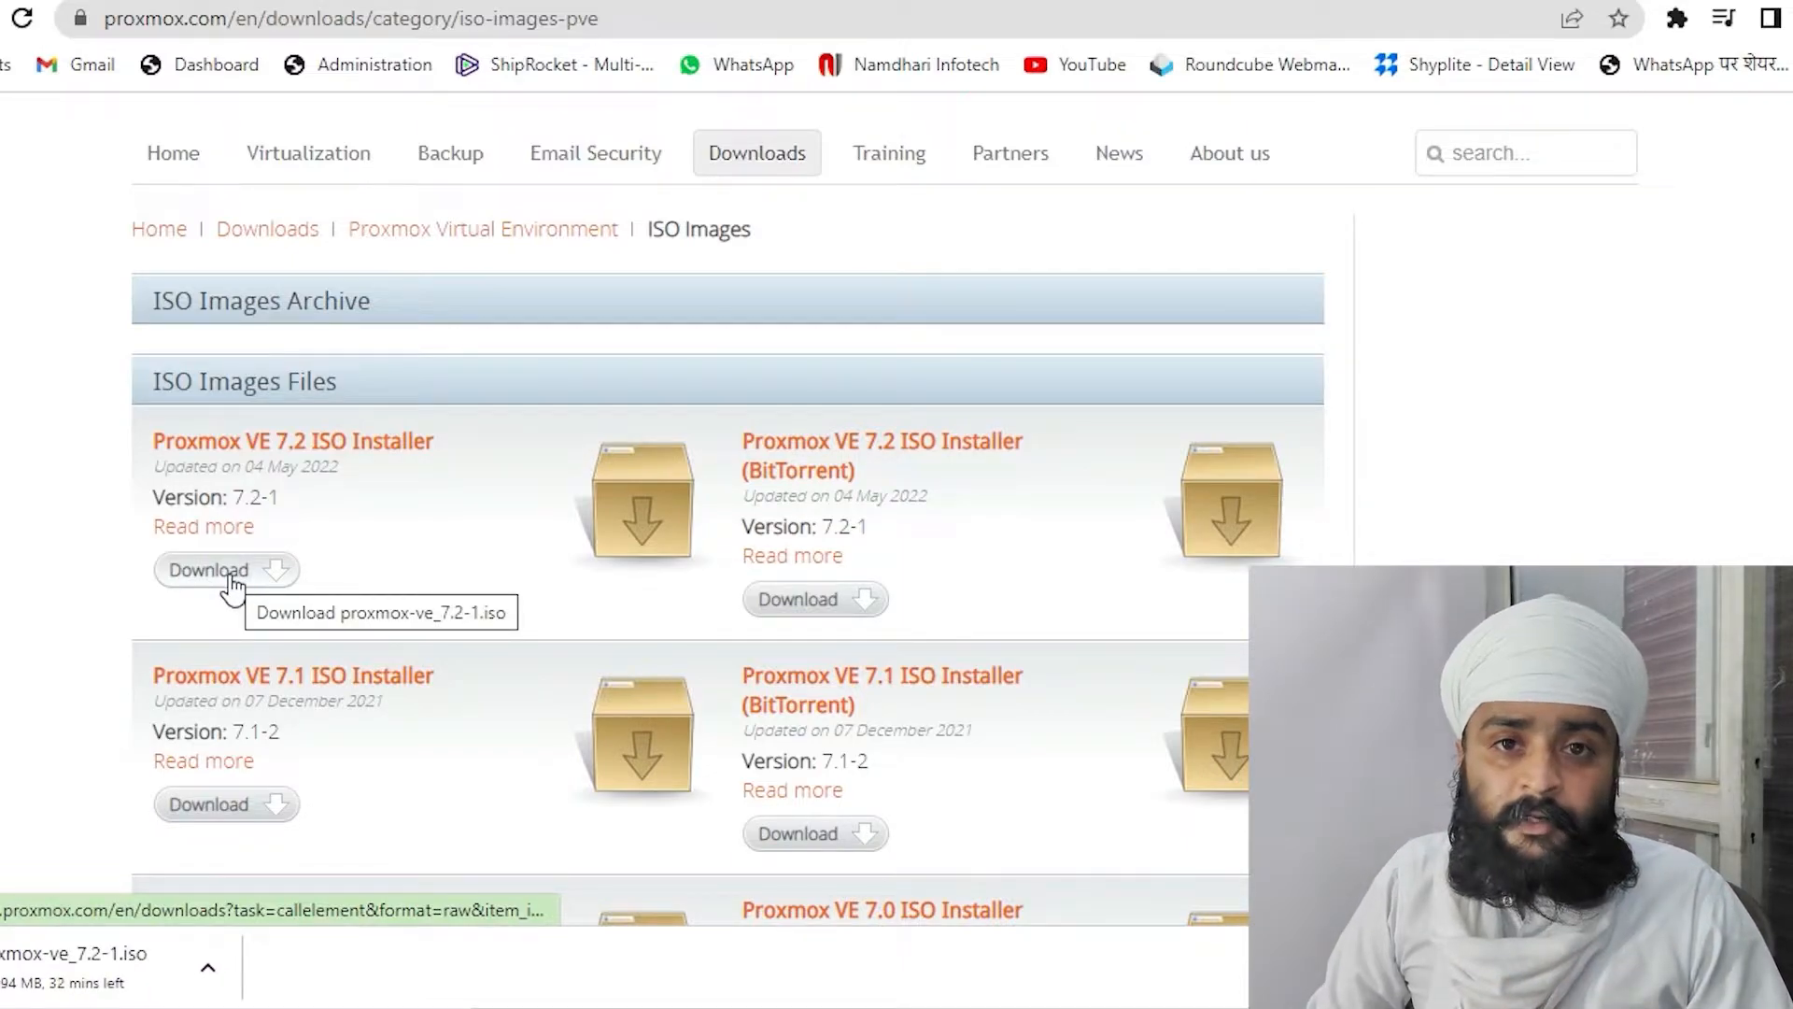
In a new tab, search Google for 'rufus download' and open the official rufus.ie site
{"action": "left_click", "coordinate": [709, 0]}
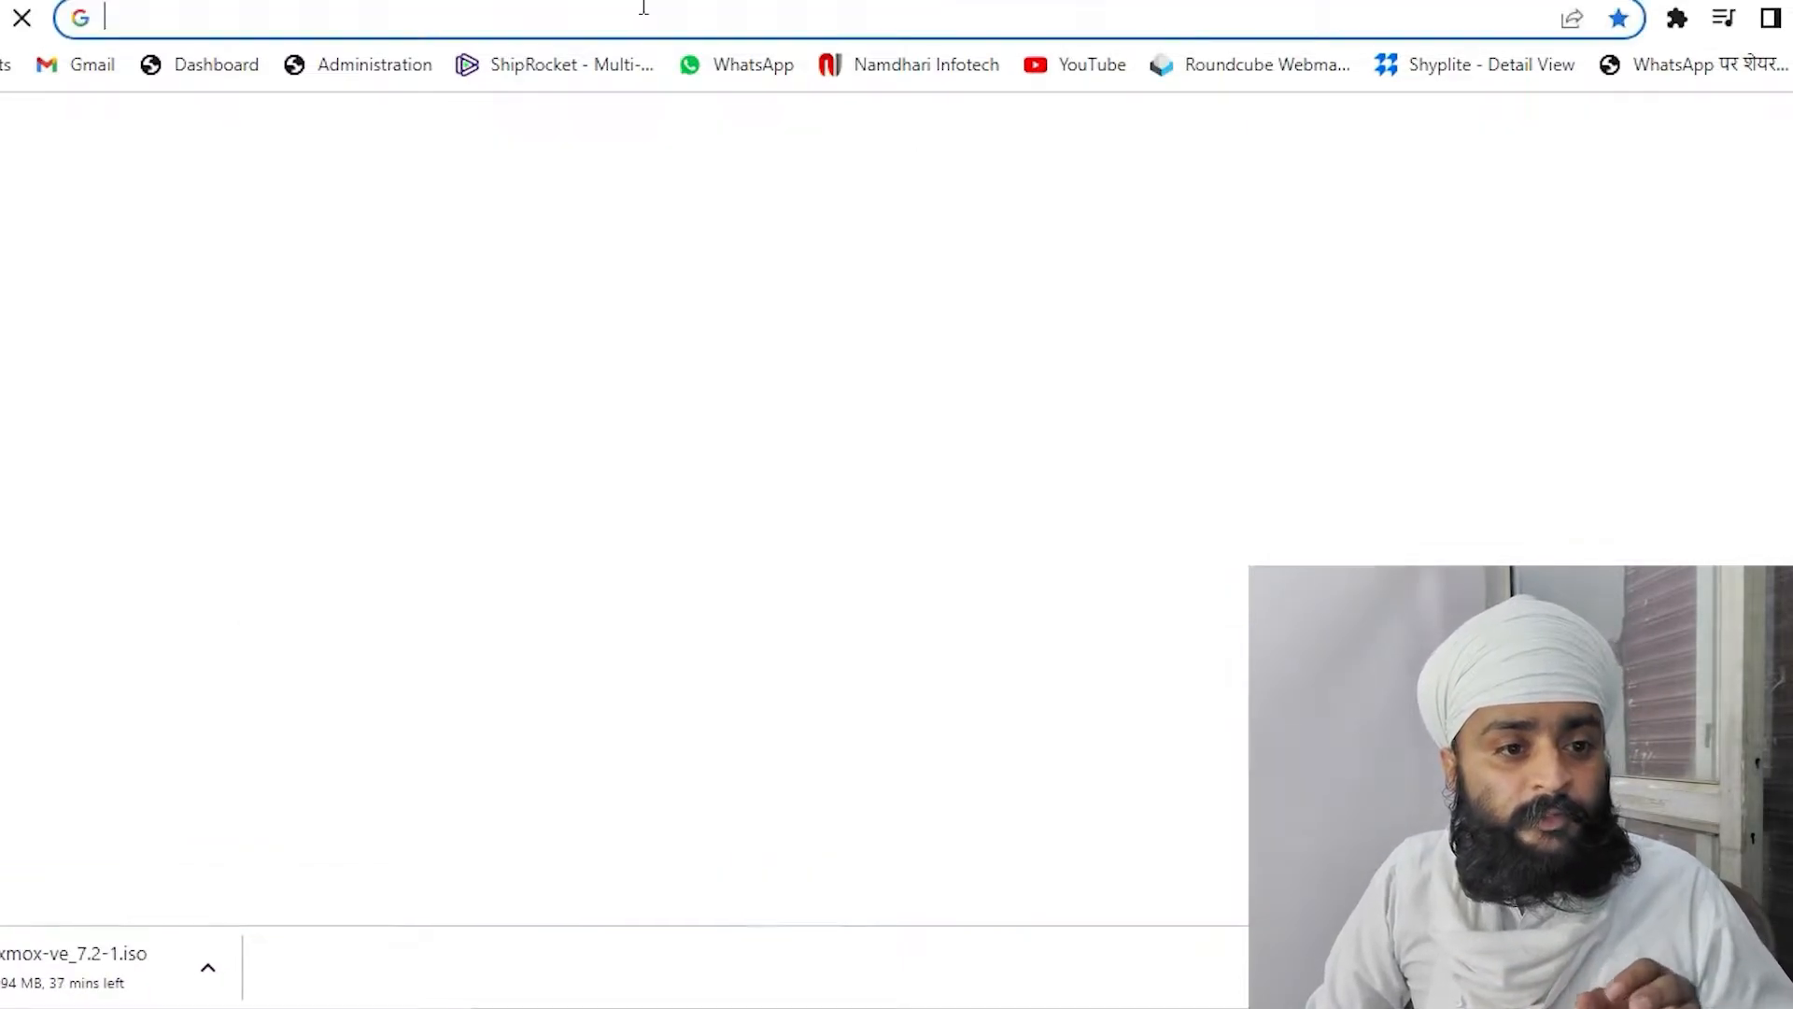
{"action": "left_click", "coordinate": [644, 15]}
{"action": "type", "text": "rufus"}
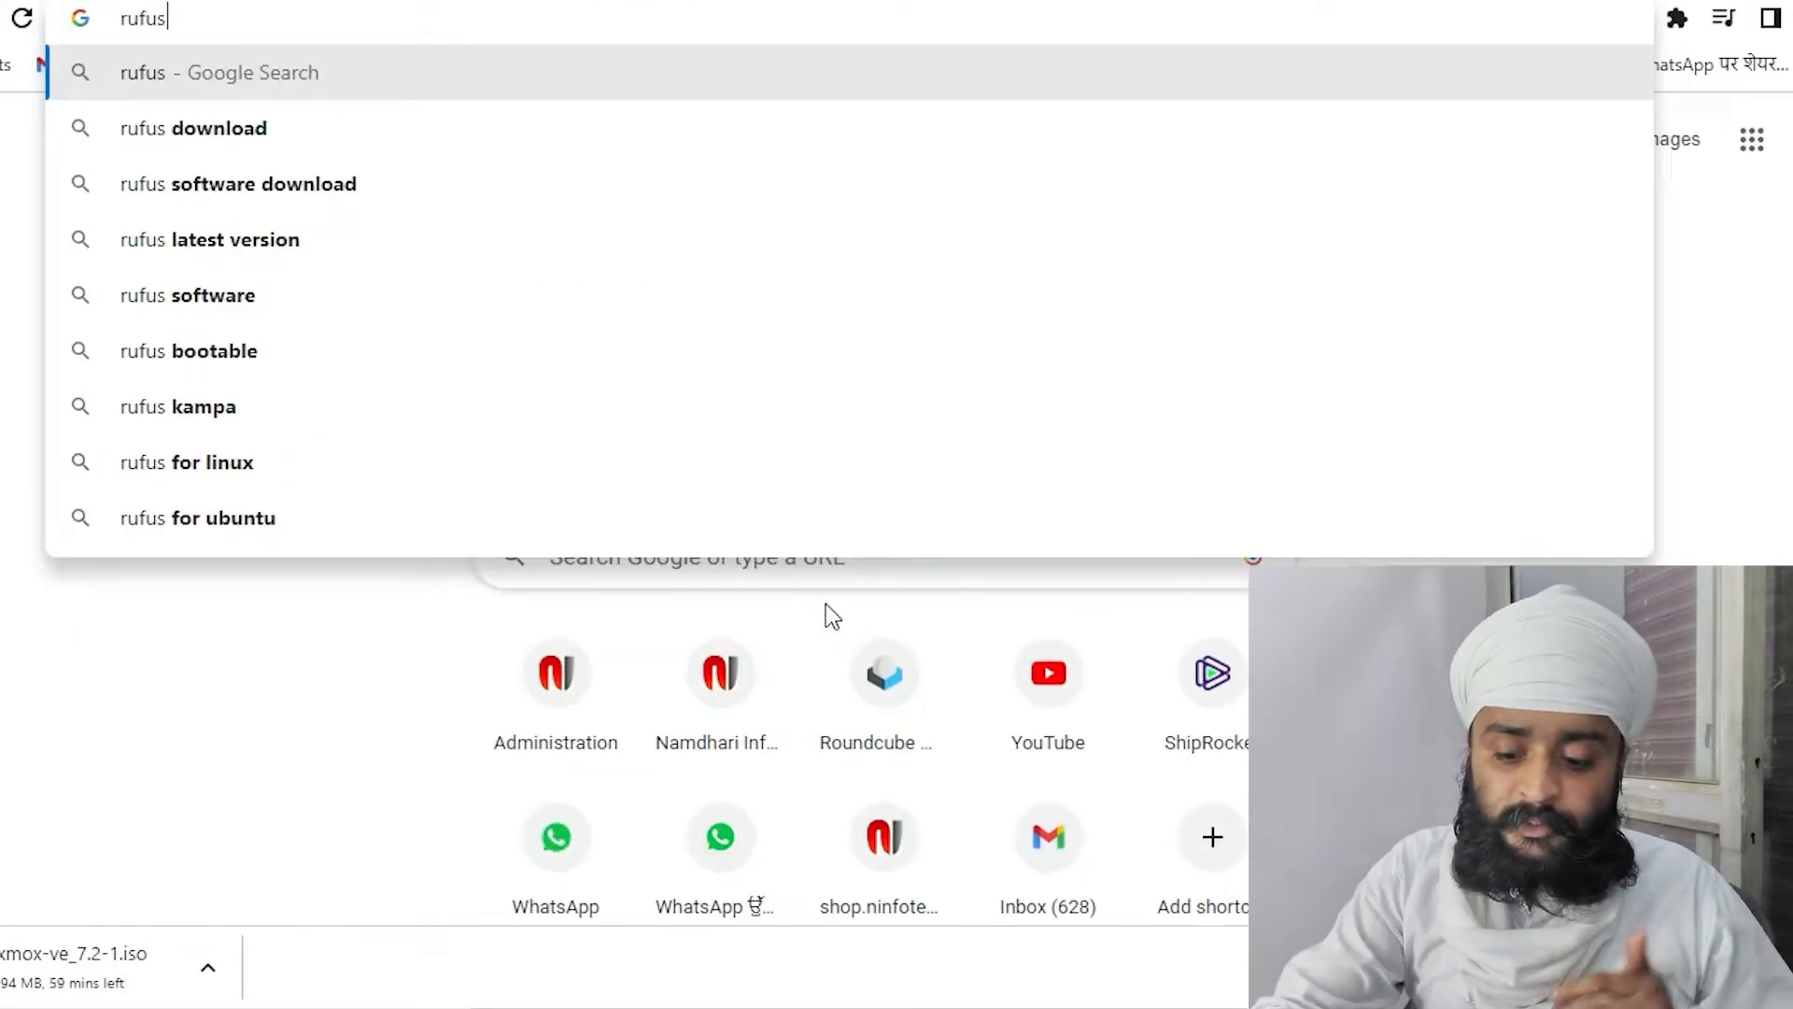
{"action": "key", "text": "Down"}
{"action": "key", "text": "Return"}
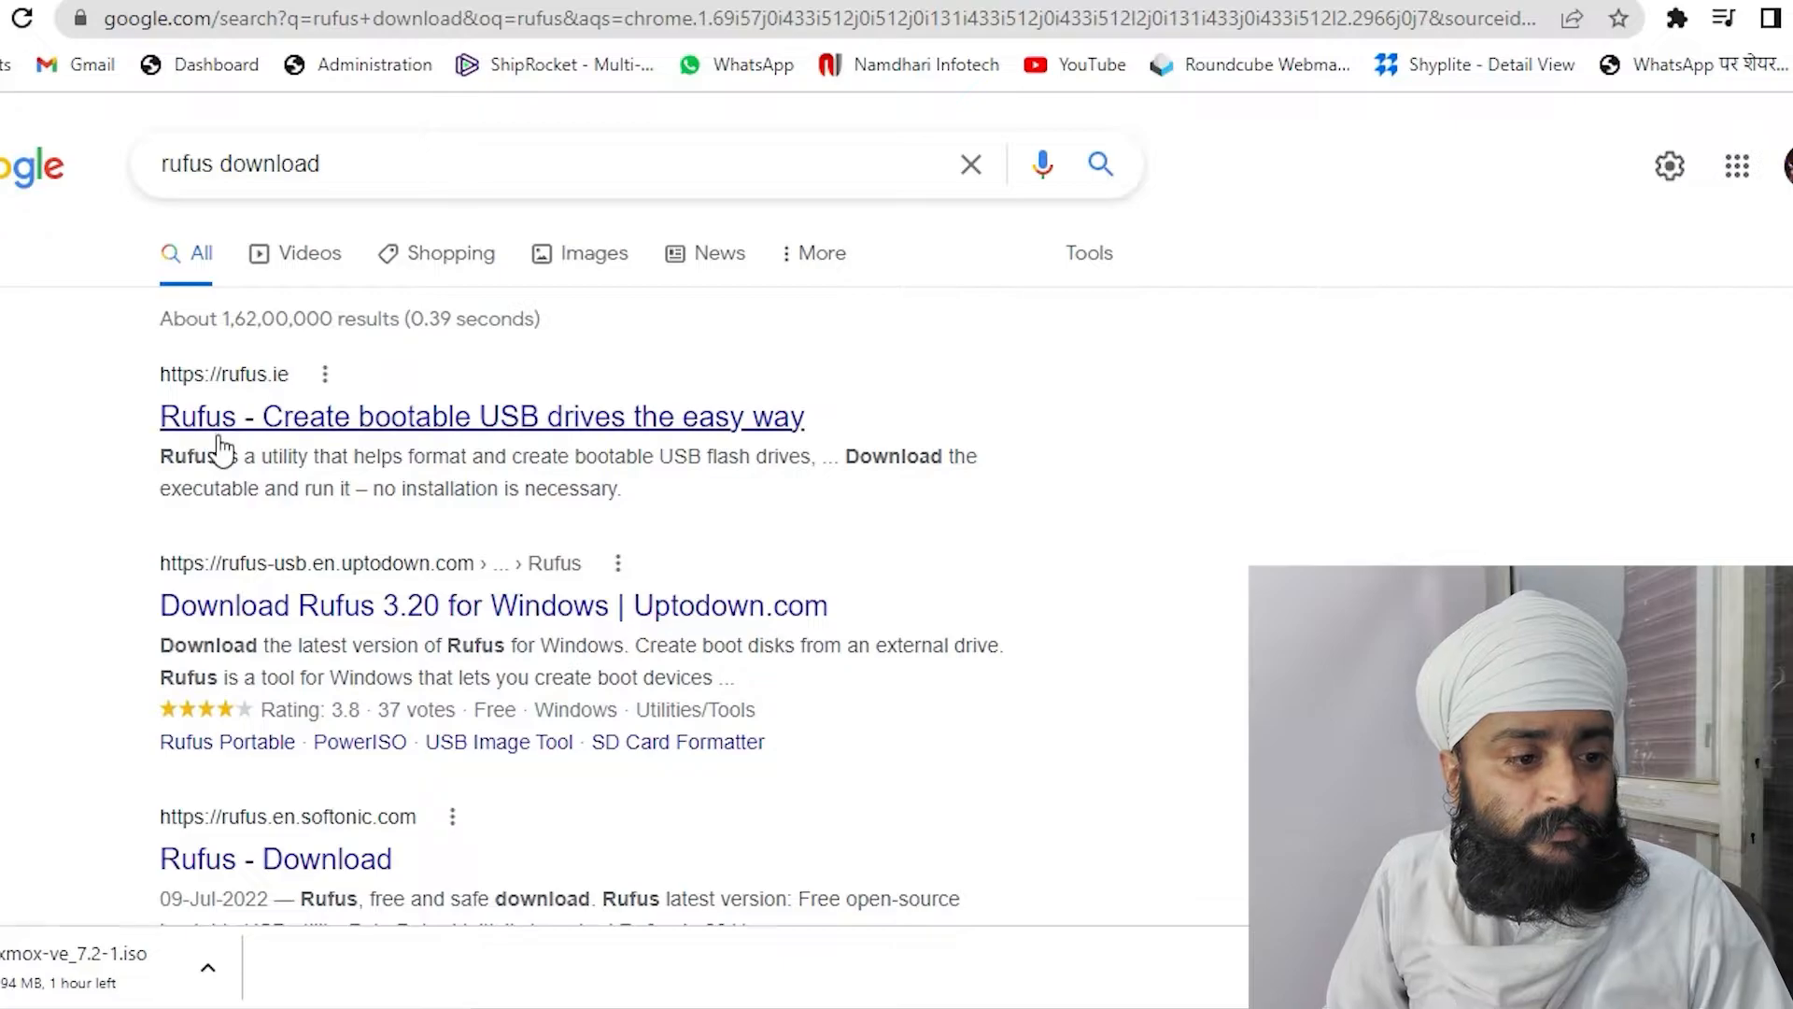
{"action": "left_click", "coordinate": [218, 425]}
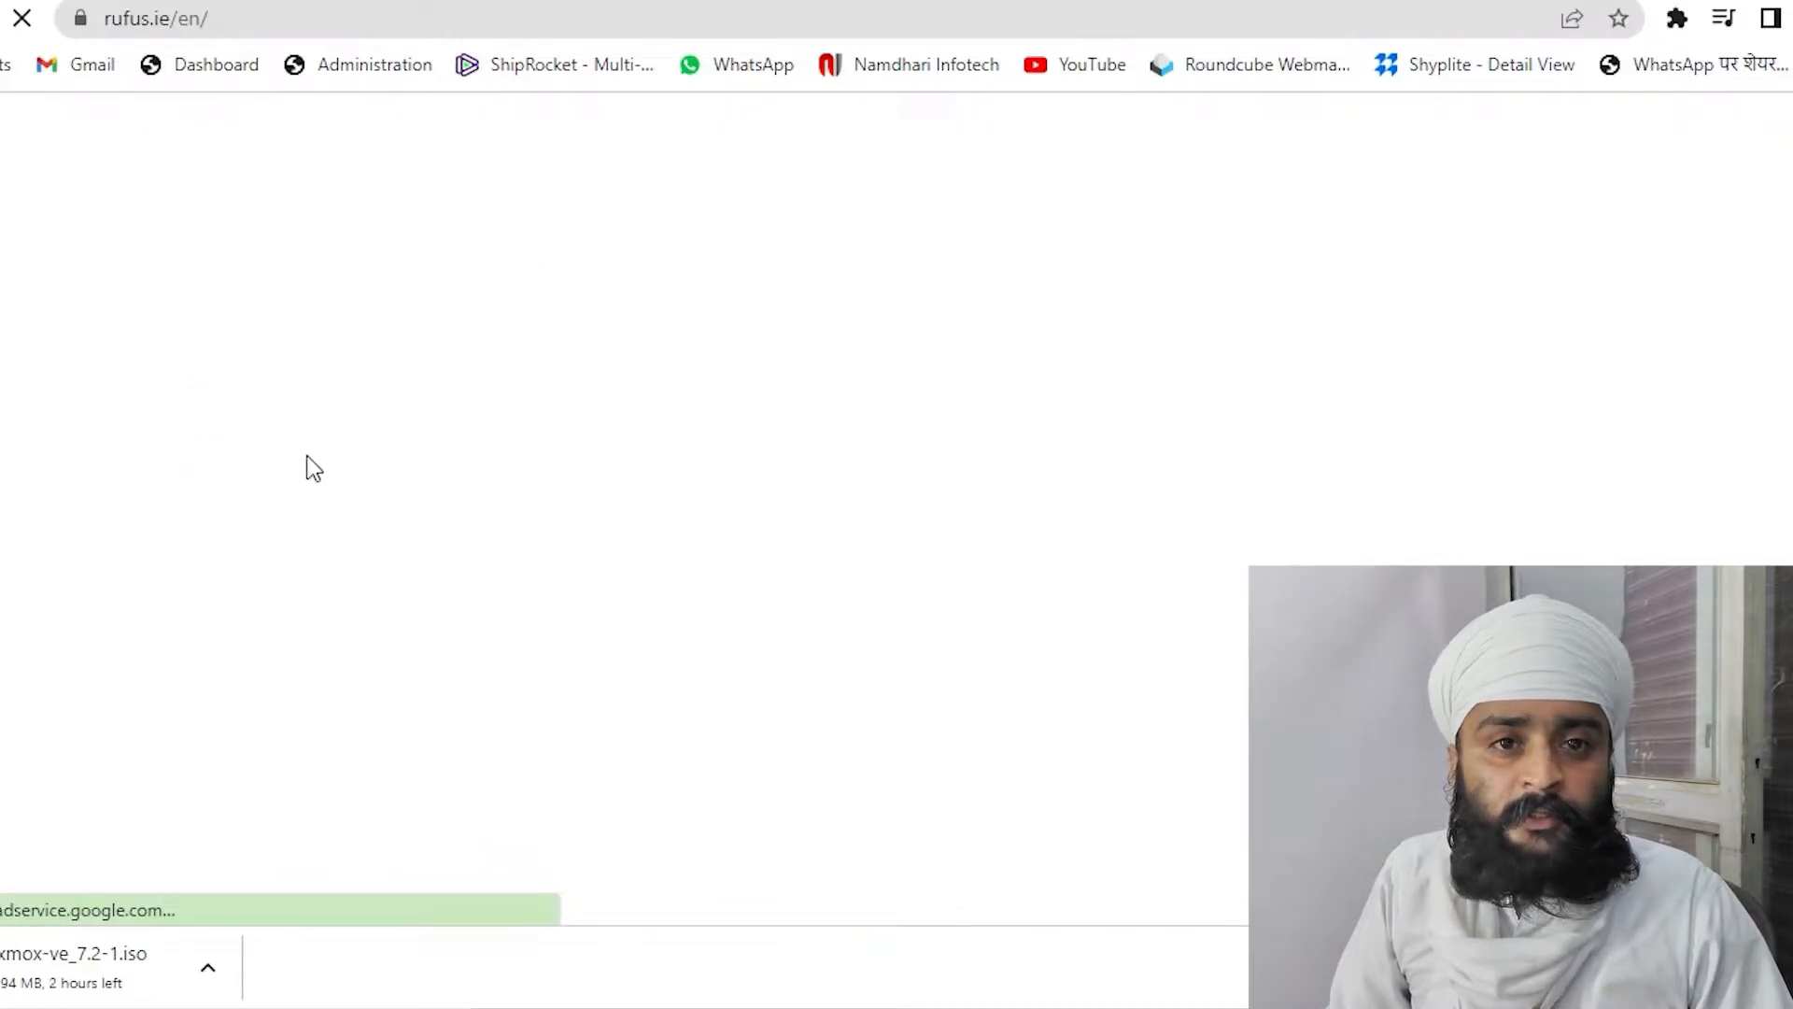
Download Rufus 3.20 Portable, dismiss the ad, and show Chrome's downloads list with Ctrl+J
{"action": "scroll", "coordinate": [422, 561], "scroll_direction": "down", "scroll_amount": 8}
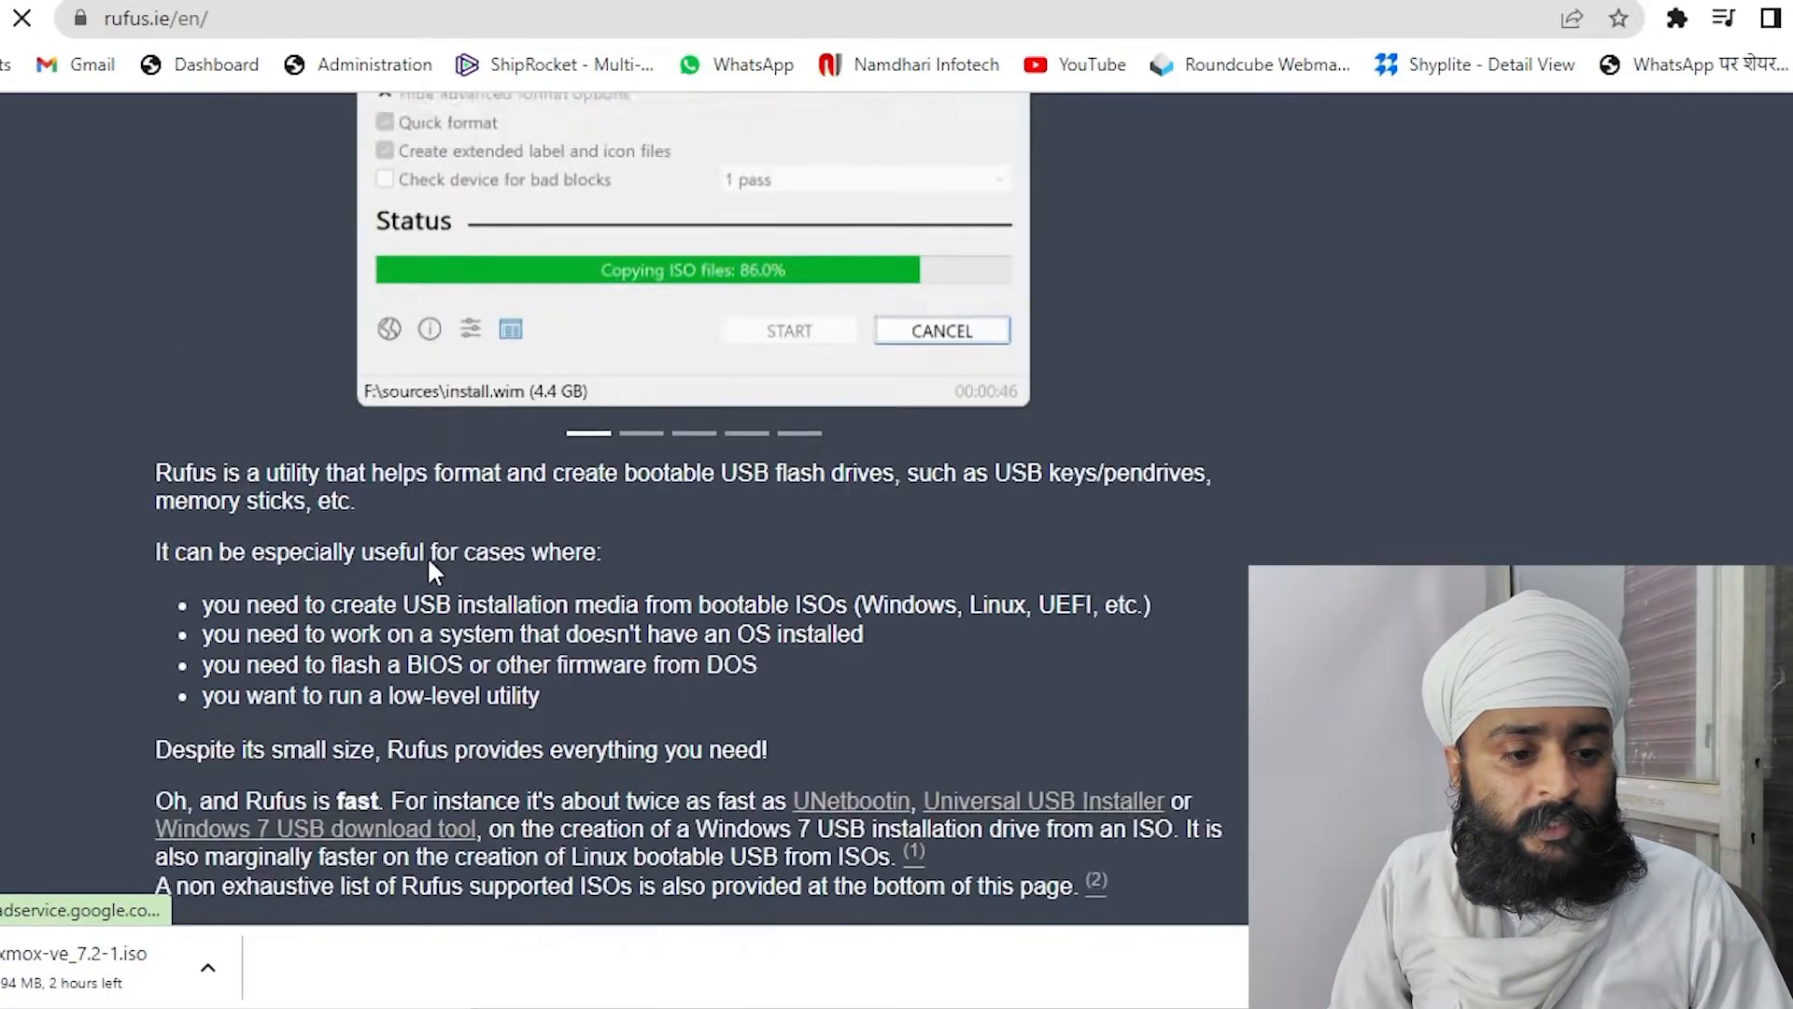
{"action": "scroll", "coordinate": [429, 565], "scroll_direction": "down", "scroll_amount": 10}
{"action": "left_click", "coordinate": [338, 314]}
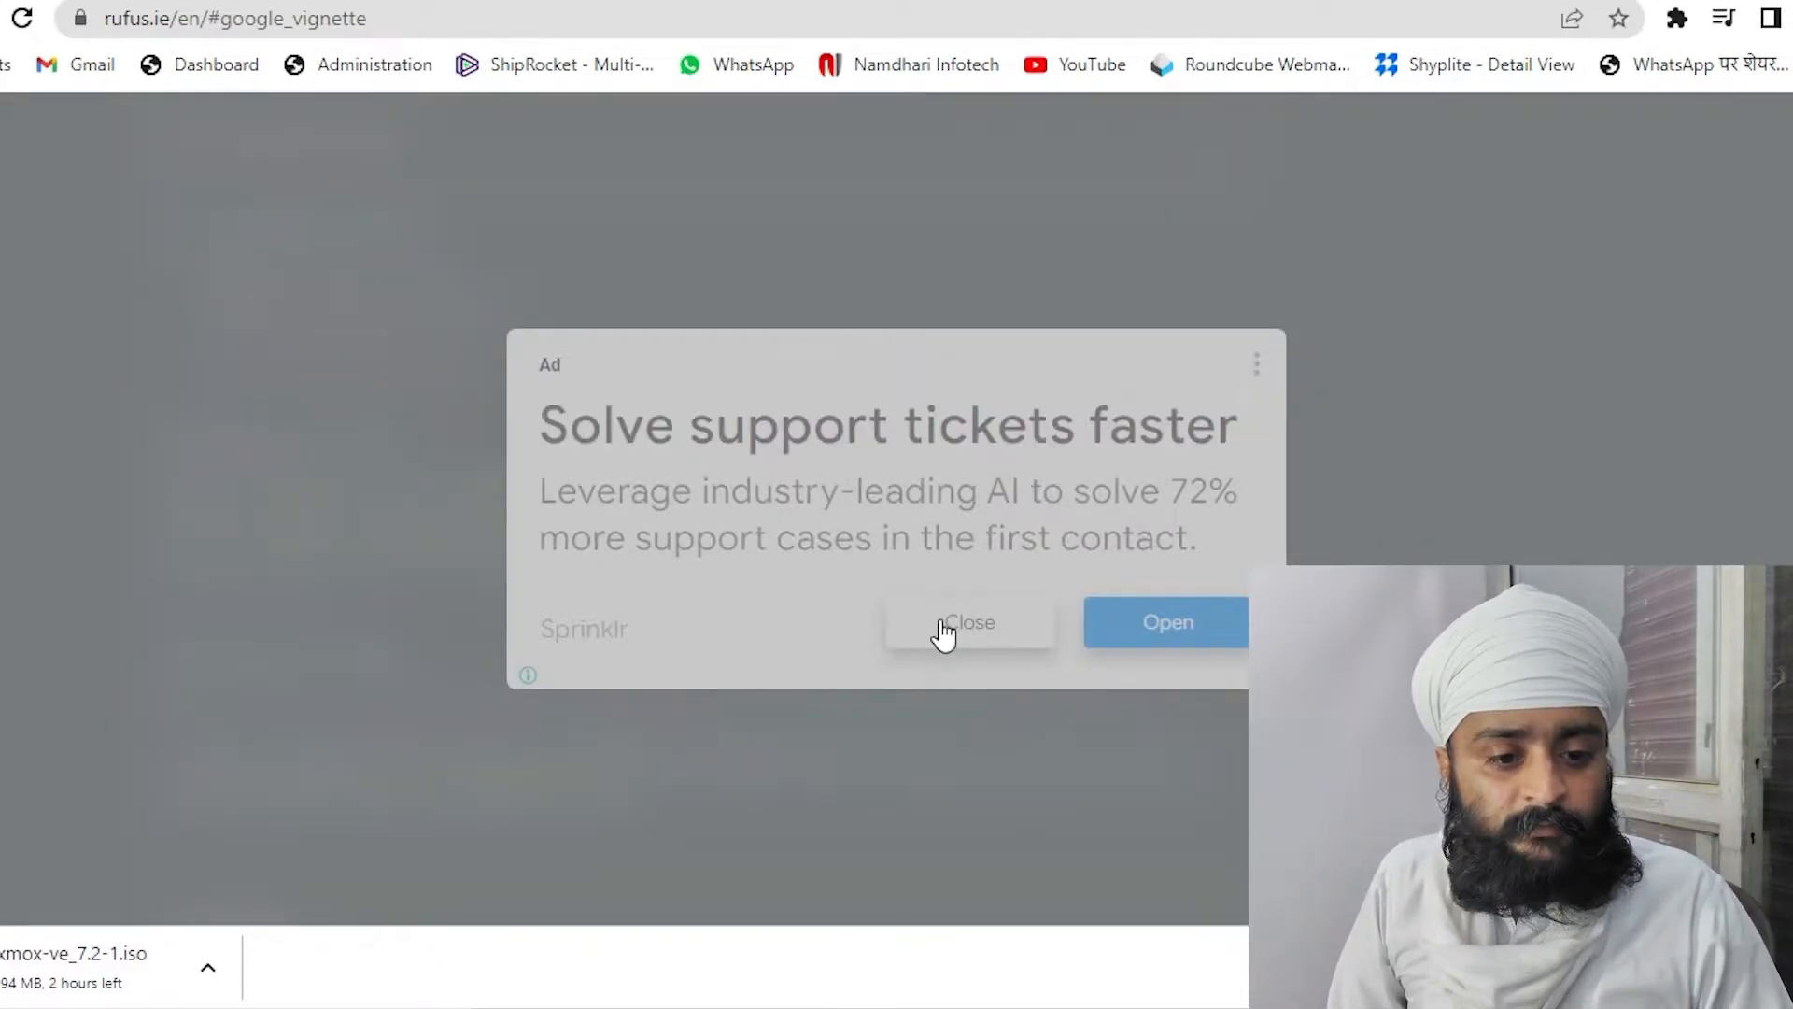
{"action": "left_click", "coordinate": [961, 627]}
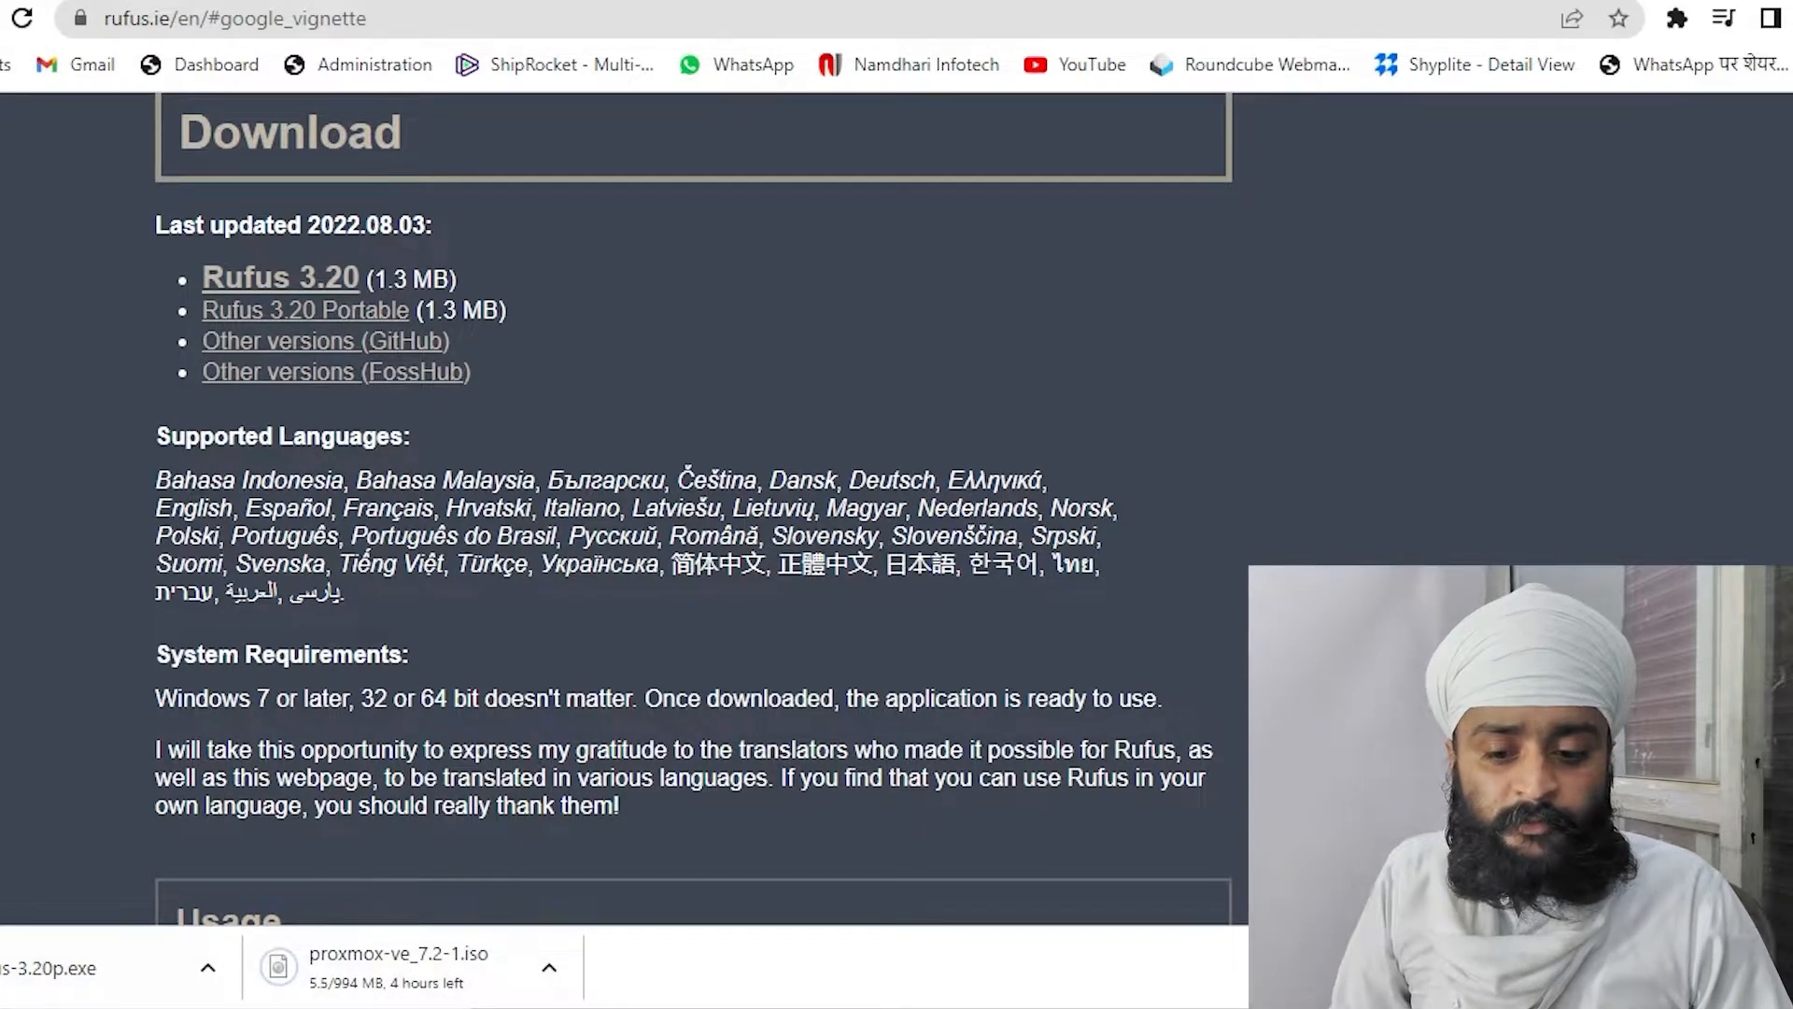
{"action": "key", "text": "ctrl+j"}
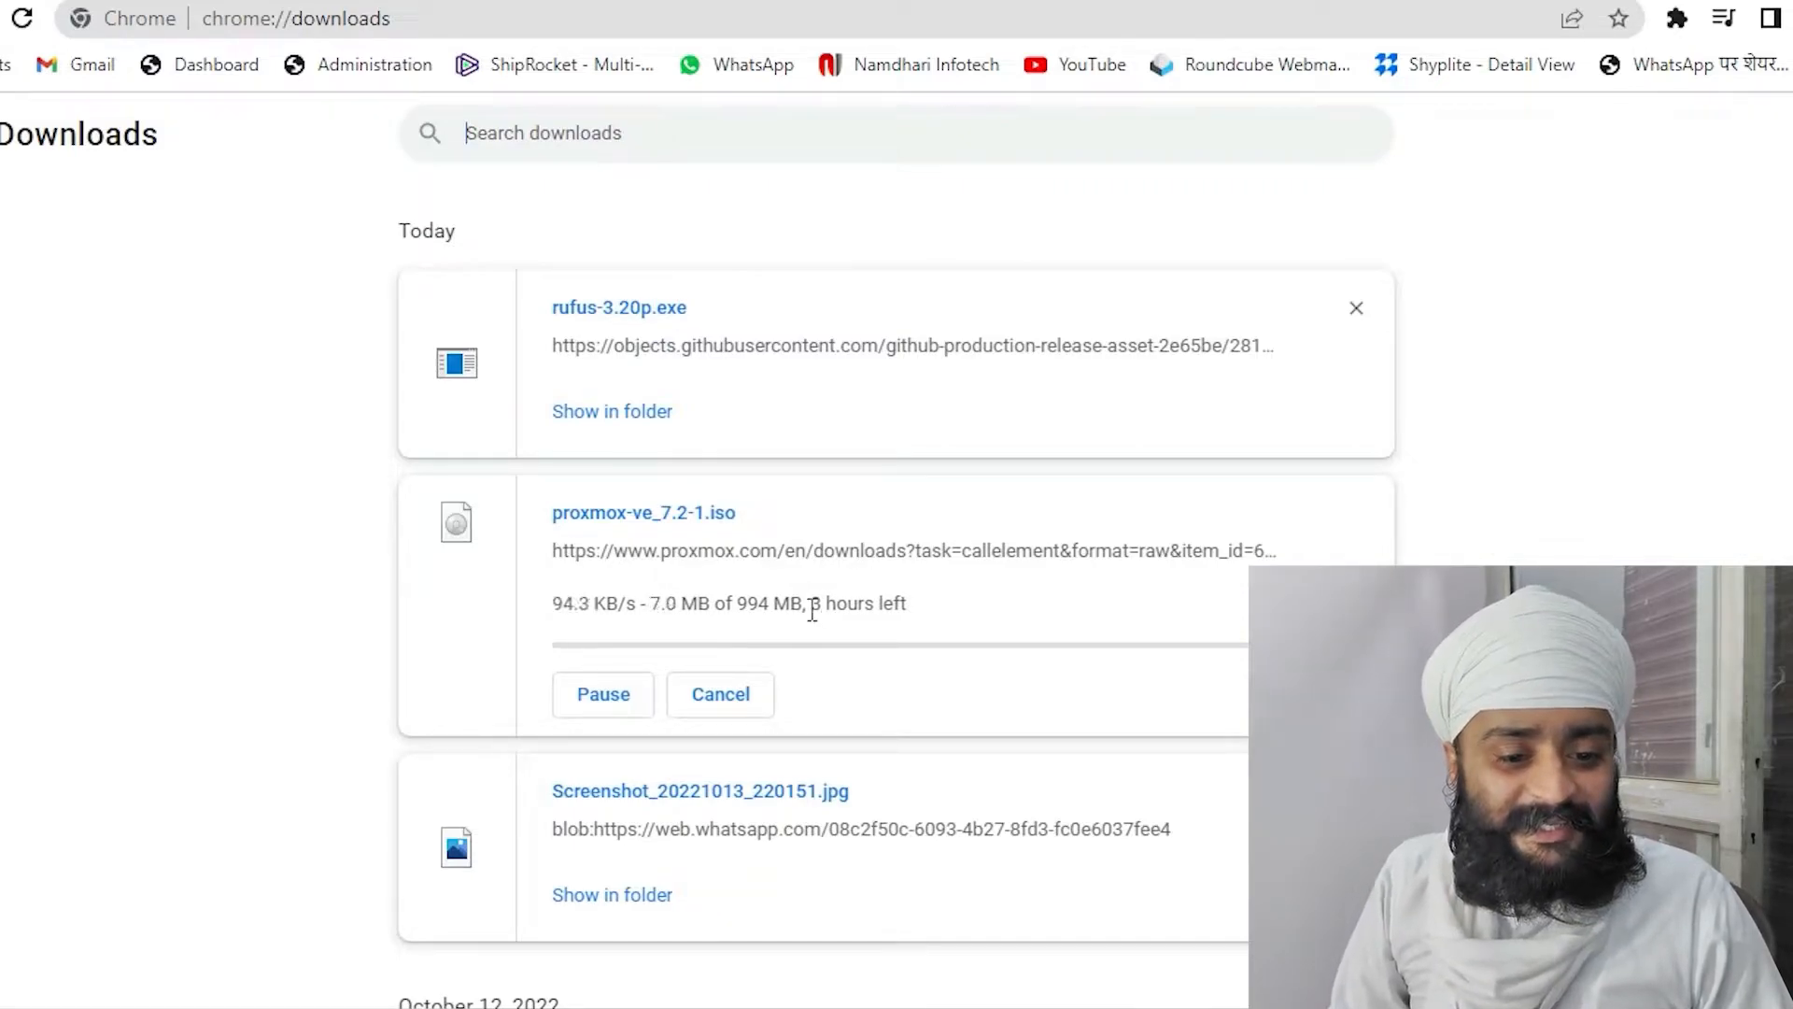
Resume the failed Proxmox ISO download and check the connection and download speed
{"action": "left_click_drag", "start_coordinate": [811, 605], "coordinate": [983, 620]}
{"action": "left_click", "coordinate": [982, 620]}
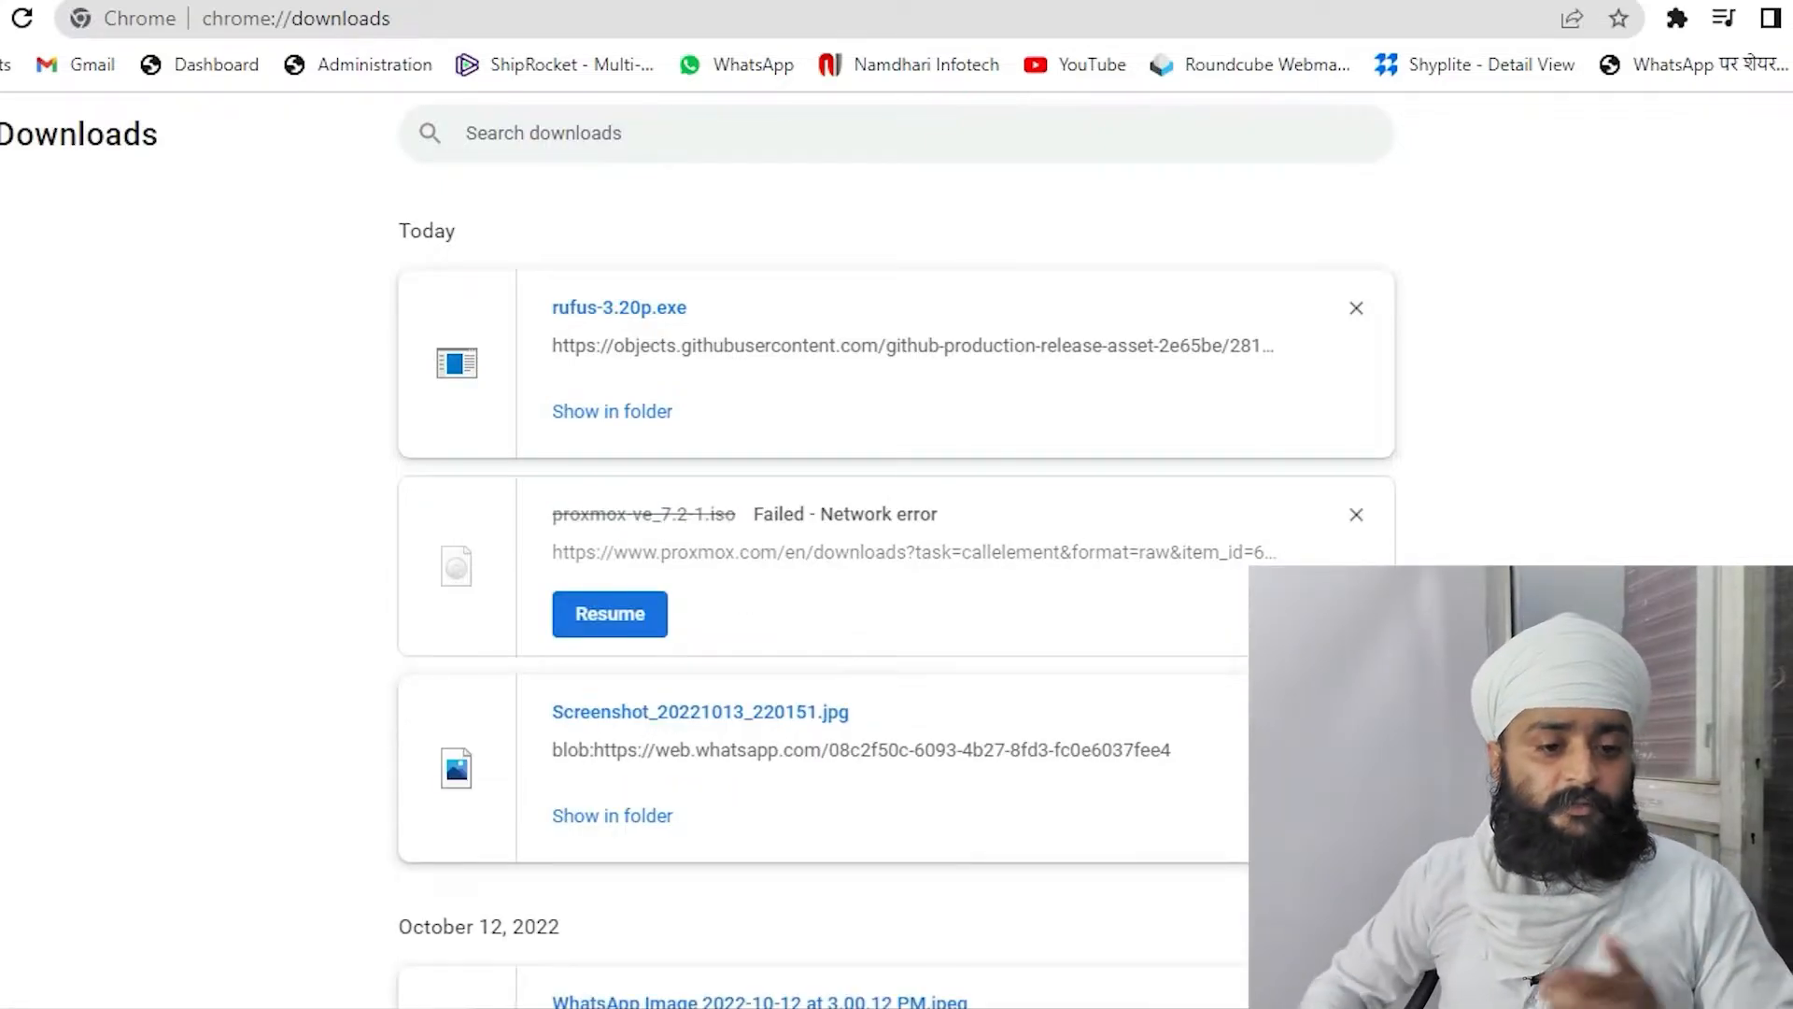
{"action": "left_click", "coordinate": [619, 624]}
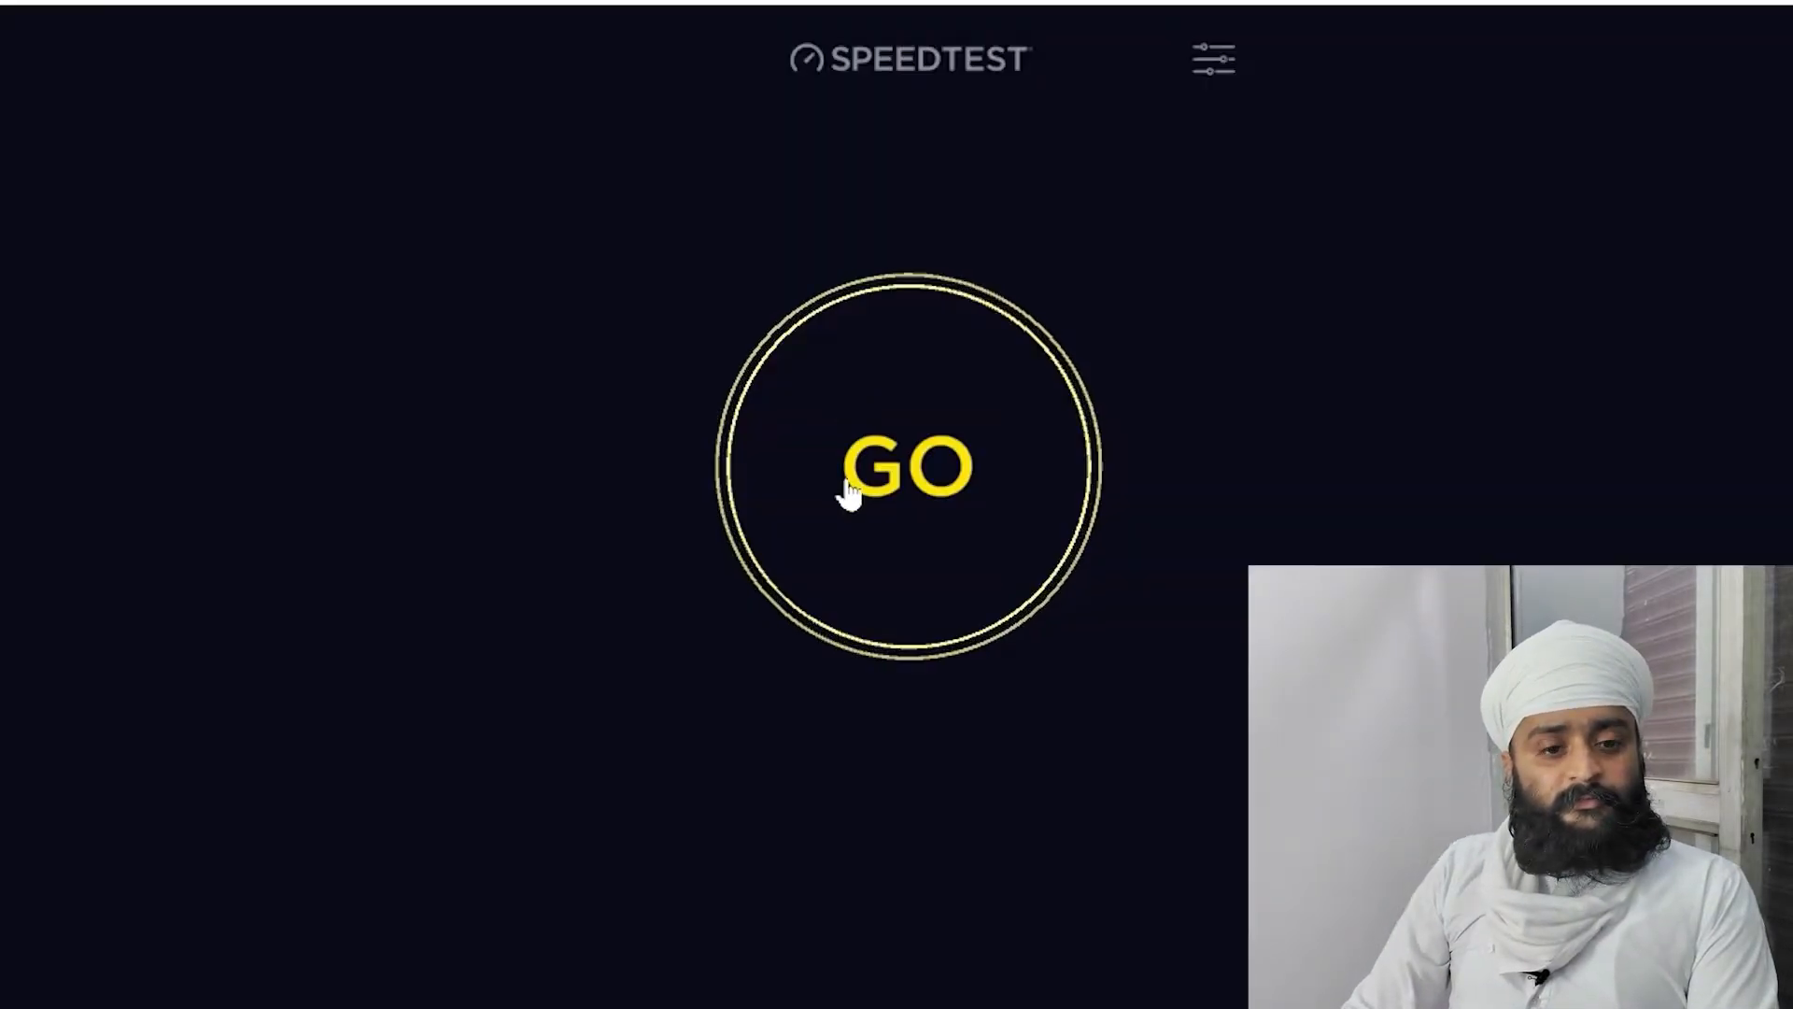
{"action": "left_click", "coordinate": [848, 493]}
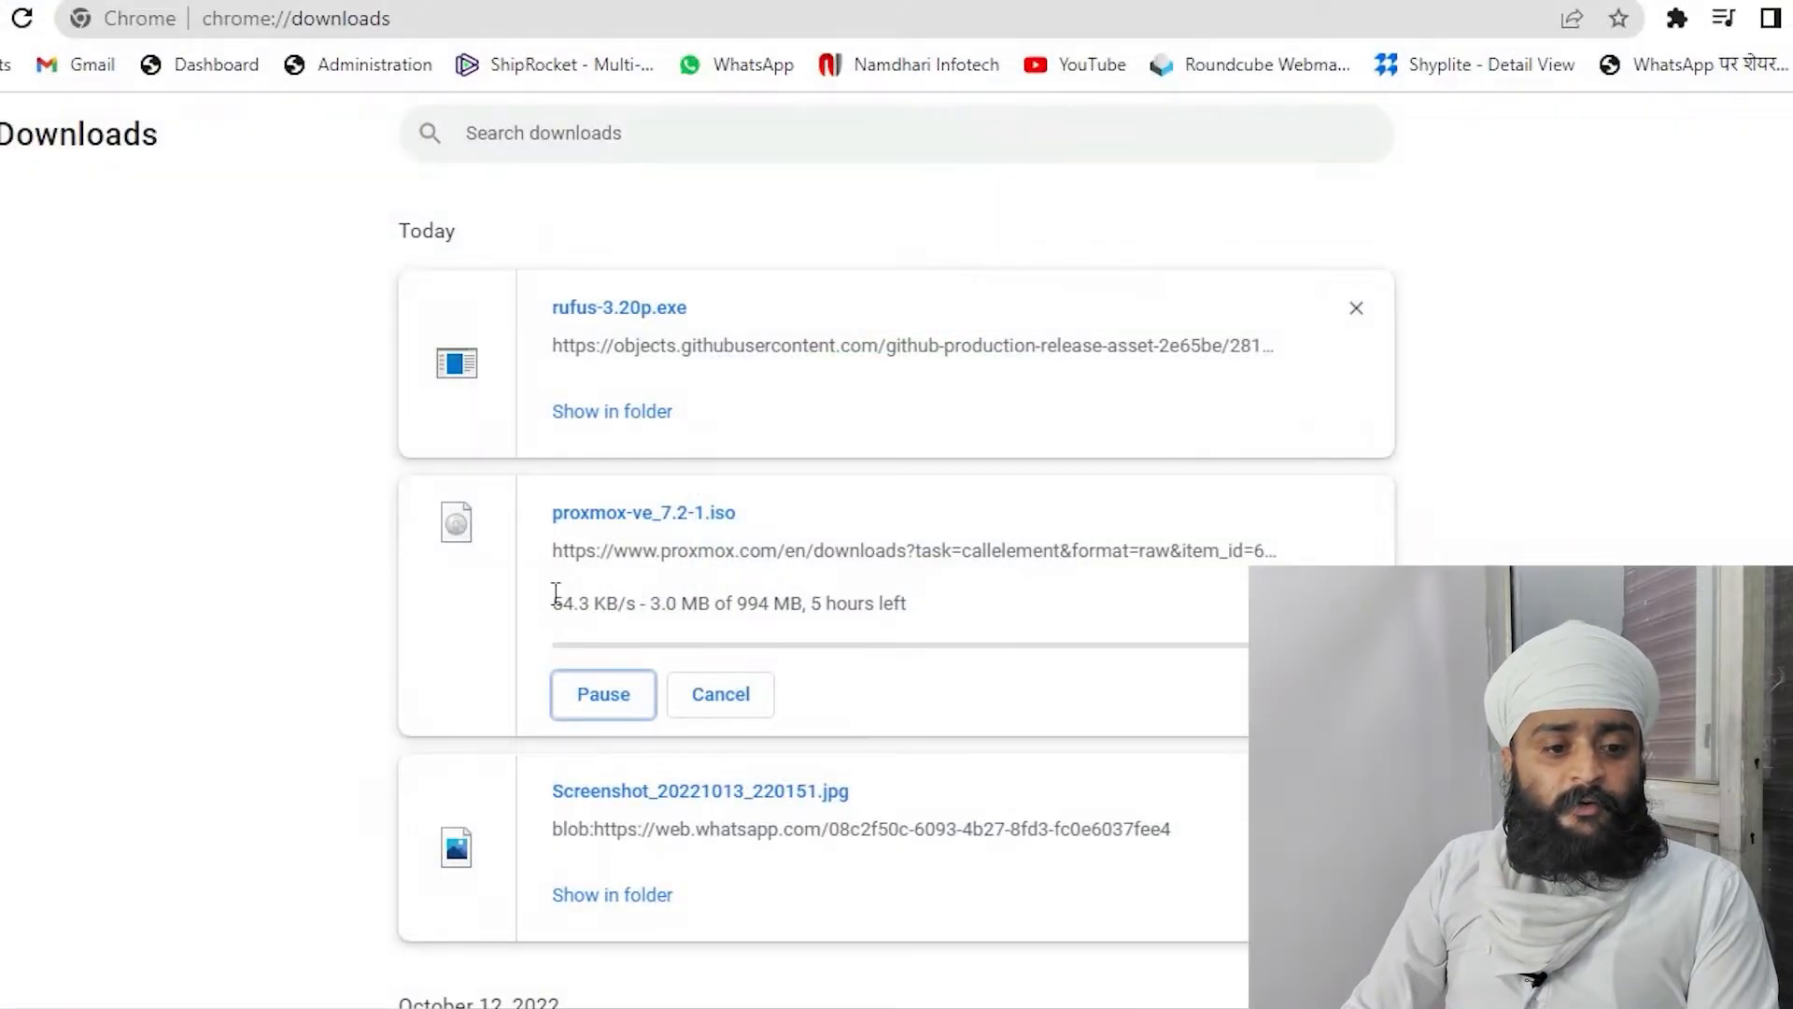
{"action": "double_click", "coordinate": [556, 605]}
{"action": "left_click", "coordinate": [552, 604]}
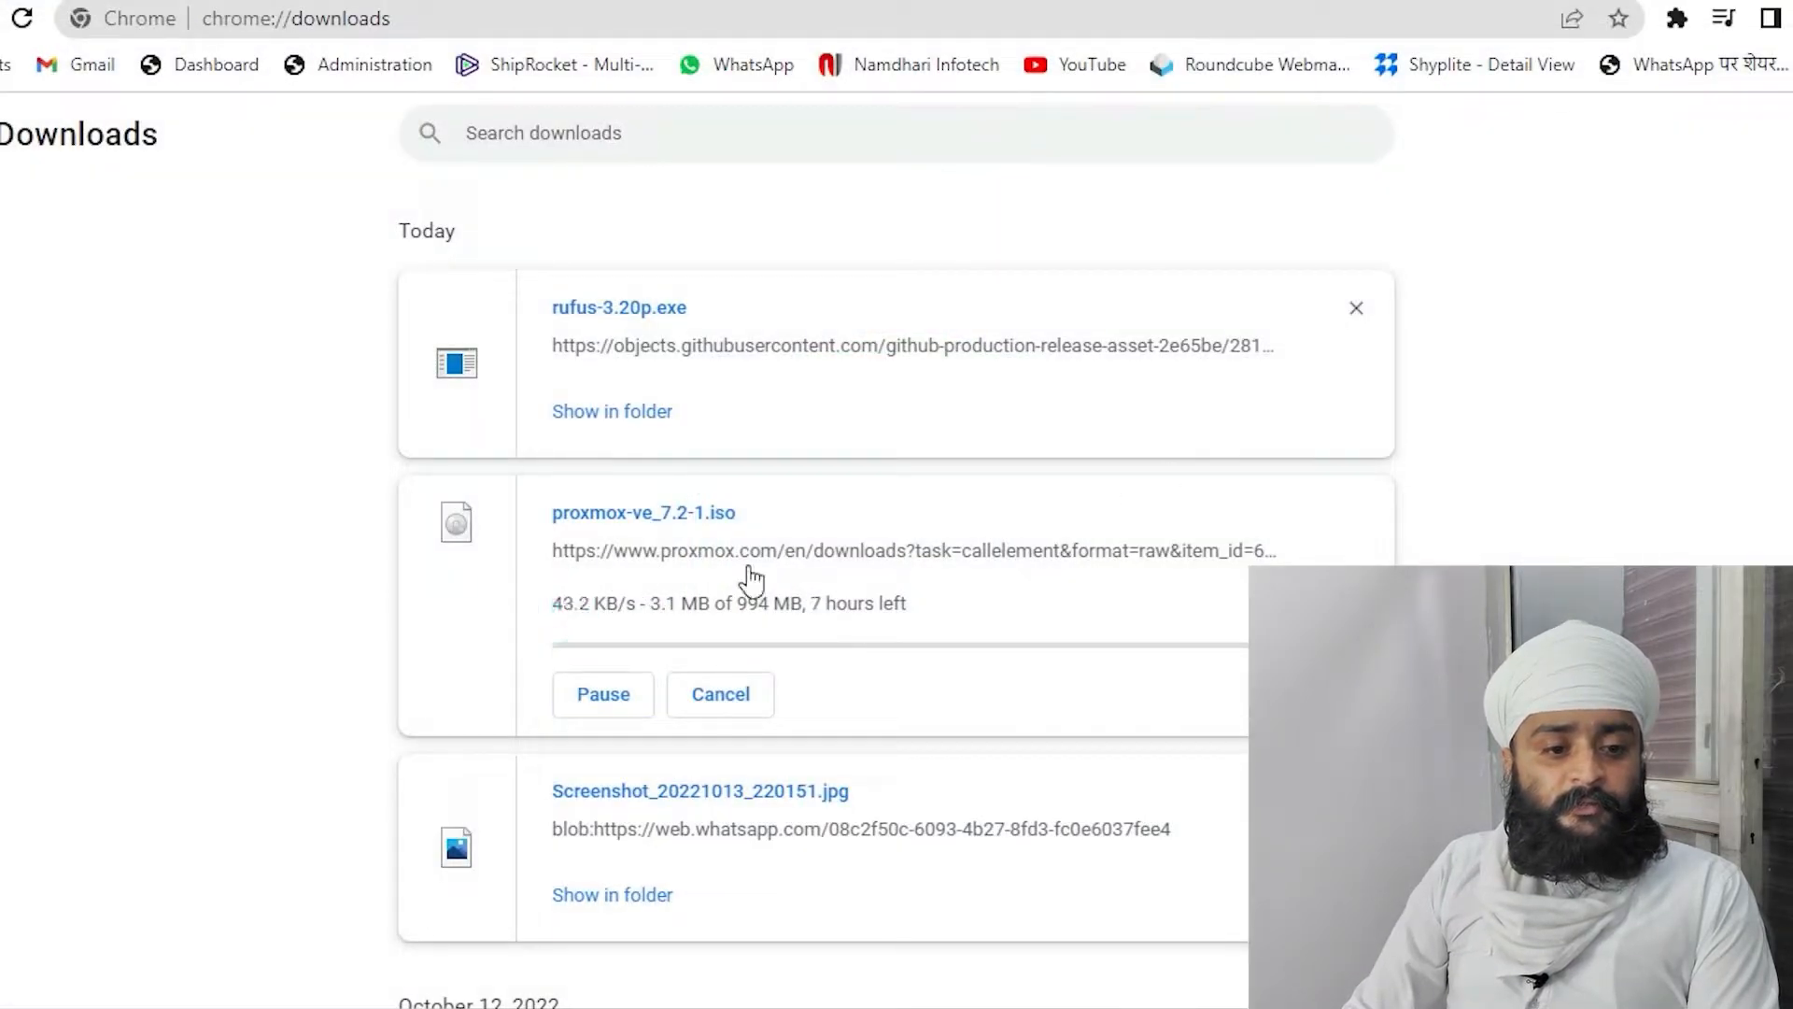
Search Google for the ISO file name proxmox-ve_7.2-1.iso from the downloads page
{"action": "left_click_drag", "start_coordinate": [545, 512], "coordinate": [759, 521]}
{"action": "left_click", "coordinate": [752, 517]}
{"action": "left_click", "coordinate": [538, 517]}
{"action": "right_click", "coordinate": [720, 516]}
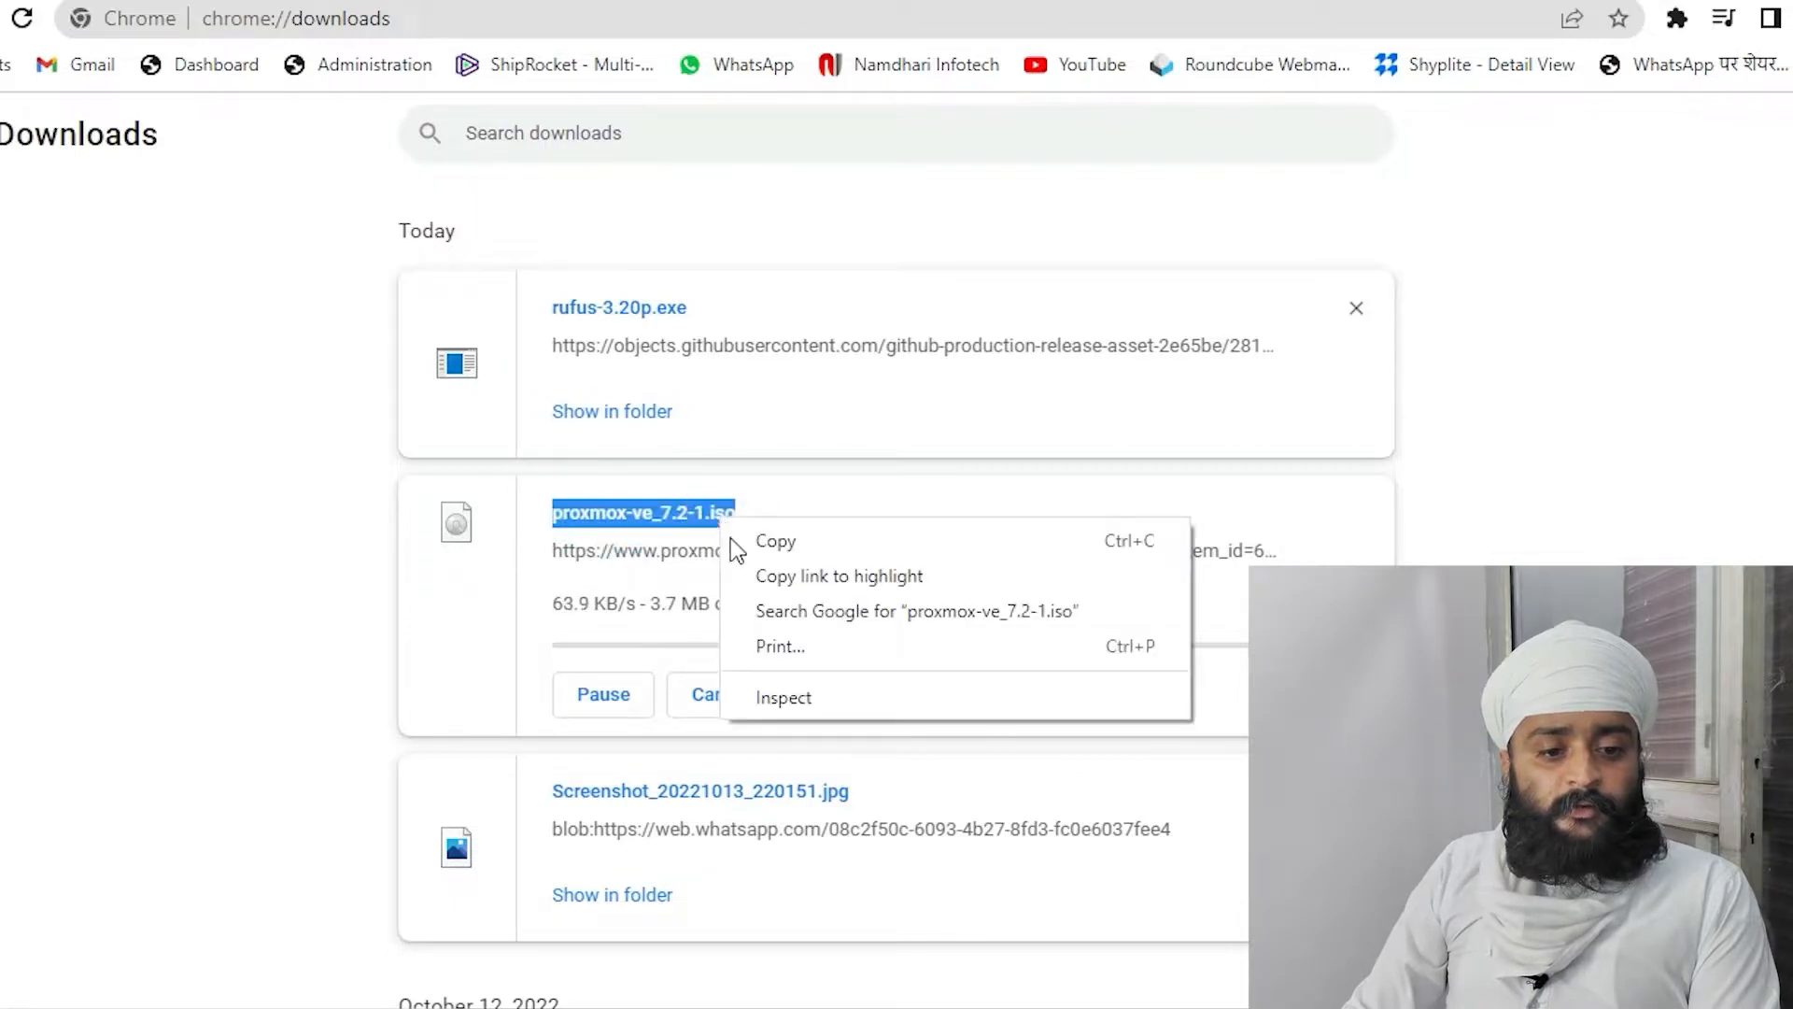
{"action": "left_click", "coordinate": [761, 608]}
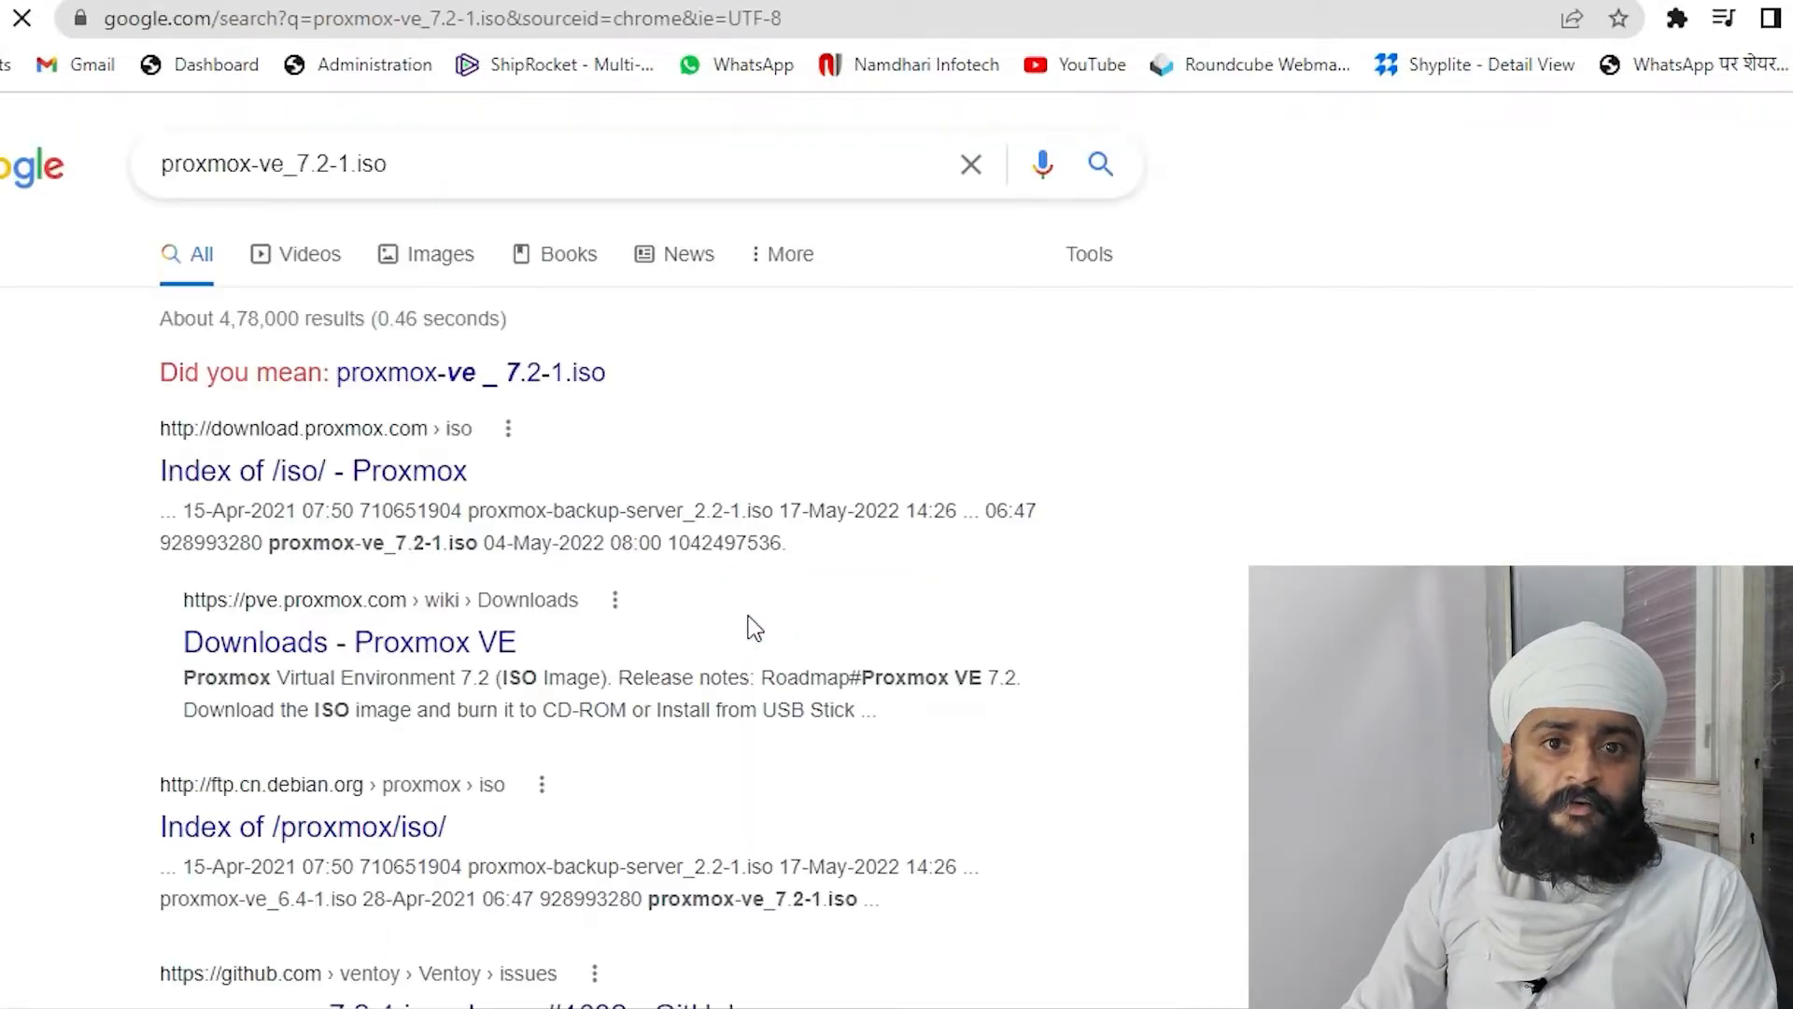
Open the download.proxmox.com ISO index and download proxmox-ve_7.2-1.iso directly
{"action": "right_click", "coordinate": [406, 473]}
{"action": "left_click", "coordinate": [420, 475]}
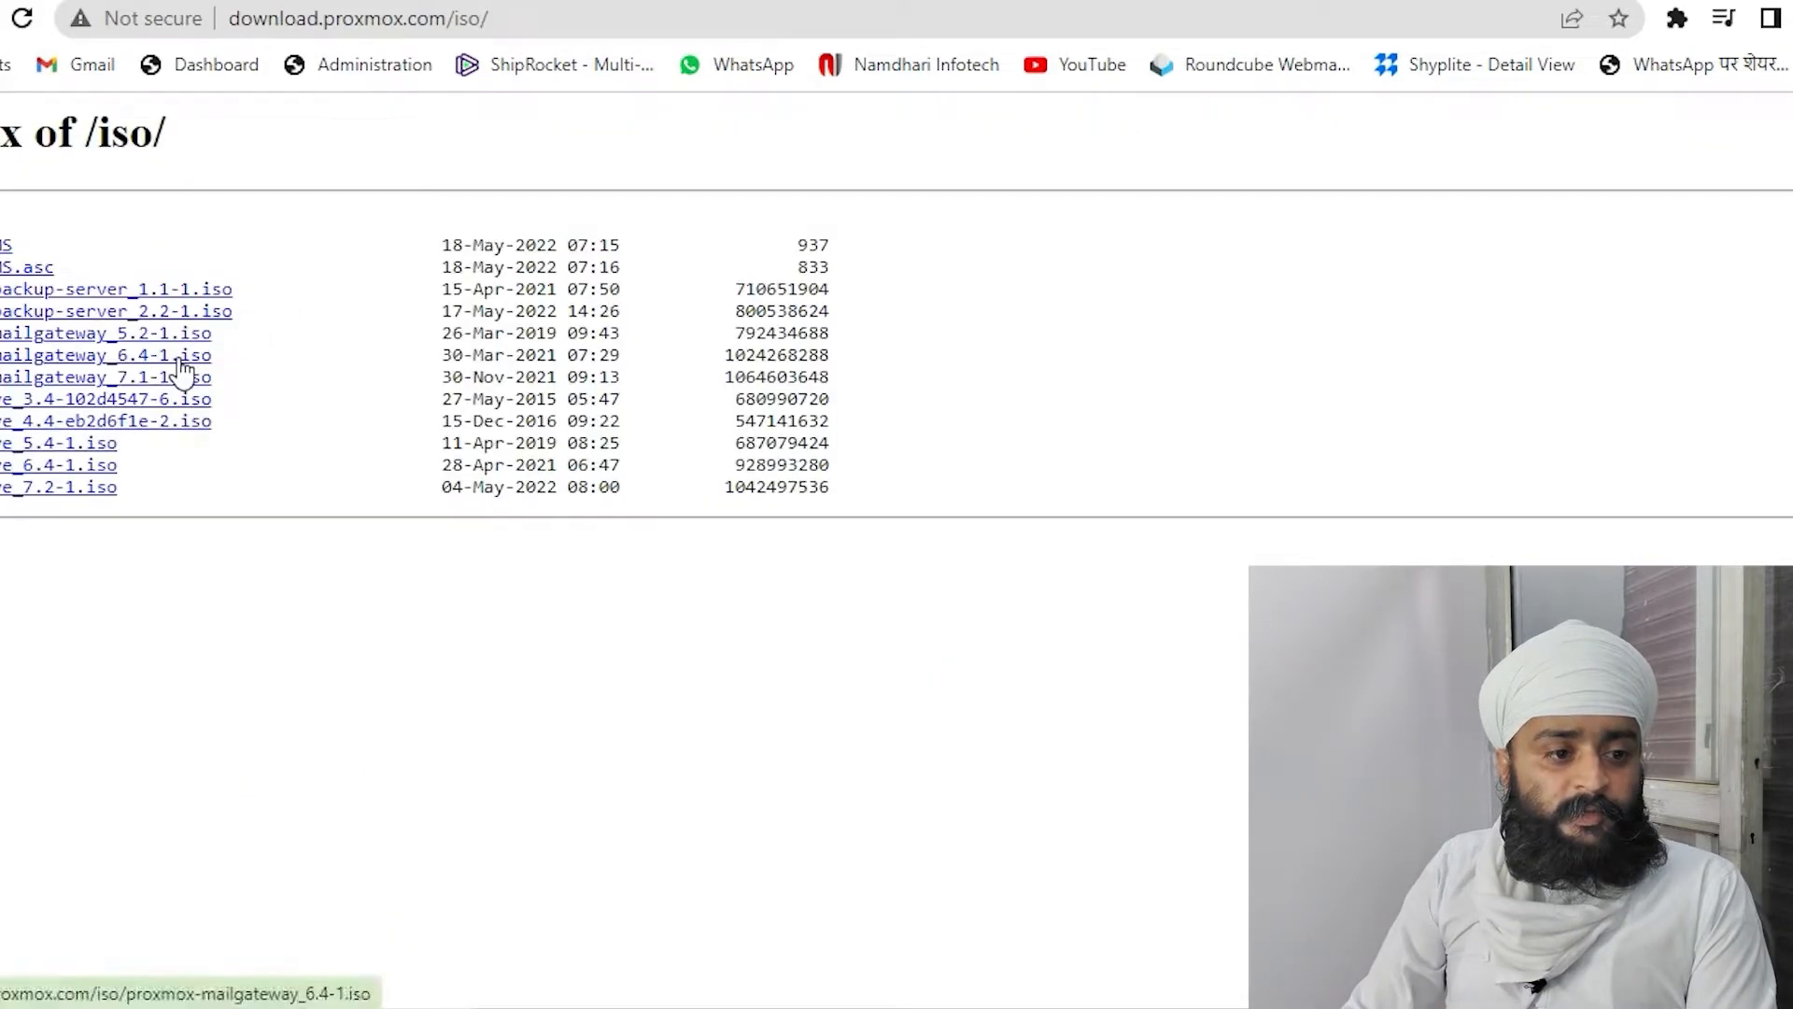
{"action": "left_click", "coordinate": [73, 491]}
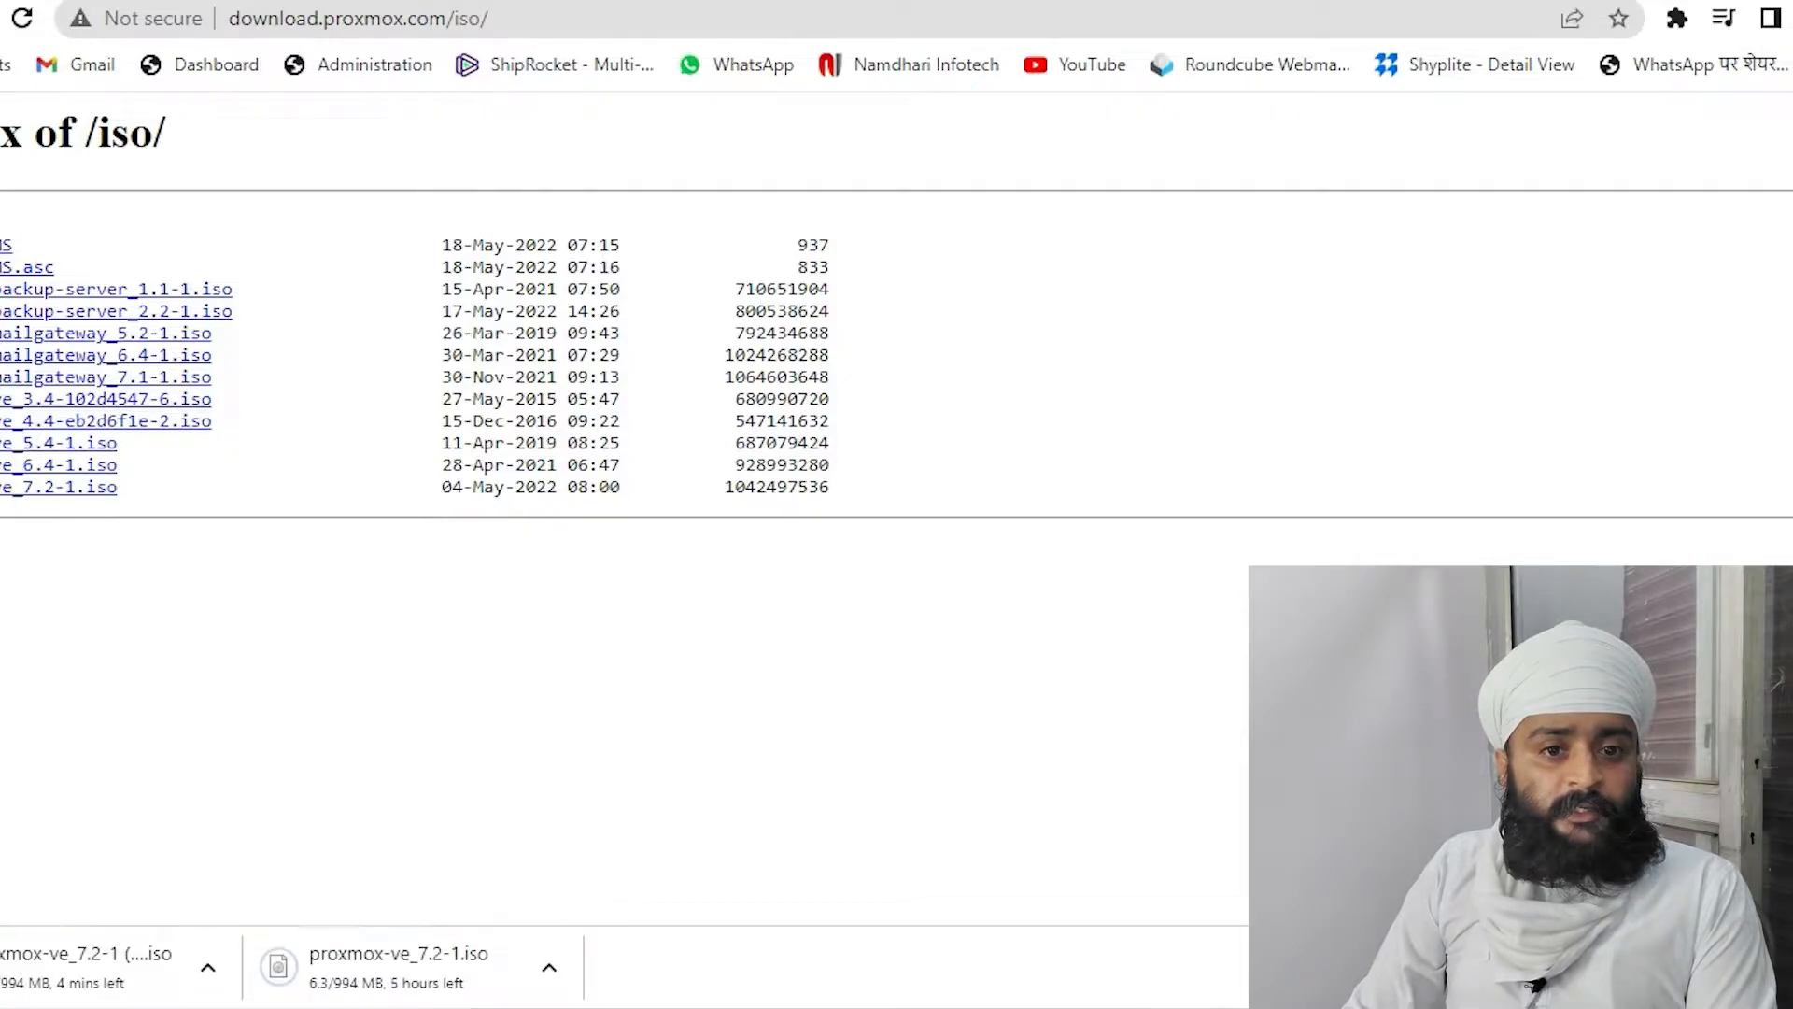
Cancel the slow original Proxmox download in Chrome's downloads, then open This PC
{"action": "left_click", "coordinate": [793, 1]}
{"action": "left_click", "coordinate": [794, 1]}
{"action": "scroll", "coordinate": [645, 467], "scroll_direction": "down", "scroll_amount": 3}
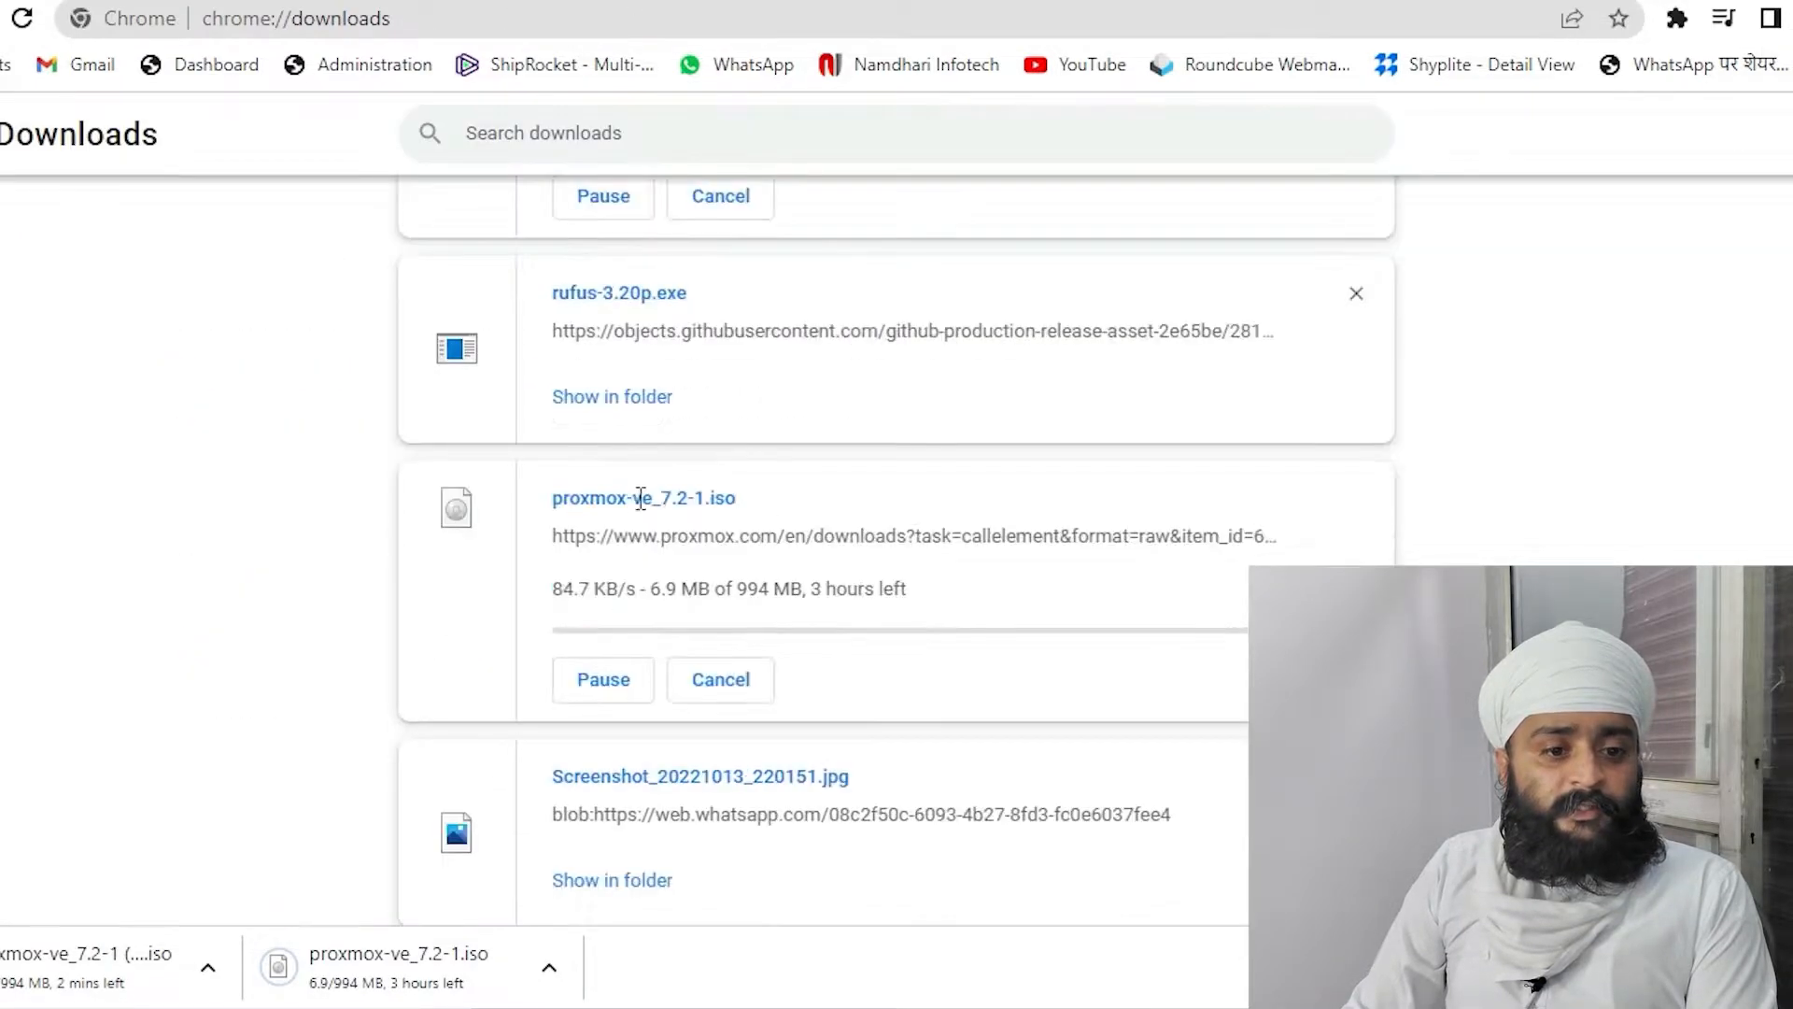
{"action": "scroll", "coordinate": [629, 523], "scroll_direction": "up", "scroll_amount": 3}
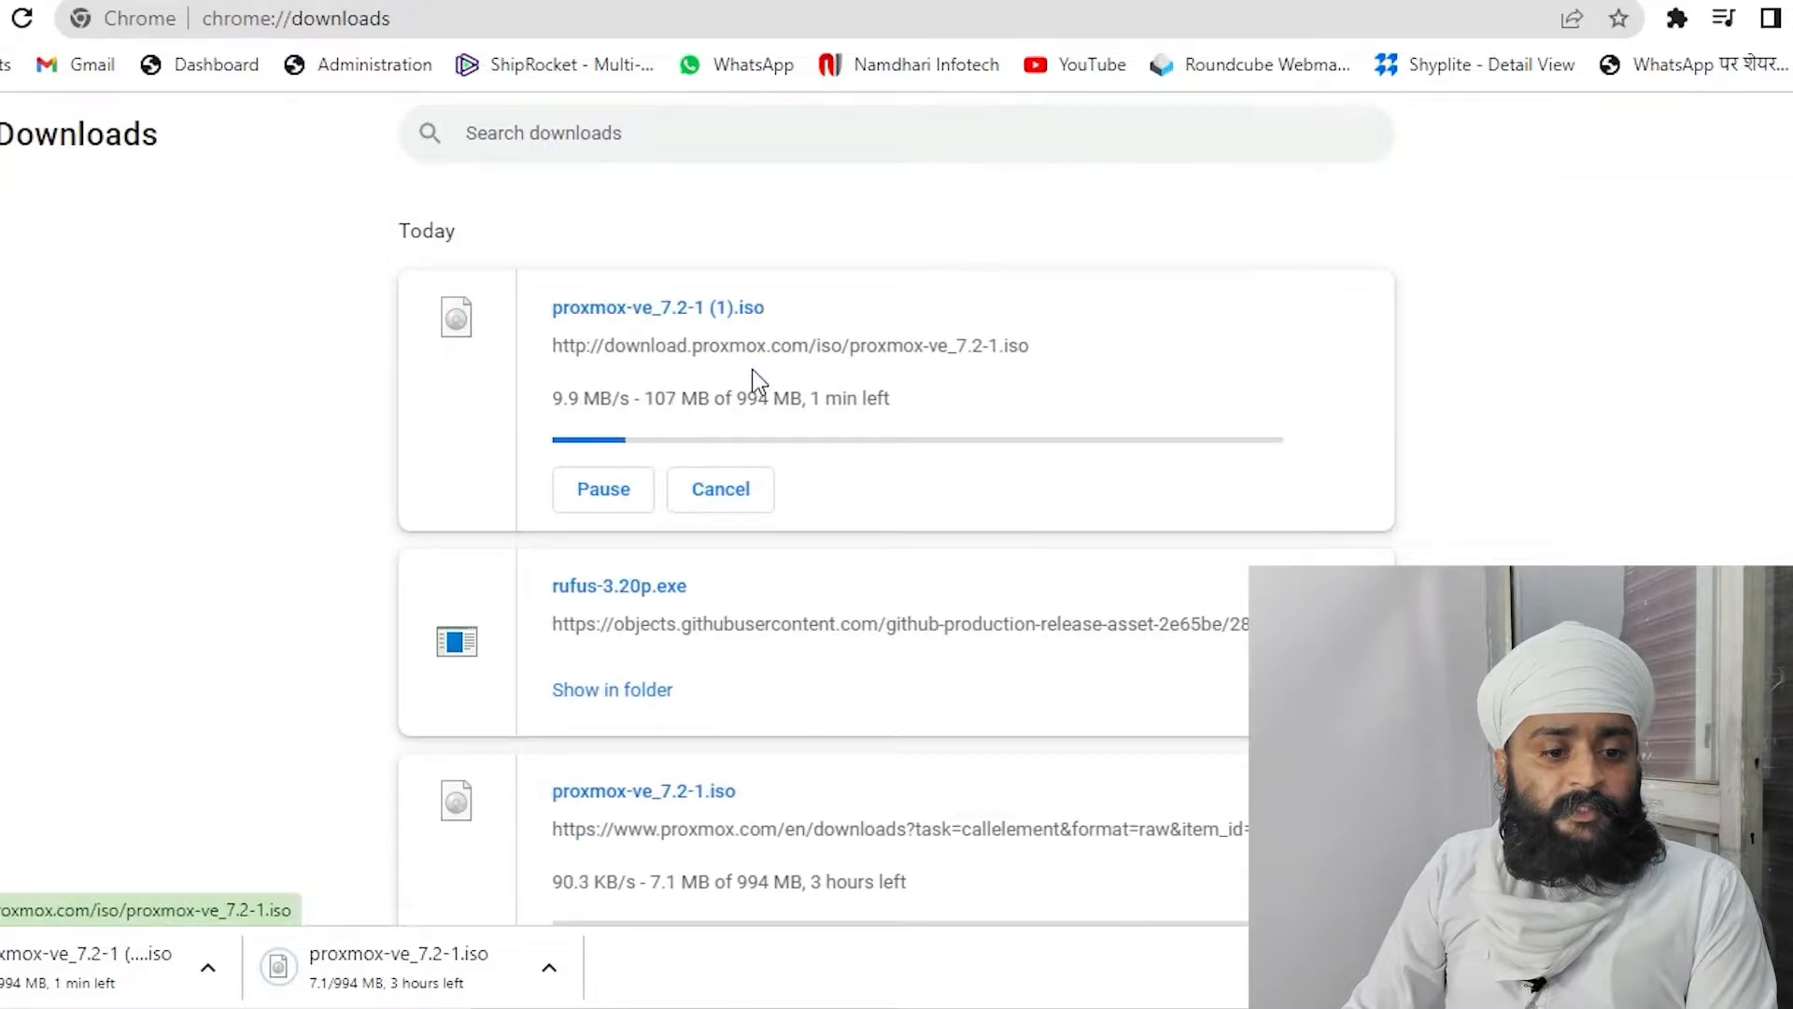
{"action": "scroll", "coordinate": [753, 384], "scroll_direction": "down", "scroll_amount": 2}
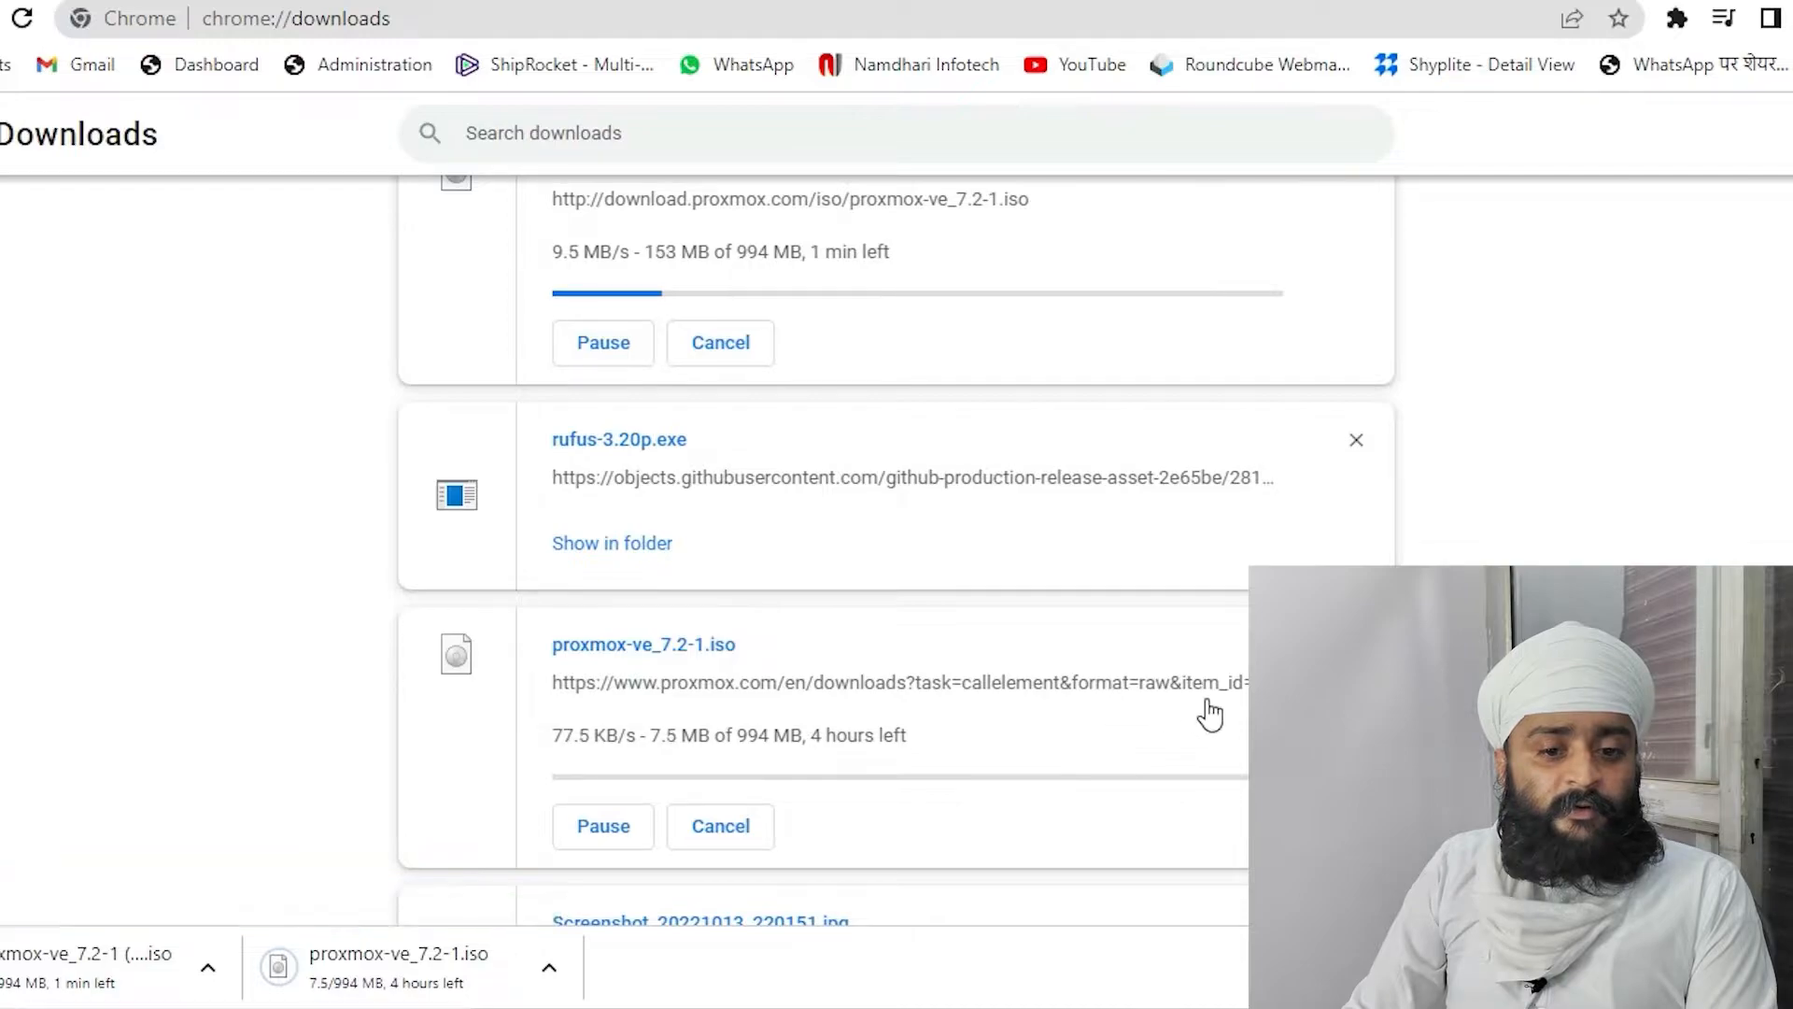
{"action": "scroll", "coordinate": [1176, 710], "scroll_direction": "up", "scroll_amount": 2}
{"action": "scroll", "coordinate": [914, 620], "scroll_direction": "down", "scroll_amount": 6}
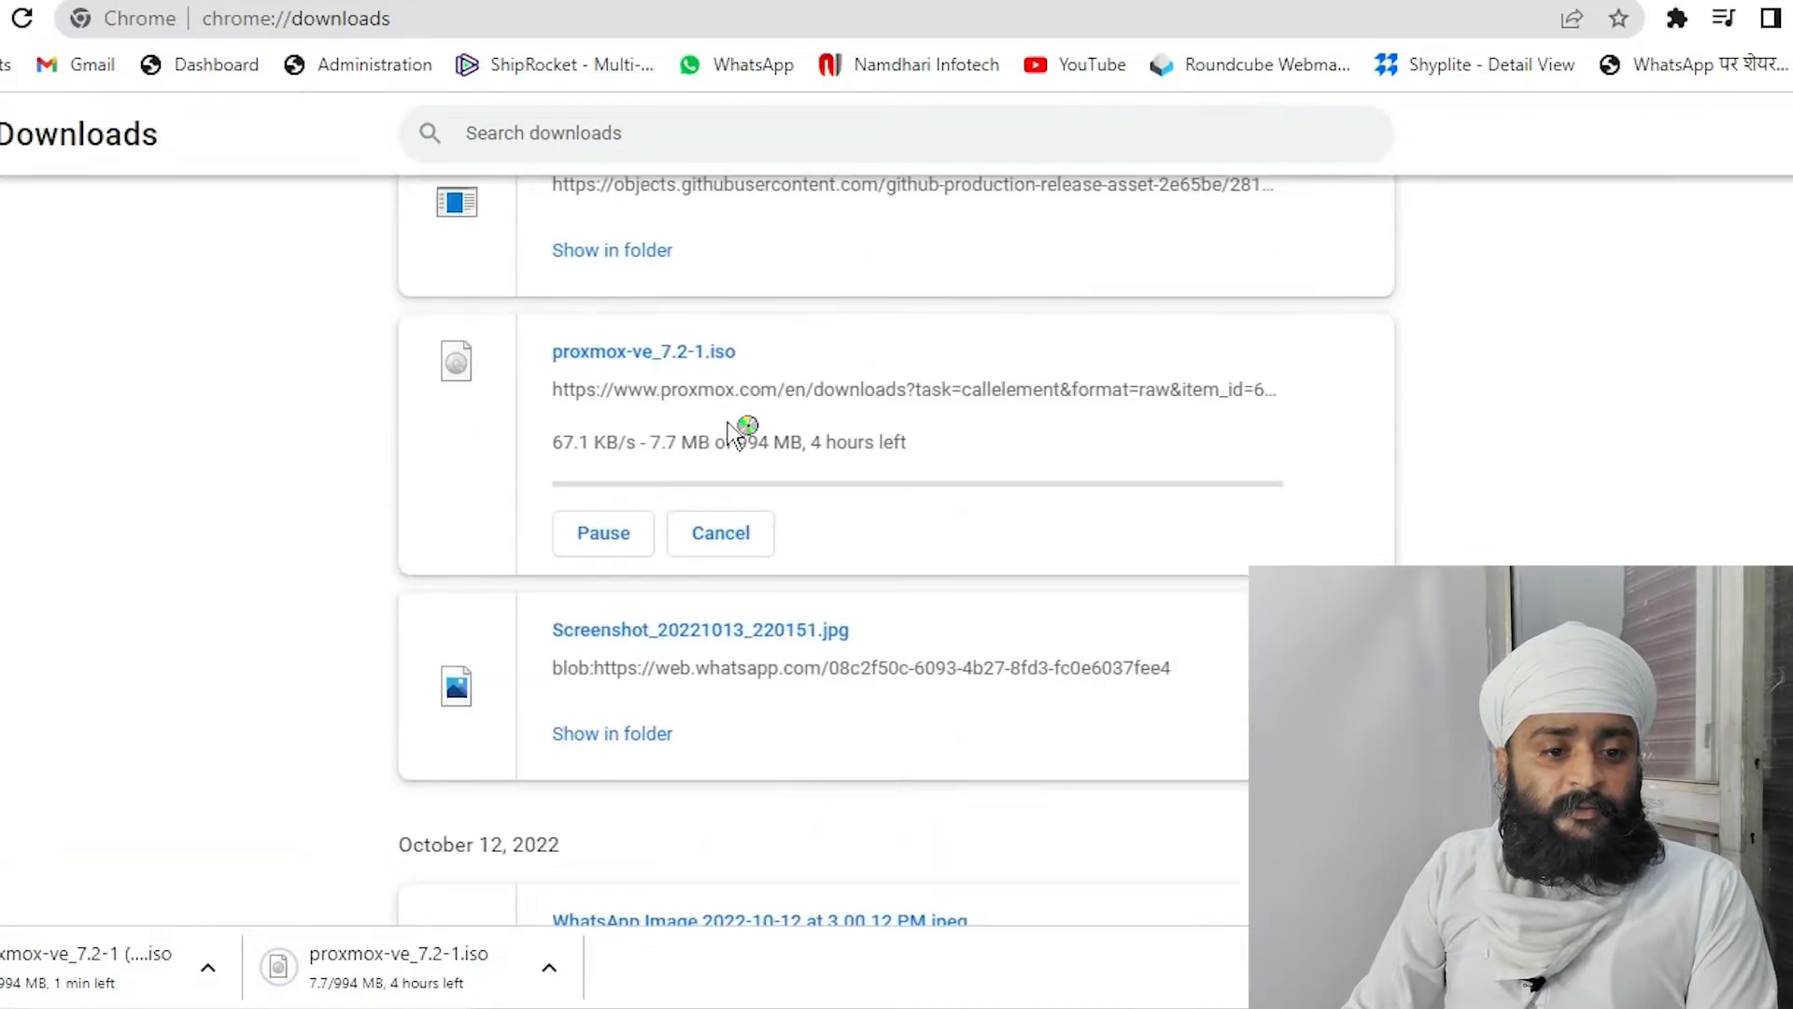
{"action": "left_click", "coordinate": [717, 540]}
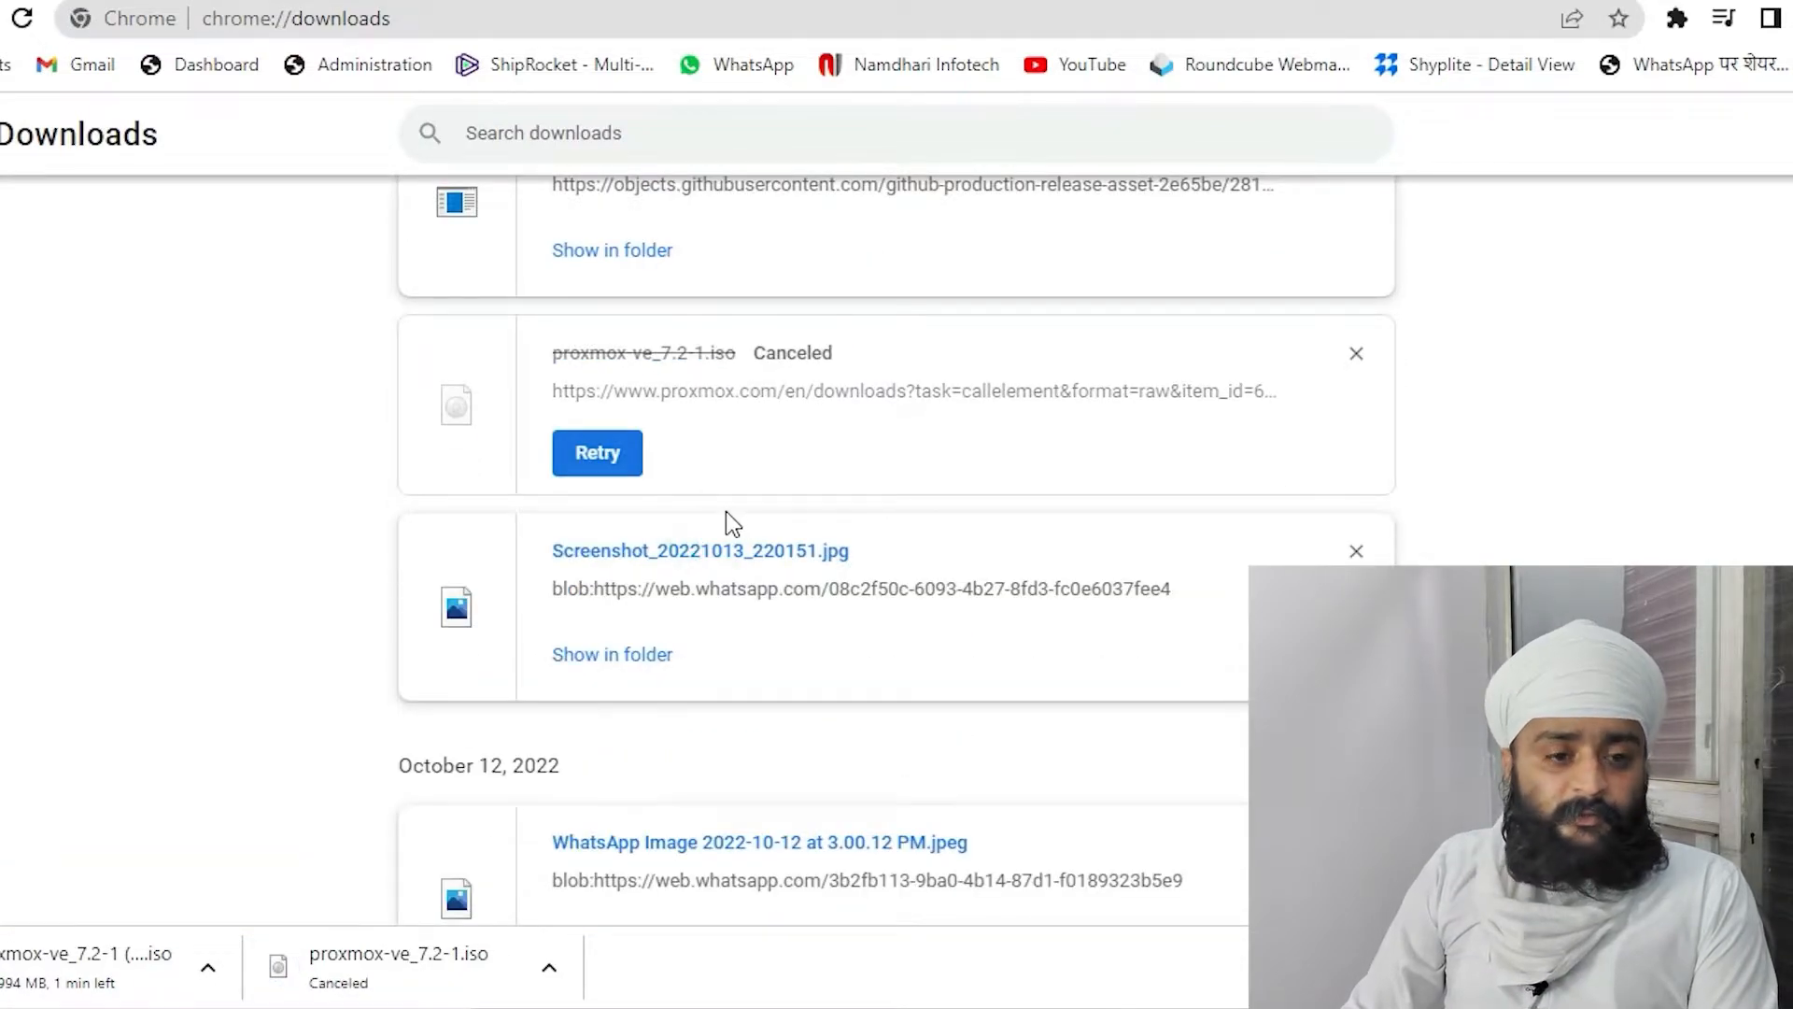
{"action": "scroll", "coordinate": [726, 512], "scroll_direction": "up", "scroll_amount": 6}
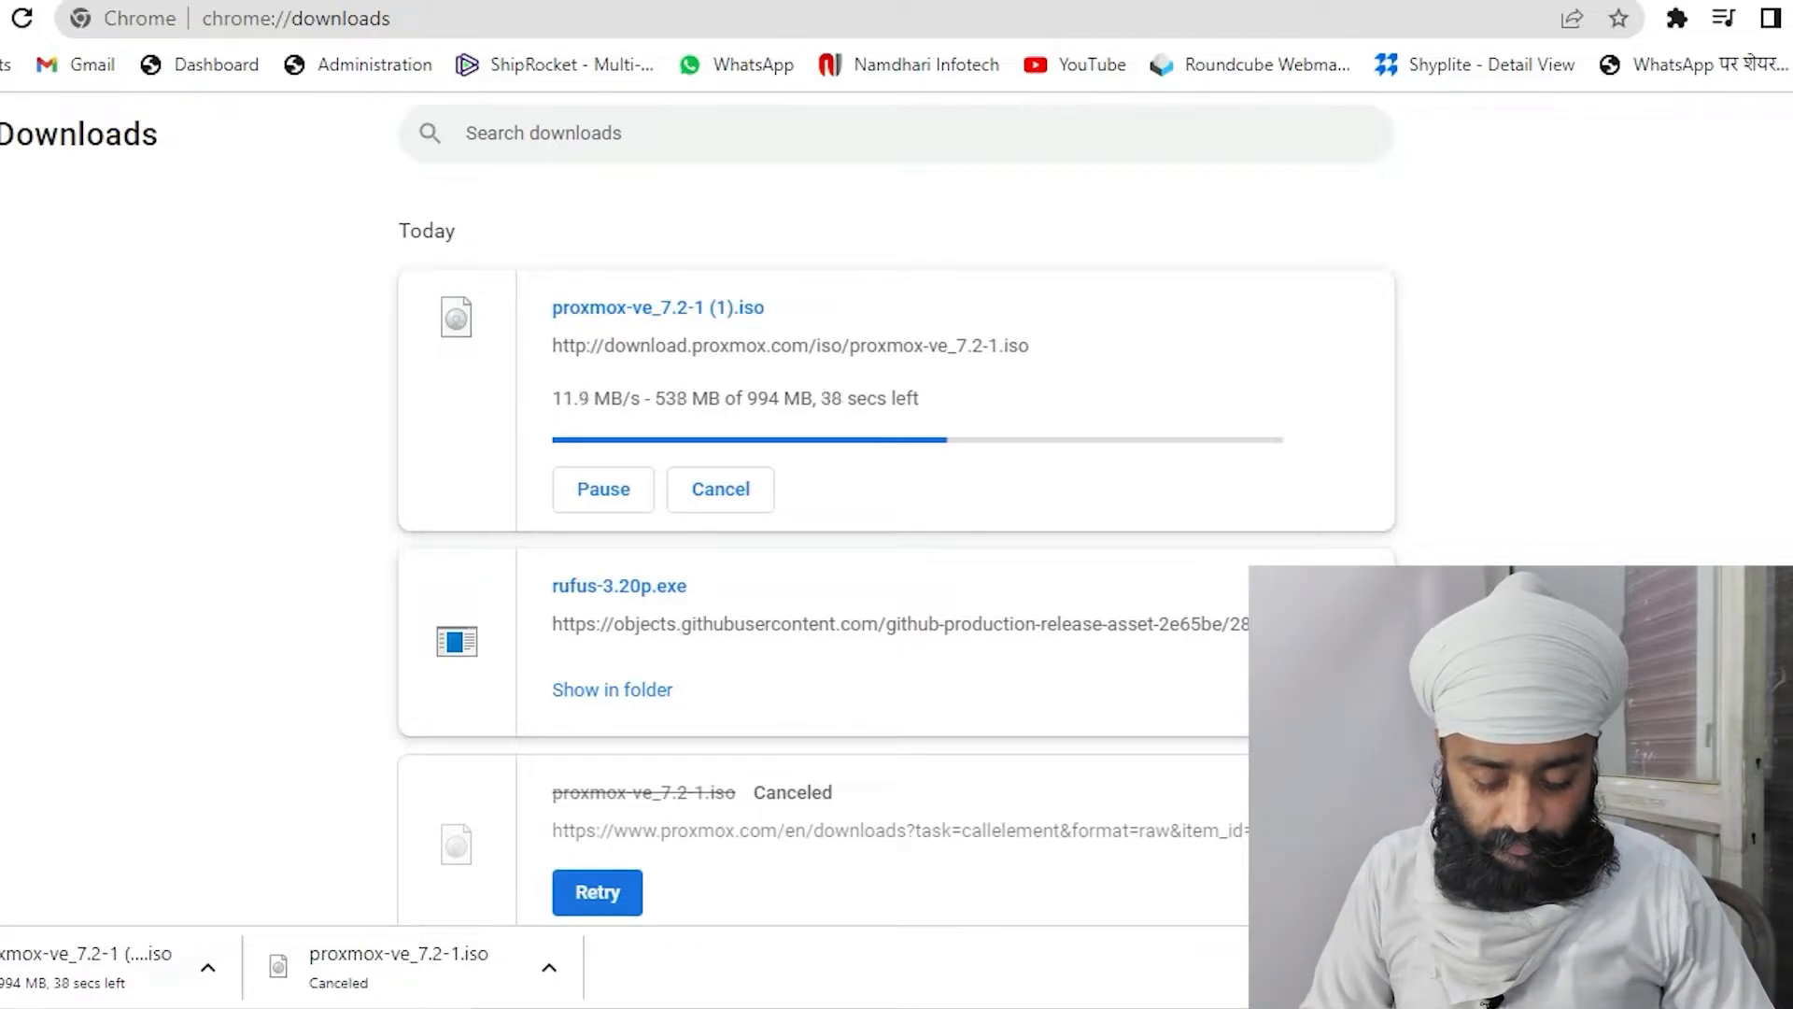
{"action": "key", "text": "super+e"}
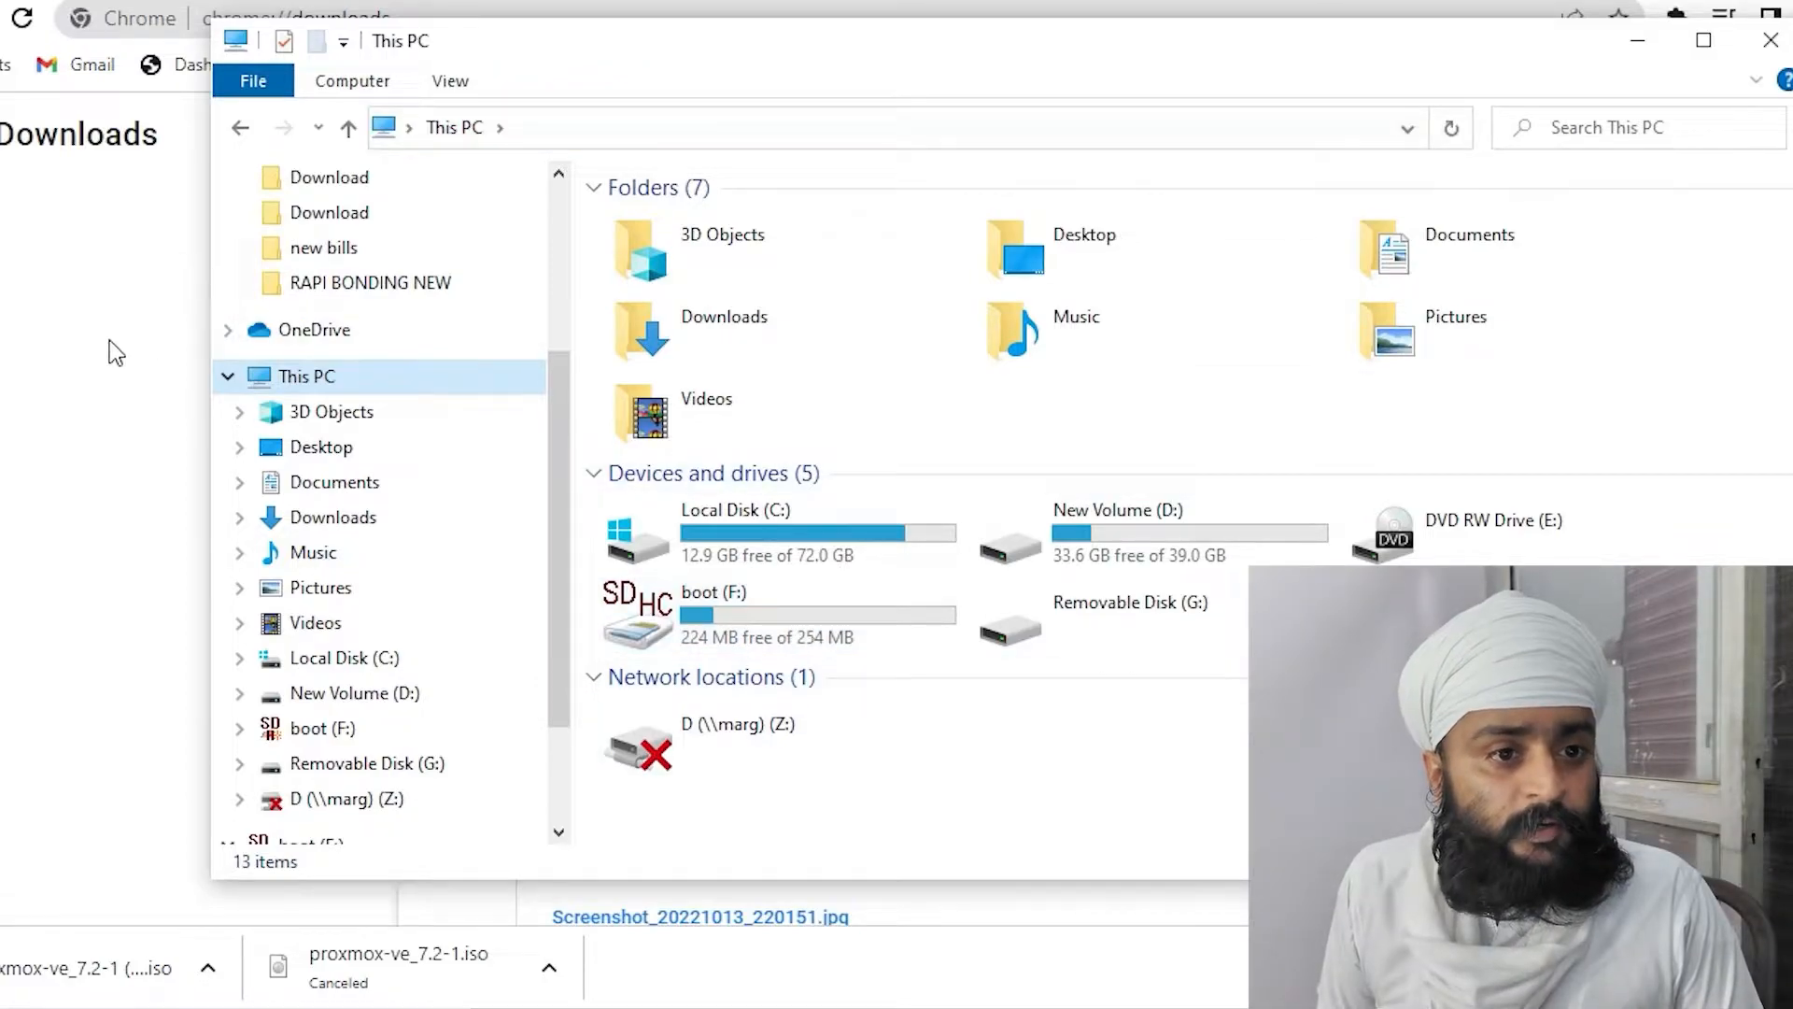
Open the Downloads folder from Chrome, launch rufus-3.20p.exe, and dismiss its update policy prompt
{"action": "left_click", "coordinate": [74, 336]}
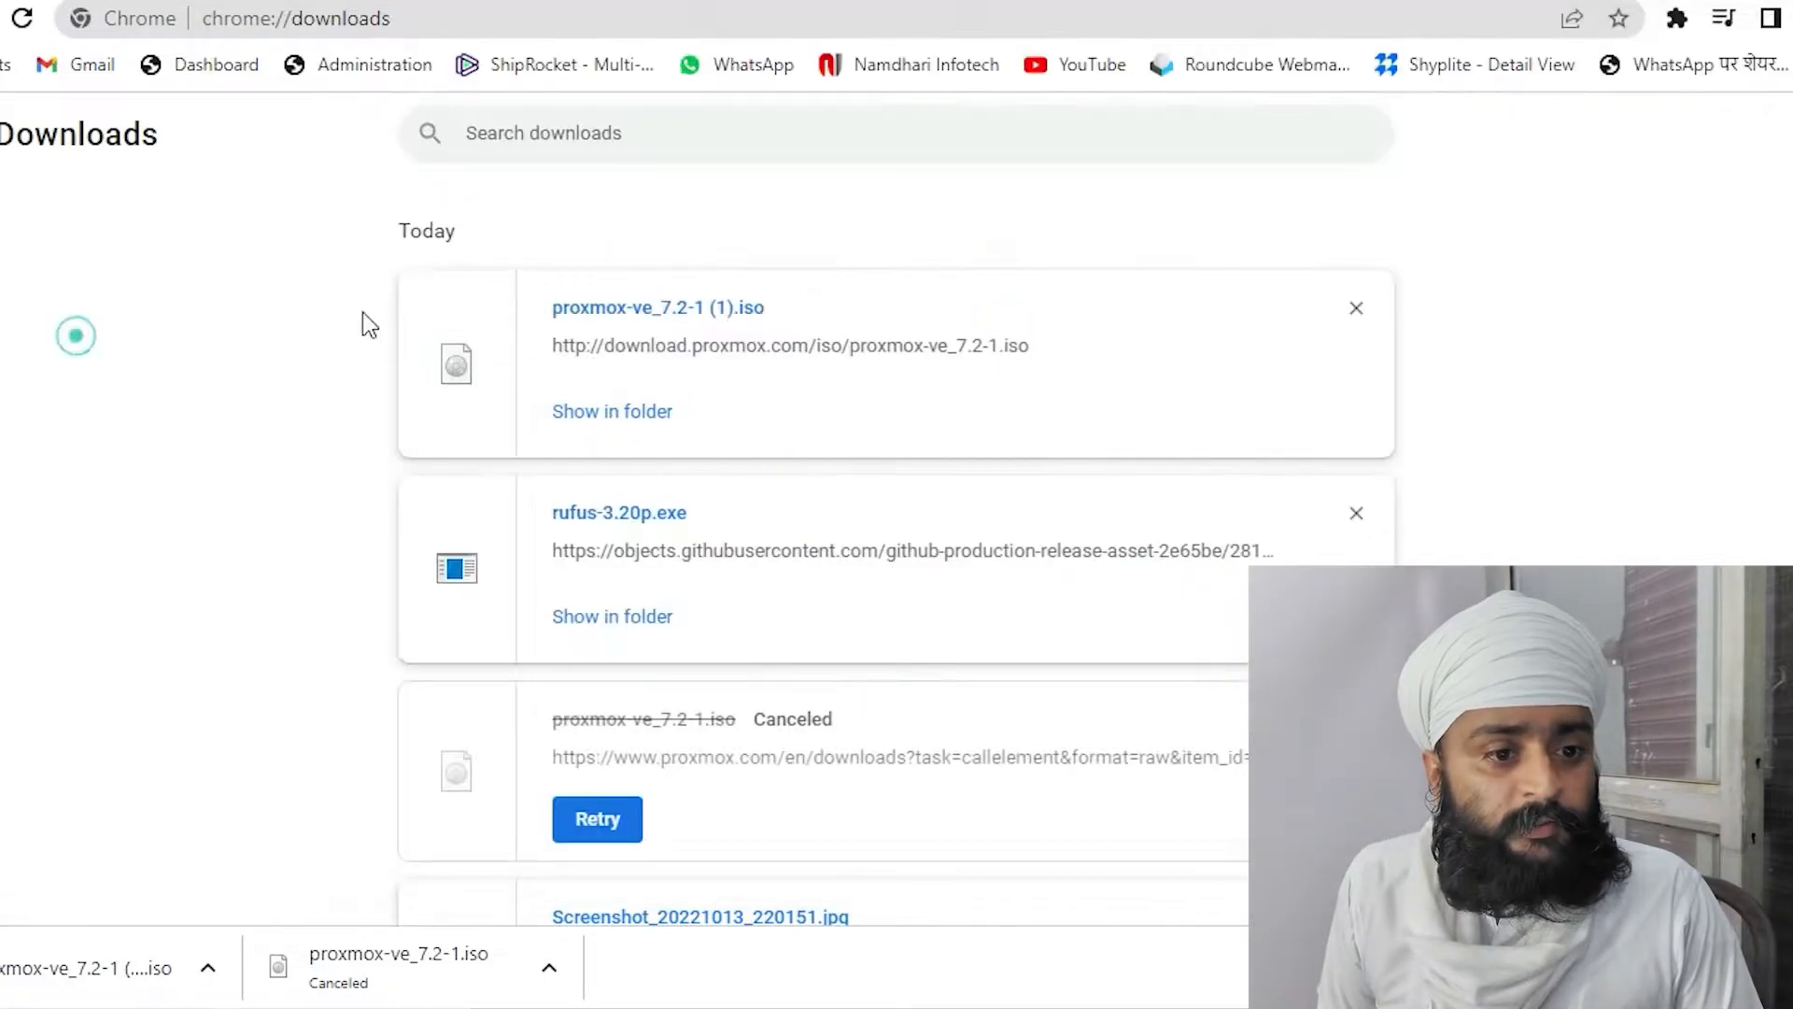
{"action": "left_click", "coordinate": [583, 417]}
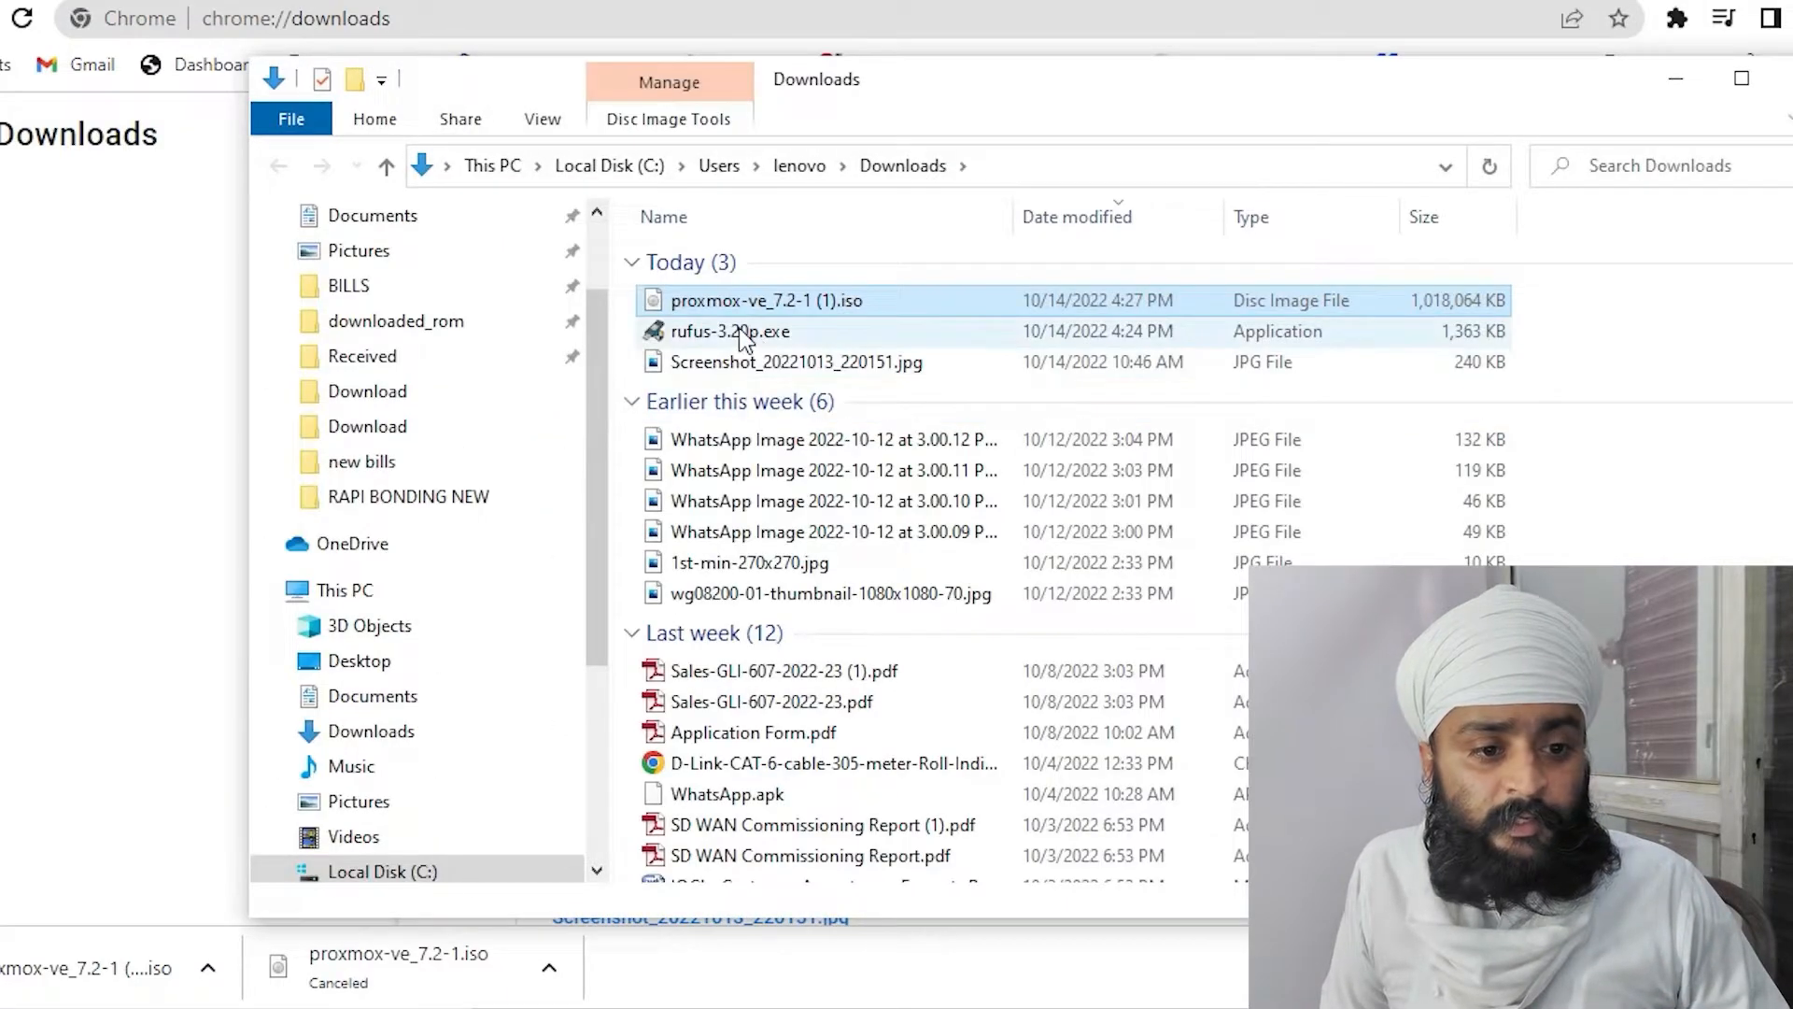
{"action": "left_click", "coordinate": [743, 334]}
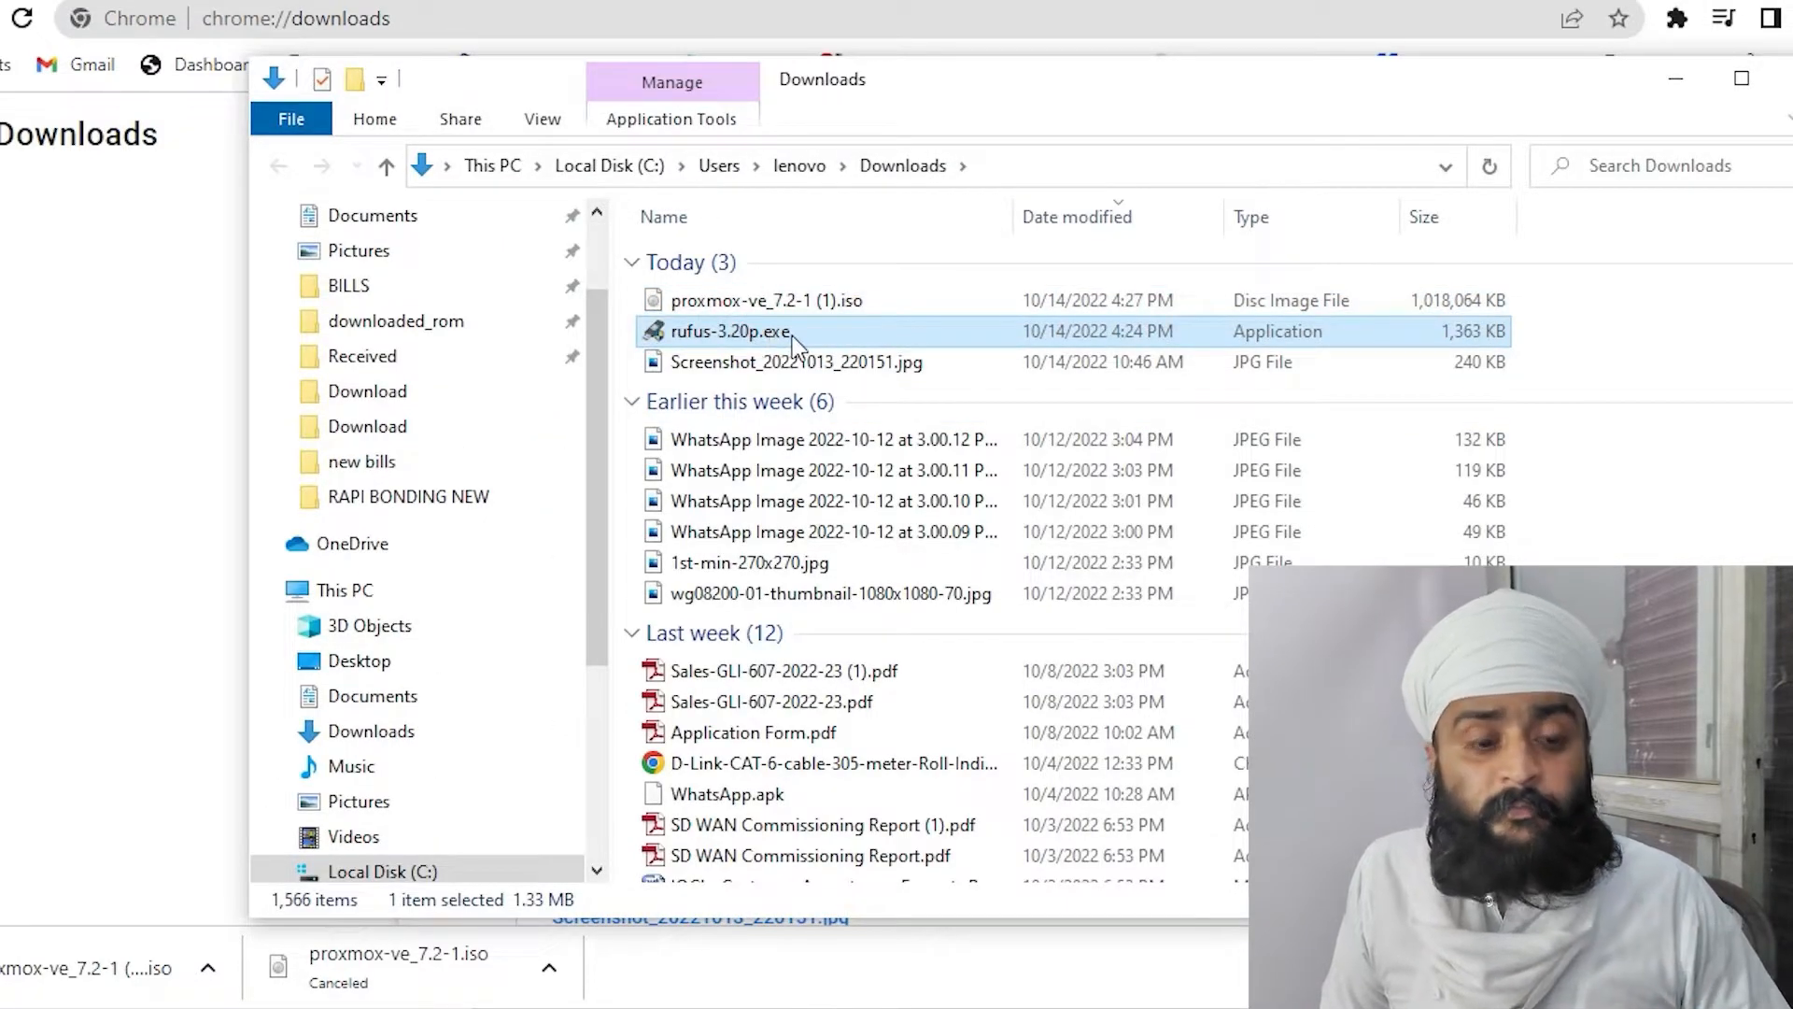
{"action": "double_click", "coordinate": [764, 336]}
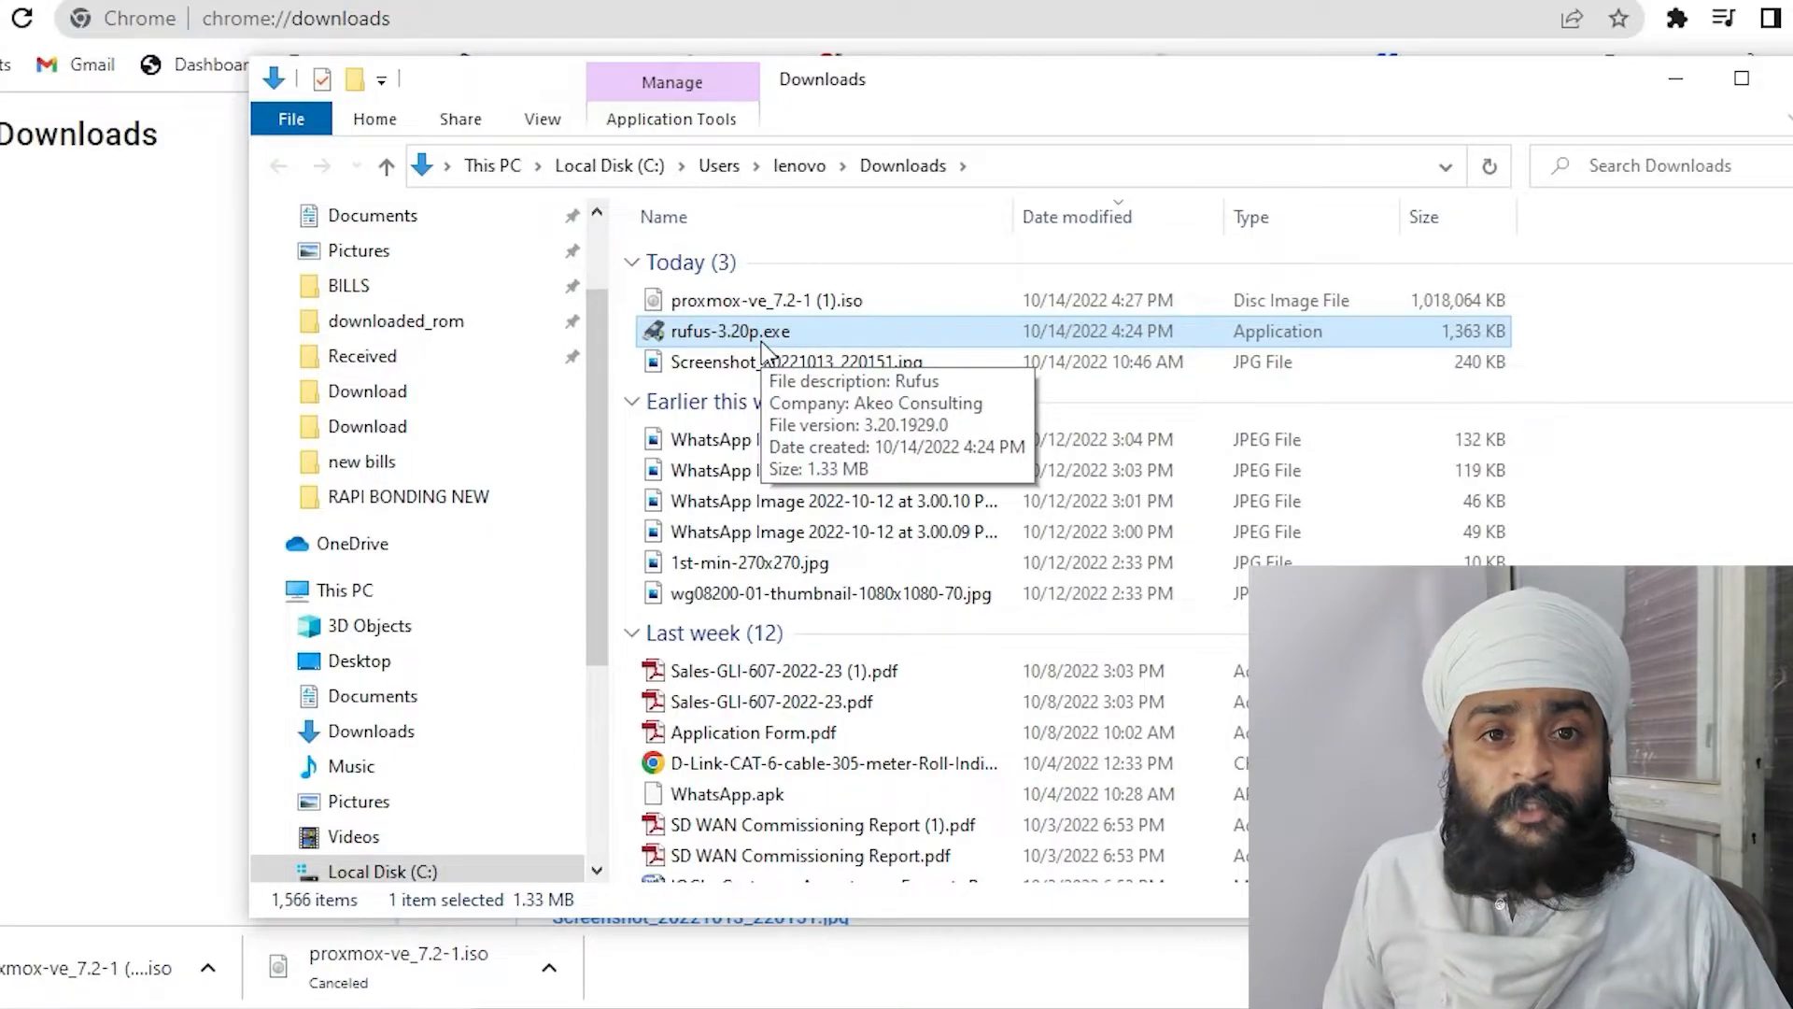
{"action": "double_click", "coordinate": [762, 338]}
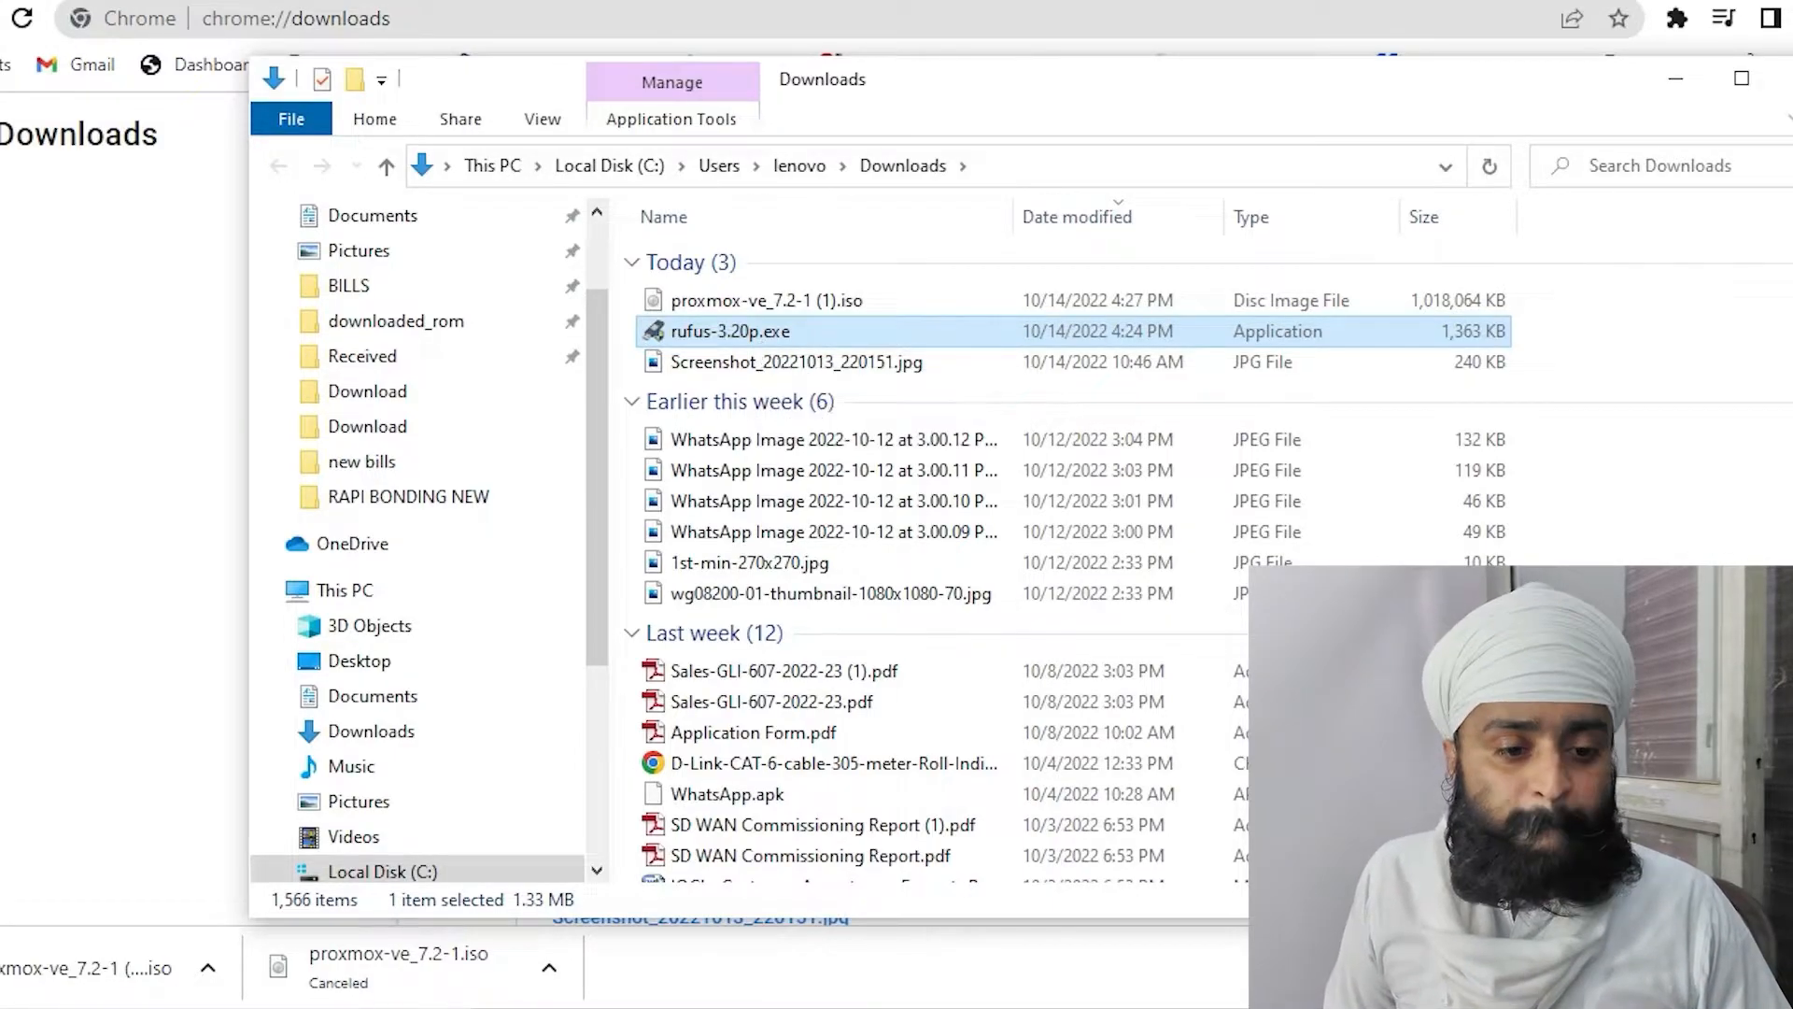
{"action": "left_click", "coordinate": [1006, 519]}
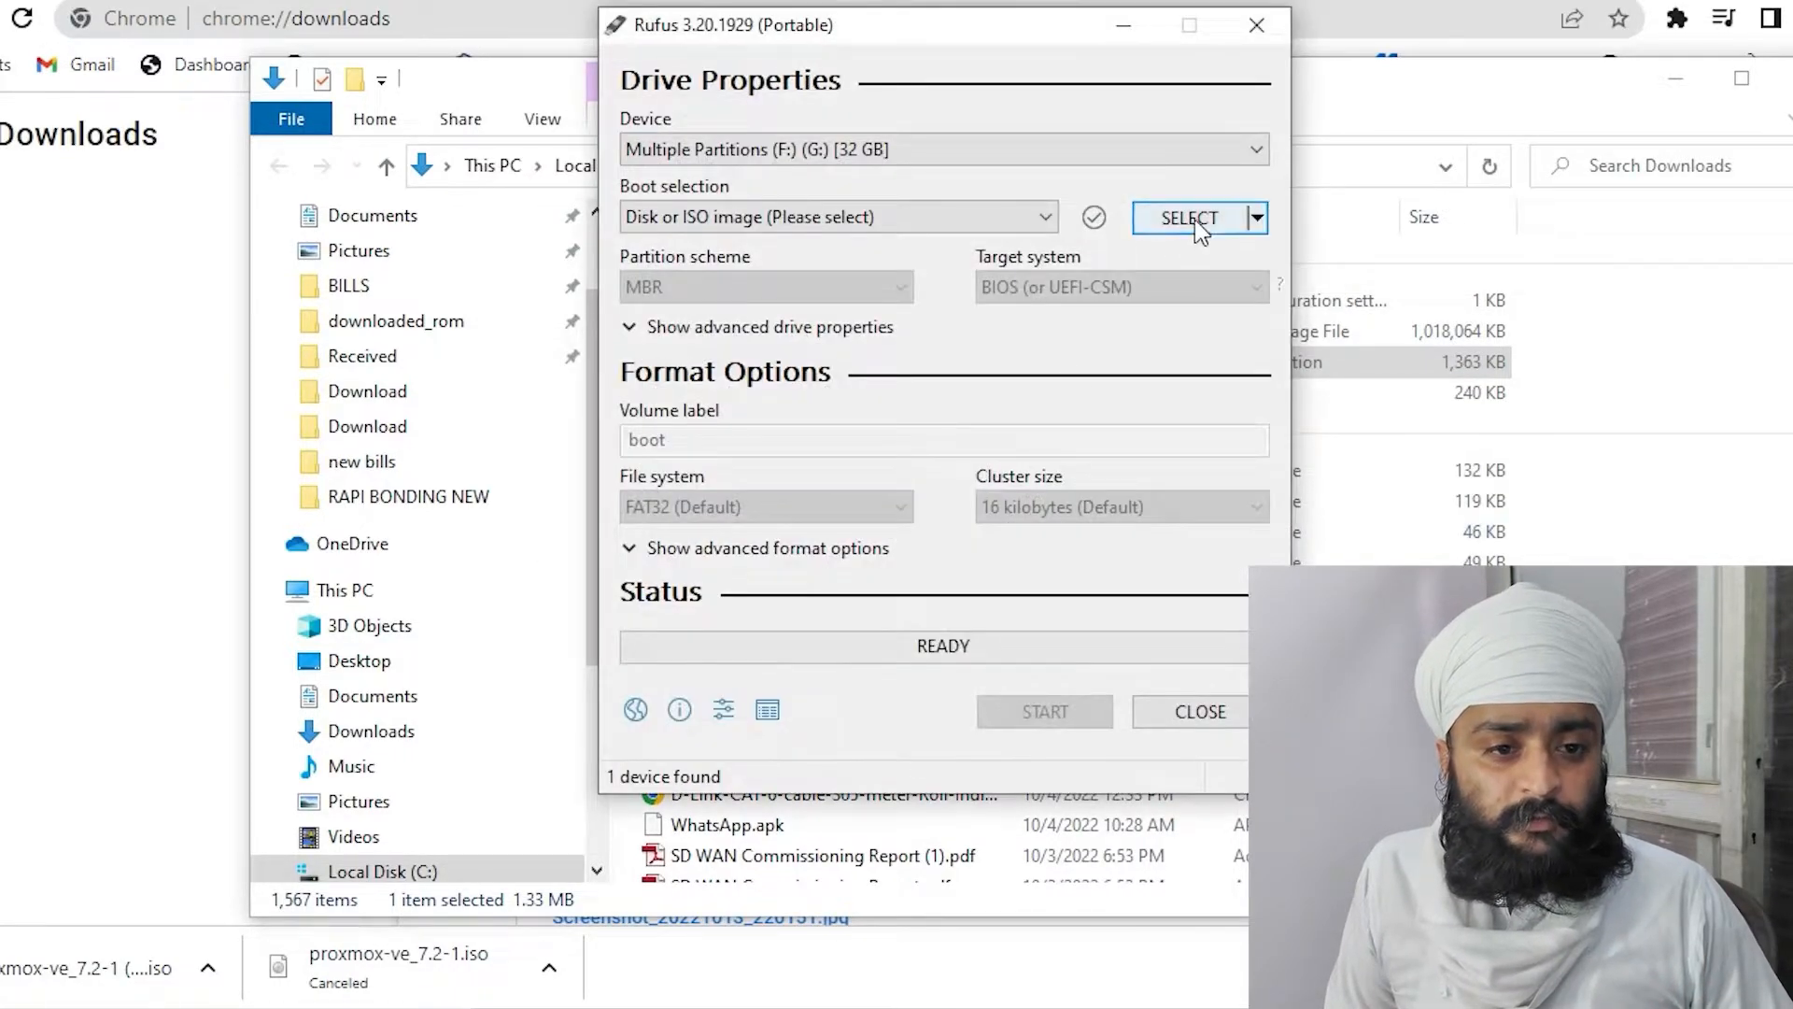
Load proxmox-ve_7.2-1 (1).iso in DD image mode, keeping the 32 GB drive as target
{"action": "left_click", "coordinate": [1190, 218]}
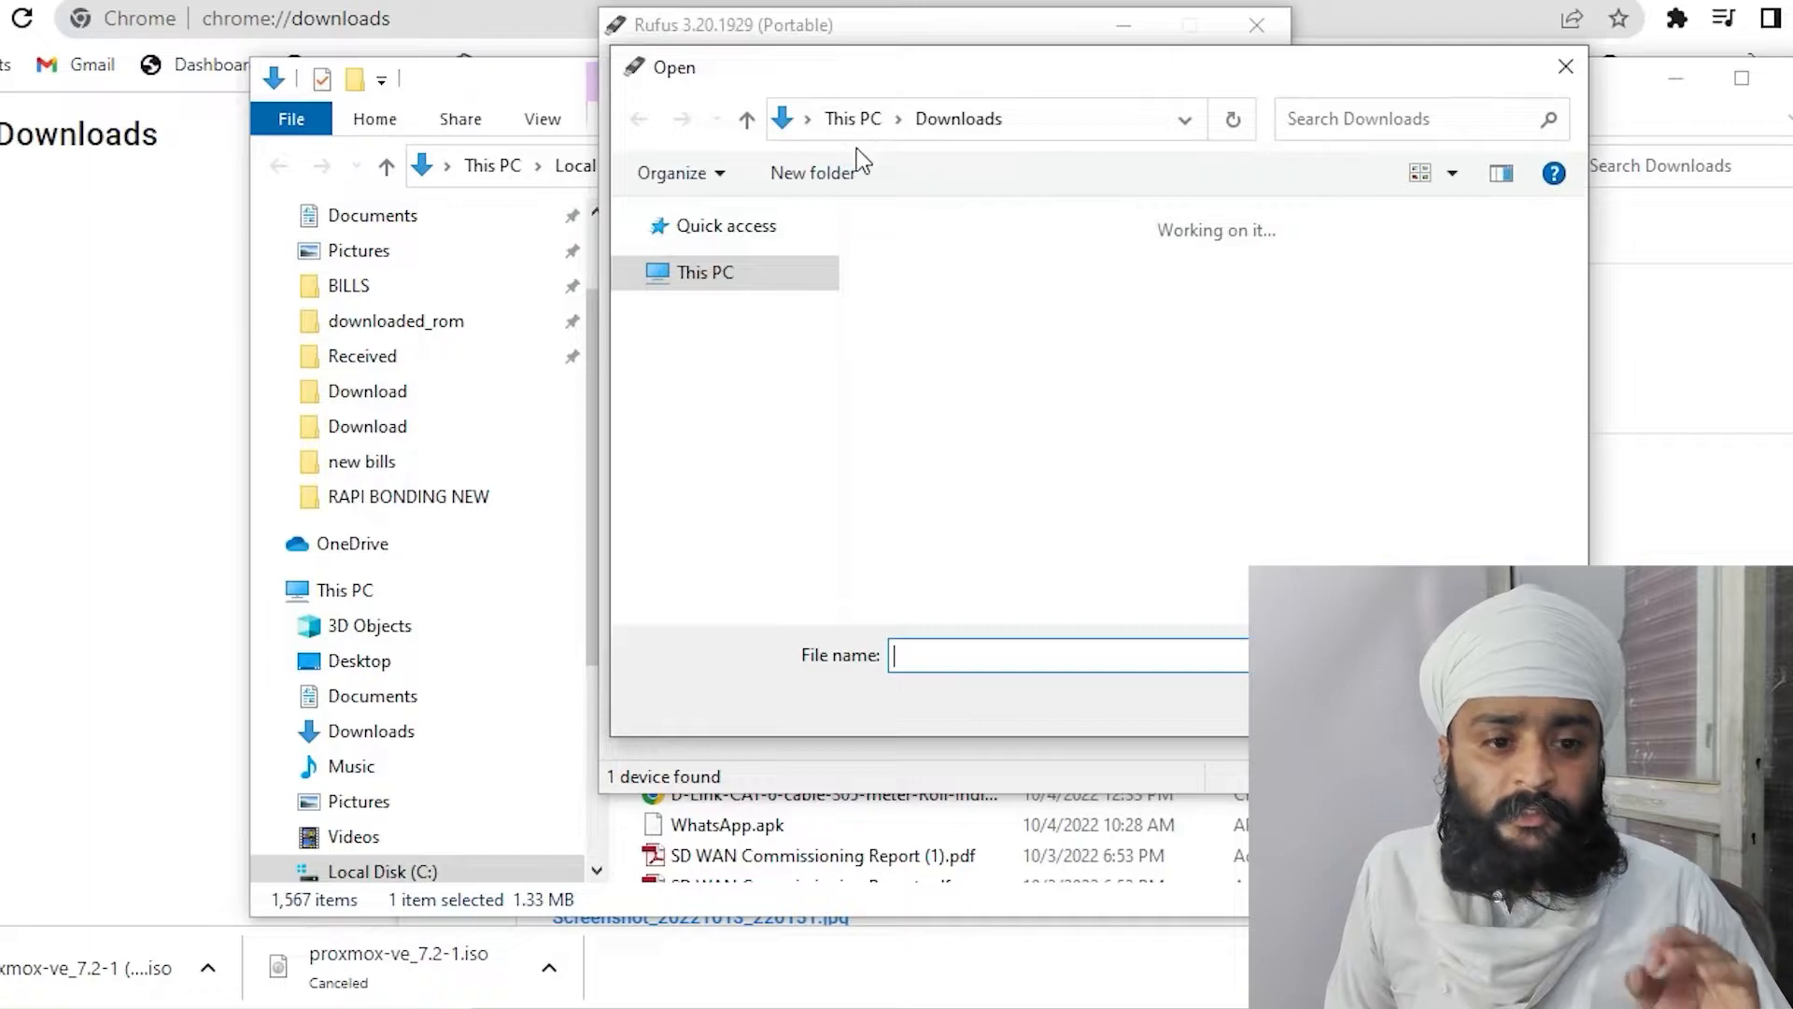
{"action": "left_click", "coordinate": [940, 305]}
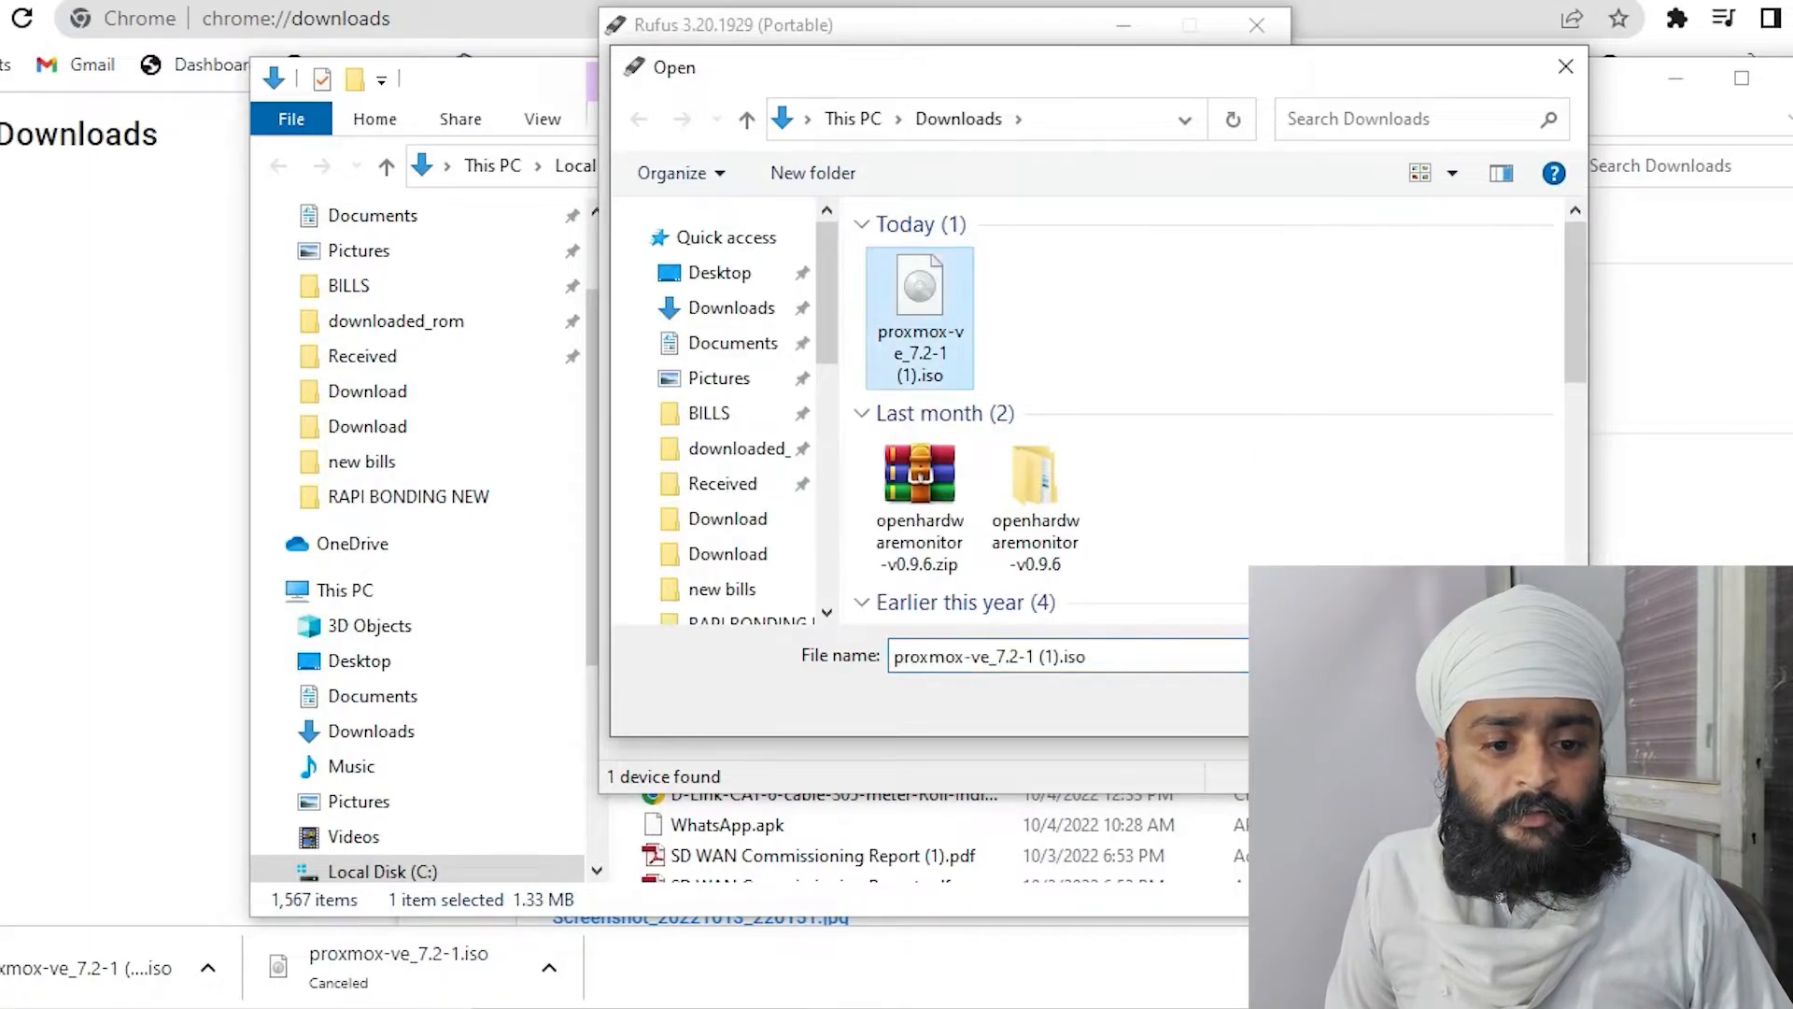
{"action": "double_click", "coordinate": [920, 313]}
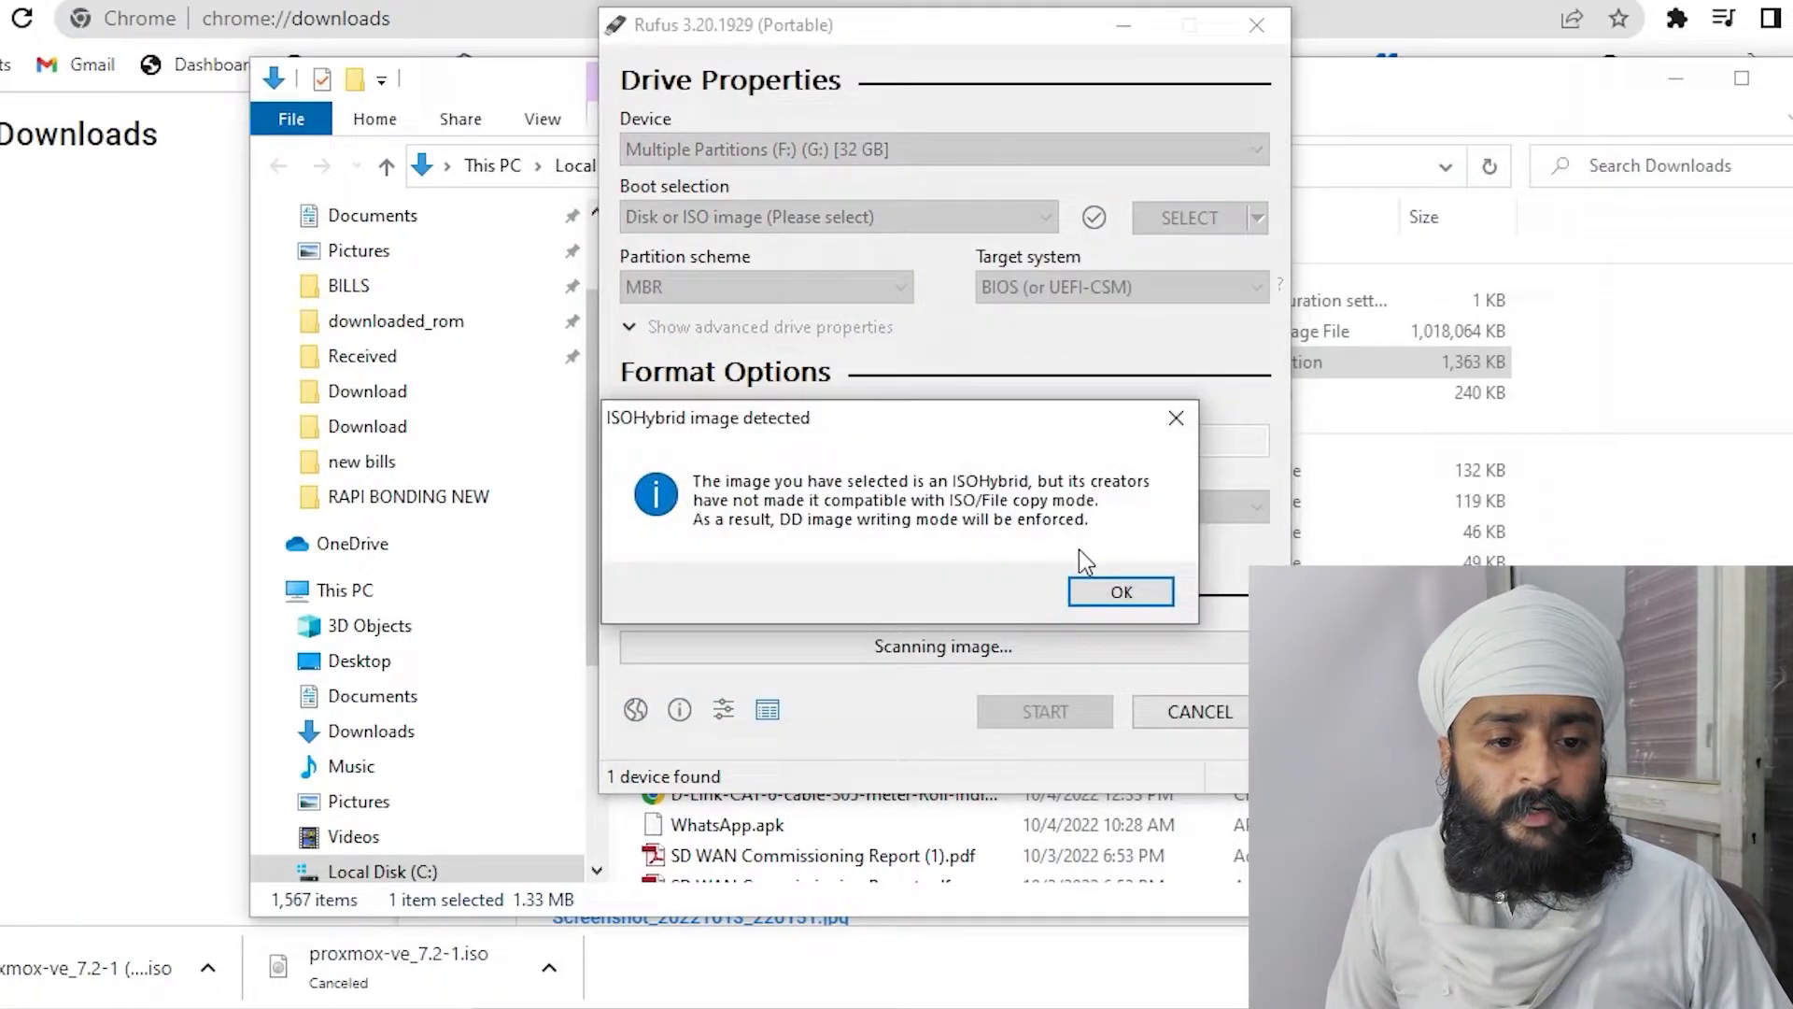
{"action": "left_click", "coordinate": [1112, 588]}
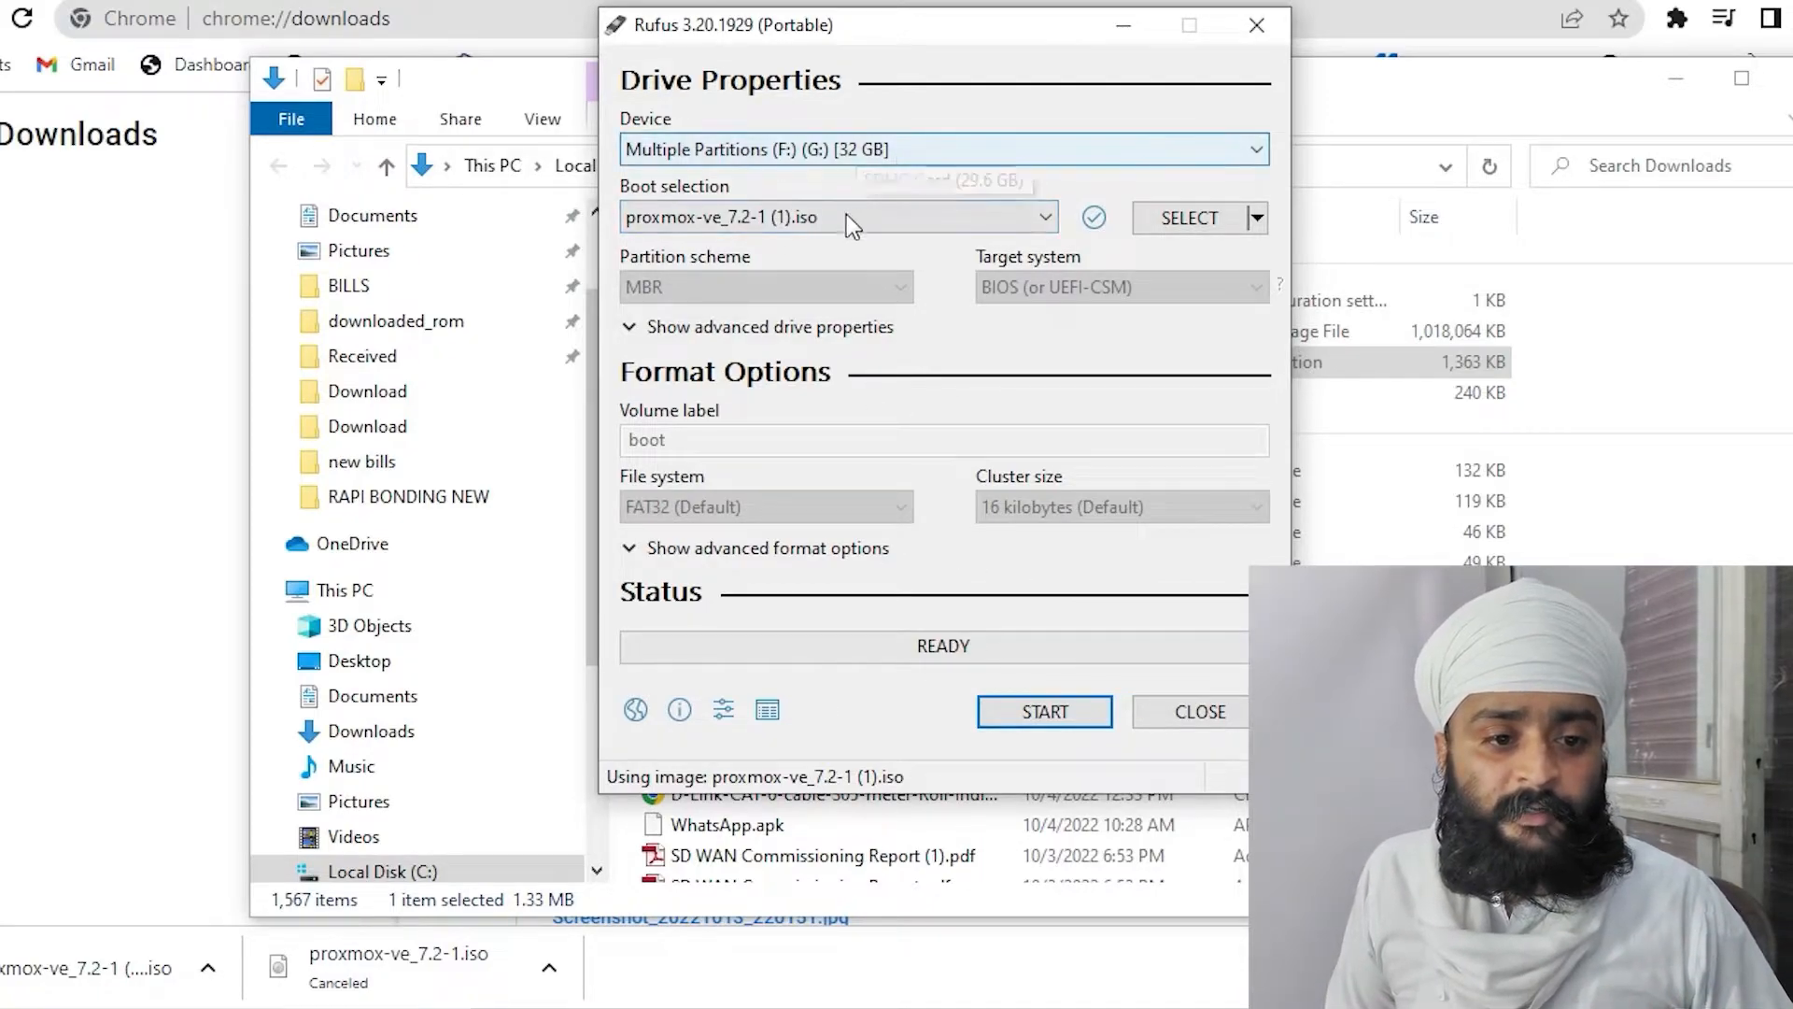
{"action": "left_click", "coordinate": [843, 158]}
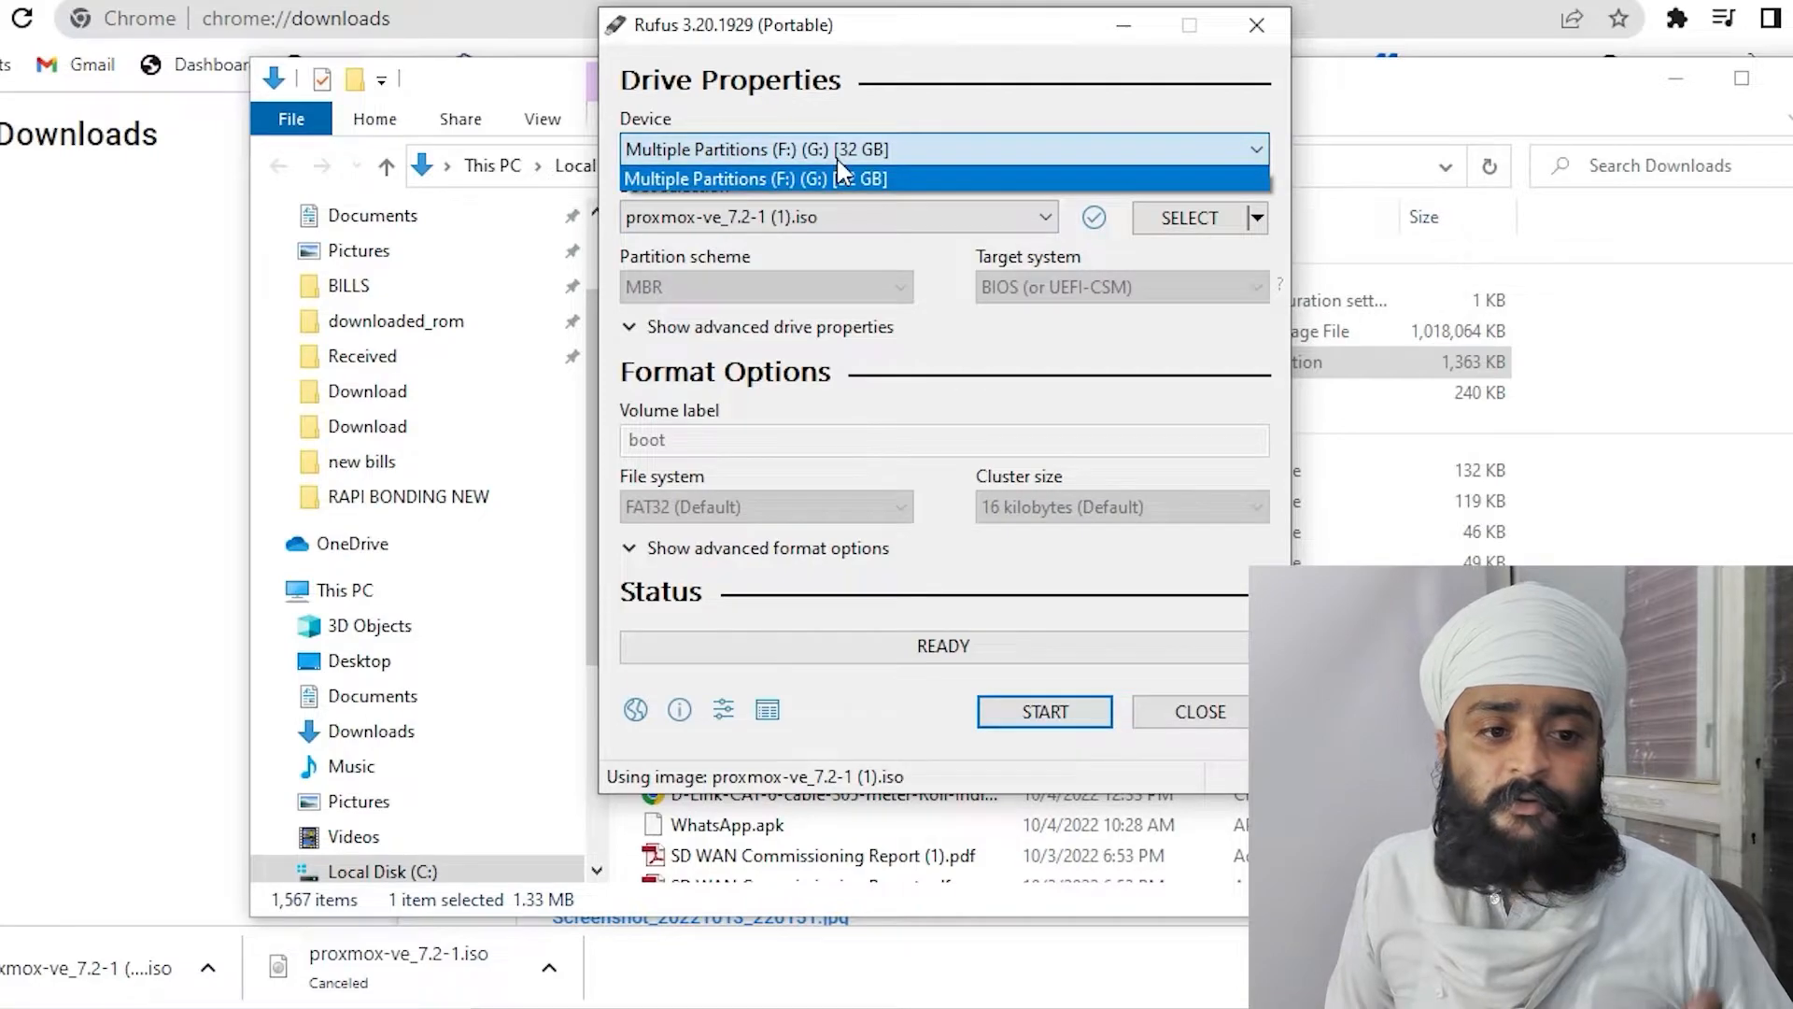
{"action": "left_click", "coordinate": [837, 157]}
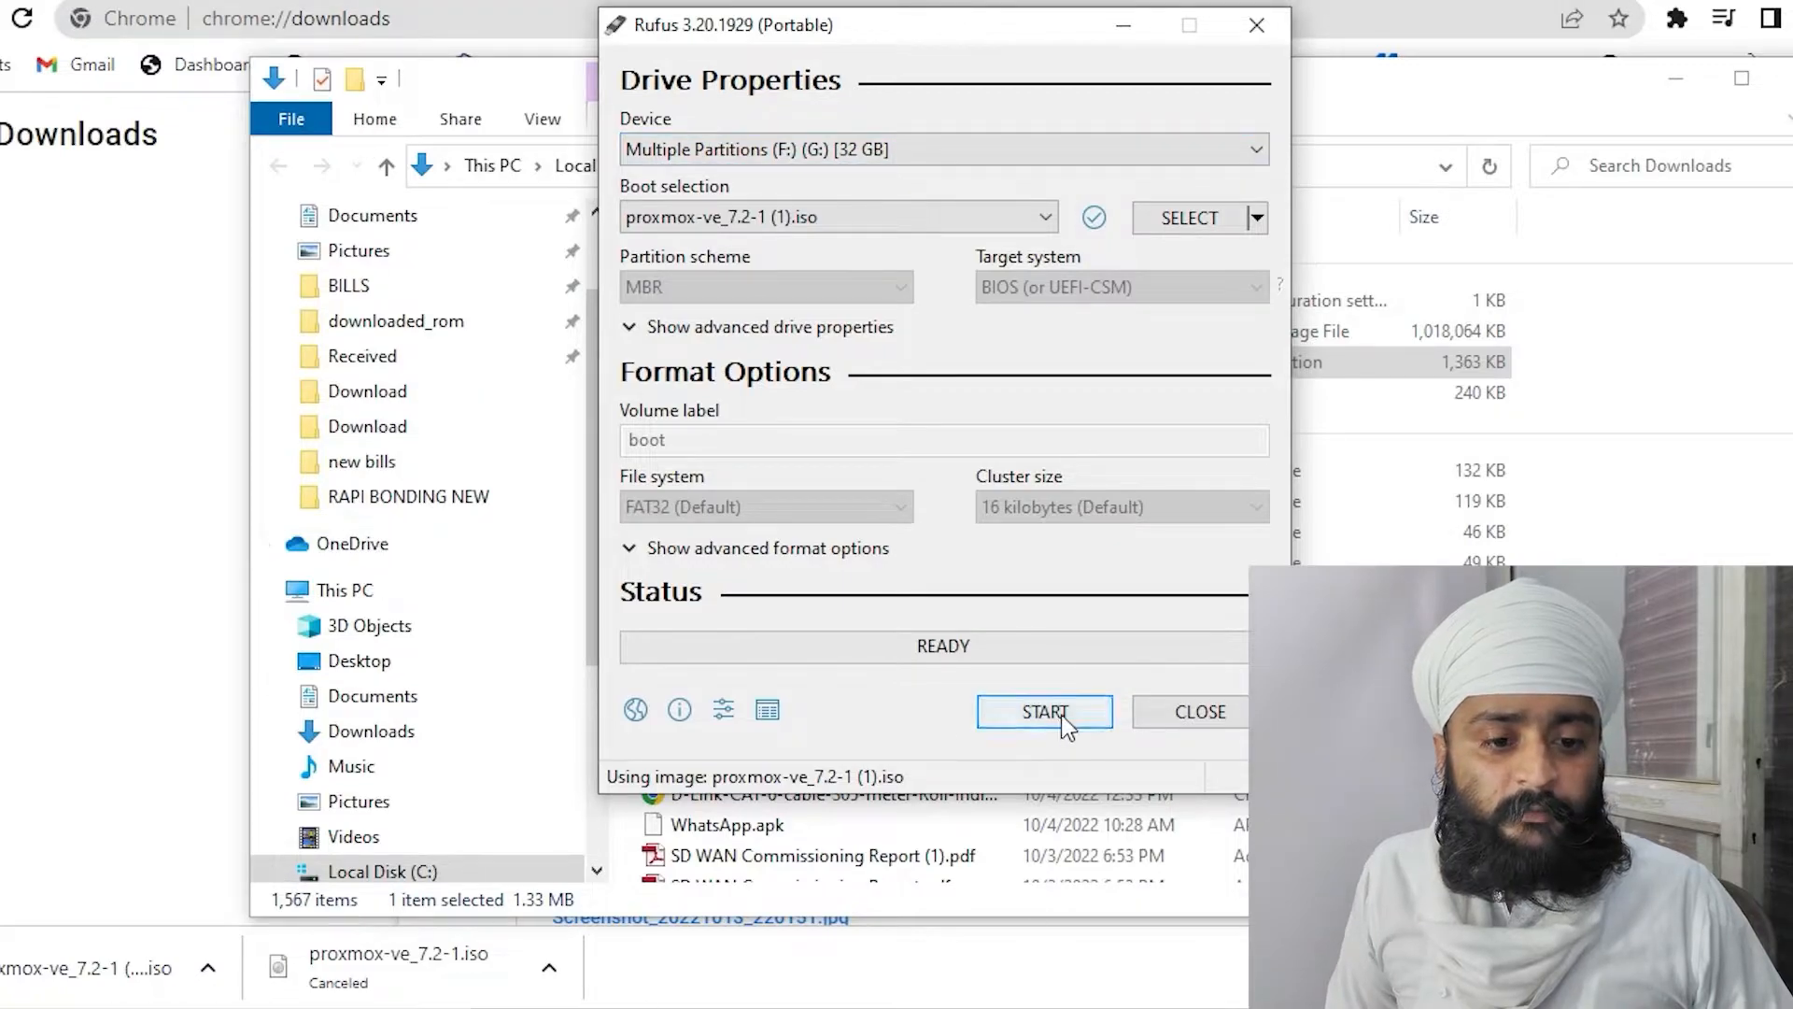
Open Computer Management from This PC and switch to its Disk Management view
{"action": "mouse_move", "coordinate": [787, 1004]}
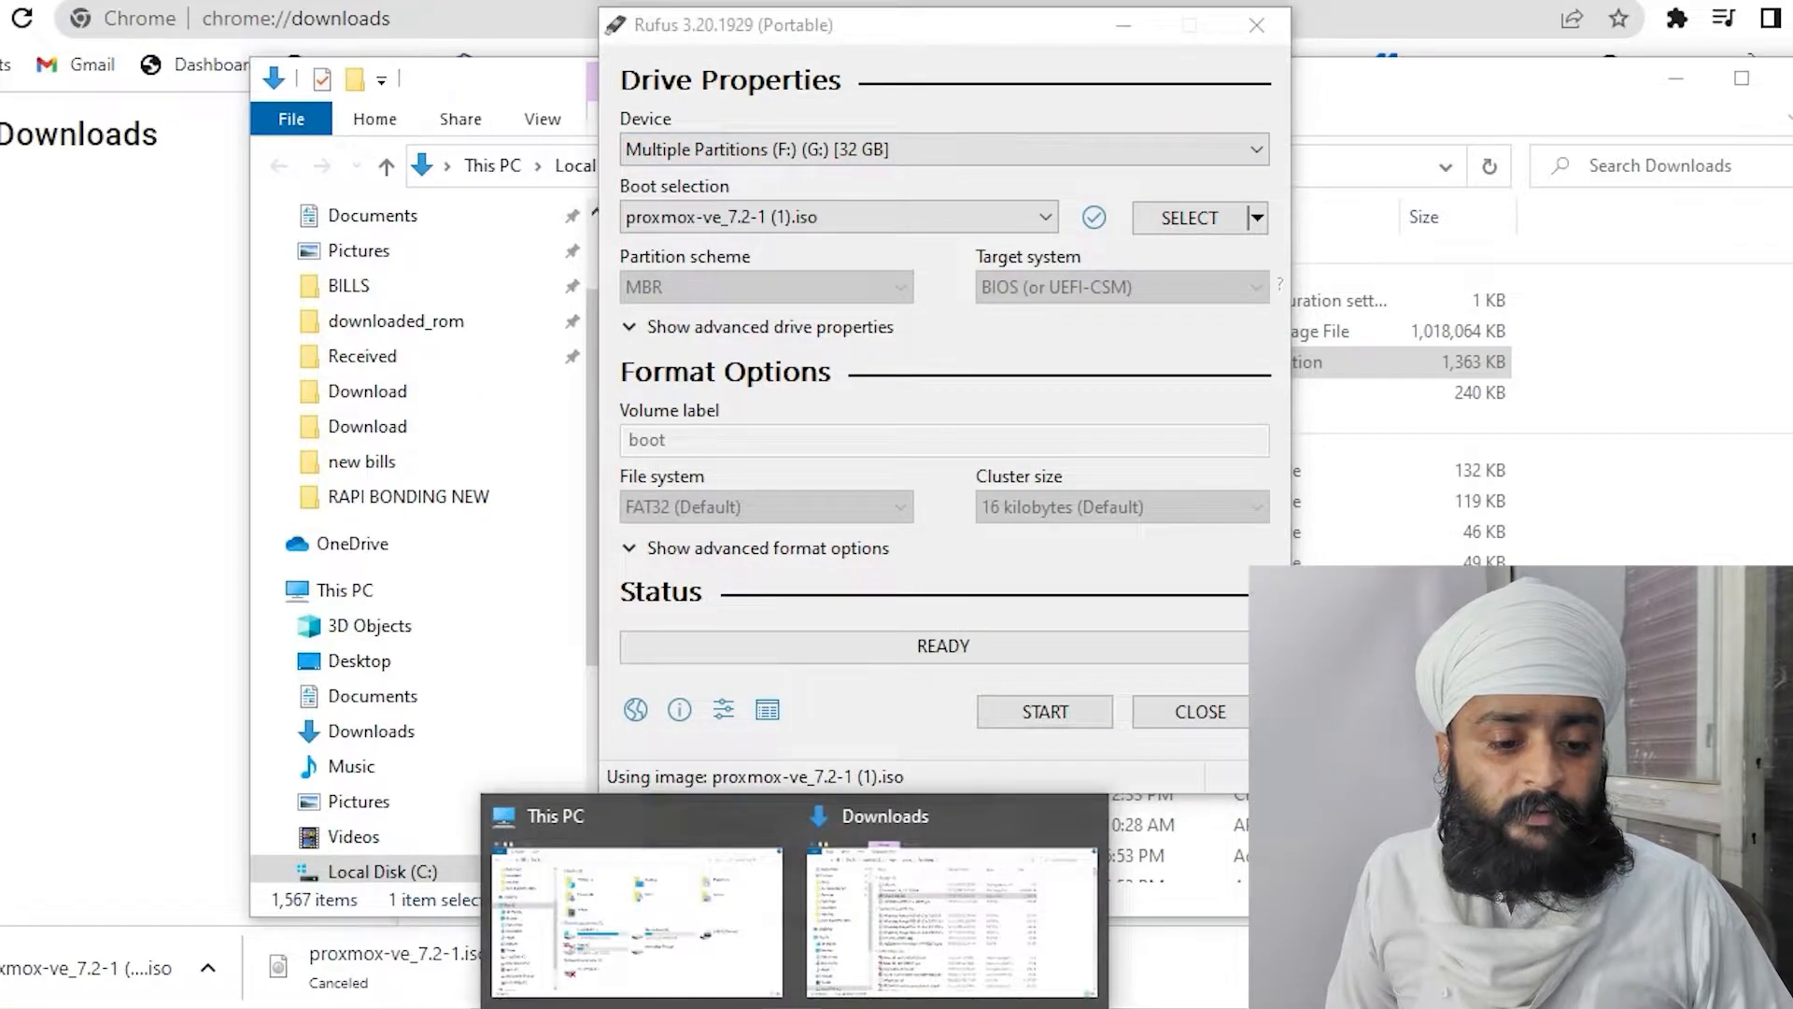
{"action": "left_click", "coordinate": [629, 853]}
{"action": "right_click", "coordinate": [320, 383]}
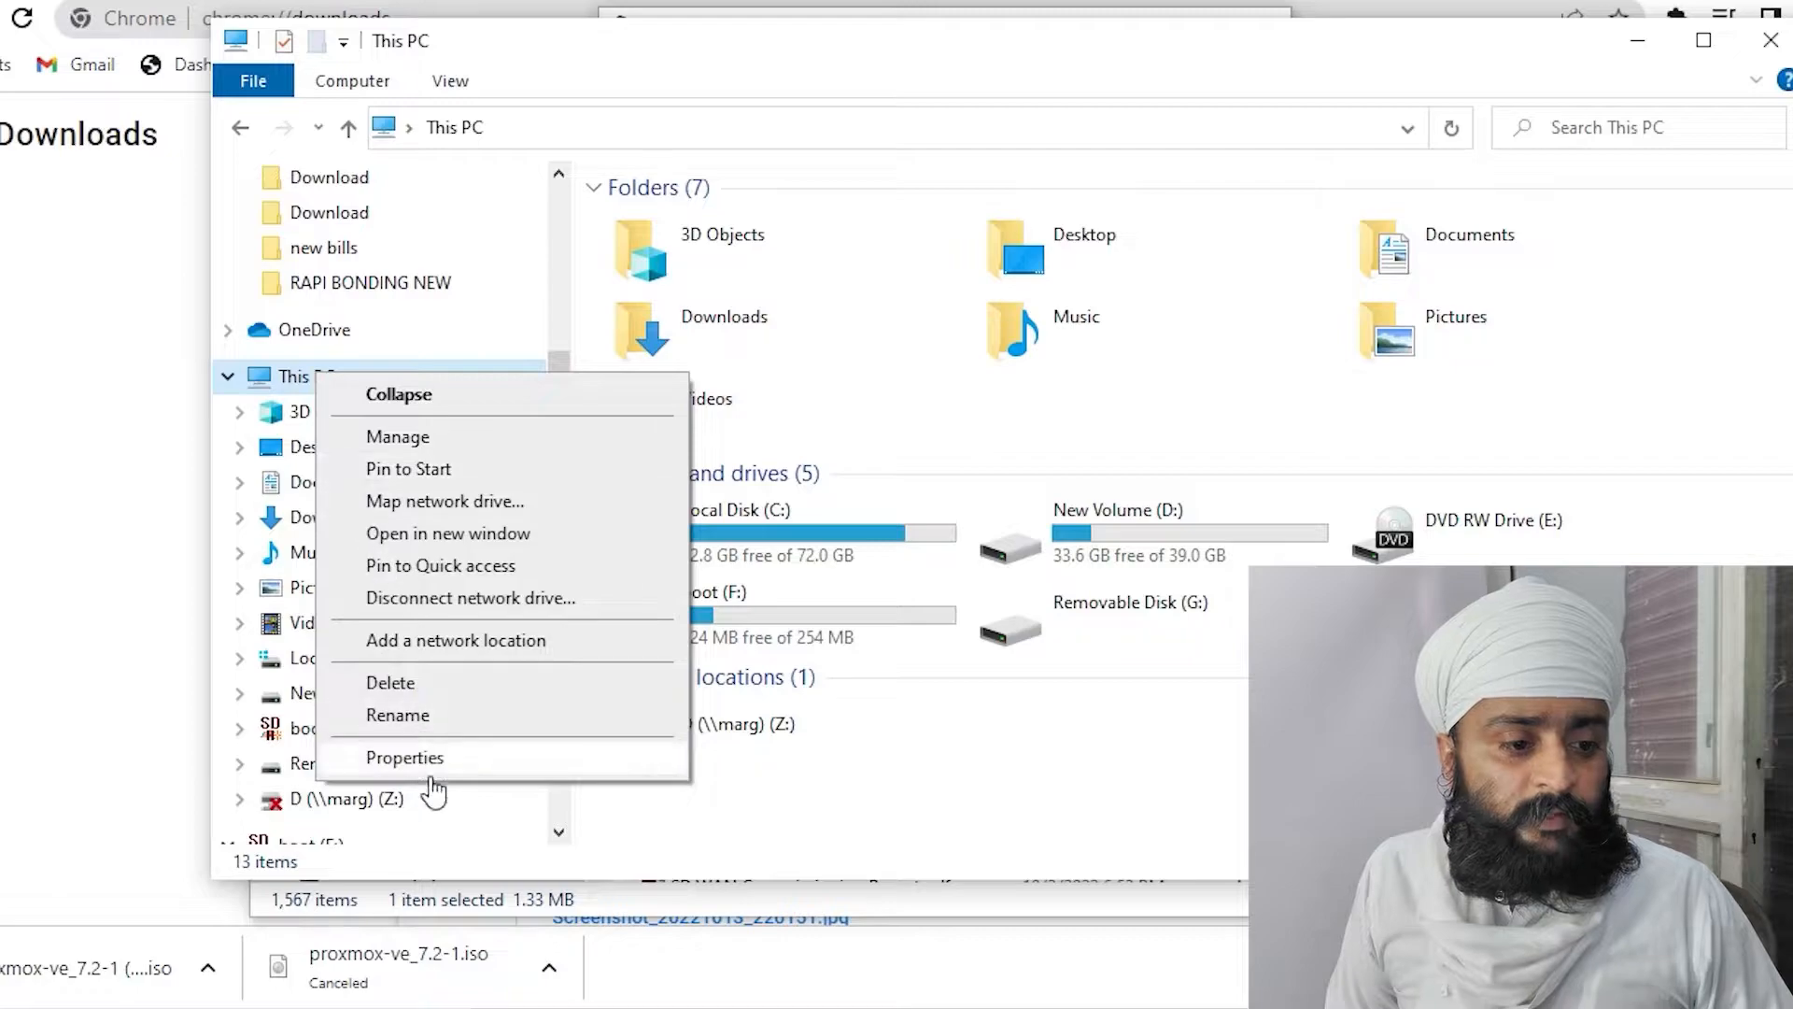
{"action": "left_click", "coordinate": [420, 437]}
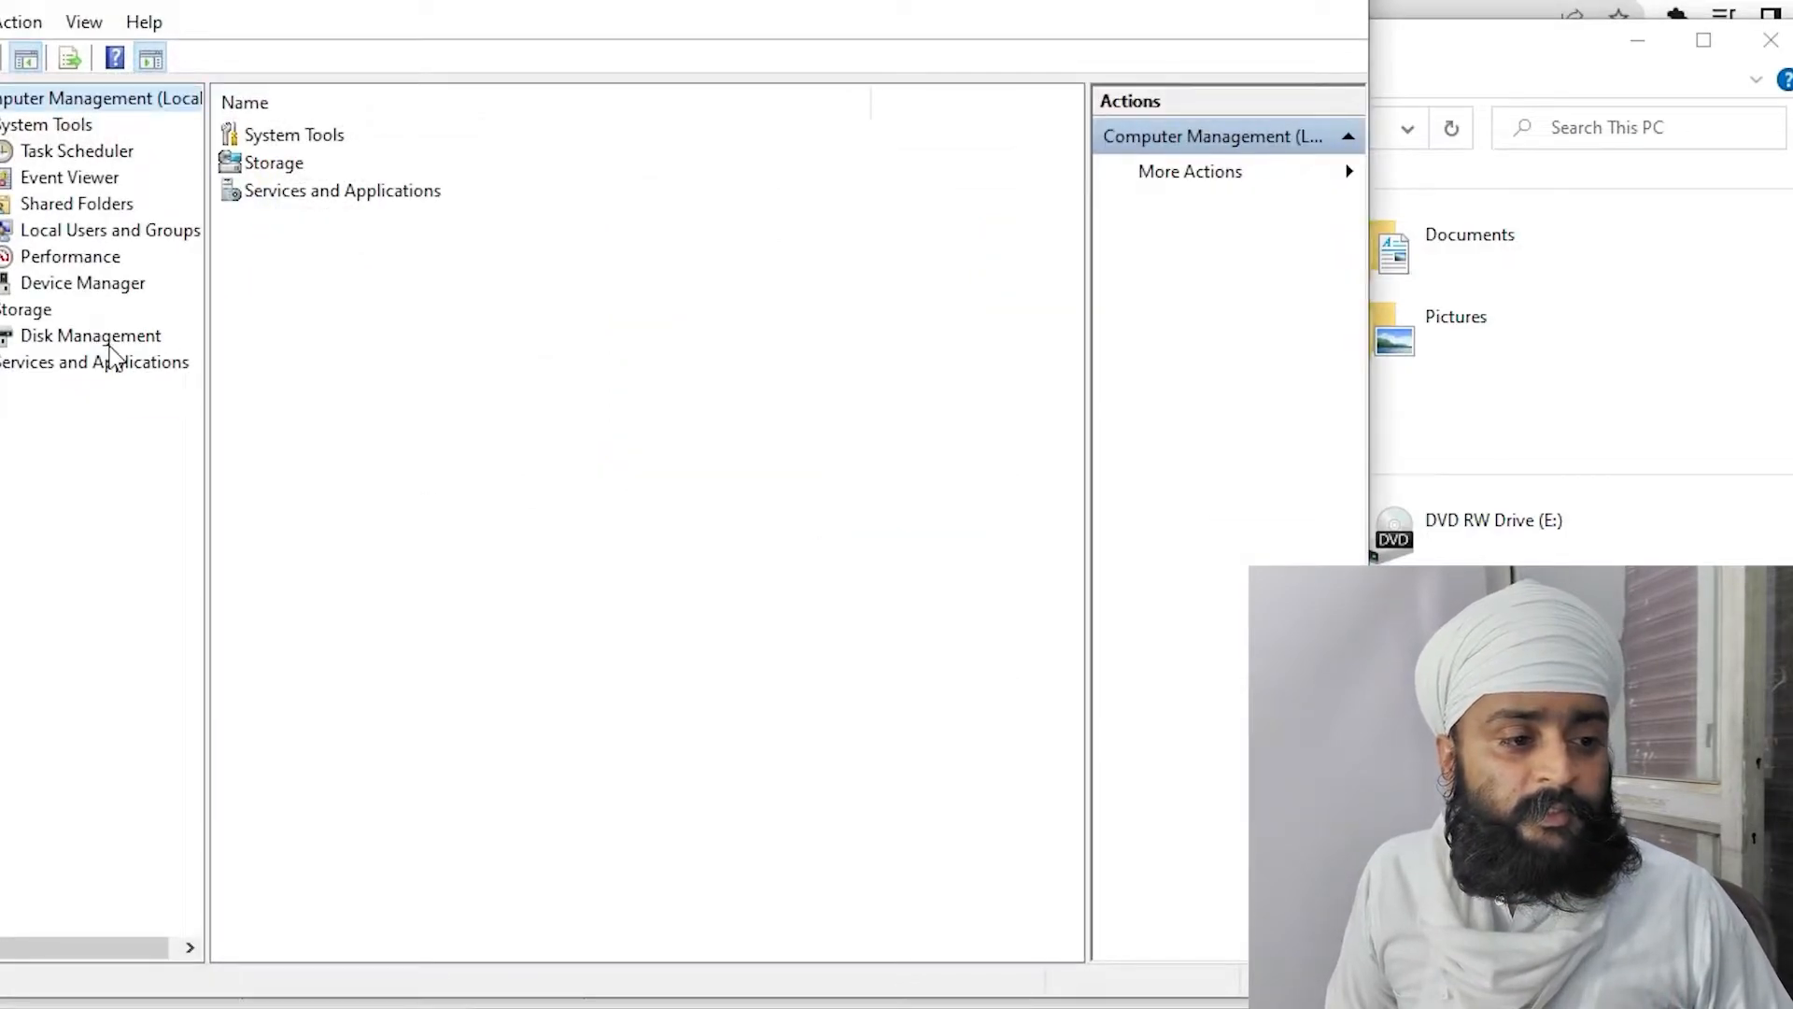
{"action": "left_click", "coordinate": [98, 337]}
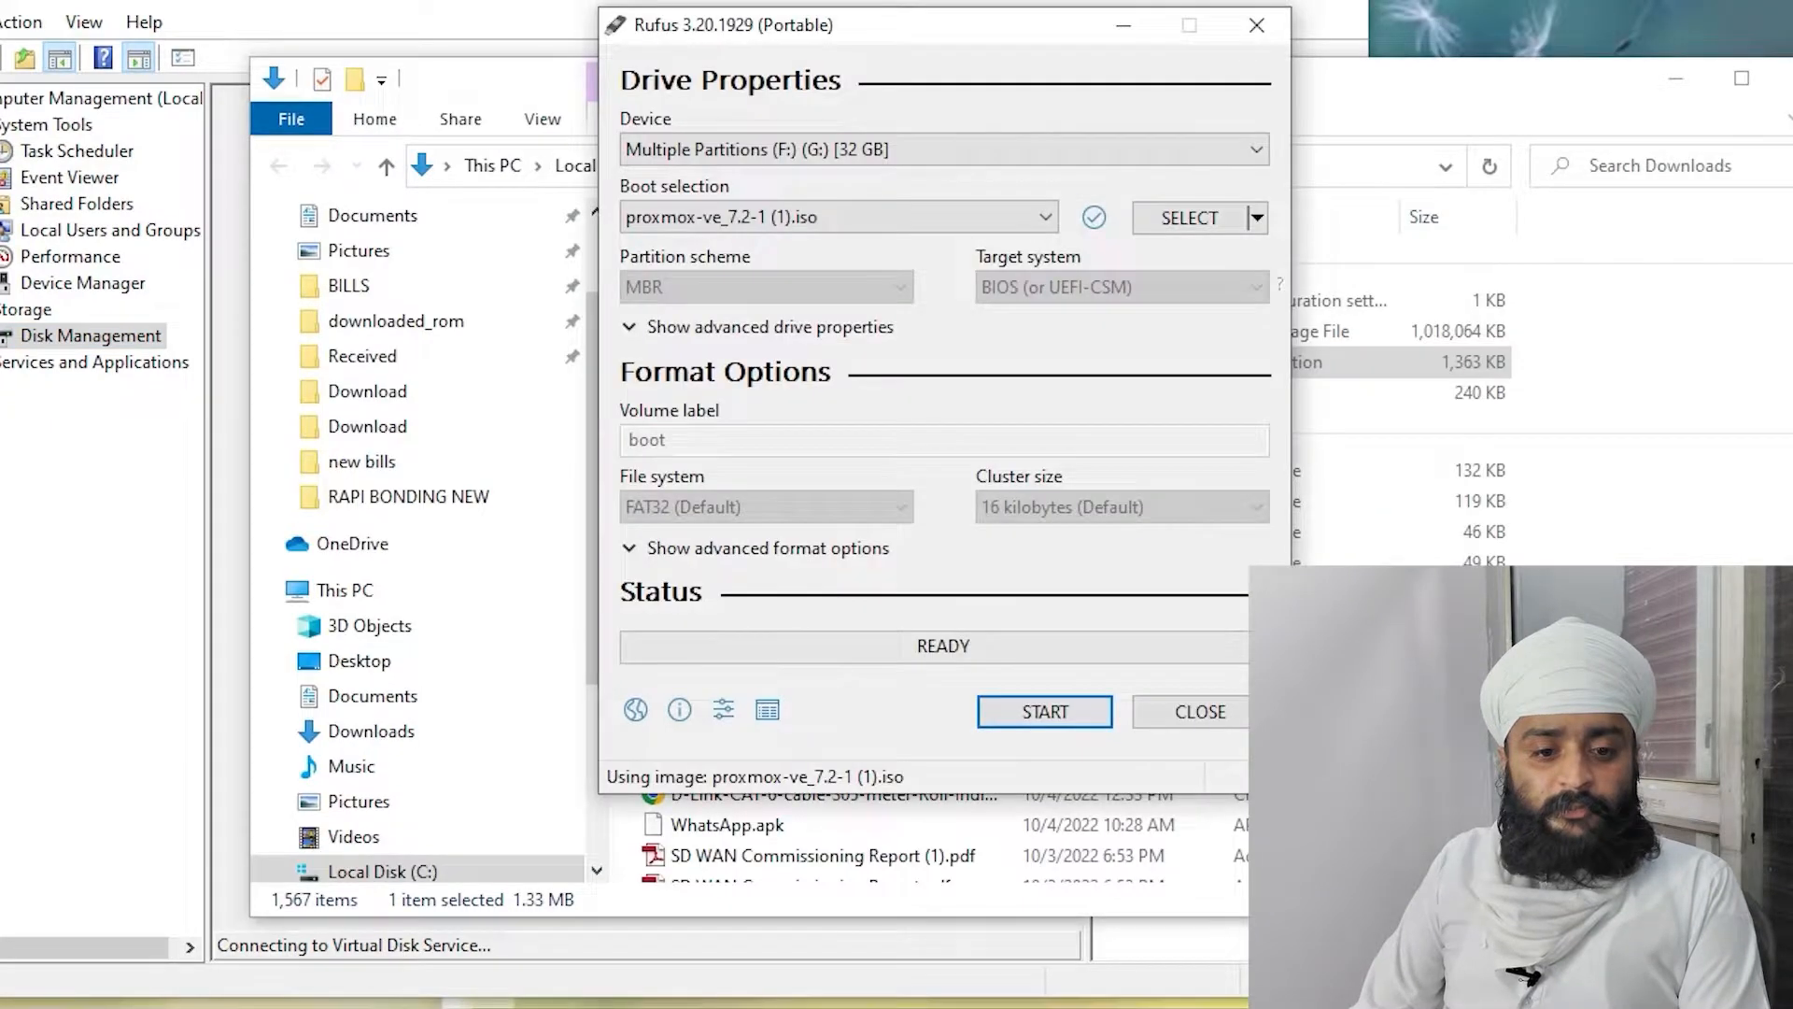
Start writing the ISO to the USB, confirming both warnings, then close Computer Management and Downloads
{"action": "left_click", "coordinate": [1037, 707]}
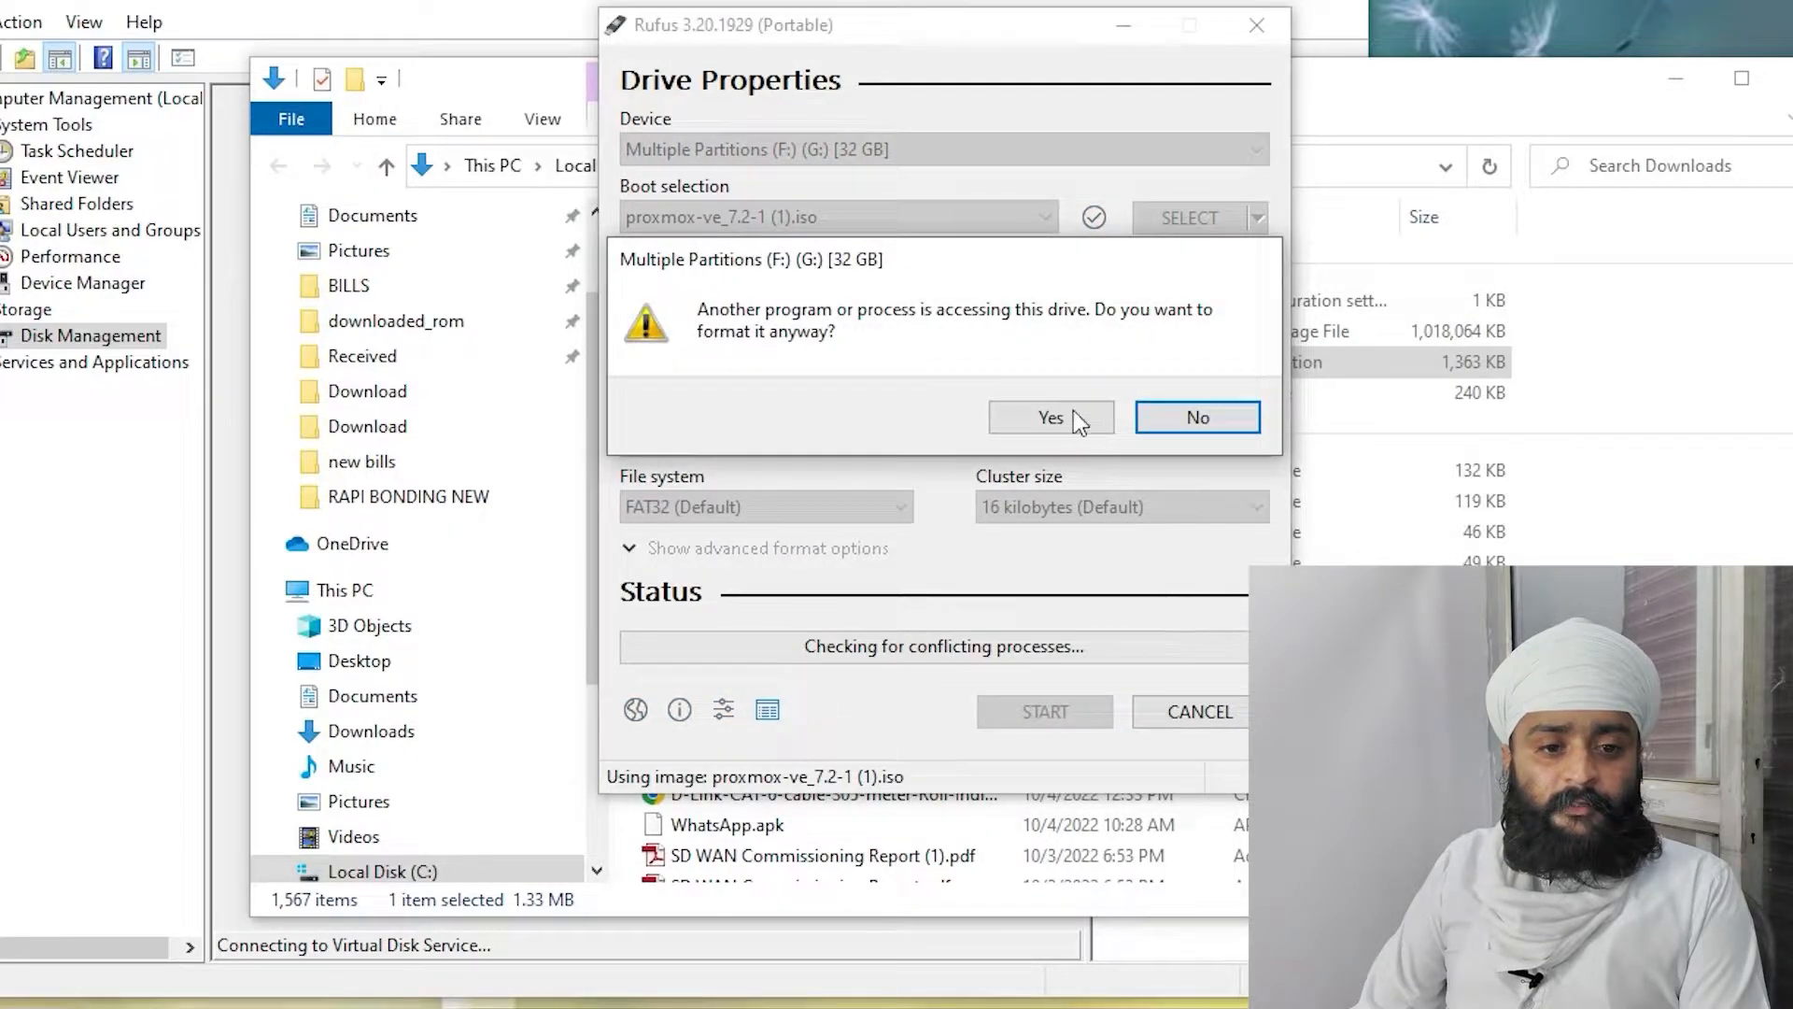
{"action": "left_click", "coordinate": [1056, 417]}
{"action": "left_click", "coordinate": [1004, 612]}
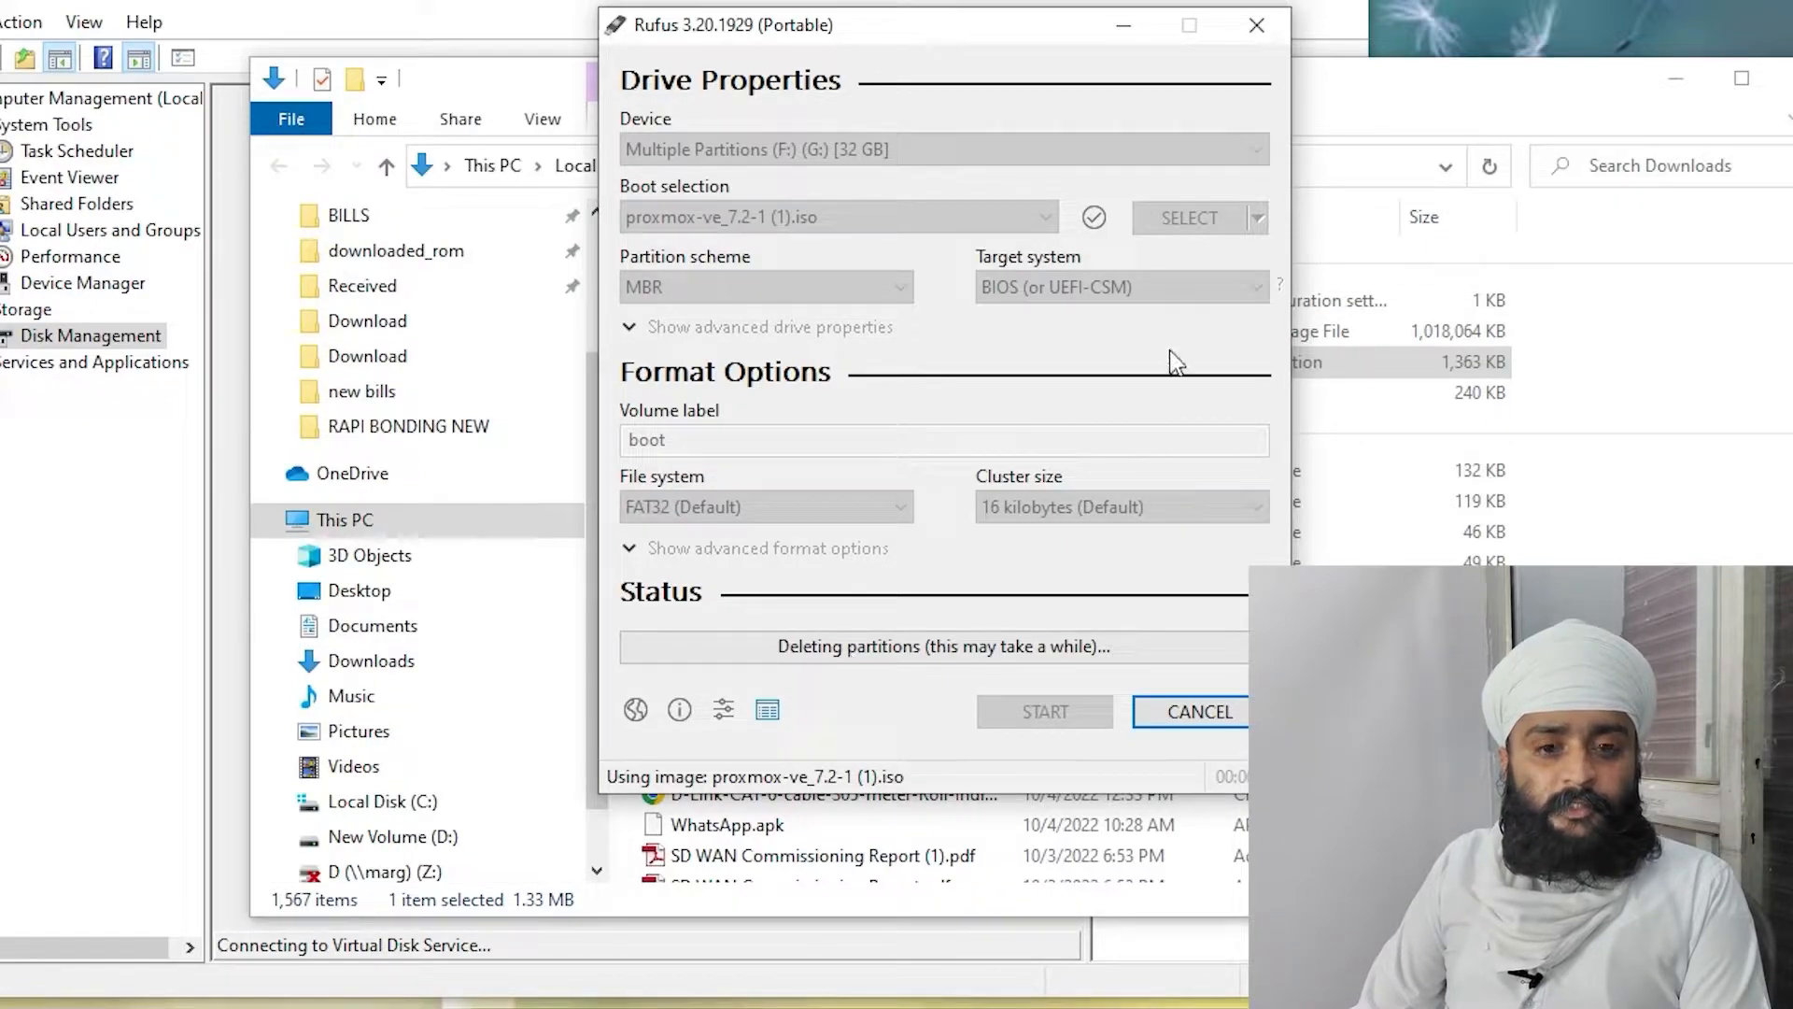
{"action": "left_click", "coordinate": [1342, 8]}
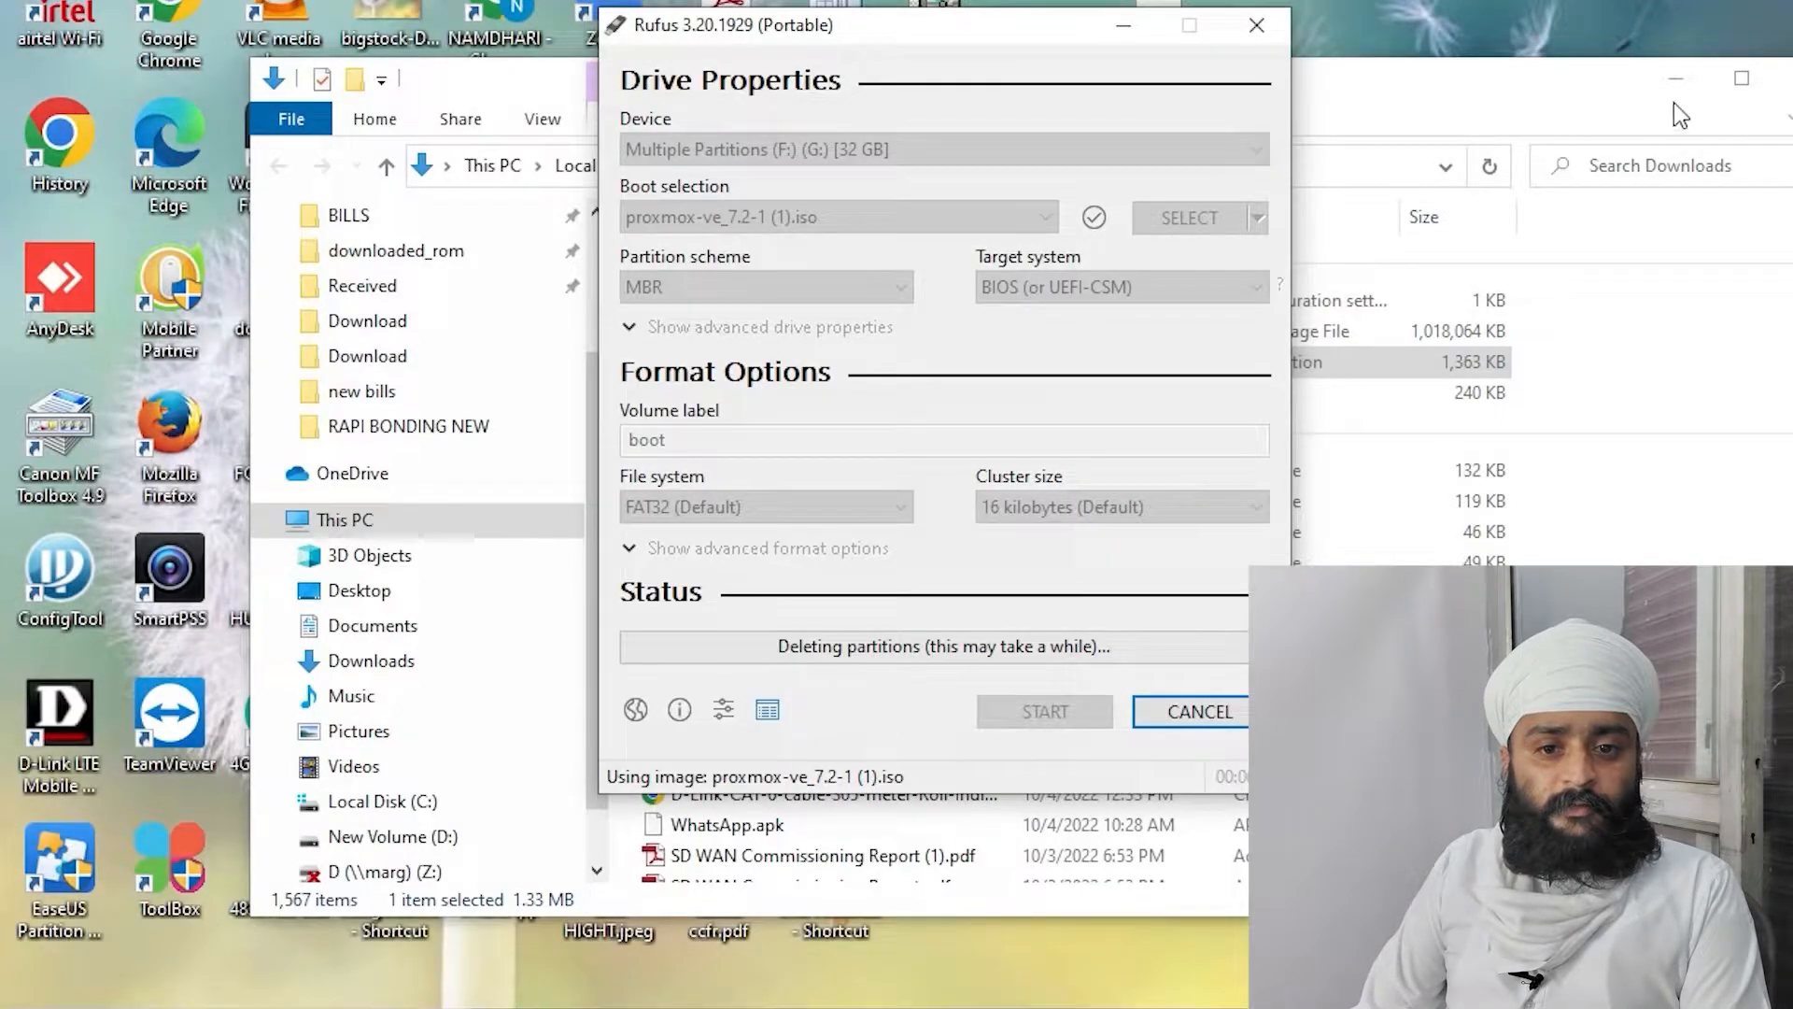
{"action": "left_click", "coordinate": [1791, 81]}
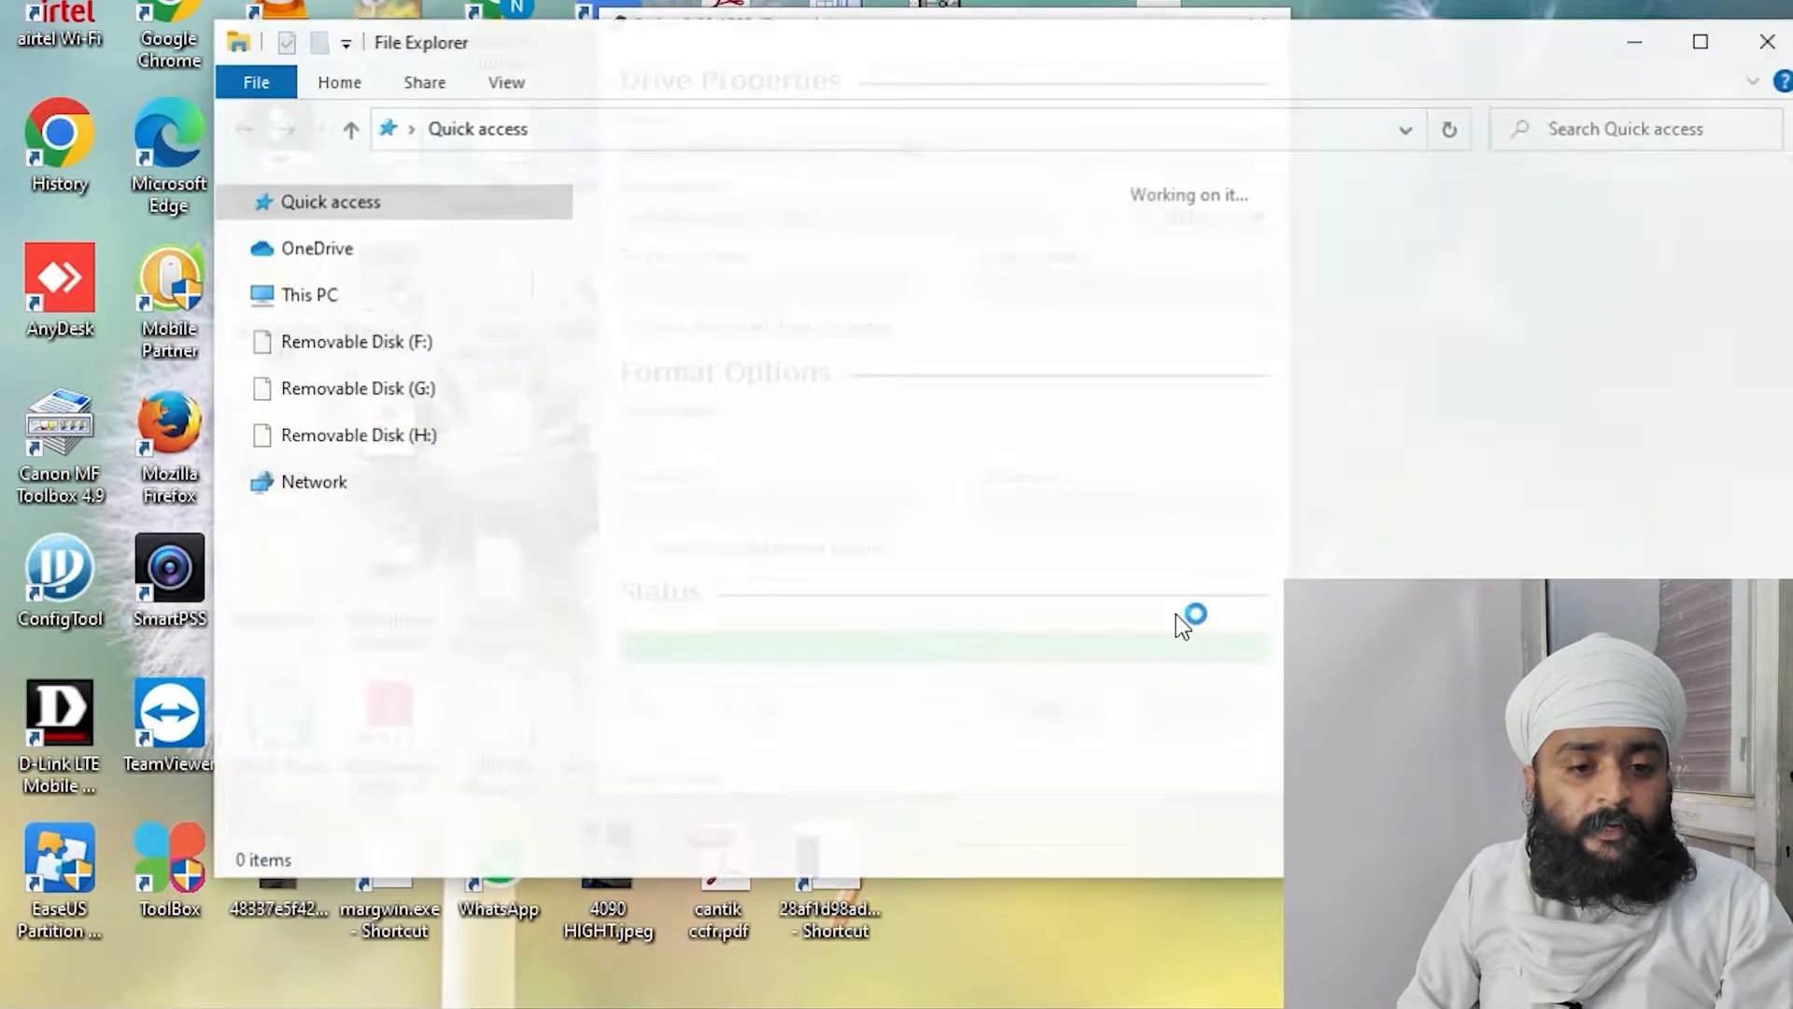
Check the drives under This PC, then close File Explorer and Rufus
{"action": "left_click", "coordinate": [309, 680]}
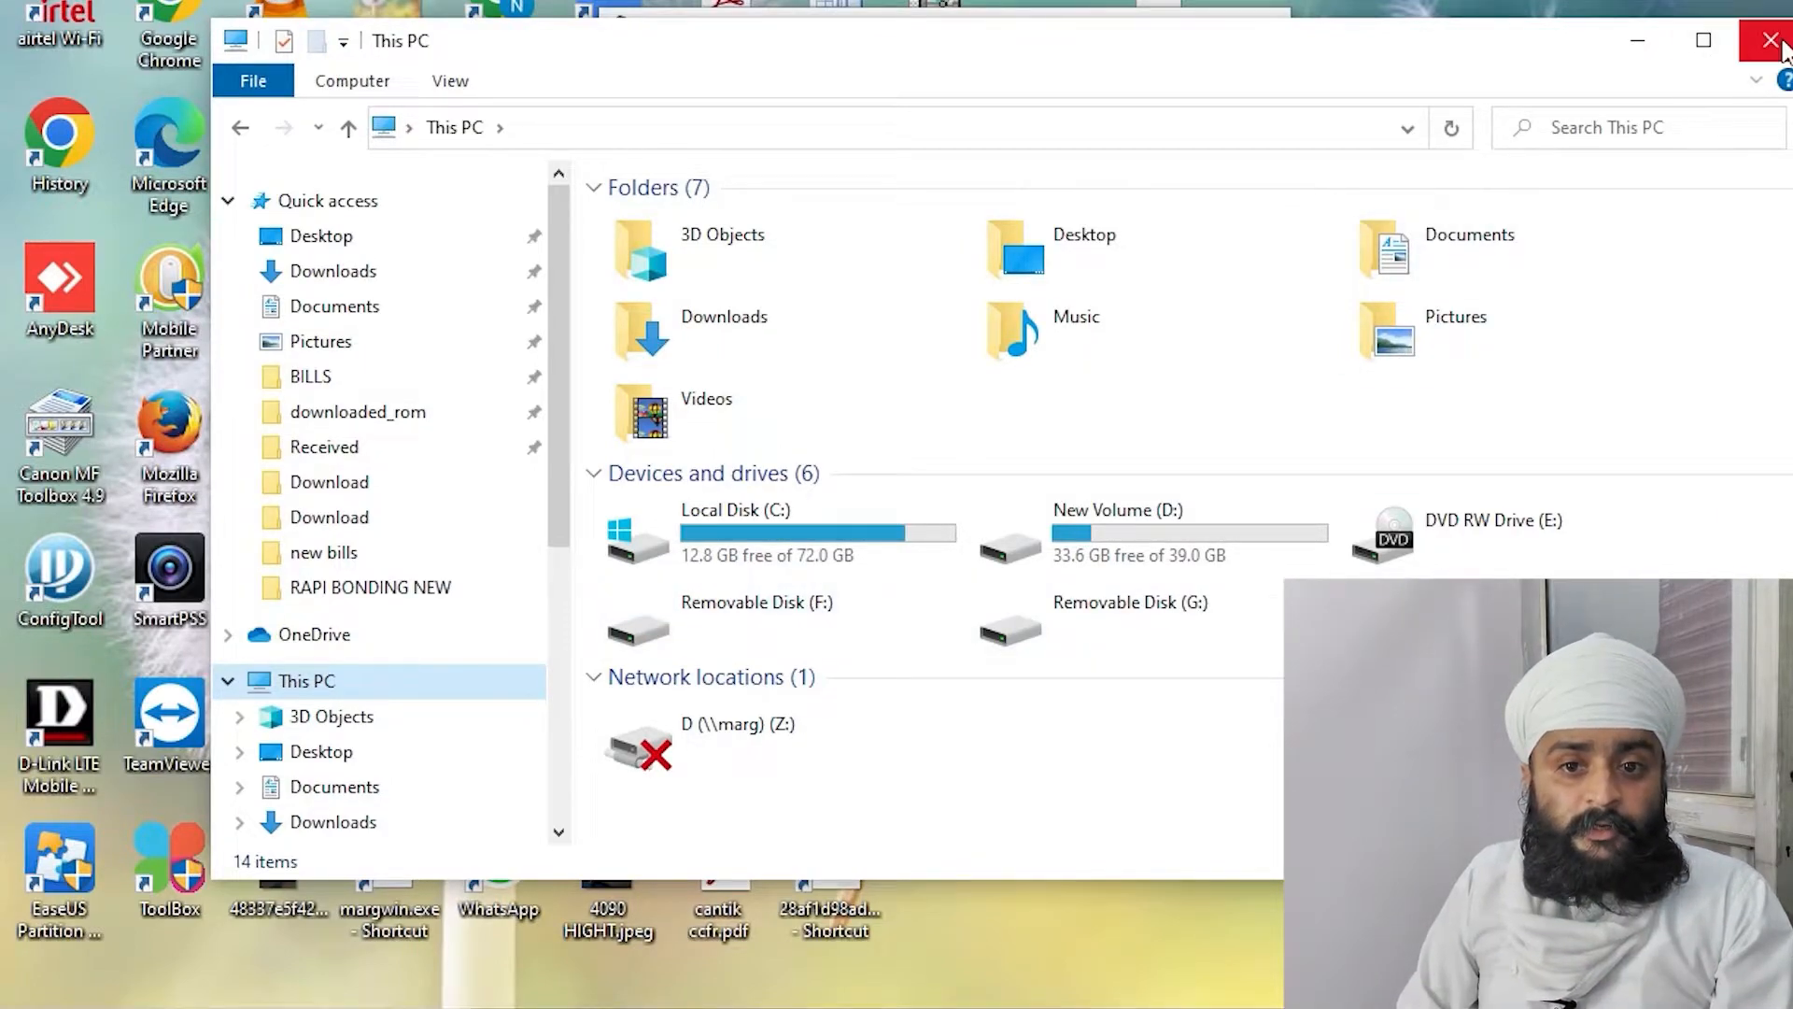
{"action": "left_click", "coordinate": [1780, 44]}
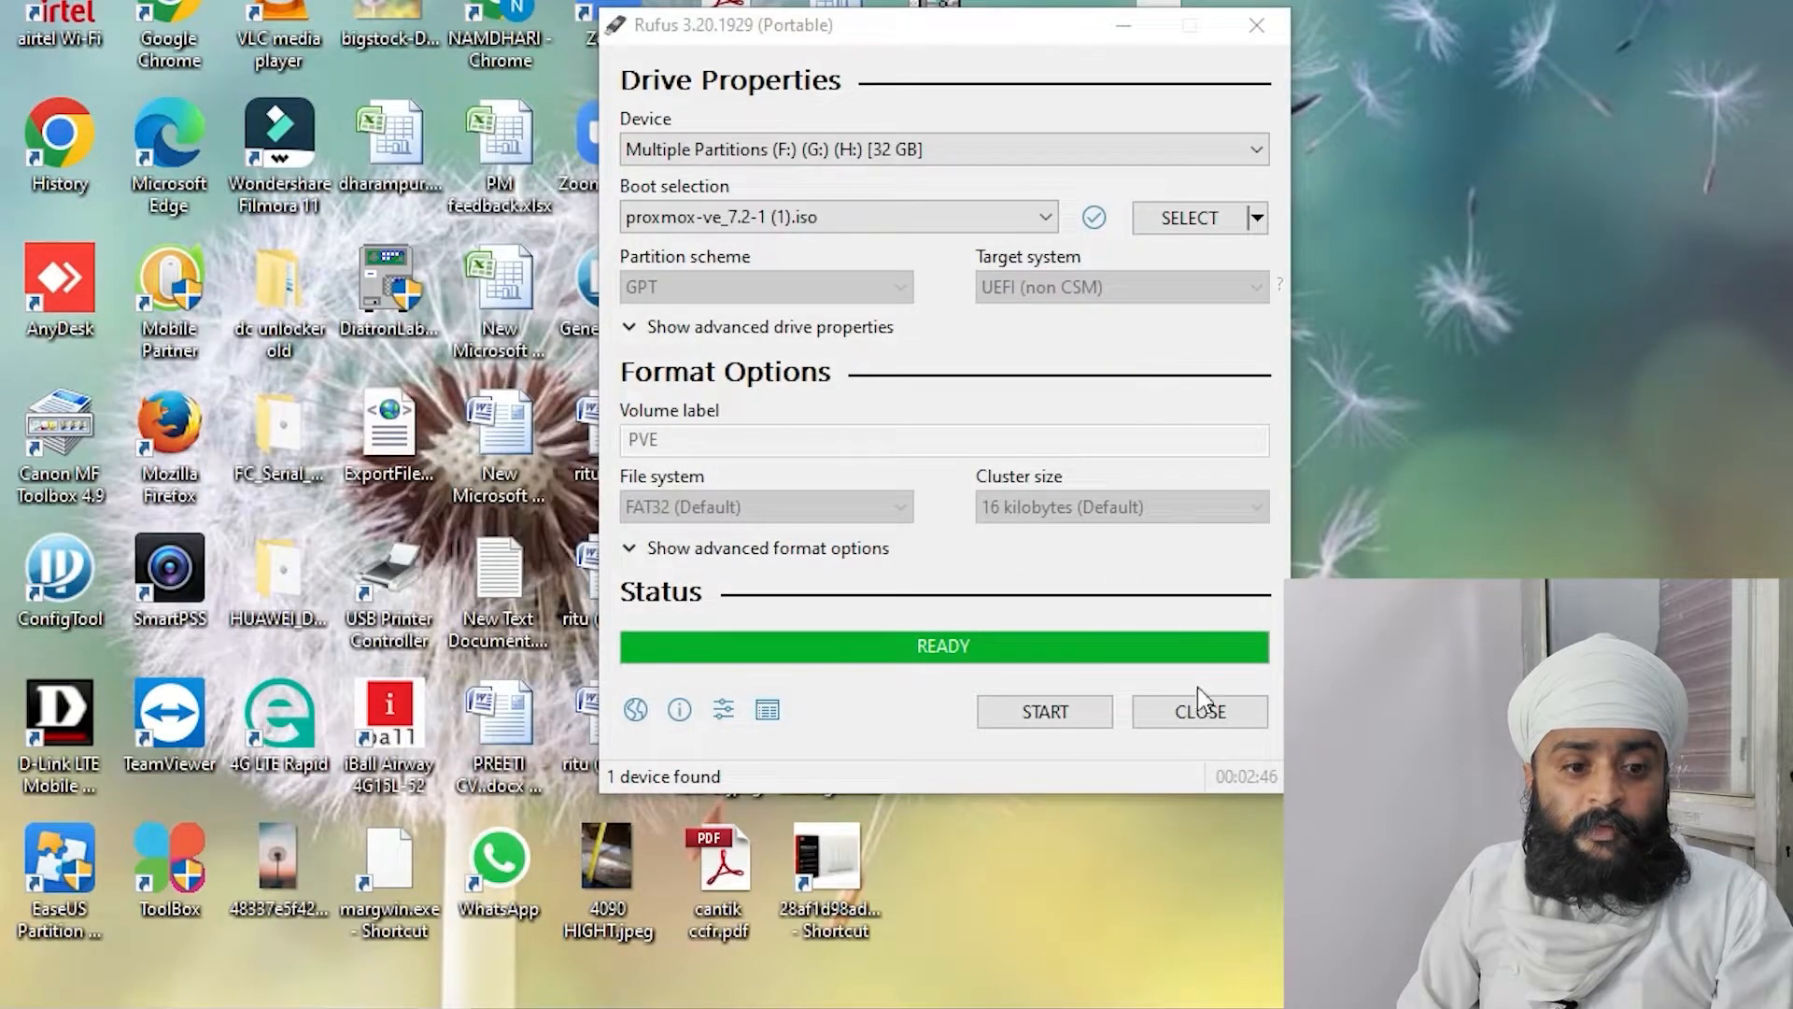
{"action": "left_click", "coordinate": [1200, 713]}
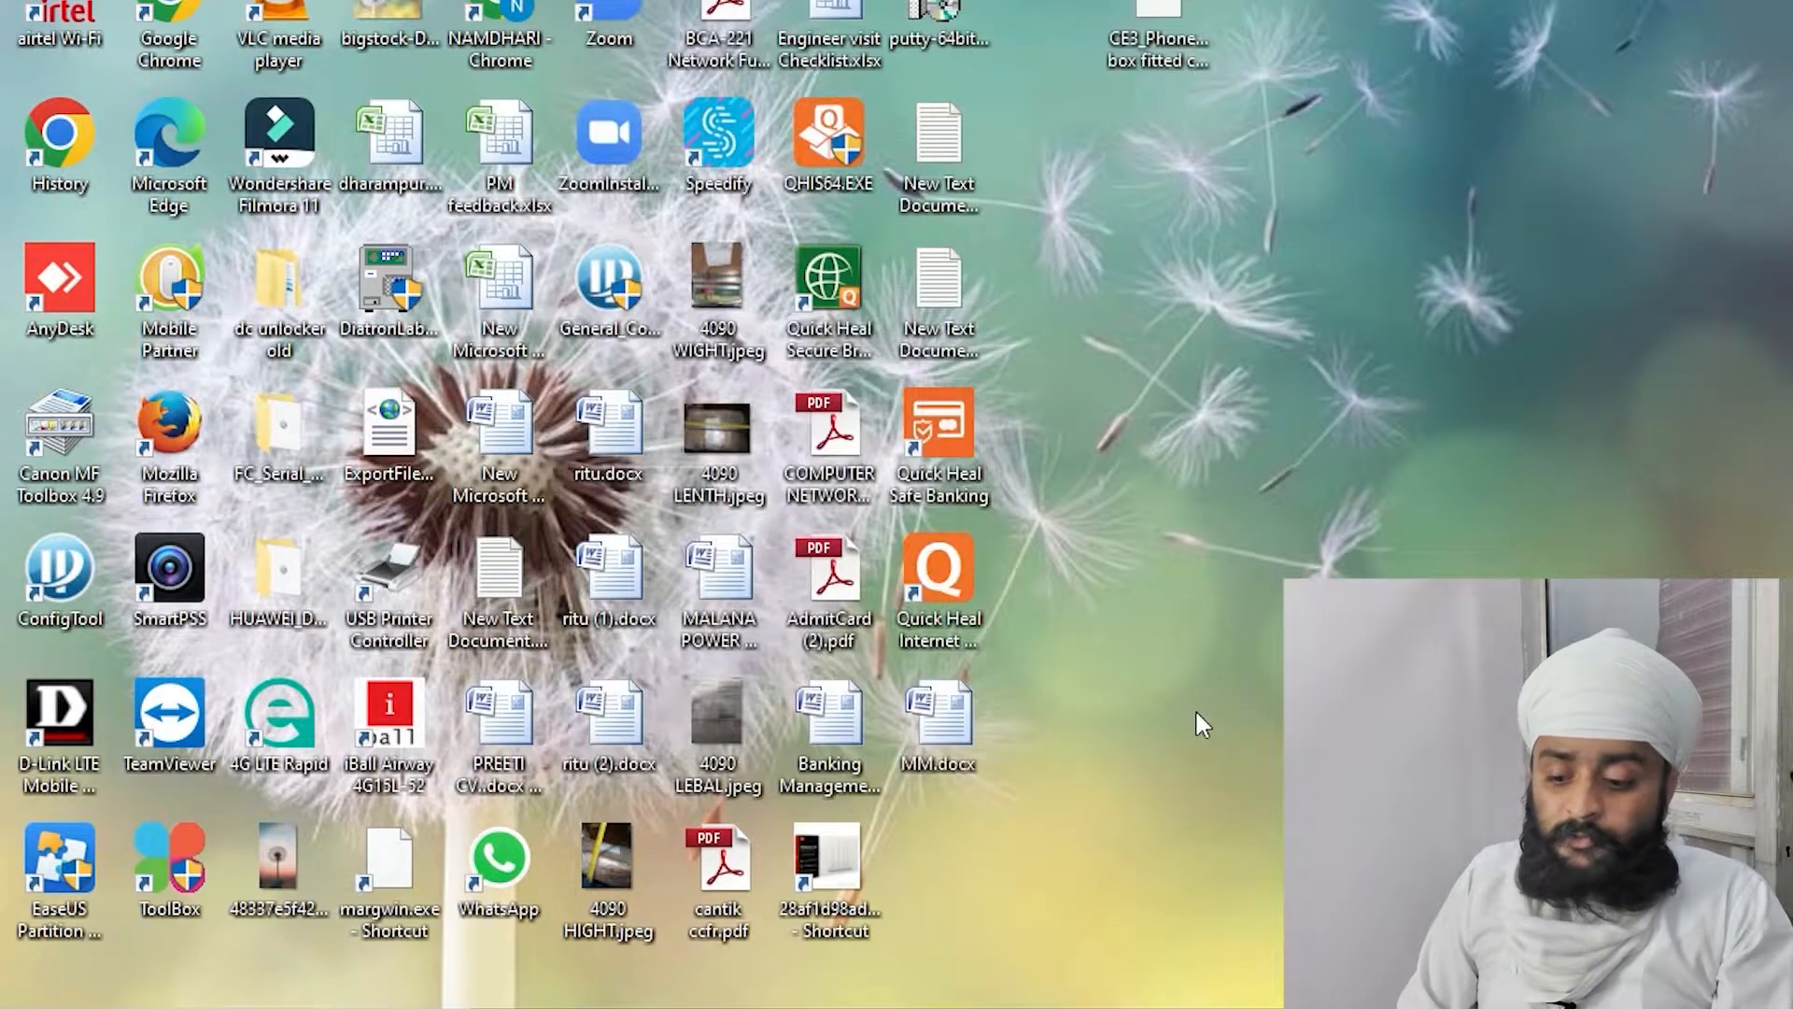
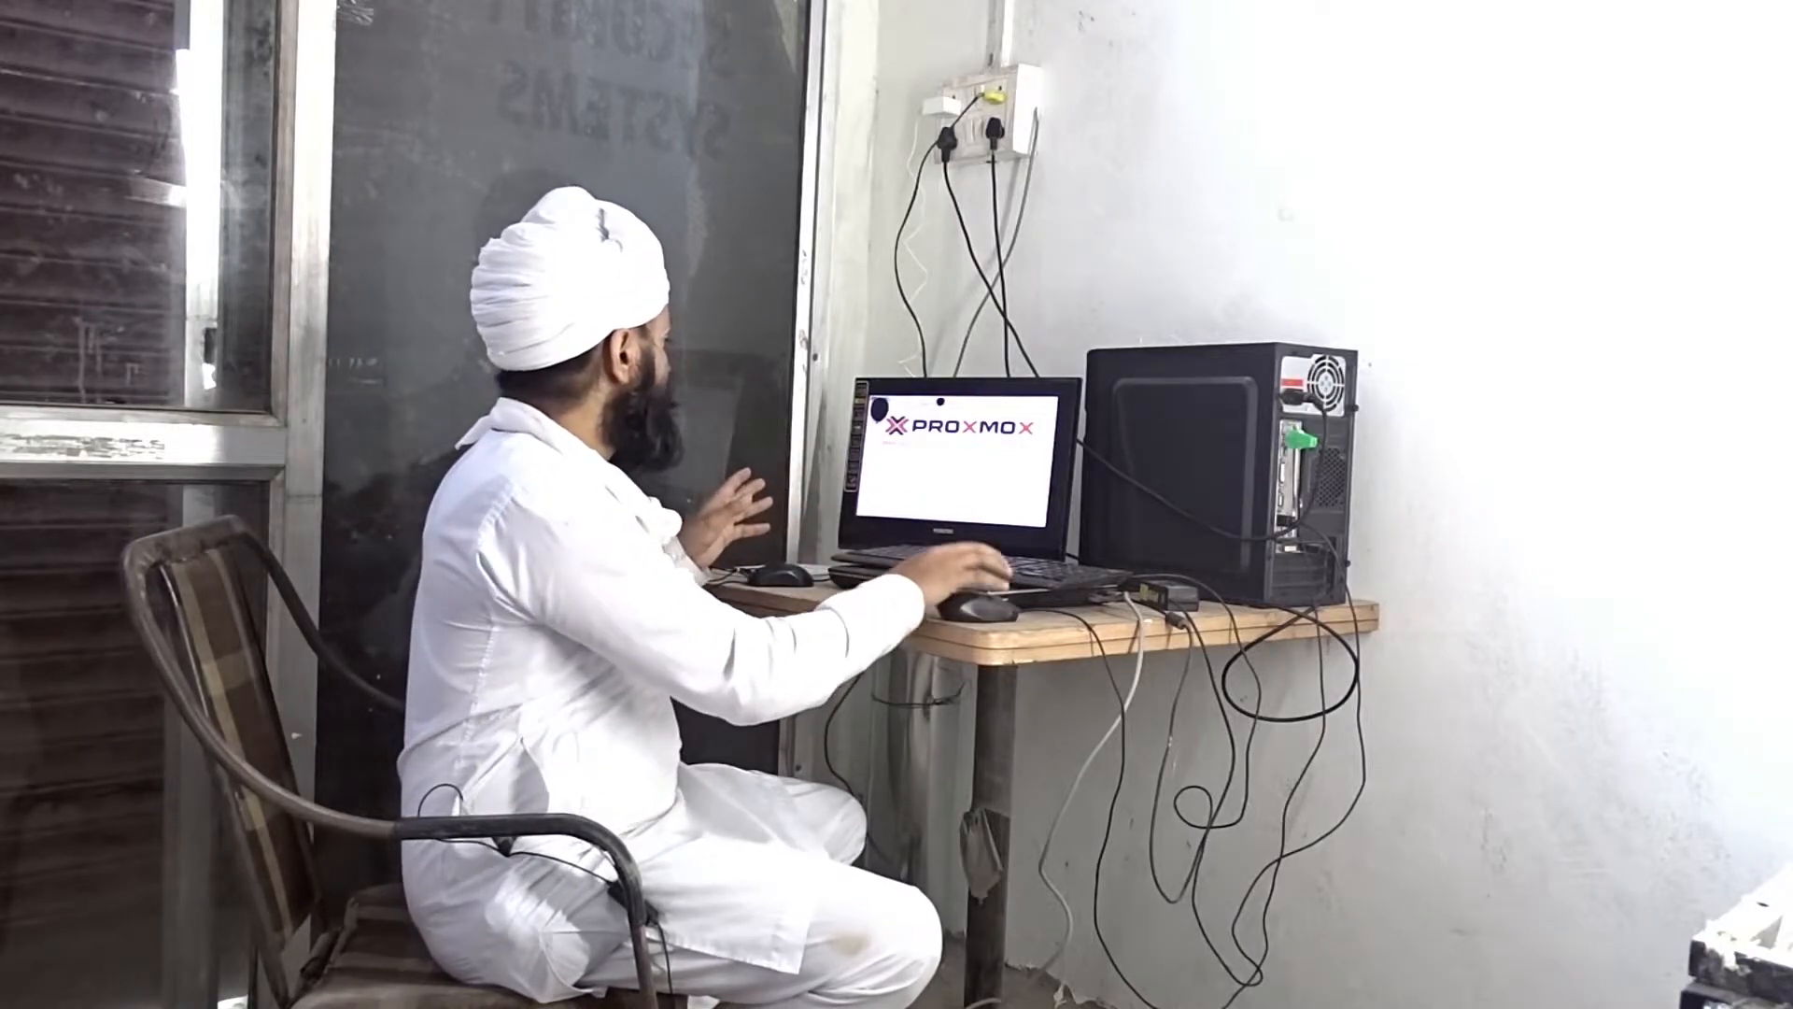
Set the installer's country to India, time zone Asia/Kolkata, and continue to the password page
{"action": "key", "text": "Return"}
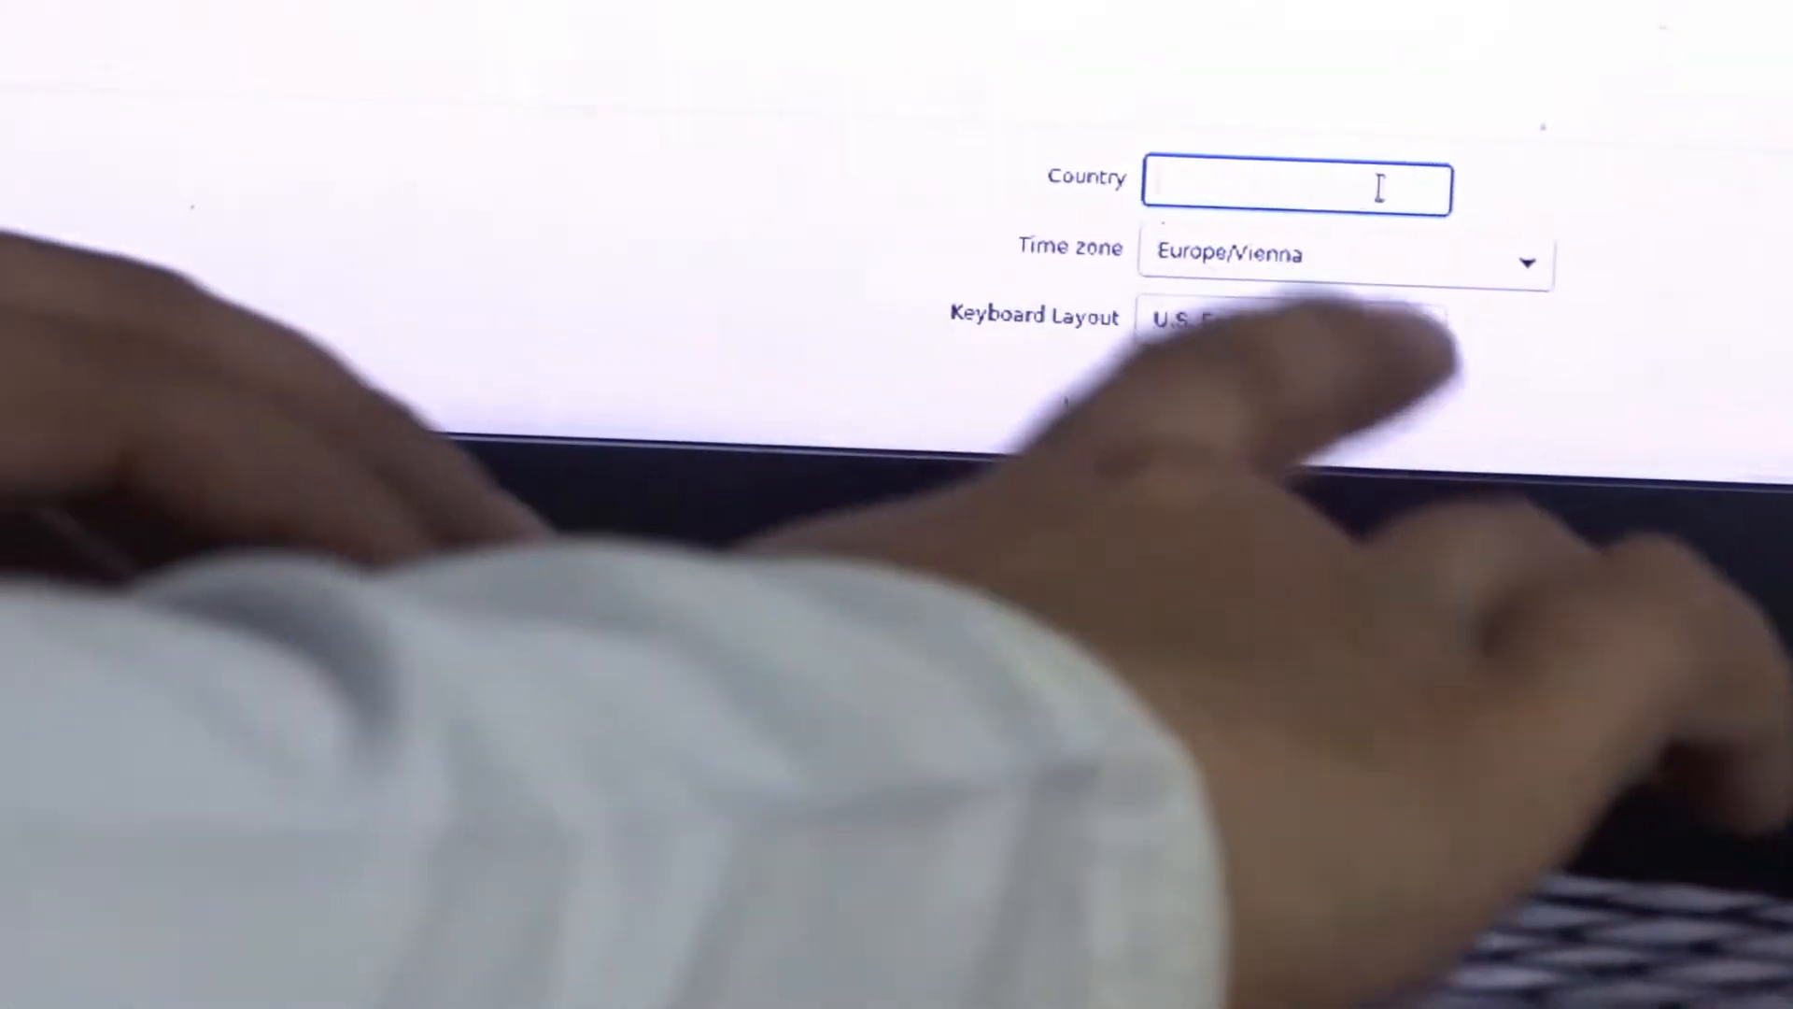
{"action": "type", "text": "india"}
{"action": "left_click", "coordinate": [1326, 271]}
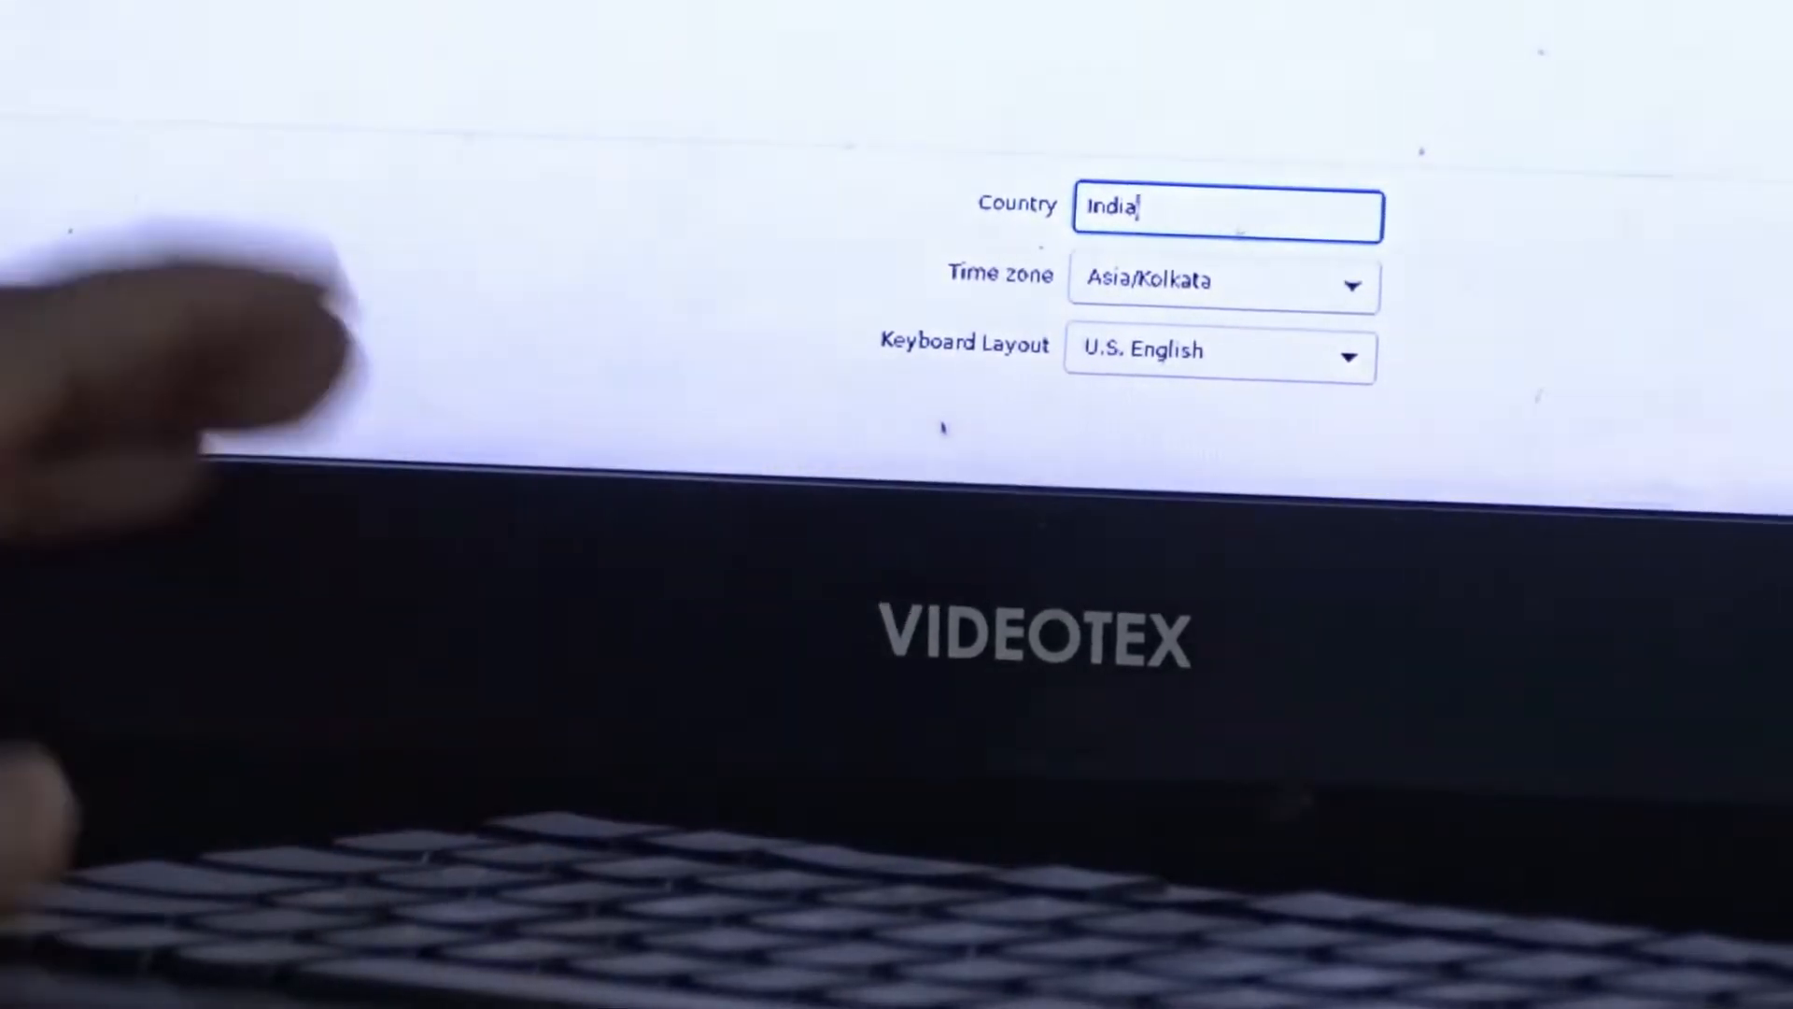
{"action": "left_click", "coordinate": [1789, 490]}
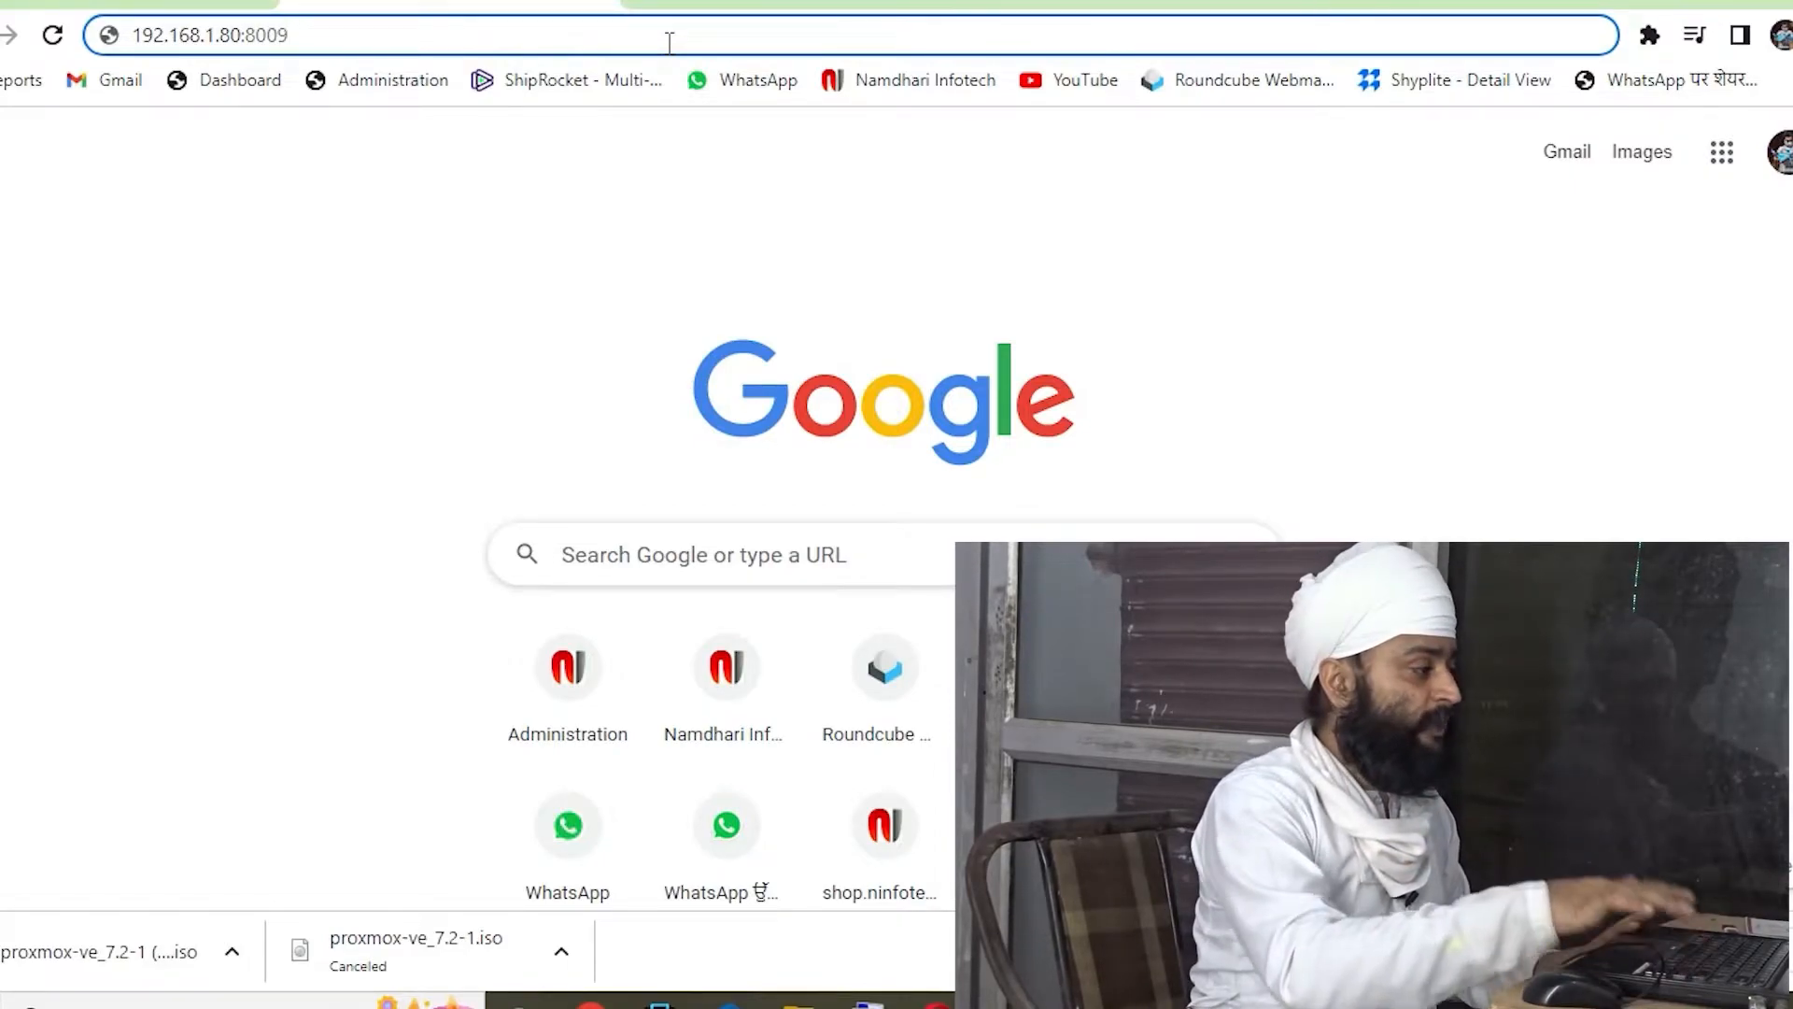
Load 192.168.1.80:8009, then retry on port 8006 after checking Proxmox's default port
{"action": "key", "text": "Return"}
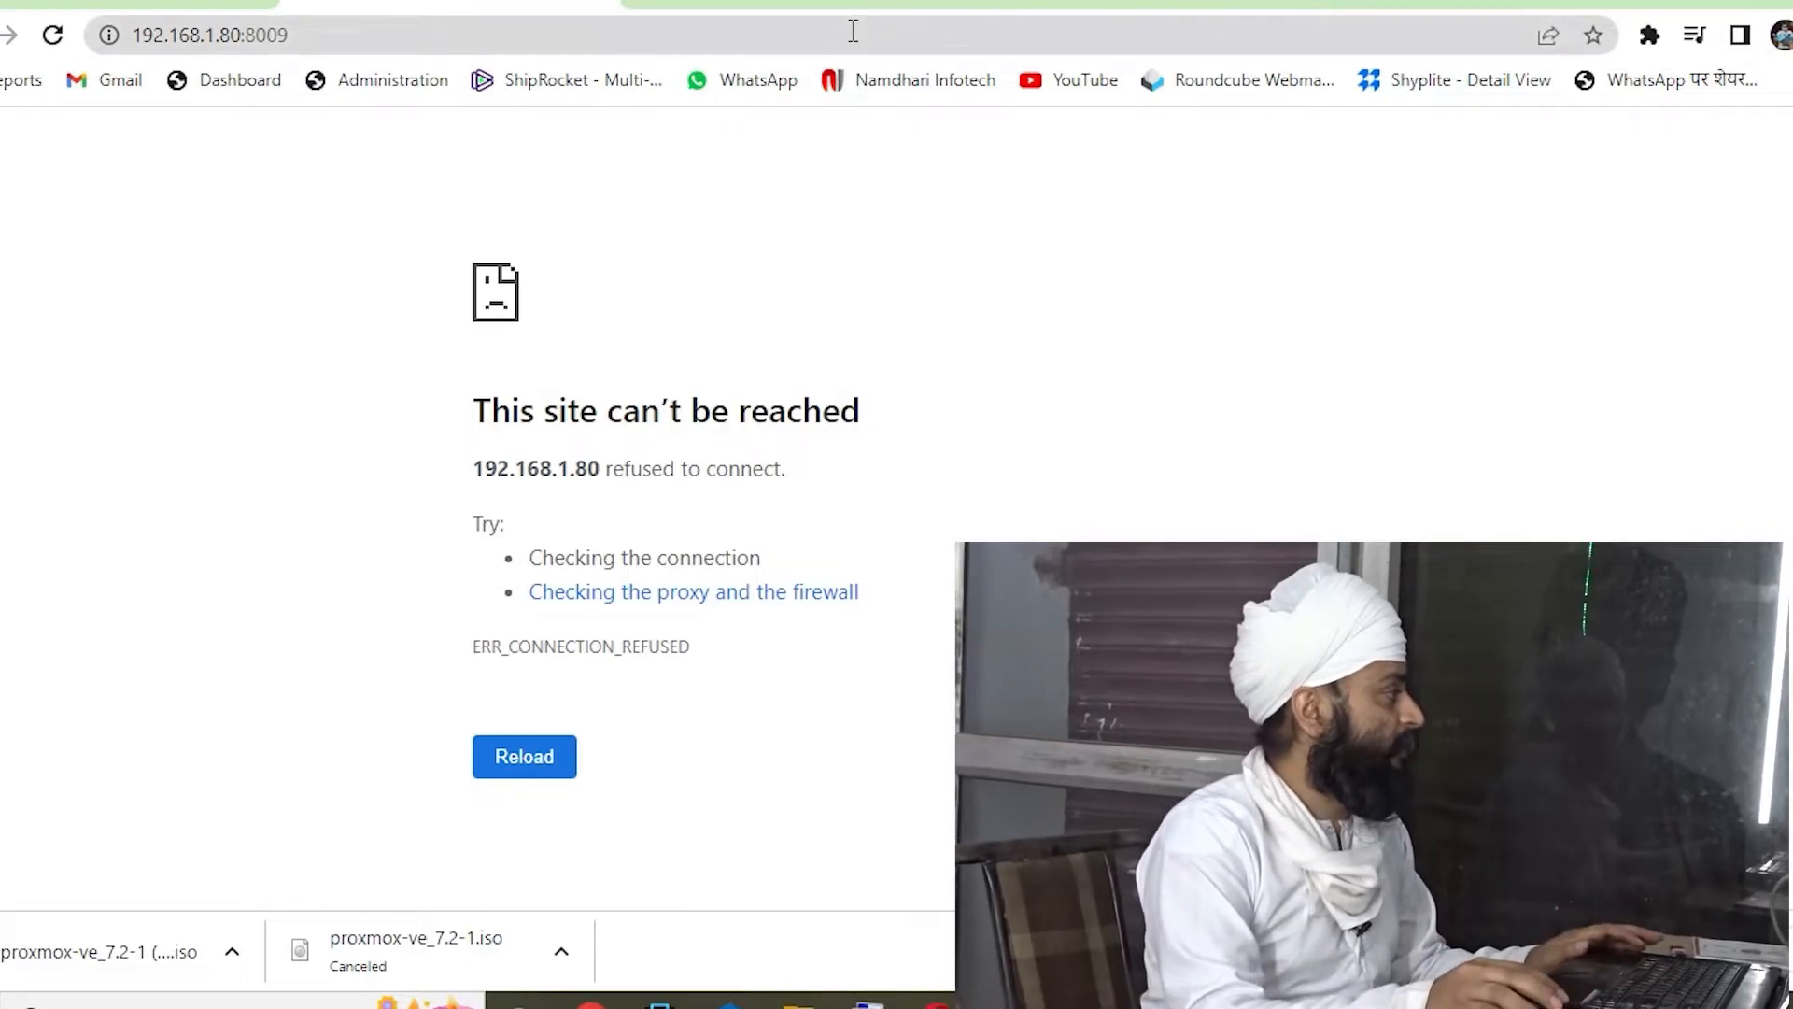
{"action": "left_click", "coordinate": [149, 4]}
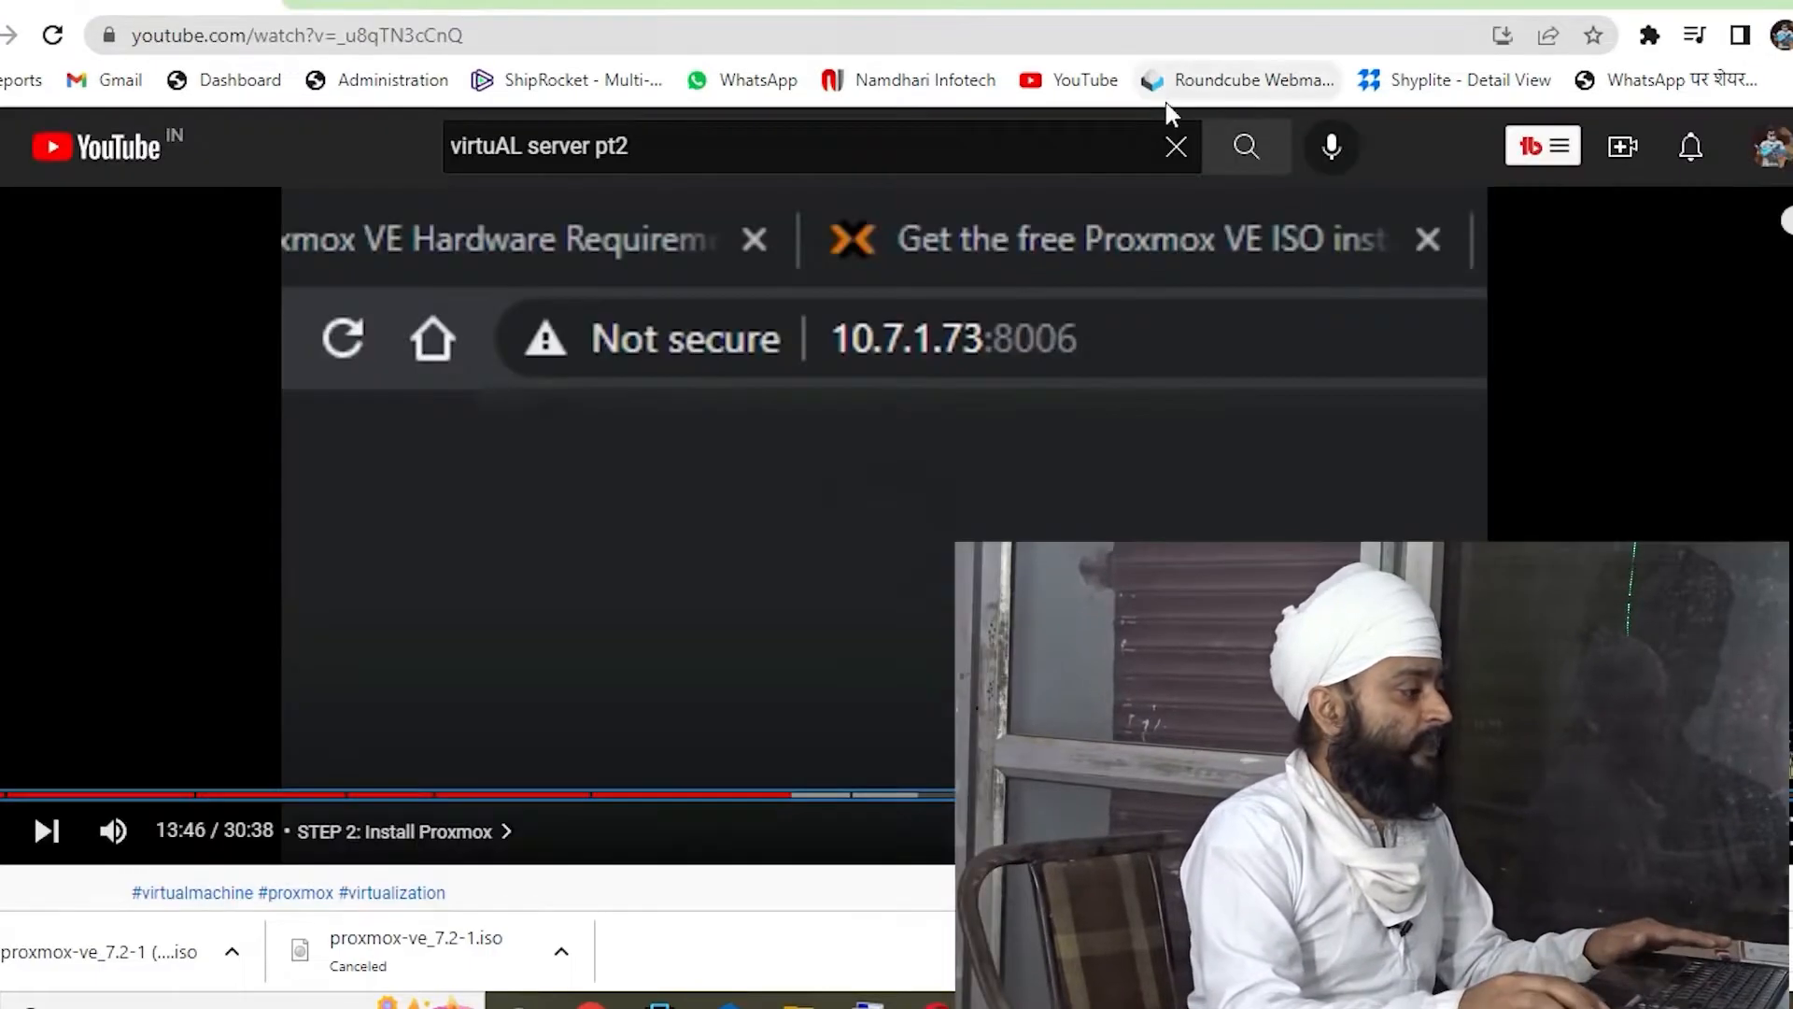
{"action": "left_click", "coordinate": [453, 4]}
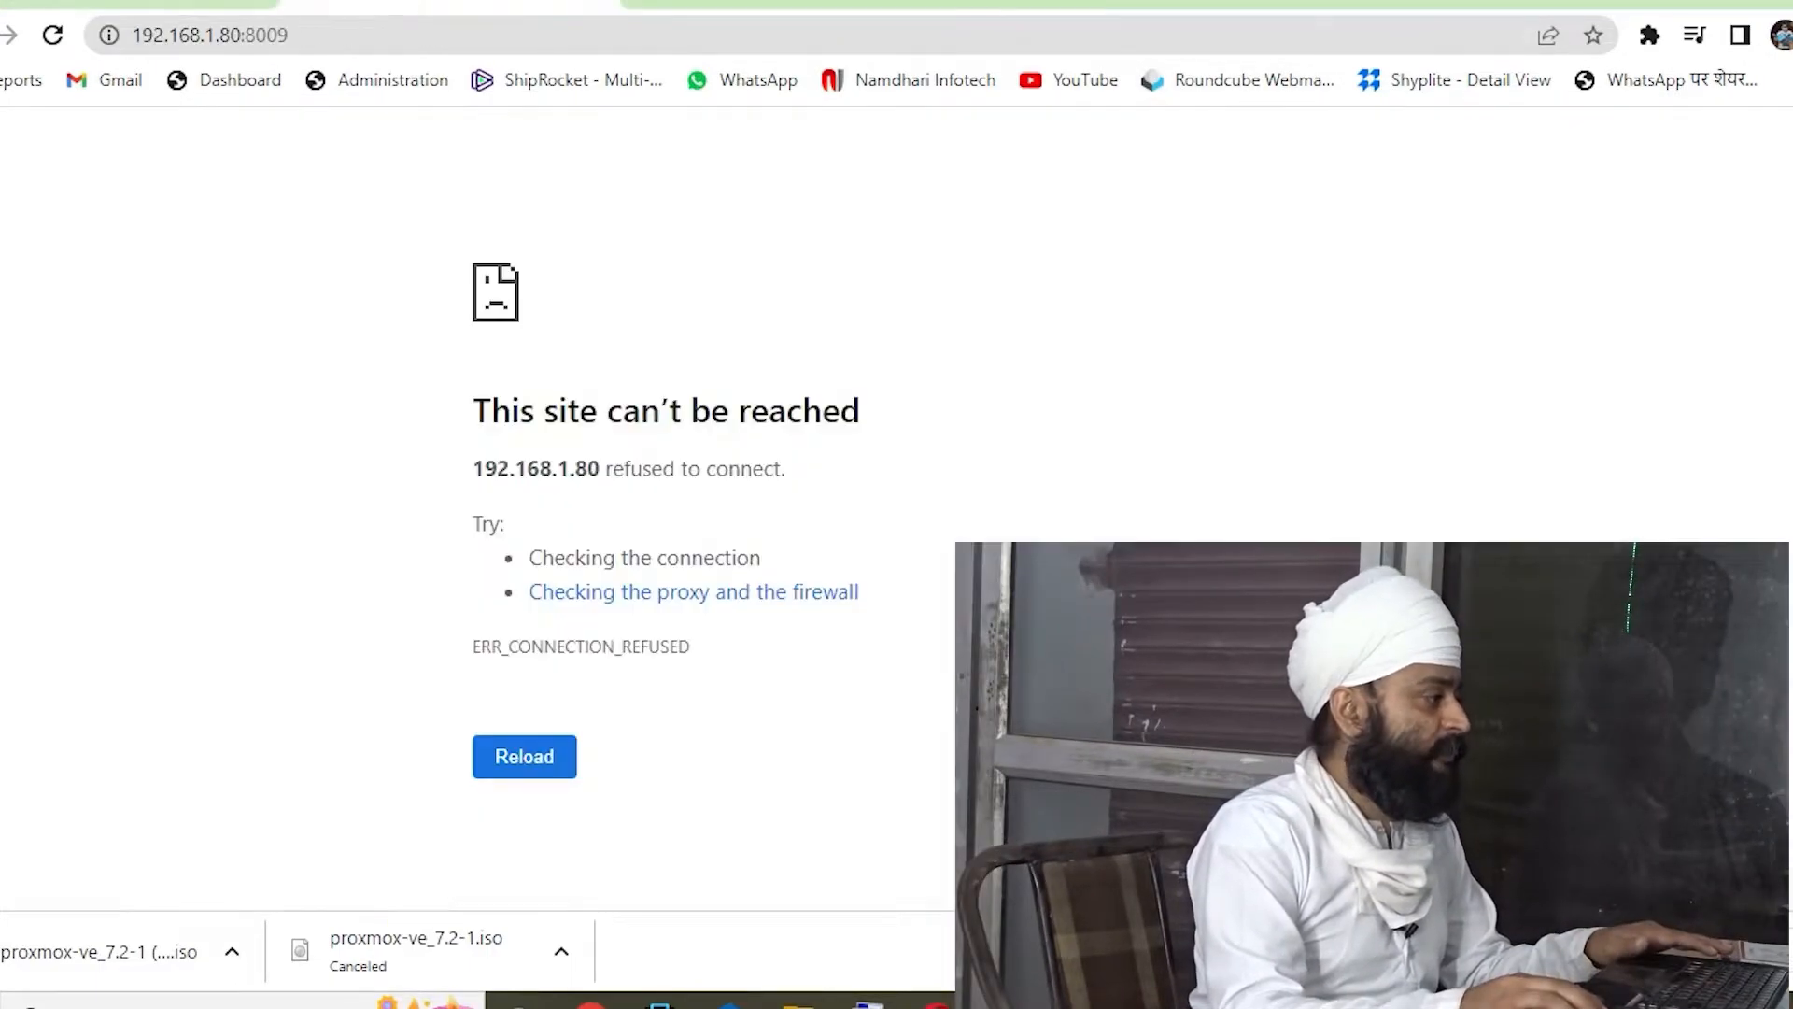
{"action": "left_click", "coordinate": [409, 41]}
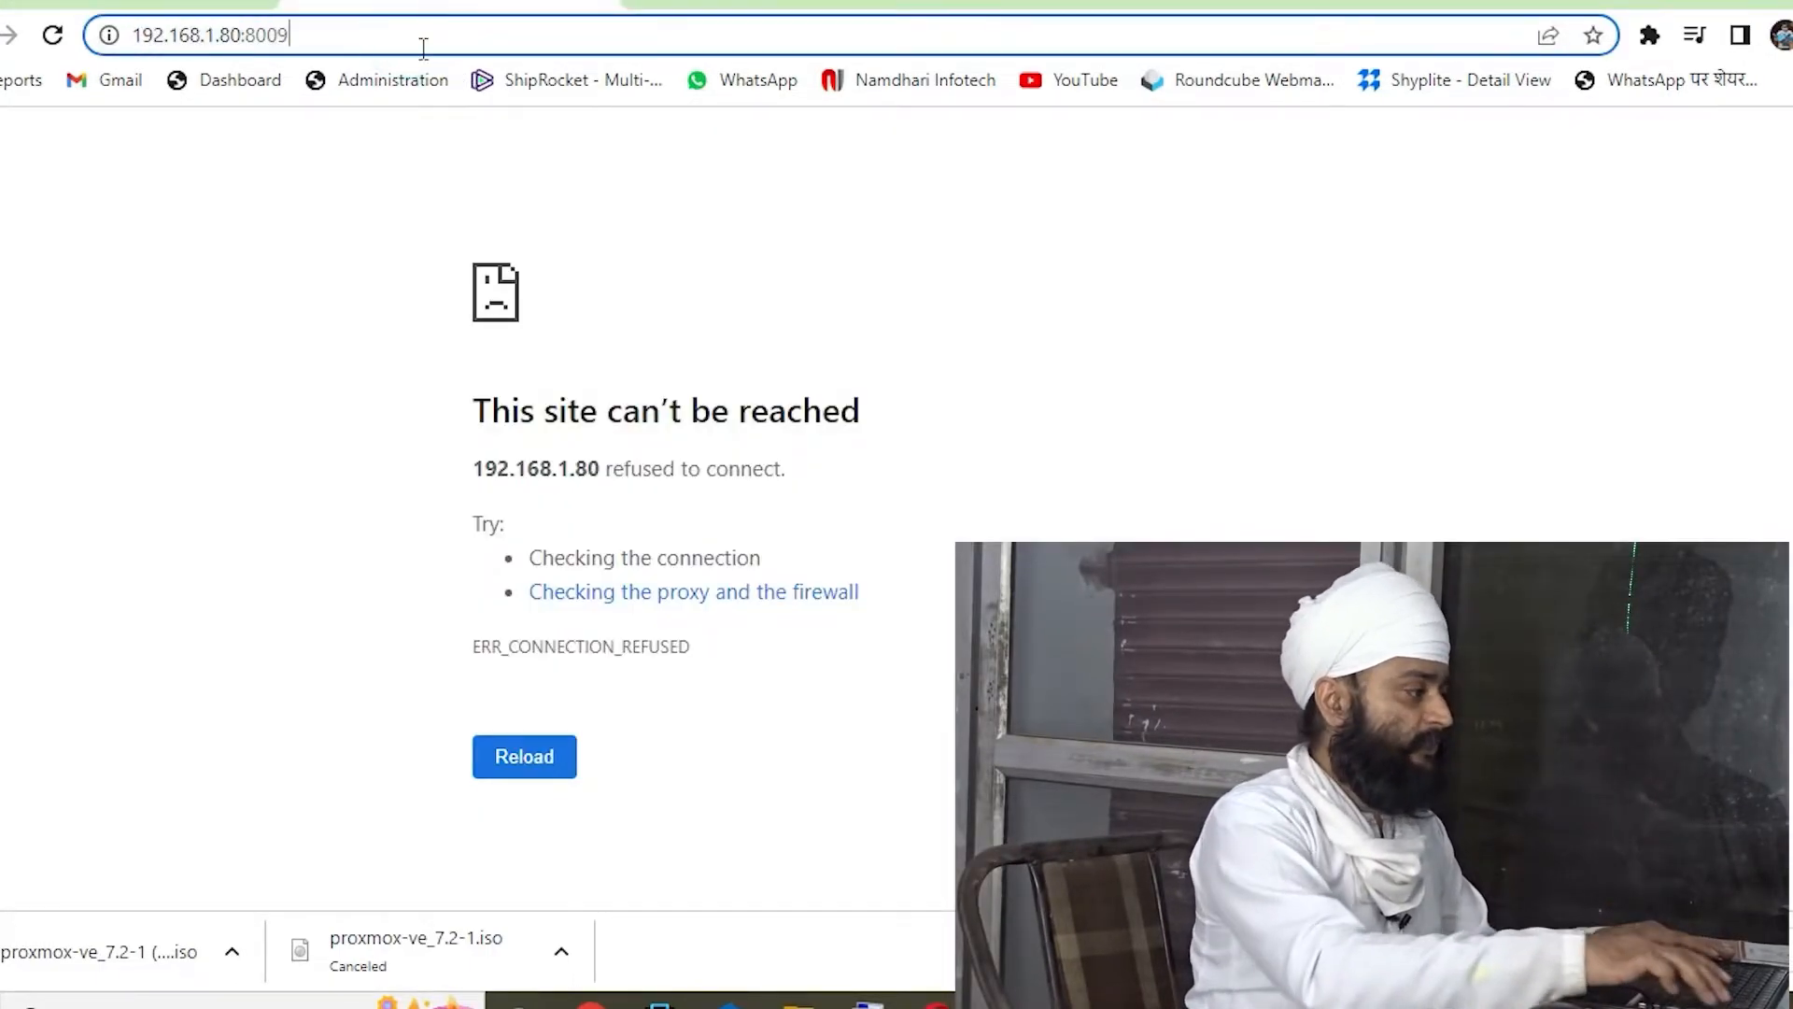
{"action": "key", "text": "BackSpace"}
{"action": "type", "text": "6"}
{"action": "key", "text": "Return"}
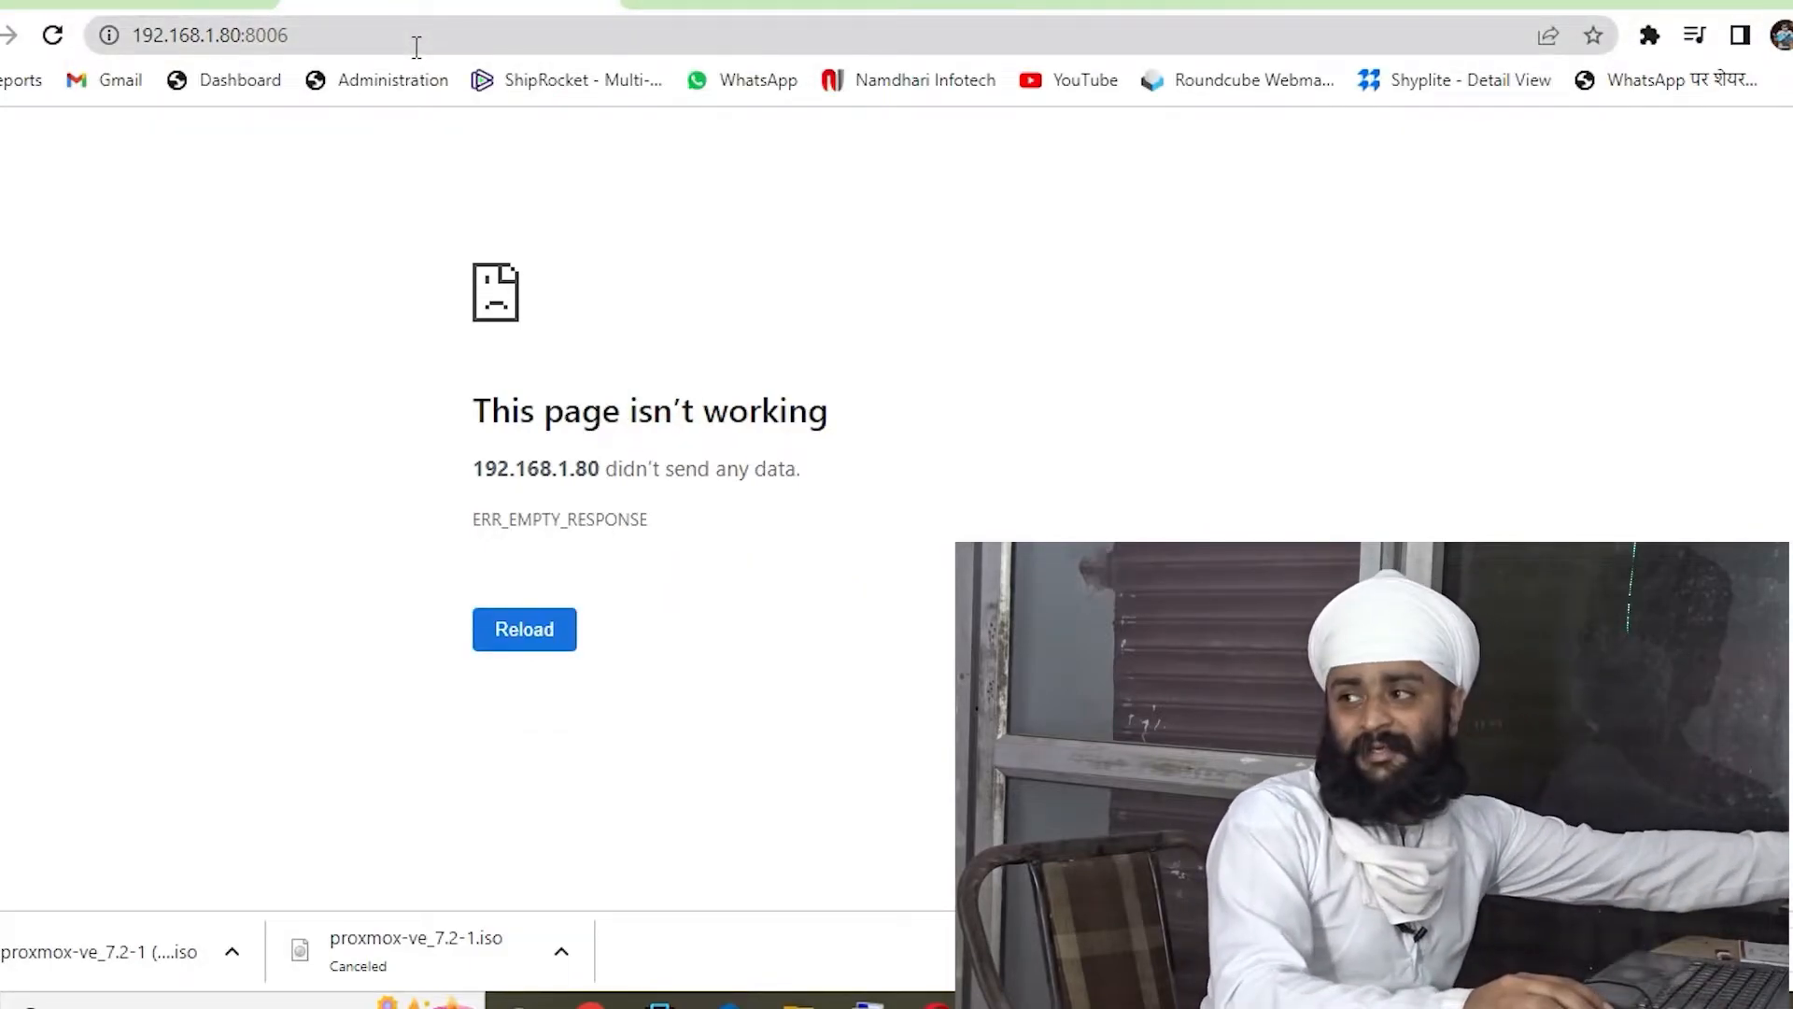
{"action": "key", "text": "ctrl+Tab"}
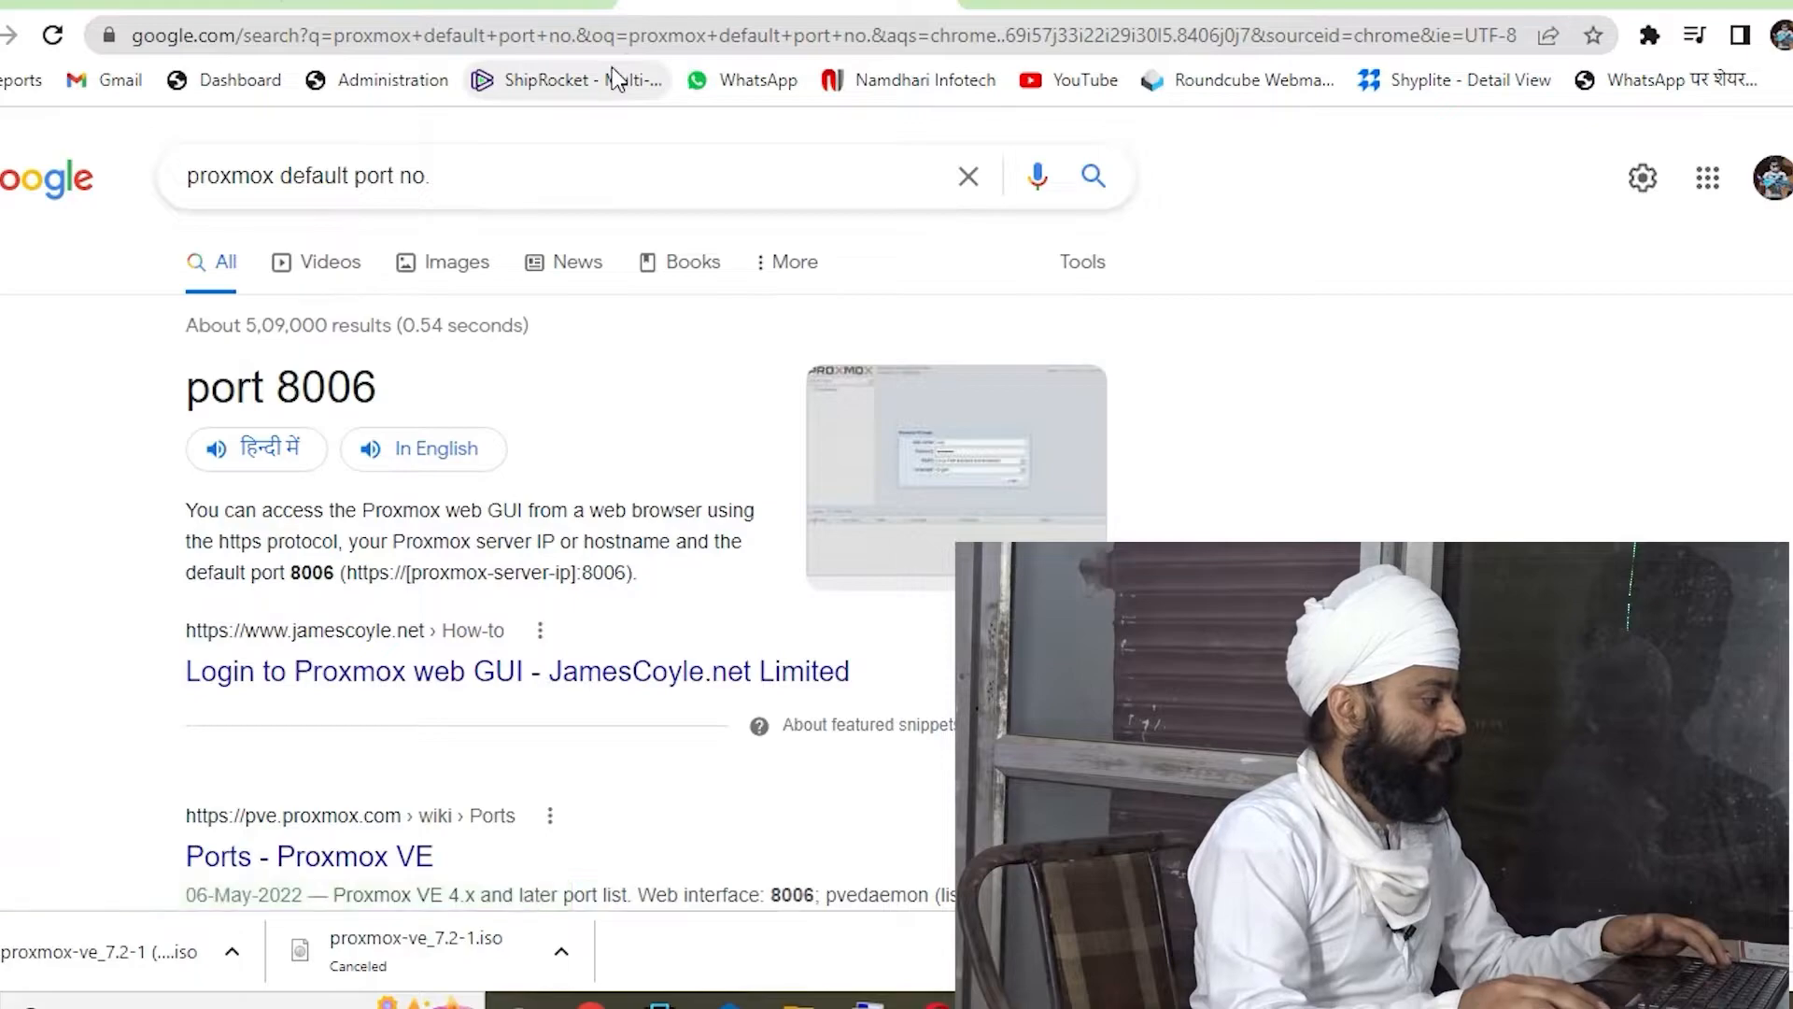
{"action": "key", "text": "ctrl+shift+Tab"}
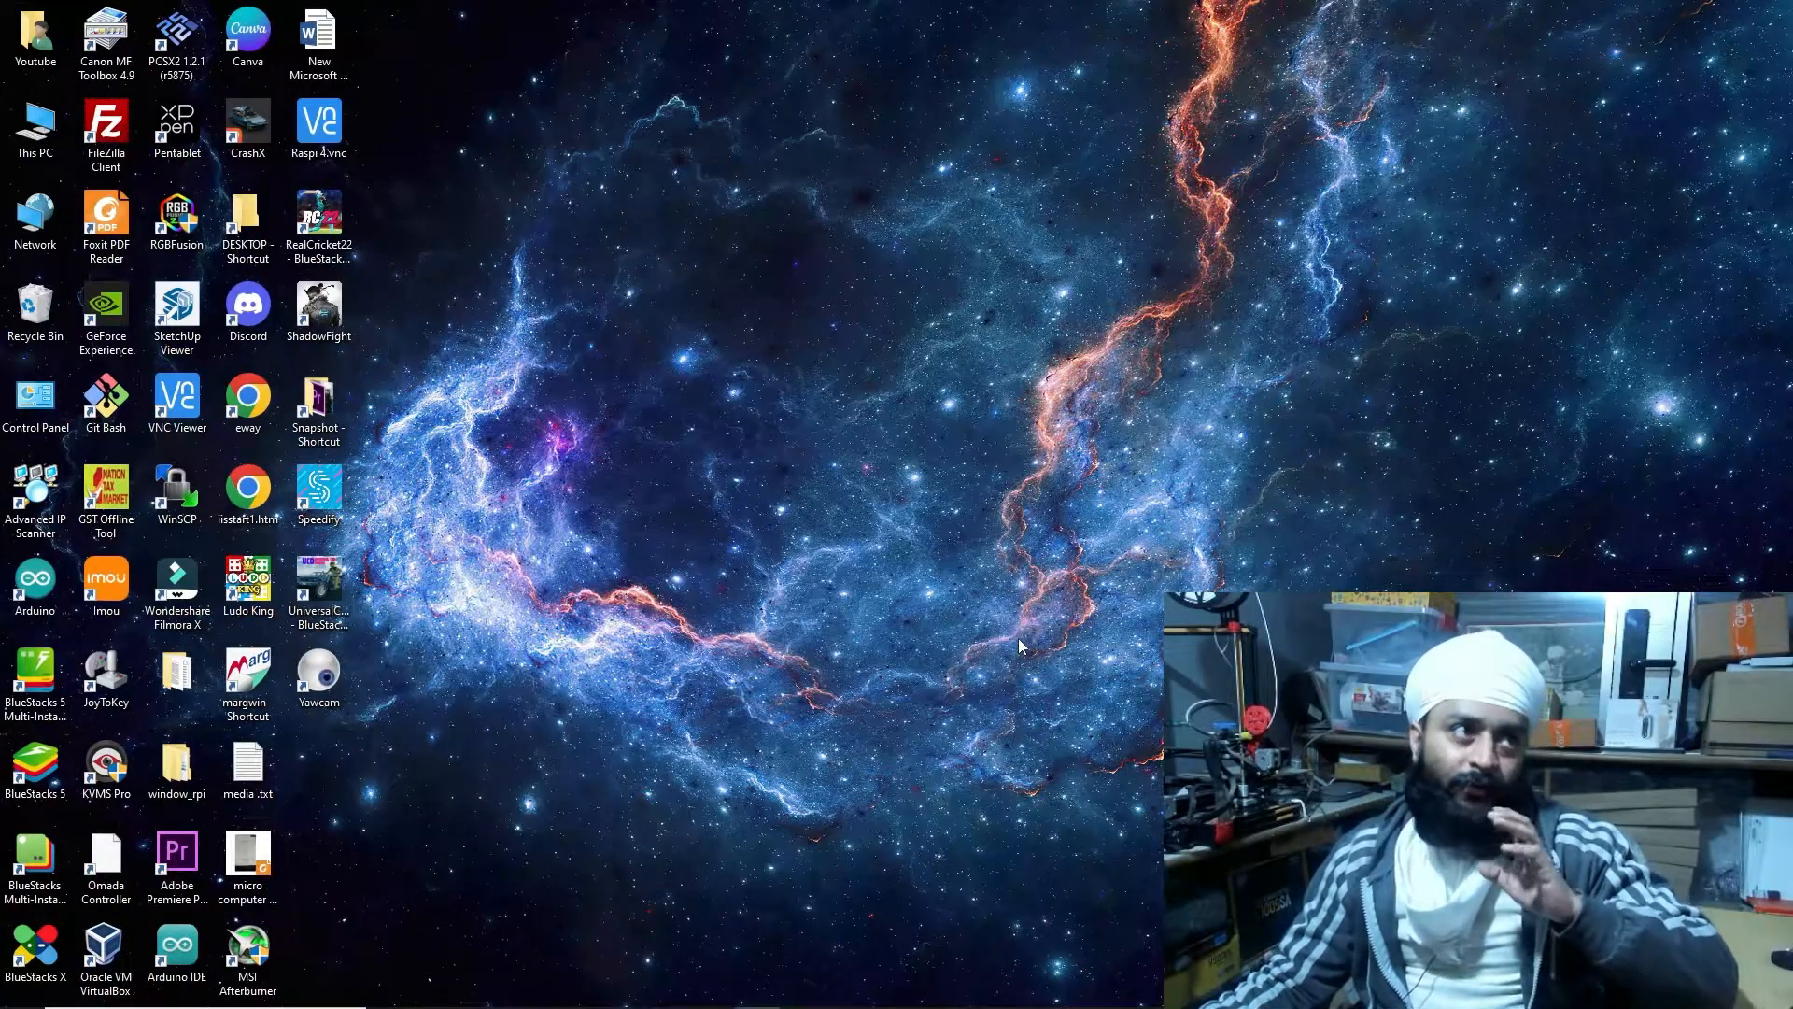
{"action": "mouse_move", "coordinate": [757, 996]}
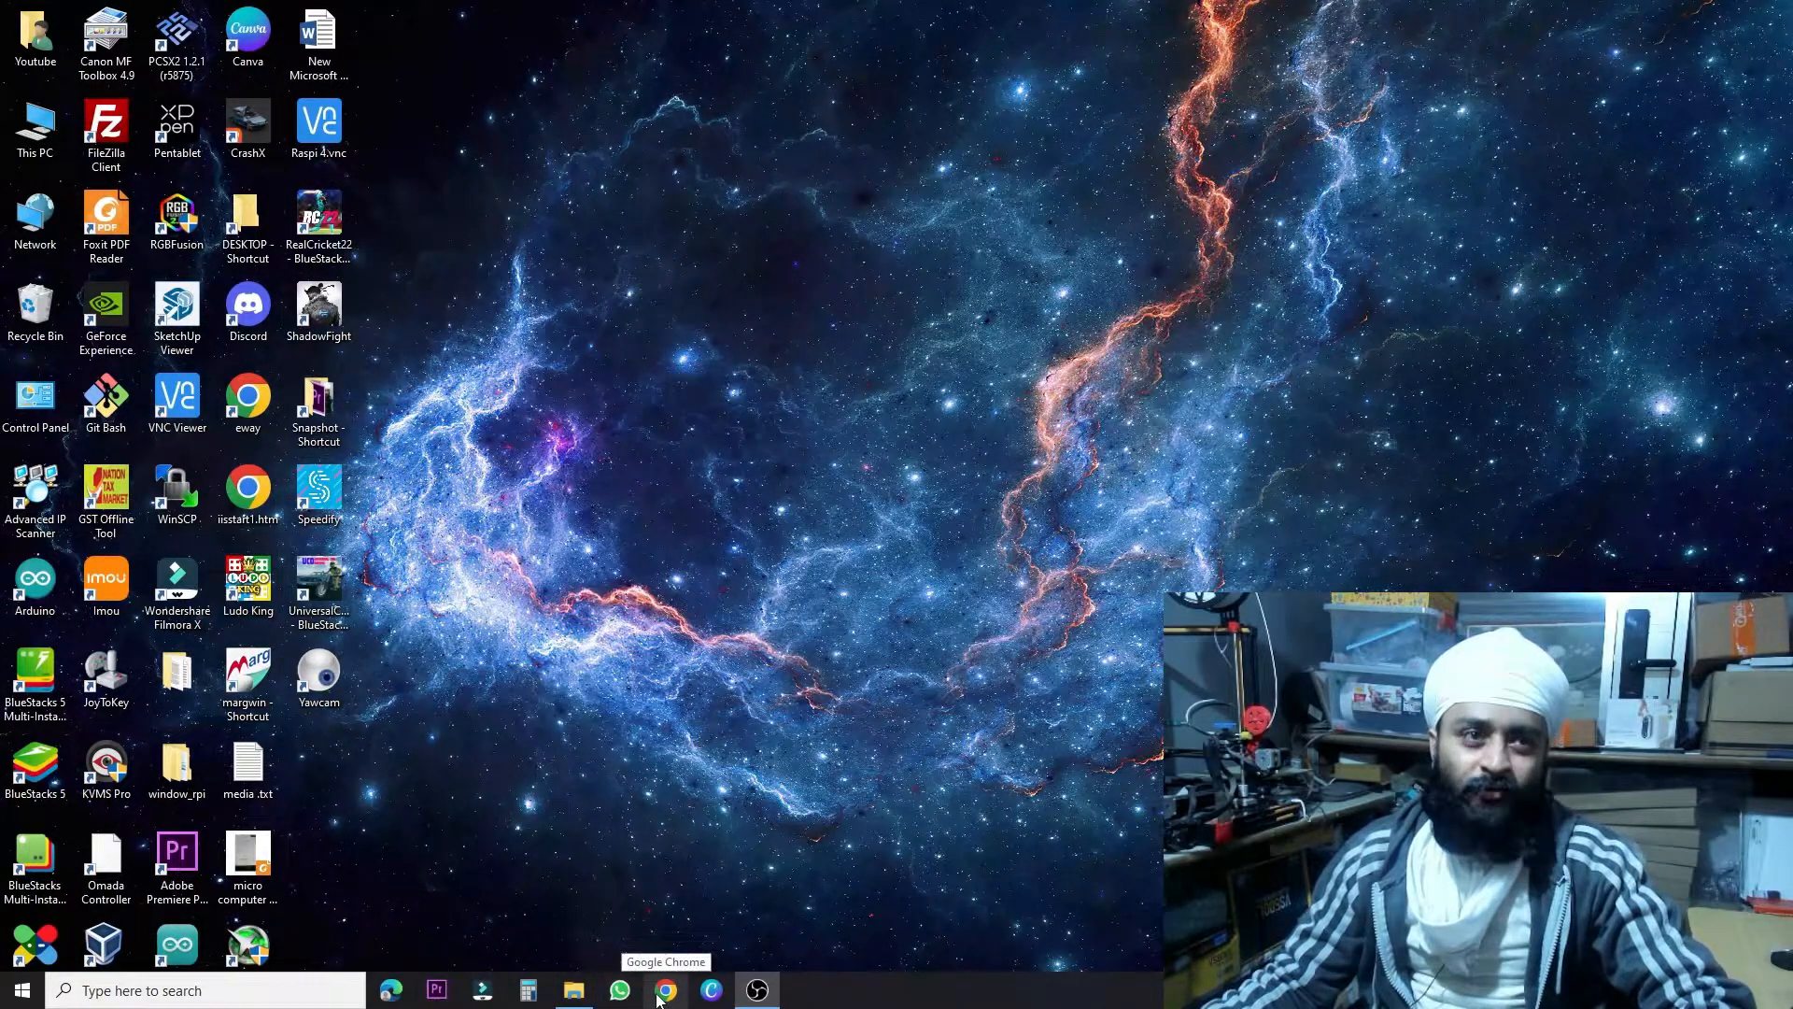
{"action": "left_click", "coordinate": [666, 992]}
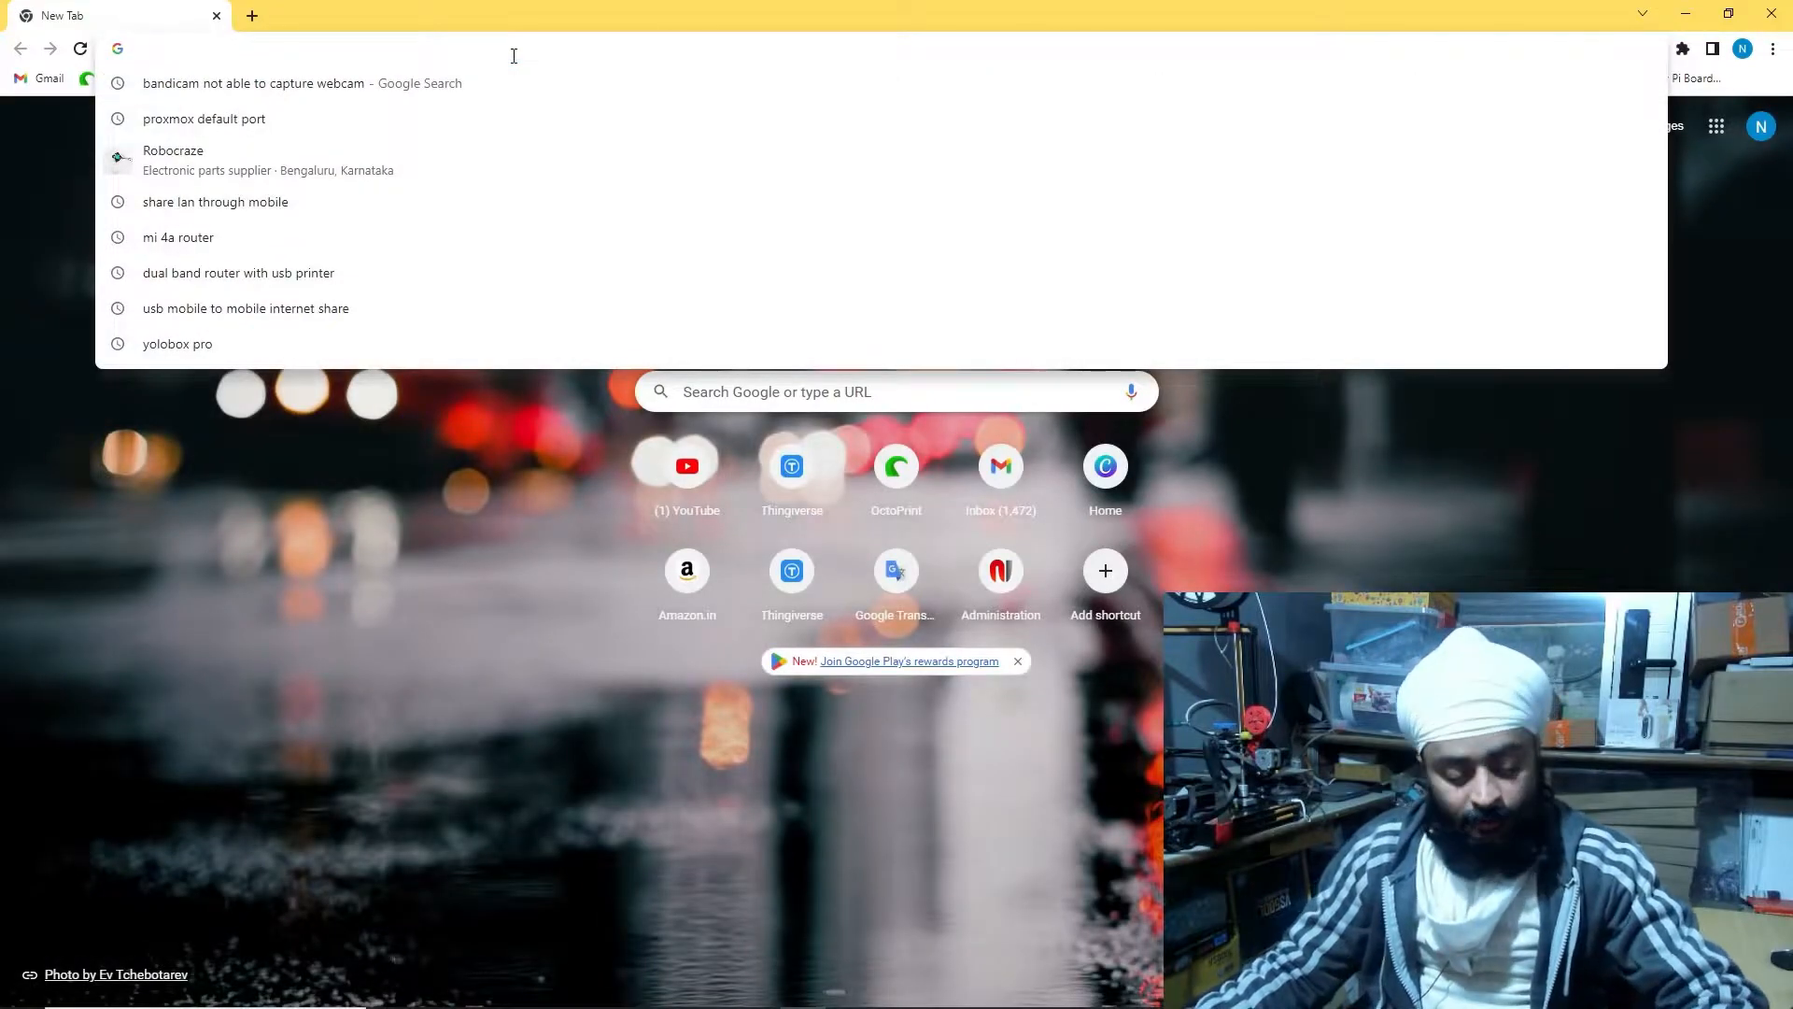
{"action": "key", "text": "super+v"}
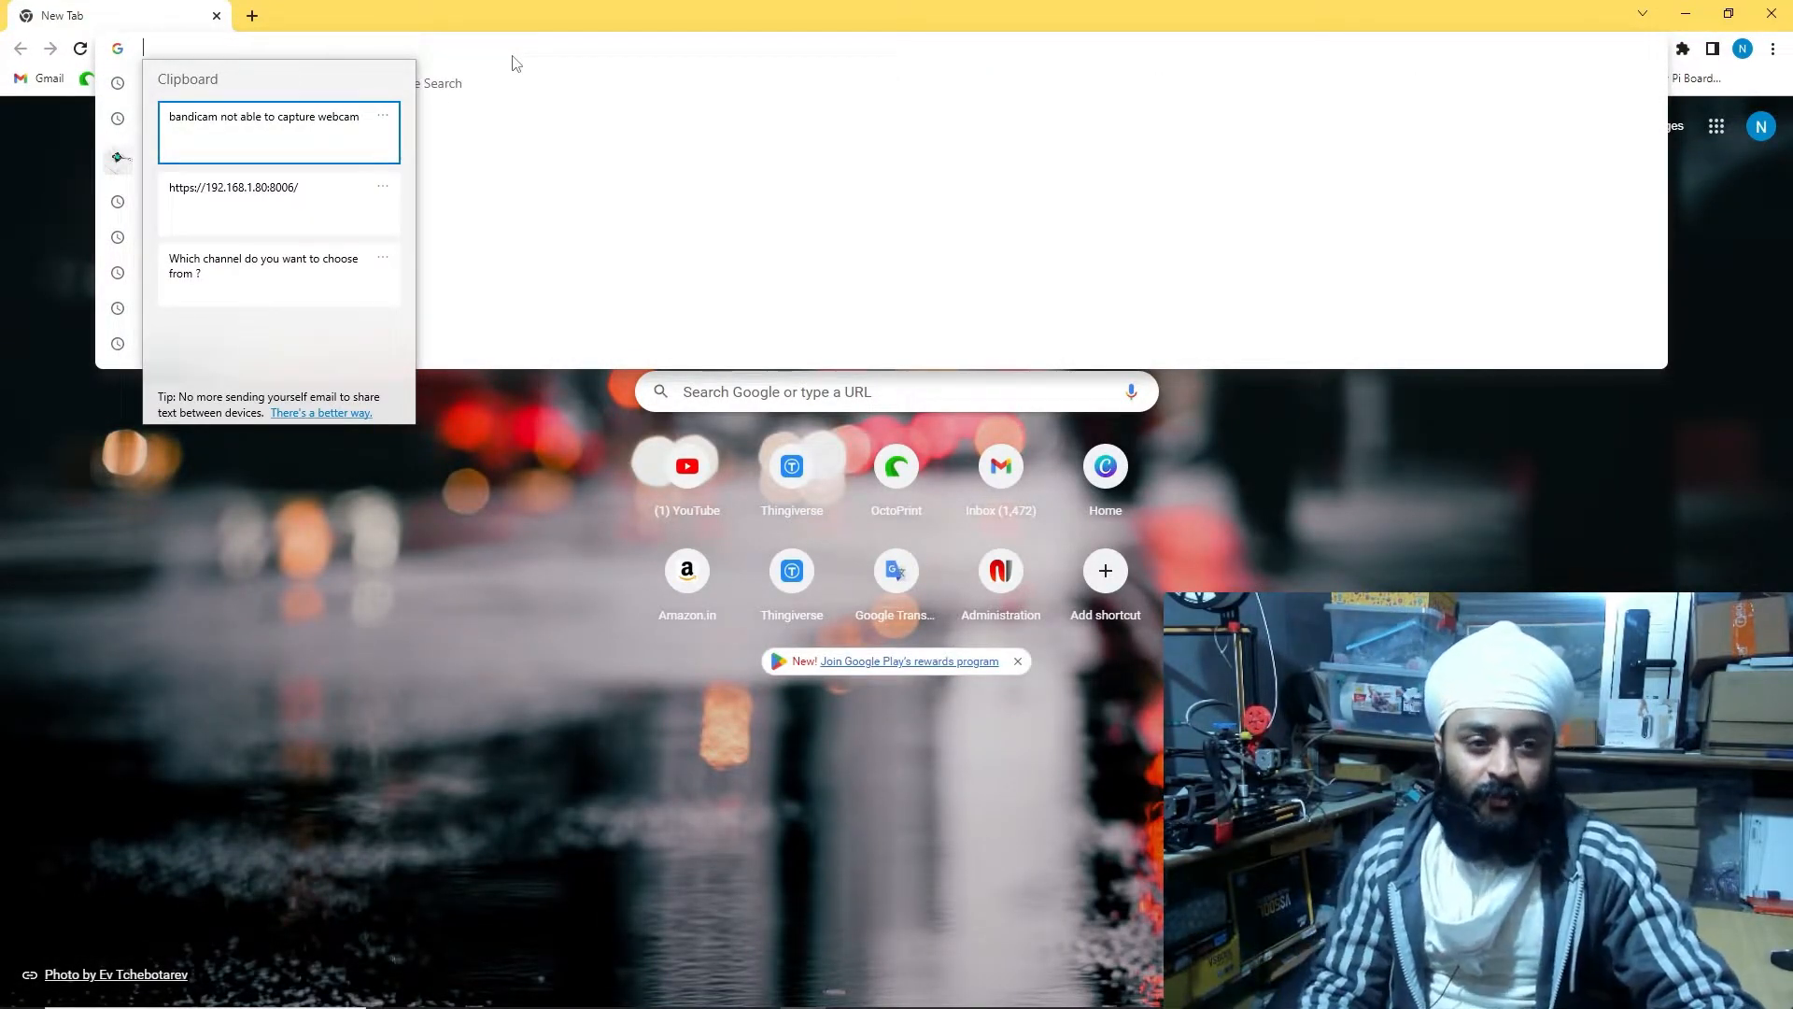
{"action": "key", "text": "Down"}
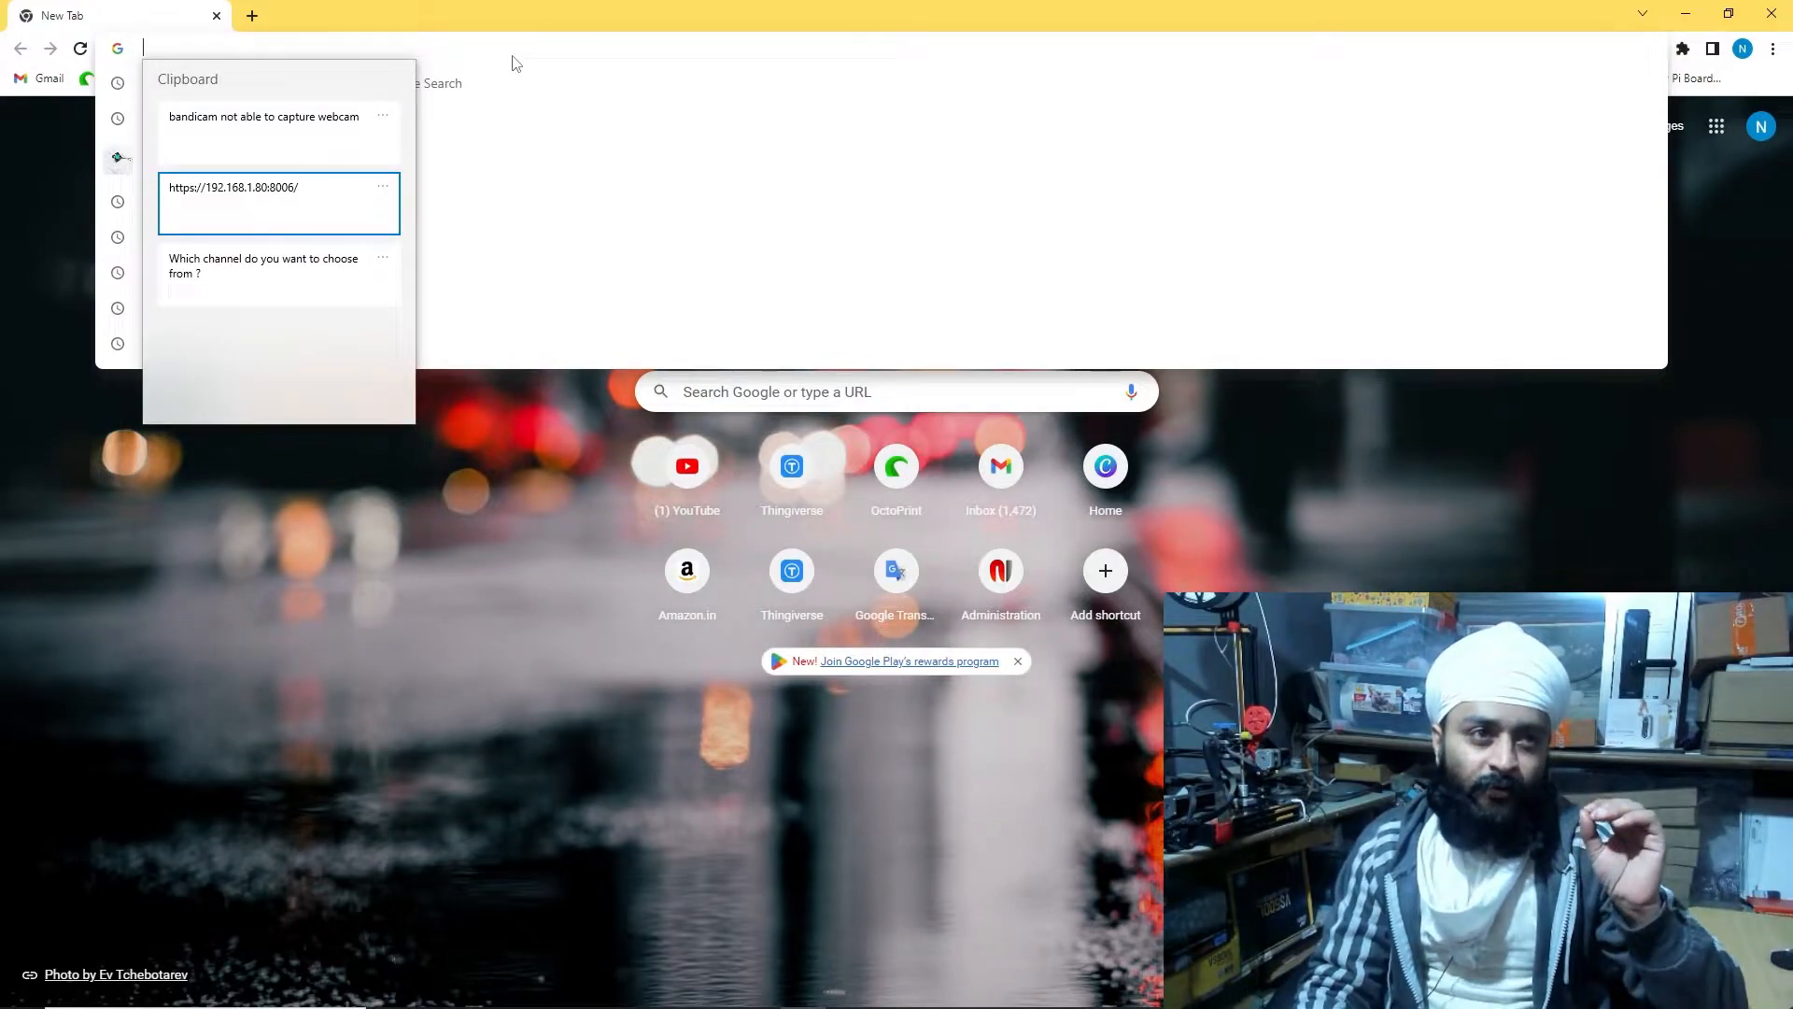
{"action": "key", "text": "Return"}
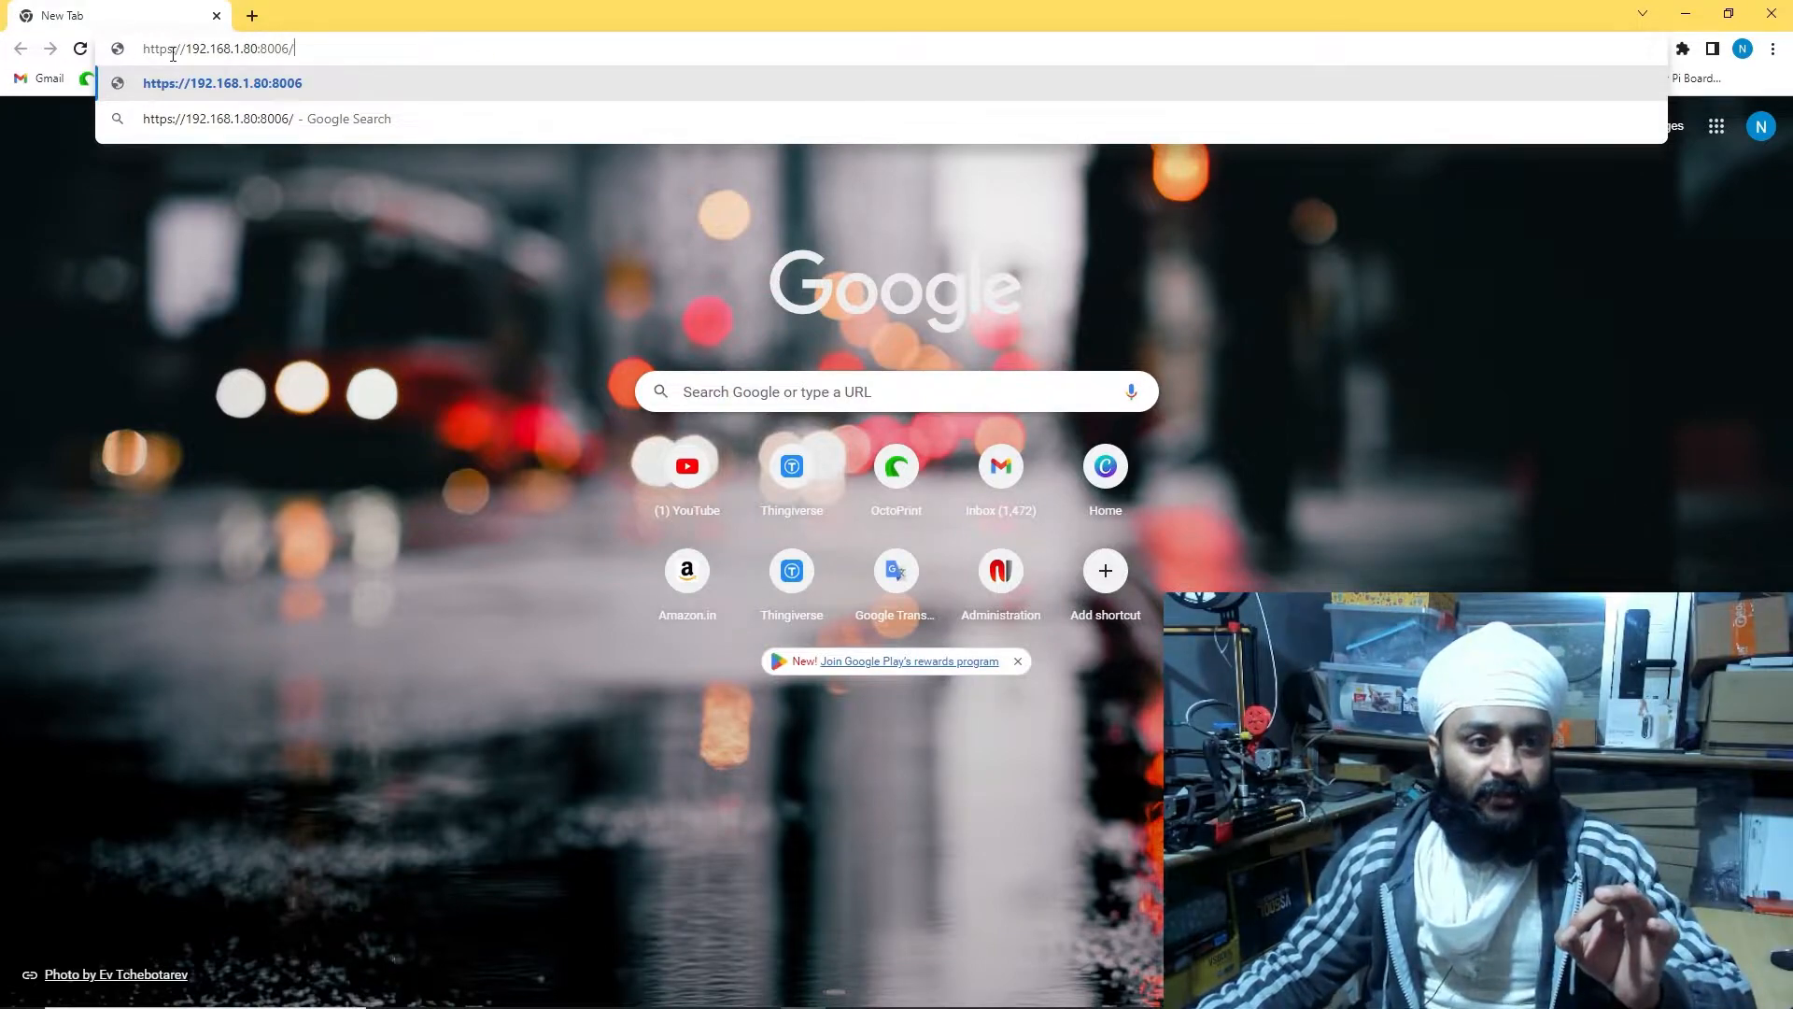
Load the Proxmox site past the certificate warning; the login as user proxmox fails
{"action": "key", "text": "Return"}
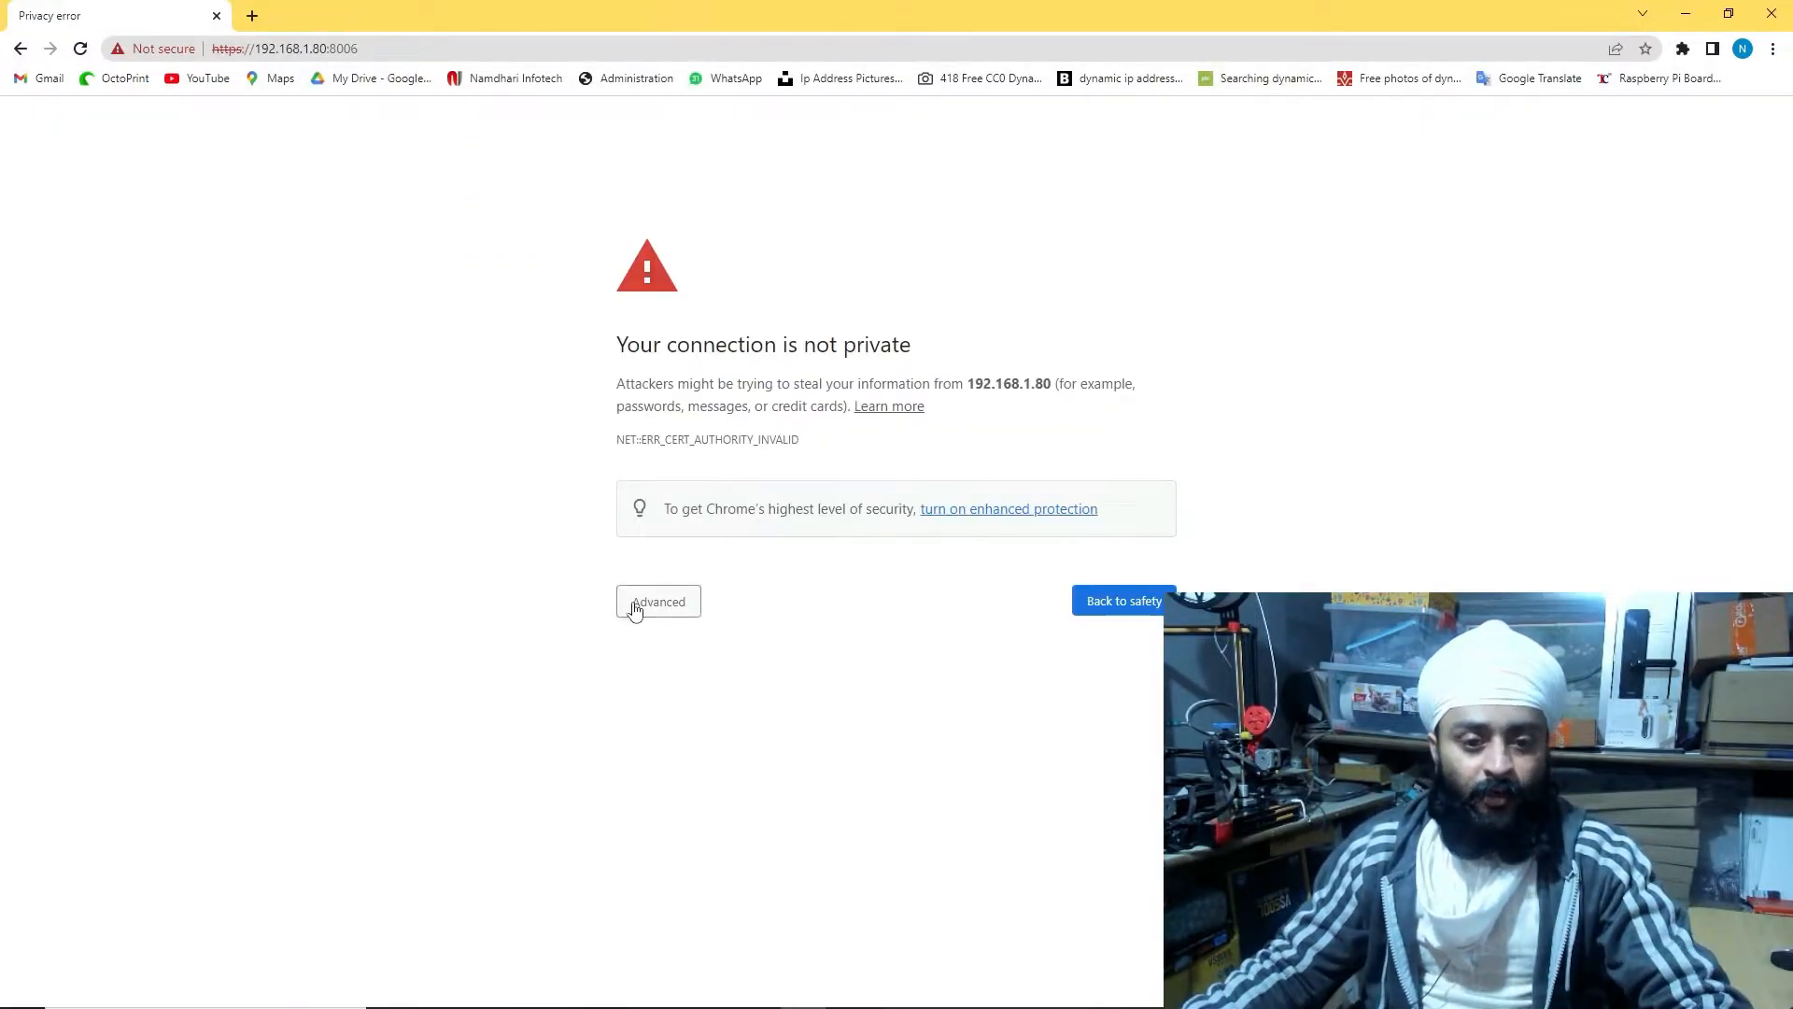
{"action": "left_click", "coordinate": [632, 605]}
{"action": "left_click", "coordinate": [680, 747]}
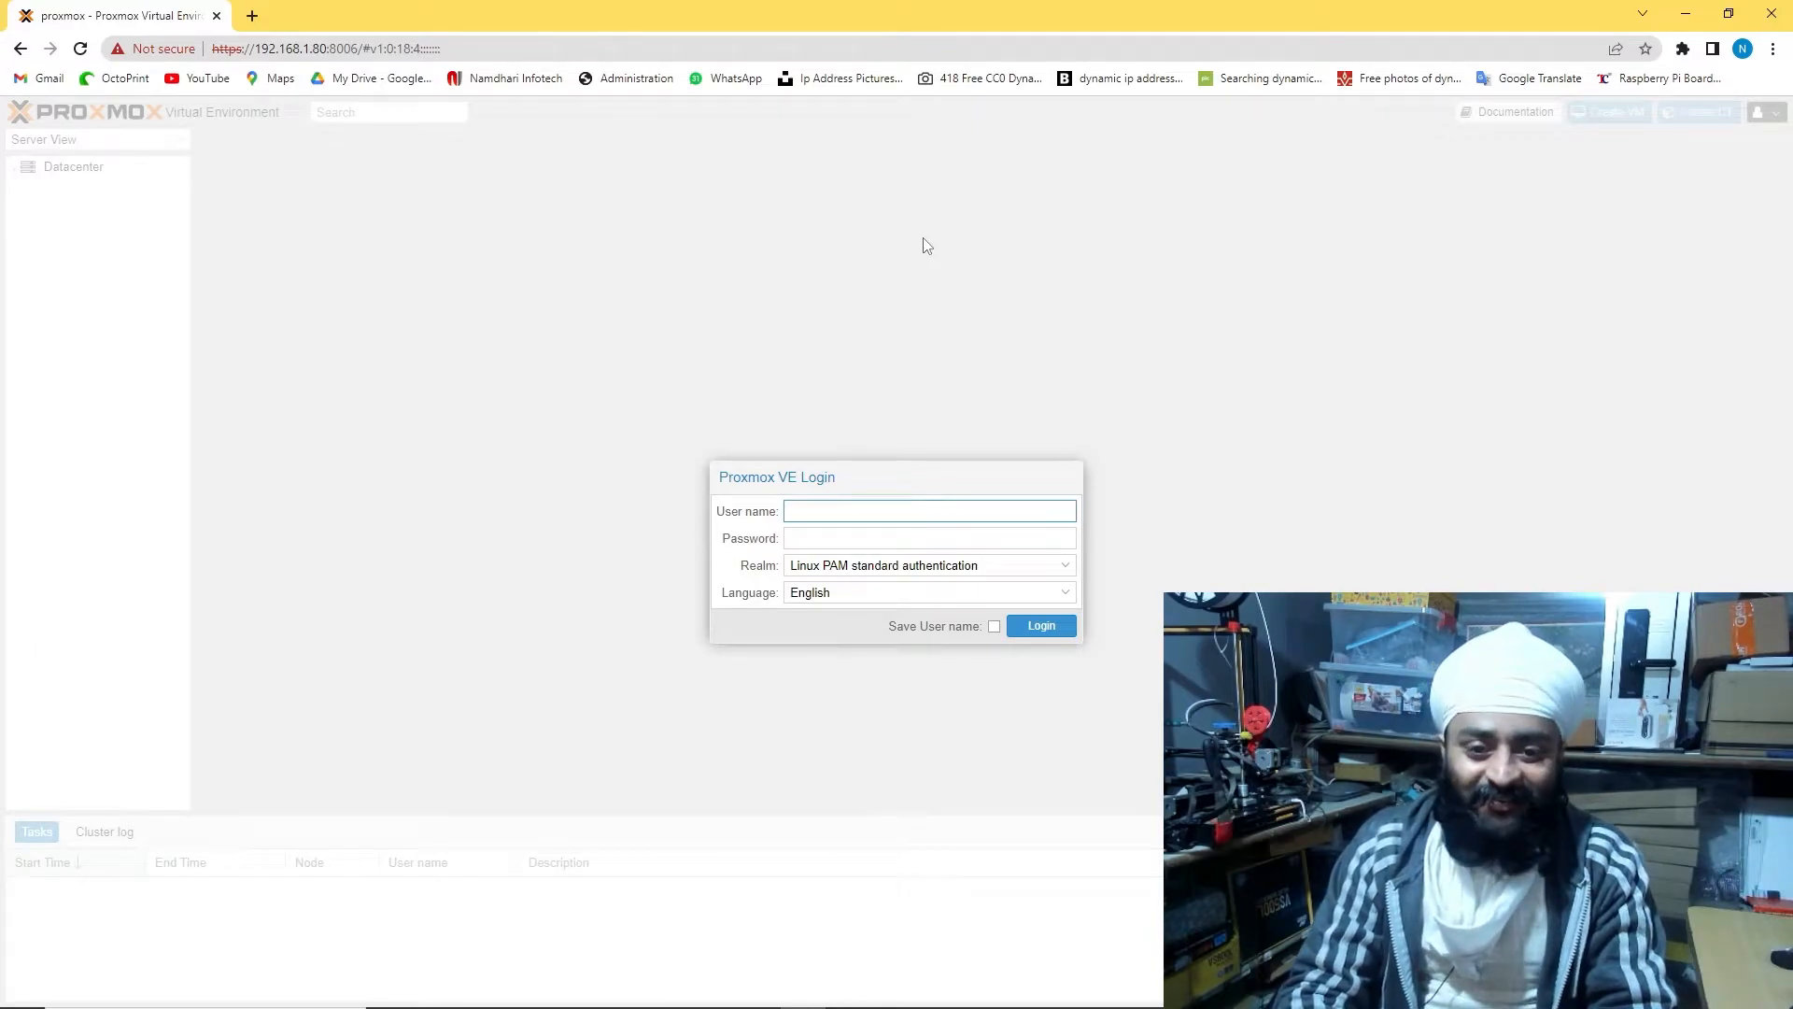
{"action": "type", "text": "proxmox"}
{"action": "key", "text": "Tab"}
{"action": "type", "text": "•••"}
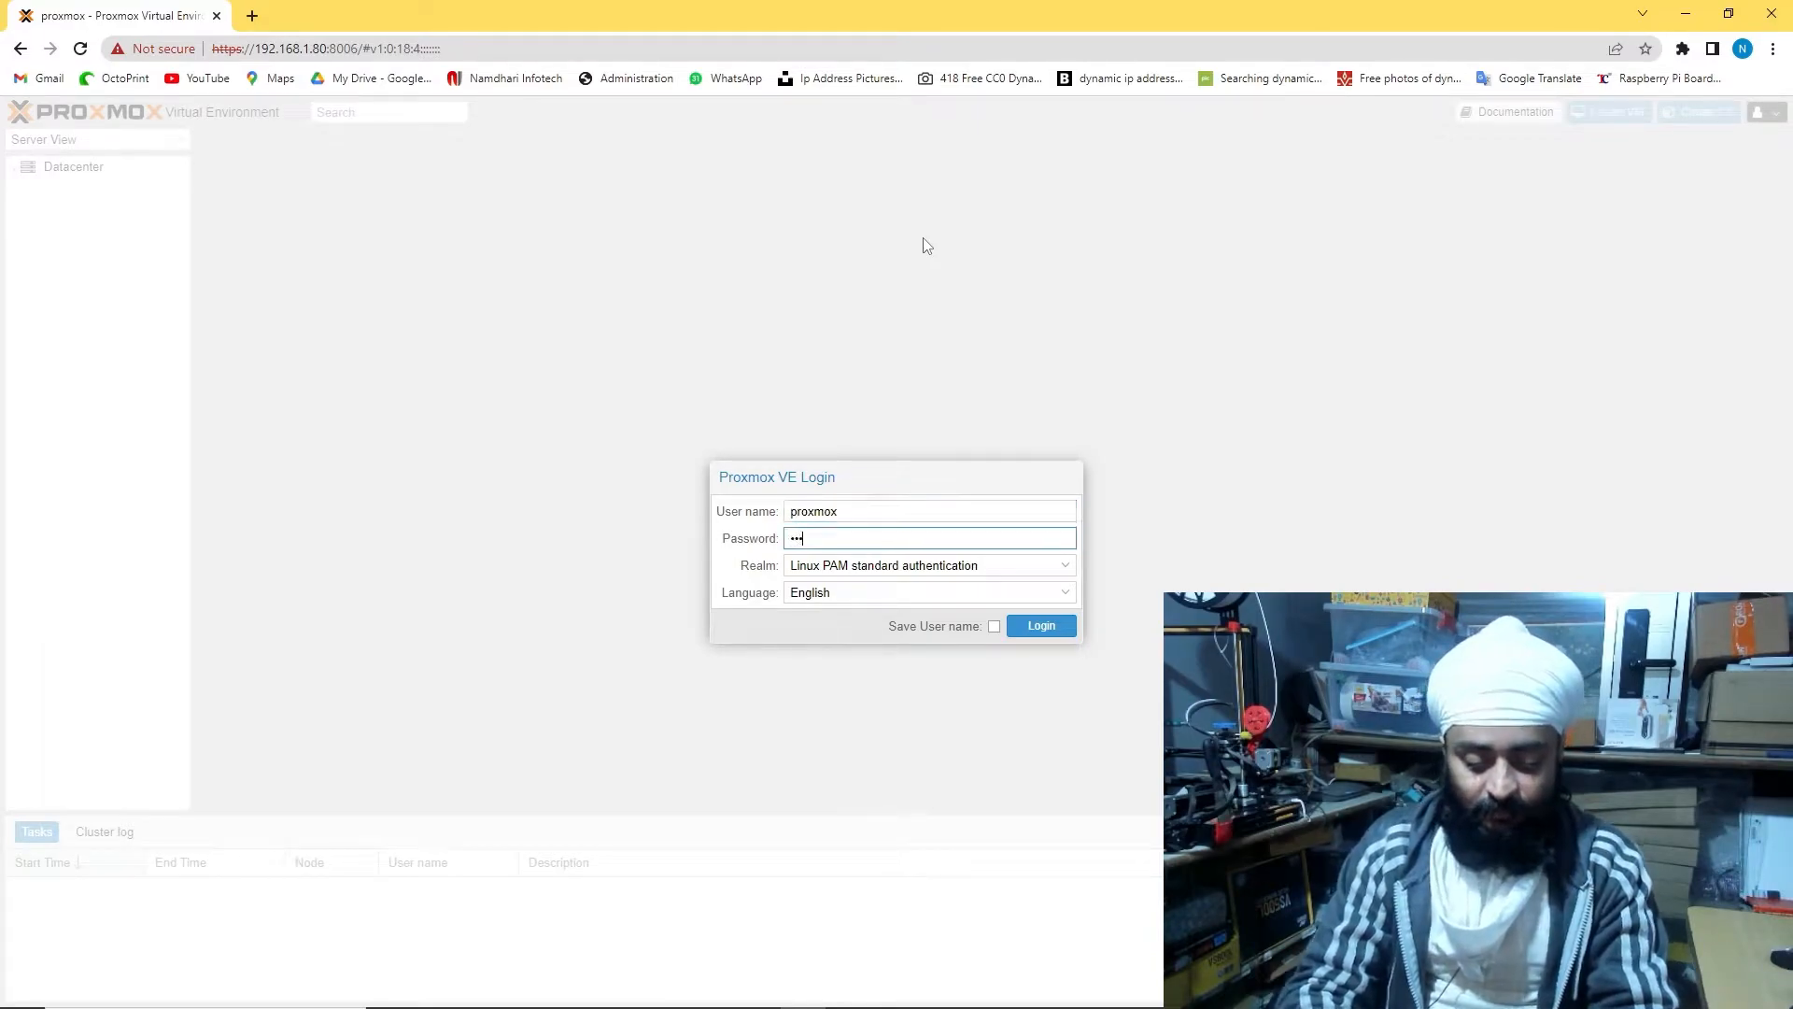
{"action": "key", "text": "Return"}
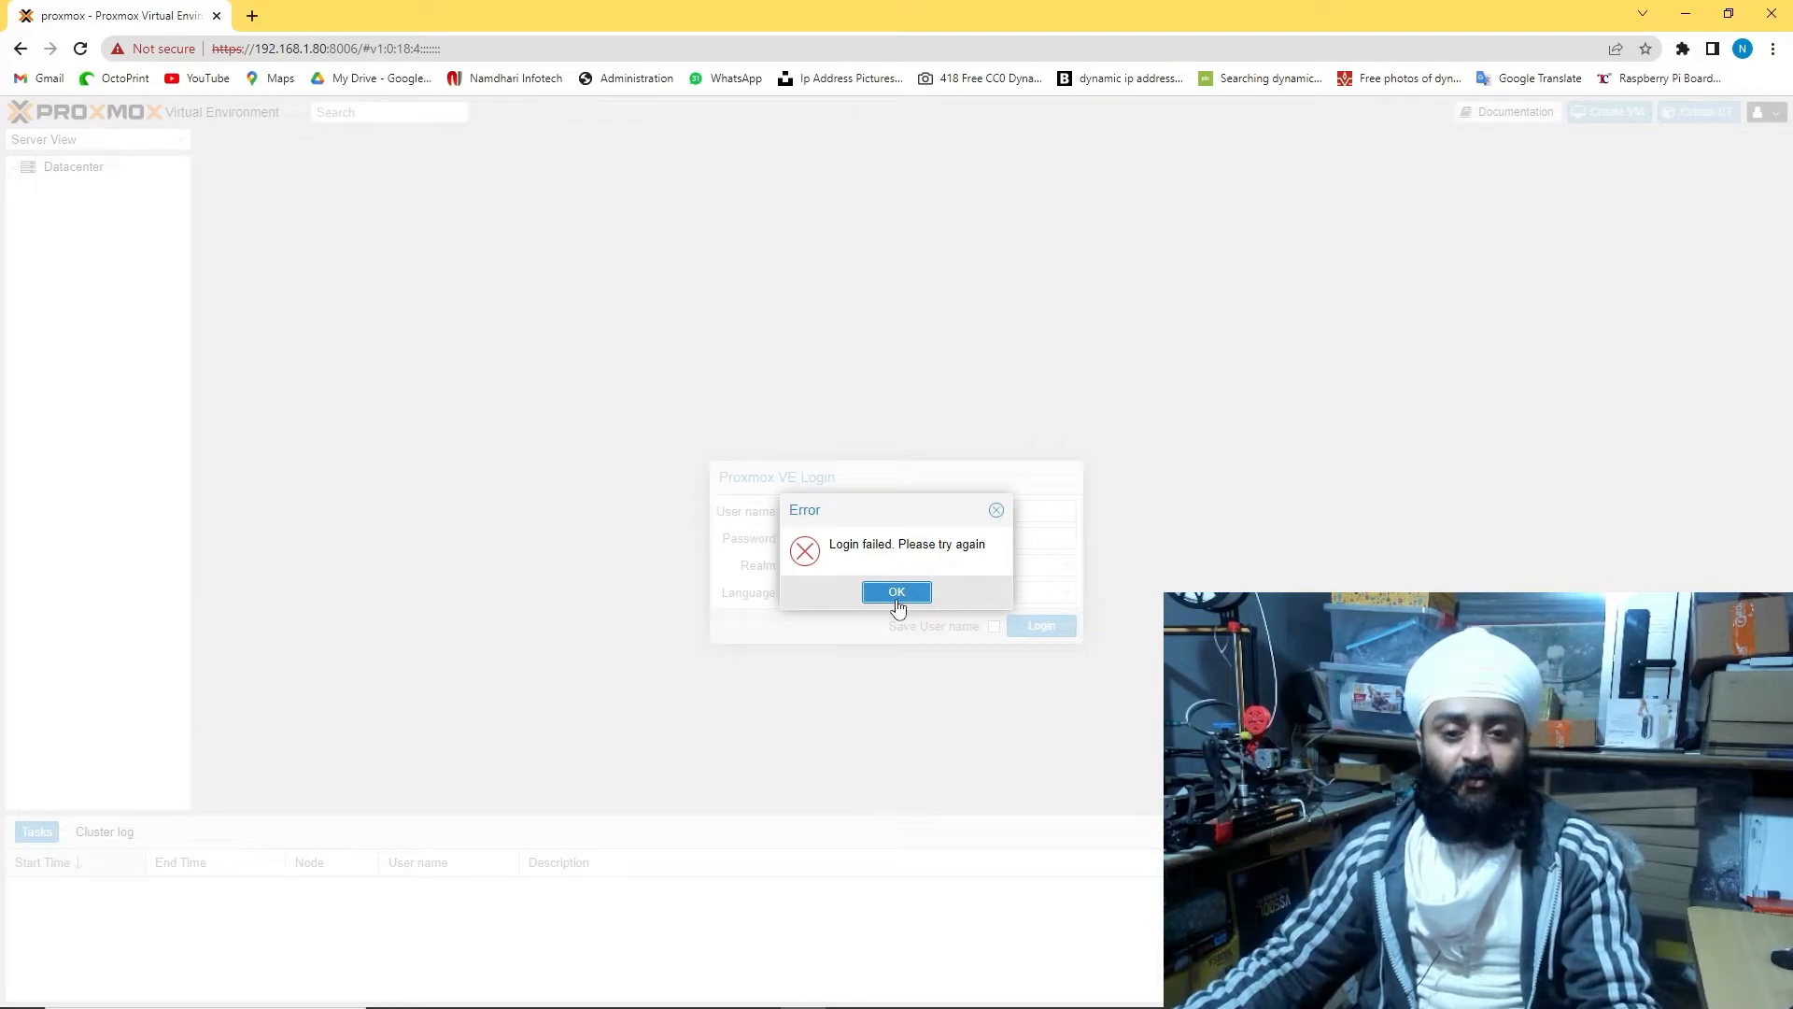
{"action": "left_click", "coordinate": [896, 596]}
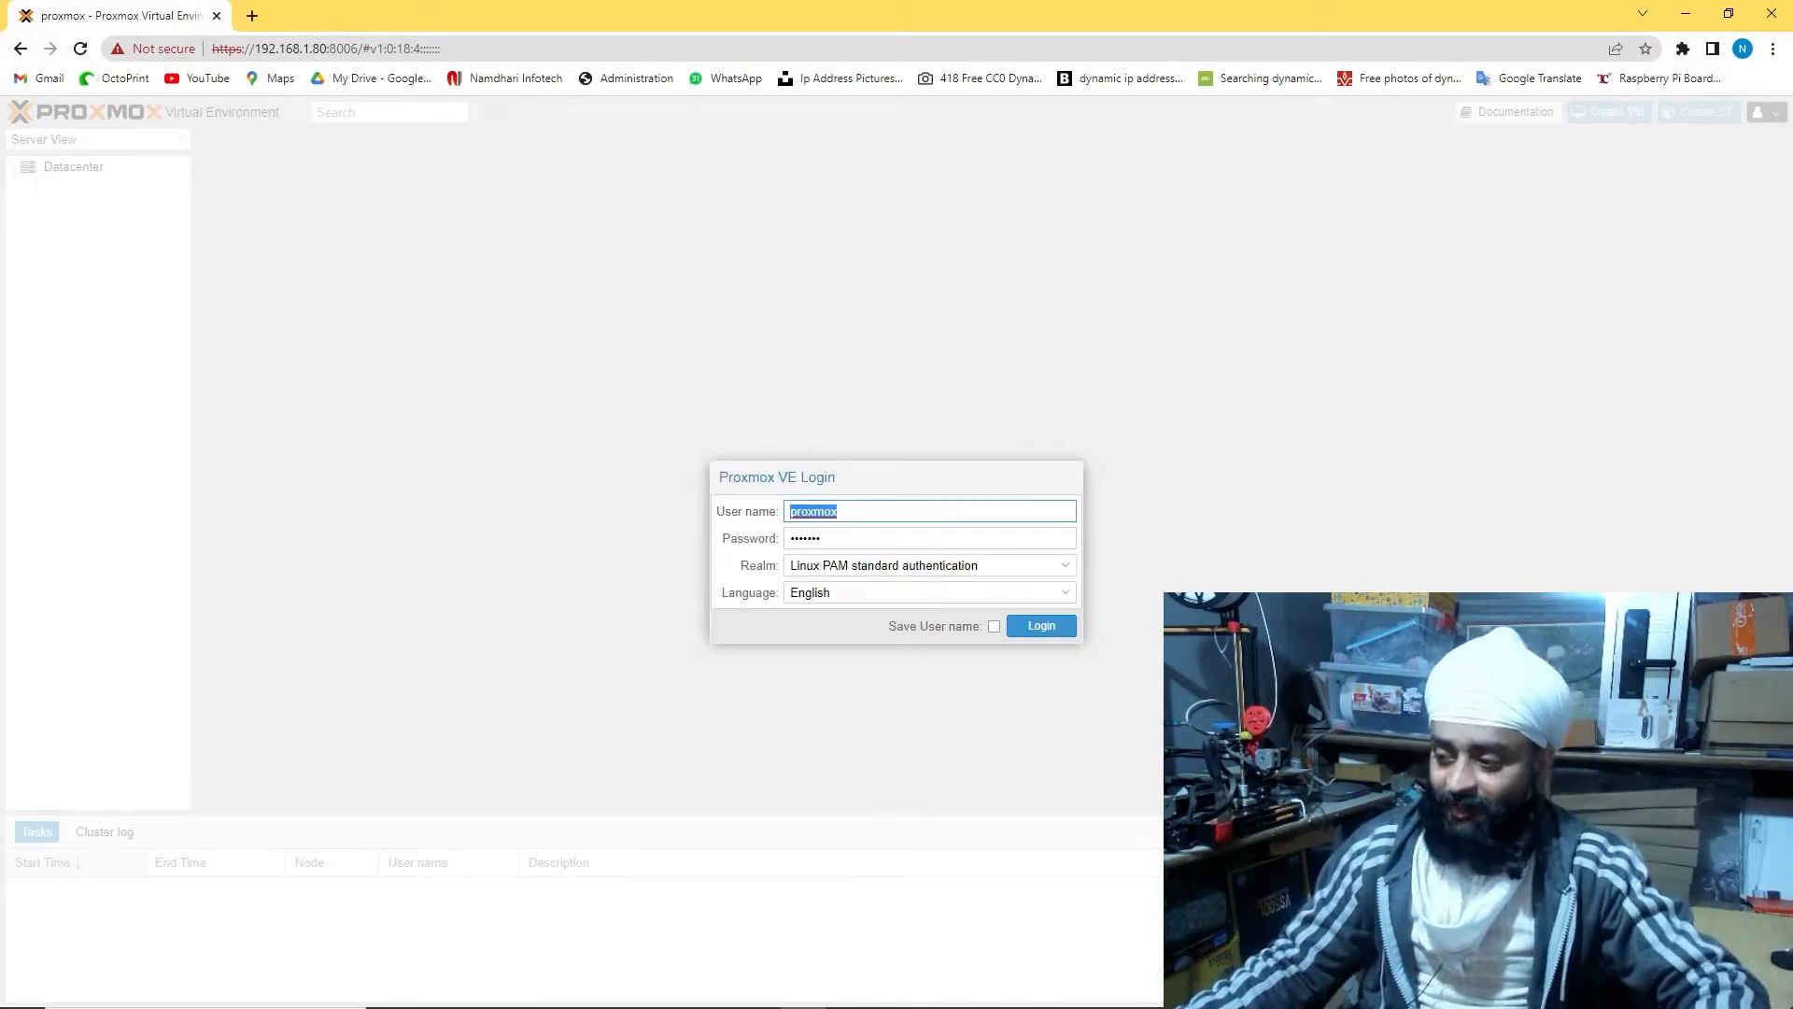
Log in as root with the password and dismiss the no-valid-subscription notice
{"action": "left_click", "coordinate": [874, 520]}
{"action": "left_click_drag", "start_coordinate": [878, 513], "coordinate": [721, 501]}
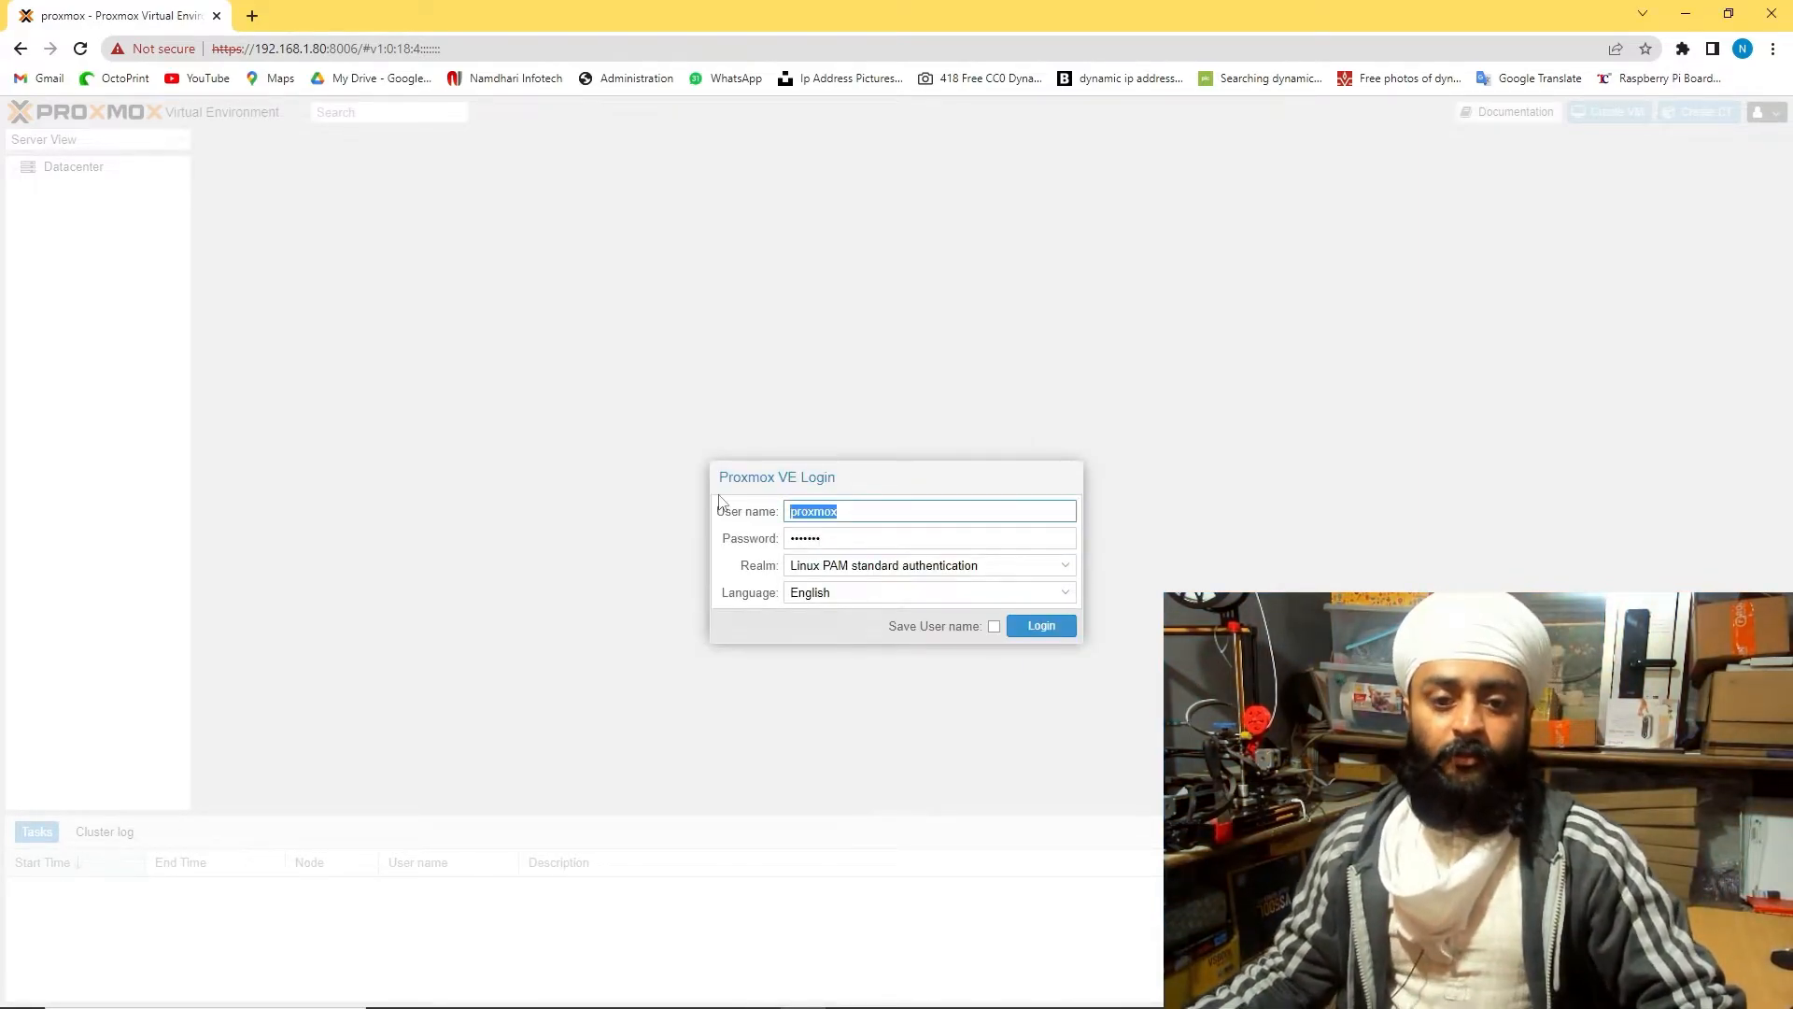
{"action": "type", "text": "roo"}
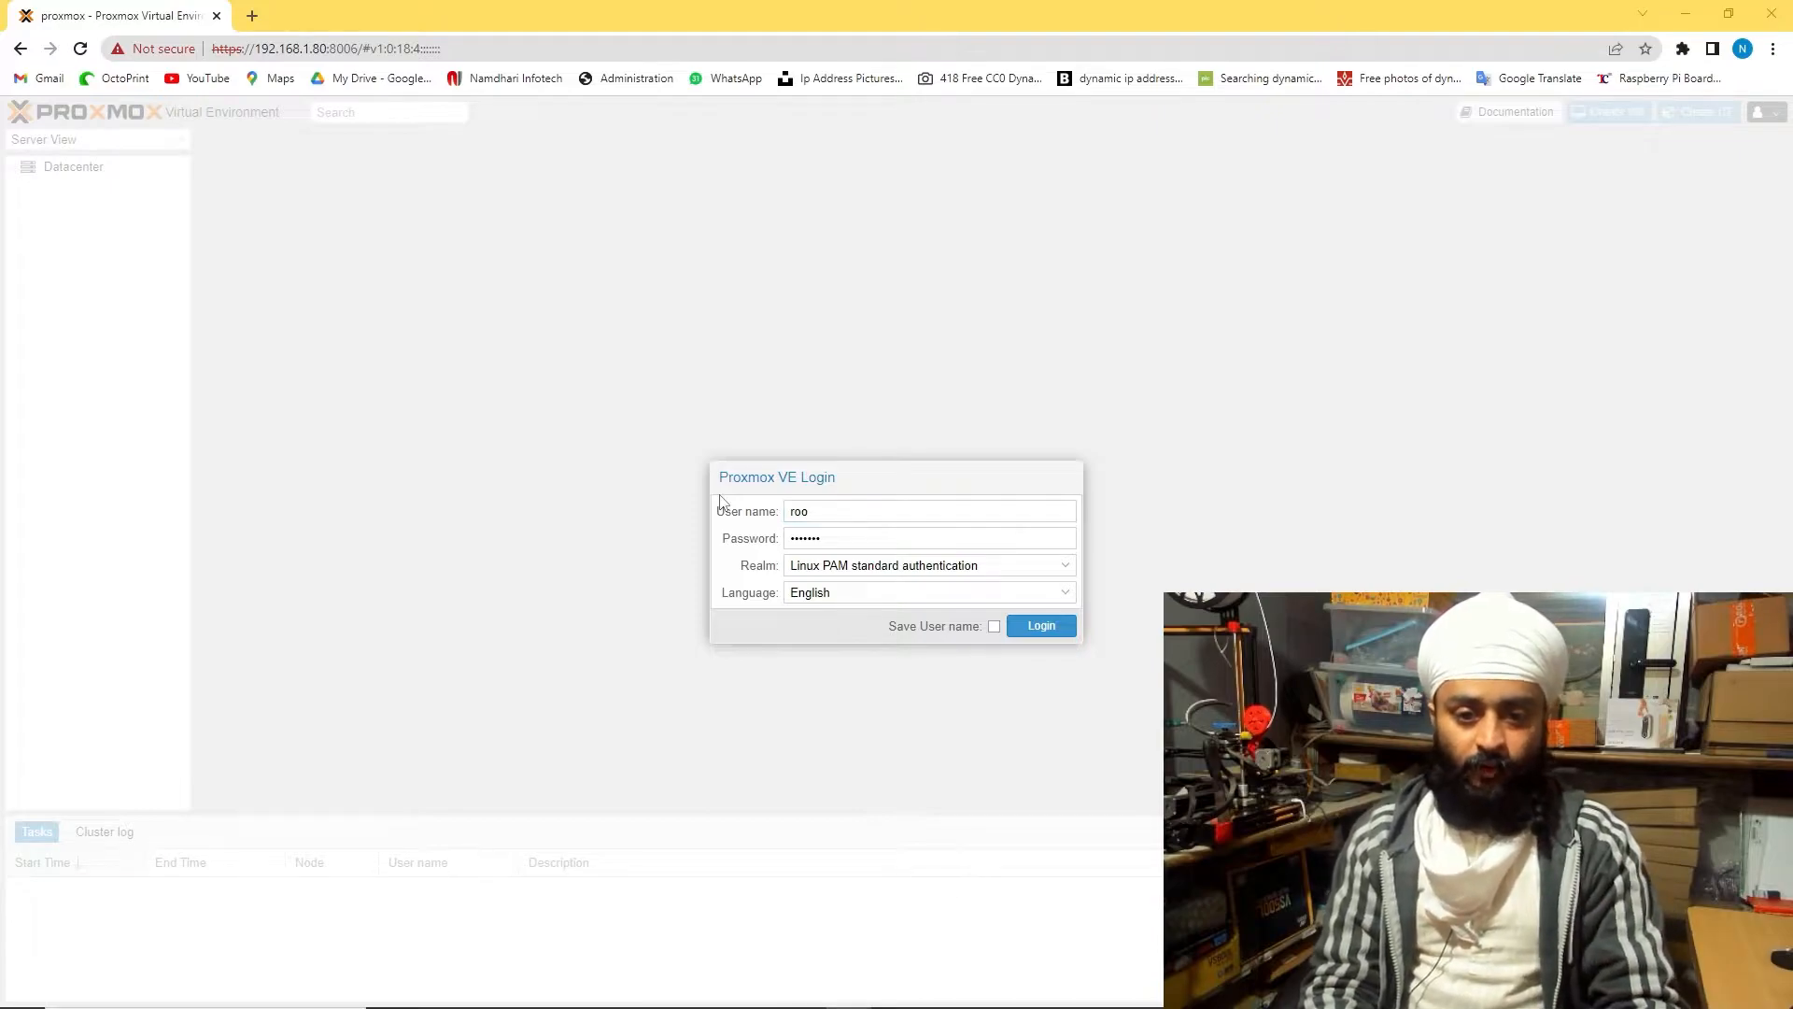
{"action": "type", "text": "t"}
{"action": "left_click", "coordinate": [949, 537]}
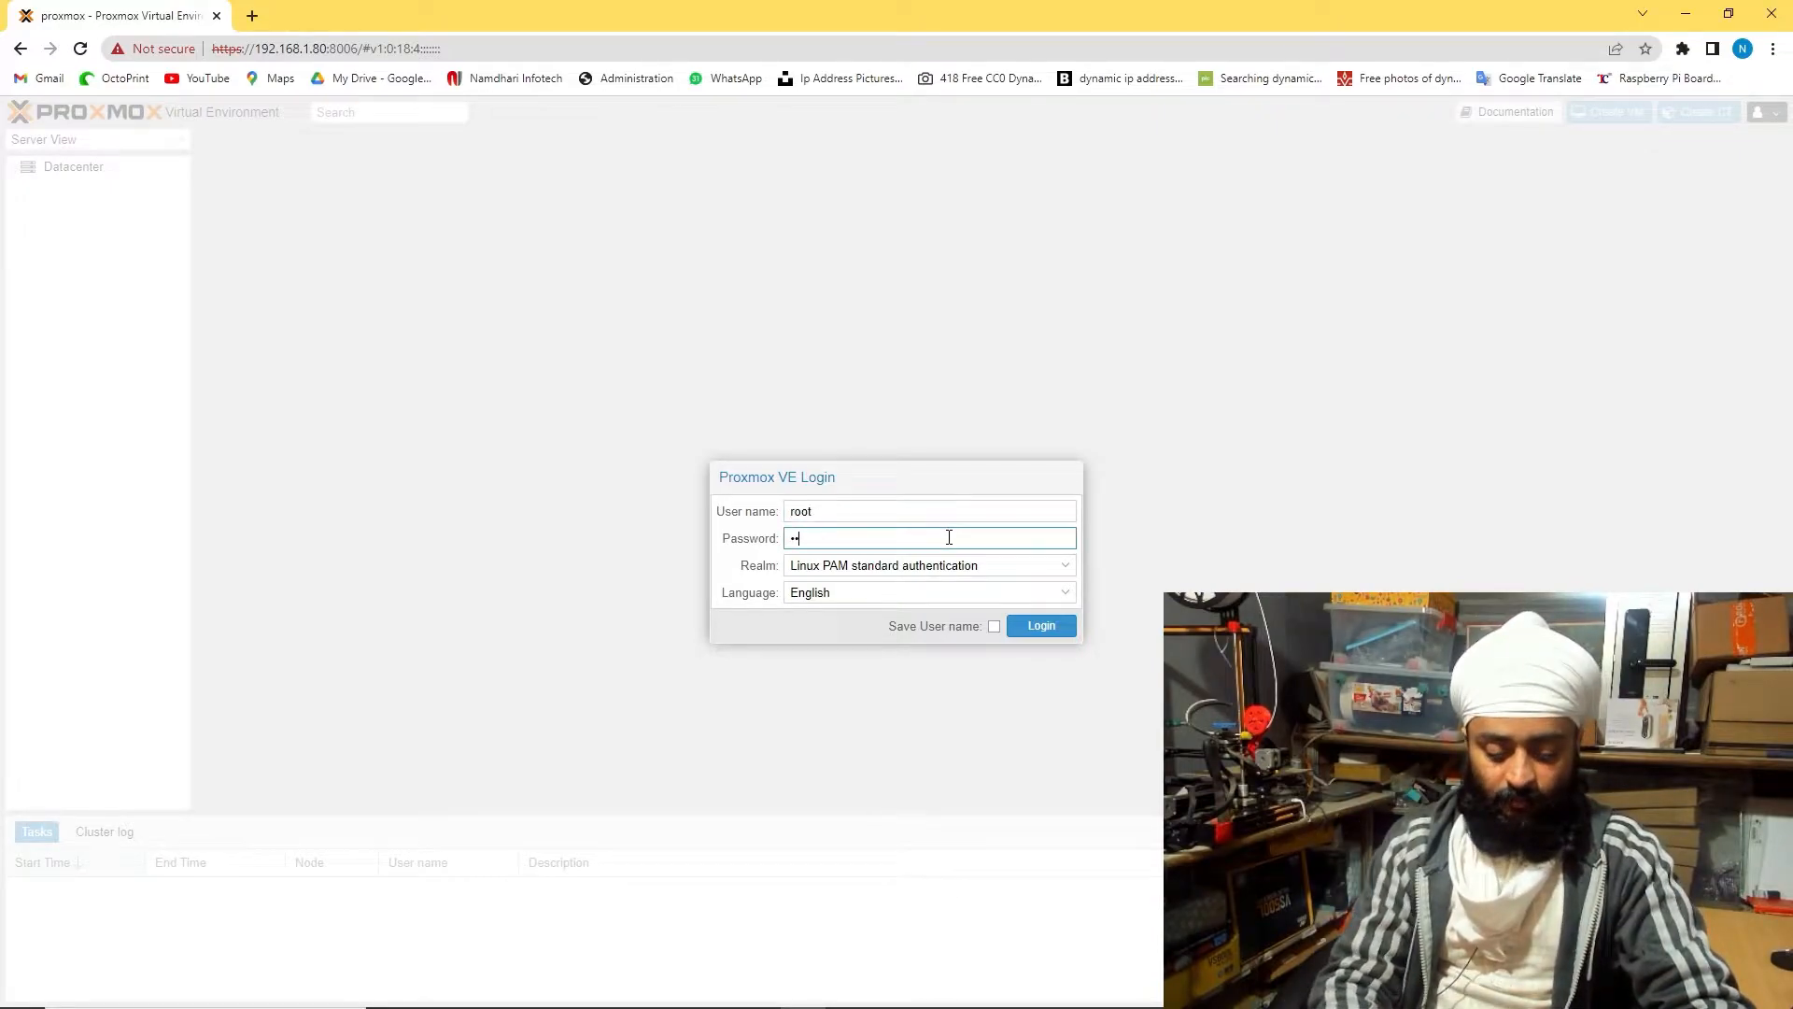
{"action": "key", "text": "Return"}
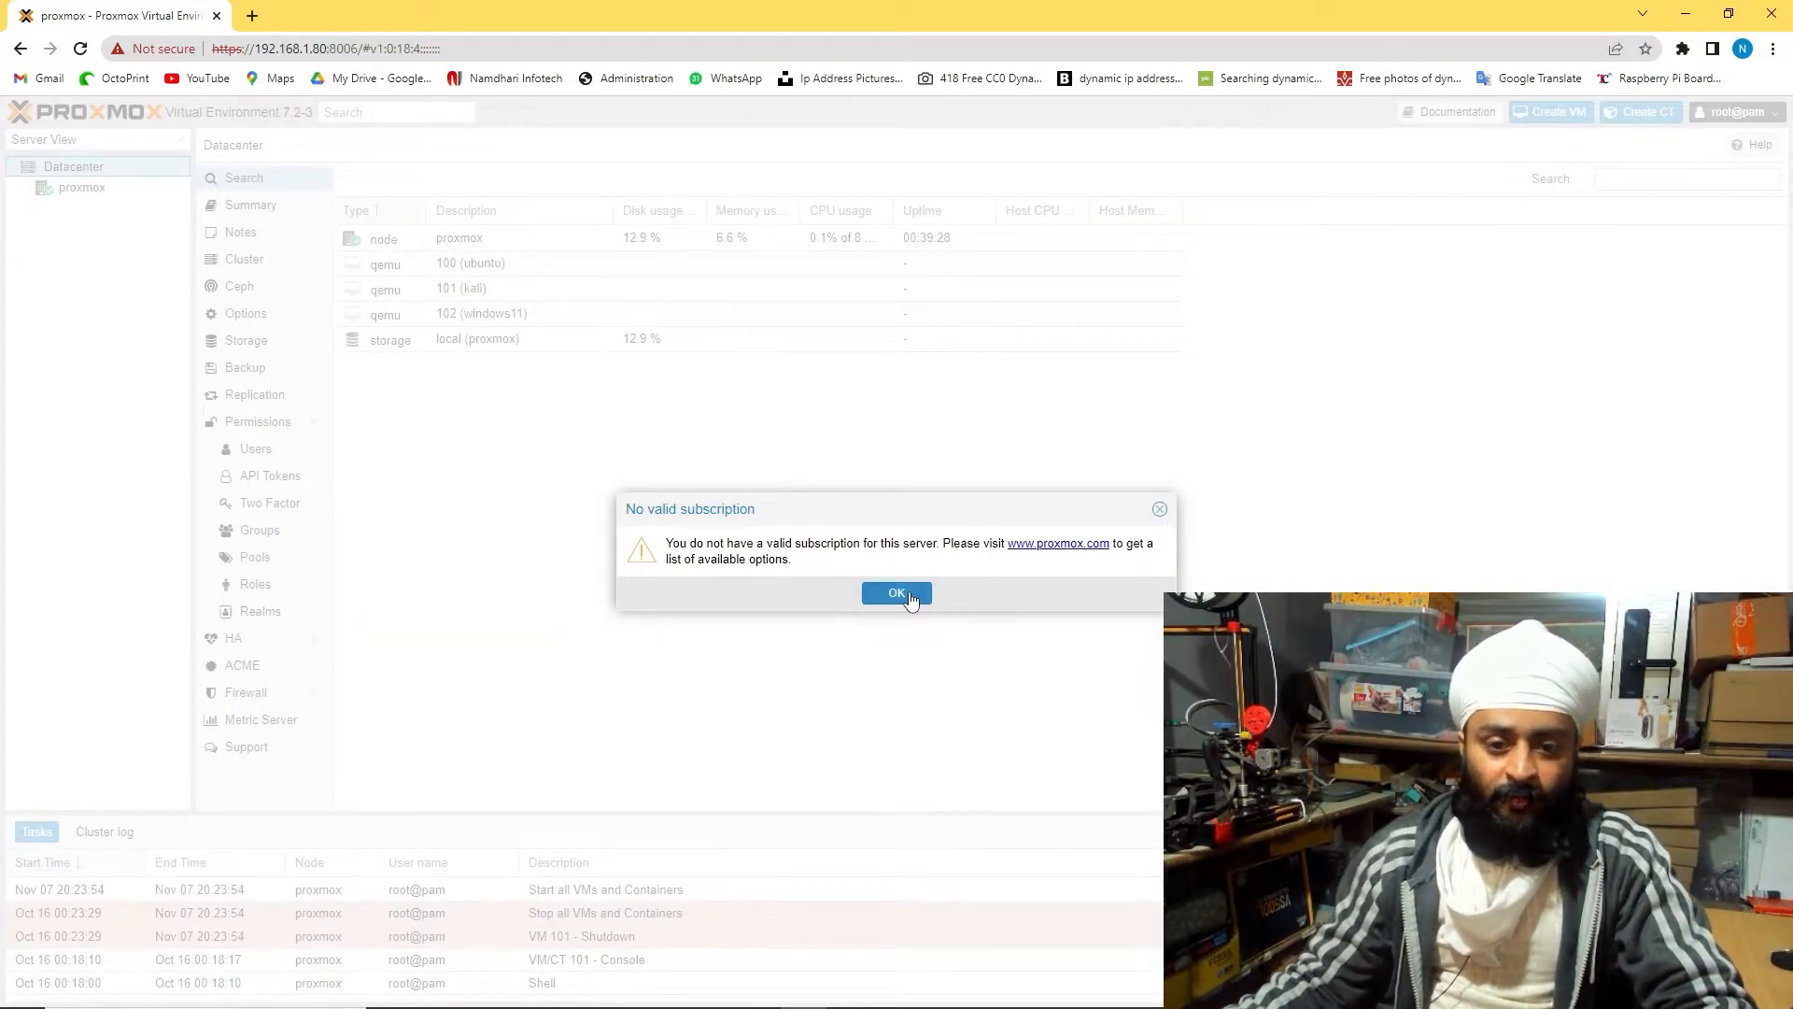
{"action": "left_click", "coordinate": [896, 594]}
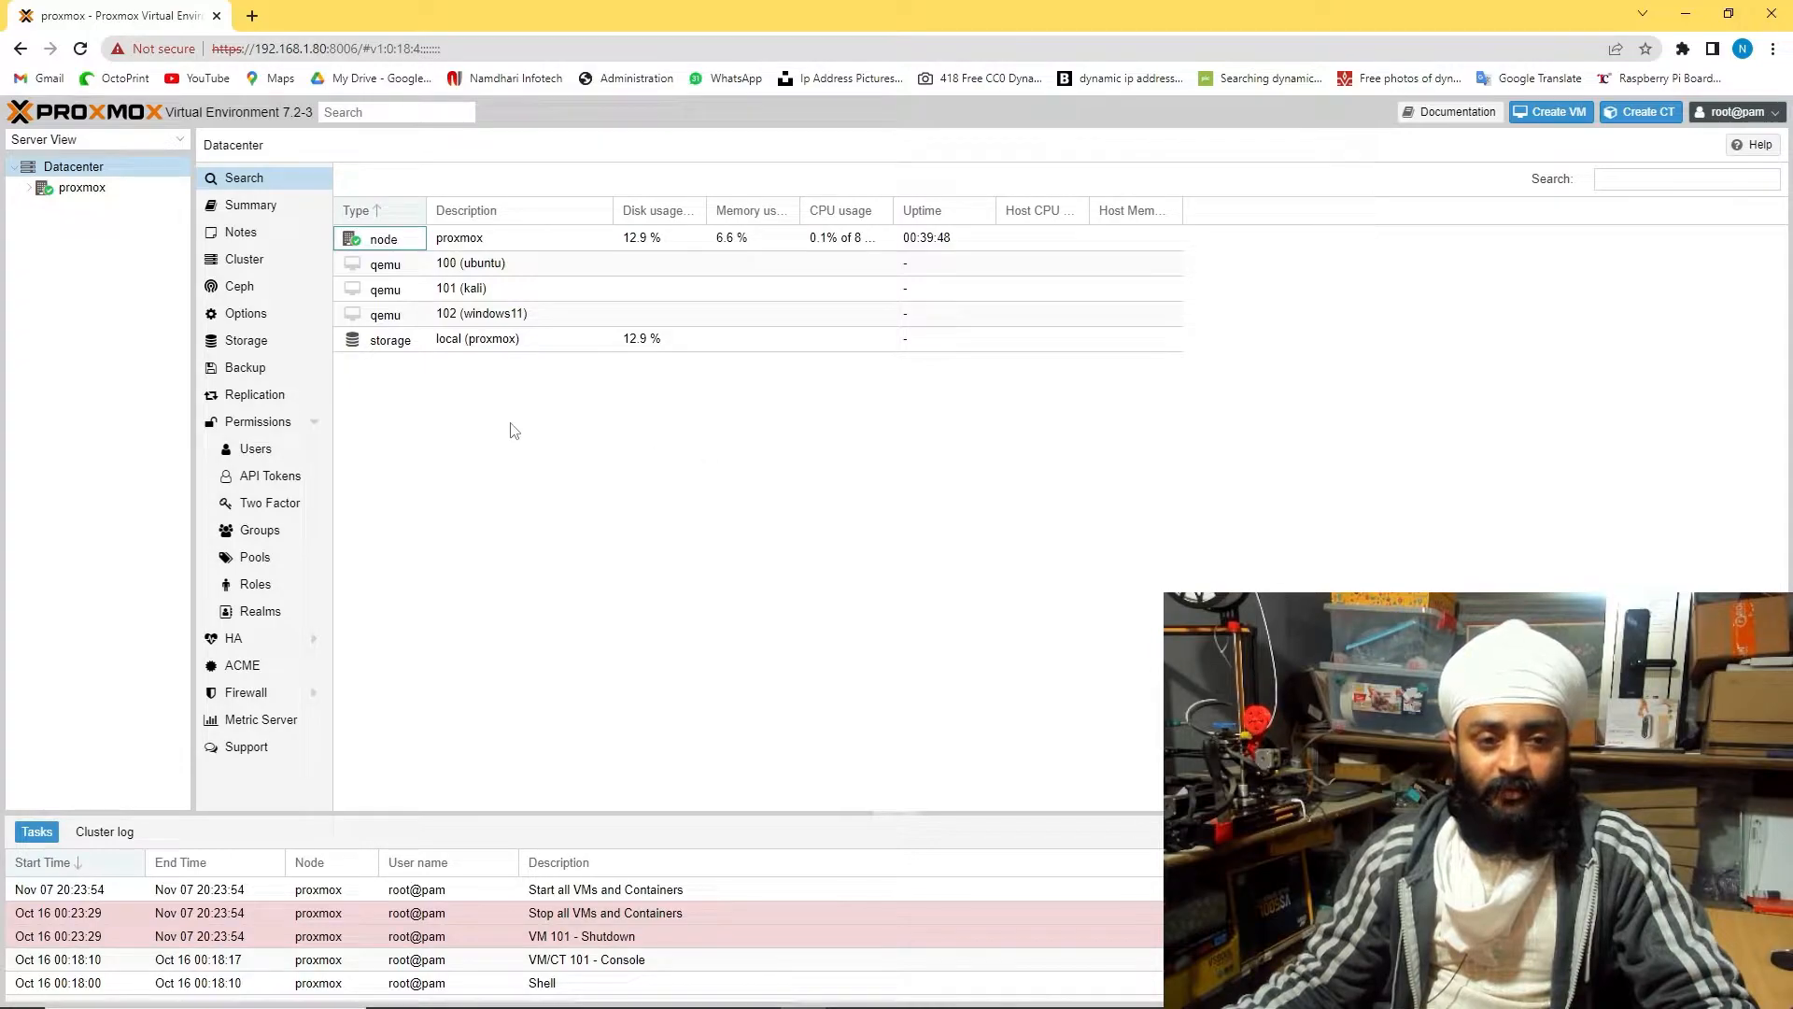
Review the proxmox node and local storage, then remove VM 102 windows11 via its context menu
{"action": "left_click", "coordinate": [396, 241]}
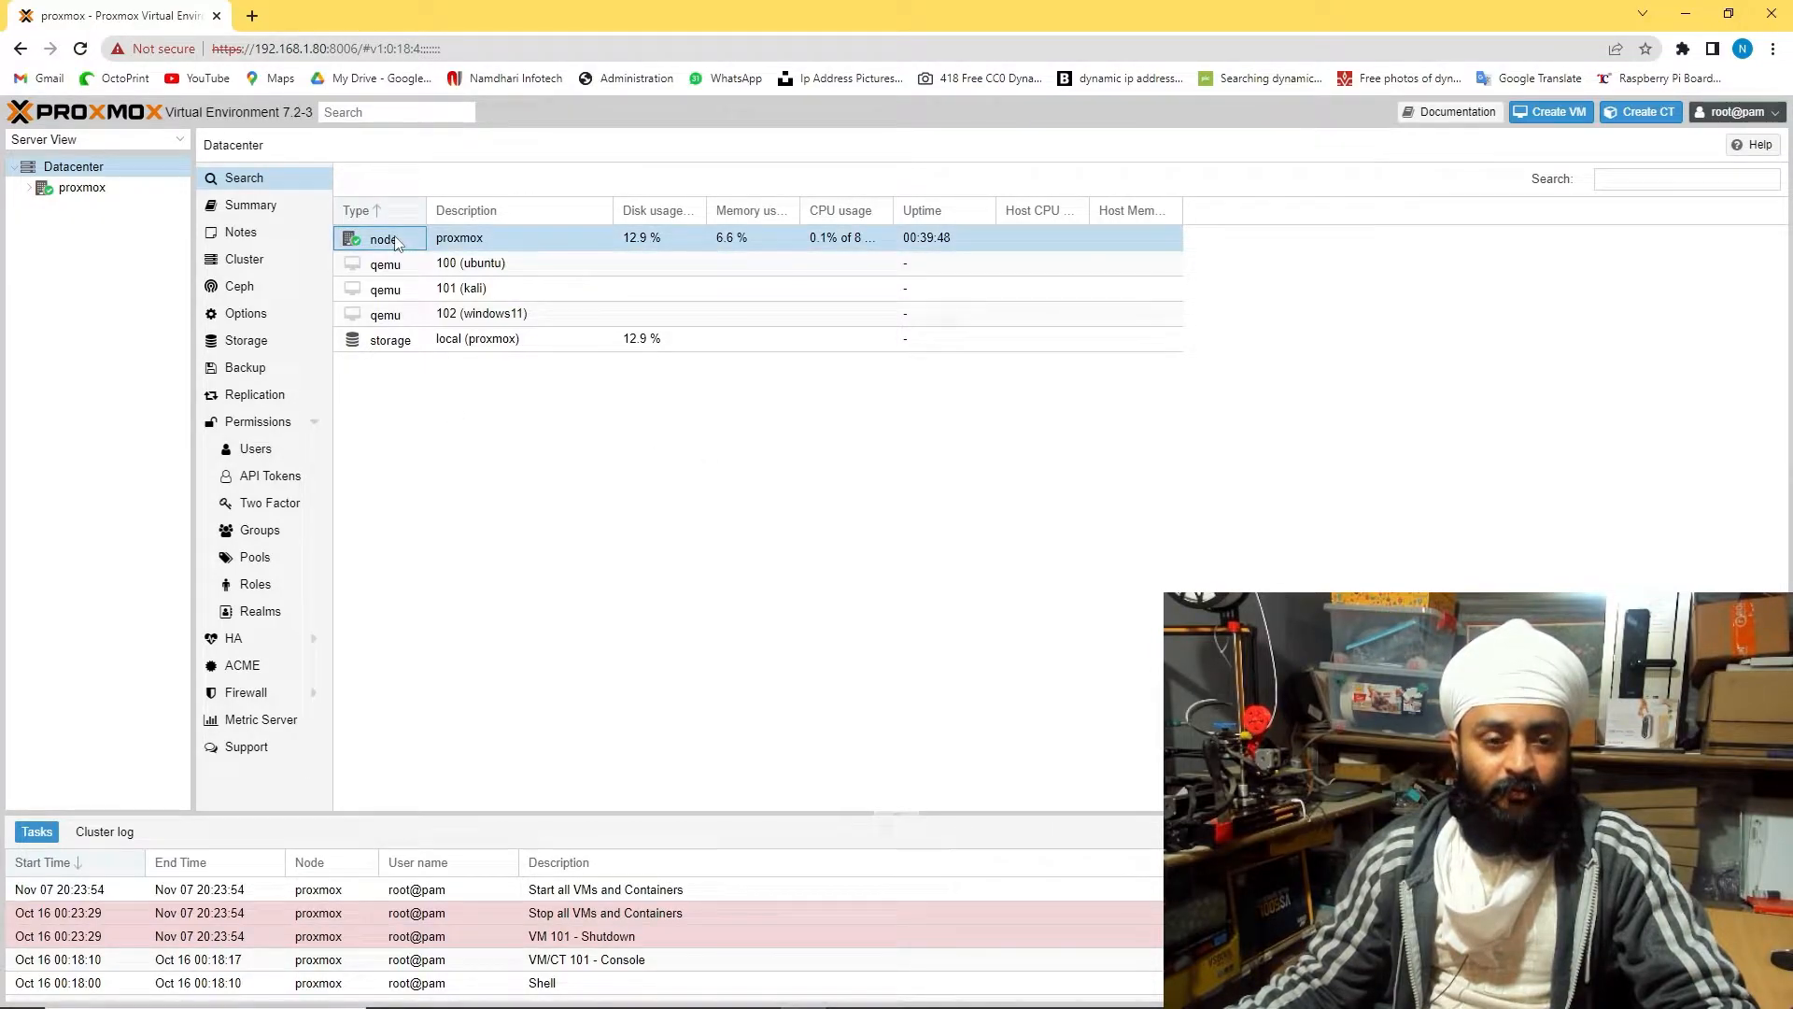
{"action": "left_click", "coordinate": [44, 190]}
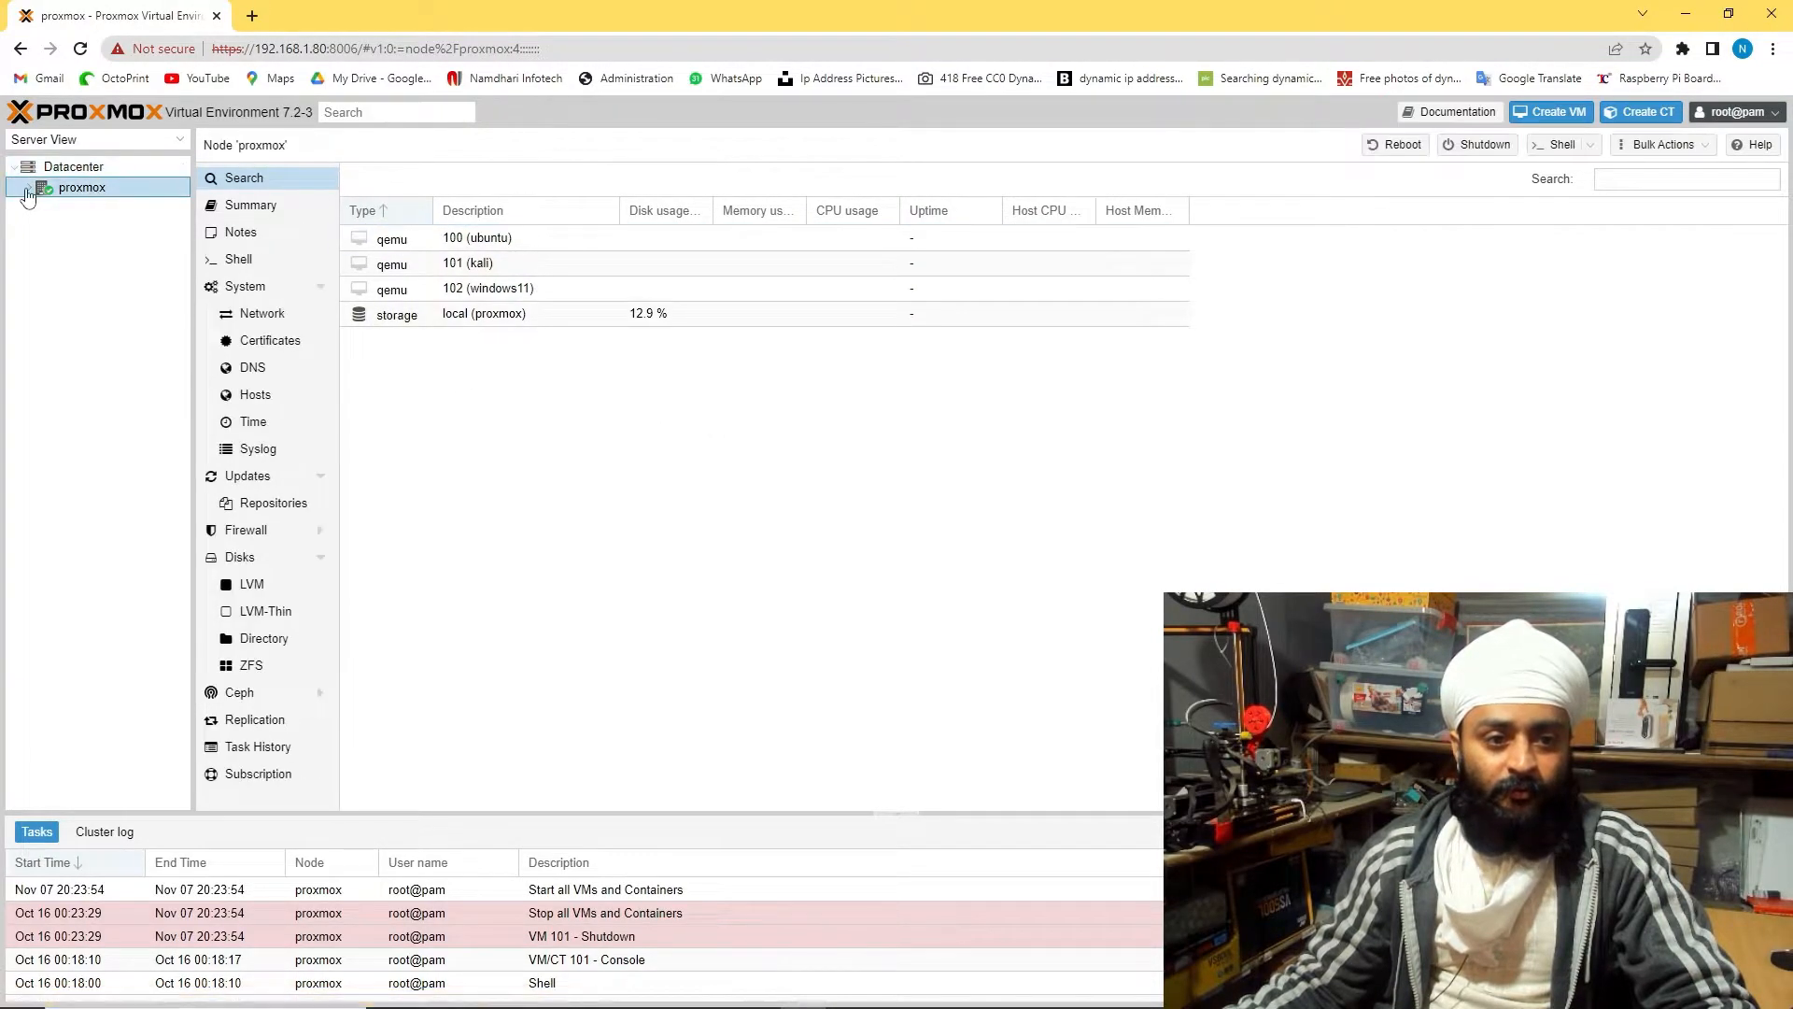
{"action": "double_click", "coordinate": [471, 316]}
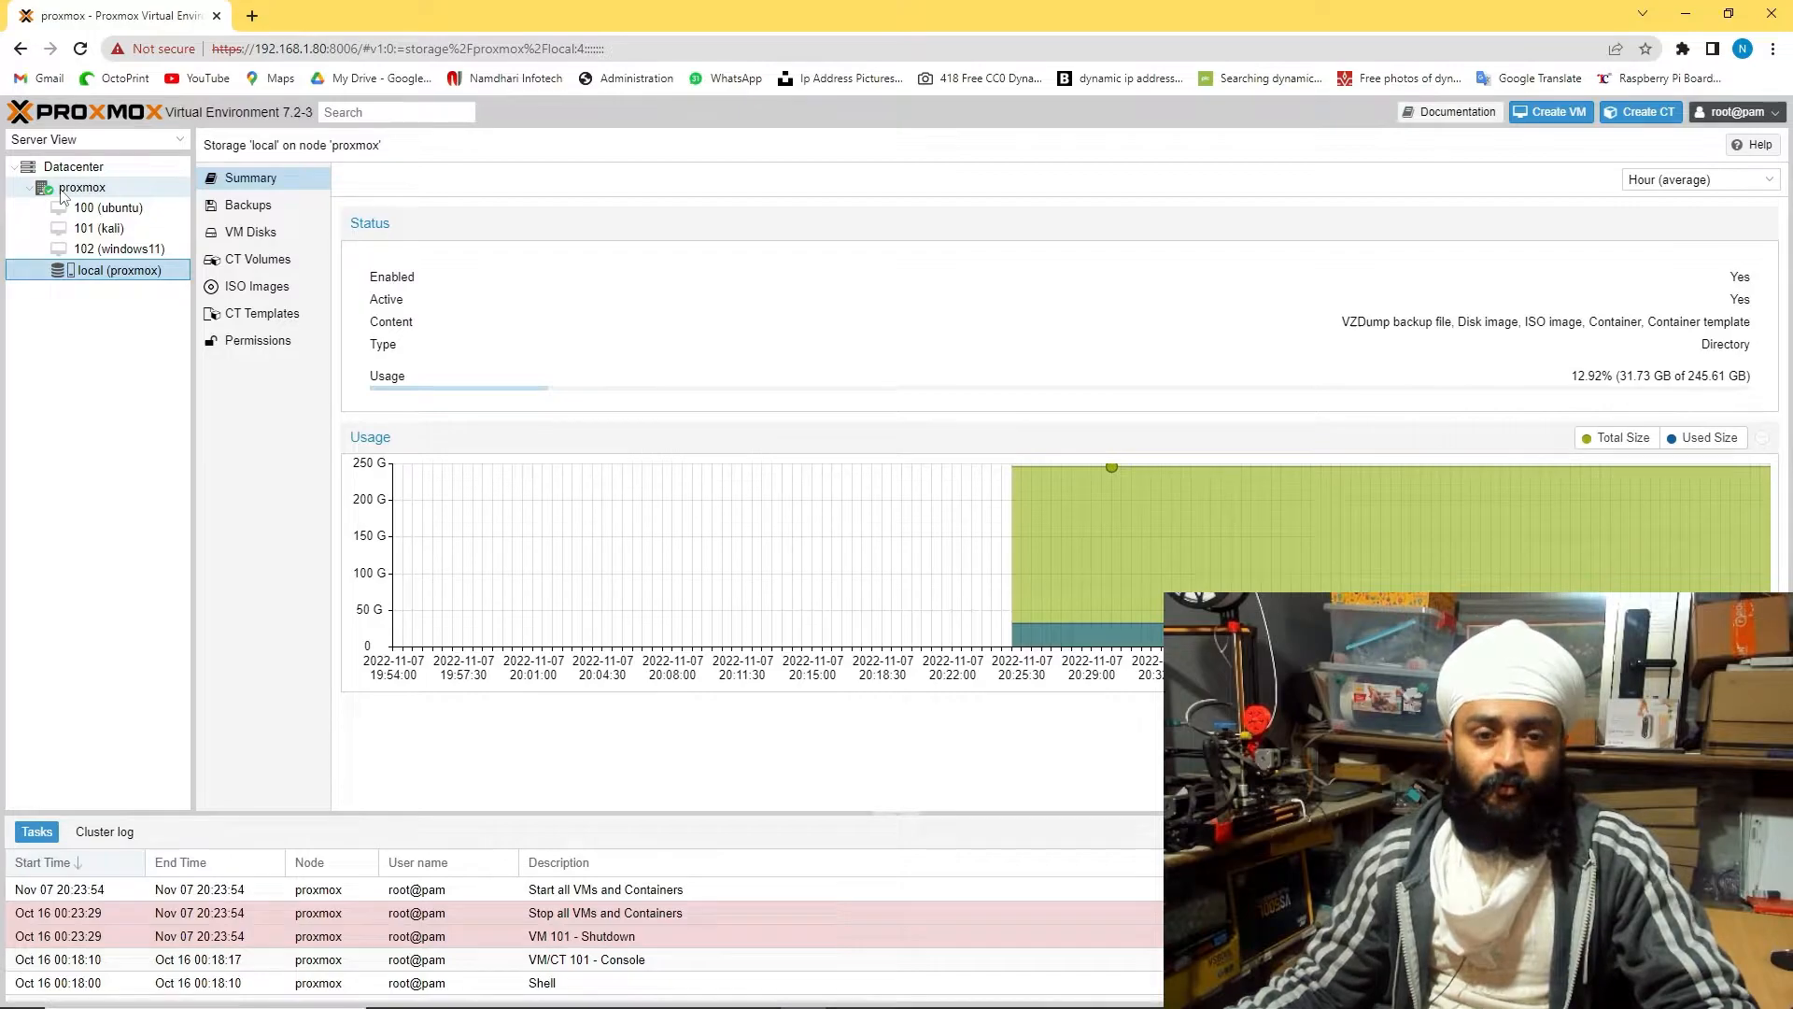
{"action": "left_click", "coordinate": [122, 249]}
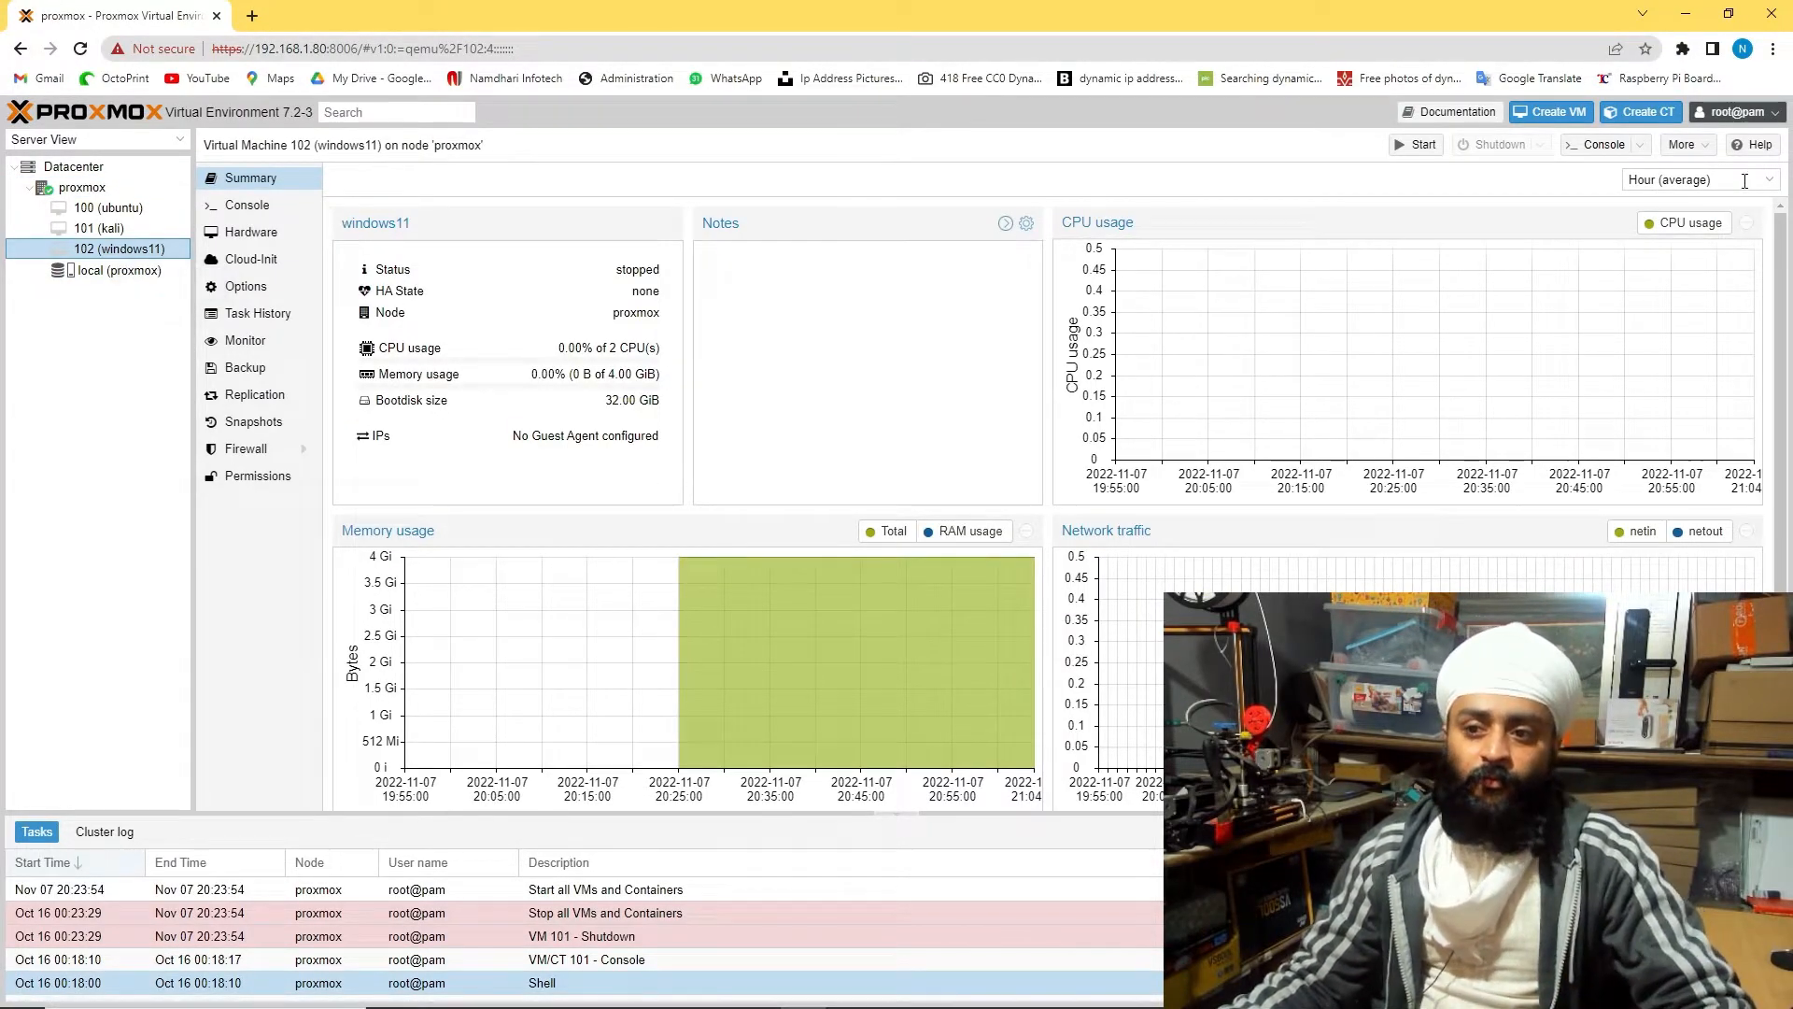
{"action": "right_click", "coordinate": [112, 248]}
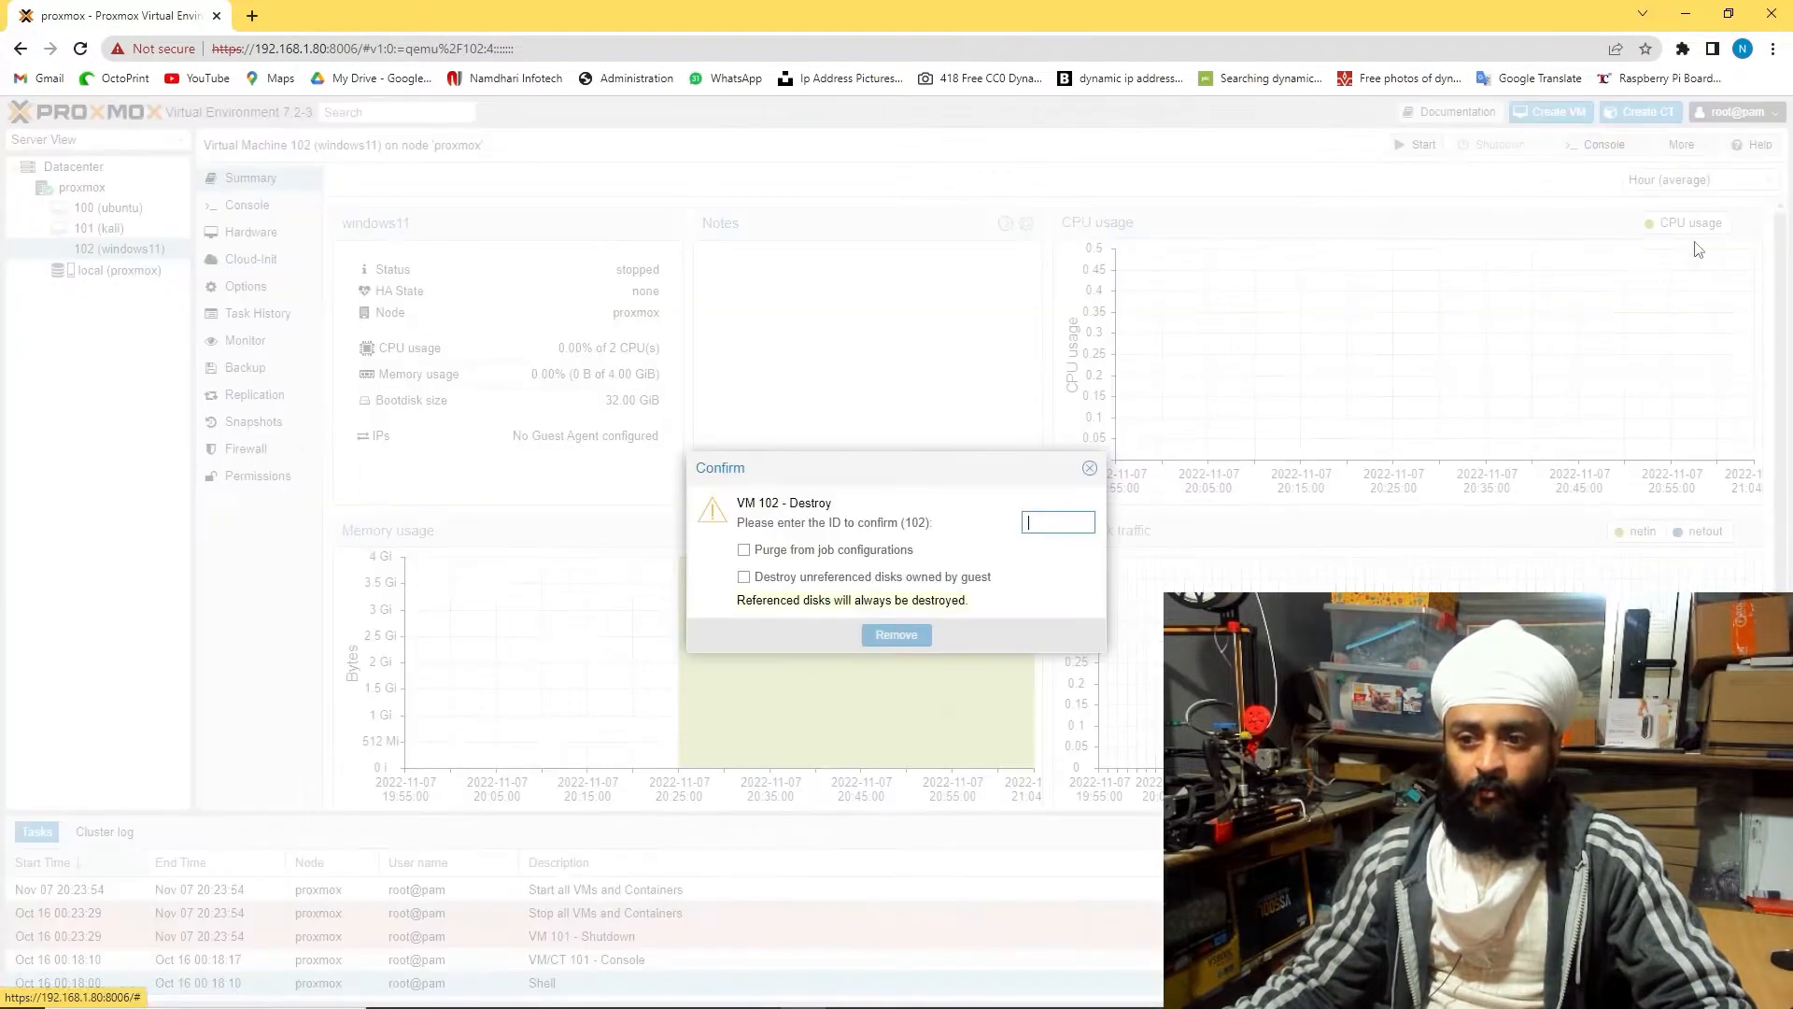
{"action": "type", "text": "1"}
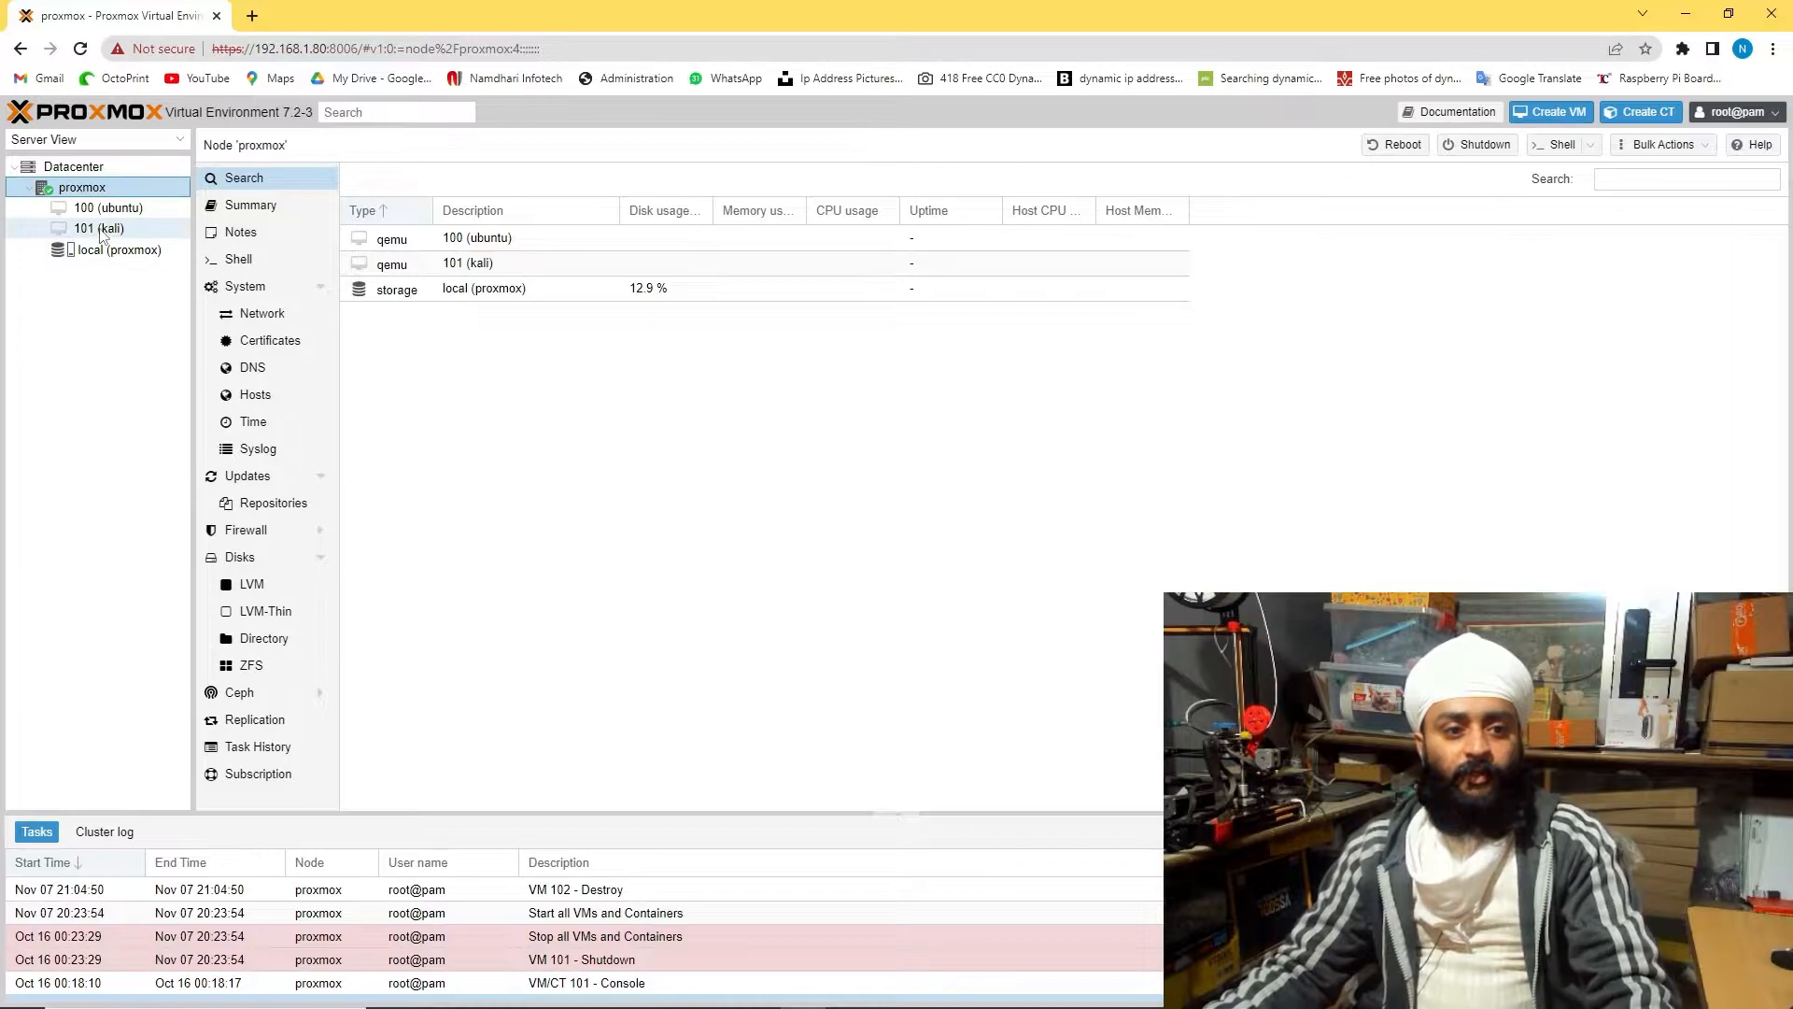
Destroy VM 101 kali, purging job configs and unreferenced disks
{"action": "left_click", "coordinate": [98, 231]}
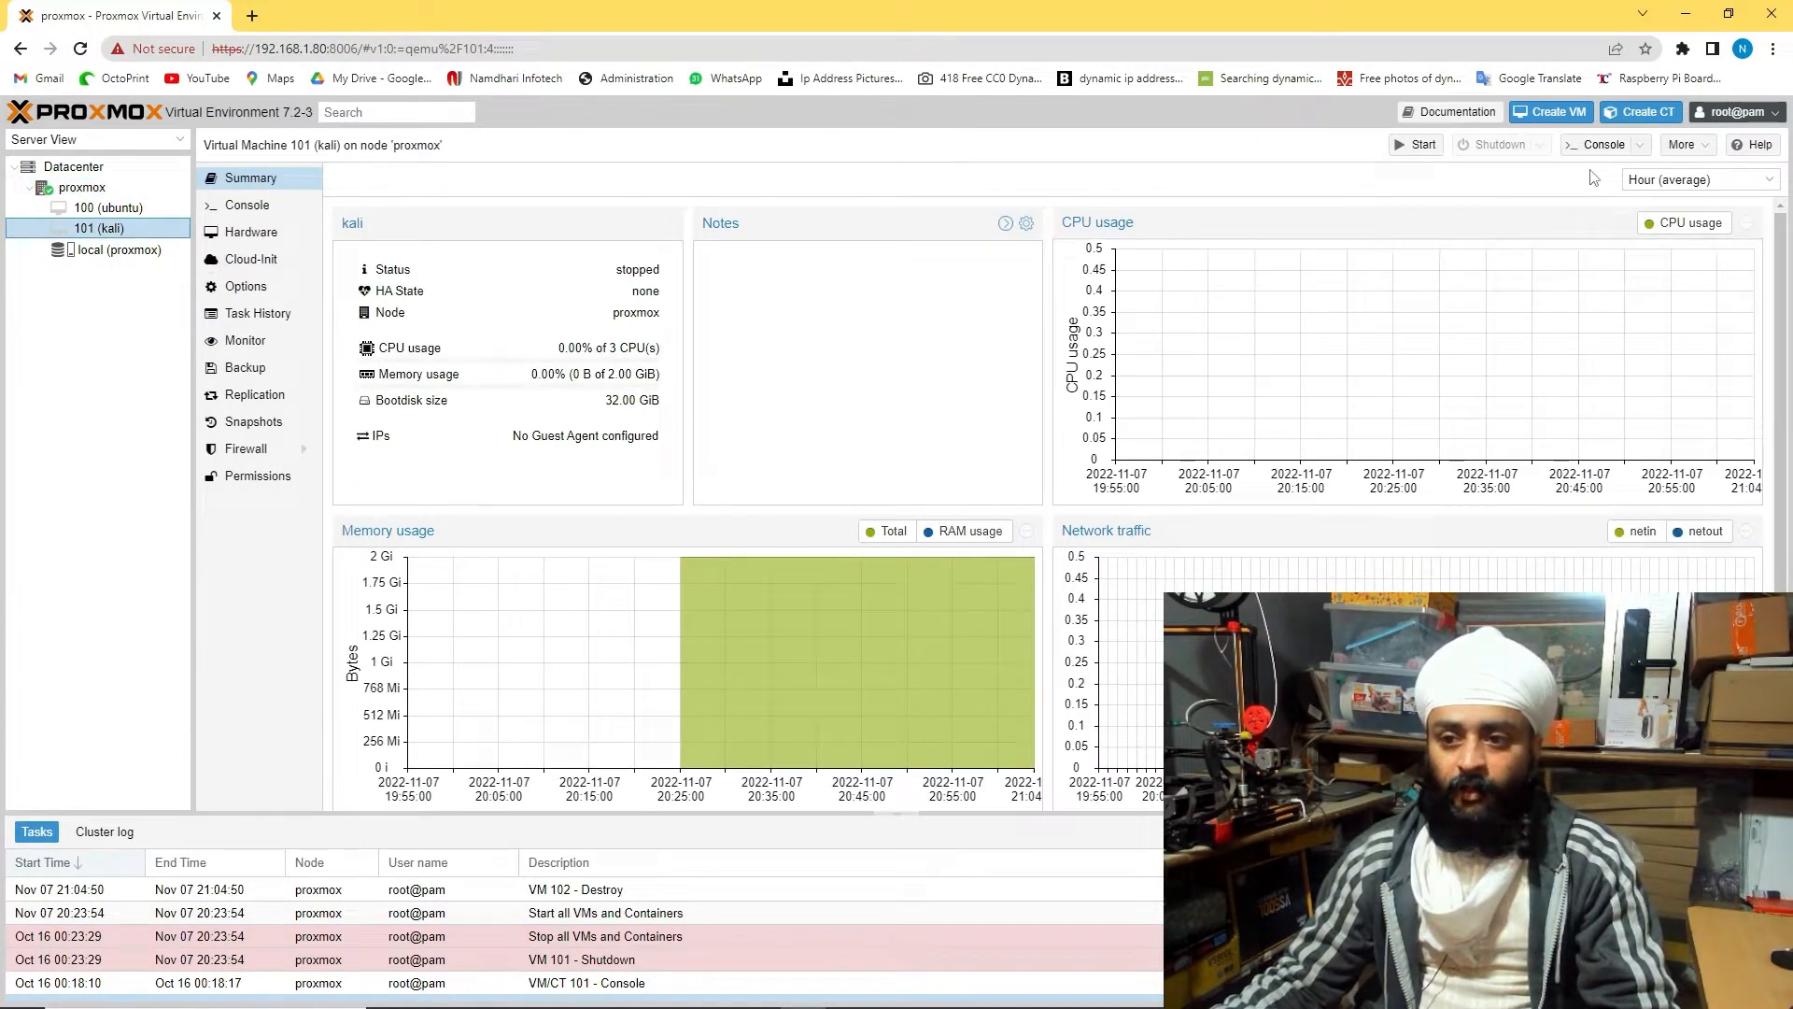
{"action": "left_click", "coordinate": [1695, 147]}
{"action": "left_click", "coordinate": [1703, 235]}
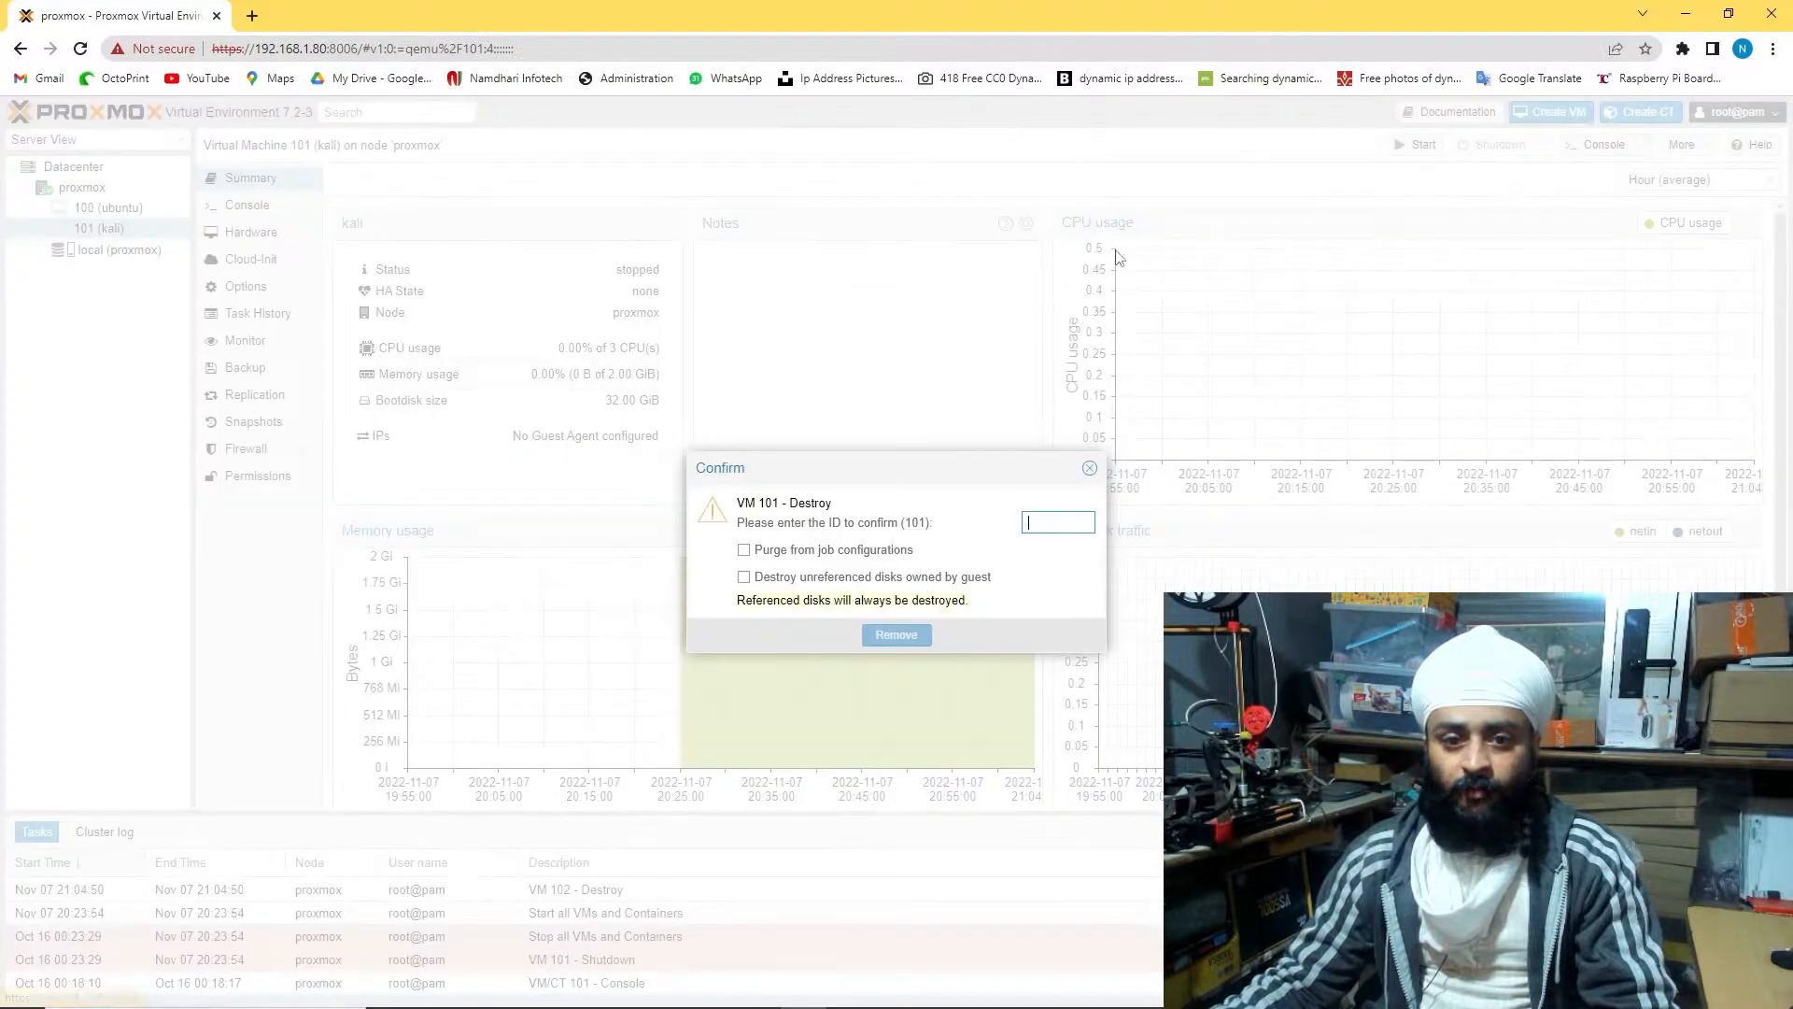
{"action": "left_click", "coordinate": [746, 578]}
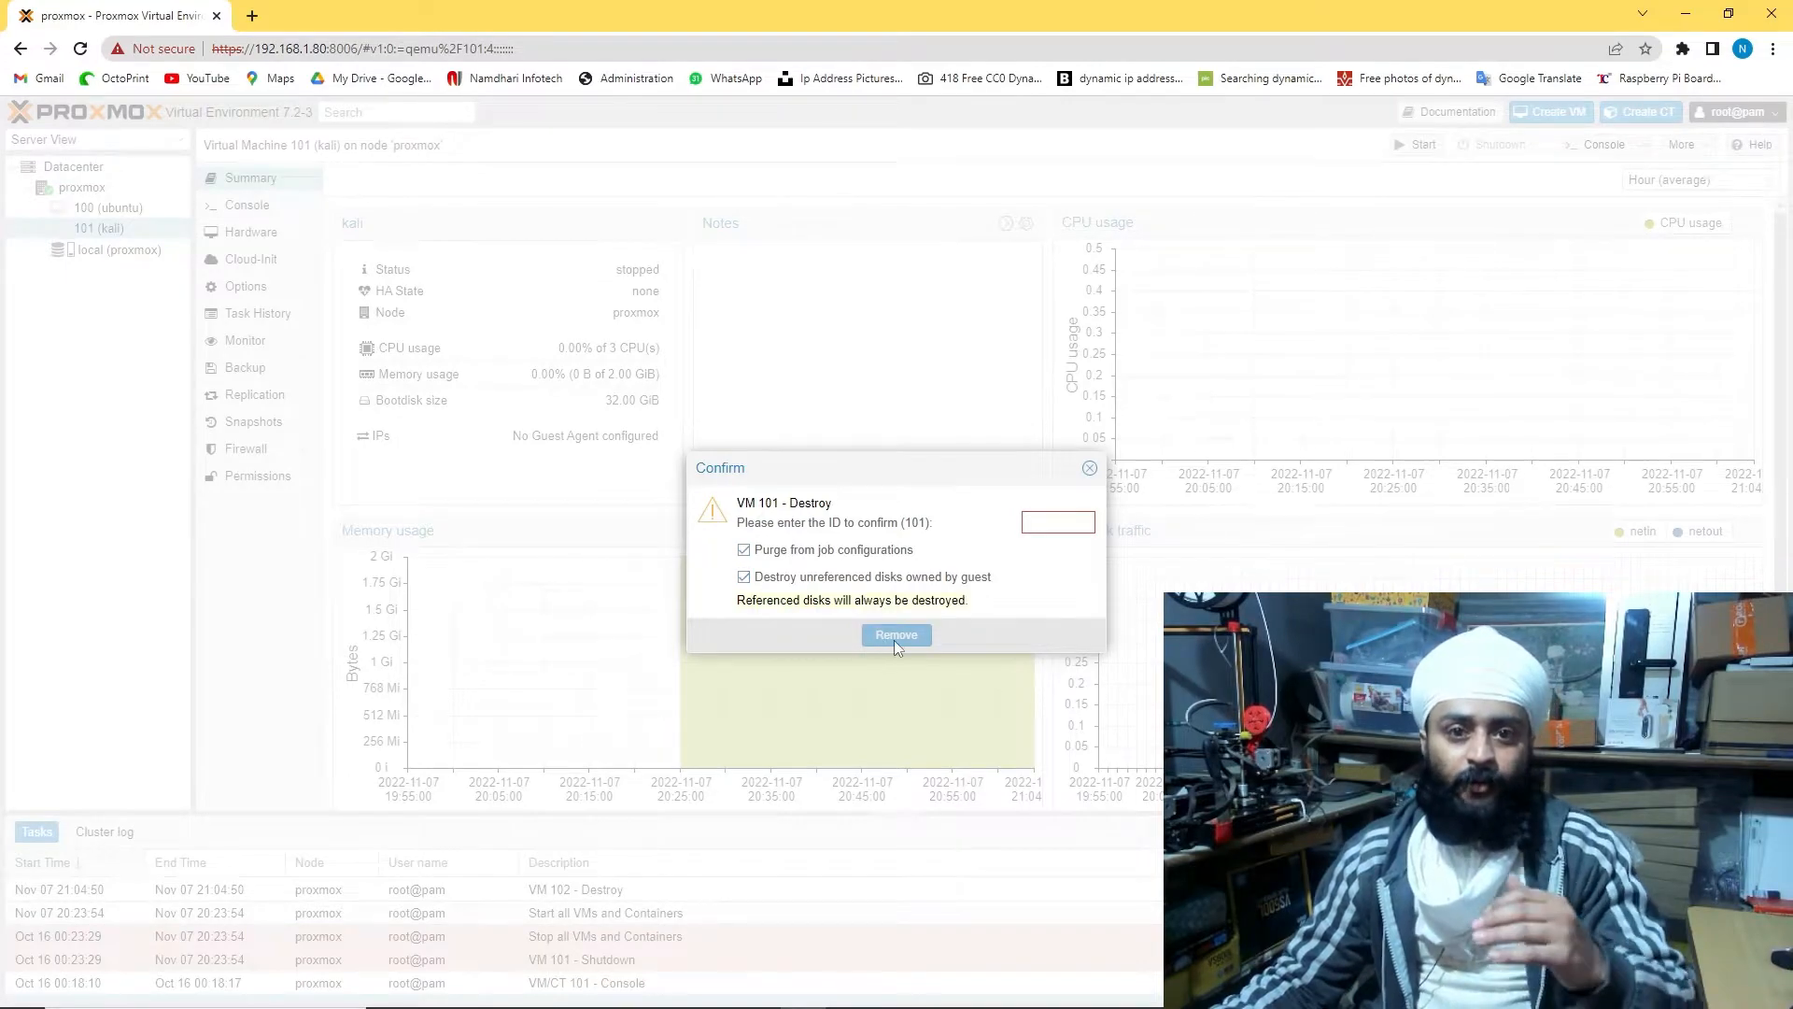
{"action": "left_click", "coordinate": [1049, 524]}
{"action": "type", "text": "101"}
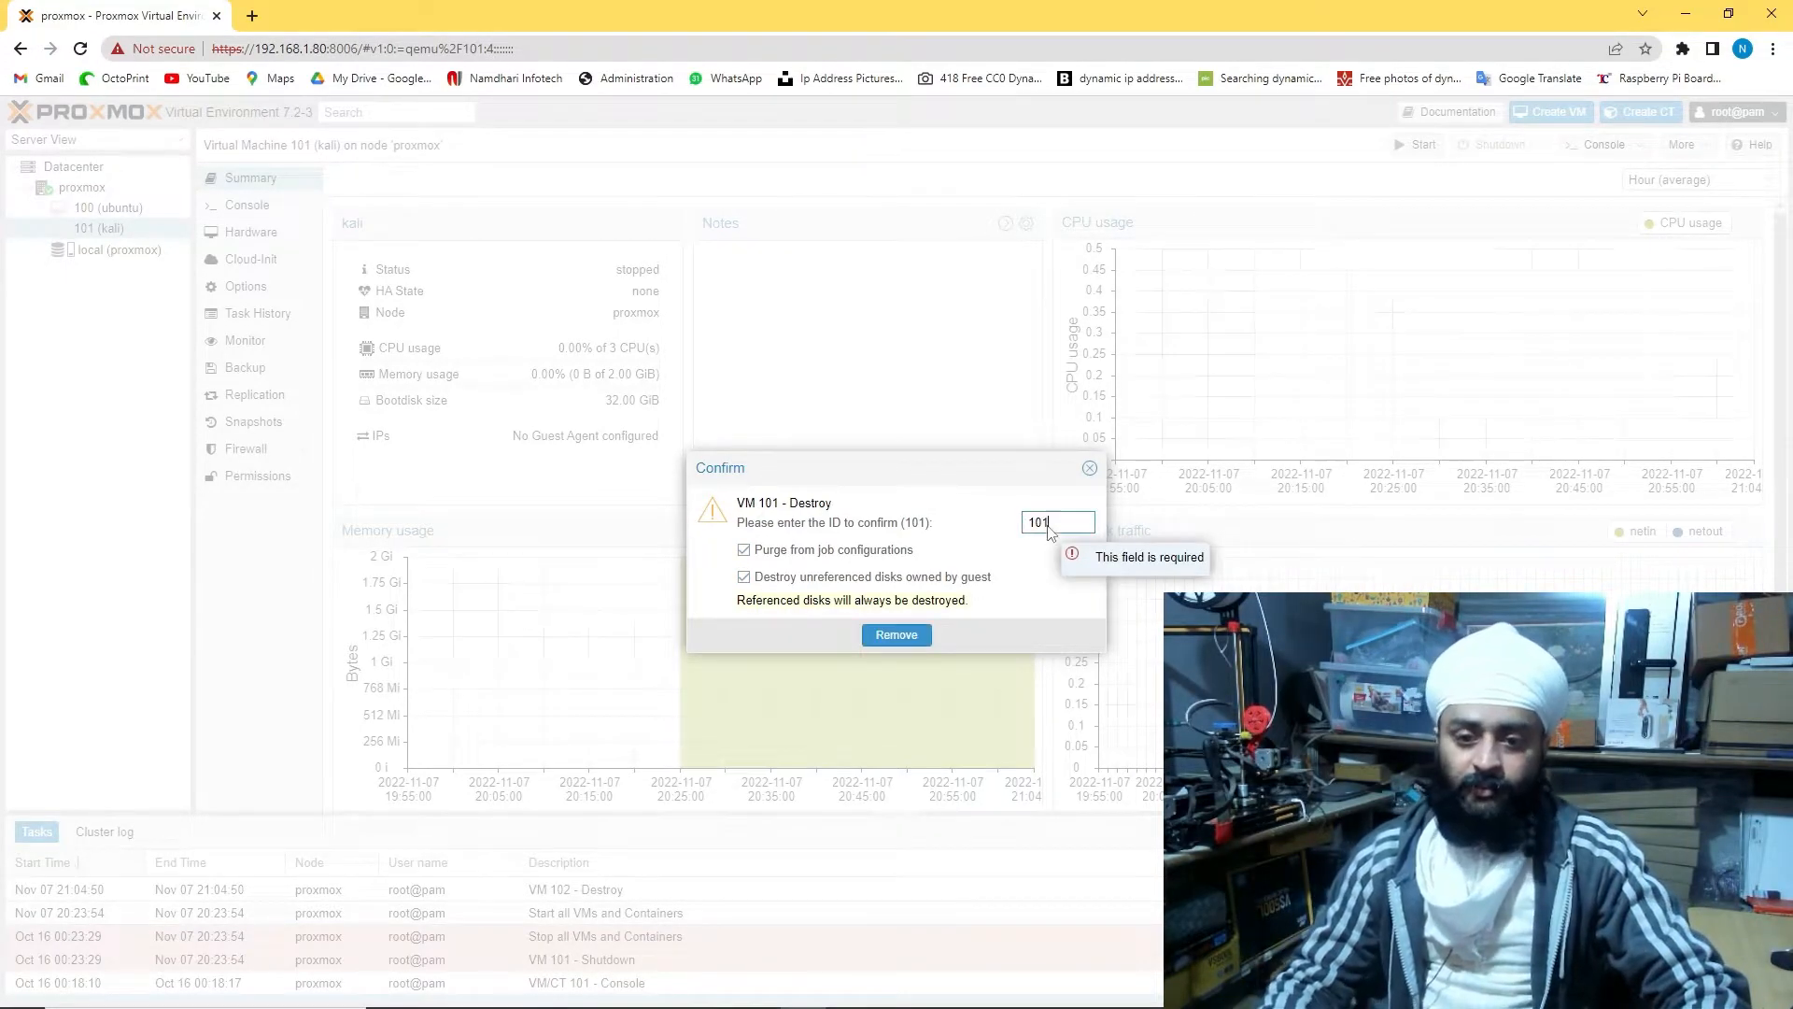
{"action": "left_click", "coordinate": [910, 634]}
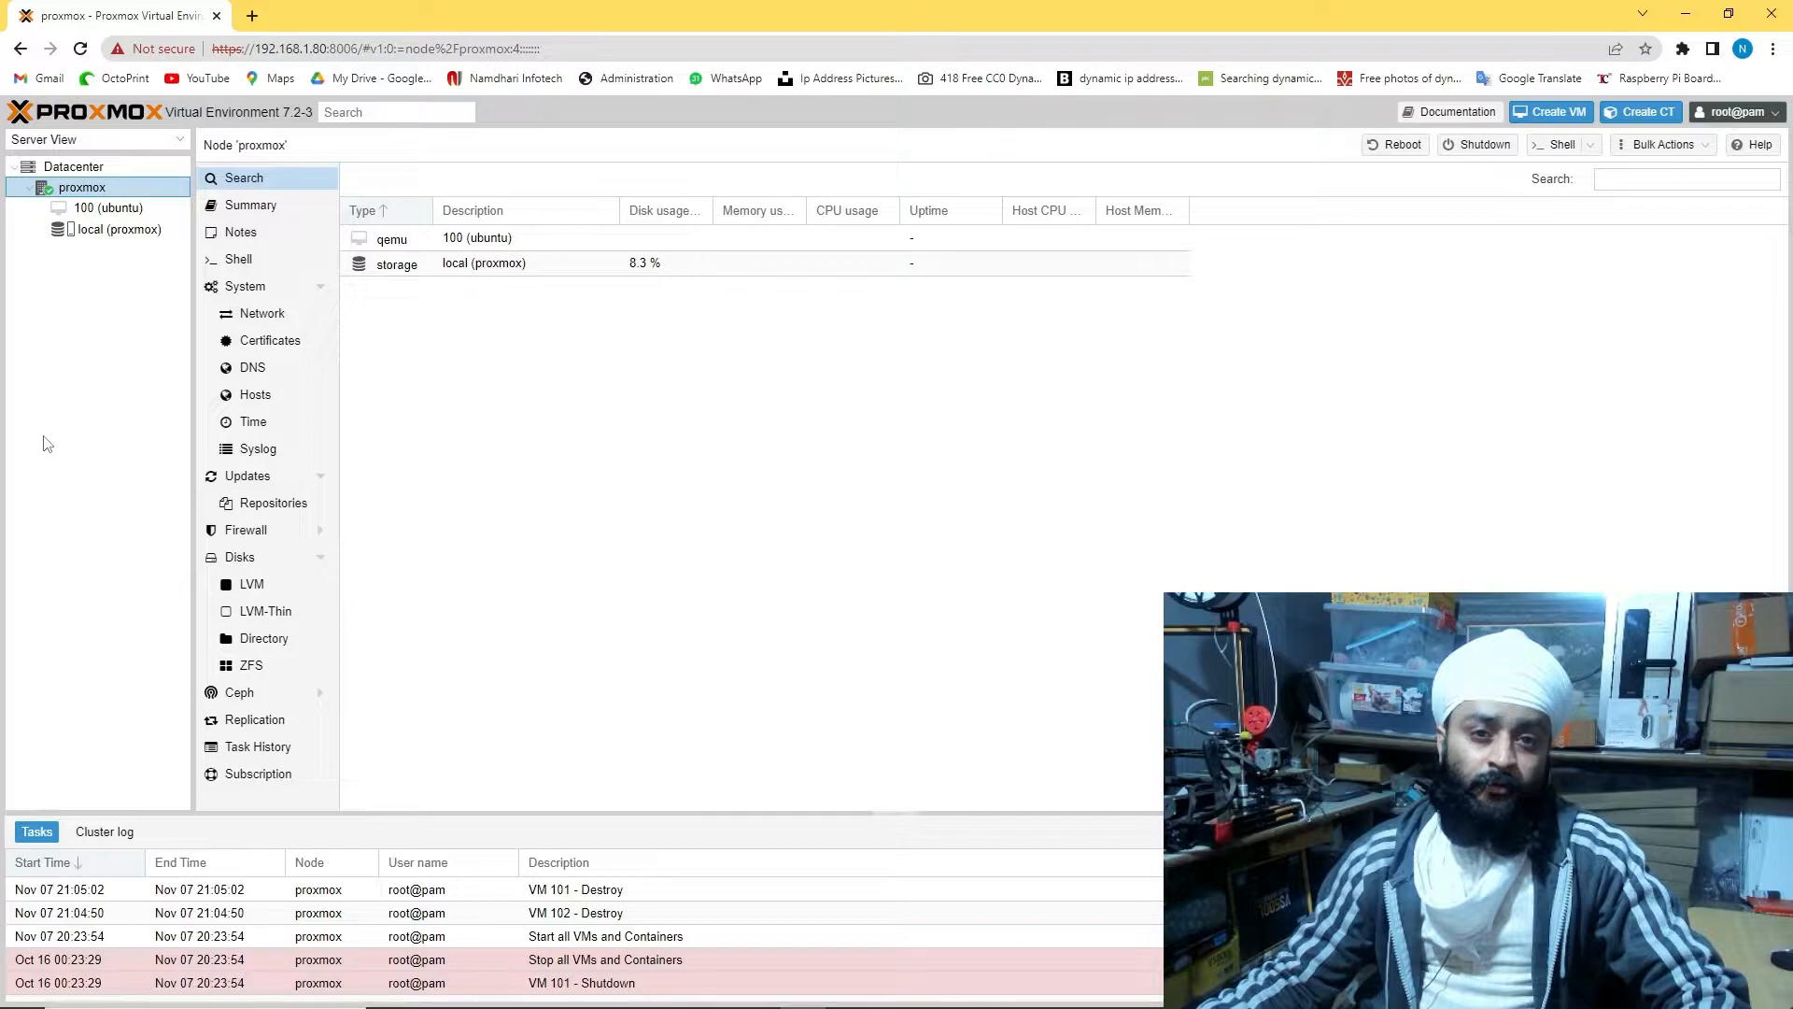
Destroy VM 100 ubuntu, then view the local storage summary
{"action": "left_click", "coordinate": [104, 207]}
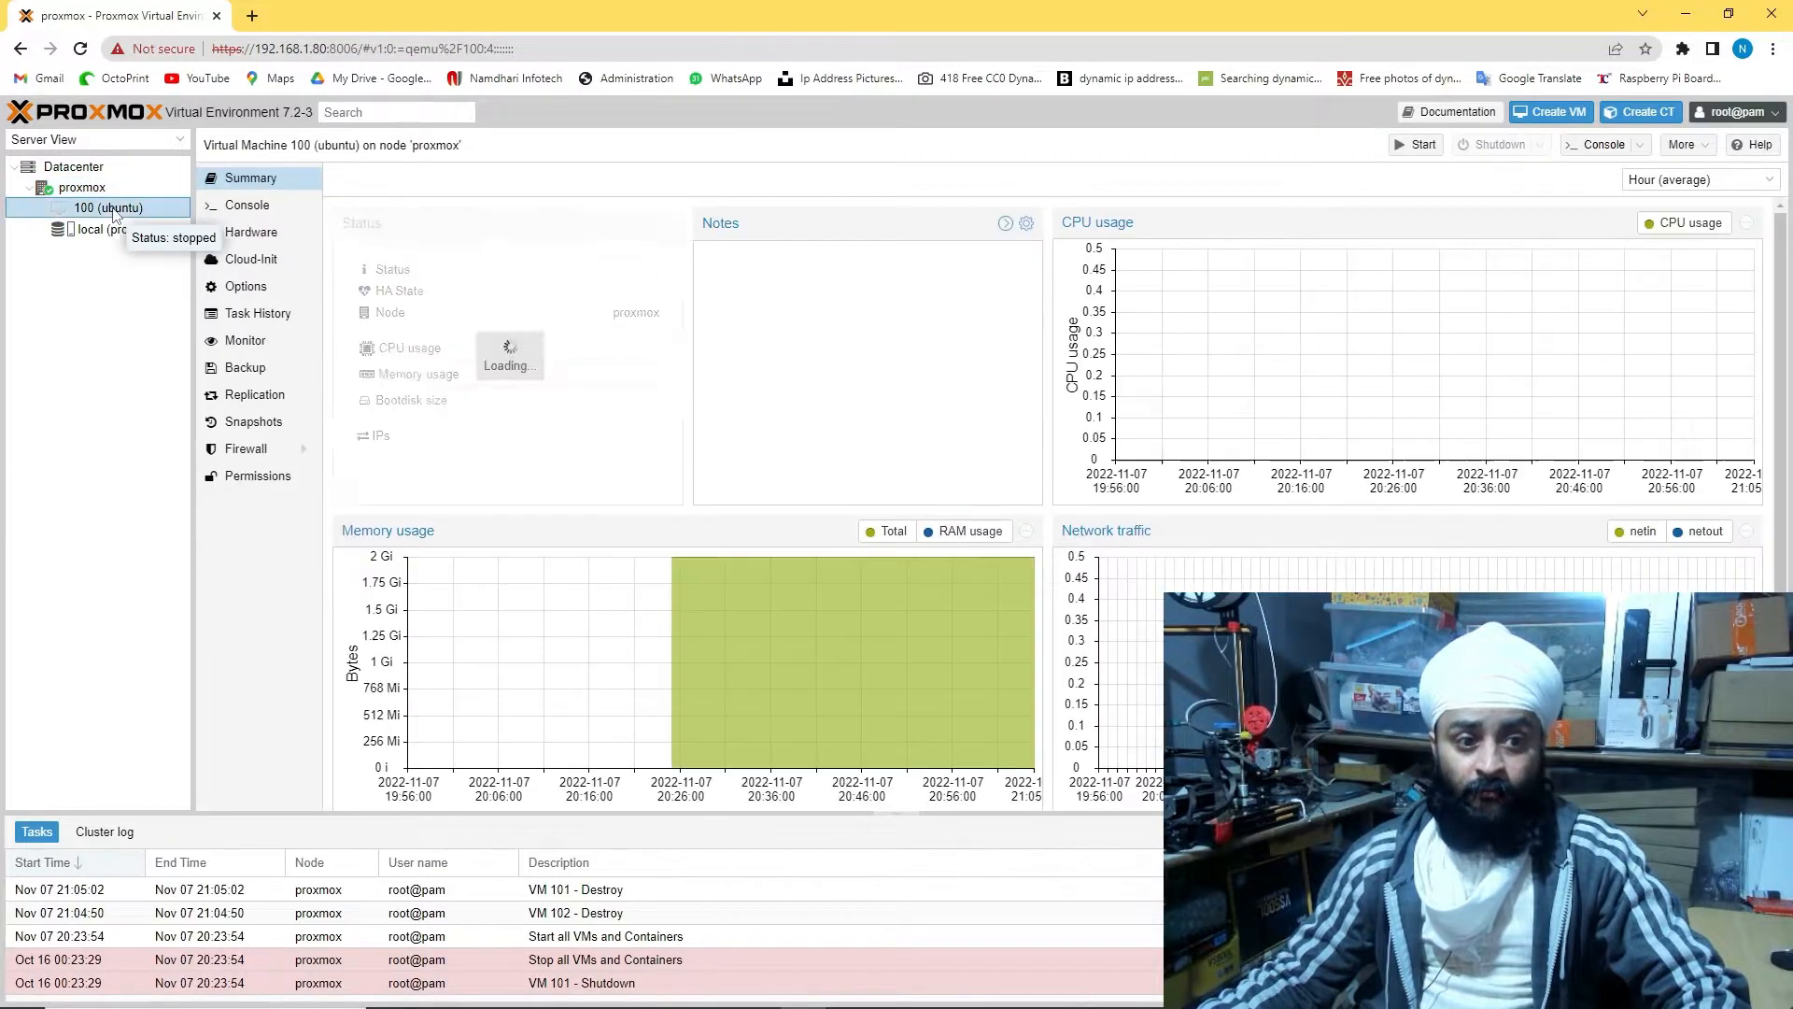
{"action": "left_click", "coordinate": [1681, 146]}
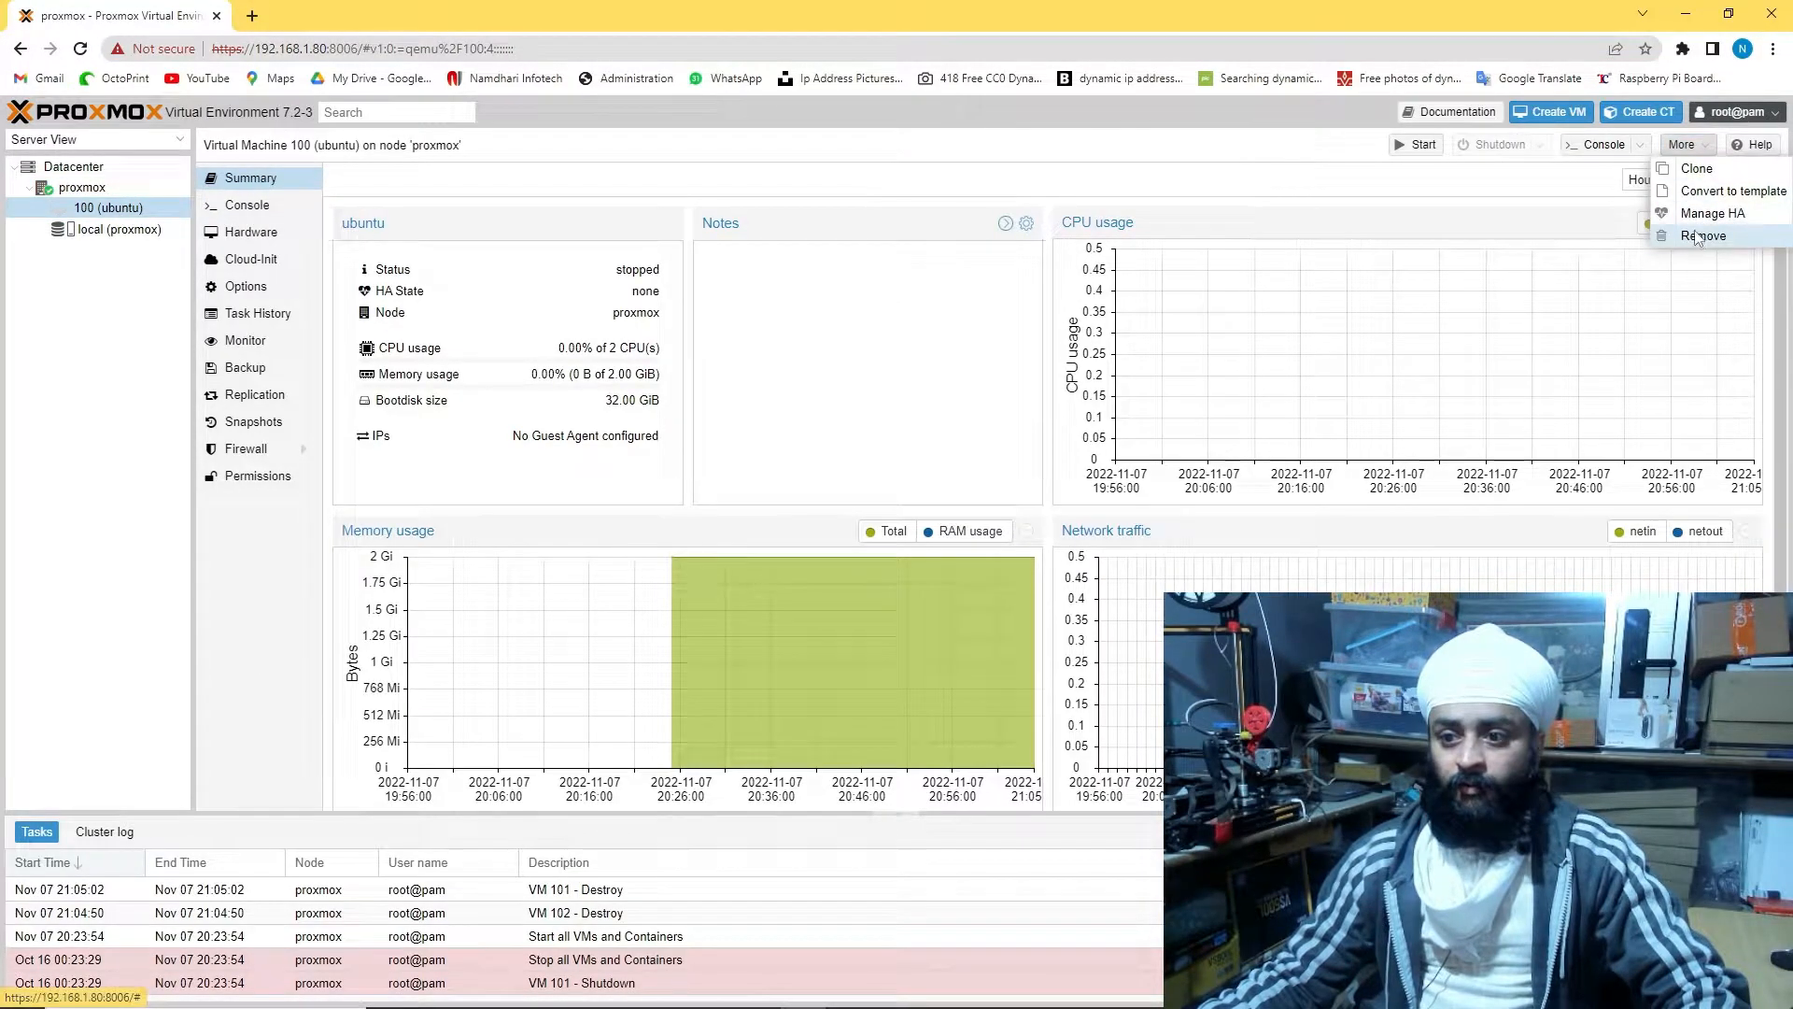
{"action": "left_click", "coordinate": [1695, 237]}
{"action": "type", "text": "100"}
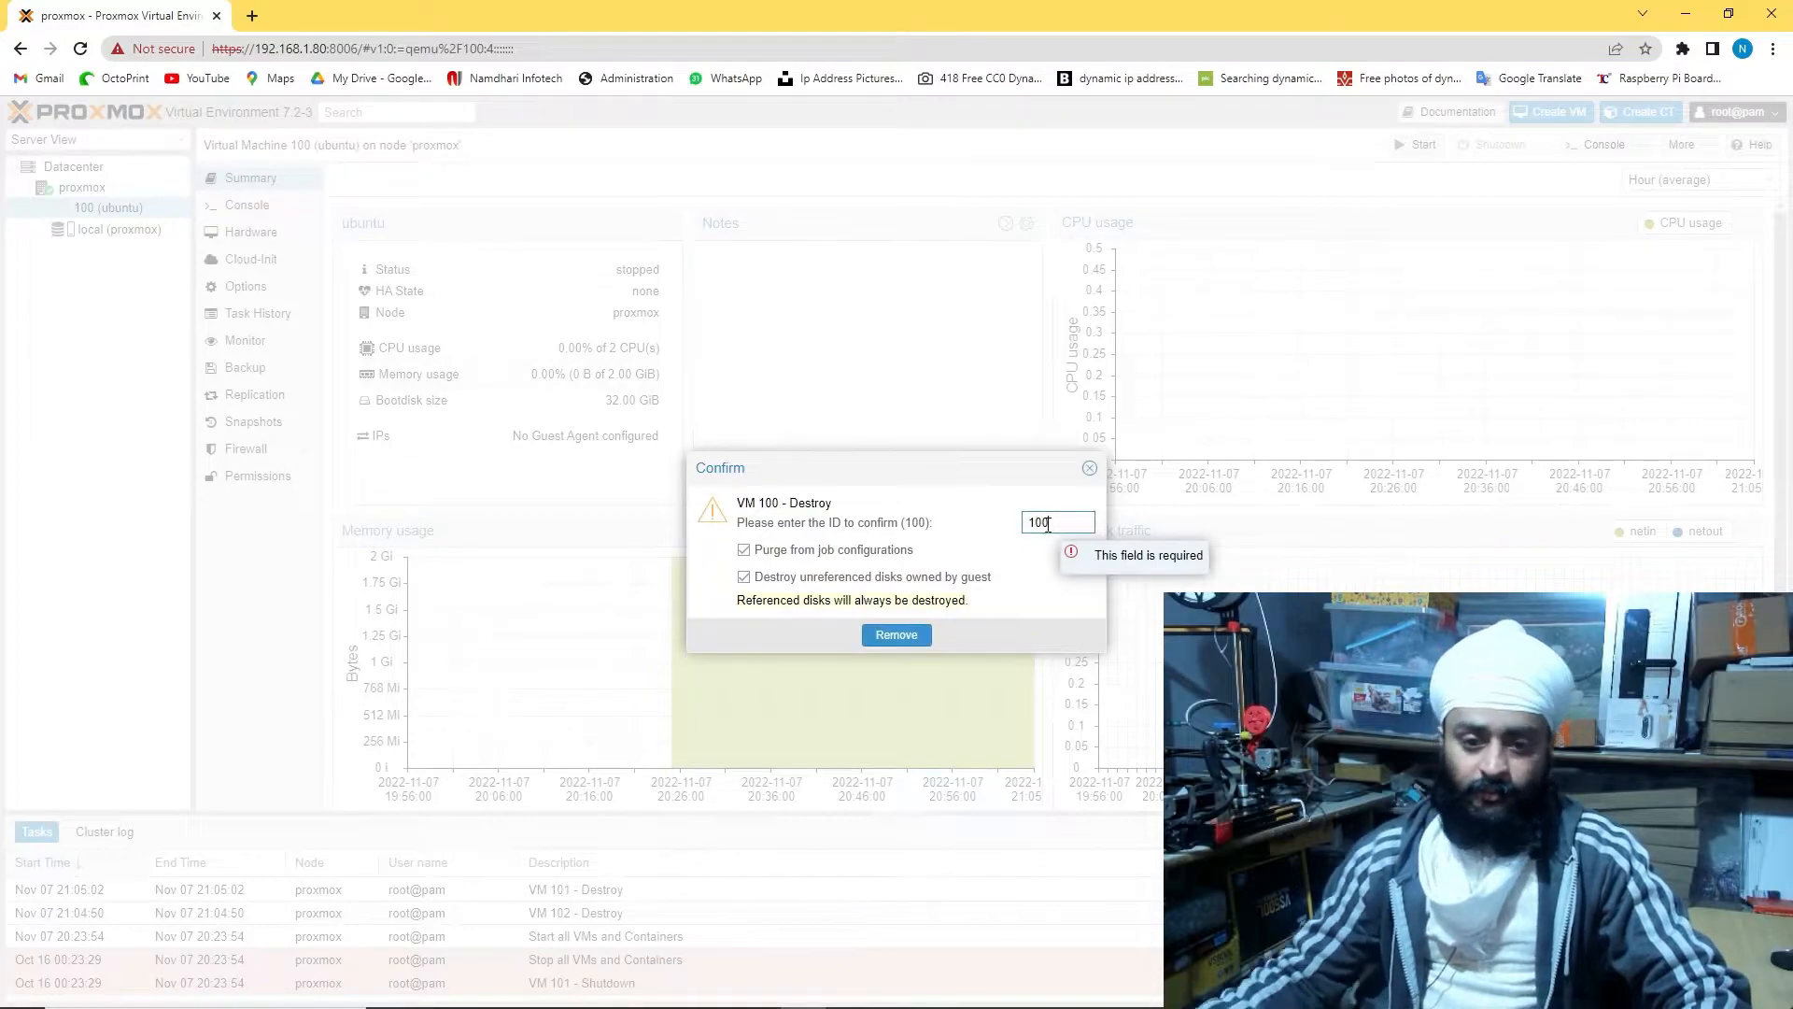
{"action": "left_click", "coordinate": [896, 635]}
{"action": "left_click", "coordinate": [114, 222]}
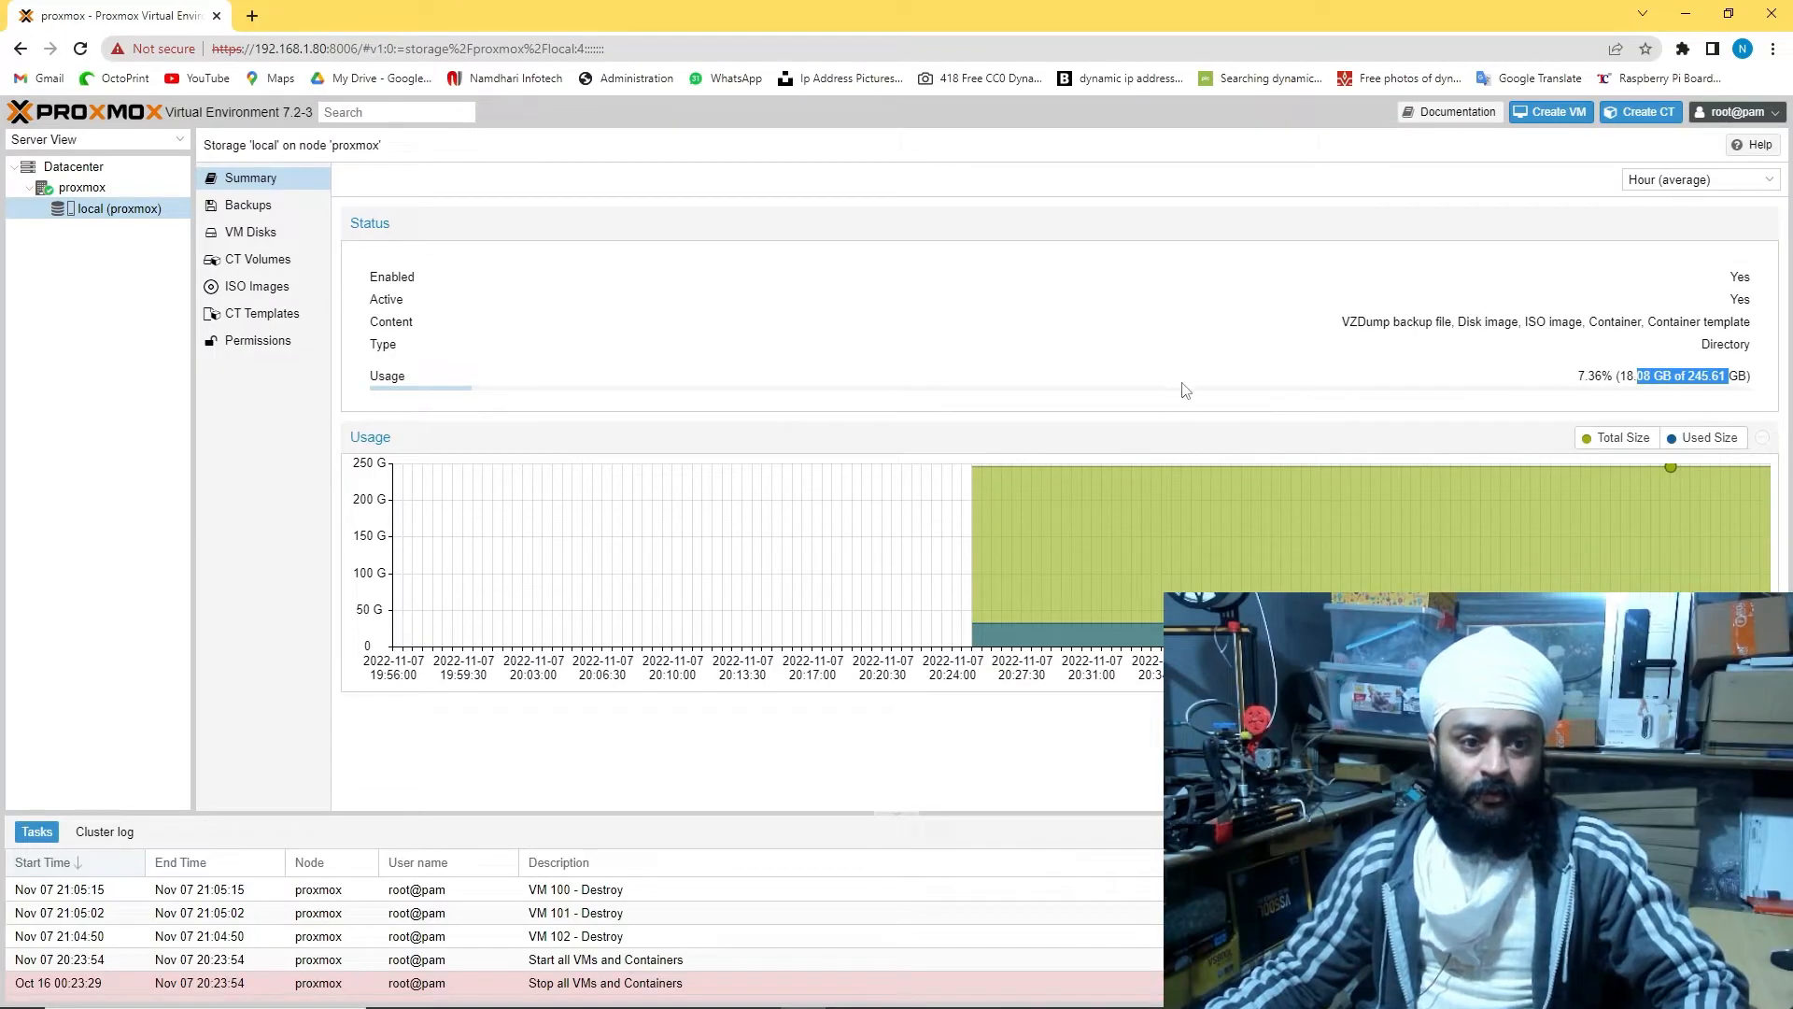
Go to local storage's ISO Images and start a new upload
{"action": "left_click", "coordinate": [80, 188]}
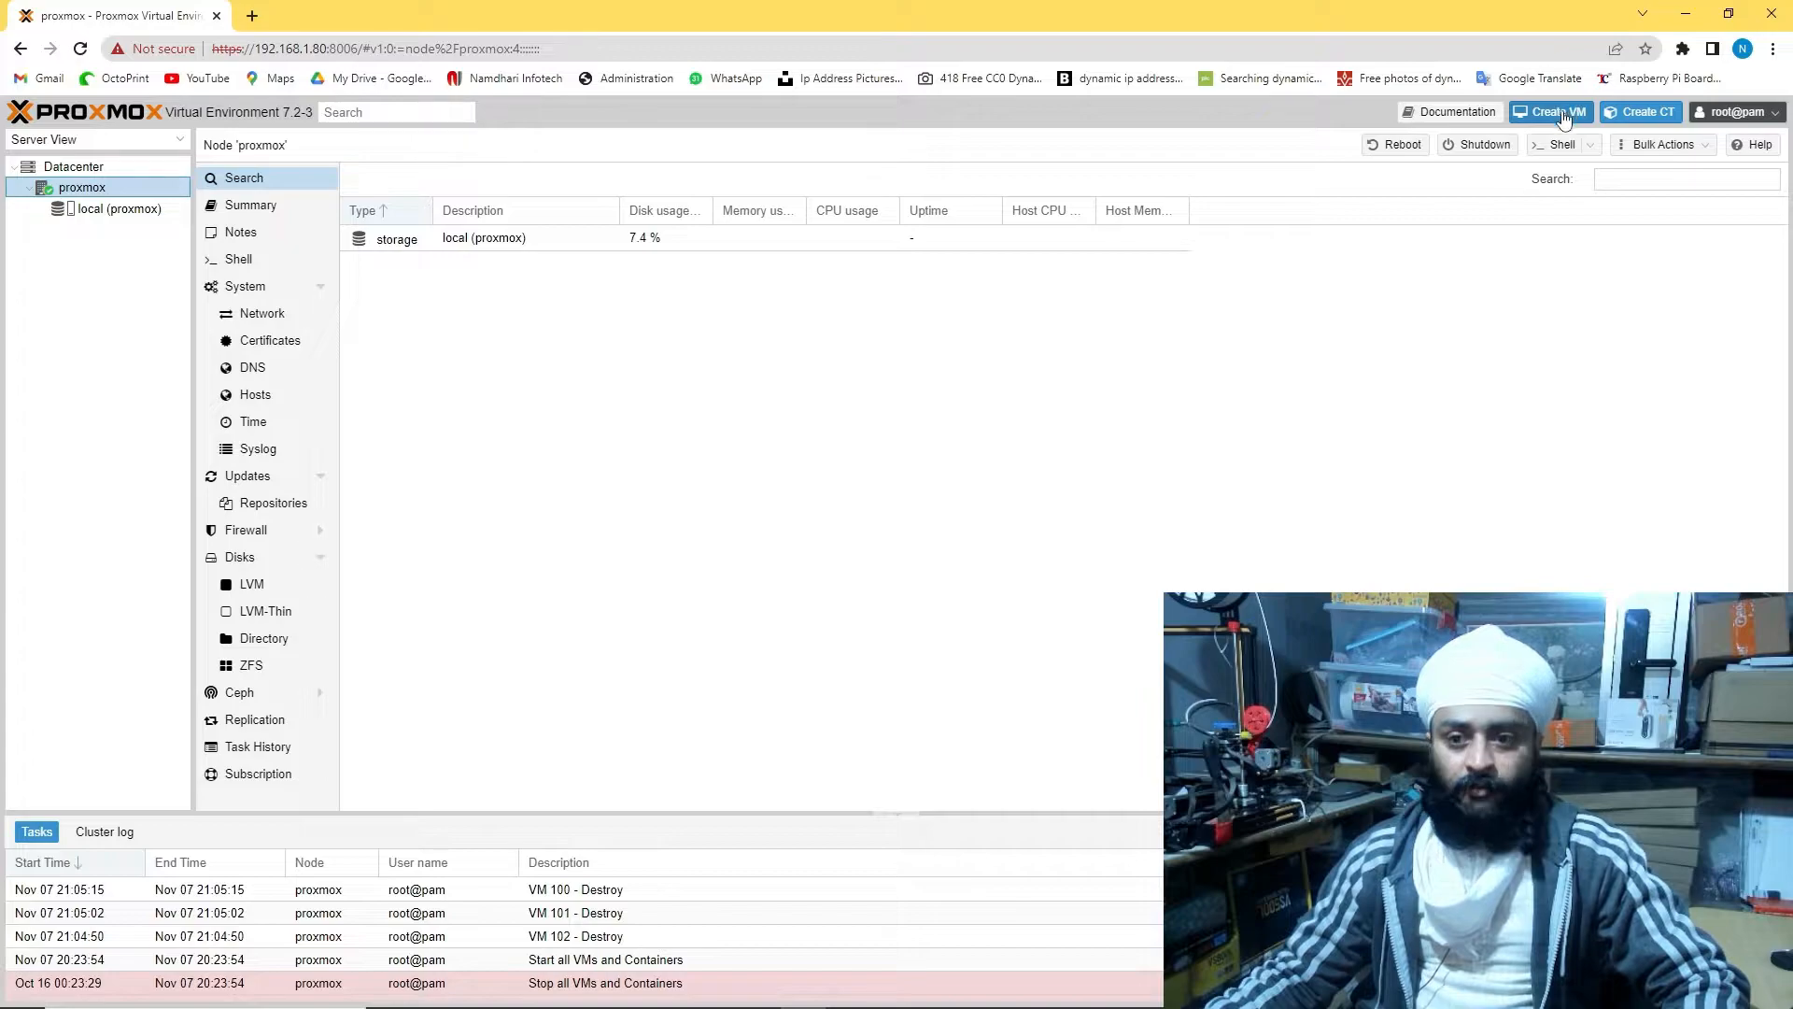
{"action": "left_click", "coordinate": [123, 210]}
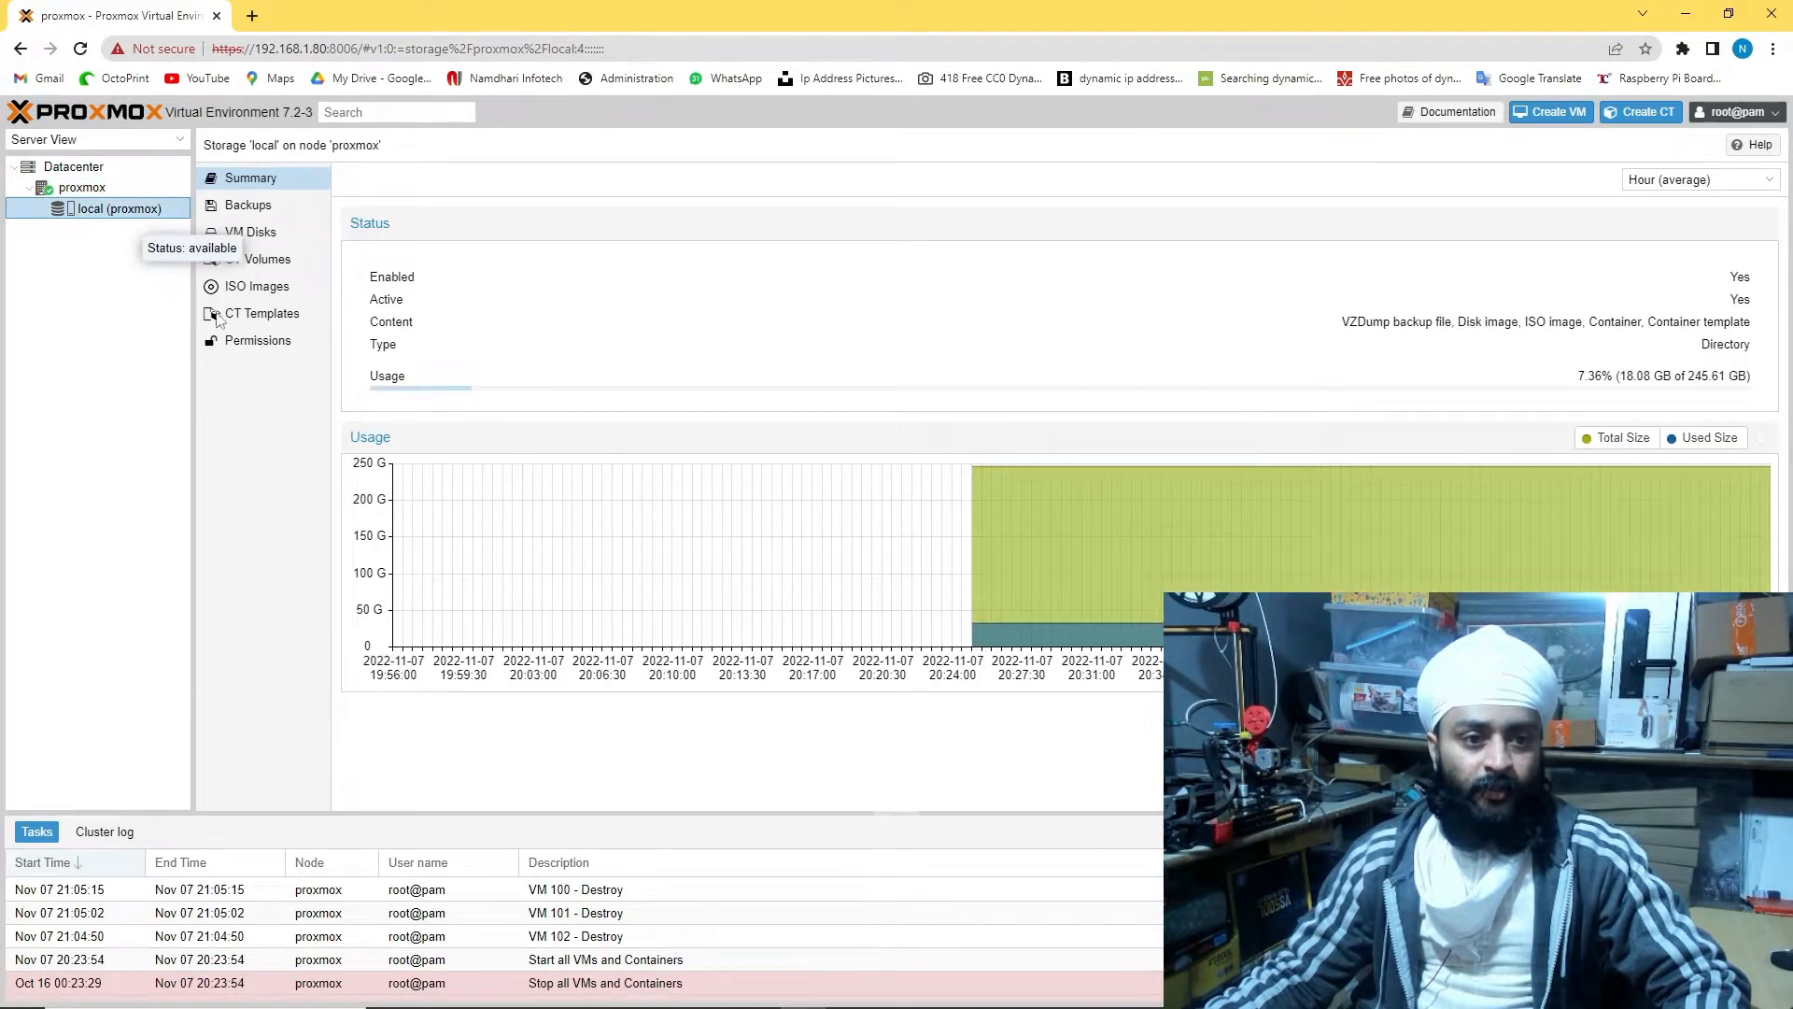
{"action": "left_click", "coordinate": [257, 287]}
{"action": "left_click", "coordinate": [364, 180]}
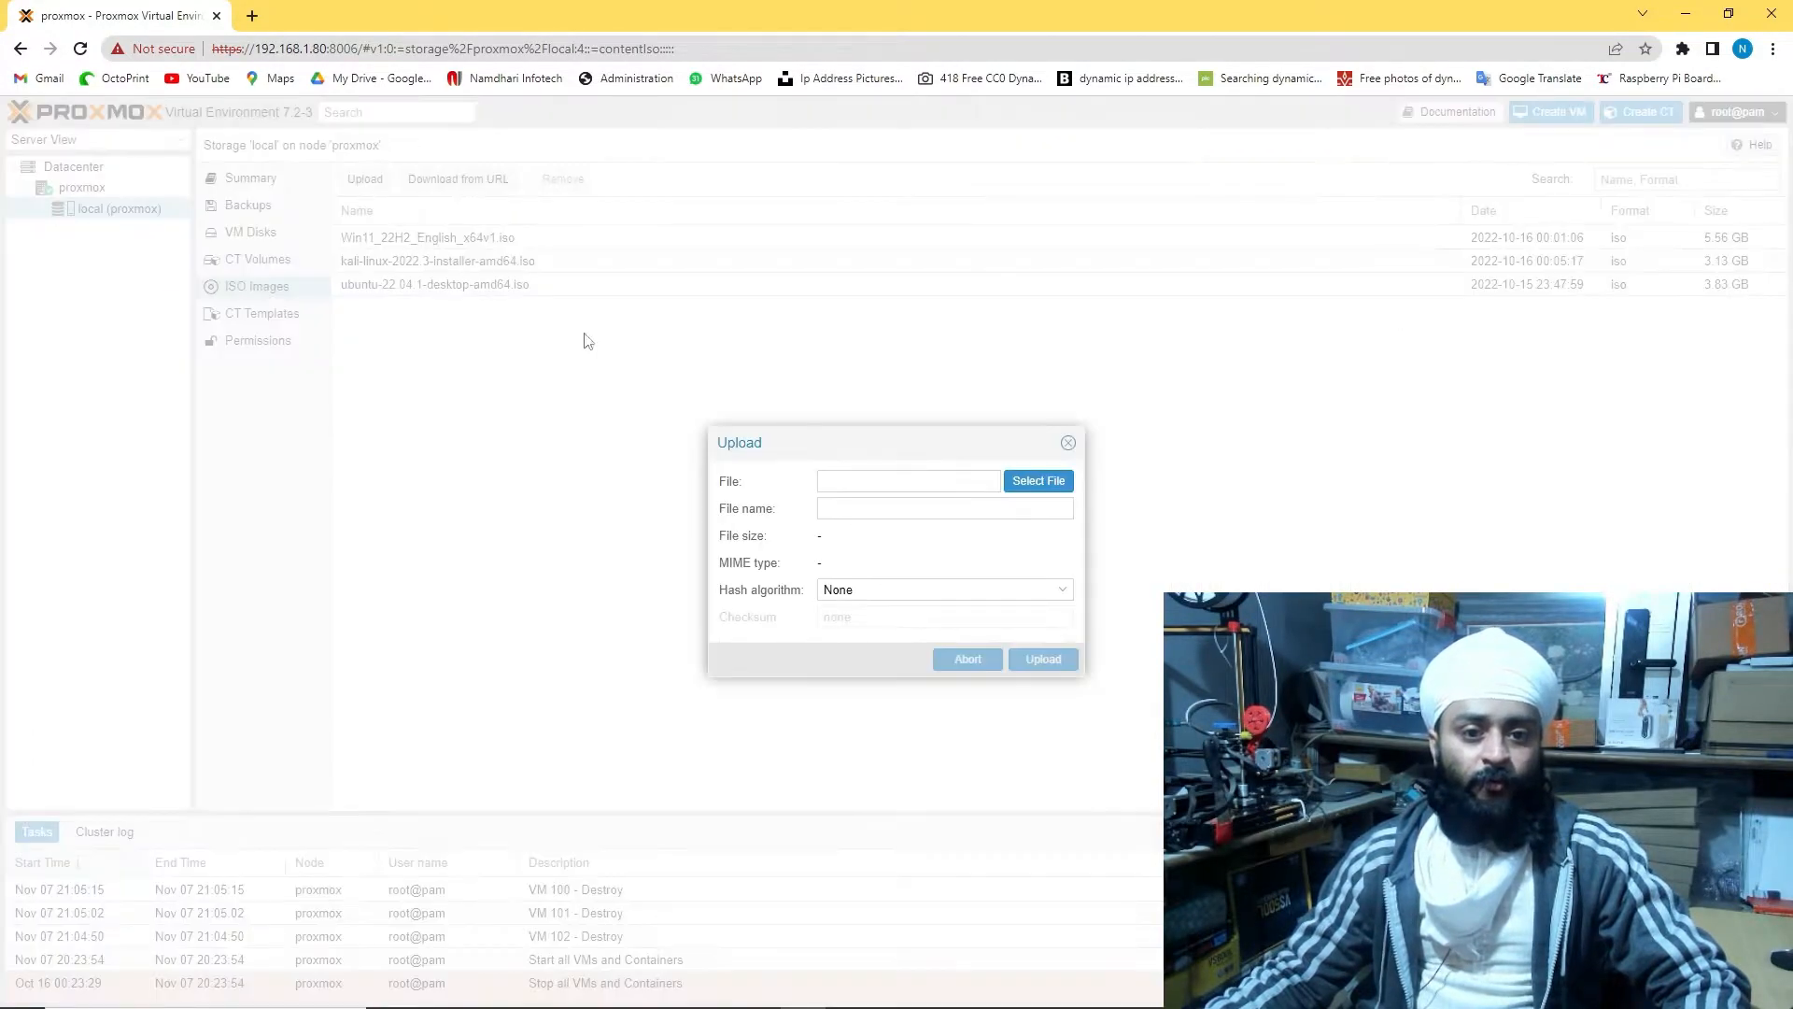
{"action": "left_click", "coordinate": [1059, 484]}
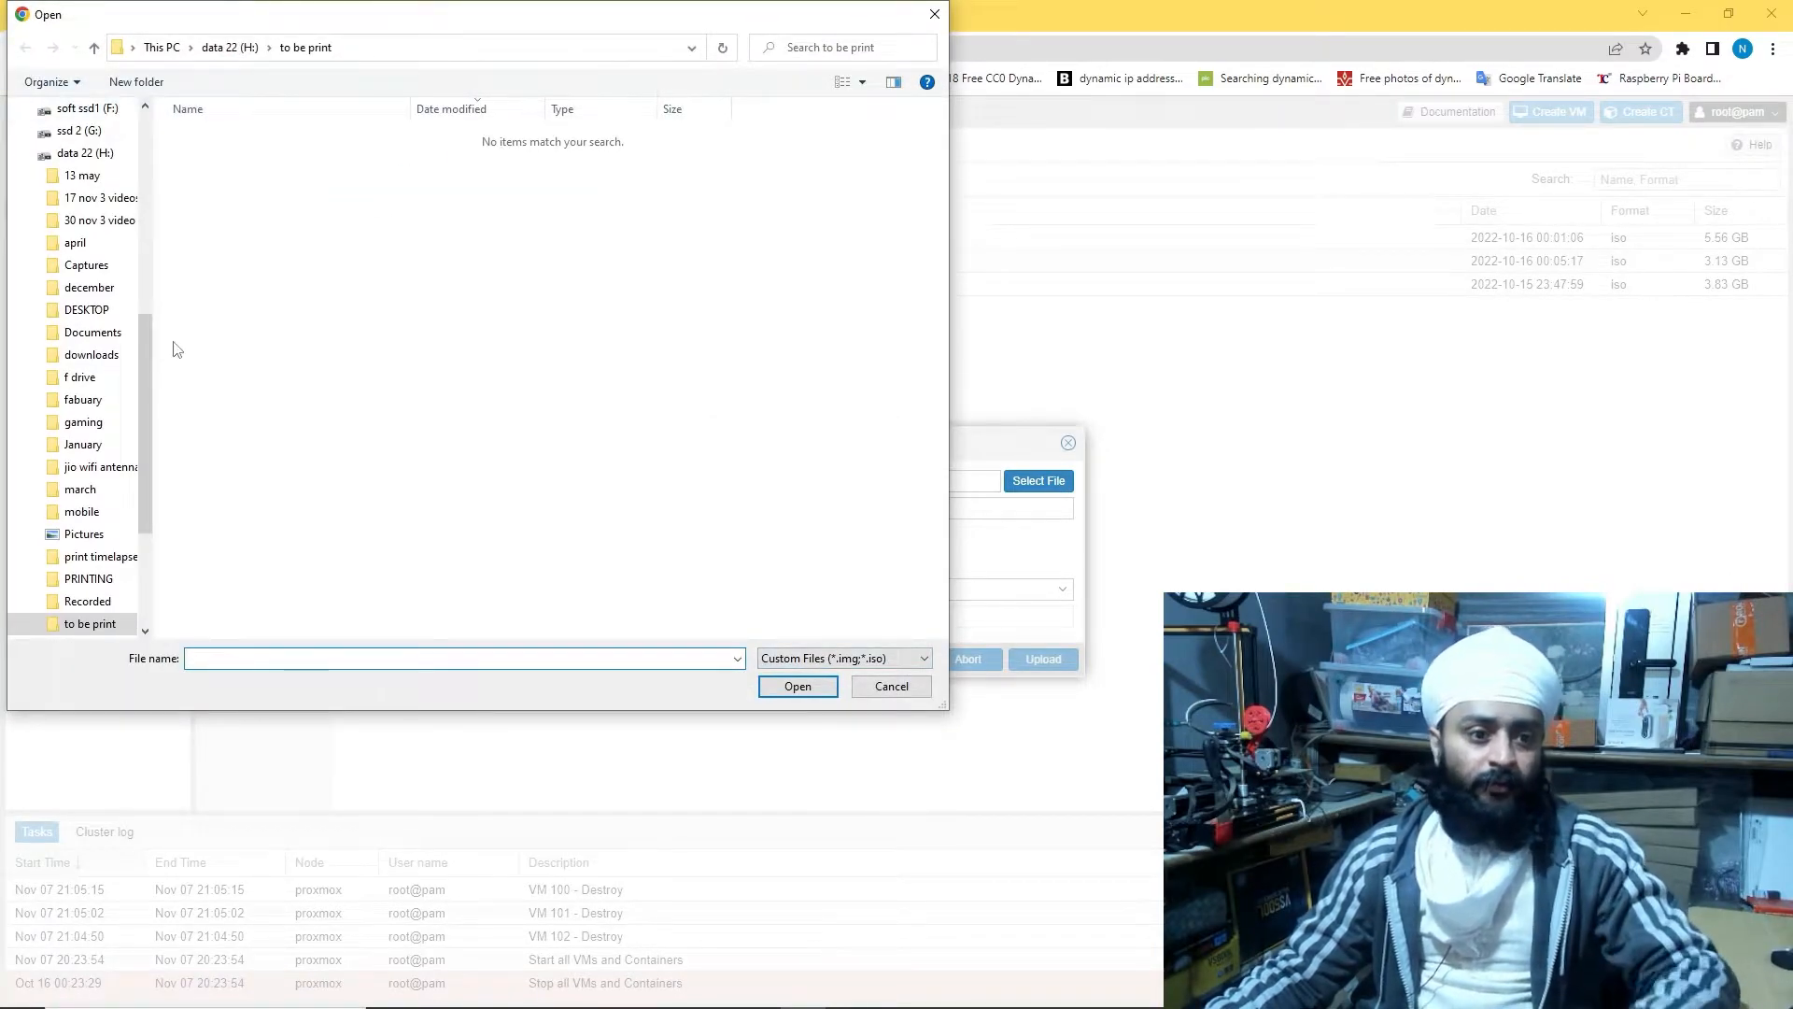
Upload hotspot-server-79.iso from Downloads with hash algorithm None
{"action": "scroll", "coordinate": [135, 393], "scroll_direction": "up", "scroll_amount": 5}
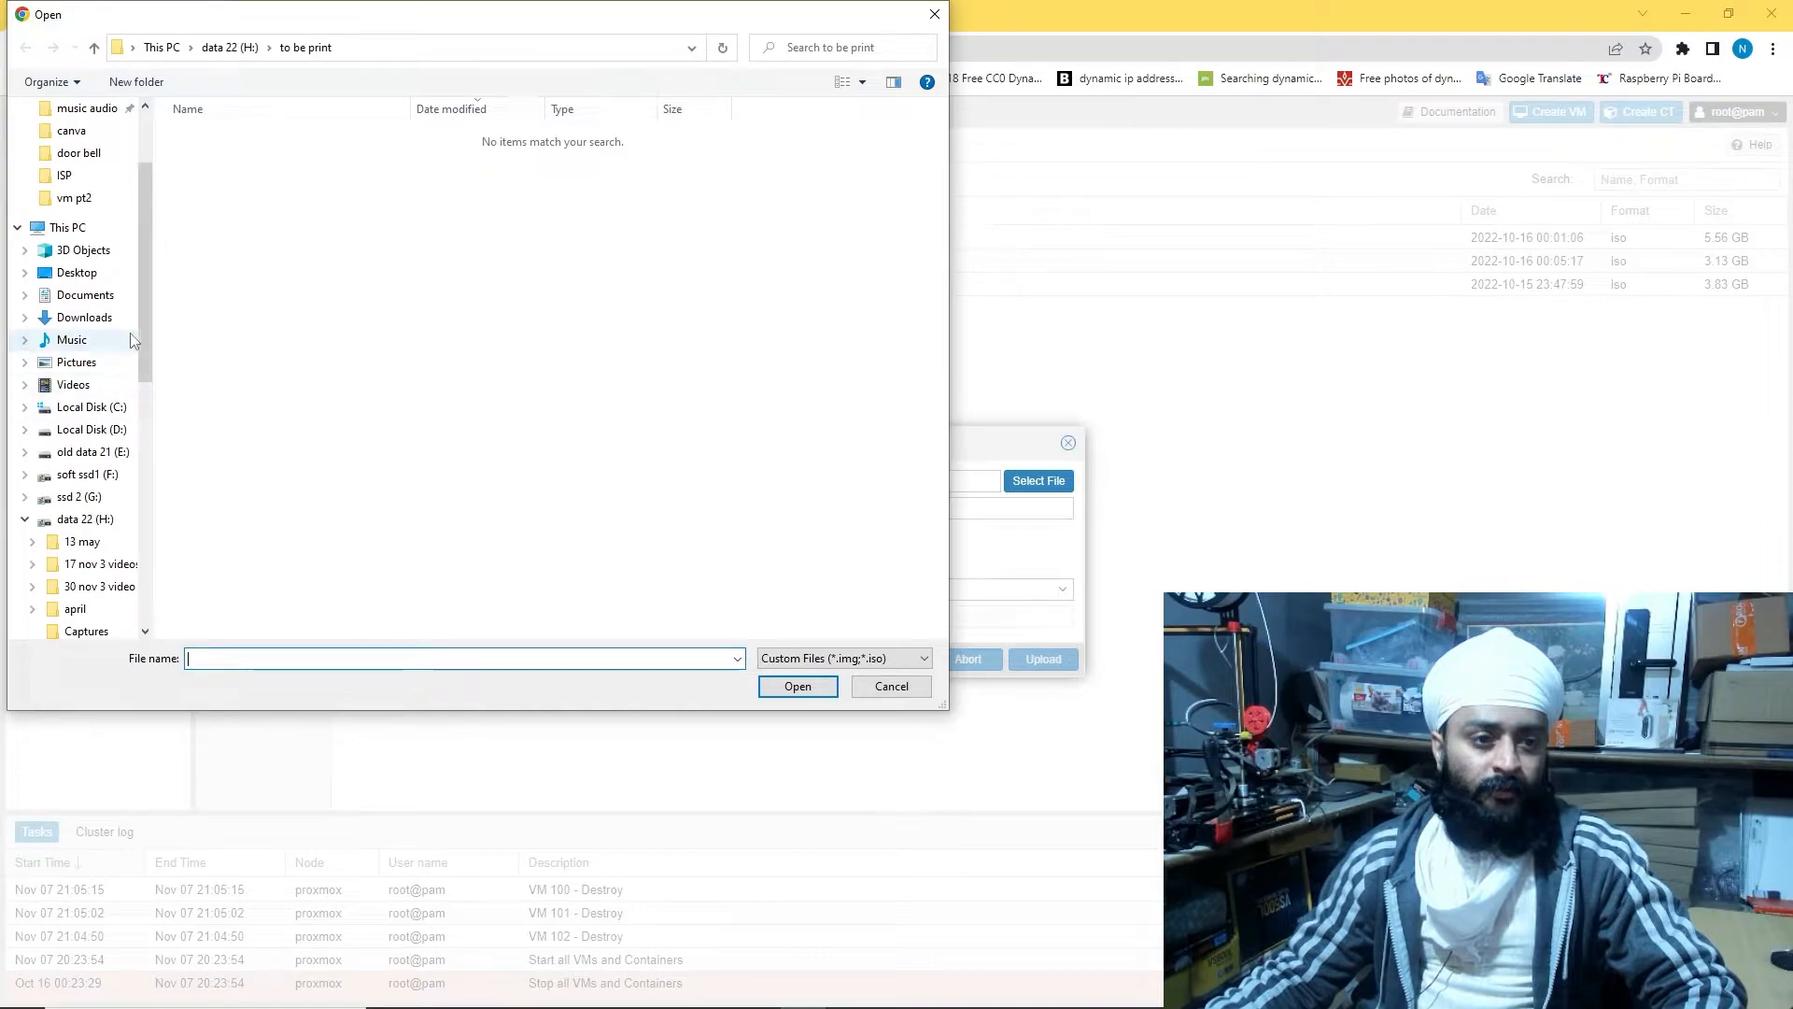
{"action": "scroll", "coordinate": [112, 308], "scroll_direction": "up", "scroll_amount": 2}
{"action": "left_click", "coordinate": [86, 409]}
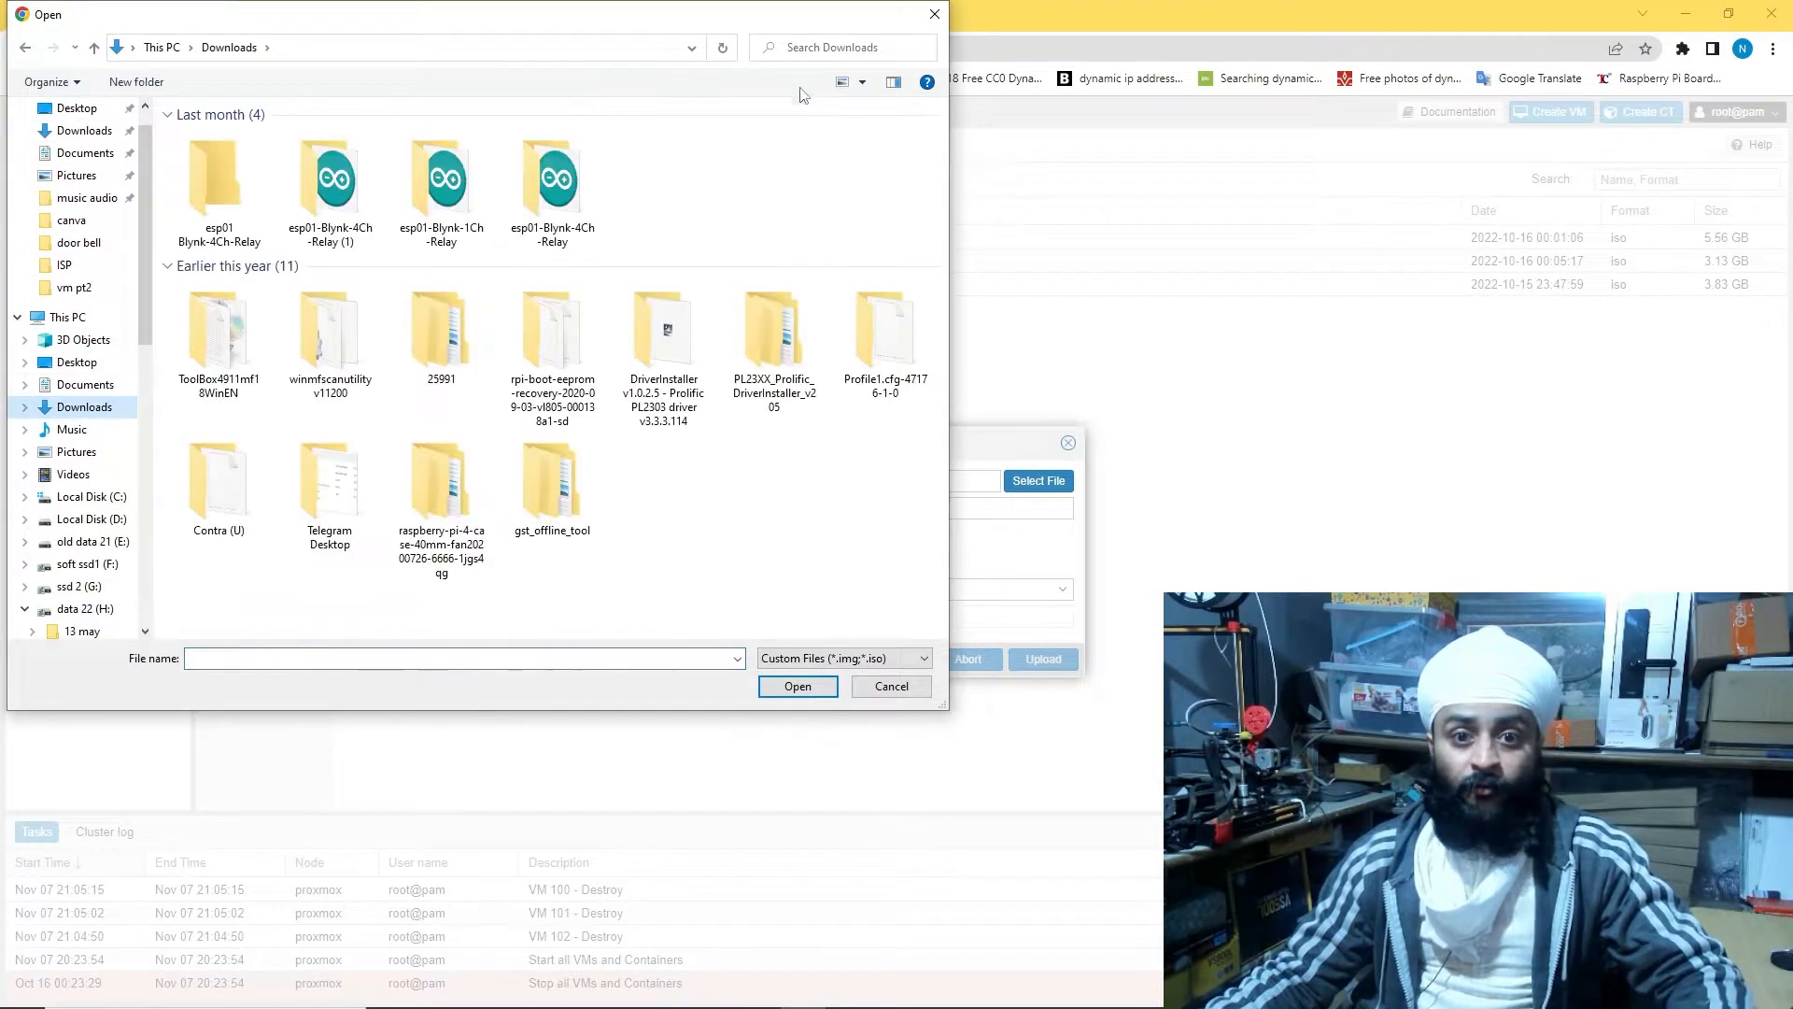
{"action": "left_click", "coordinate": [804, 46]}
{"action": "type", "text": "iso"}
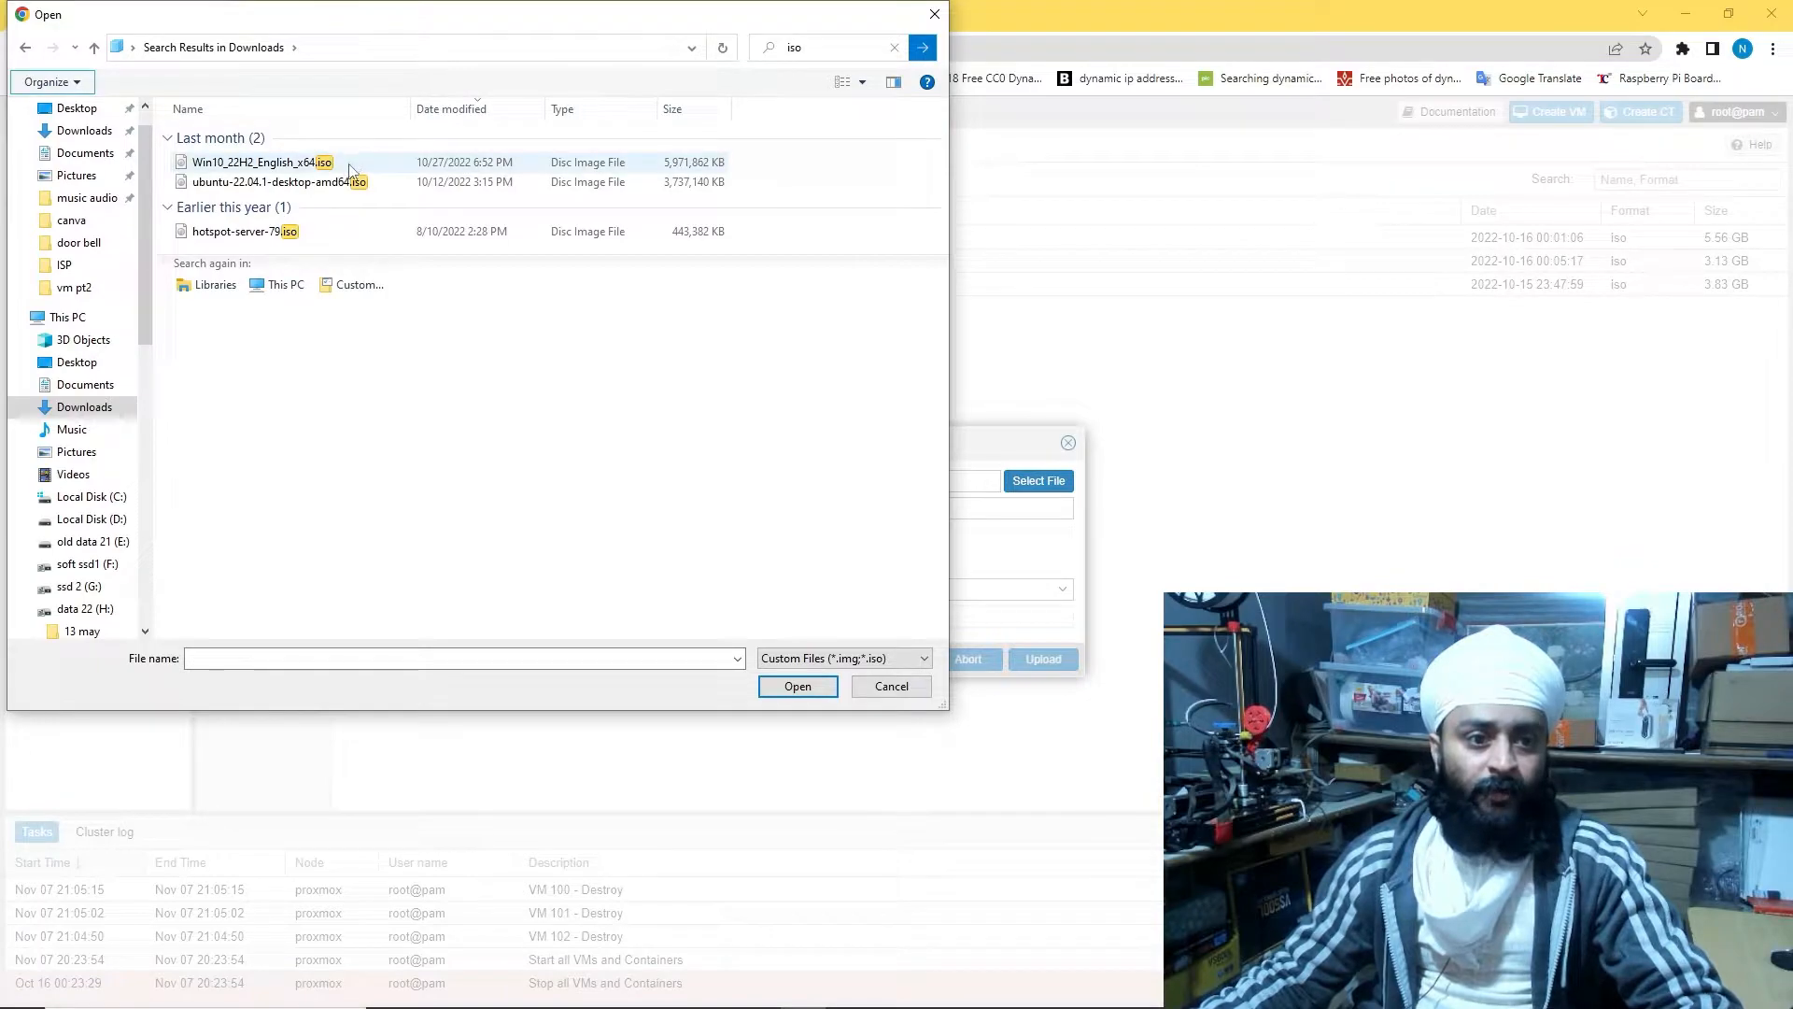
{"action": "left_click", "coordinate": [356, 169]}
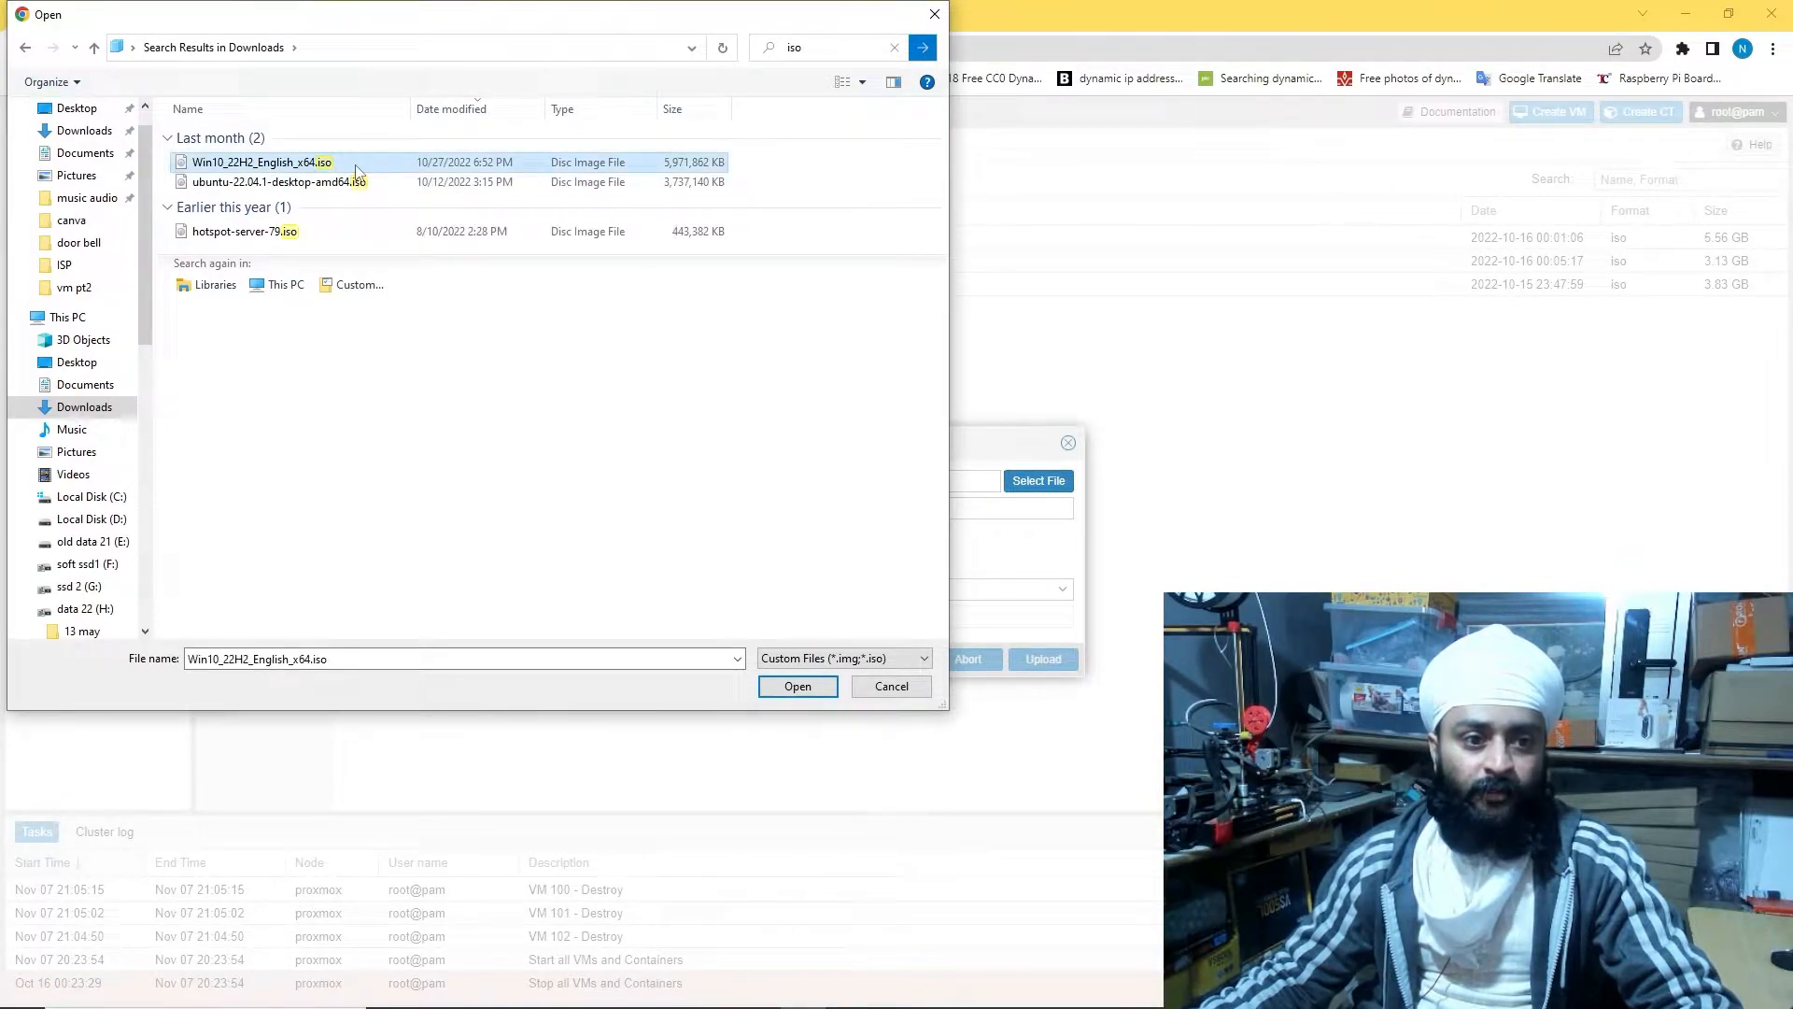
{"action": "double_click", "coordinate": [288, 234]}
{"action": "left_click", "coordinate": [984, 589]}
{"action": "left_click", "coordinate": [984, 608]}
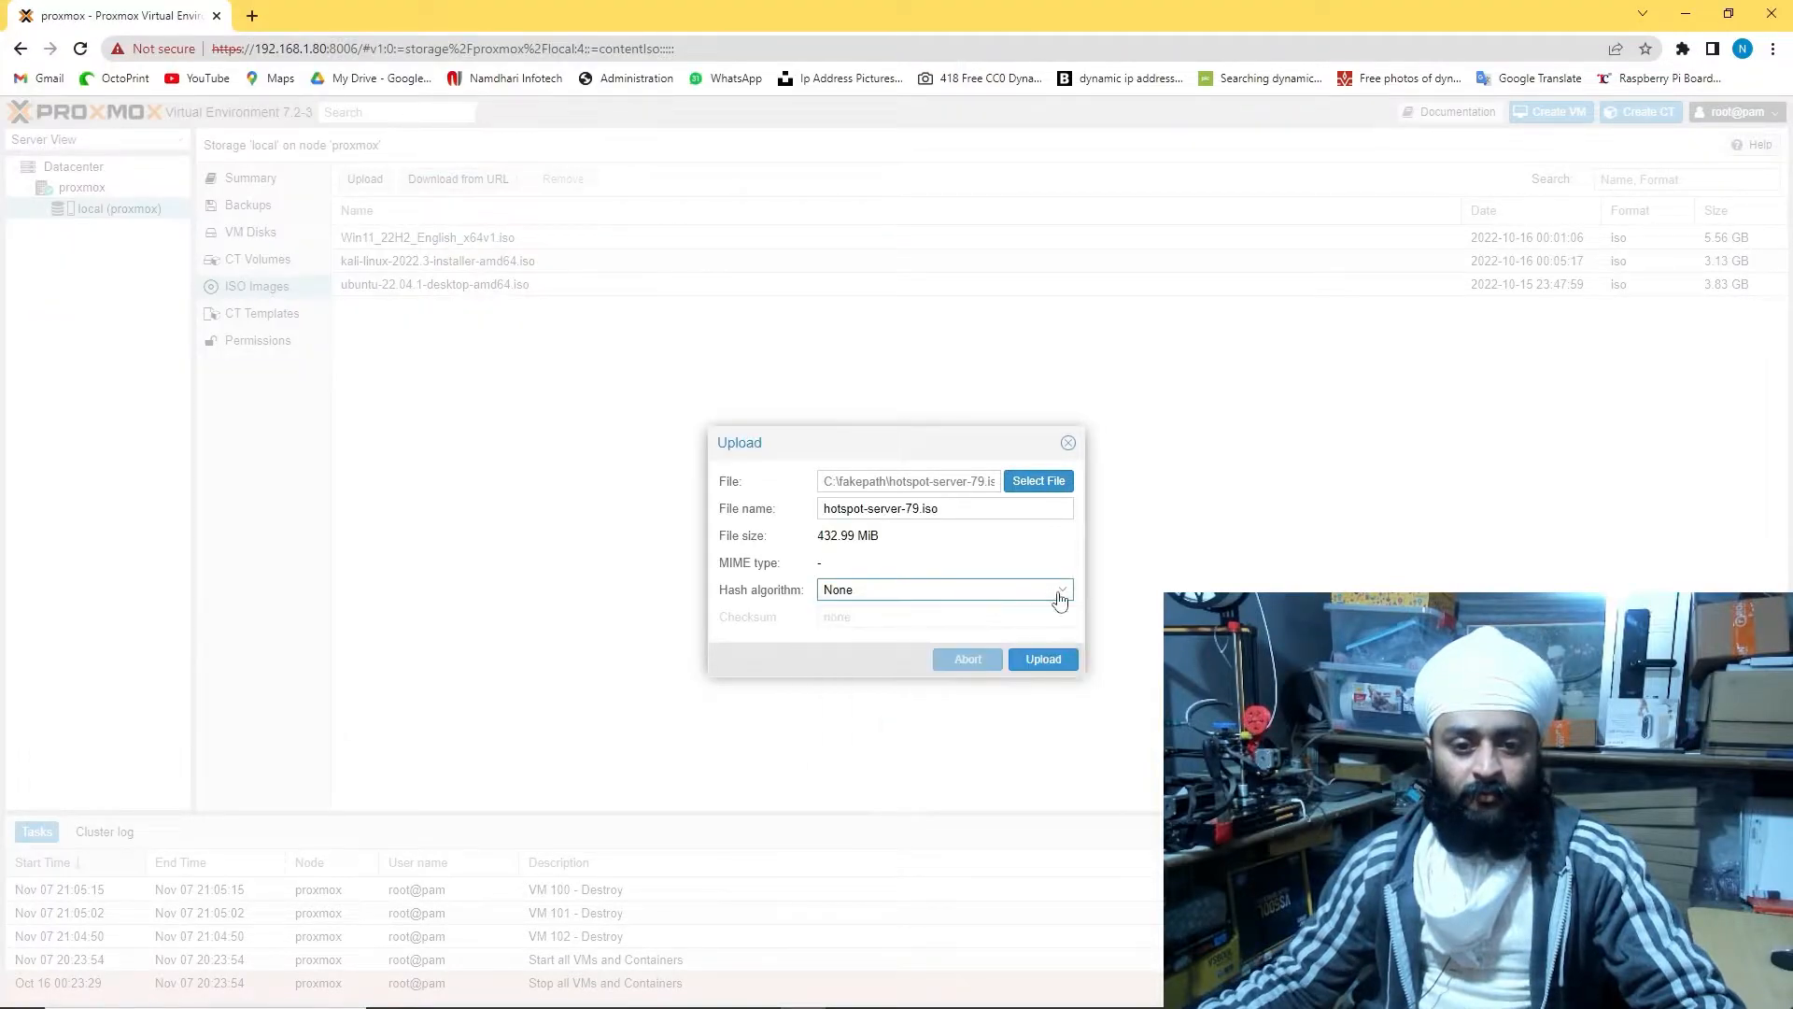
{"action": "left_click", "coordinate": [1040, 670]}
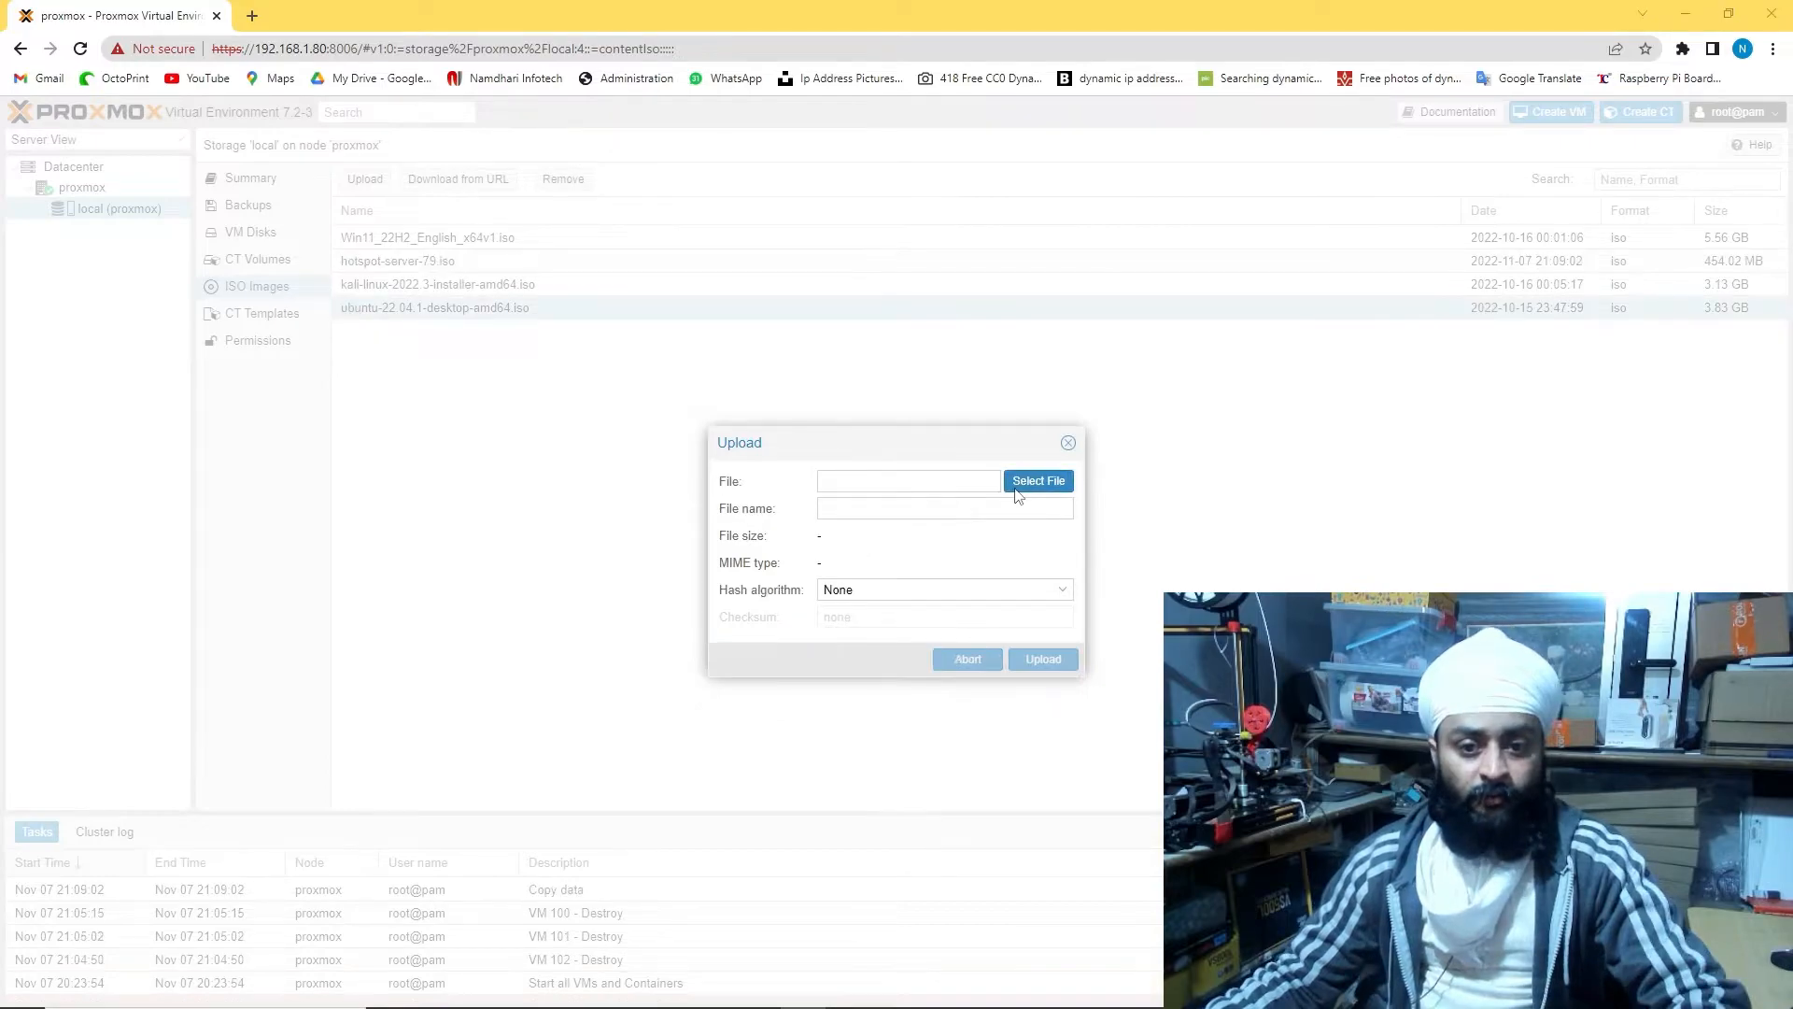
Start uploading Win10_22H2_English_x64.iso to local ISO Images
{"action": "left_click", "coordinate": [1028, 482]}
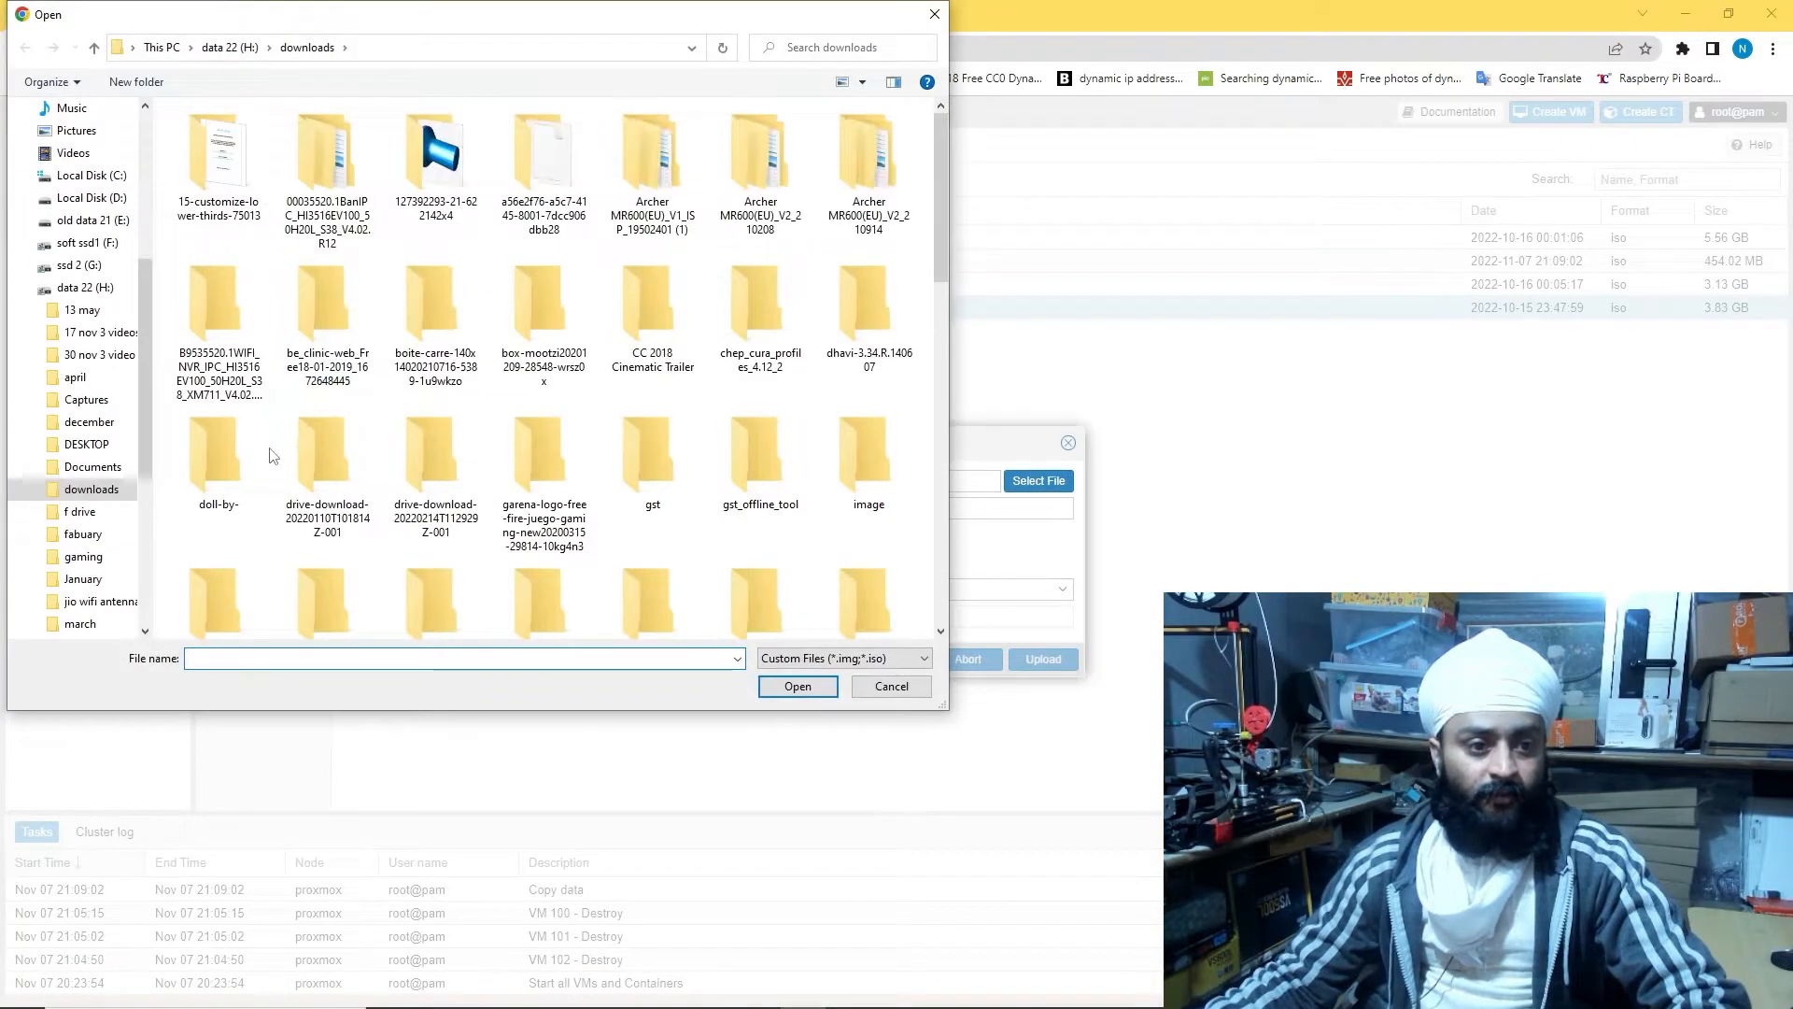
{"action": "left_click", "coordinate": [89, 198]}
{"action": "double_click", "coordinate": [891, 154]}
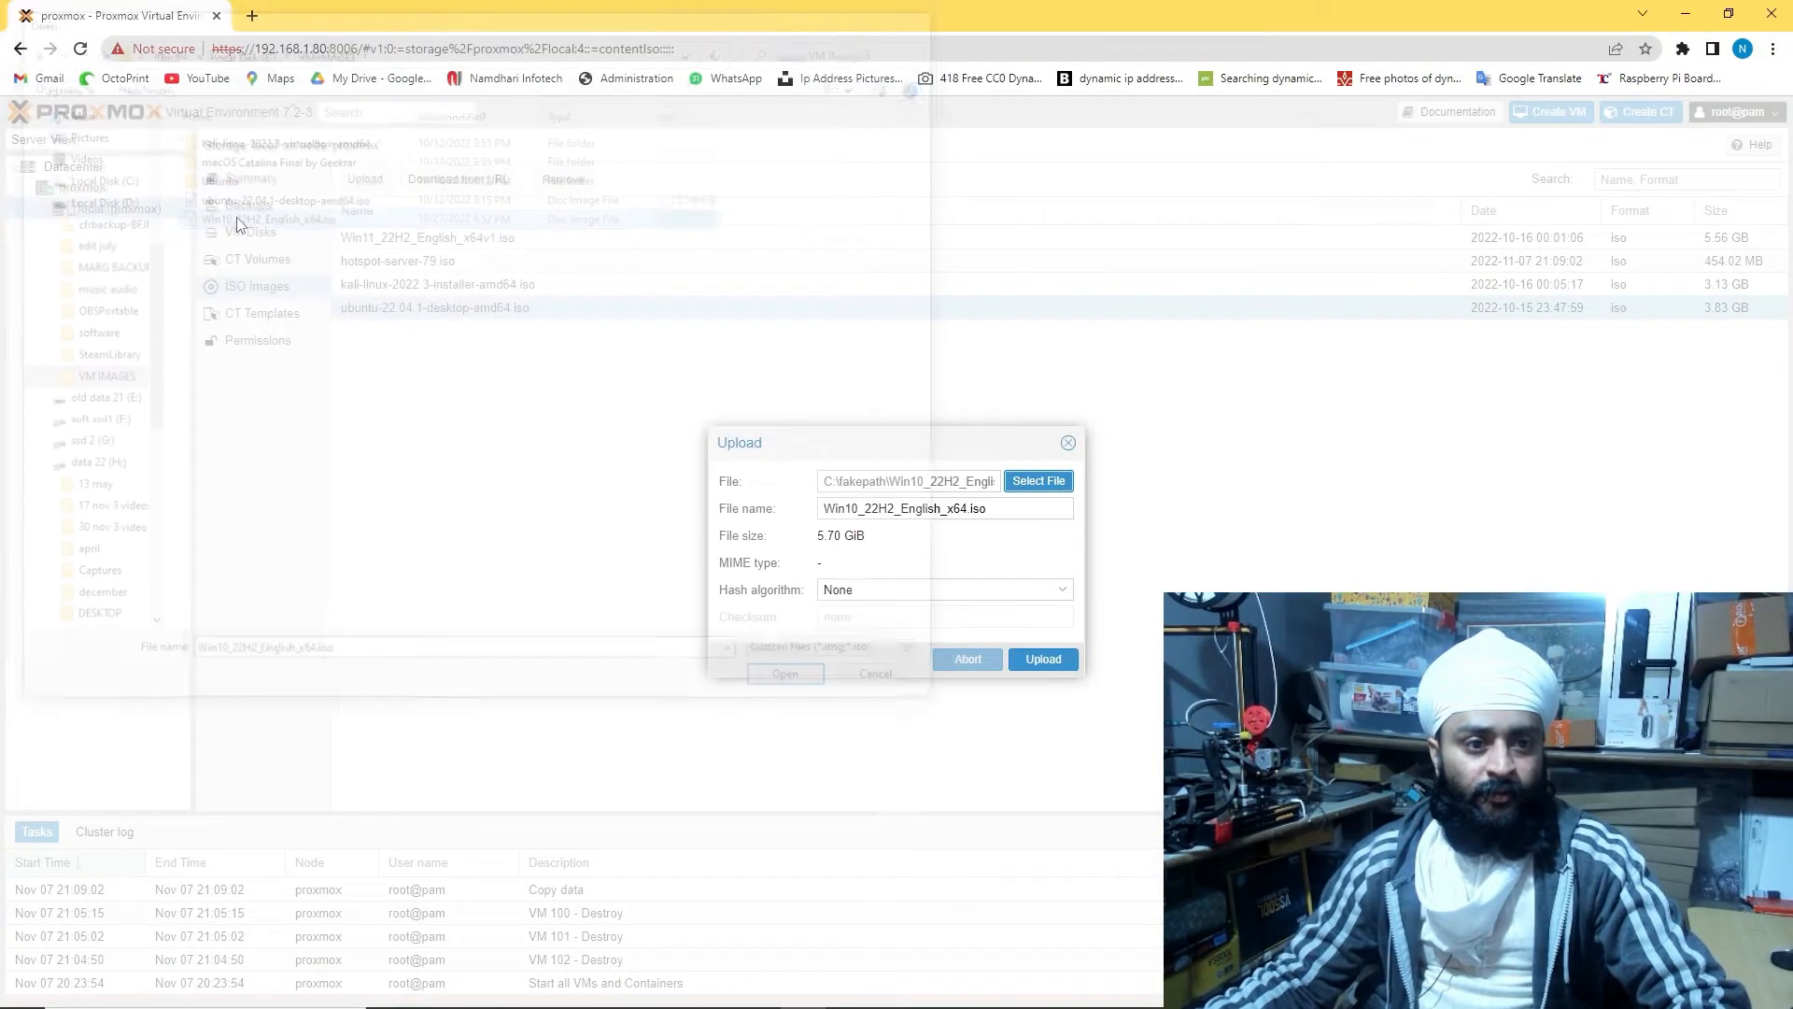
{"action": "left_click", "coordinate": [1052, 659]}
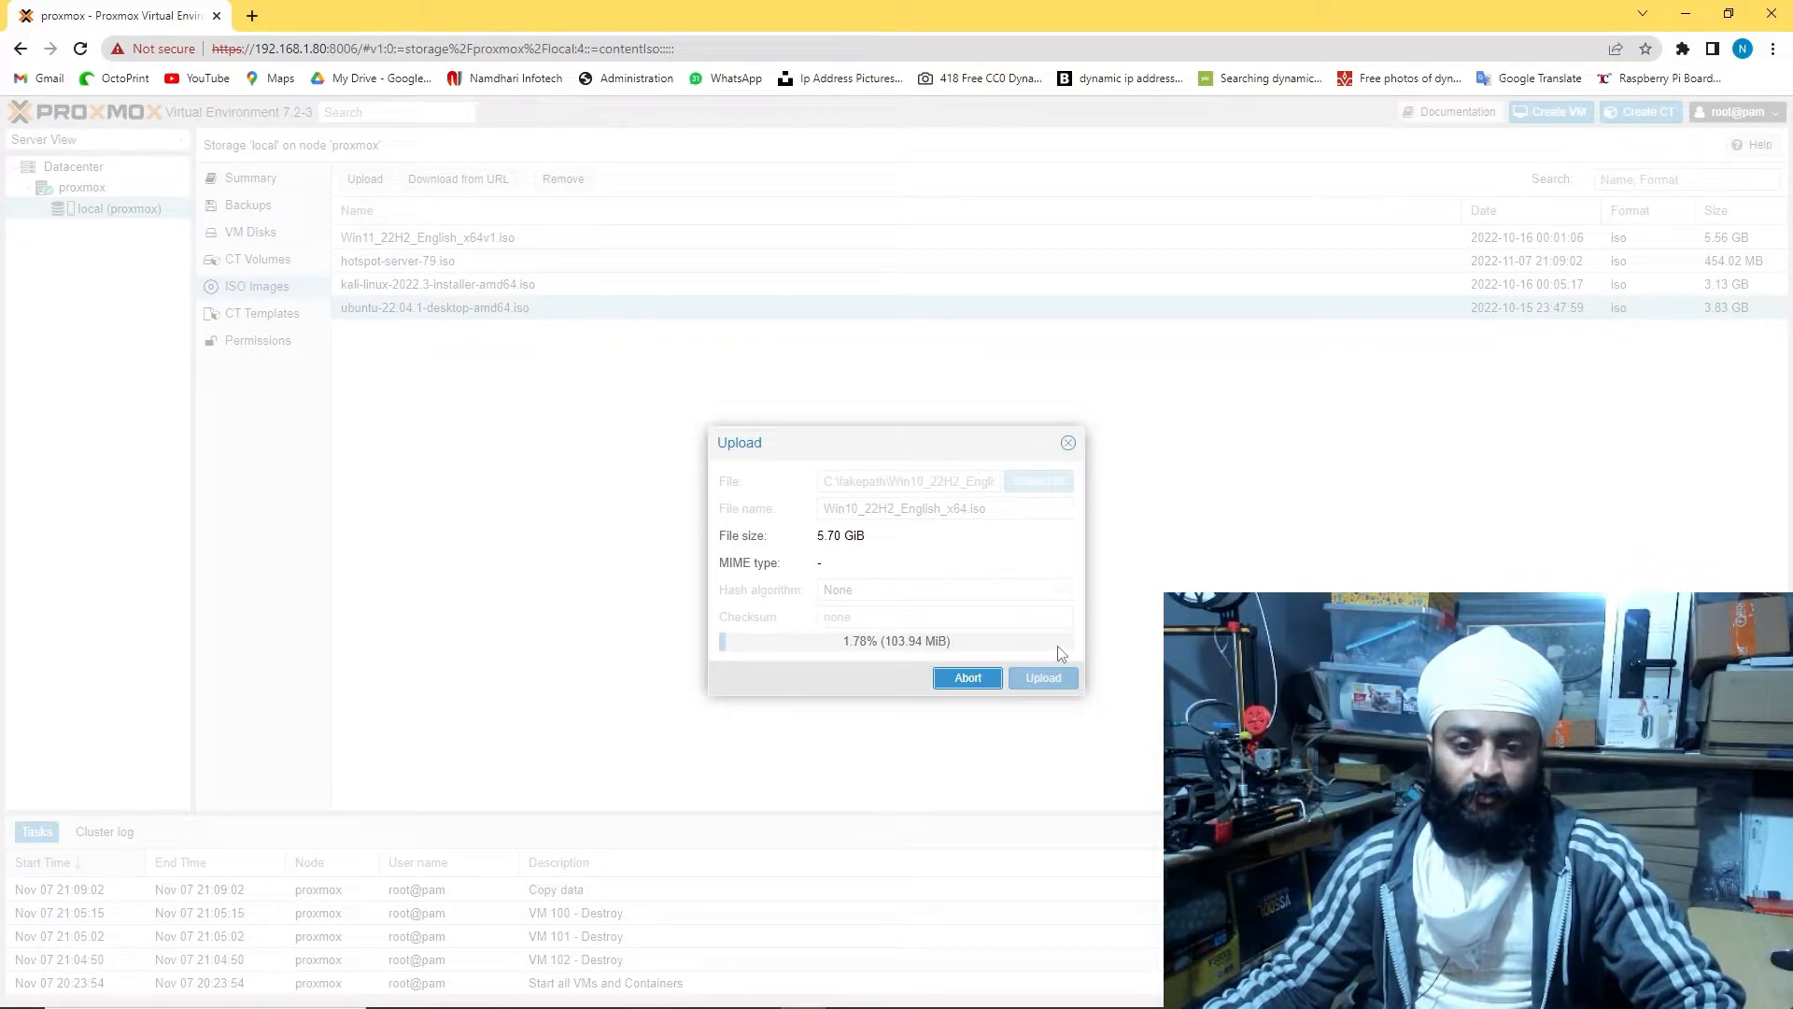
Check network throughput in Task Manager, then abort the Windows 10 ISO upload
{"action": "right_click", "coordinate": [1017, 995]}
{"action": "left_click", "coordinate": [1063, 898]}
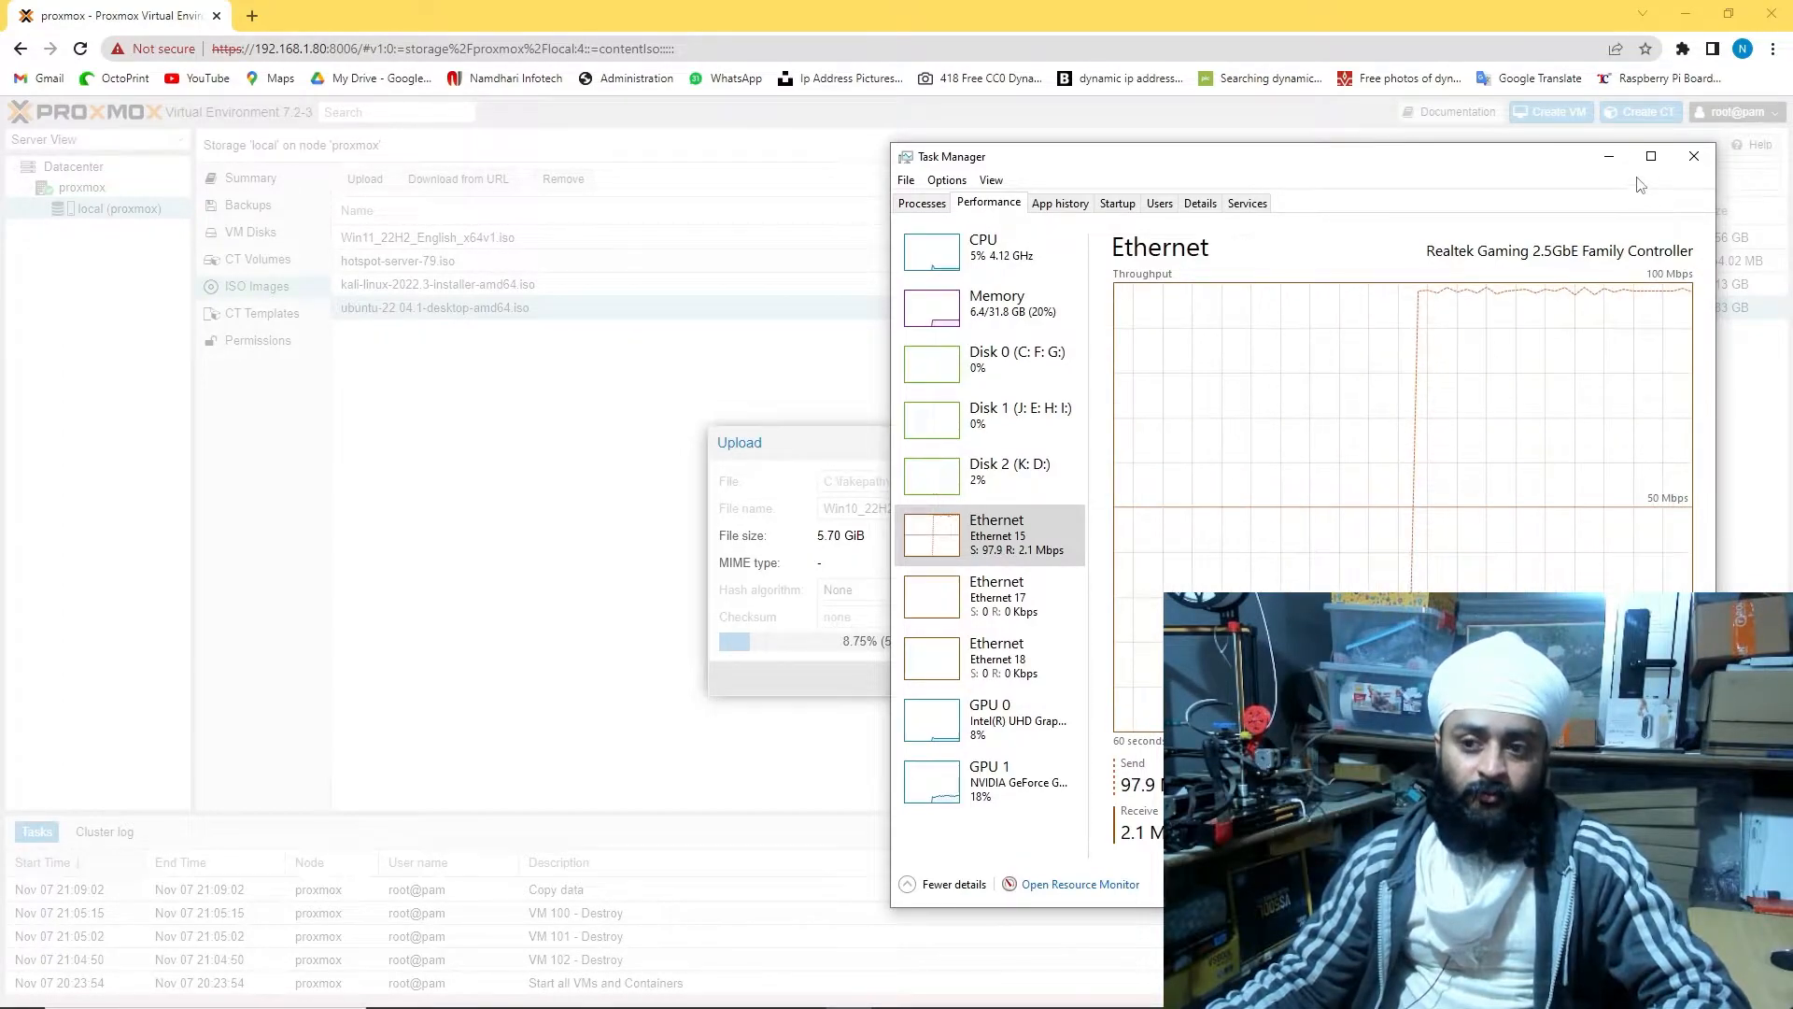
{"action": "left_click", "coordinate": [1610, 157]}
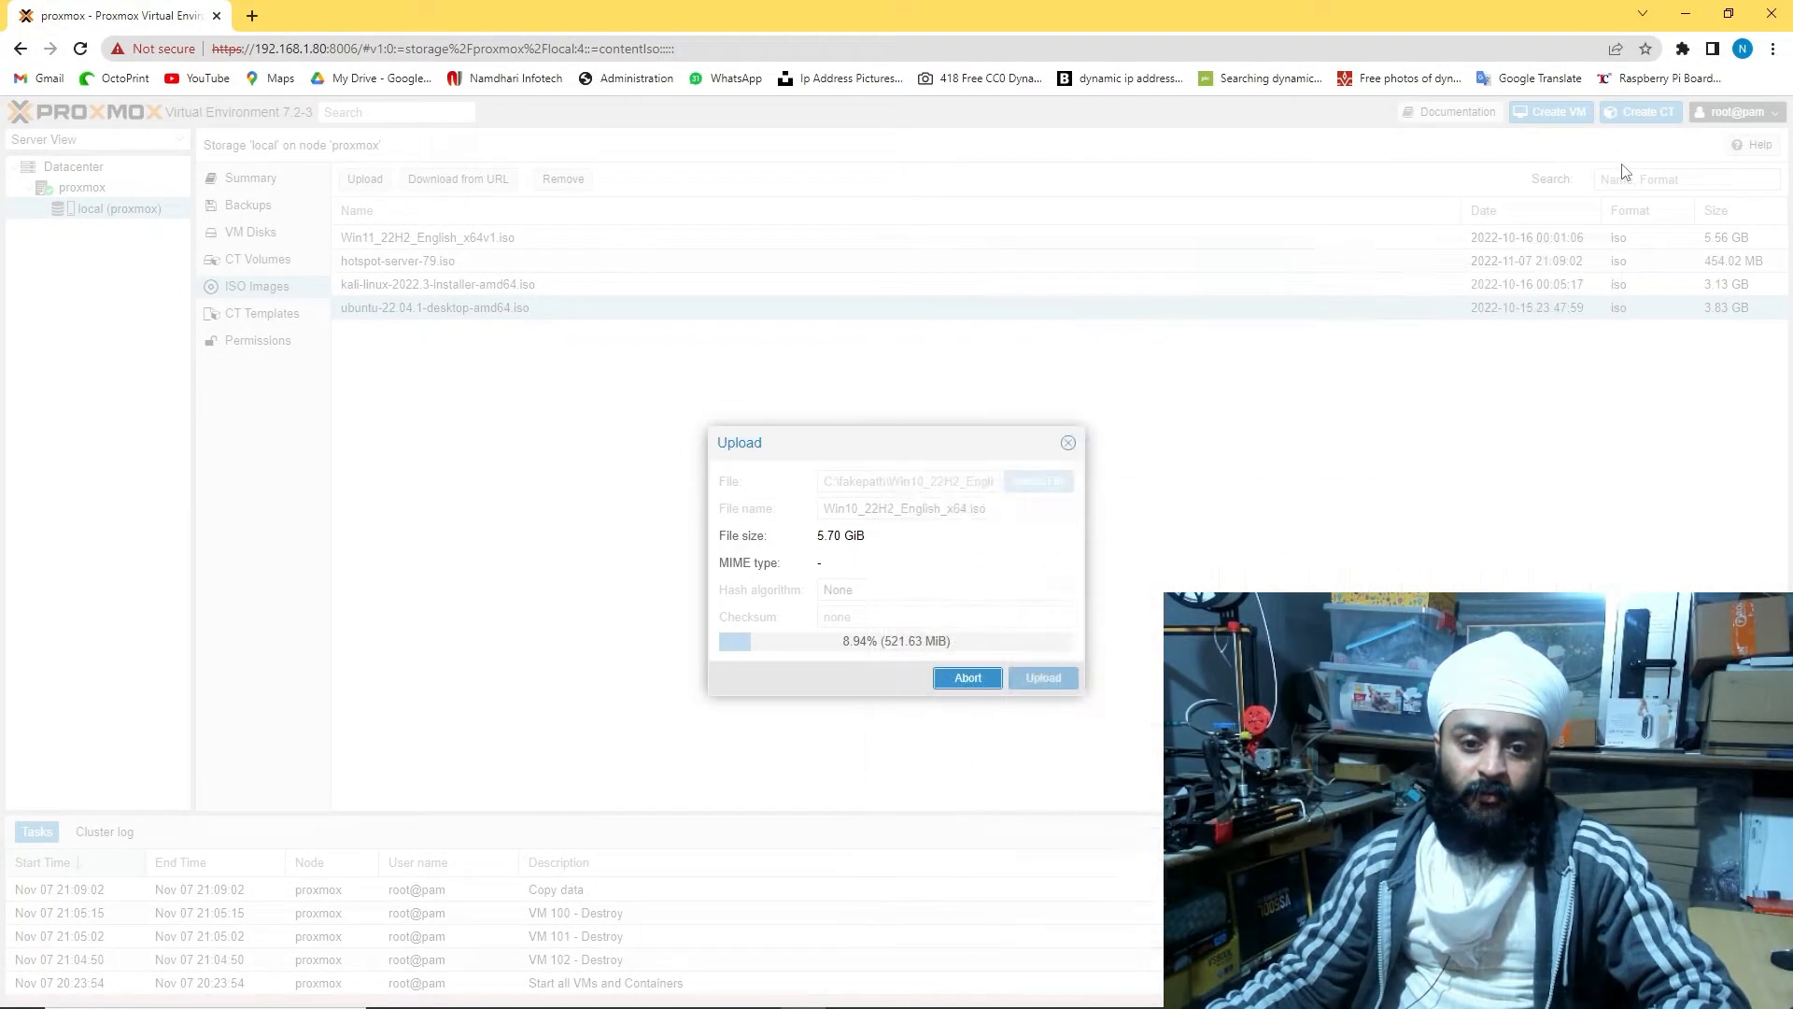
{"action": "left_click", "coordinate": [967, 678]}
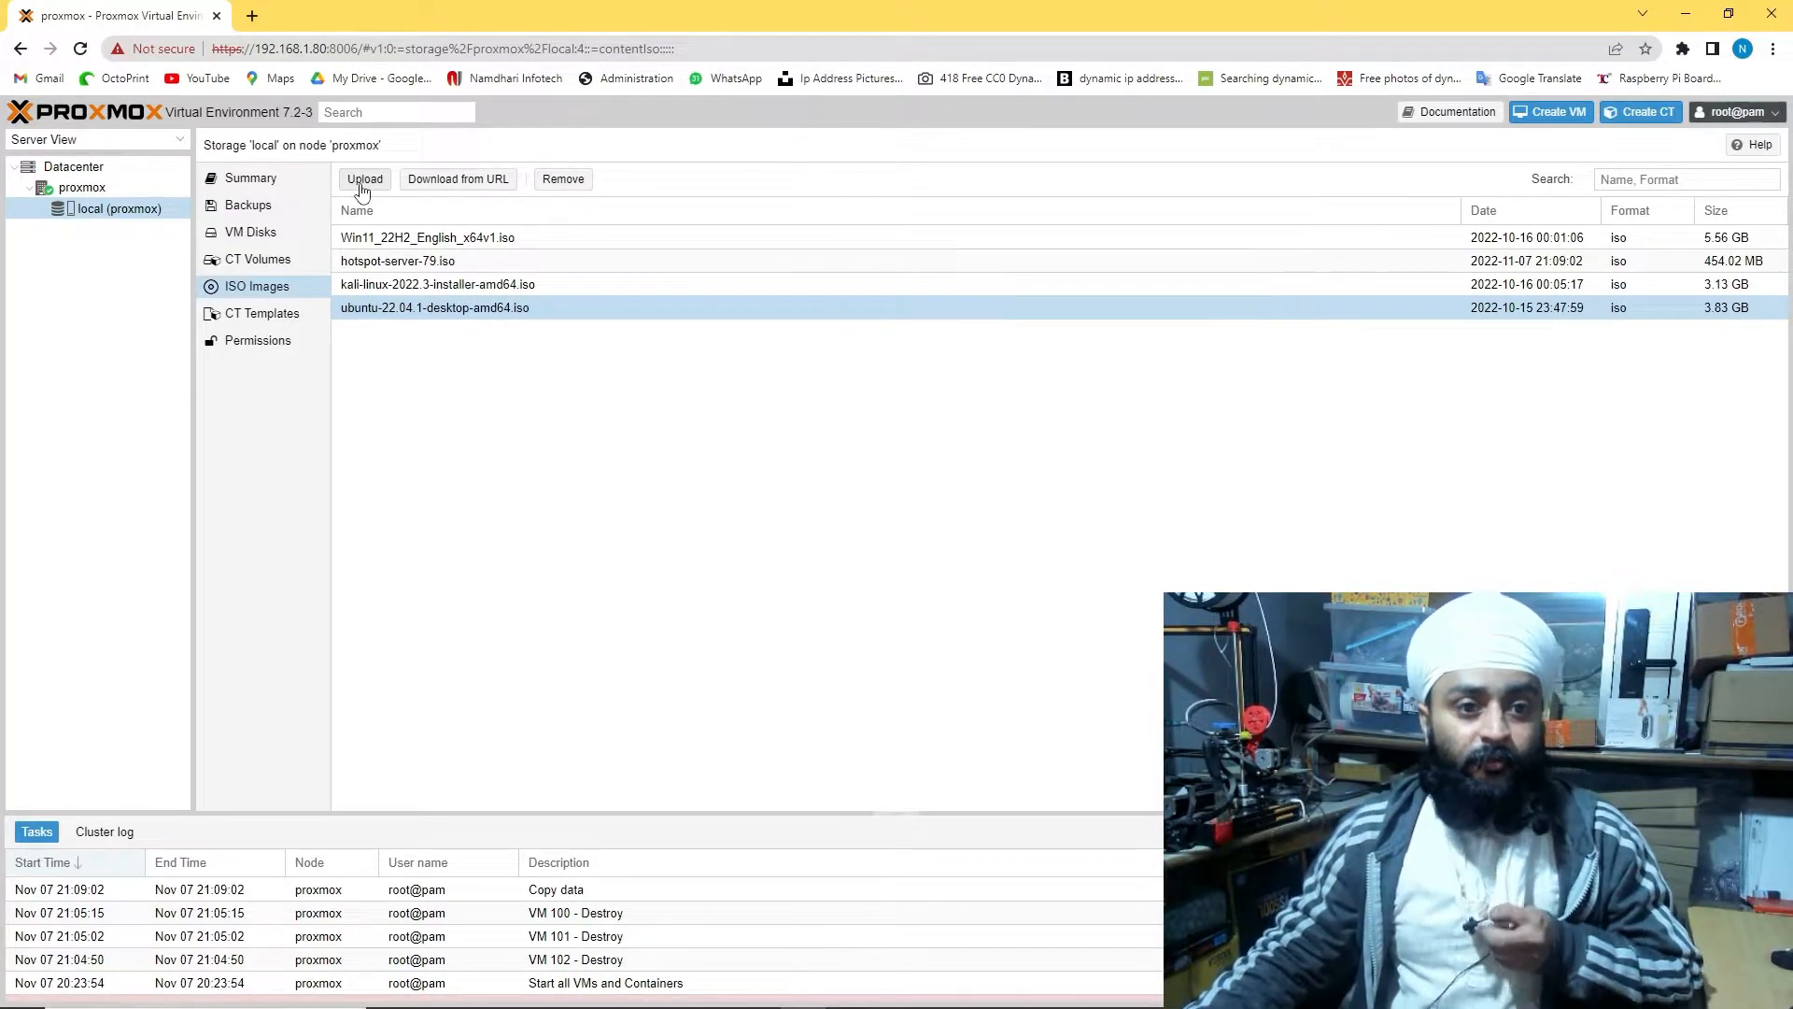
Restart the Win10_22H2_English_x64.iso upload to local storage
{"action": "left_click", "coordinate": [364, 182]}
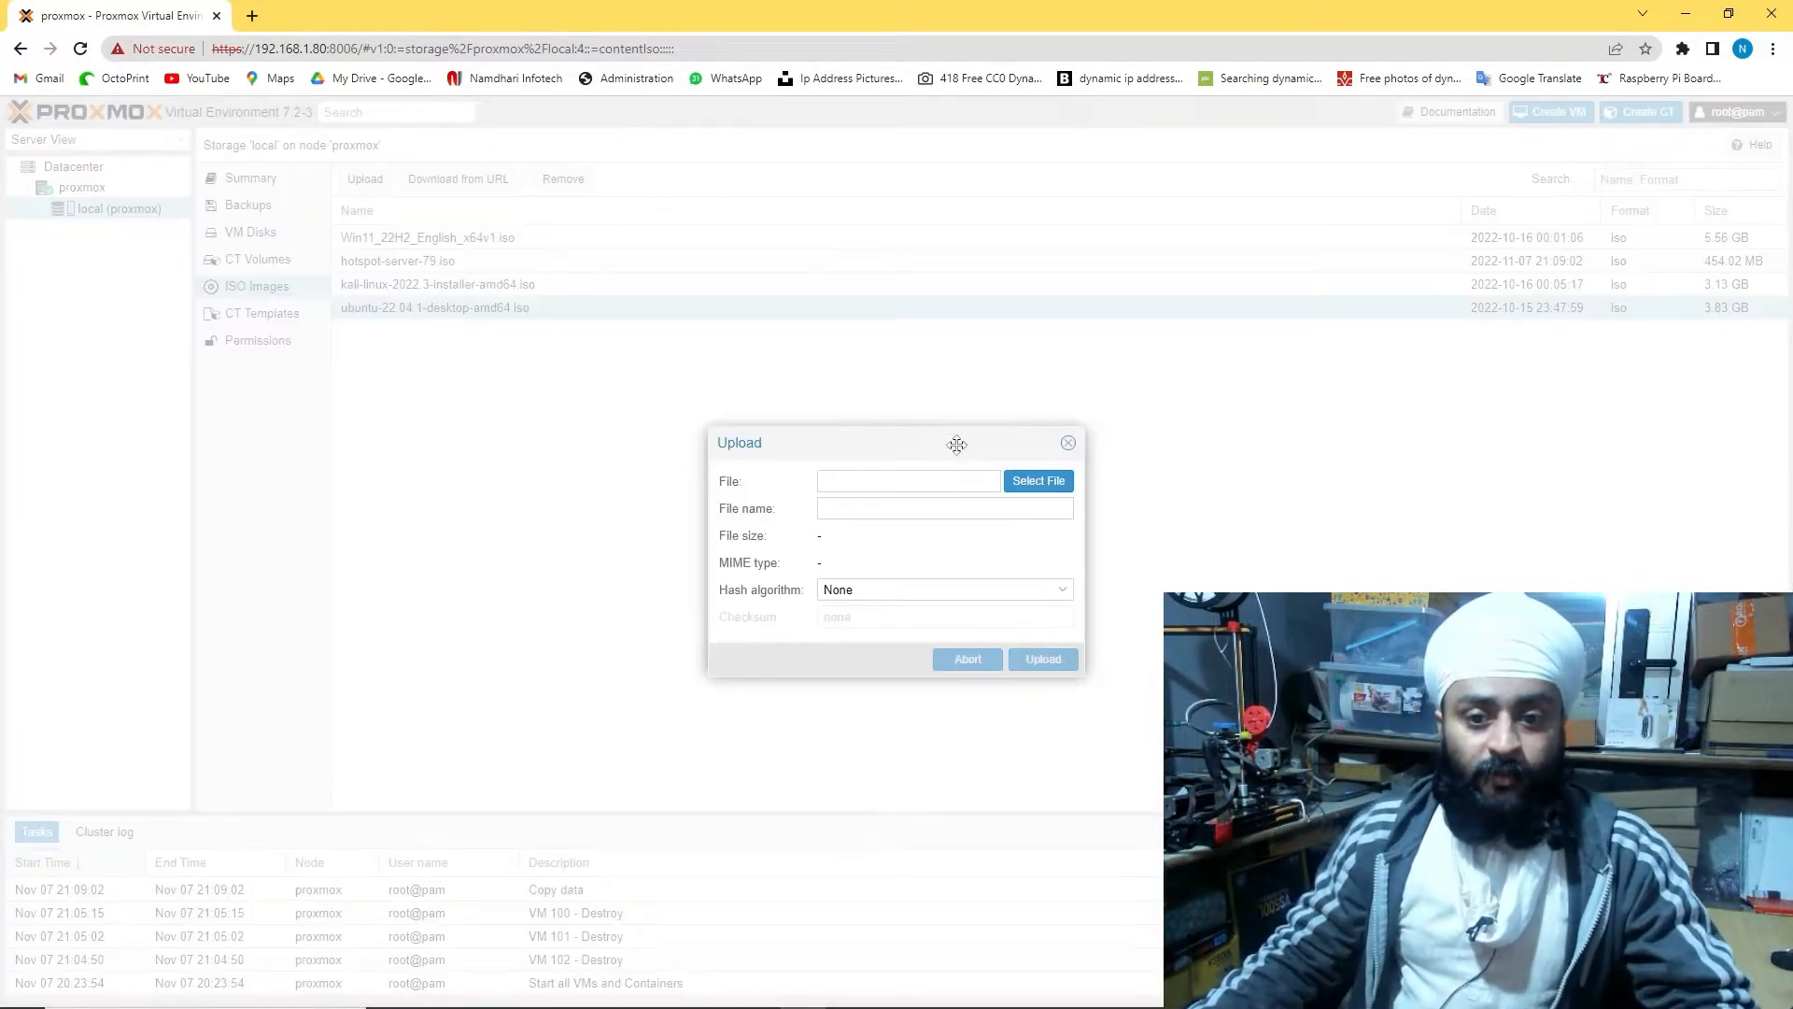
{"action": "left_click", "coordinate": [1040, 486]}
{"action": "left_click", "coordinate": [892, 684]}
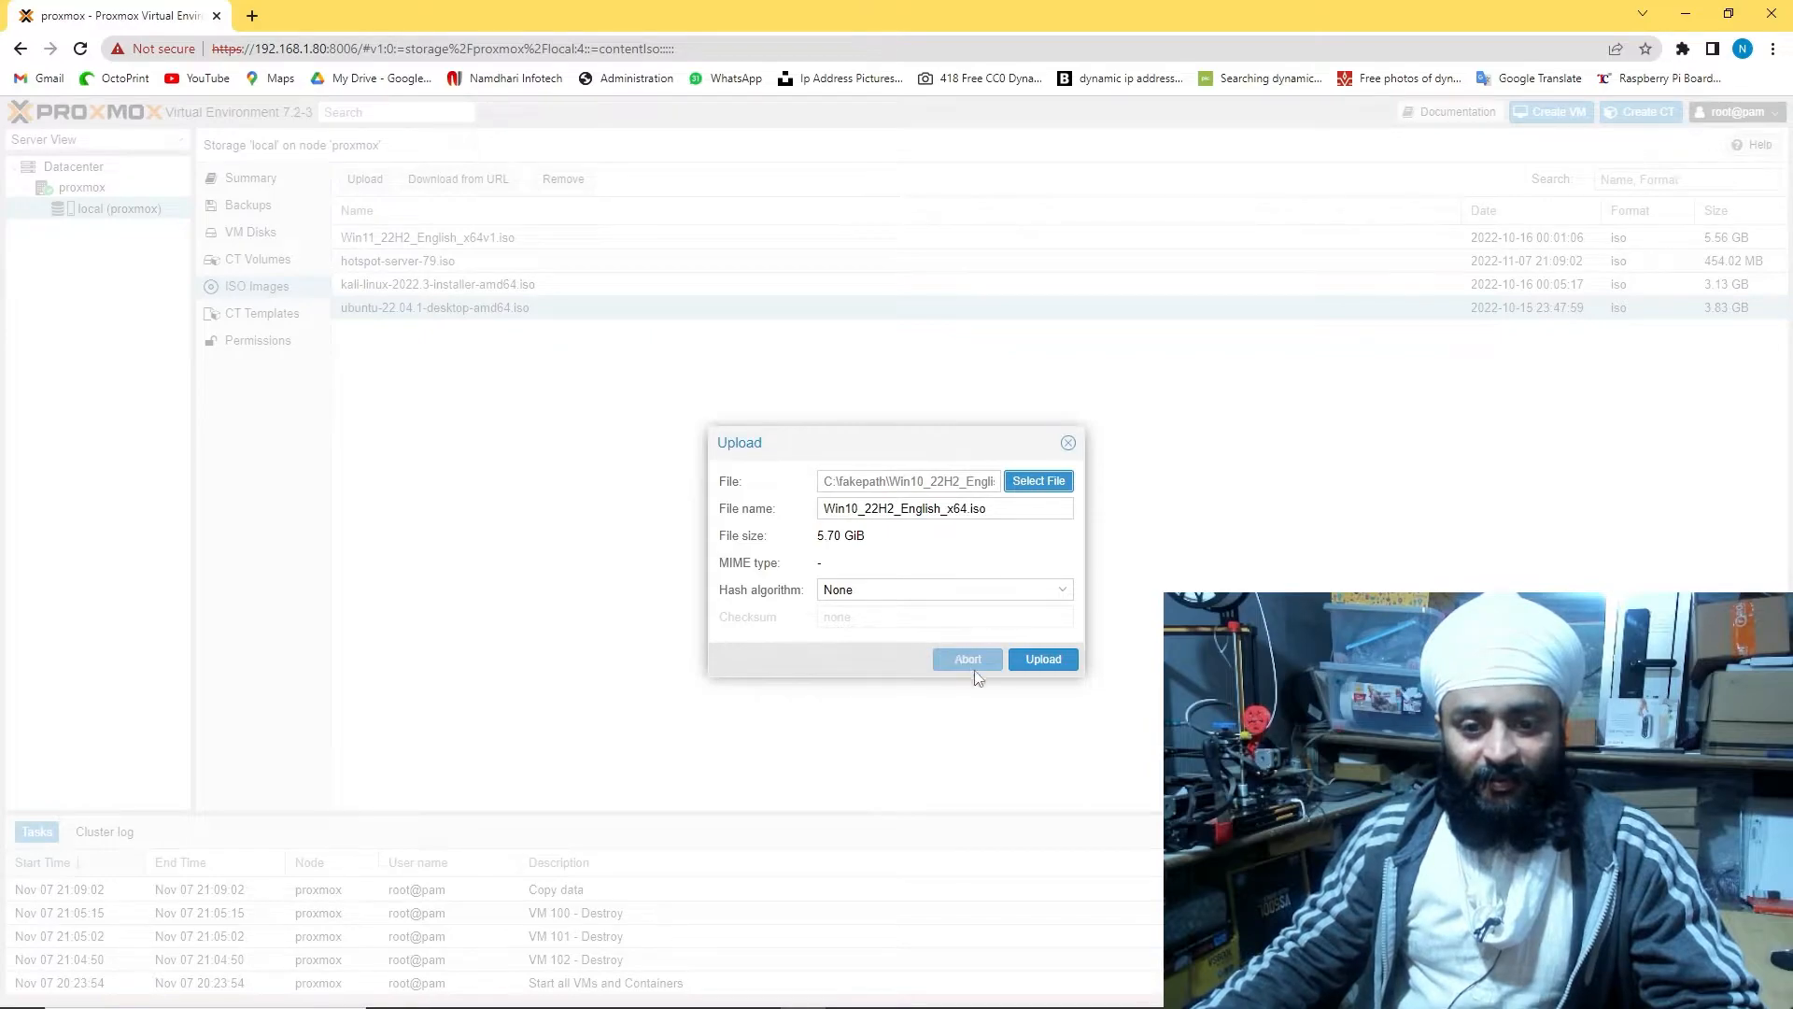
{"action": "left_click", "coordinate": [1037, 659]}
Watch Ethernet throughput in Task Manager during the upload, then begin a search in a new tab
{"action": "mouse_move", "coordinate": [1026, 1003]}
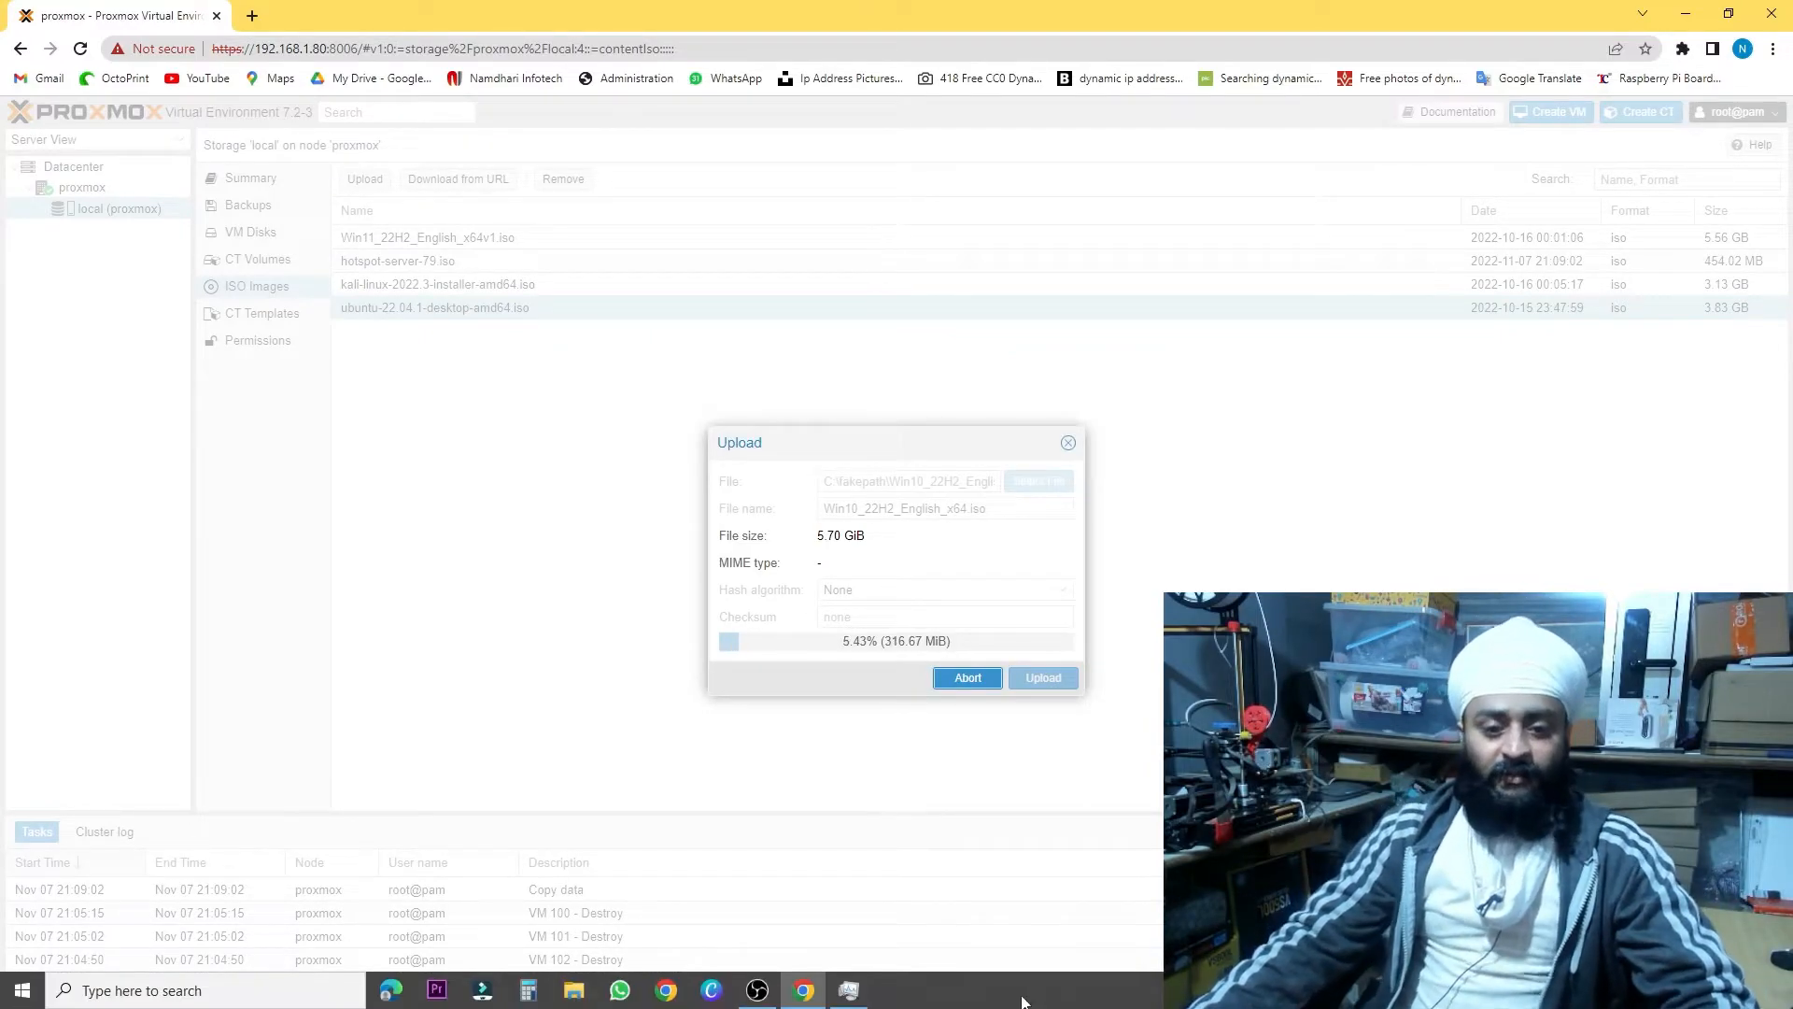
{"action": "left_click", "coordinate": [848, 990]}
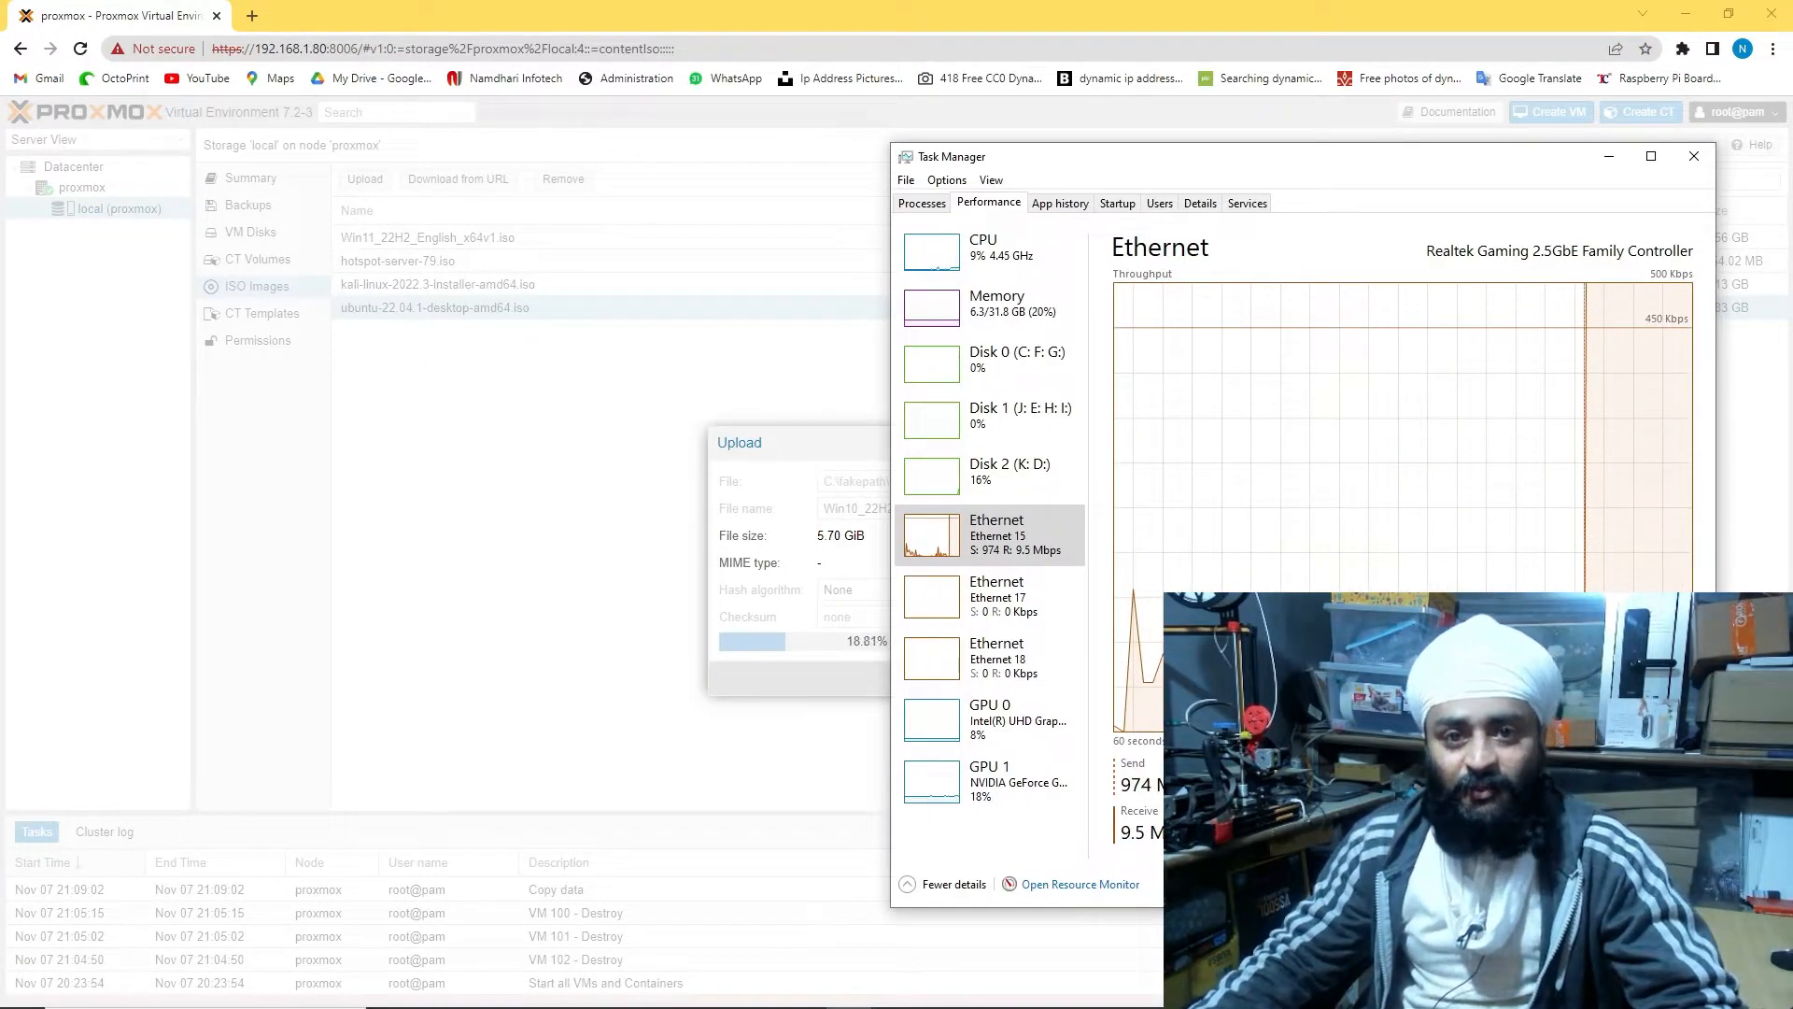
{"action": "left_click_drag", "start_coordinate": [1155, 161], "coordinate": [1096, 150]}
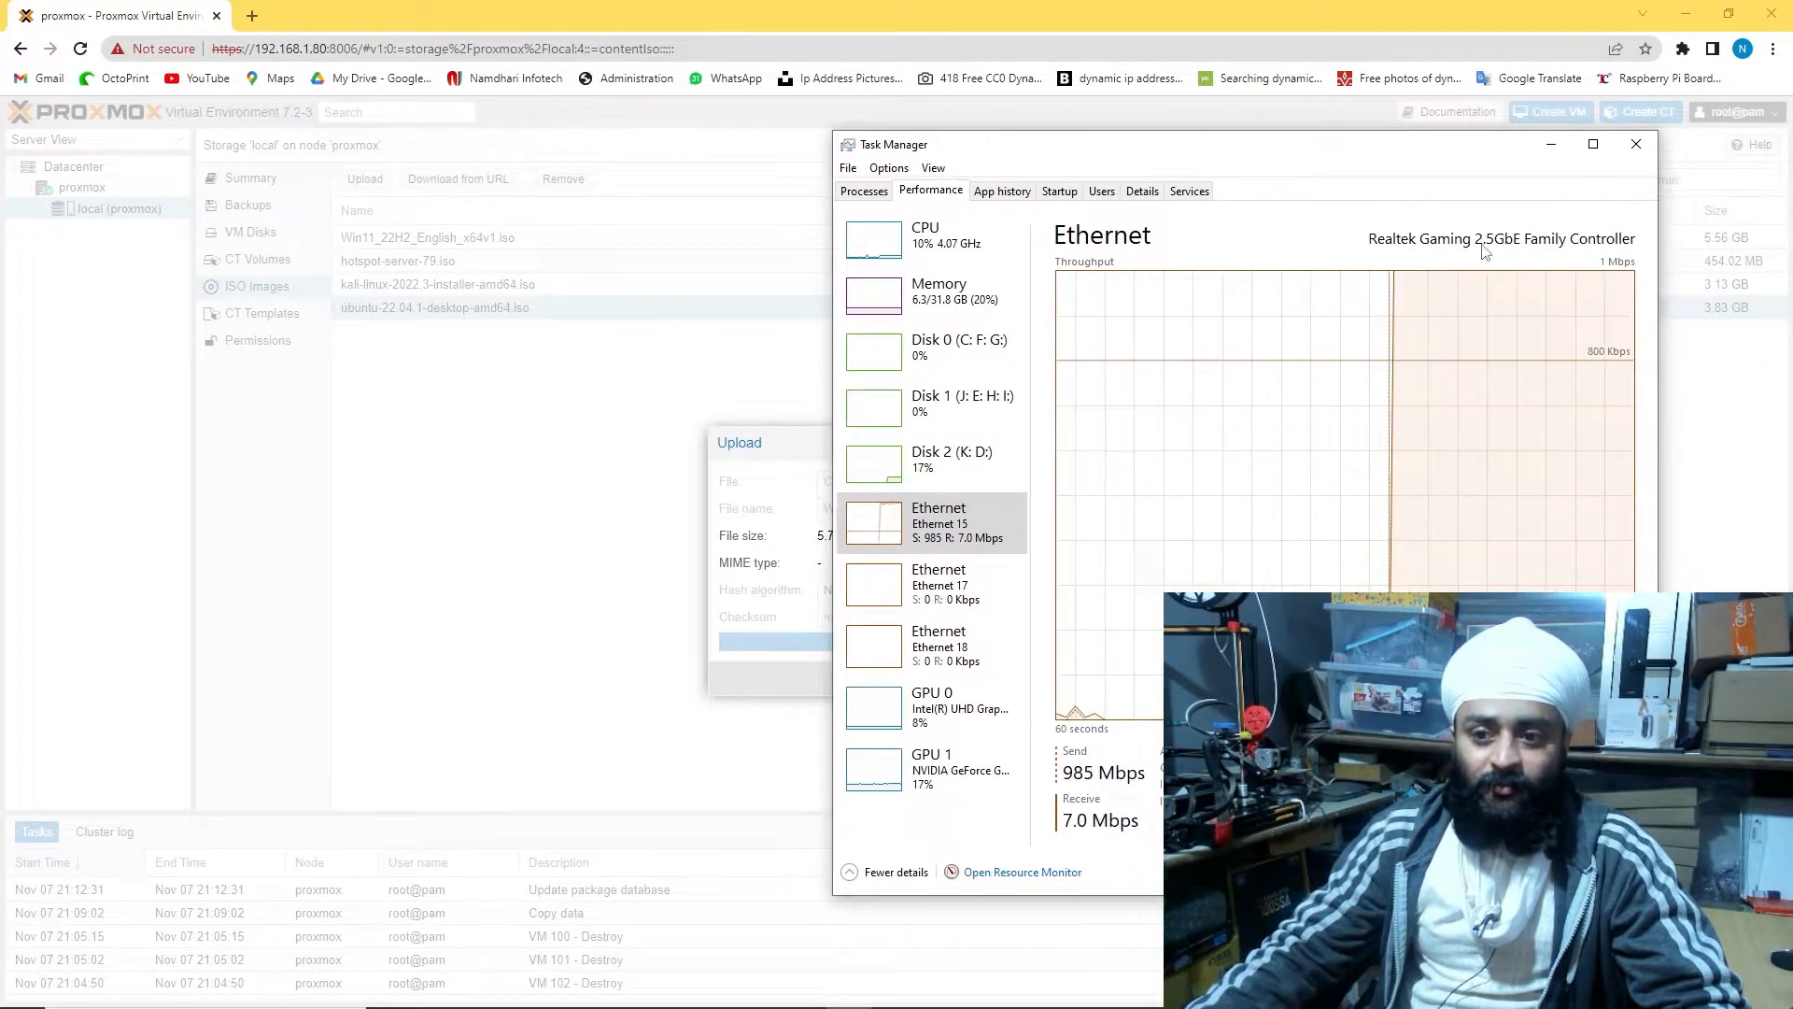
{"action": "left_click", "coordinate": [1636, 144]}
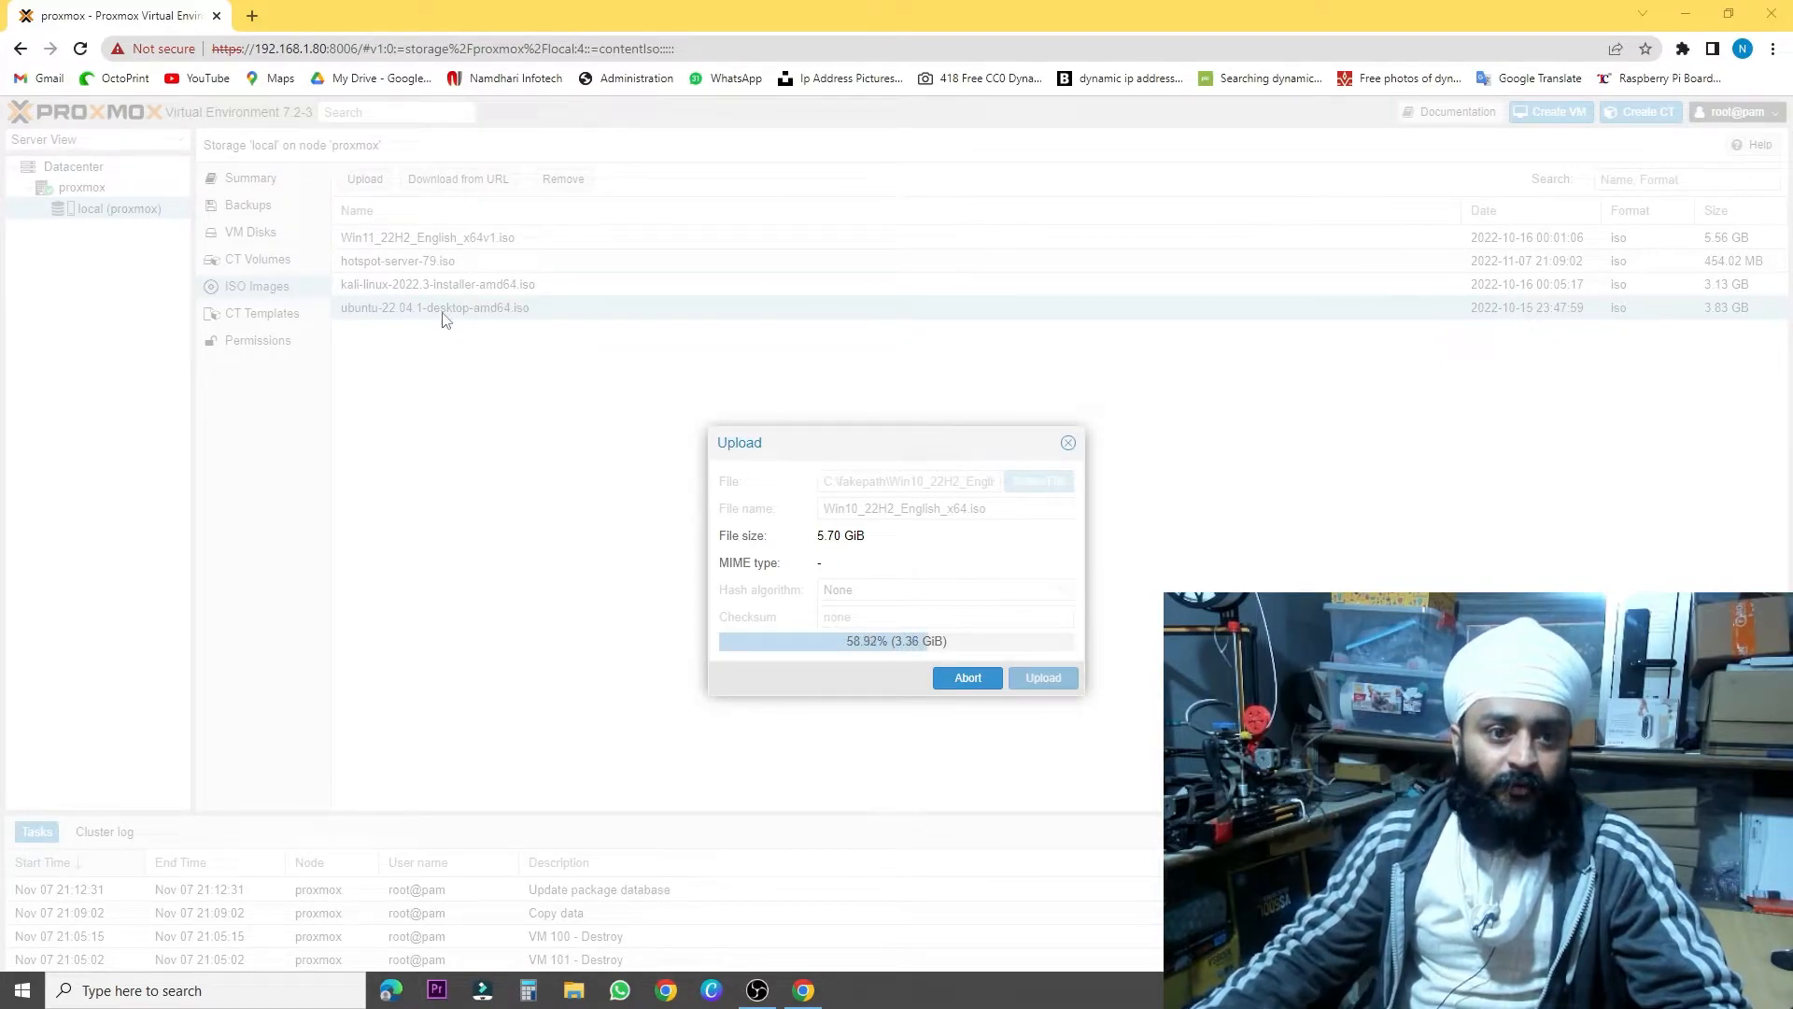
{"action": "left_click", "coordinate": [252, 16]}
{"action": "left_click", "coordinate": [270, 54]}
Search 'mac iso prox mox', open the MacOS Monterey tutorial and its ISO and OpenCore downloads
{"action": "type", "text": "iso prox mox"}
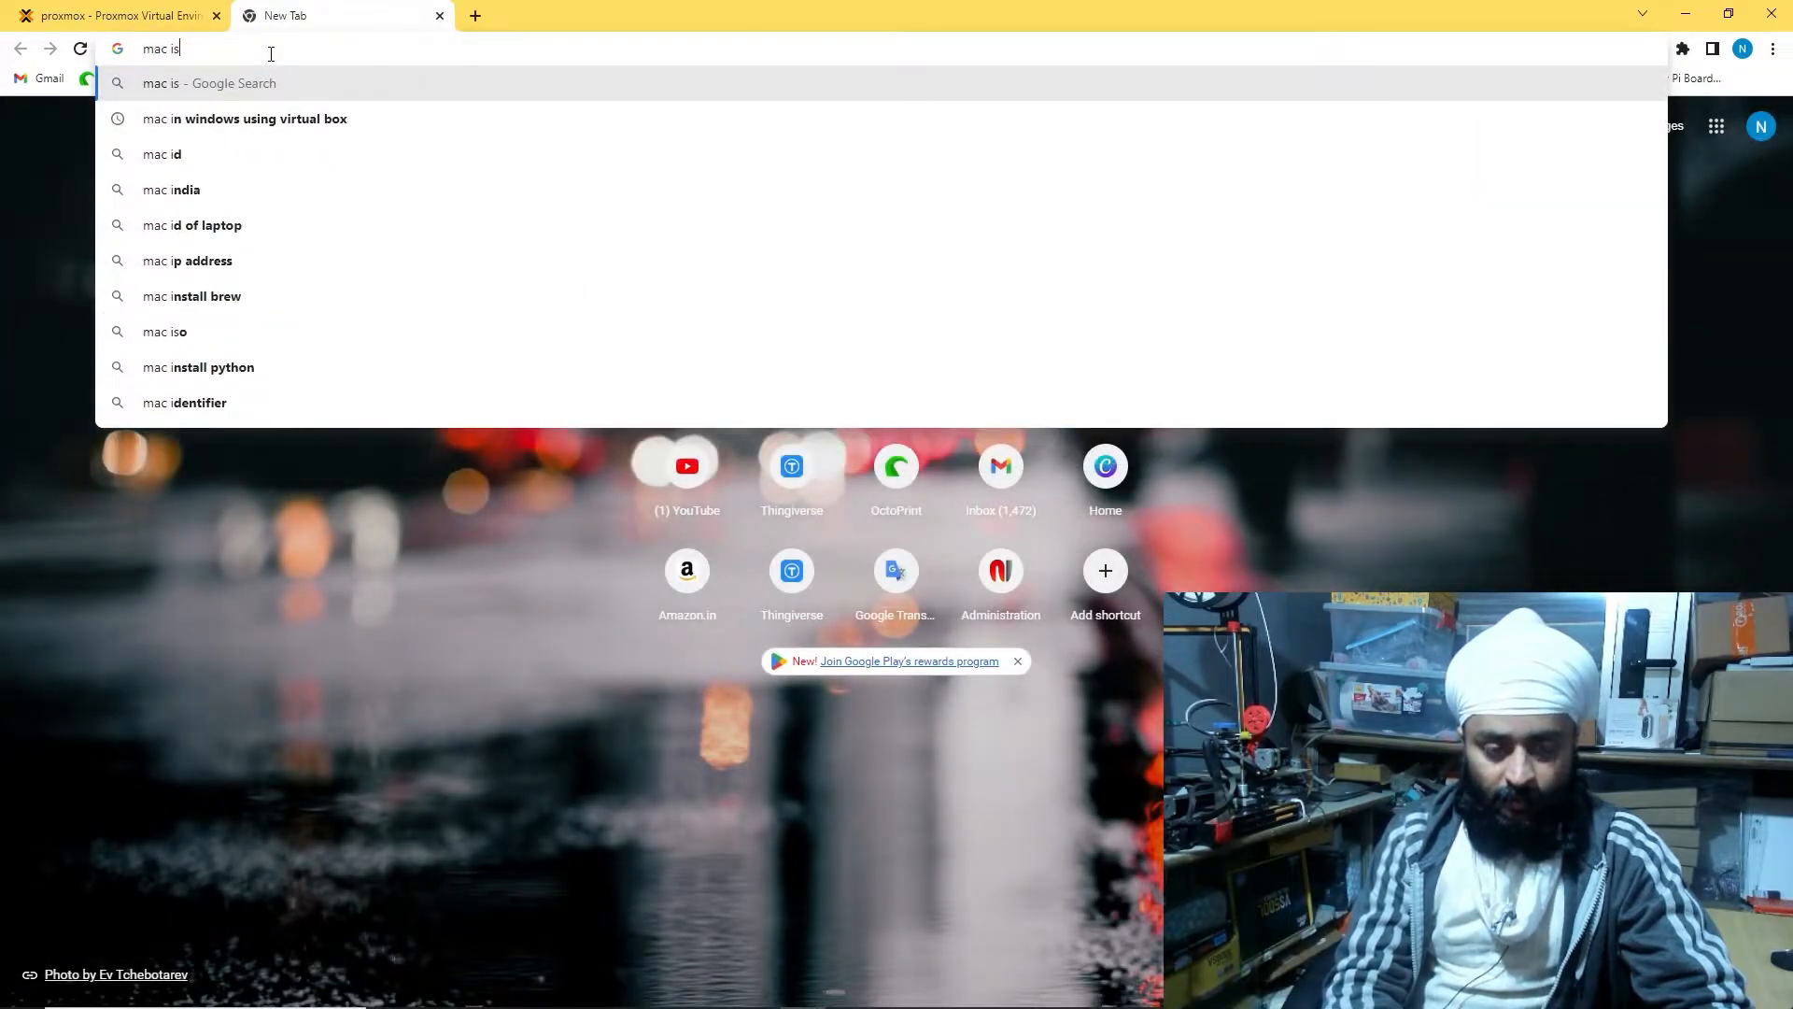
{"action": "key", "text": "Return"}
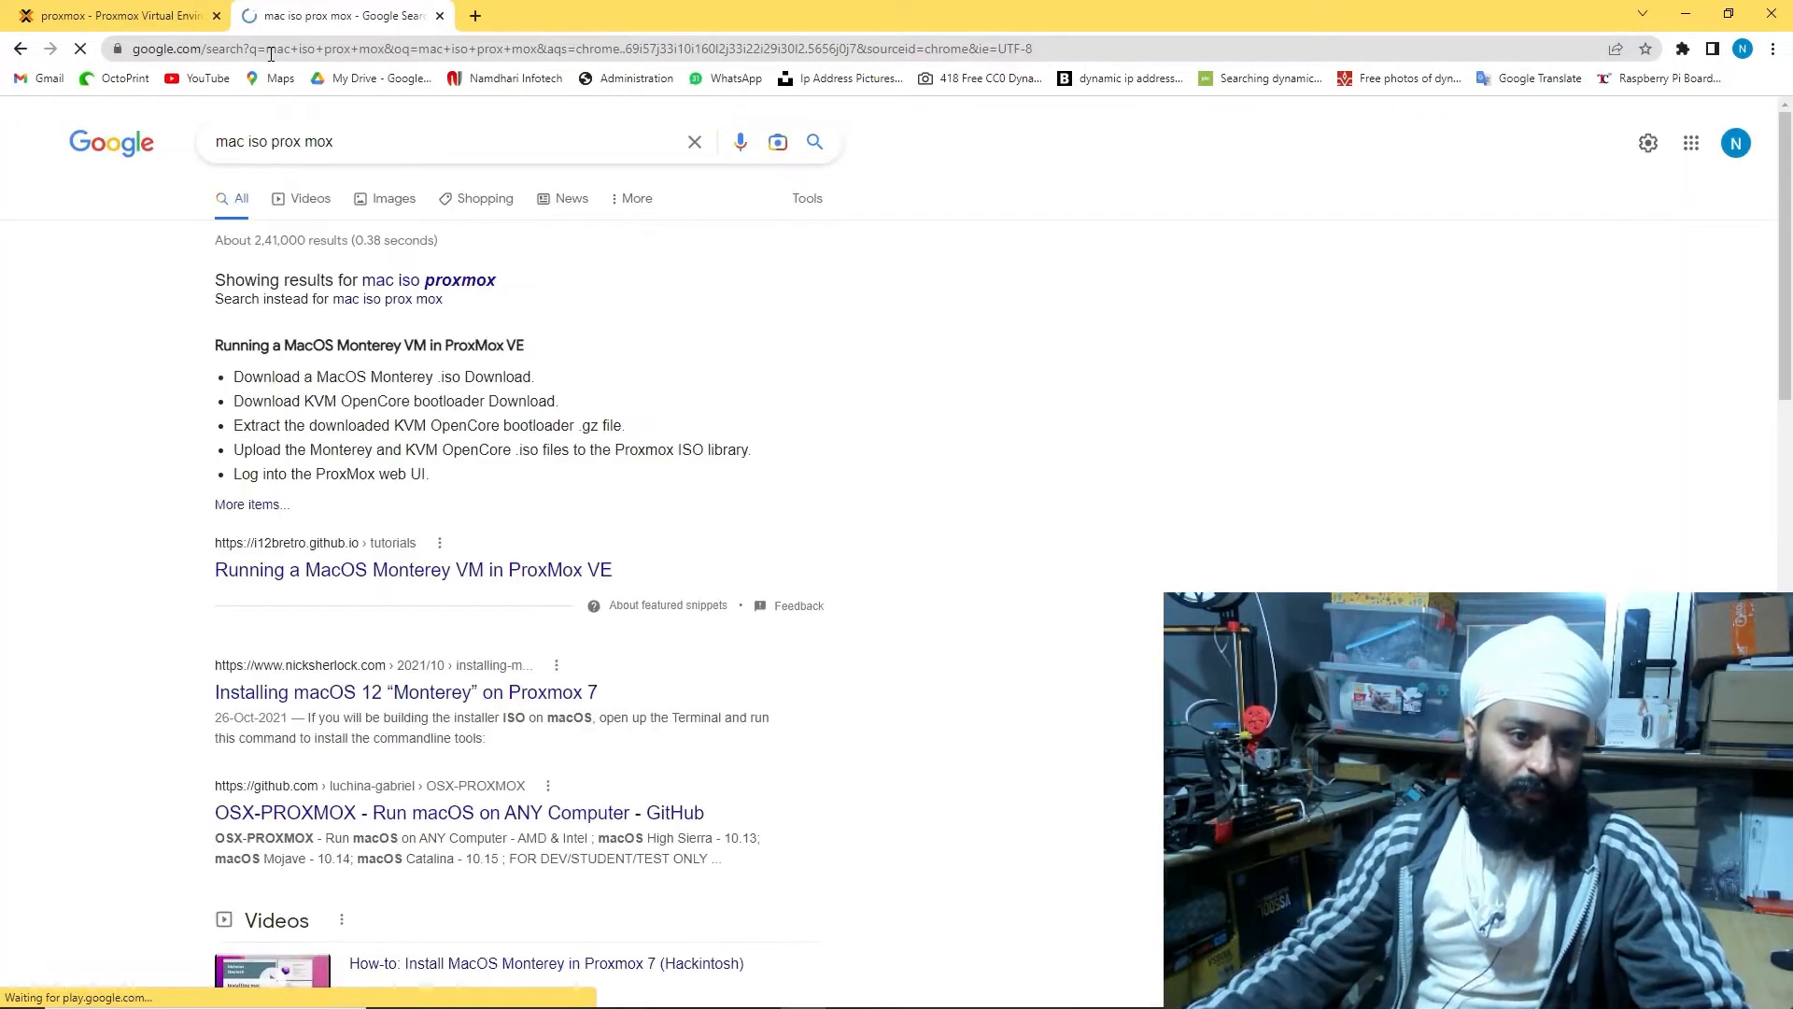
{"action": "left_click", "coordinate": [467, 584]}
{"action": "left_click", "coordinate": [494, 228]}
{"action": "left_click", "coordinate": [363, 13]}
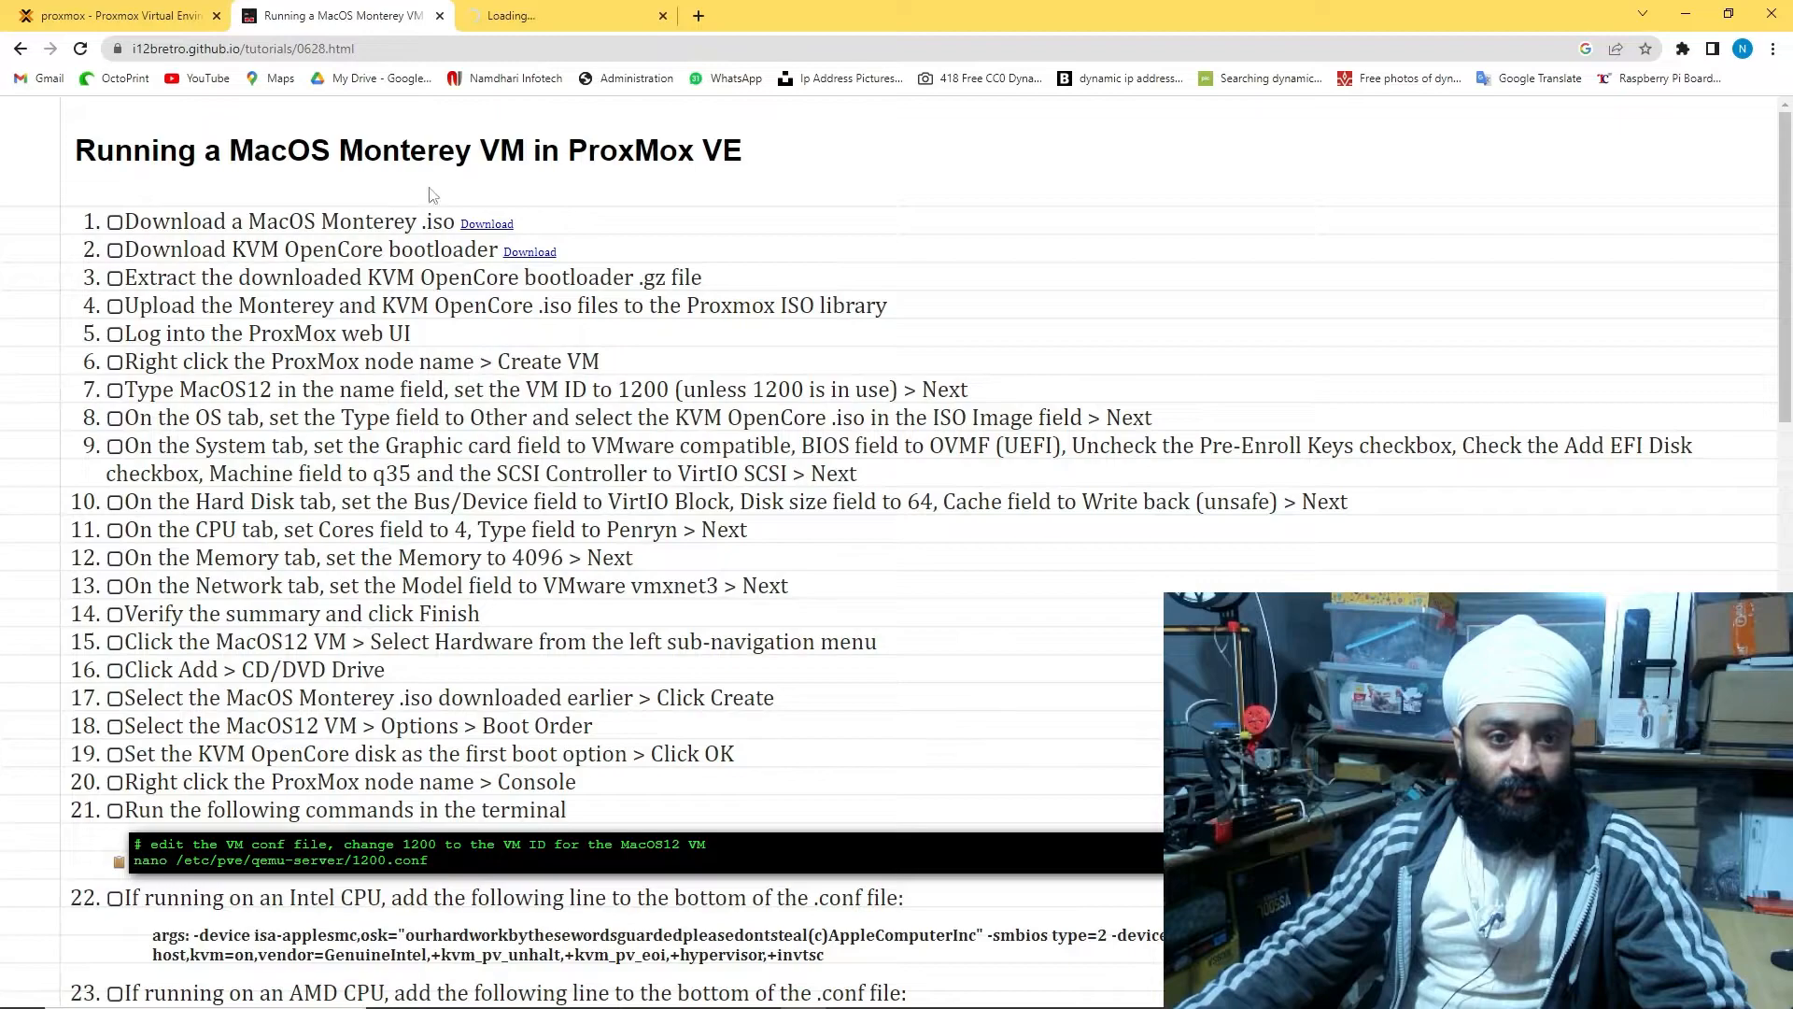
{"action": "left_click", "coordinate": [529, 251]}
{"action": "left_click", "coordinate": [363, 11]}
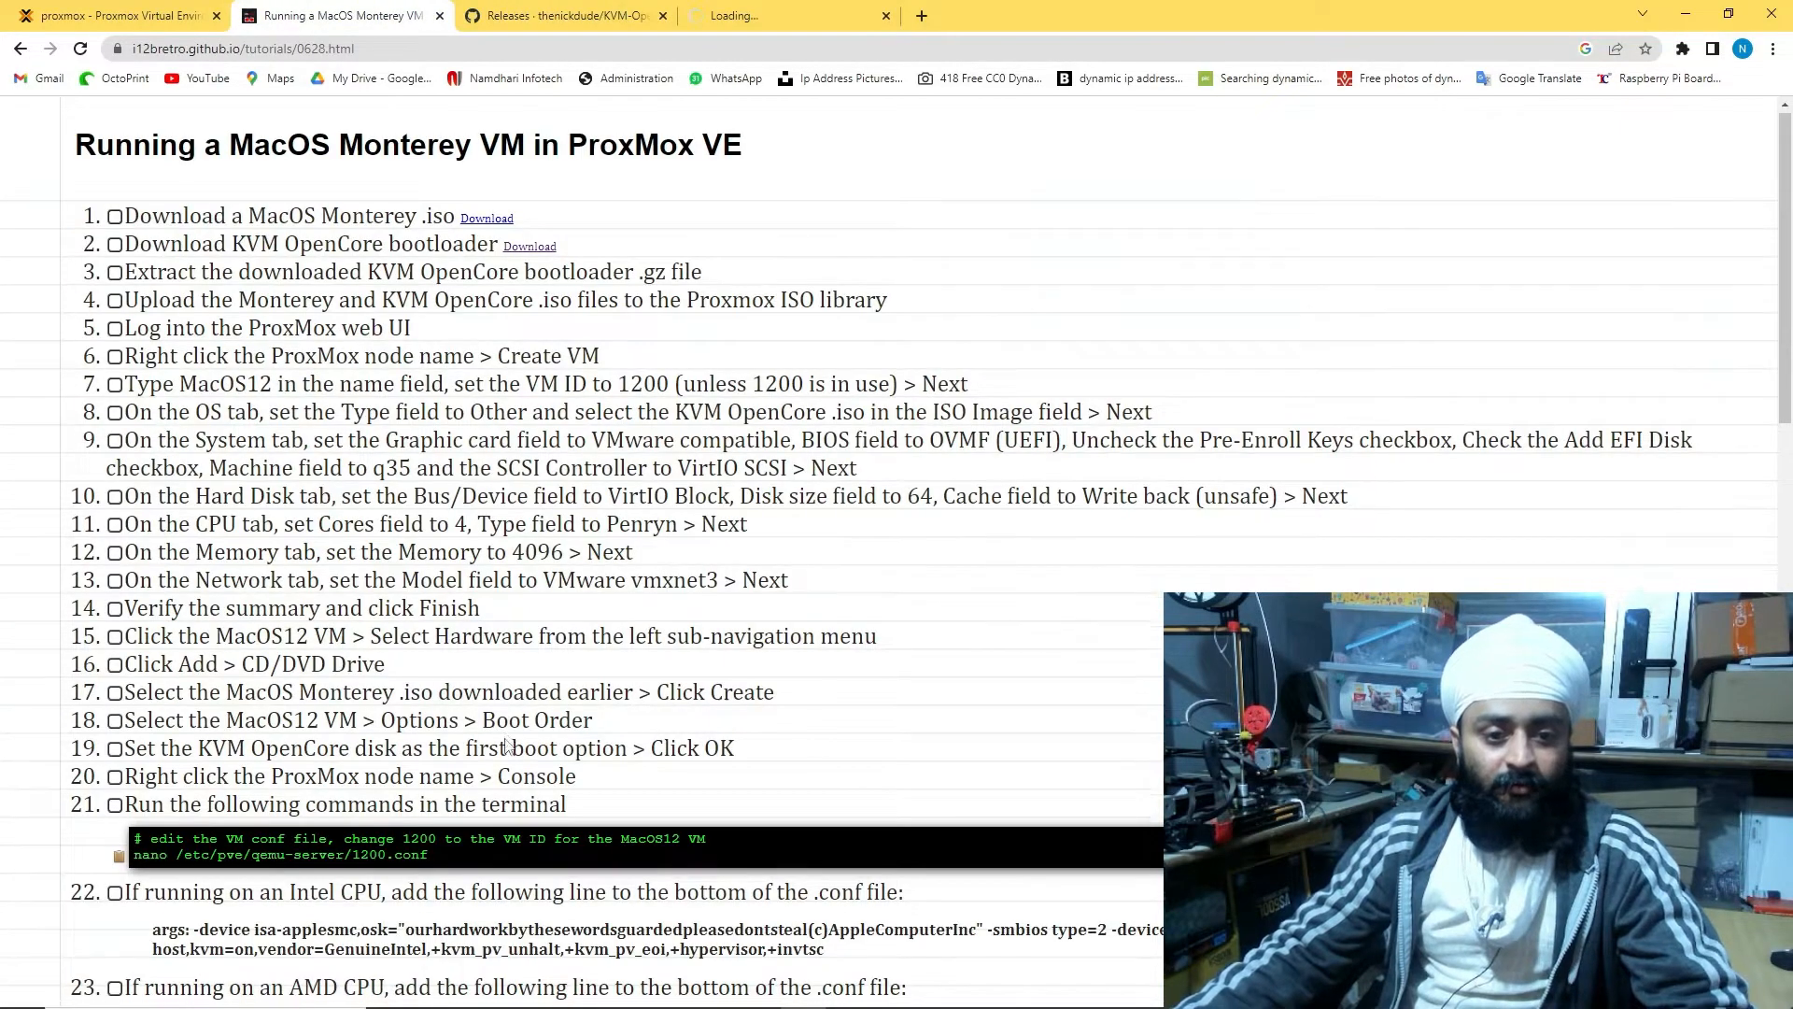
Read through the tutorial's Intel CPU config step, then return to Proxmox
{"action": "scroll", "coordinate": [505, 745], "scroll_direction": "down", "scroll_amount": 3}
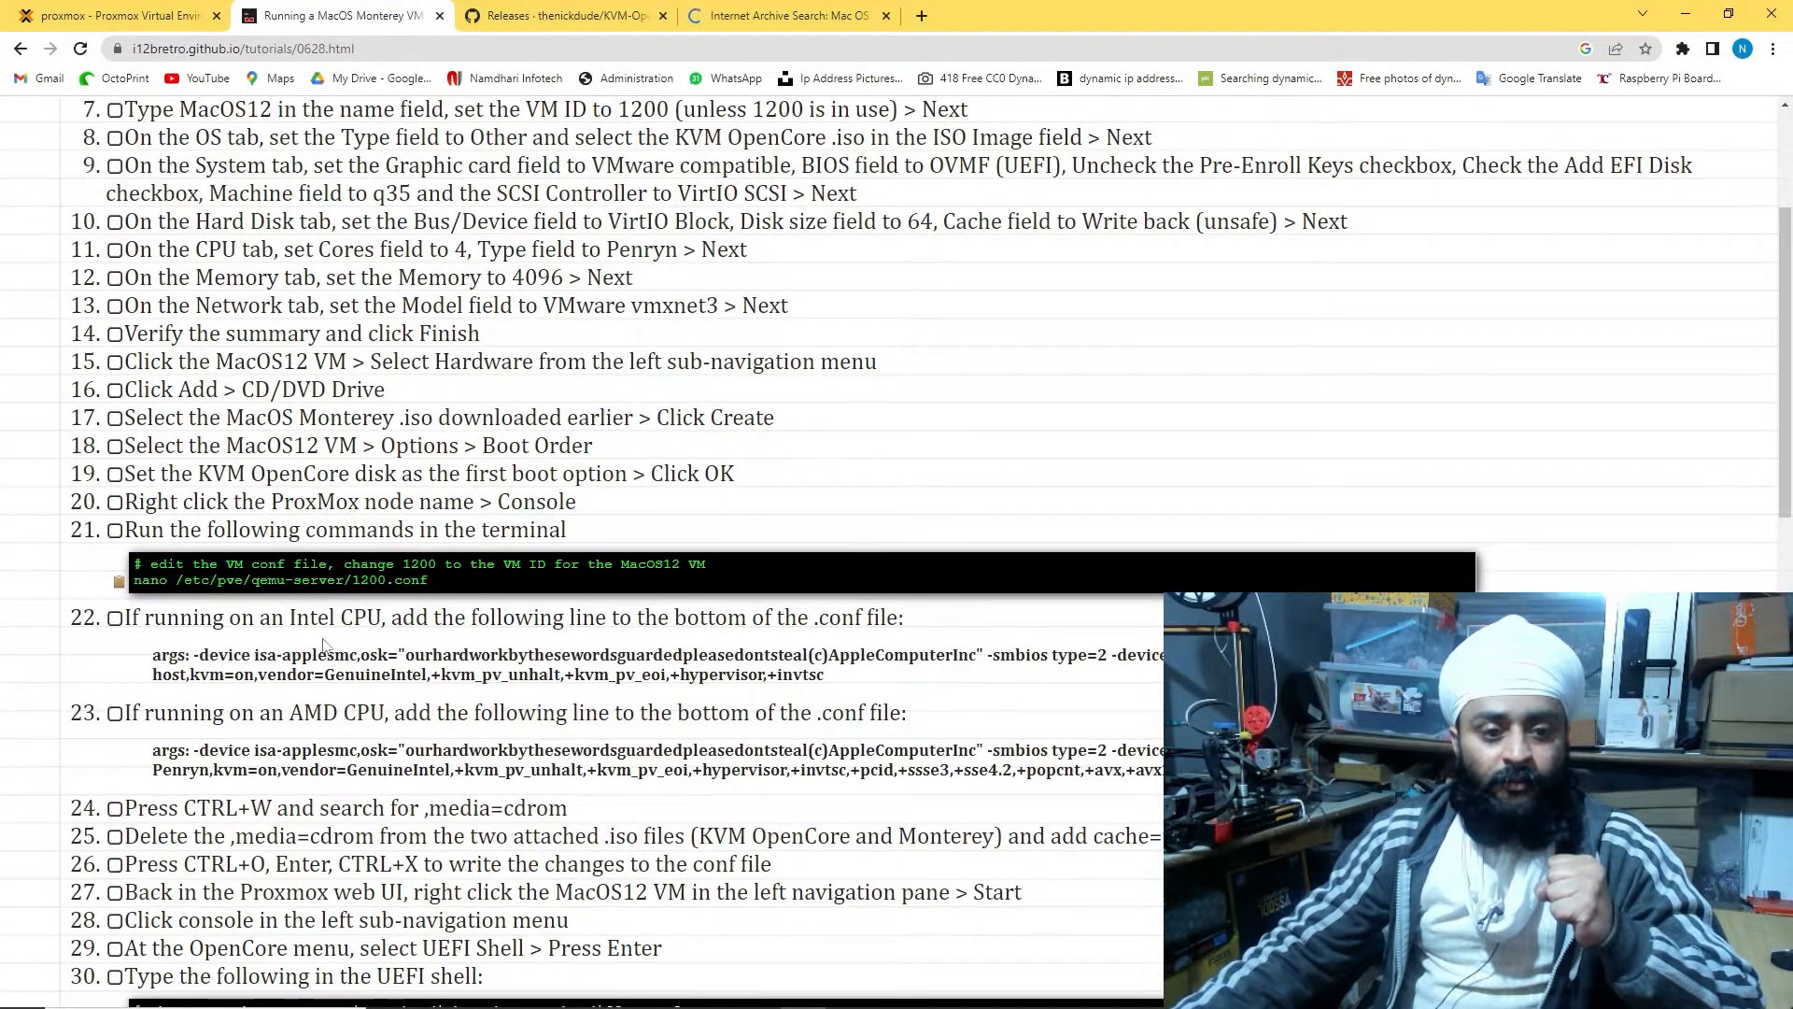
{"action": "left_click_drag", "start_coordinate": [143, 660], "coordinate": [707, 664]}
{"action": "left_click", "coordinate": [857, 678]}
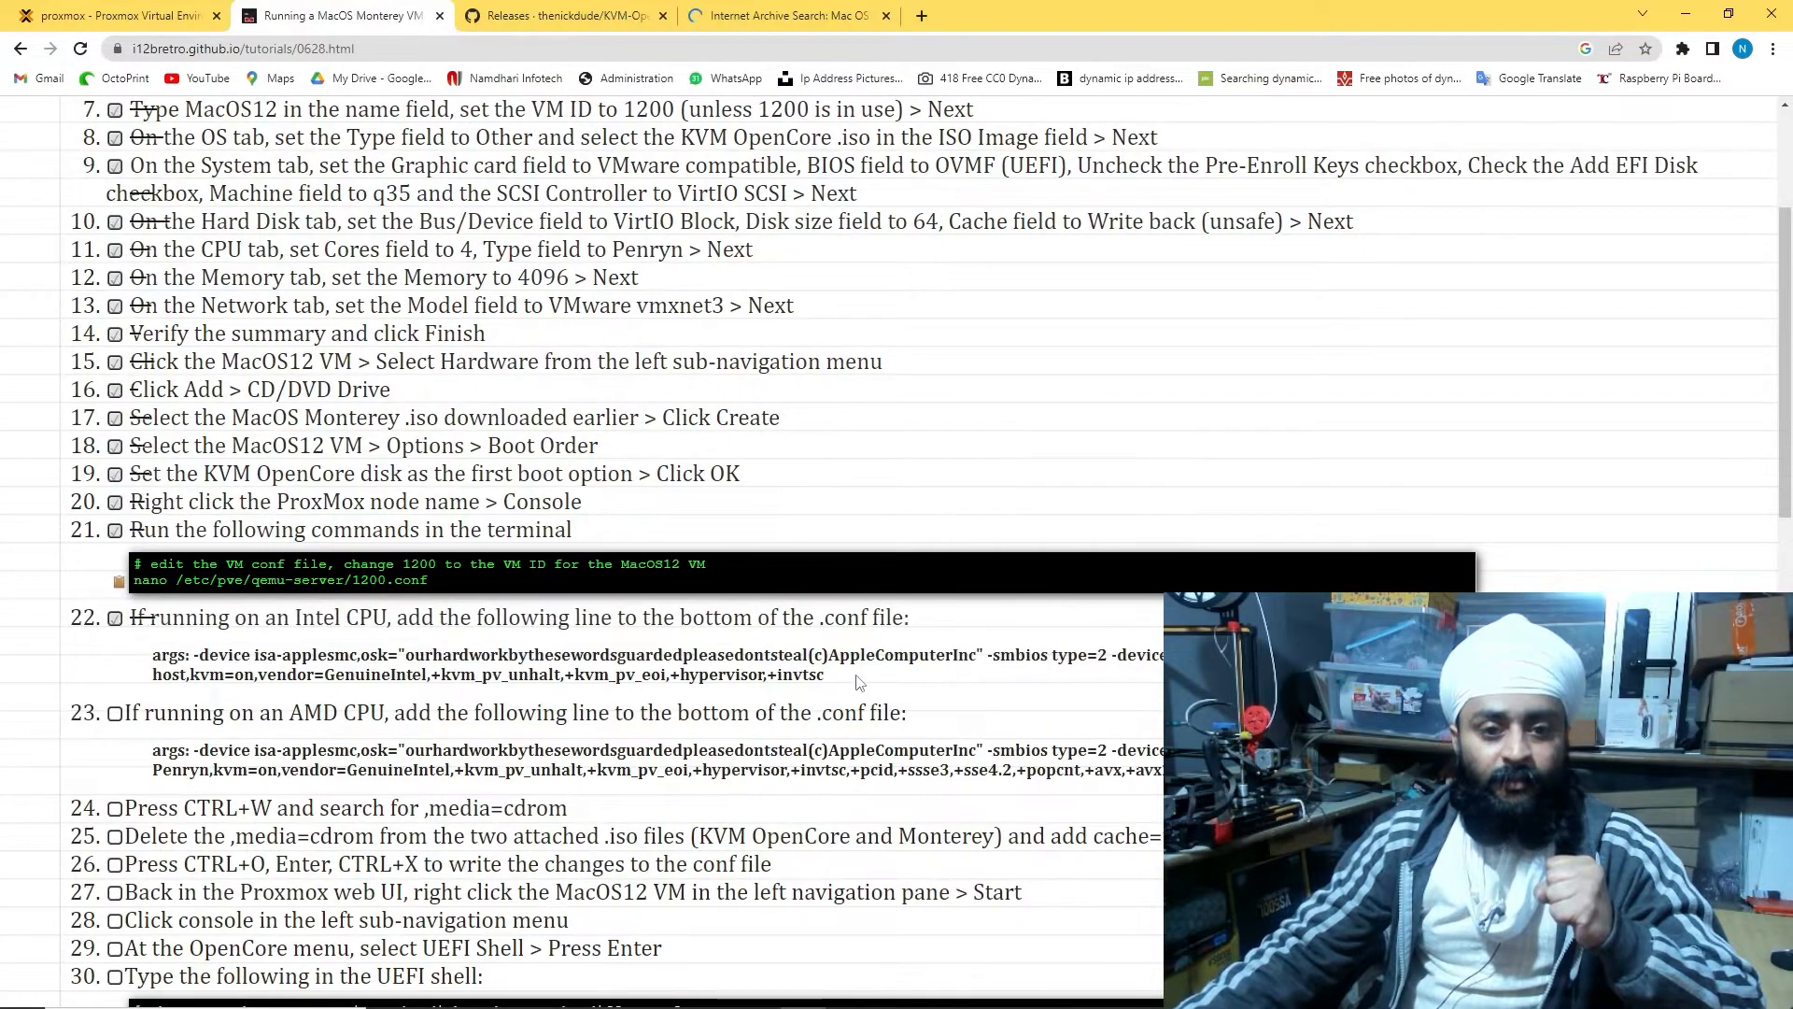
{"action": "scroll", "coordinate": [856, 678], "scroll_direction": "down", "scroll_amount": 14}
{"action": "scroll", "coordinate": [855, 682], "scroll_direction": "up", "scroll_amount": 5}
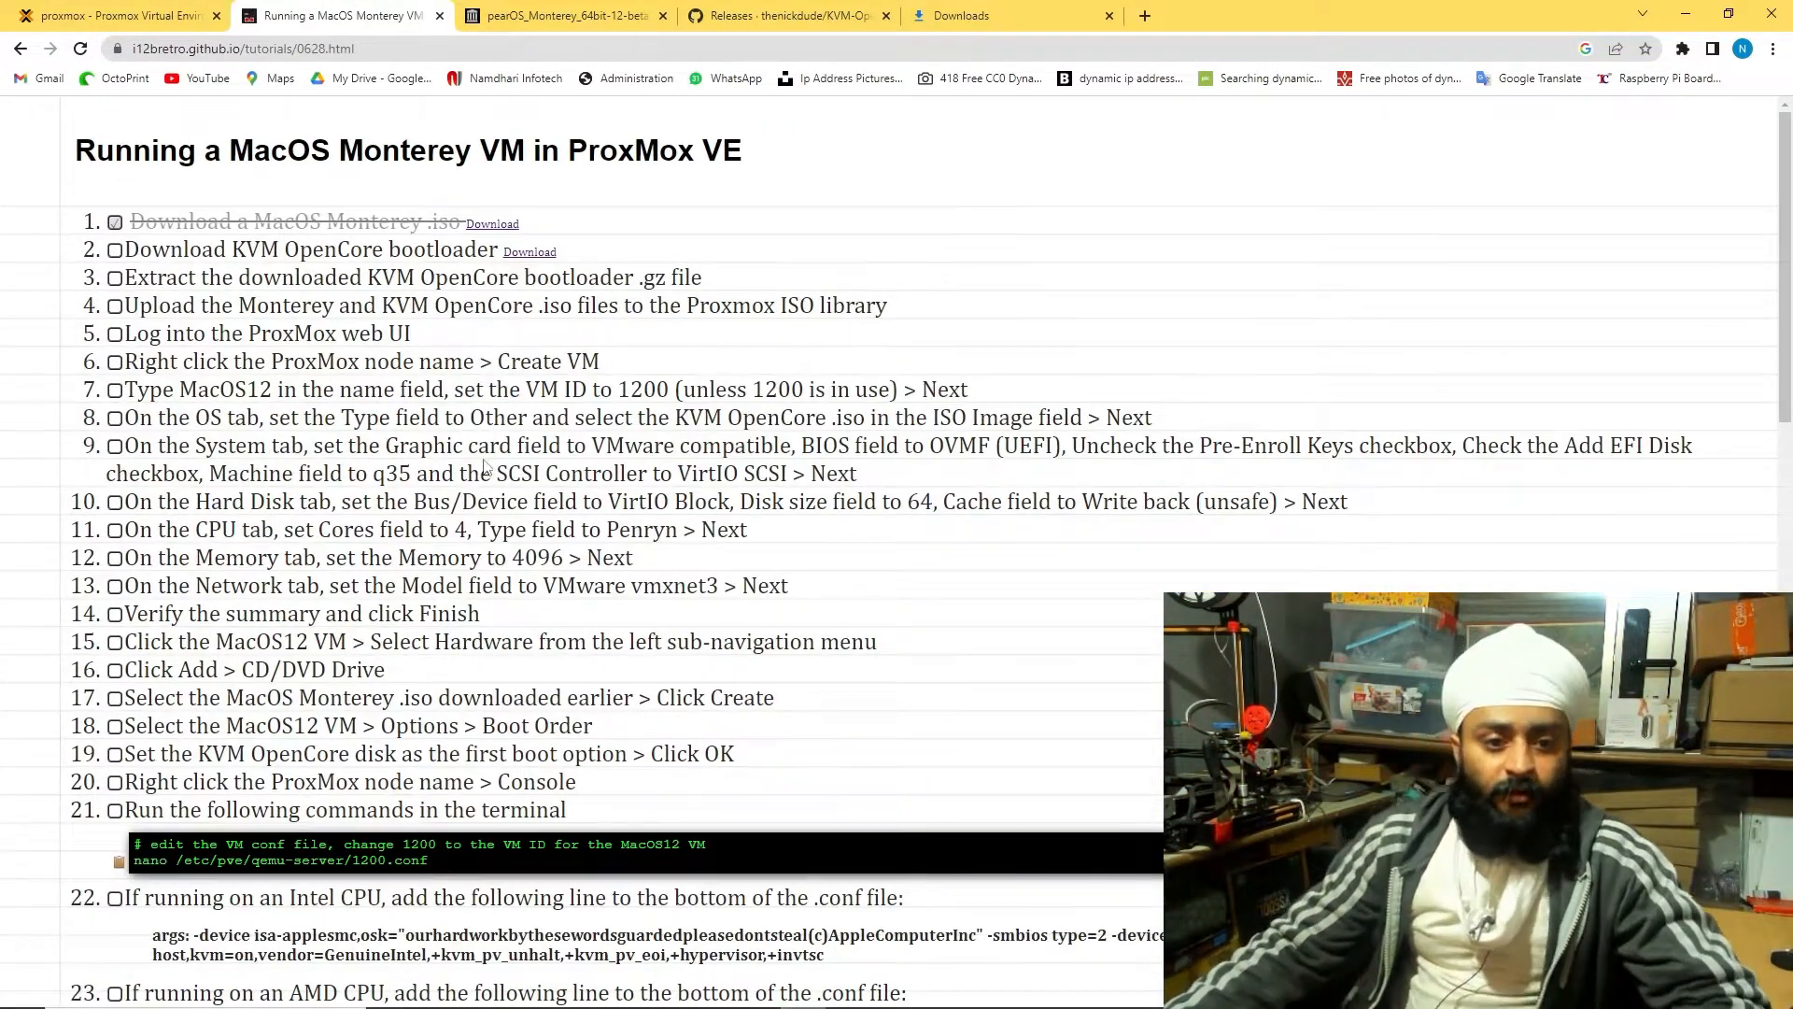
{"action": "scroll", "coordinate": [456, 797], "scroll_direction": "down", "scroll_amount": 4}
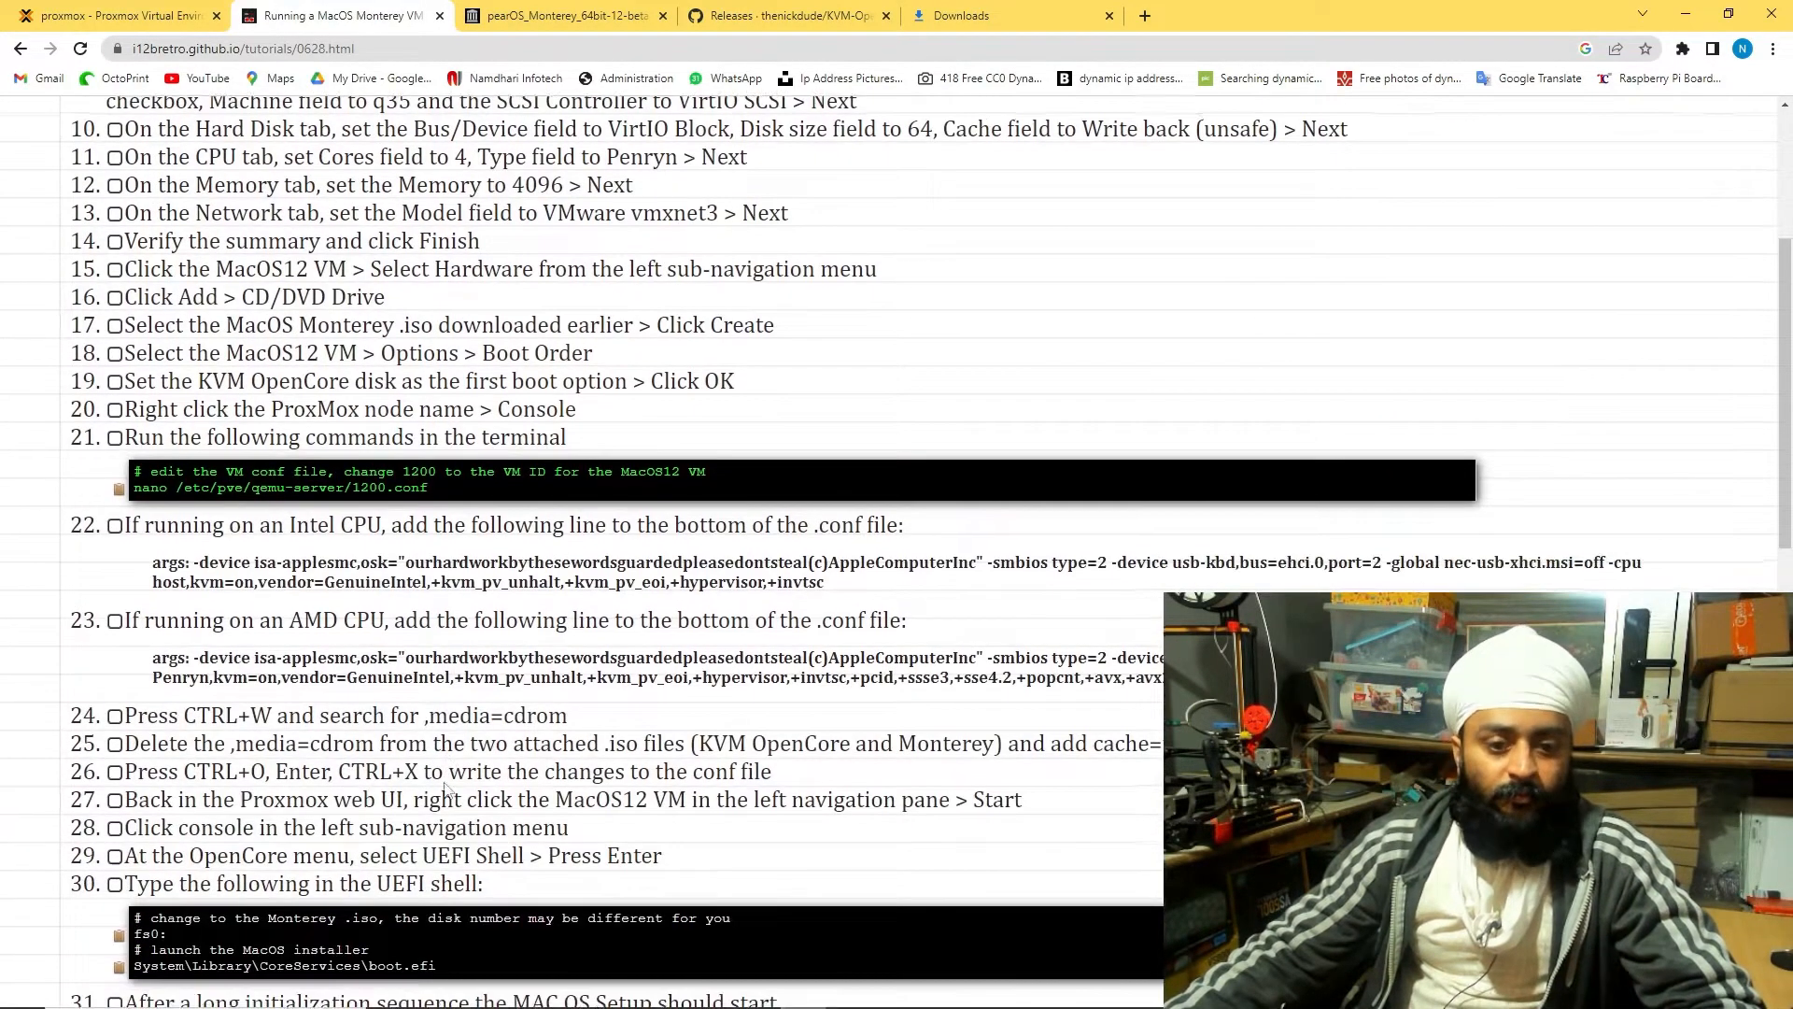
{"action": "left_click", "coordinate": [168, 13]}
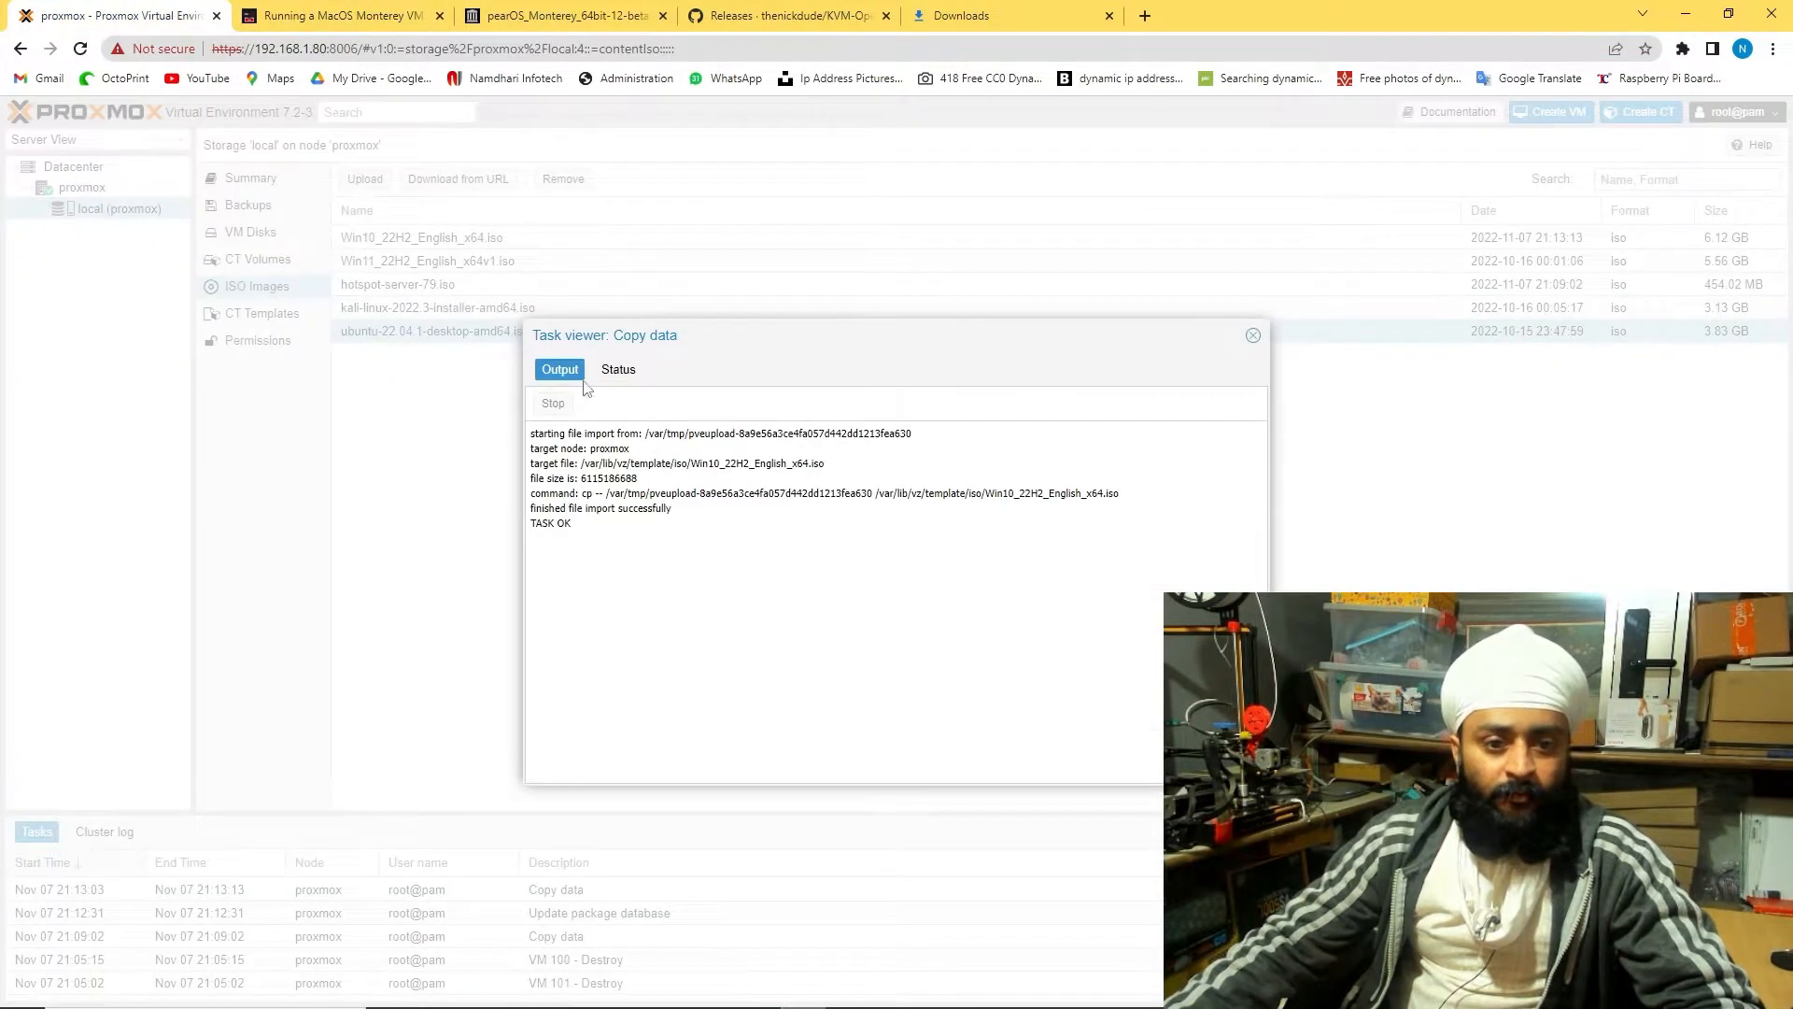
Close the copy data task log and start a new VM on node proxmox
{"action": "left_click", "coordinate": [1252, 335]}
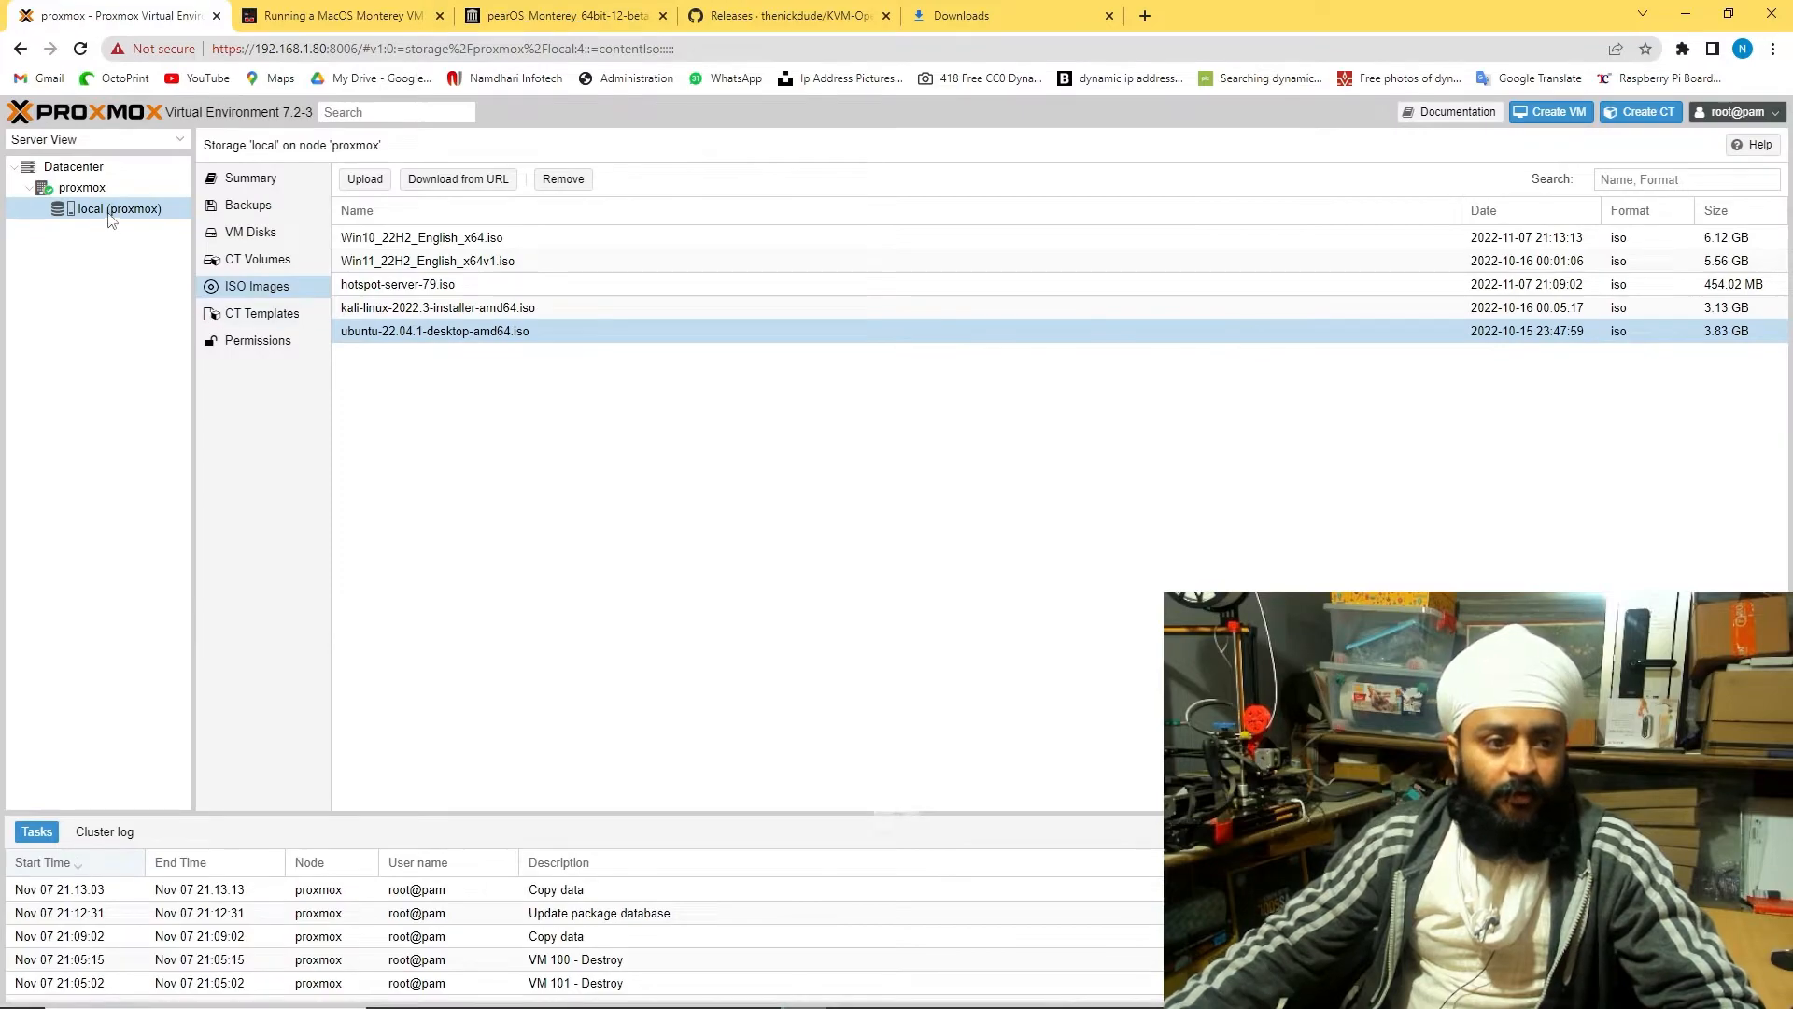
{"action": "left_click", "coordinate": [82, 189]}
{"action": "right_click", "coordinate": [80, 191]}
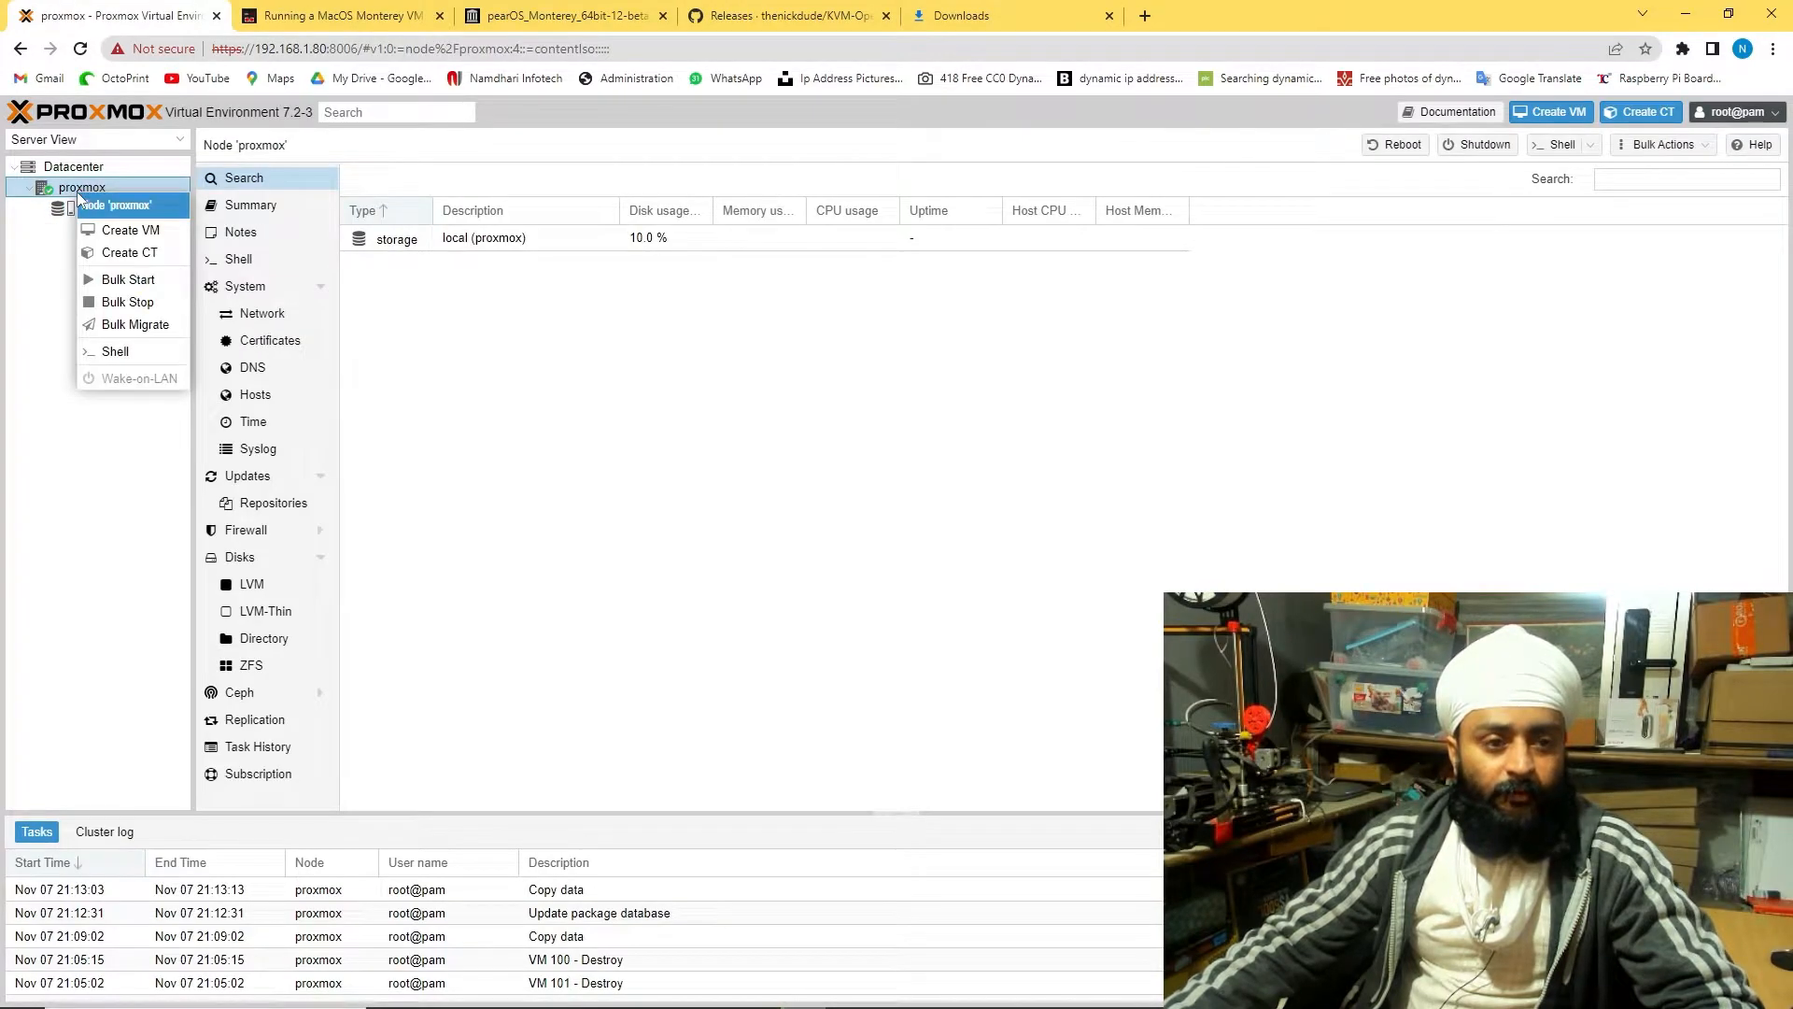
{"action": "left_click", "coordinate": [152, 232]}
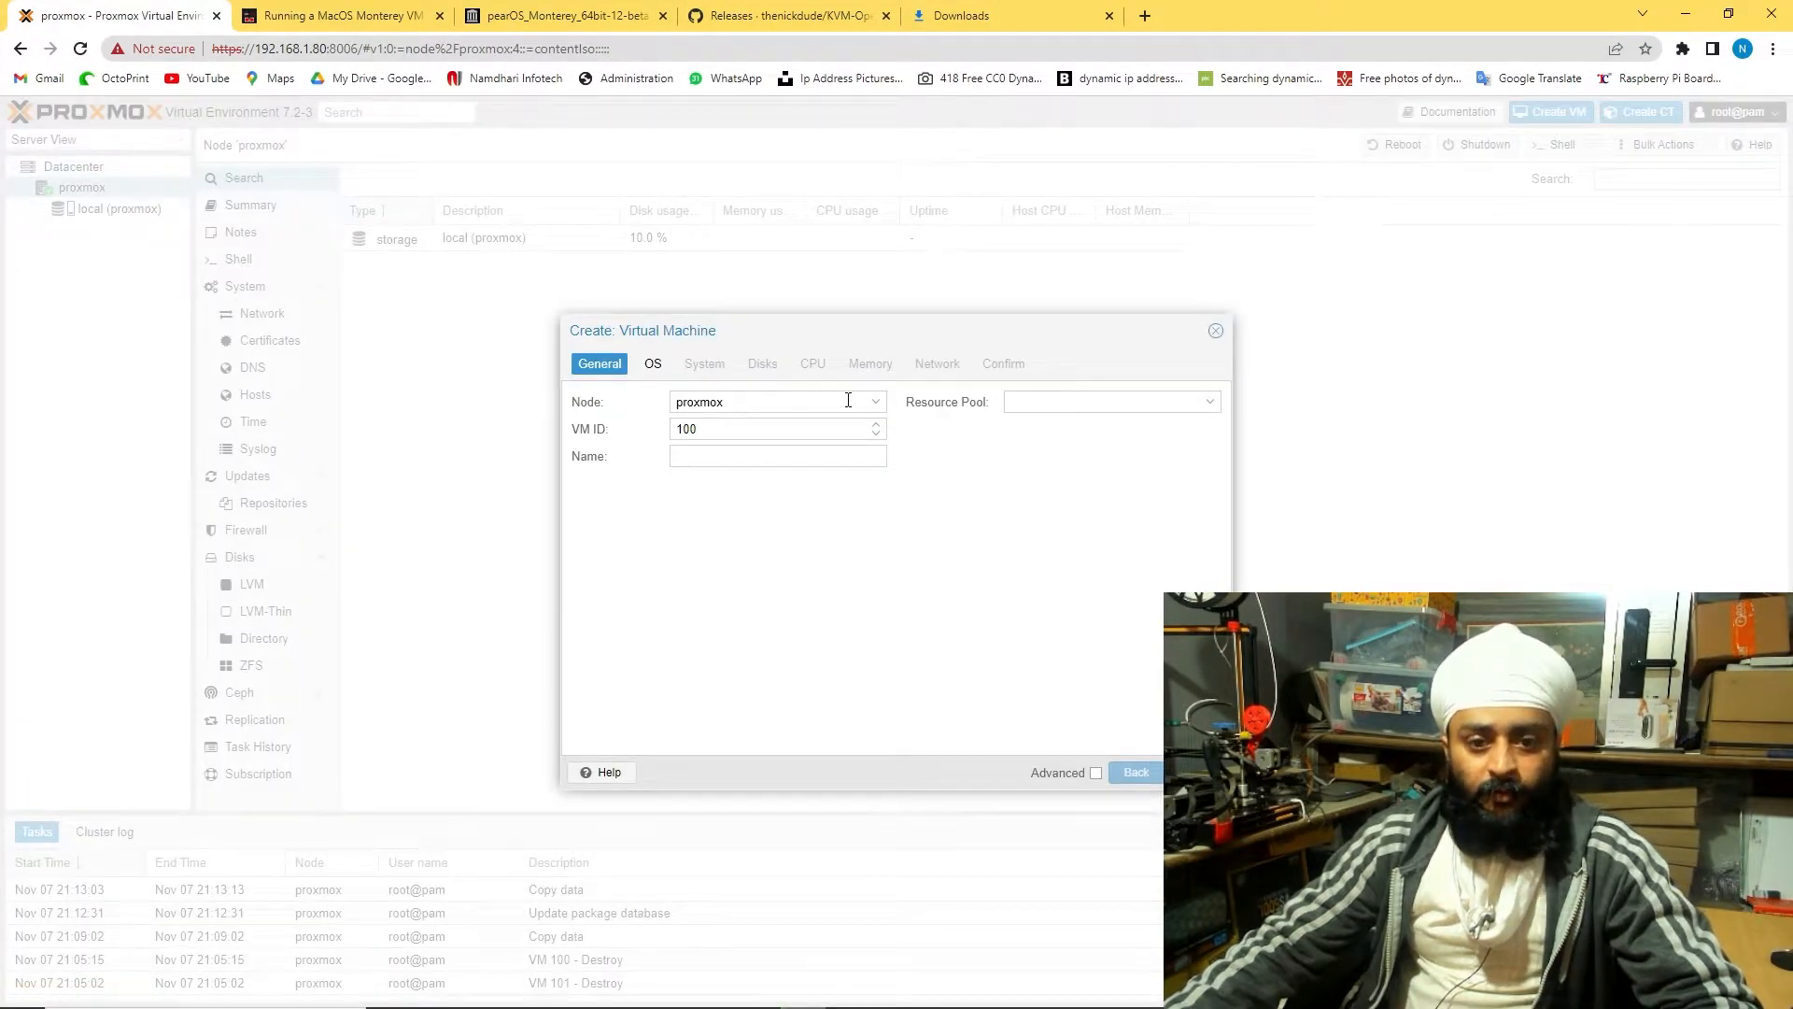
Keep node proxmox and VM ID 100, name the VM windows10, and leave no resource pool
{"action": "left_click", "coordinate": [878, 404]}
{"action": "left_click", "coordinate": [875, 404]}
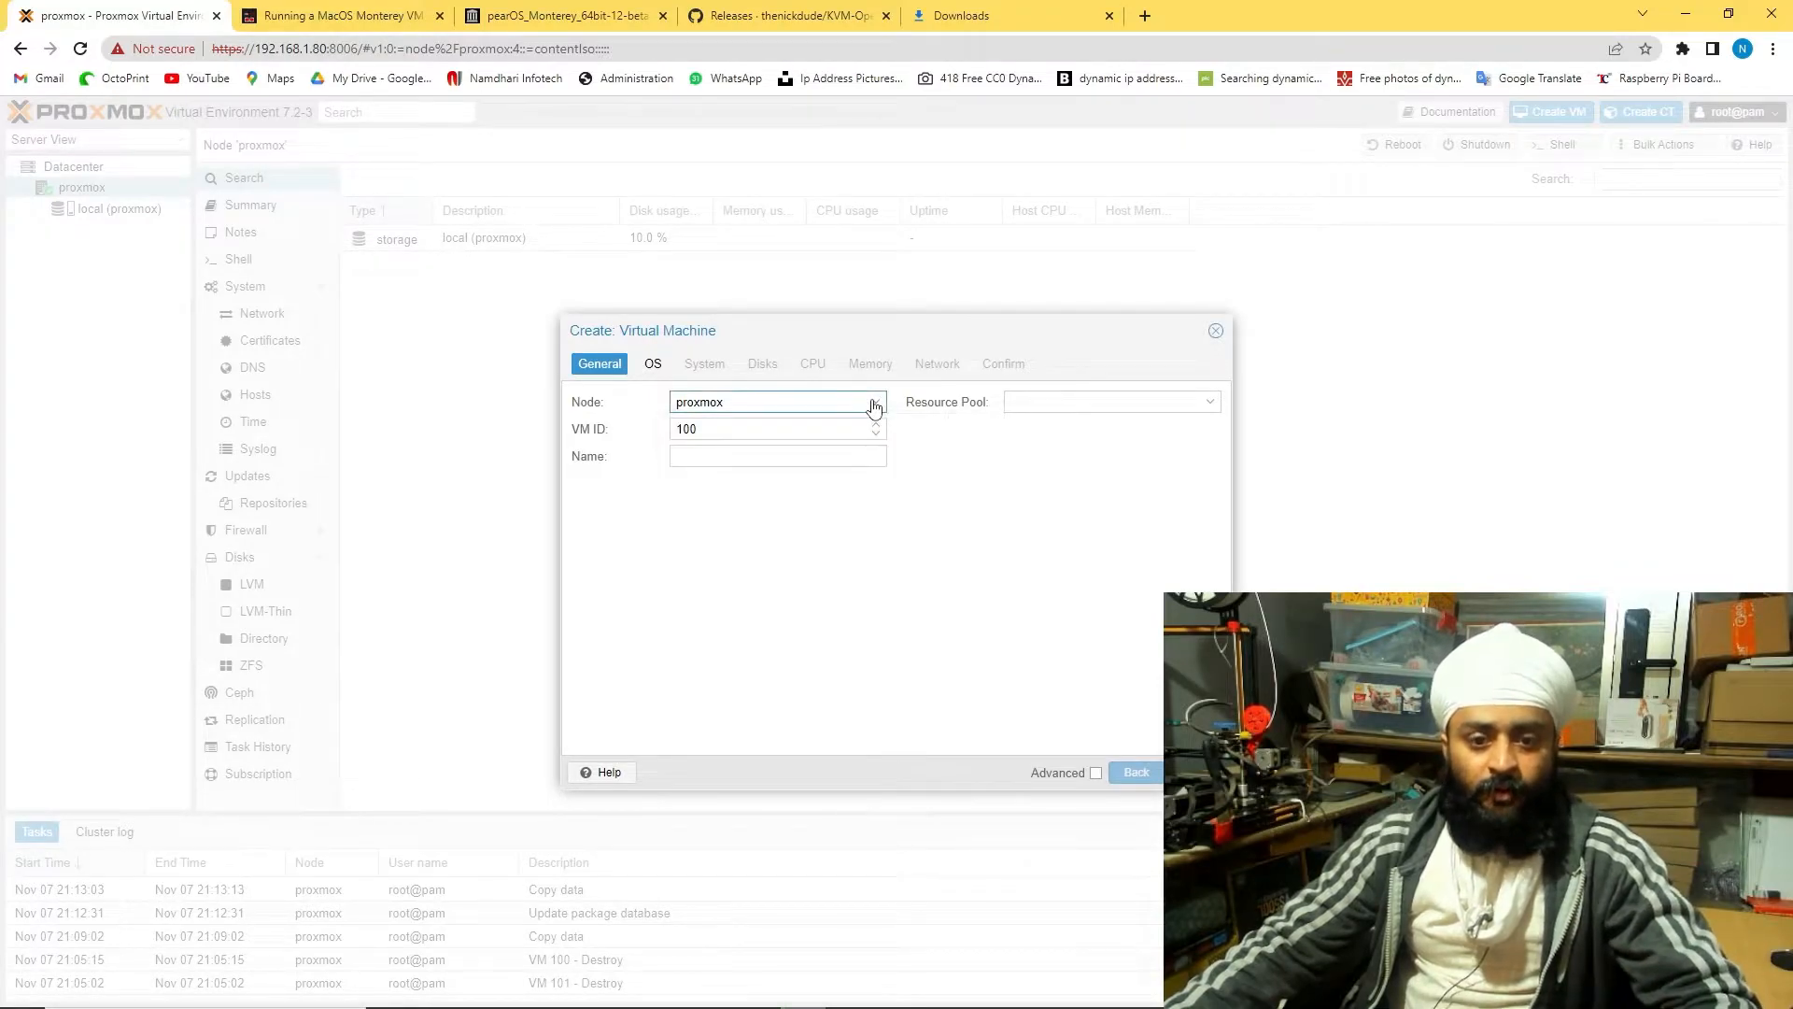
{"action": "left_click", "coordinate": [814, 429]}
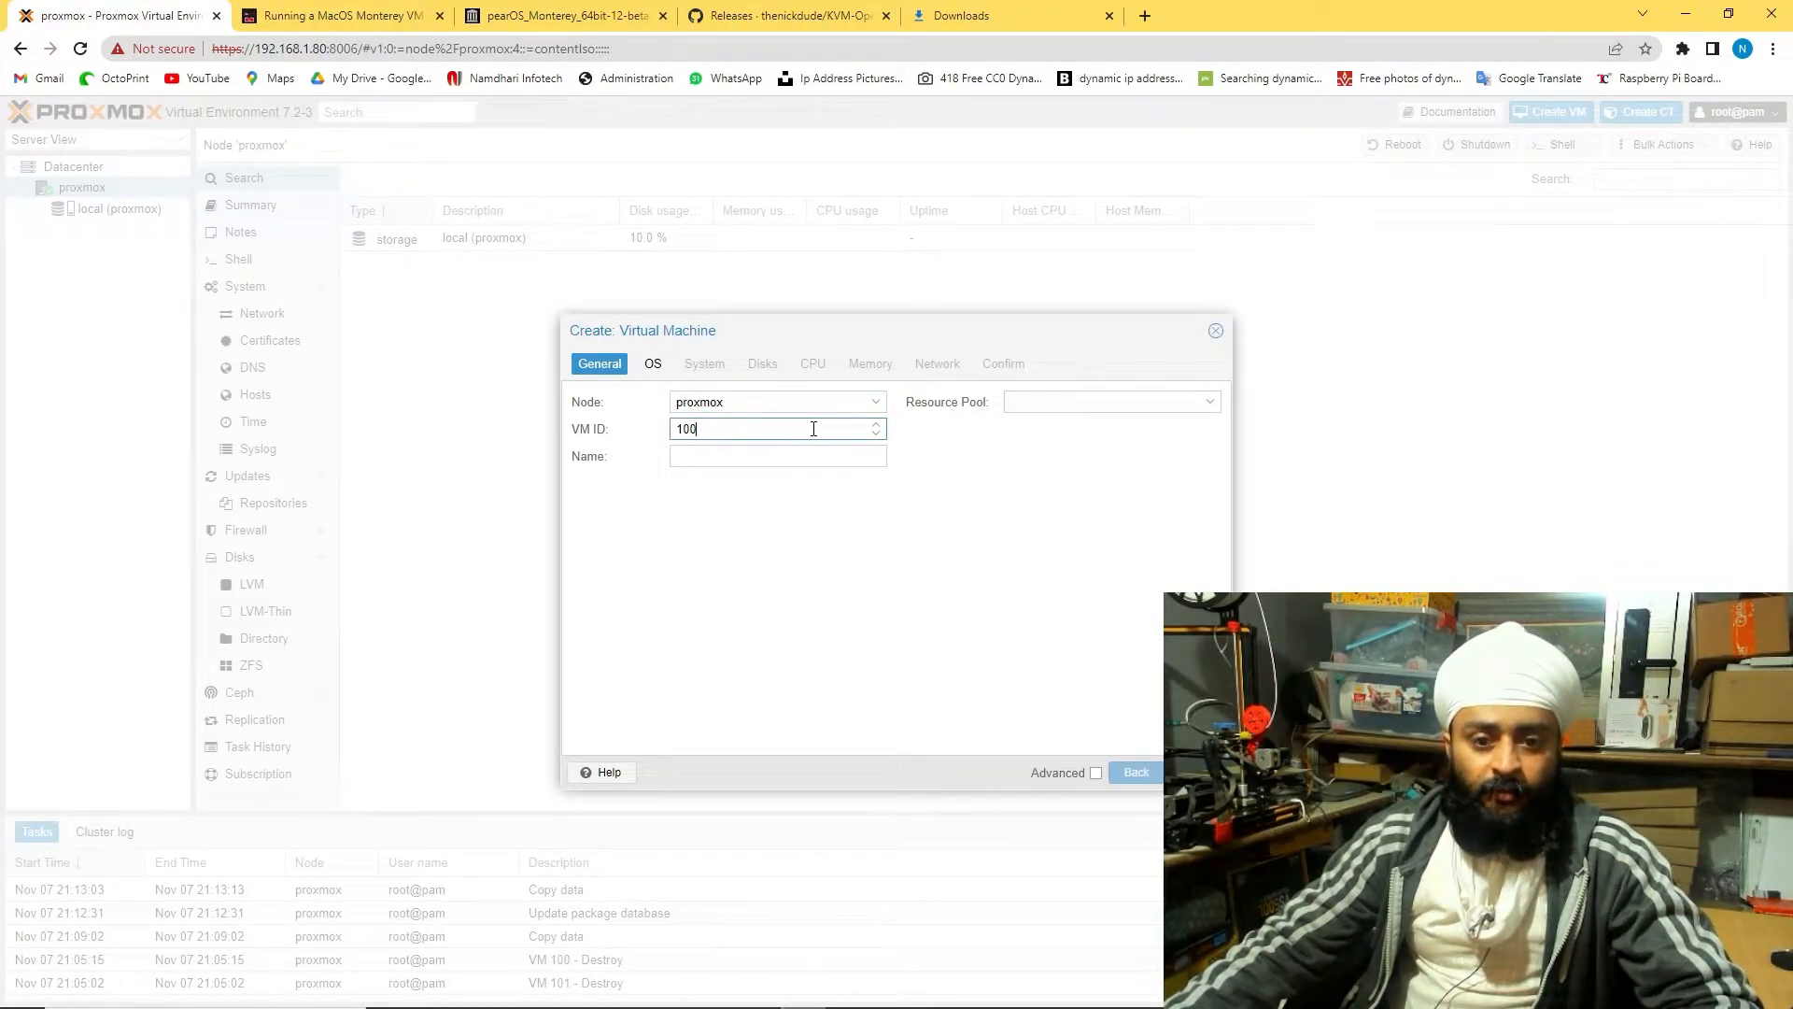
{"action": "left_click", "coordinate": [744, 458]}
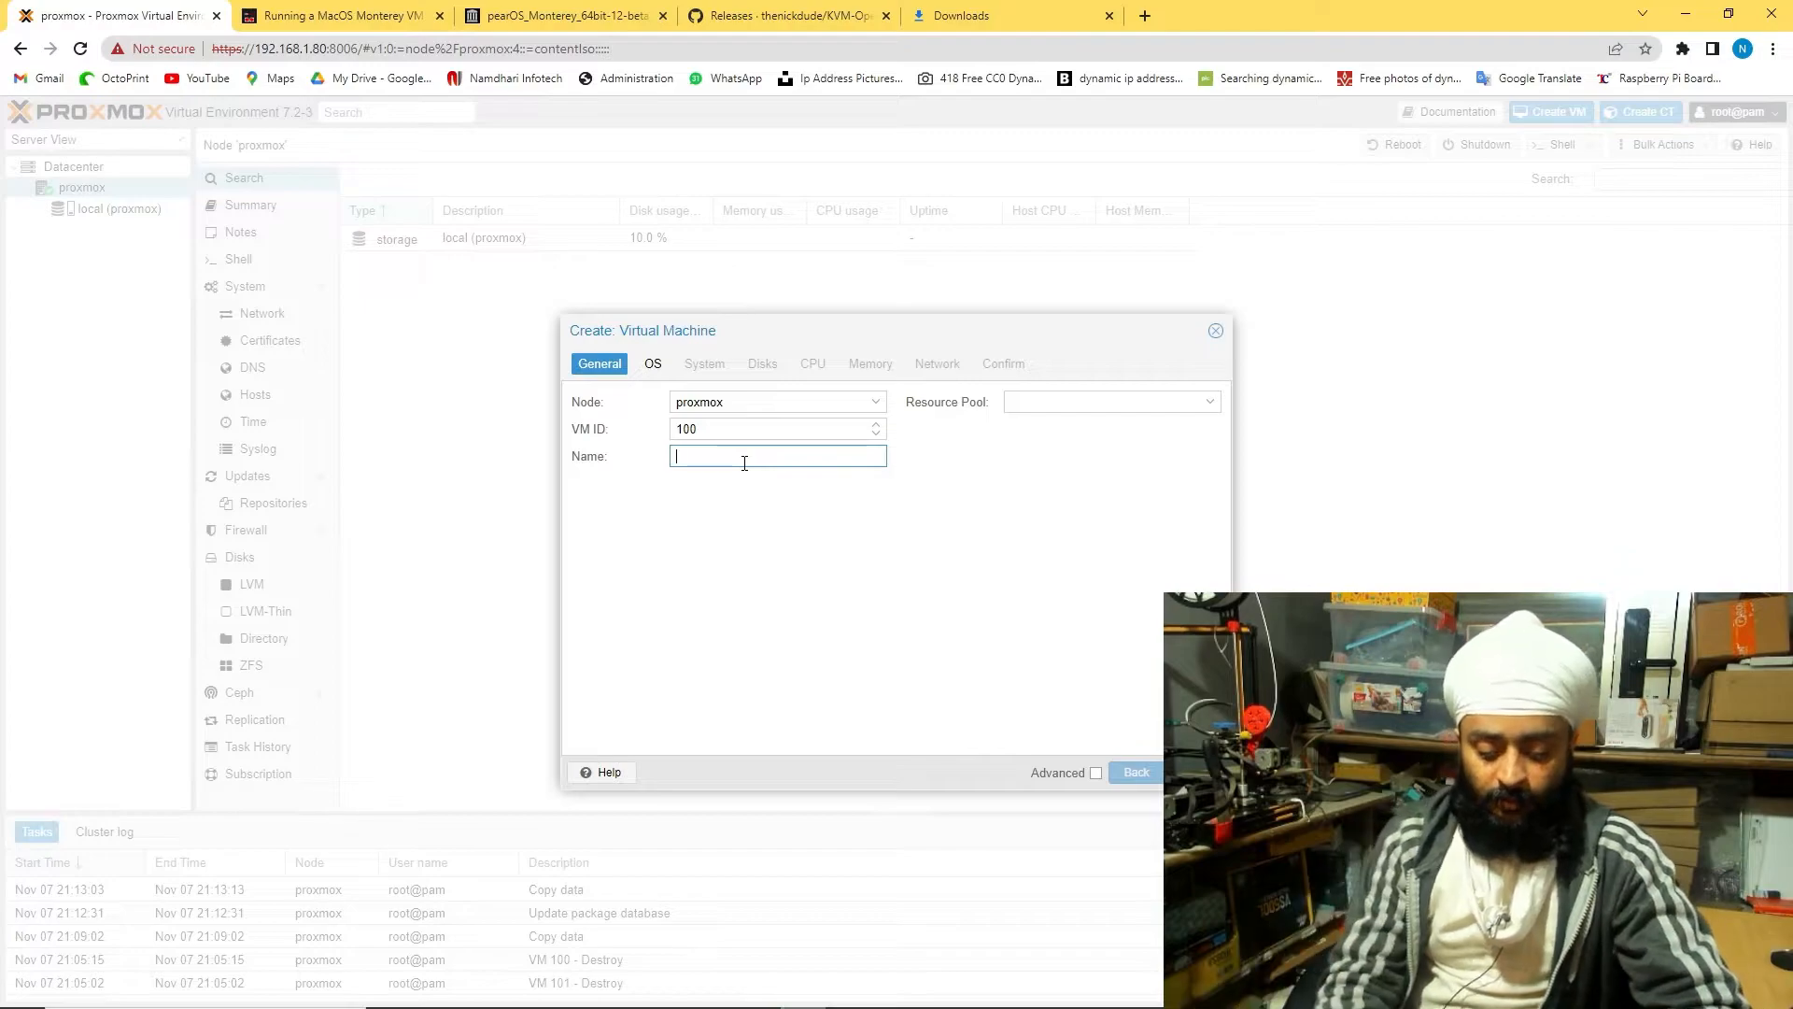
{"action": "type", "text": "windows 10"}
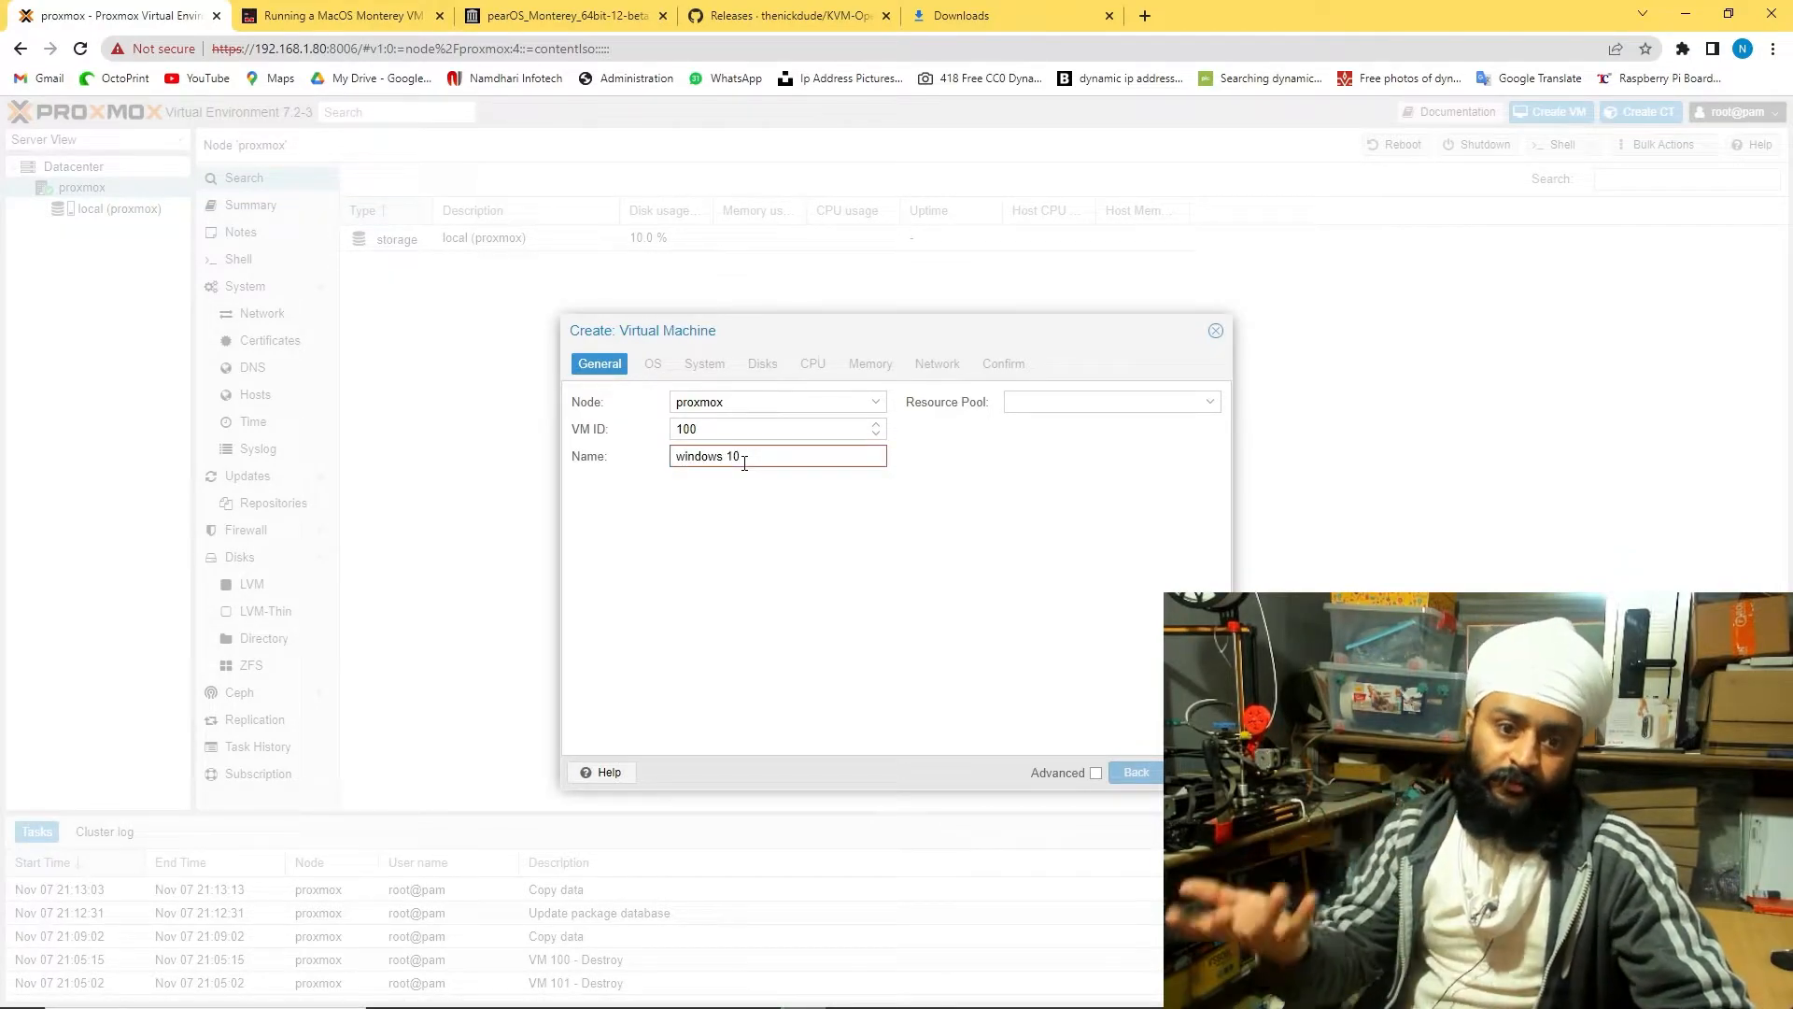
{"action": "key", "text": "BackSpace"}
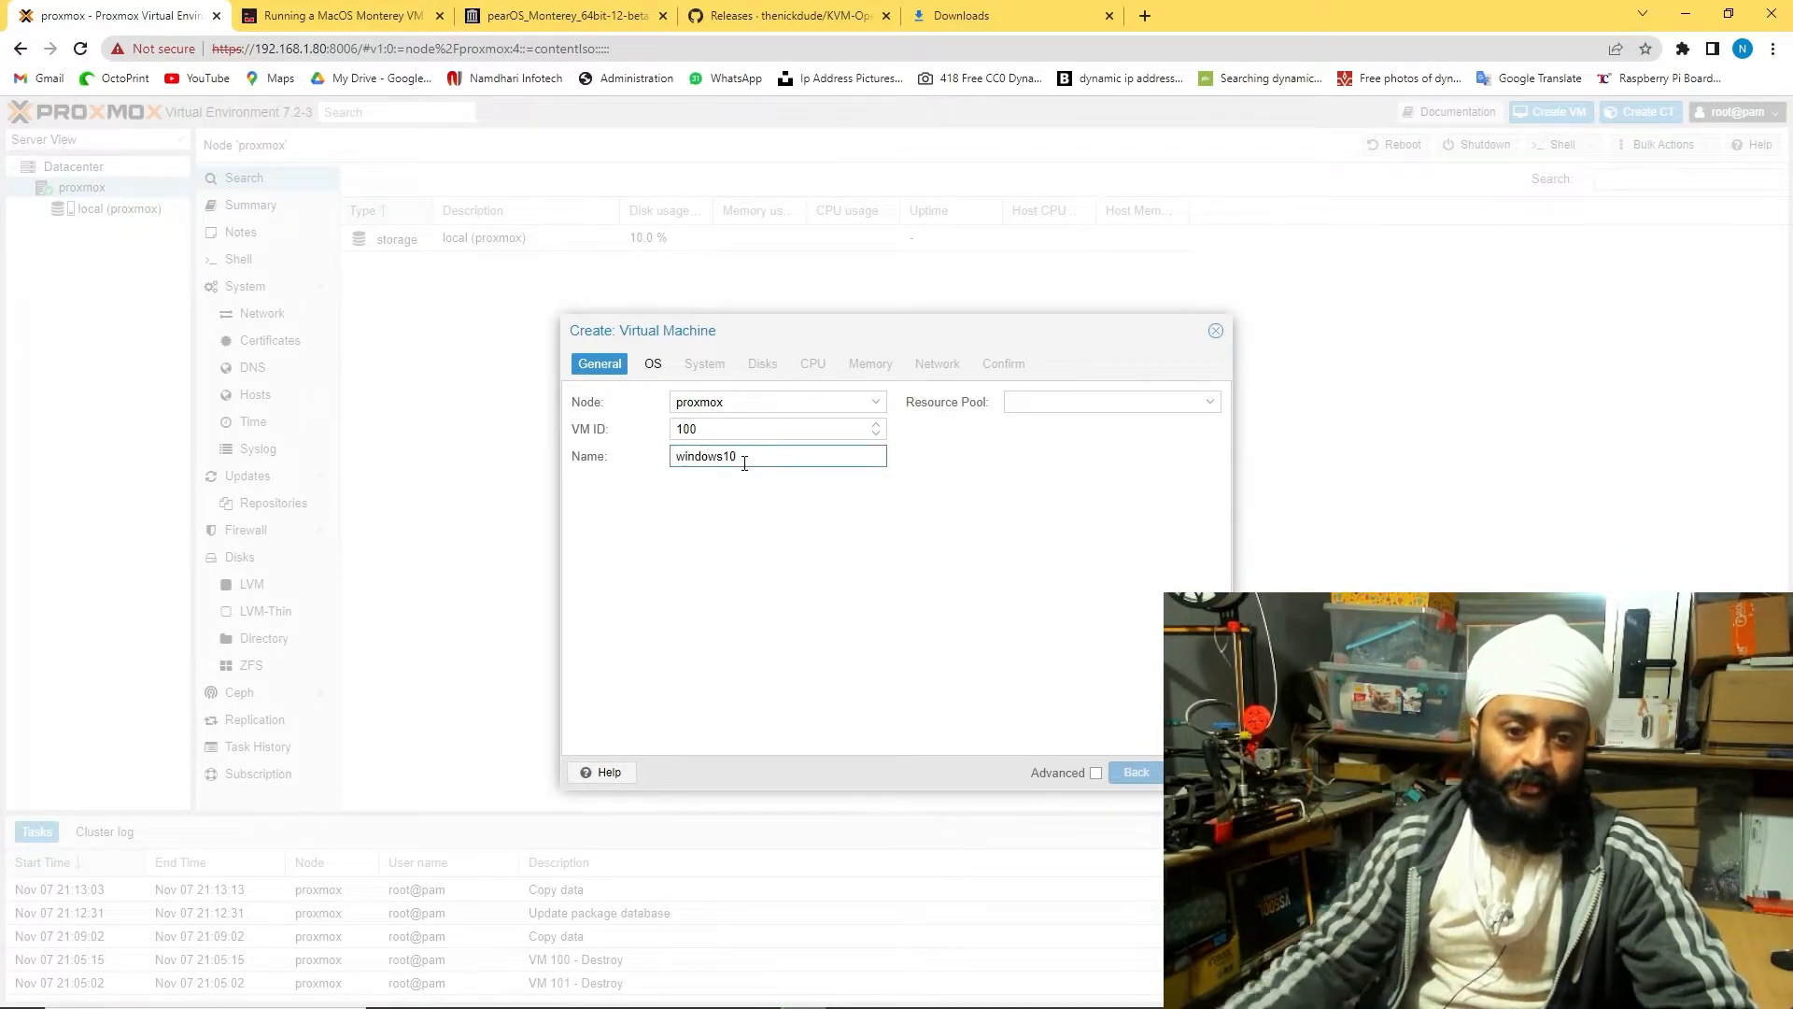
{"action": "left_click", "coordinate": [1097, 404]}
{"action": "left_click", "coordinate": [1212, 404]}
{"action": "left_click", "coordinate": [1199, 405]}
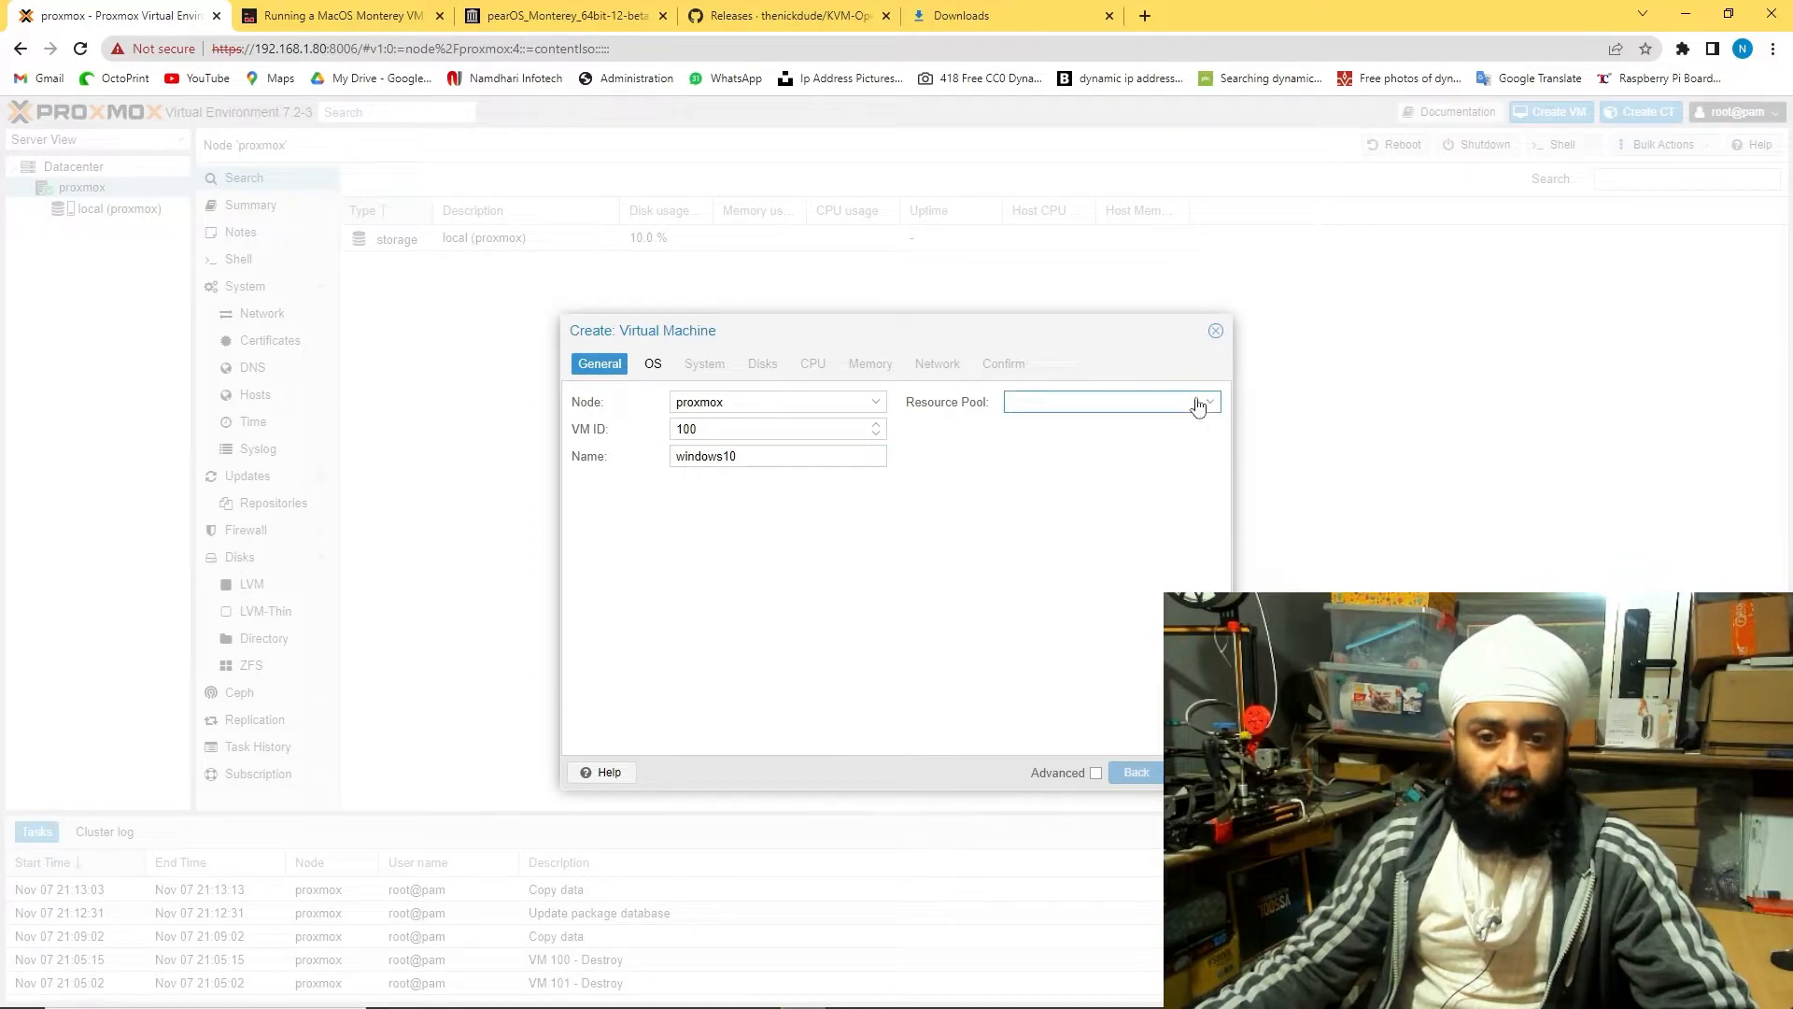
{"action": "left_click", "coordinate": [652, 365]}
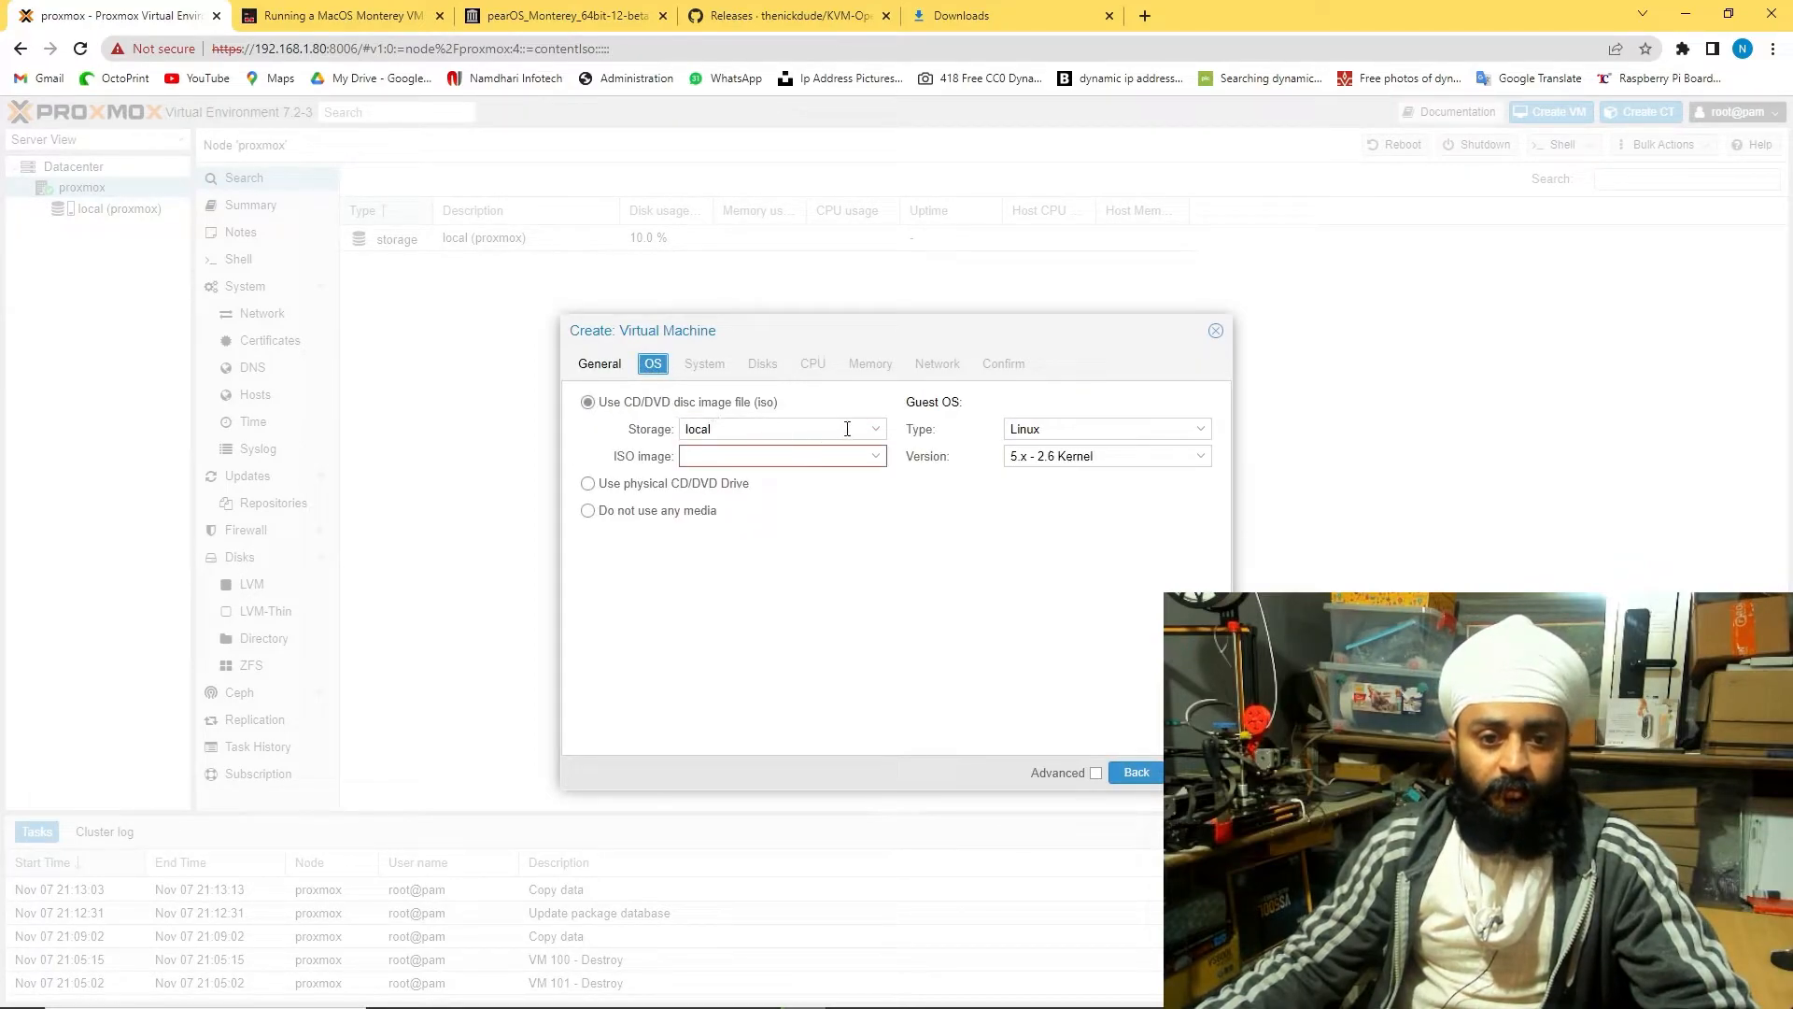
Pick Win10_22H2_English_x64.iso from local storage with guest OS Microsoft Windows 10/2016/2019
{"action": "left_click", "coordinate": [875, 431]}
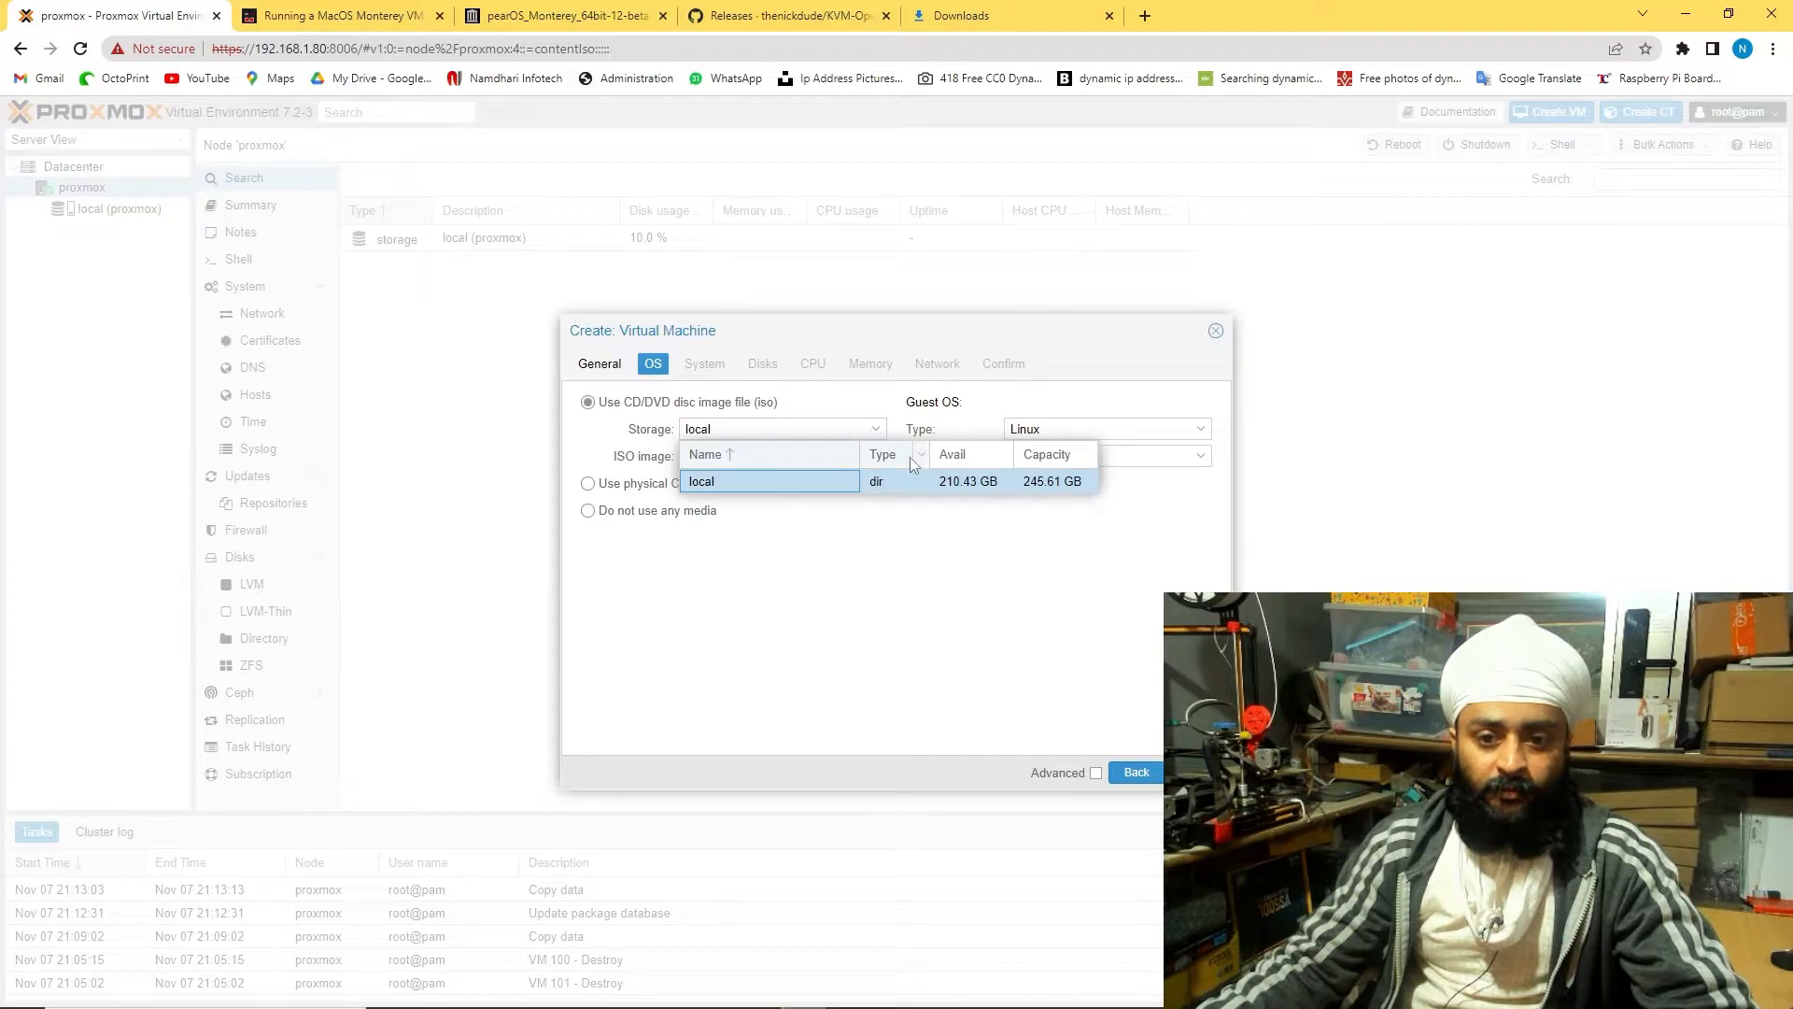
{"action": "left_click", "coordinate": [904, 481]}
{"action": "left_click", "coordinate": [879, 458]}
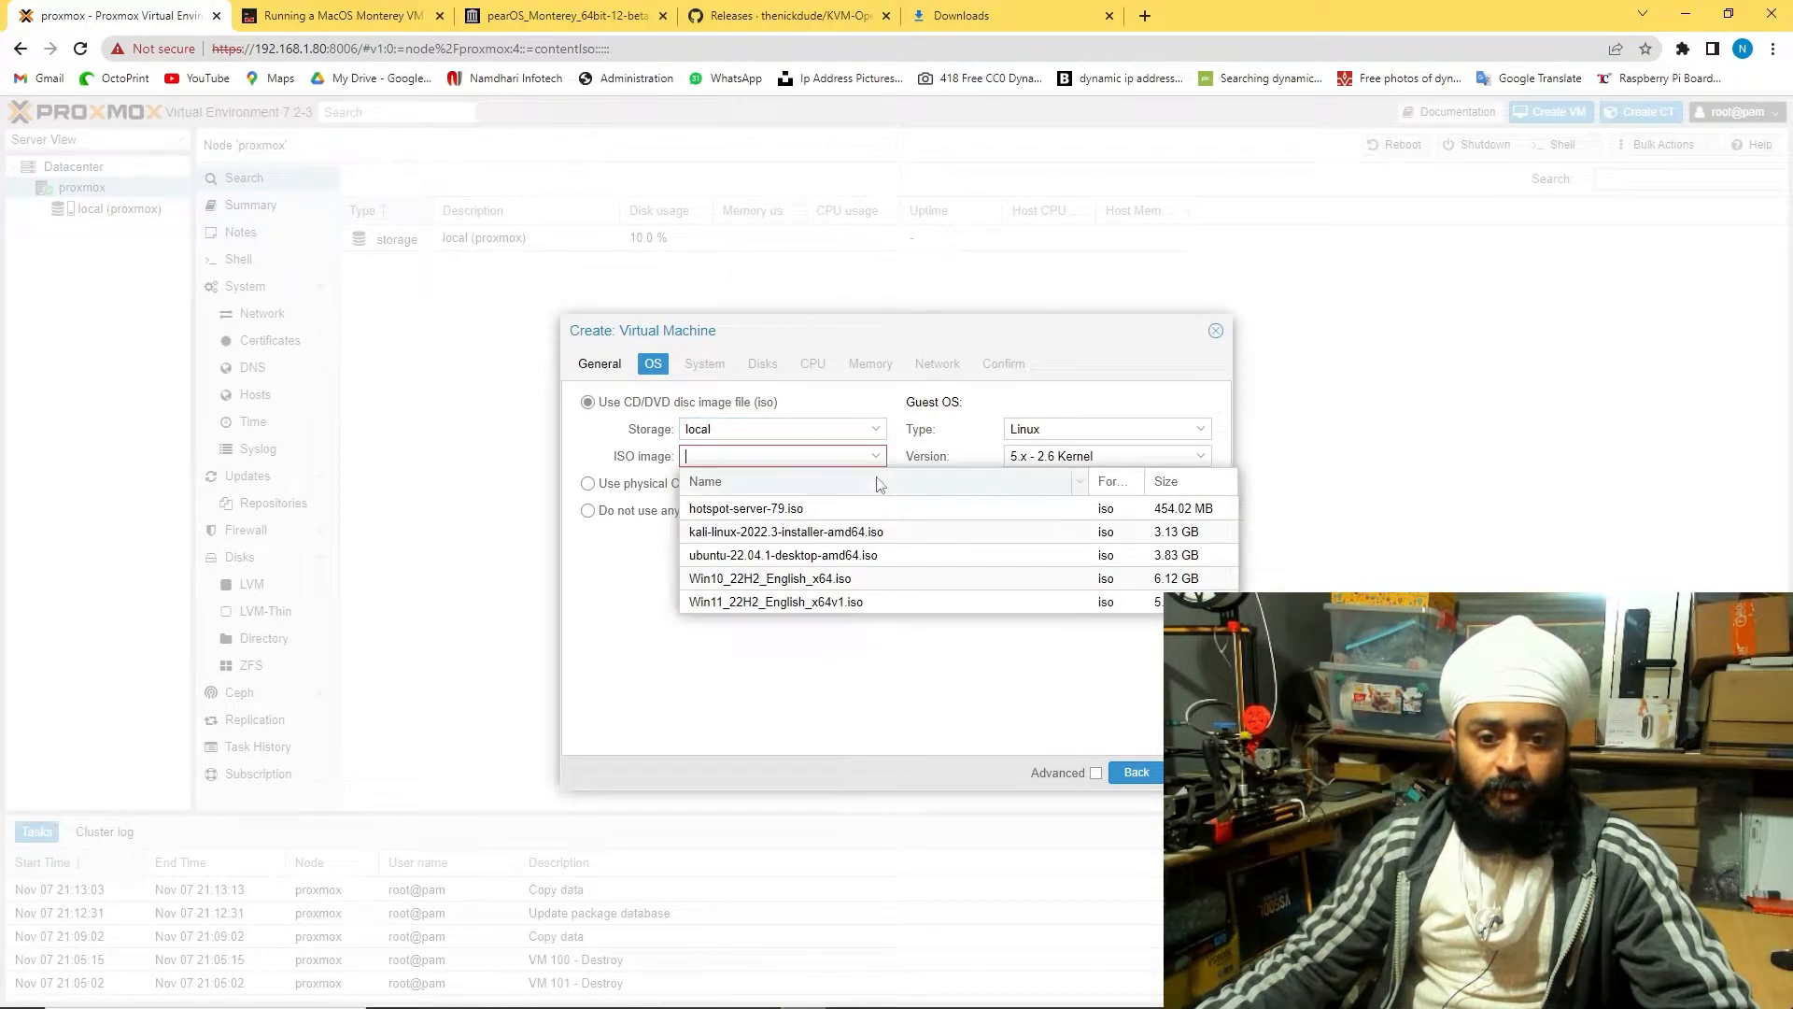
{"action": "left_click", "coordinate": [841, 579]}
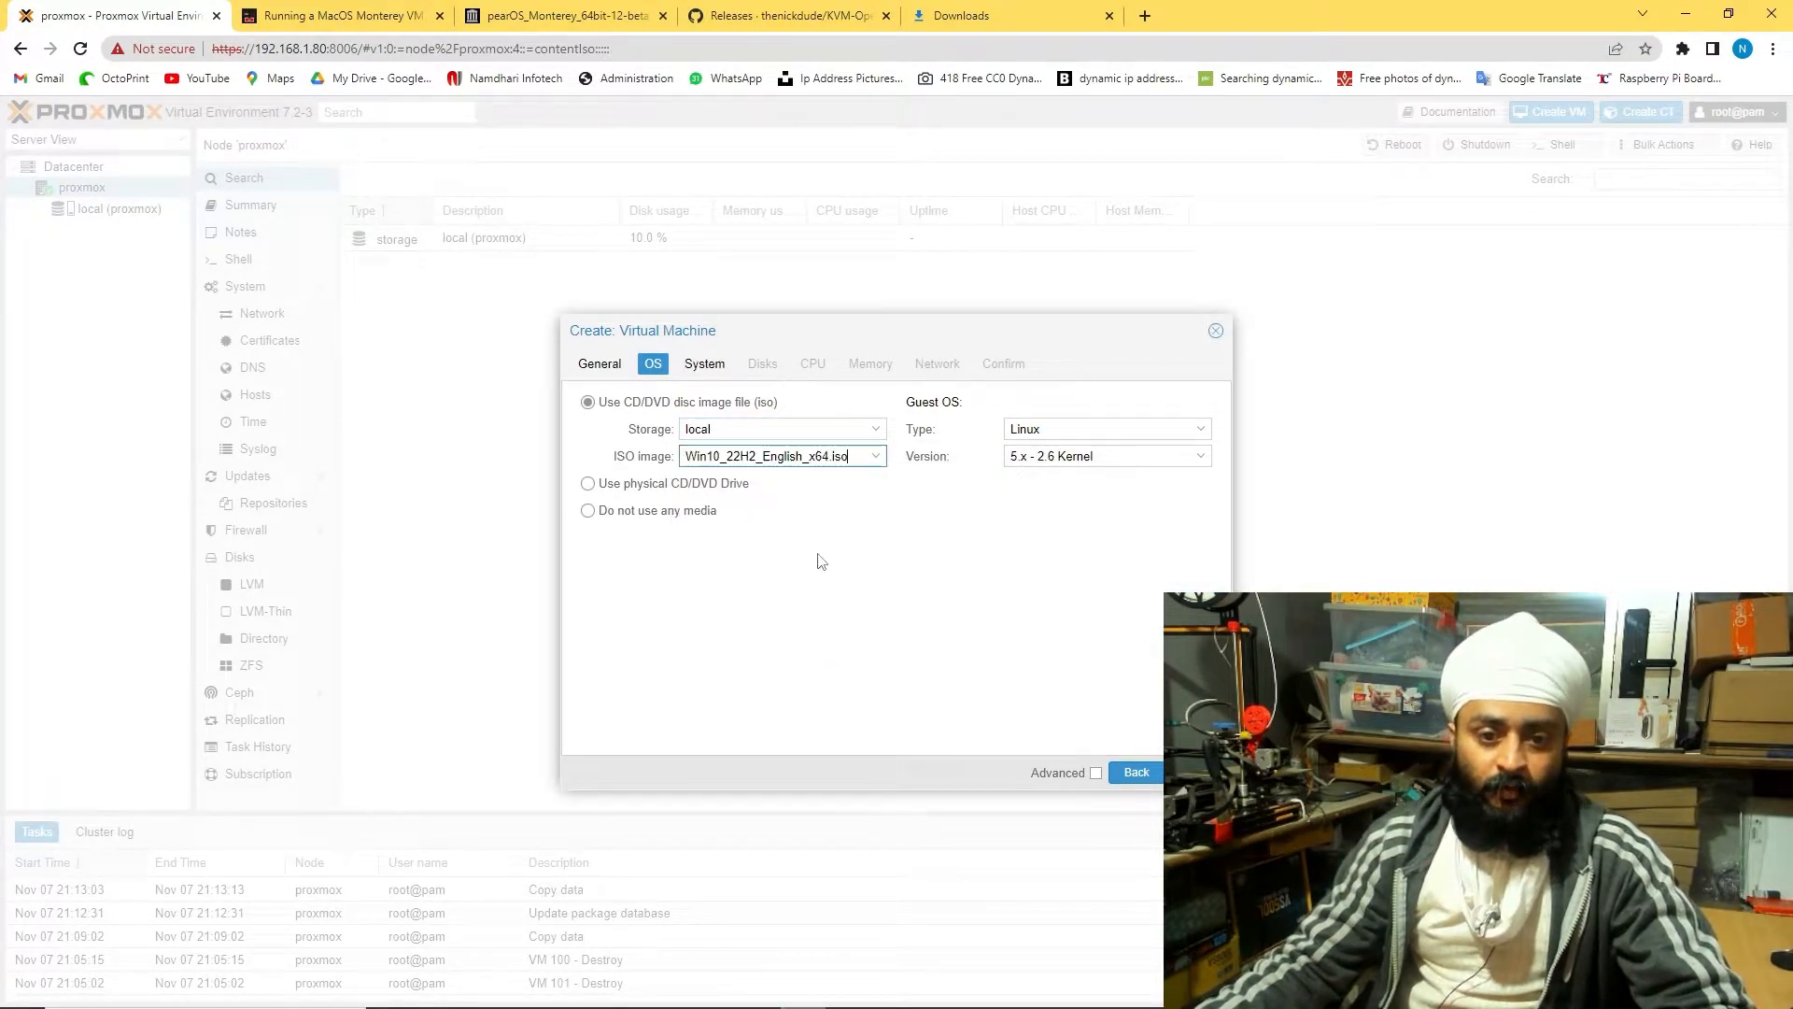
{"action": "left_click", "coordinate": [1196, 431]}
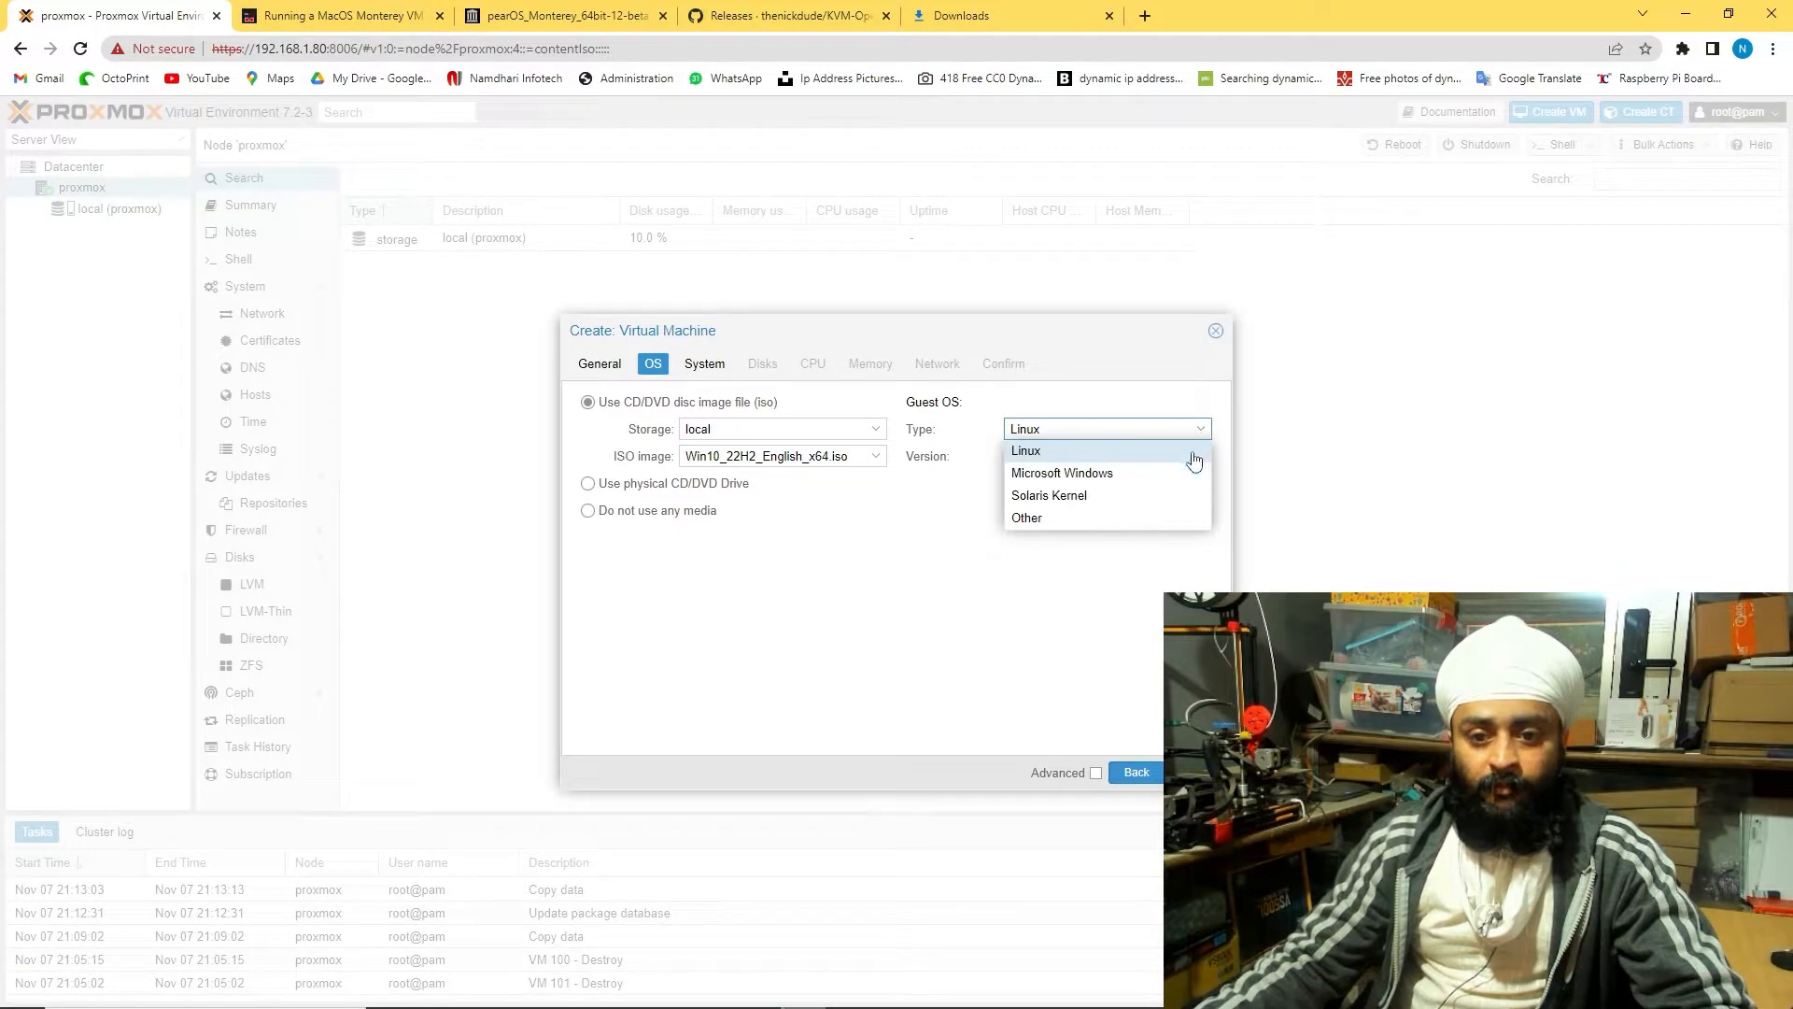
{"action": "left_click", "coordinate": [1192, 460]}
{"action": "left_click", "coordinate": [1183, 455]}
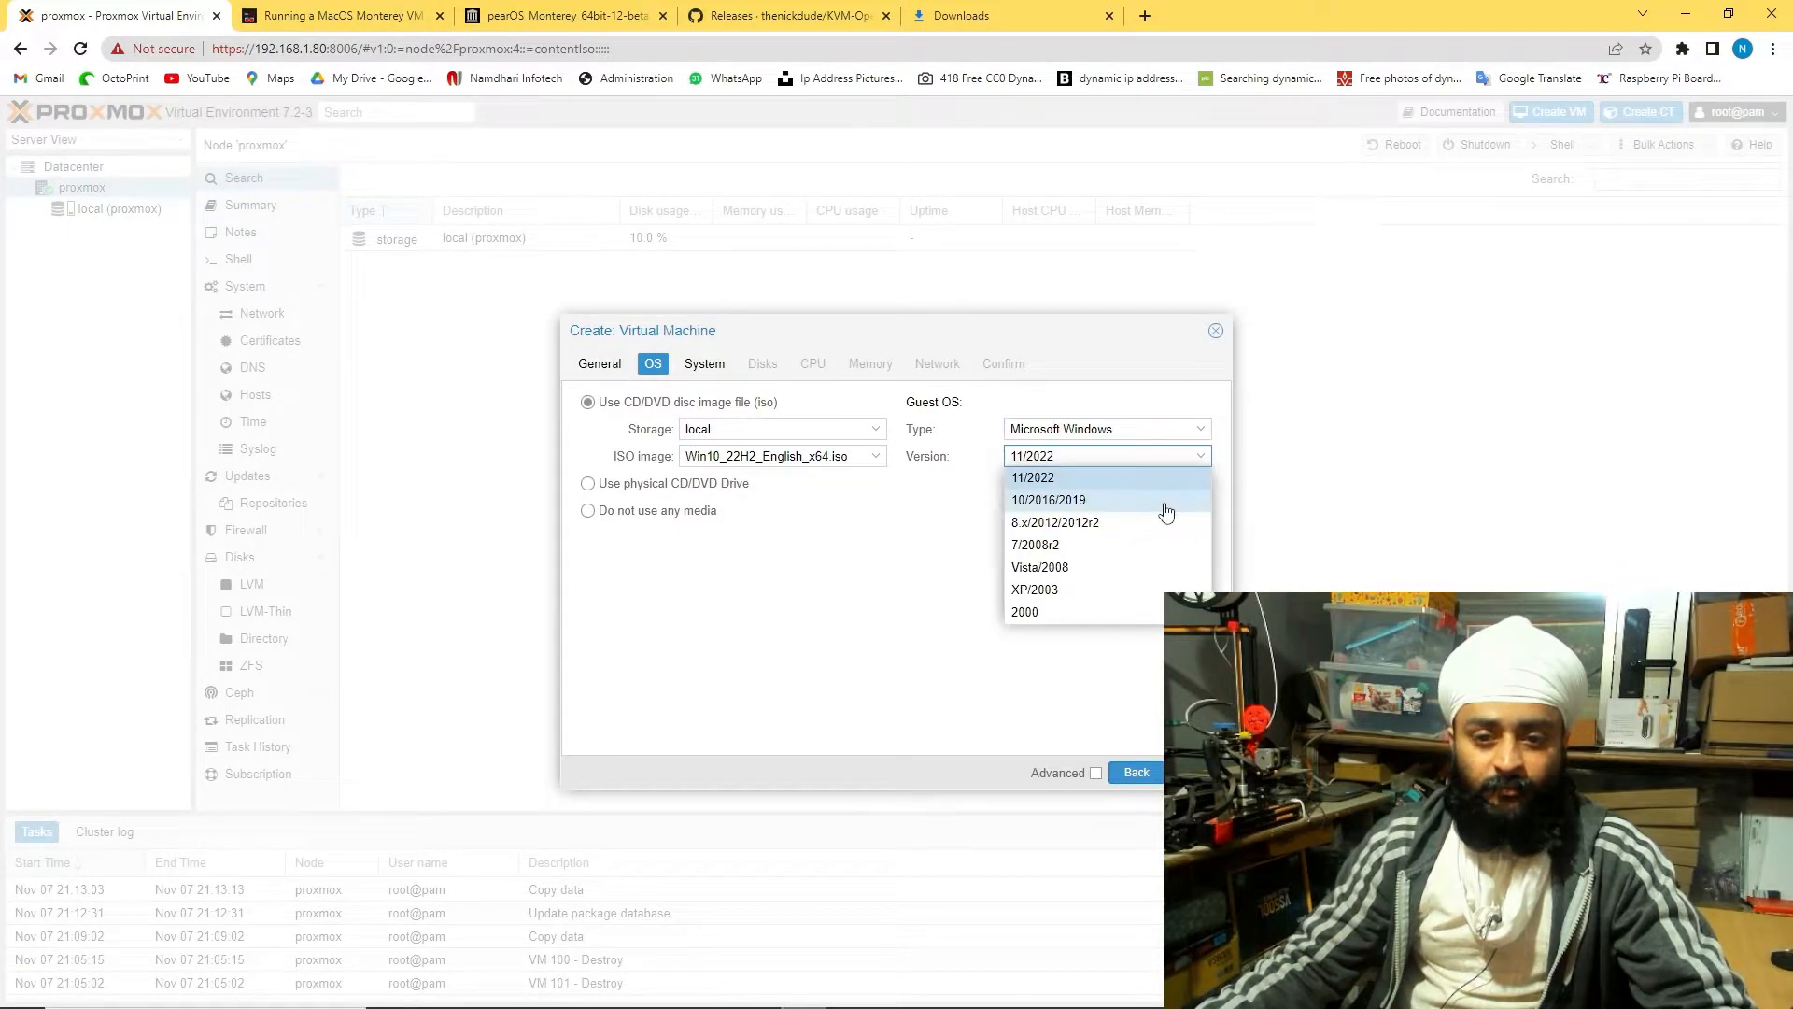
{"action": "left_click", "coordinate": [1163, 504]}
Switch back to the ISO image option and reselect Win10_22H2_English_x64.iso
{"action": "left_click", "coordinate": [627, 485]}
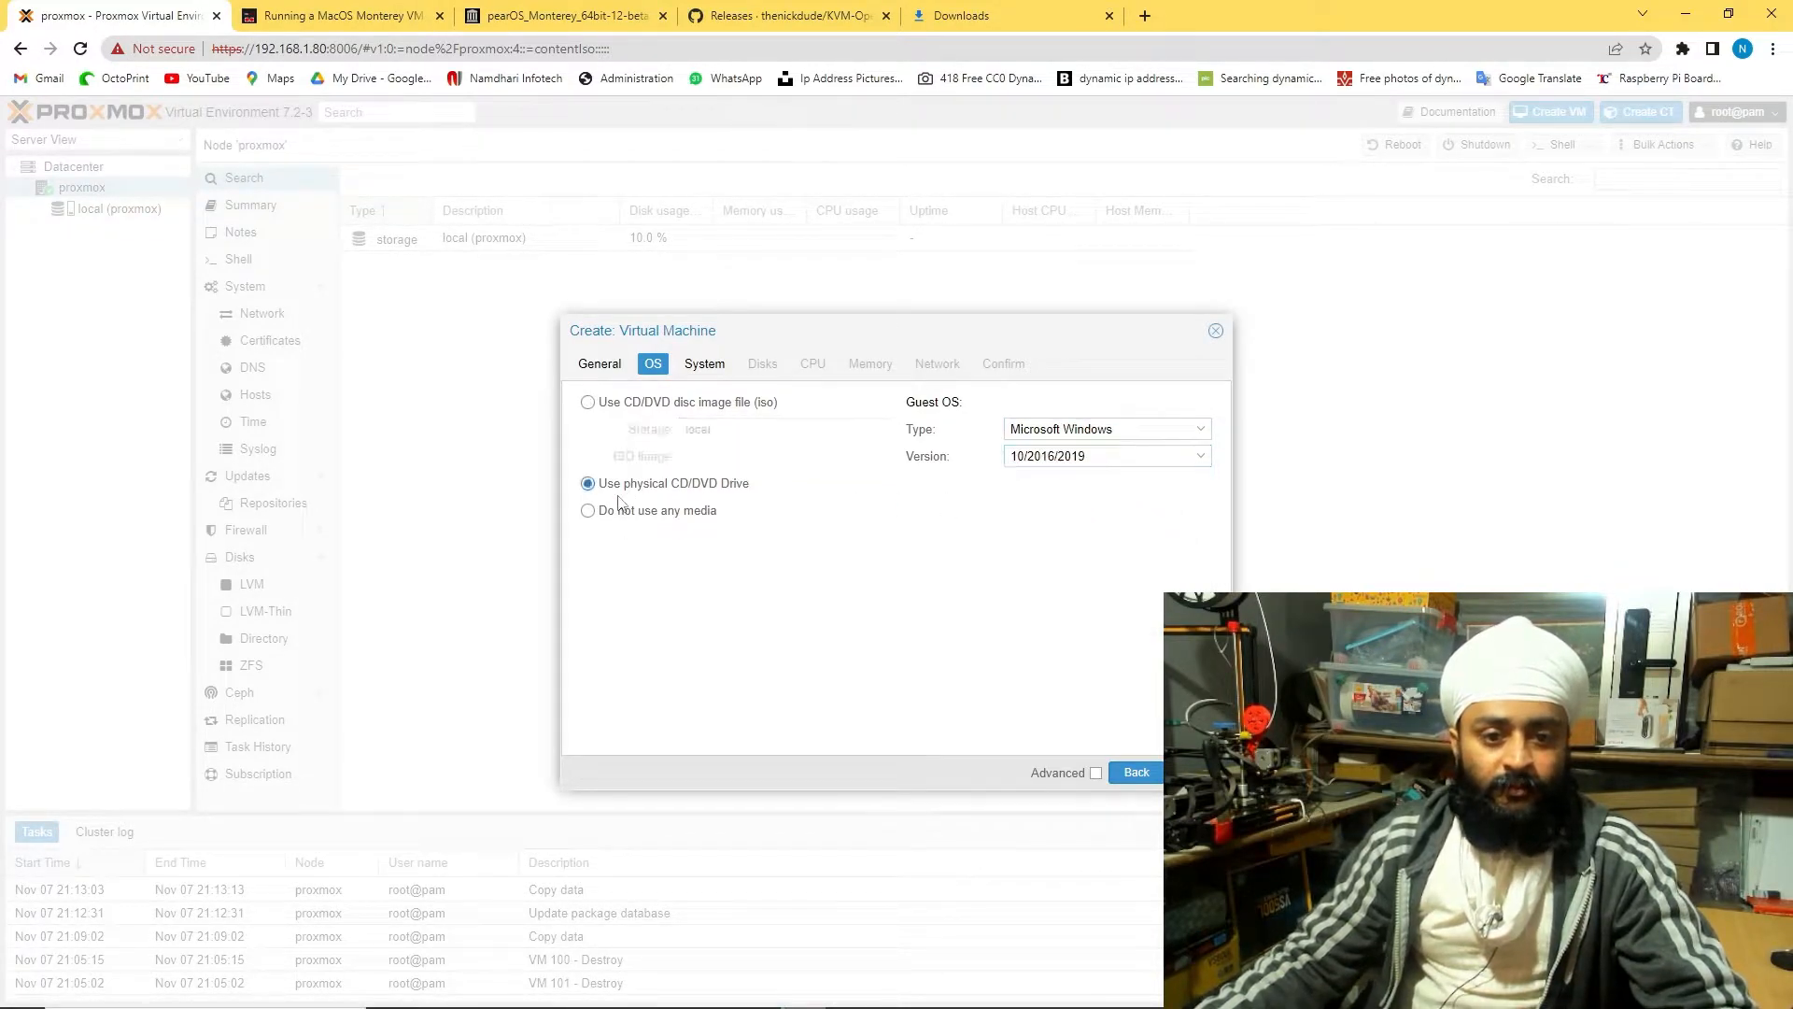
{"action": "left_click", "coordinate": [635, 404]}
{"action": "left_click", "coordinate": [882, 459]}
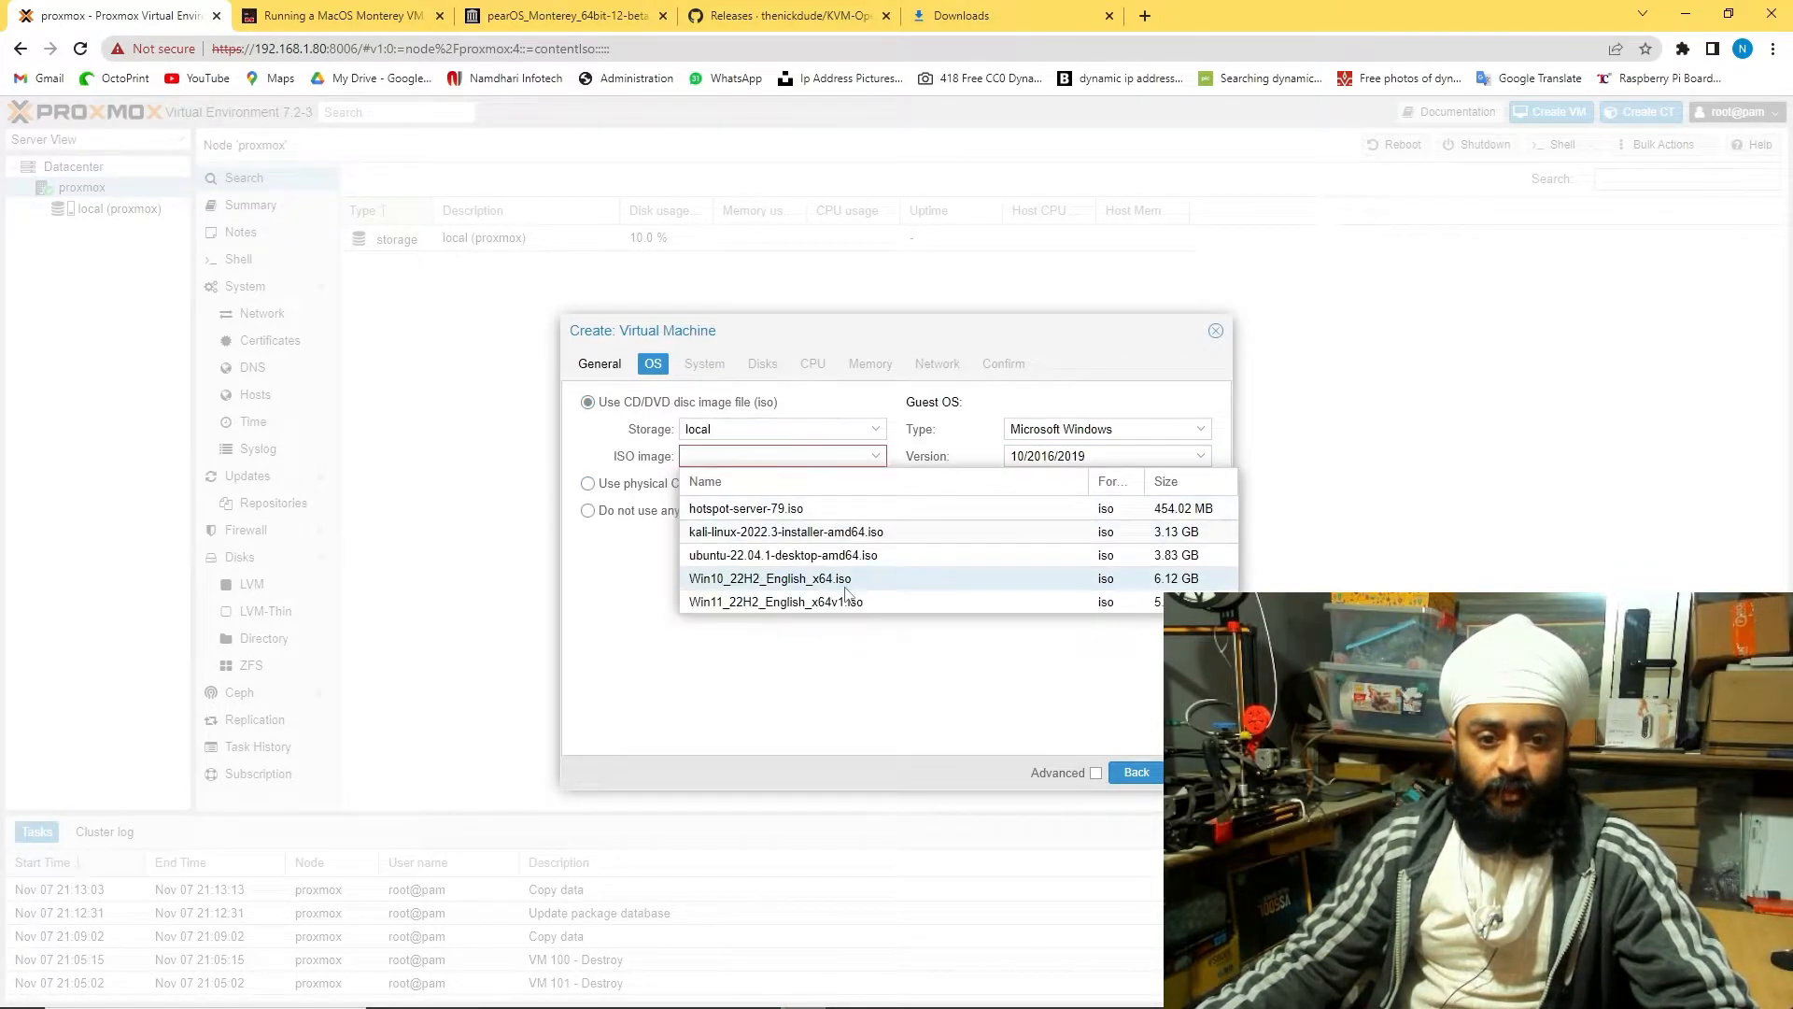
{"action": "left_click", "coordinate": [769, 578]}
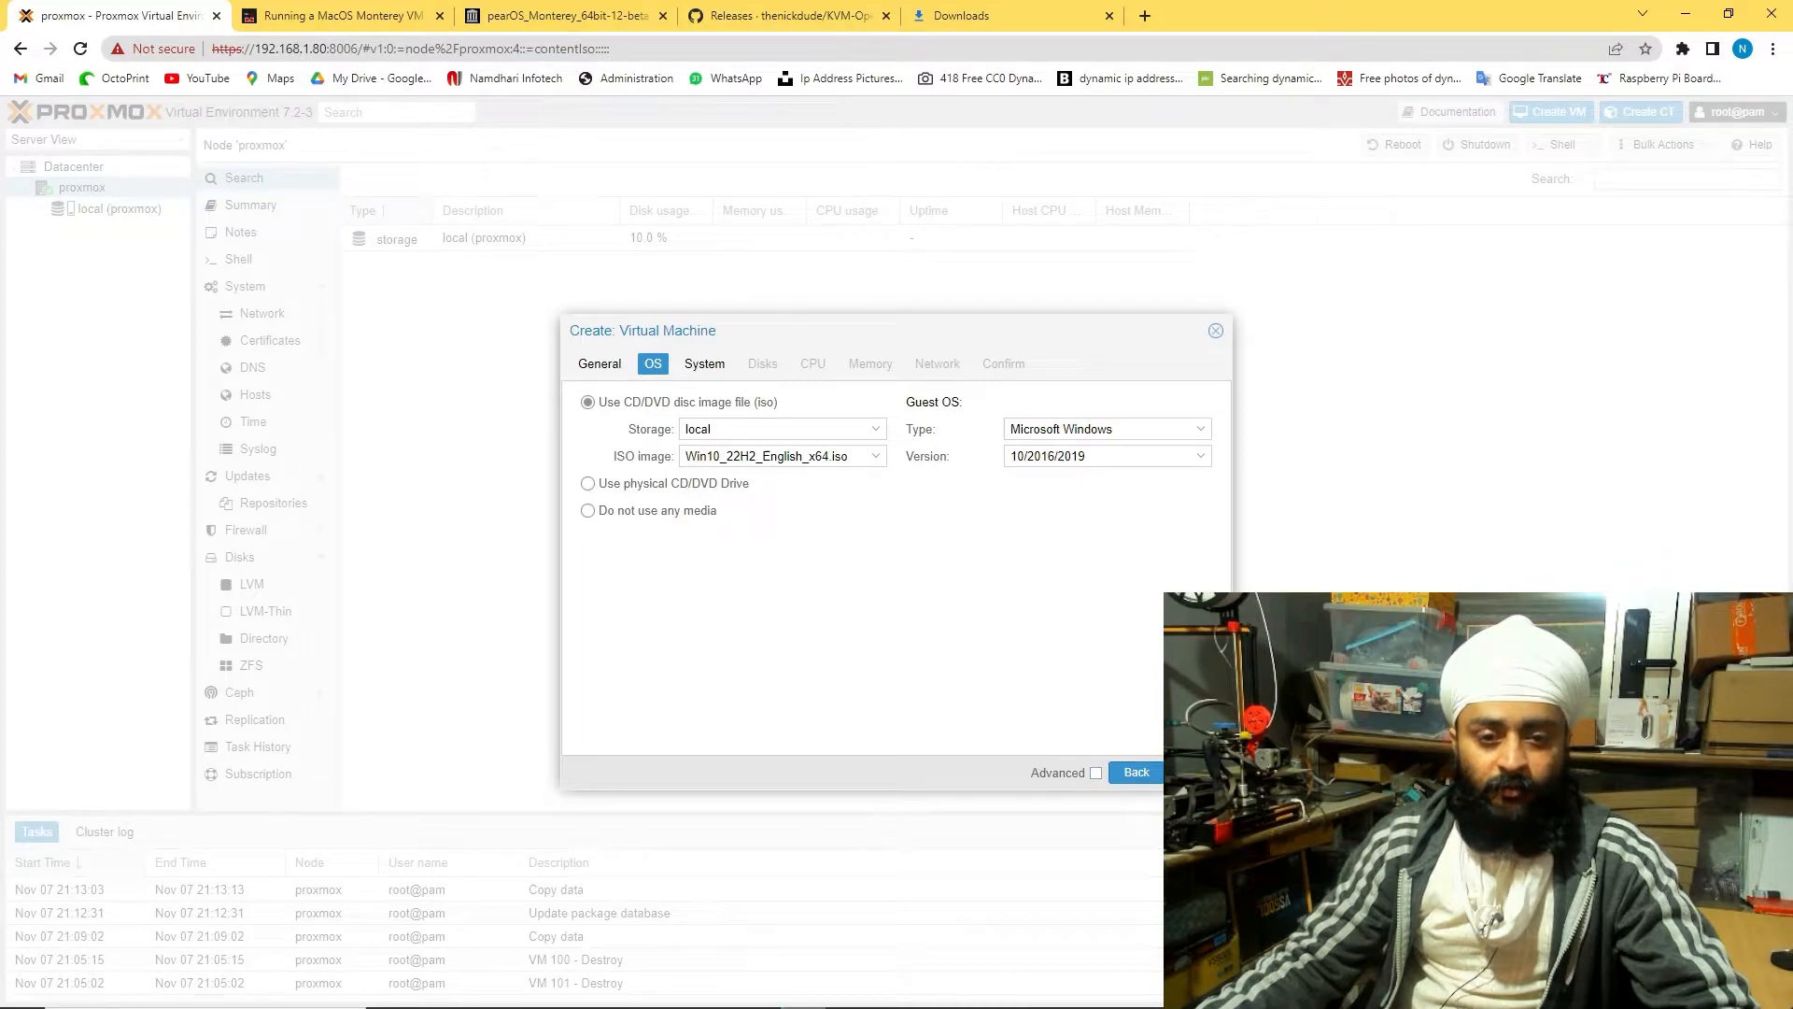
{"action": "left_click", "coordinate": [1191, 773]}
Review graphics, SCSI controller and BIOS options, keeping Default, VirtIO SCSI and SeaBIOS
{"action": "left_click", "coordinate": [696, 403]}
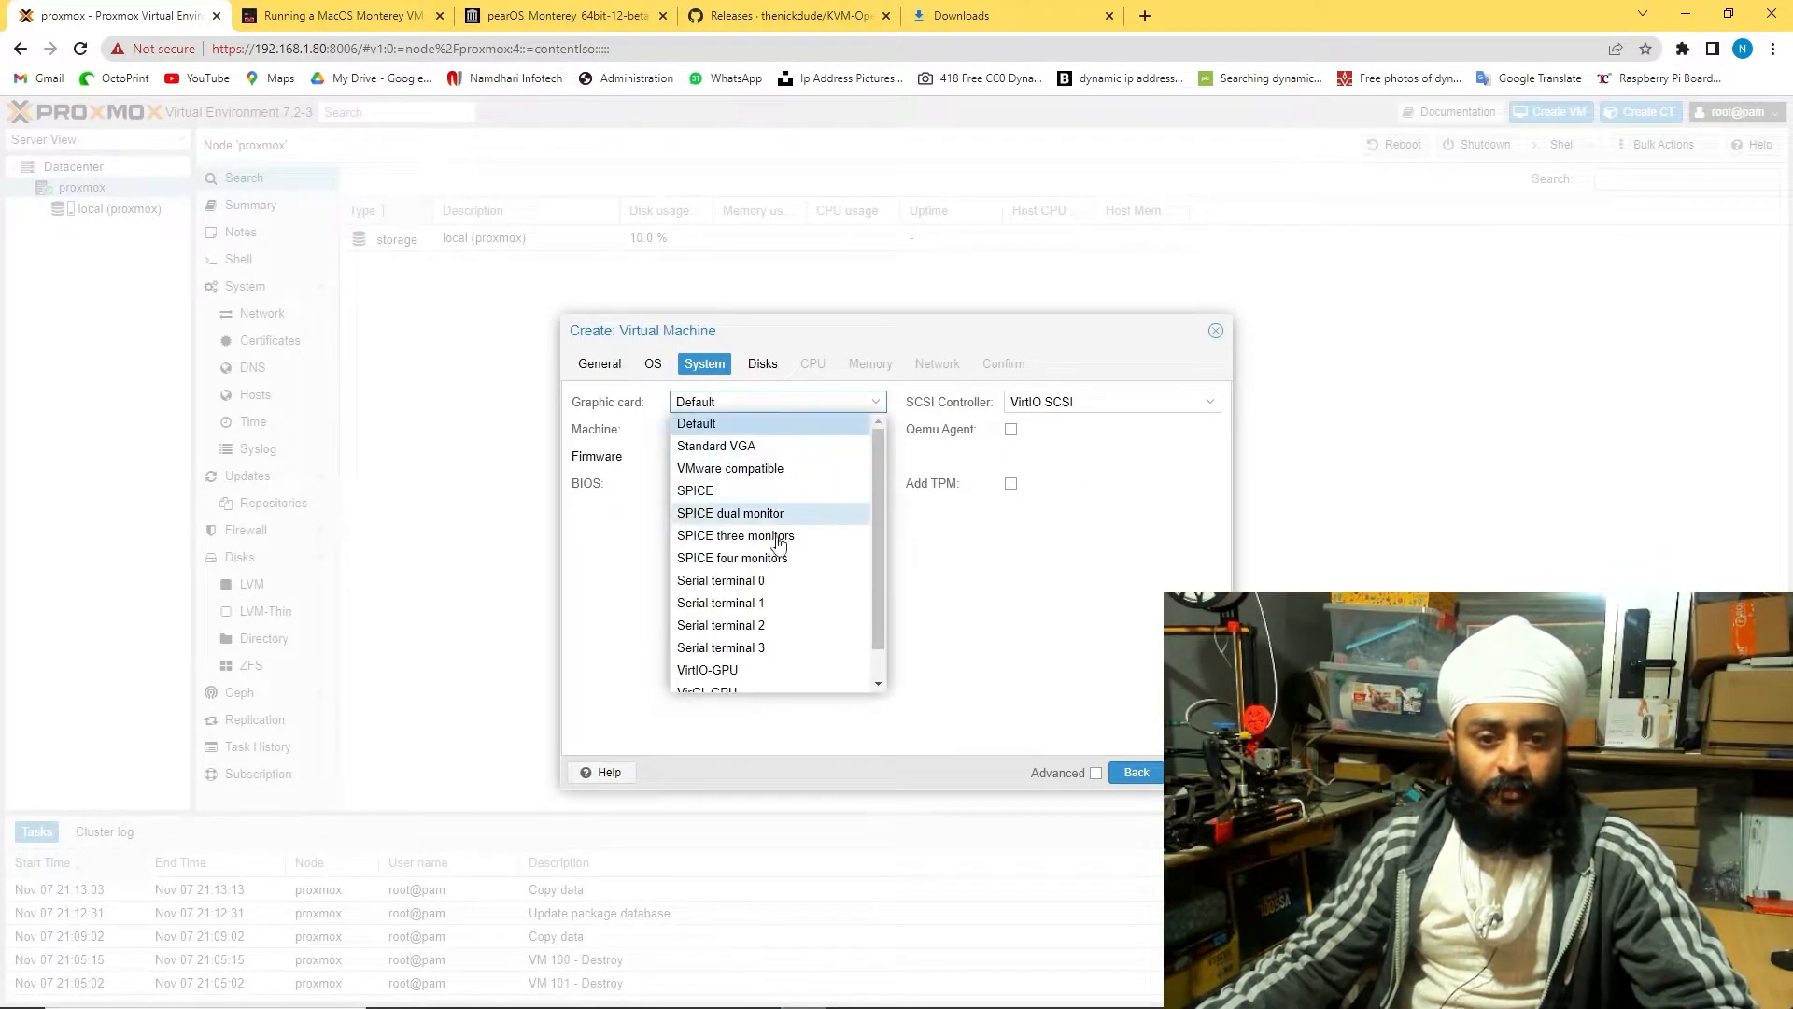
{"action": "scroll", "coordinate": [793, 597], "scroll_direction": "down", "scroll_amount": 1}
{"action": "scroll", "coordinate": [826, 654], "scroll_direction": "up", "scroll_amount": 1}
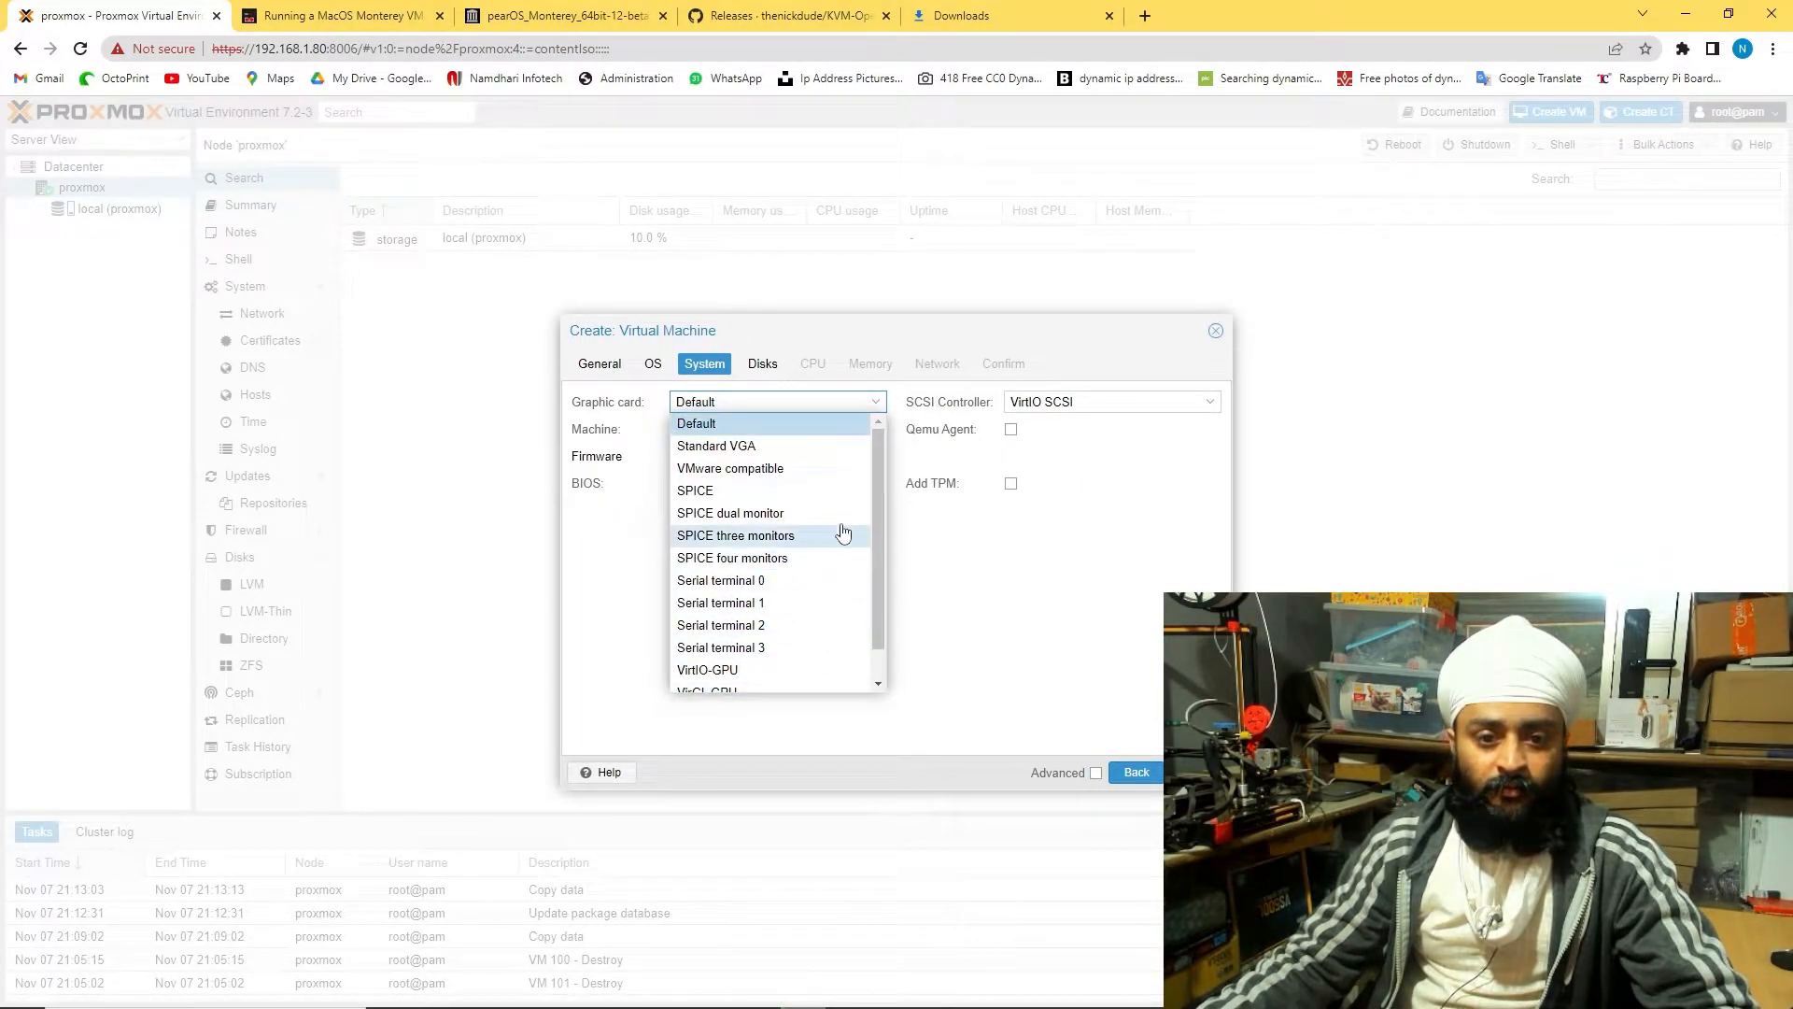
{"action": "scroll", "coordinate": [833, 608], "scroll_direction": "down", "scroll_amount": 2}
{"action": "left_click", "coordinate": [973, 641]}
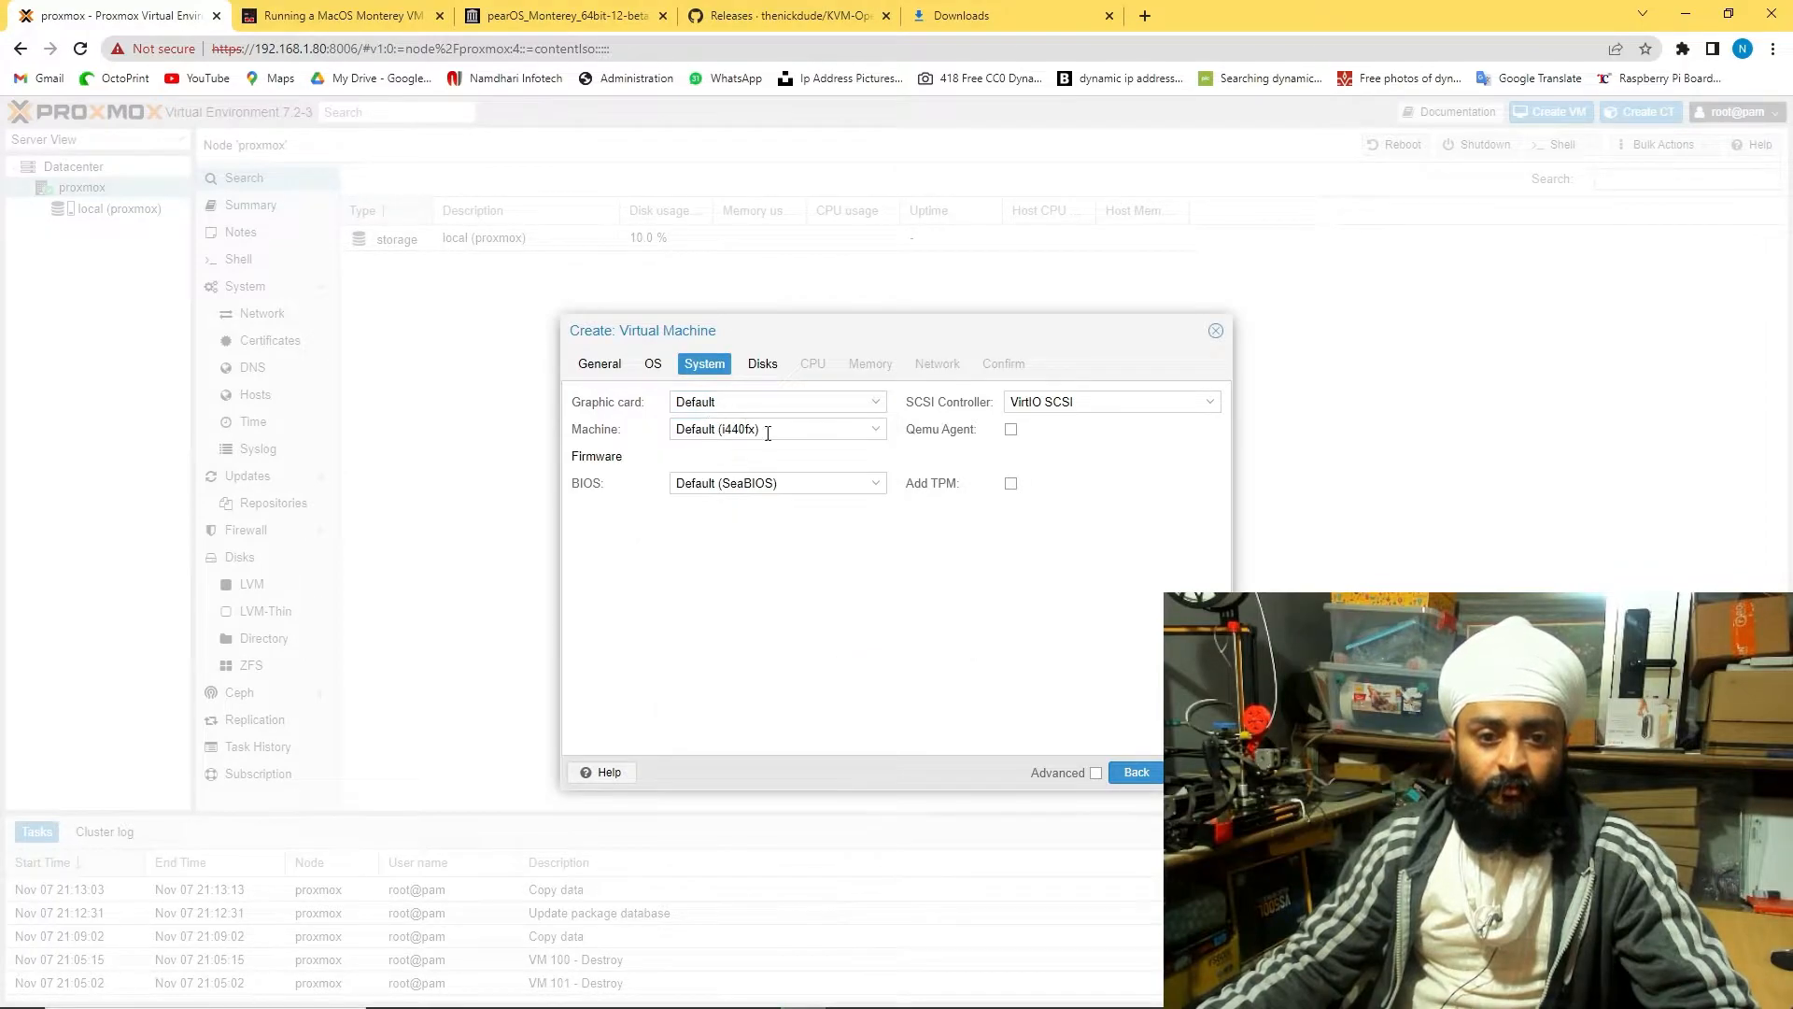
{"action": "left_click", "coordinate": [1212, 404]}
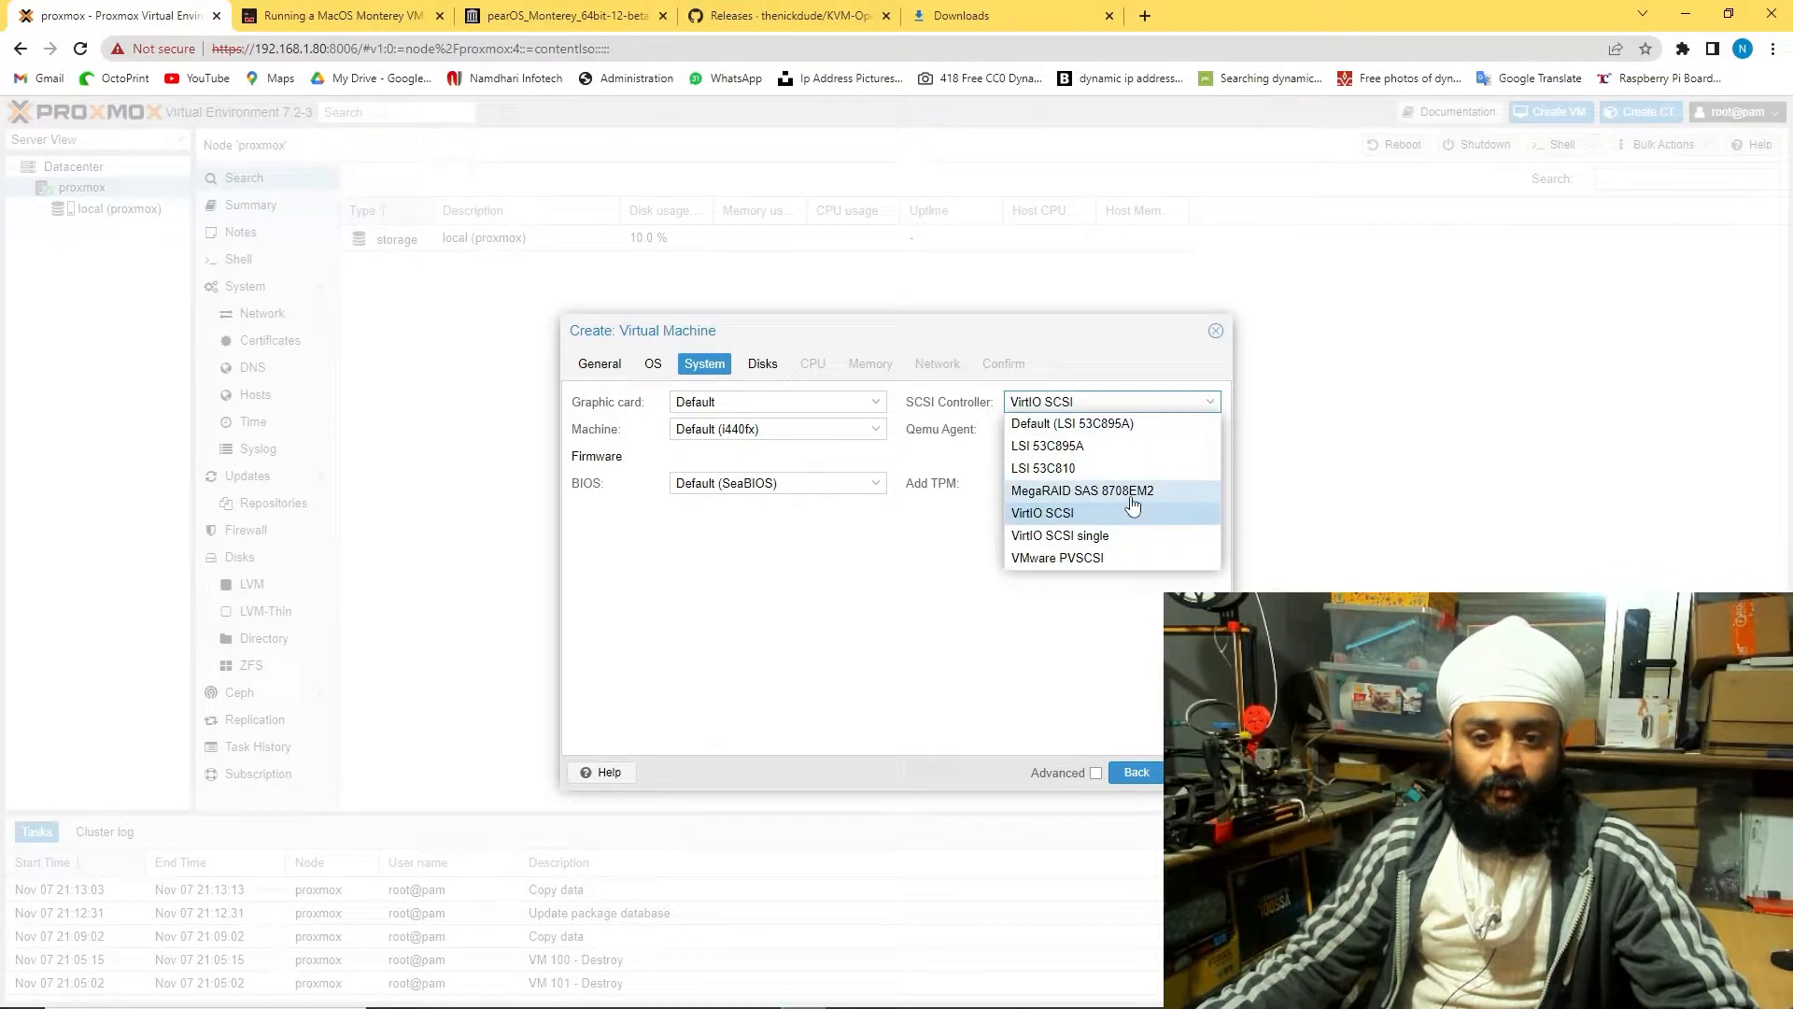
{"action": "left_click", "coordinate": [1076, 608]}
{"action": "left_click", "coordinate": [1206, 402]}
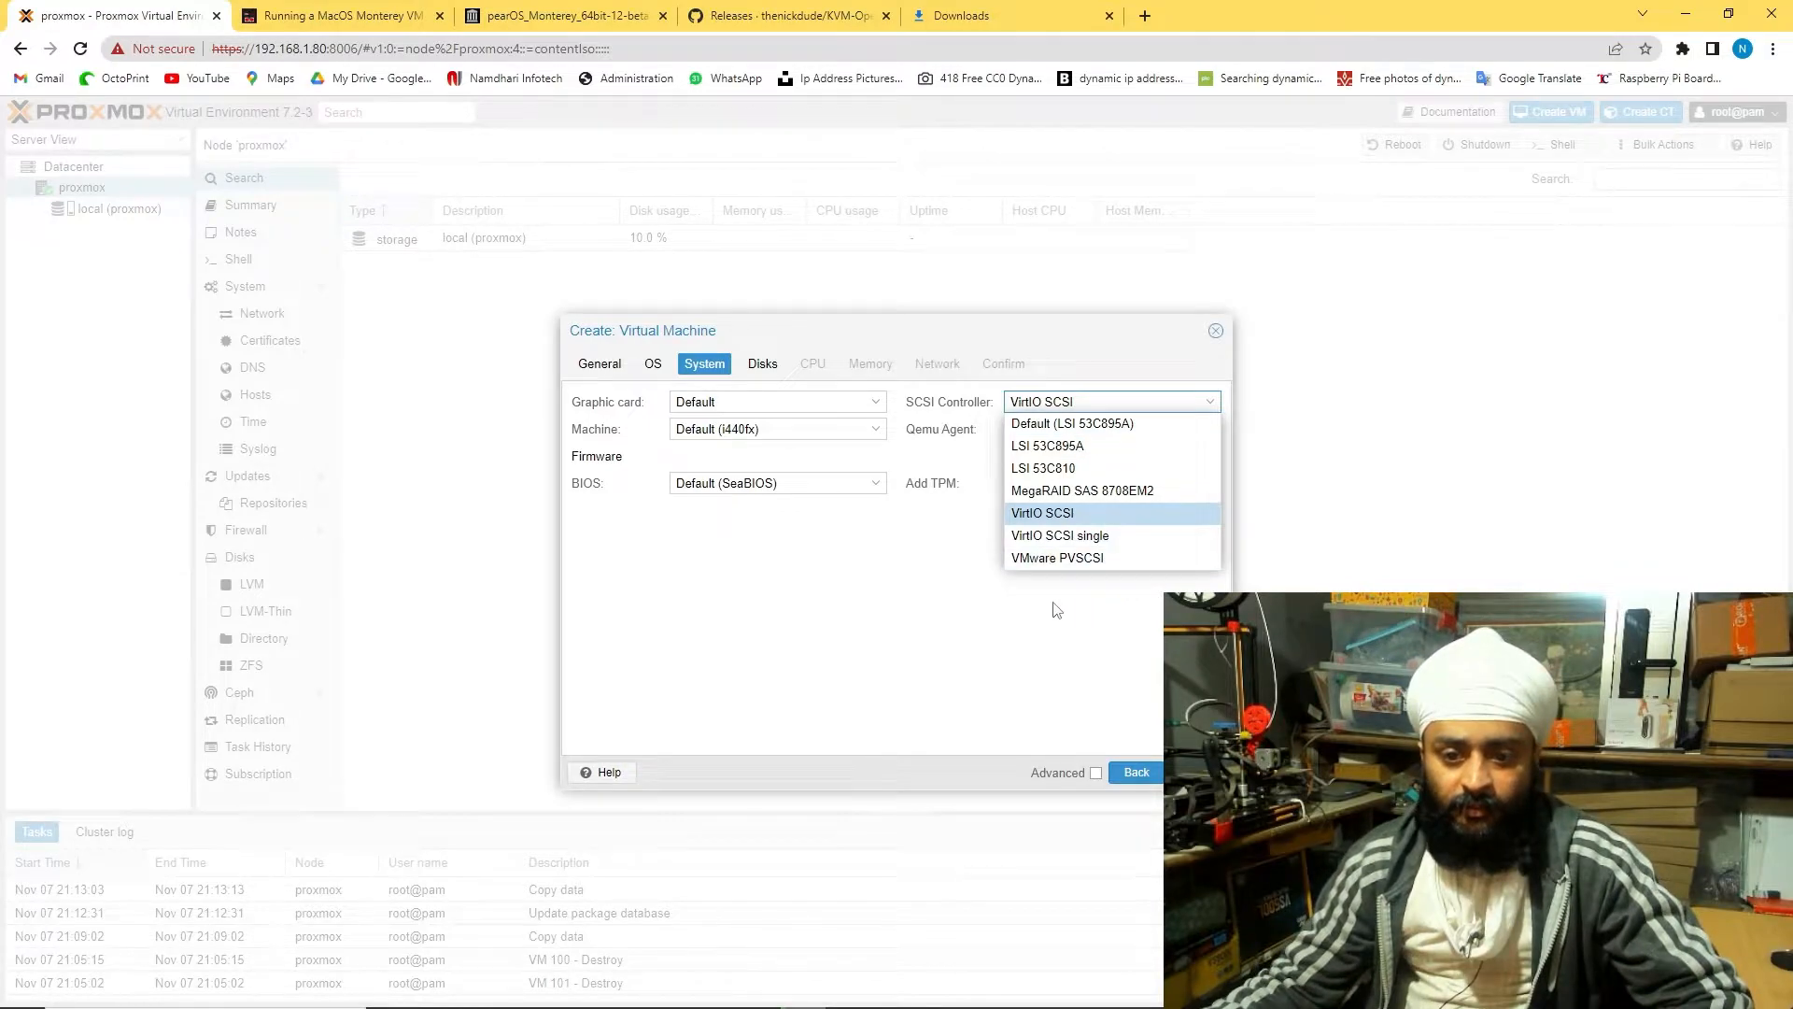
{"action": "left_click", "coordinate": [878, 487]}
{"action": "left_click", "coordinate": [1079, 551]}
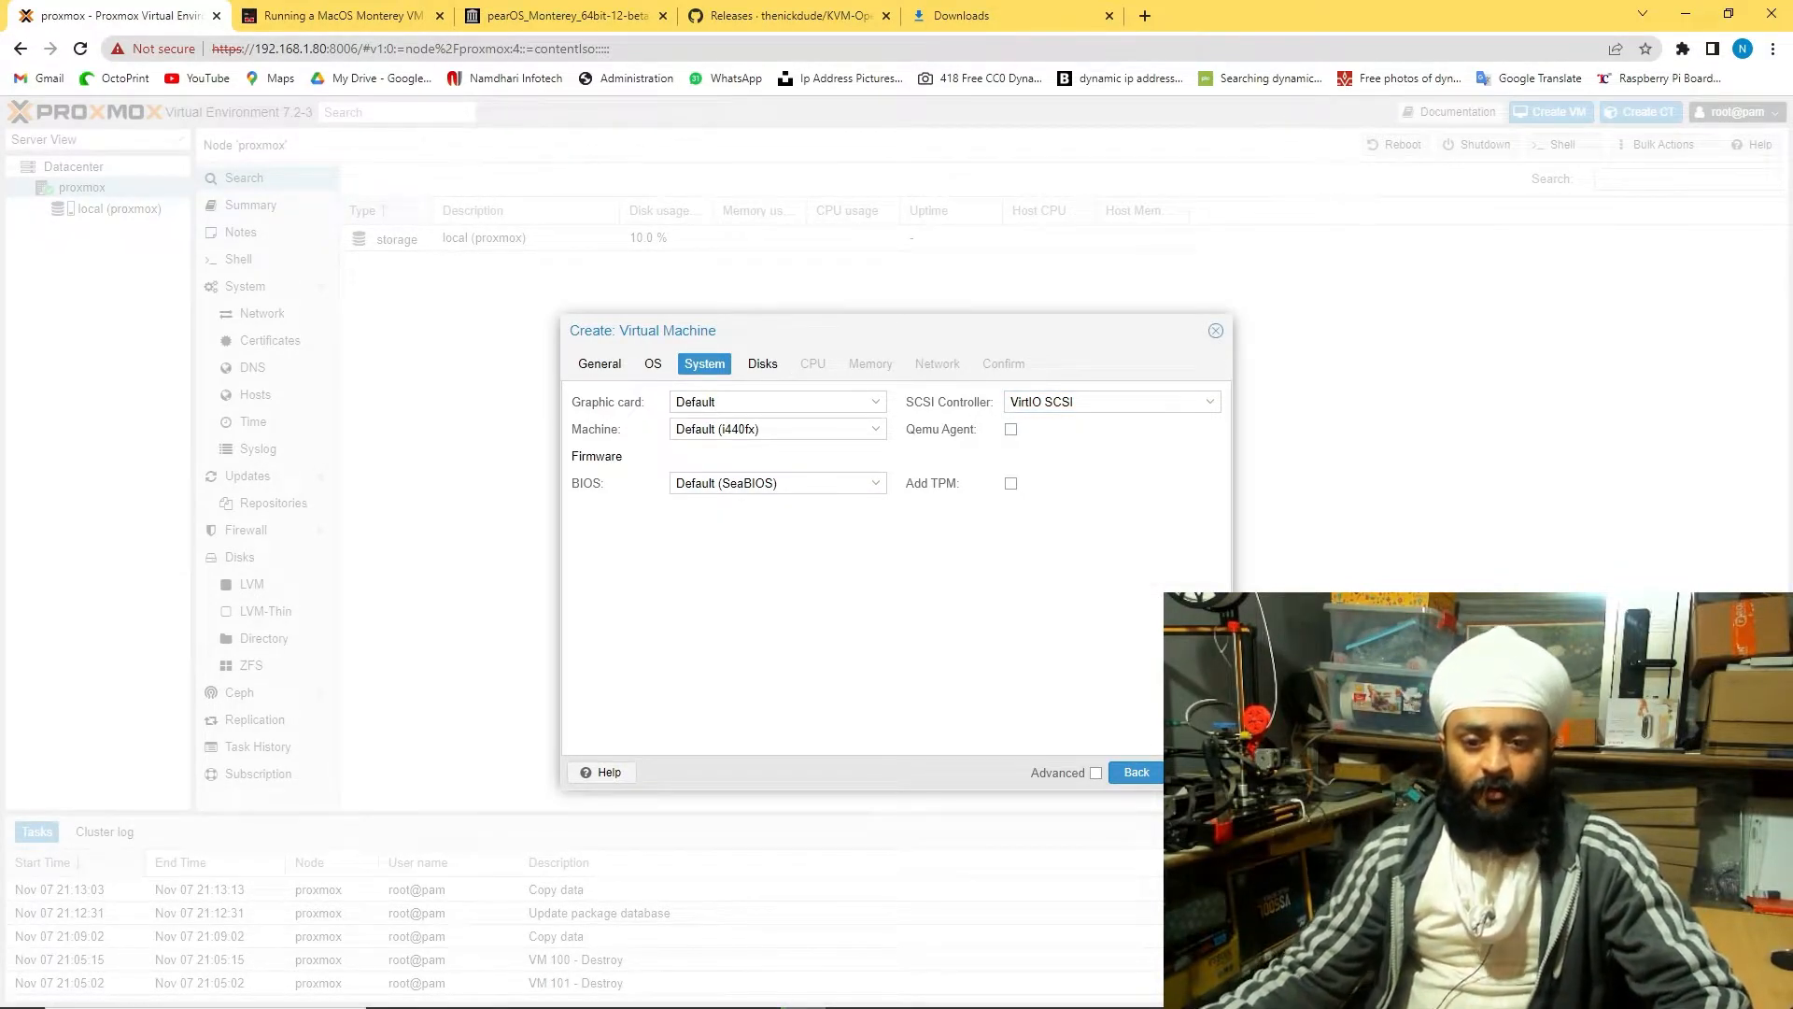
{"action": "left_click", "coordinate": [1188, 772]}
Set the disk bus to SATA, keeping Default (No cache) and 32 GiB size
{"action": "left_click", "coordinate": [879, 445]}
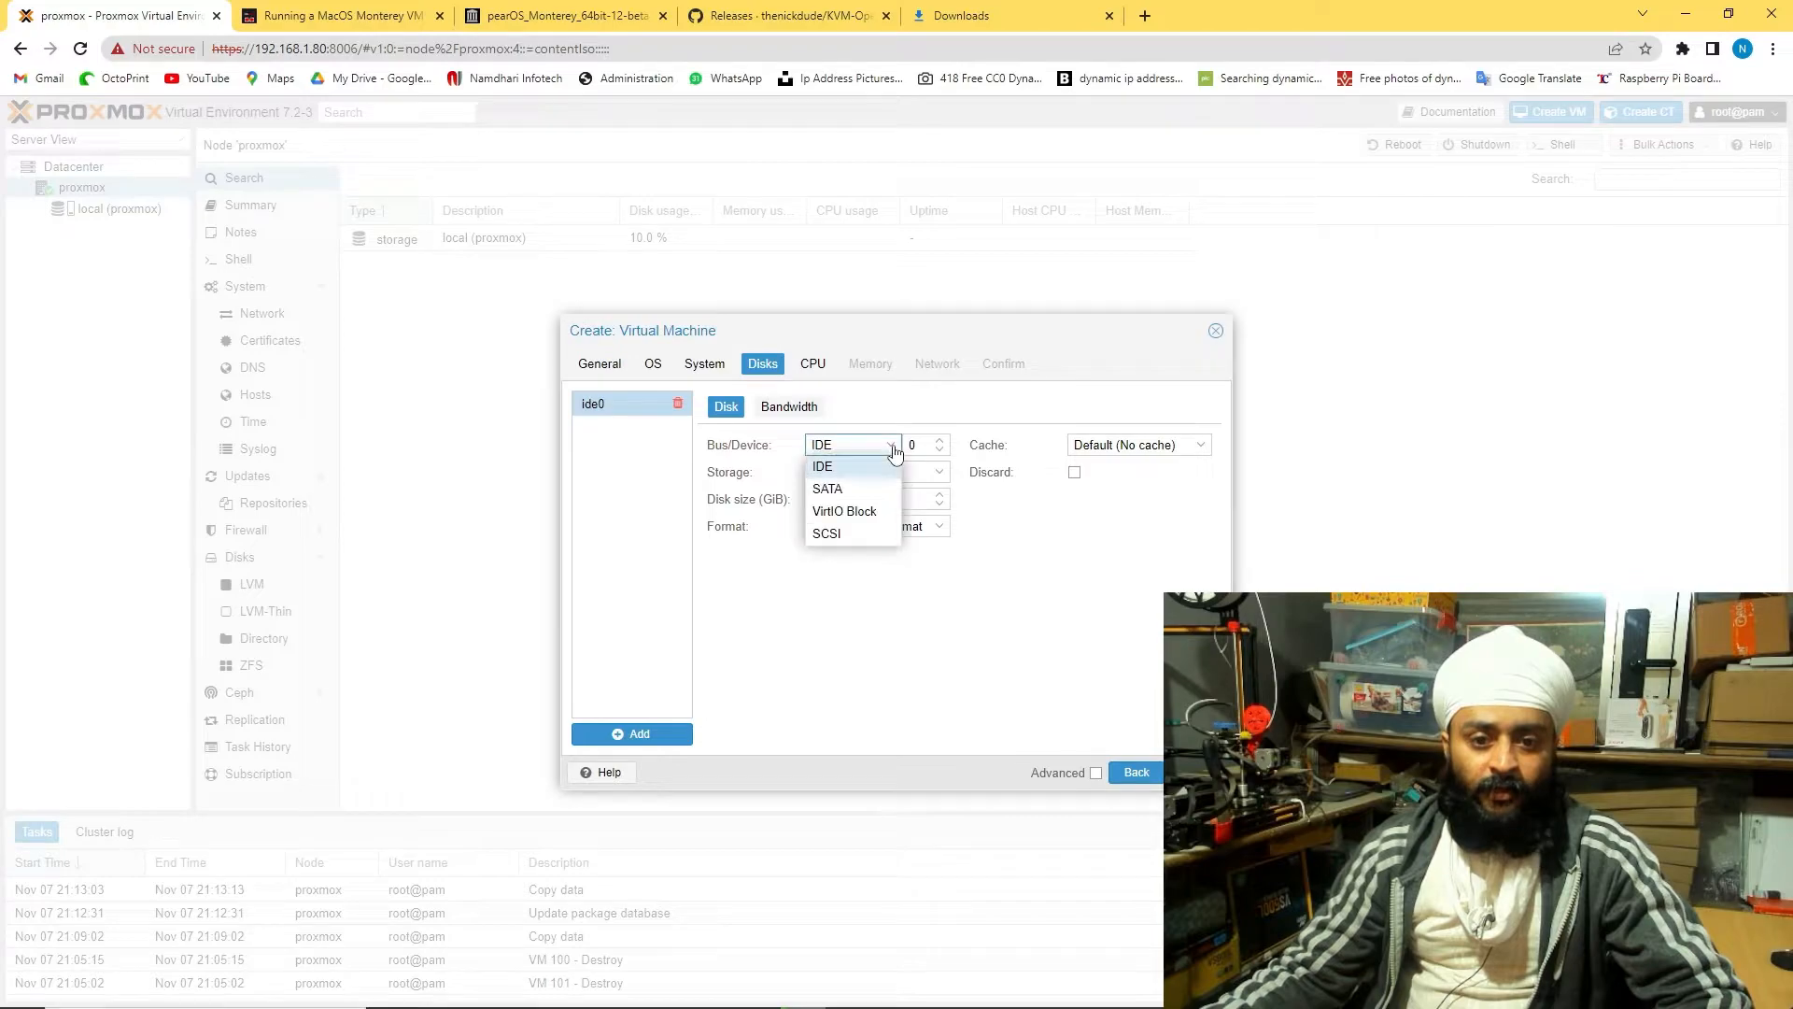
{"action": "left_click", "coordinate": [884, 486]}
{"action": "left_click", "coordinate": [1200, 447]}
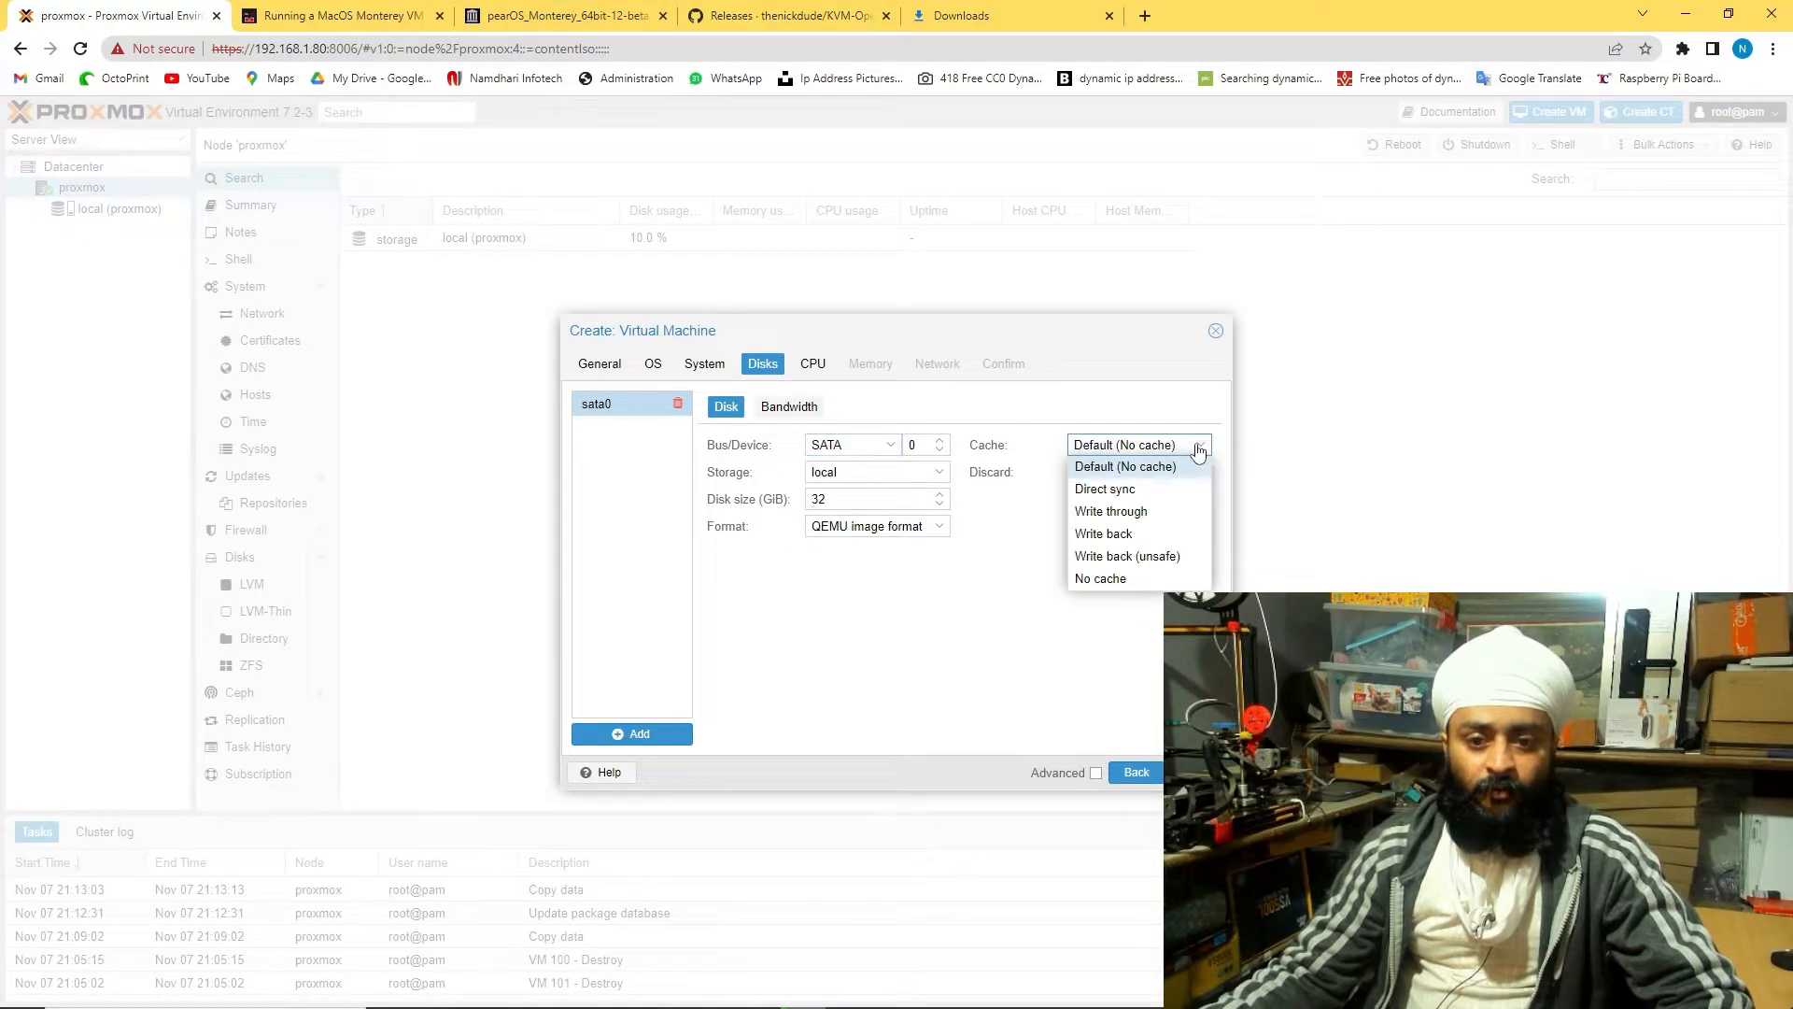
{"action": "left_click", "coordinate": [1199, 453]}
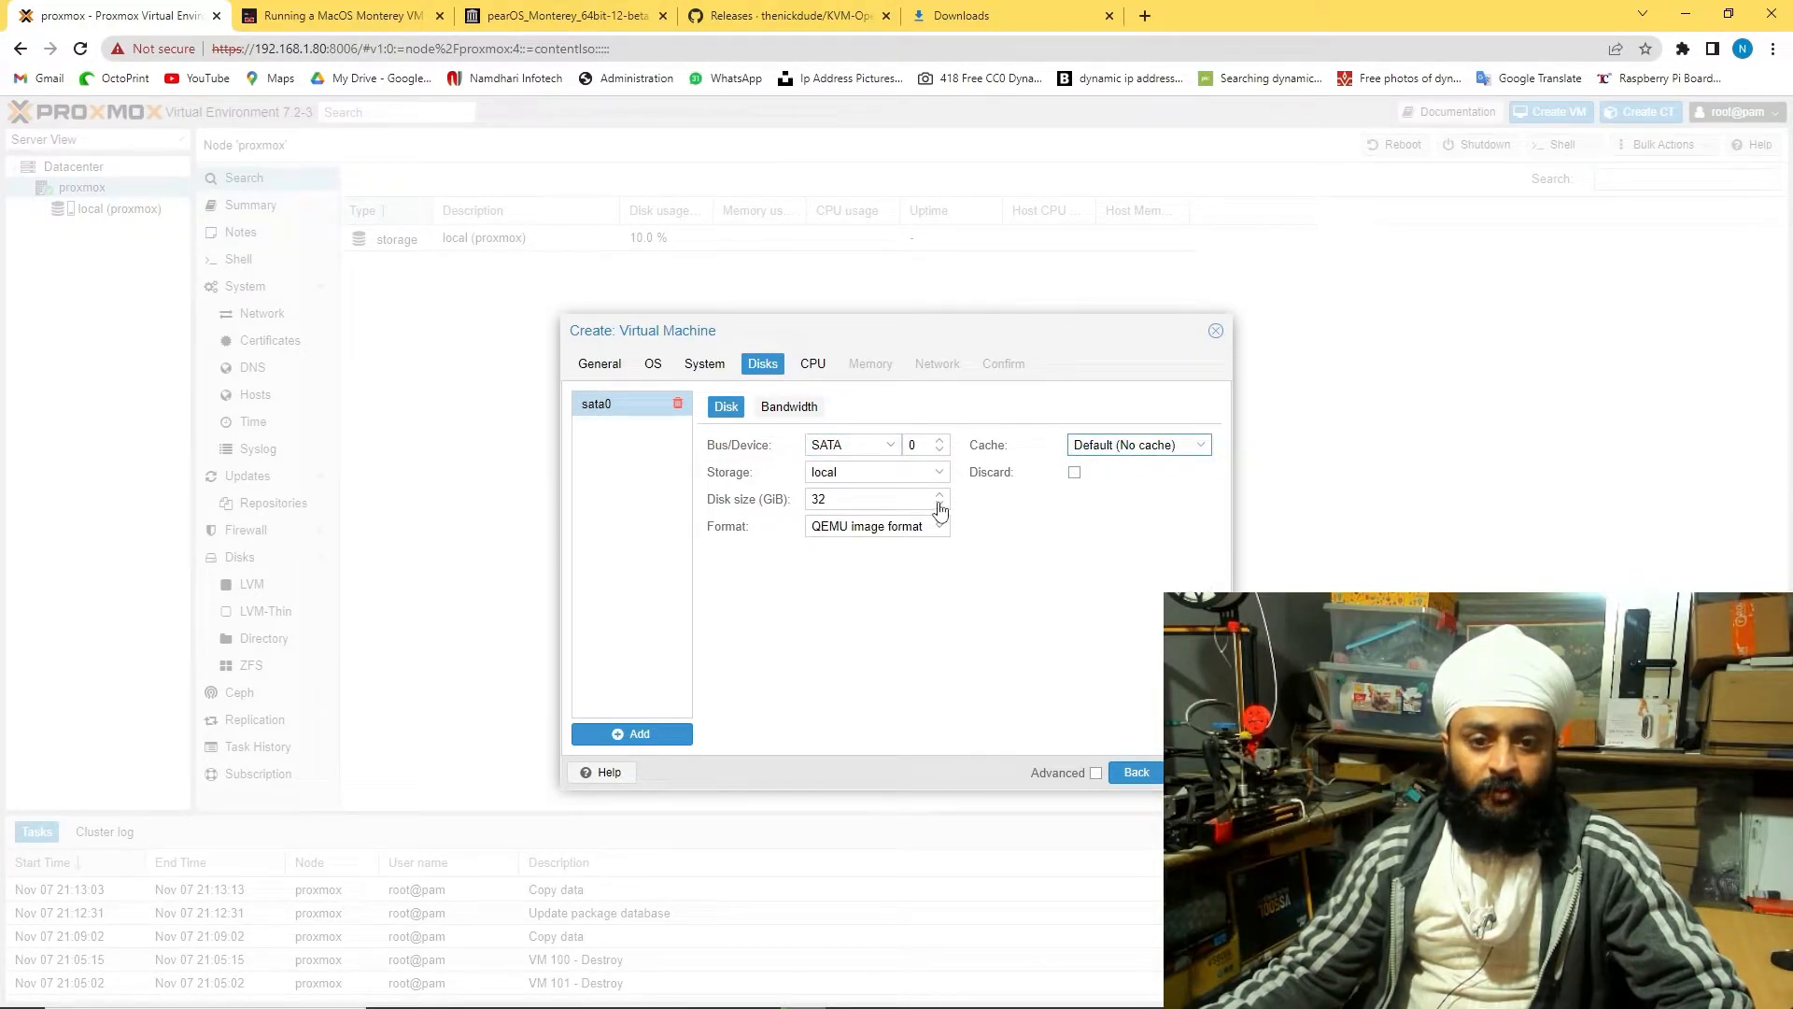
{"action": "left_click_drag", "start_coordinate": [852, 498], "coordinate": [781, 538]}
{"action": "left_click", "coordinate": [902, 581]}
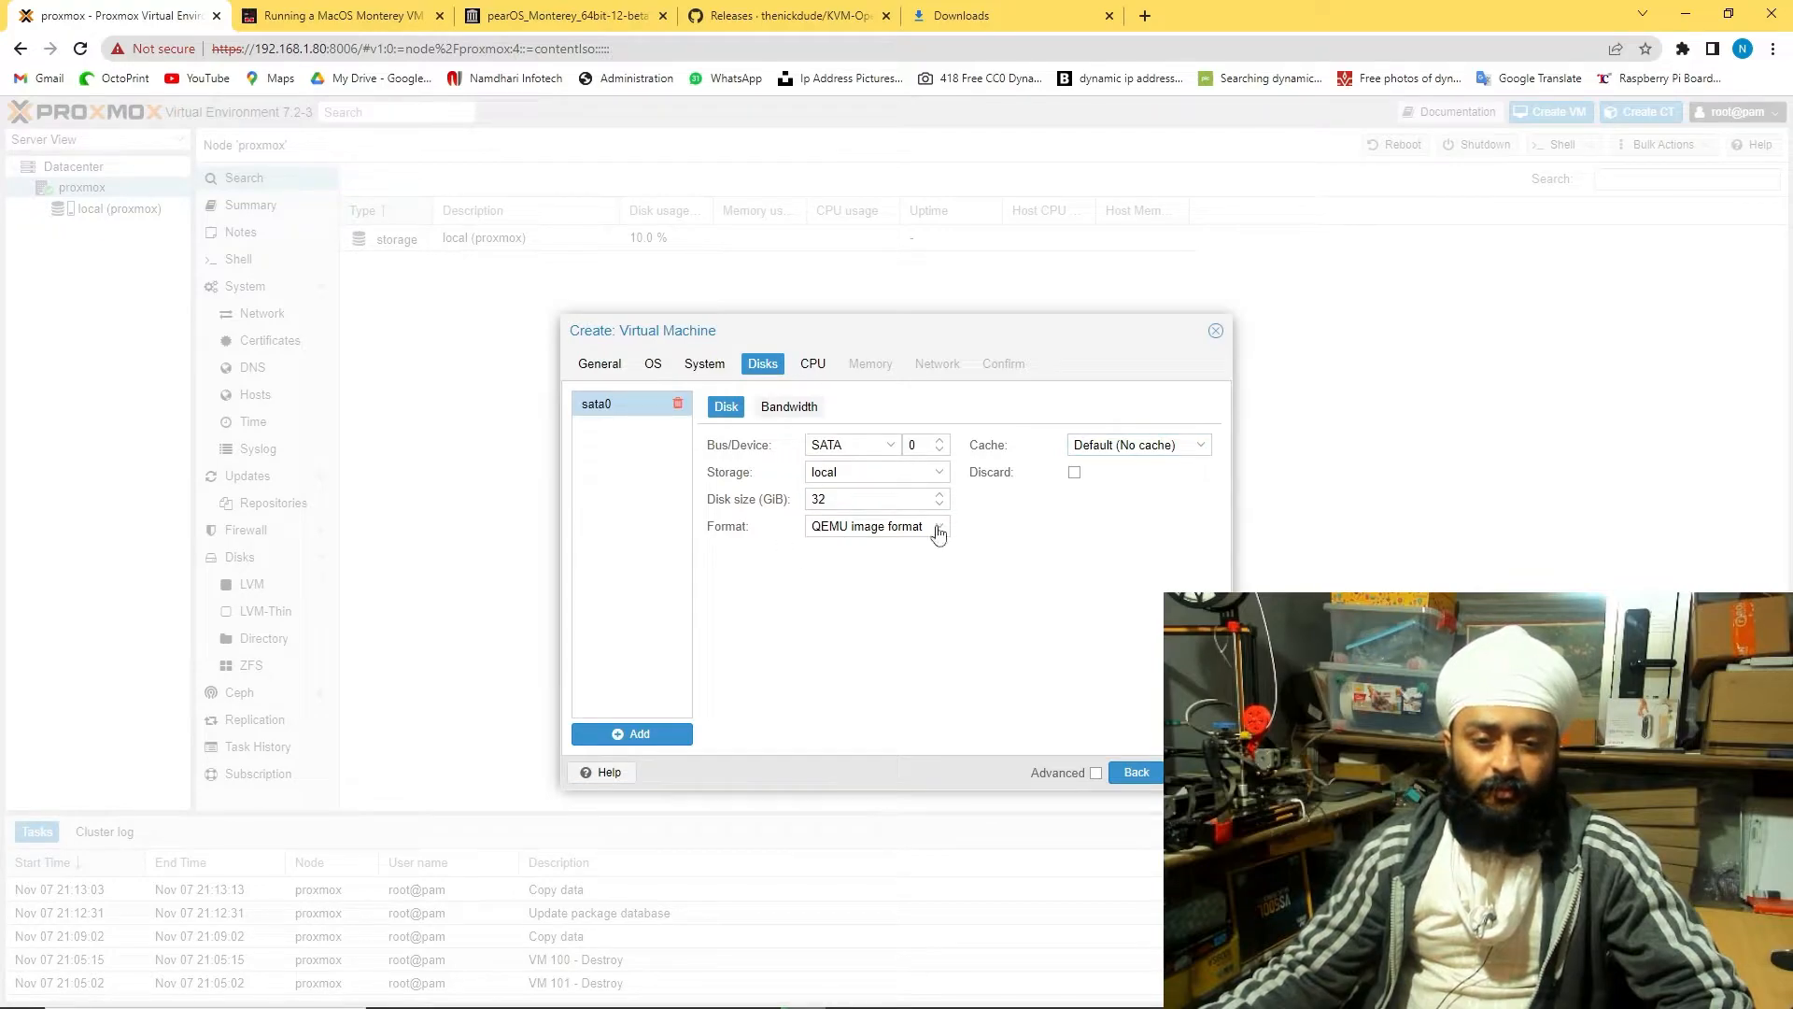
{"action": "left_click", "coordinate": [786, 414]}
{"action": "left_click", "coordinate": [812, 365]}
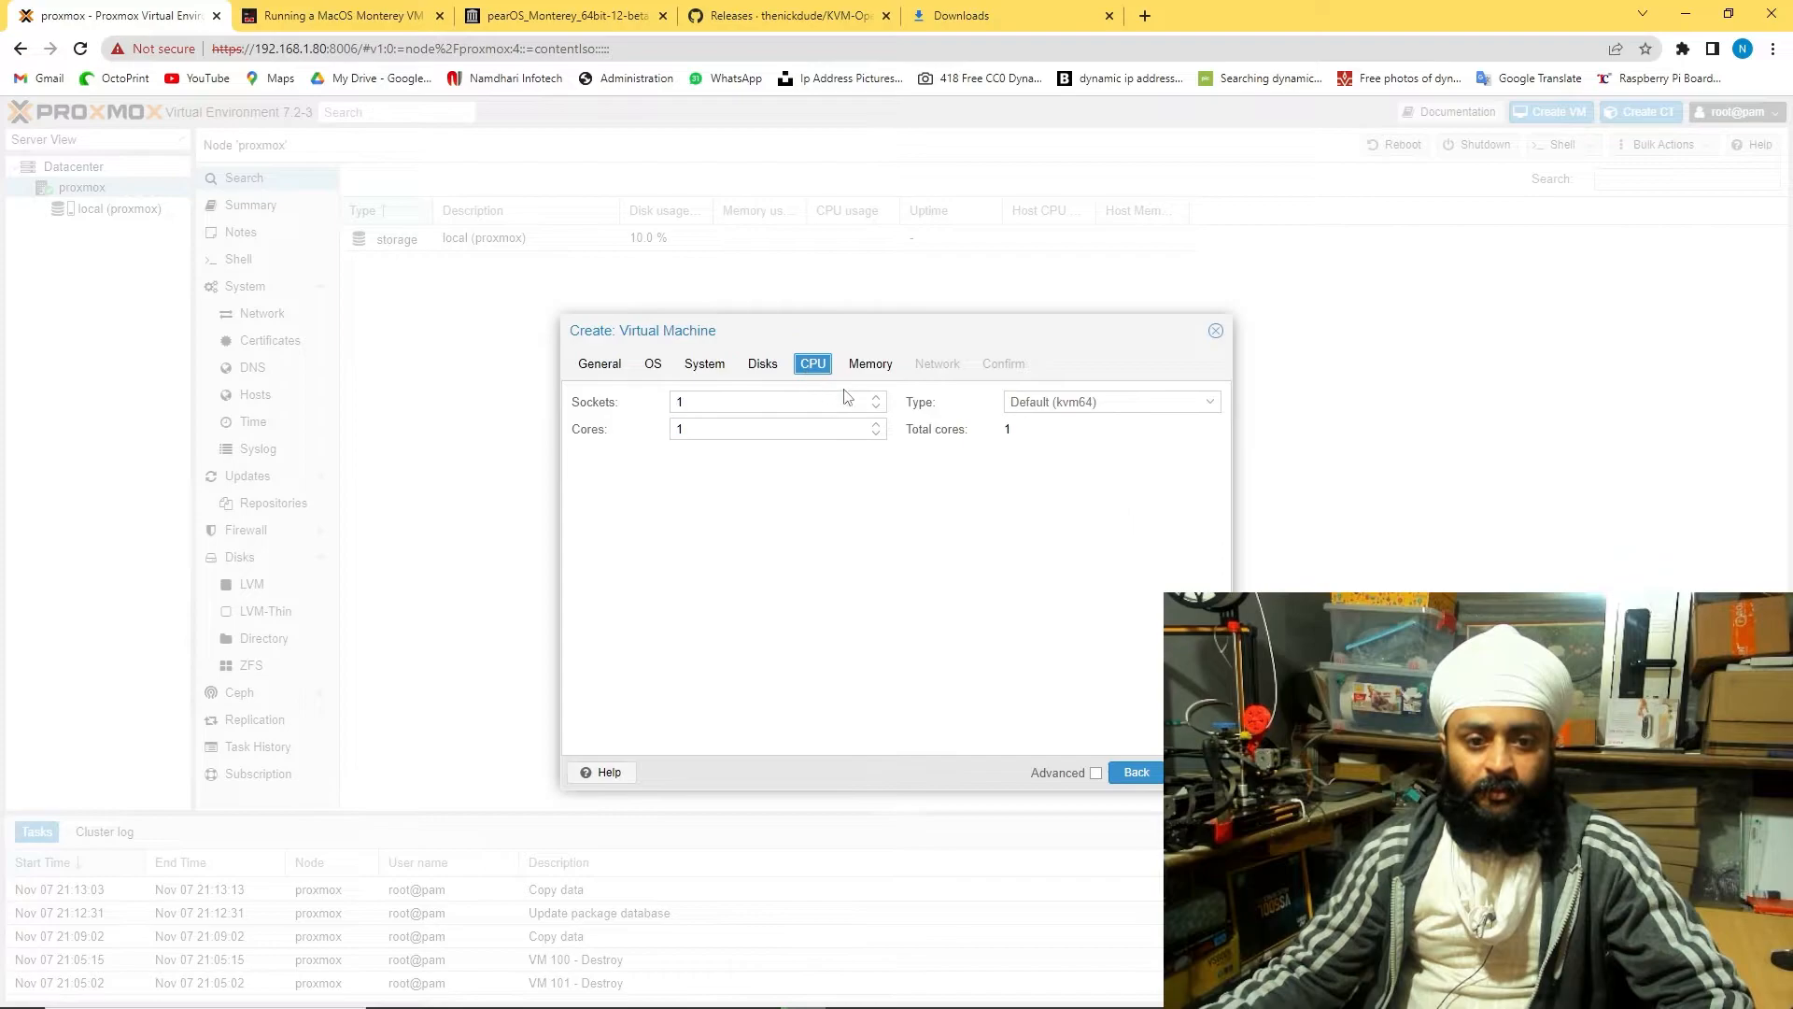
Give the VM 2 CPU cores and keep the kvm64 CPU type
{"action": "left_click", "coordinate": [877, 425]}
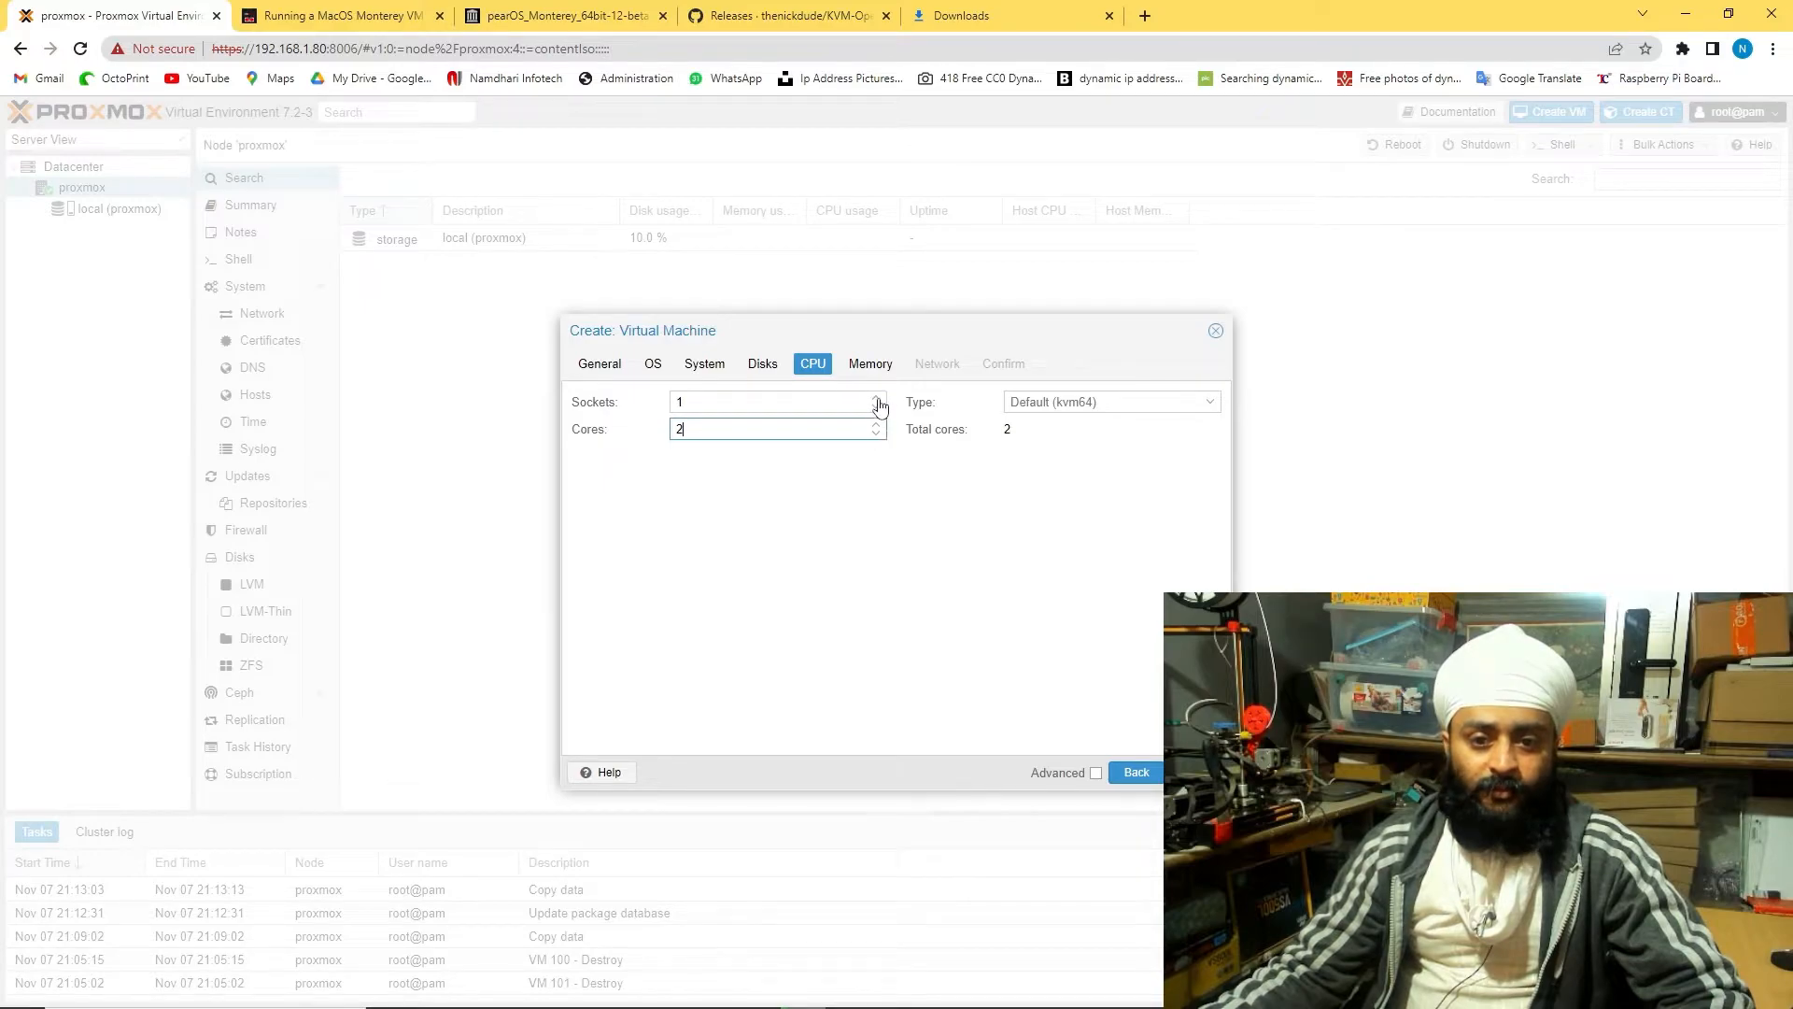
{"action": "left_click", "coordinate": [1205, 402]}
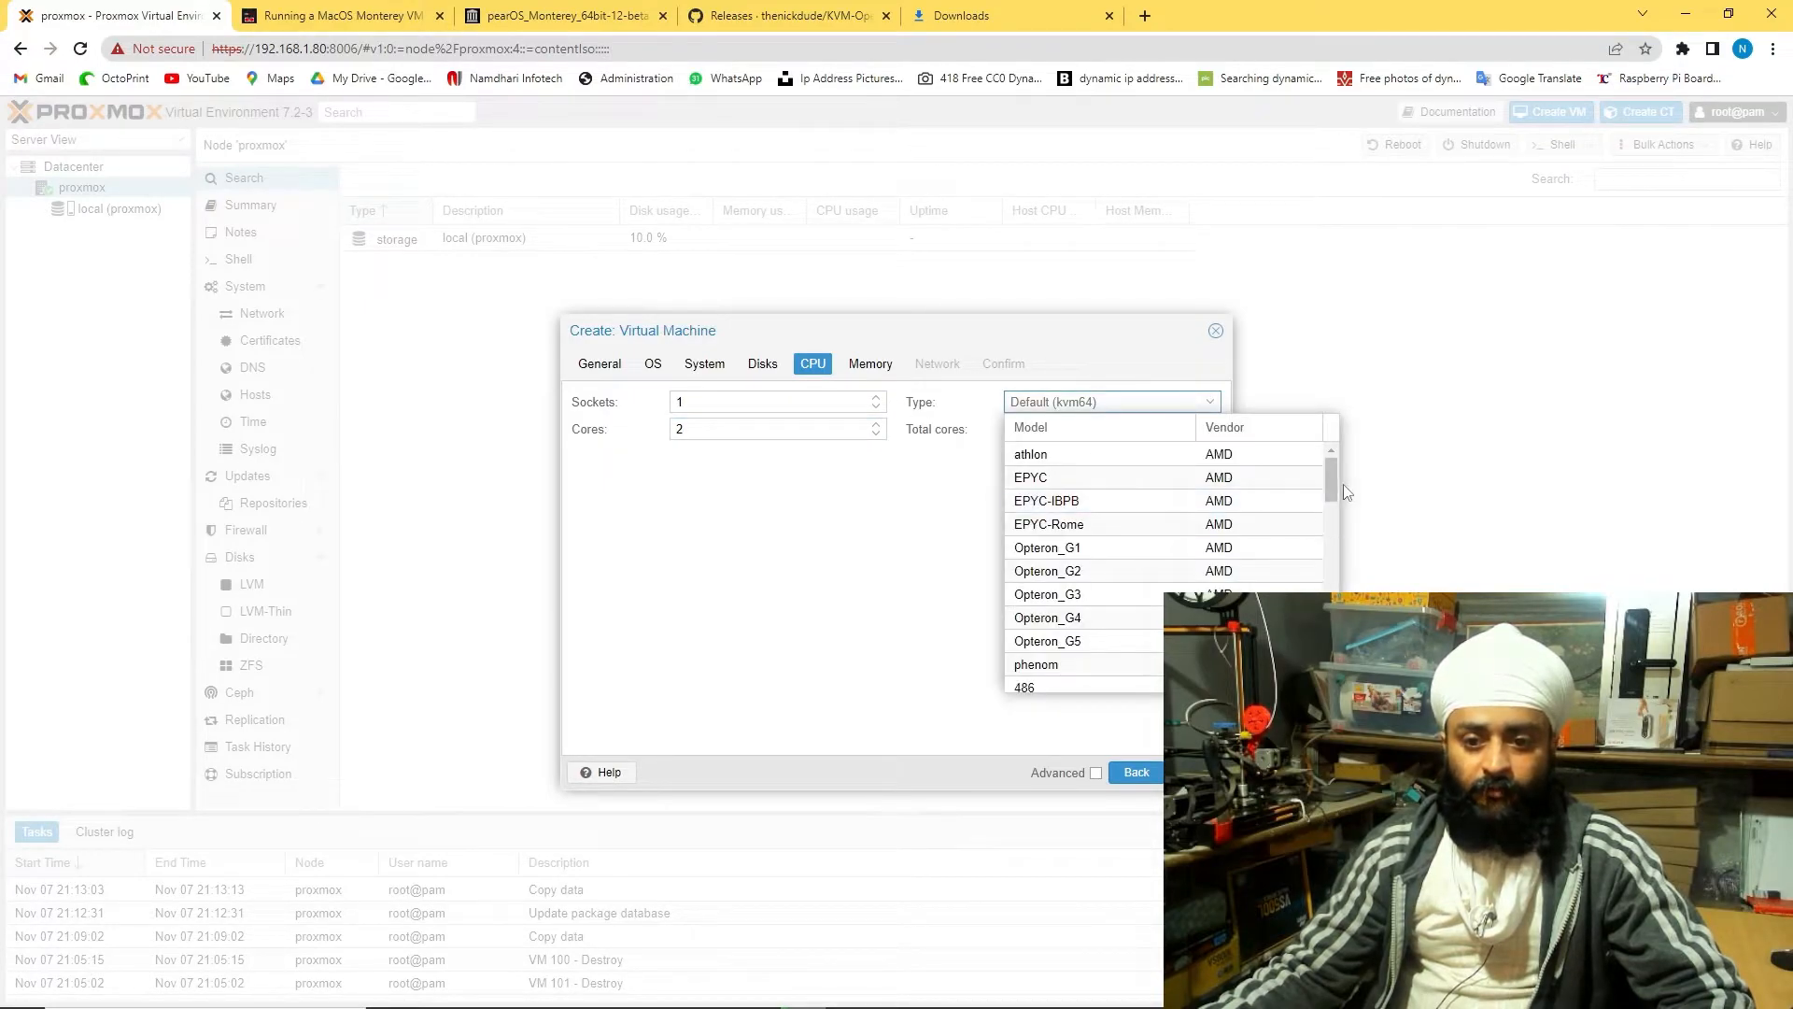
{"action": "scroll", "coordinate": [1332, 487], "scroll_direction": "down", "scroll_amount": 2}
{"action": "mouse_move", "coordinate": [1331, 487]}
{"action": "left_mouse_down"}
{"action": "mouse_move", "coordinate": [1332, 663]}
{"action": "mouse_move", "coordinate": [1332, 507]}
{"action": "left_mouse_up"}
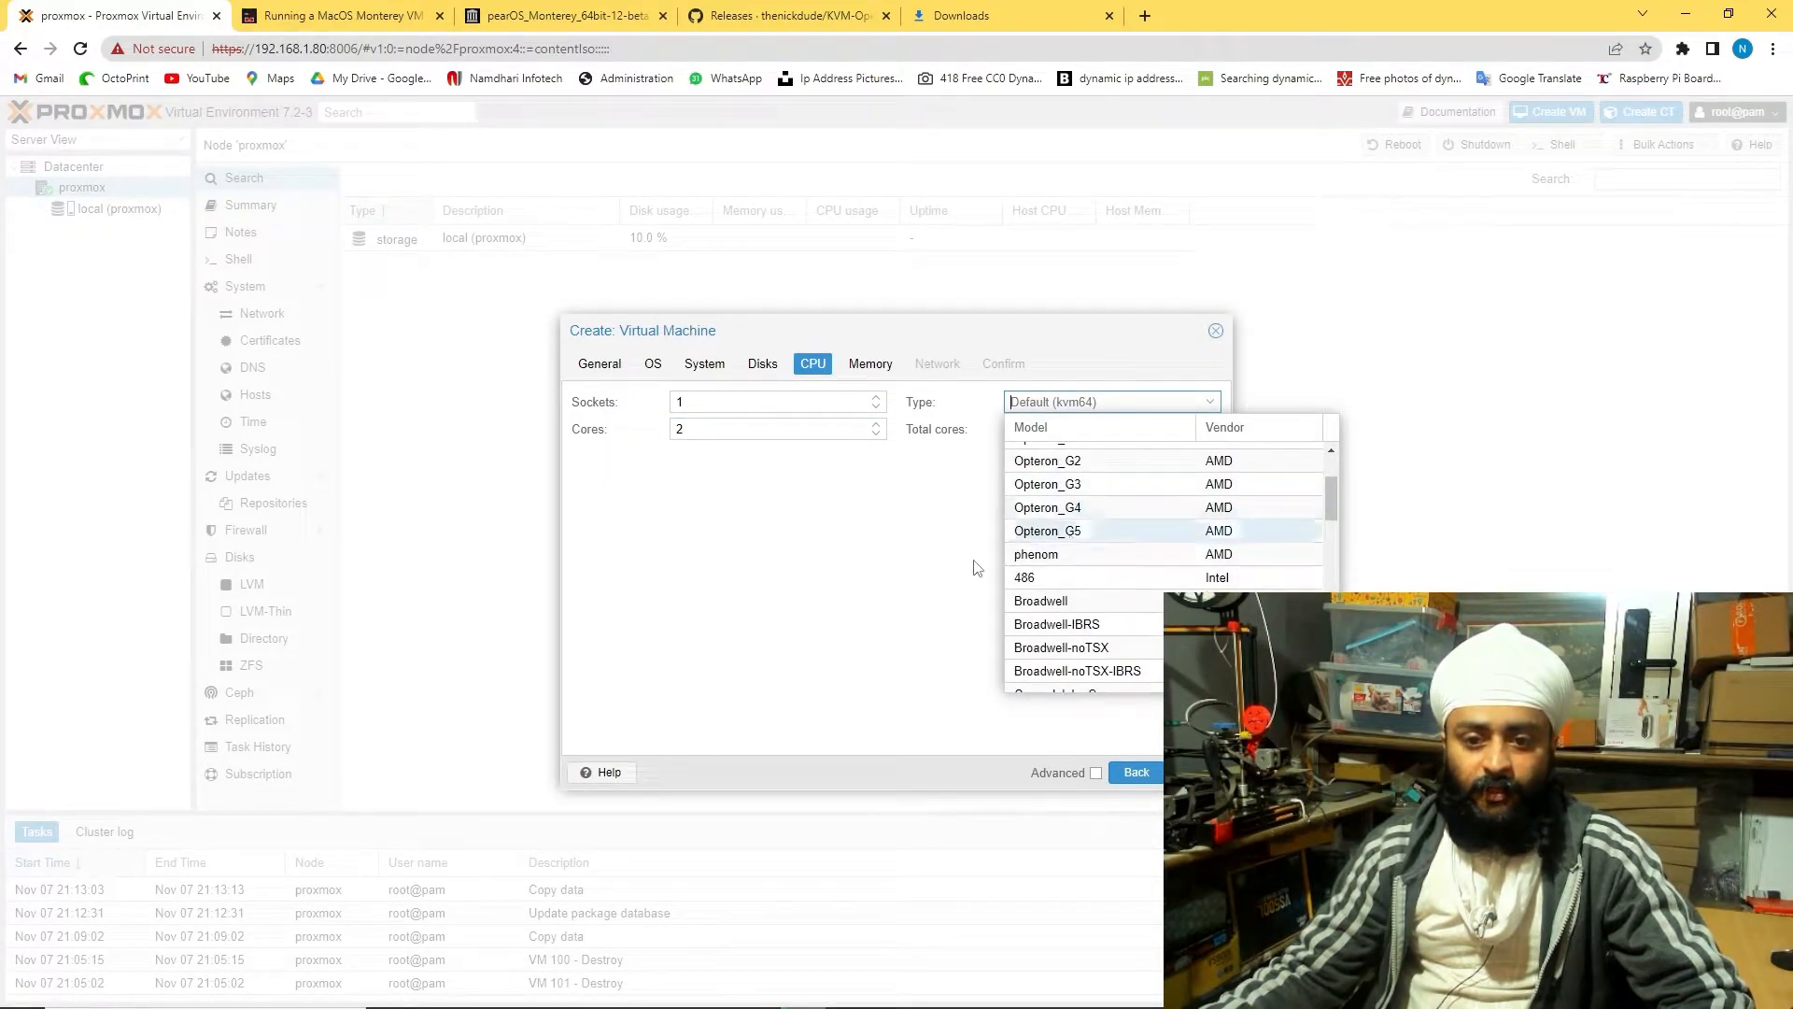
{"action": "left_click", "coordinate": [911, 474]}
{"action": "left_click", "coordinate": [1184, 772]}
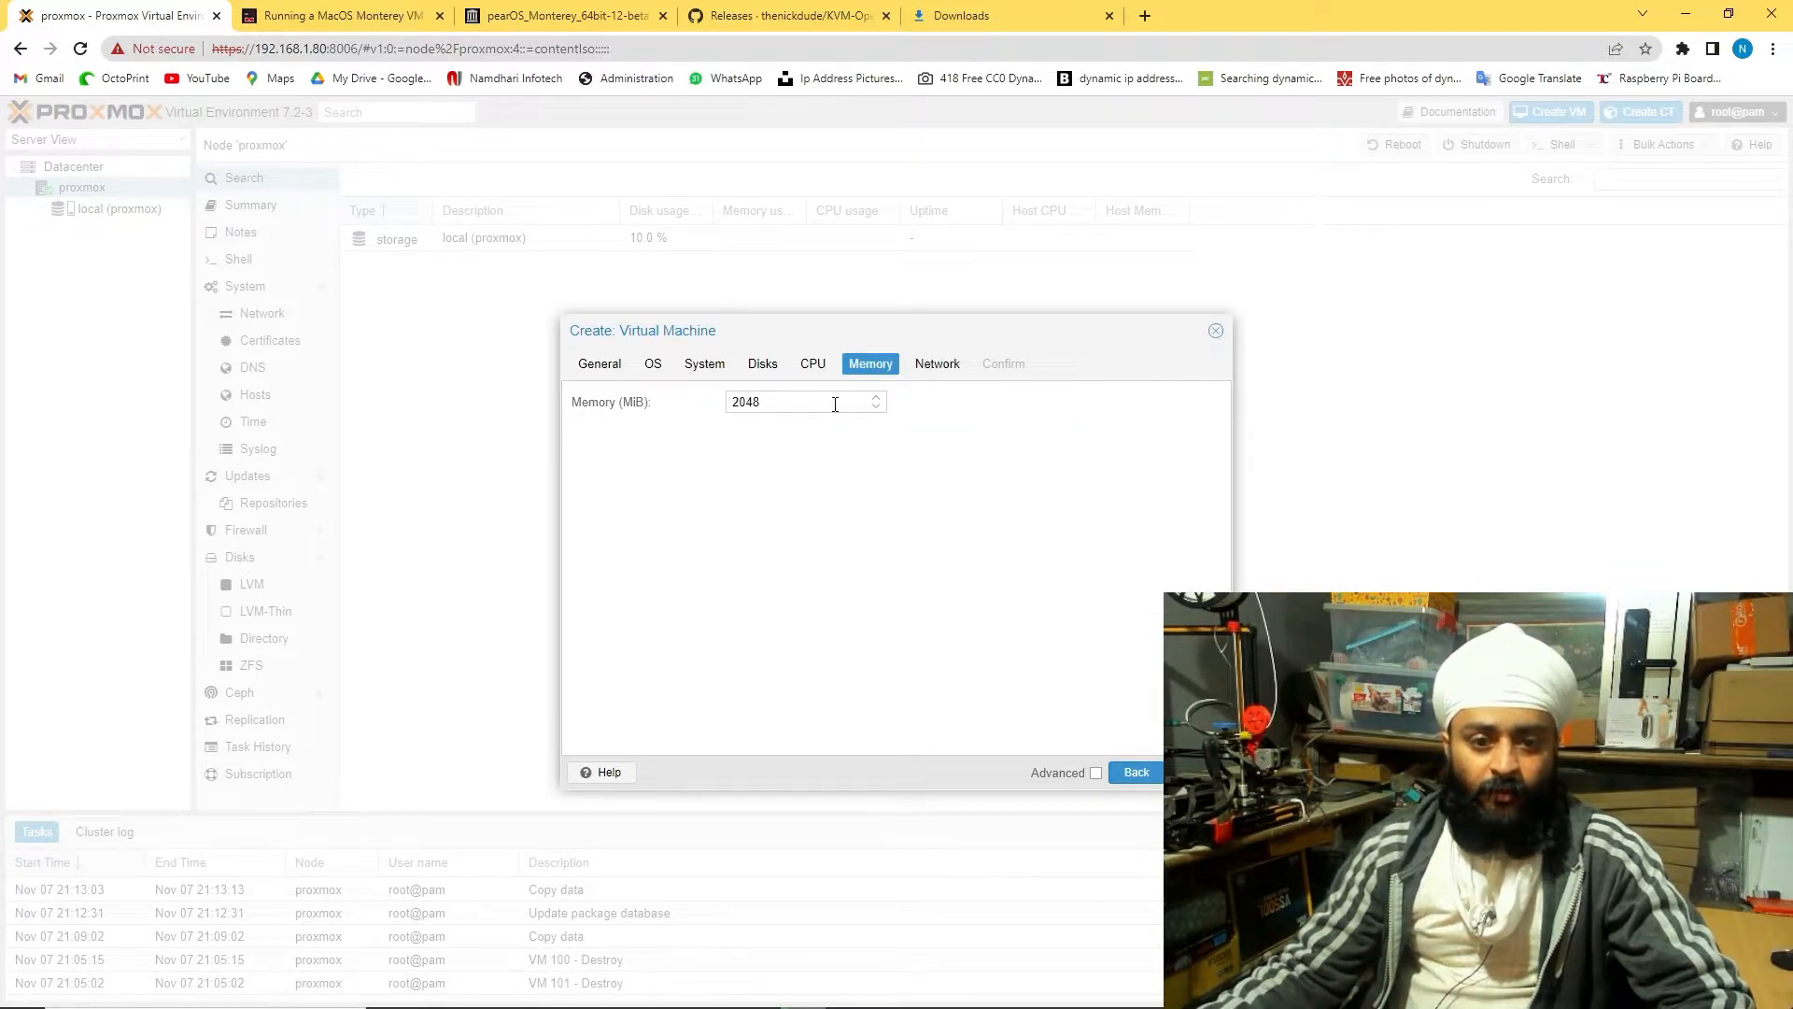
Set the VM memory to 4096 MiB
{"action": "left_click_drag", "start_coordinate": [780, 402], "coordinate": [719, 407]}
{"action": "type", "text": "40"}
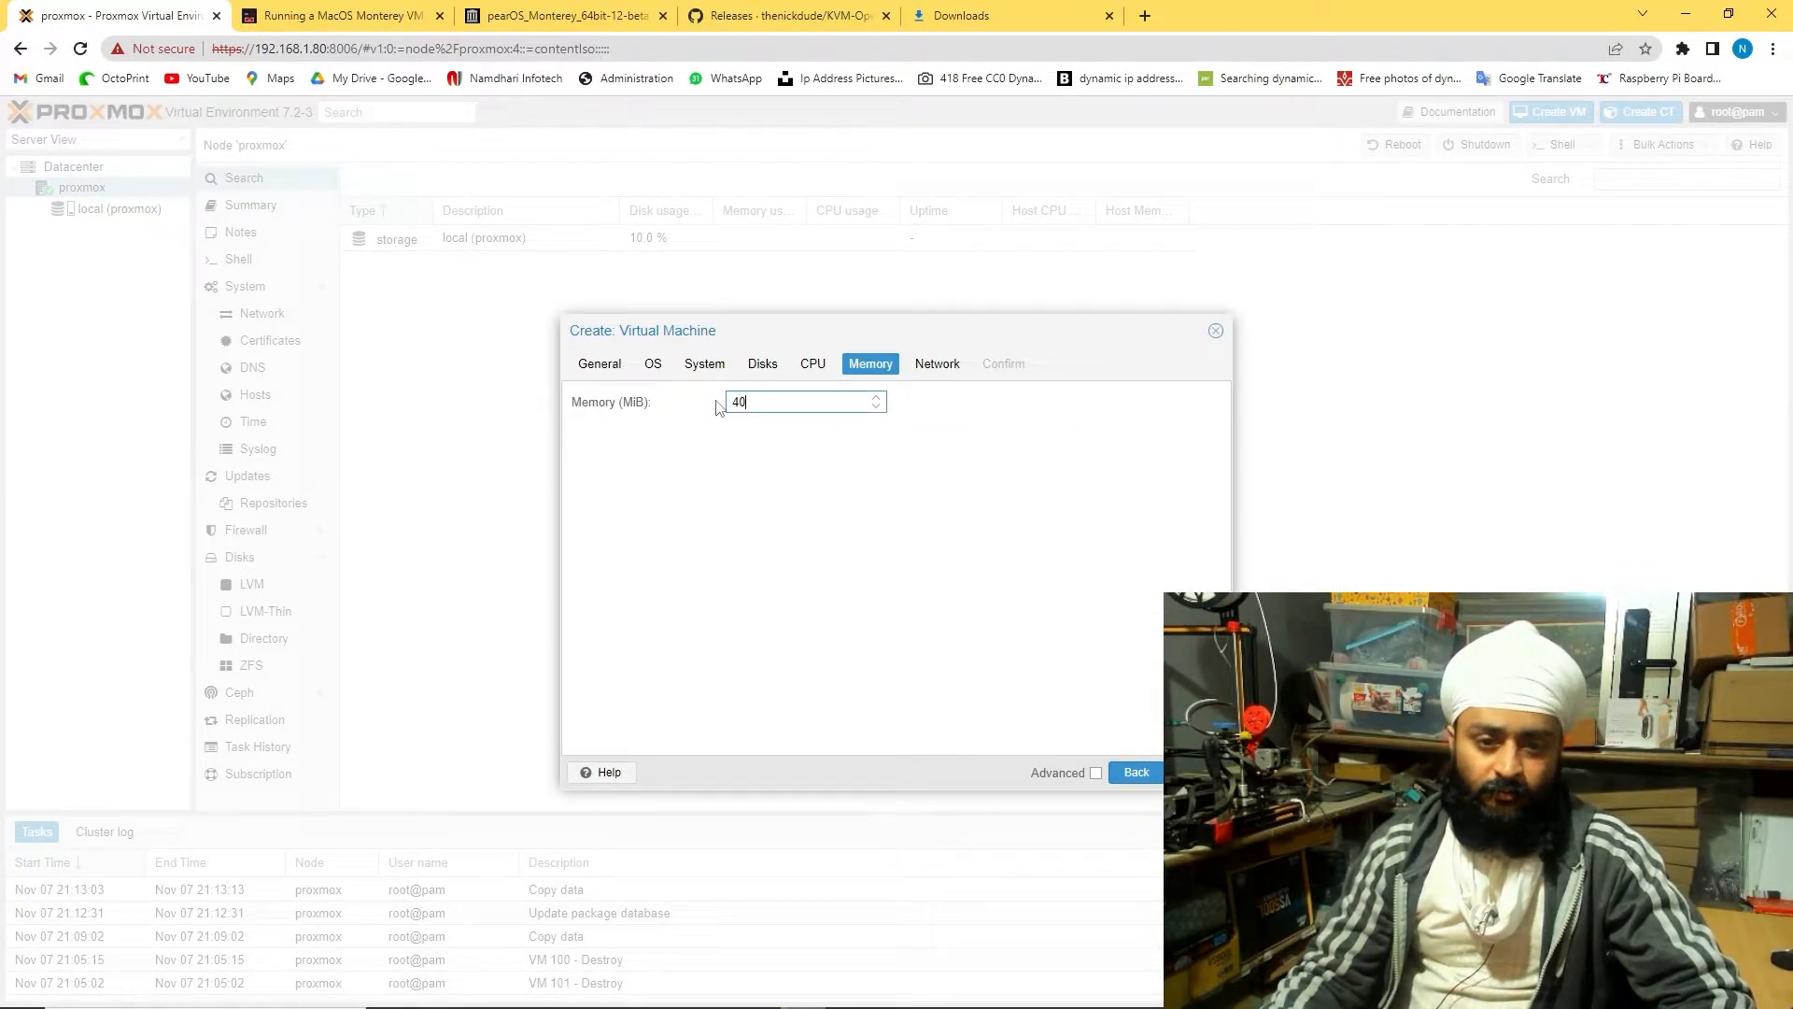
{"action": "type", "text": "96"}
{"action": "left_click", "coordinate": [1185, 772]}
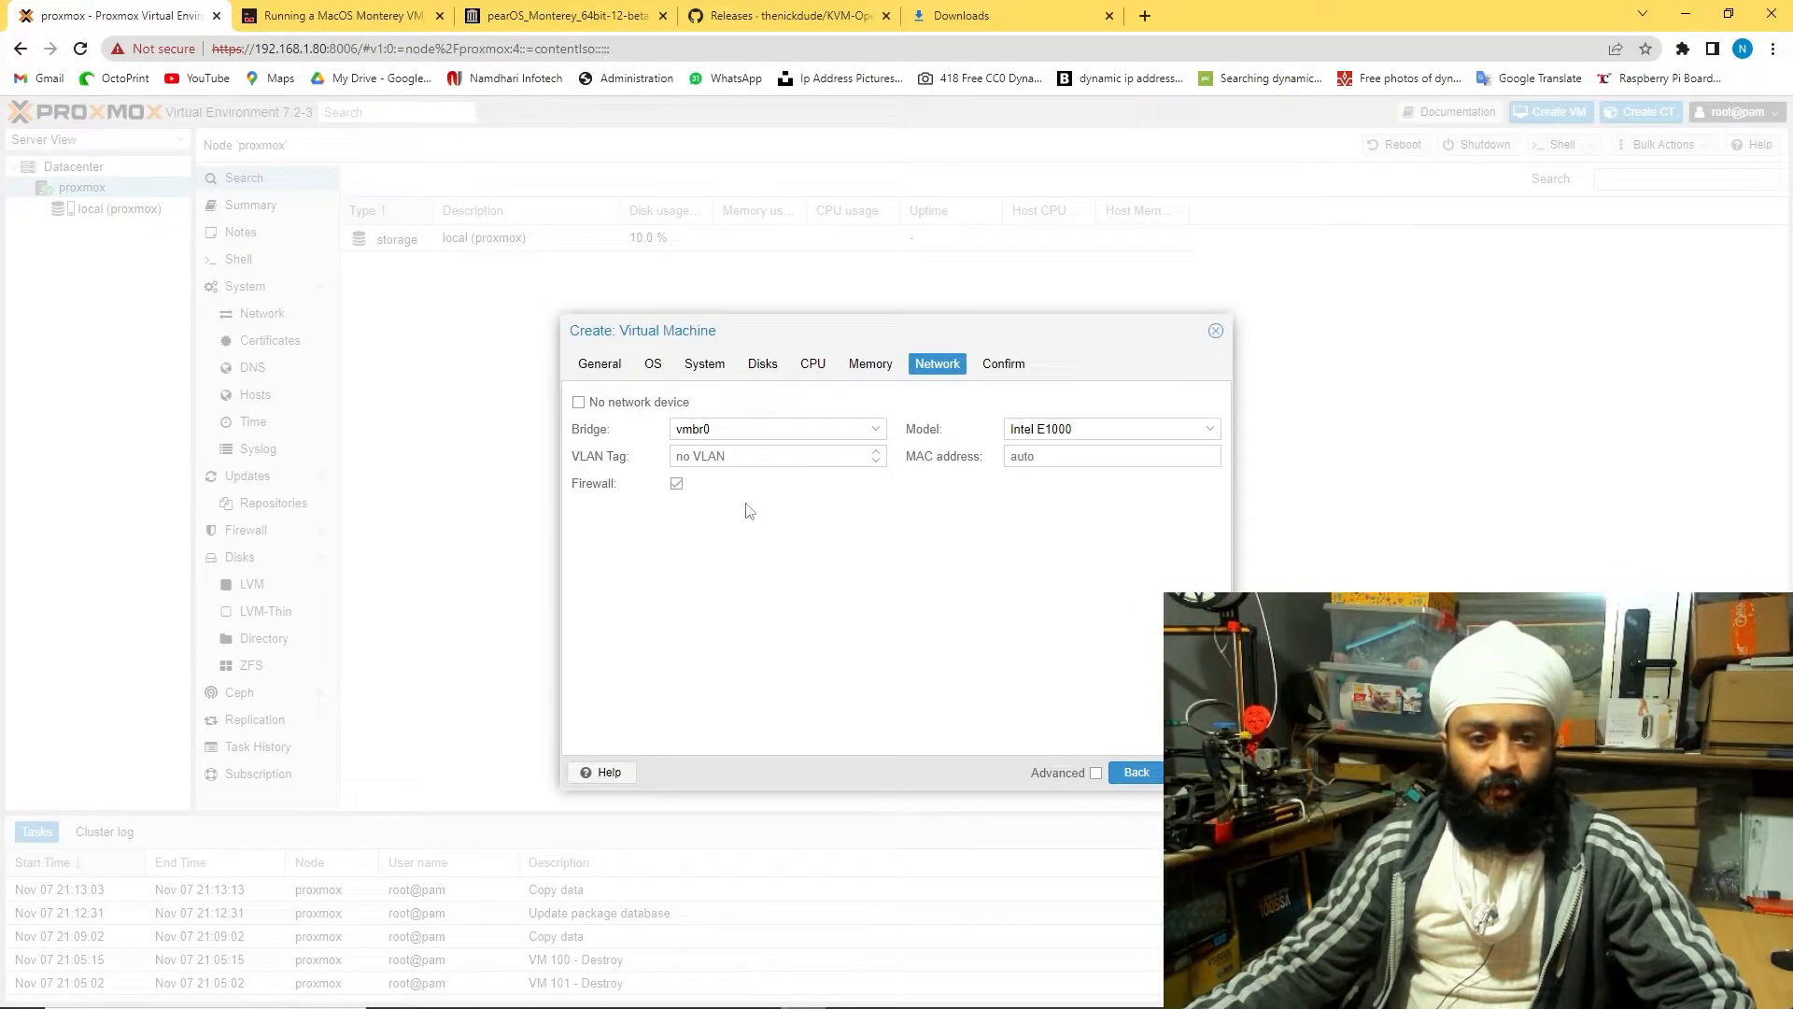
Keep bridge vmbr0 with Intel E1000 networking, then confirm and finish creating VM 100
{"action": "left_click", "coordinate": [875, 431]}
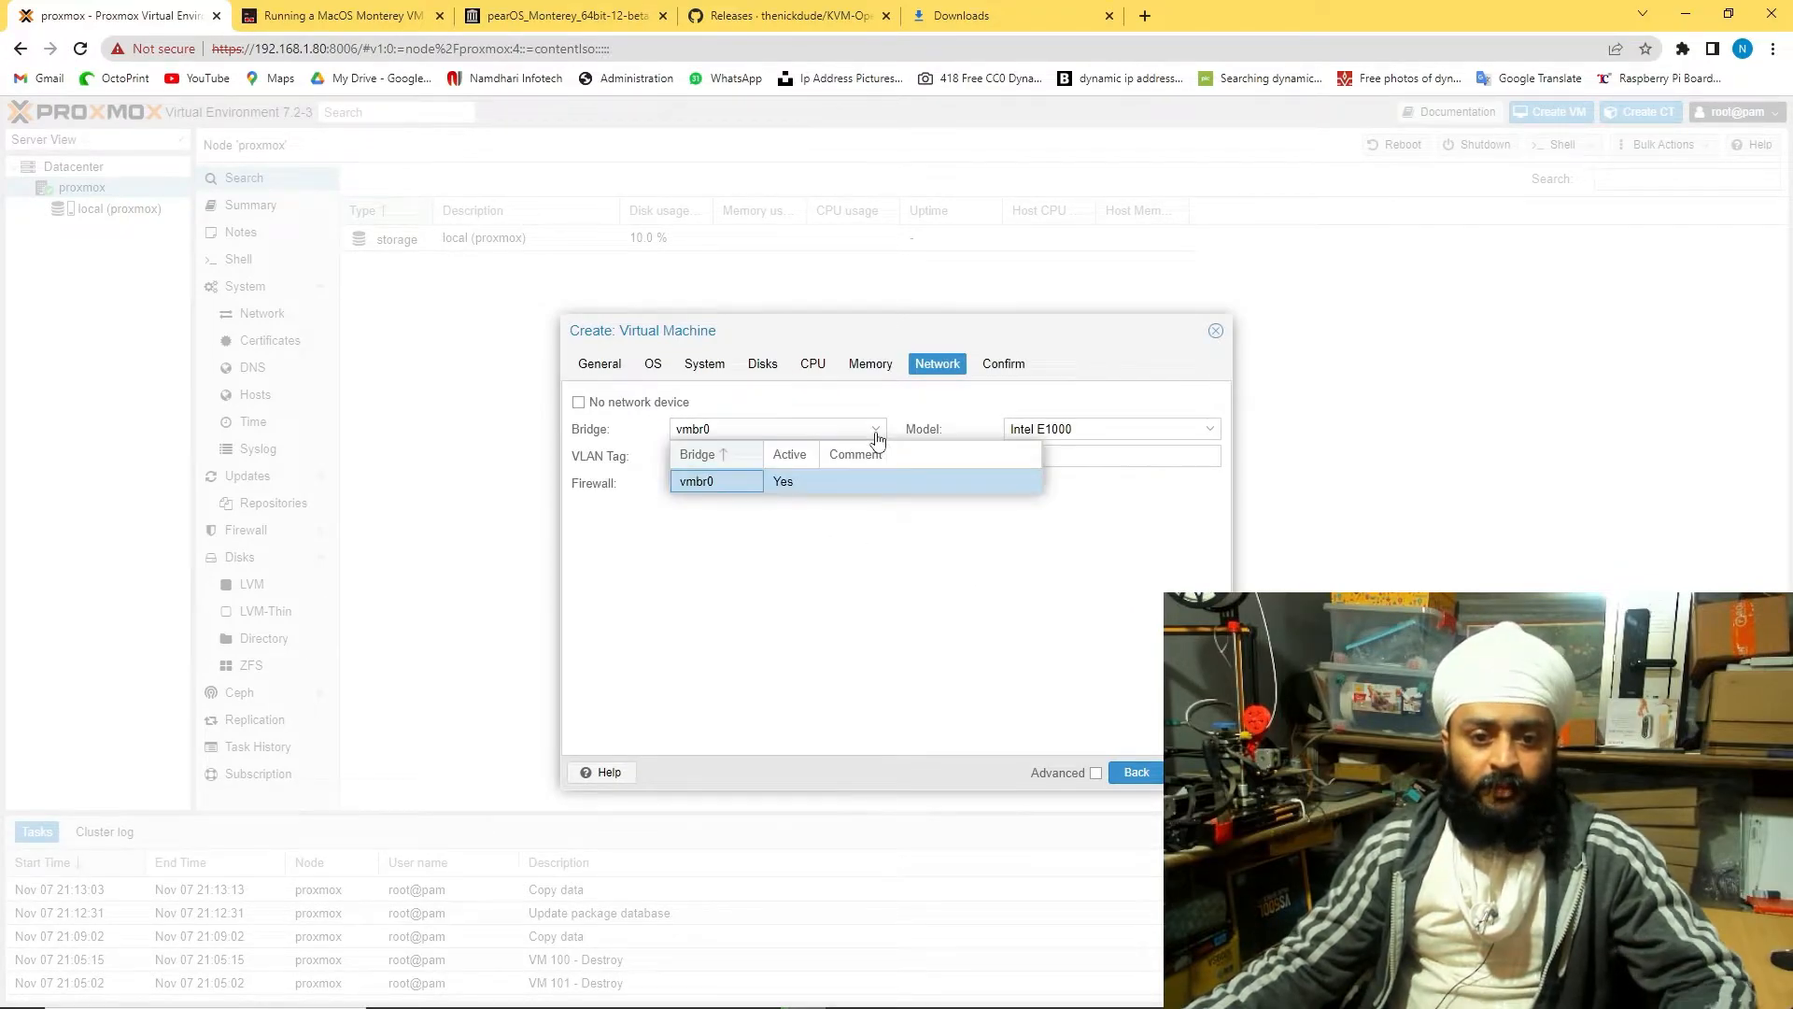
{"action": "left_click", "coordinate": [875, 432]}
{"action": "left_click", "coordinate": [1210, 432]}
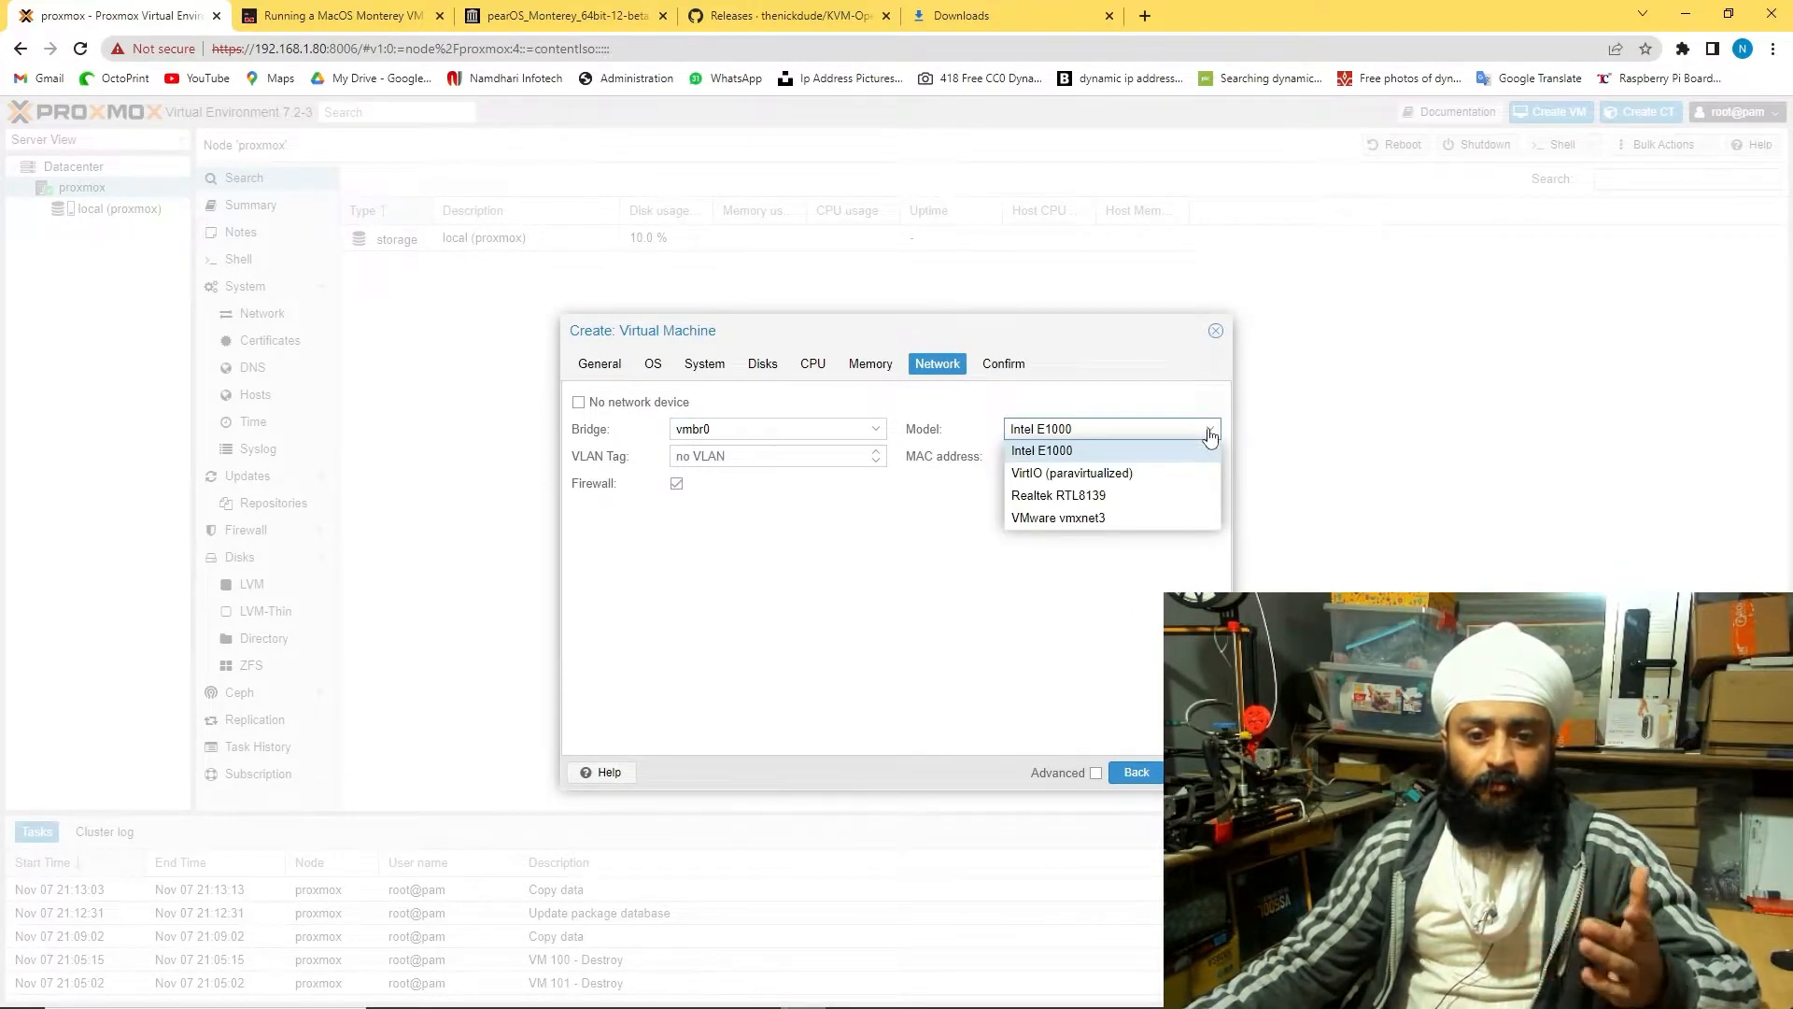
{"action": "left_click", "coordinate": [1210, 431]}
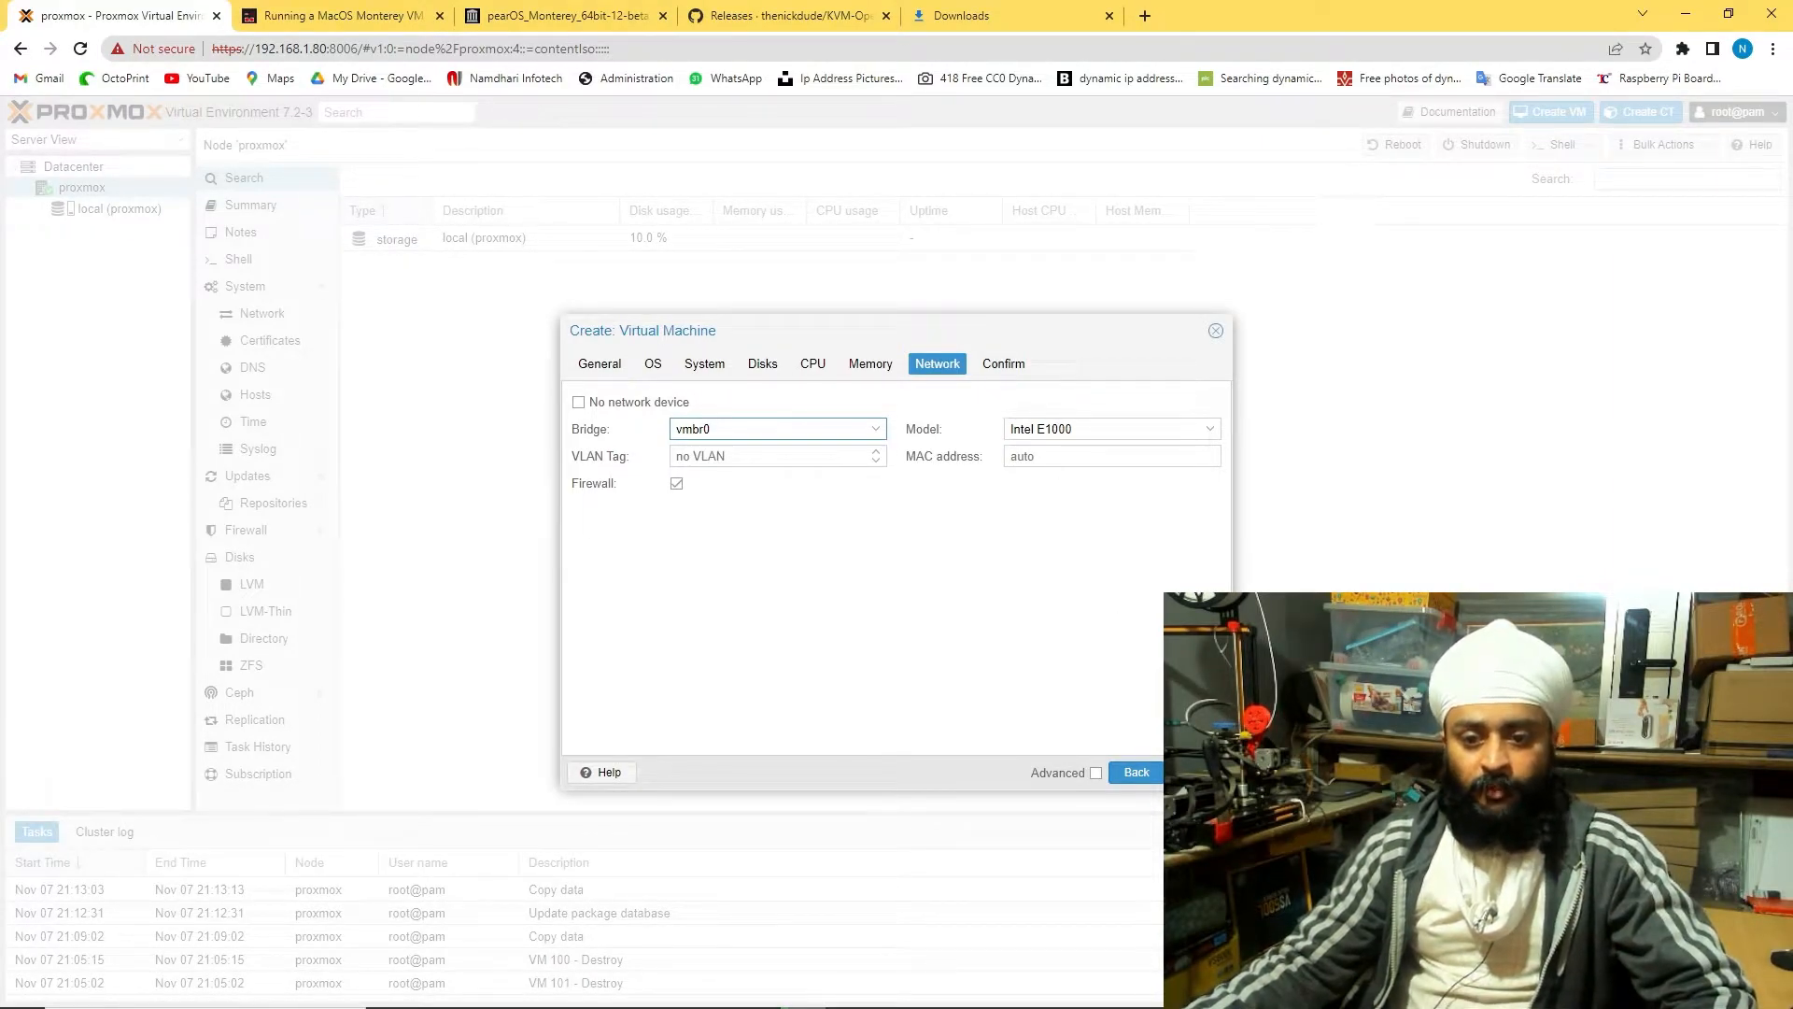
{"action": "left_click", "coordinate": [1184, 773]}
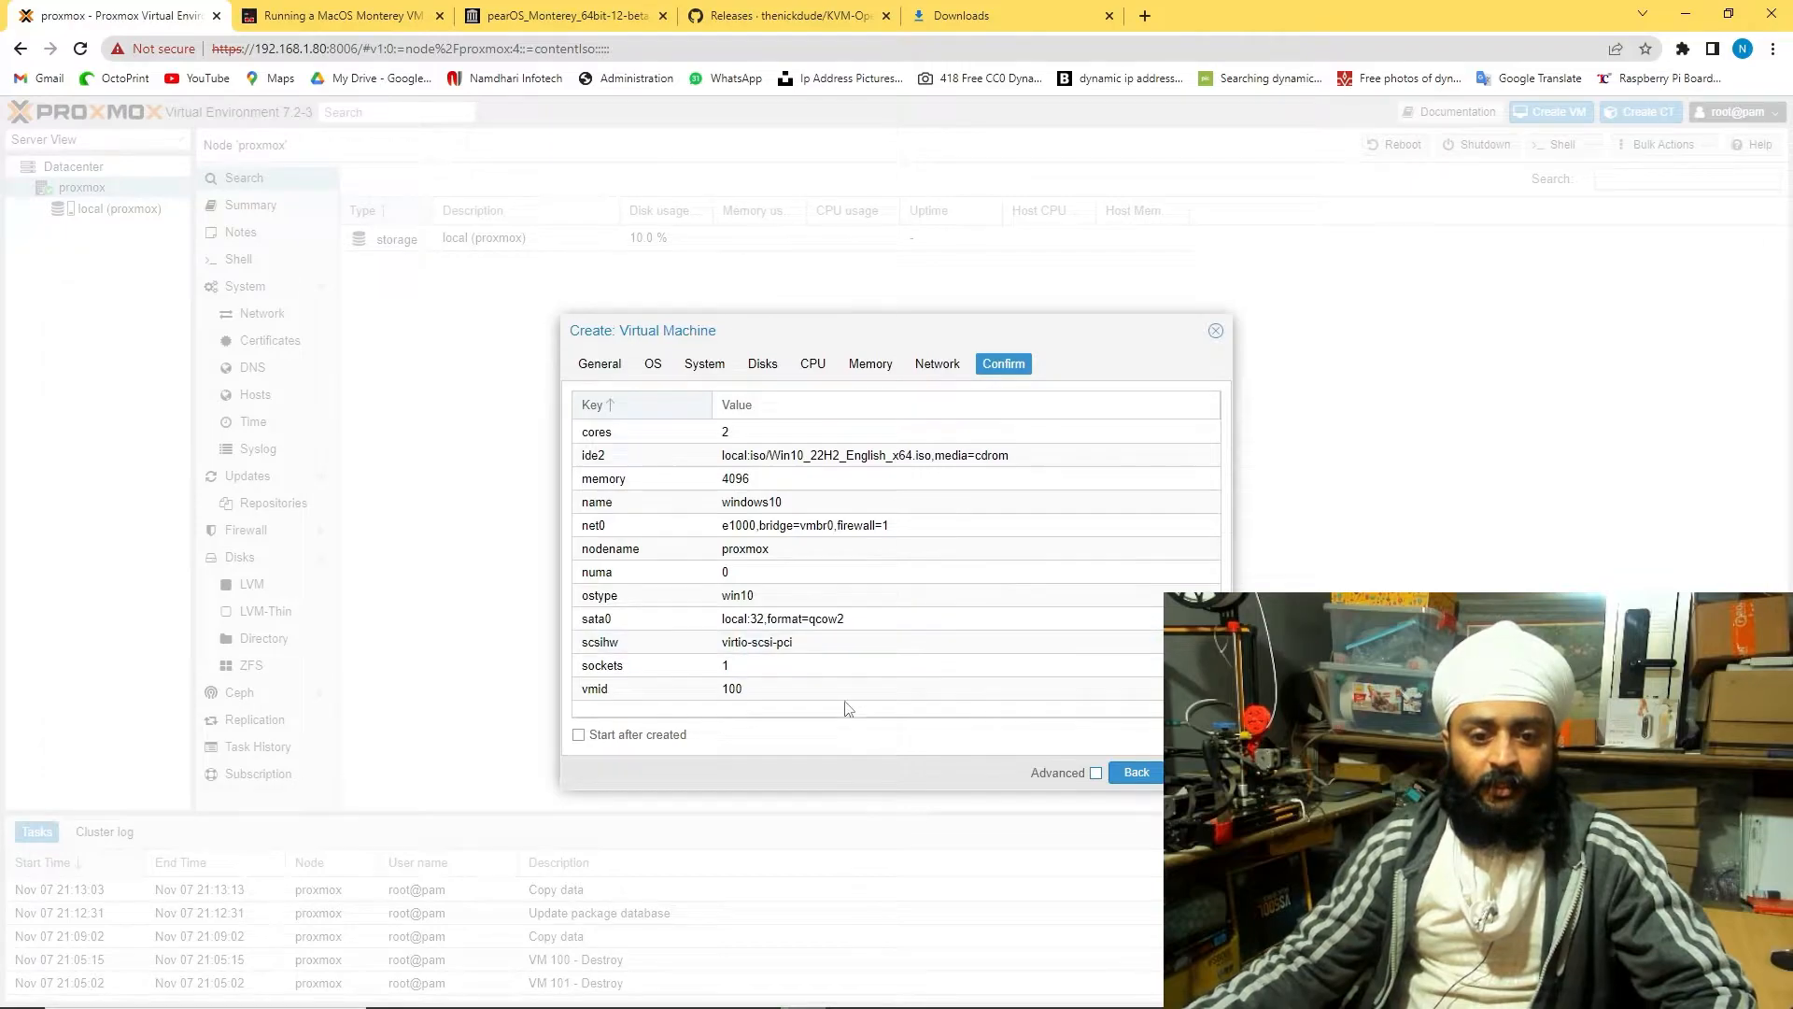
{"action": "left_click", "coordinate": [1197, 772]}
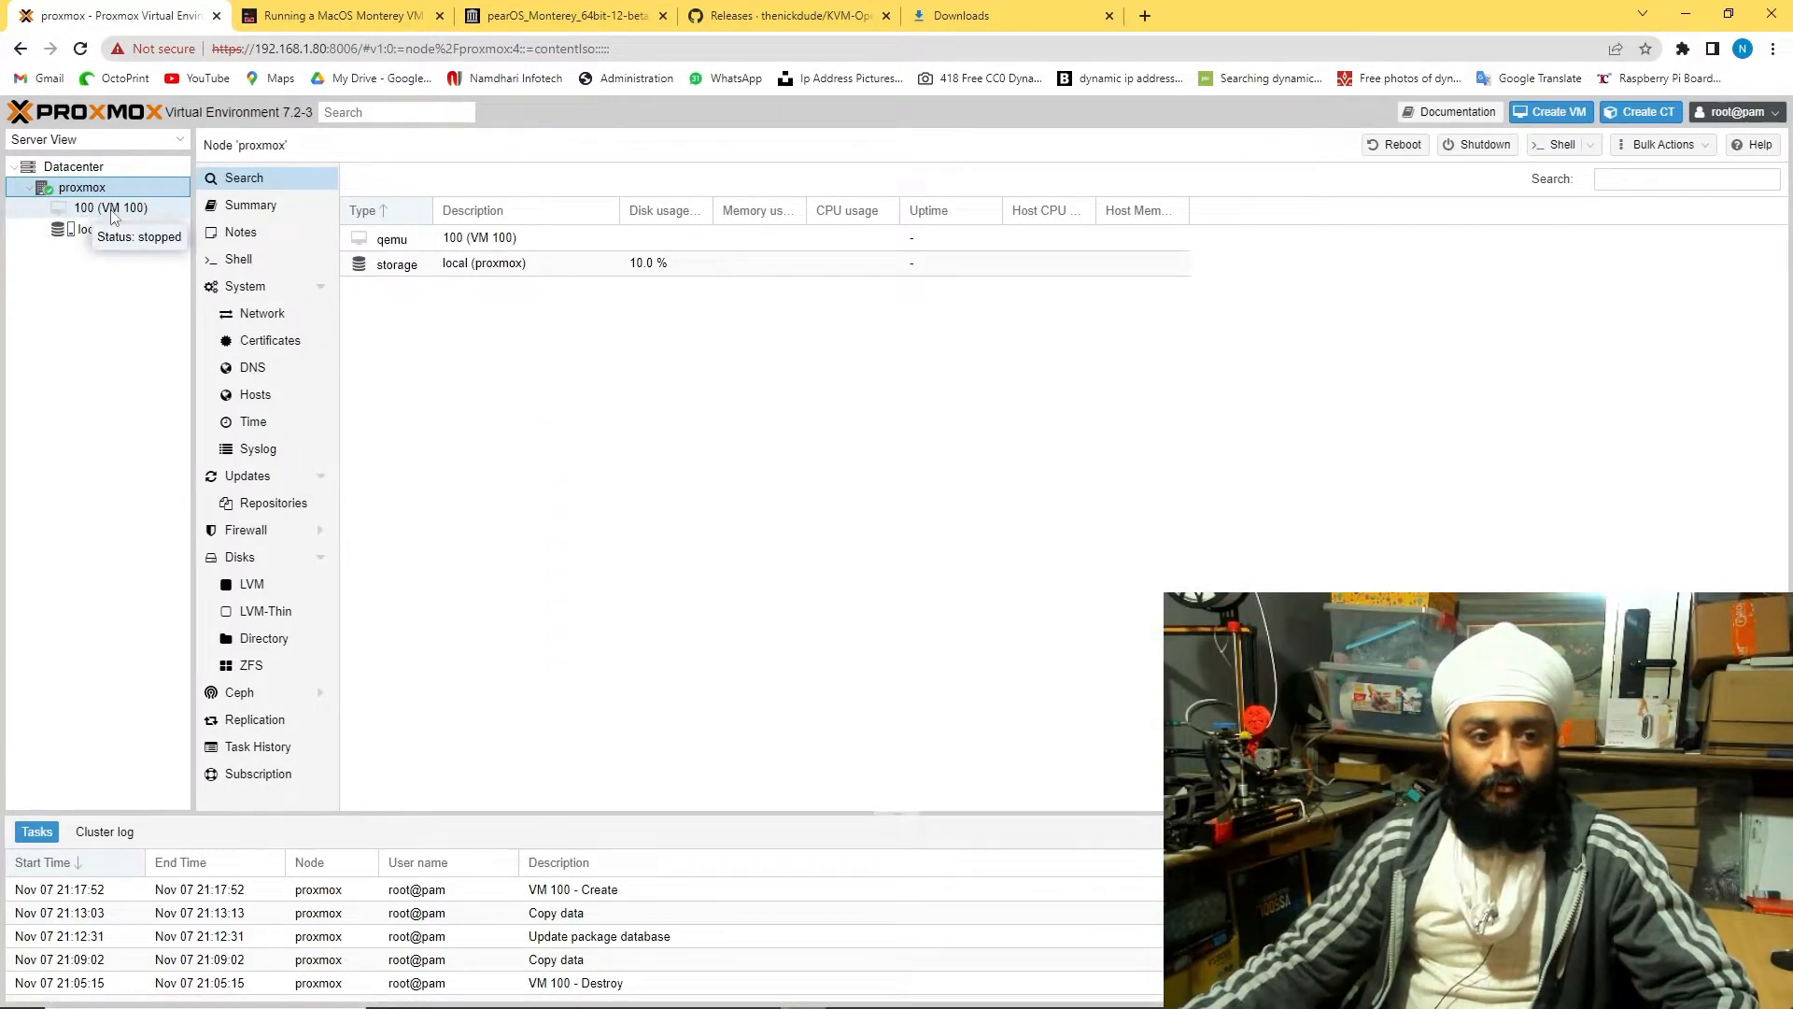
Start VM 100 (windows10) from its context menu in the Server View tree
{"action": "left_click", "coordinate": [109, 208]}
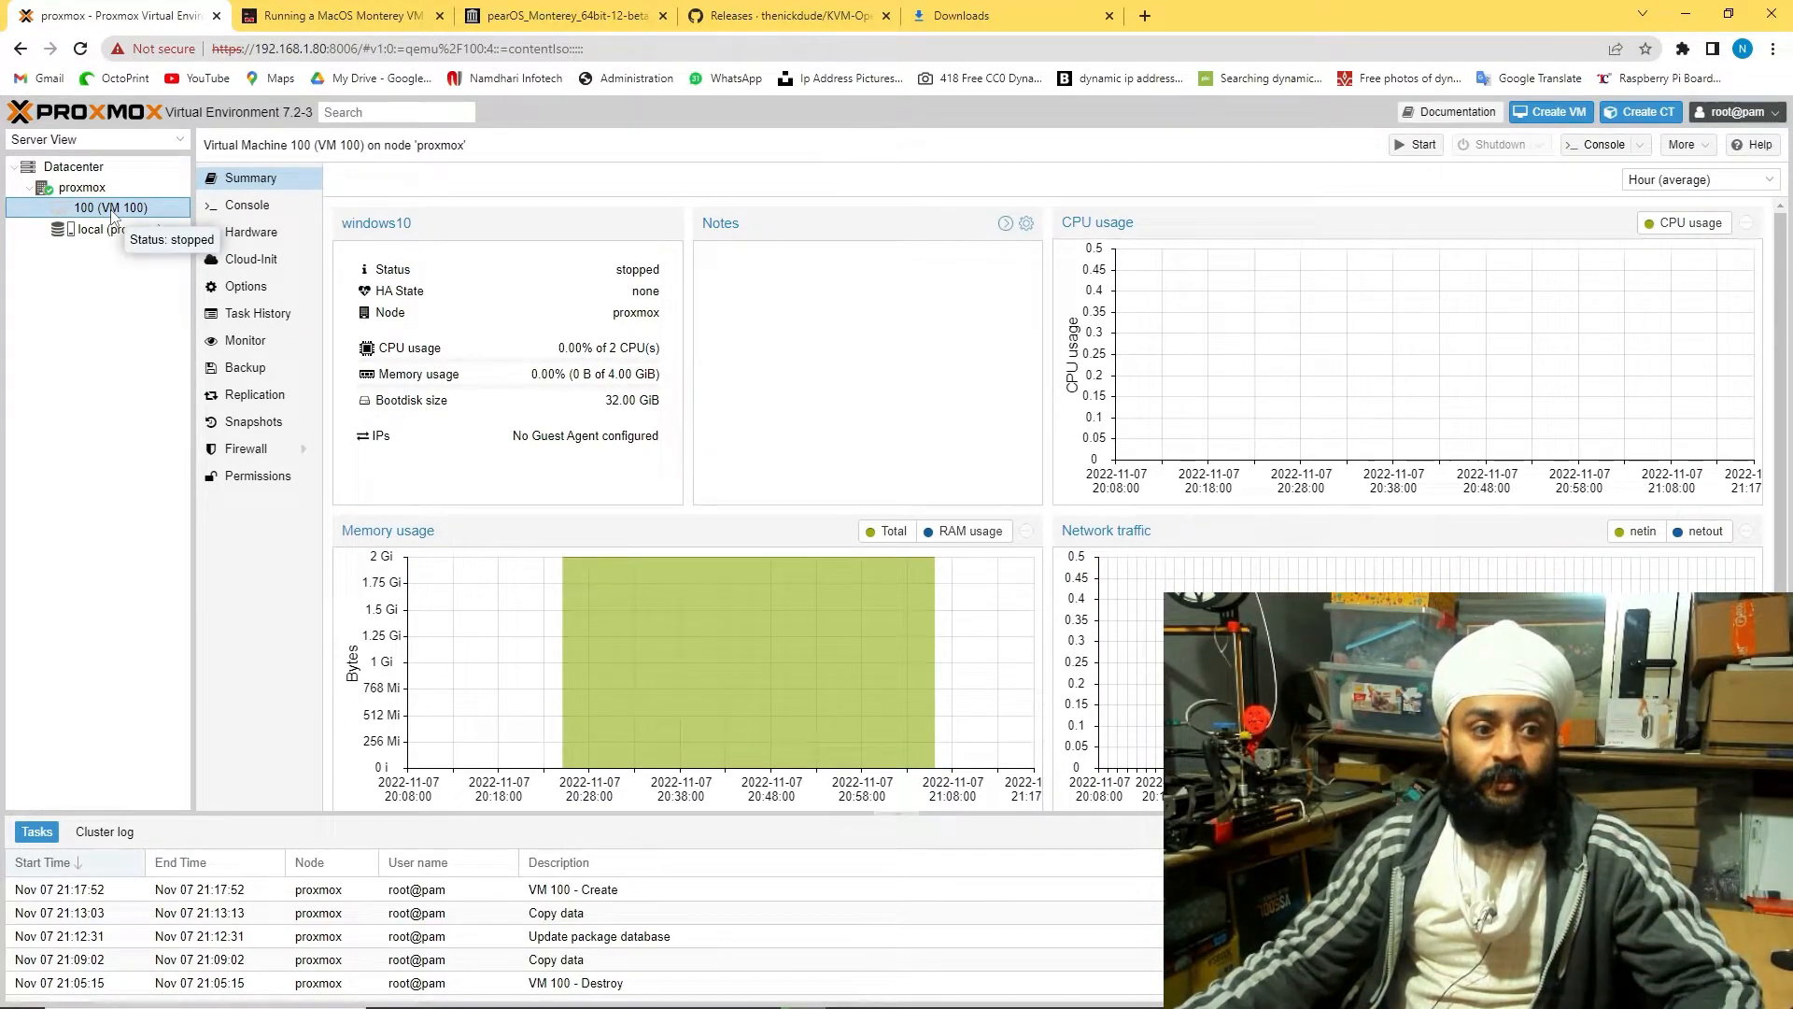
{"action": "right_click", "coordinate": [111, 214]}
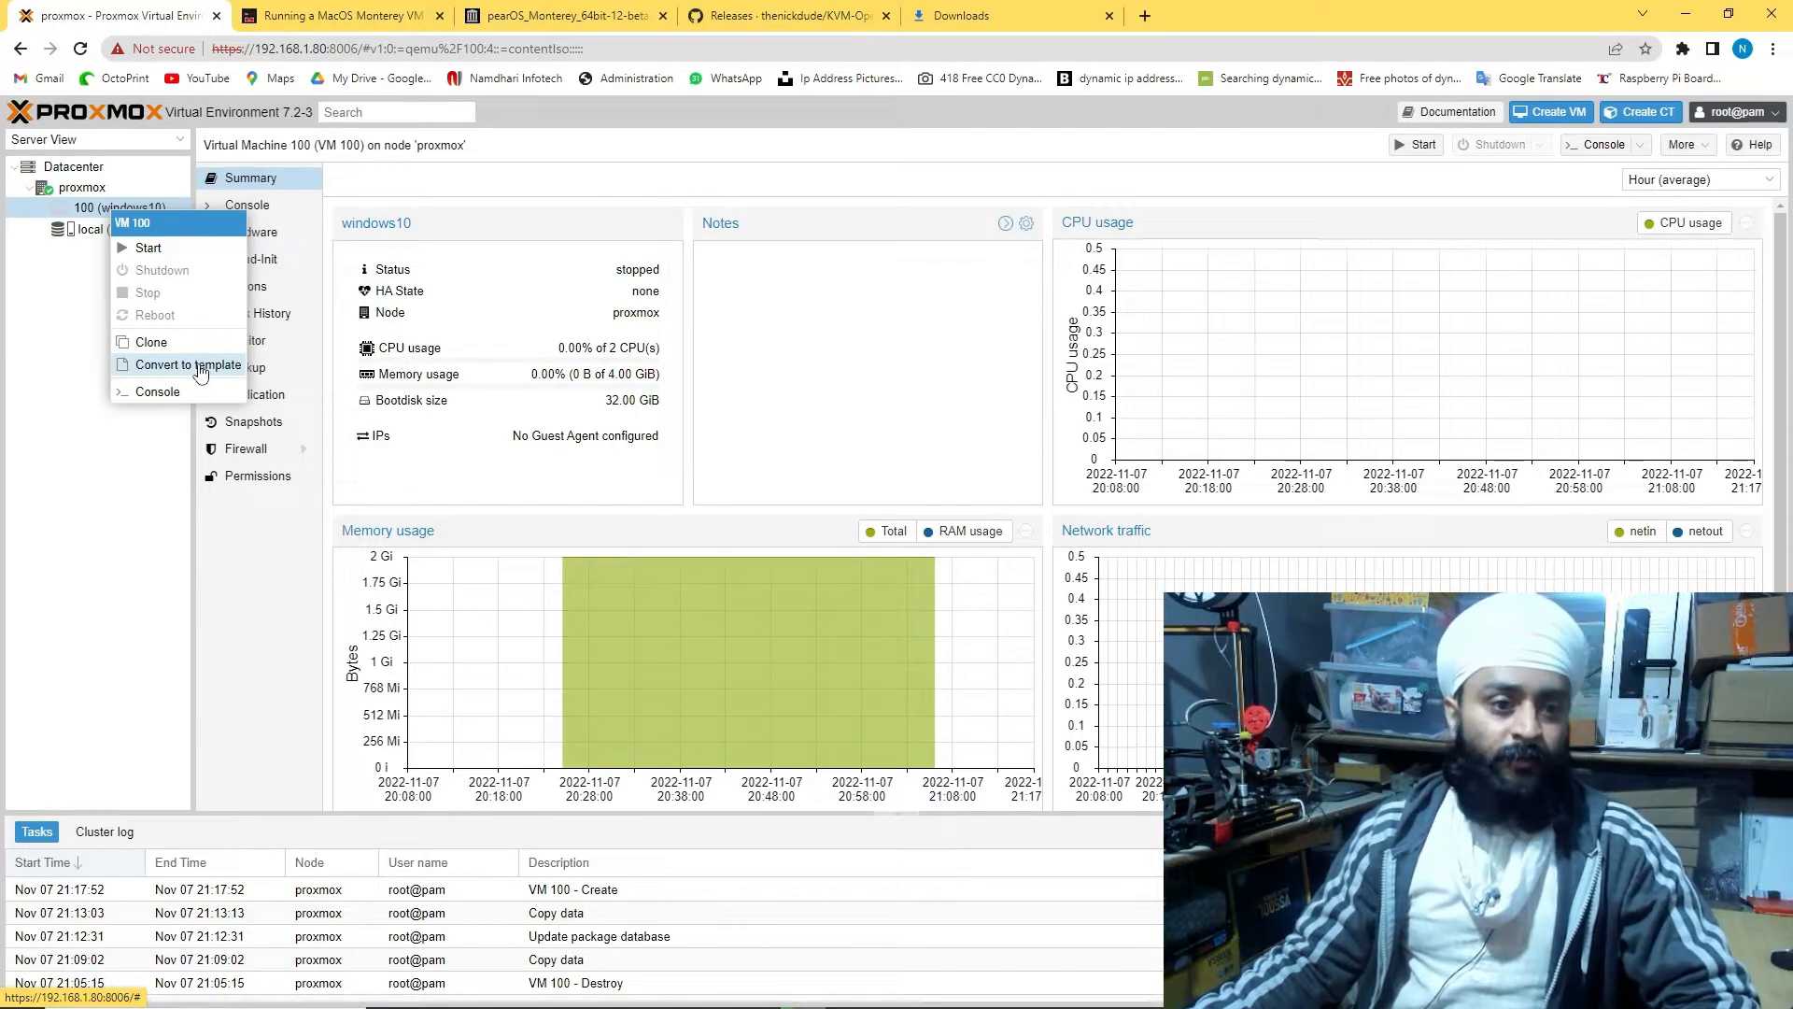
{"action": "left_click", "coordinate": [148, 248]}
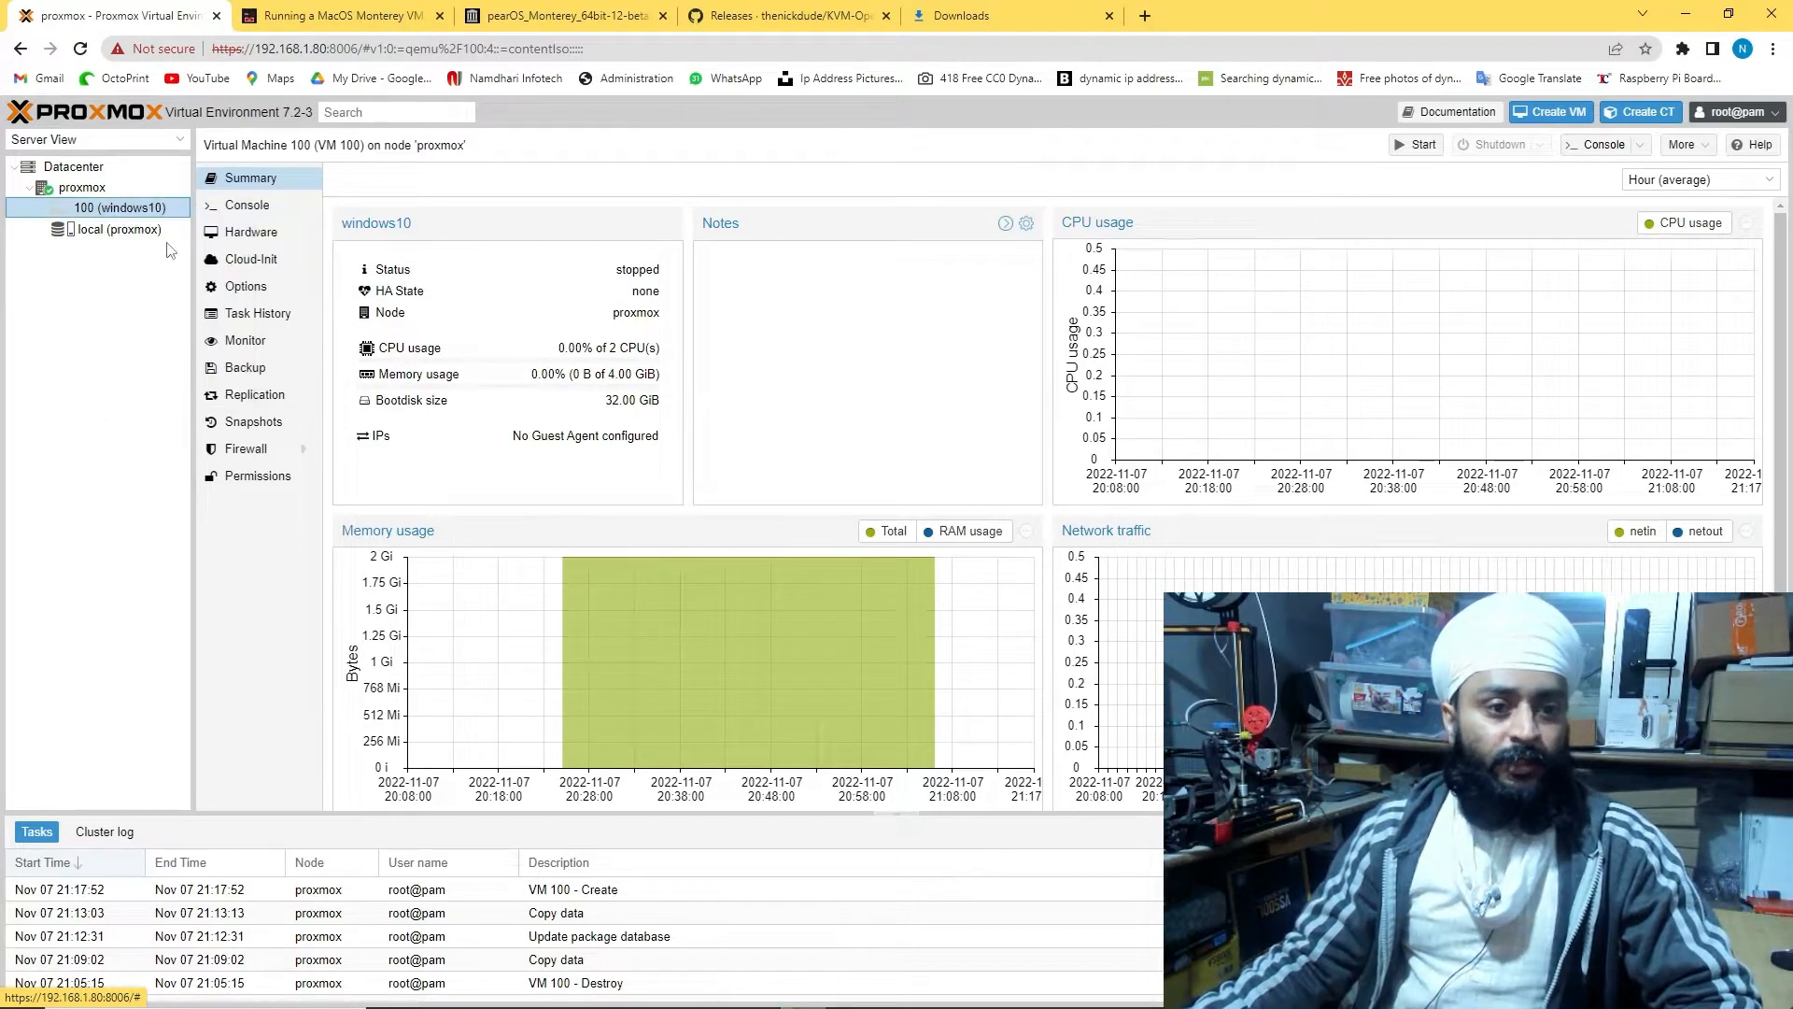
{"action": "right_click", "coordinate": [76, 187]}
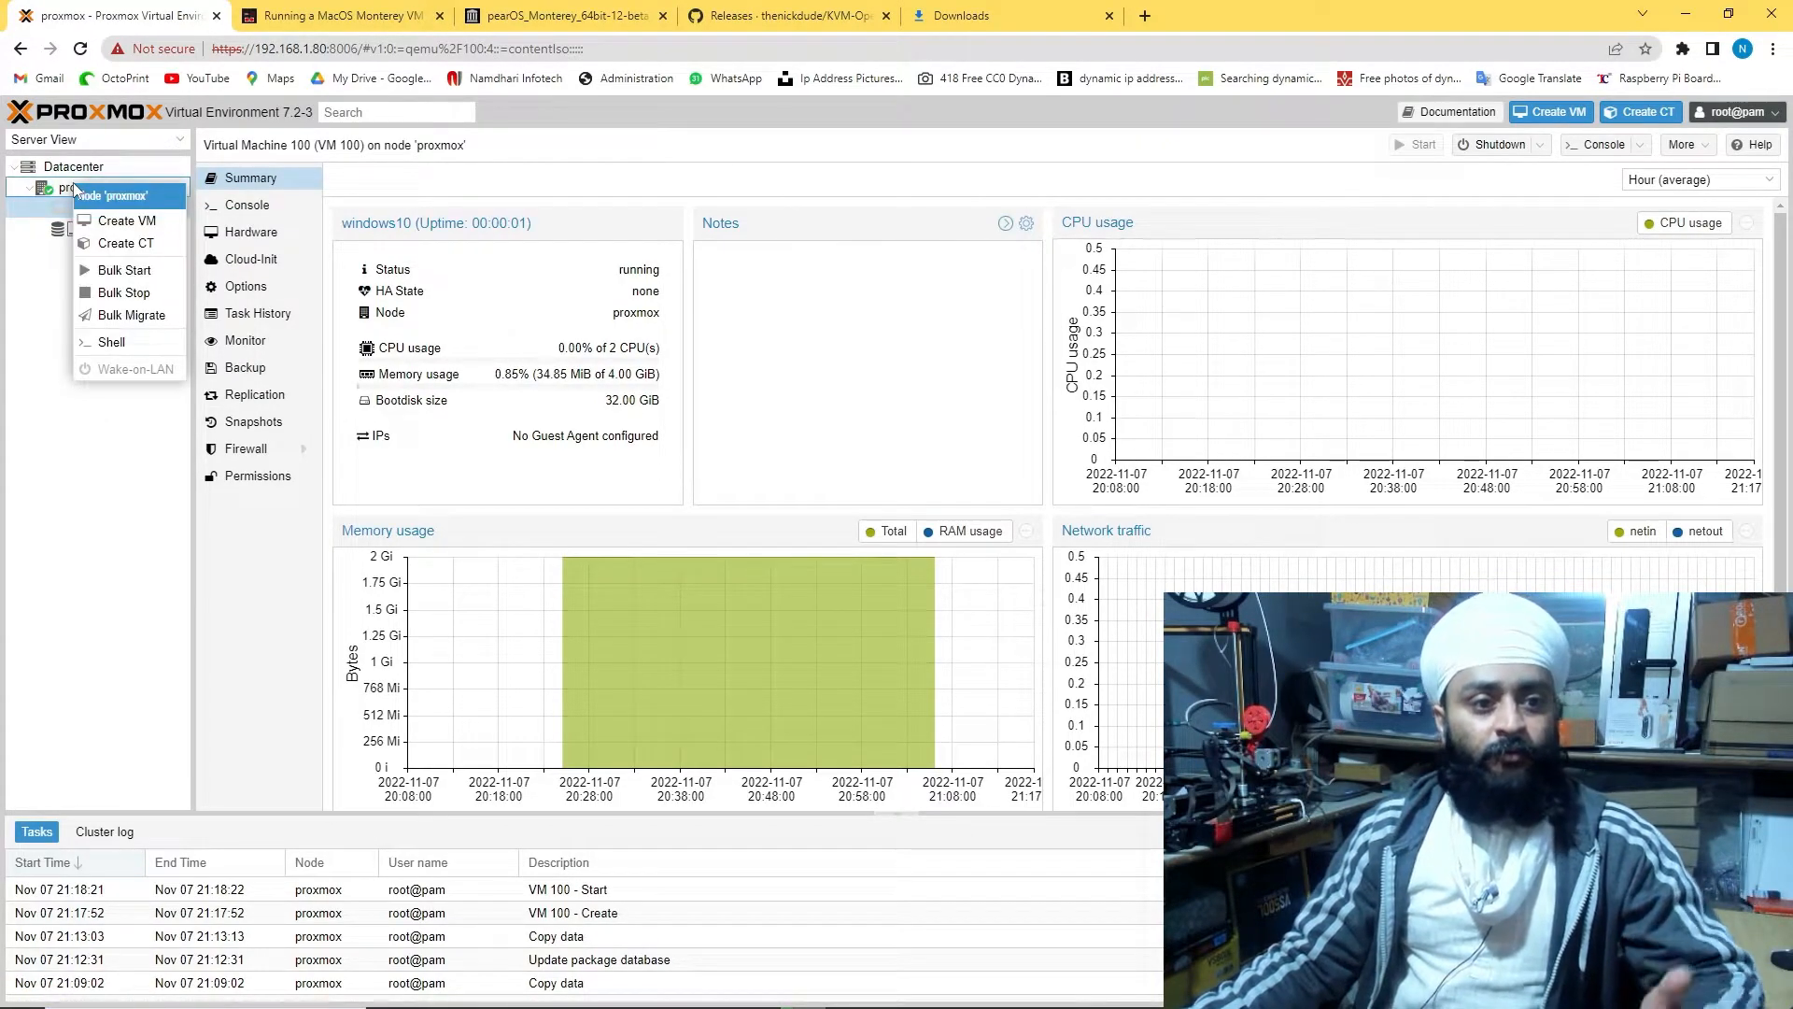
Create a VM named kali using kali-linux-2022.3-installer-amd64 ISO with Linux guest OS
{"action": "left_click", "coordinate": [122, 224]}
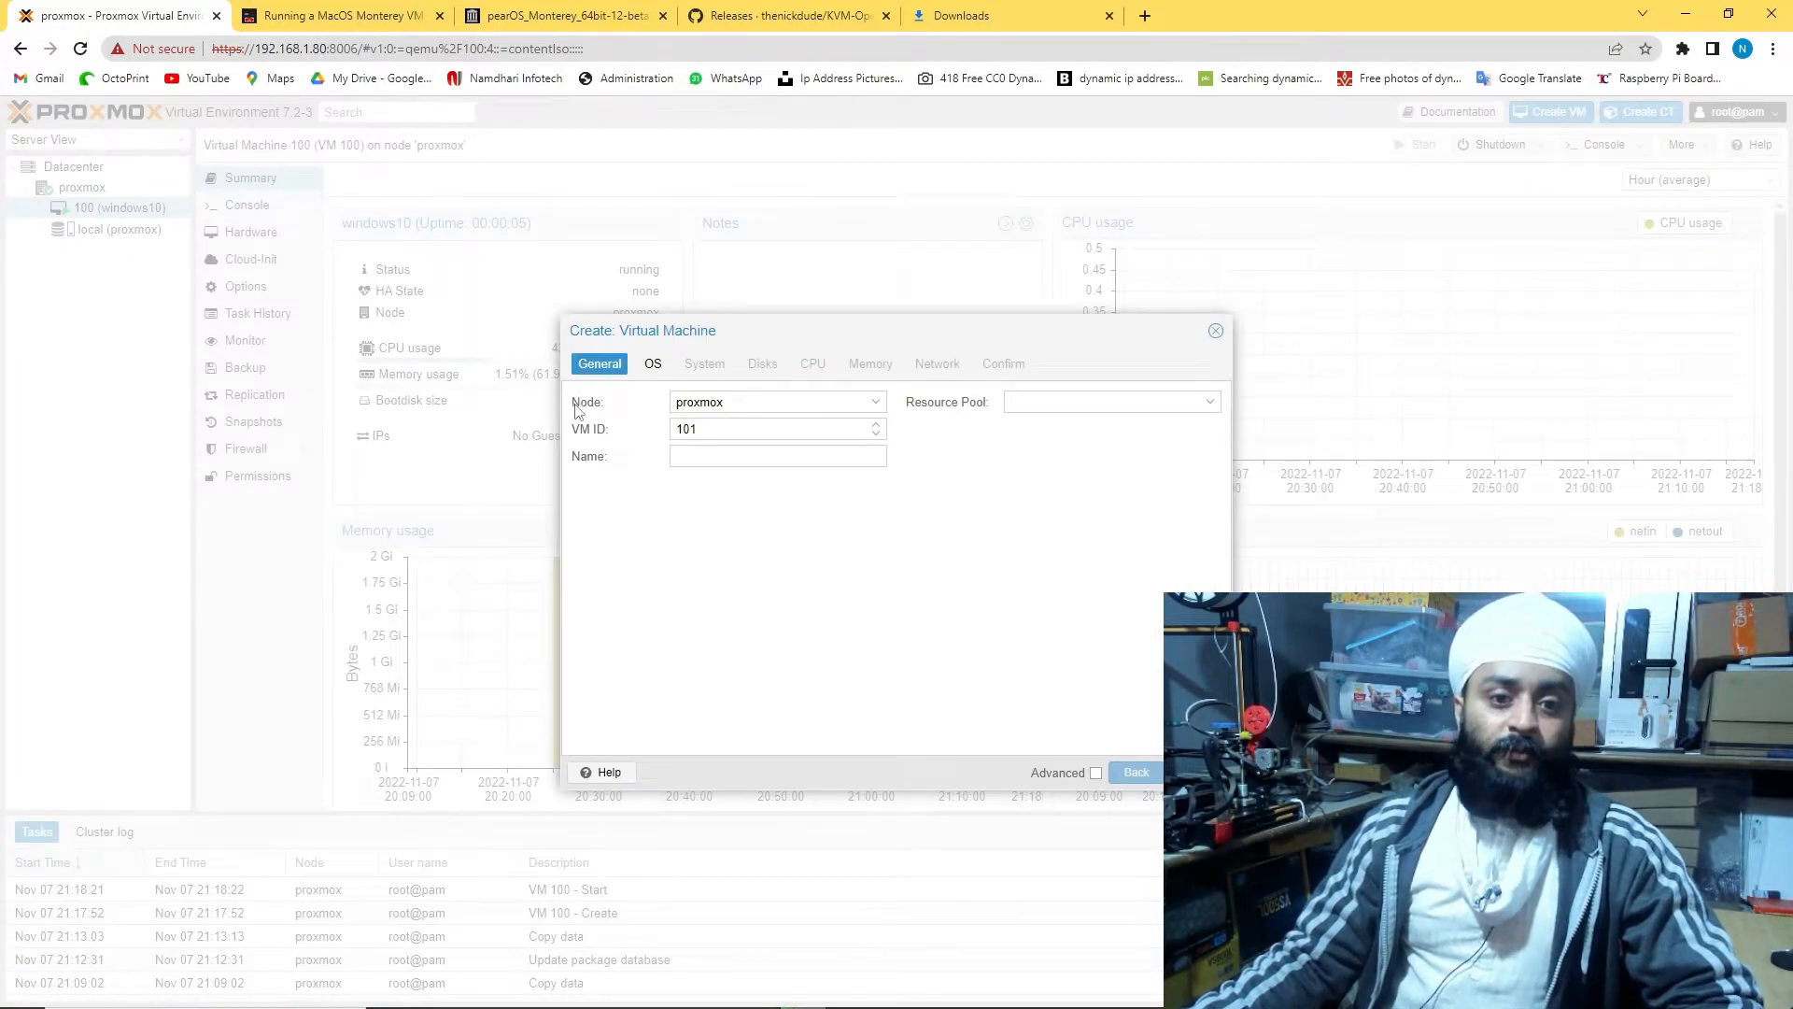
{"action": "left_click", "coordinate": [735, 450]}
{"action": "type", "text": "kali"}
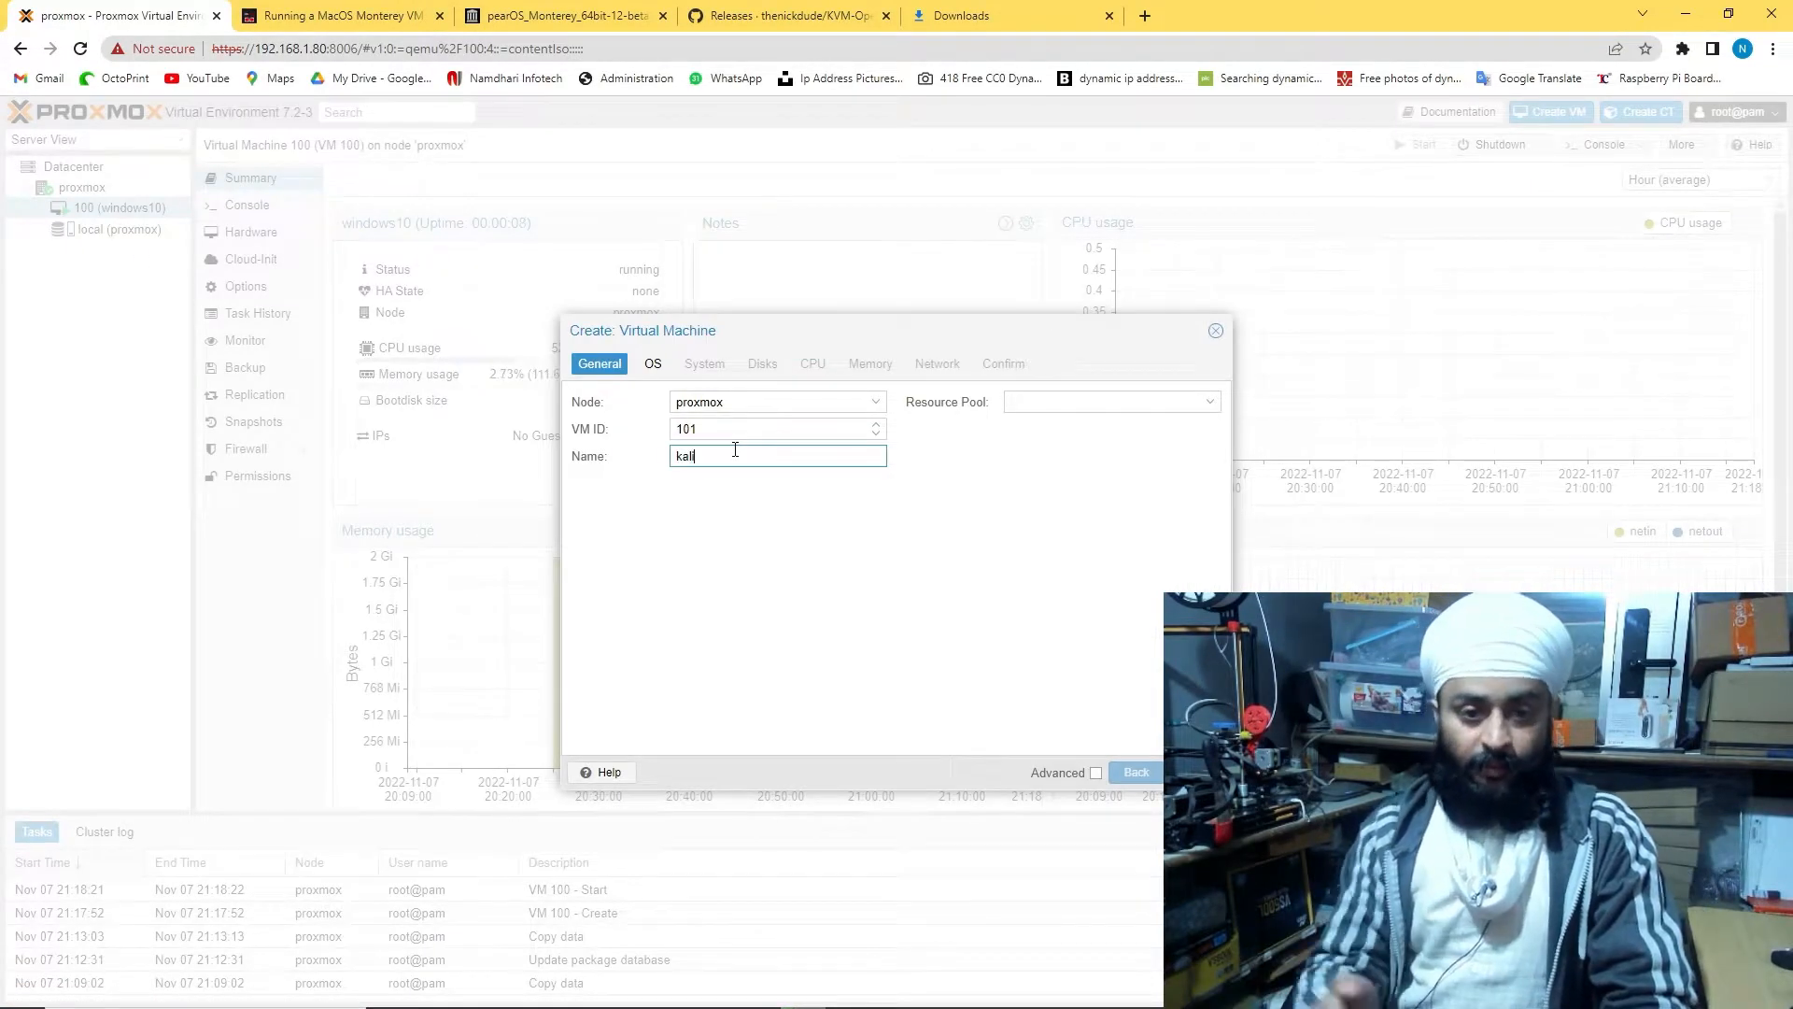
{"action": "left_click", "coordinate": [1090, 396]}
{"action": "left_click", "coordinate": [653, 365]}
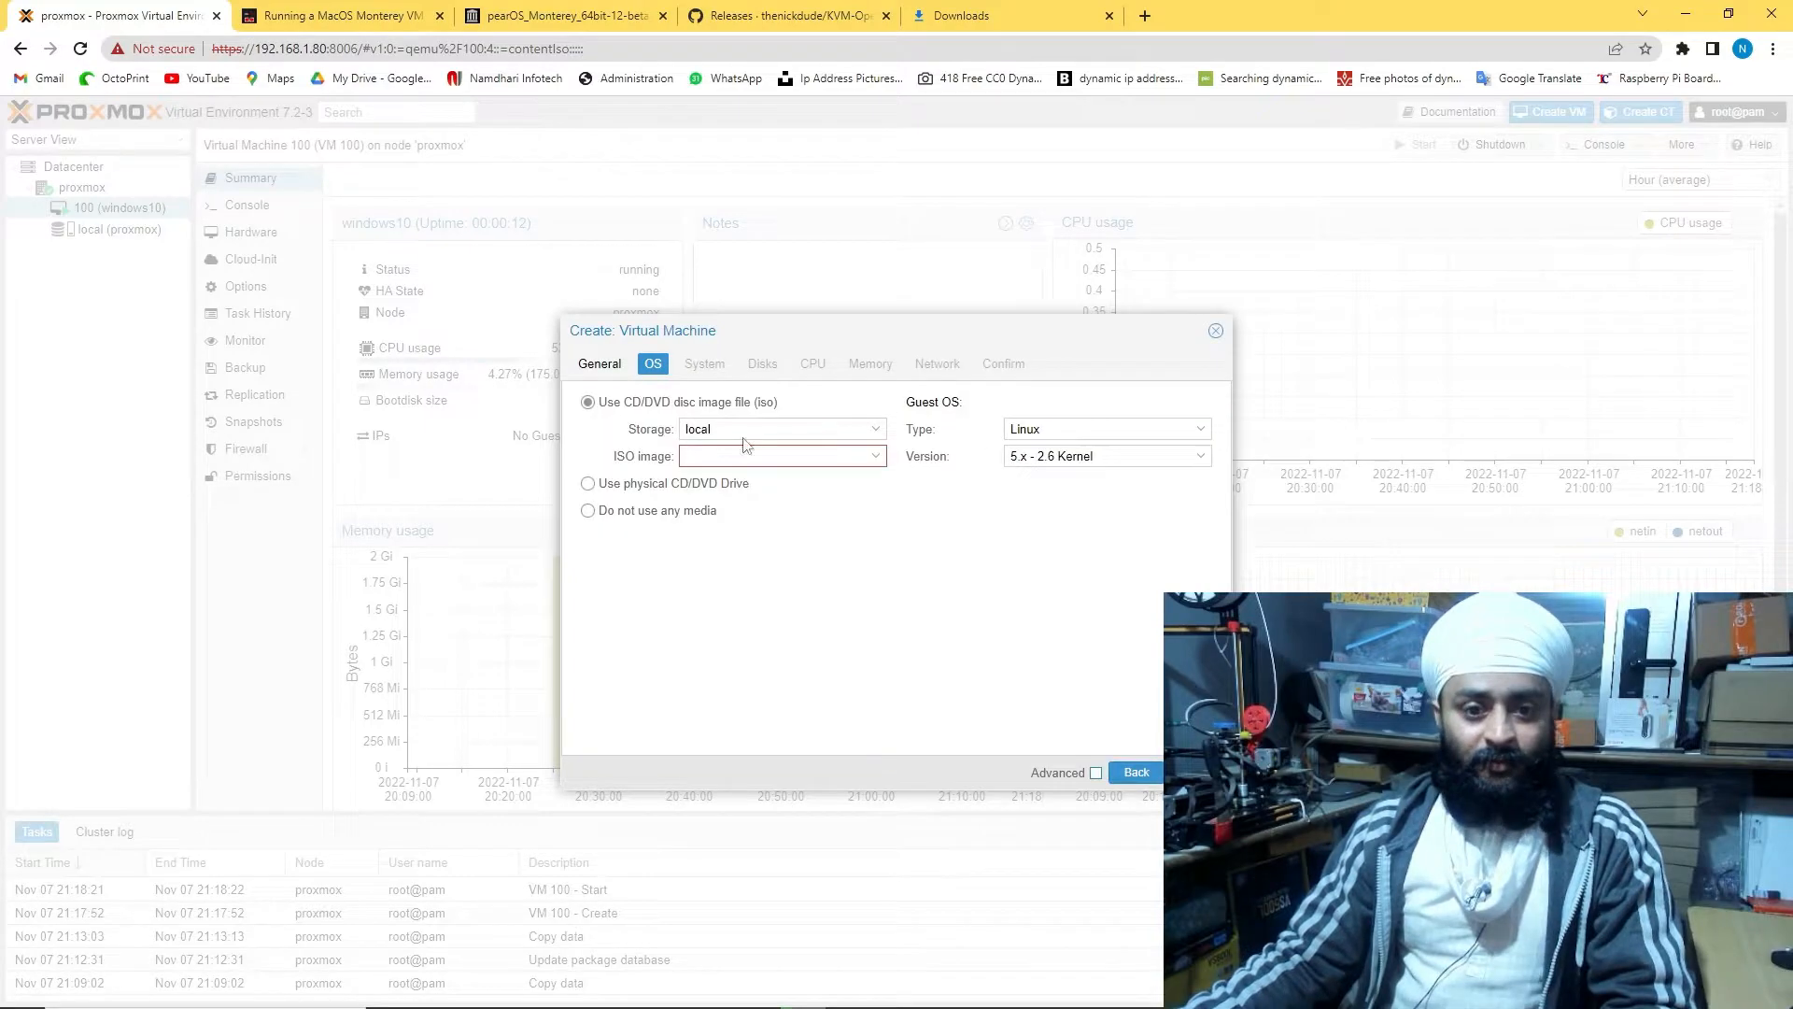
{"action": "left_click", "coordinate": [834, 462]}
{"action": "left_click", "coordinate": [821, 525]}
{"action": "left_click", "coordinate": [1124, 429]}
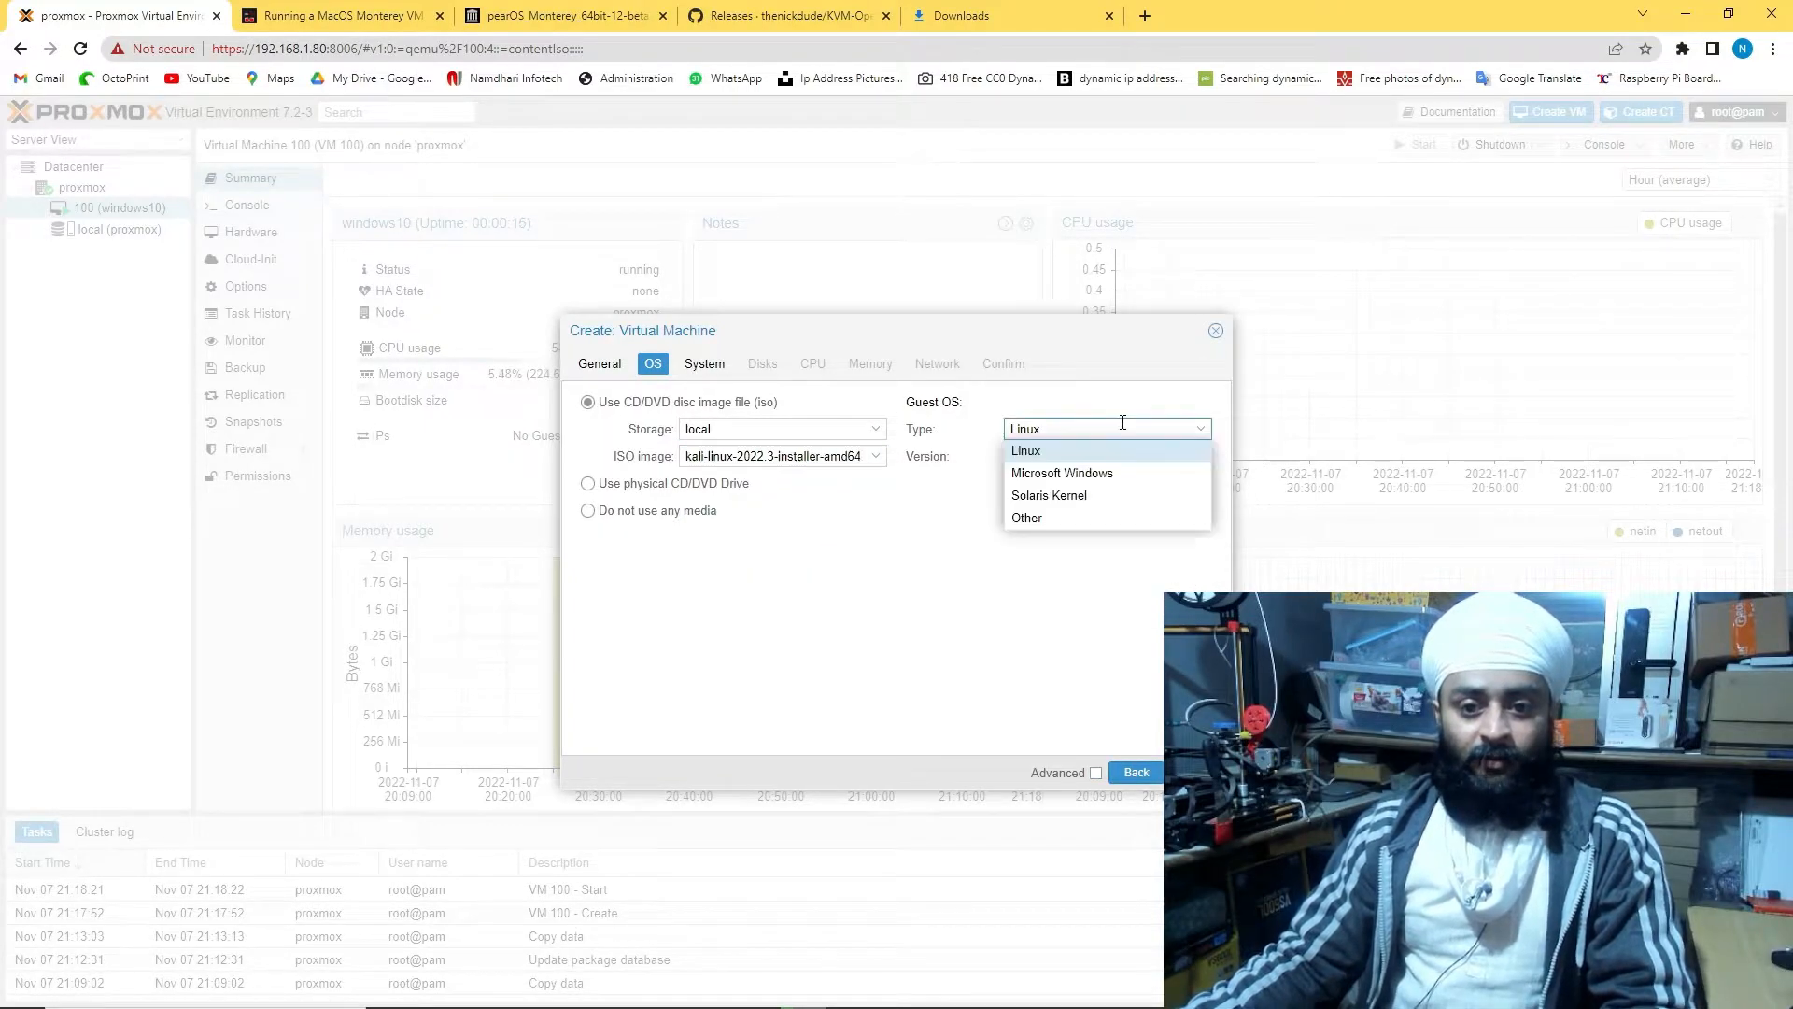
{"action": "left_click", "coordinate": [1111, 450]}
Give kali a SATA disk, 2 cores and 4096 MiB memory, then finish creation
{"action": "left_click", "coordinate": [1196, 771]}
{"action": "left_click", "coordinate": [1196, 771]}
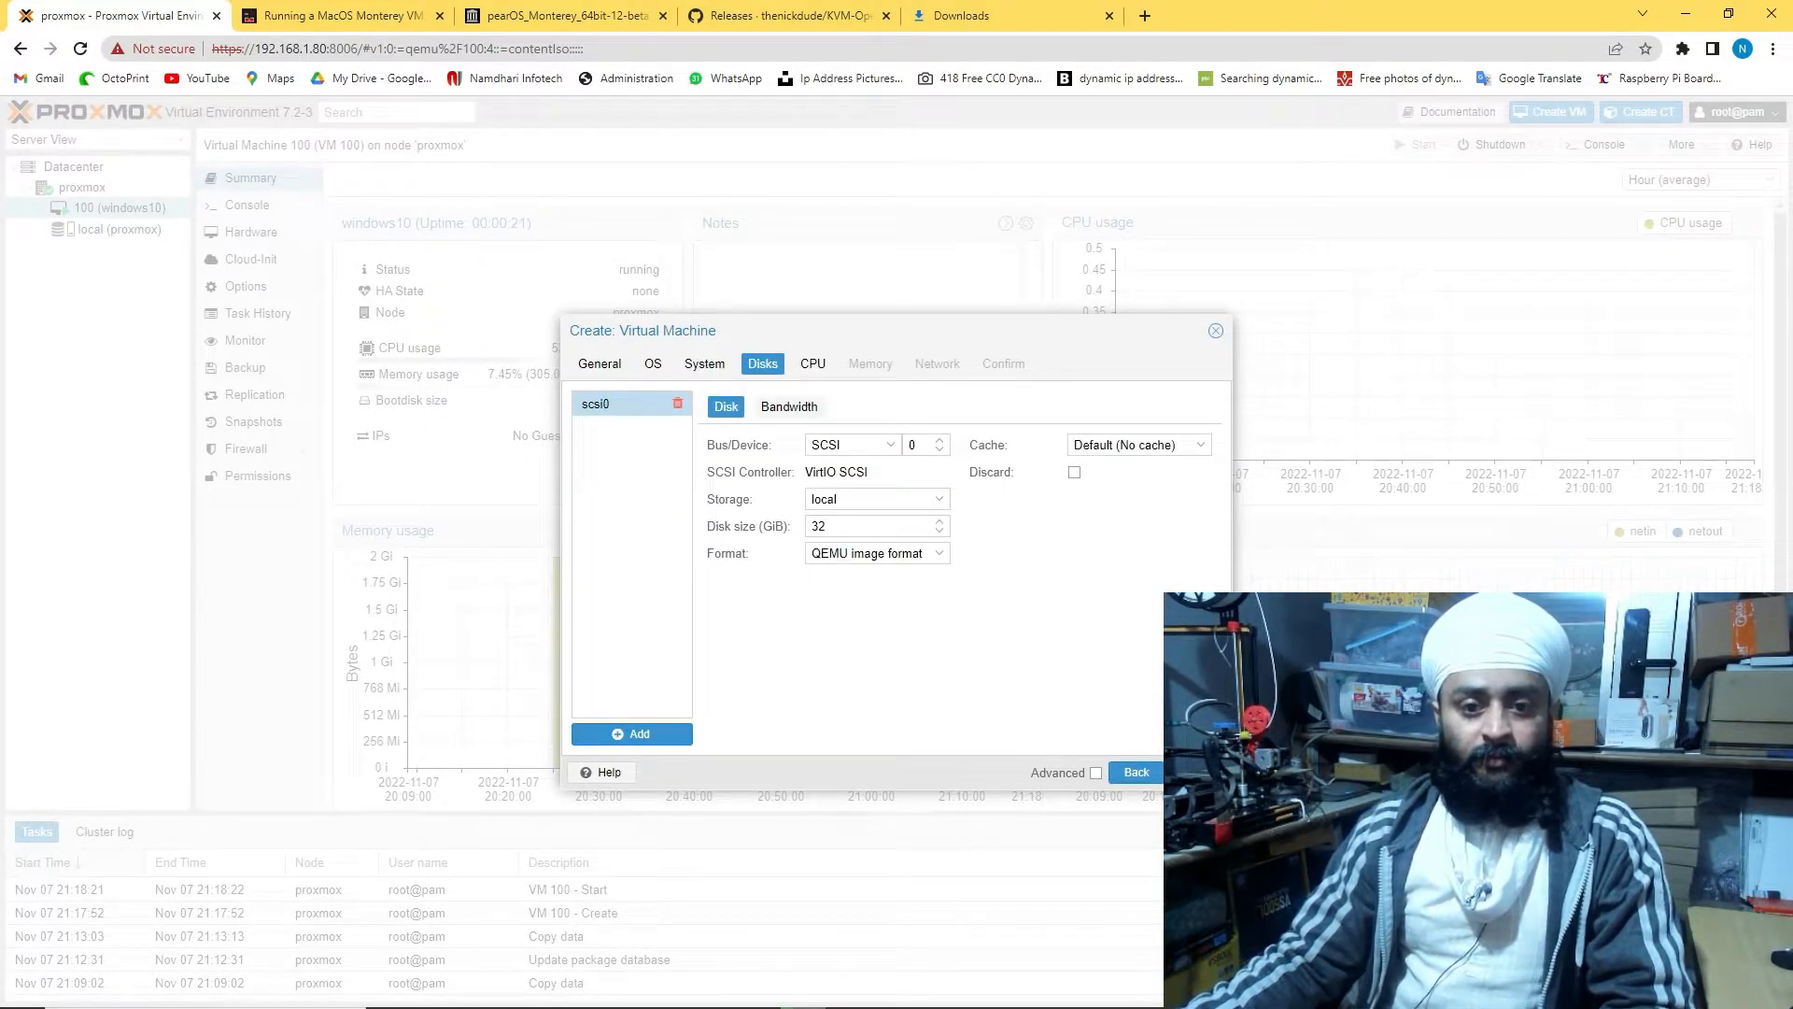
{"action": "left_click", "coordinate": [887, 445]}
{"action": "left_click", "coordinate": [868, 487]}
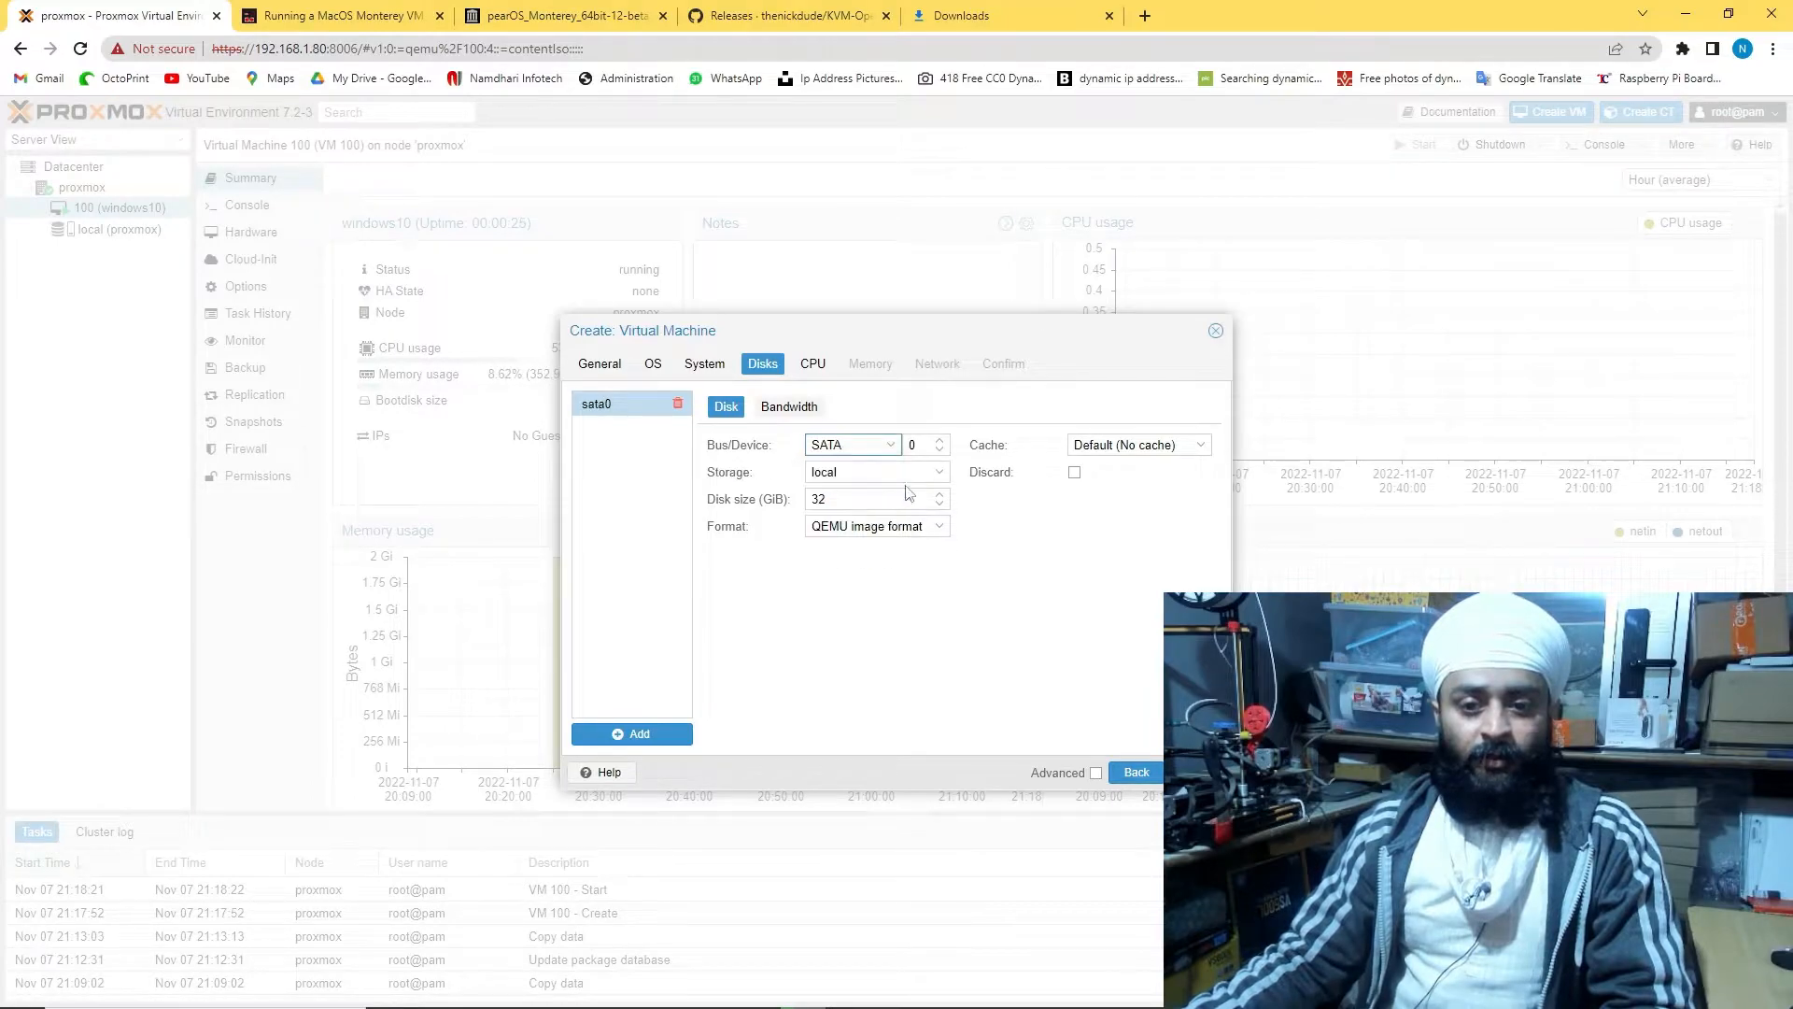
{"action": "left_click", "coordinate": [1195, 772]}
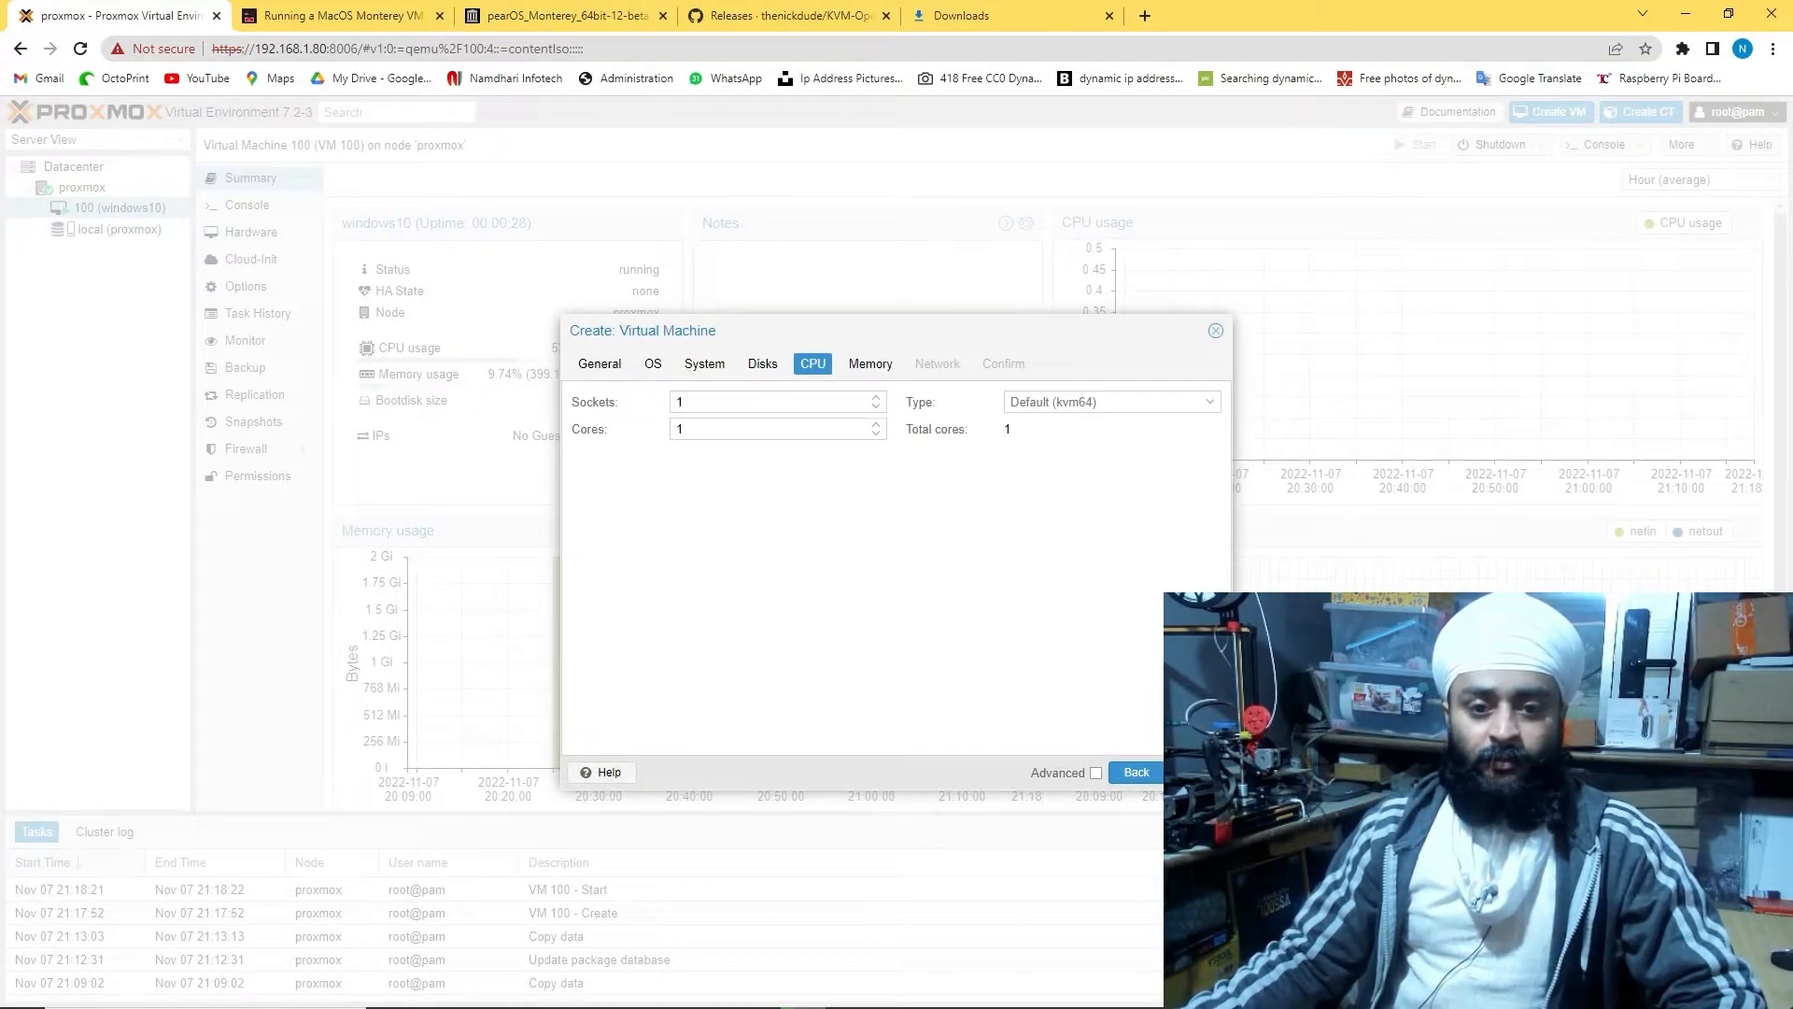
{"action": "left_click", "coordinate": [876, 423]}
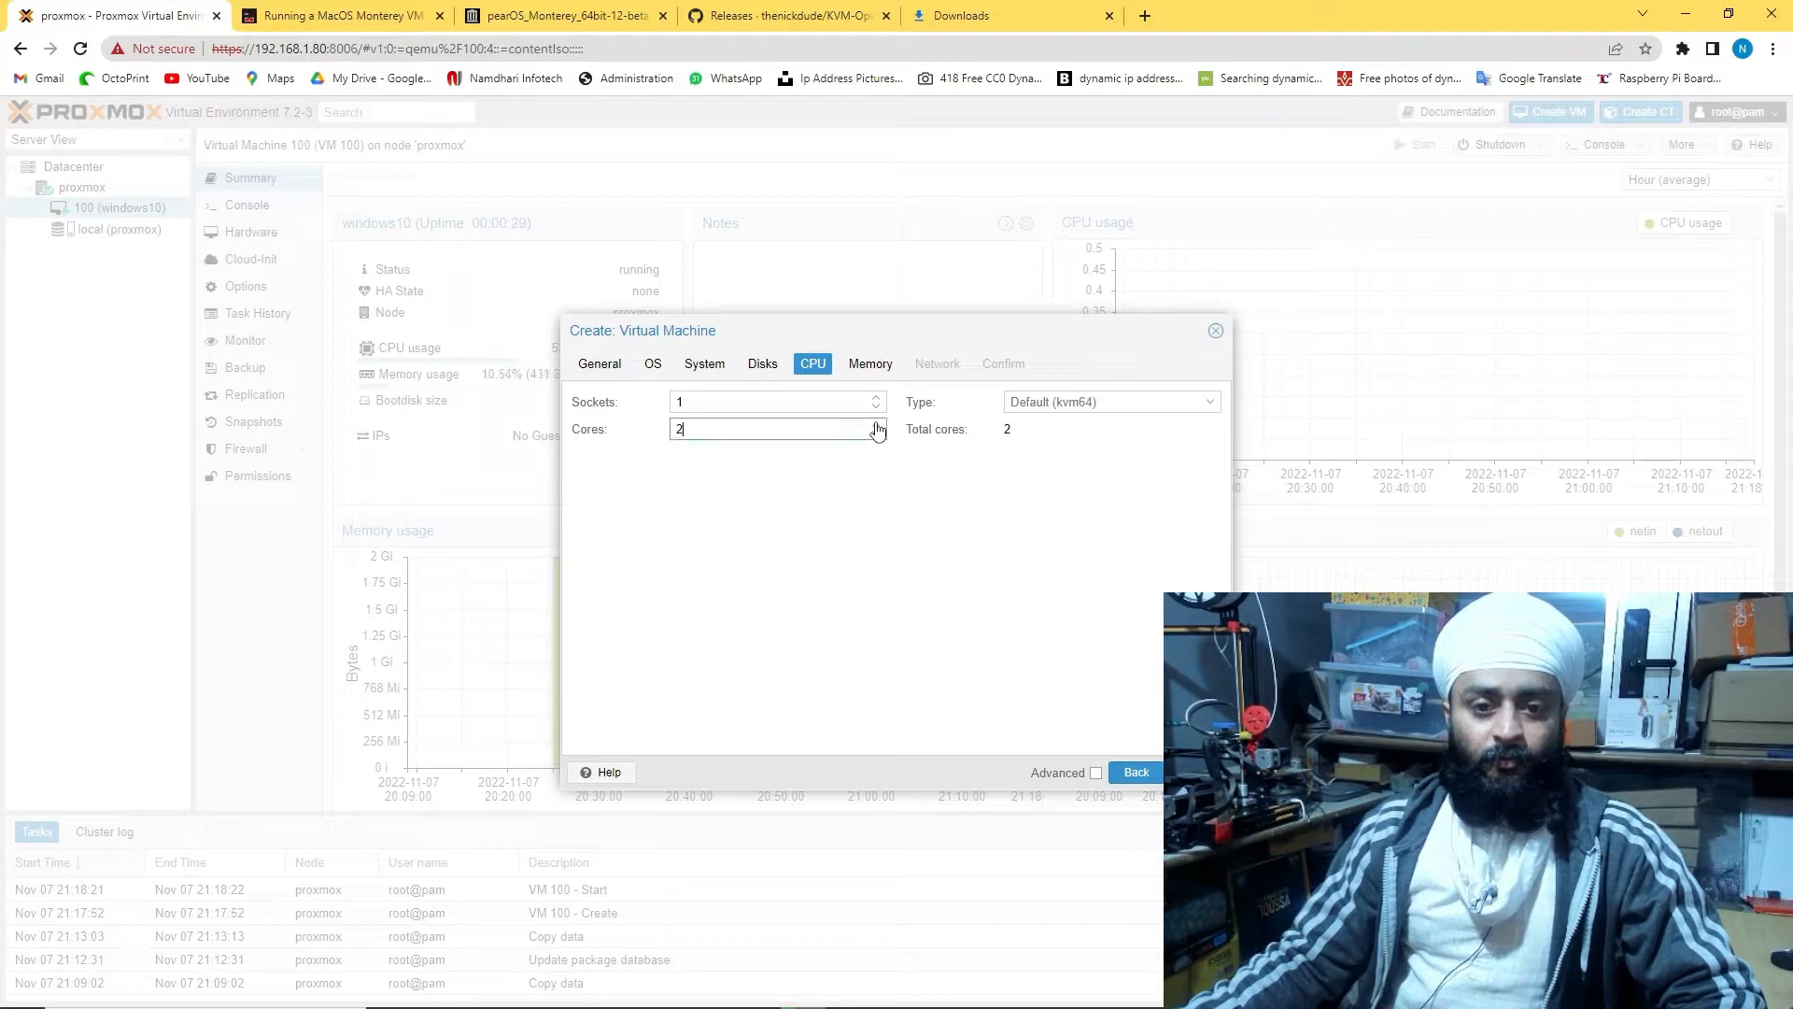
{"action": "left_click", "coordinate": [1195, 771]}
{"action": "left_click_drag", "start_coordinate": [792, 404], "coordinate": [638, 406]}
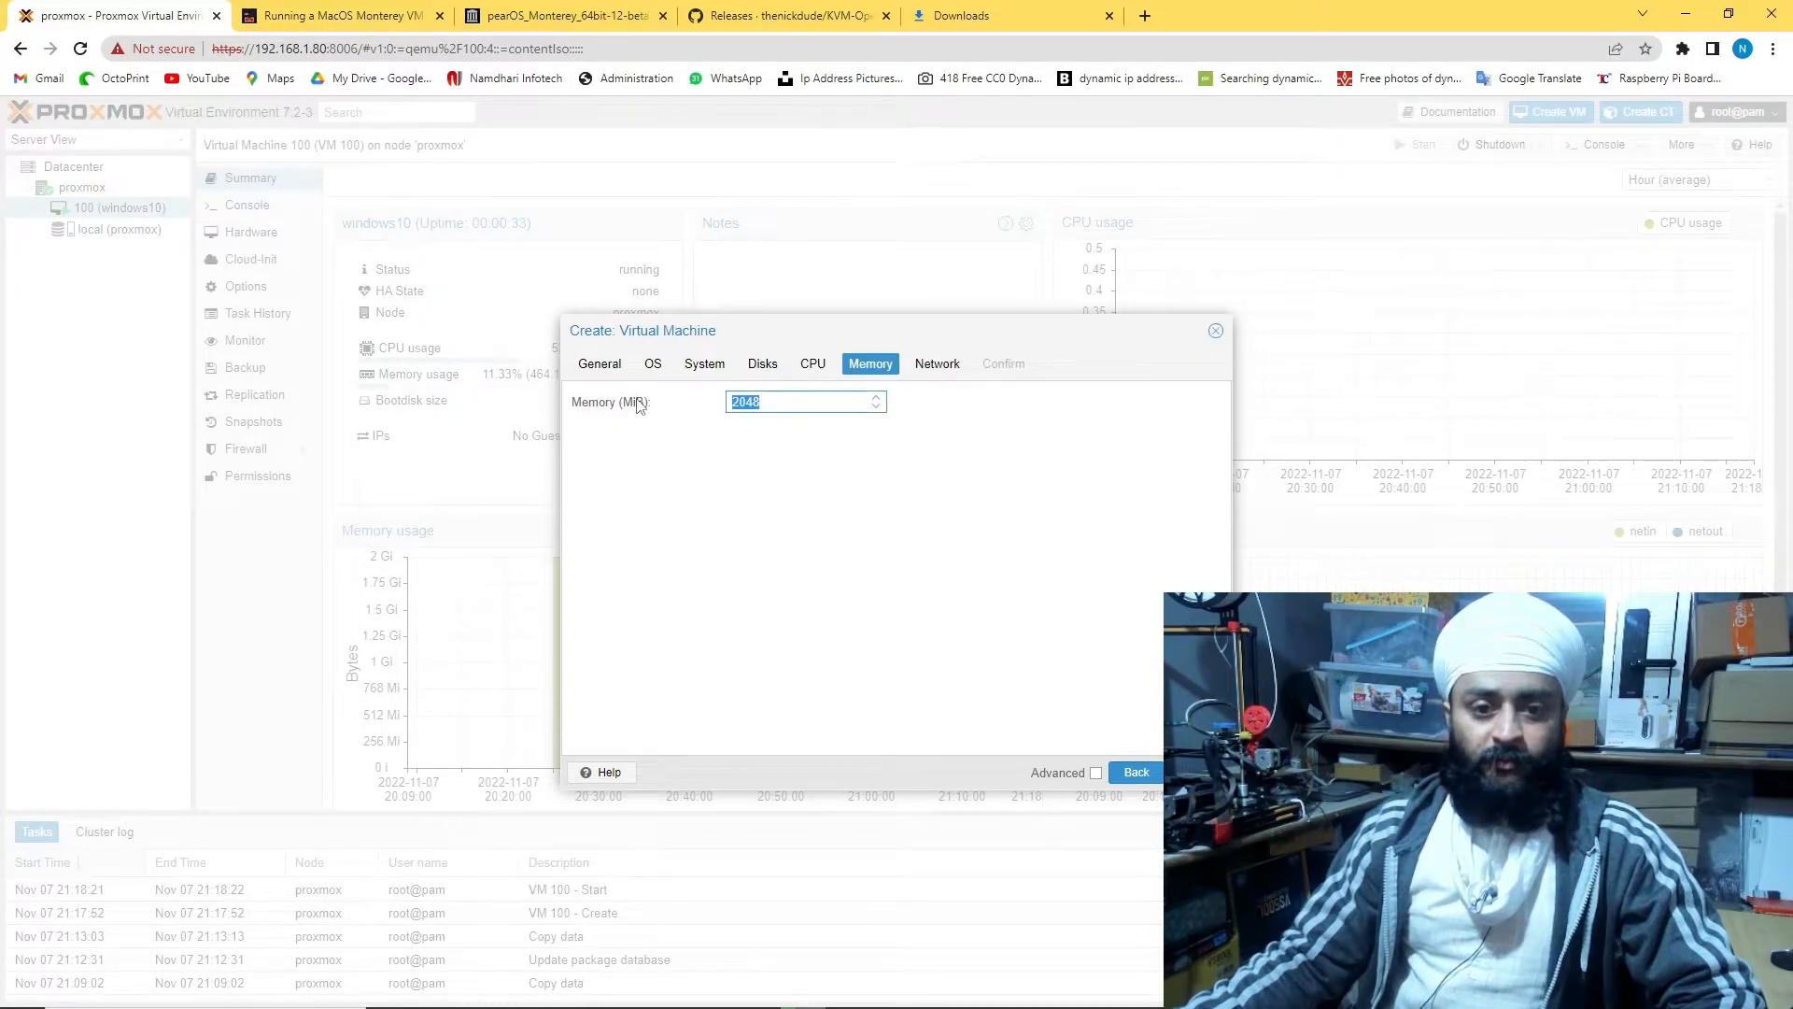
{"action": "type", "text": "4096"}
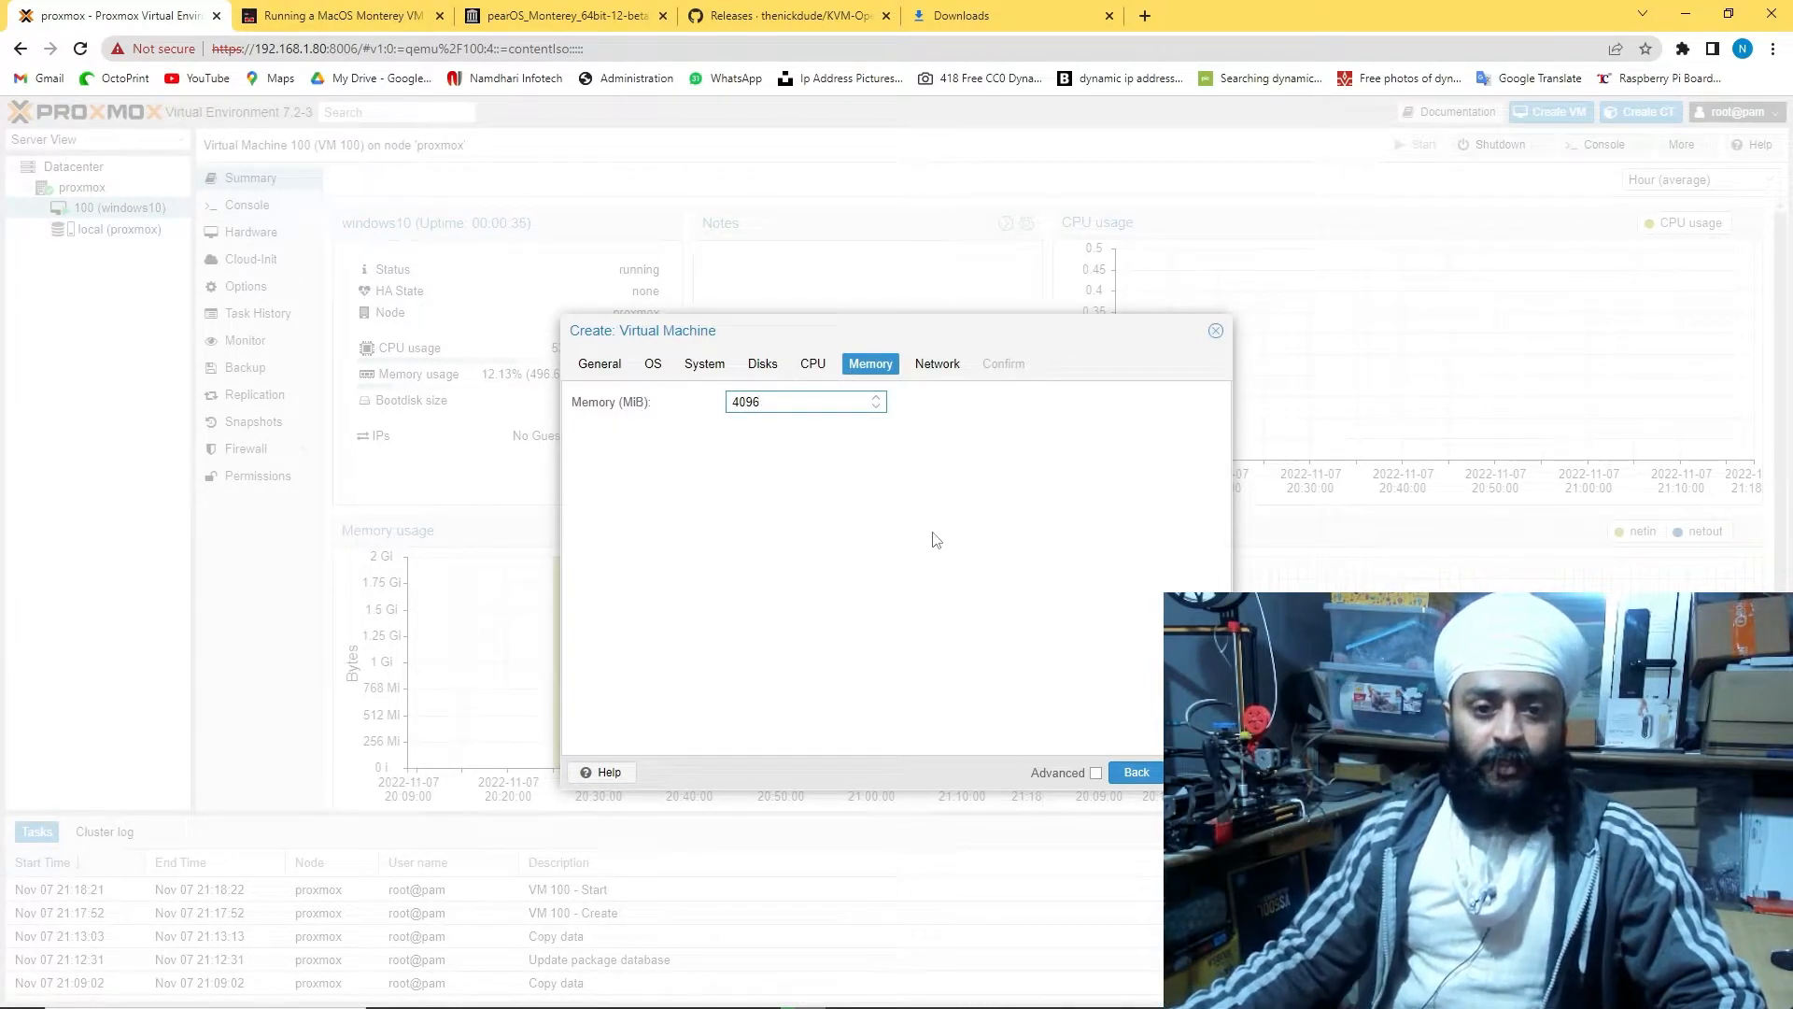
{"action": "left_click", "coordinate": [1196, 771]}
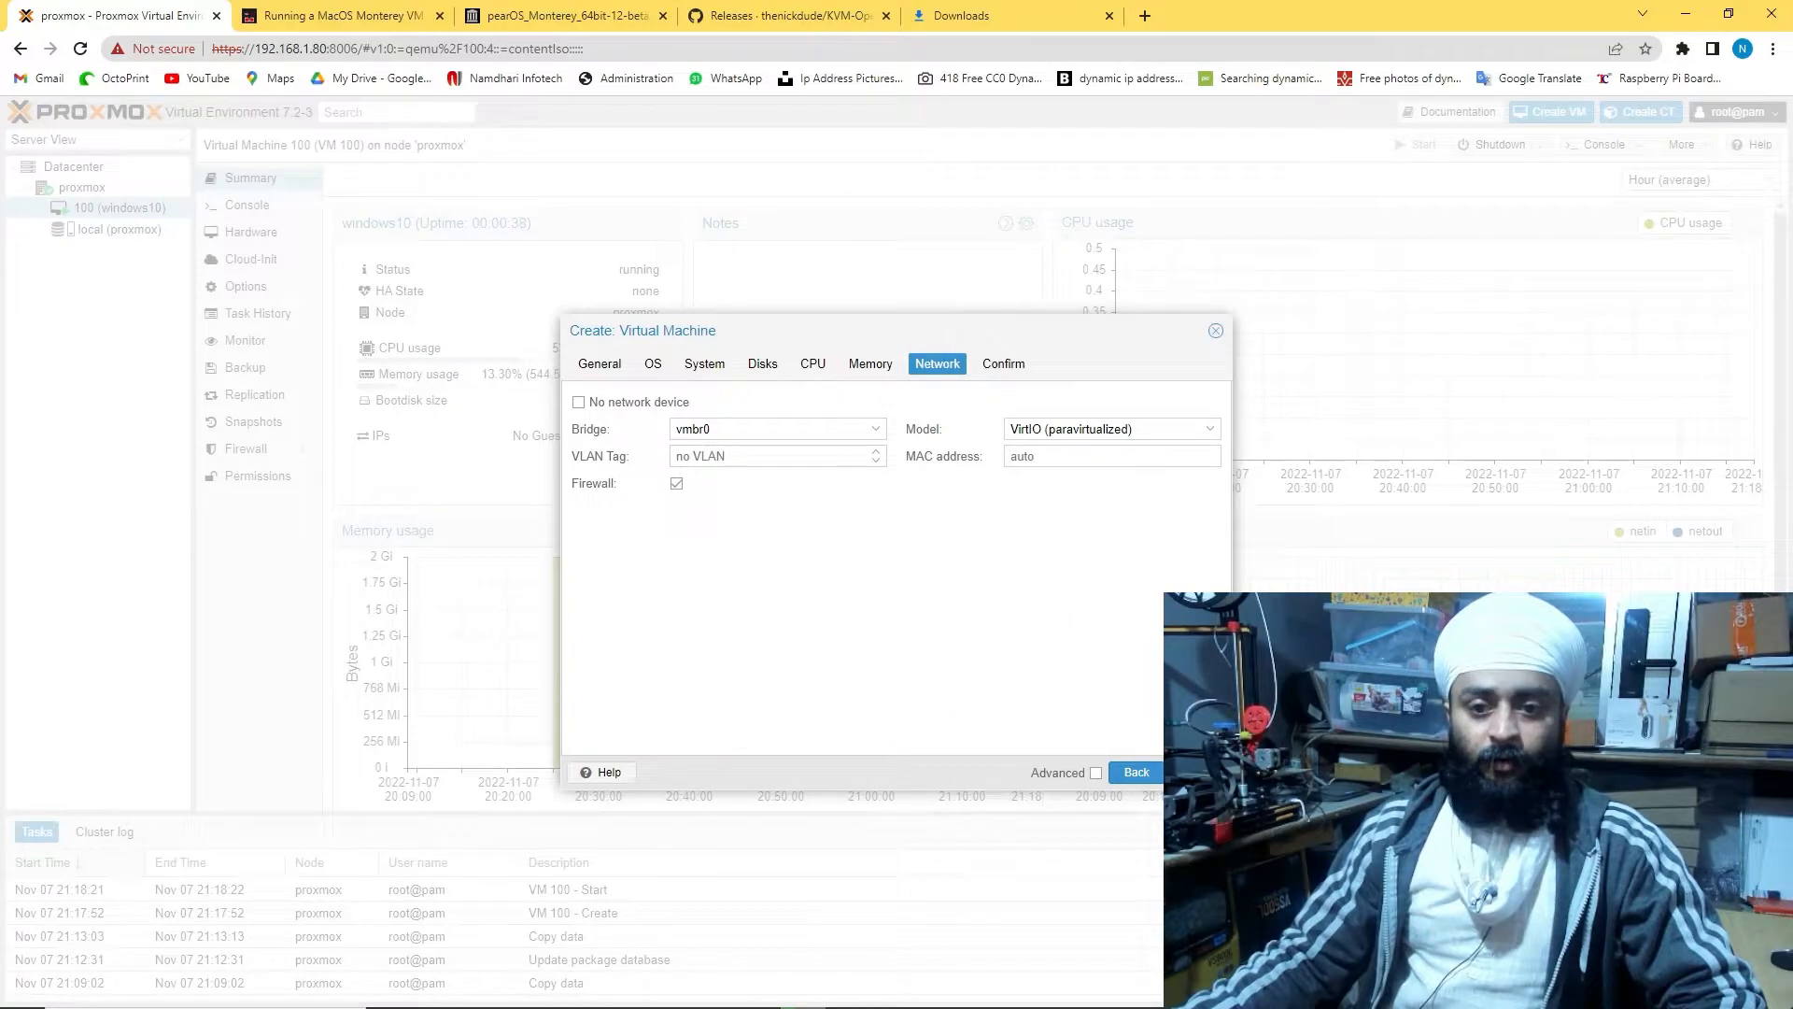
{"action": "left_click", "coordinate": [1195, 771]}
{"action": "left_click", "coordinate": [1196, 771]}
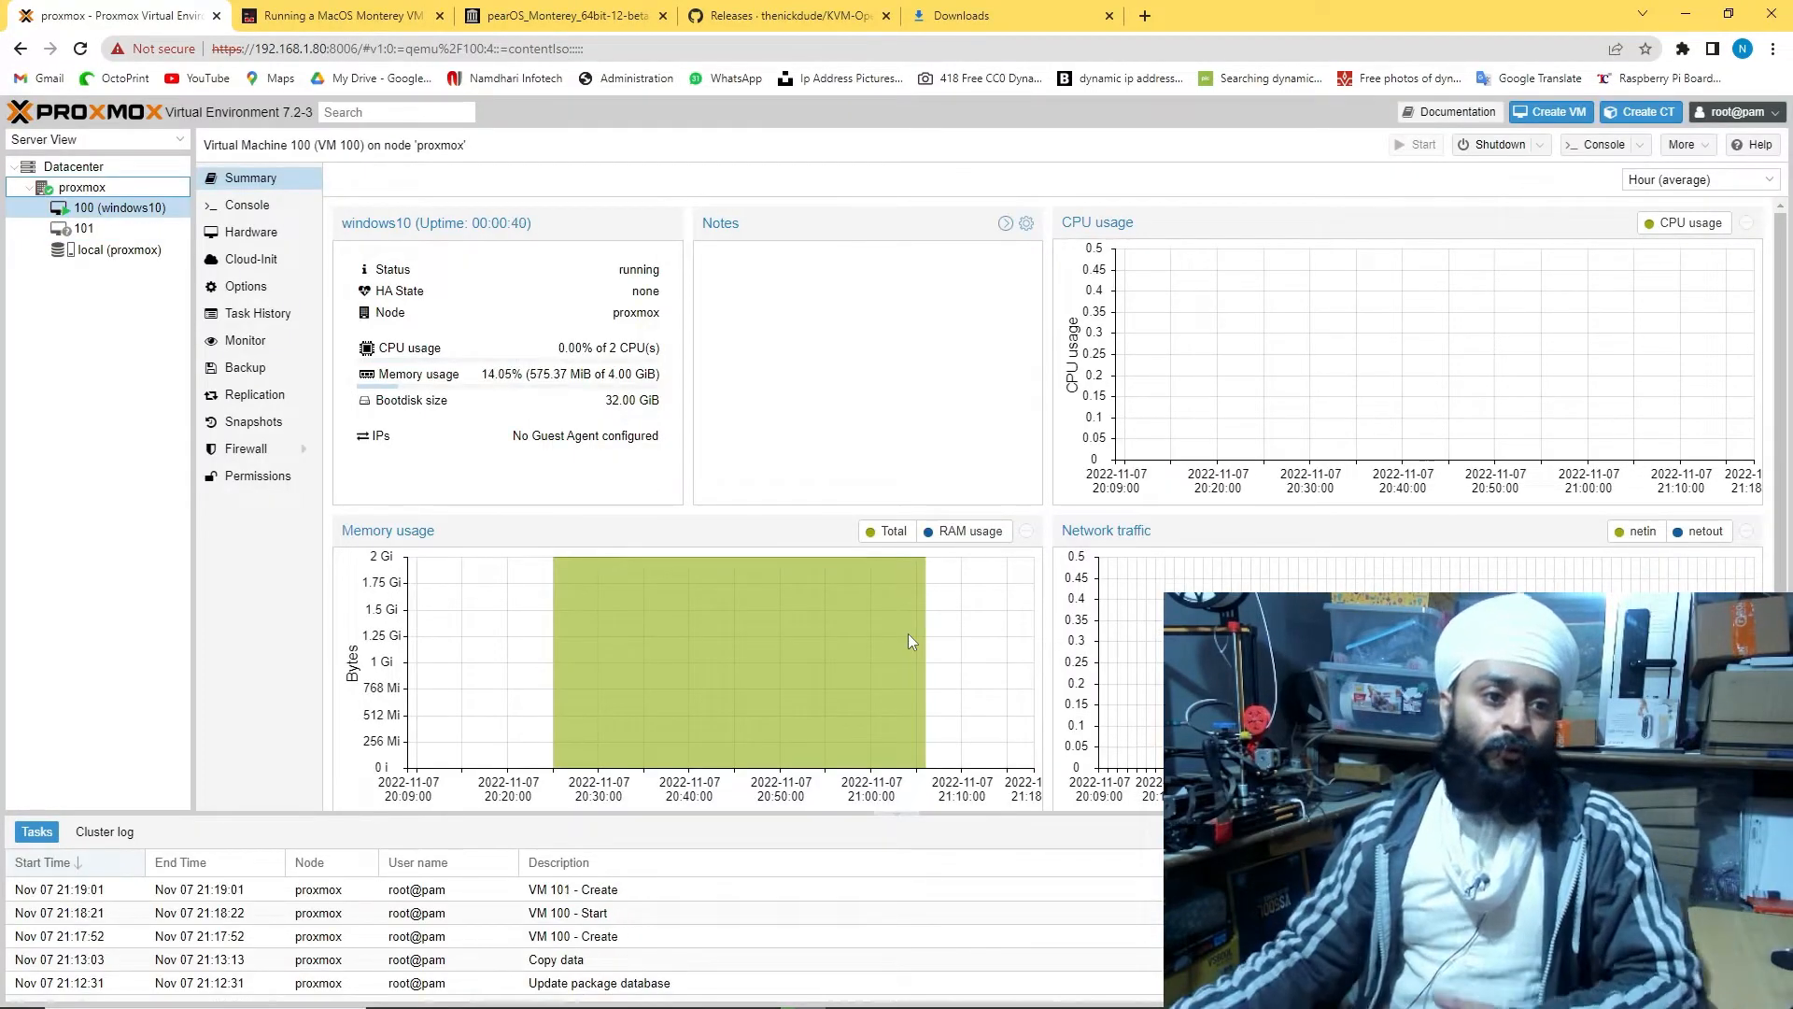
Start VM 101 kali and check both VMs in the node's resource list
{"action": "left_click", "coordinate": [82, 228]}
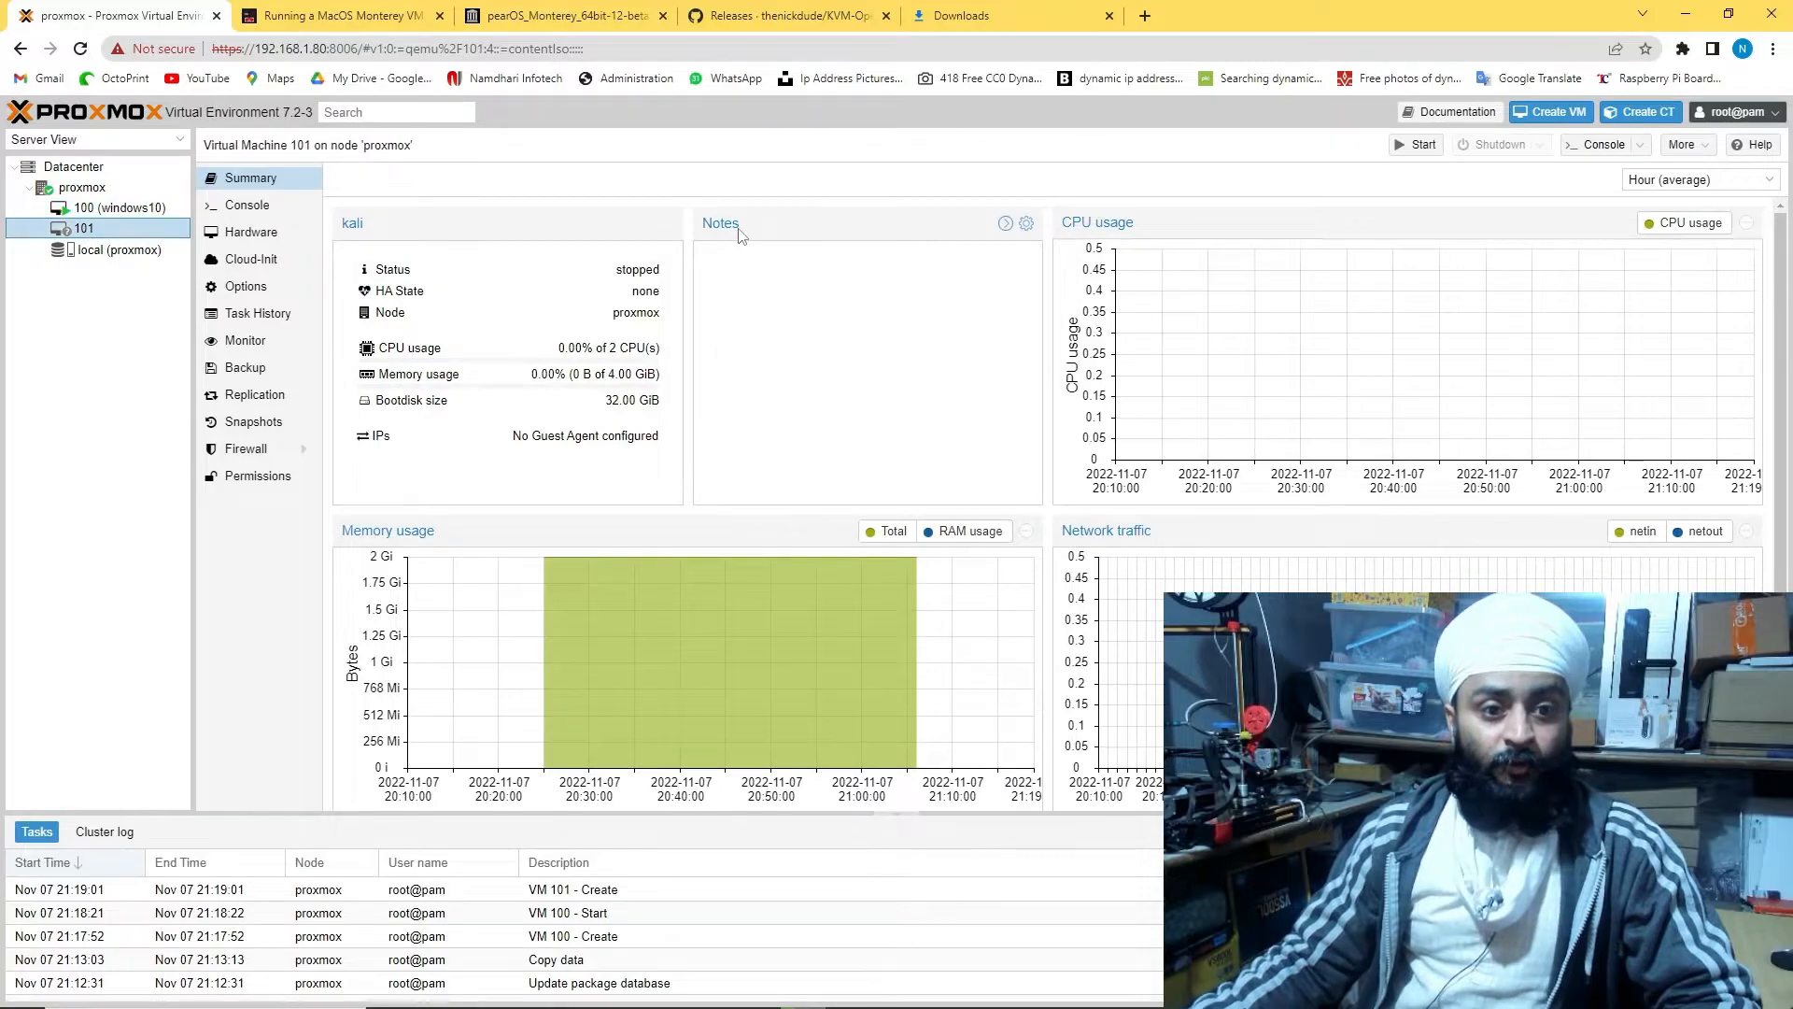
{"action": "left_click", "coordinate": [1415, 144]}
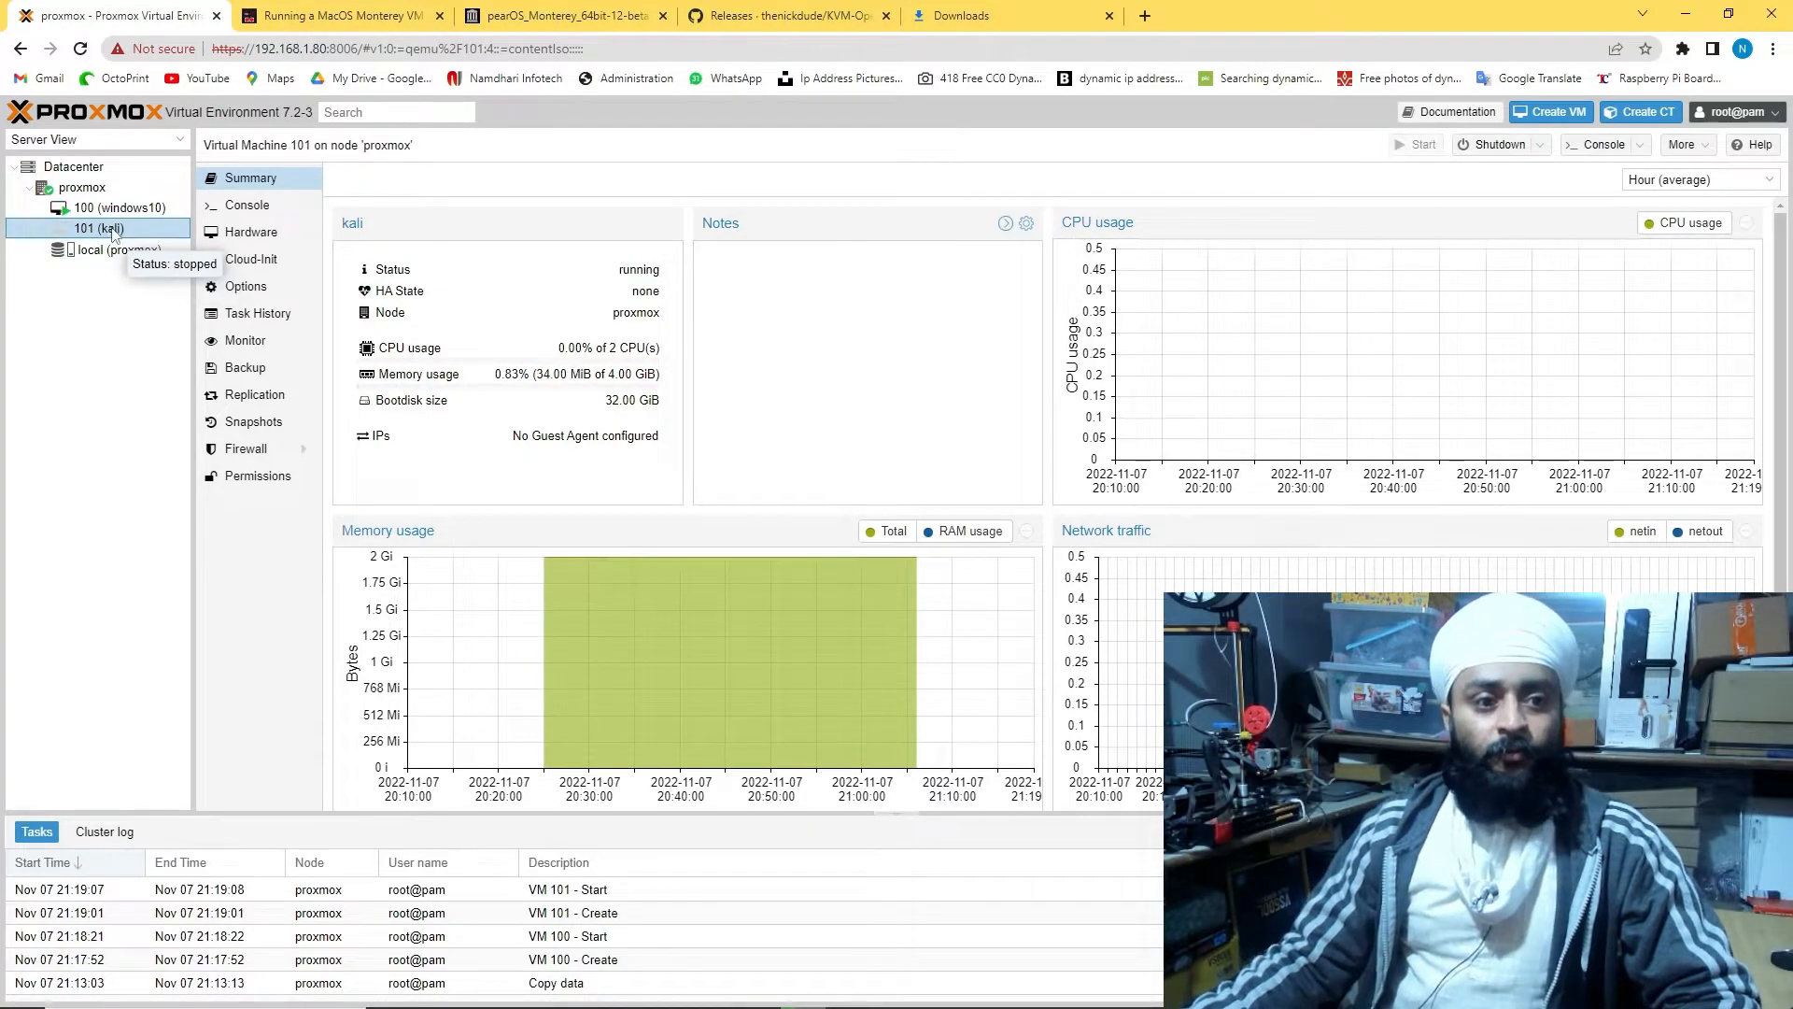
{"action": "left_click", "coordinate": [85, 188]}
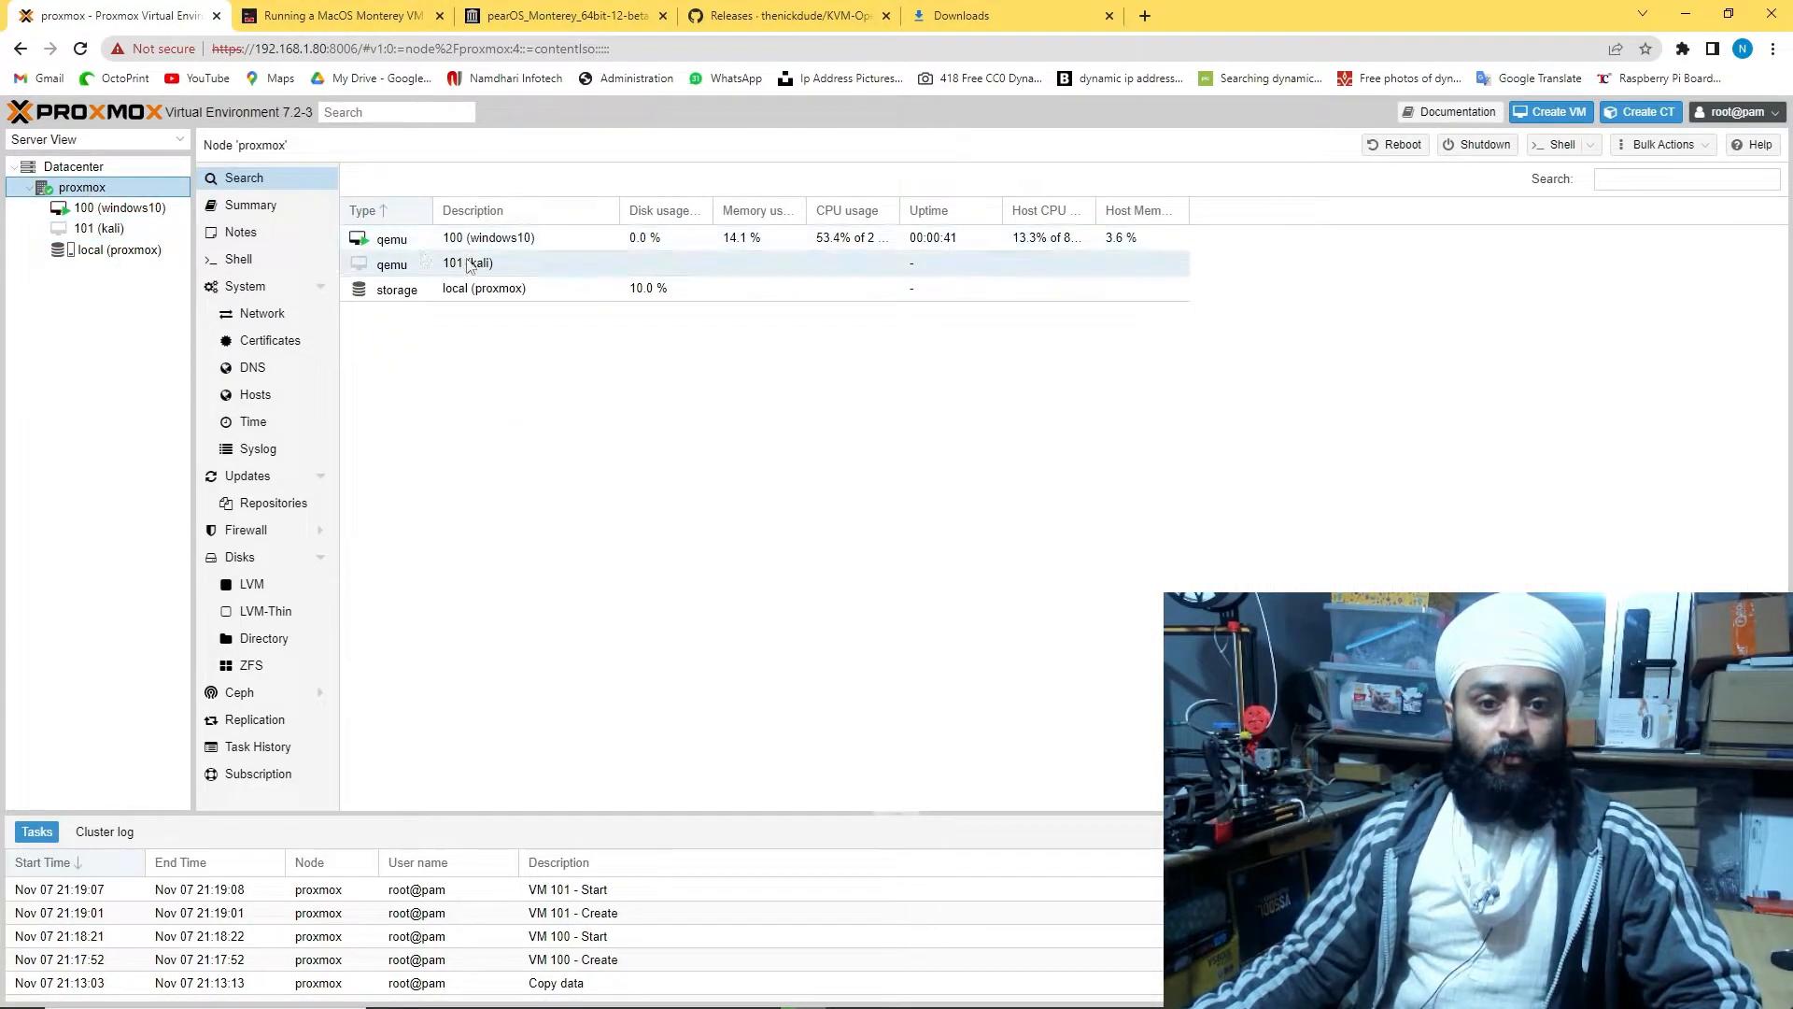
{"action": "double_click", "coordinate": [485, 237]}
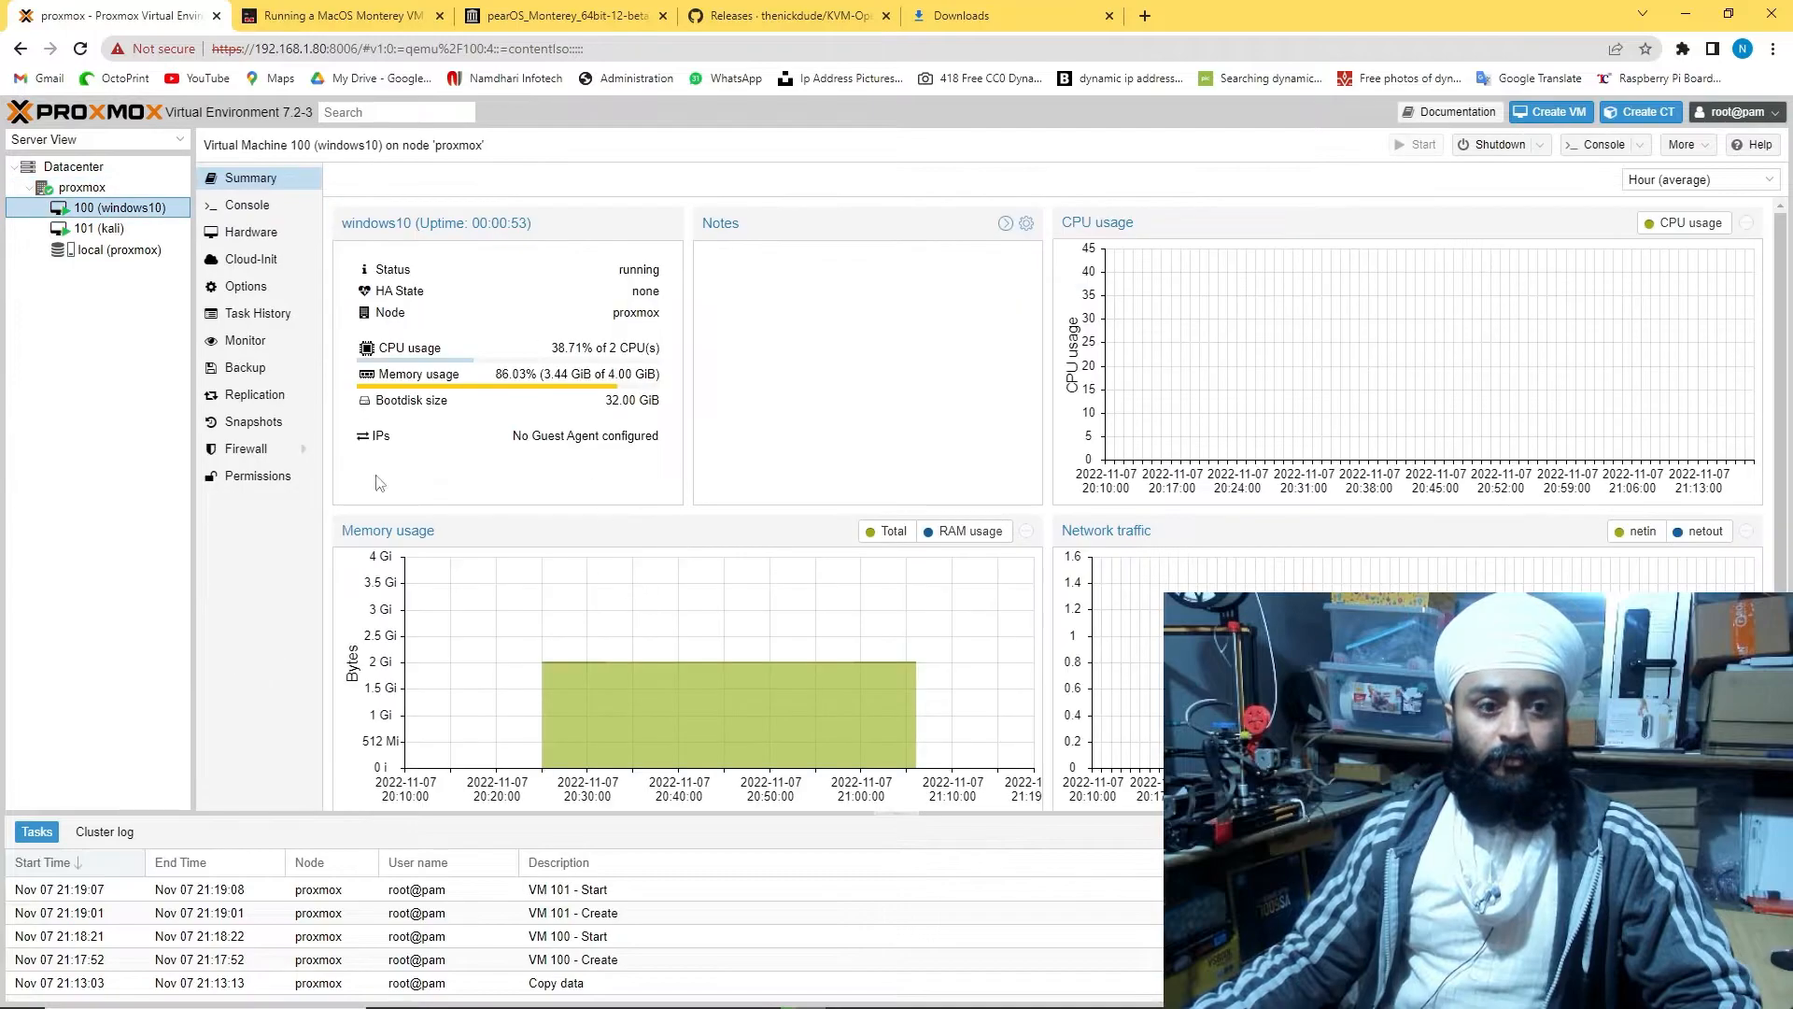
Browse local storage's VM disks, CT volumes, ISO images and CT templates, then return to proxmox
{"action": "left_click", "coordinate": [112, 249]}
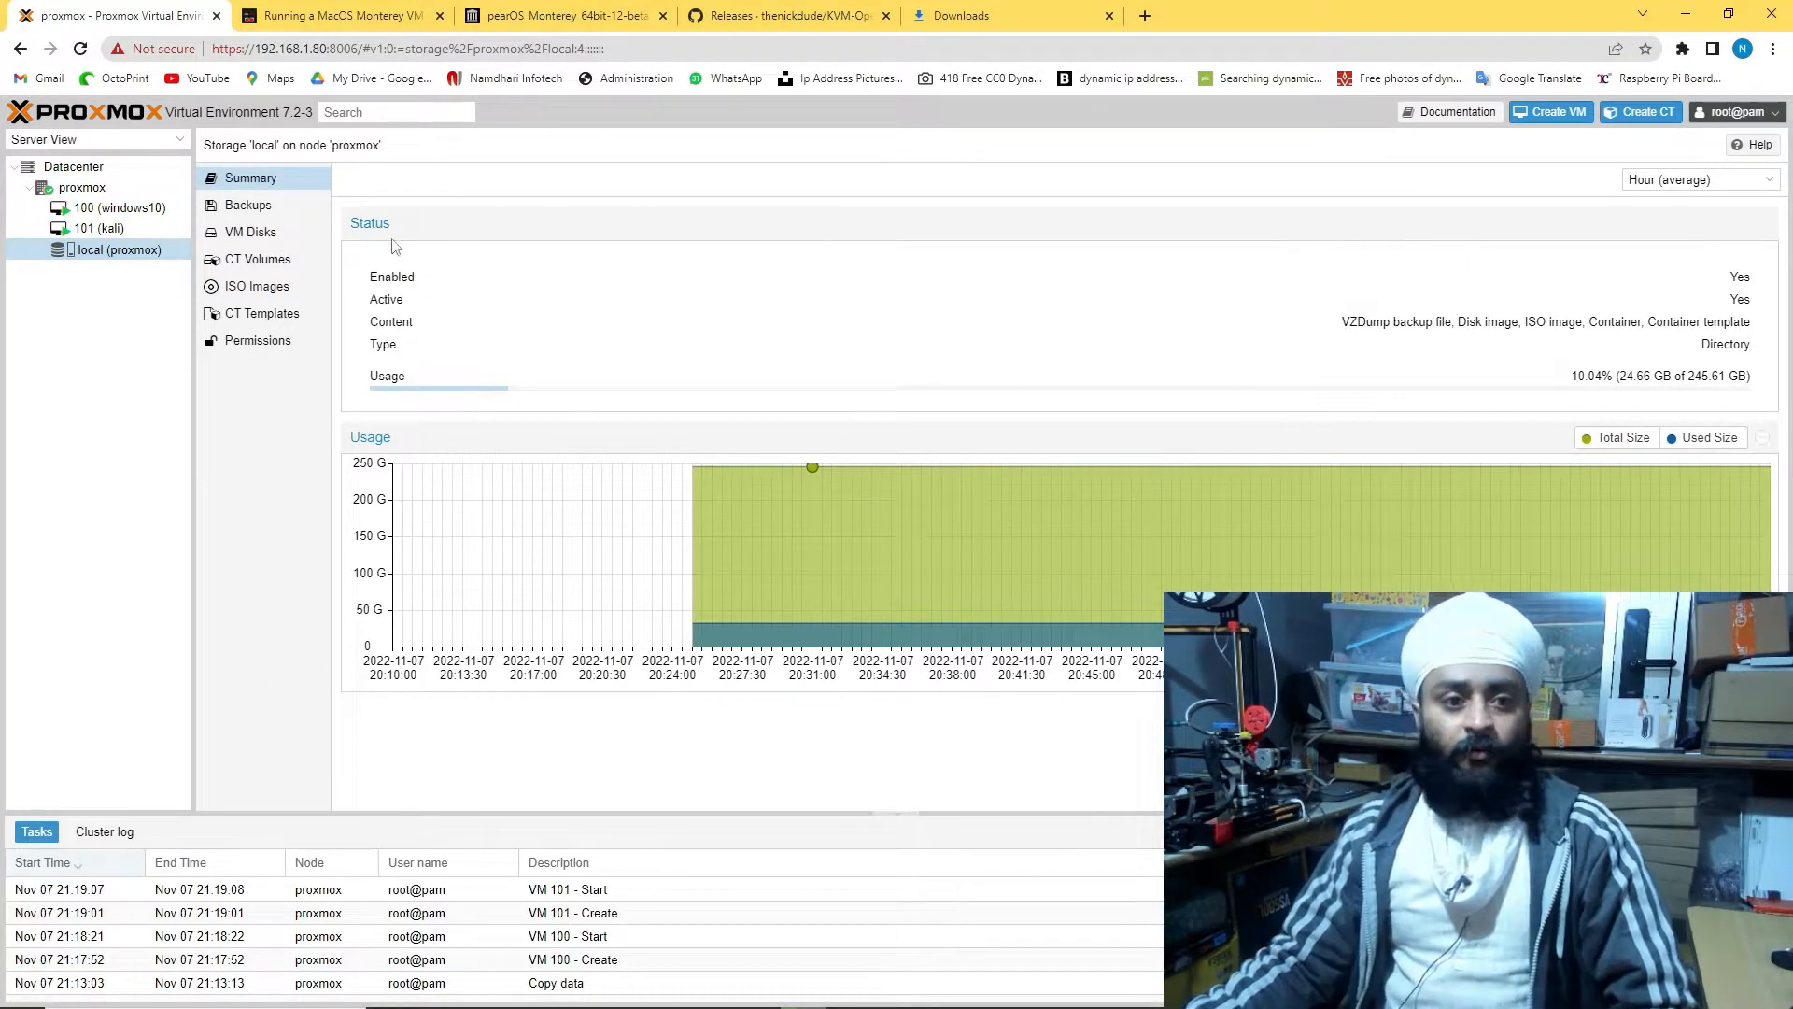
{"action": "left_click", "coordinate": [264, 237]}
{"action": "left_click", "coordinate": [264, 262]}
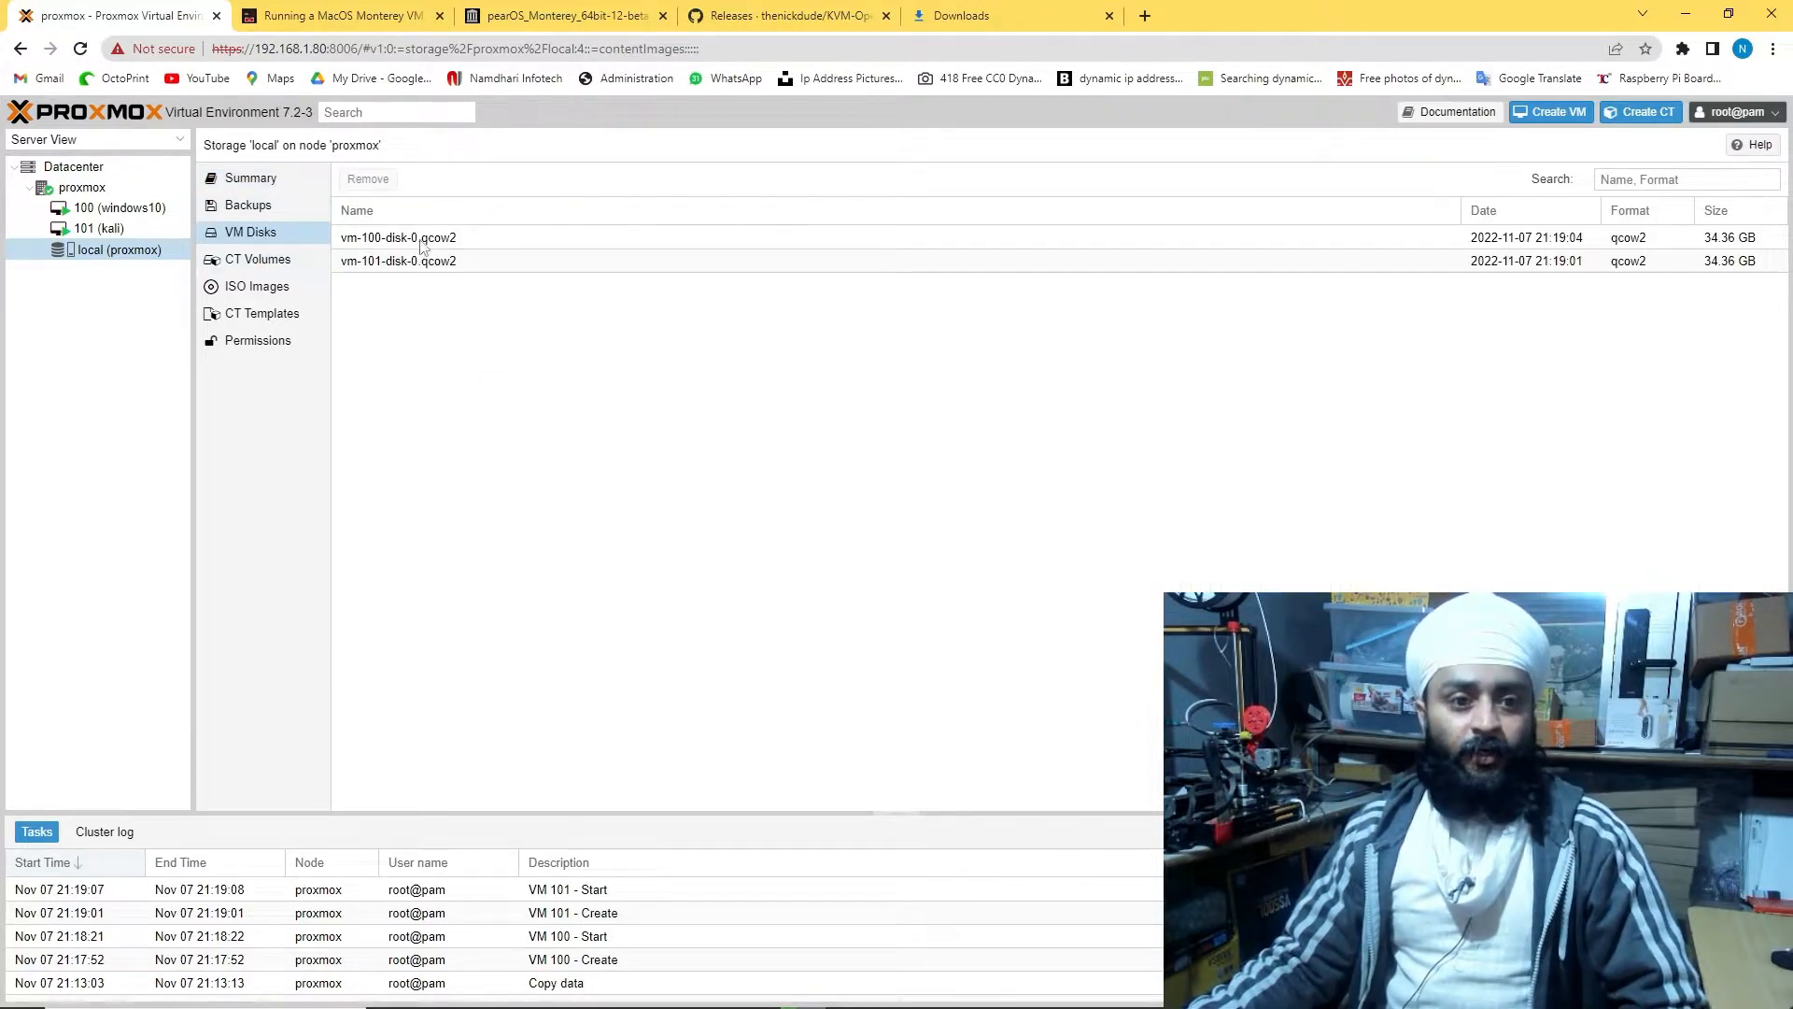
{"action": "left_click", "coordinate": [277, 283]}
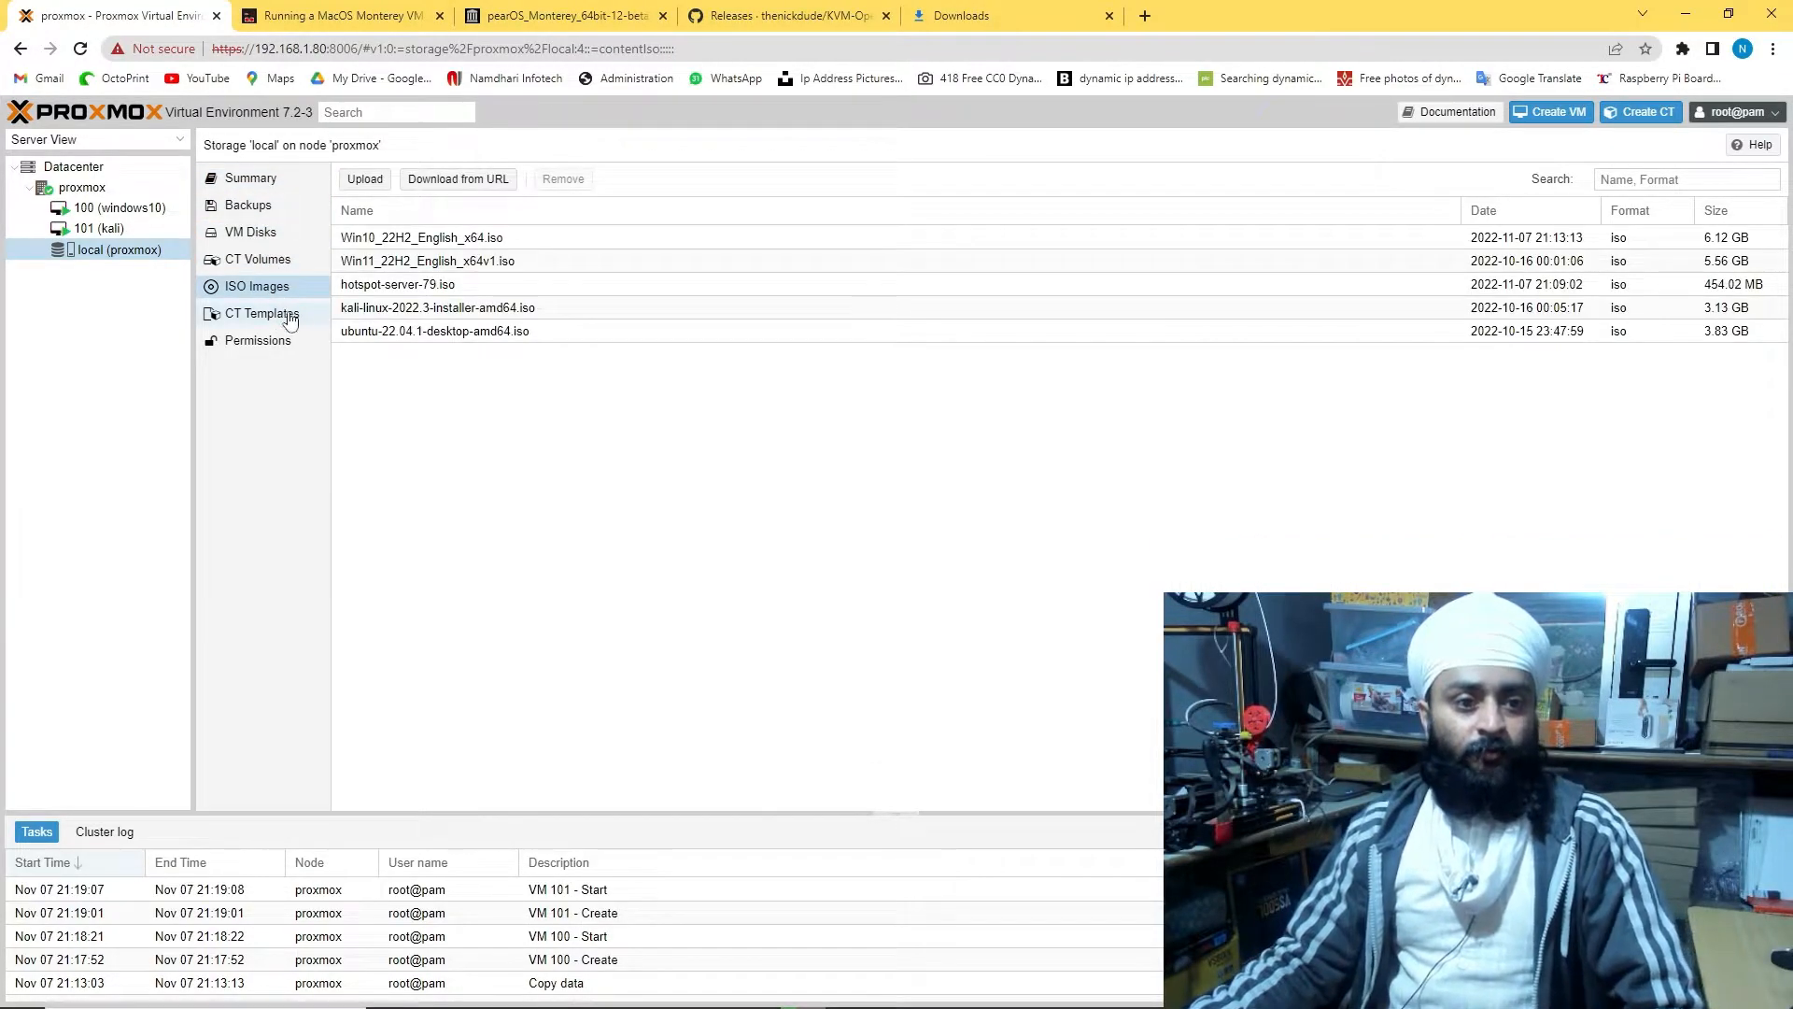
{"action": "left_click", "coordinate": [274, 320]}
{"action": "left_click", "coordinate": [75, 187]}
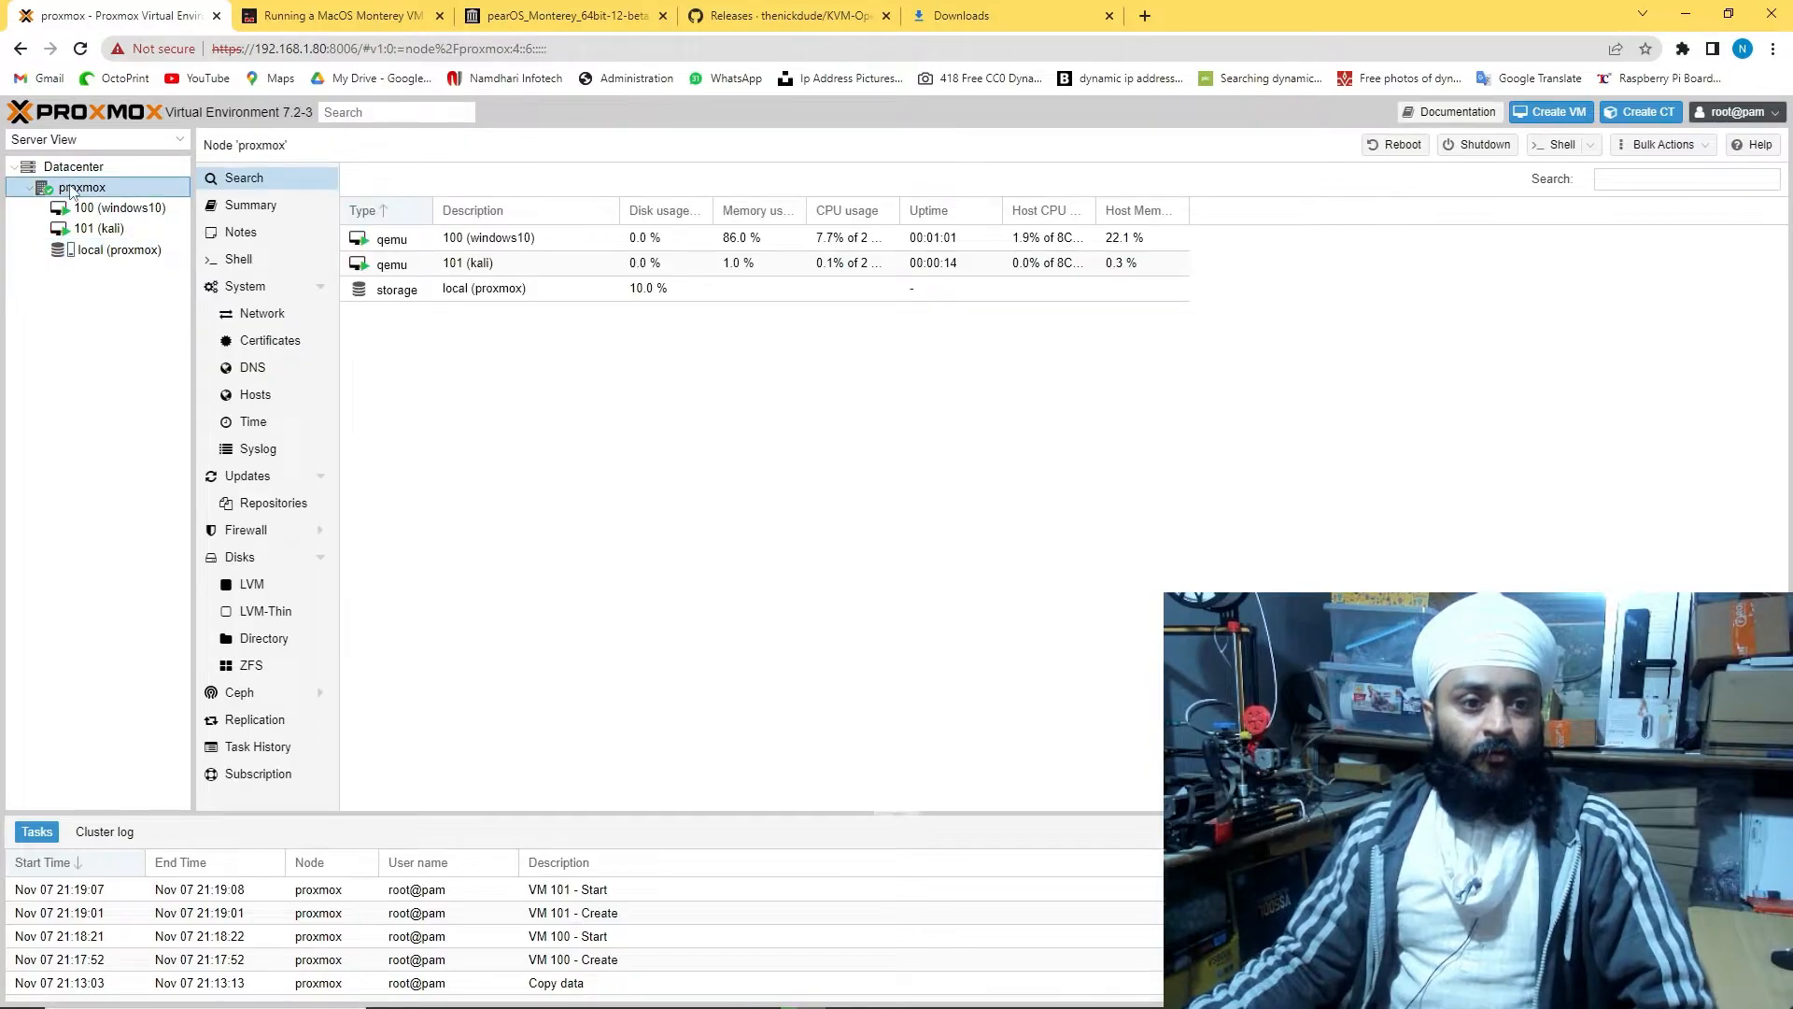
Review the proxmox node's CPU model and memory summary, then open the windows10 VM summary
{"action": "double_click", "coordinate": [72, 189]}
{"action": "left_click", "coordinate": [235, 203]}
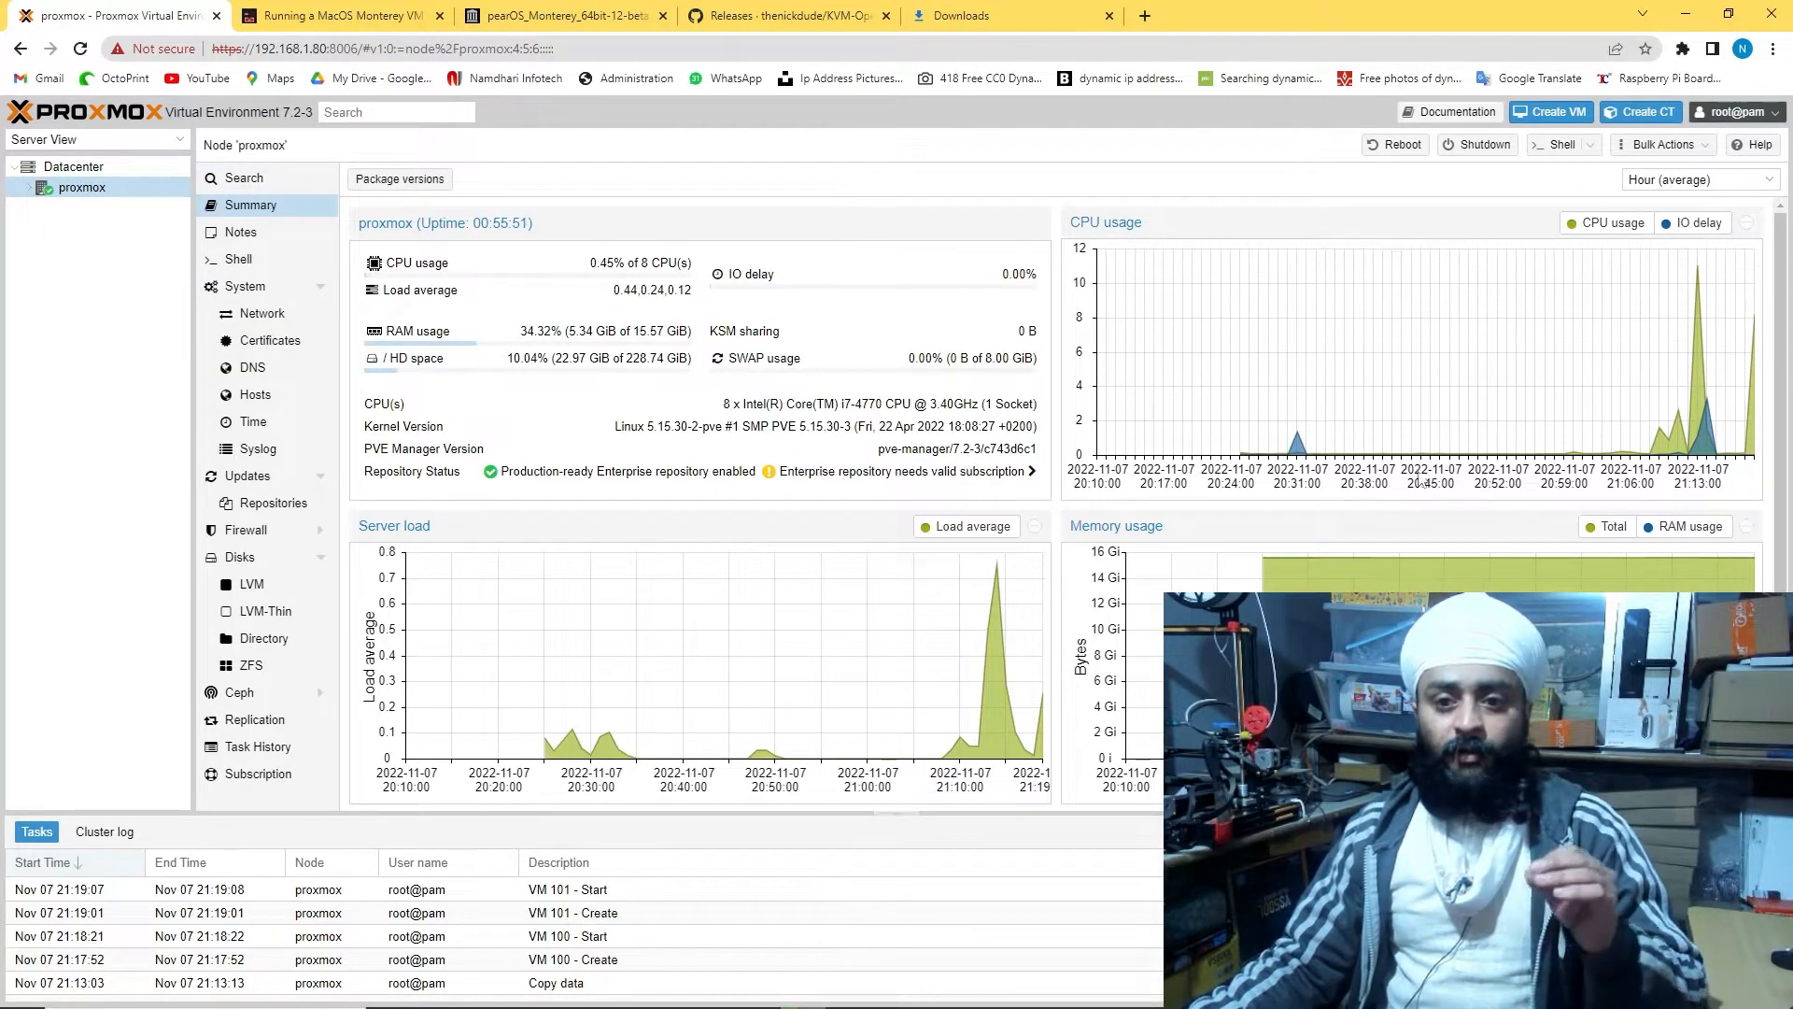
{"action": "mouse_move", "coordinate": [1687, 278]}
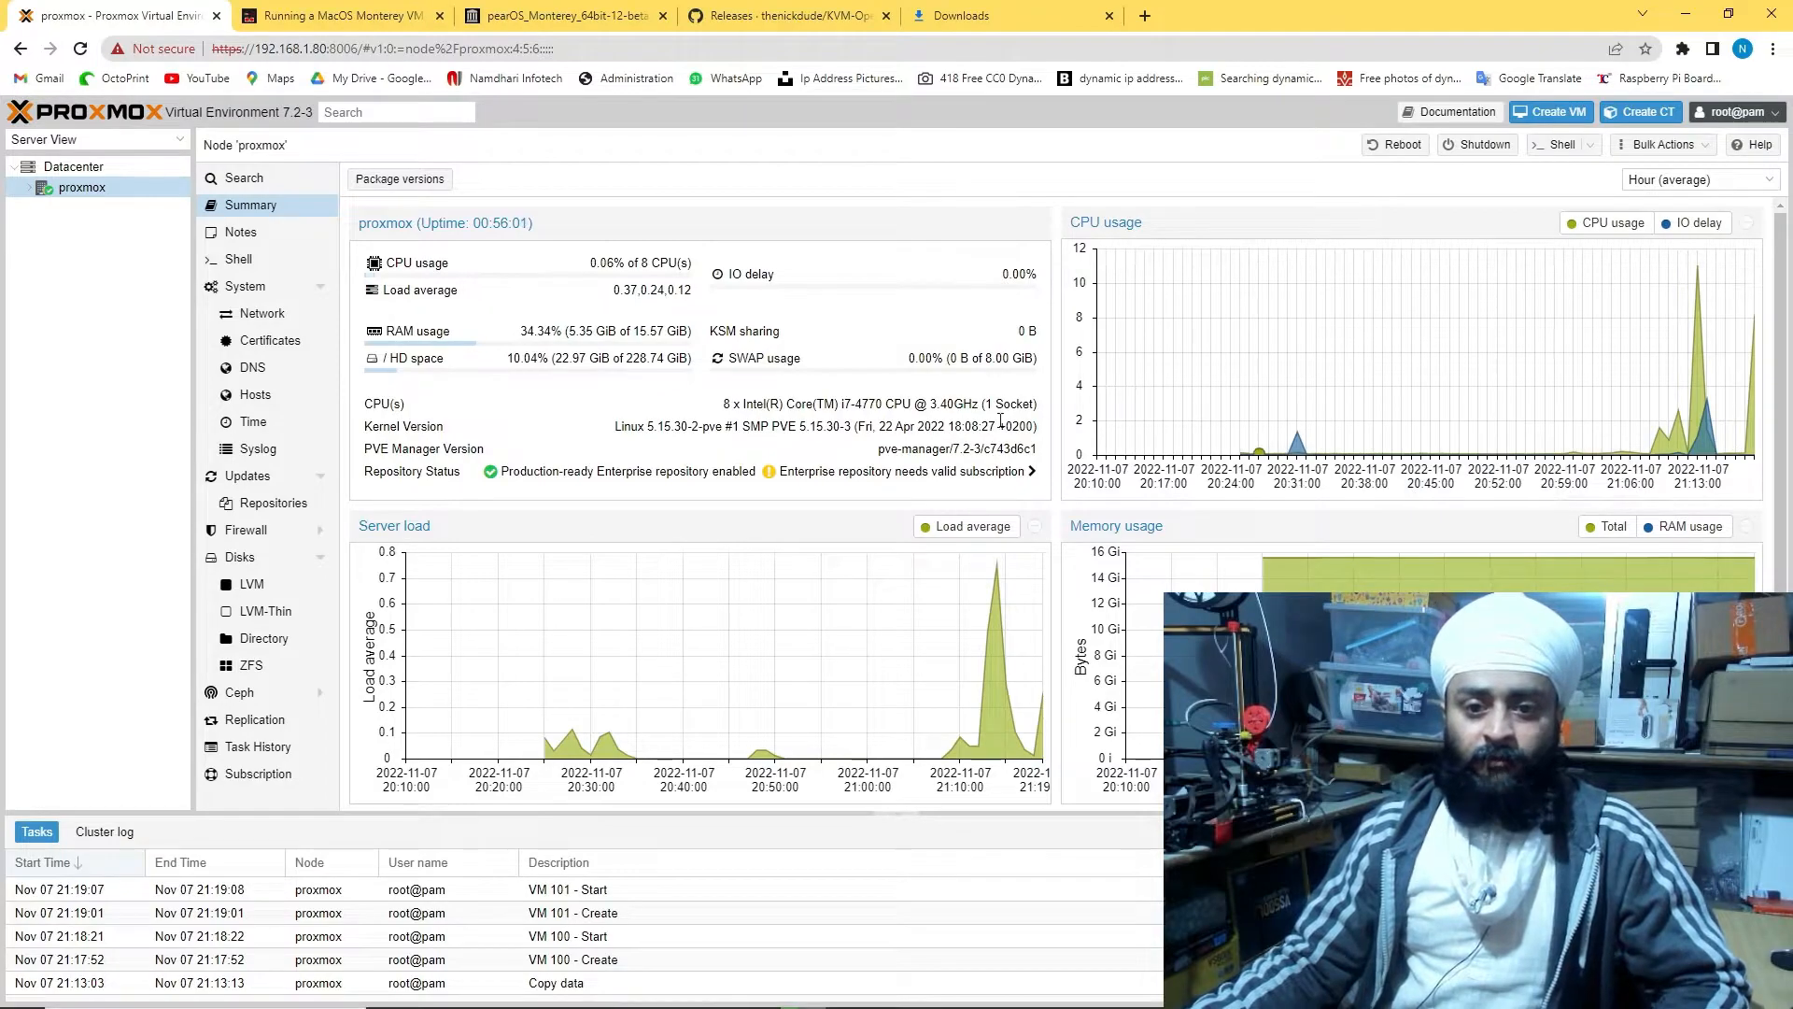
{"action": "left_click_drag", "start_coordinate": [725, 404], "coordinate": [1020, 402]}
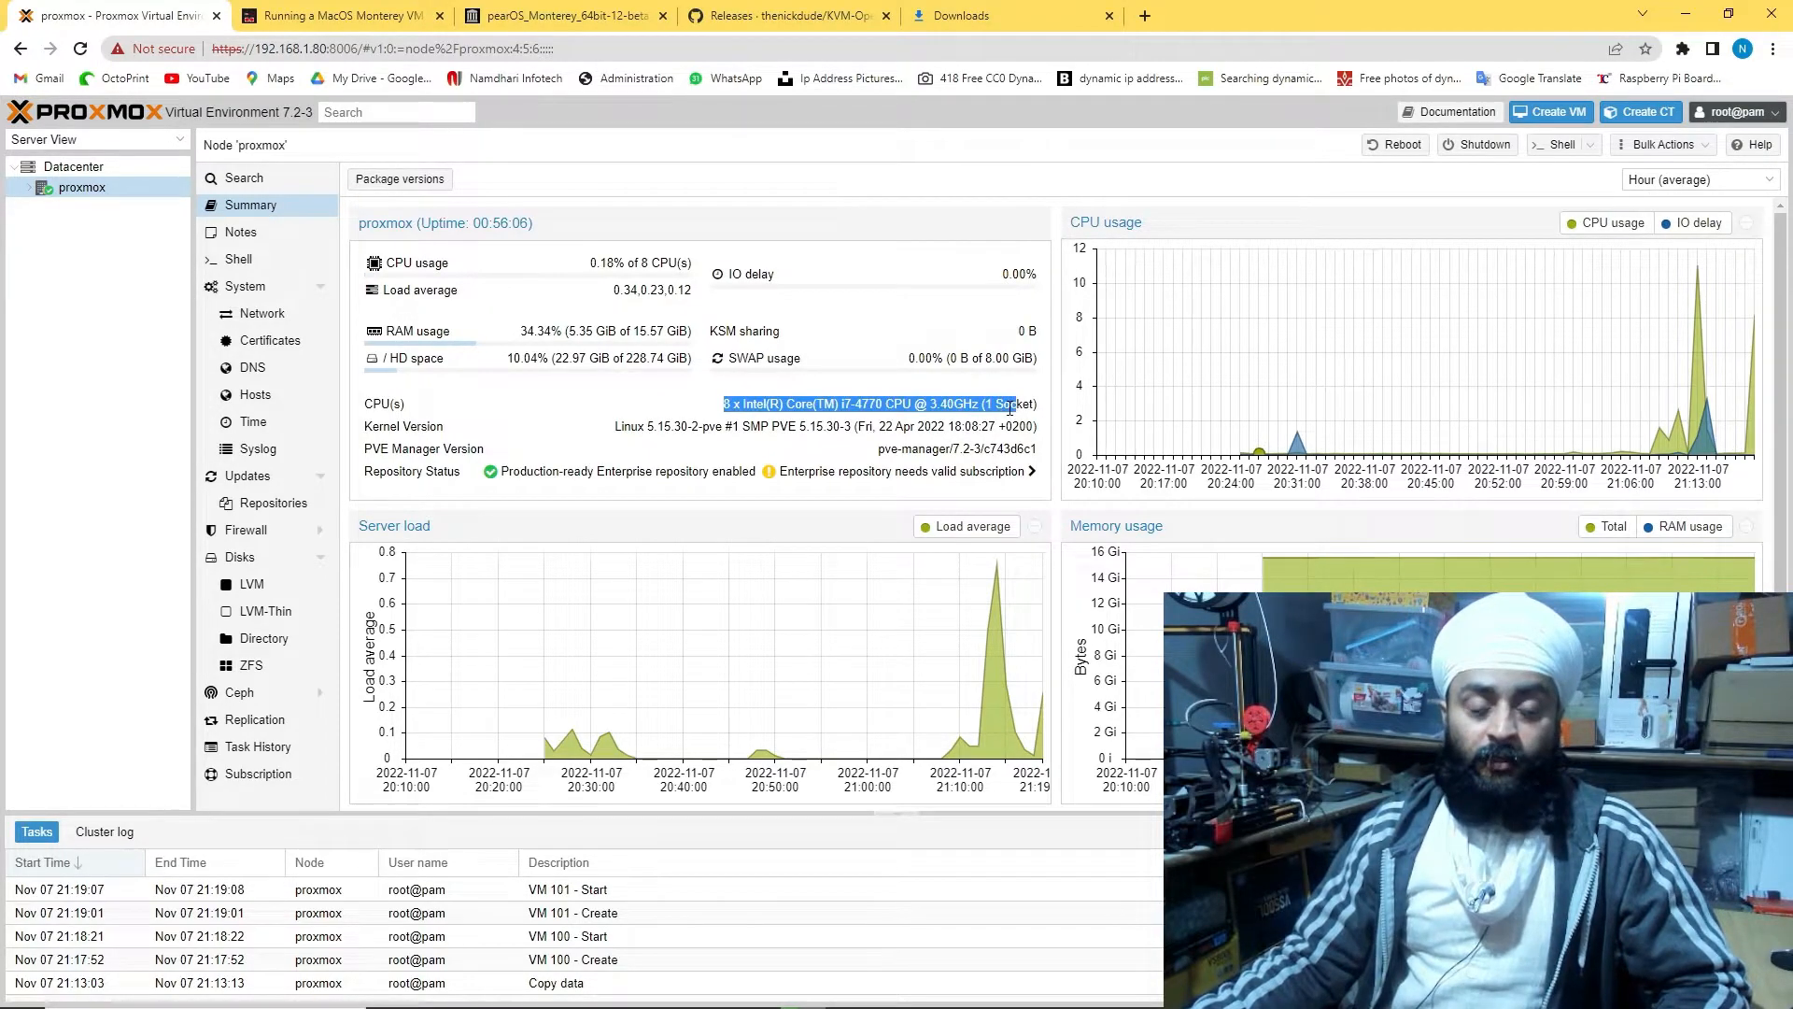
{"action": "left_click", "coordinate": [1010, 408]}
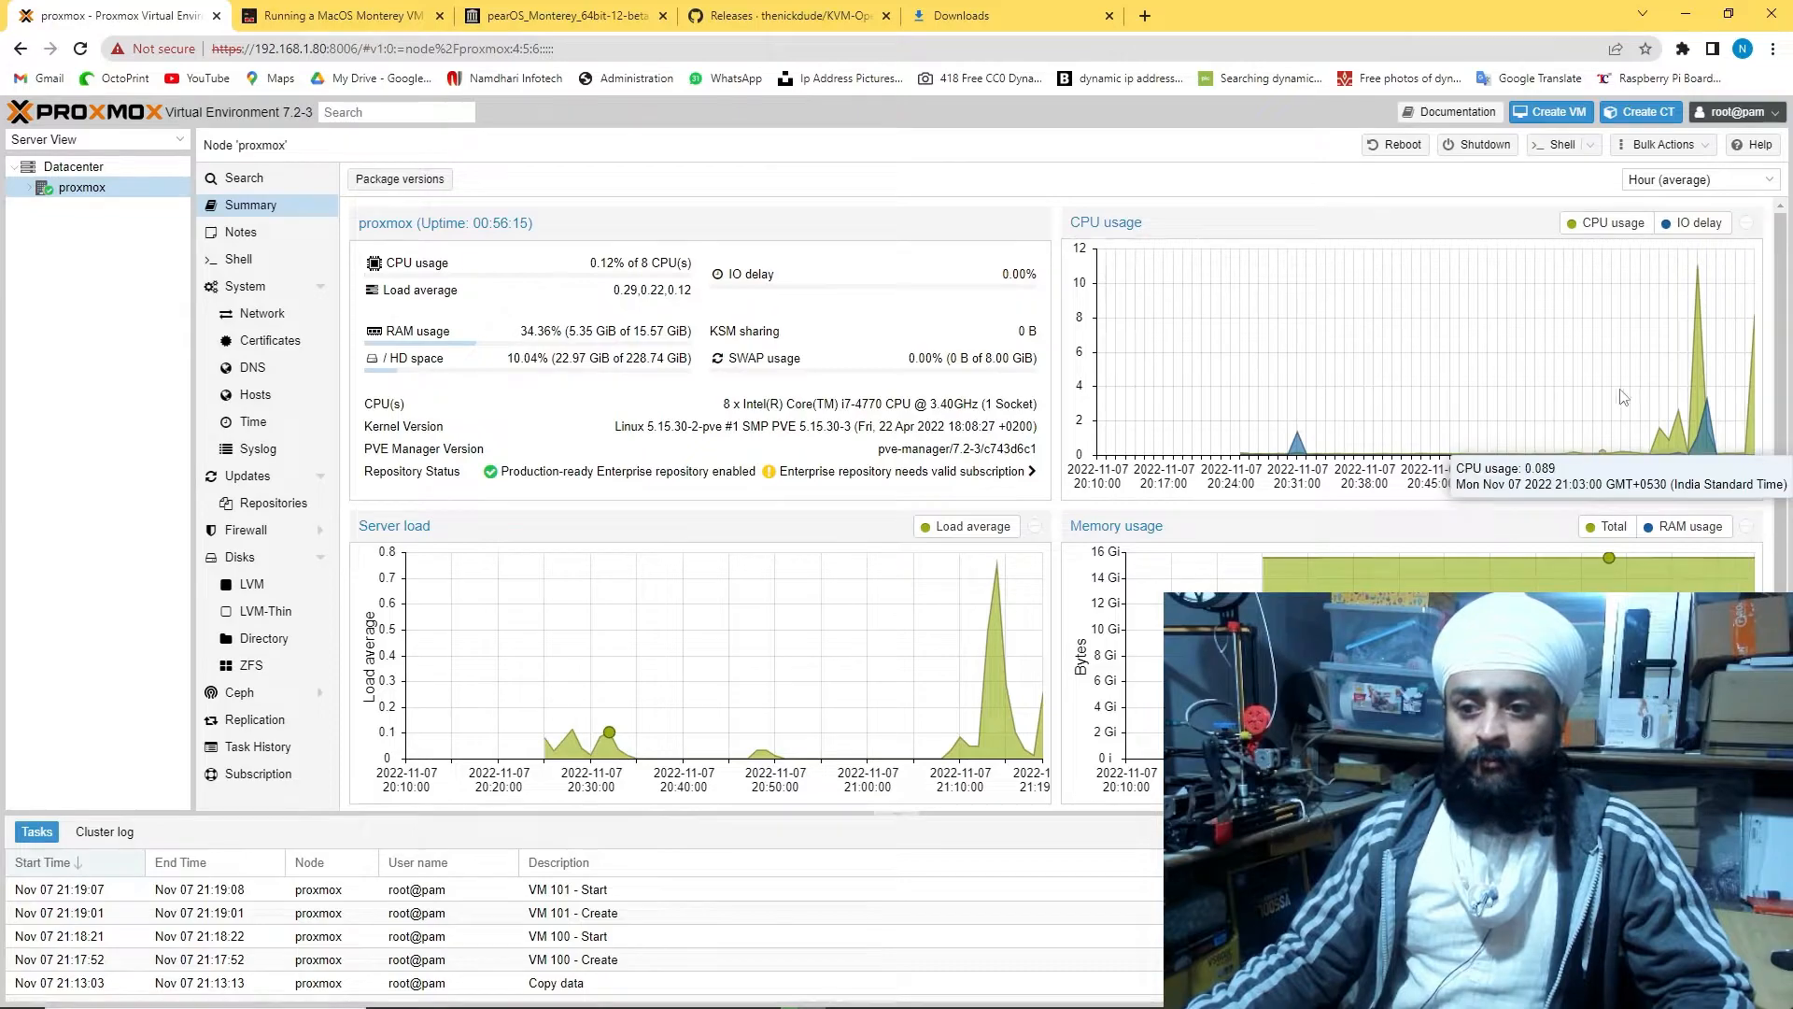
{"action": "left_click", "coordinate": [30, 189]}
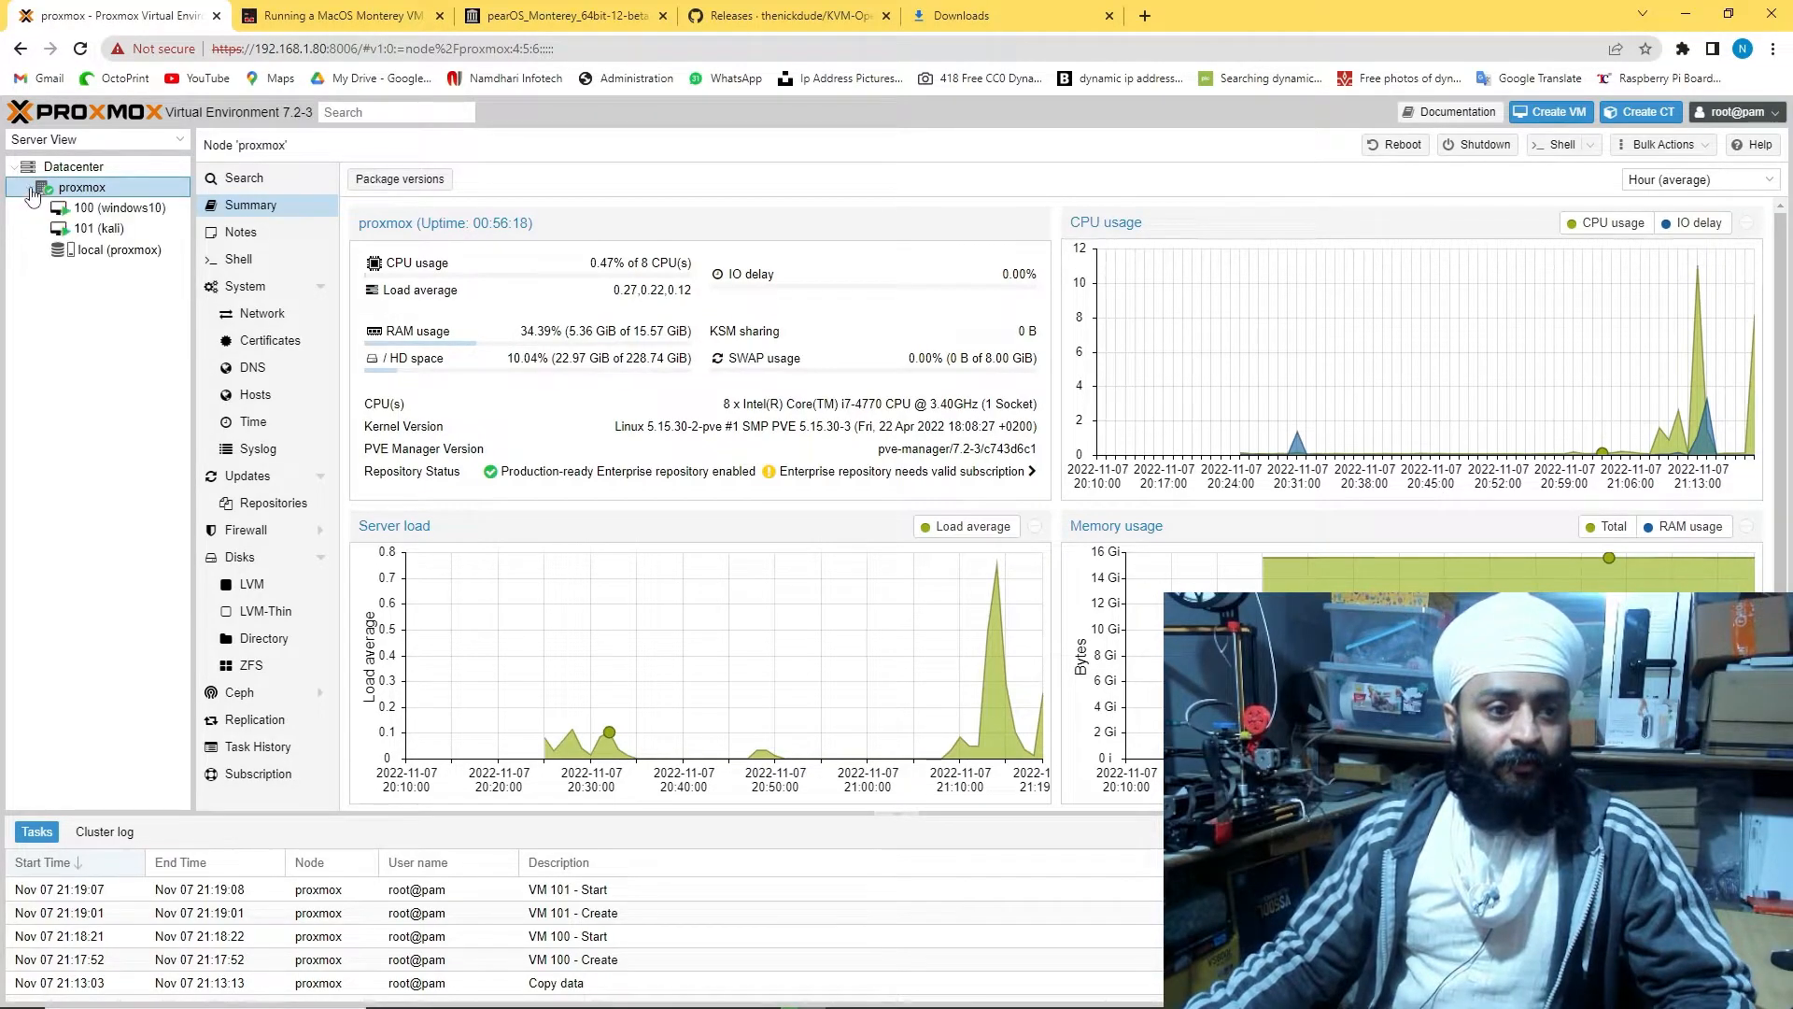
{"action": "left_click", "coordinate": [86, 207]}
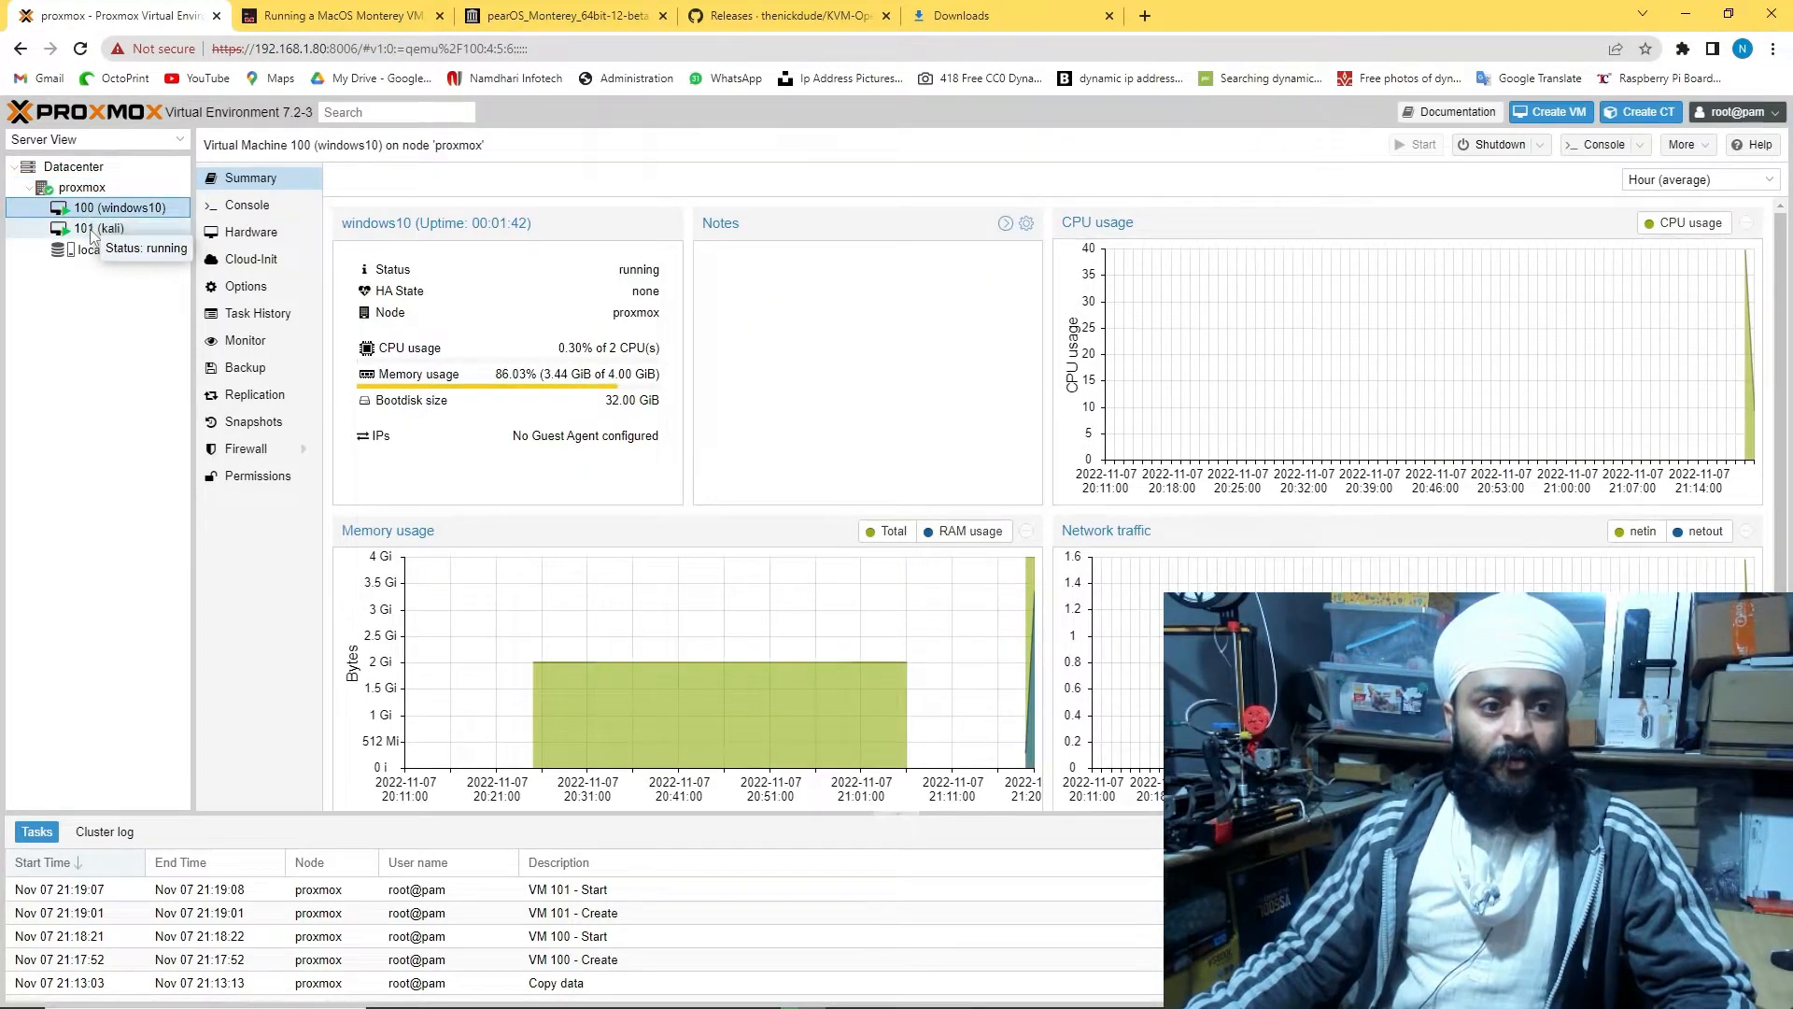
In the windows10 console, accept the setup language and begin the Windows installation
{"action": "left_click", "coordinate": [247, 212]}
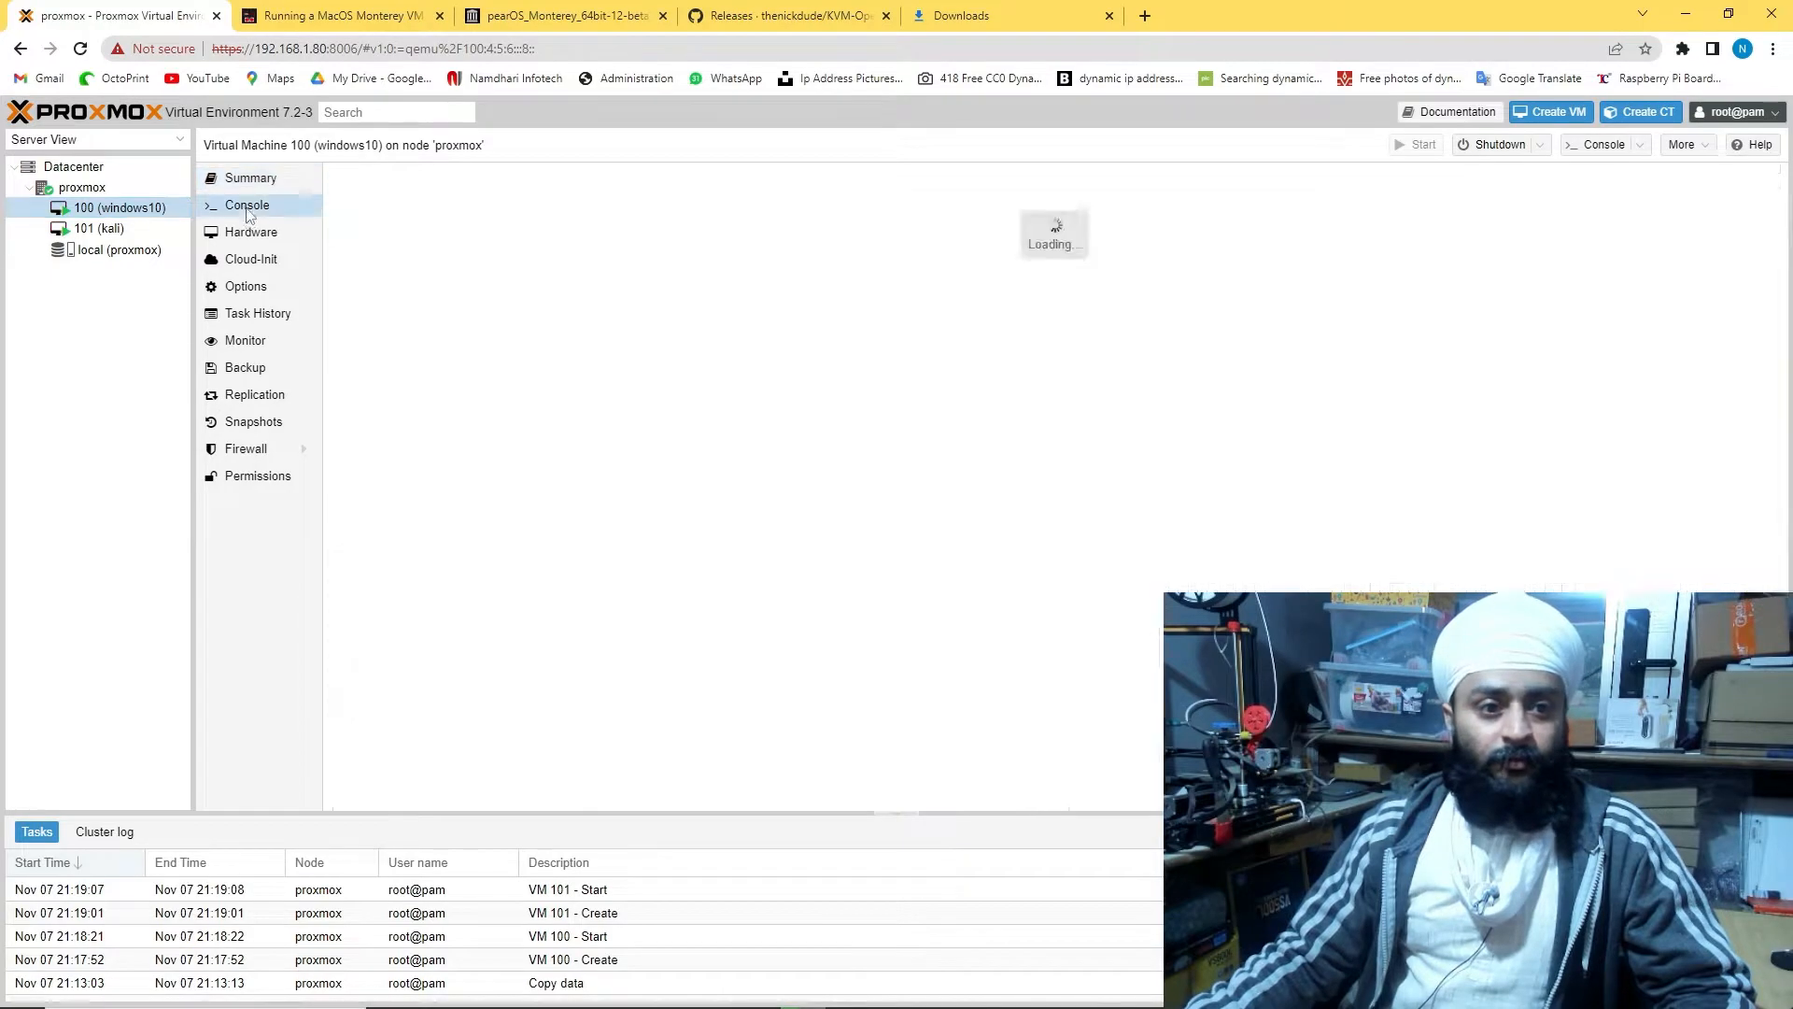
{"action": "key", "text": "Return"}
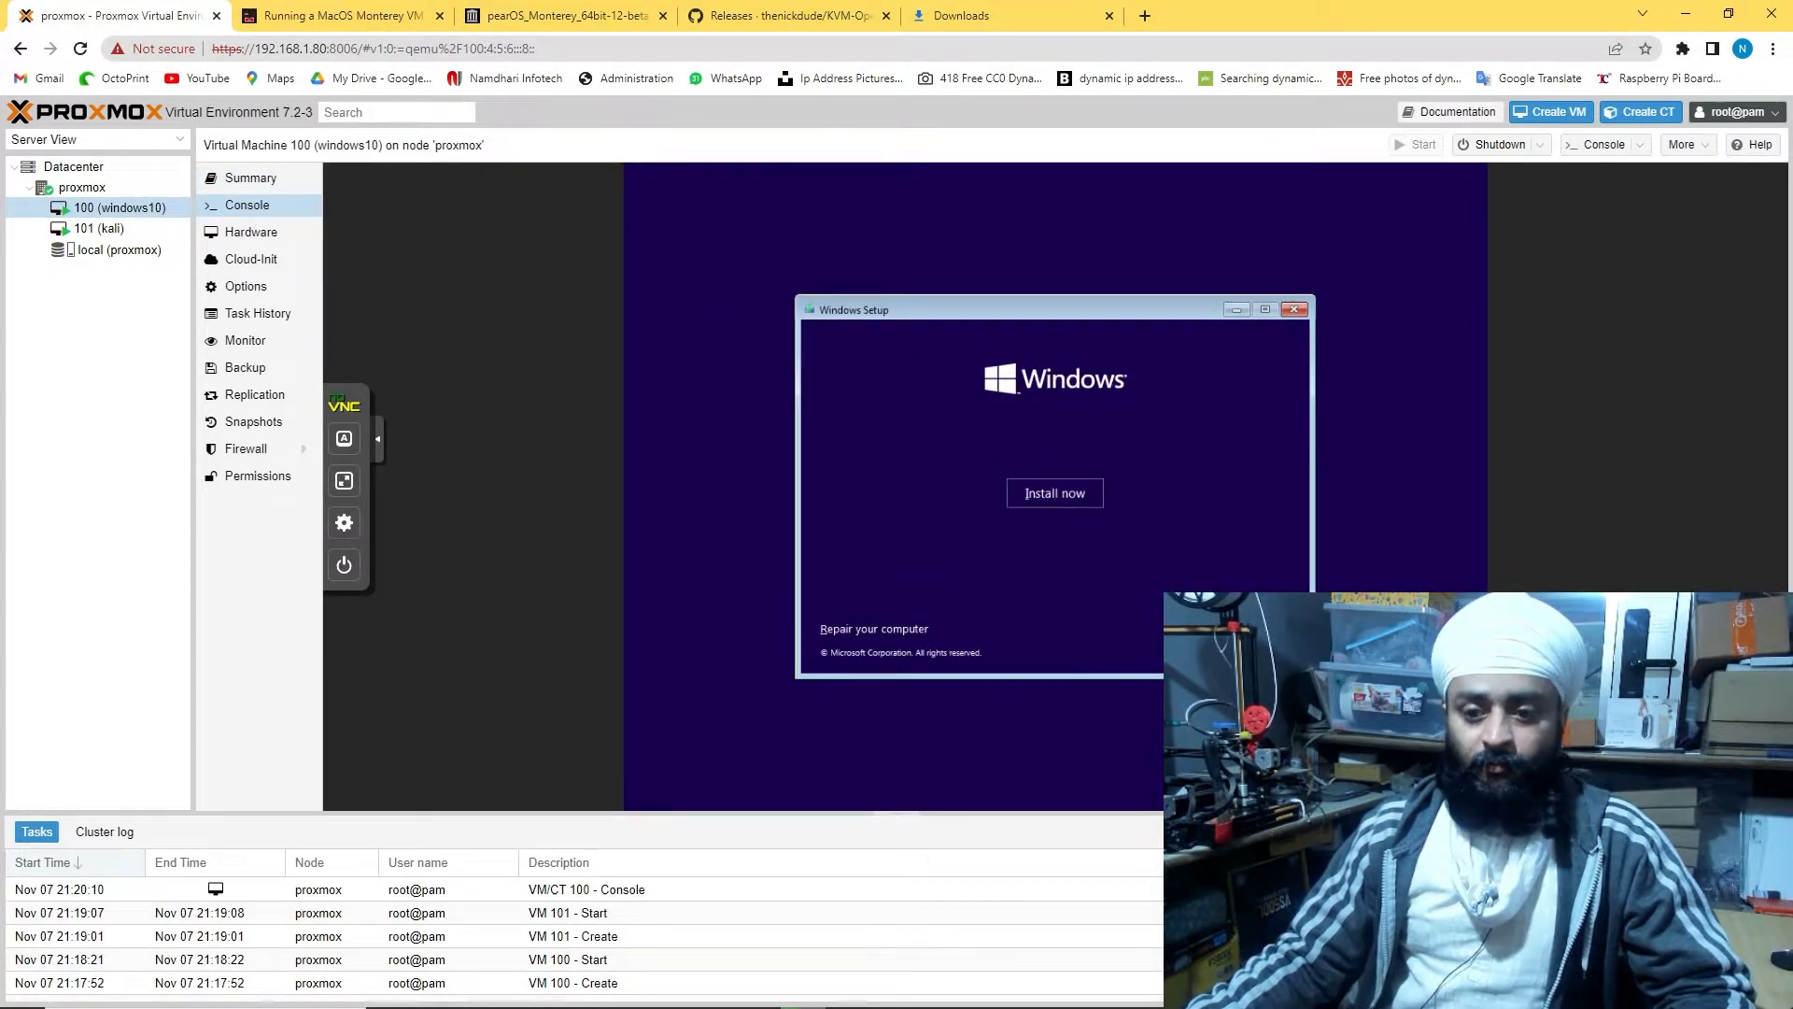
{"action": "left_click", "coordinate": [1049, 491]}
Check and reload the kali VM console, then return to the windows10 console
{"action": "left_click", "coordinate": [99, 227]}
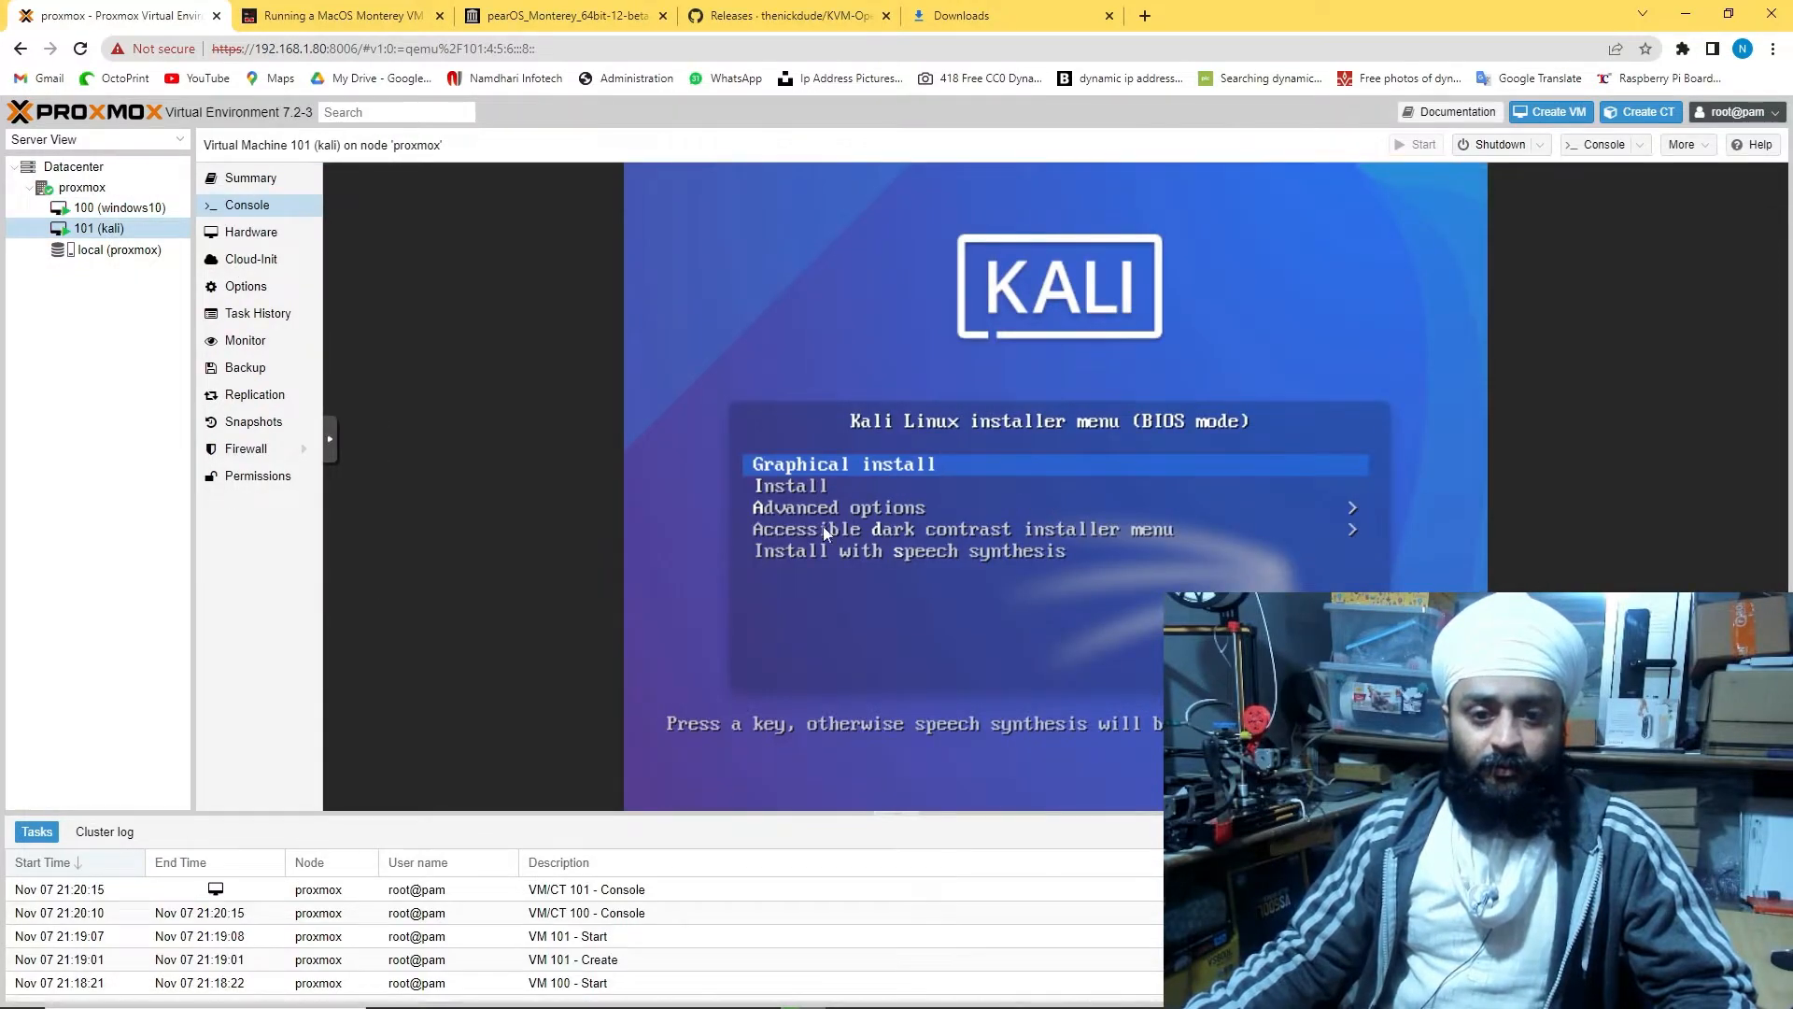
{"action": "left_click", "coordinate": [330, 439]}
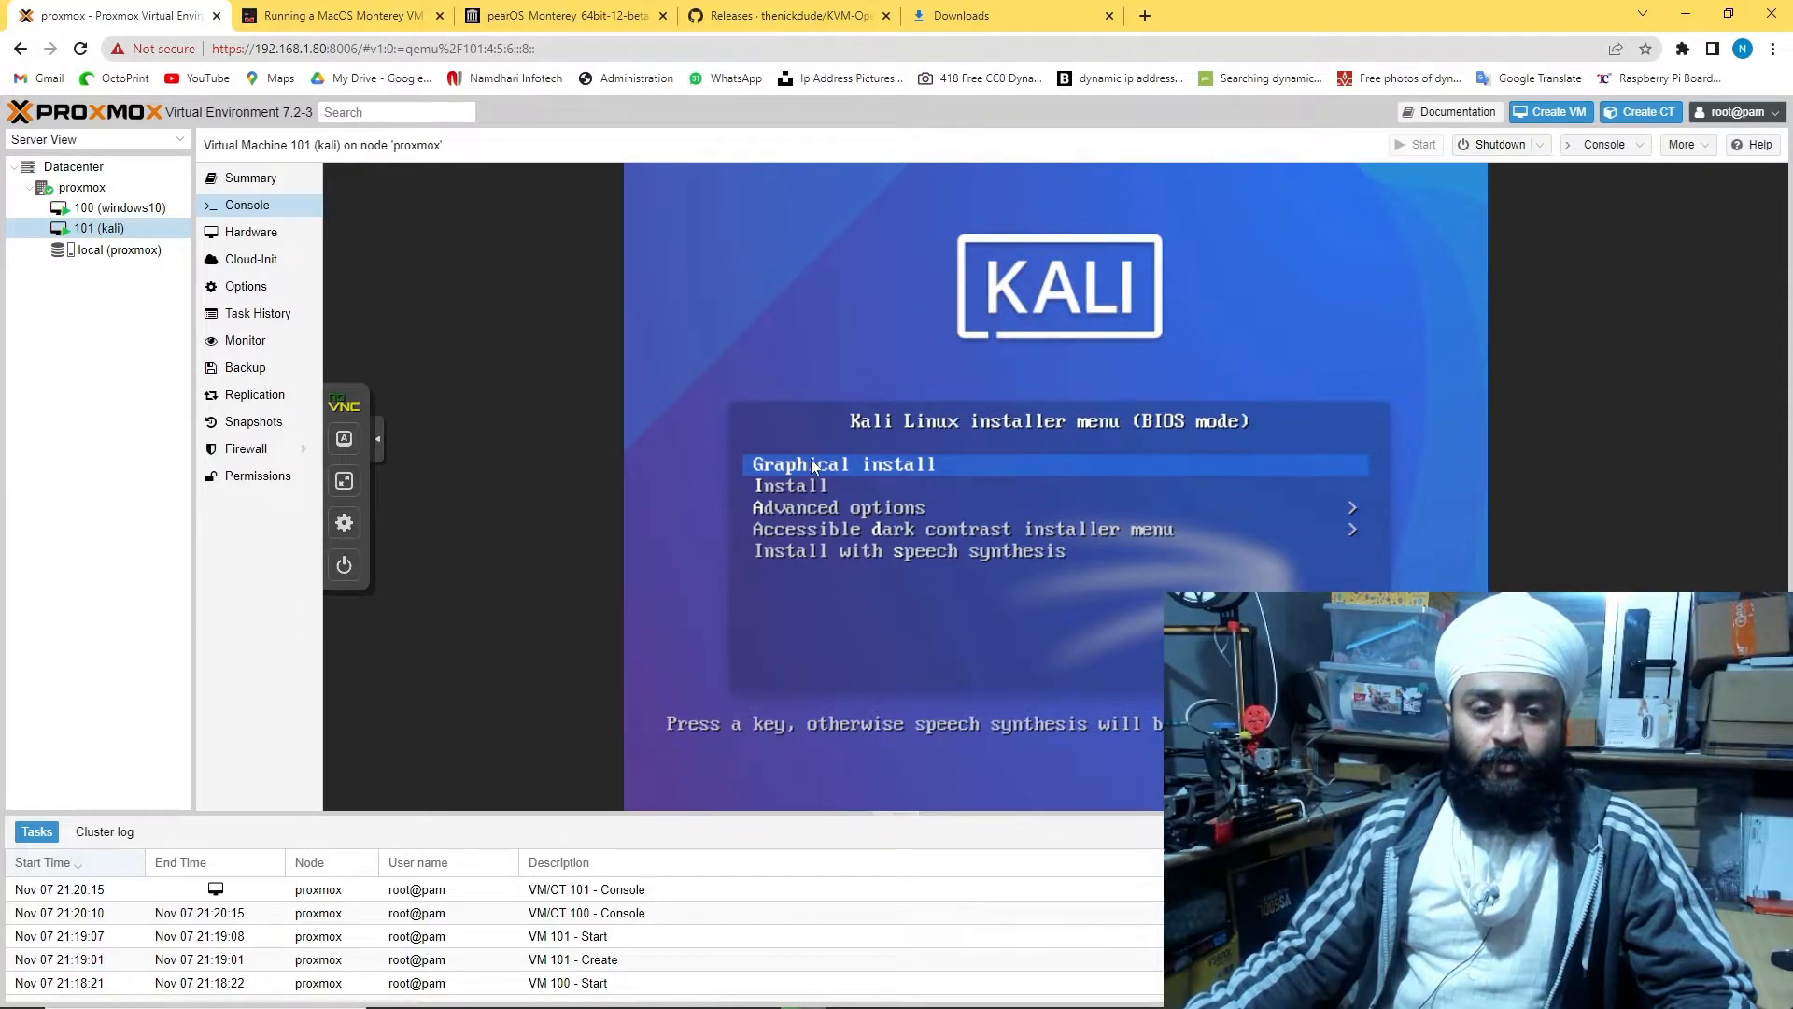
{"action": "left_click", "coordinate": [97, 229]}
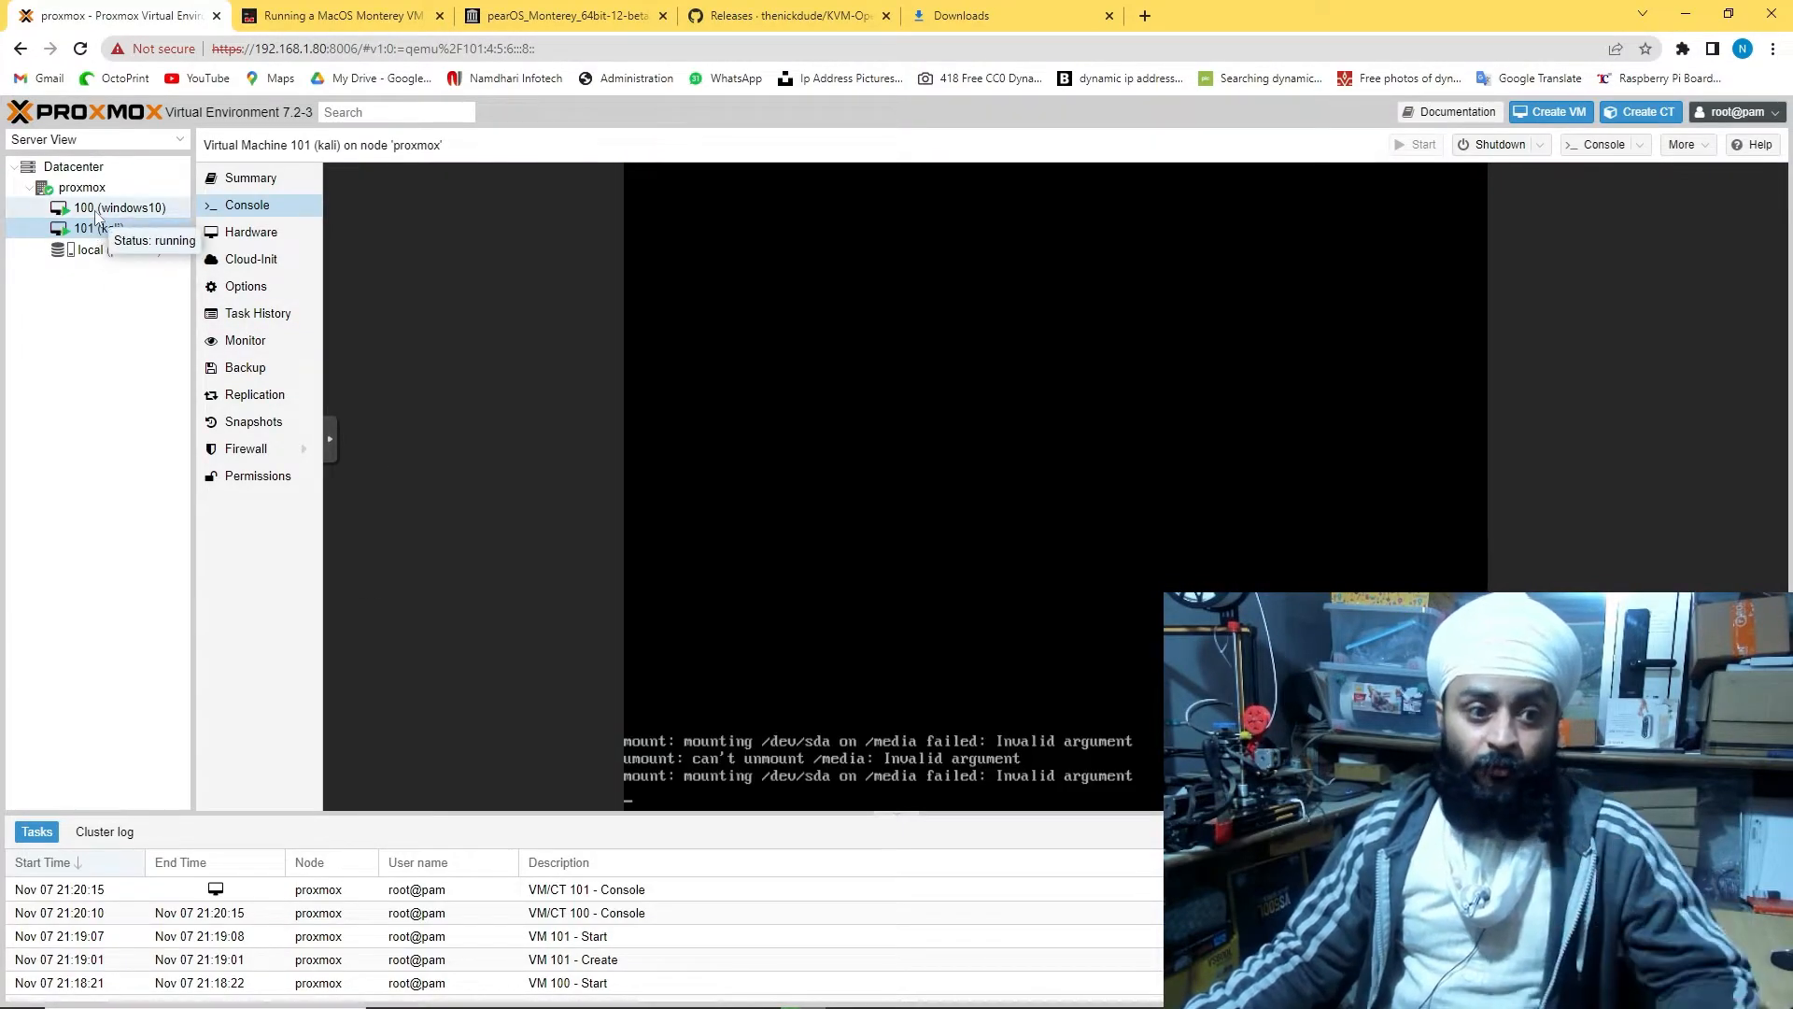
{"action": "left_click", "coordinate": [97, 208]}
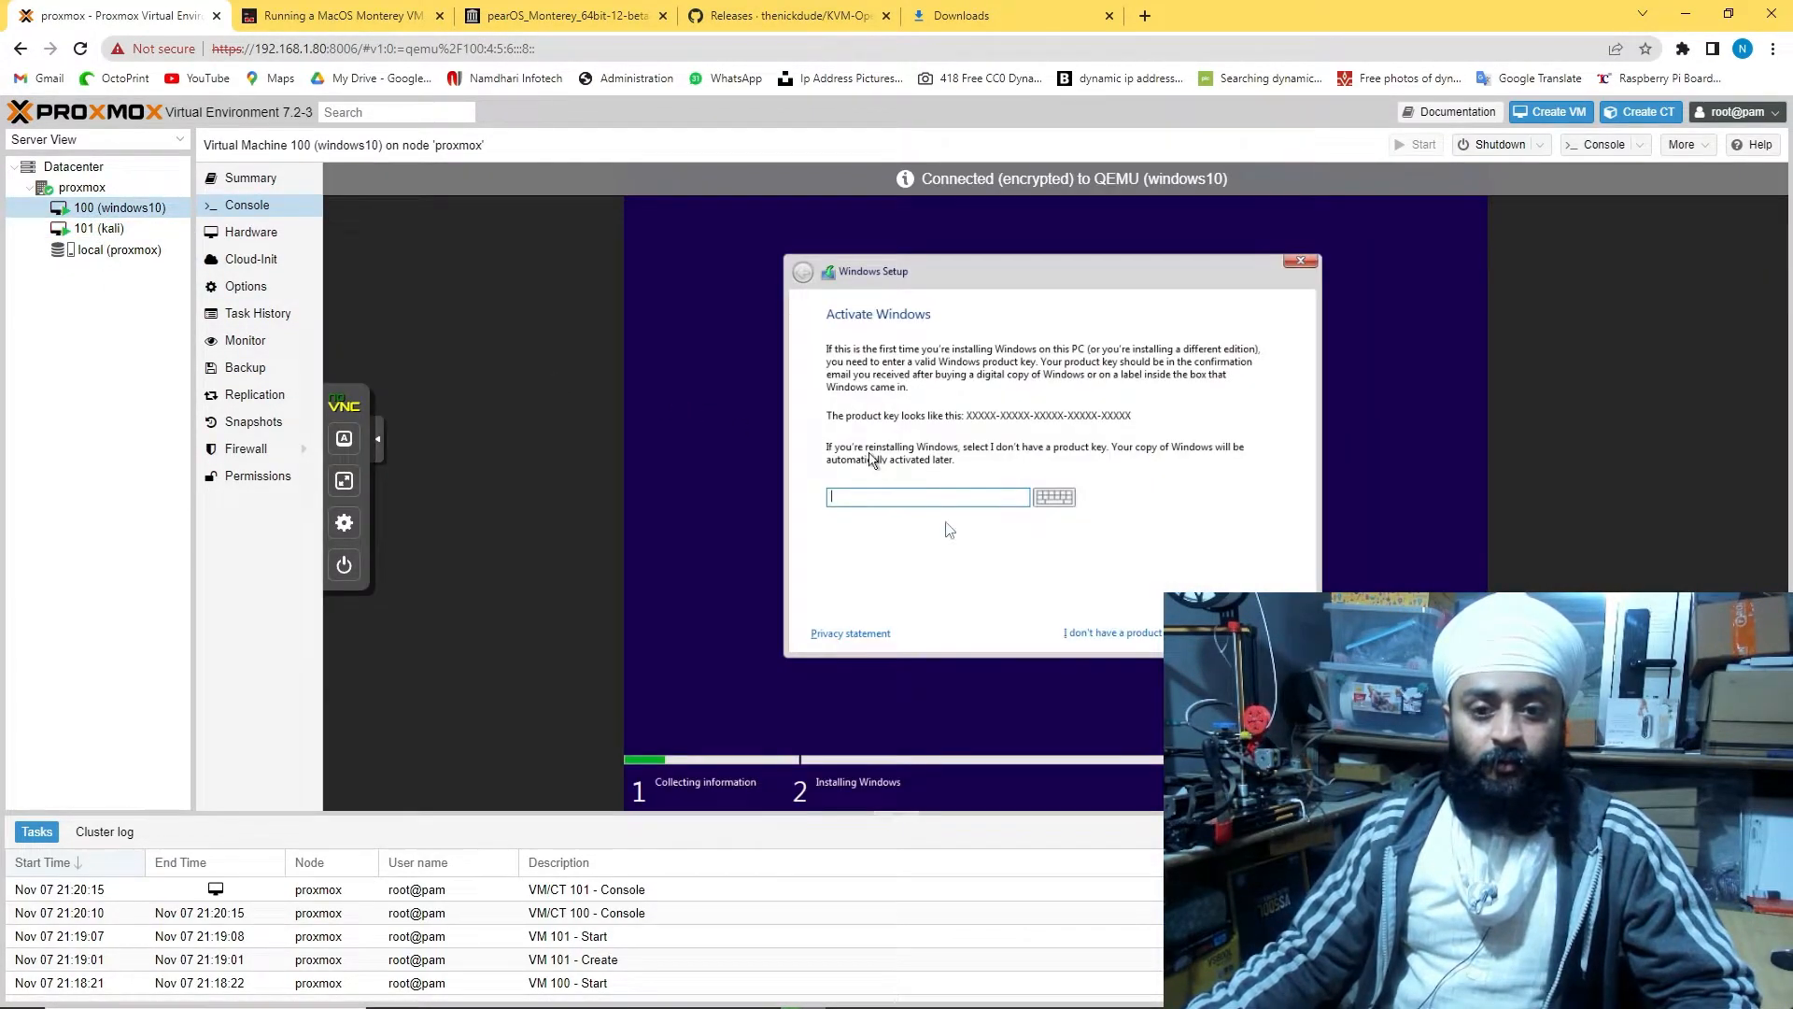
Skip the product key, choose the Windows 10 Pro edition and accept the license terms
{"action": "left_click", "coordinate": [1093, 632]}
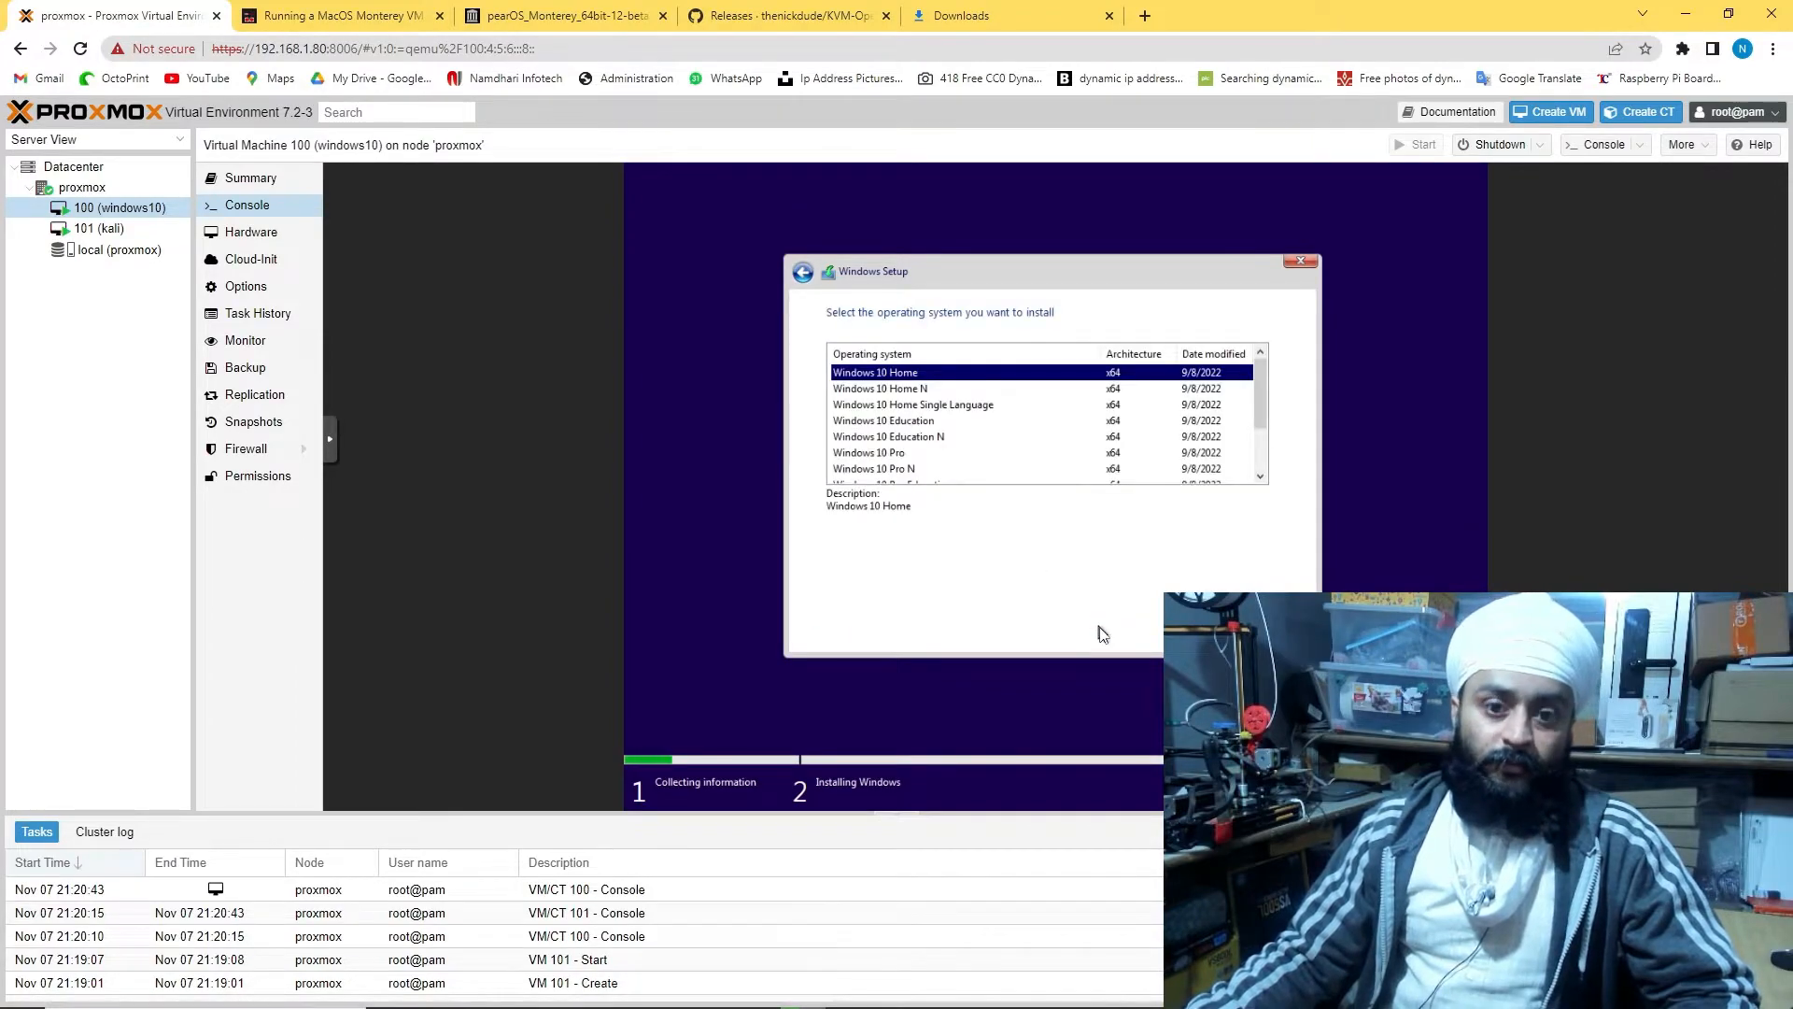
{"action": "left_click", "coordinate": [910, 454]}
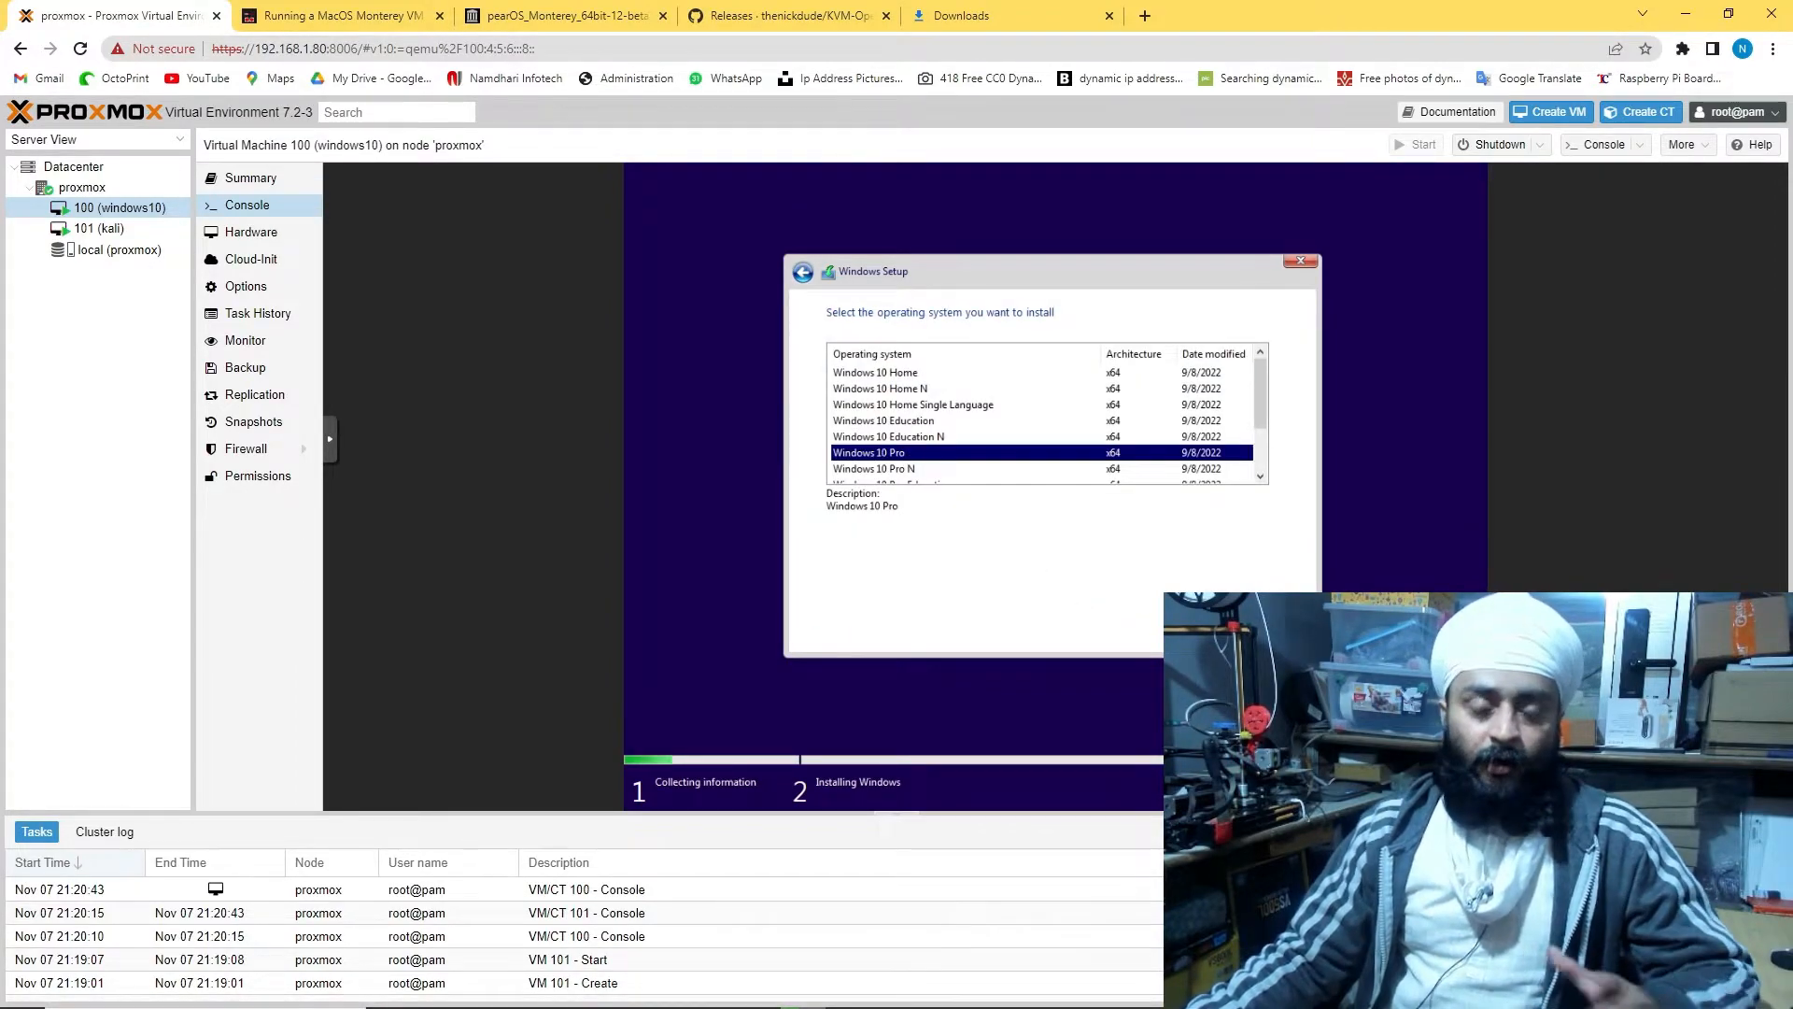
{"action": "left_click", "coordinate": [1278, 632]}
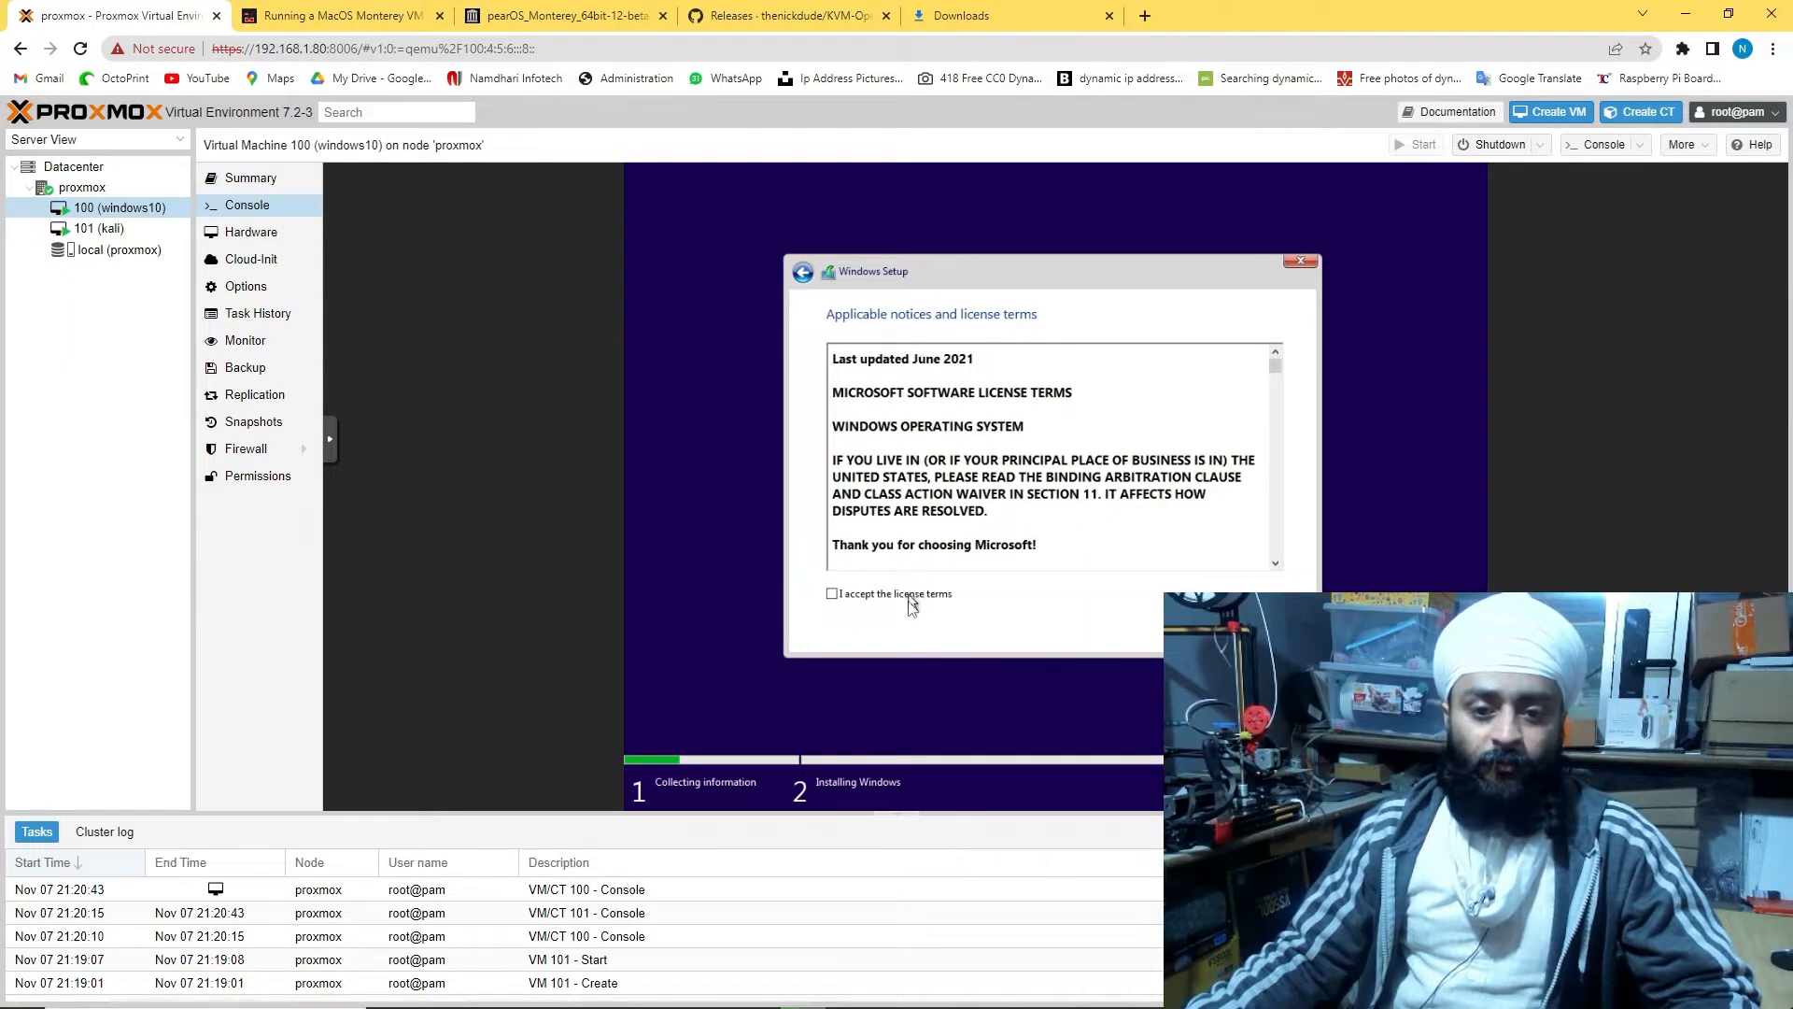
{"action": "left_click", "coordinate": [909, 596]}
{"action": "left_click", "coordinate": [1277, 632]}
Do a custom install onto a new full-size partition on the 32 GB drive
{"action": "left_click", "coordinate": [1049, 480]}
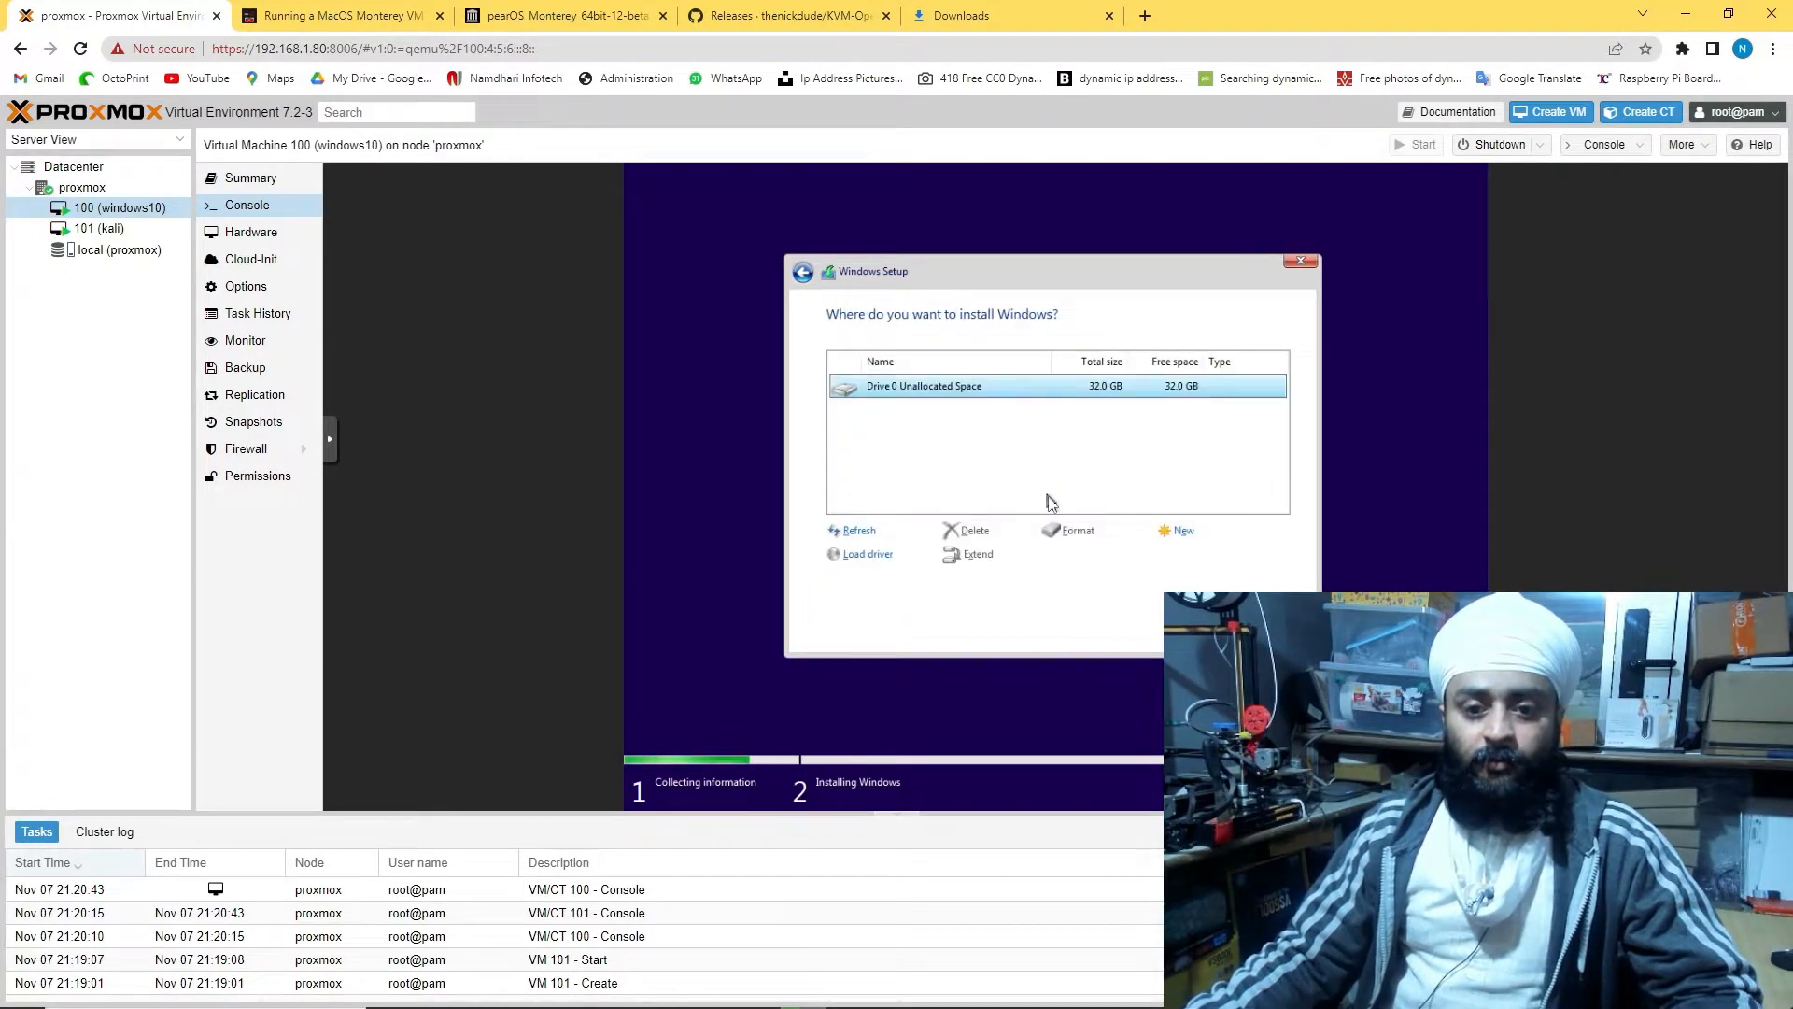
{"action": "left_click", "coordinate": [1174, 540]}
{"action": "left_click", "coordinate": [1207, 556]}
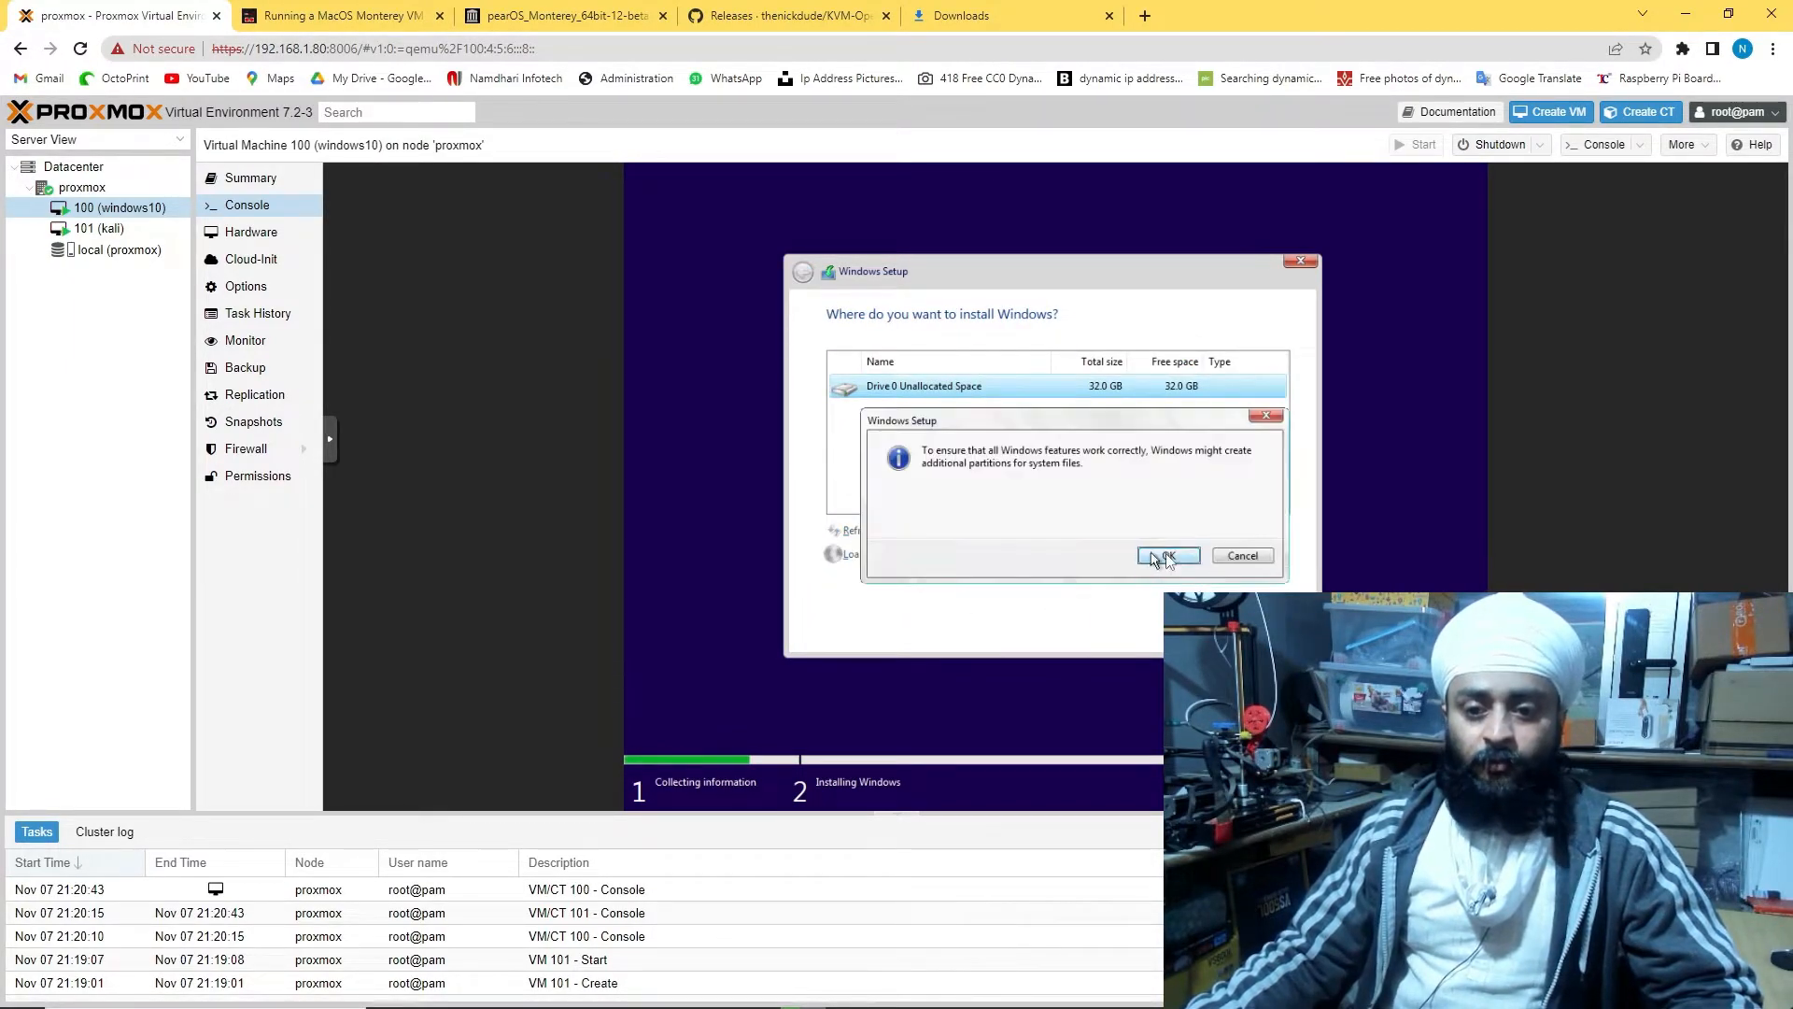
{"action": "left_click", "coordinate": [1173, 552]}
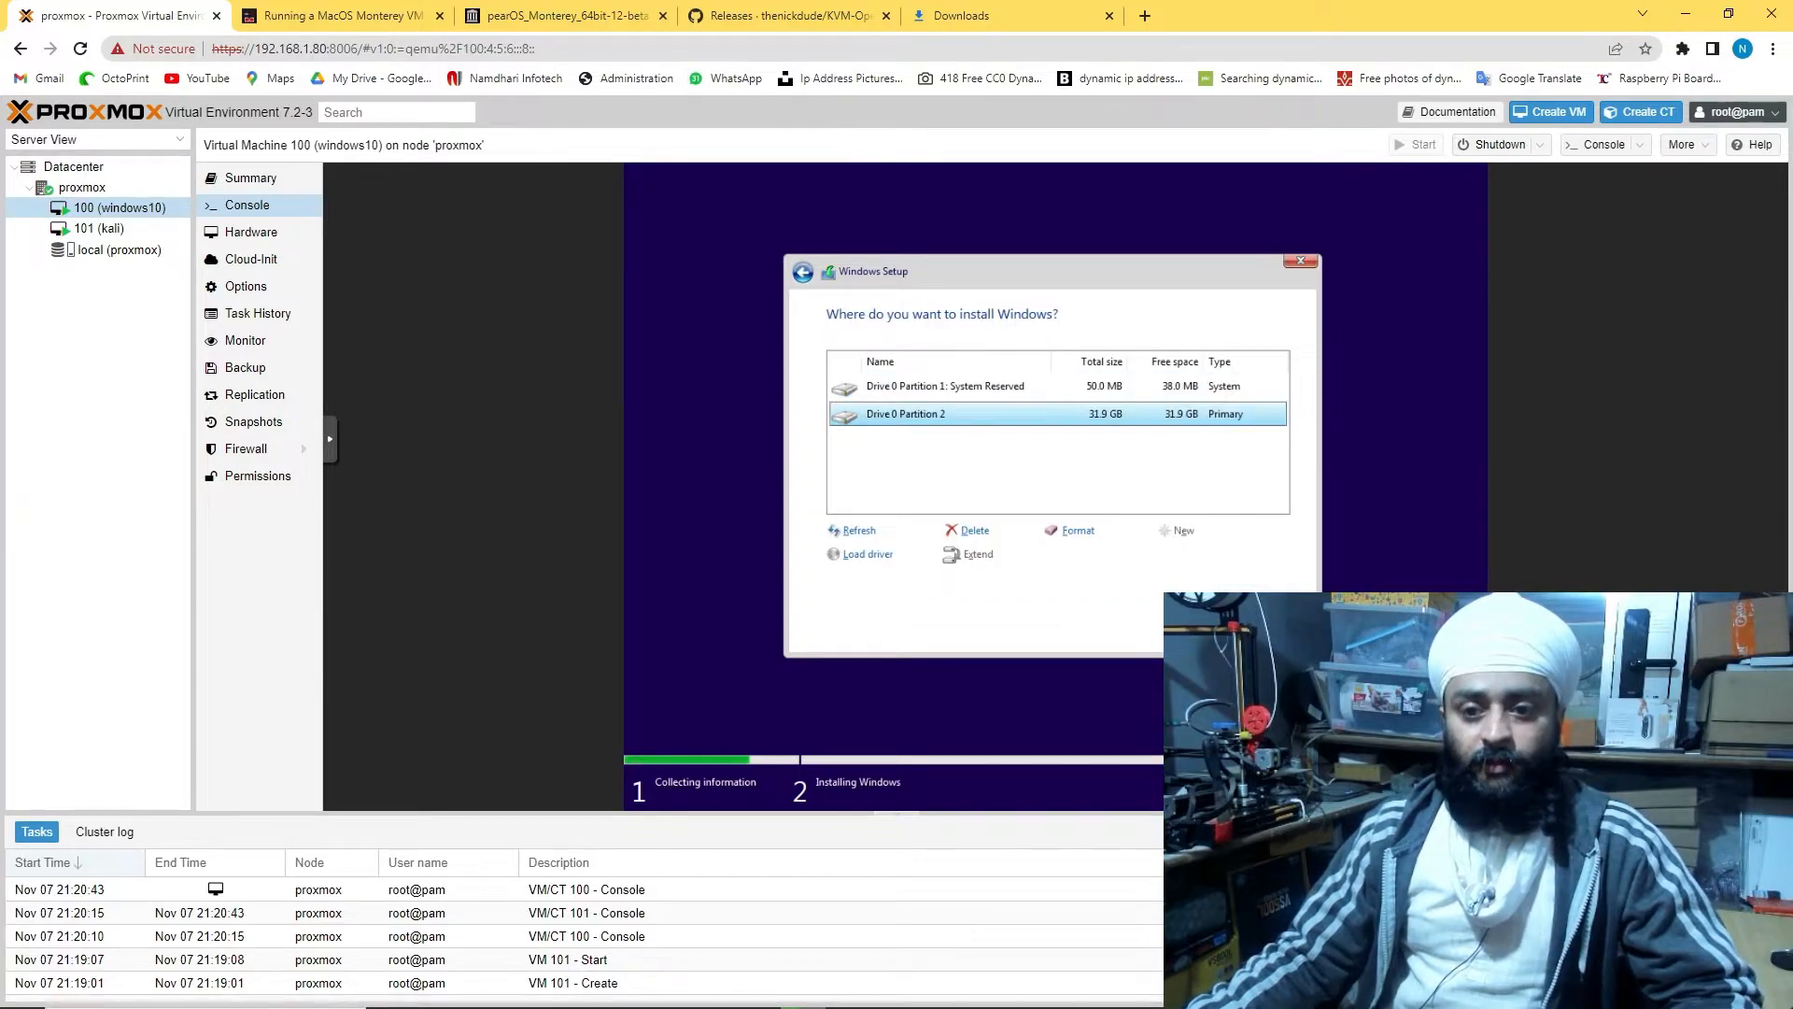
{"action": "left_click", "coordinate": [1278, 632]}
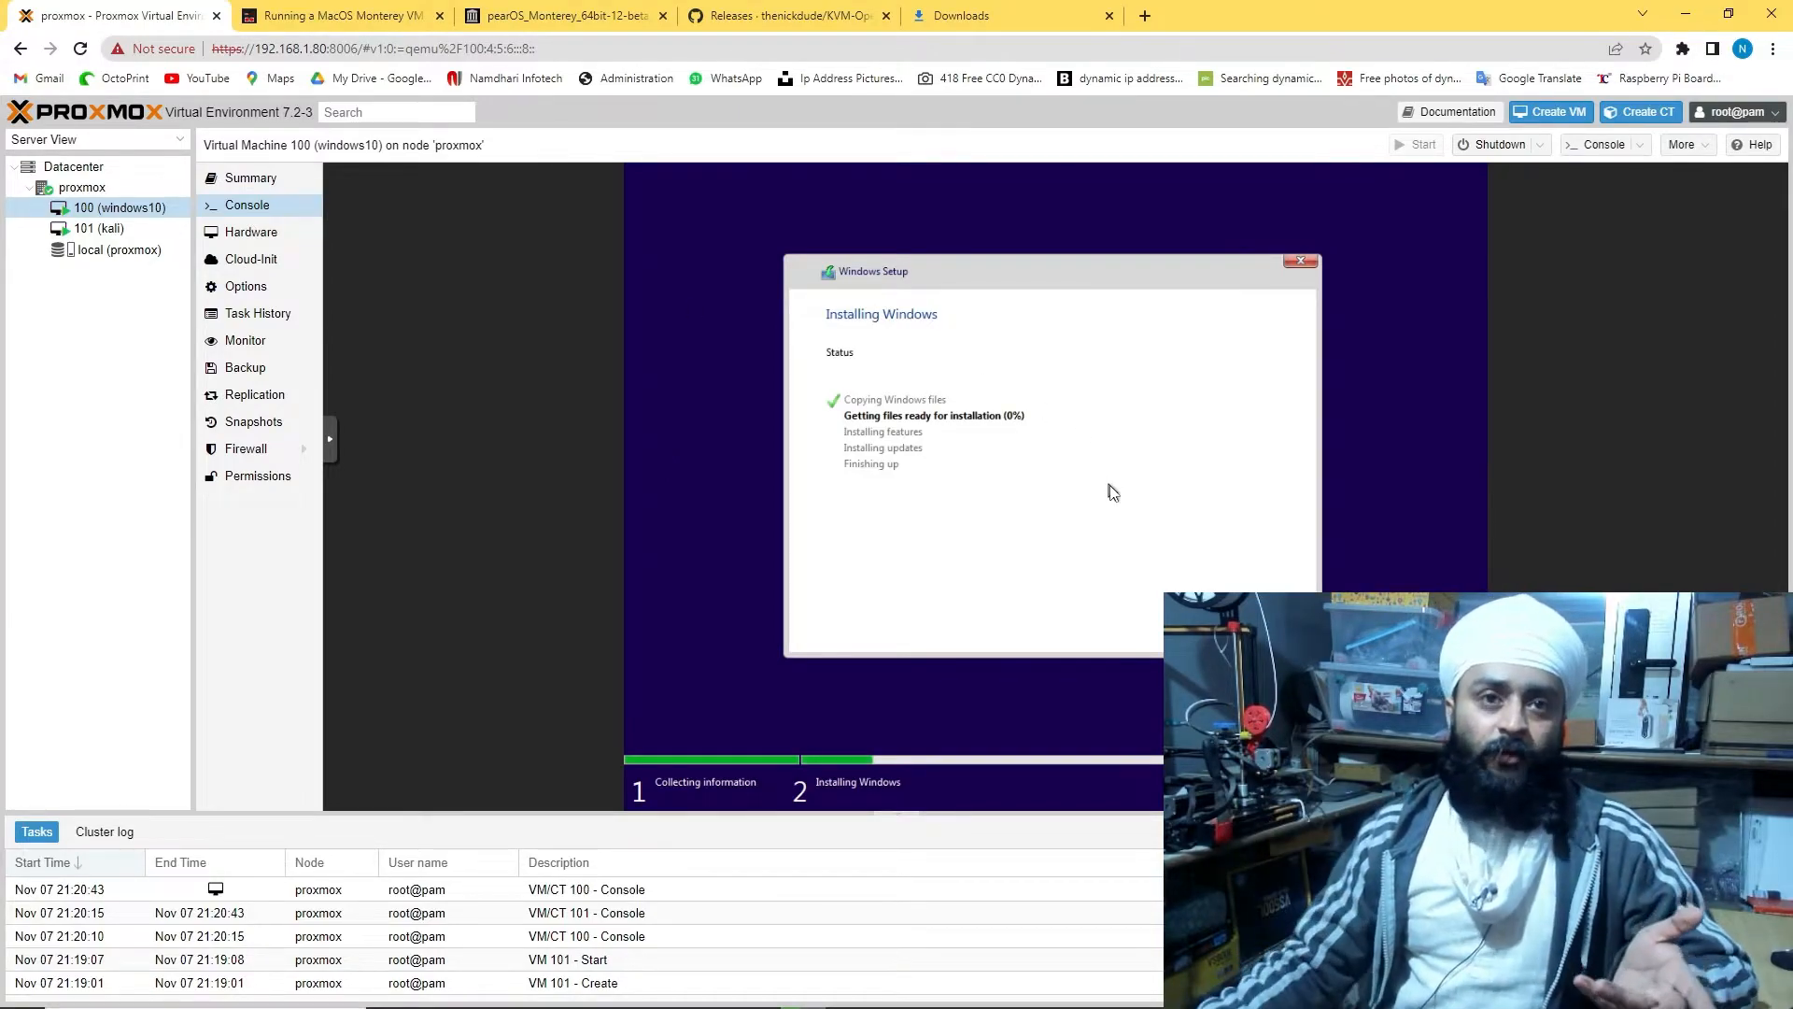
{"action": "left_click", "coordinate": [339, 54]}
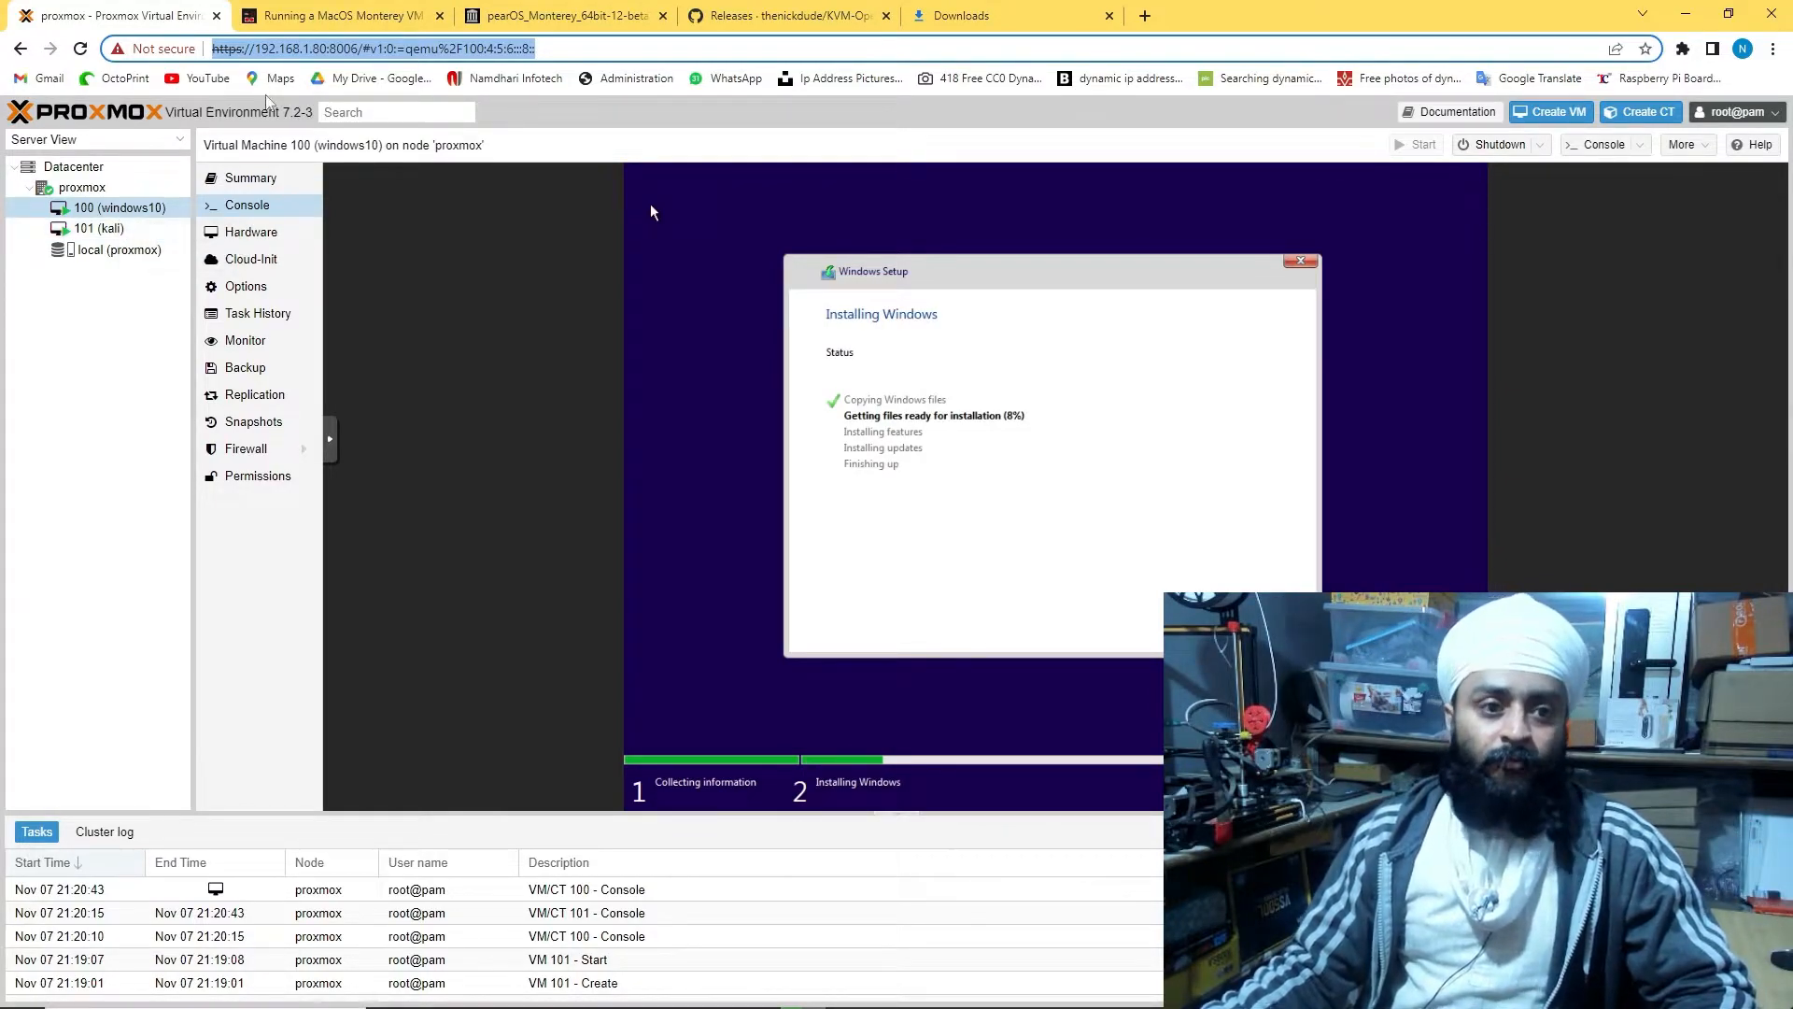
{"action": "left_click", "coordinate": [553, 48]}
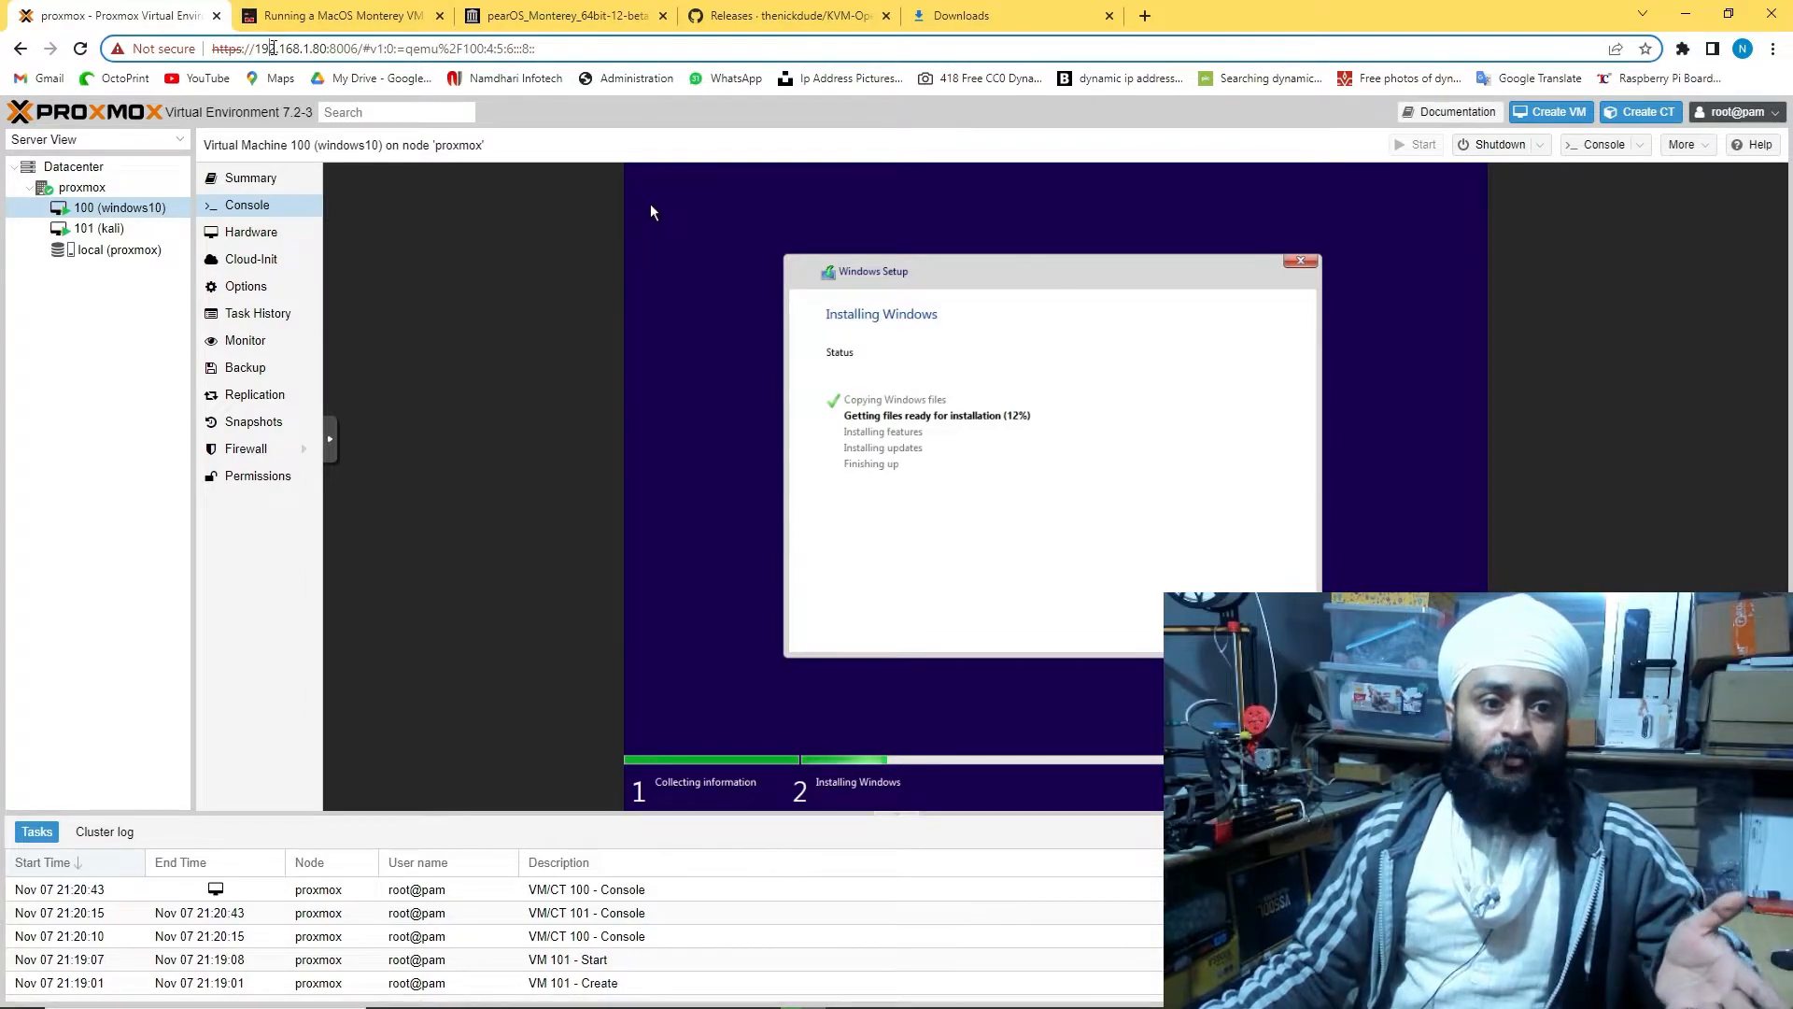
{"action": "left_click_drag", "start_coordinate": [259, 48], "coordinate": [371, 48]}
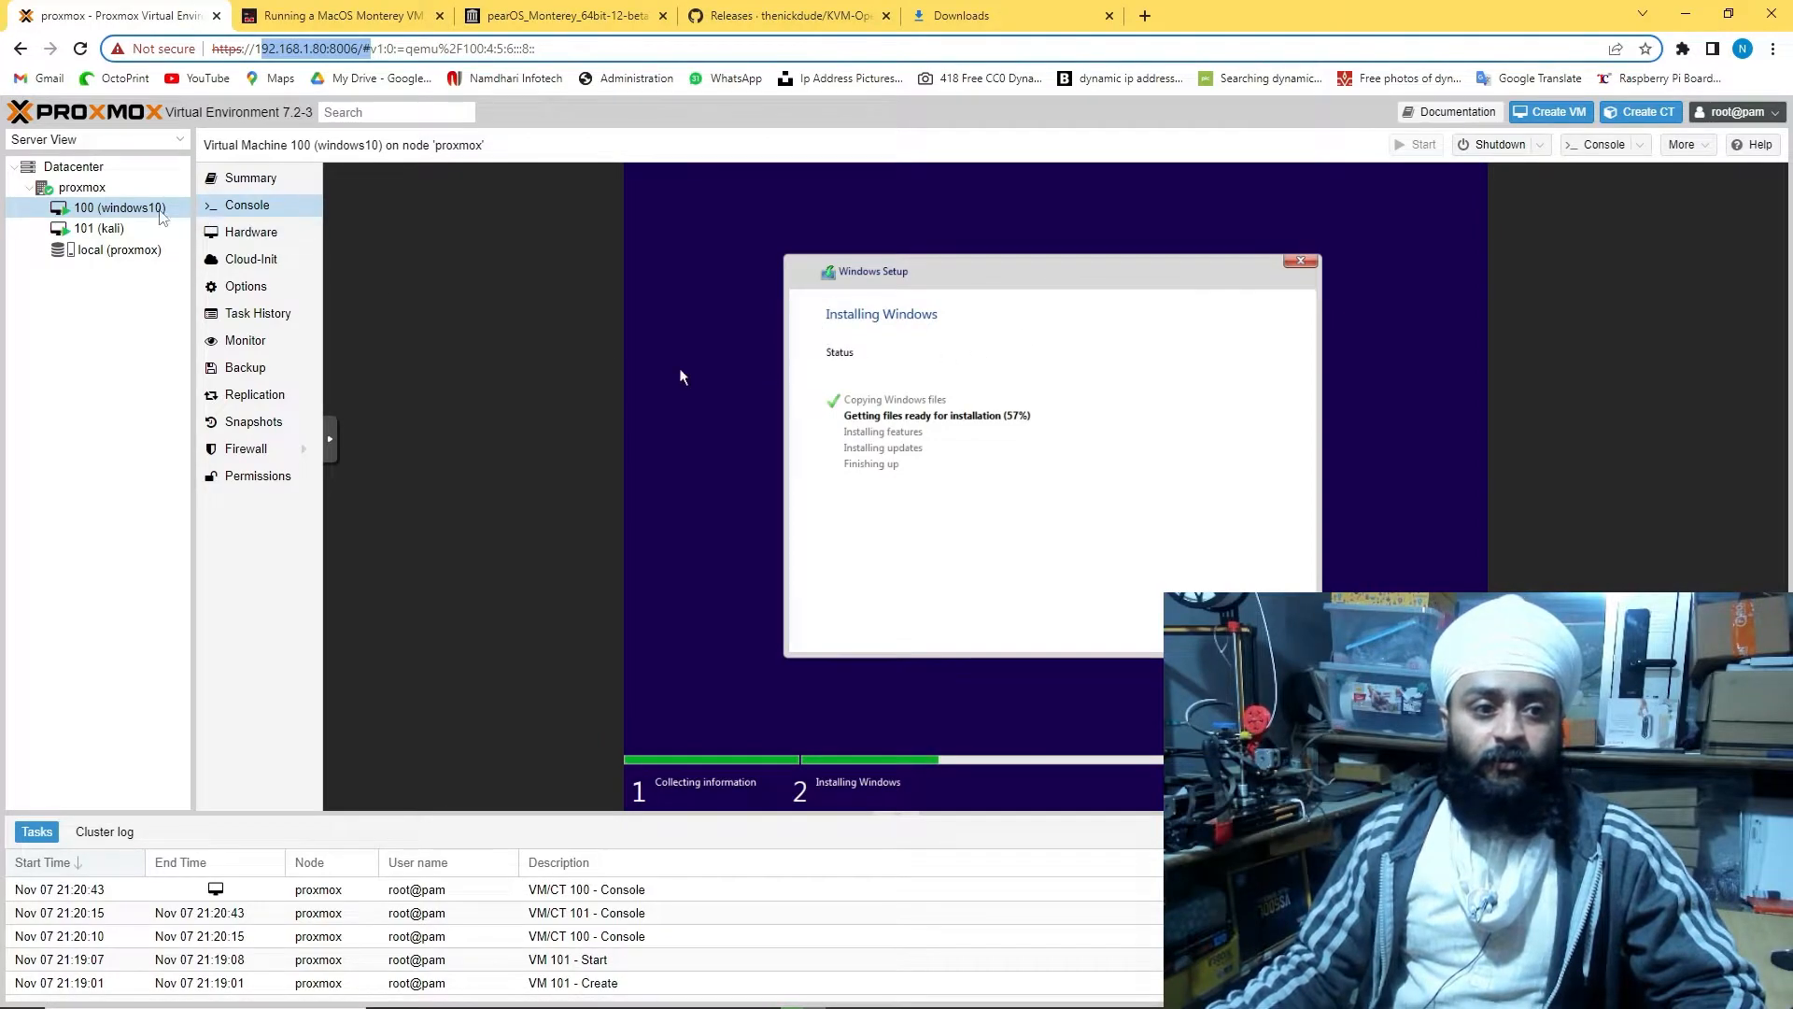
Accept the American English keyboard in the kali installer, glance at windows10, and return to kali
{"action": "left_click", "coordinate": [114, 228]}
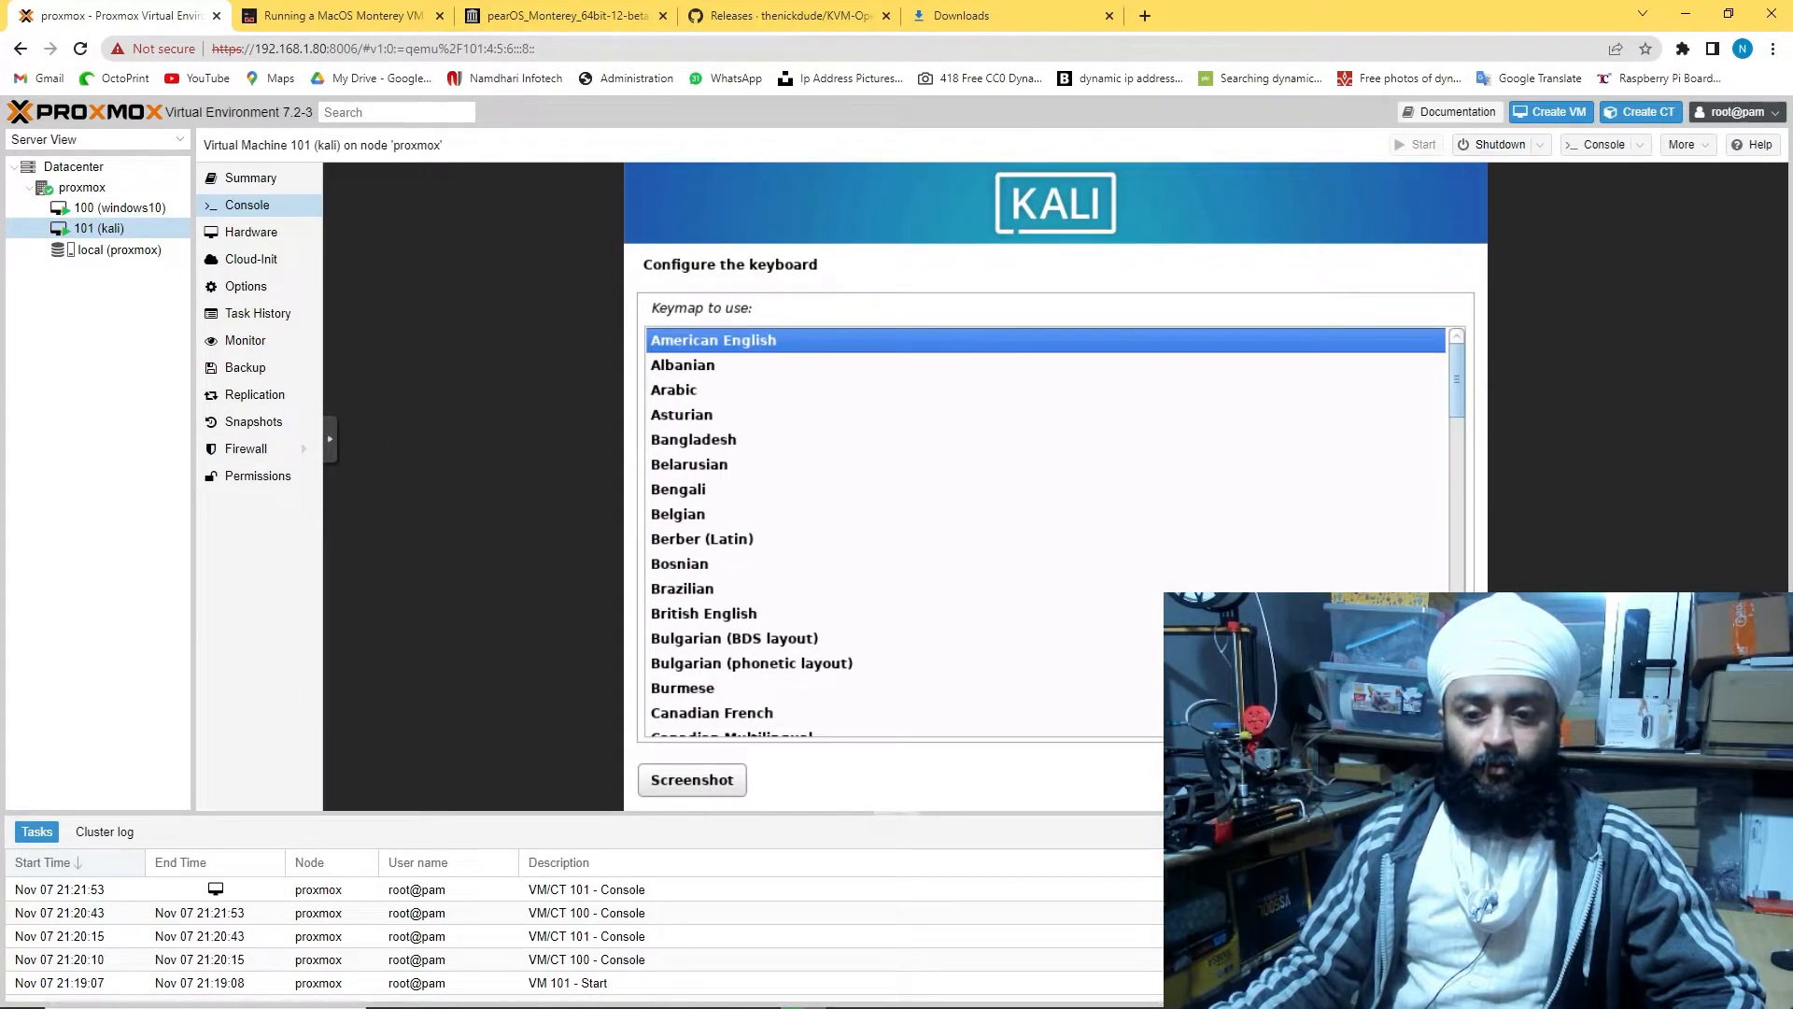
{"action": "key", "text": "Return"}
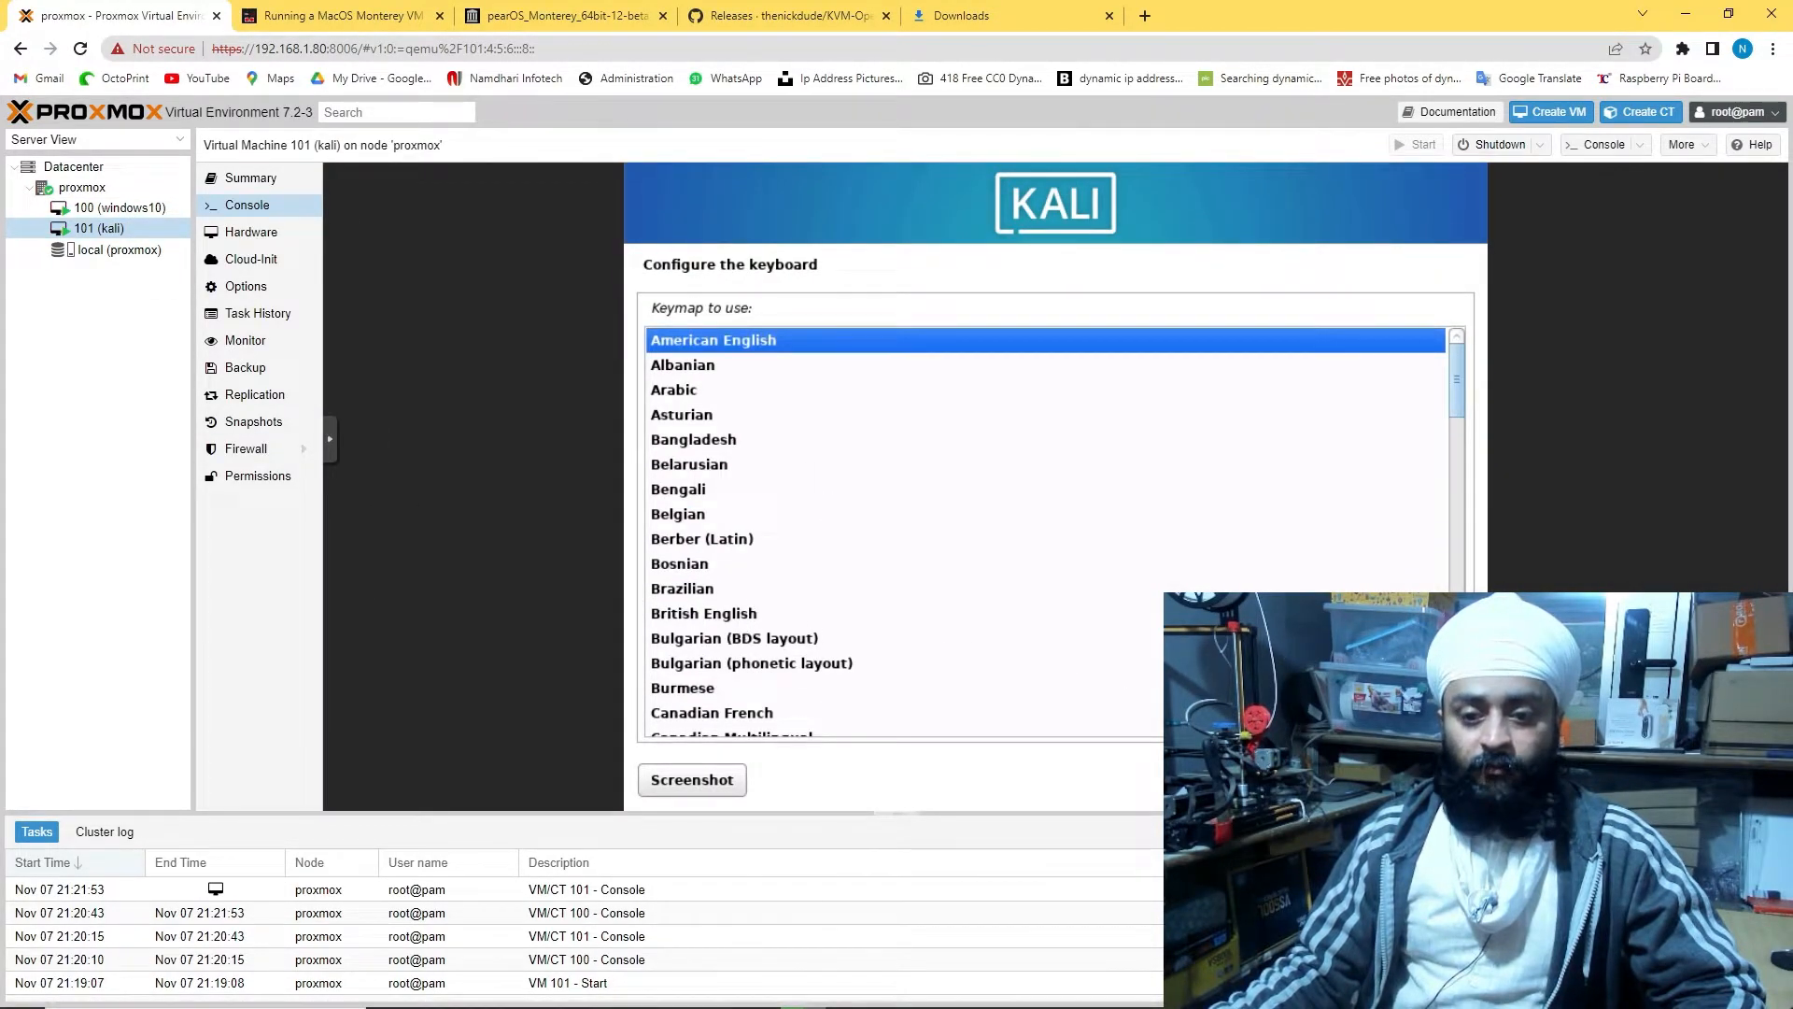
{"action": "left_click", "coordinate": [102, 209]}
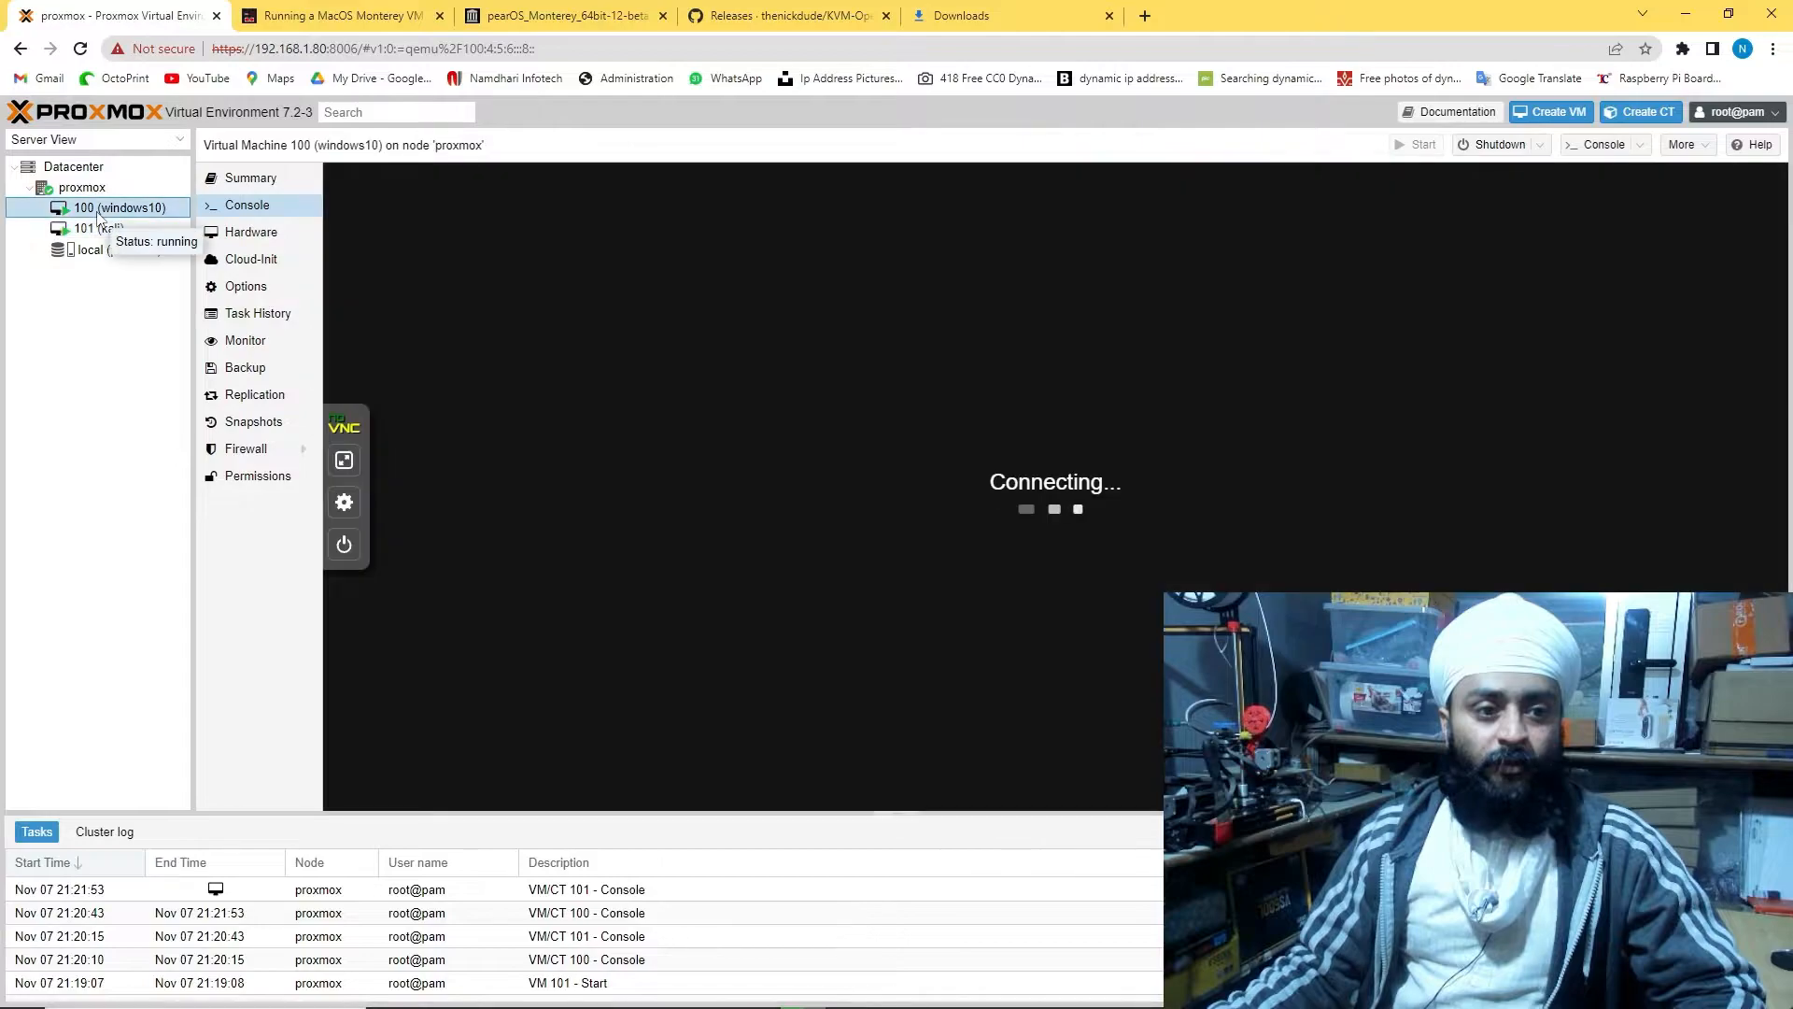
{"action": "left_click", "coordinate": [100, 228]}
Start creating a new VM on the proxmox node and name it ubuntu
{"action": "right_click", "coordinate": [82, 187]}
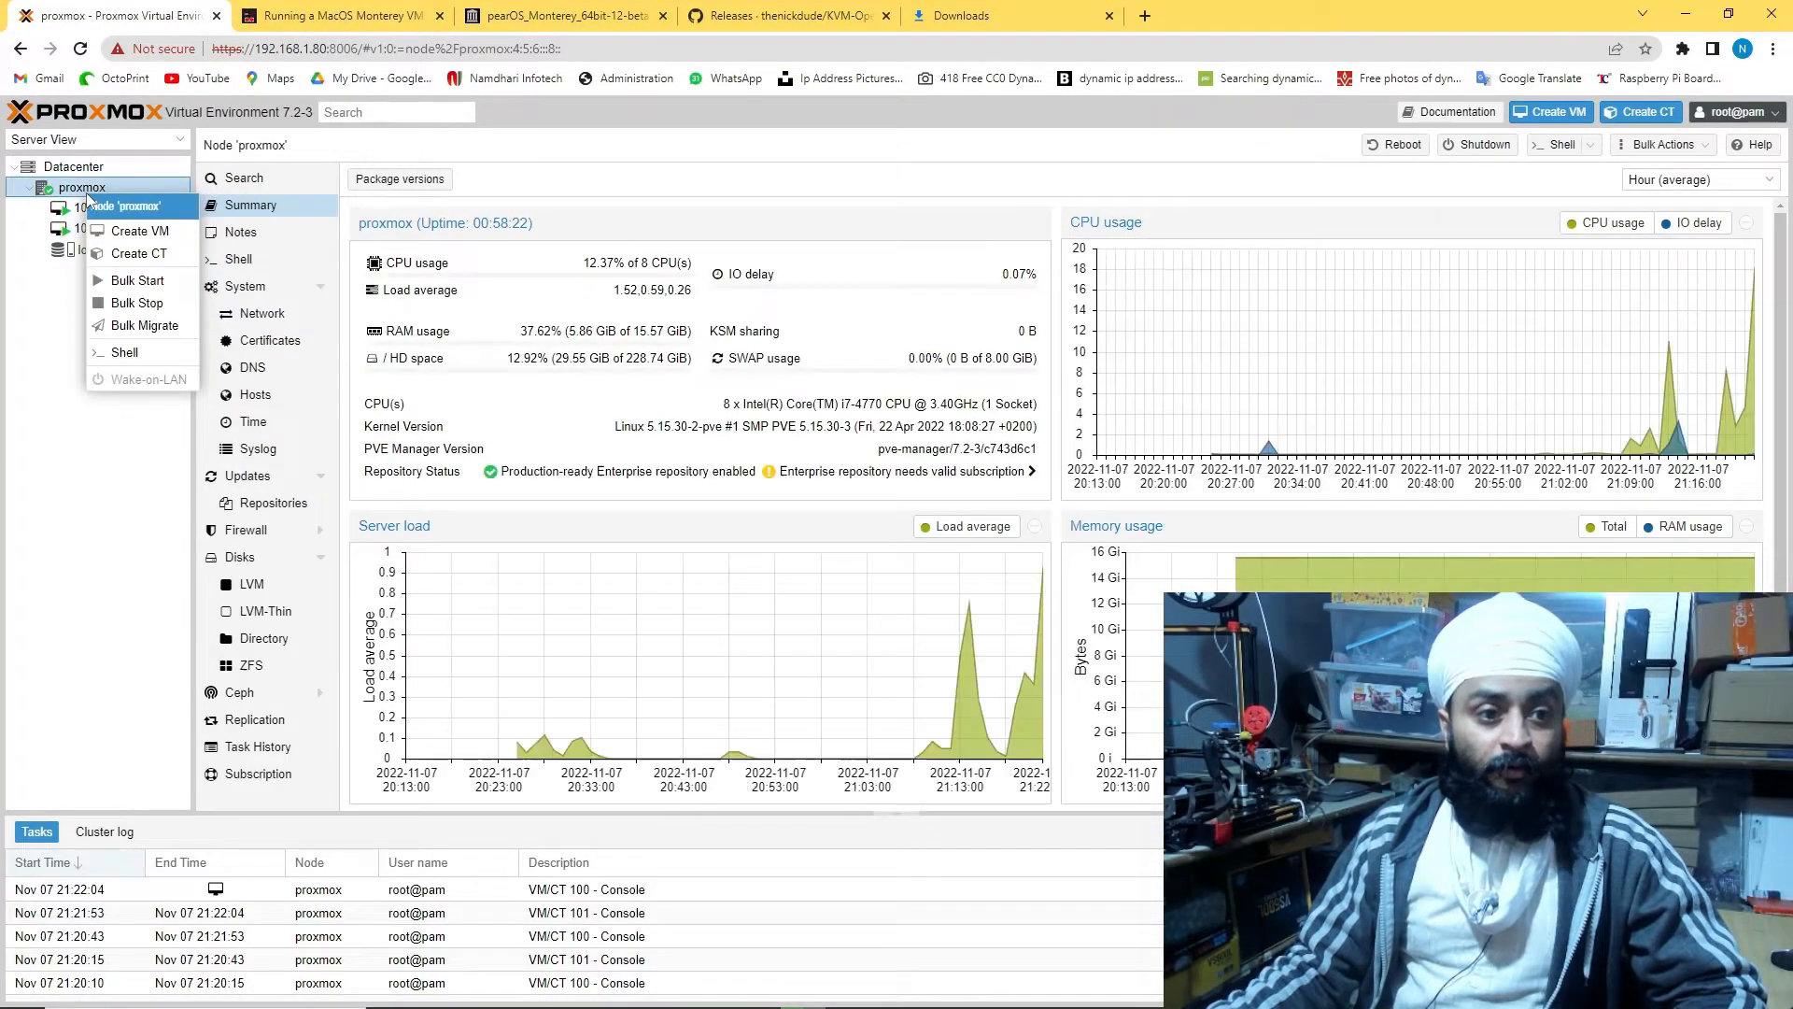
{"action": "left_click", "coordinate": [155, 235]}
{"action": "left_click", "coordinate": [653, 363]}
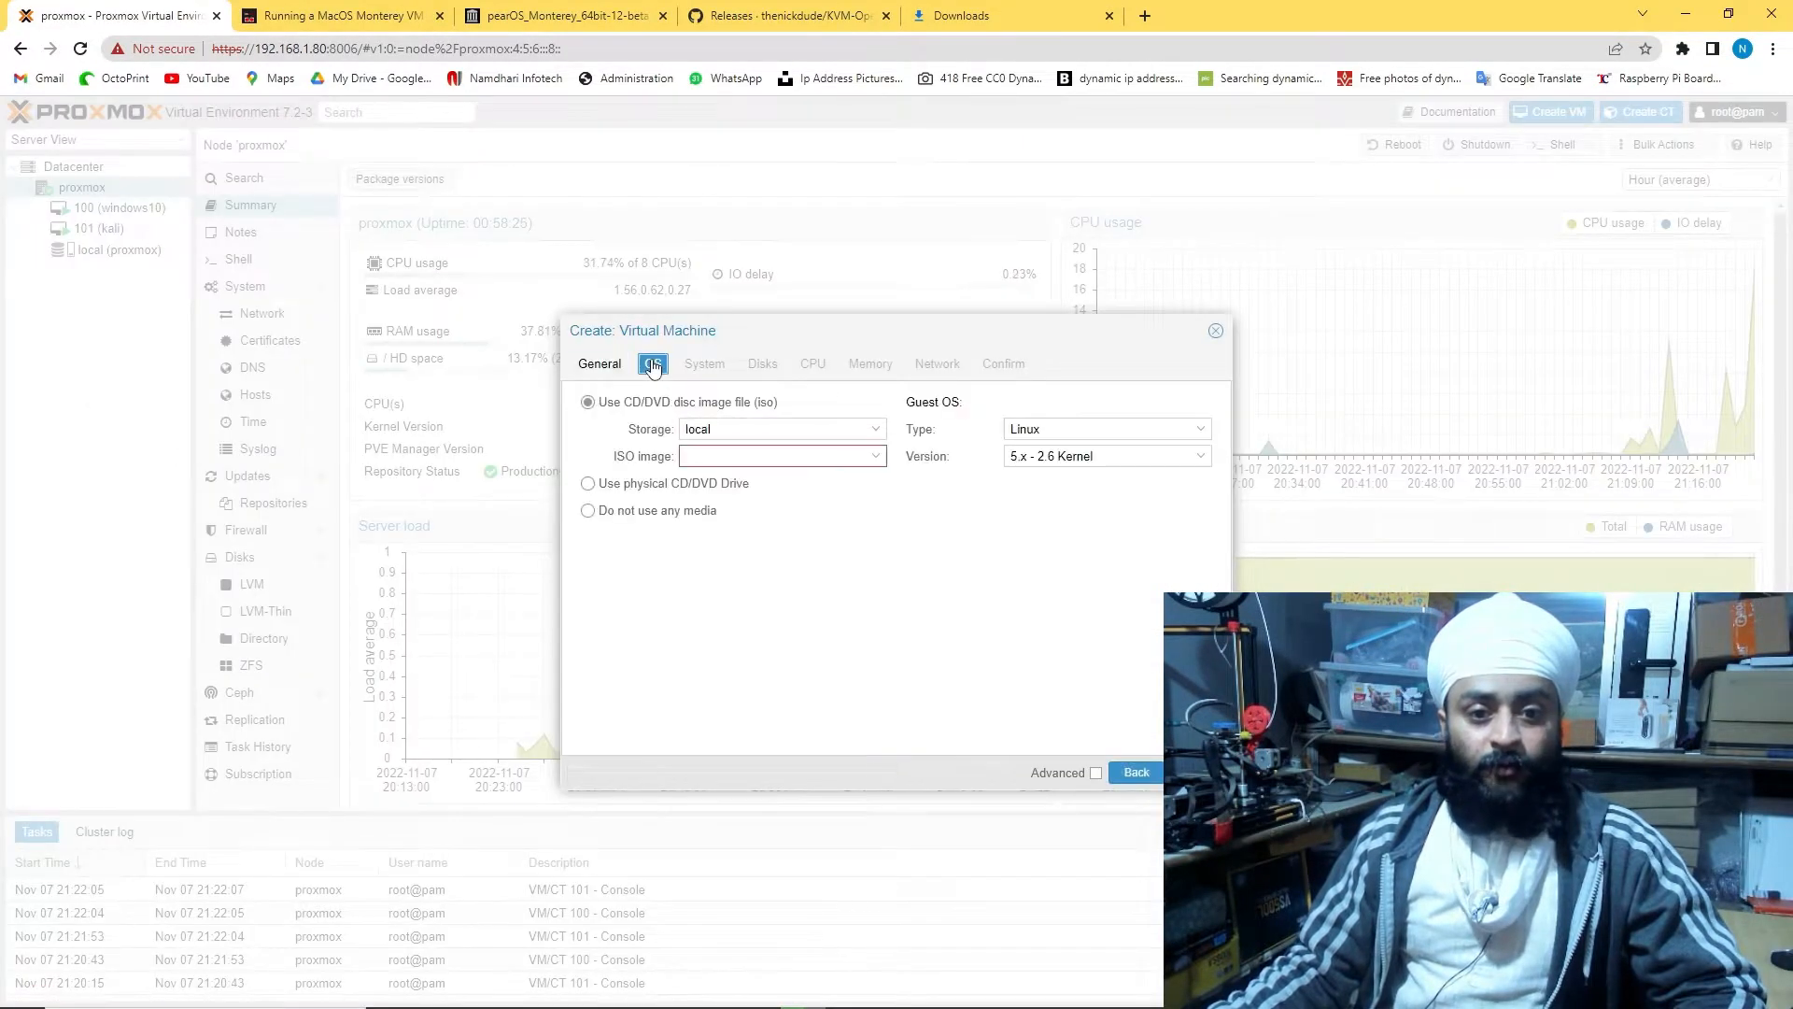
{"action": "left_click", "coordinate": [602, 363]}
{"action": "left_click", "coordinate": [734, 455]}
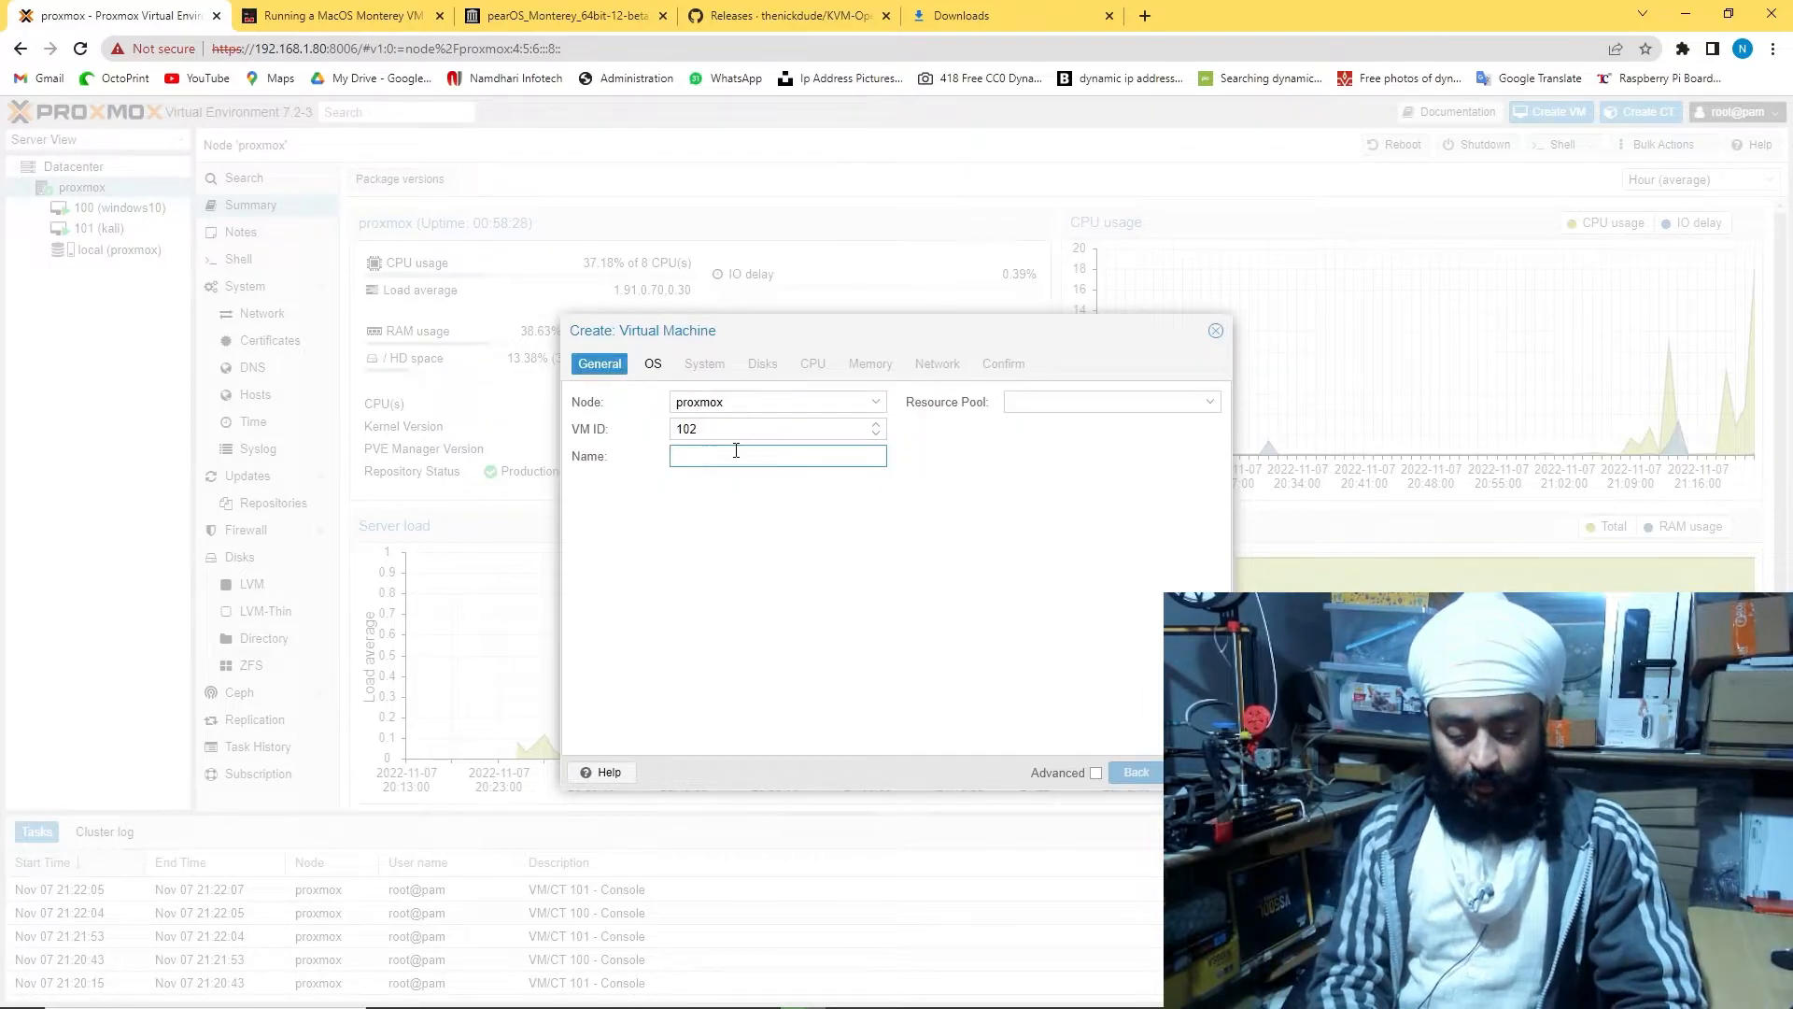
{"action": "type", "text": "u"}
{"action": "key", "text": "Return"}
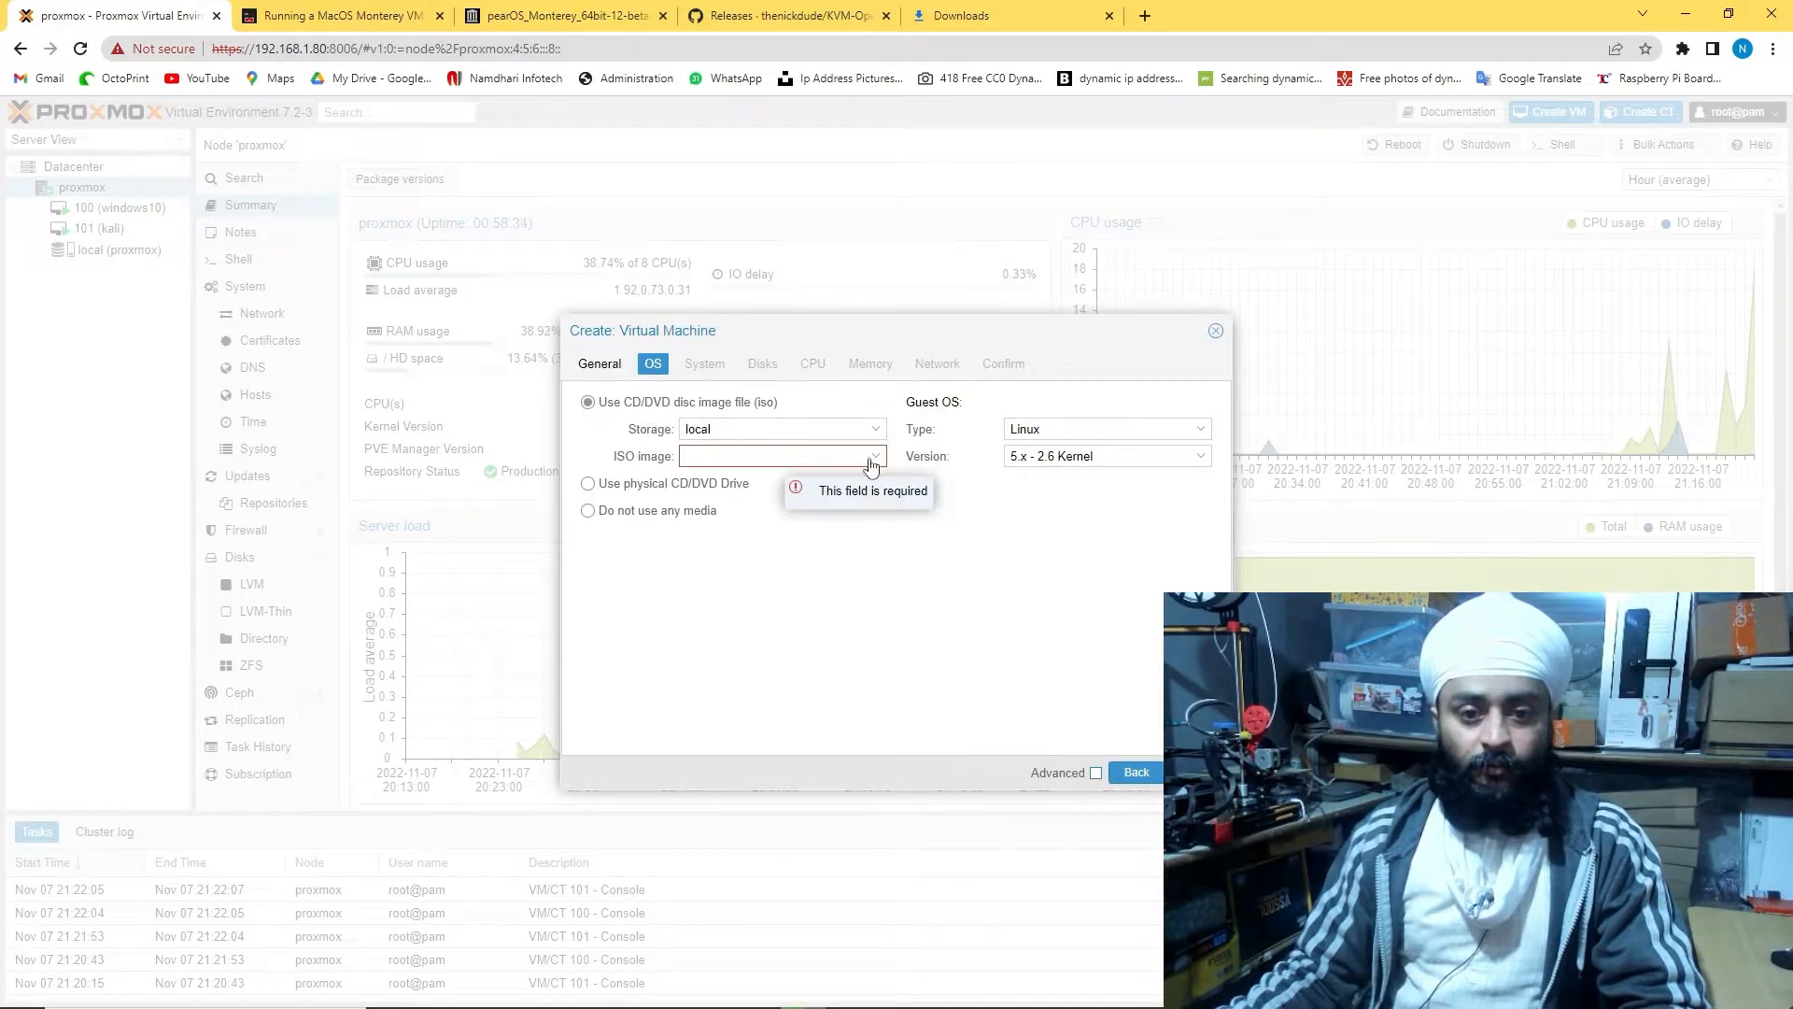
Pick the ISO image, keep the remaining defaults to create VM 102, and open its console
{"action": "left_click", "coordinate": [877, 457]}
{"action": "left_click", "coordinate": [877, 508]}
{"action": "key", "text": "Return"}
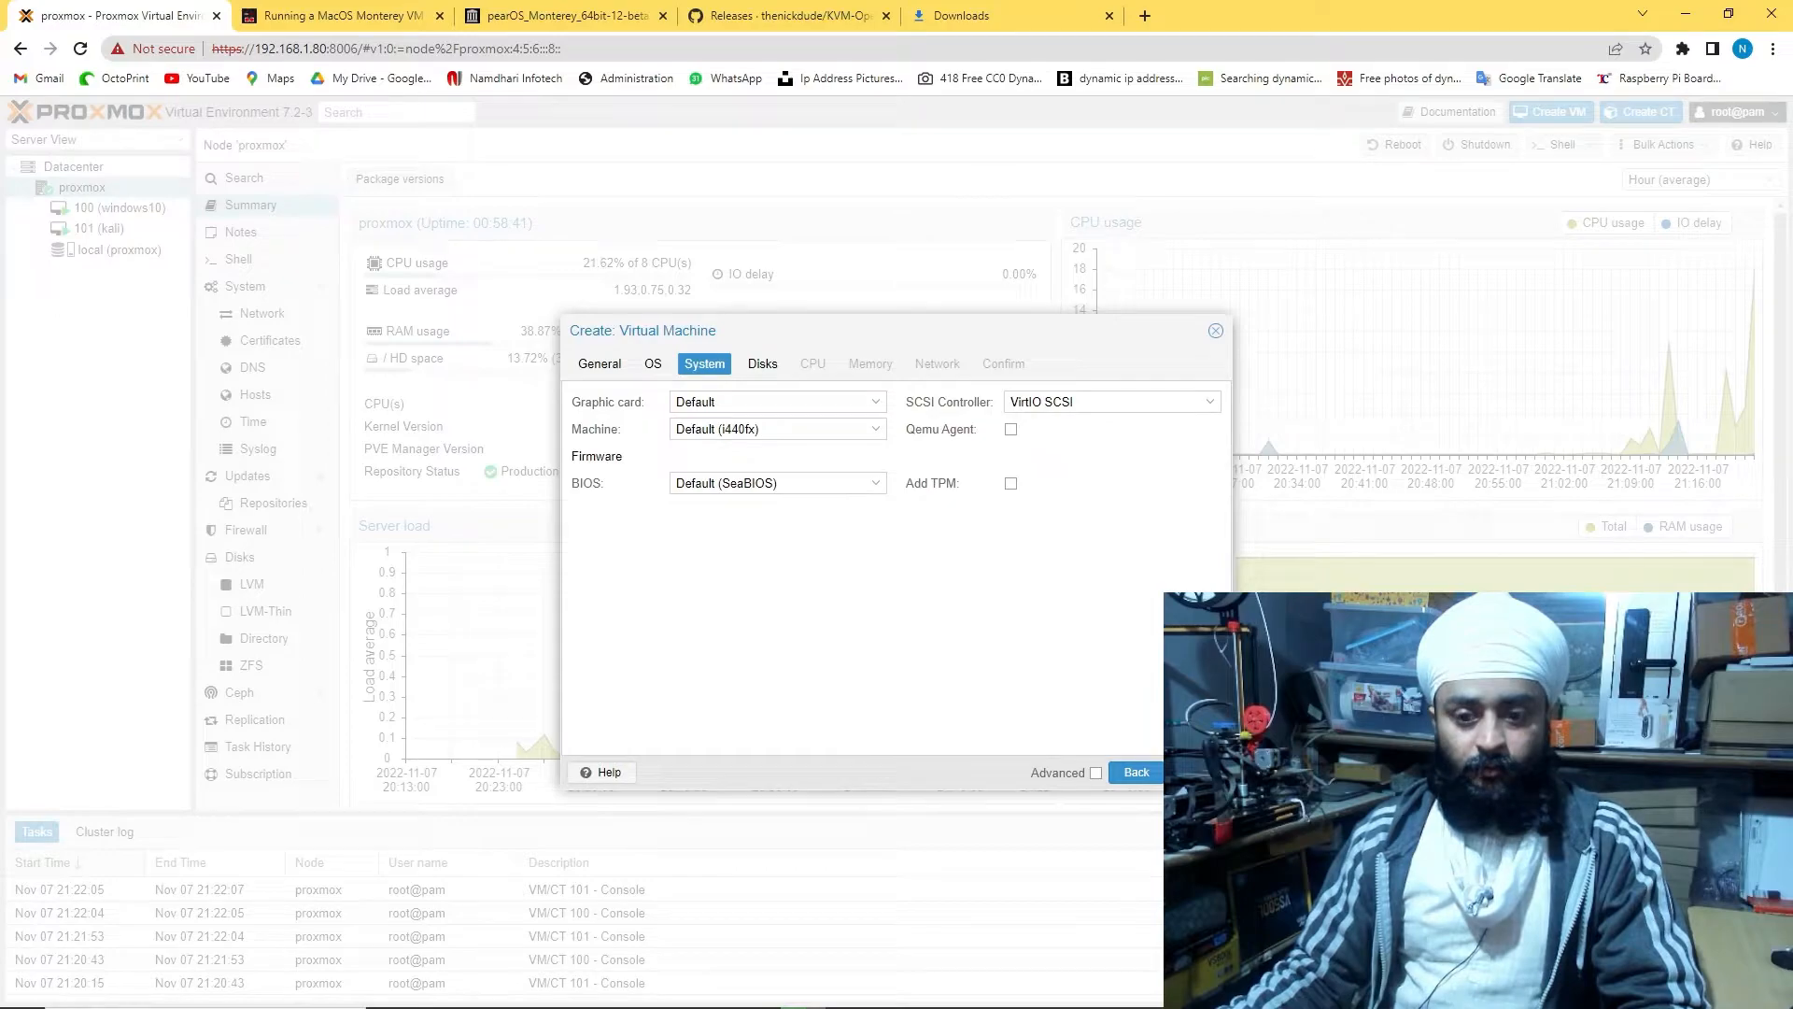
{"action": "key", "text": "Return"}
{"action": "key", "text": "Return"}
{"action": "key", "text": "Return"}
{"action": "key", "text": "Return"}
{"action": "key", "text": "Return"}
{"action": "key", "text": "Return"}
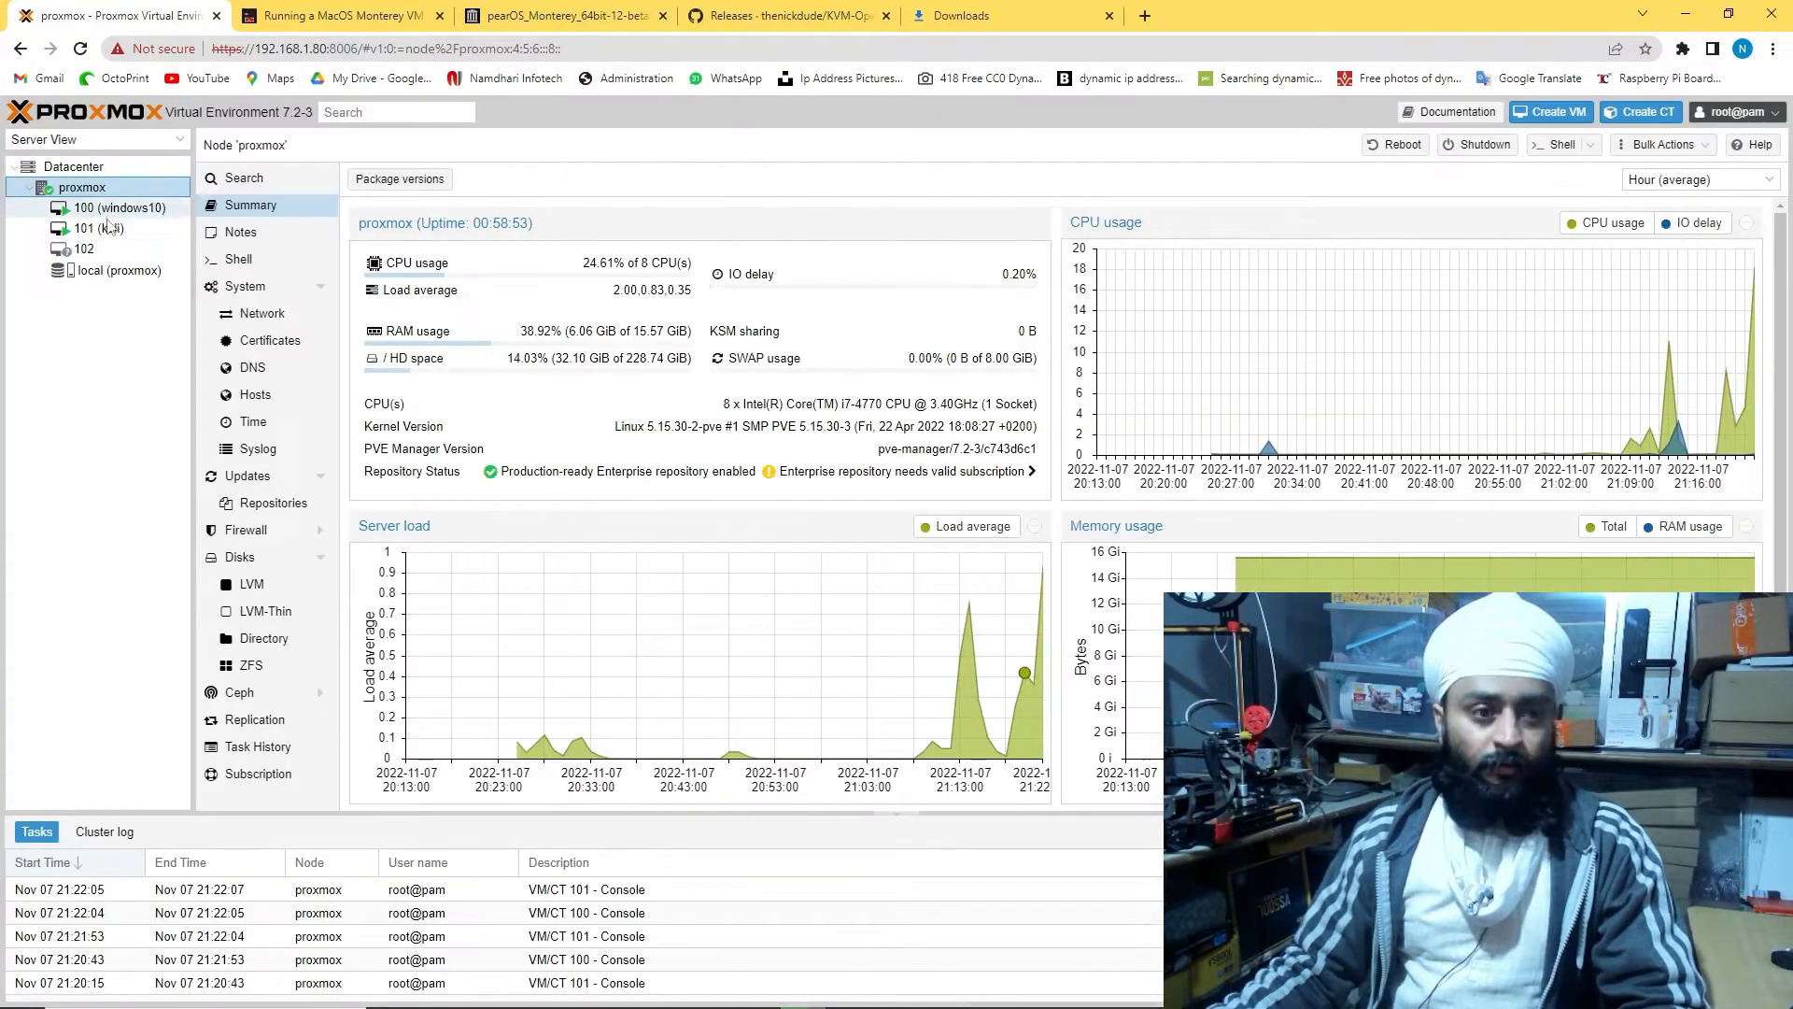
{"action": "left_click", "coordinate": [81, 250]}
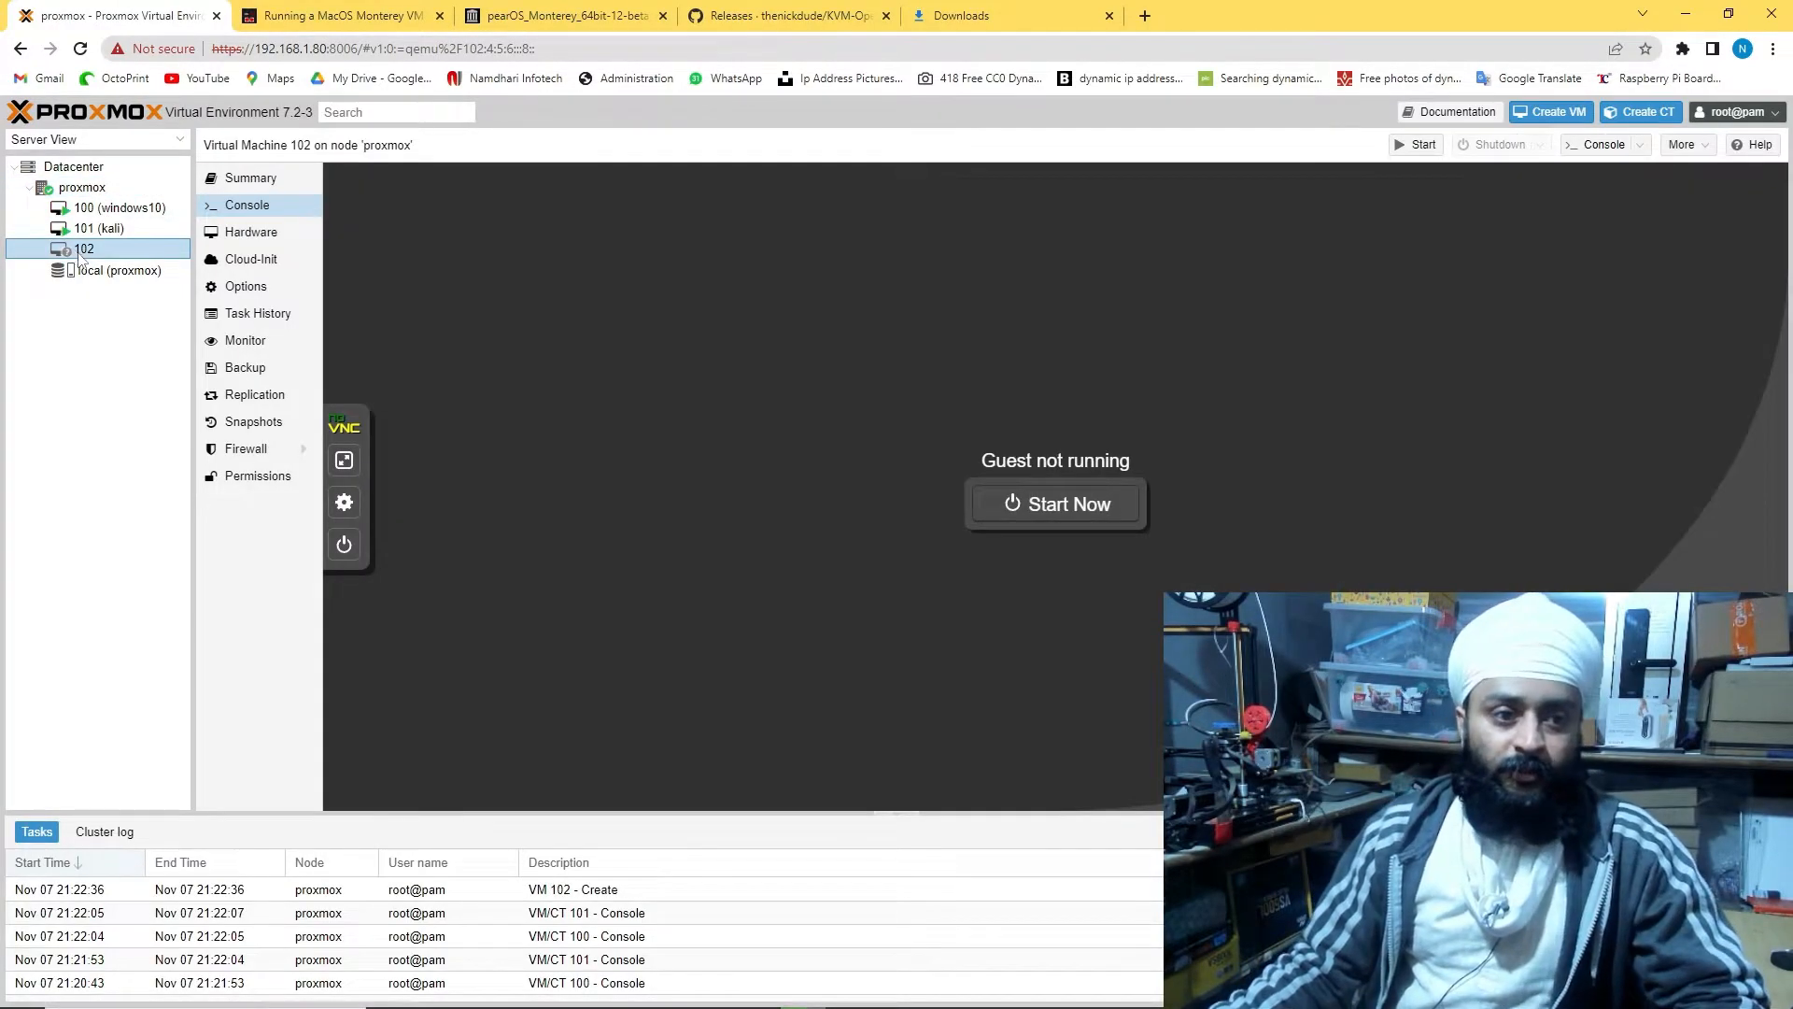
Start VM 102, then check the windows10 and kali consoles
{"action": "left_click", "coordinate": [1006, 509]}
{"action": "left_click", "coordinate": [119, 209]}
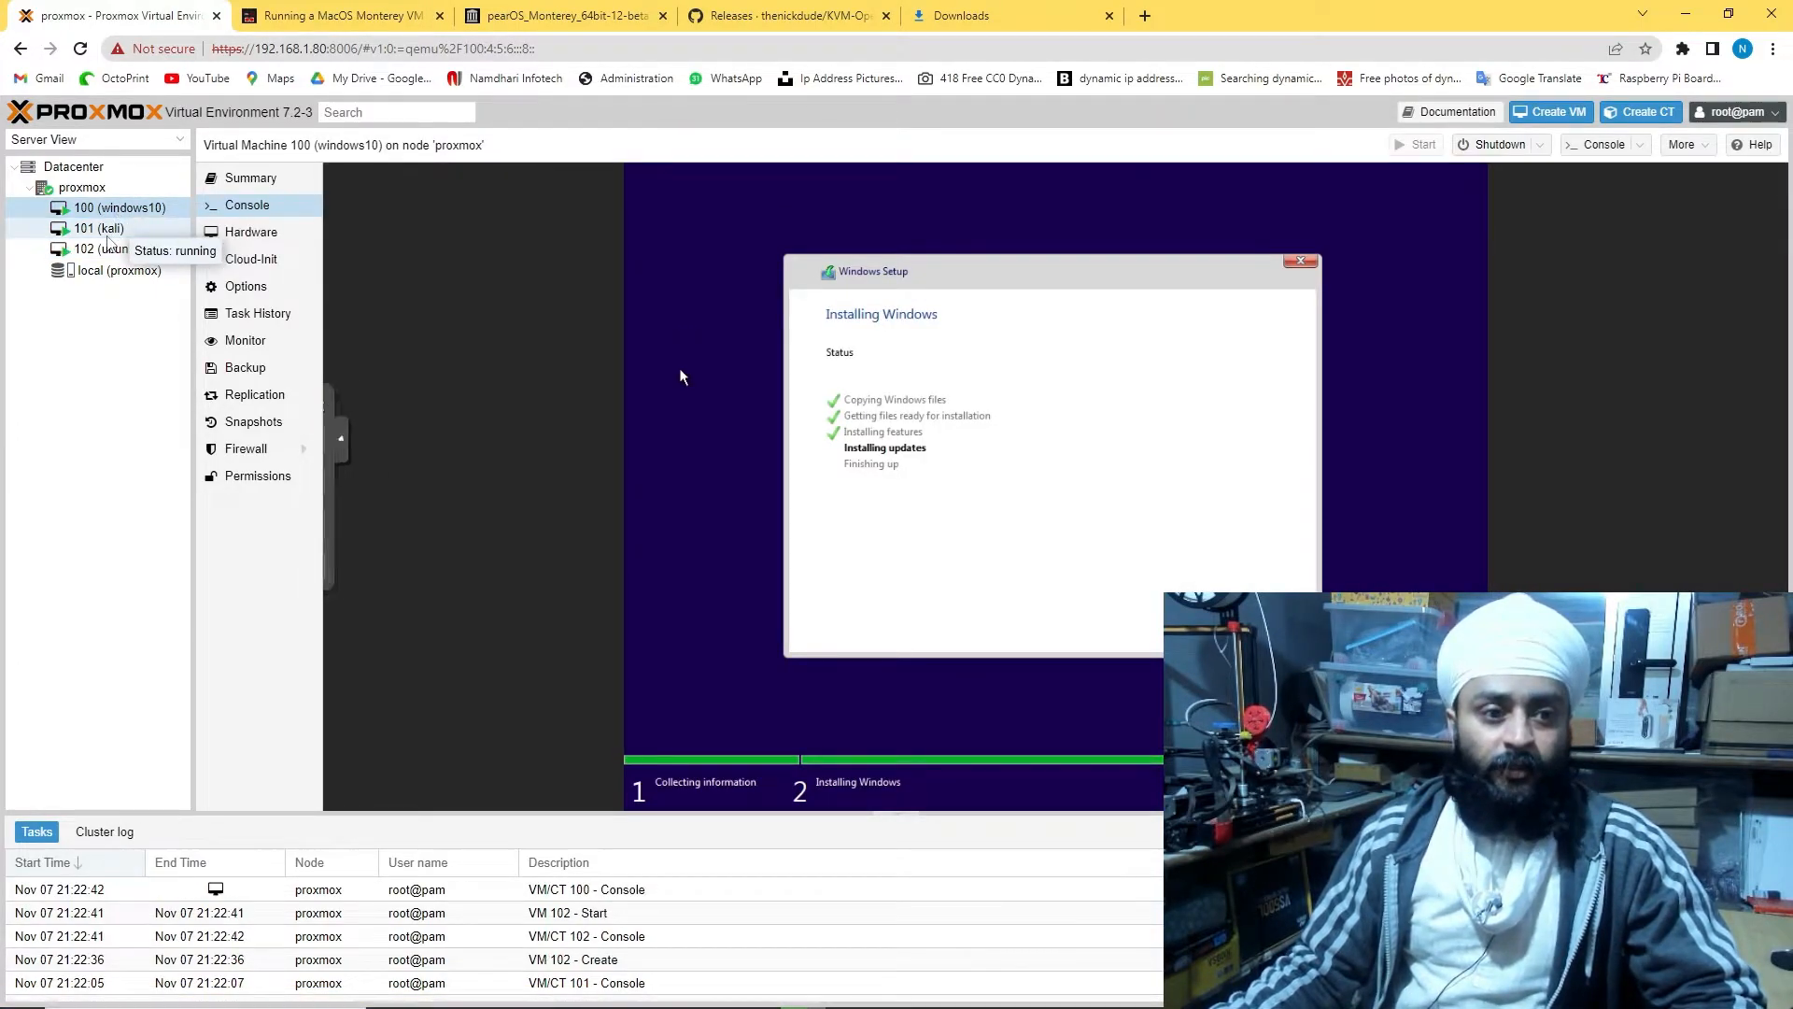
{"action": "left_click", "coordinate": [99, 229]}
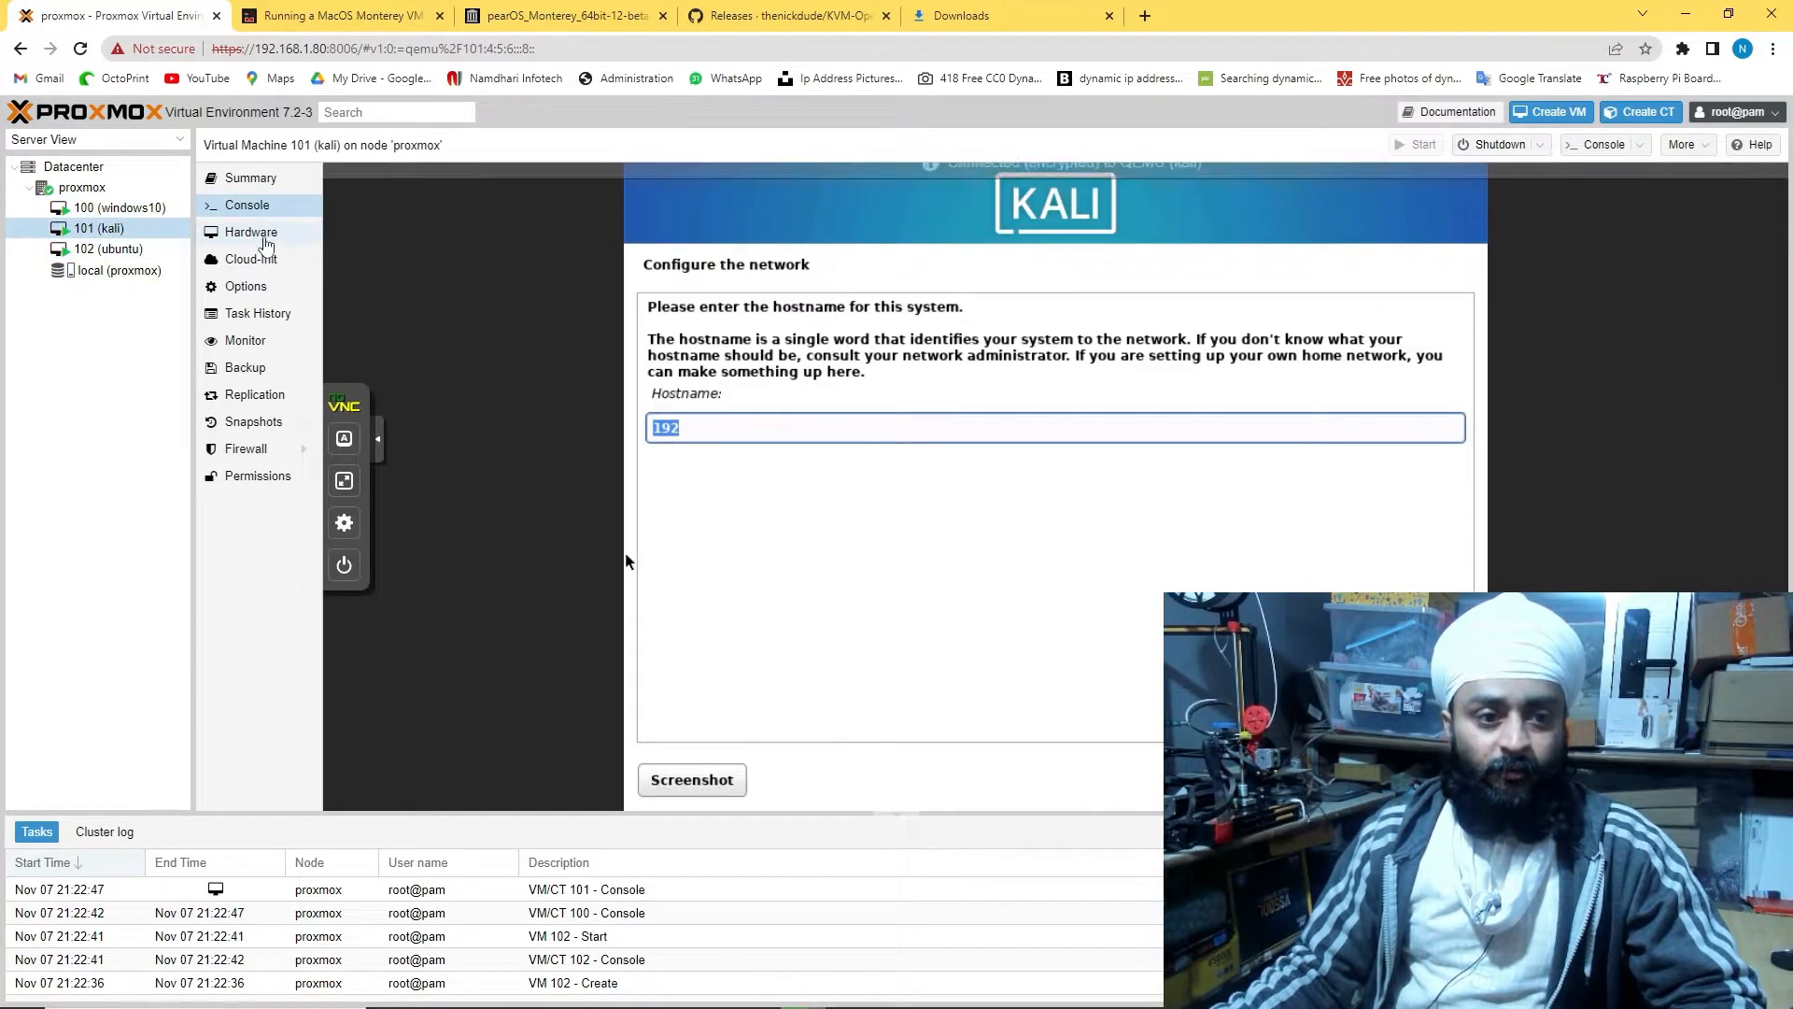
Browse the kali VM's Hardware, Cloud-Init, Options, Monitor, Tasks, Summary, Permissions, Firewall, Replication and Snapshots panels
{"action": "left_click", "coordinate": [266, 241]}
{"action": "left_click", "coordinate": [254, 262]}
{"action": "left_click", "coordinate": [258, 289]}
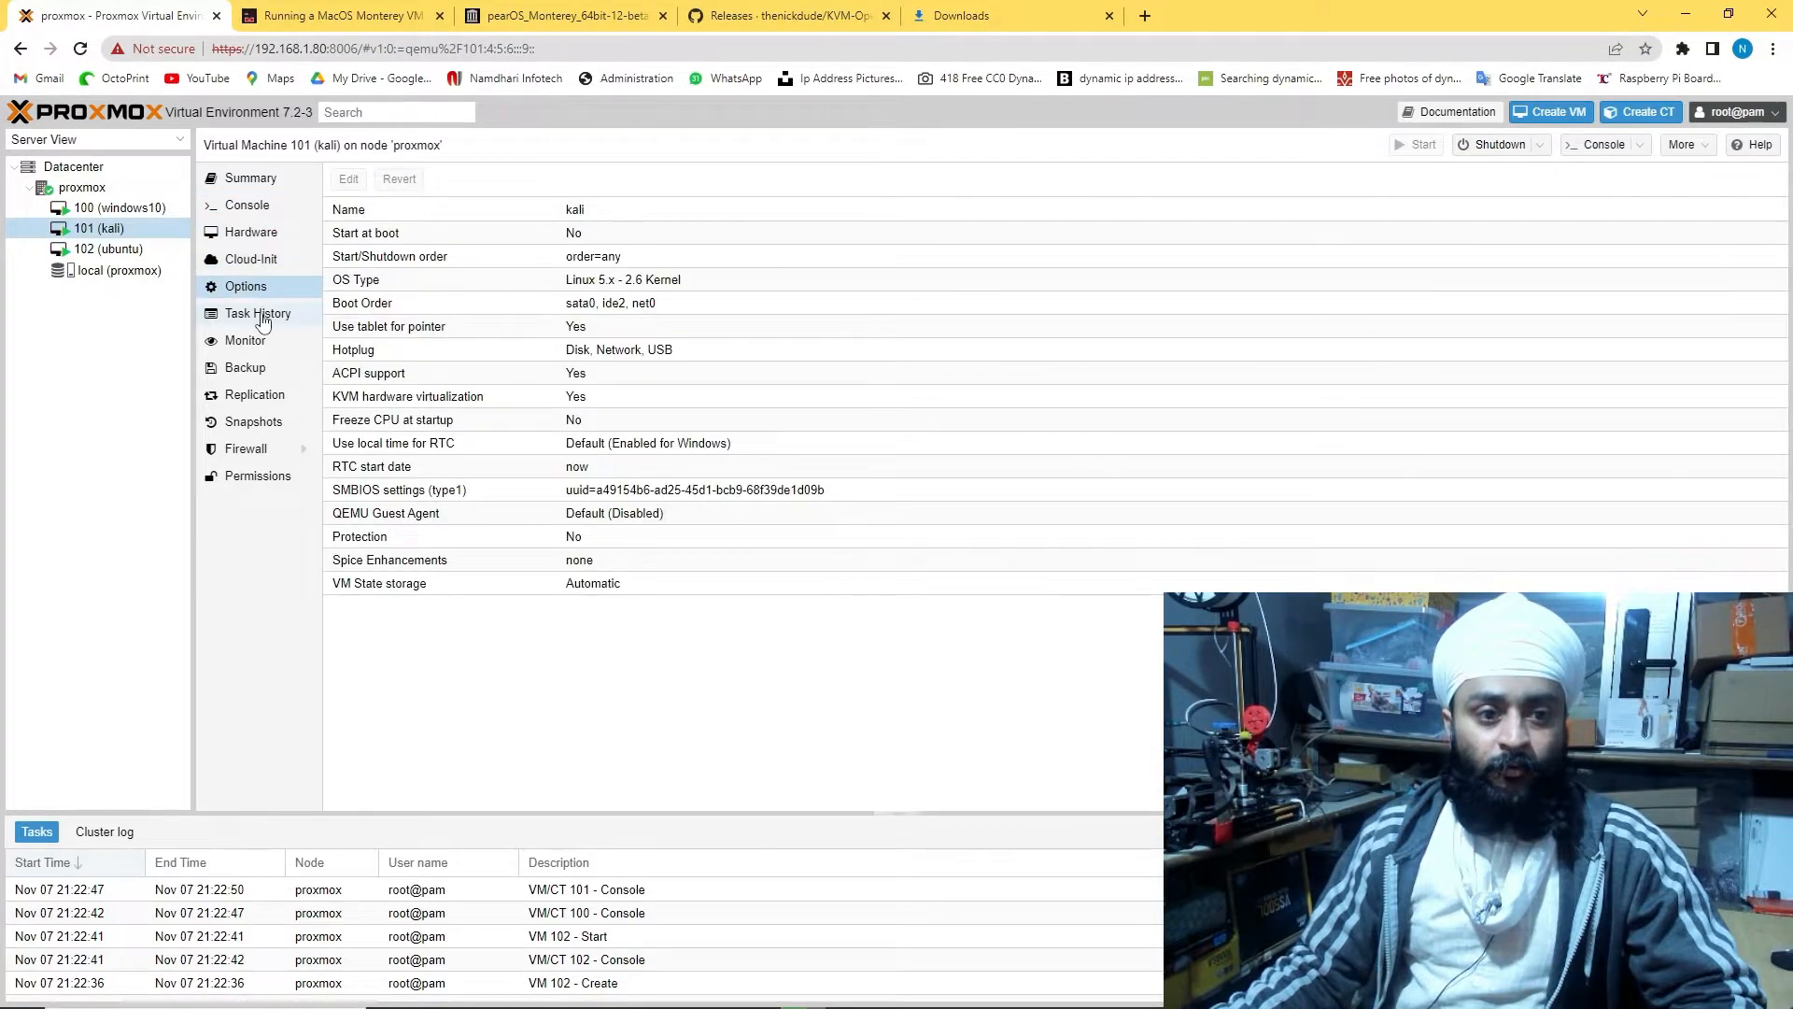
{"action": "left_click", "coordinate": [256, 342]}
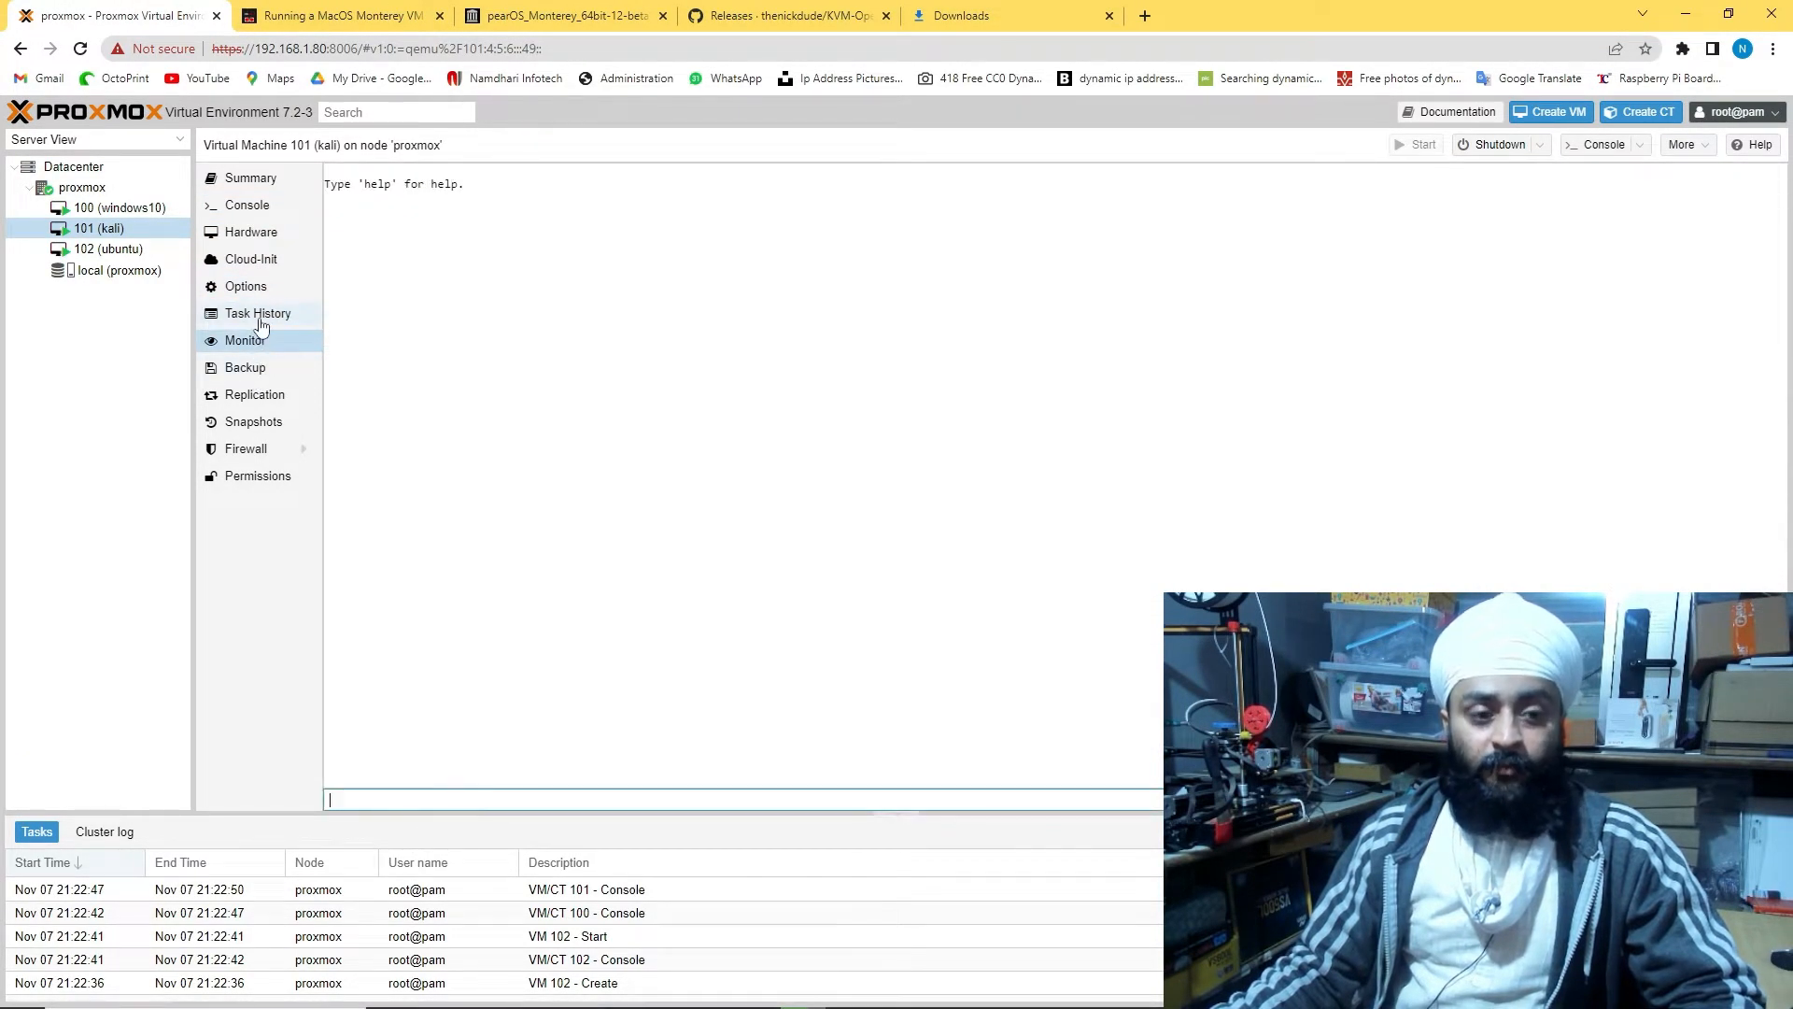
{"action": "left_click", "coordinate": [261, 320]}
{"action": "left_click", "coordinate": [239, 206]}
{"action": "left_click", "coordinate": [240, 182]}
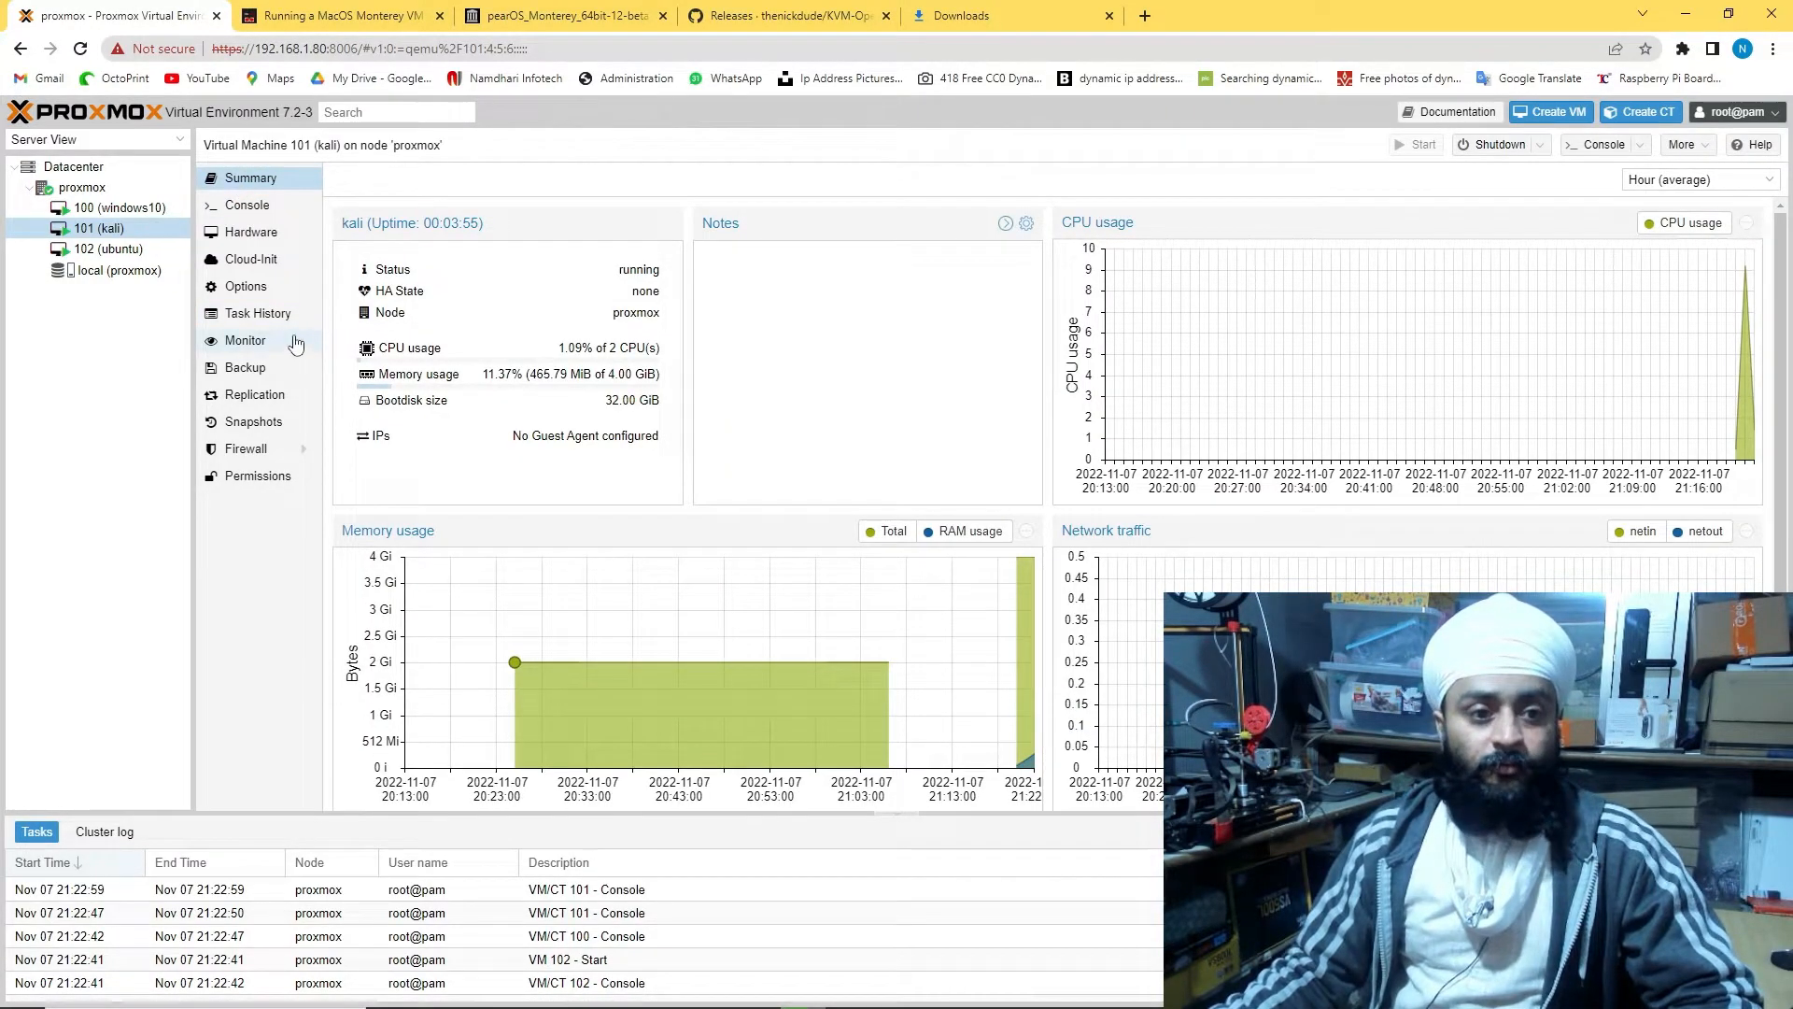
{"action": "left_click", "coordinate": [263, 478]}
{"action": "left_click", "coordinate": [253, 450]}
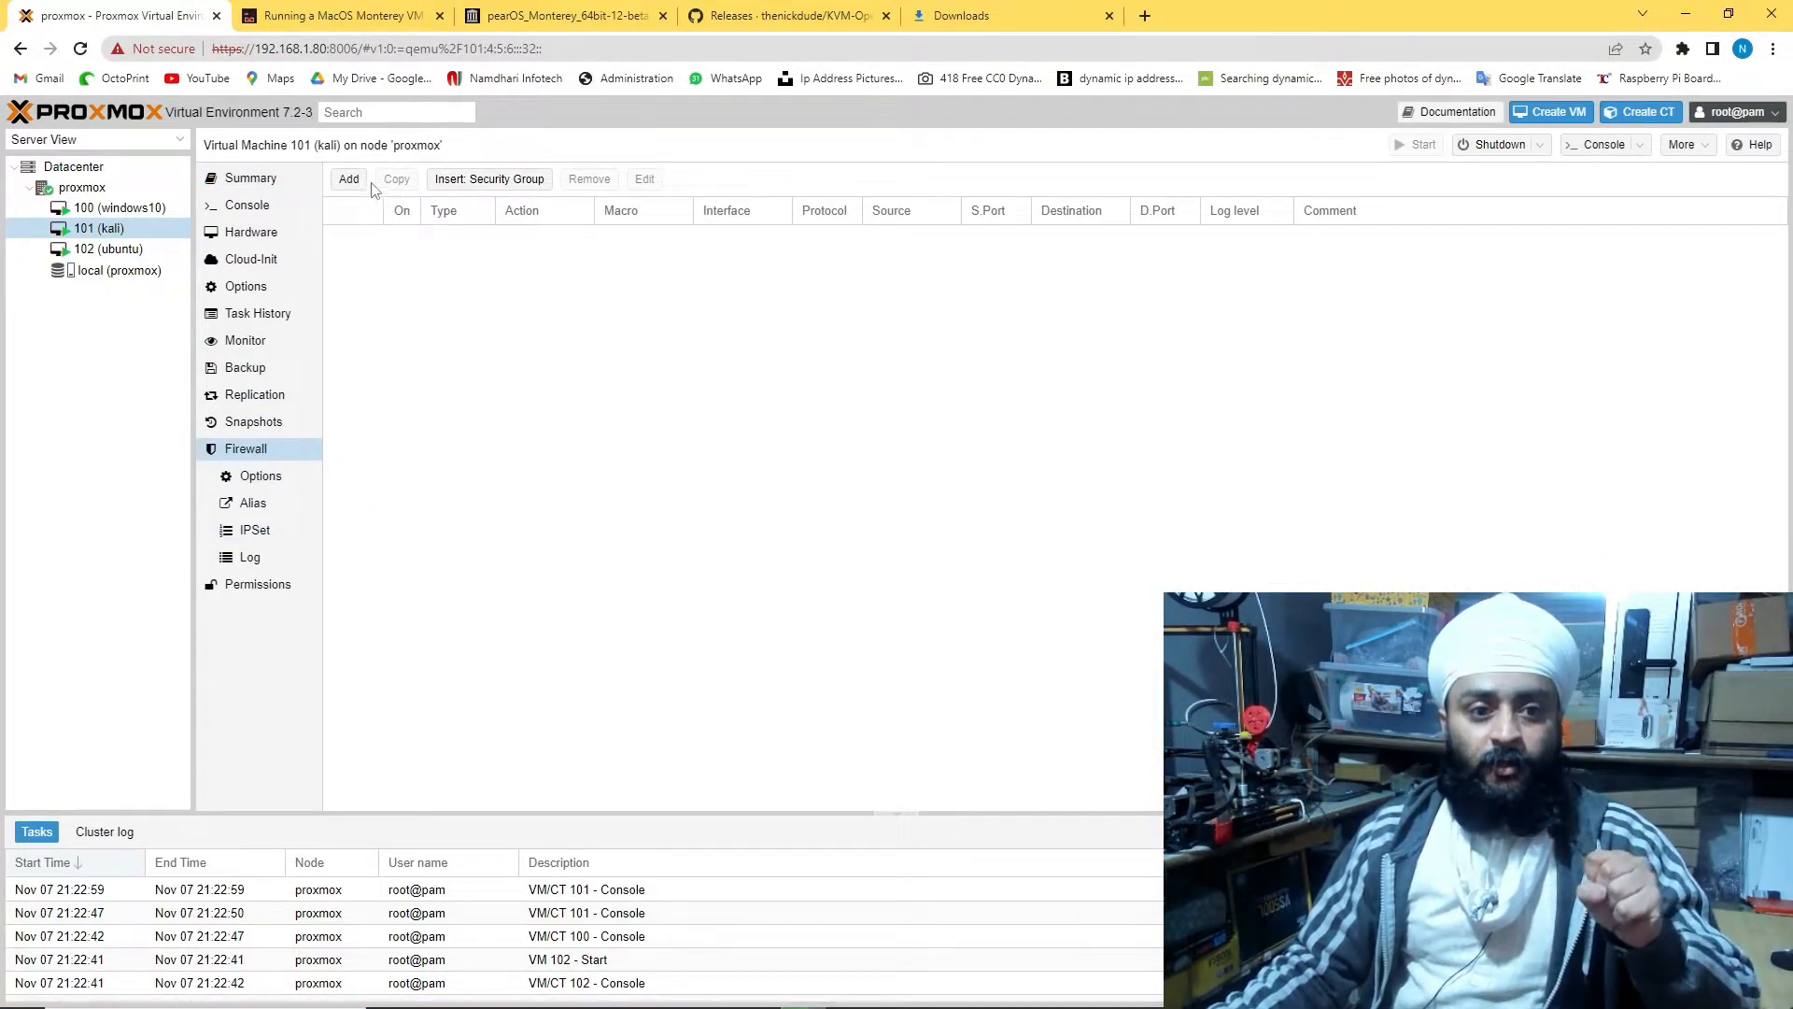
{"action": "left_click", "coordinate": [266, 422]}
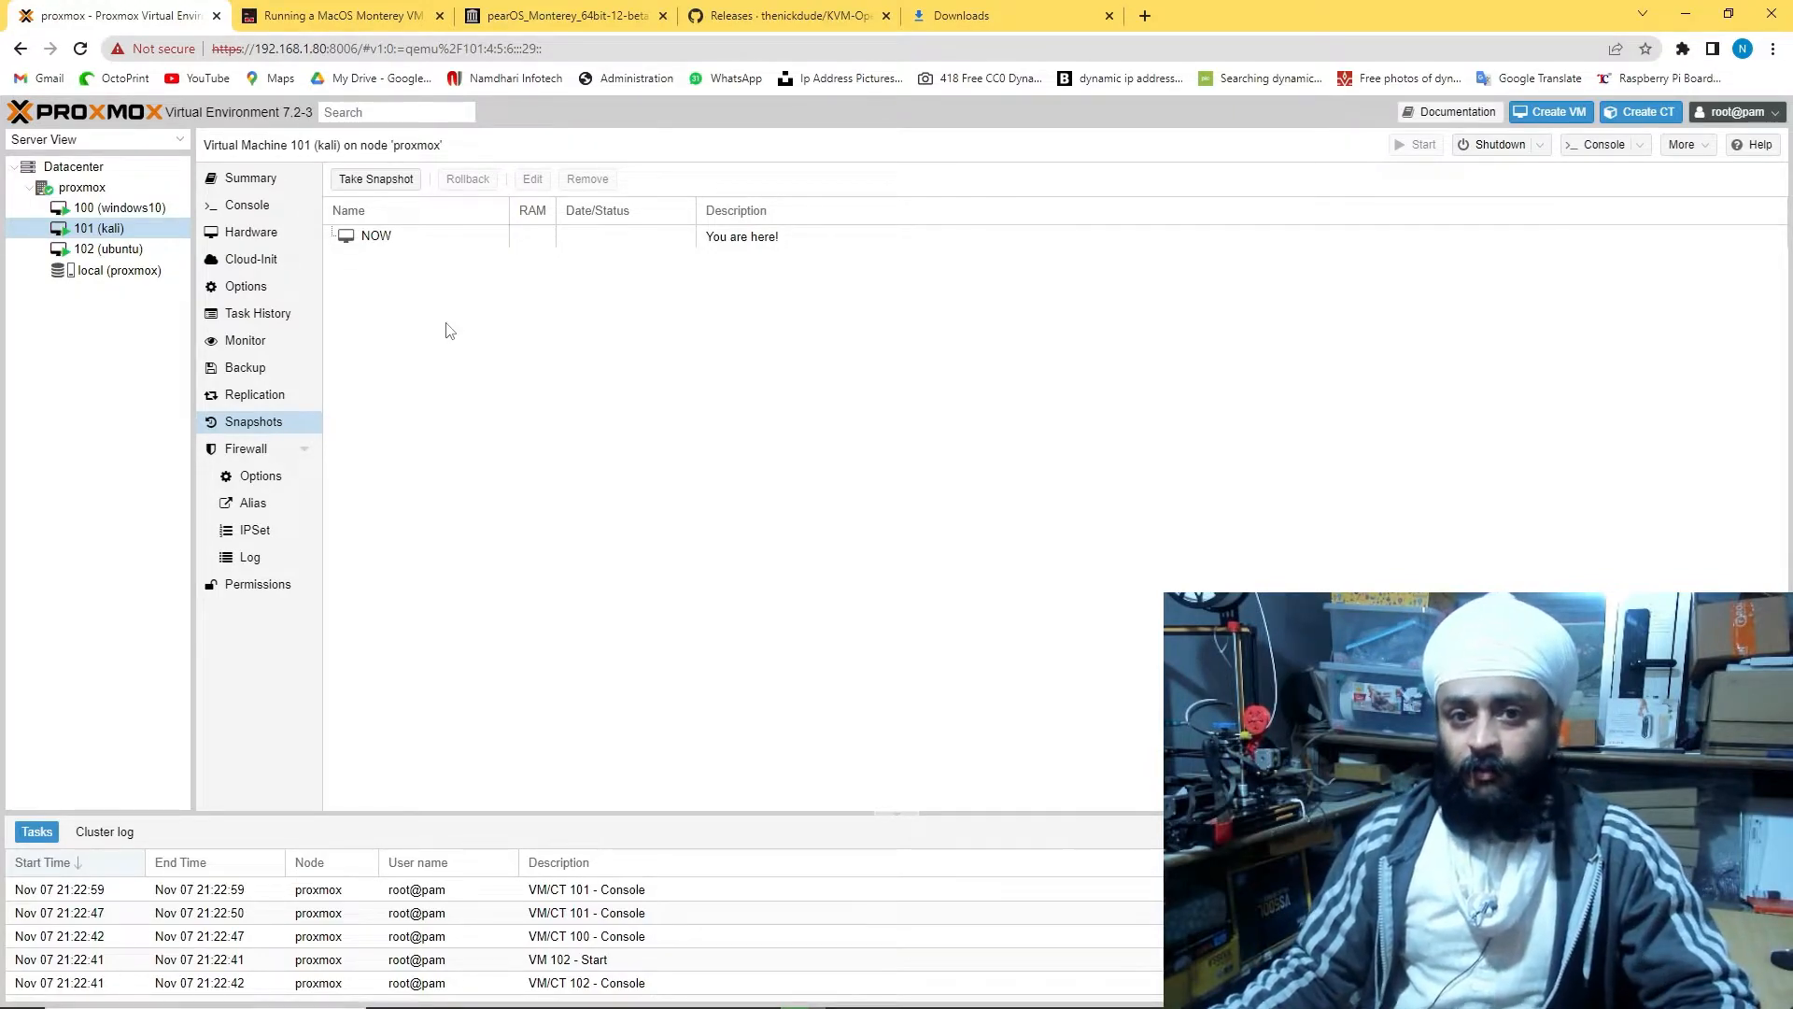
{"action": "left_click", "coordinate": [265, 396]}
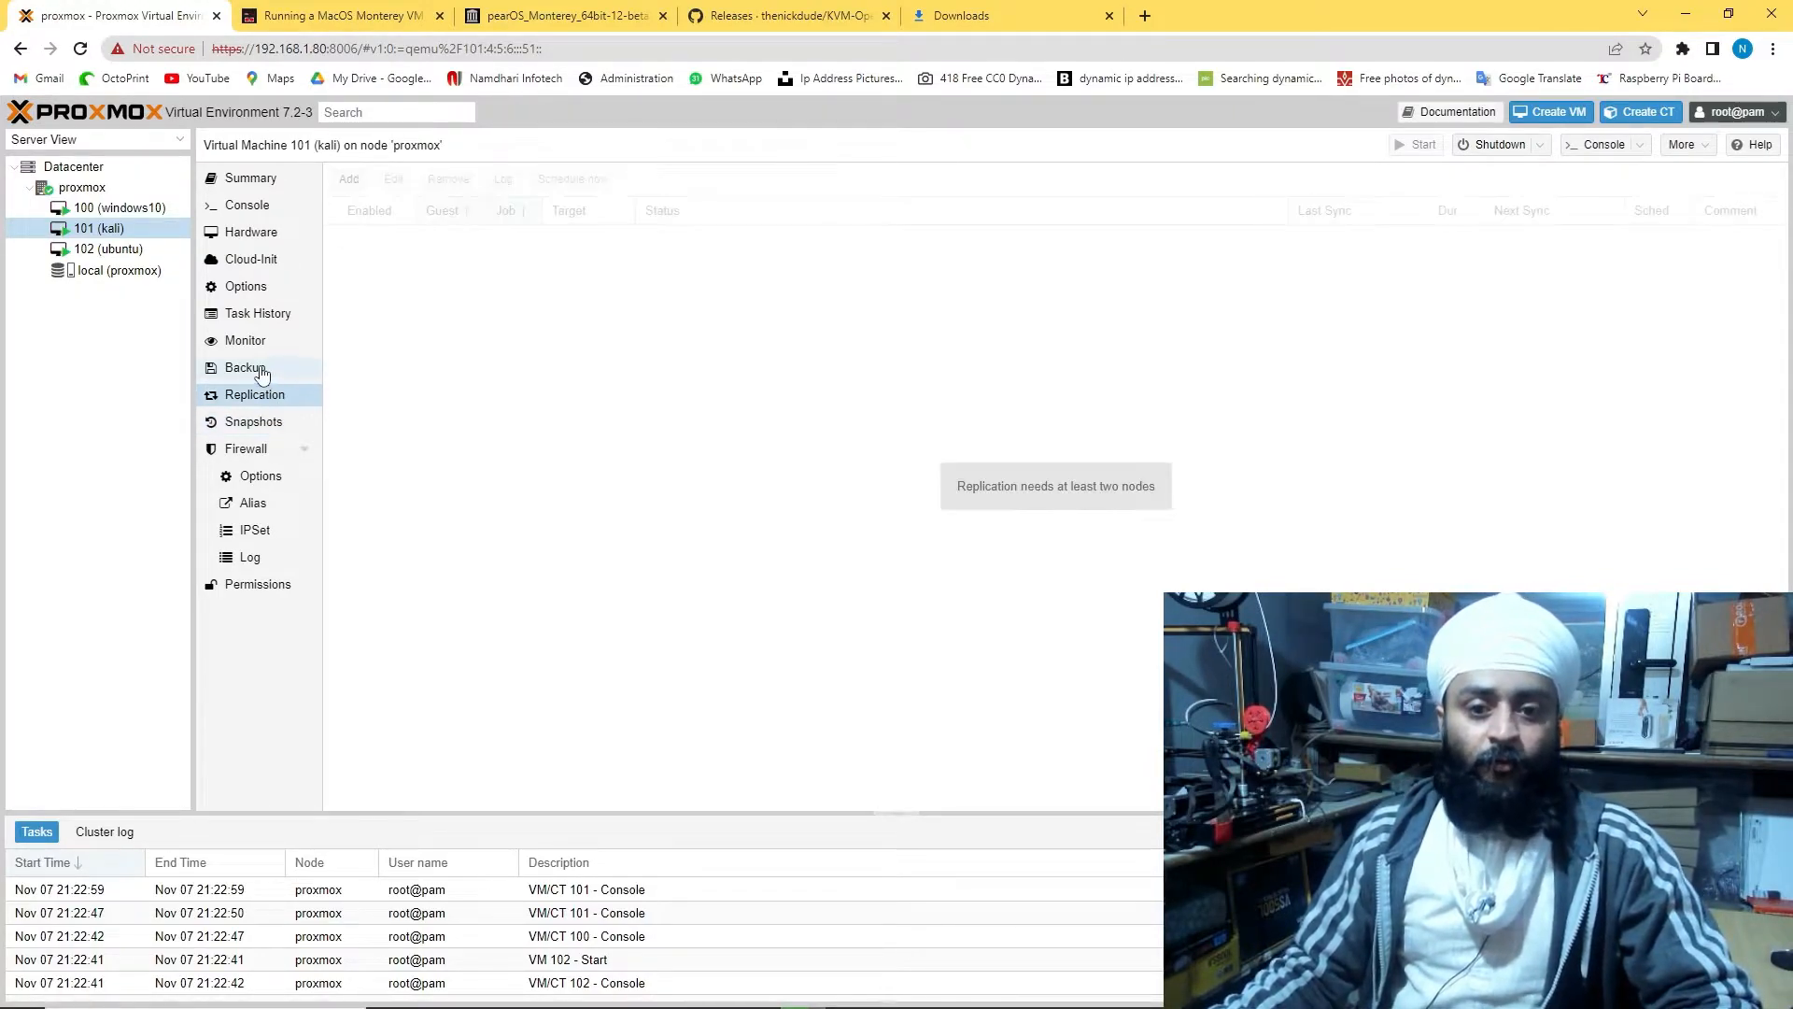
{"action": "left_click", "coordinate": [285, 424]}
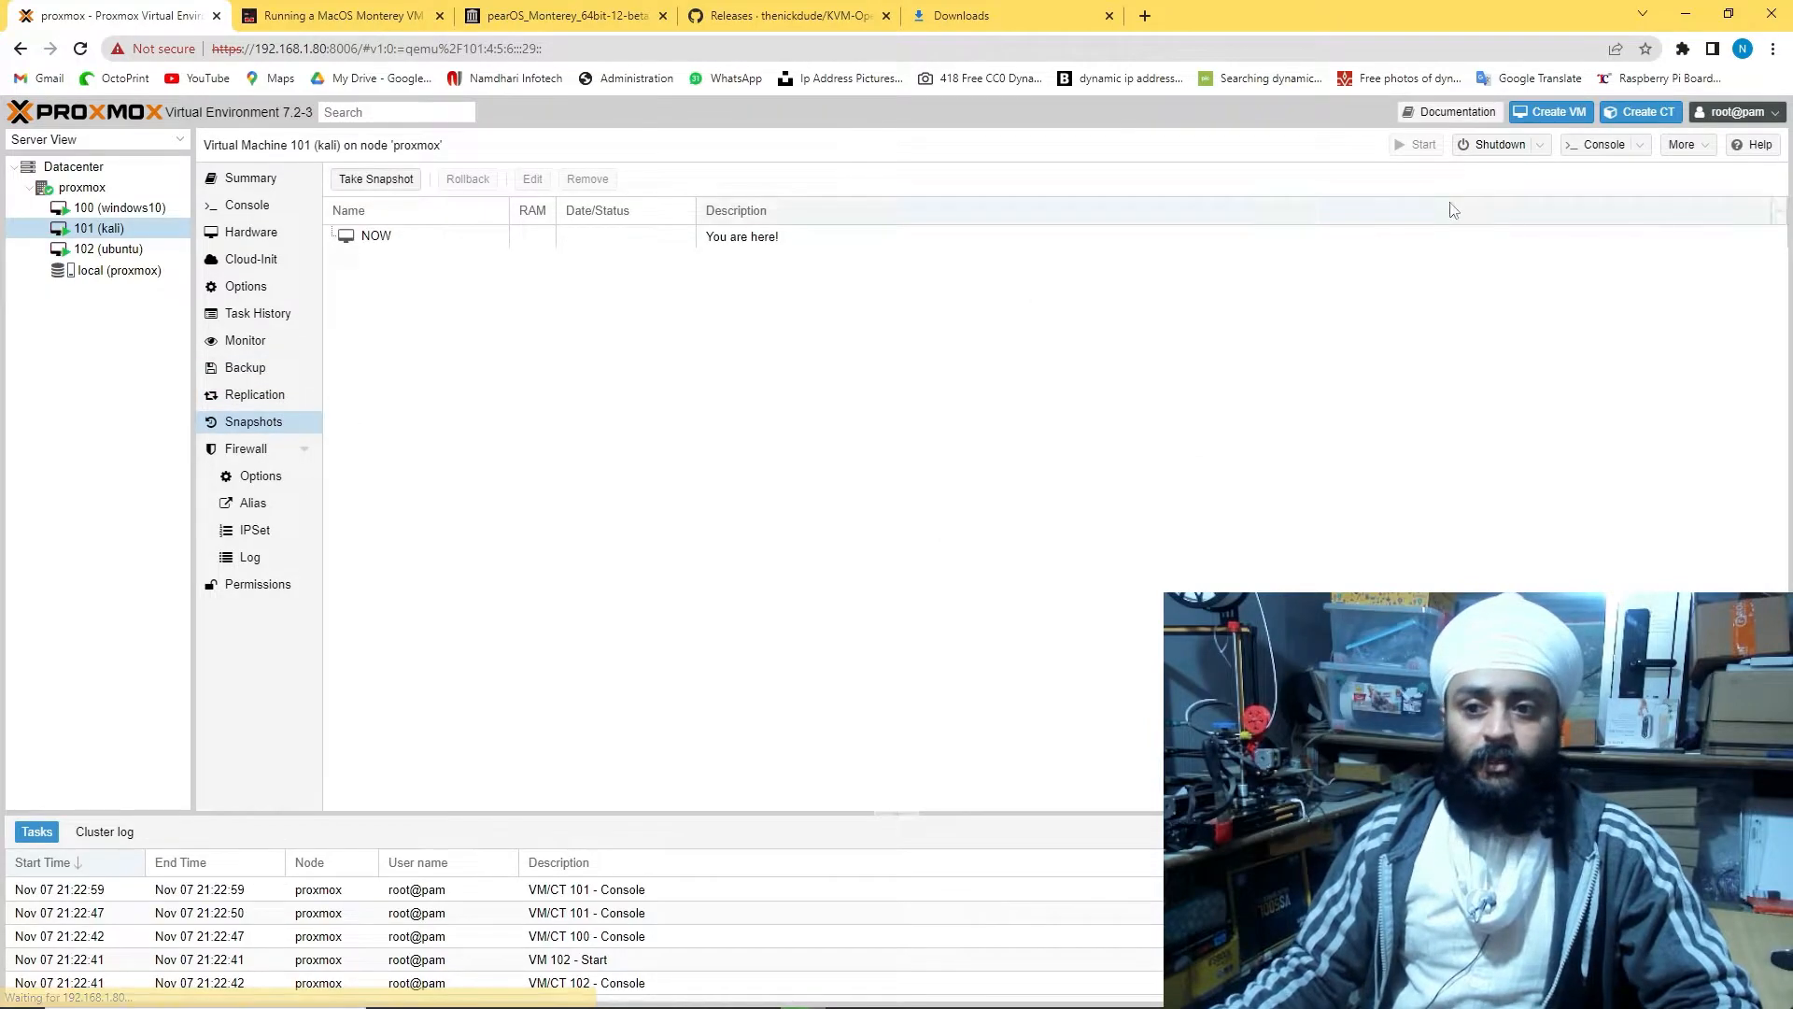
Inspect the Shutdown, Console and More menus, then return to the kali installer console
{"action": "left_click", "coordinate": [1547, 147]}
{"action": "left_click", "coordinate": [1568, 187]}
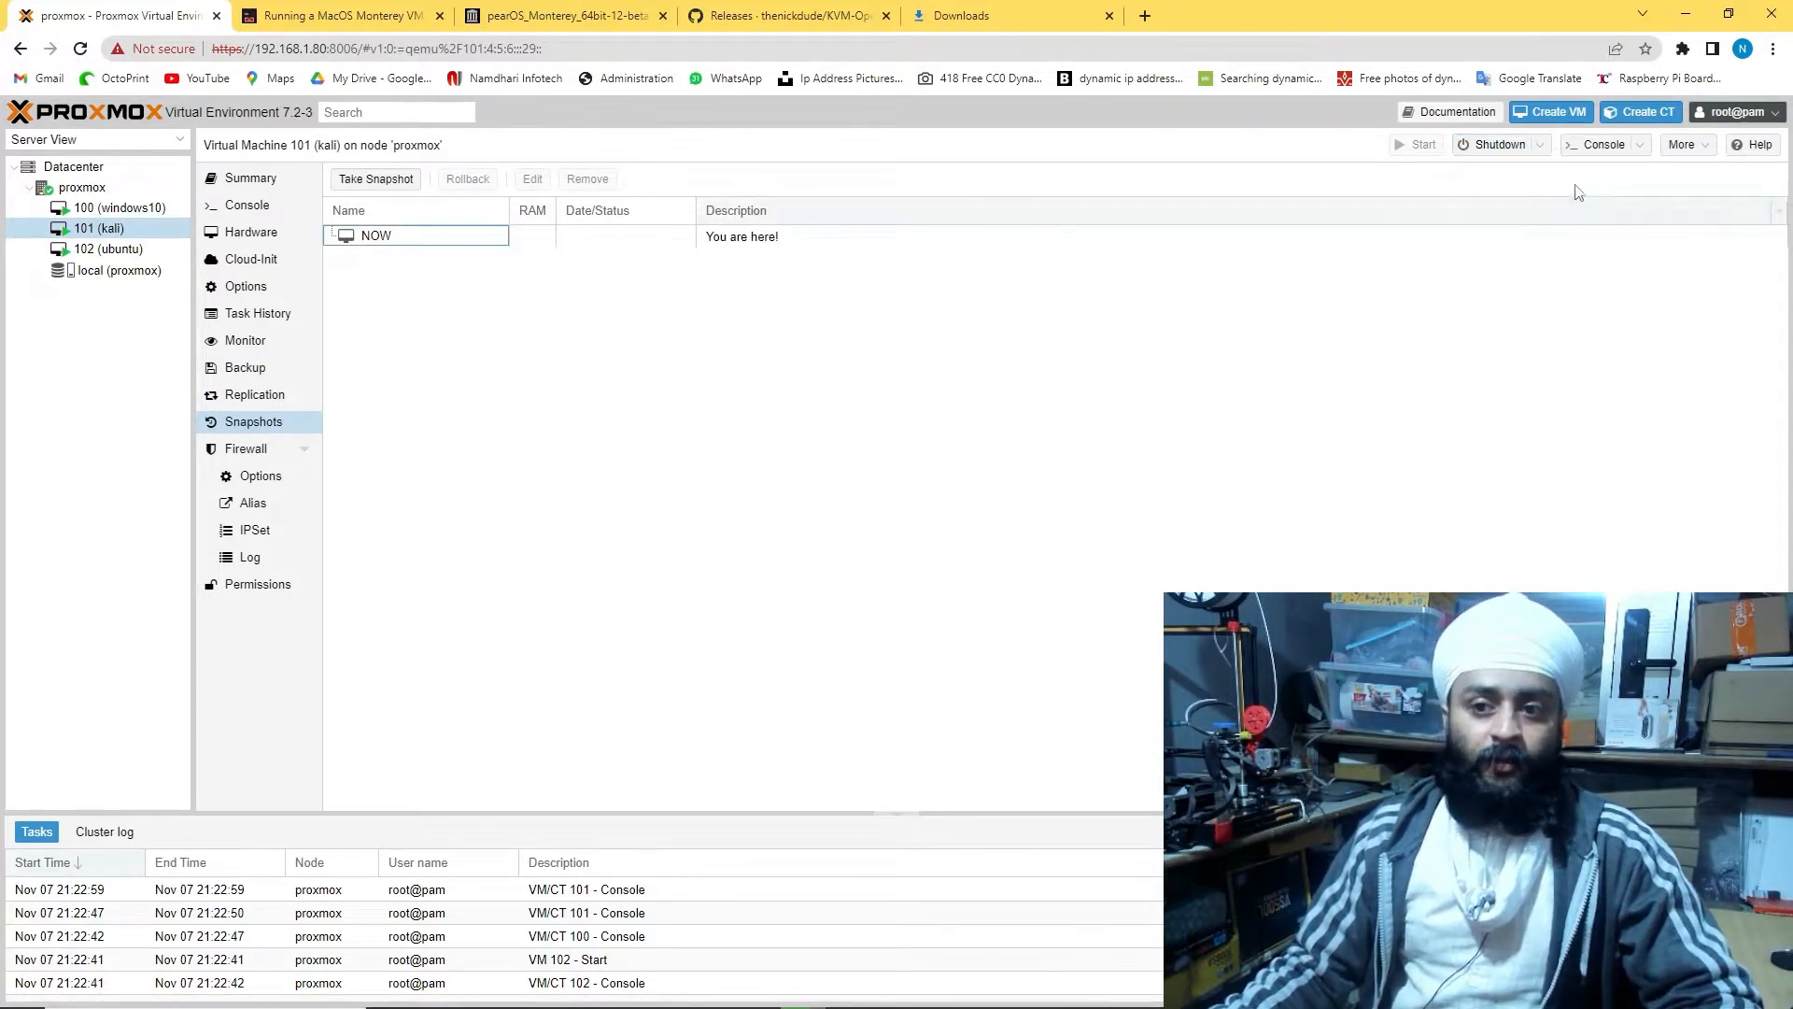
{"action": "left_click", "coordinate": [1541, 150]}
{"action": "left_click", "coordinate": [1619, 149]}
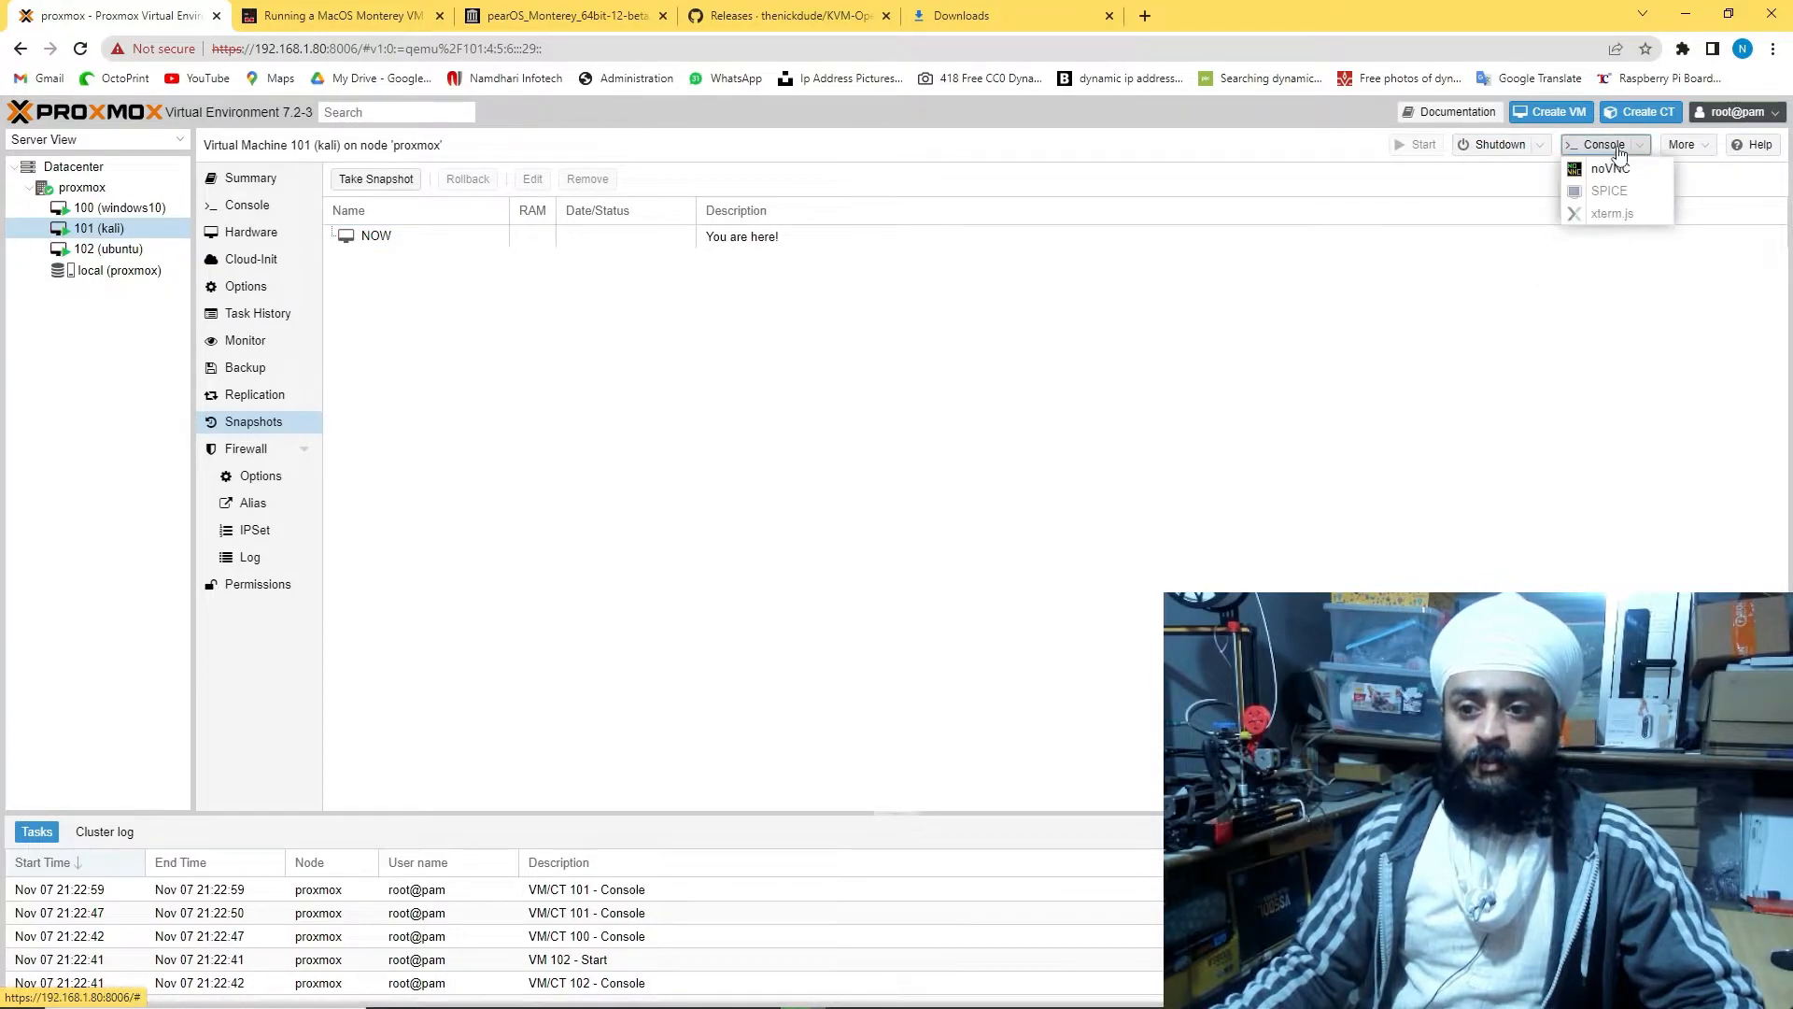
{"action": "left_click", "coordinate": [1685, 146]}
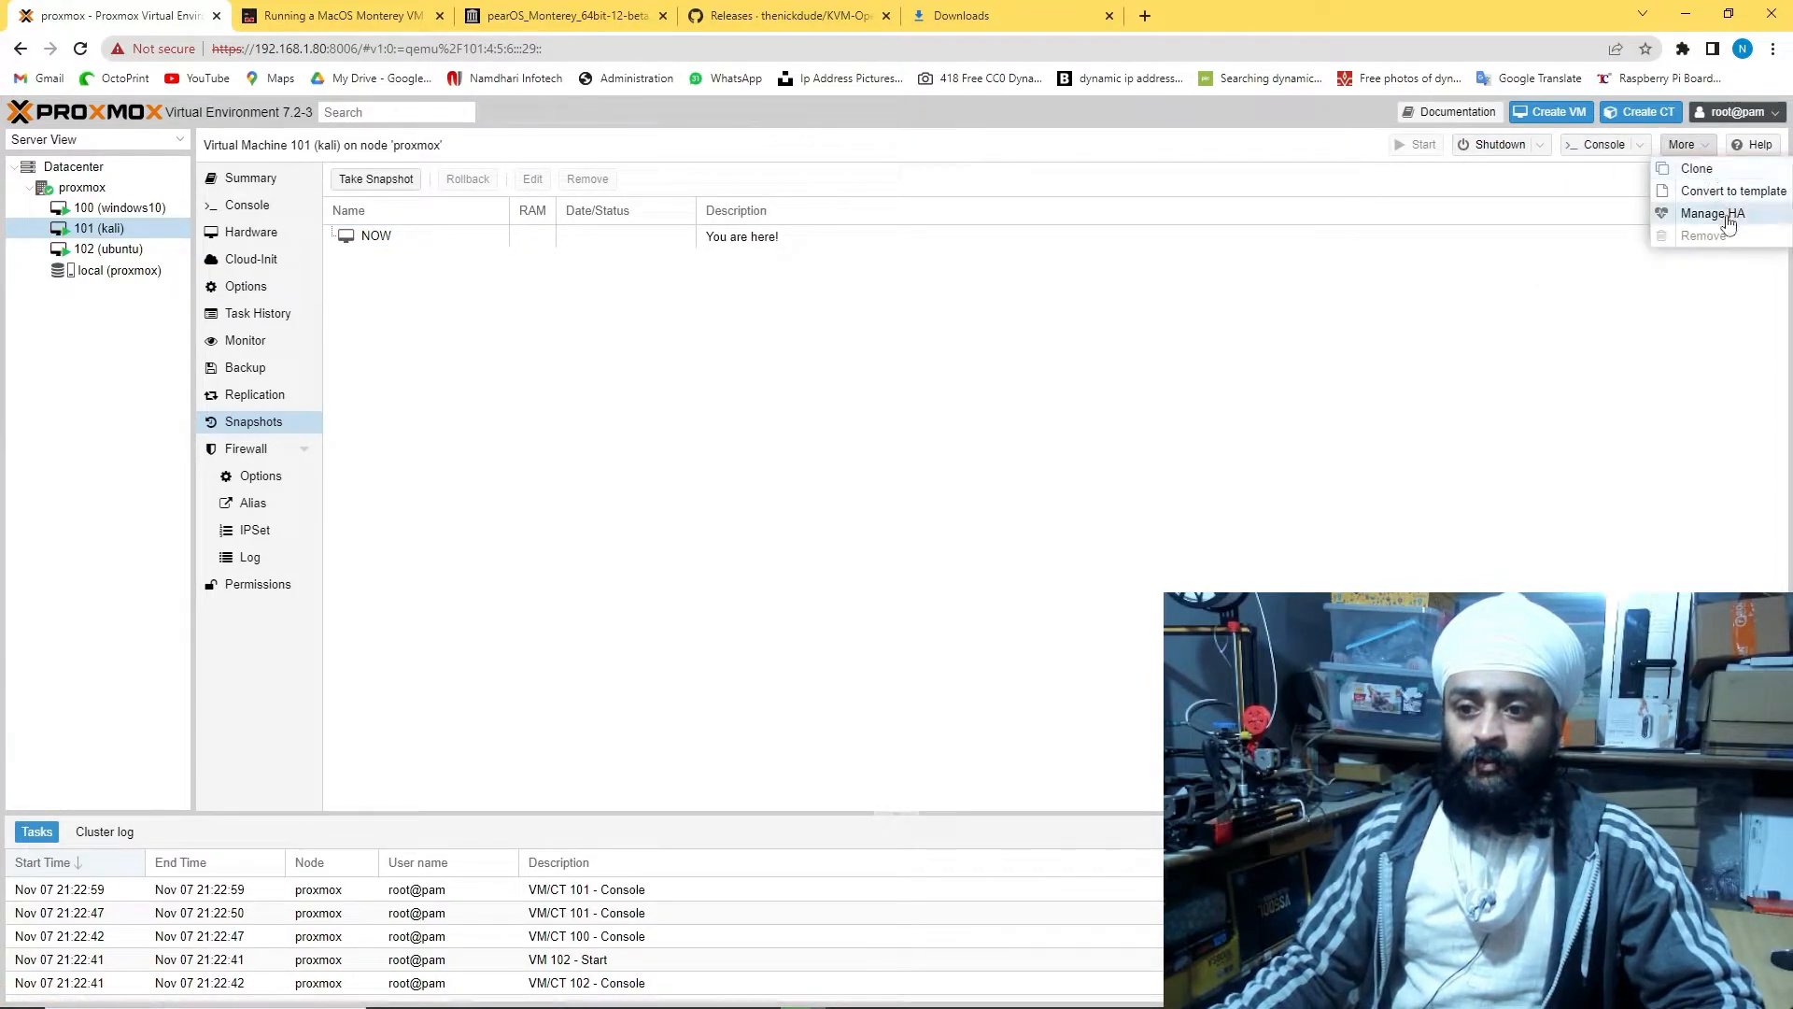
{"action": "left_click", "coordinate": [246, 205]}
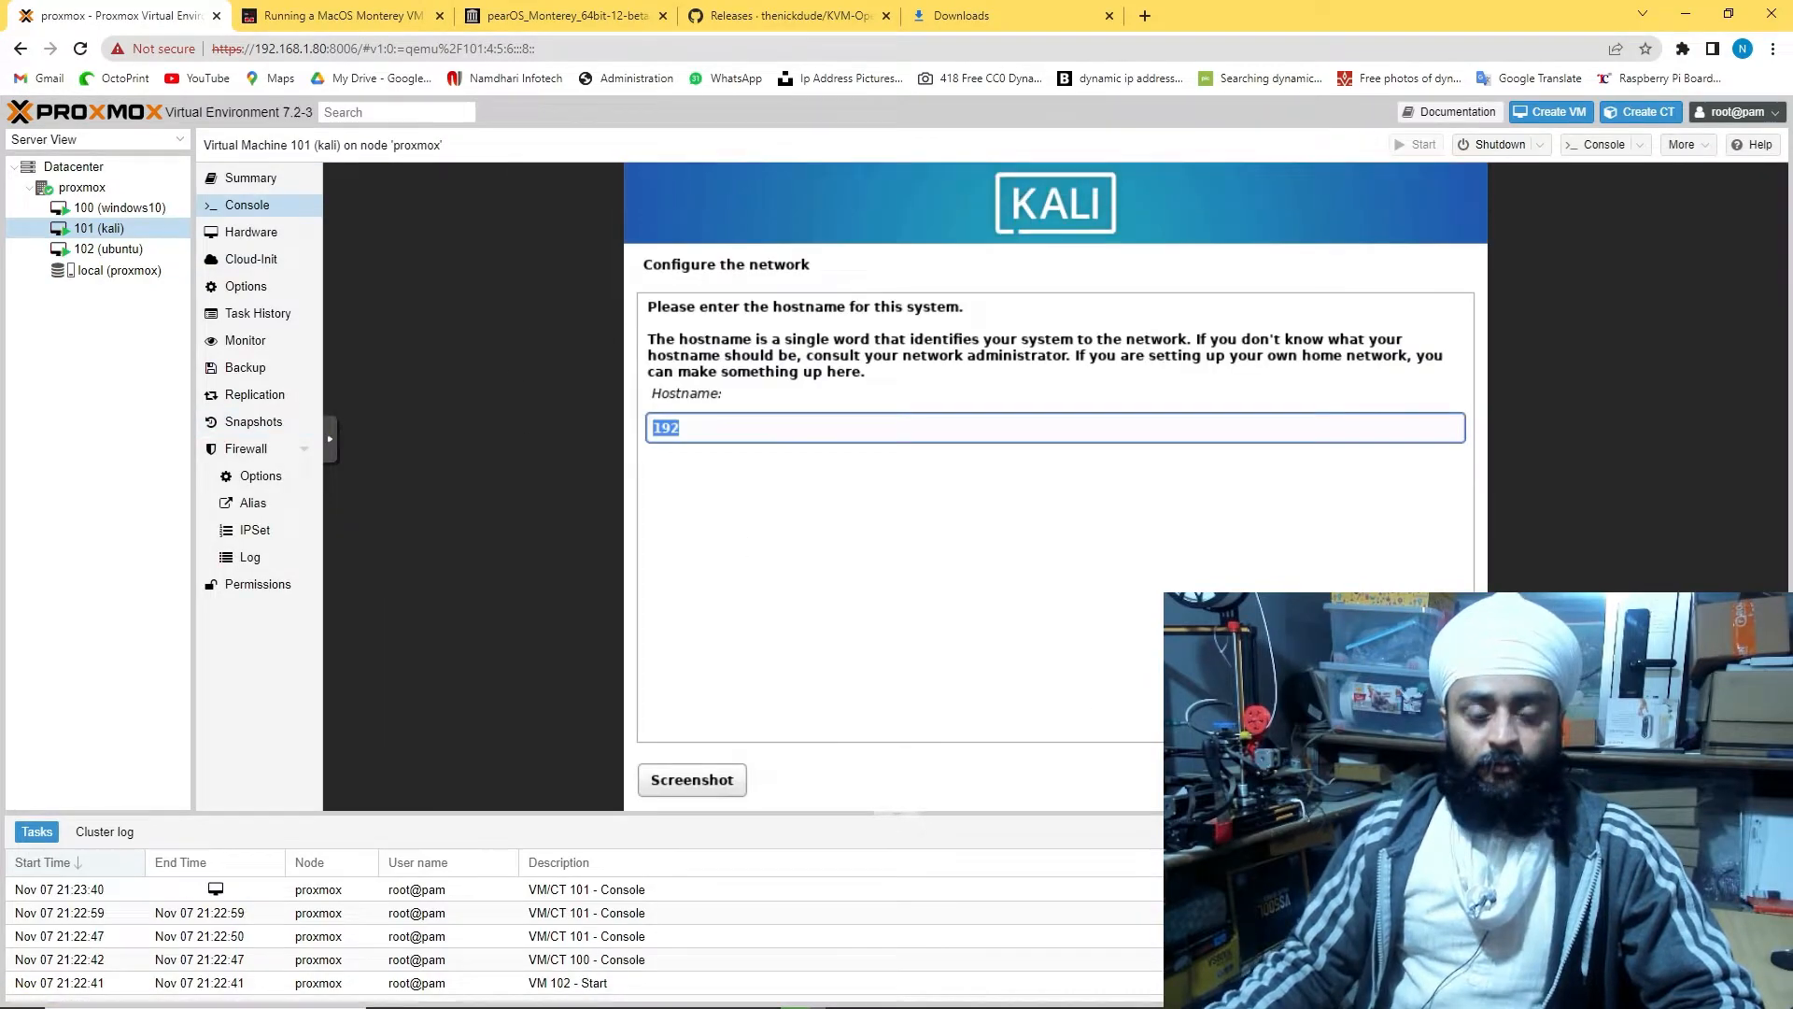
Accept the default hostname and password, then use guided entire-disk partitioning with all files in one partition
{"action": "key", "text": "Return"}
{"action": "key", "text": "Return"}
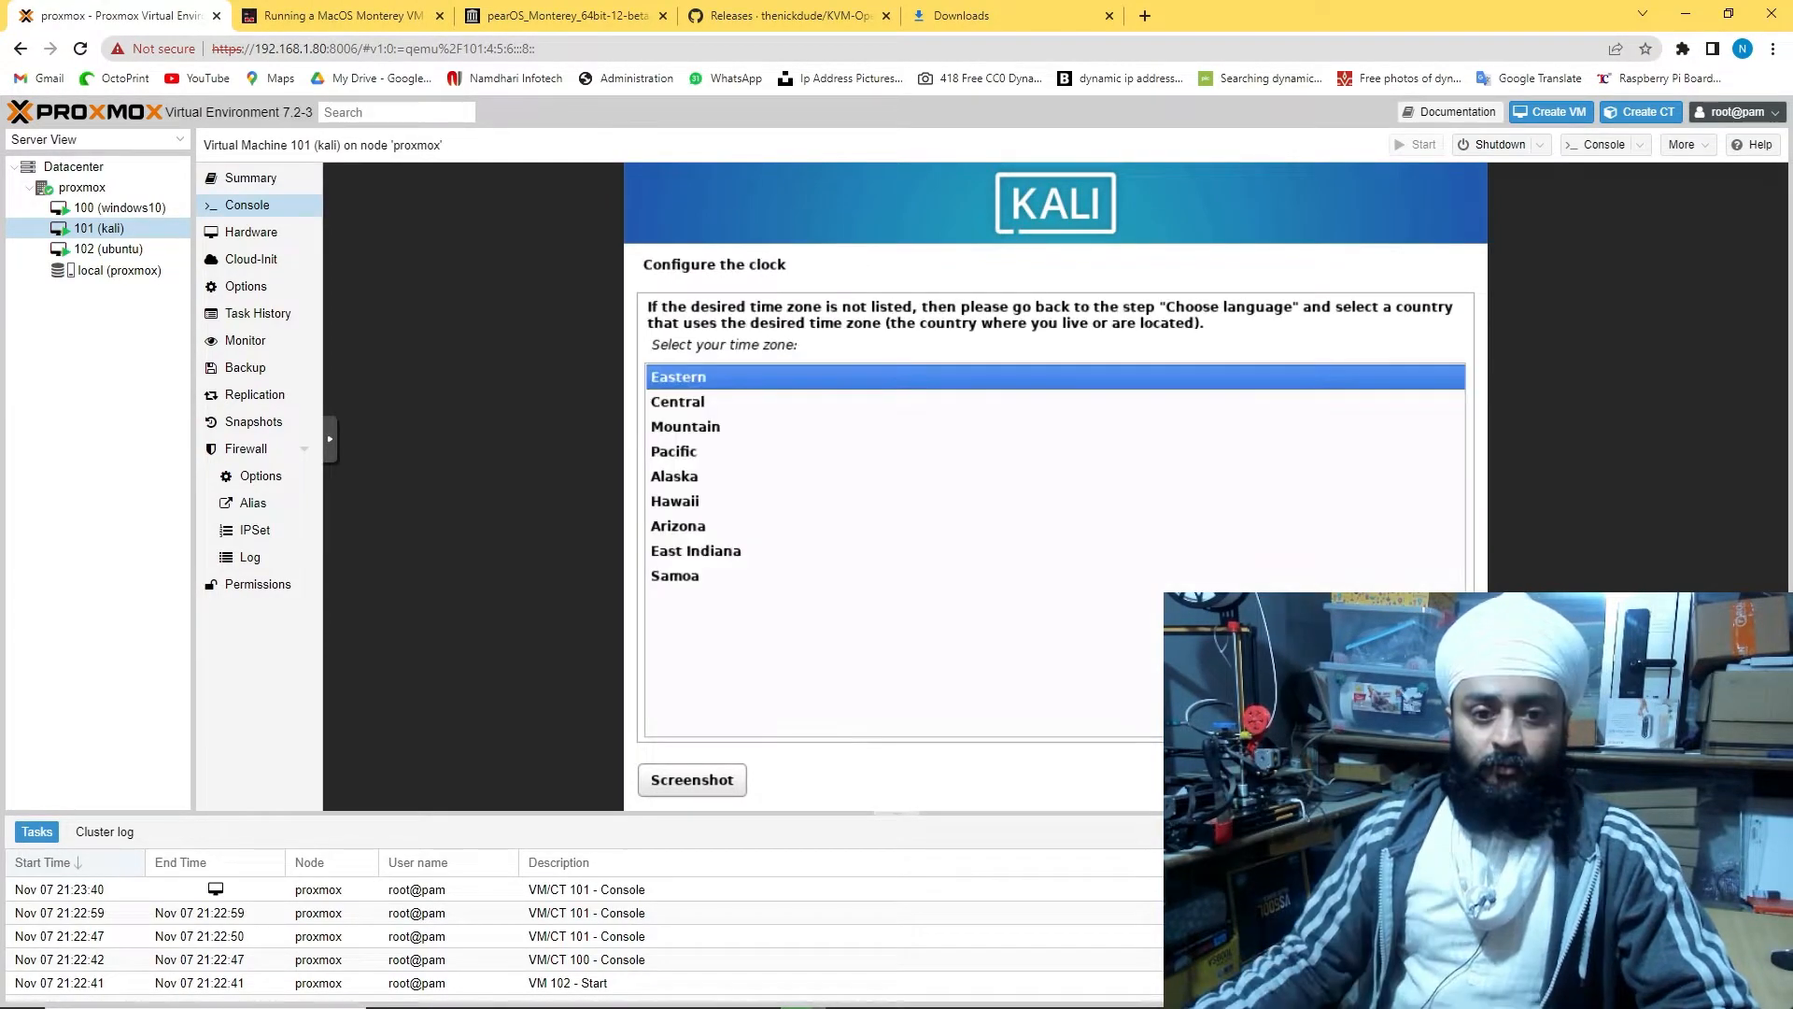
{"action": "key", "text": "Return"}
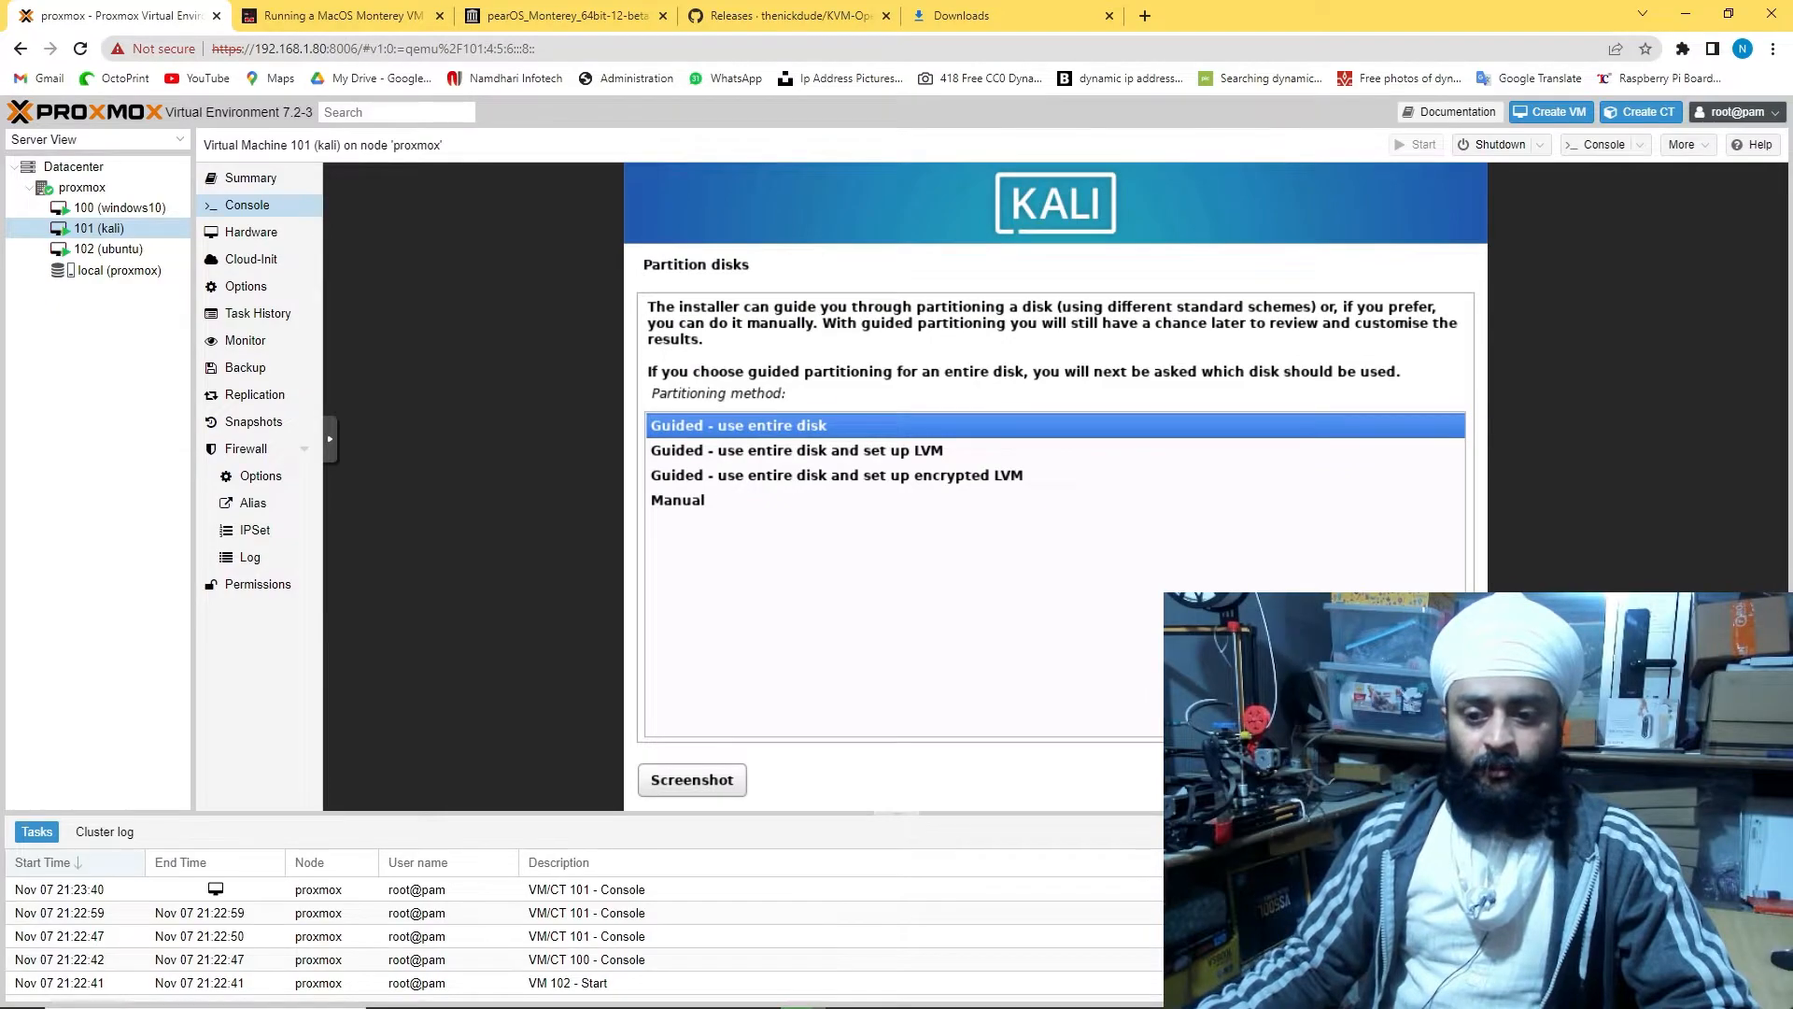
{"action": "key", "text": "Return"}
{"action": "key", "text": "Return"}
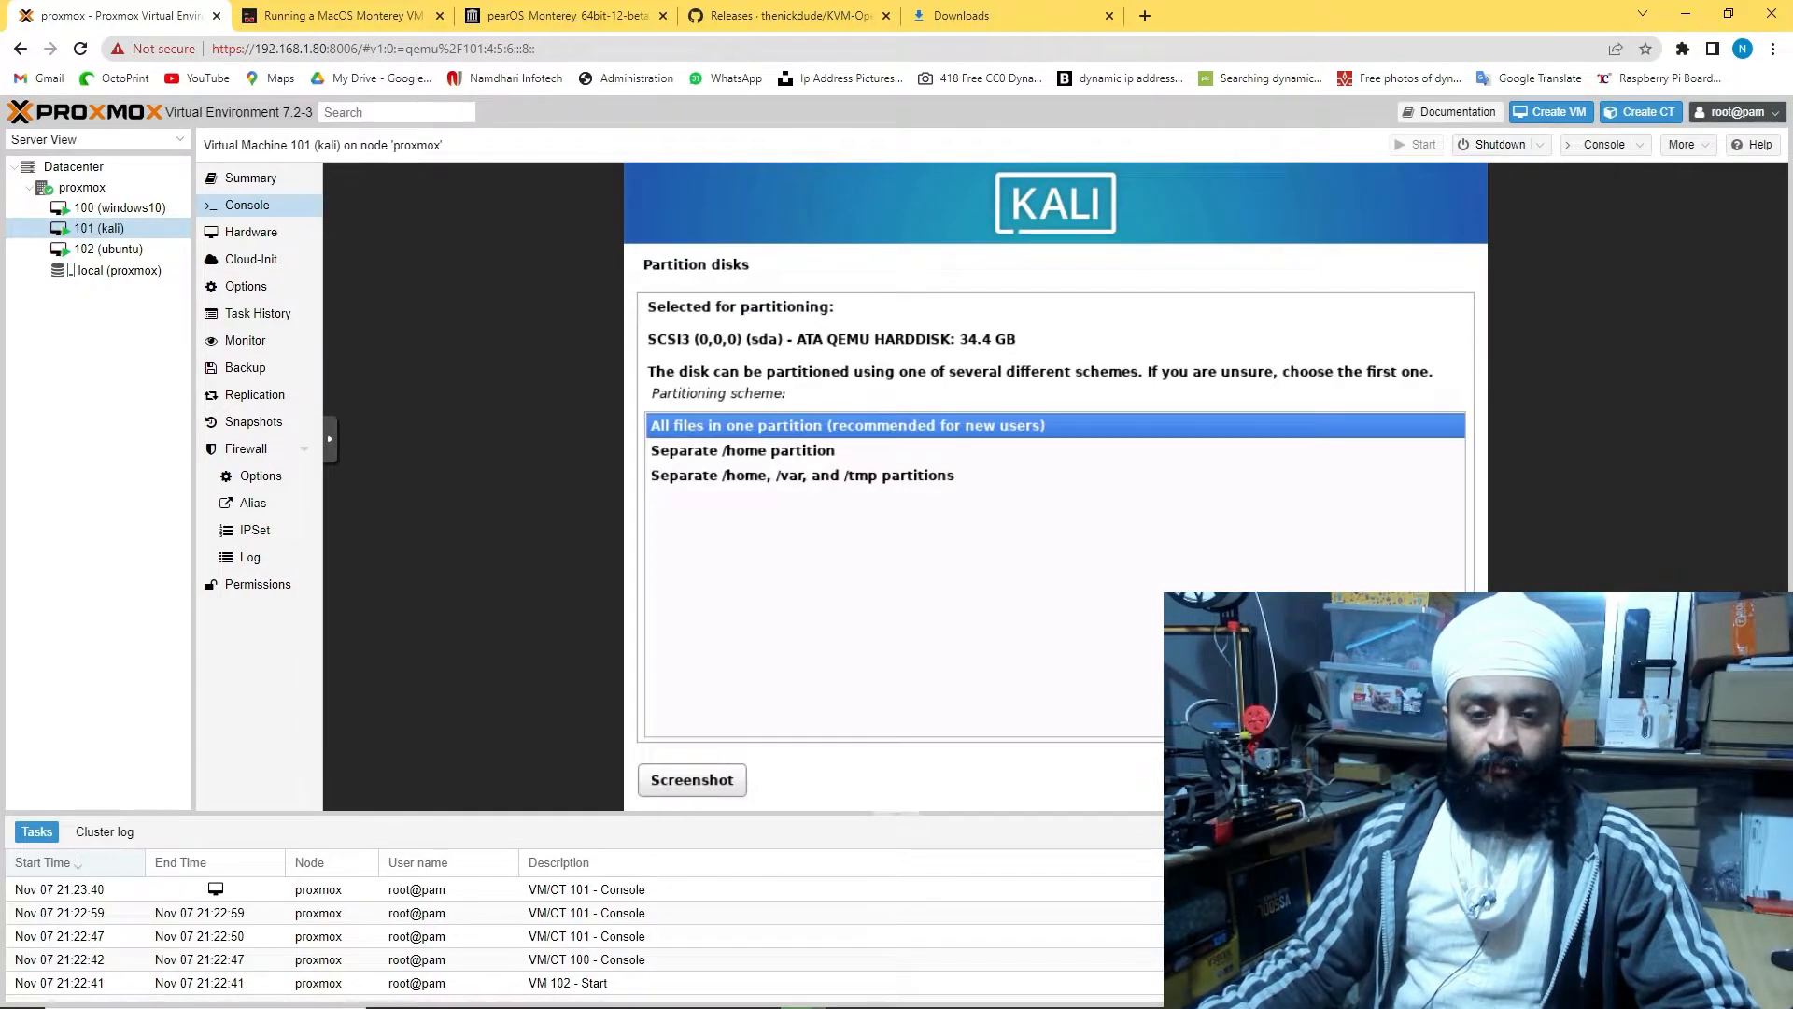
{"action": "key", "text": "Return"}
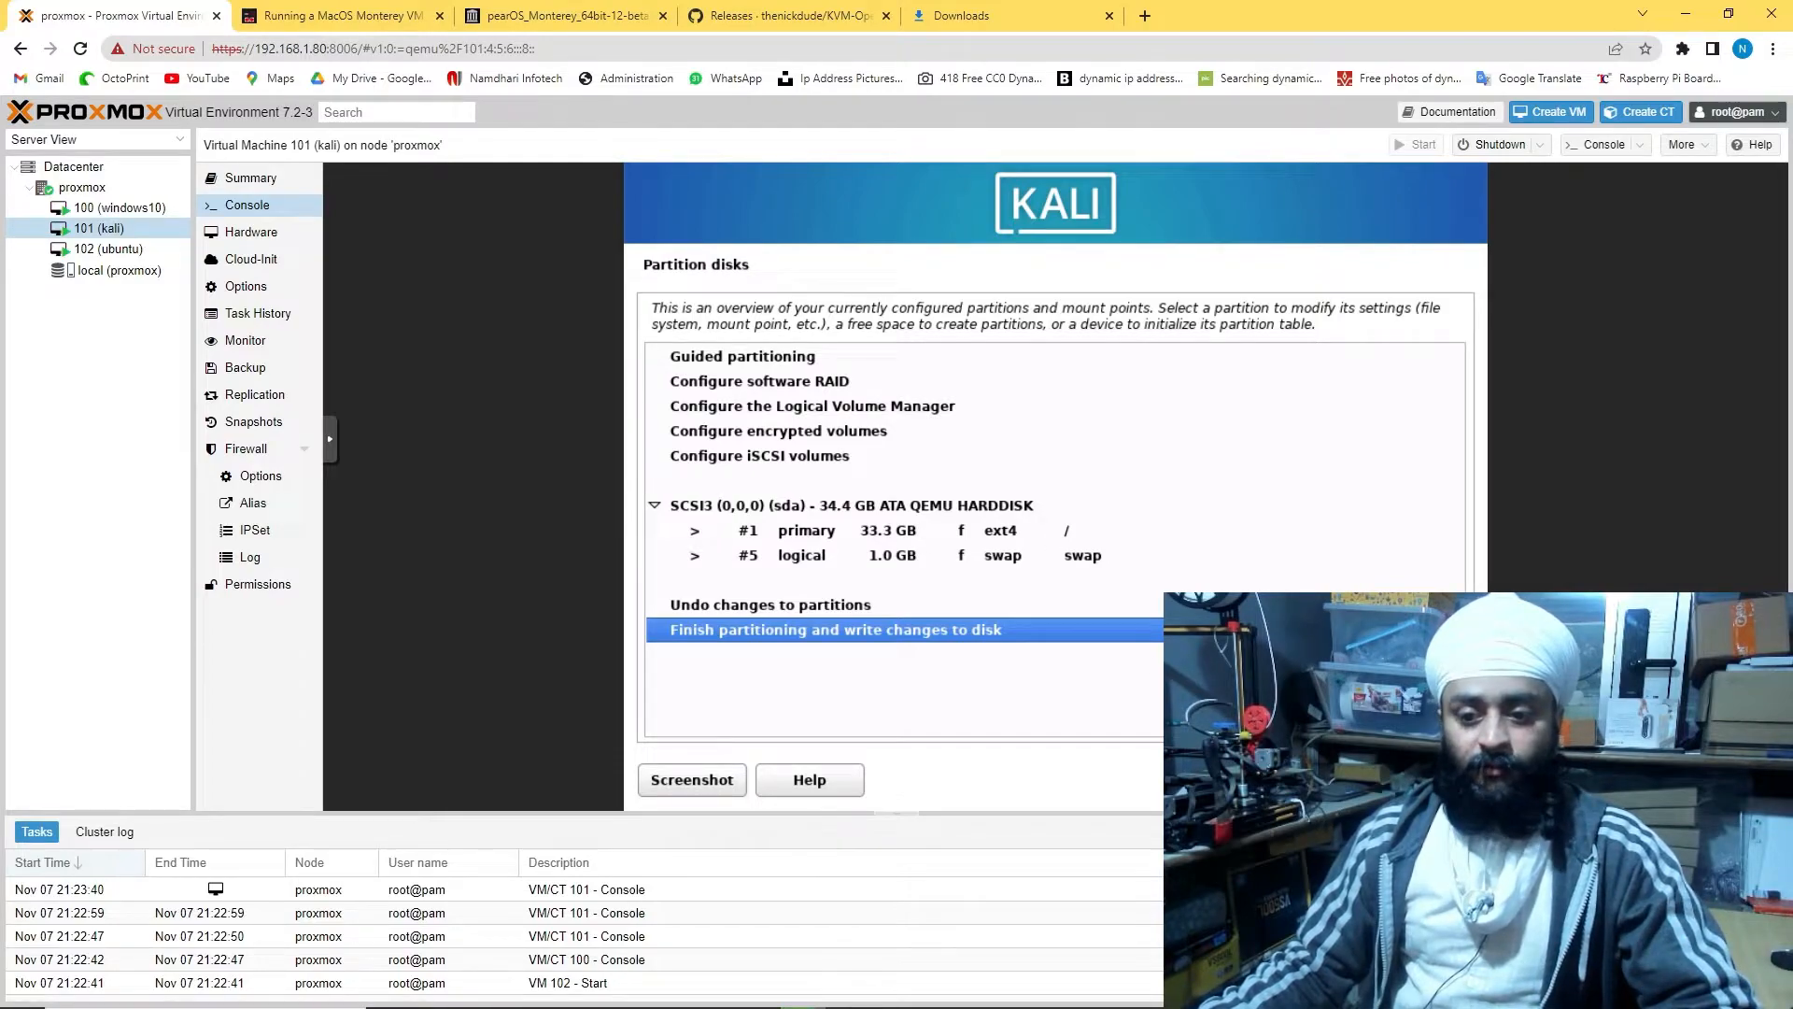
{"action": "key", "text": "Return"}
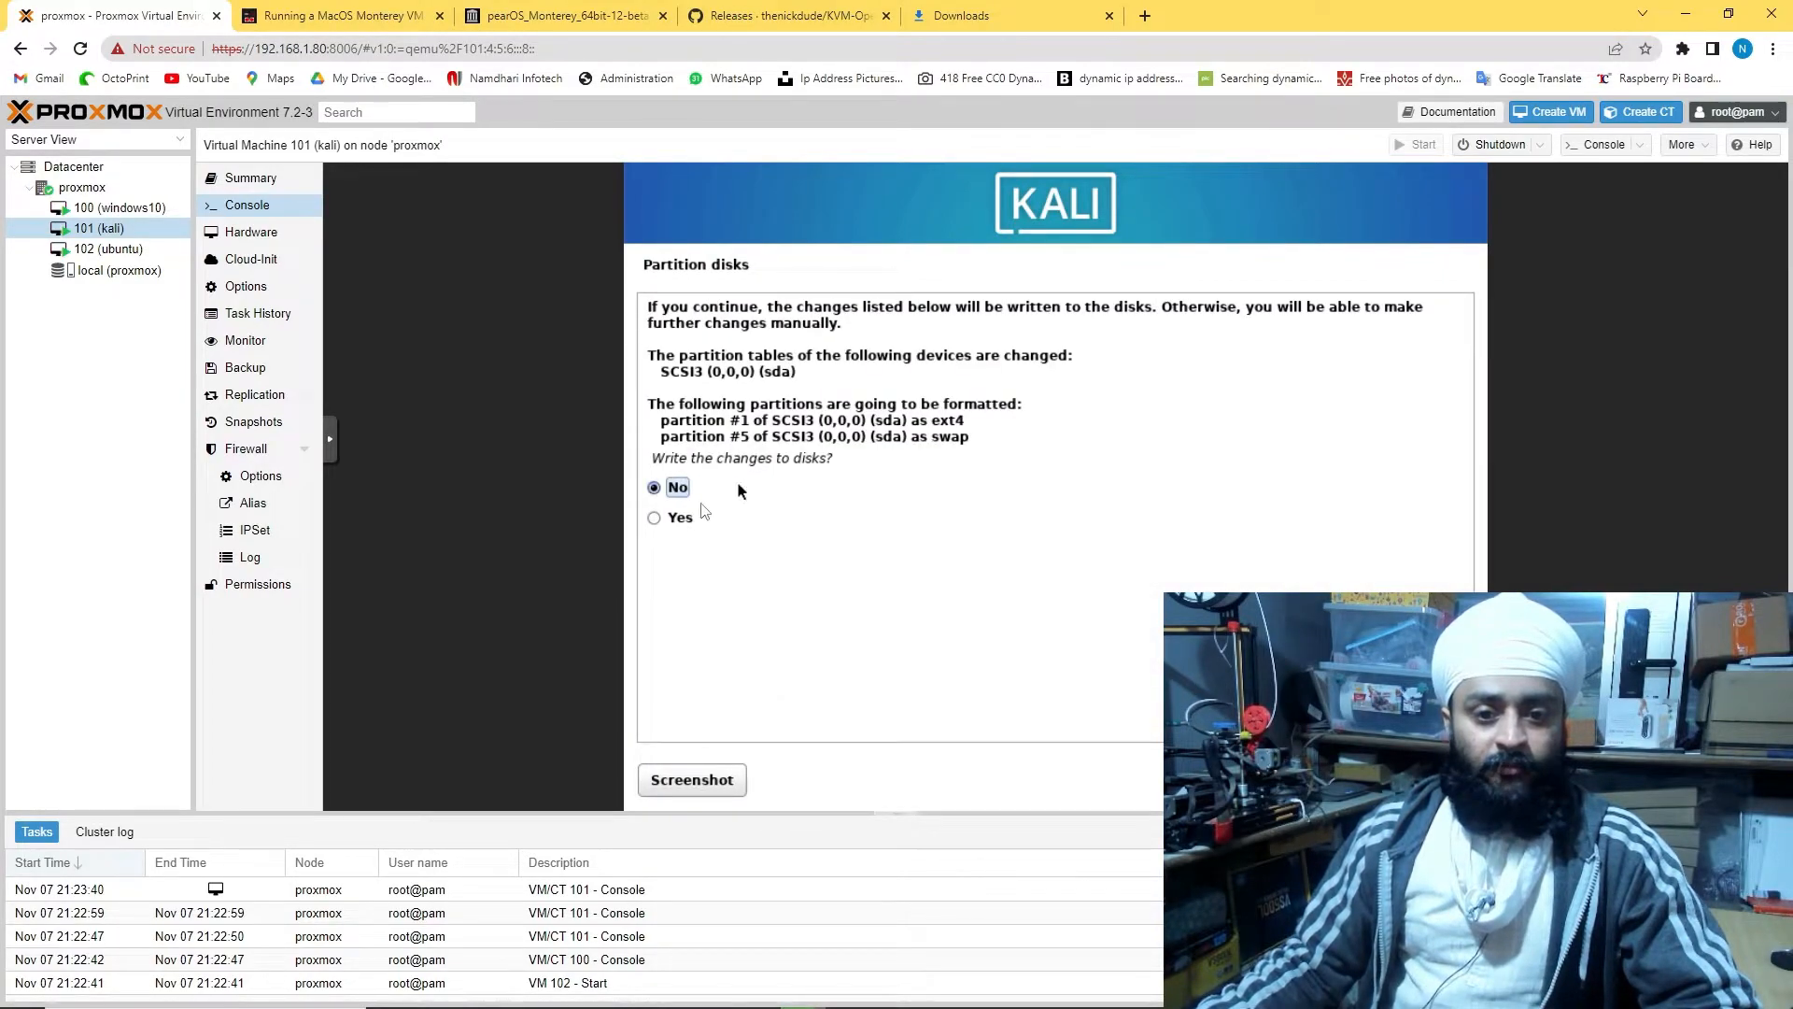
Confirm writing Kali's partition changes and boot Ubuntu in Try Ubuntu mode
{"action": "key", "text": "Down"}
{"action": "key", "text": "Return"}
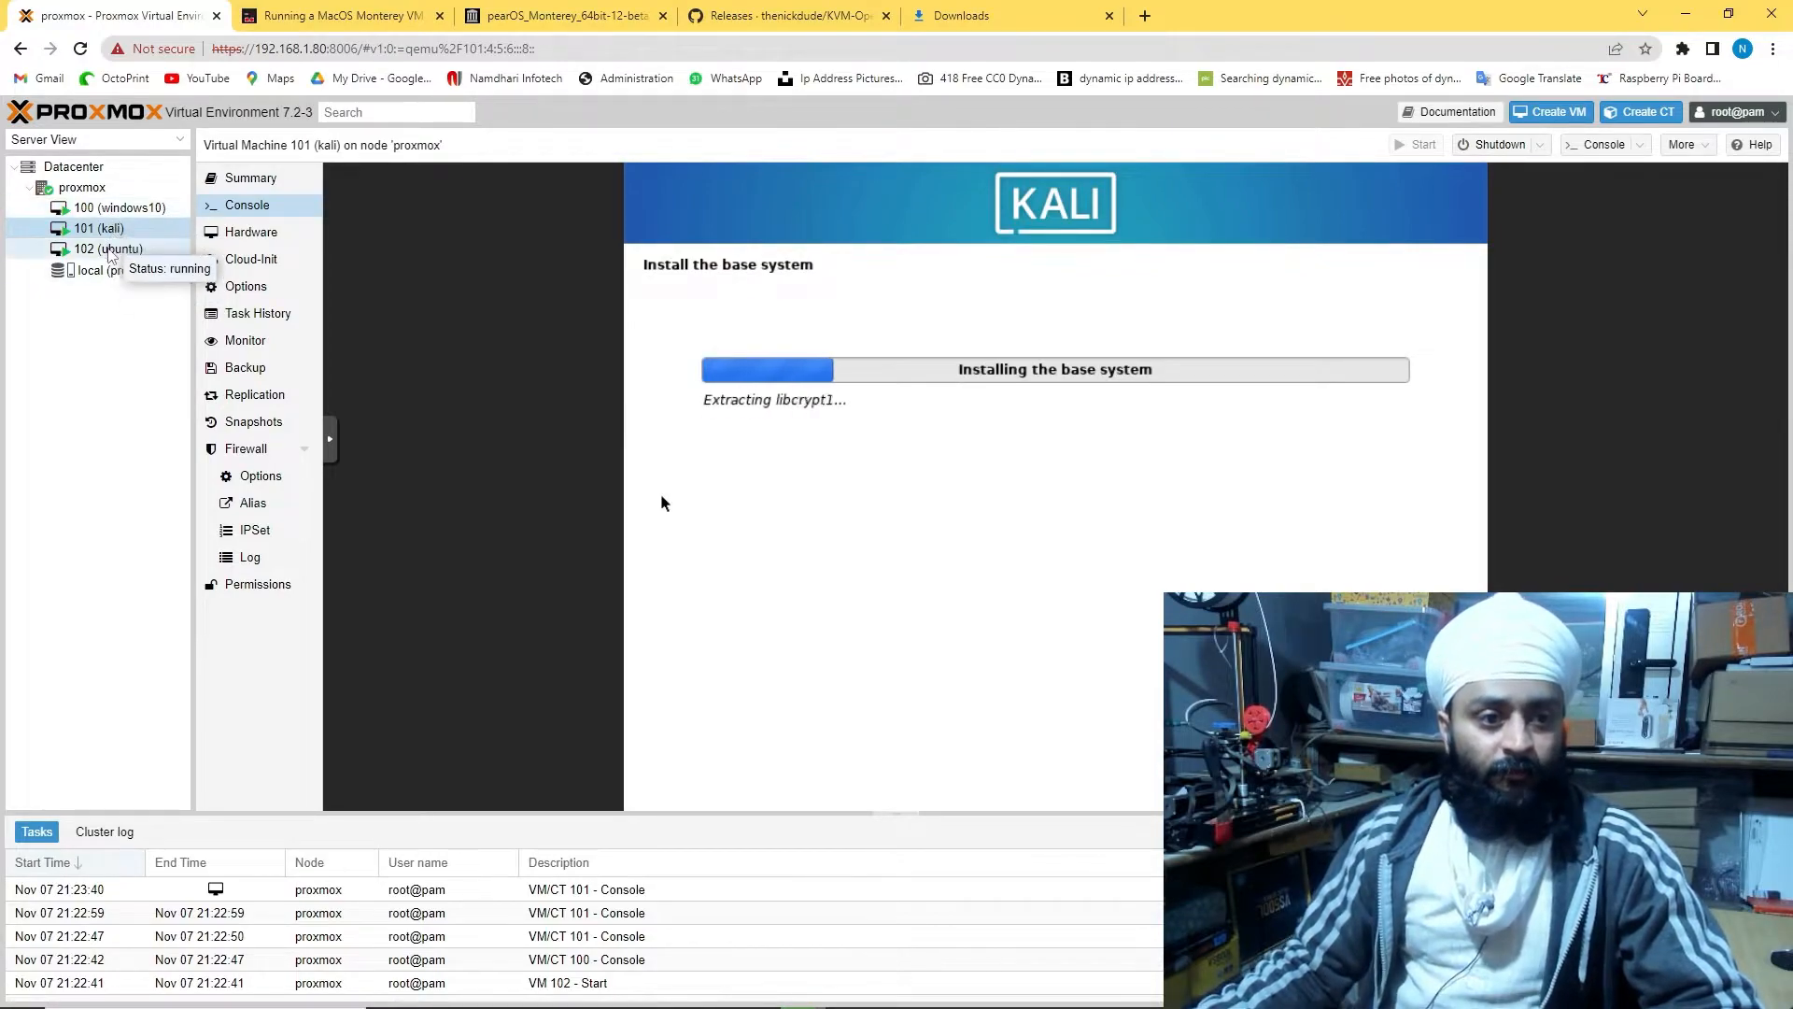
{"action": "left_click", "coordinate": [108, 249]}
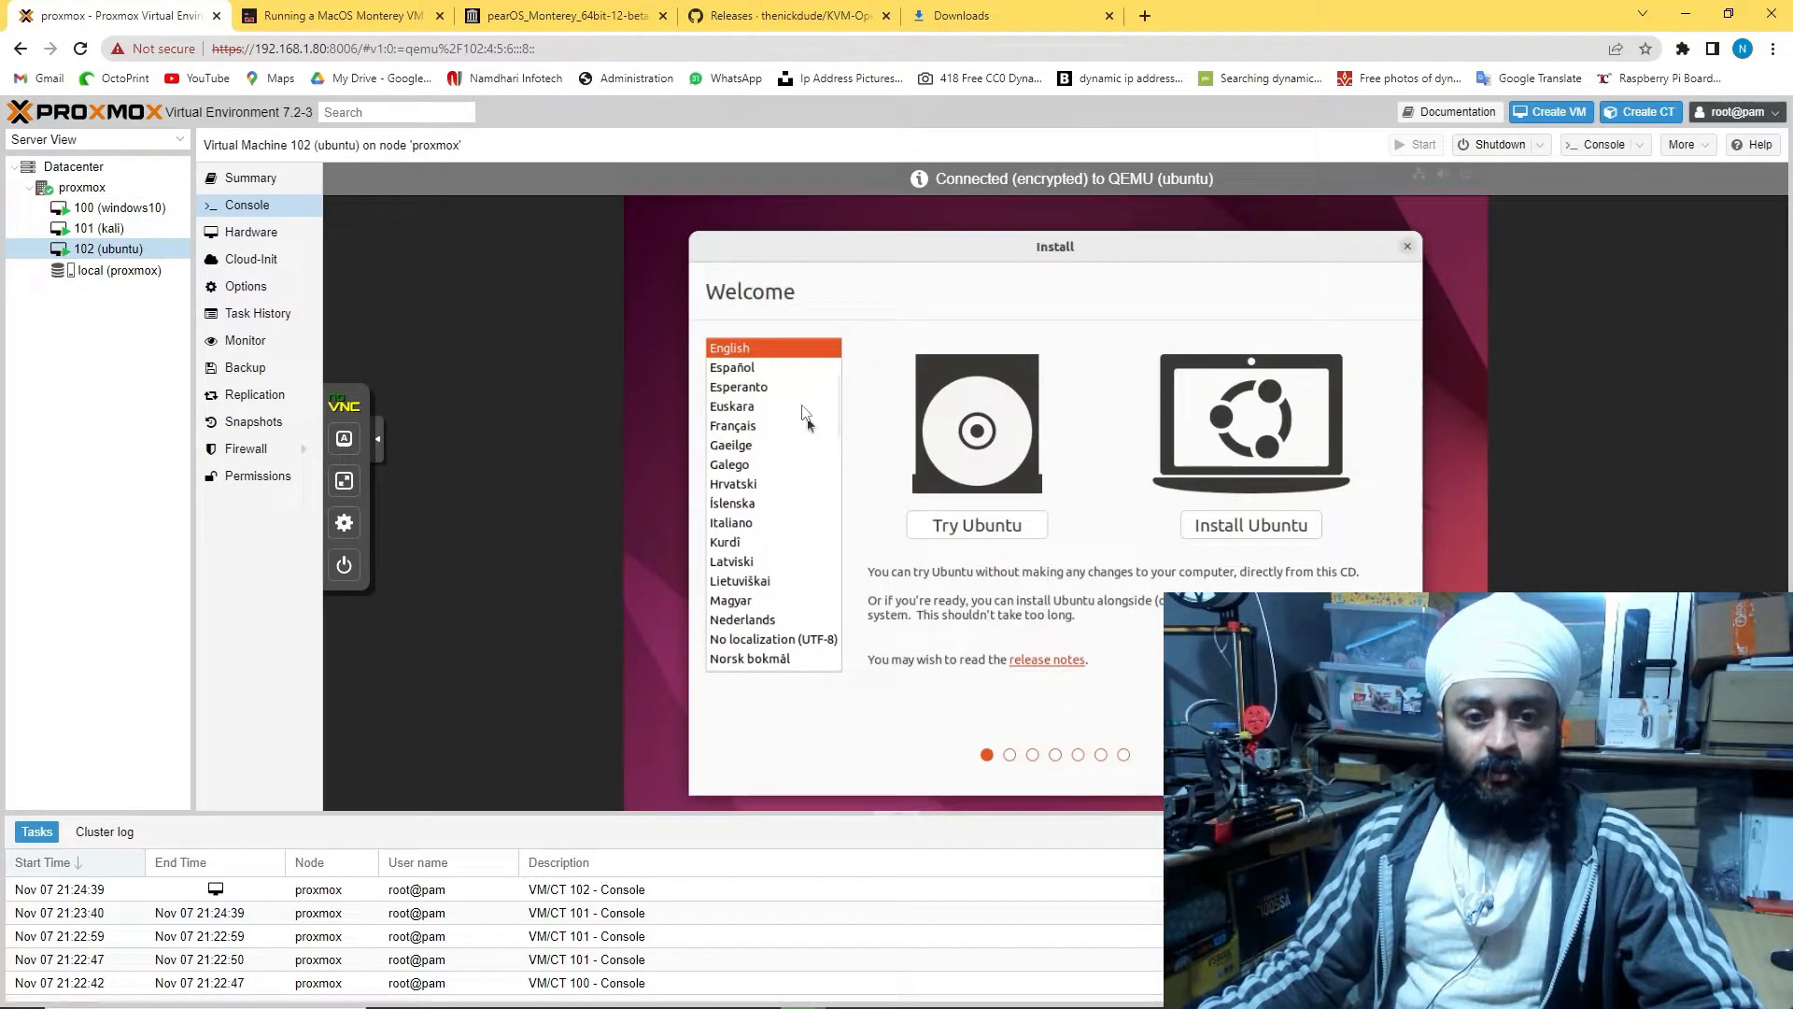
{"action": "left_click", "coordinate": [959, 526]}
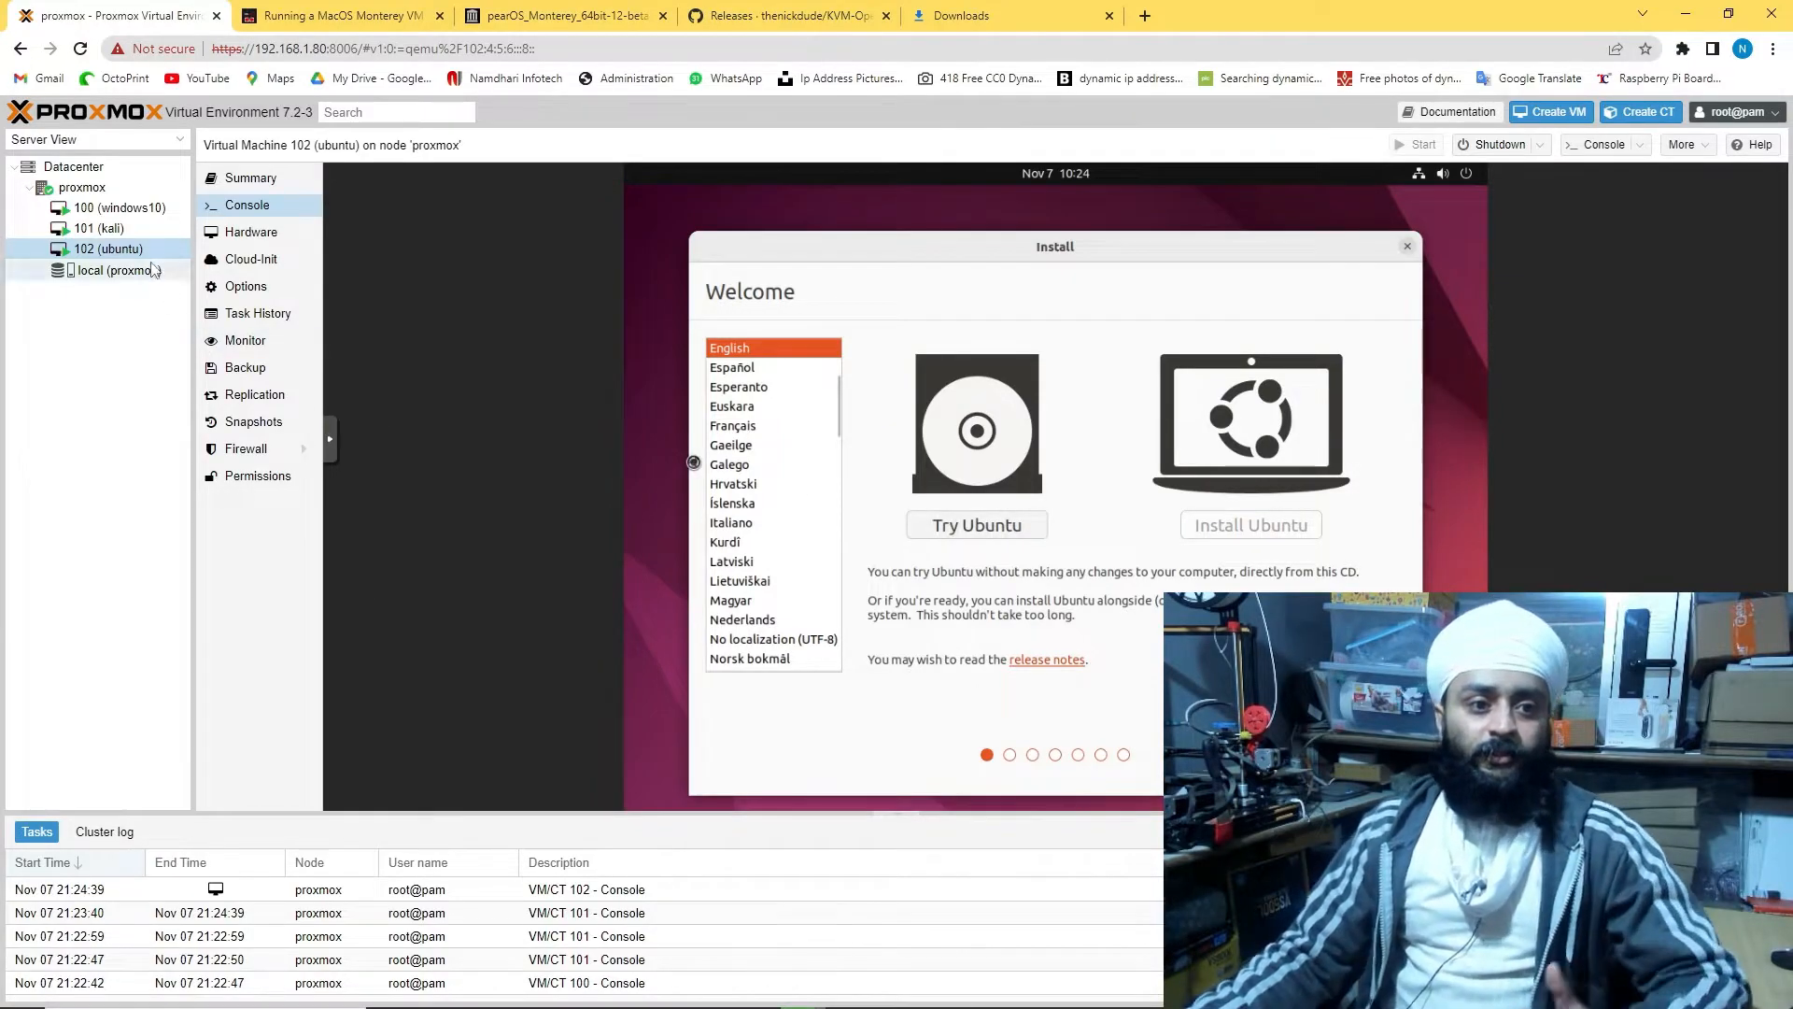
{"action": "left_click", "coordinate": [99, 228]}
{"action": "left_click", "coordinate": [108, 210]}
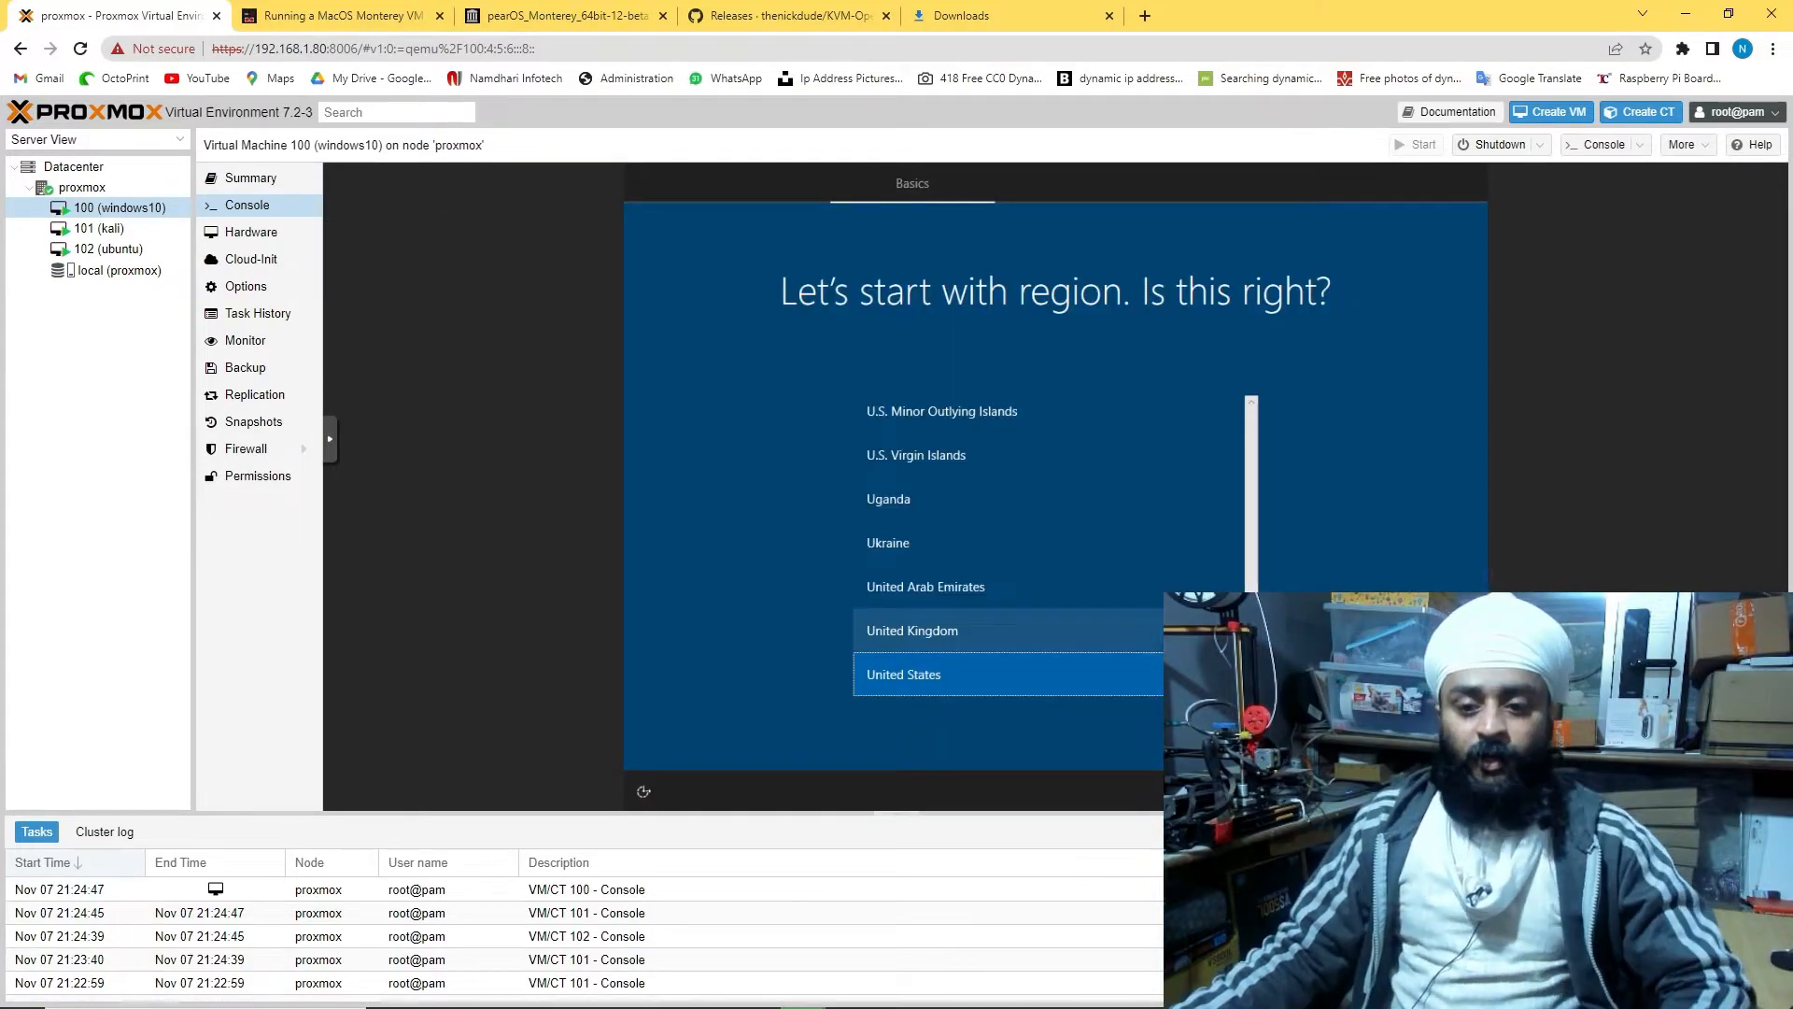
Accept the Windows region, keep Kali's default software selection, and launch Firefox in Ubuntu
{"action": "left_click", "coordinate": [1401, 732]}
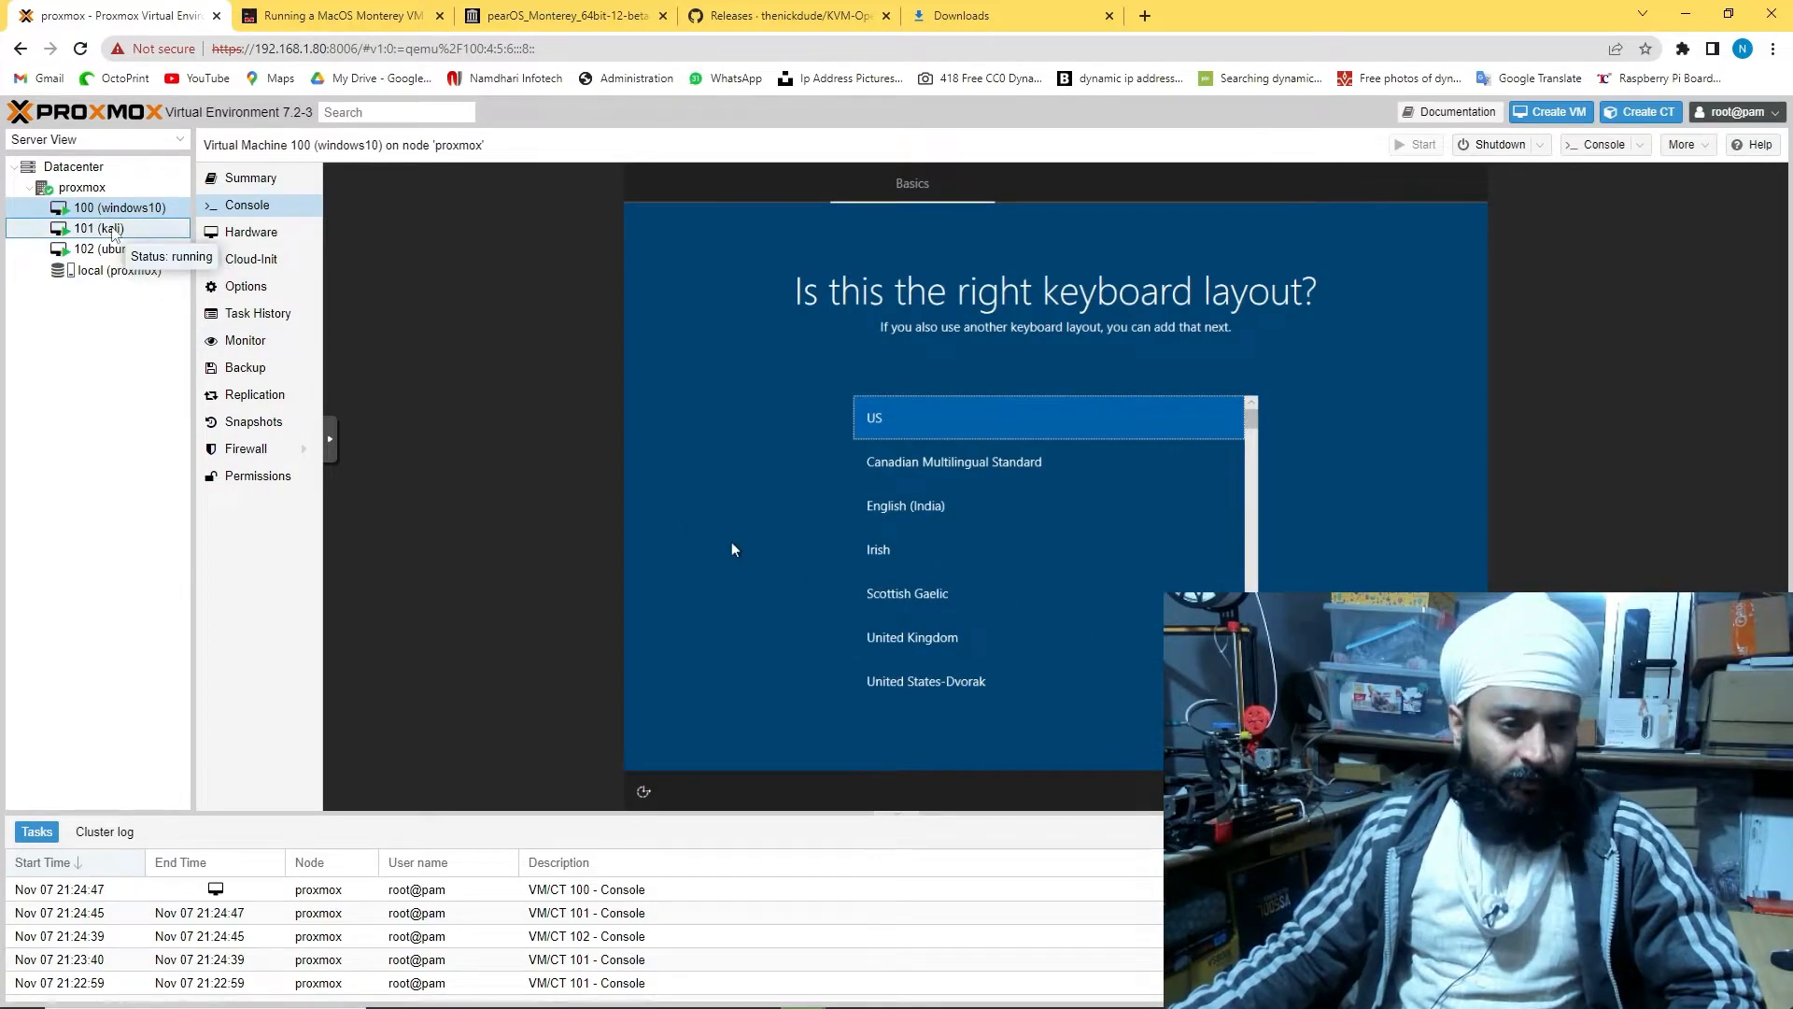
{"action": "left_click", "coordinate": [112, 230]}
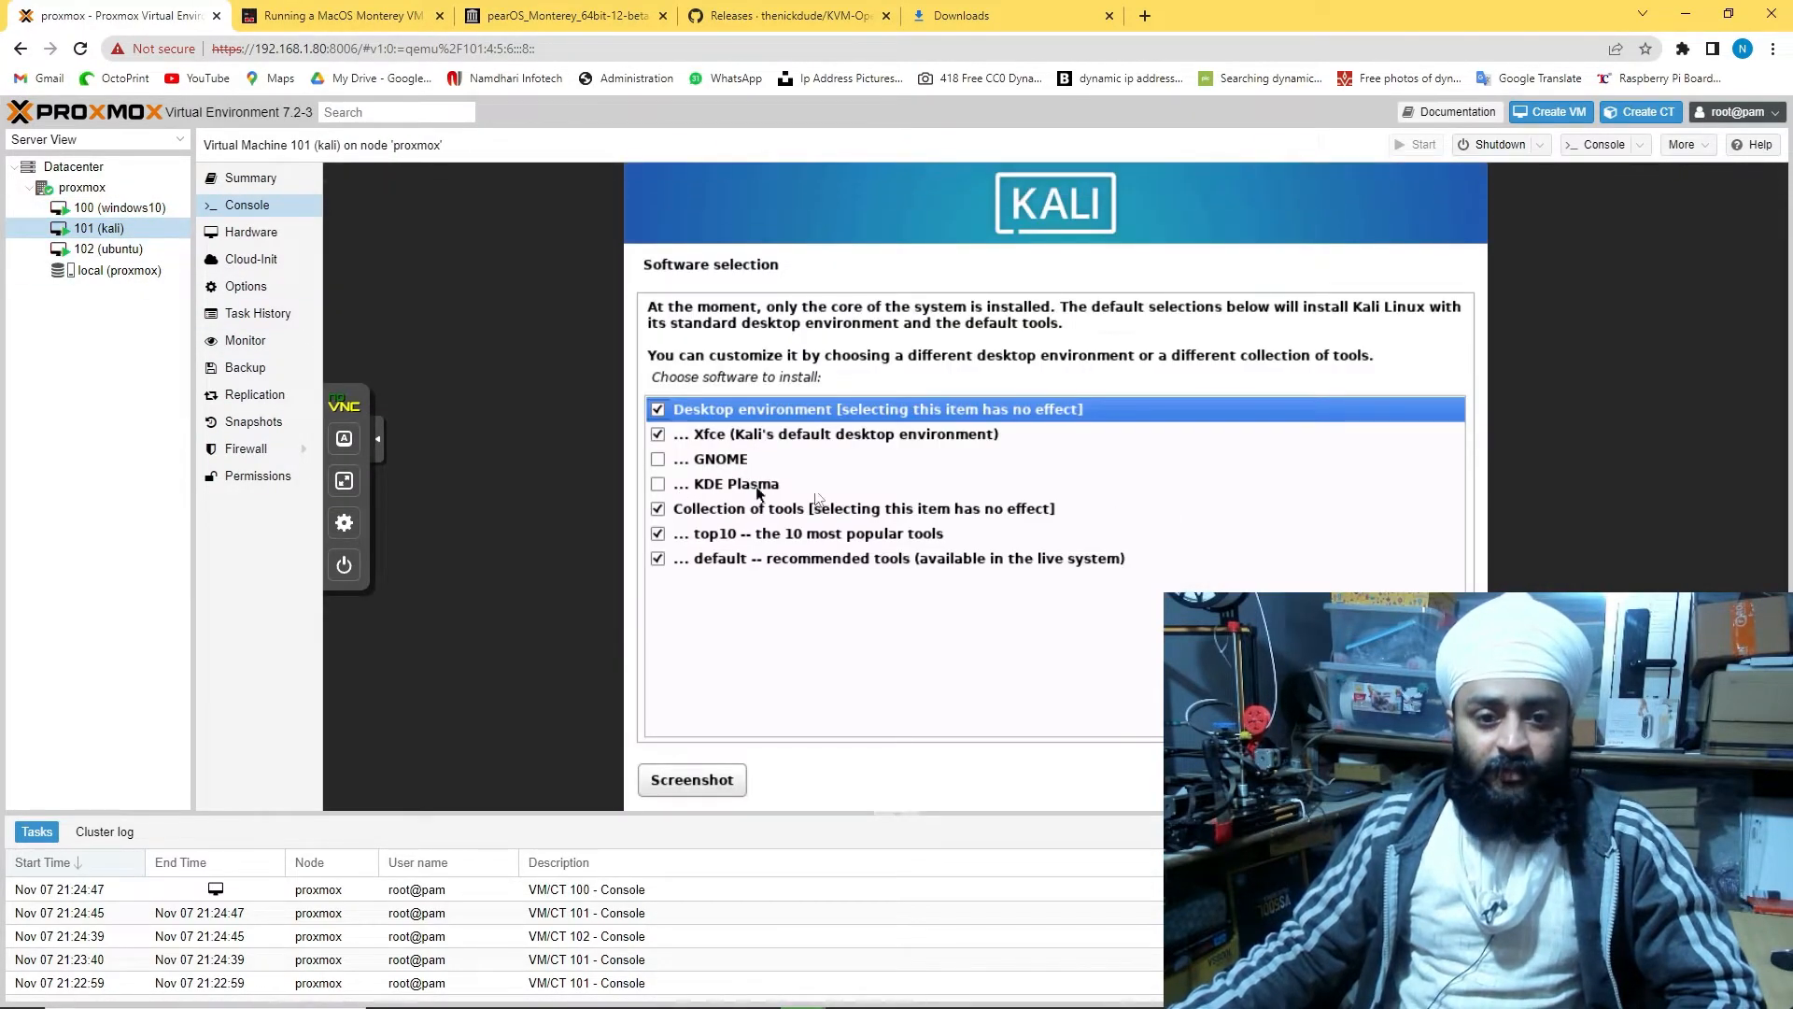
{"action": "left_click", "coordinate": [1420, 780]}
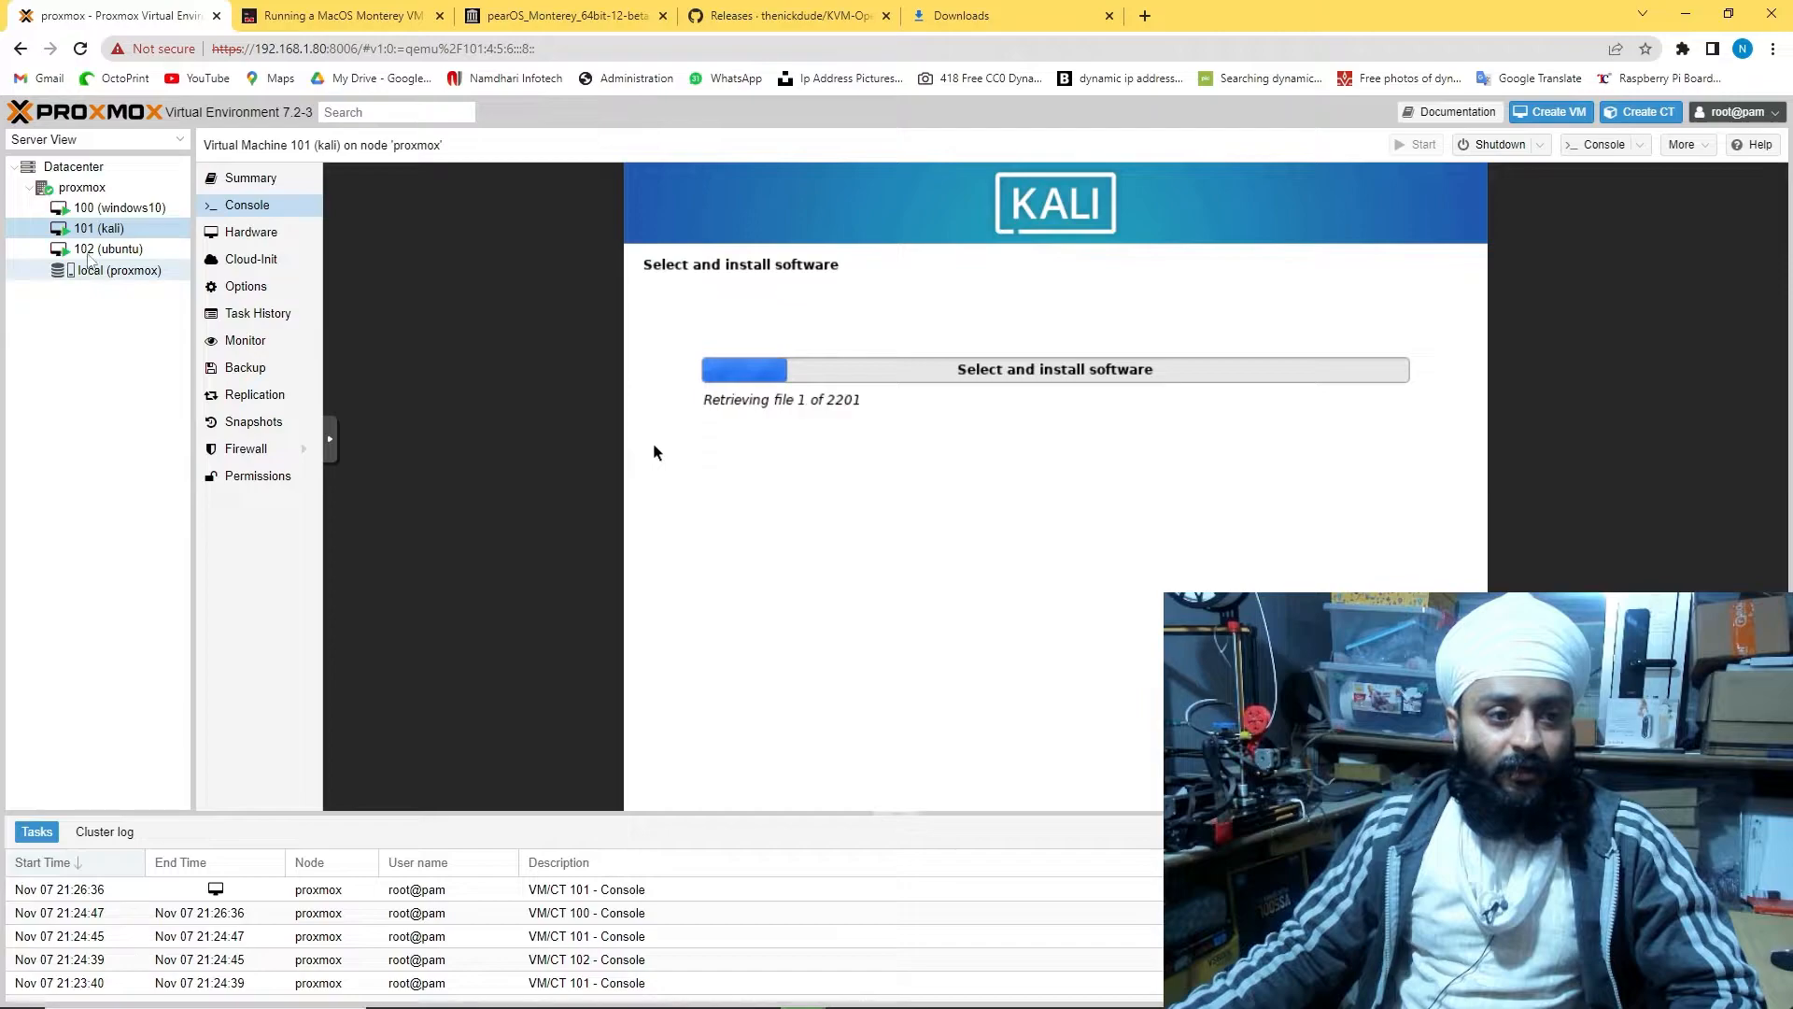
{"action": "left_click", "coordinate": [105, 248]}
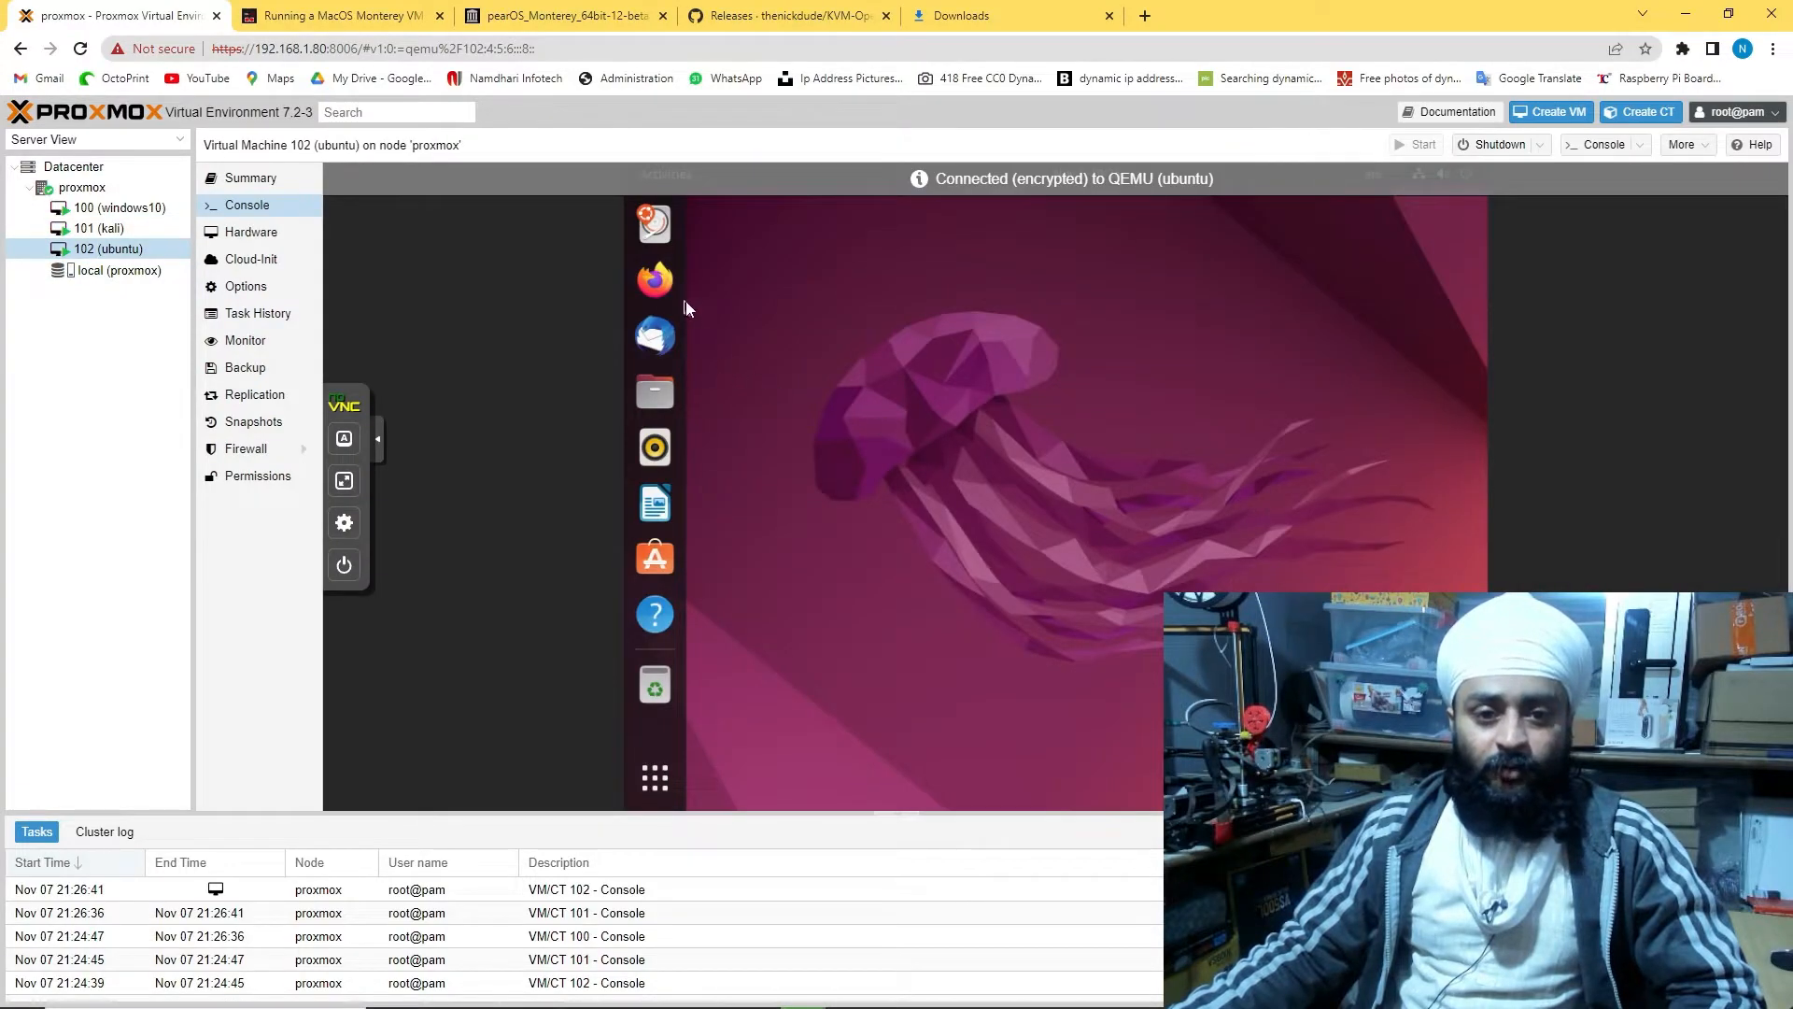
{"action": "left_click", "coordinate": [655, 280]}
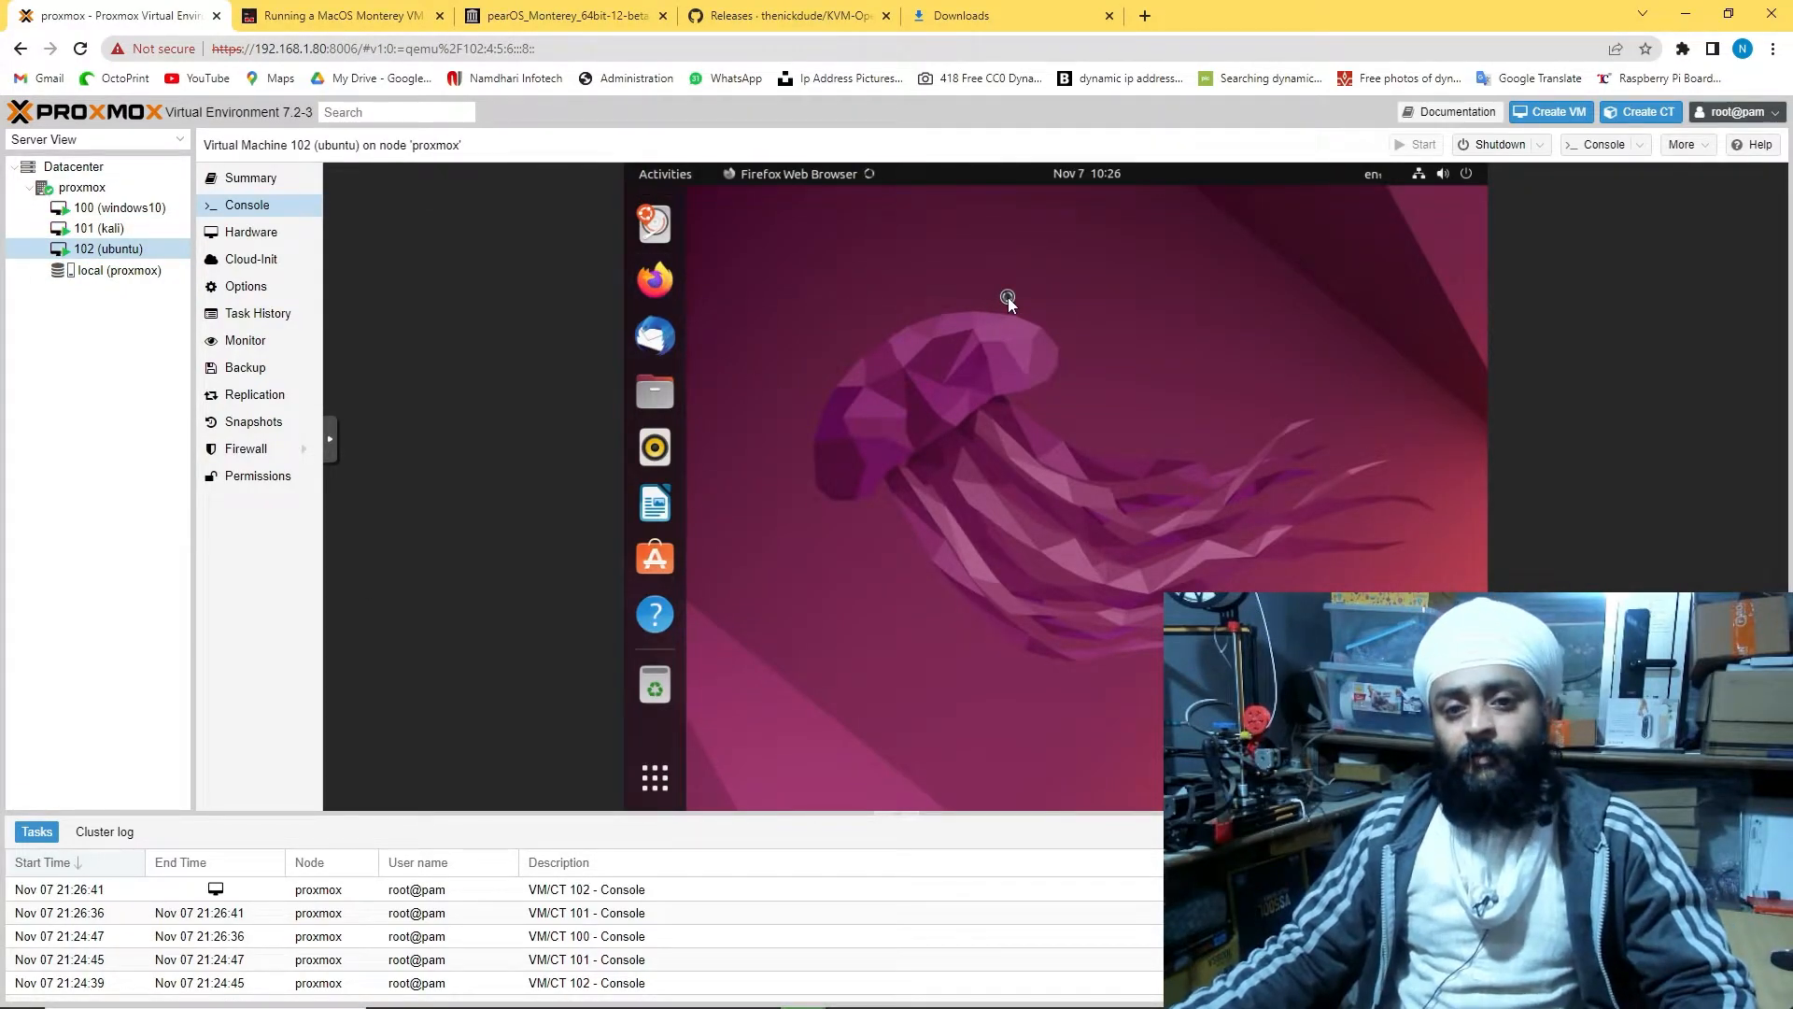
Choose the English (India) keyboard in Windows setup, skip a second layout, and show VM 100's hardware
{"action": "left_click", "coordinate": [94, 228]}
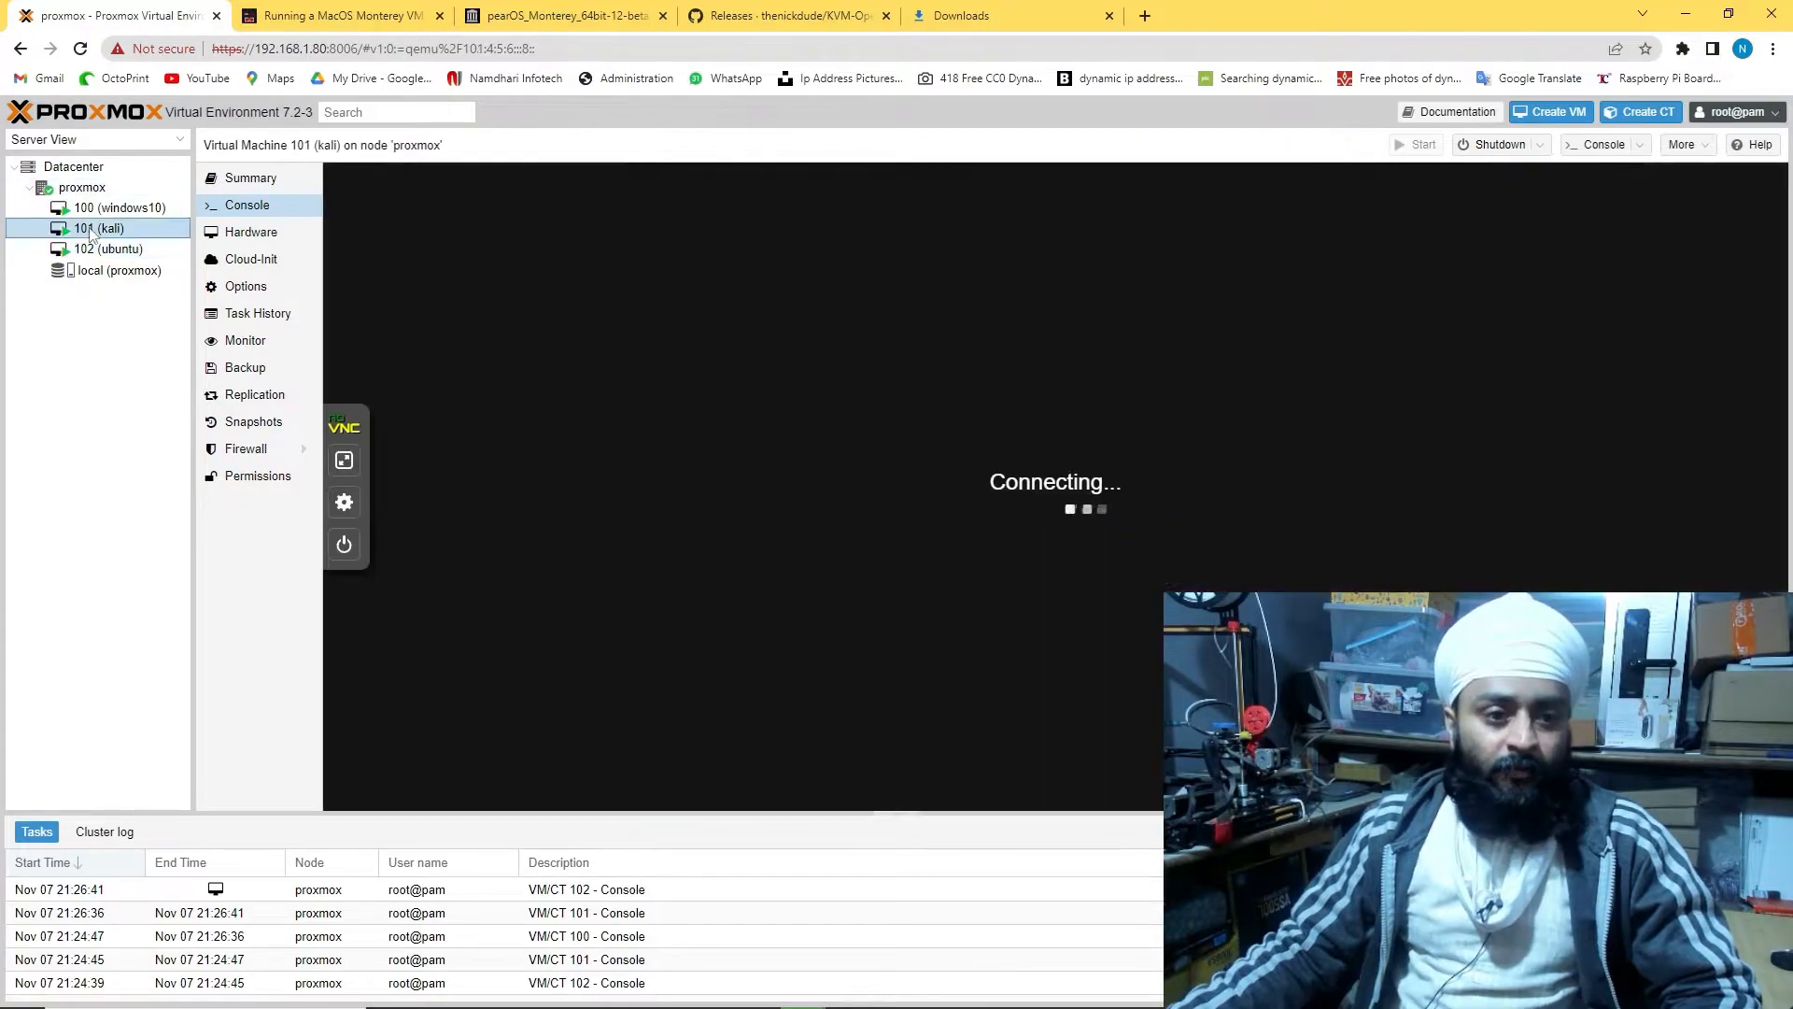
{"action": "left_click", "coordinate": [110, 208]}
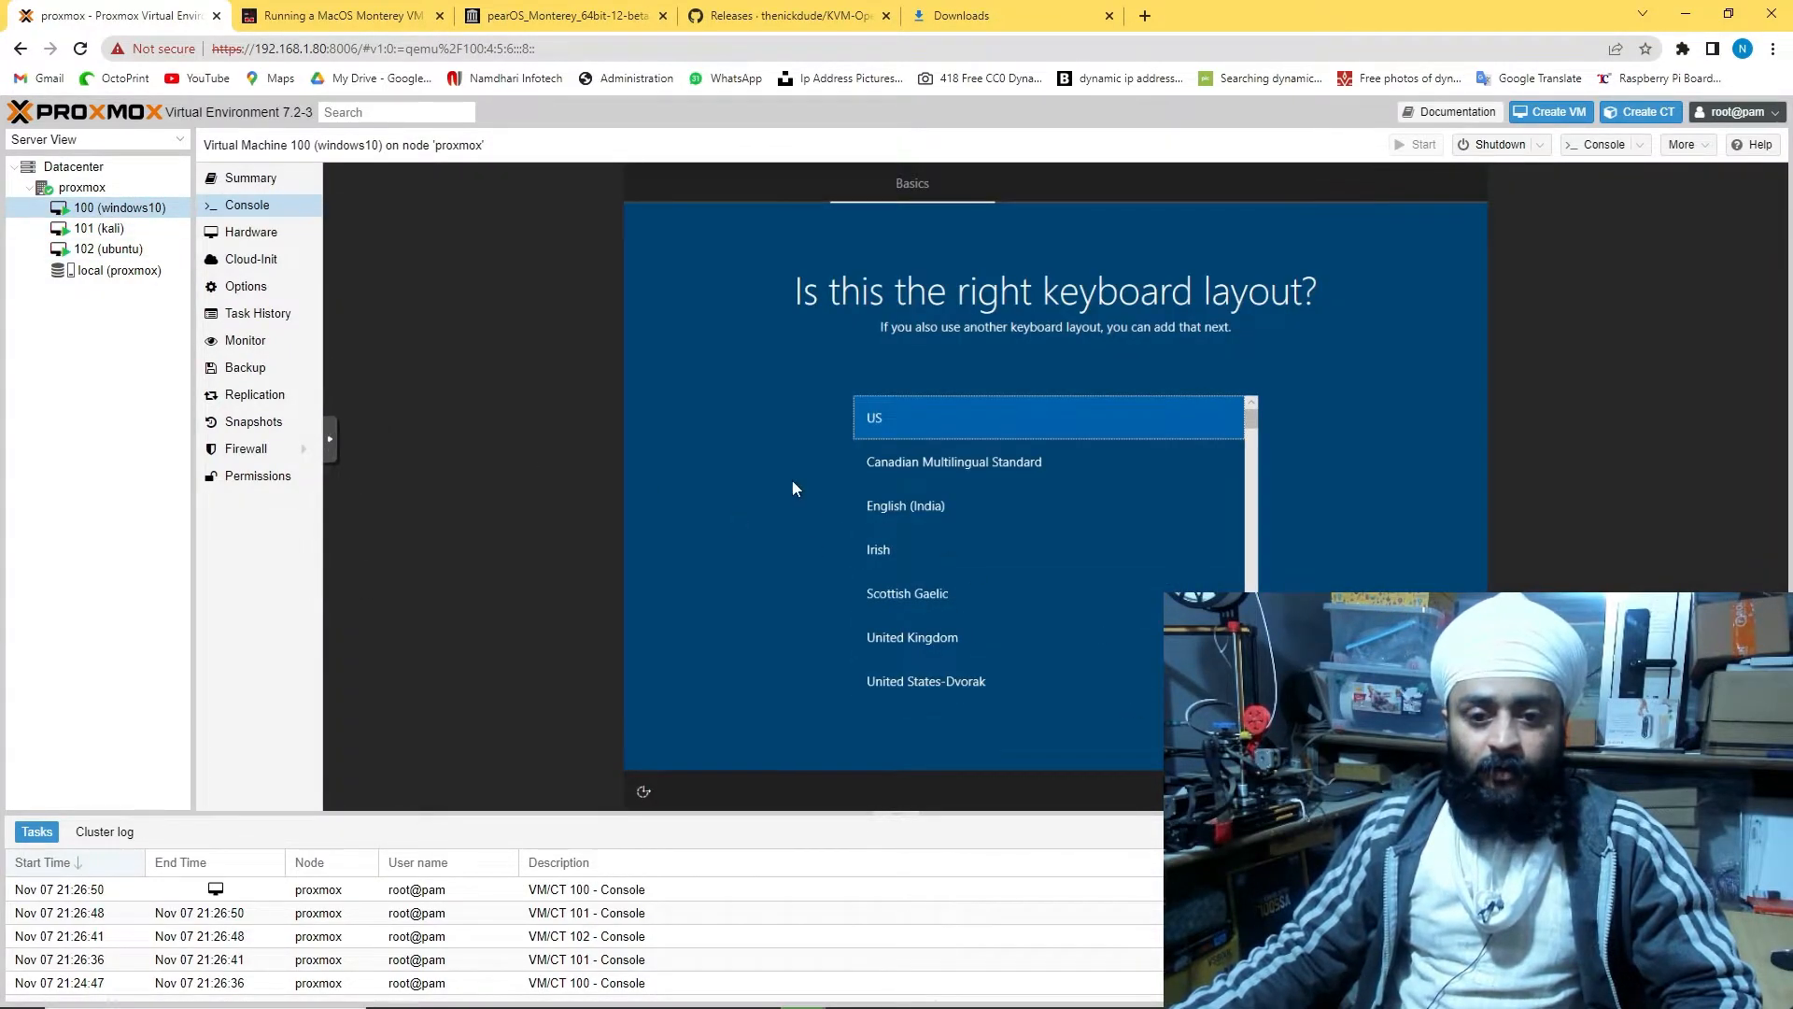
{"action": "left_click", "coordinate": [933, 502]}
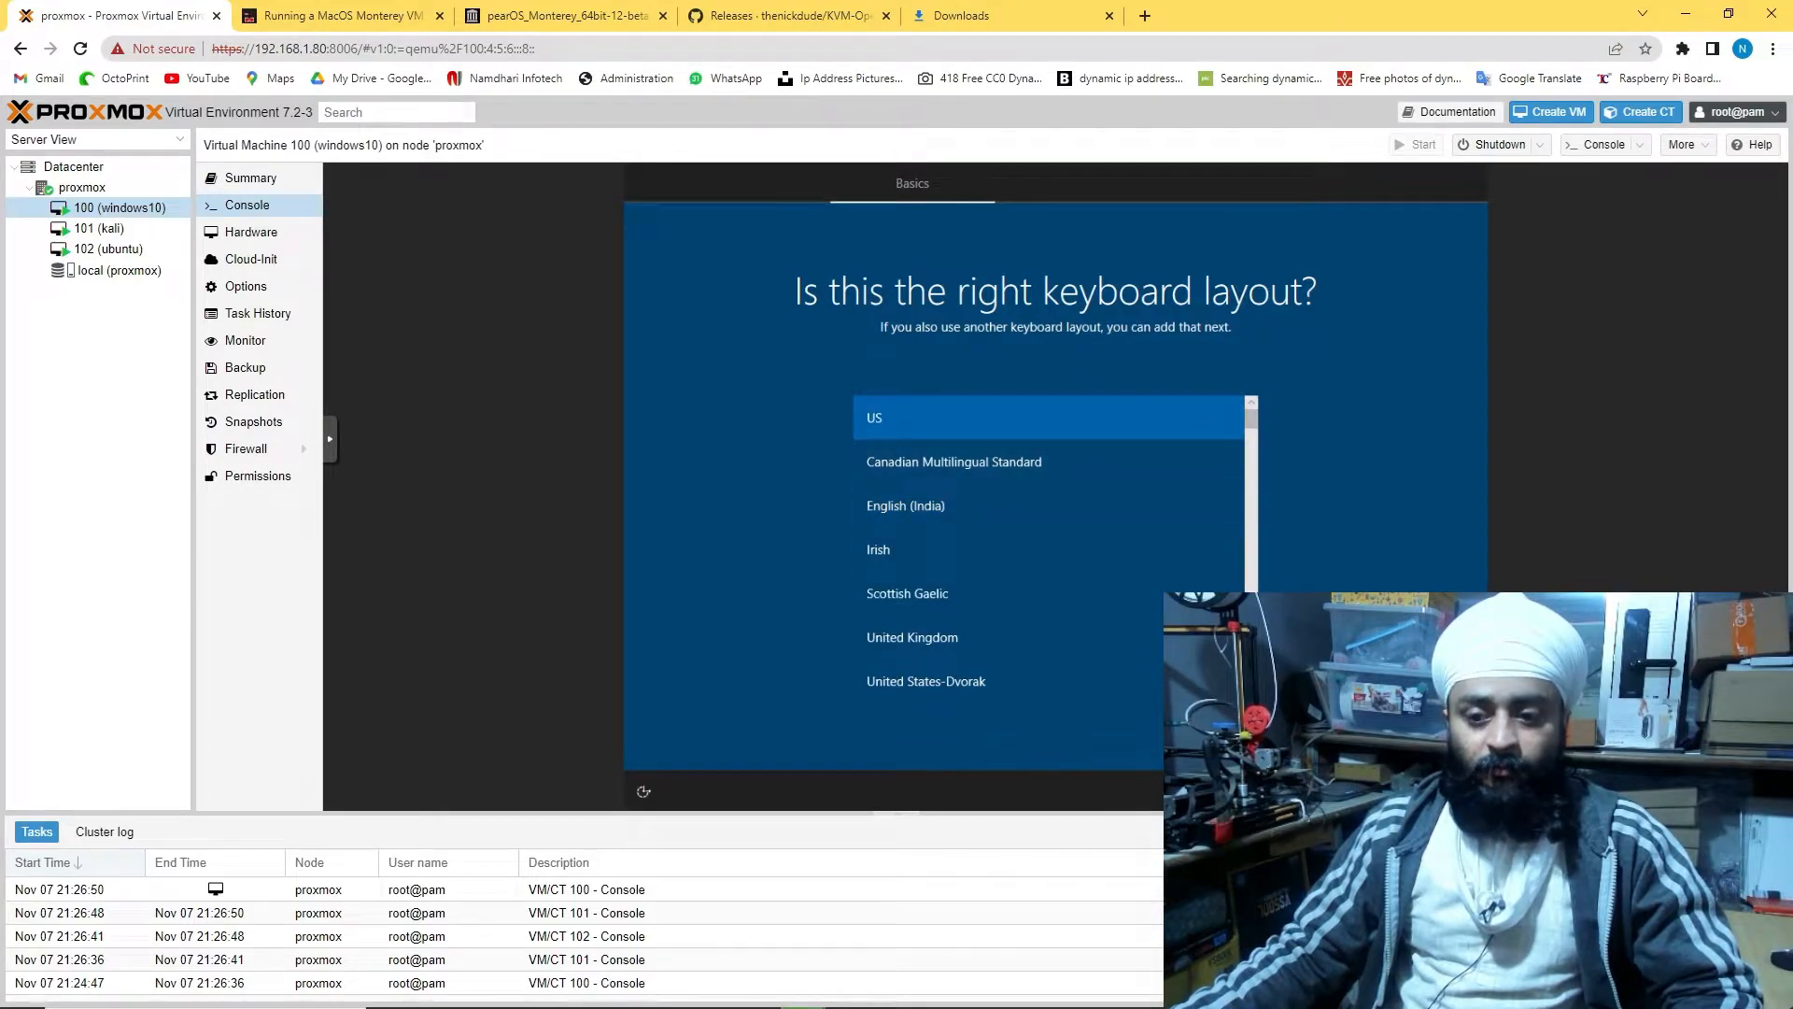
{"action": "left_click", "coordinate": [1395, 735]}
{"action": "left_click", "coordinate": [1395, 735]}
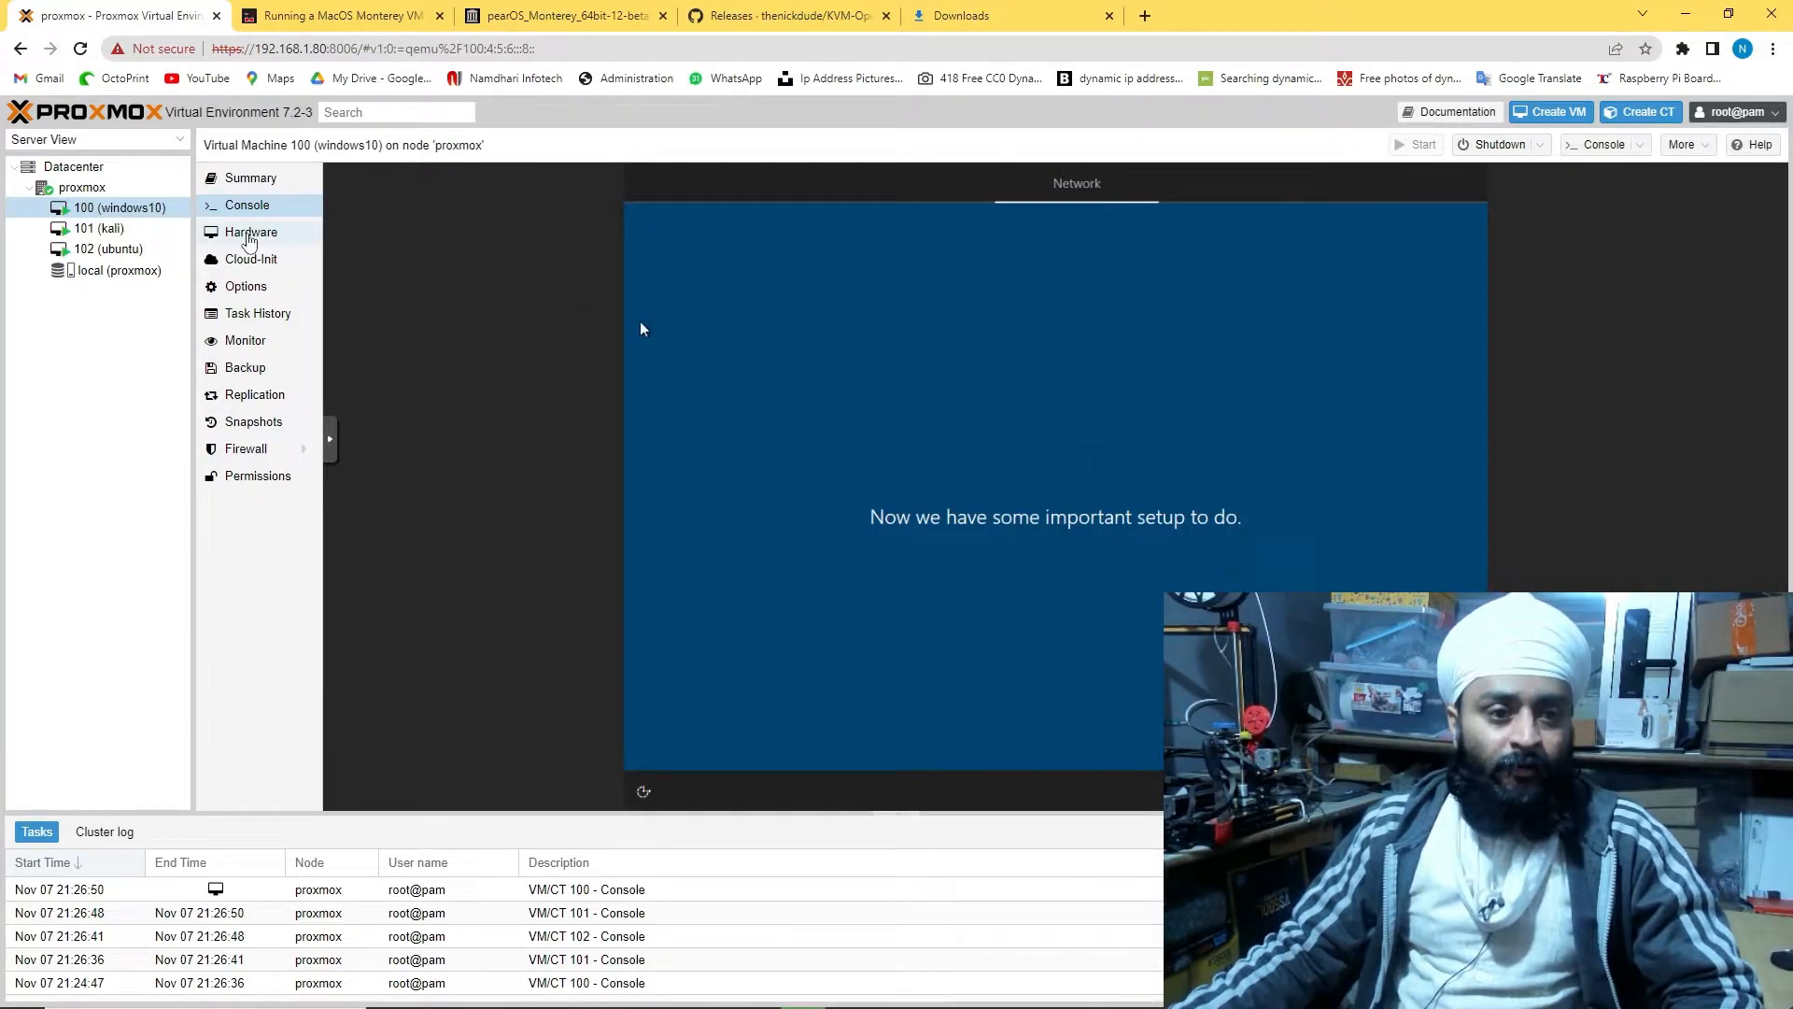
{"action": "left_click", "coordinate": [249, 233]}
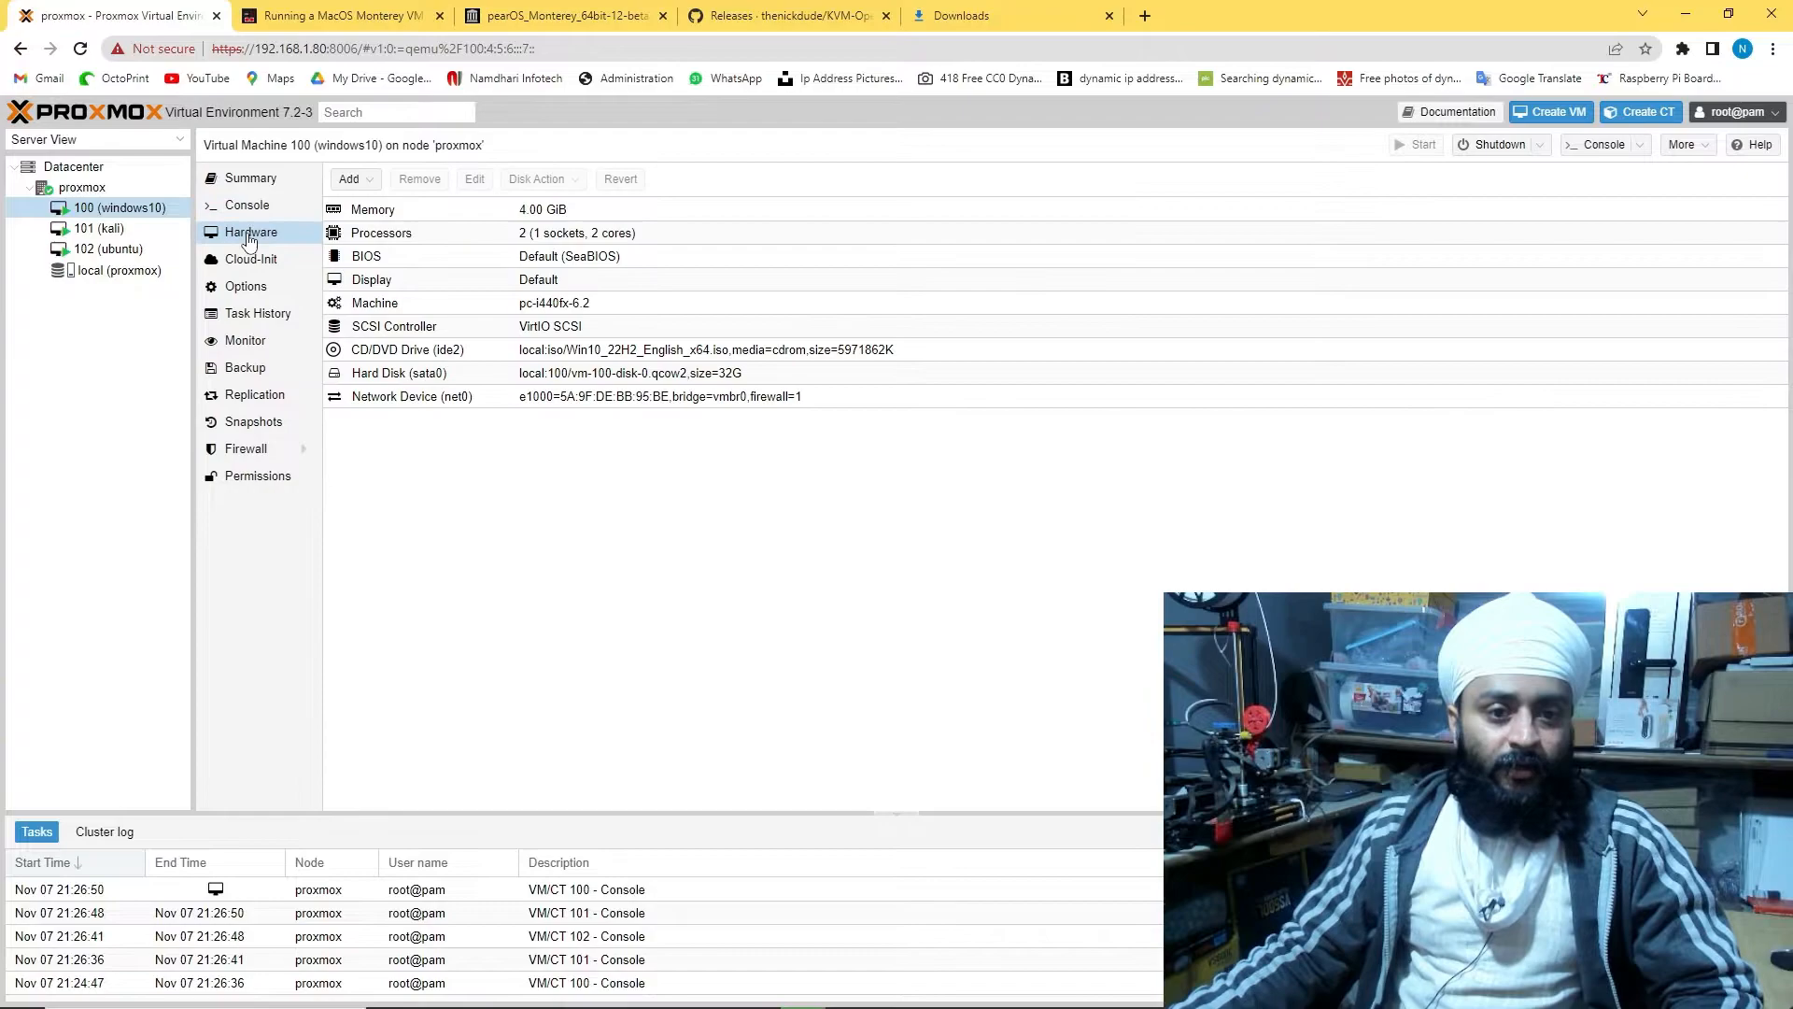
{"action": "left_click", "coordinate": [370, 182]}
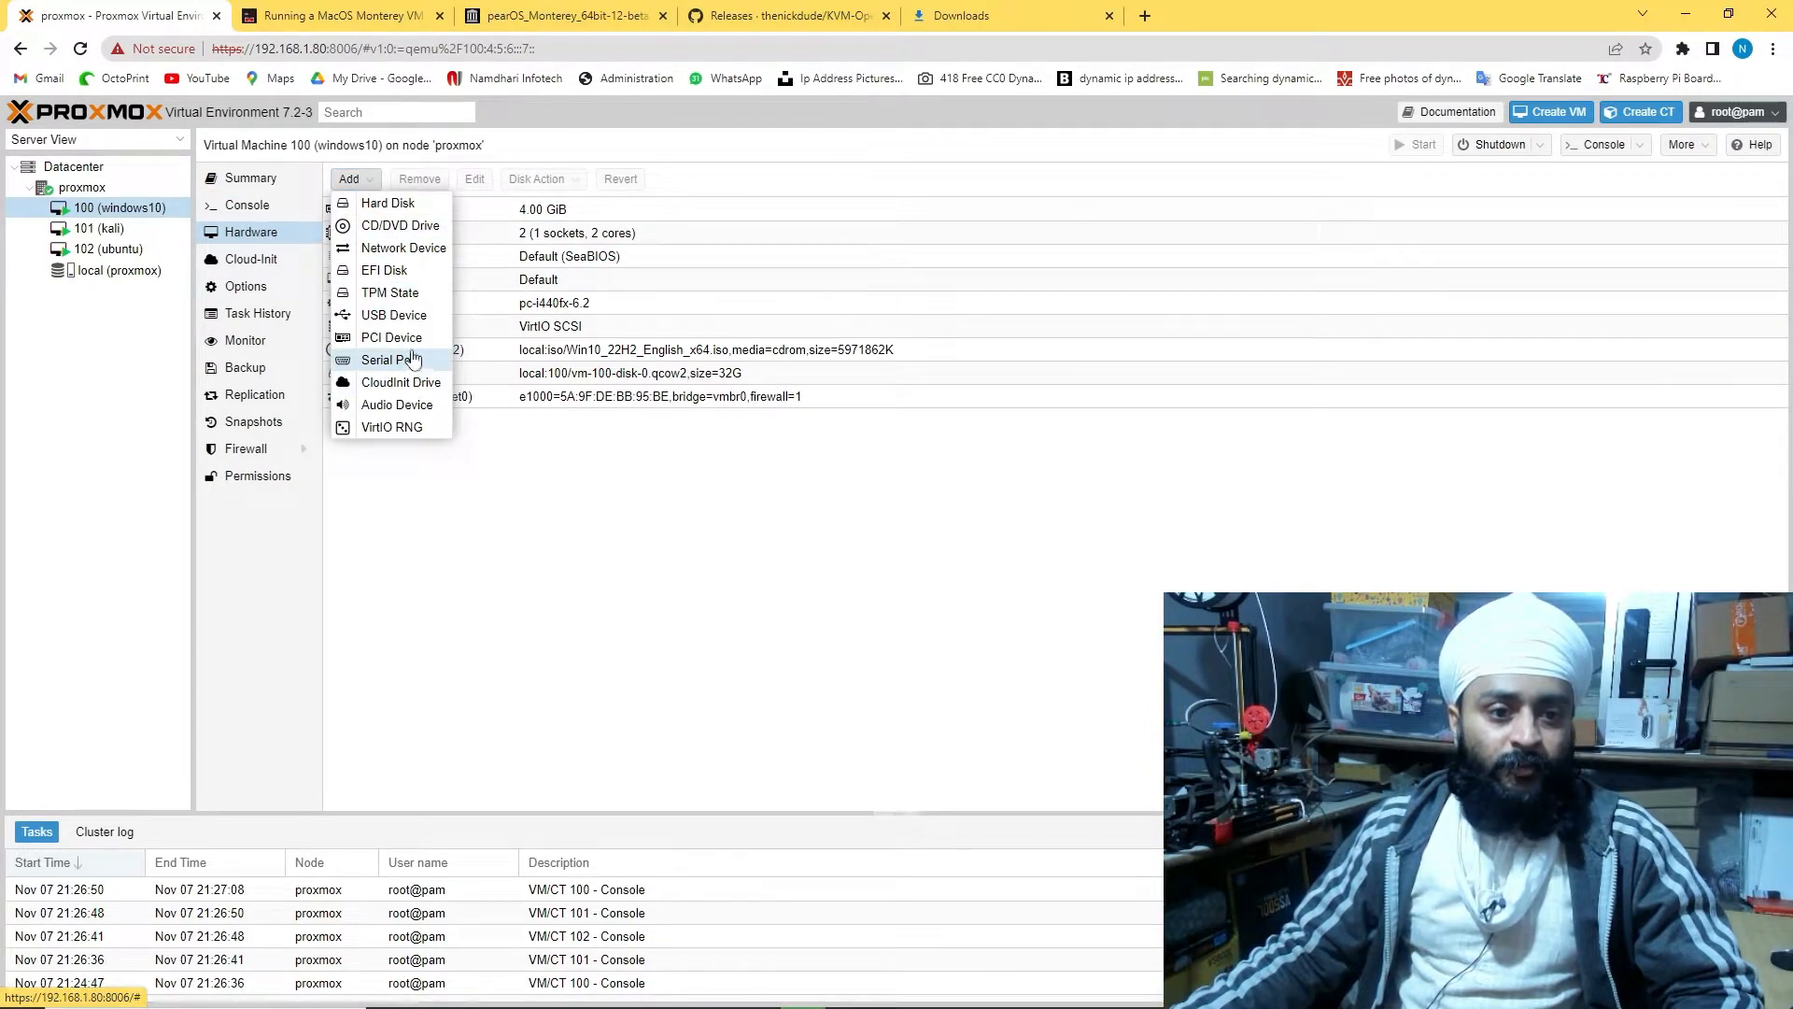
{"action": "left_click", "coordinate": [429, 252]}
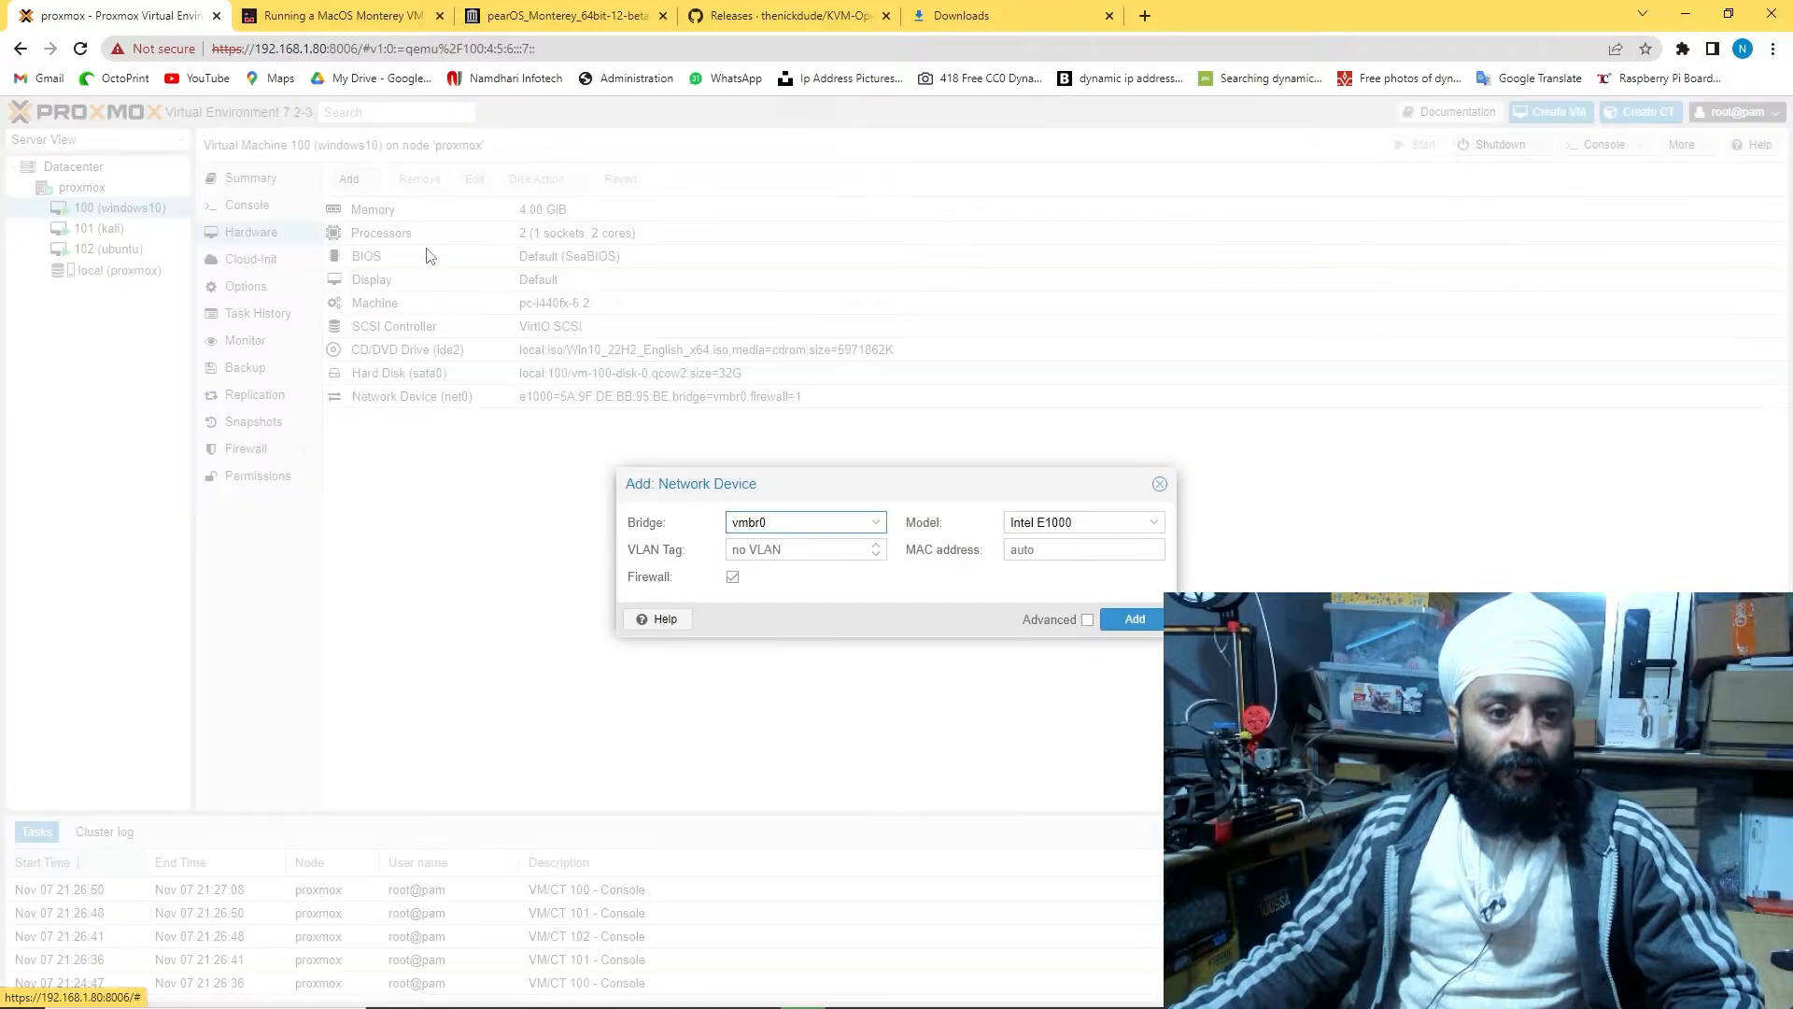
{"action": "left_click", "coordinate": [876, 522]}
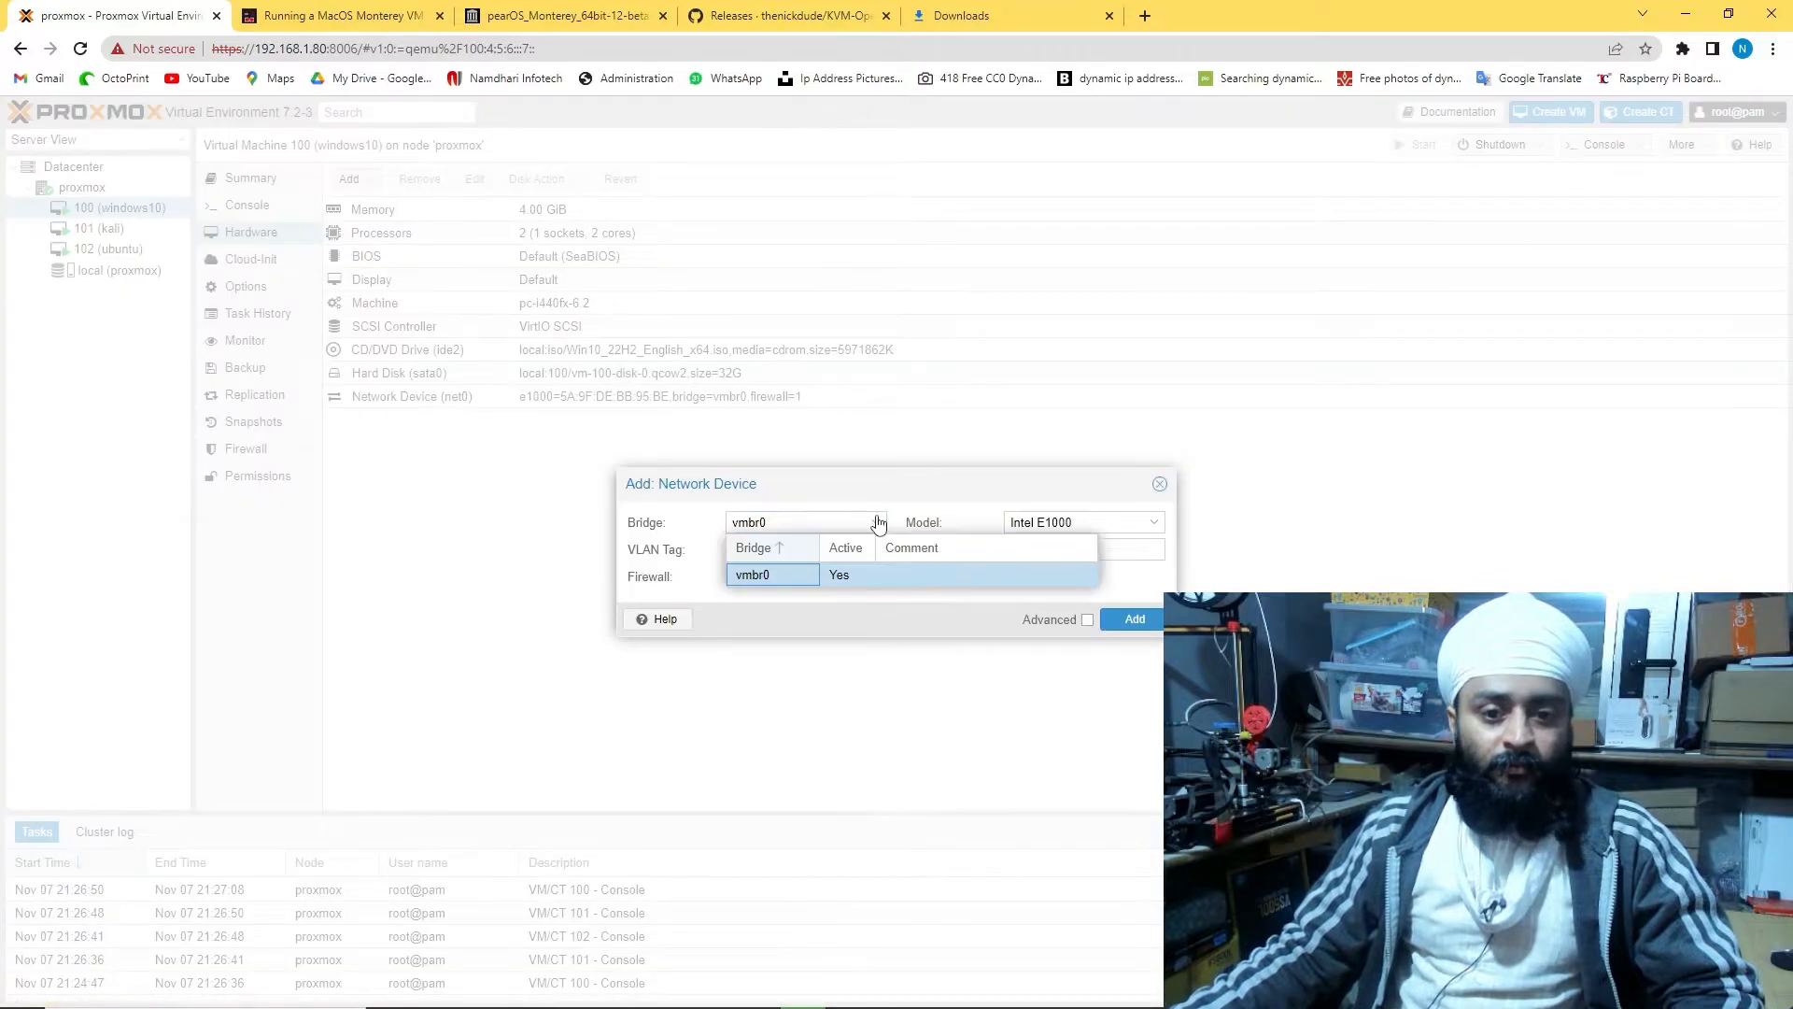
{"action": "left_click", "coordinate": [1134, 555]}
{"action": "left_click", "coordinate": [1142, 520]}
{"action": "left_click", "coordinate": [1159, 527]}
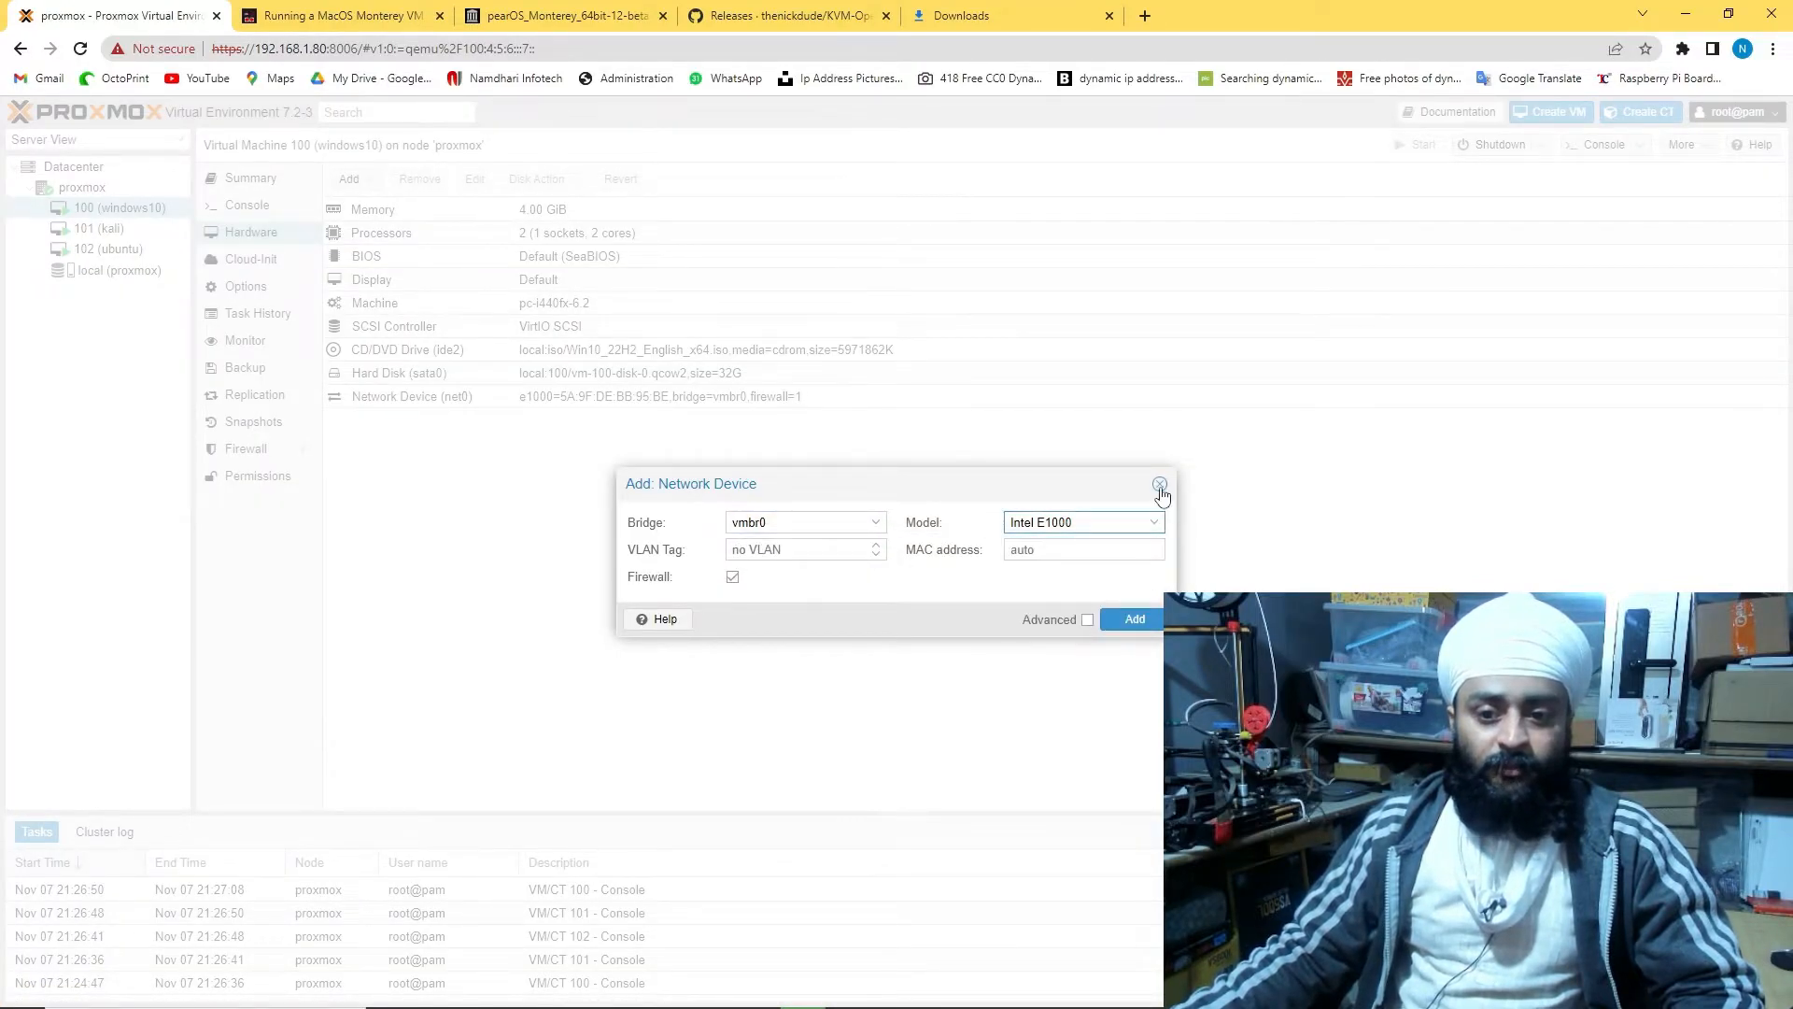
{"action": "left_click", "coordinate": [1160, 484]}
{"action": "left_click", "coordinate": [395, 402]}
{"action": "right_click", "coordinate": [512, 408]}
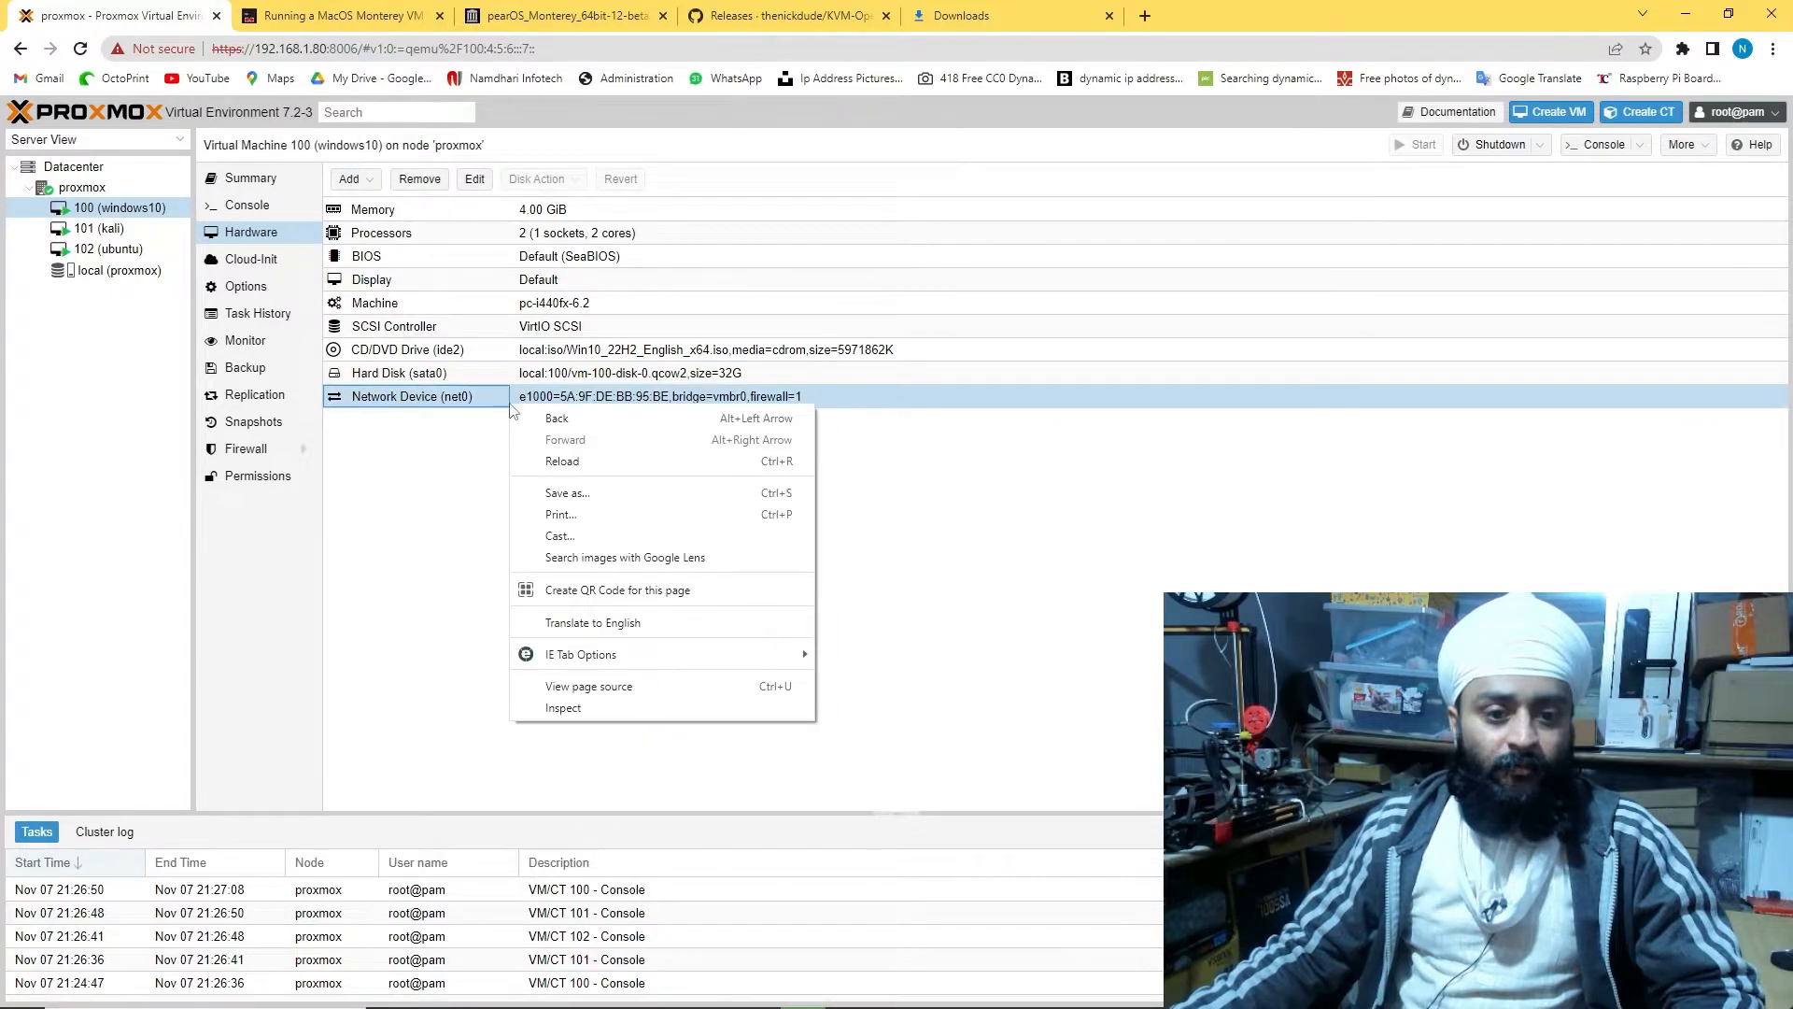
{"action": "left_click", "coordinate": [476, 179]}
{"action": "left_click", "coordinate": [1011, 619]}
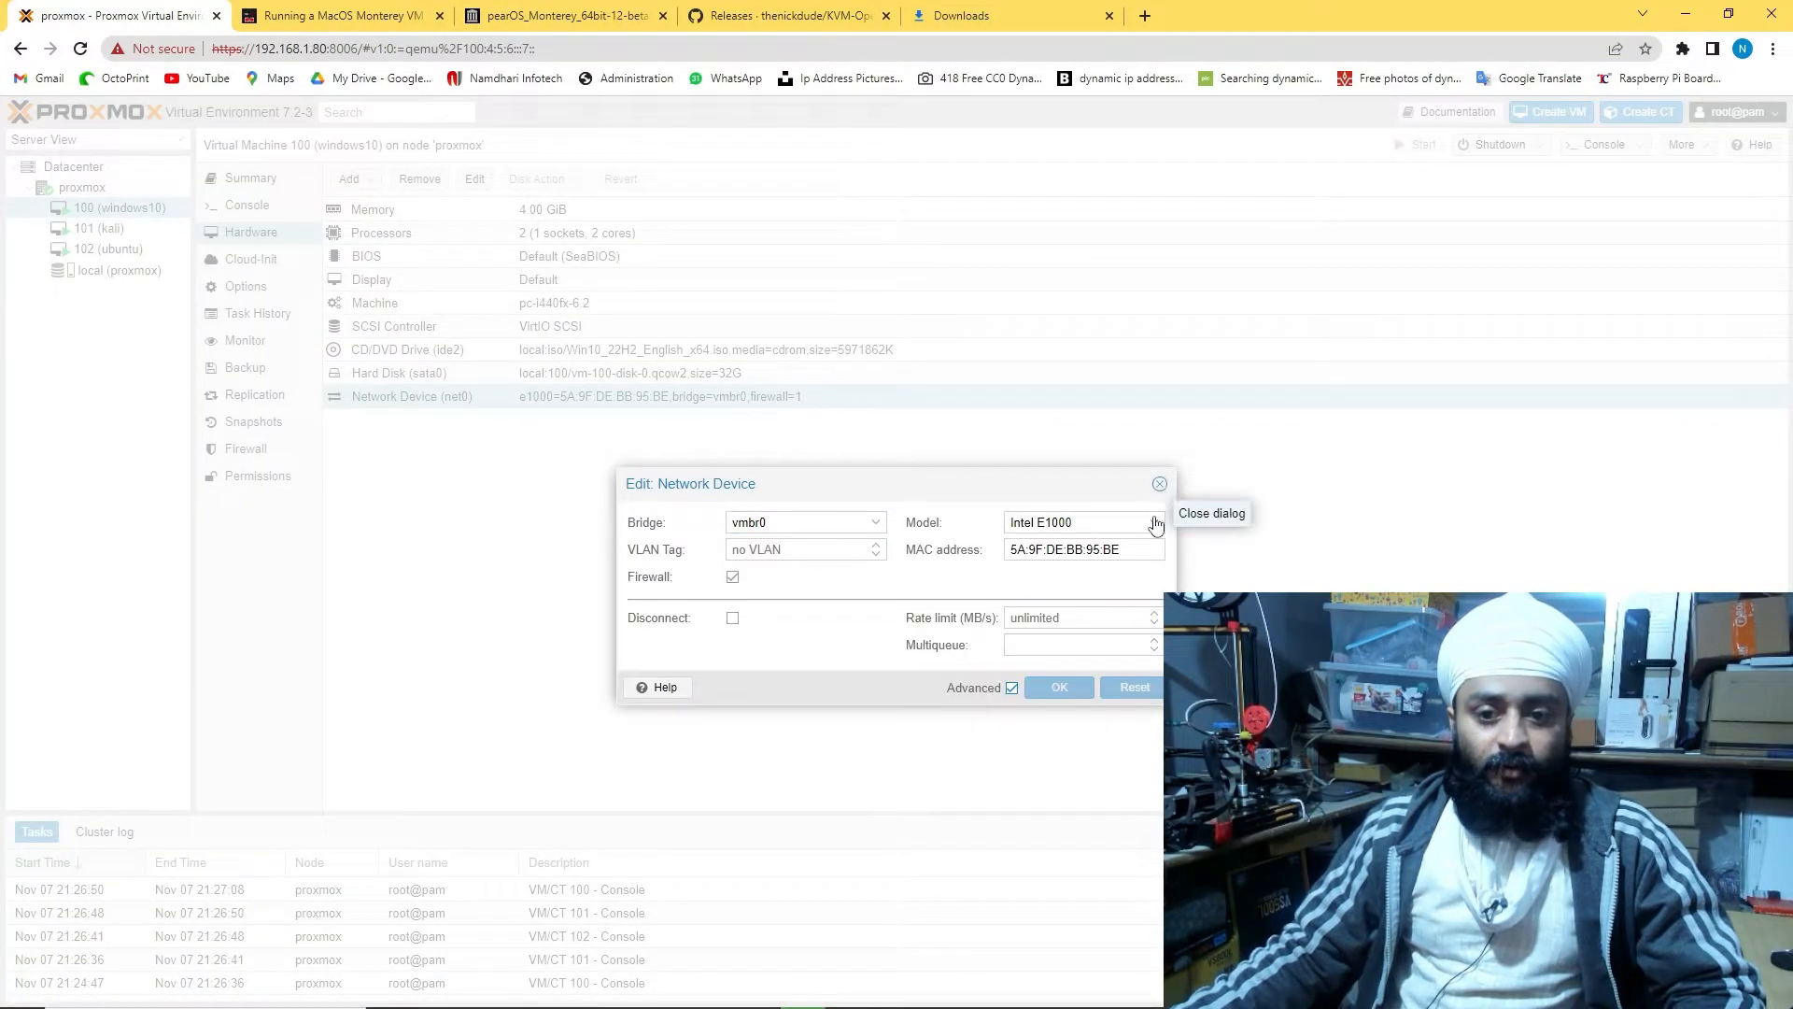
{"action": "left_click", "coordinate": [1155, 522]}
{"action": "left_click", "coordinate": [1160, 486]}
{"action": "right_click", "coordinate": [472, 394]}
{"action": "left_click", "coordinate": [254, 217]}
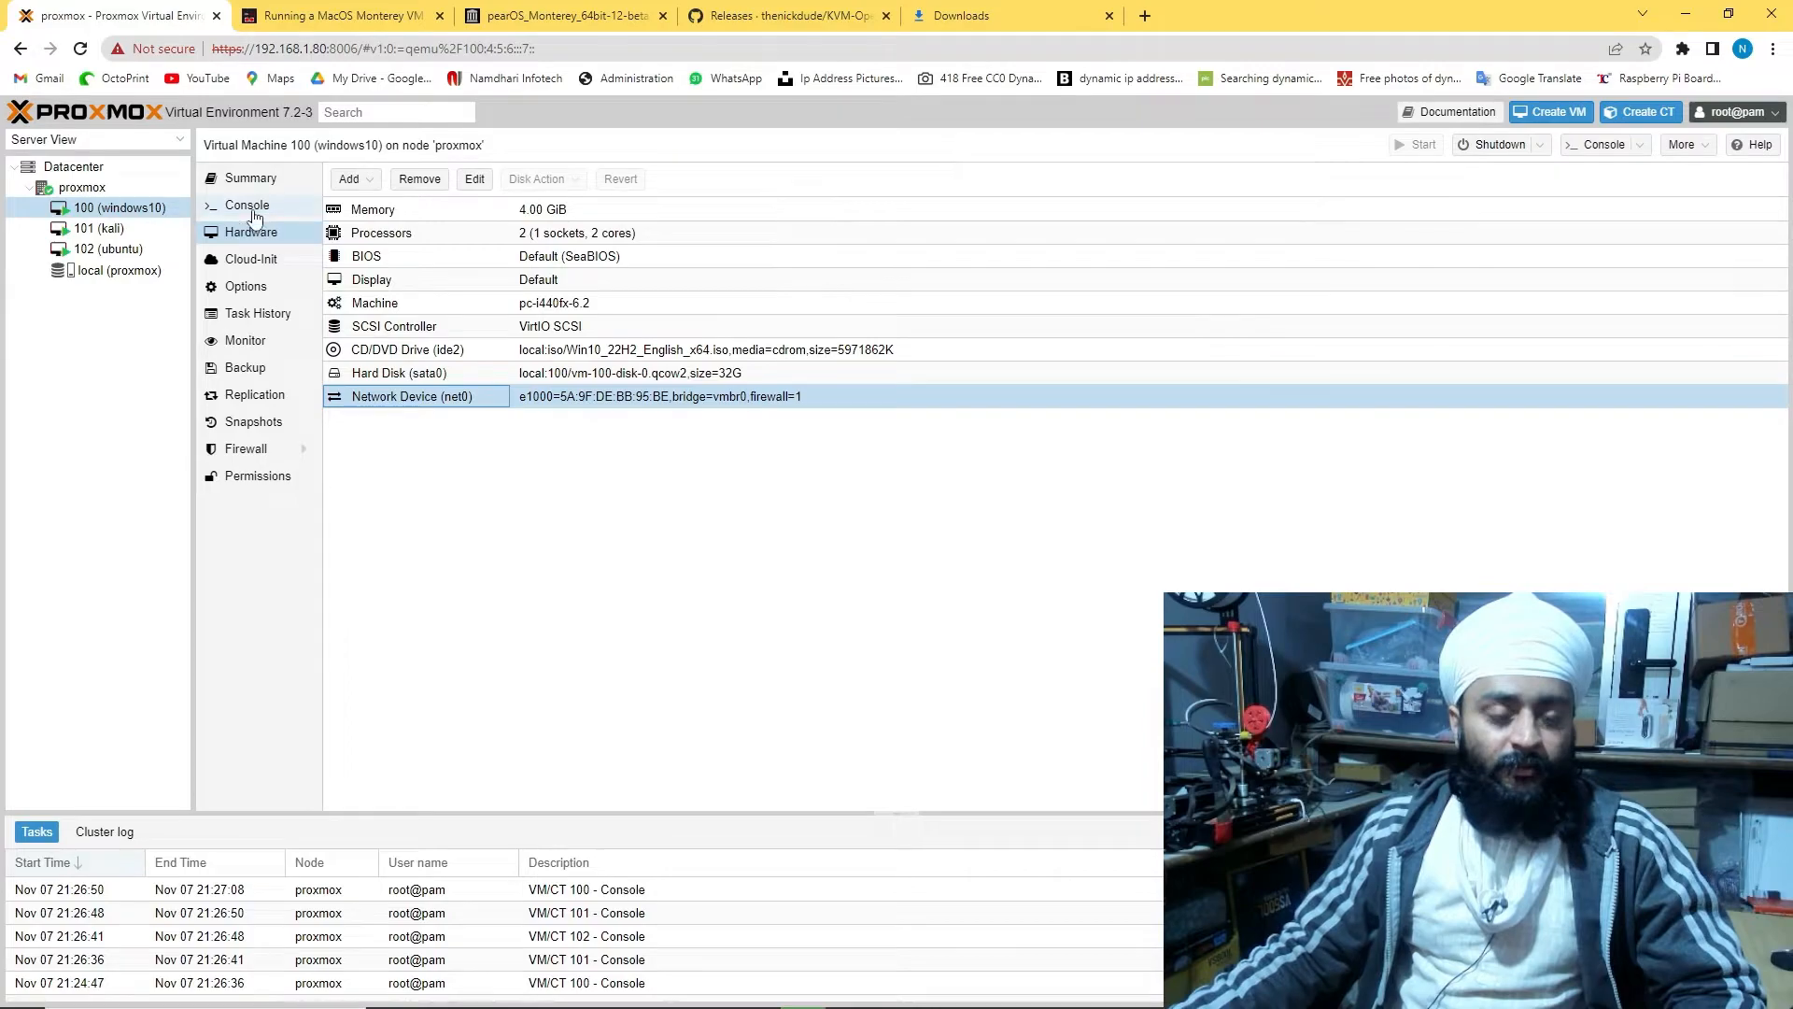
Set up Windows for personal use with an offline local account, name and password
{"action": "left_click", "coordinate": [257, 209]}
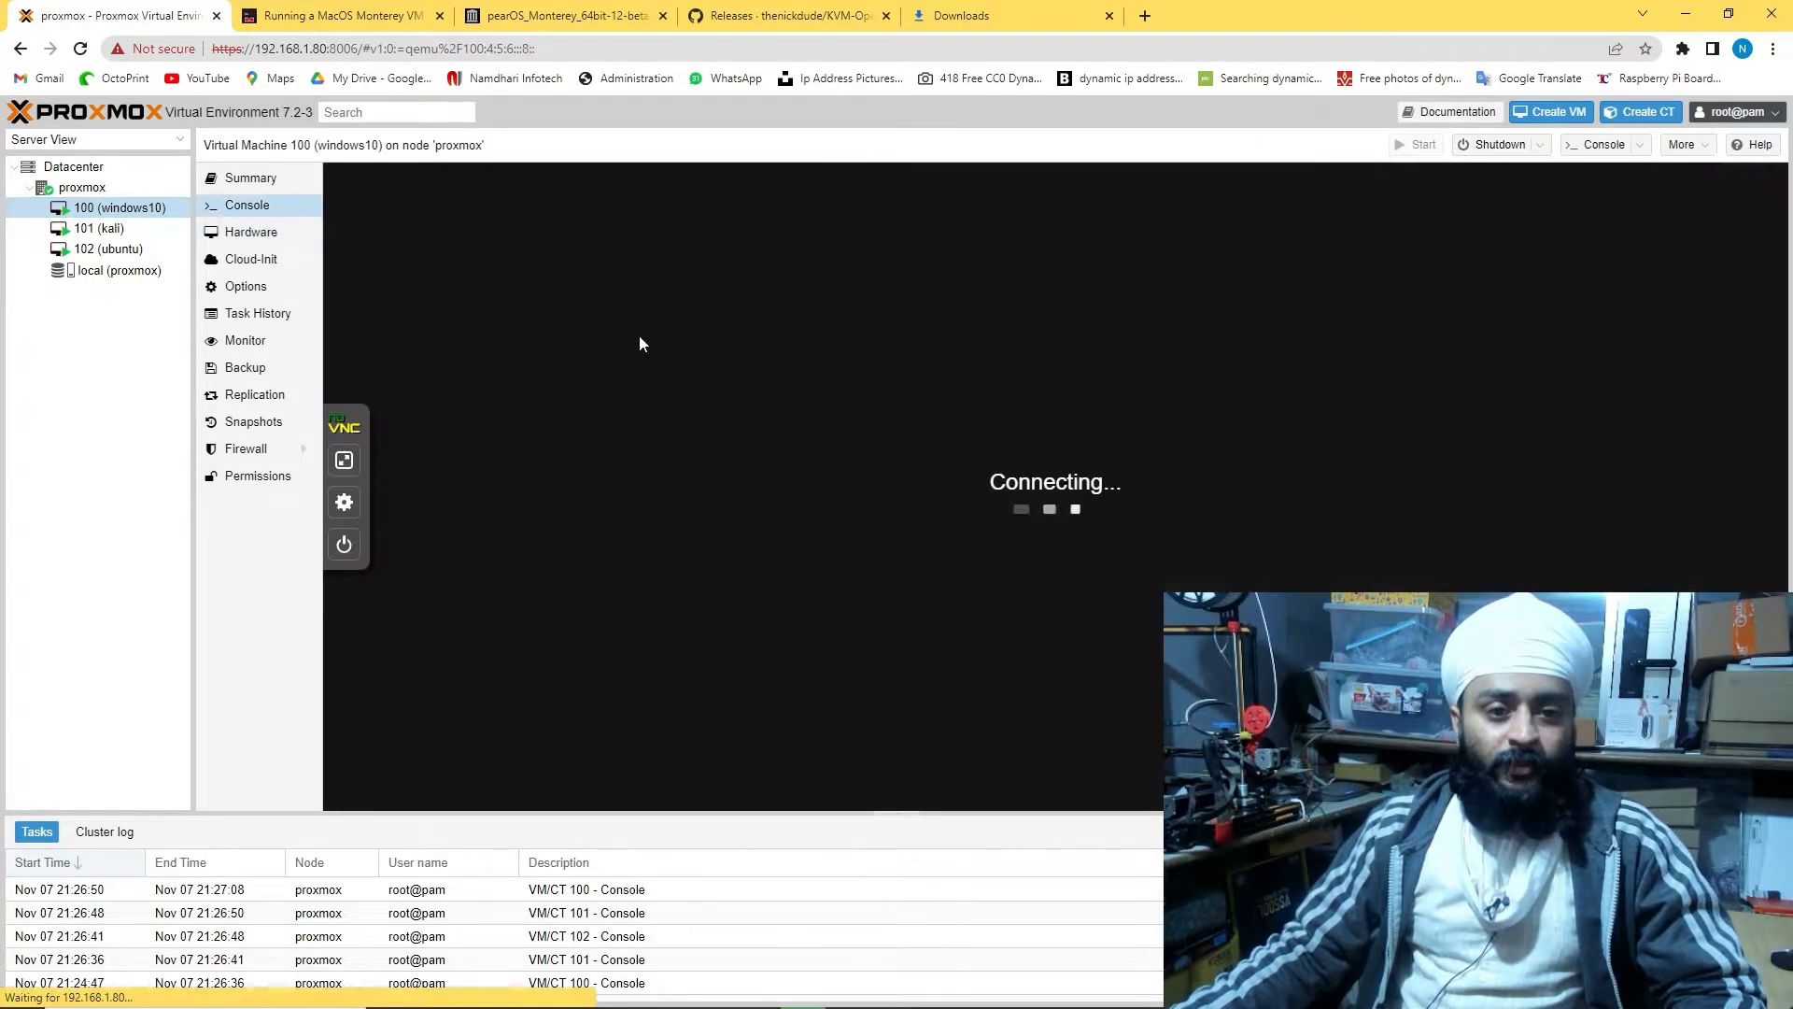
{"action": "left_click", "coordinate": [969, 440]}
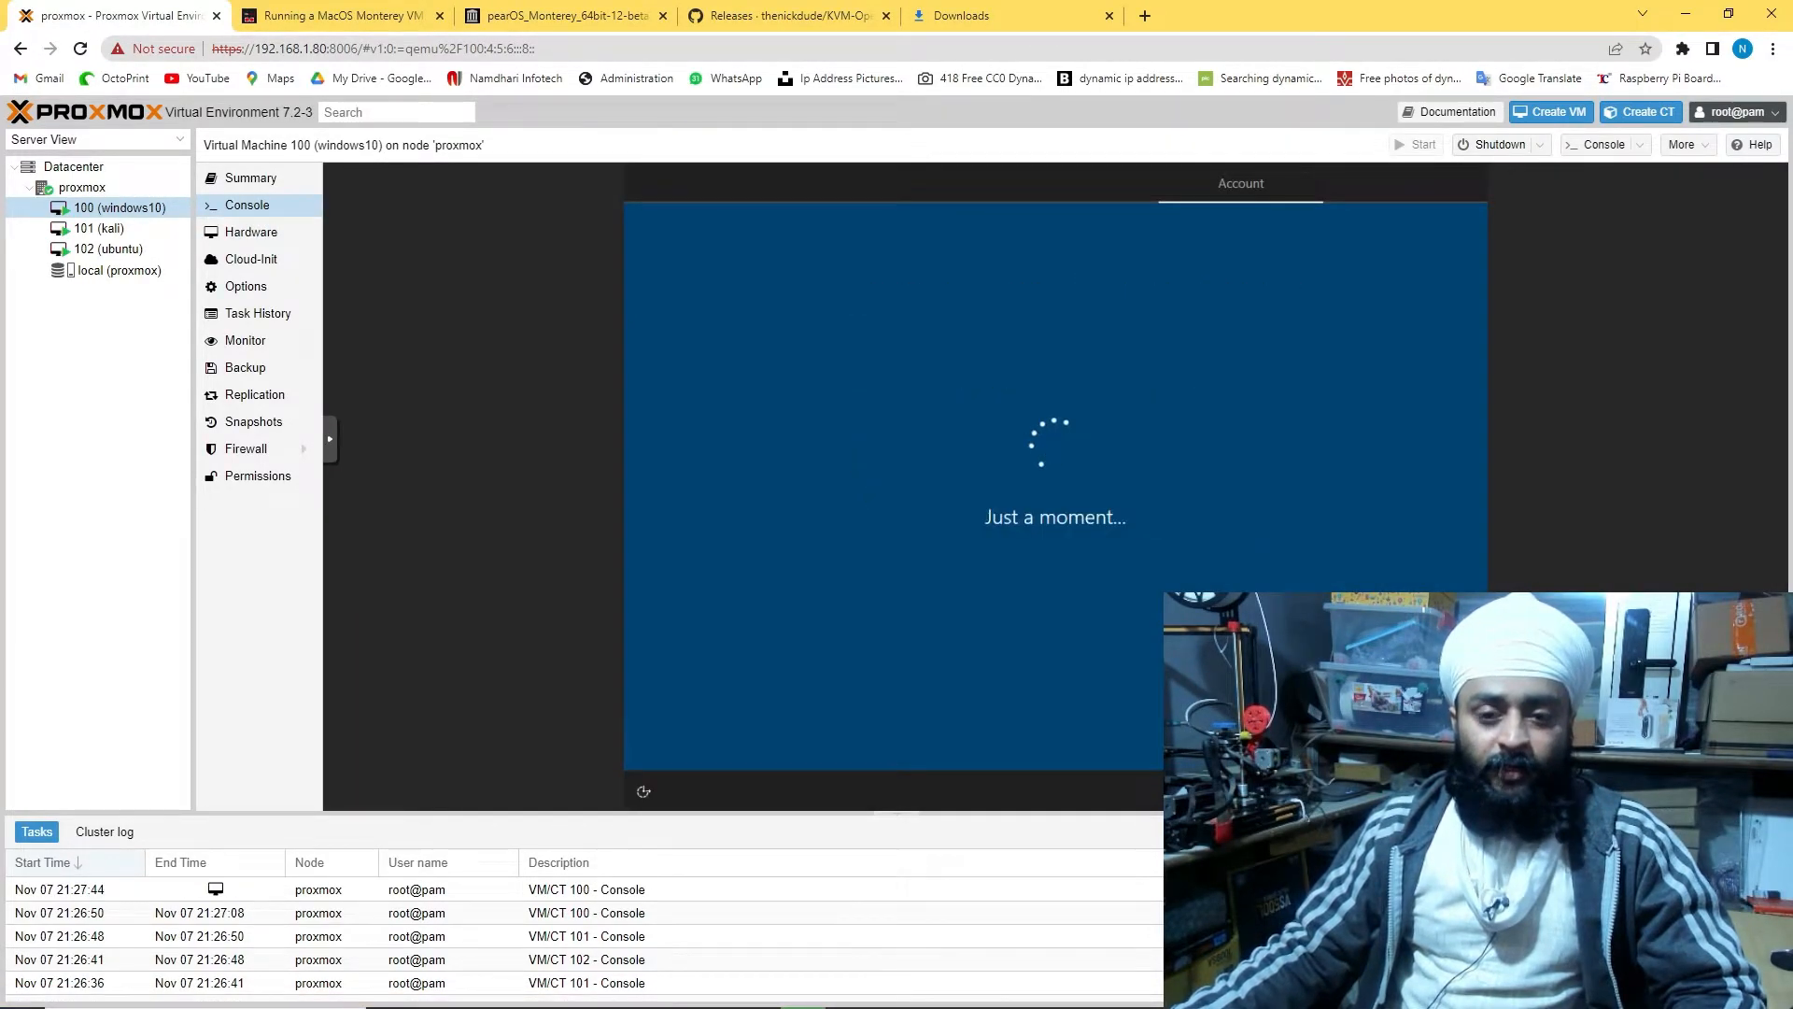
{"action": "left_click", "coordinate": [696, 734]}
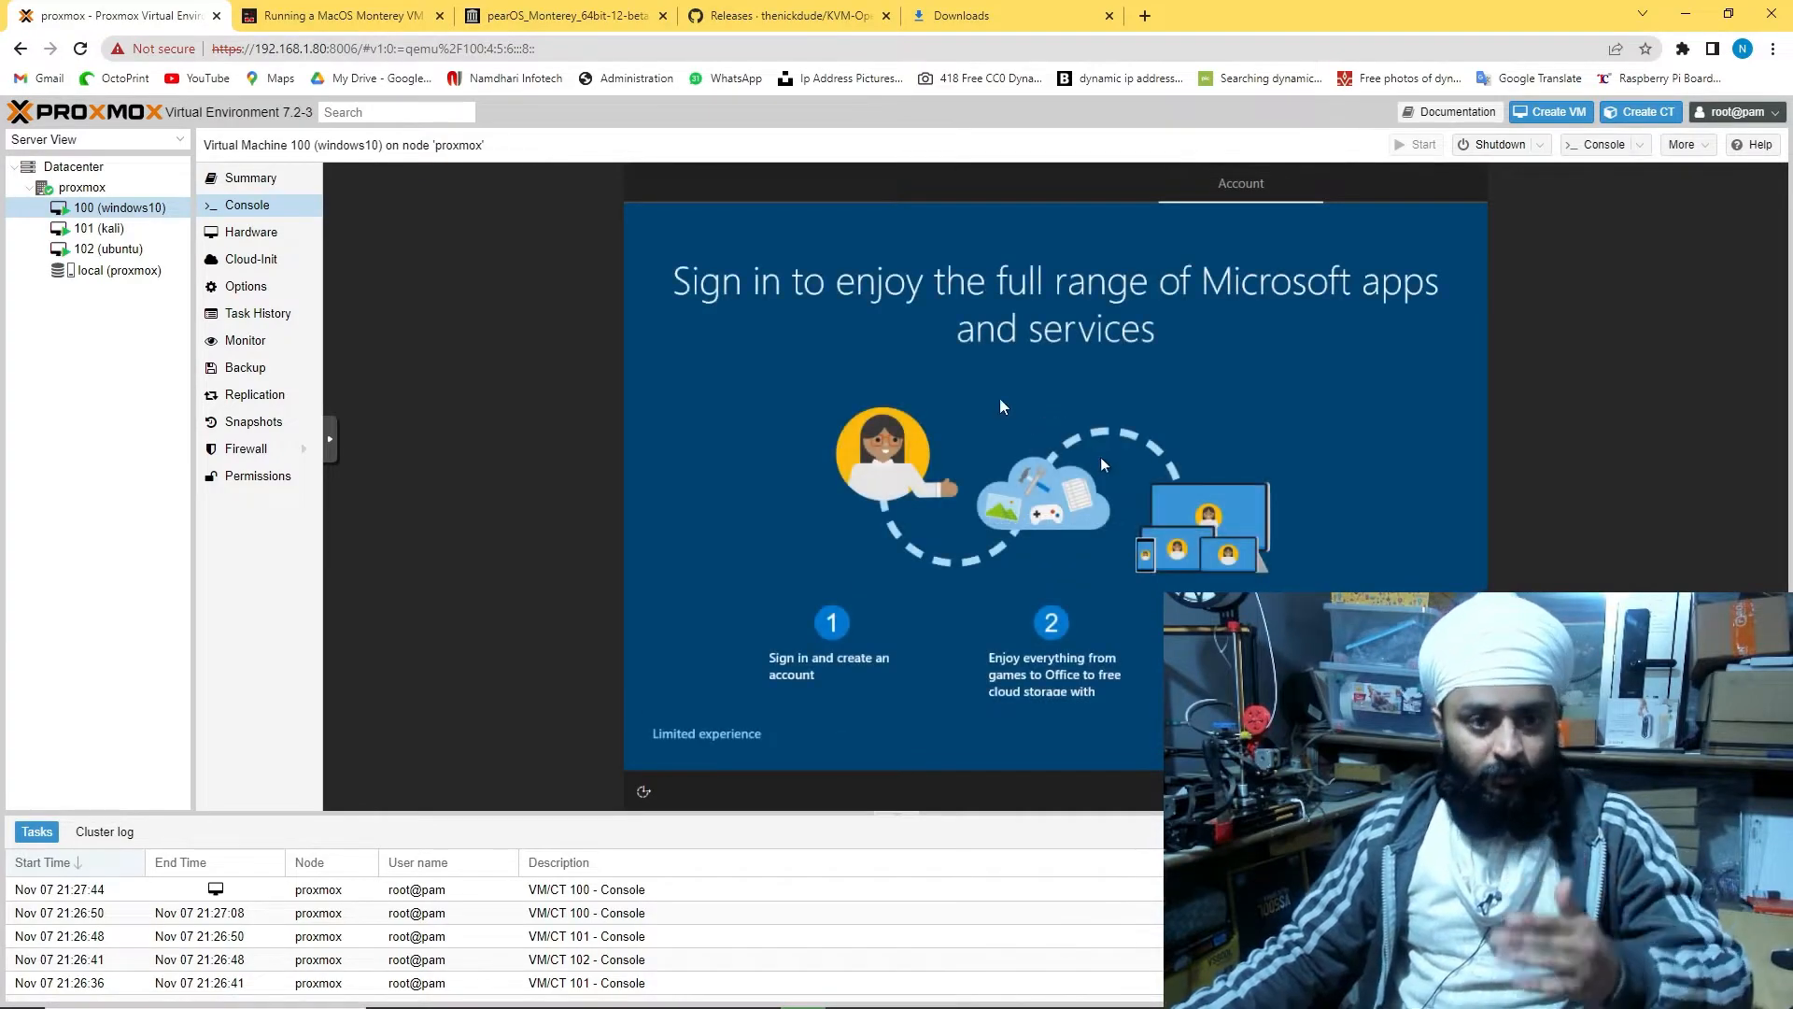
{"action": "left_click", "coordinate": [1305, 734]}
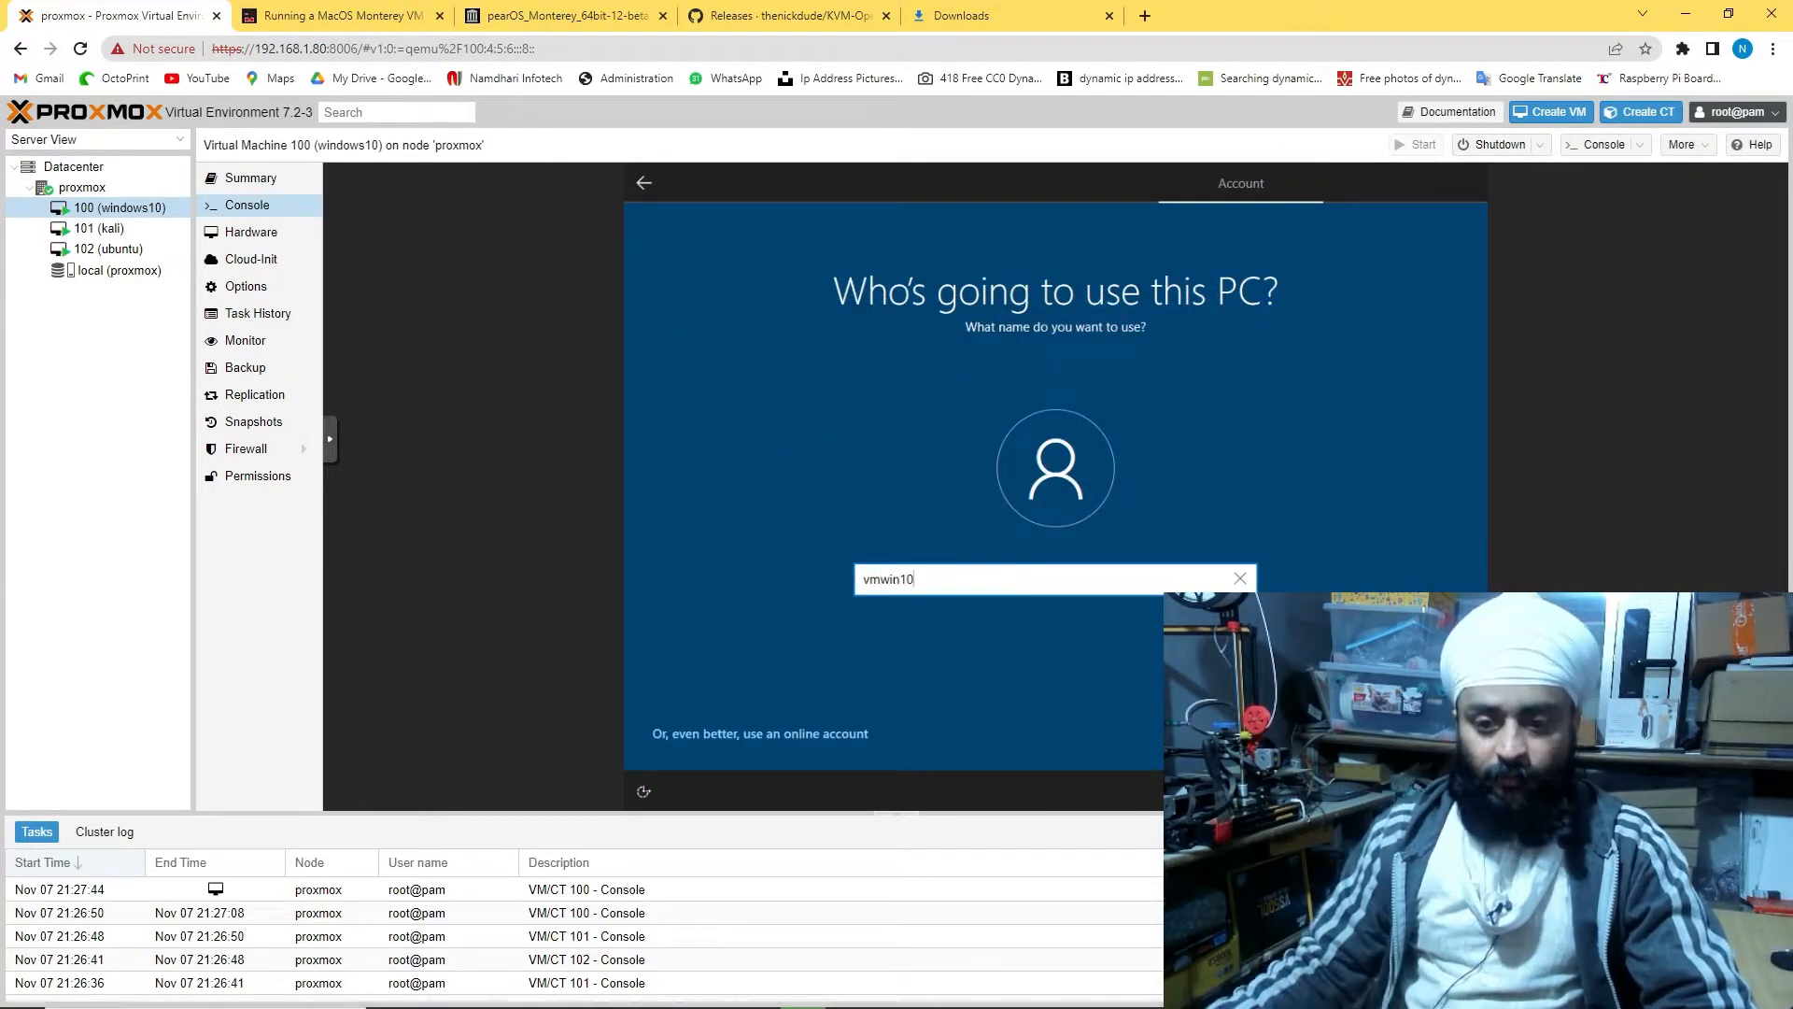
{"action": "key", "text": "Return"}
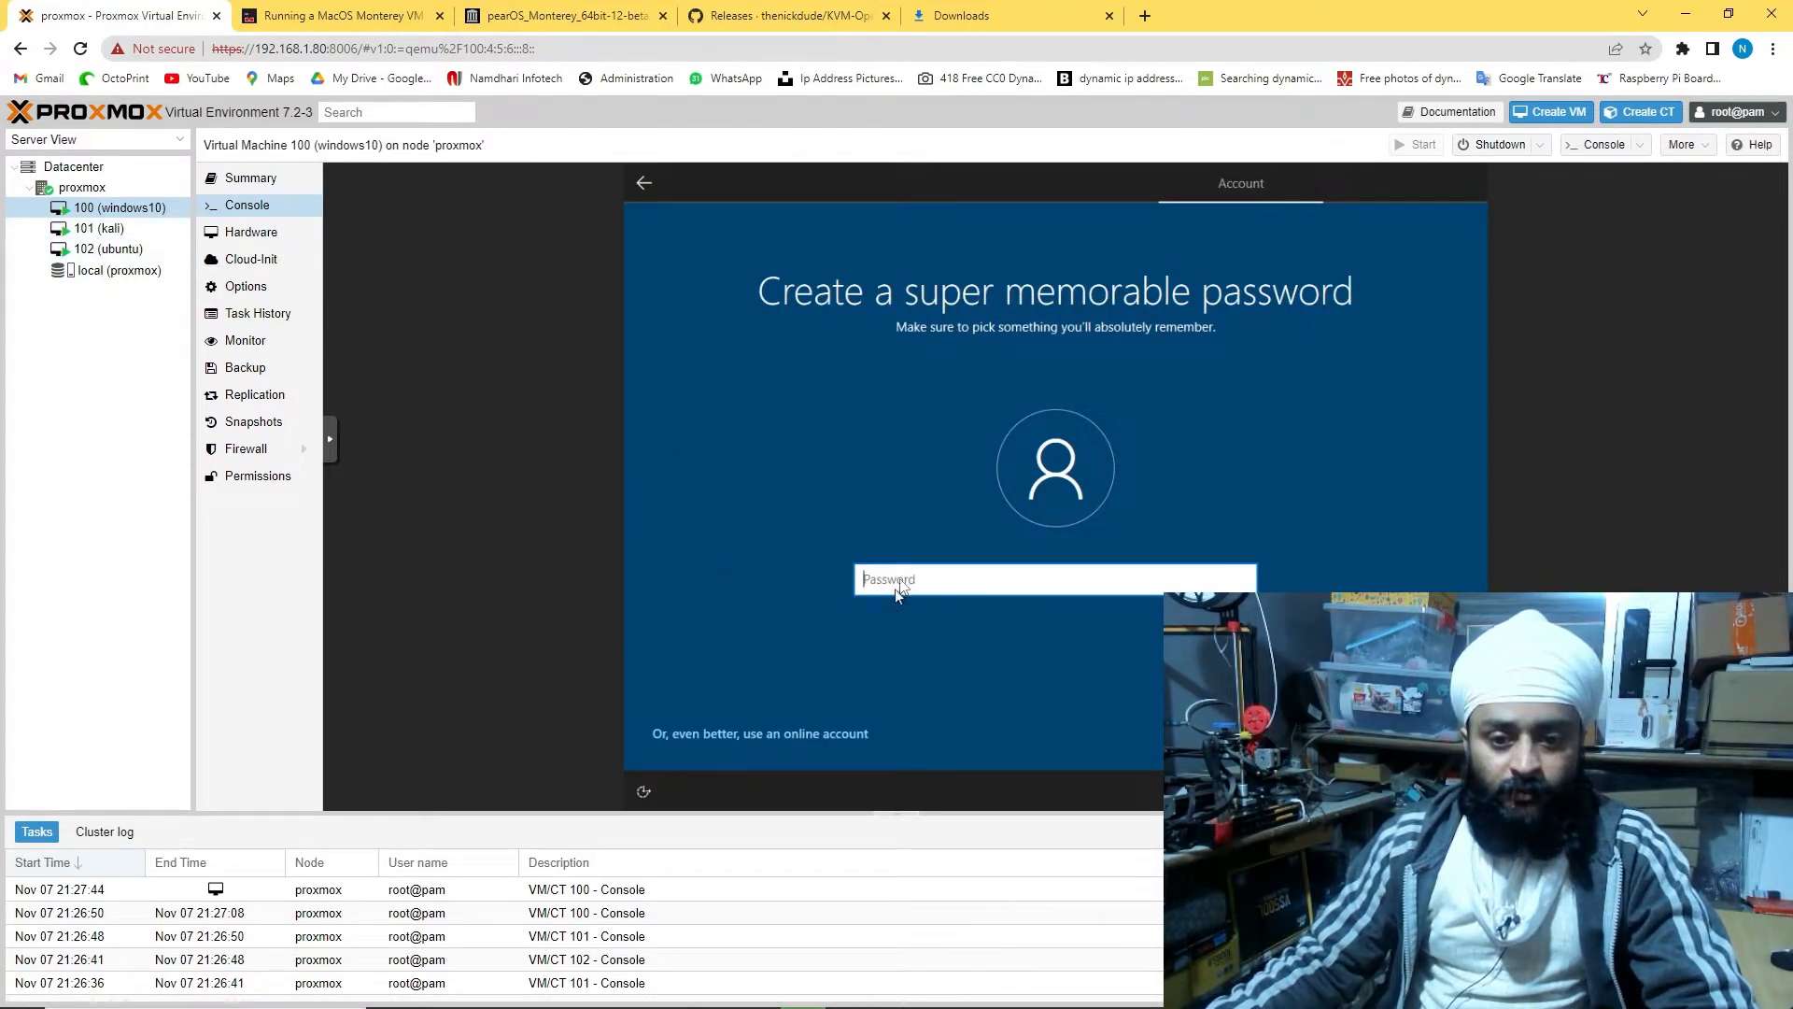
{"action": "type", "text": "•"}
{"action": "type", "text": "•"}
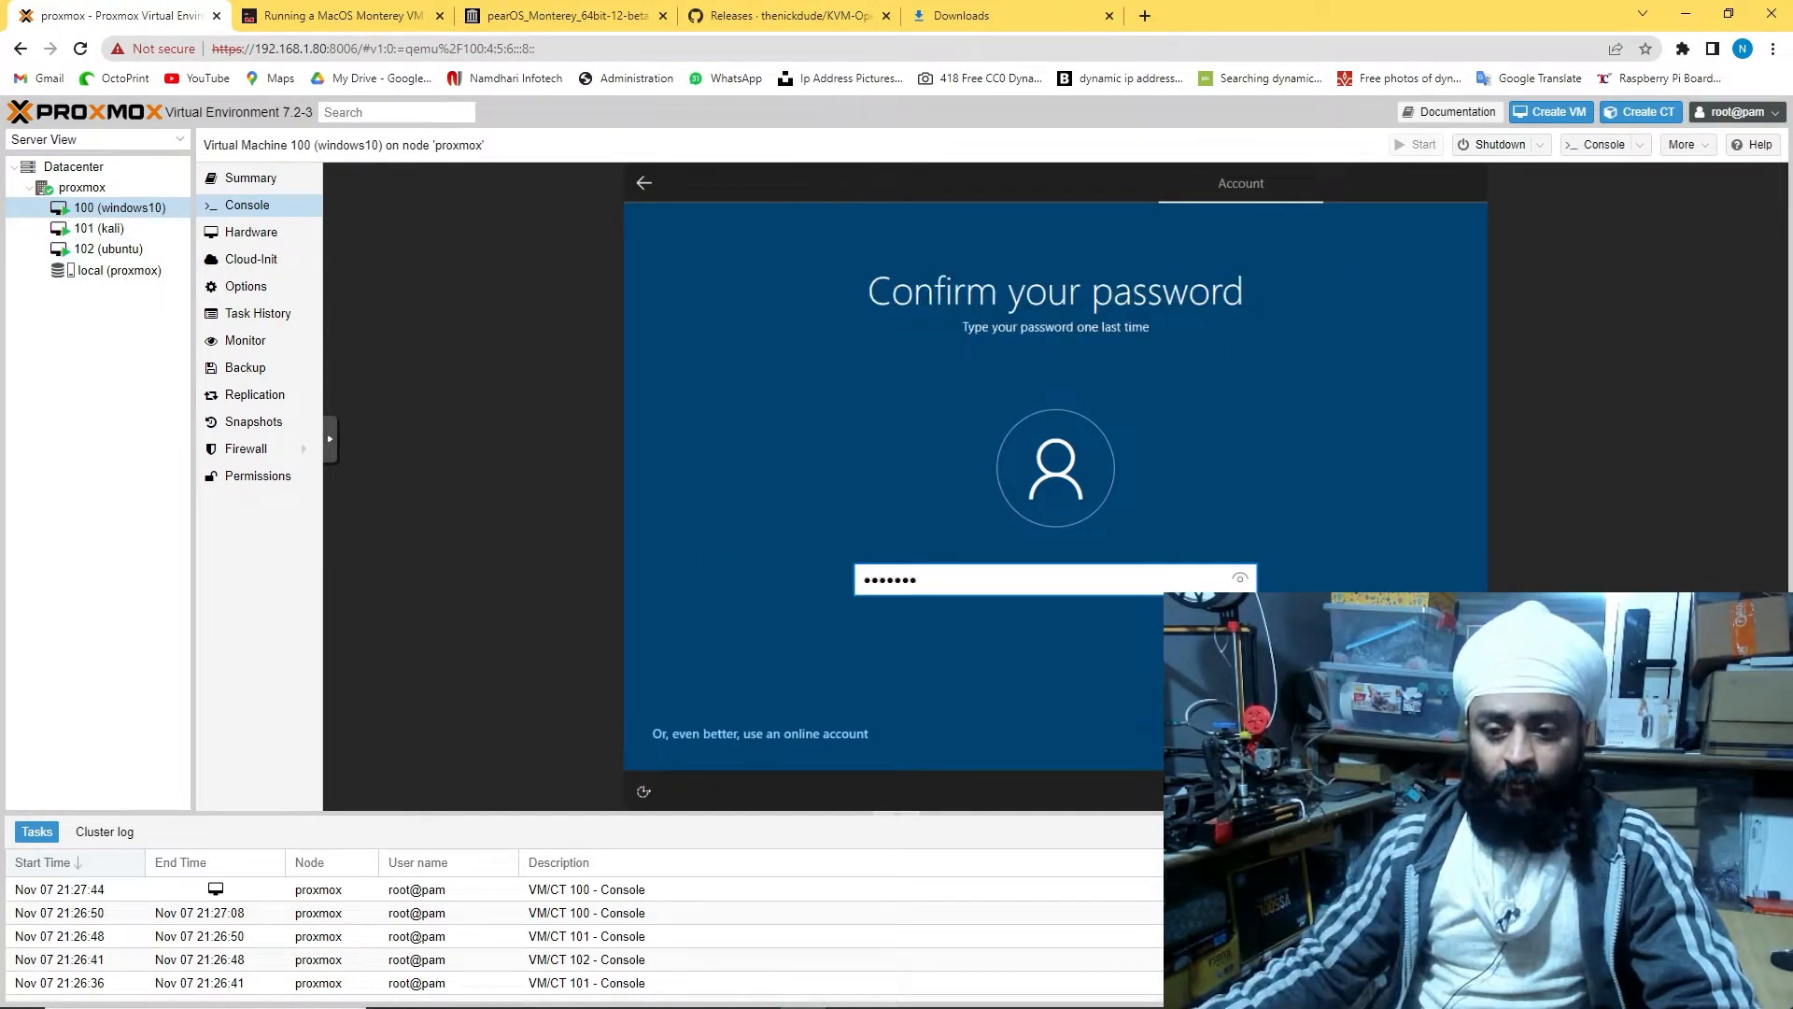
{"action": "left_click", "coordinate": [1392, 733]}
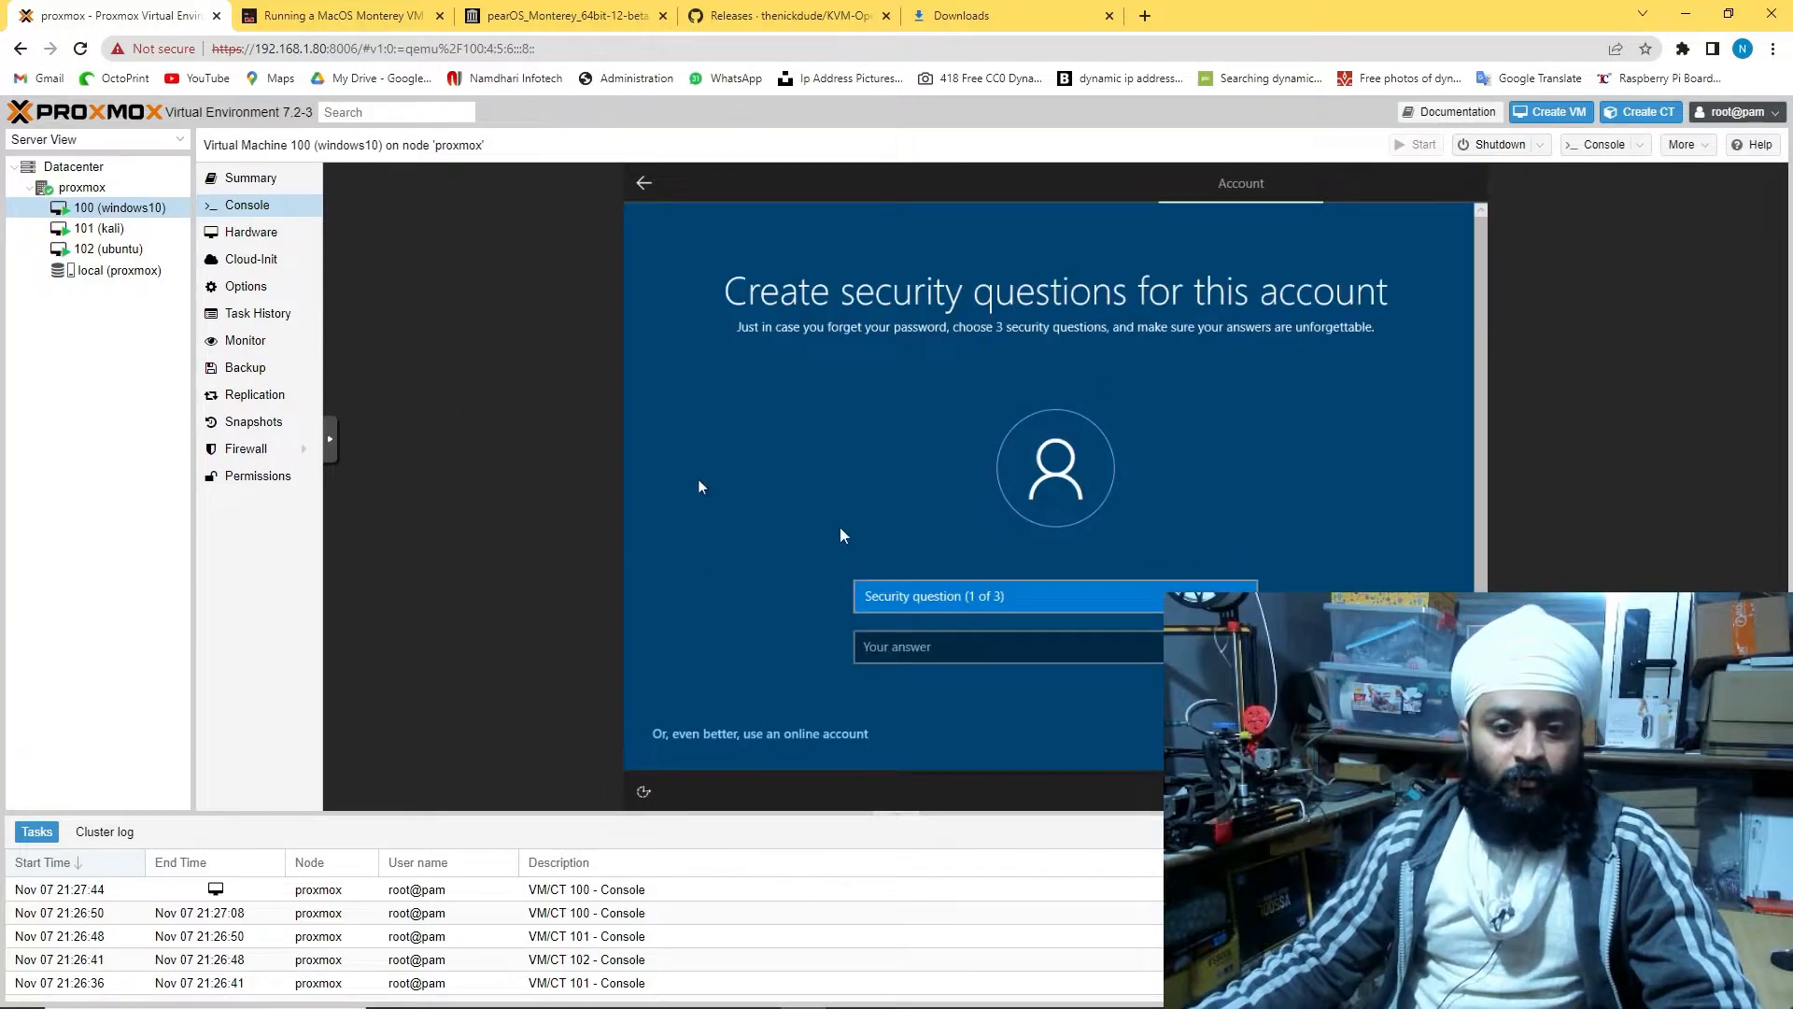
Choose the birth-city security question and answer it, then switch to the kali console
{"action": "left_click", "coordinate": [953, 596]}
{"action": "left_click", "coordinate": [953, 631]}
{"action": "left_click", "coordinate": [952, 646]}
{"action": "type", "text": "wind"}
{"action": "type", "text": "ws"}
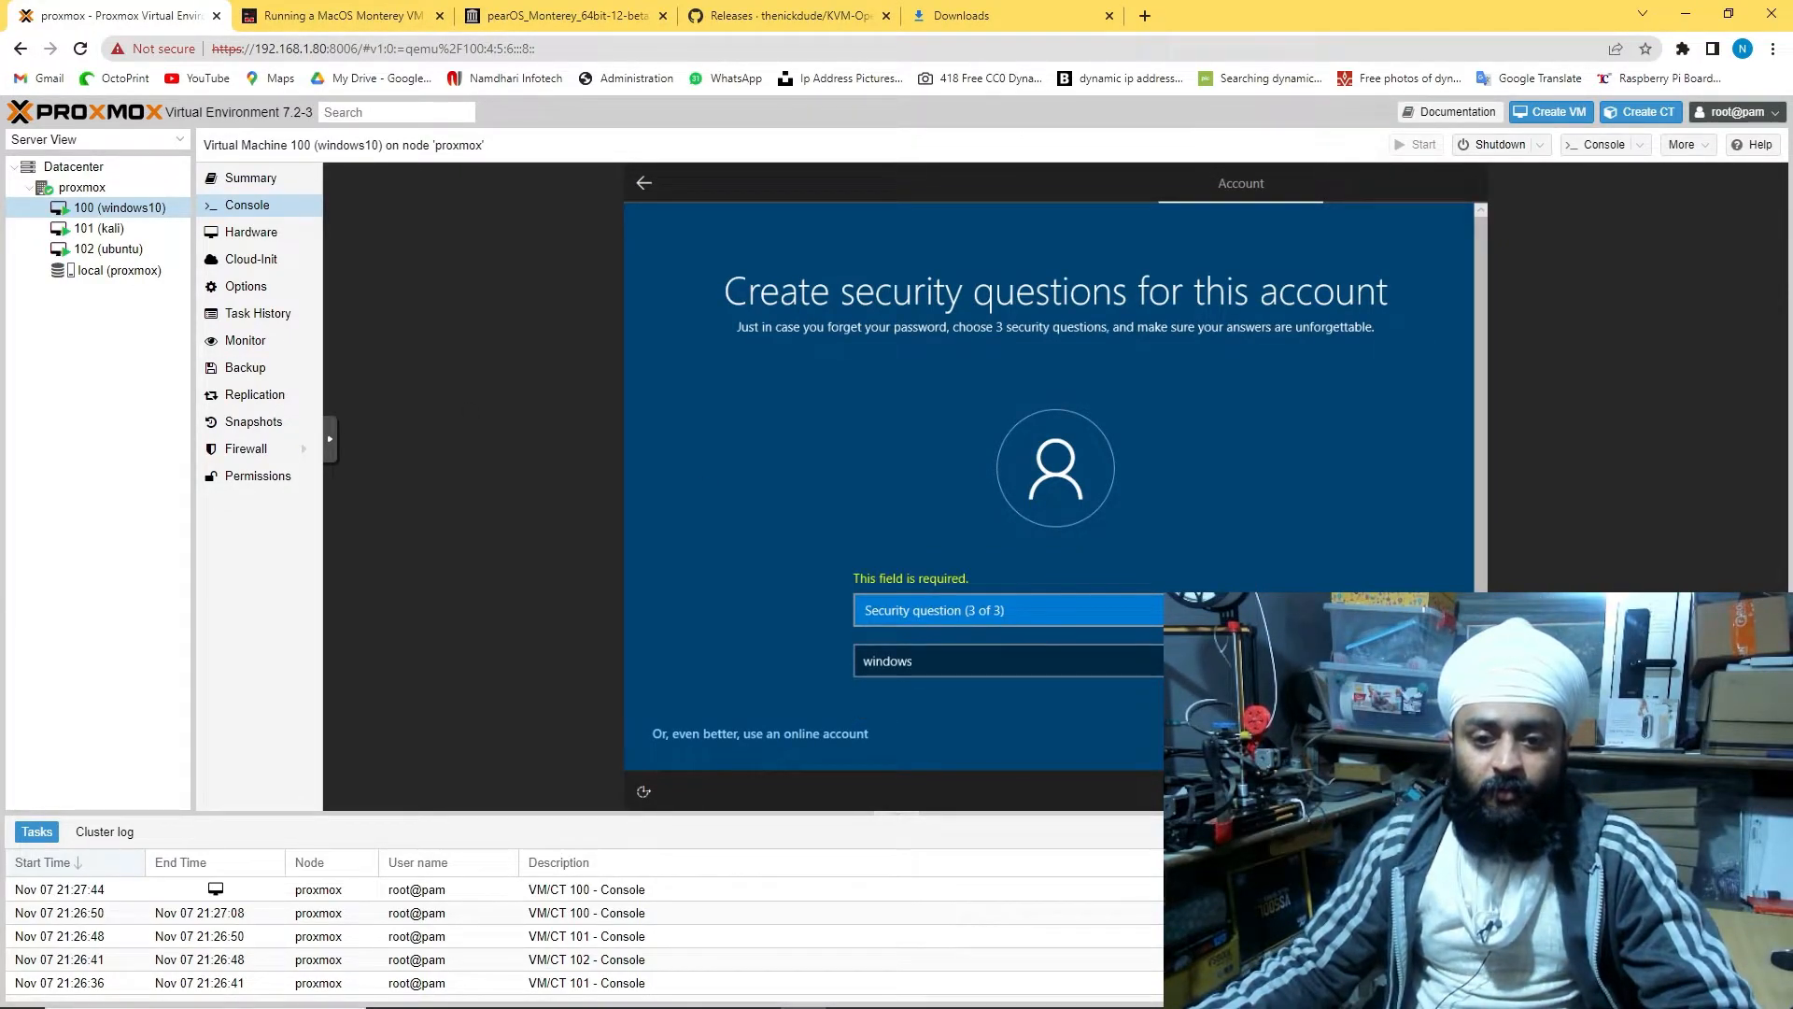
{"action": "left_click", "coordinate": [1009, 610]}
{"action": "left_click", "coordinate": [99, 228]}
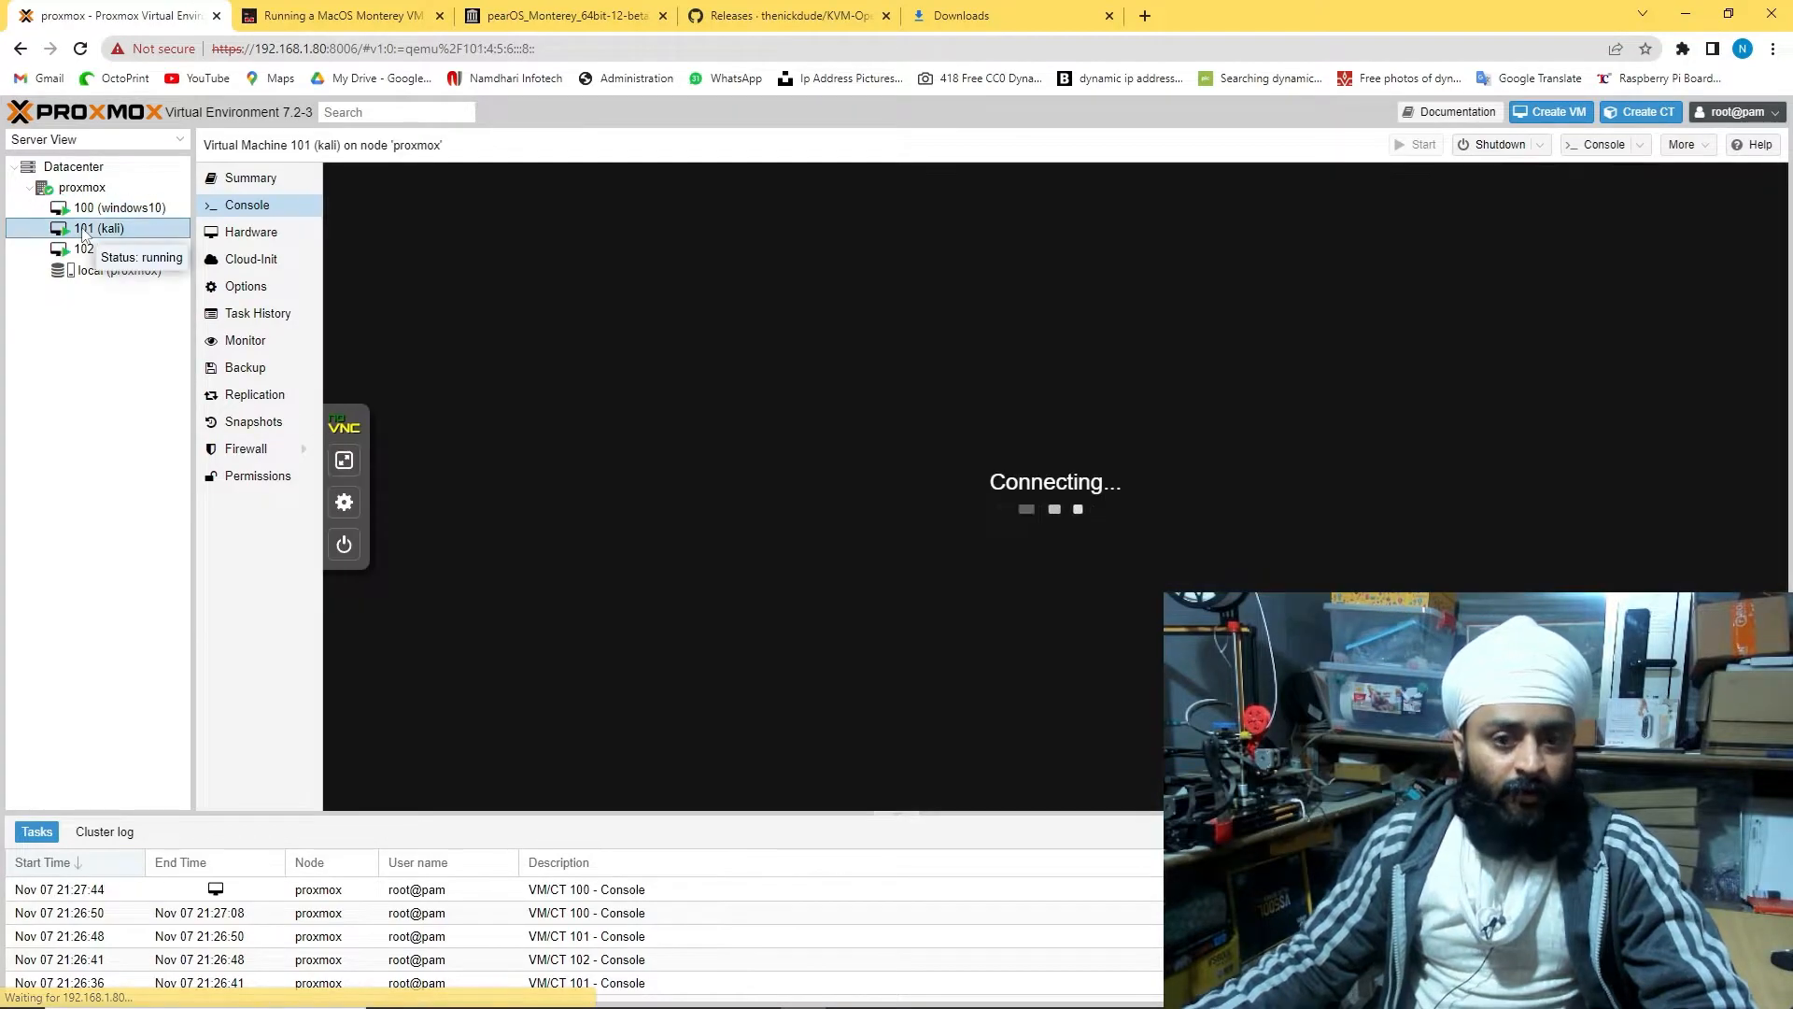
Search 'speed' in Ubuntu's Firefox, open Speedtest by Ookla and start the test
{"action": "left_click", "coordinate": [102, 249]}
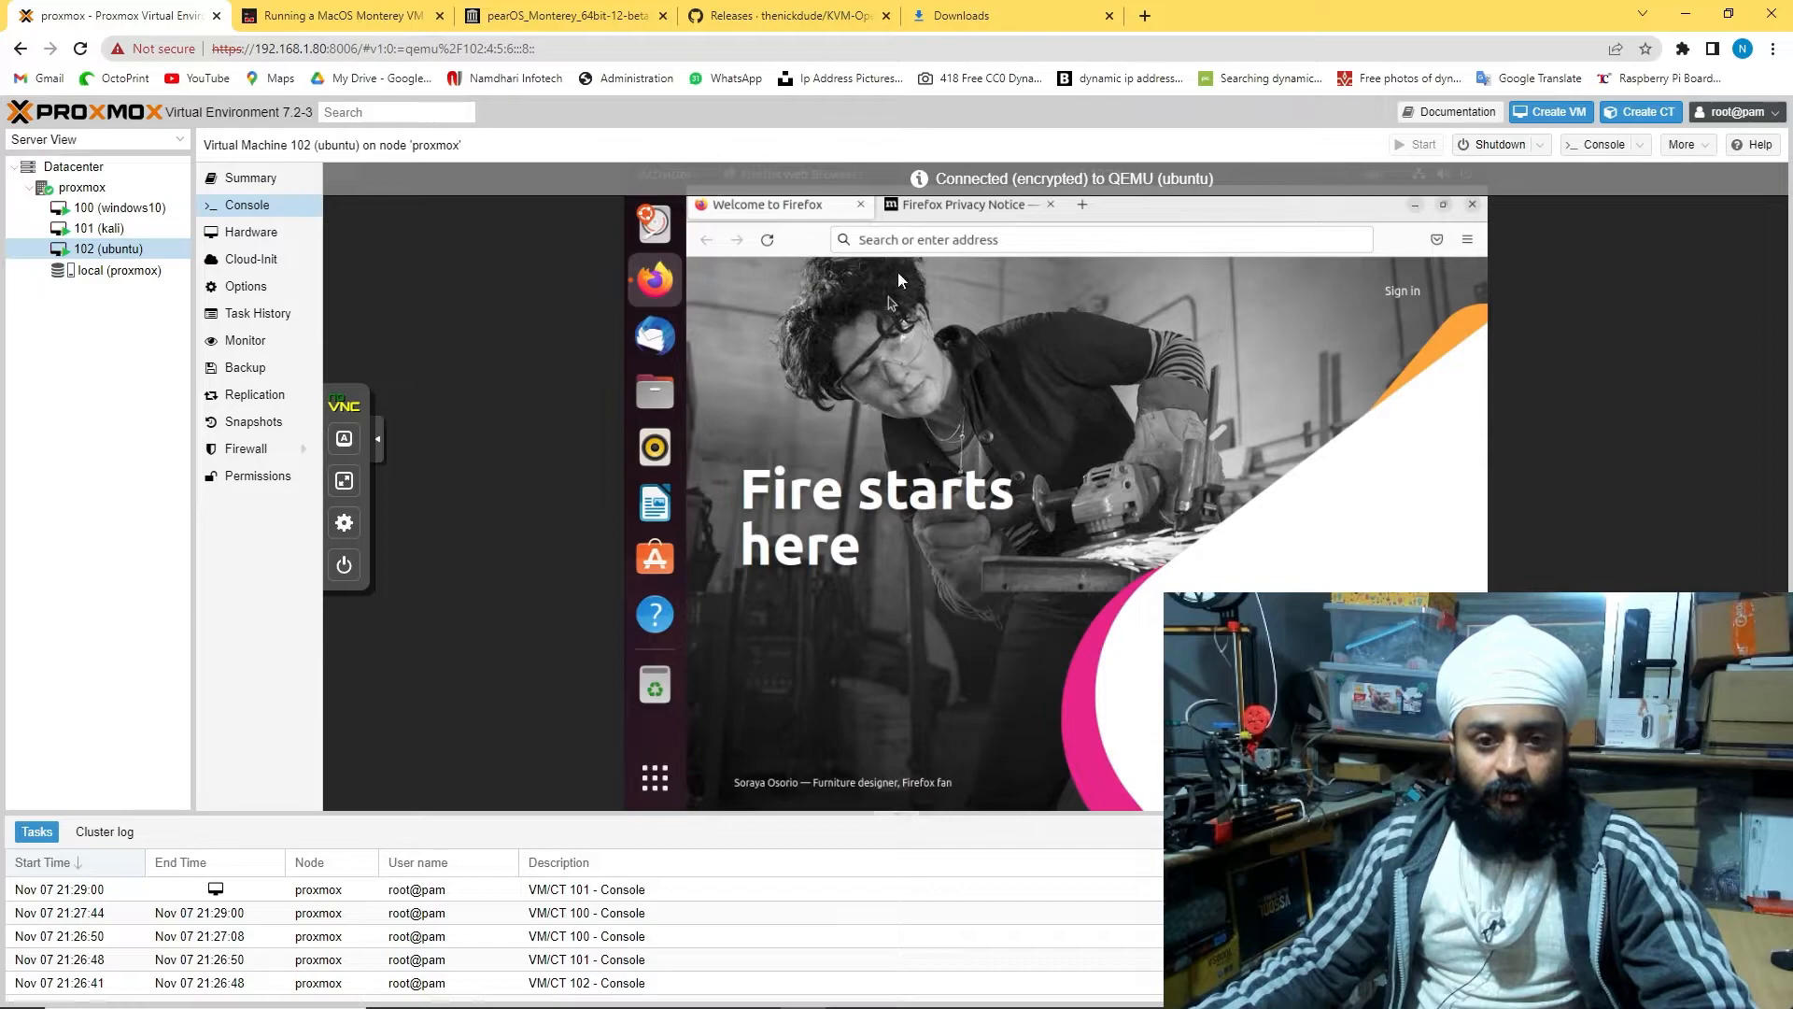
{"action": "left_click", "coordinate": [921, 241]}
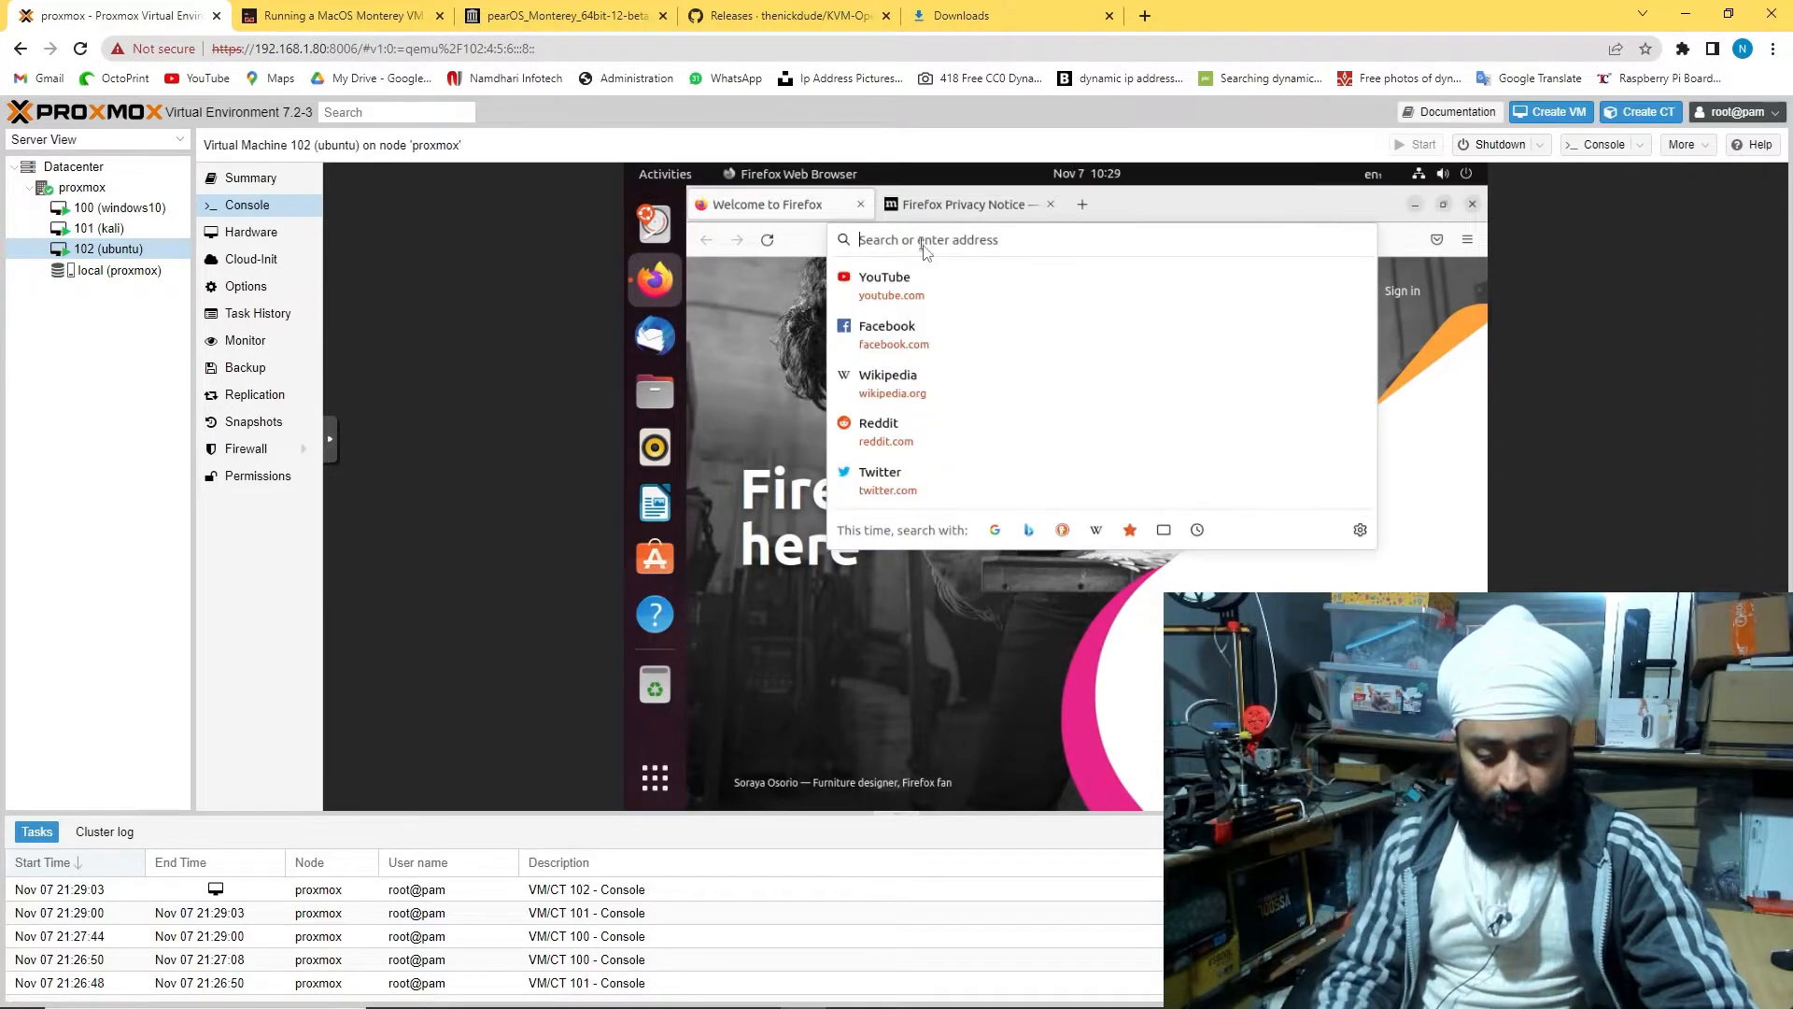
{"action": "type", "text": "speed+test"}
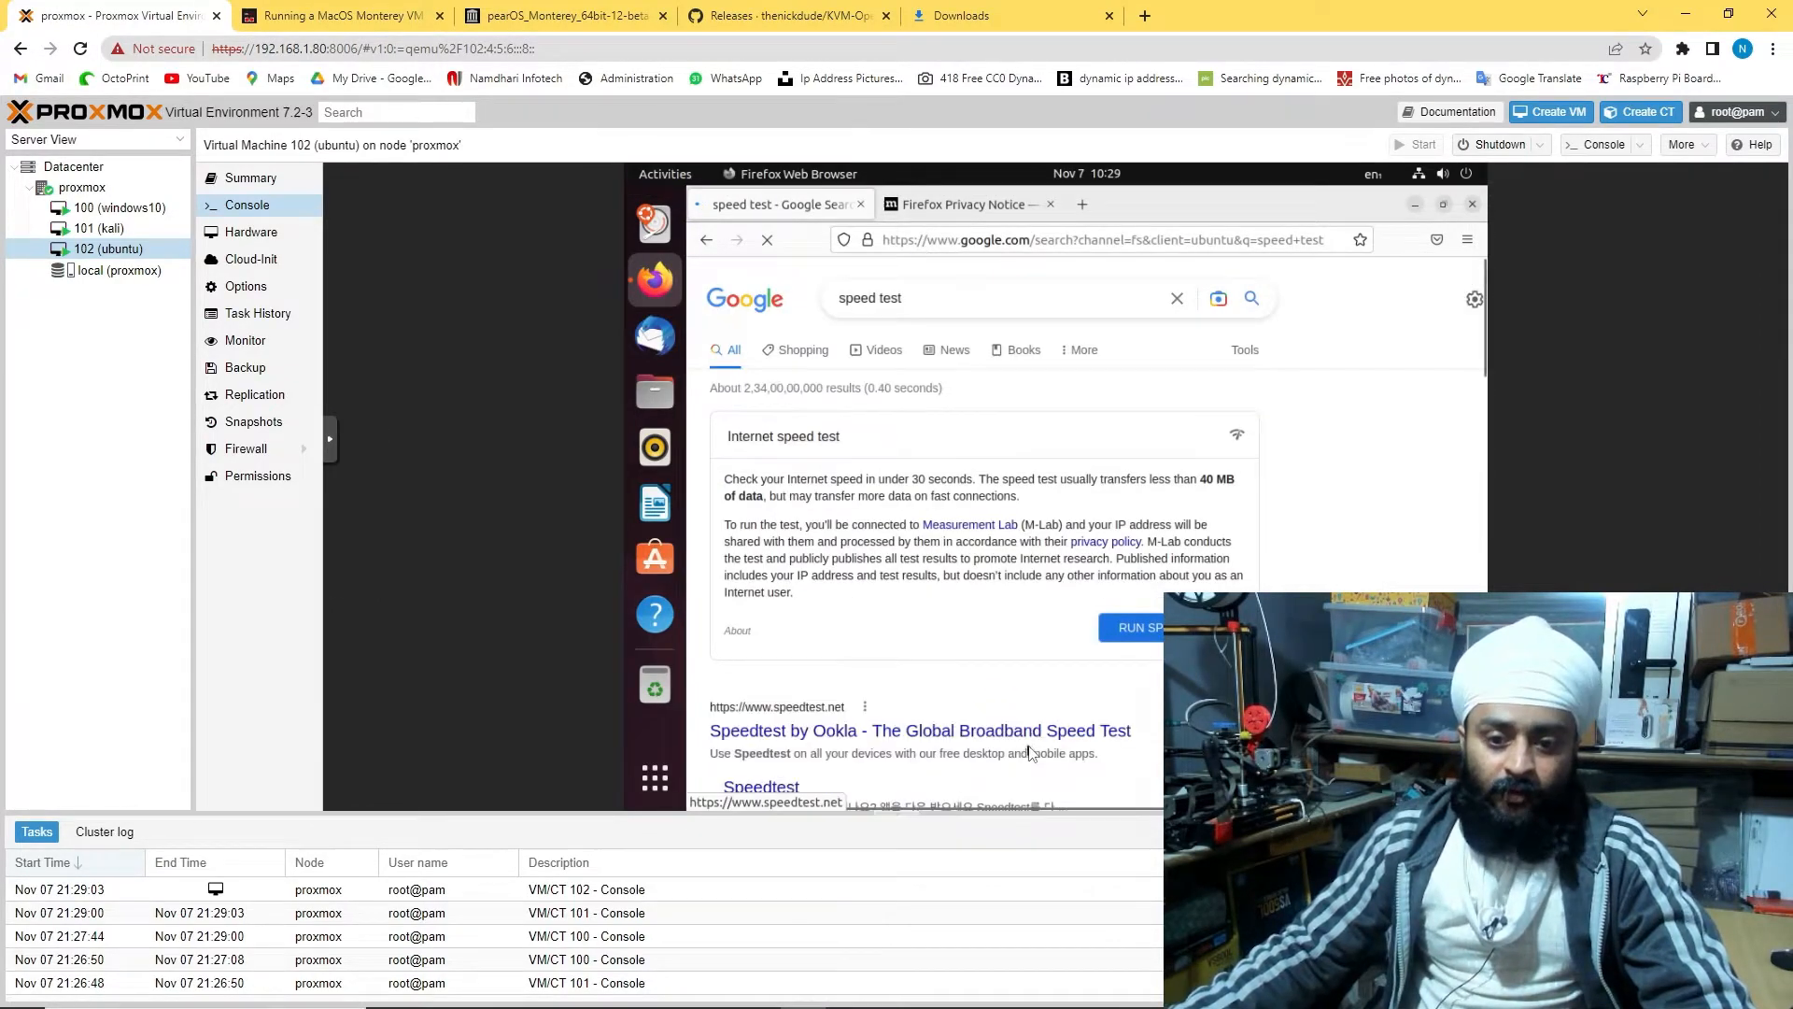
{"action": "left_click", "coordinate": [1027, 734]}
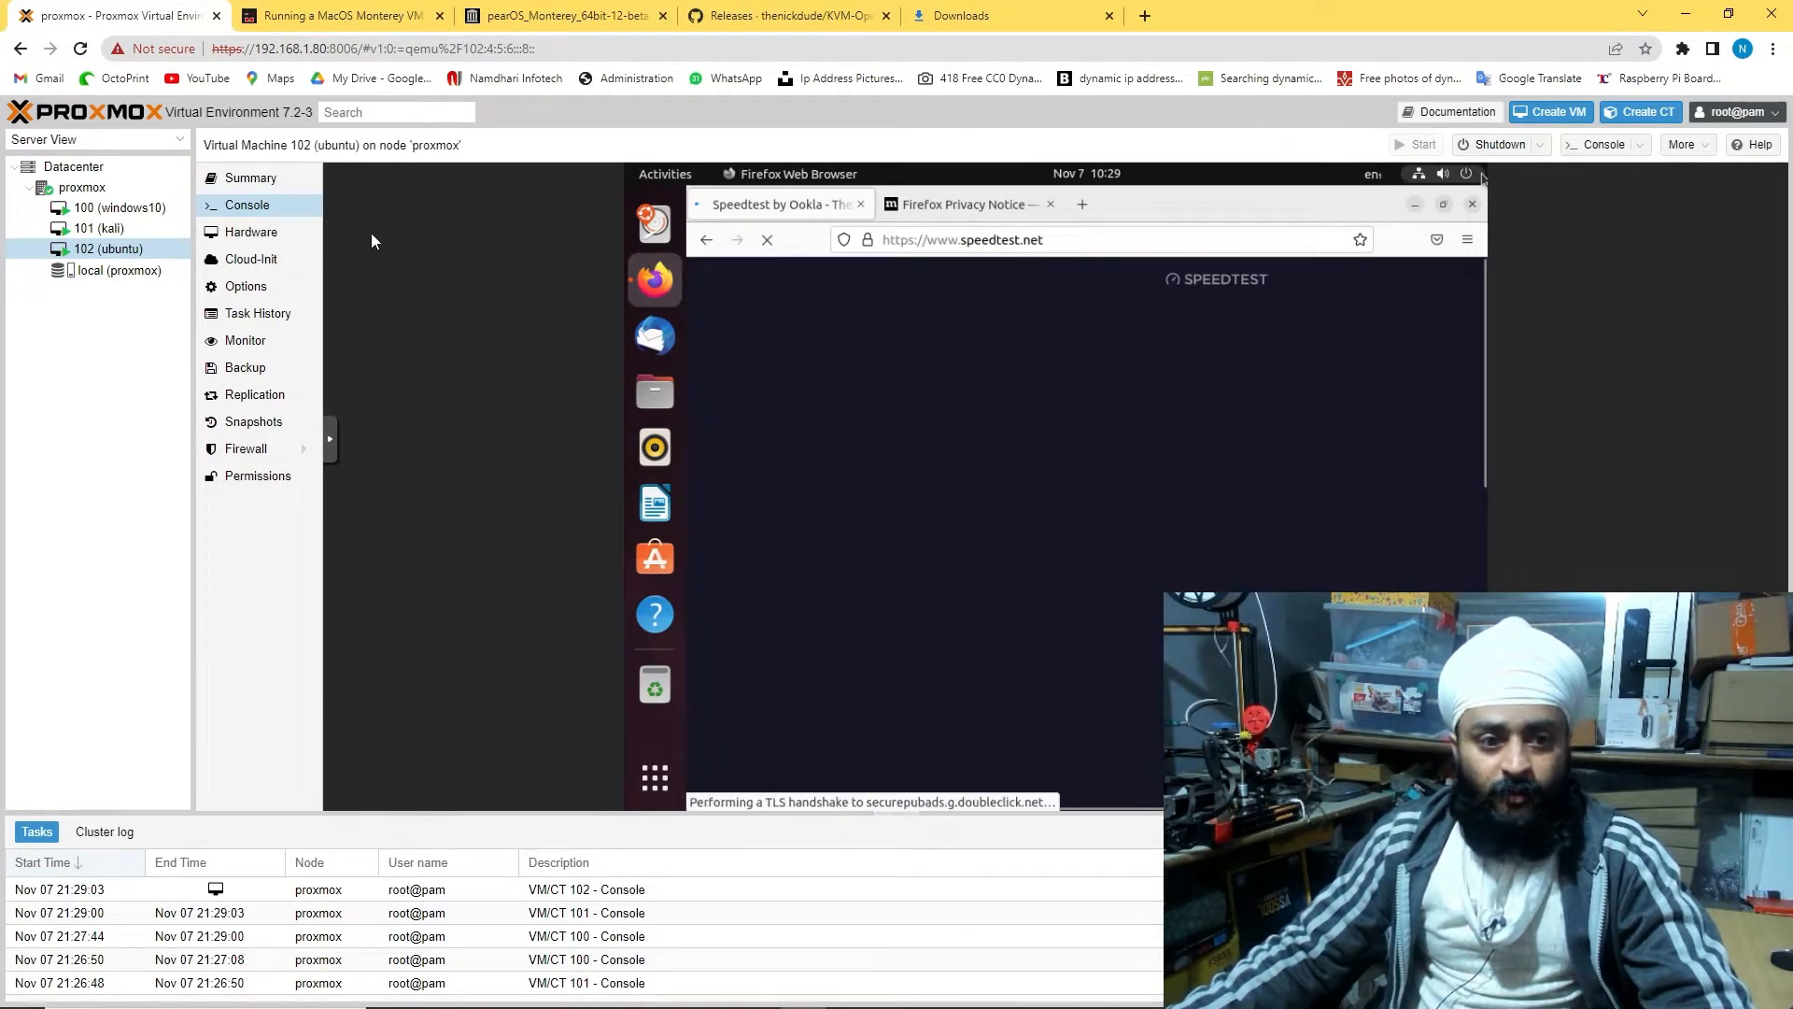
{"action": "left_click", "coordinate": [330, 439]}
{"action": "left_click", "coordinate": [342, 481]}
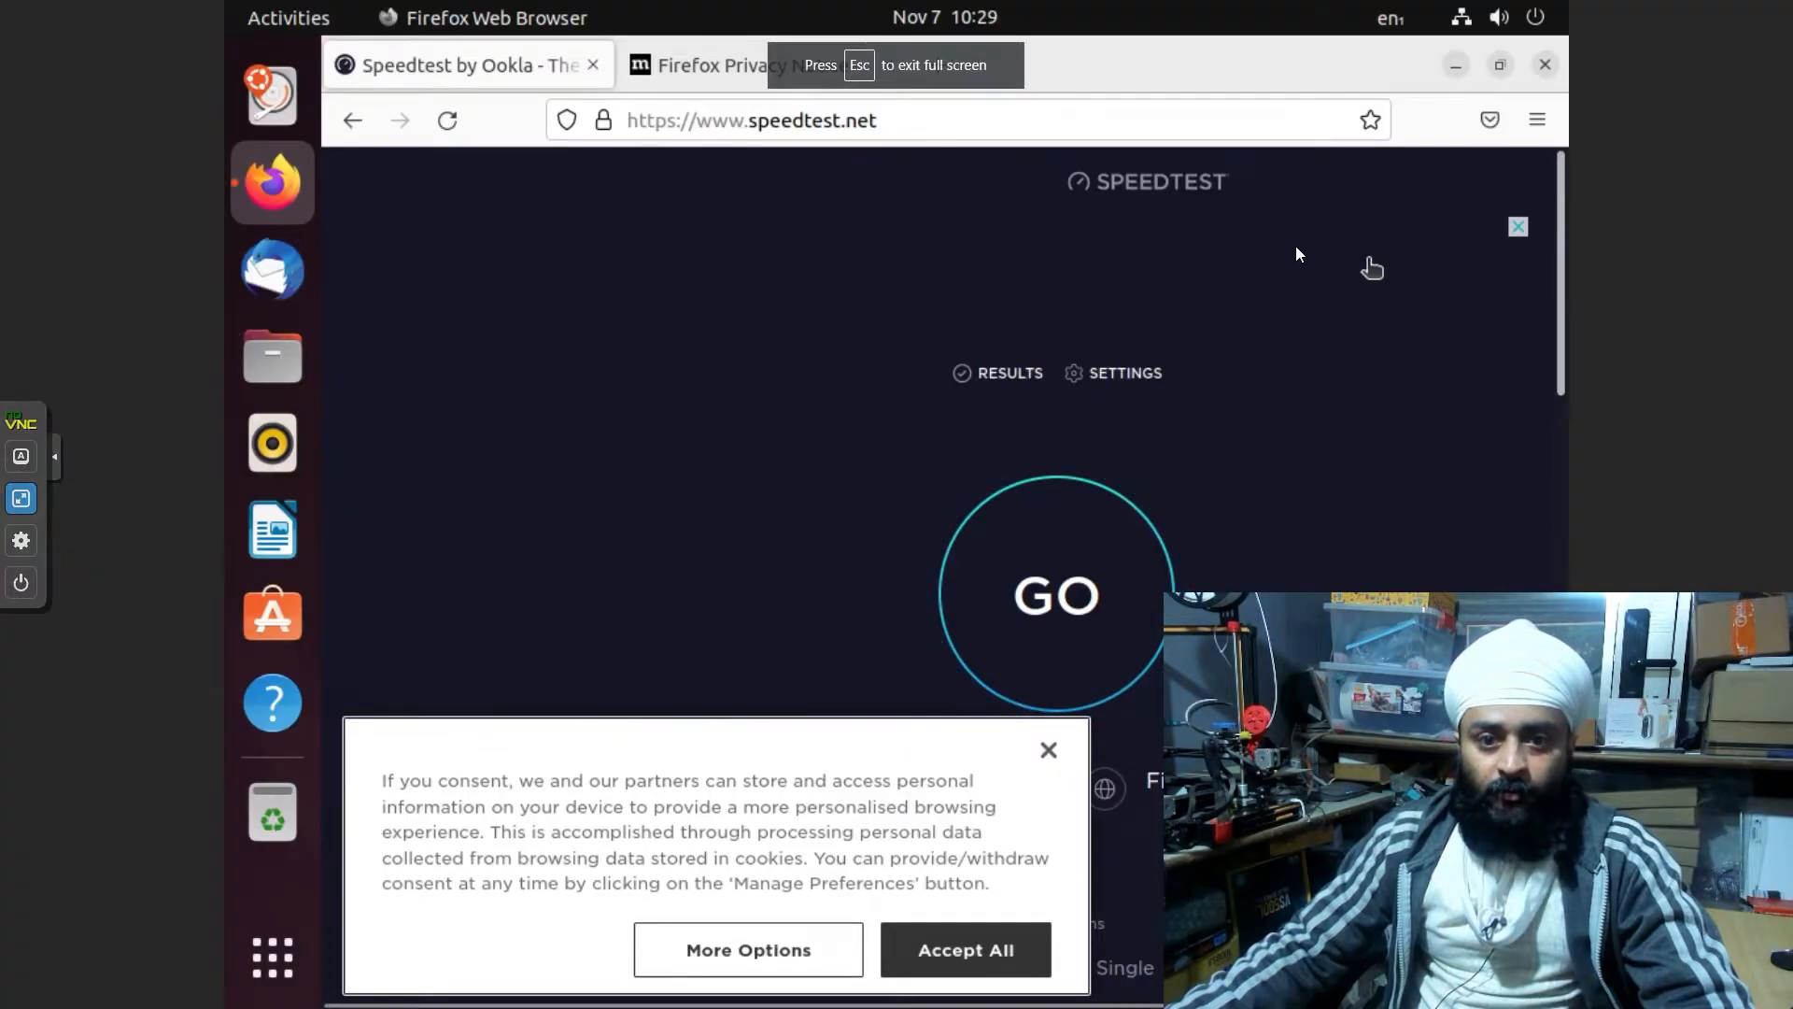
{"action": "left_click", "coordinate": [1069, 640]}
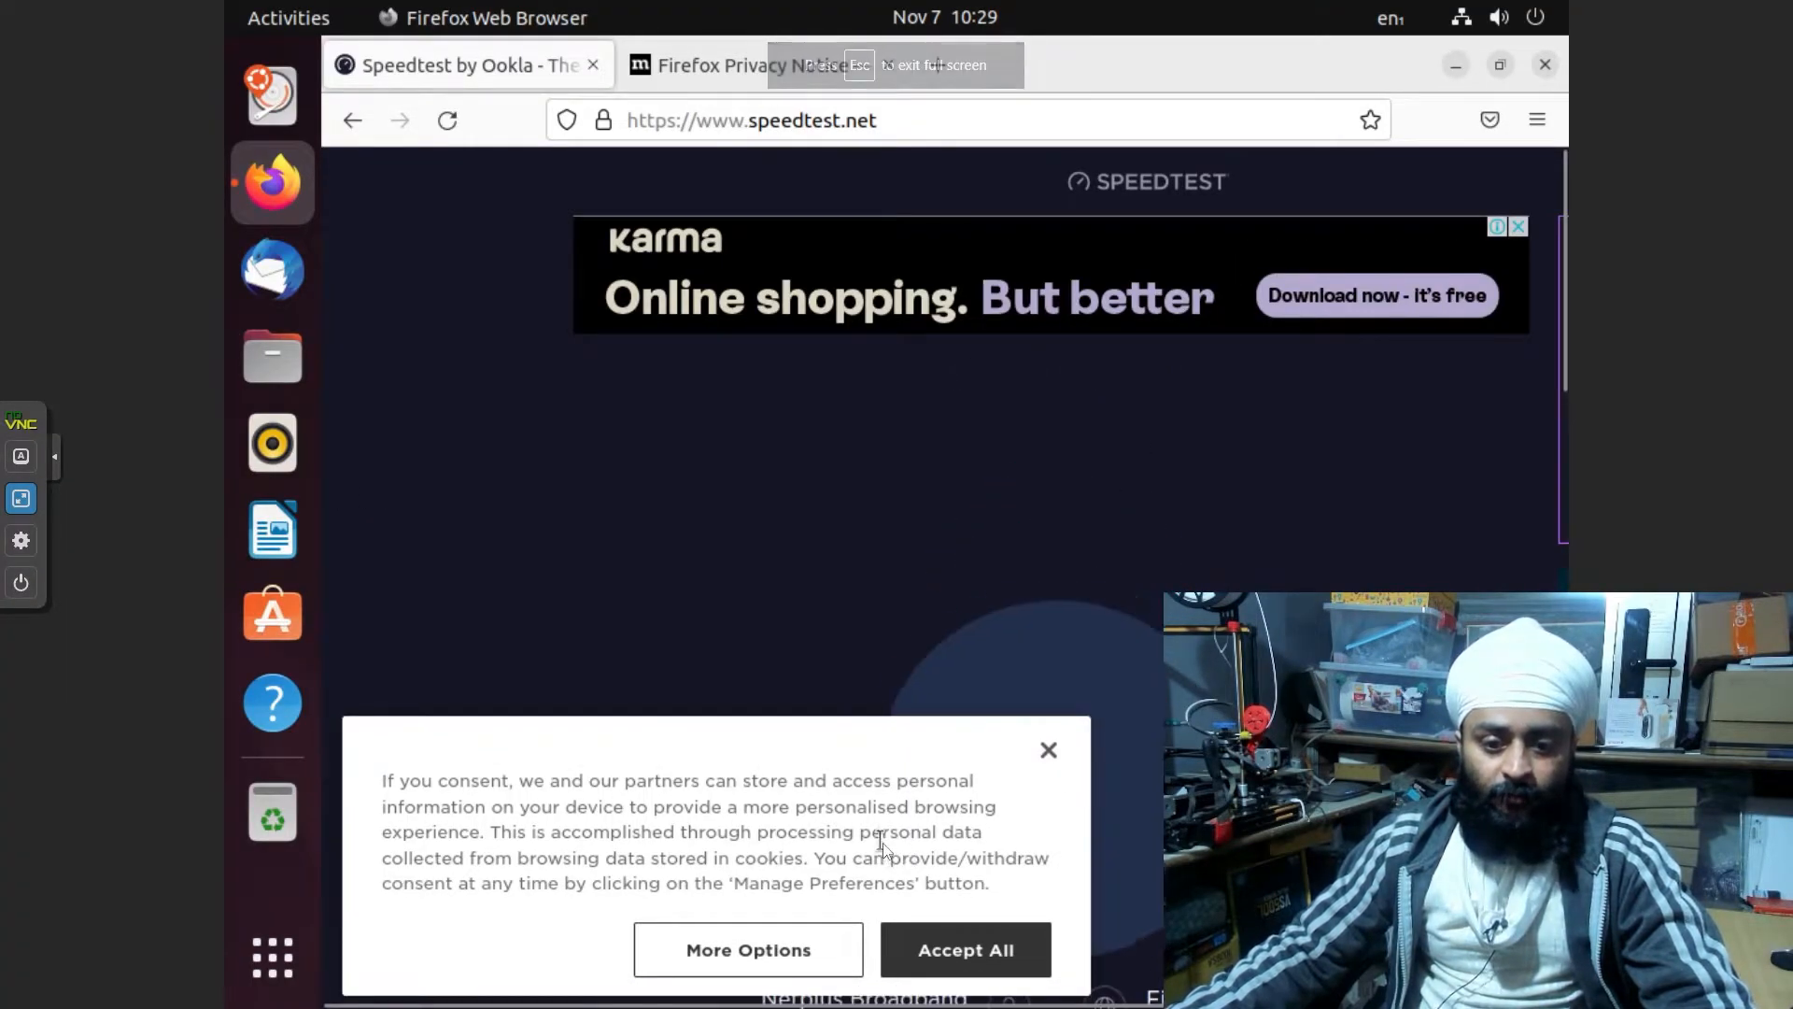
{"action": "left_click", "coordinate": [943, 951]}
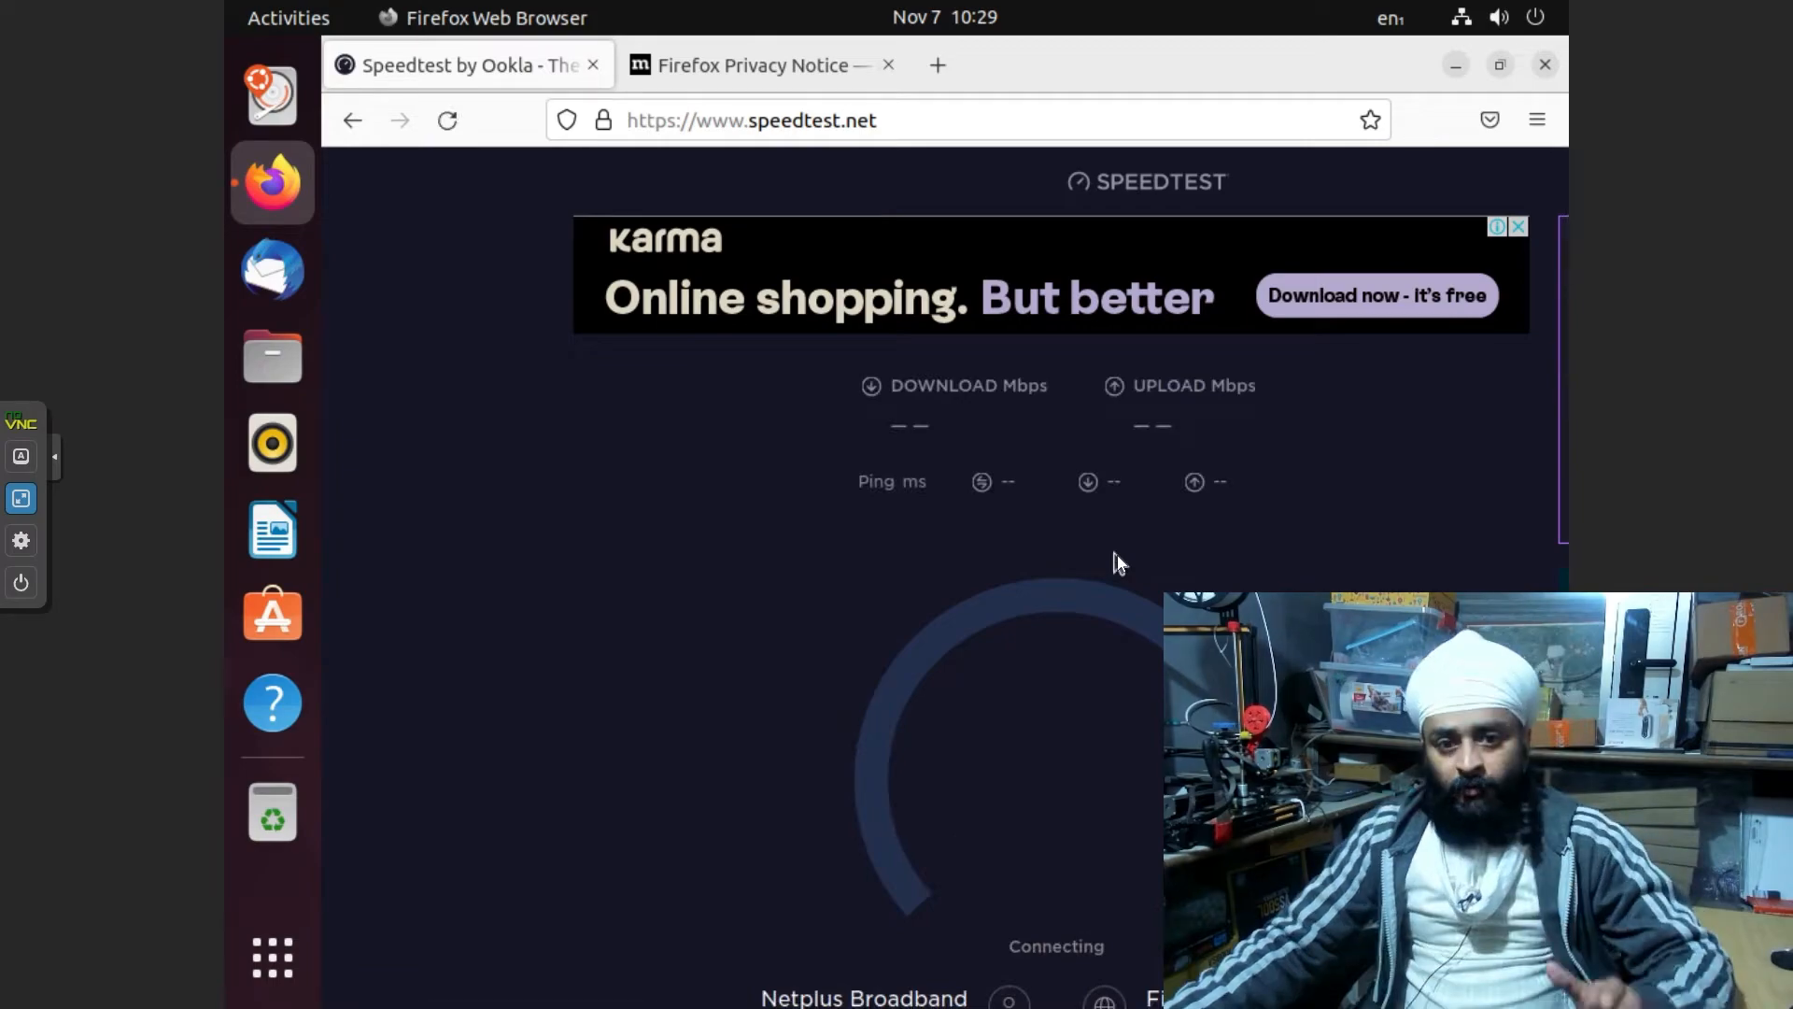
Check the host's memory in Task Manager, then show the proxmox node's summary with RAM at 80.24%
{"action": "scroll", "coordinate": [1117, 561], "scroll_direction": "down", "scroll_amount": 3}
{"action": "scroll", "coordinate": [665, 669], "scroll_direction": "up", "scroll_amount": 3}
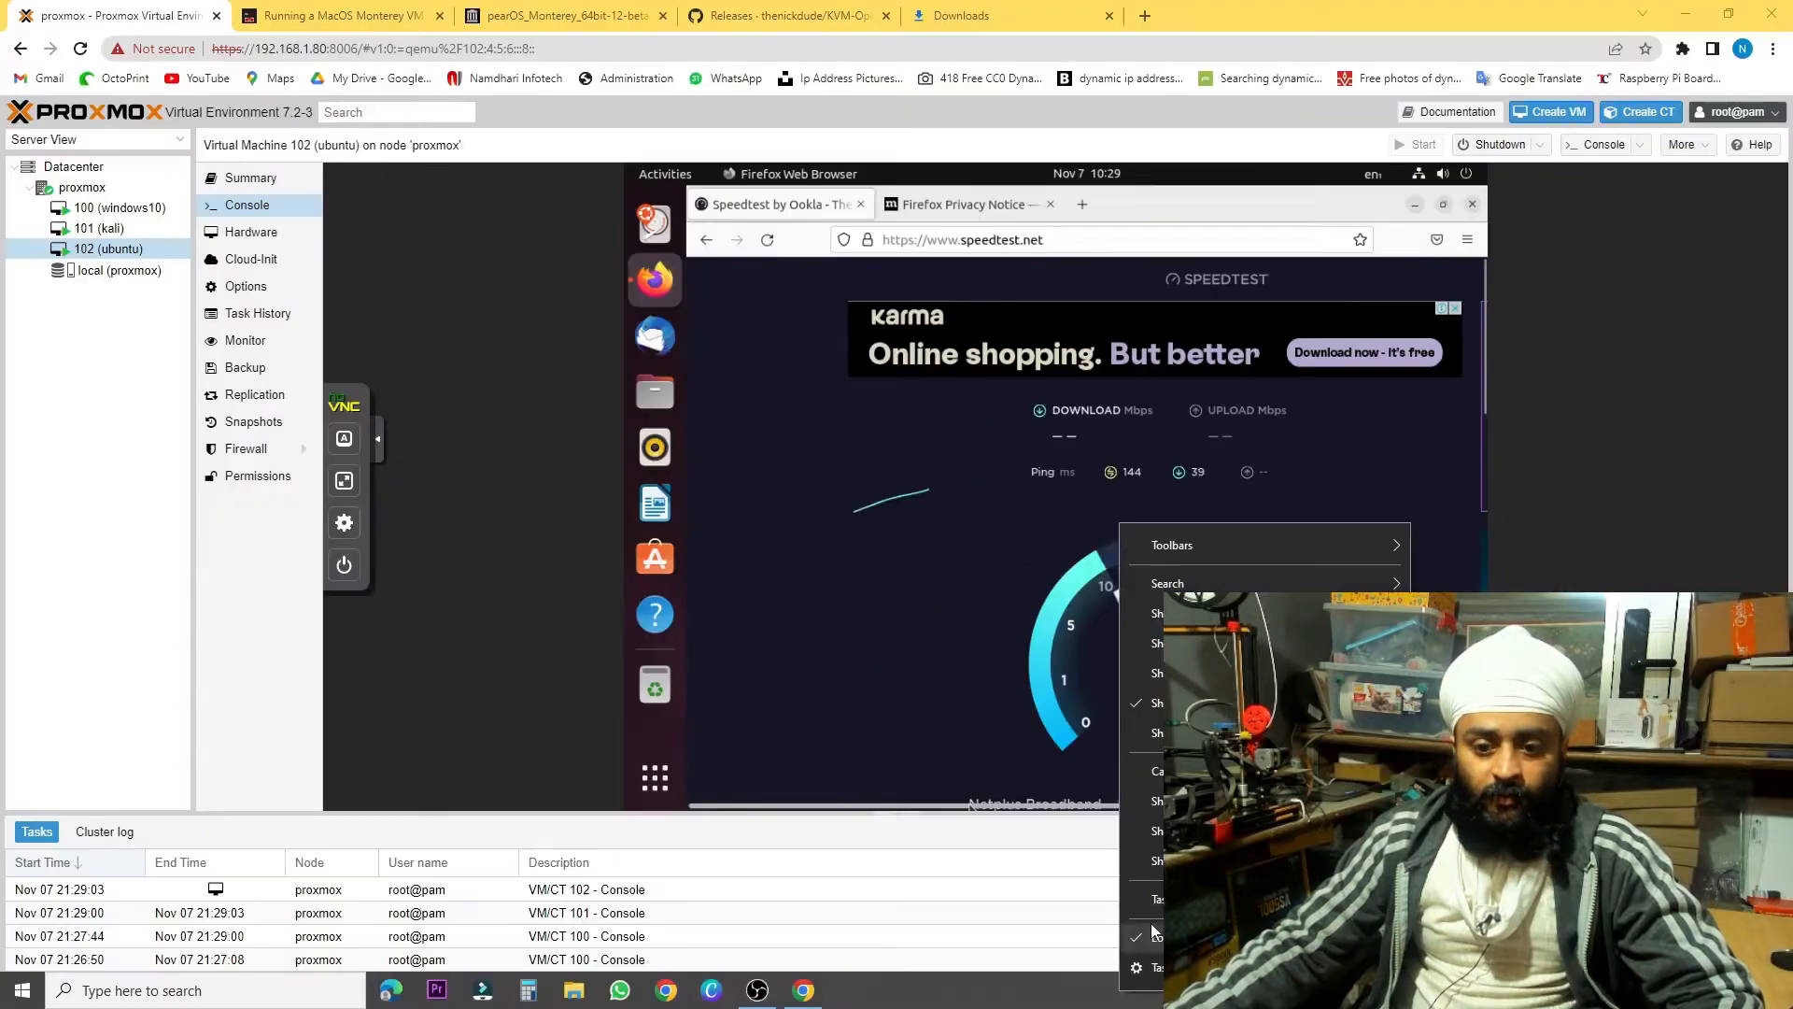
{"action": "left_click", "coordinate": [1156, 898]}
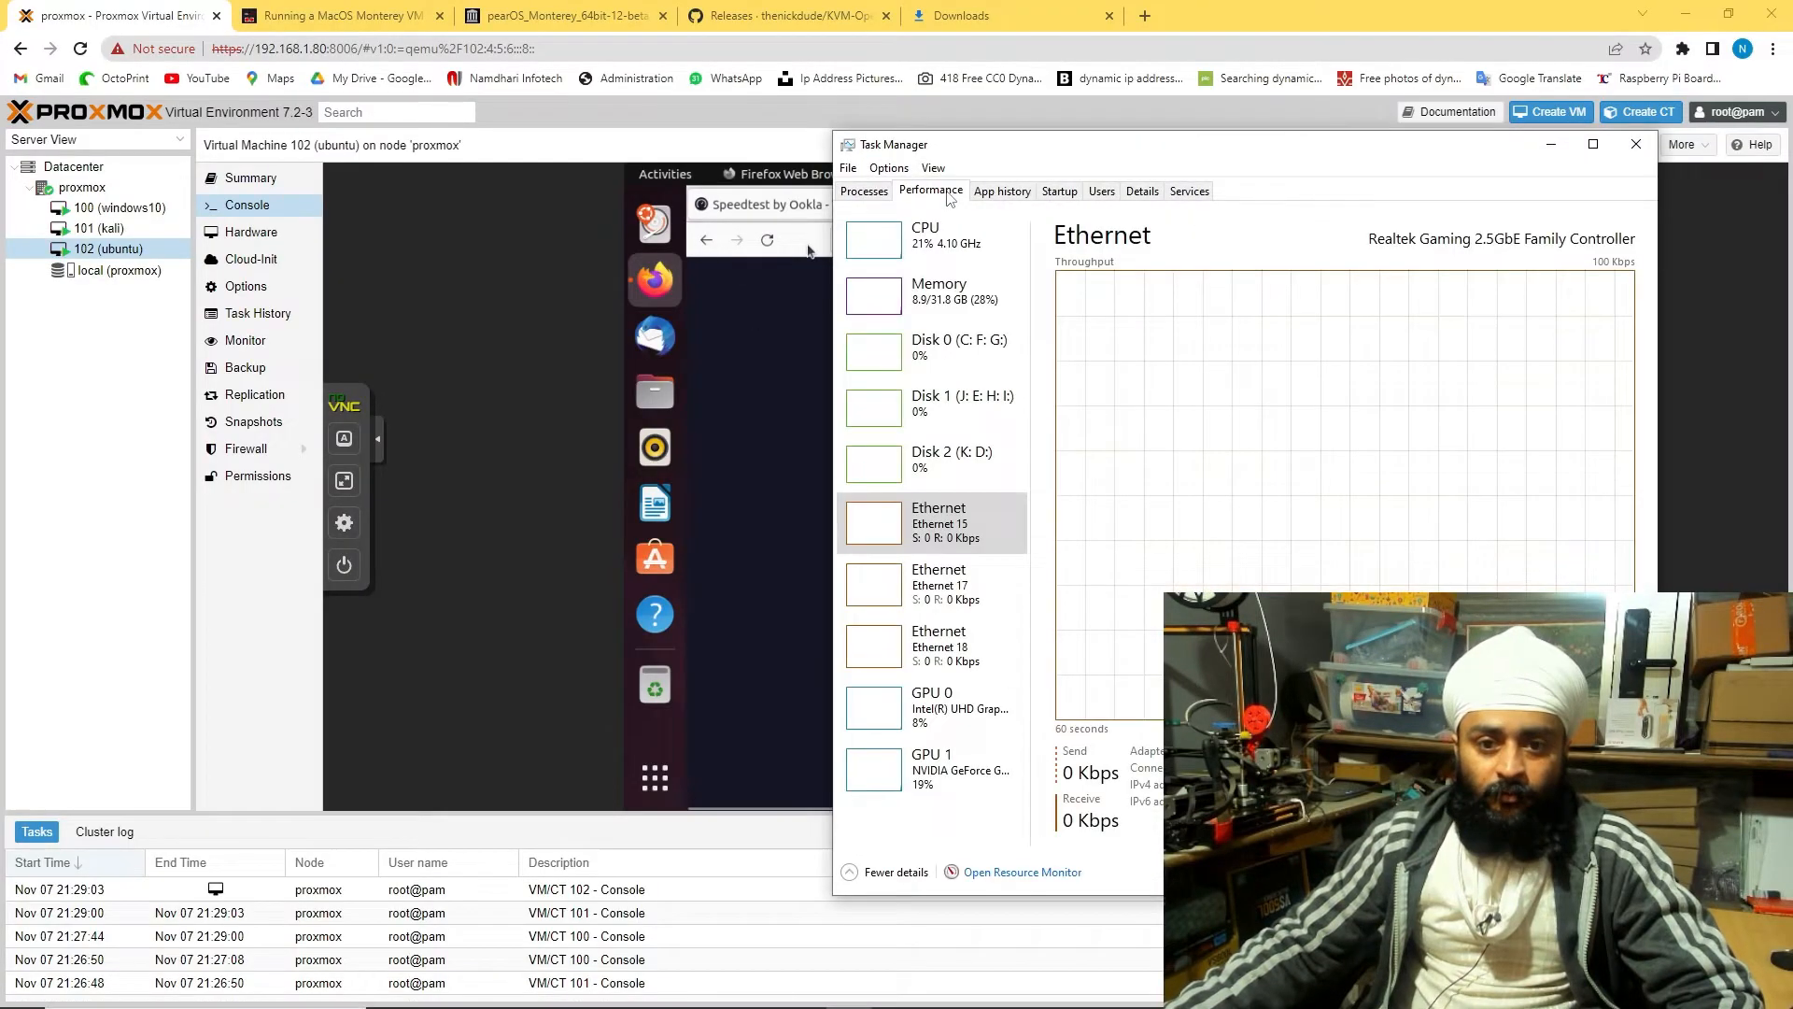
{"action": "left_click", "coordinate": [939, 291]}
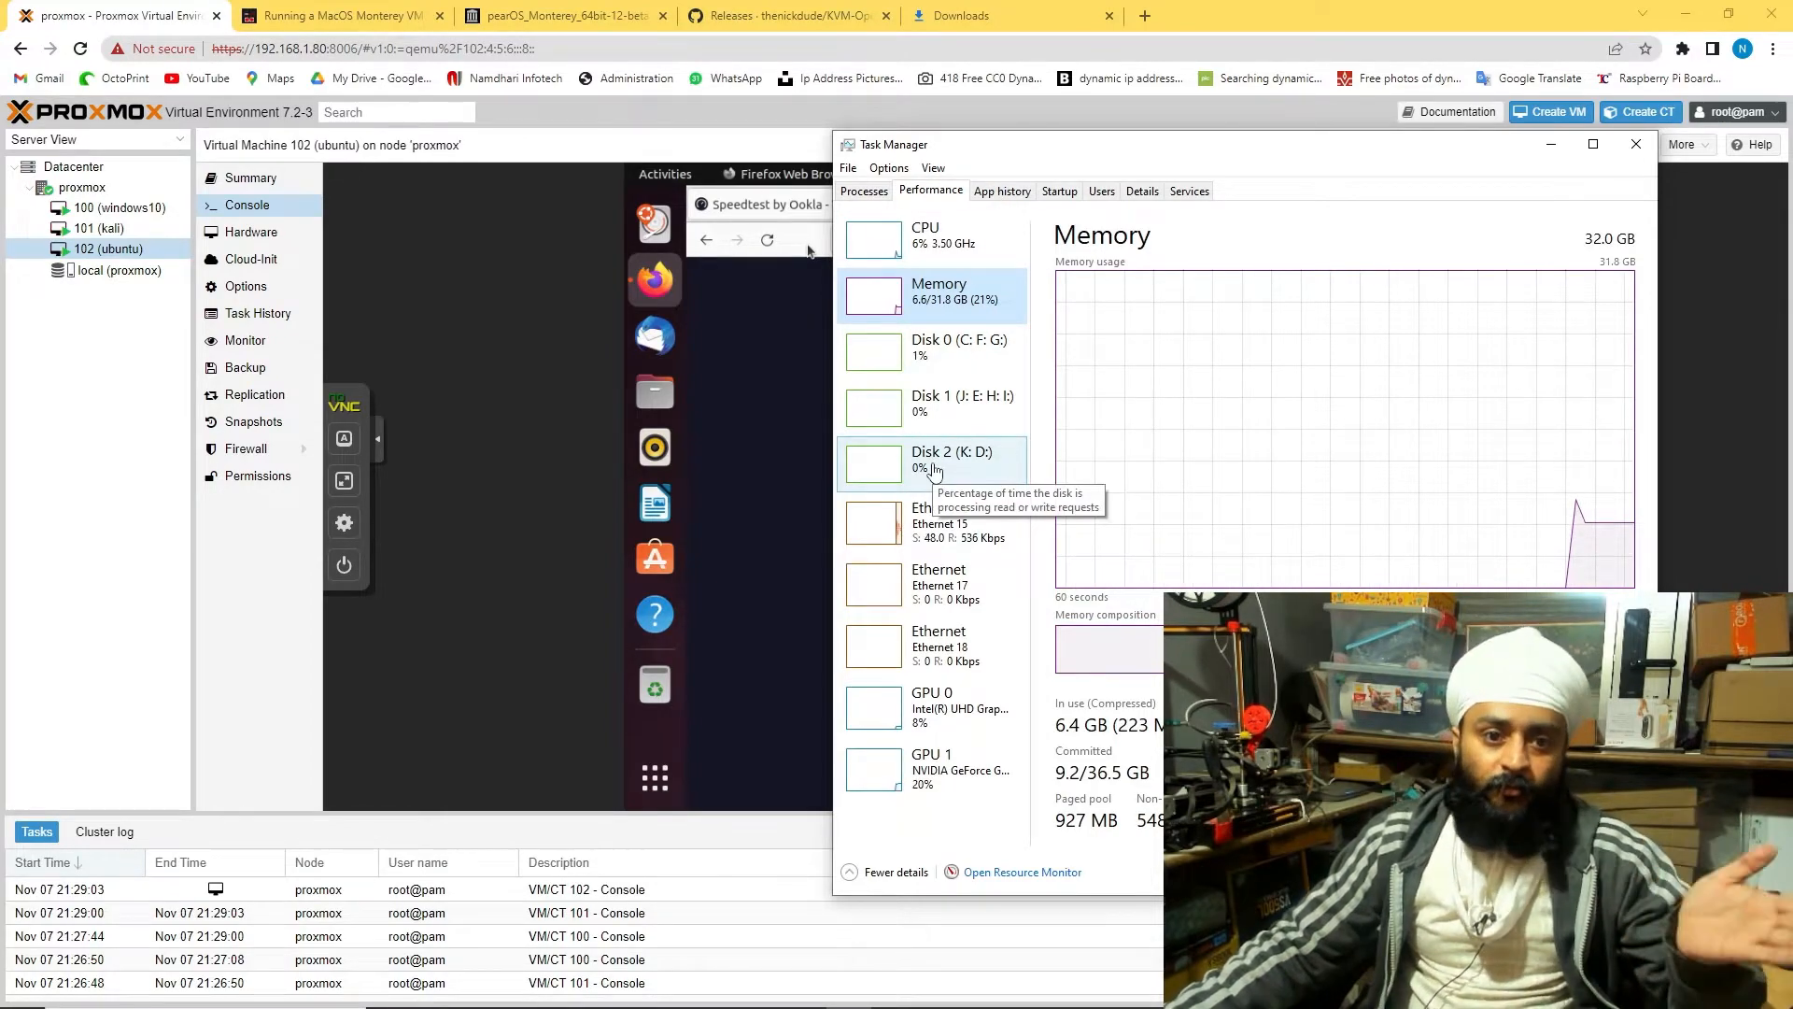
{"action": "left_click", "coordinate": [120, 270]}
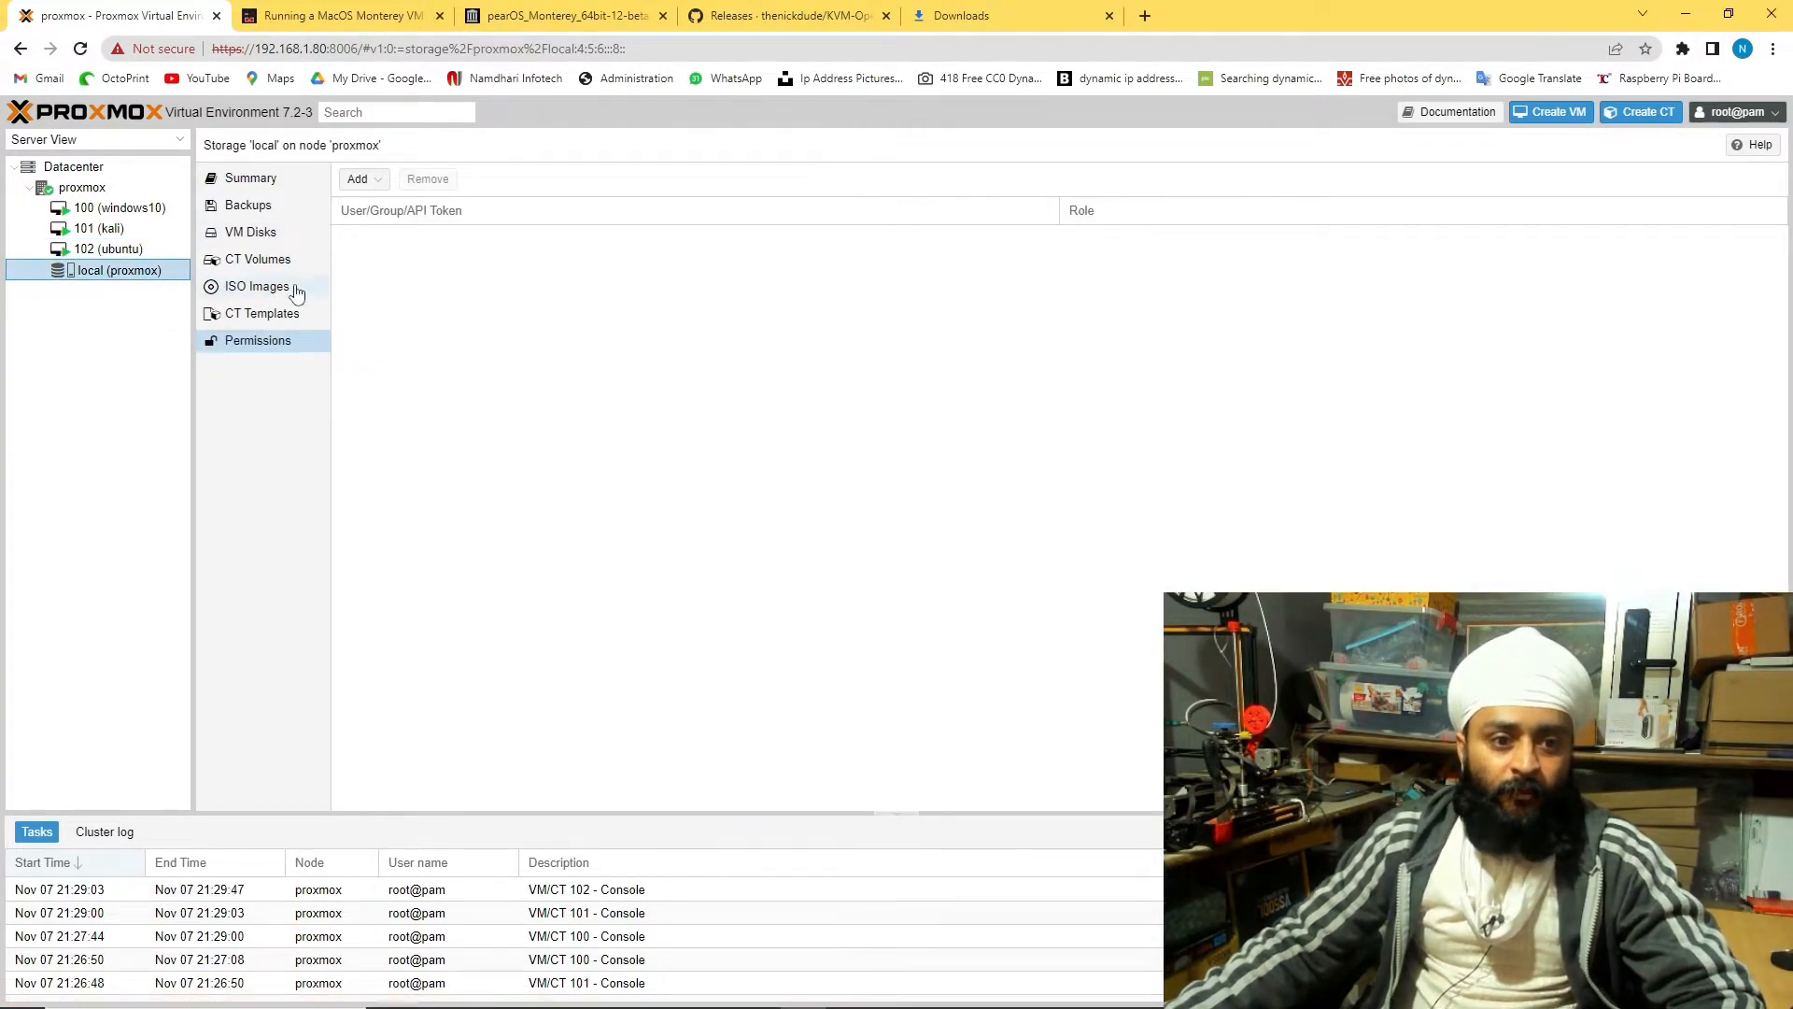
{"action": "left_click", "coordinate": [91, 188]}
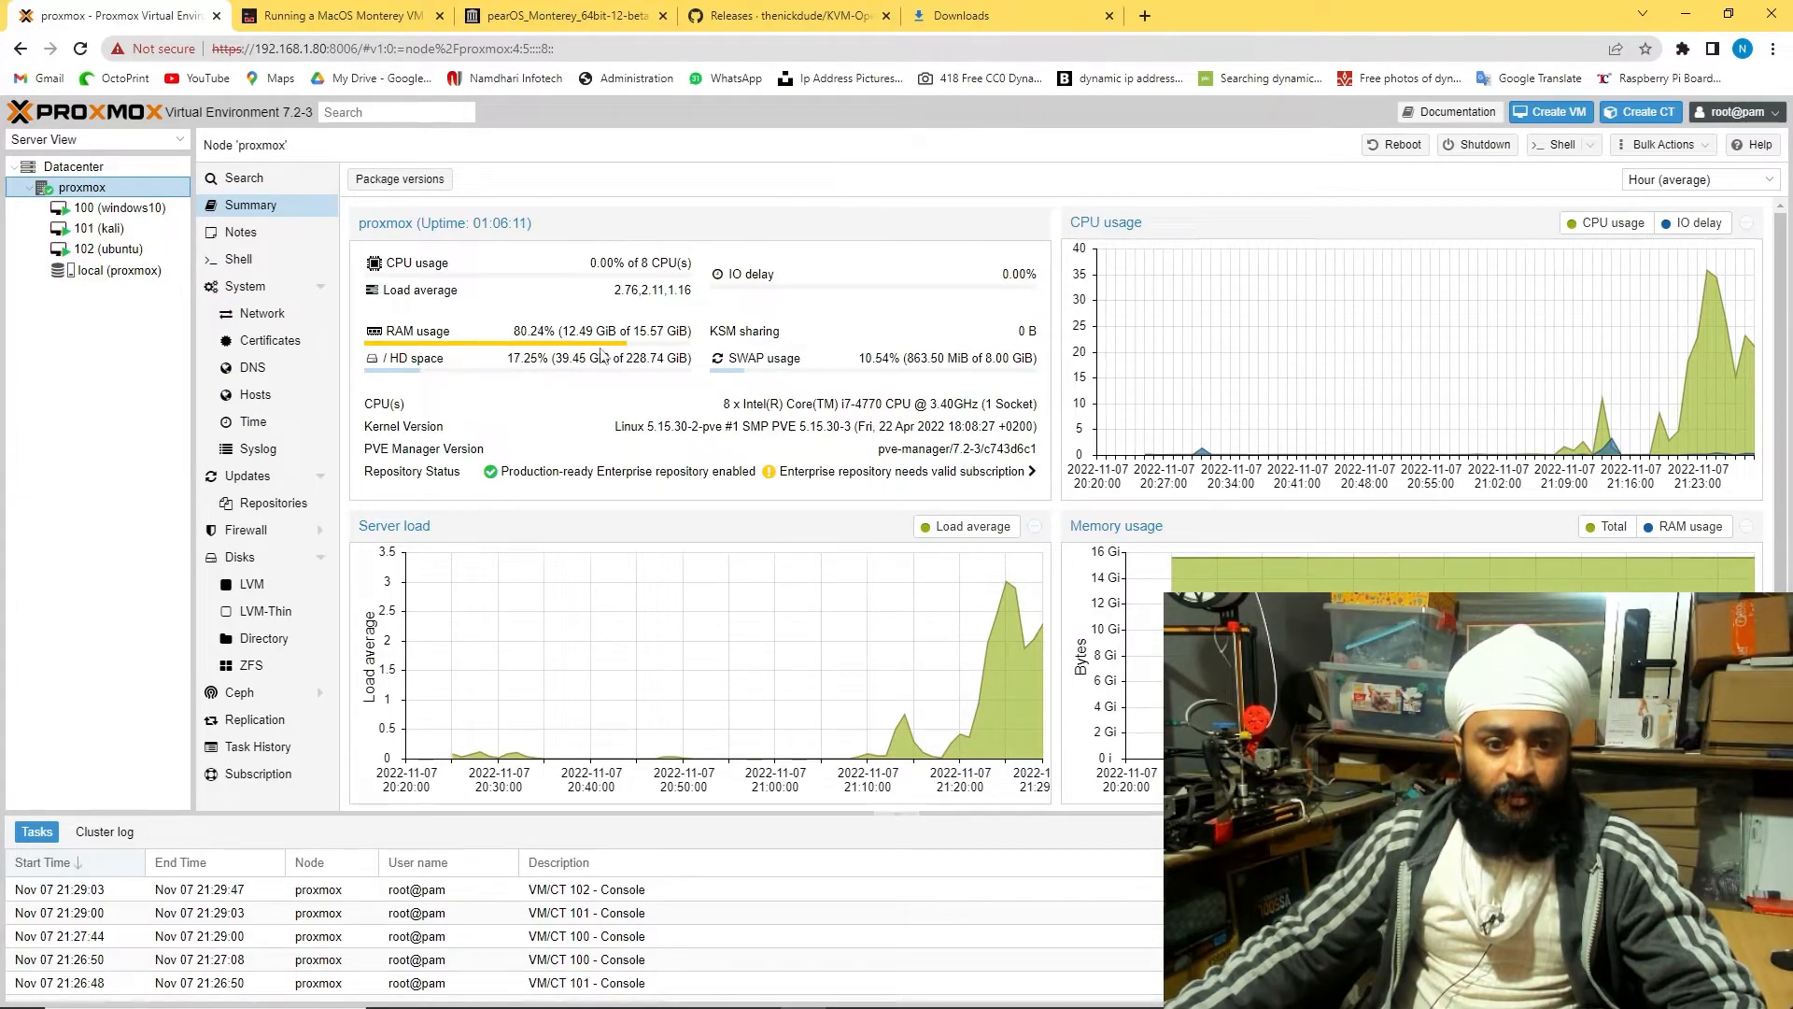
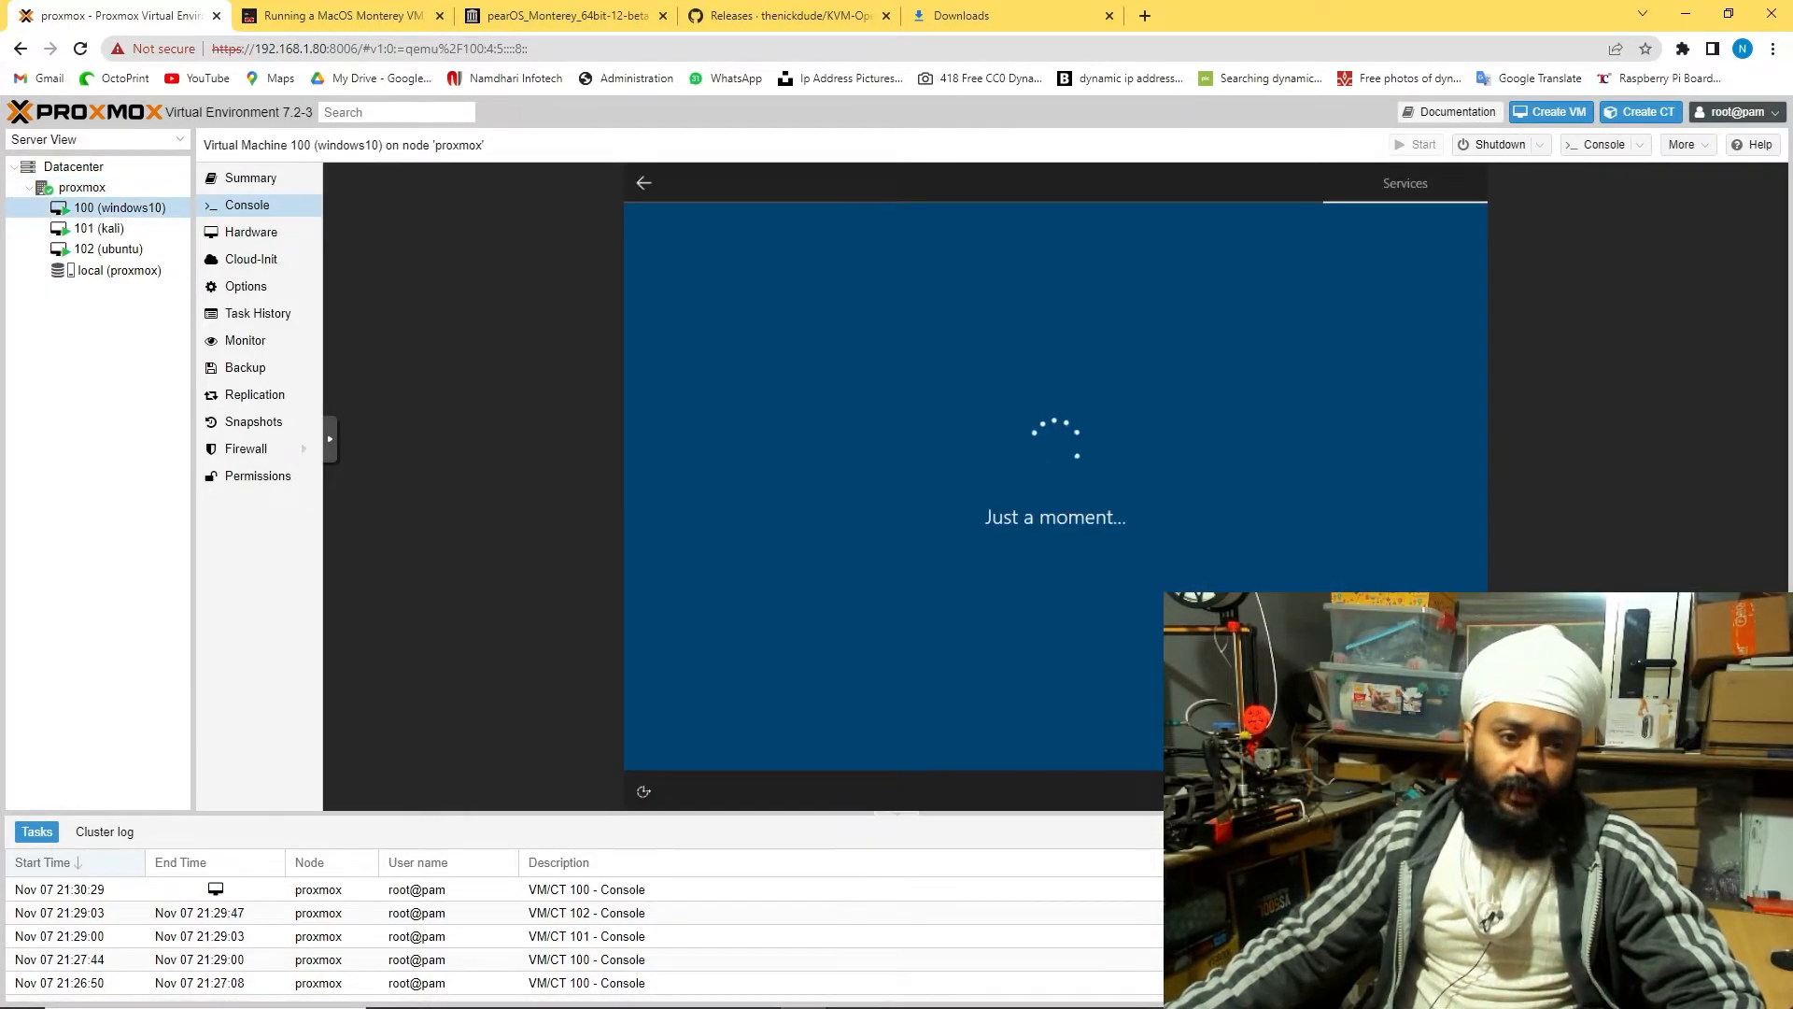
Tick all six customize-experience options in the Windows 10 setup, then switch to the kali console
{"action": "left_click", "coordinate": [1032, 419]}
{"action": "left_click", "coordinate": [1031, 505]}
{"action": "left_click", "coordinate": [1032, 591]}
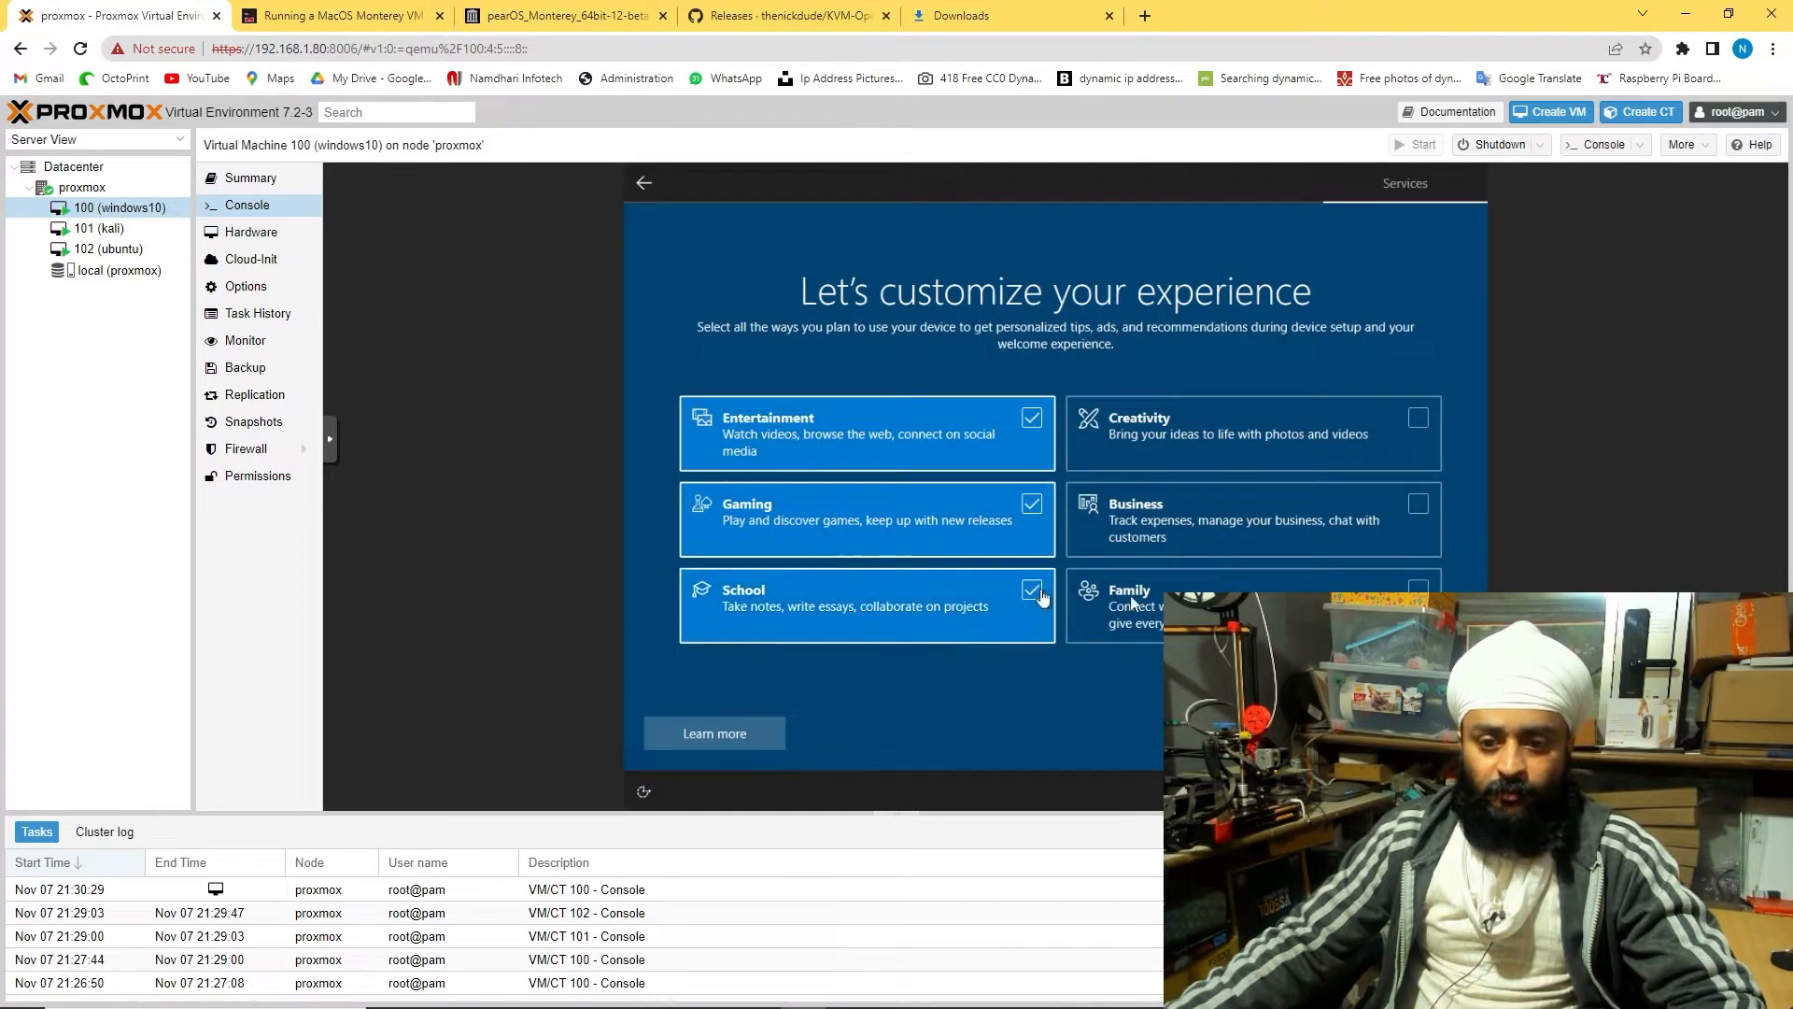
{"action": "left_click", "coordinate": [1416, 596]}
{"action": "left_click", "coordinate": [1418, 505]}
{"action": "left_click", "coordinate": [1418, 420]}
{"action": "left_click", "coordinate": [99, 229]}
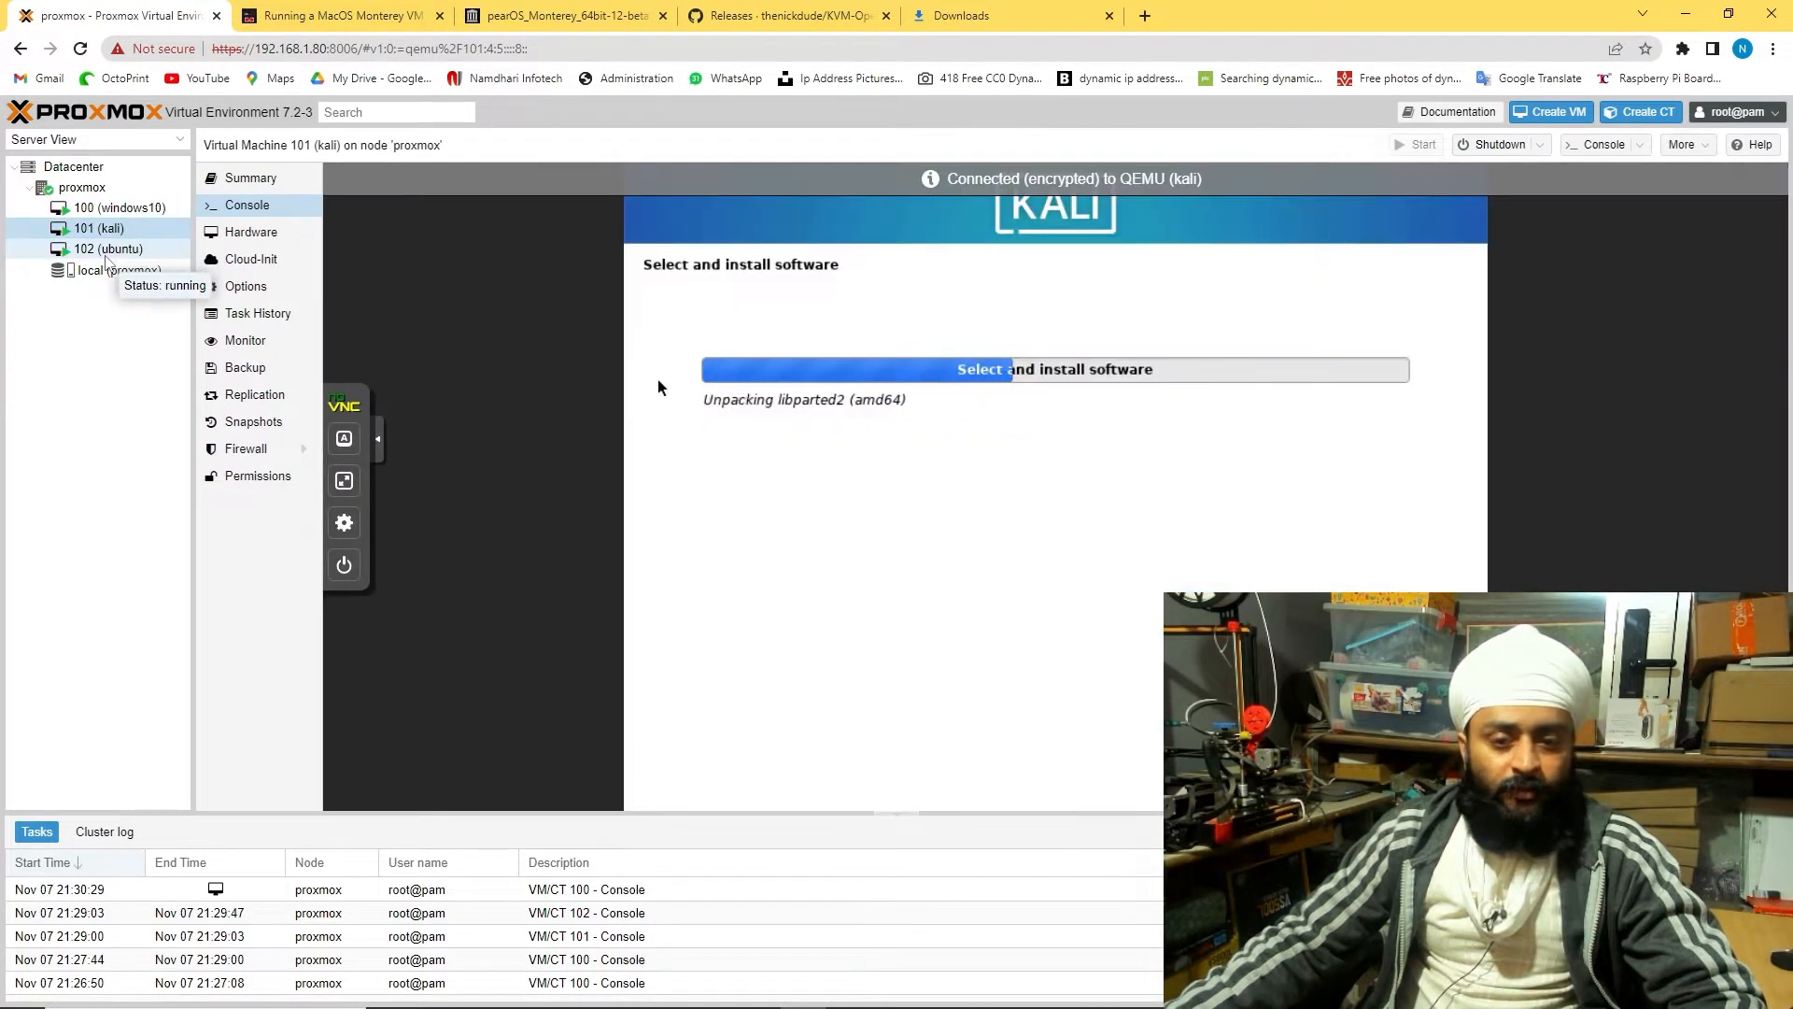
In the ubuntu console, dismiss the Speedtest promo (119.40 down / 156.51 up Mbps) and review the wired connection details
{"action": "left_click", "coordinate": [106, 252]}
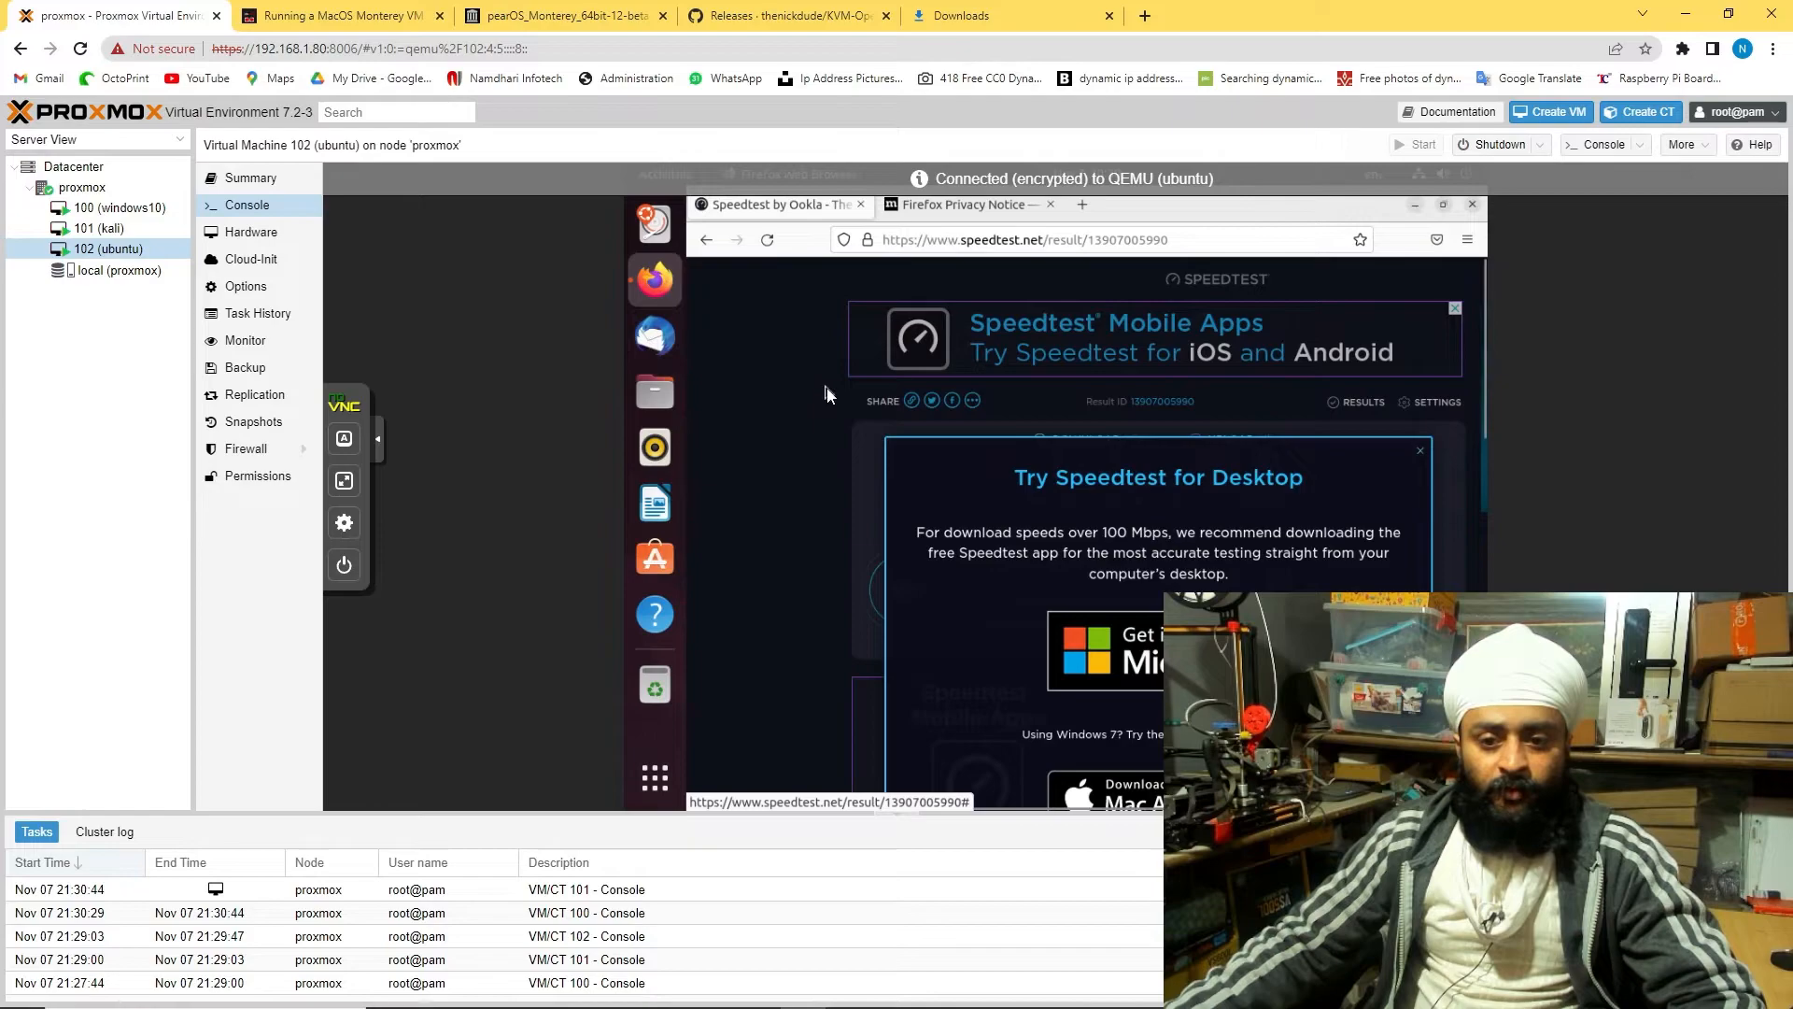
{"action": "left_click", "coordinate": [1421, 452]}
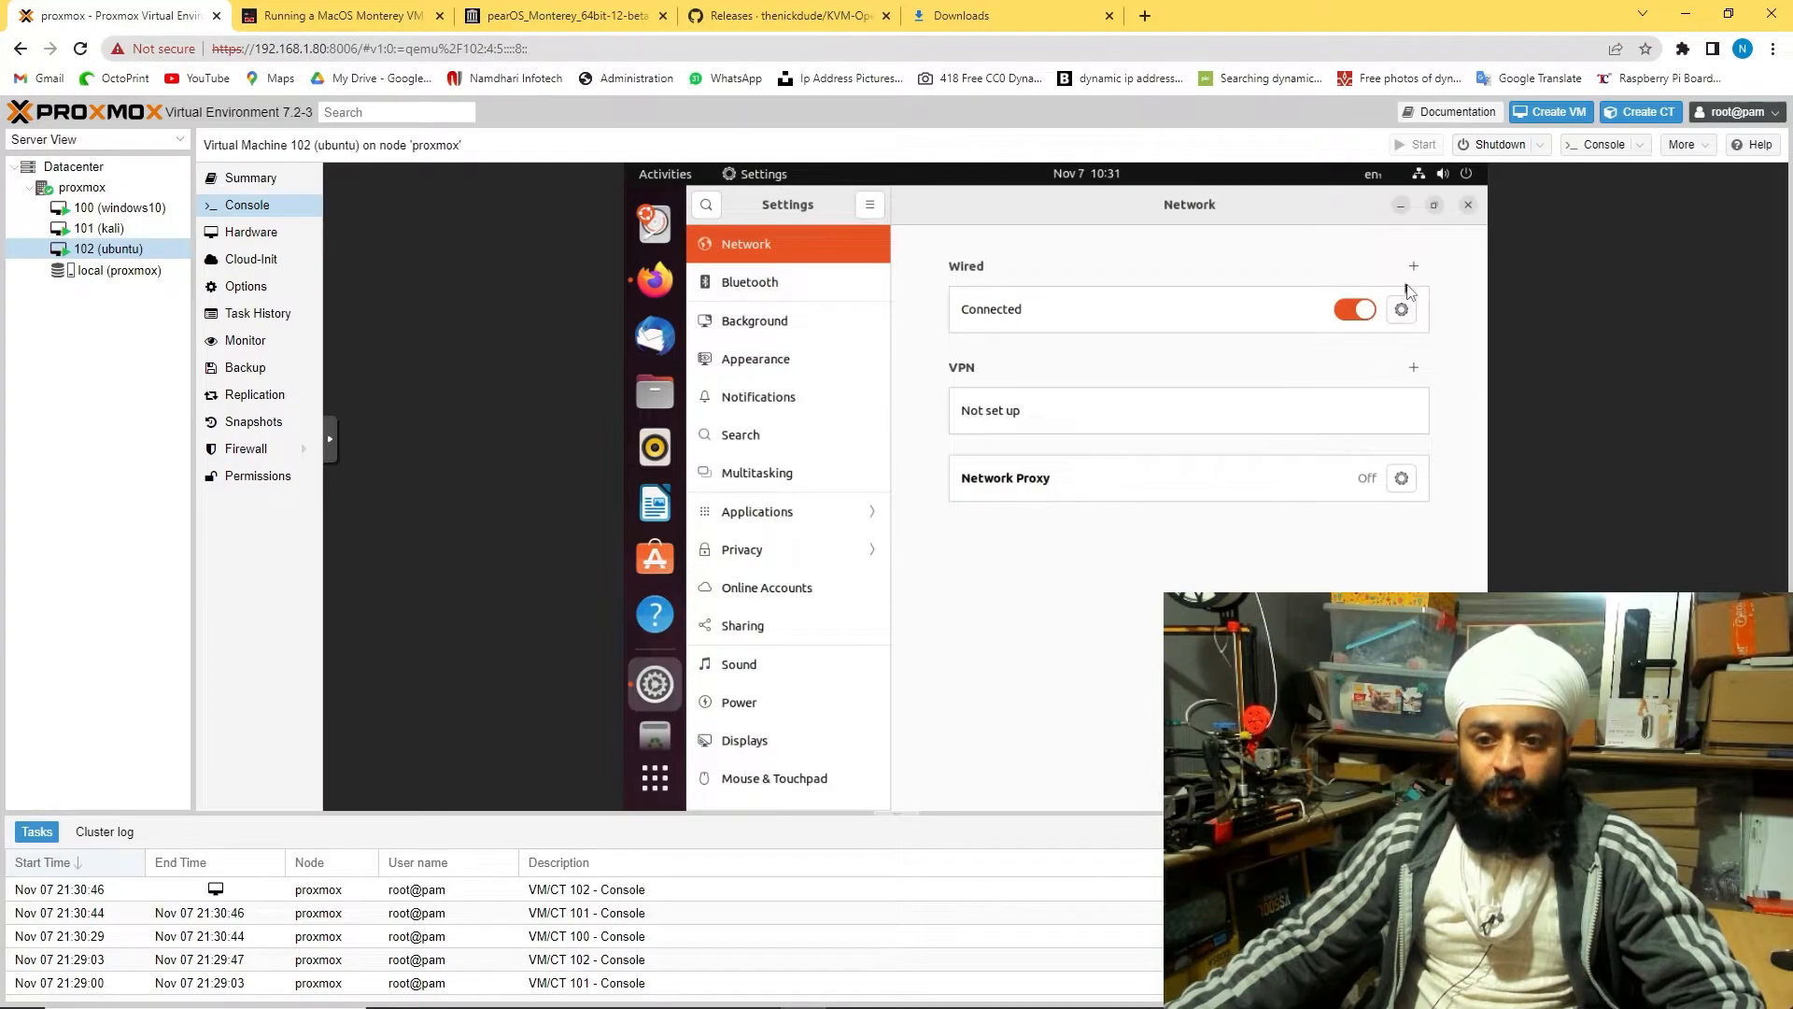
{"action": "left_click", "coordinate": [1401, 309]}
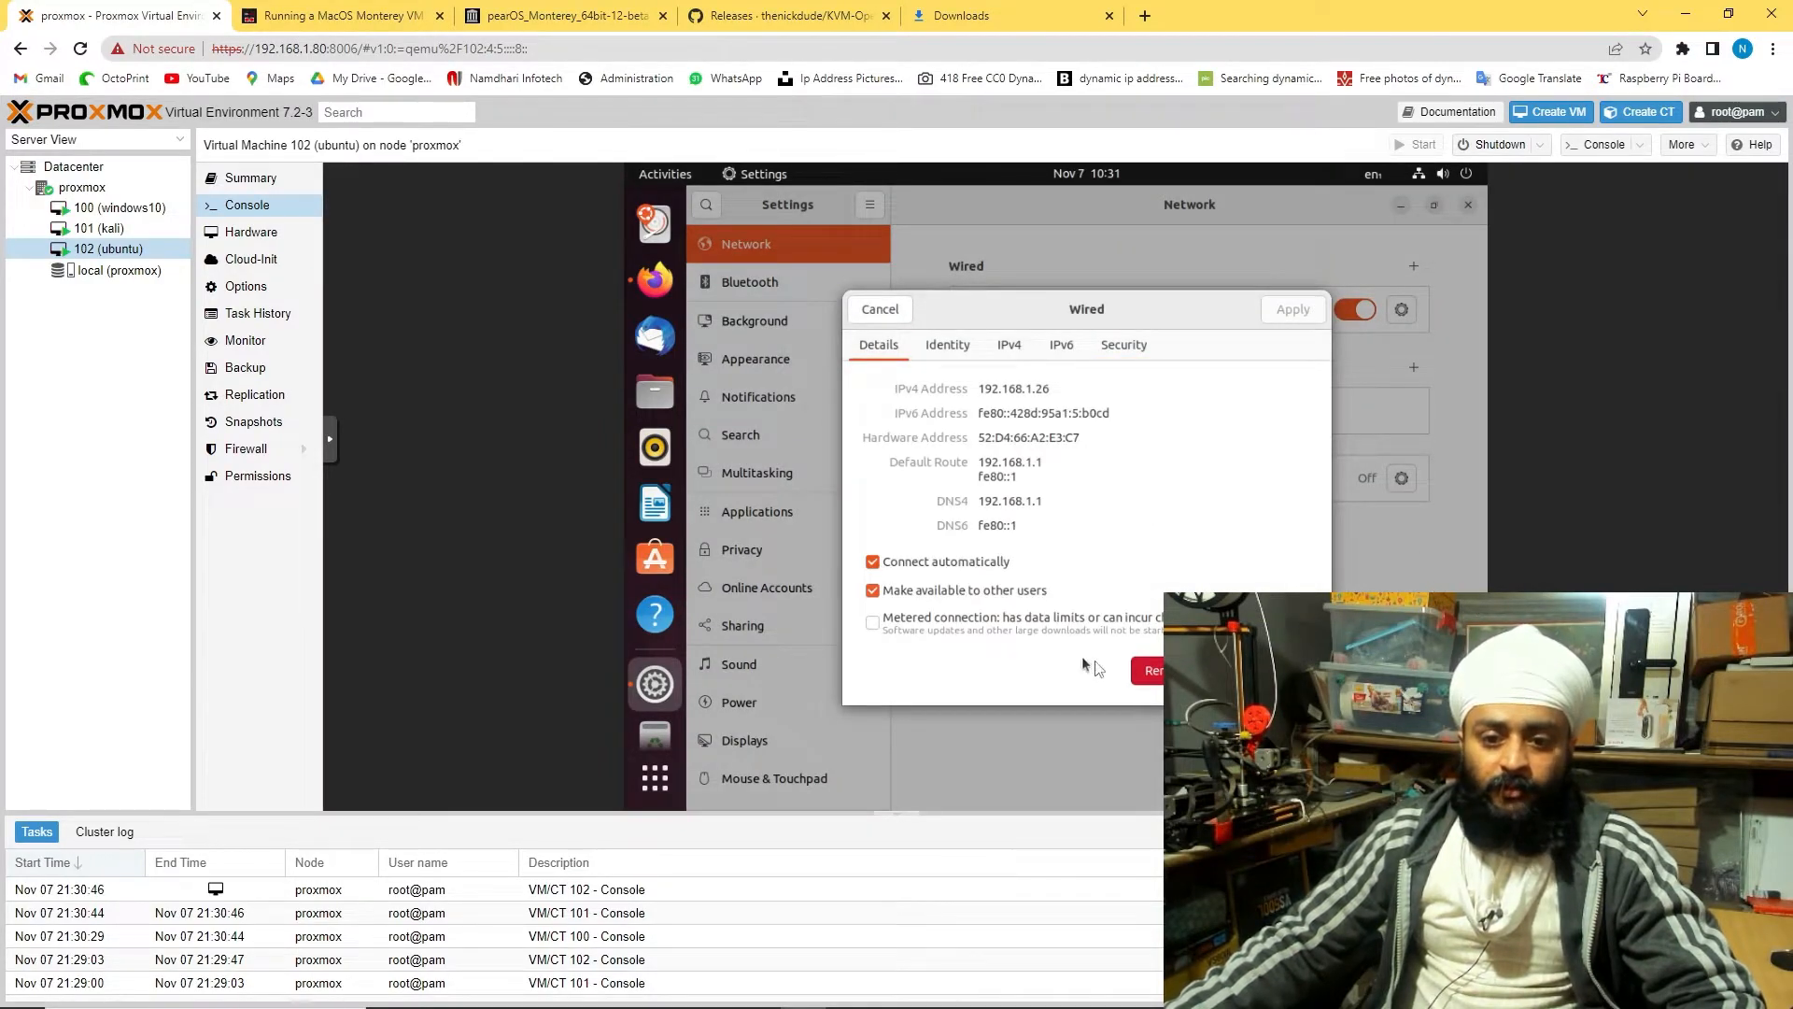
{"action": "key", "text": "Escape"}
{"action": "left_click", "coordinate": [1468, 205]}
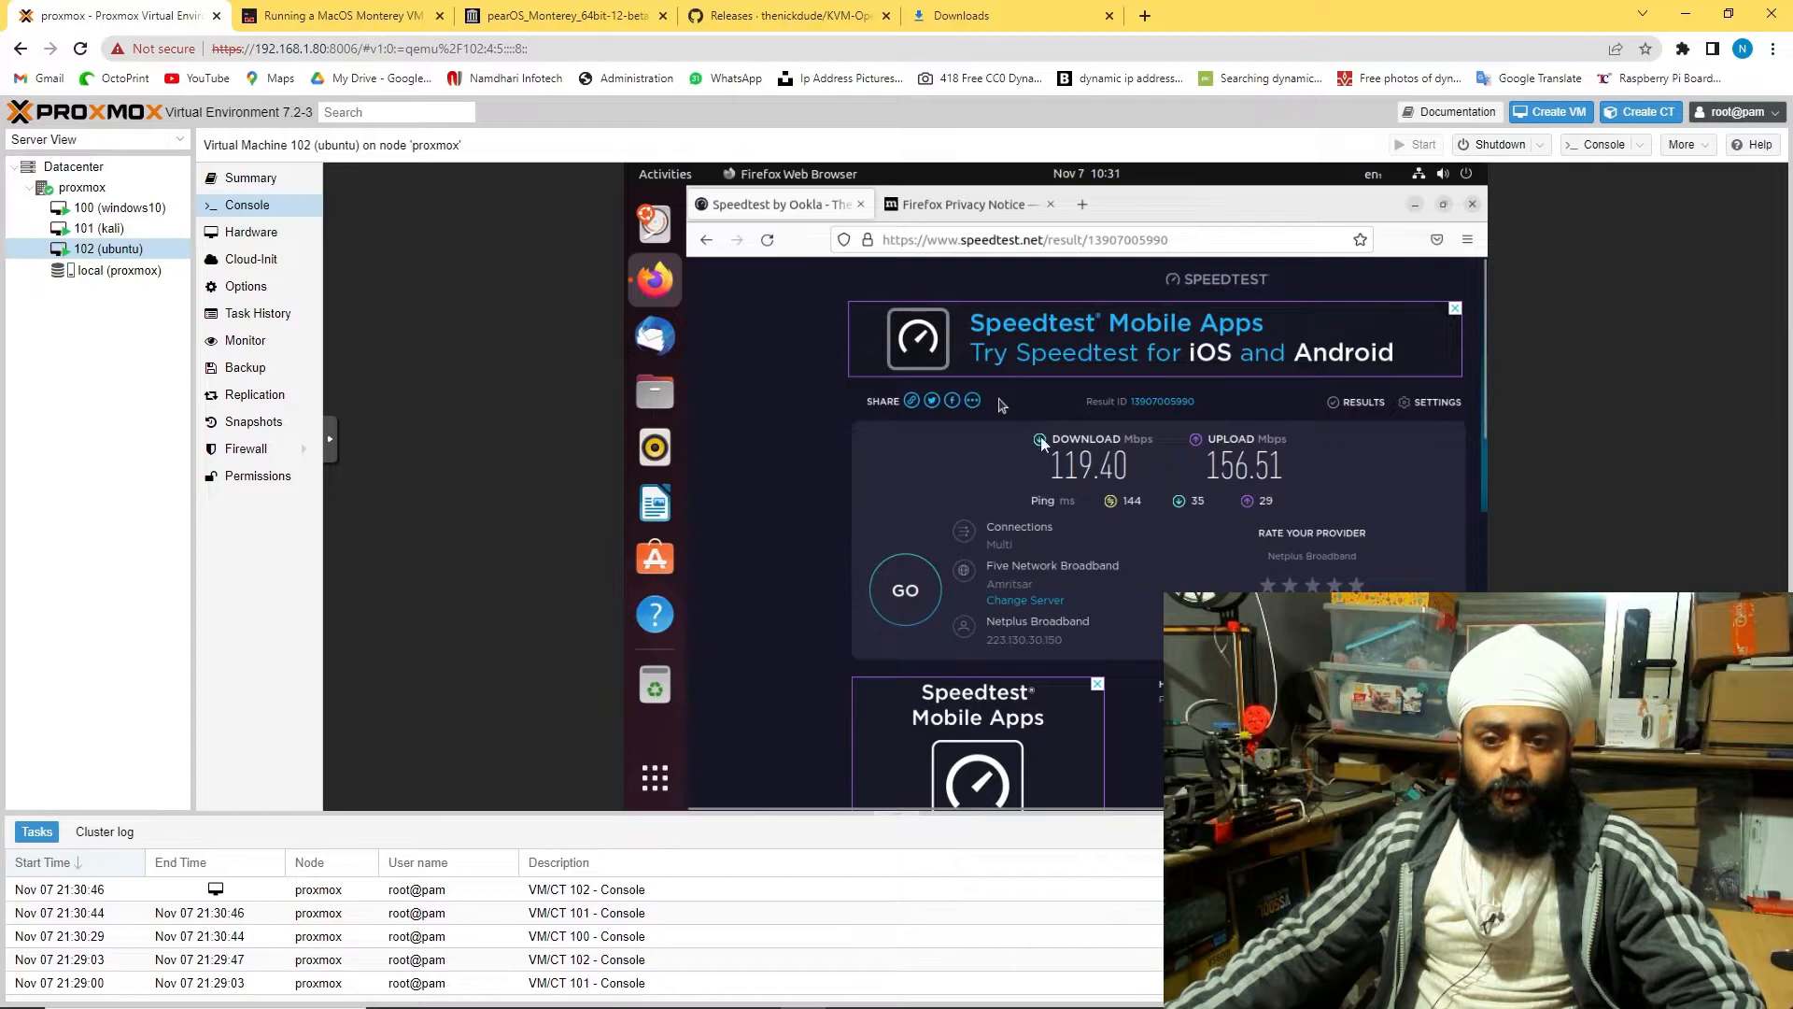
{"action": "scroll", "coordinate": [999, 404], "scroll_direction": "down", "scroll_amount": 10}
{"action": "scroll", "coordinate": [904, 596], "scroll_direction": "up", "scroll_amount": 10}
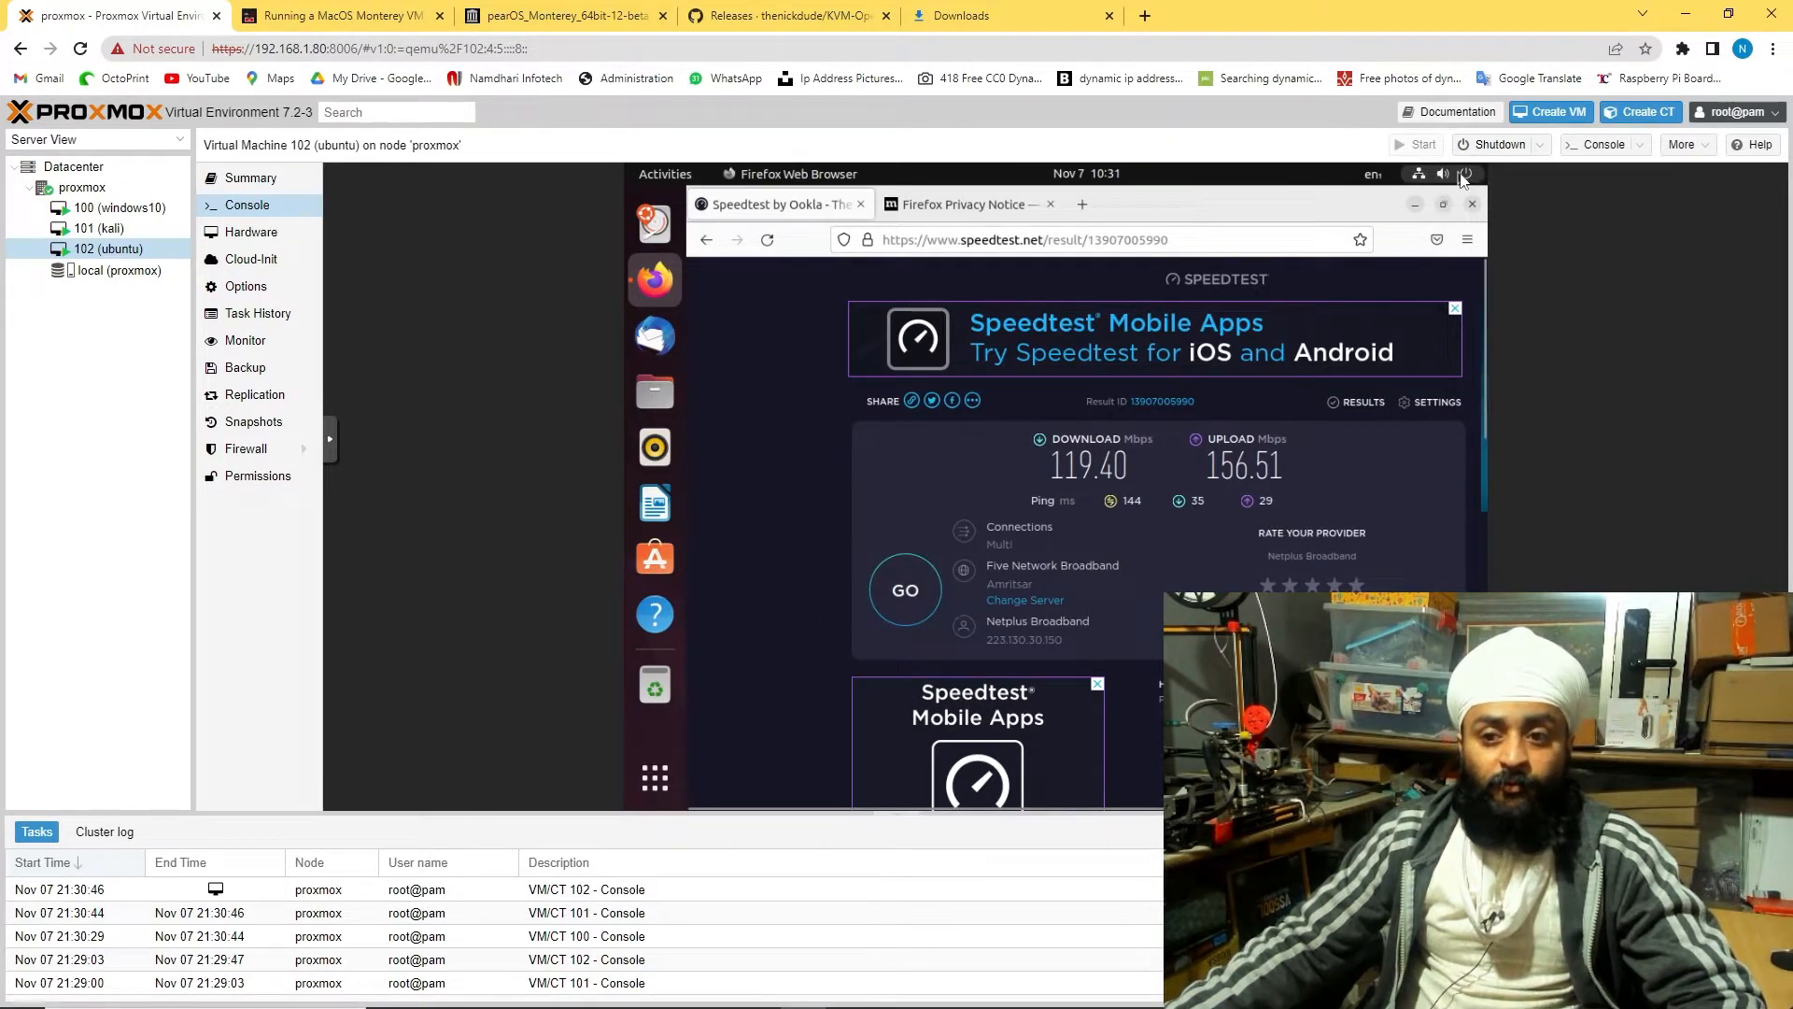
Power off the Ubuntu VM from its system menu and confirm
{"action": "left_click", "coordinate": [98, 228]}
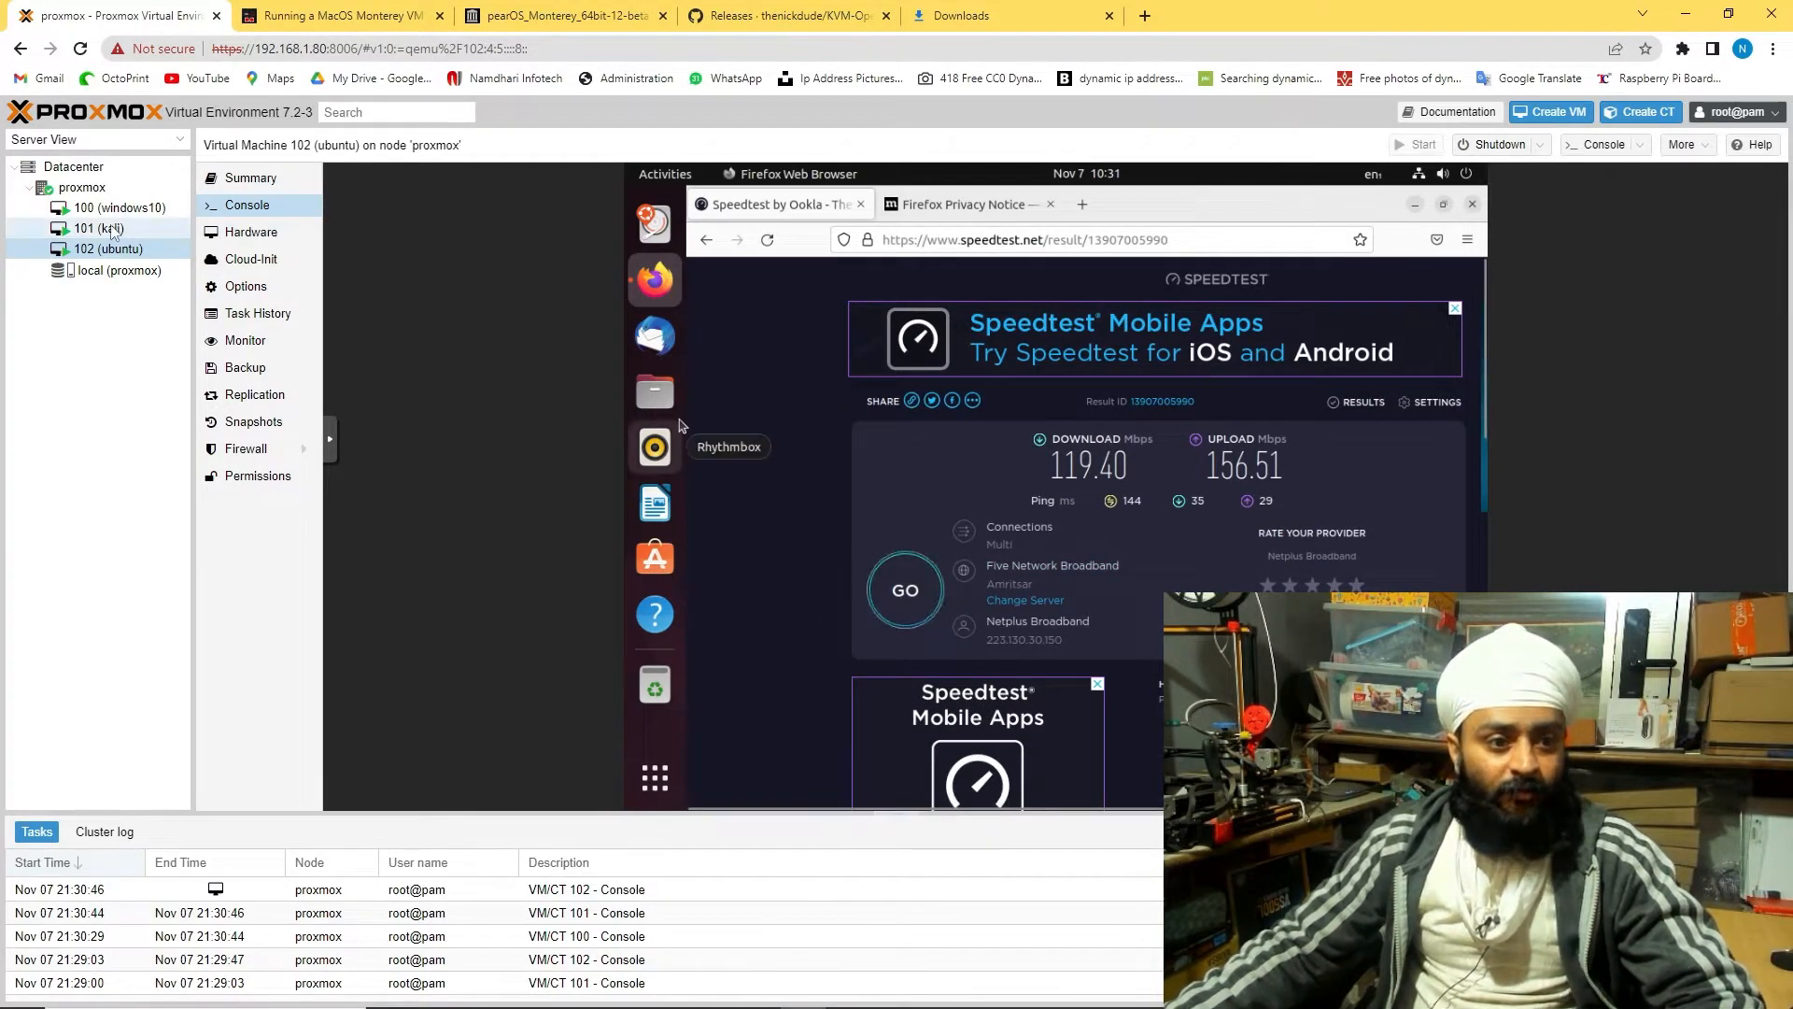
{"action": "left_click", "coordinate": [109, 249]}
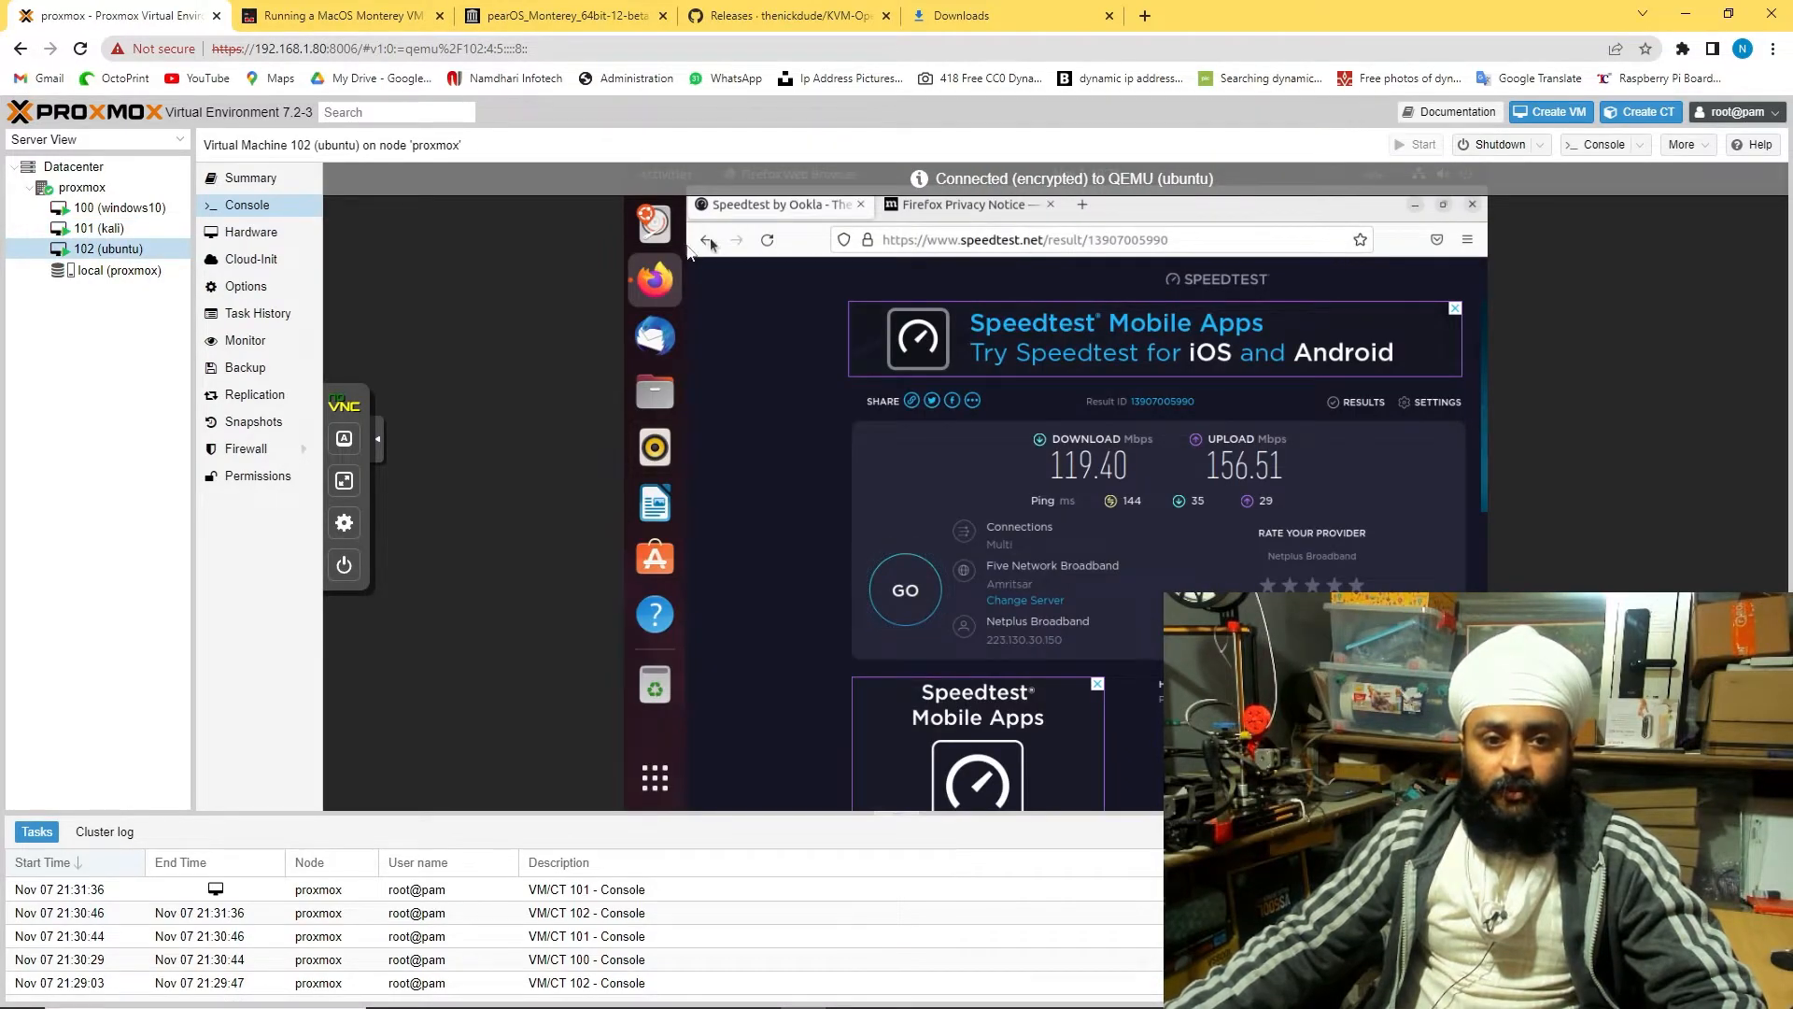
{"action": "left_click", "coordinate": [1469, 175]}
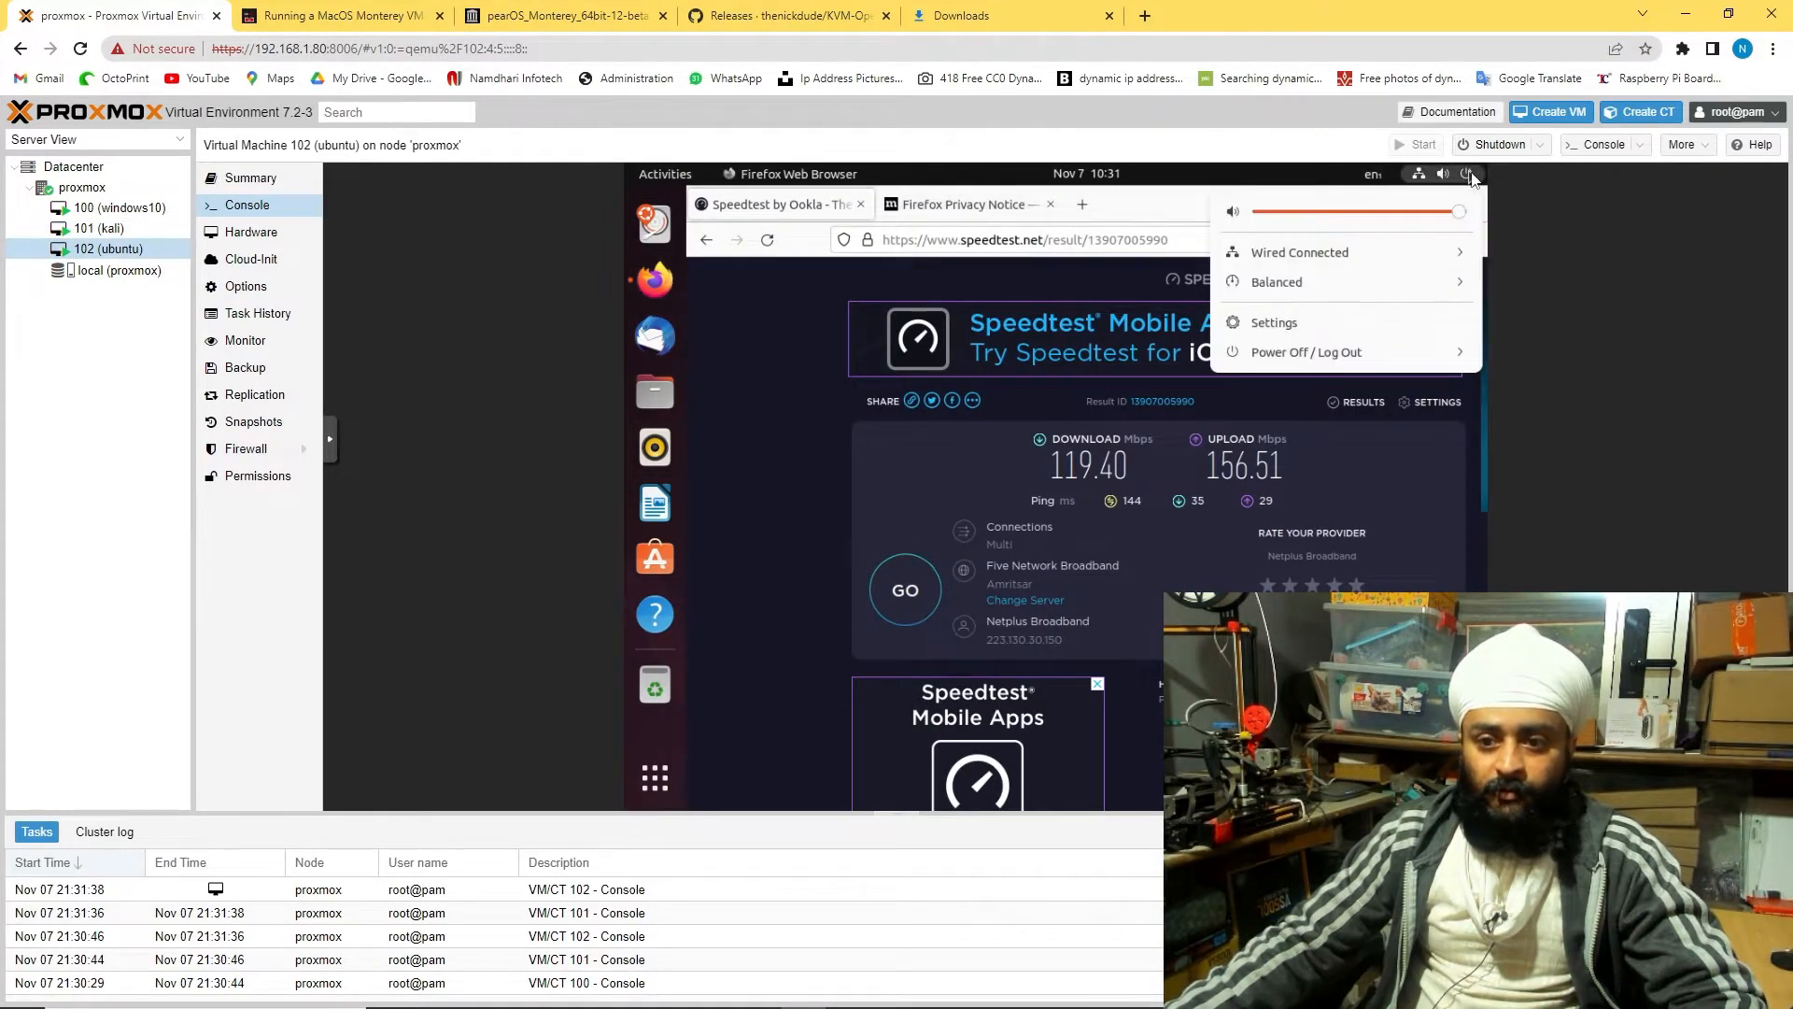
{"action": "left_click", "coordinate": [1308, 352]}
{"action": "left_click", "coordinate": [1302, 445]}
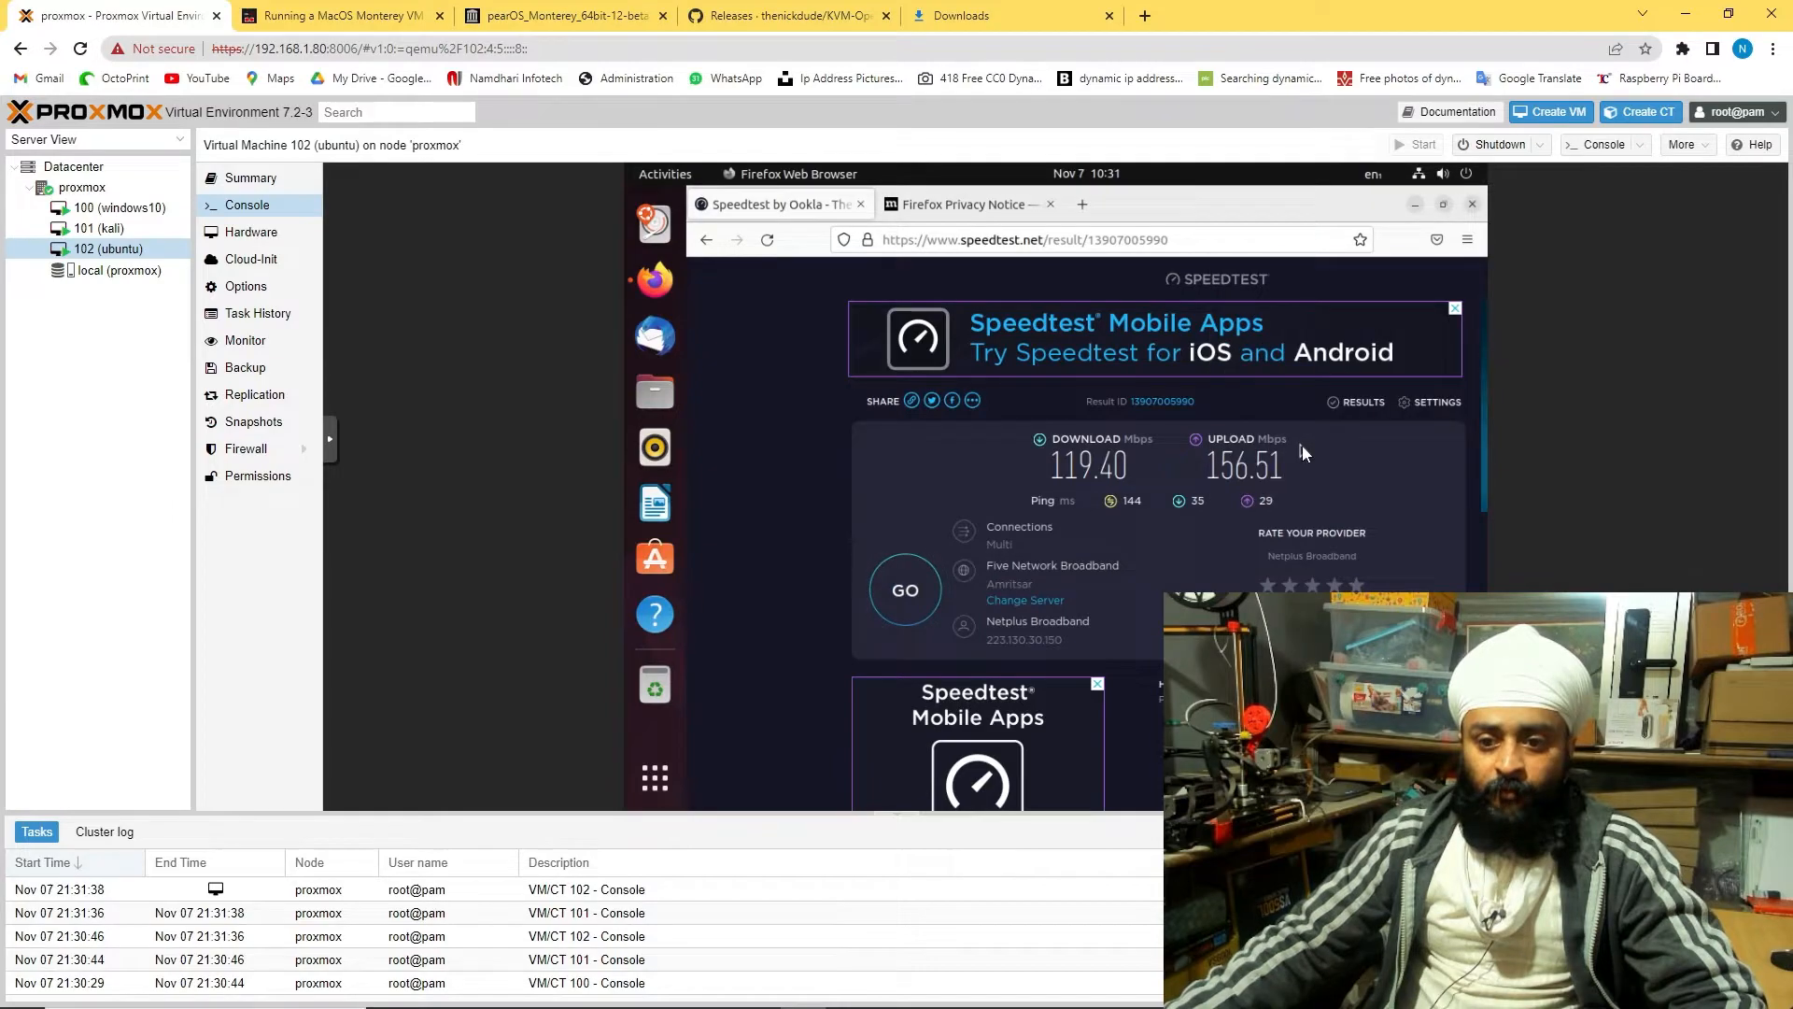
{"action": "left_click", "coordinate": [1149, 551]}
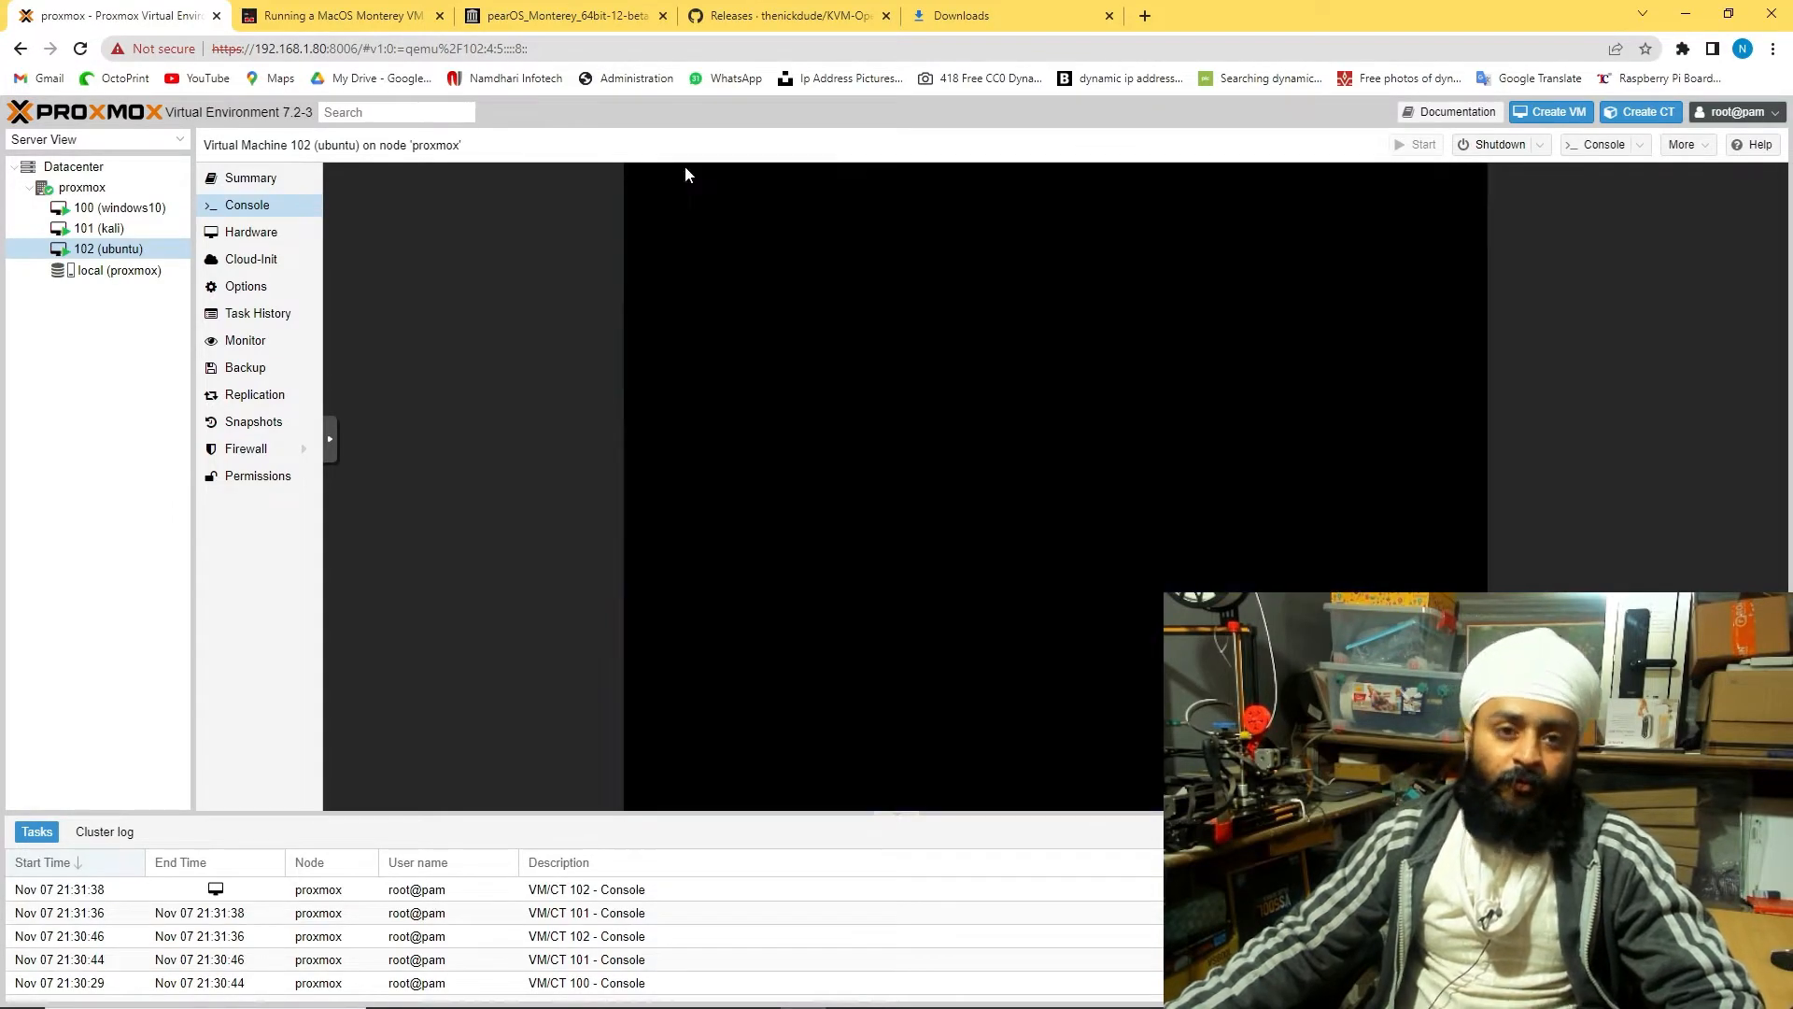
Show the downloaded pearOS_Monterey_64bit-12-beta-2021.07.01.iso in File Explorer and cut it
{"action": "left_click", "coordinate": [963, 12]}
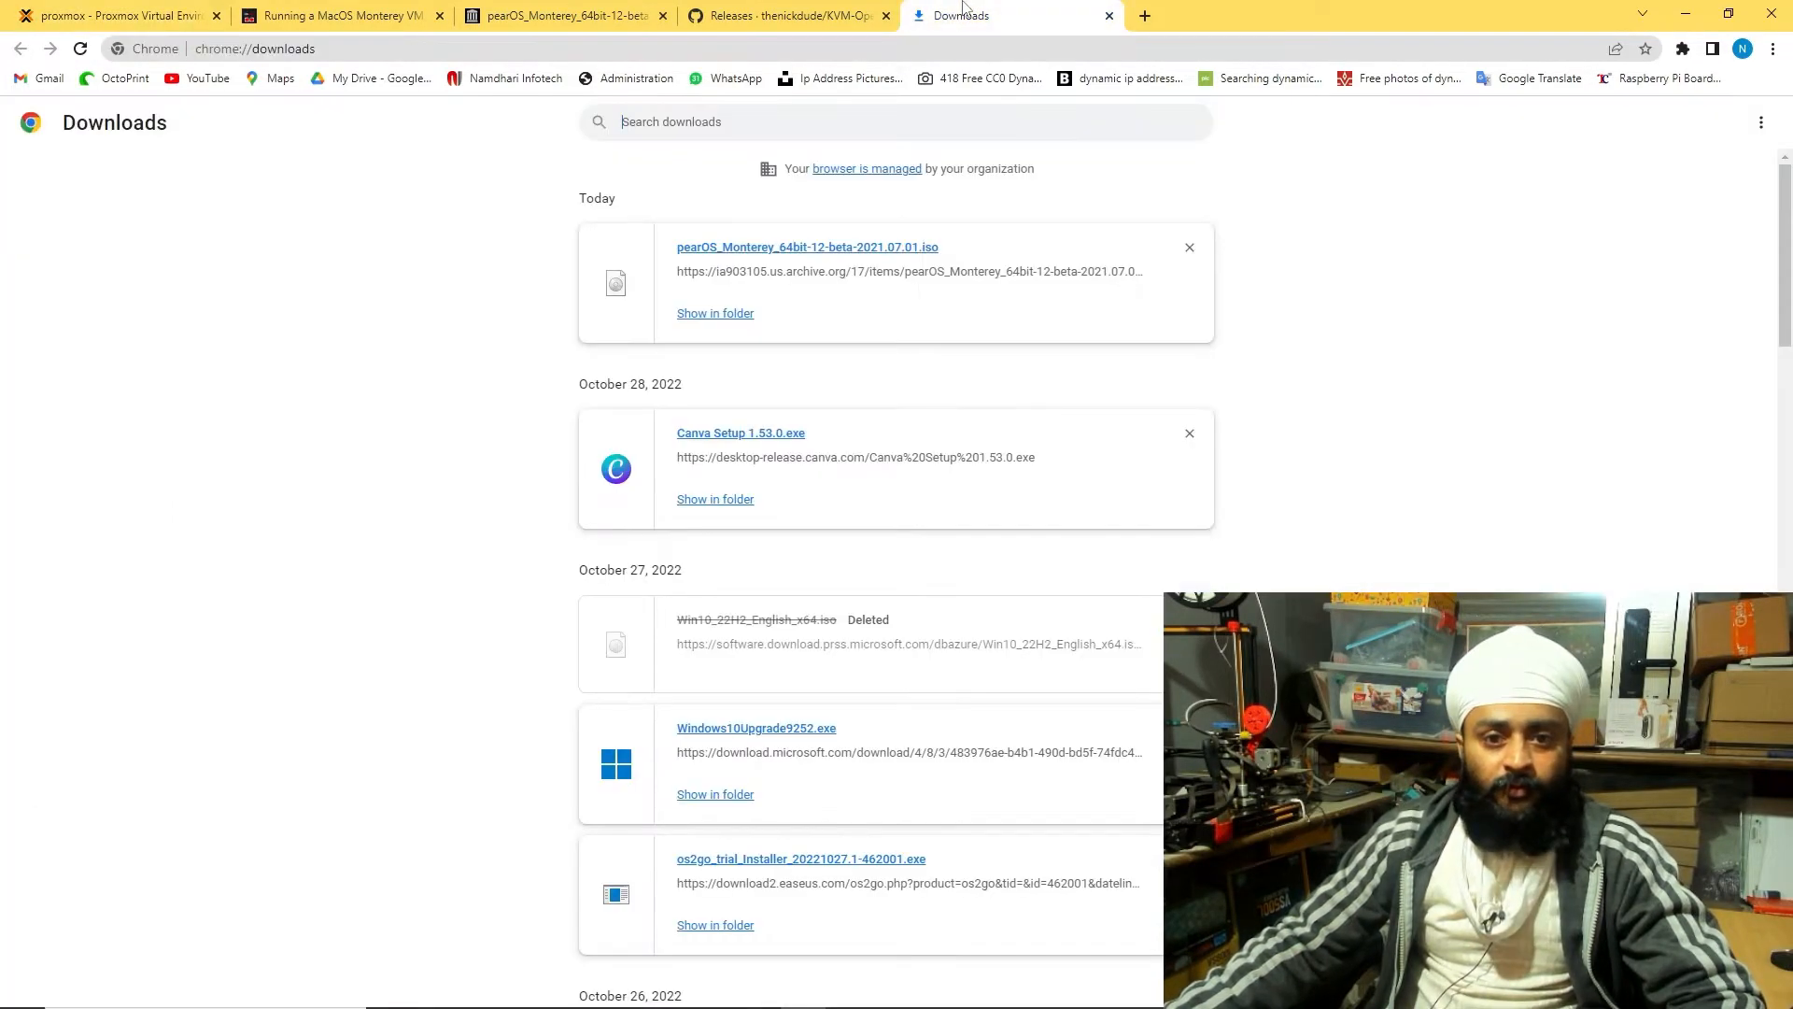
{"action": "left_click", "coordinate": [721, 314]}
{"action": "right_click", "coordinate": [197, 269]}
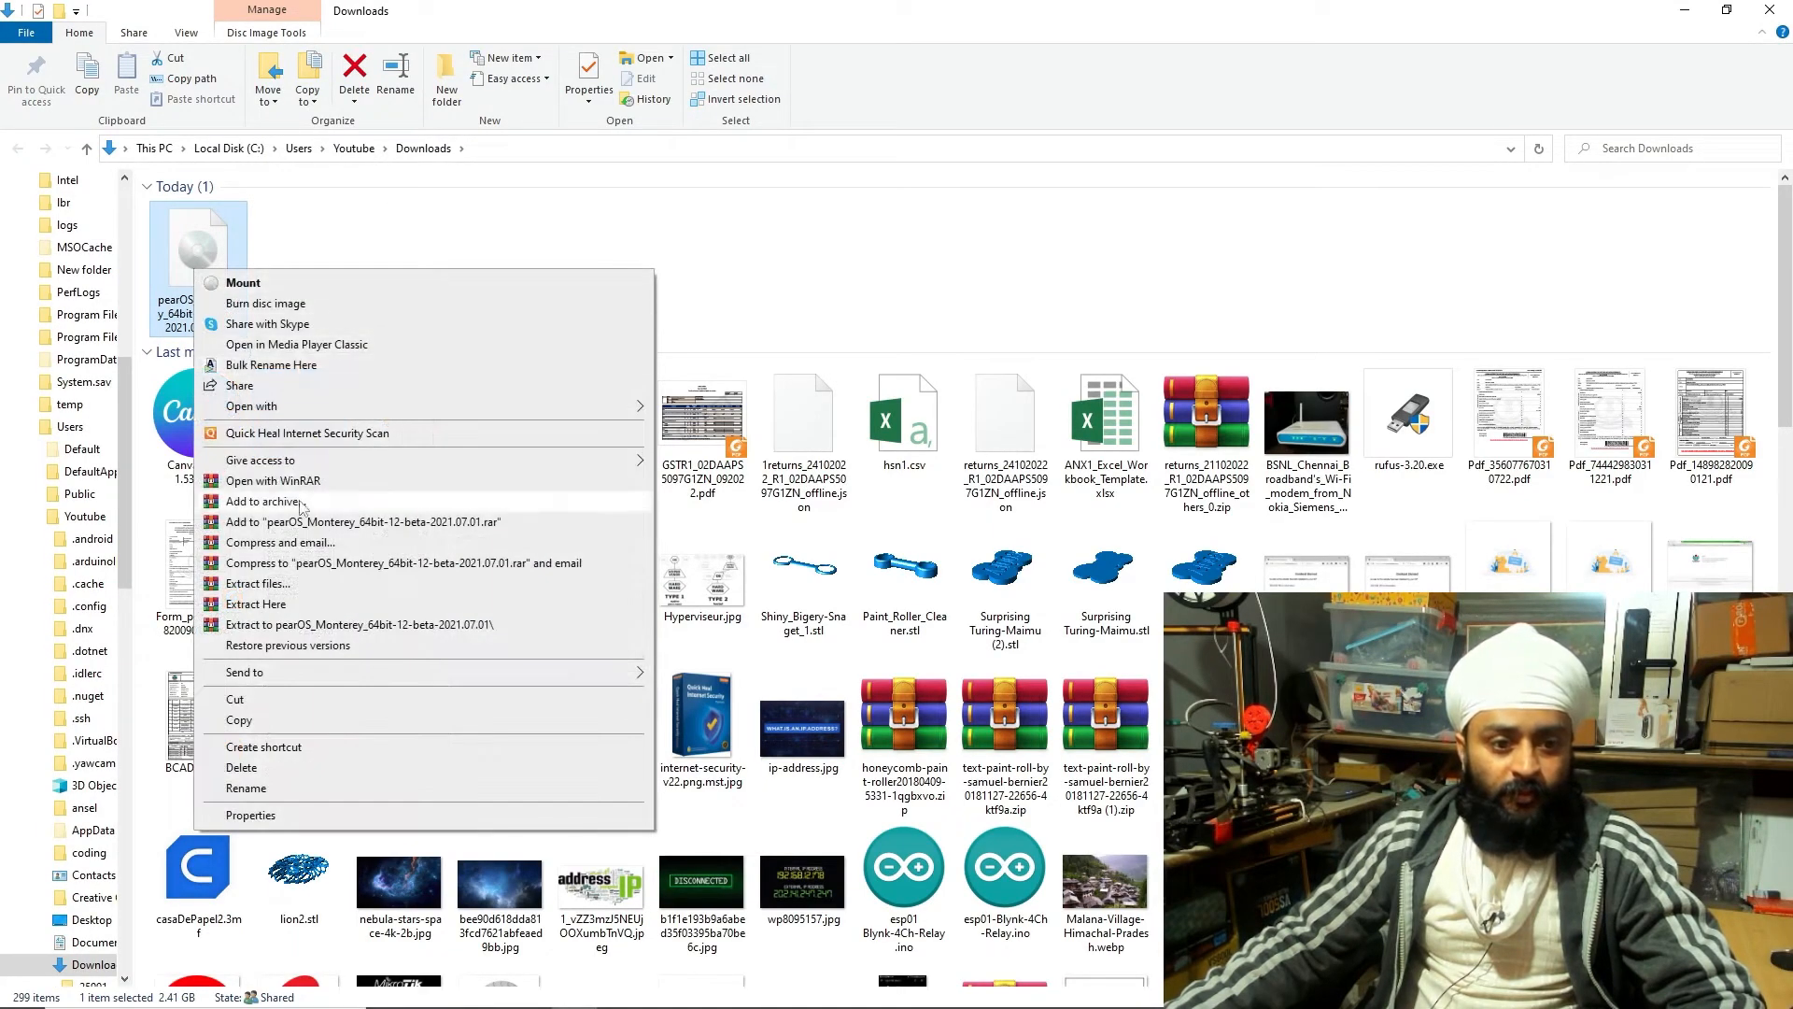
{"action": "left_click", "coordinate": [254, 701]}
{"action": "scroll", "coordinate": [66, 415], "scroll_direction": "up", "scroll_amount": 3}
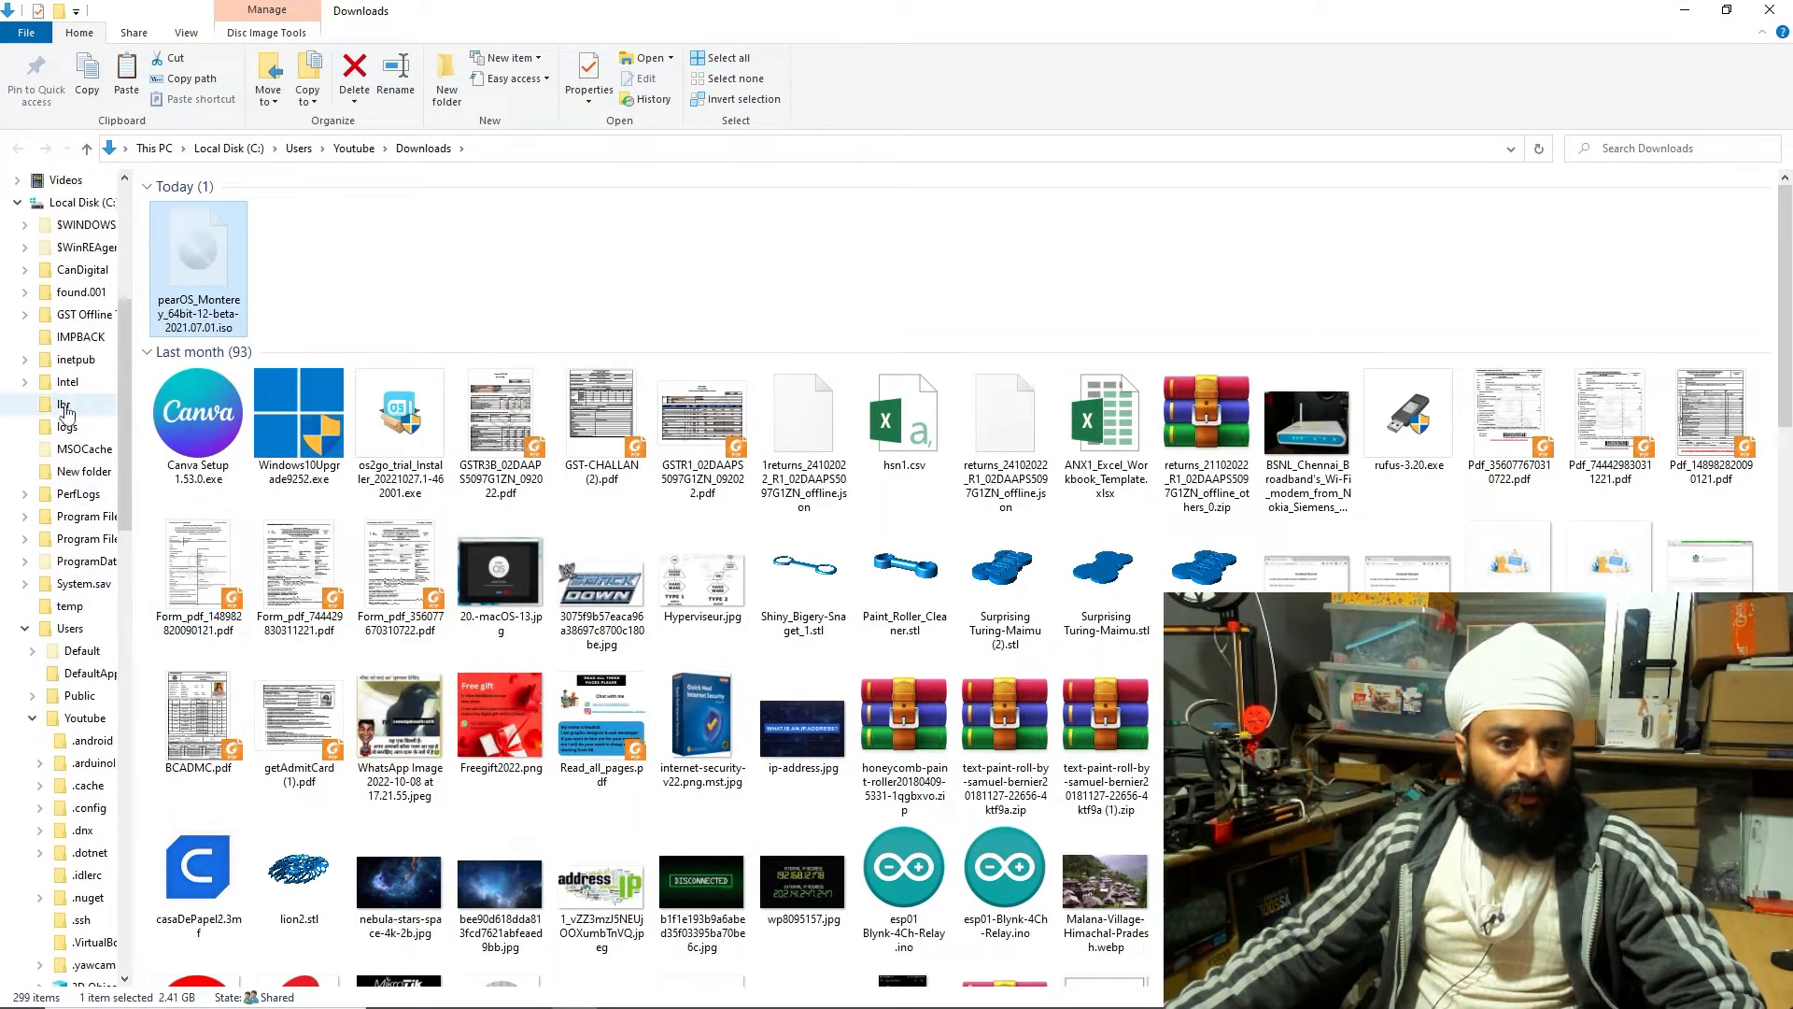
{"action": "scroll", "coordinate": [67, 414], "scroll_direction": "down", "scroll_amount": 8}
{"action": "left_click", "coordinate": [39, 630]}
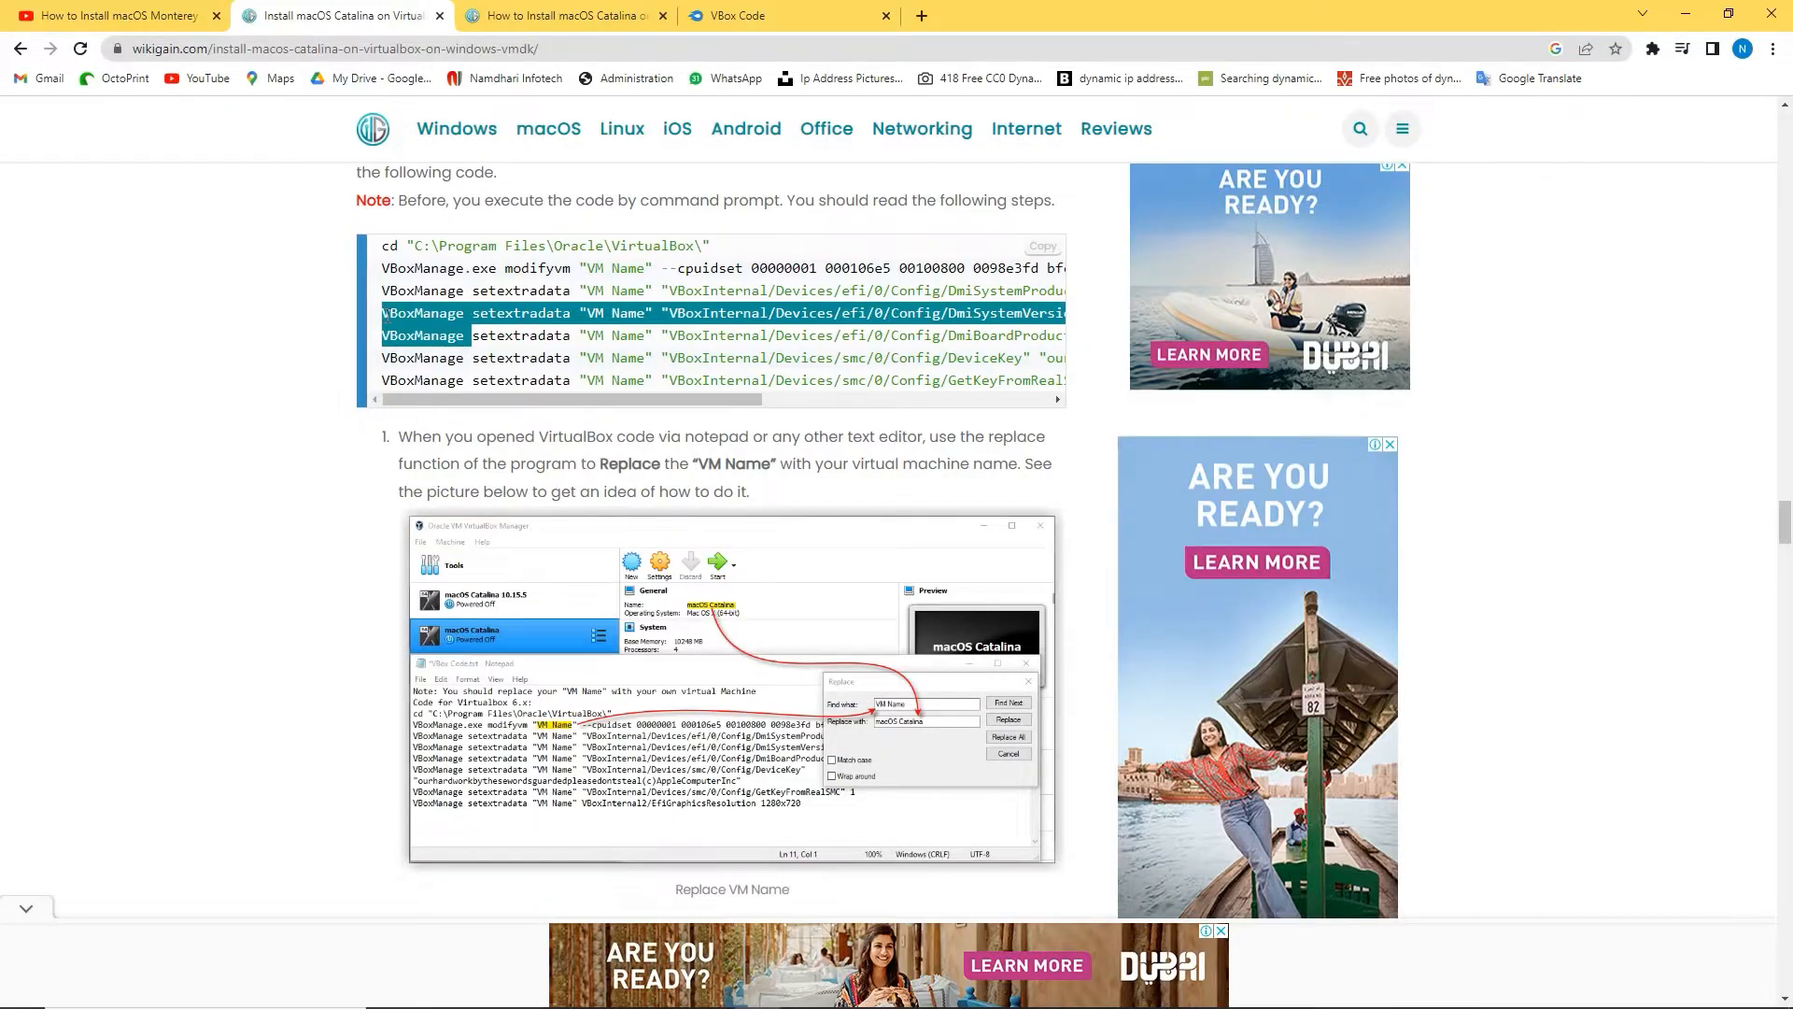
Paste the guide's fourth VBoxManage setextradata command into Command Prompt and run it for VM 'mac os1'
{"action": "triple_click", "coordinate": [387, 315]}
{"action": "key", "text": "alt+Tab"}
{"action": "right_click", "coordinate": [609, 575]}
{"action": "key", "text": "Up"}
{"action": "key", "text": "Left"}
{"action": "key", "text": "Left"}
{"action": "key", "text": "Left"}
{"action": "key", "text": "Left"}
{"action": "key", "text": "Left"}
{"action": "key", "text": "Left"}
{"action": "key", "text": "Left"}
{"action": "key", "text": "Left"}
{"action": "key", "text": "Left"}
{"action": "key", "text": "Left"}
{"action": "key", "text": "Left"}
{"action": "key", "text": "Left"}
{"action": "key", "text": "Left"}
{"action": "key", "text": "Left"}
{"action": "key", "text": "Left"}
{"action": "key", "text": "Left"}
{"action": "key", "text": "Left"}
{"action": "key", "text": "Left"}
{"action": "key", "text": "Left"}
{"action": "key", "text": "Left"}
{"action": "key", "text": "BackSpace"}
{"action": "key", "text": "BackSpace"}
{"action": "key", "text": "BackSpace"}
{"action": "key", "text": "BackSpace"}
{"action": "key", "text": "BackSpace"}
{"action": "key", "text": "BackSpace"}
{"action": "key", "text": "BackSpace"}
{"action": "type", "text": "mac os1"}
{"action": "key", "text": "Return"}
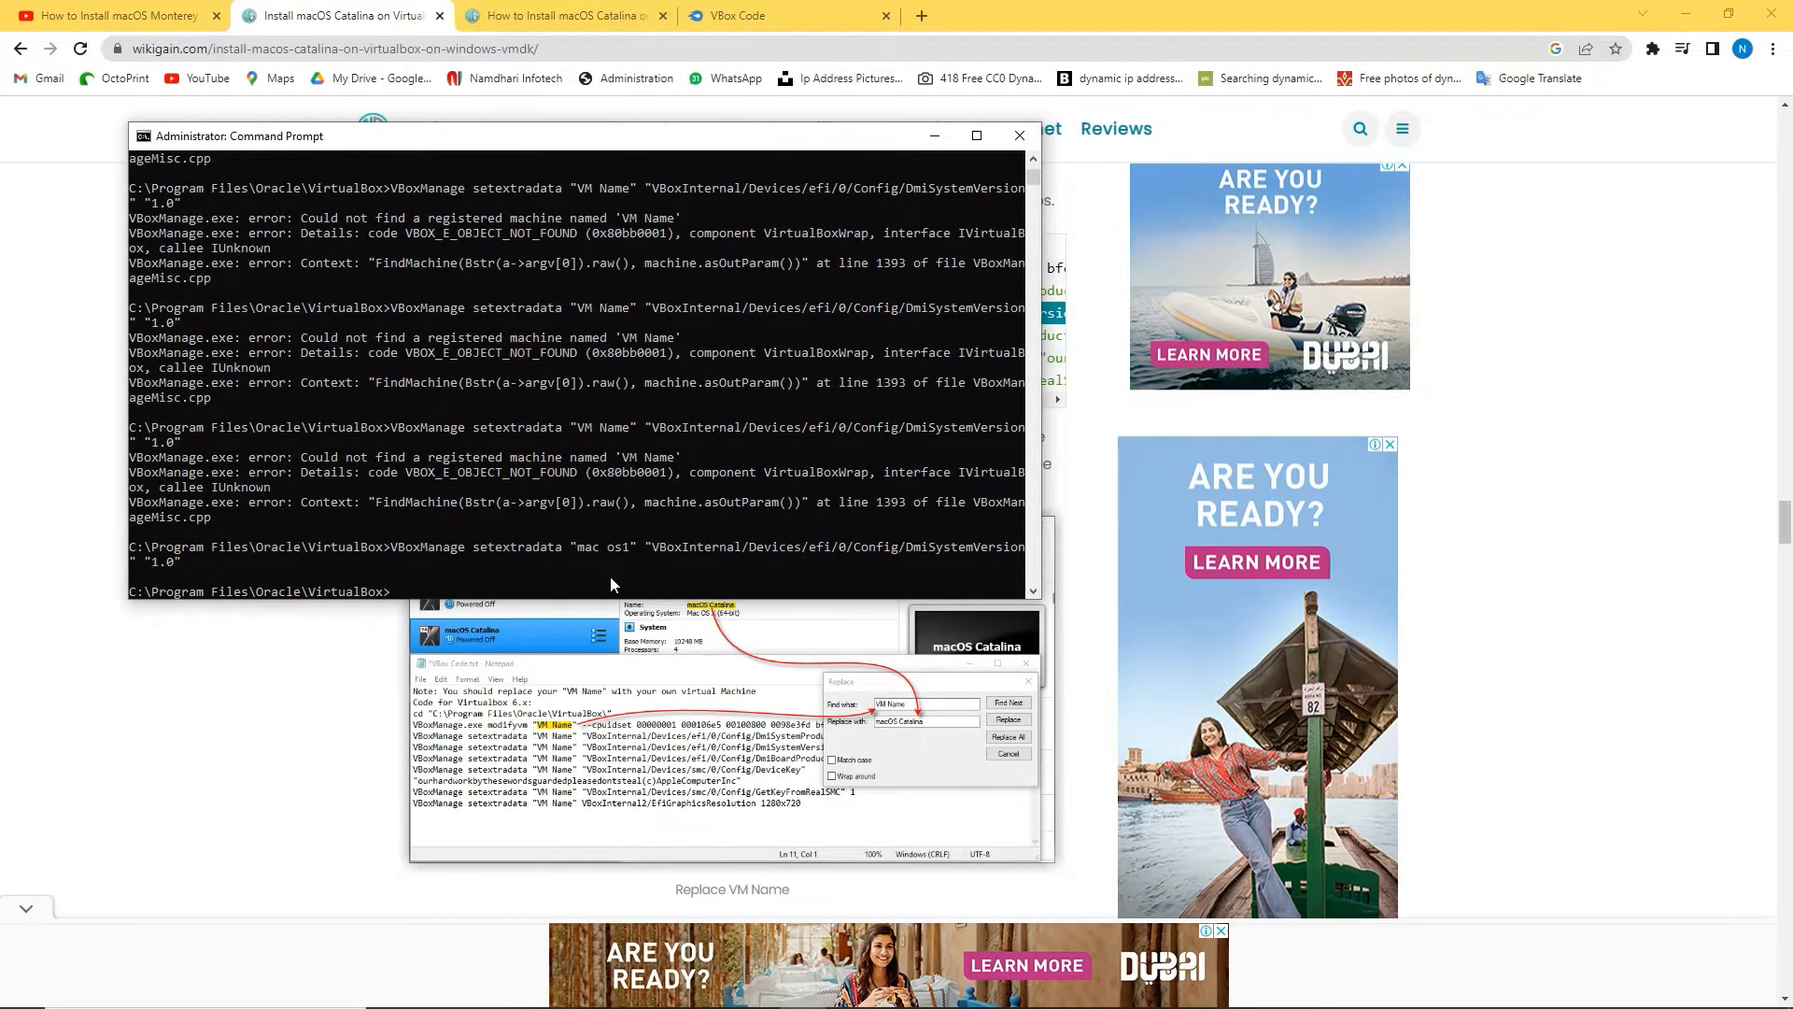
{"action": "key", "text": "alt+Tab"}
Run the DmiBoardProduct setextradata command with the VM name 'mac os1'
{"action": "left_click_drag", "start_coordinate": [383, 337], "coordinate": [1070, 383]}
{"action": "left_click", "coordinate": [555, 990]}
{"action": "right_click", "coordinate": [557, 568]}
{"action": "key", "text": "Up"}
{"action": "type", "text": "mac os1"}
{"action": "key", "text": "Return"}
Run the sixth VBoxManage command from the guide for 'mac os1' as well
{"action": "key", "text": "alt+Tab"}
{"action": "right_click", "coordinate": [533, 588]}
{"action": "key", "text": "Up"}
{"action": "type", "text": "mac os1"}
{"action": "key", "text": "Return"}
{"action": "key", "text": "alt+Tab"}
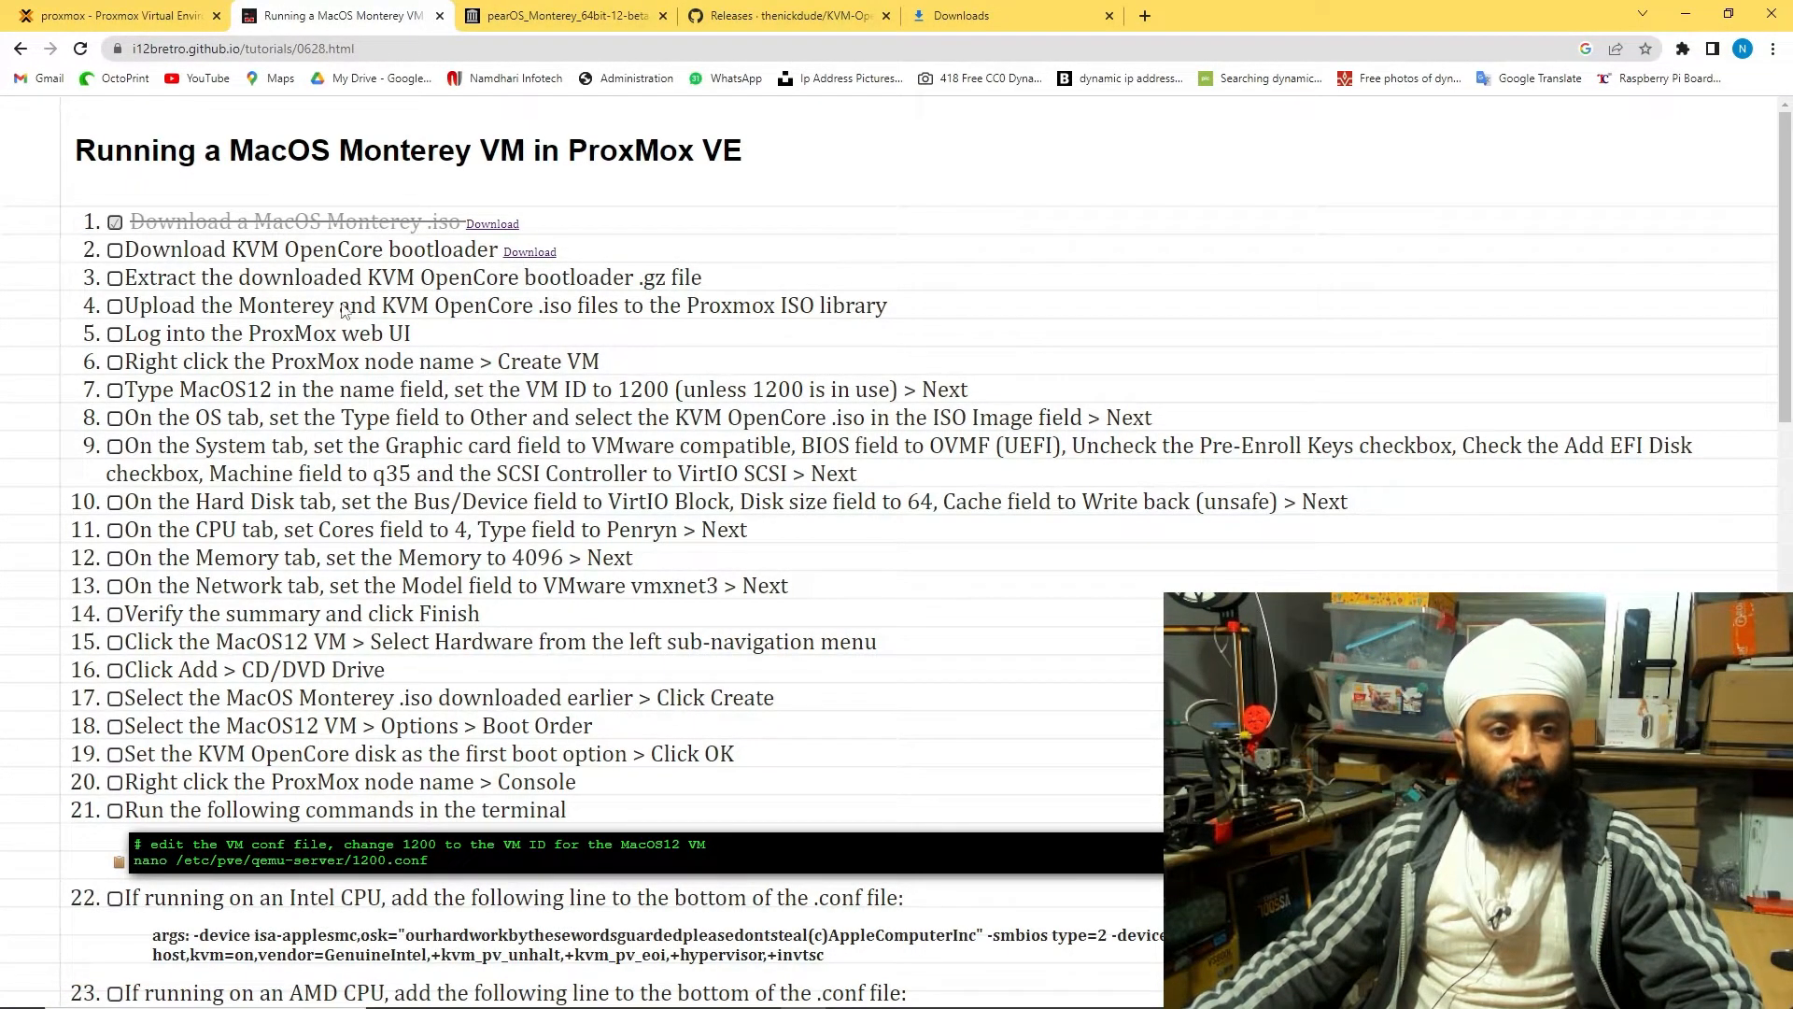
Upload the 2.41 GiB pearOS Monterey ISO to local storage's ISO images, then select VM 102
{"action": "left_click", "coordinate": [122, 15]}
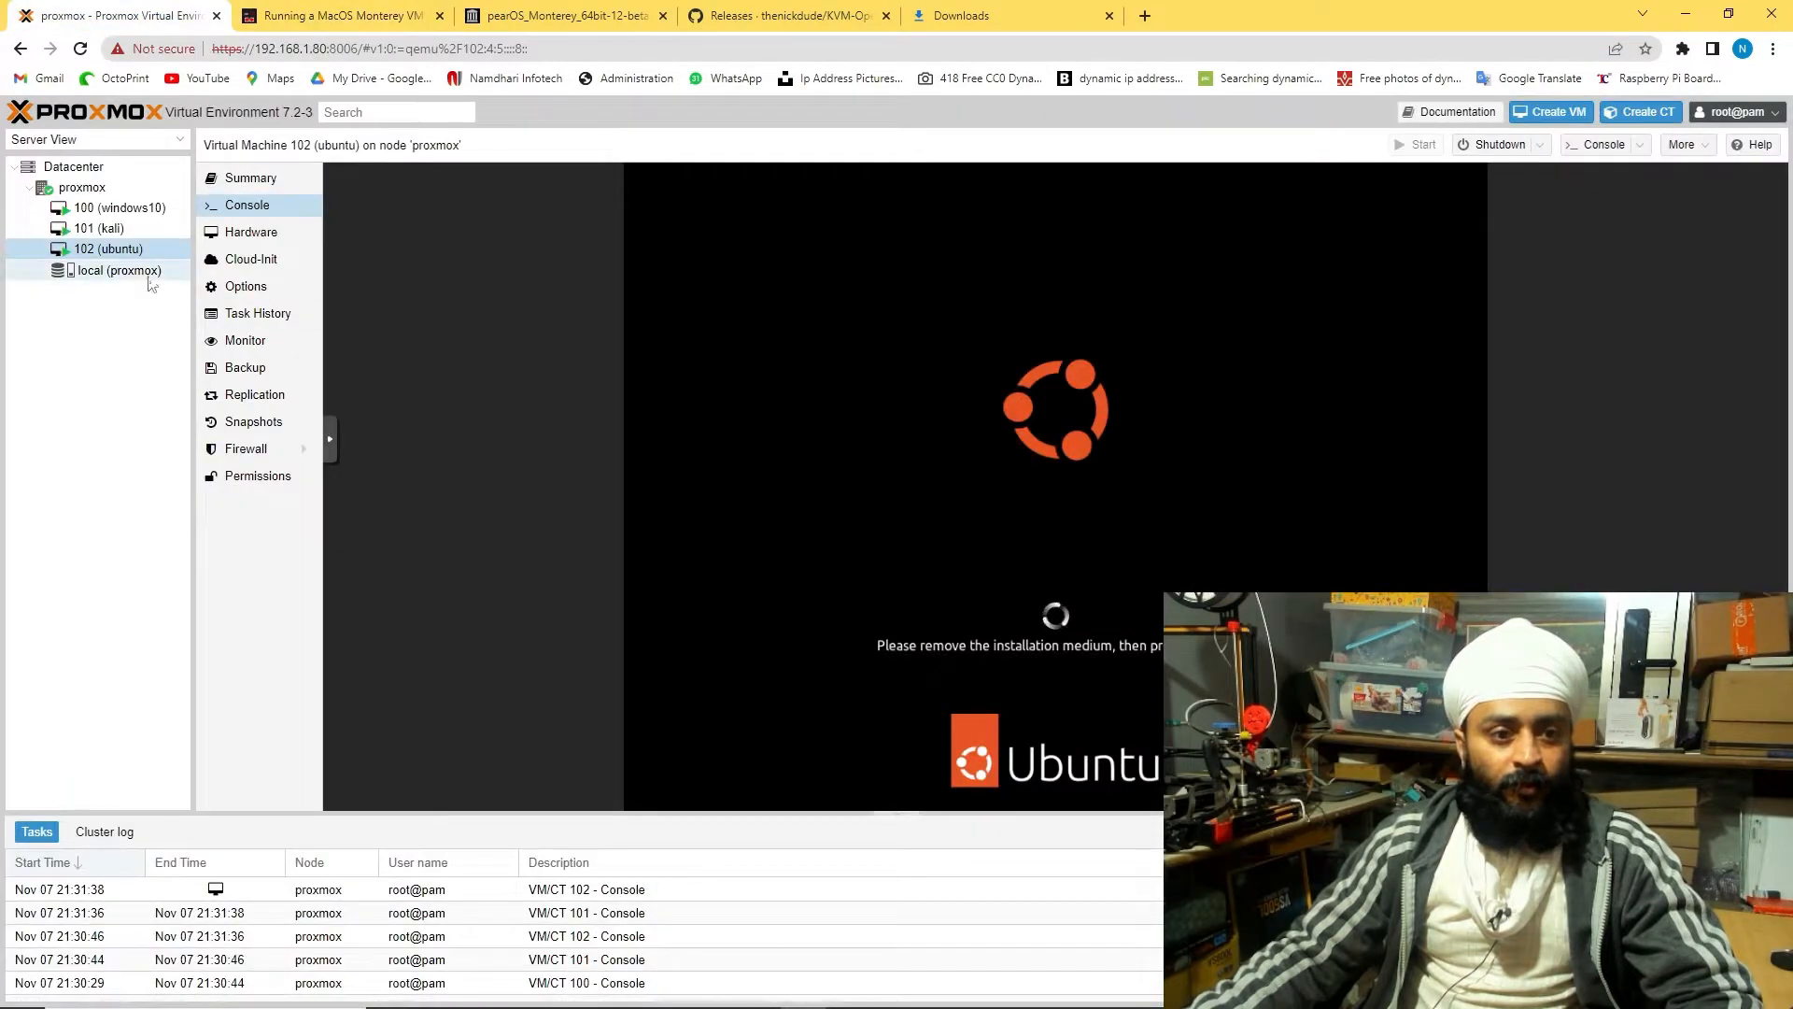
{"action": "left_click", "coordinate": [118, 270]}
{"action": "left_click", "coordinate": [257, 285]}
{"action": "left_click", "coordinate": [365, 180]}
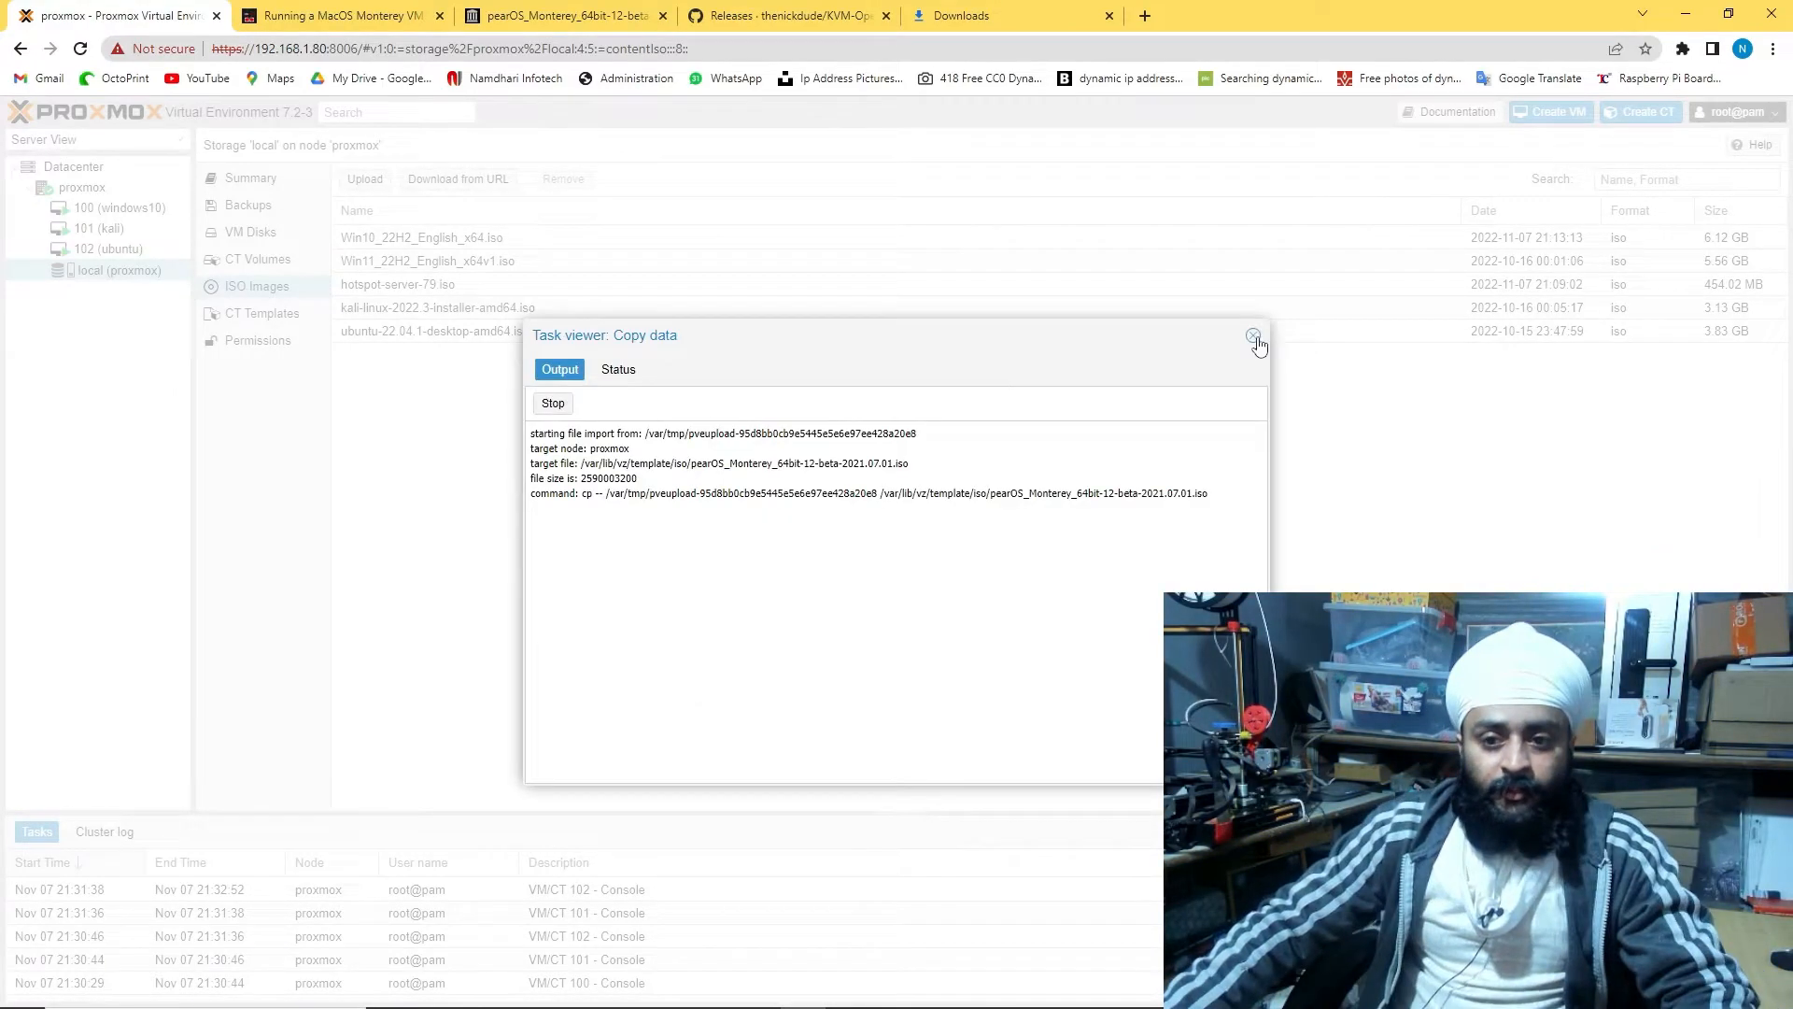
{"action": "left_click", "coordinate": [1252, 340]}
{"action": "left_click", "coordinate": [108, 248]}
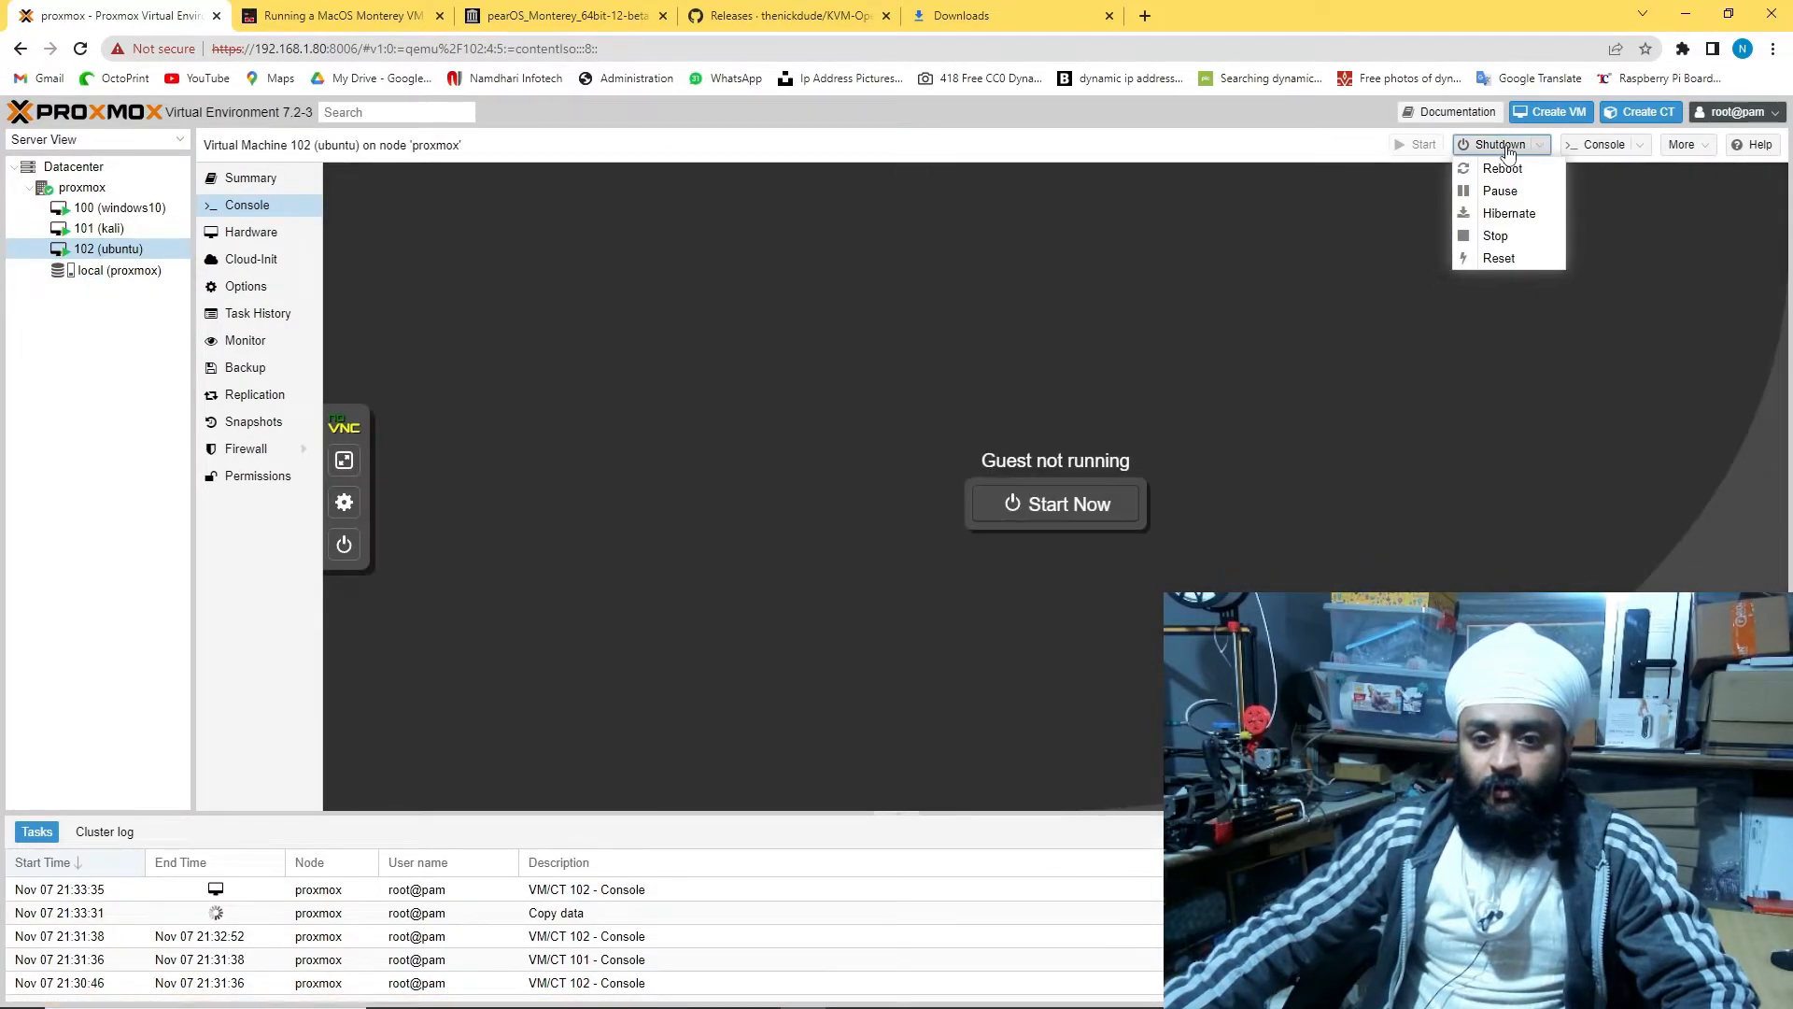
Check the kali and windows10 consoles and close the pearOS archive.org tab
{"action": "left_click", "coordinate": [94, 228]}
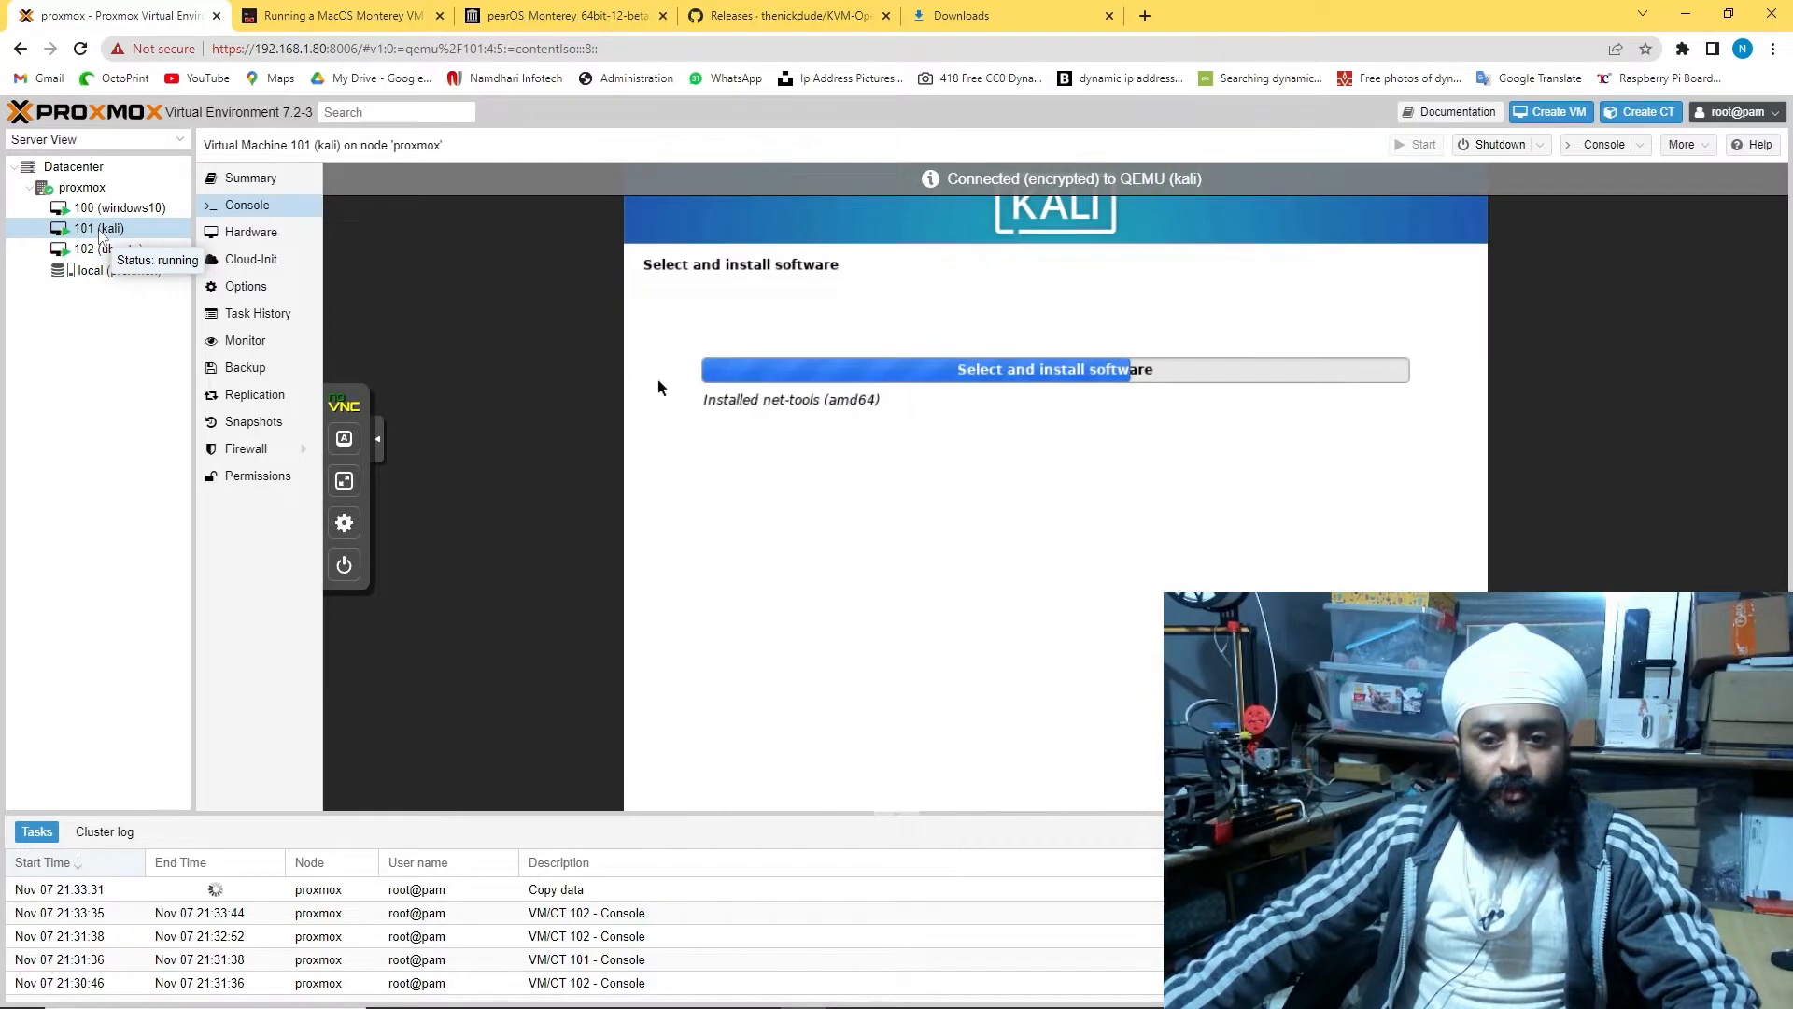
{"action": "key", "text": "Up"}
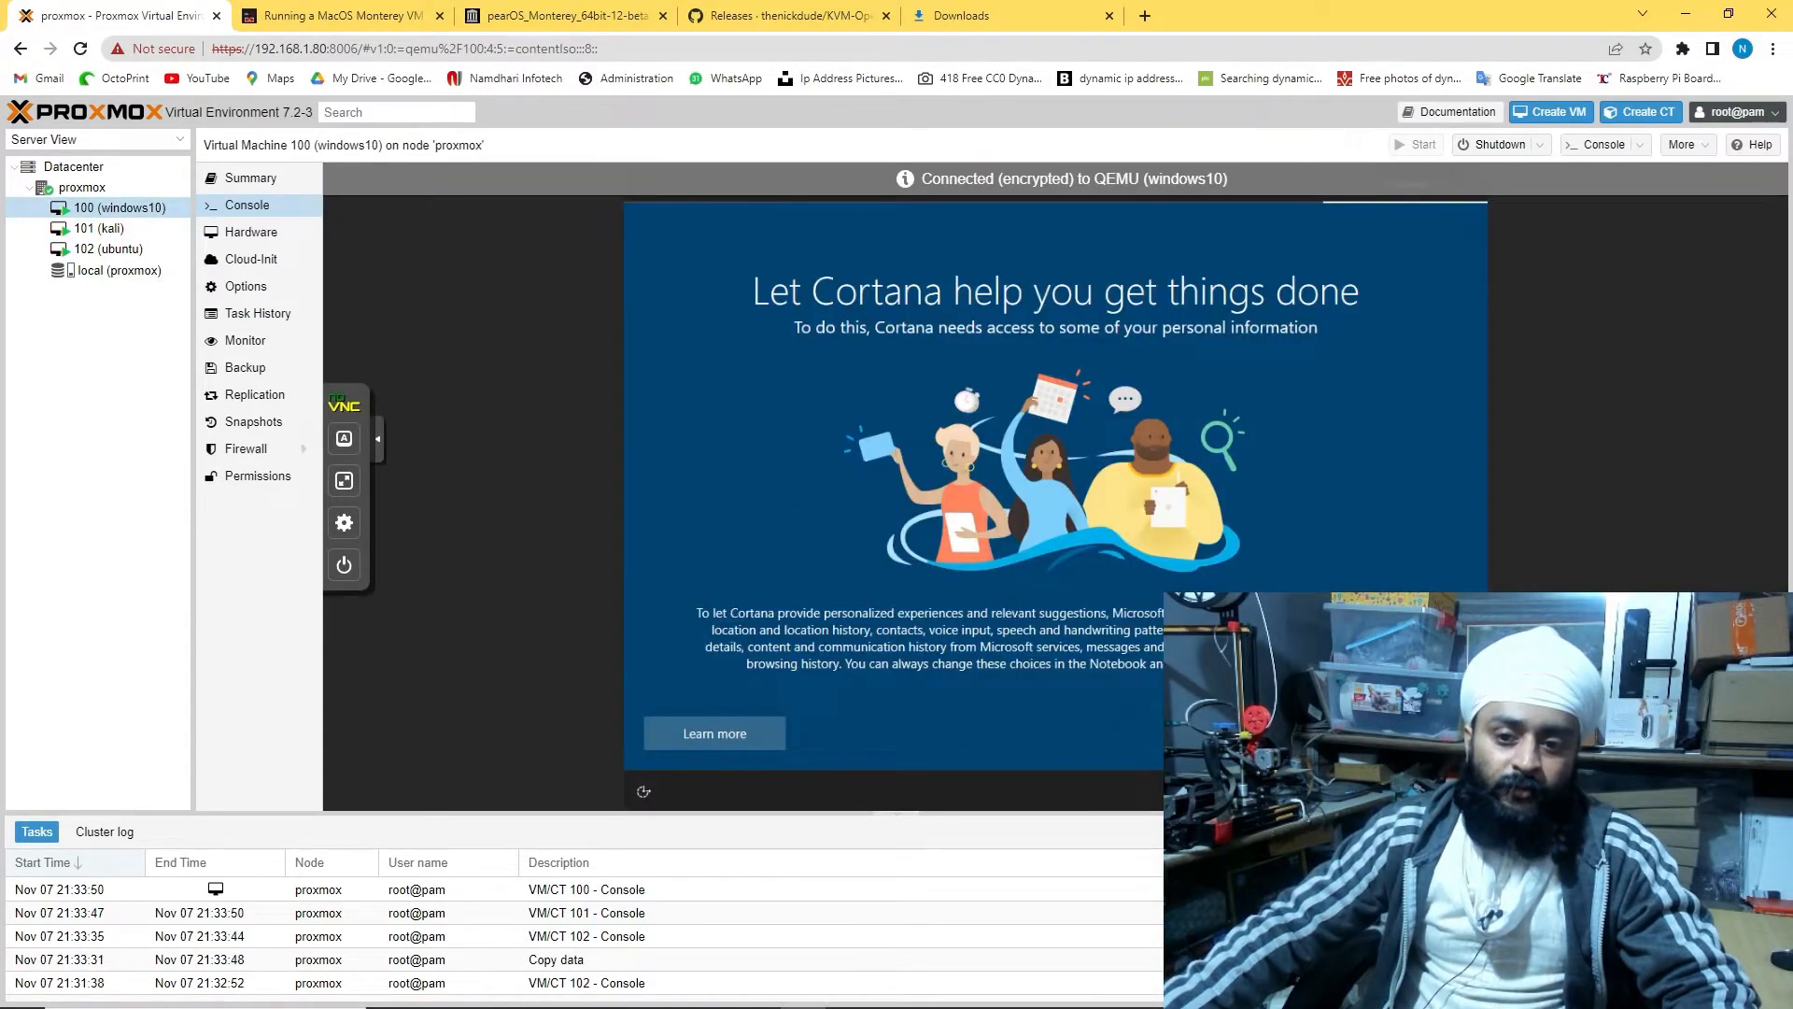
{"action": "left_click", "coordinate": [654, 17]}
{"action": "left_click", "coordinate": [663, 16]}
{"action": "scroll", "coordinate": [701, 467], "scroll_direction": "up", "scroll_amount": 5}
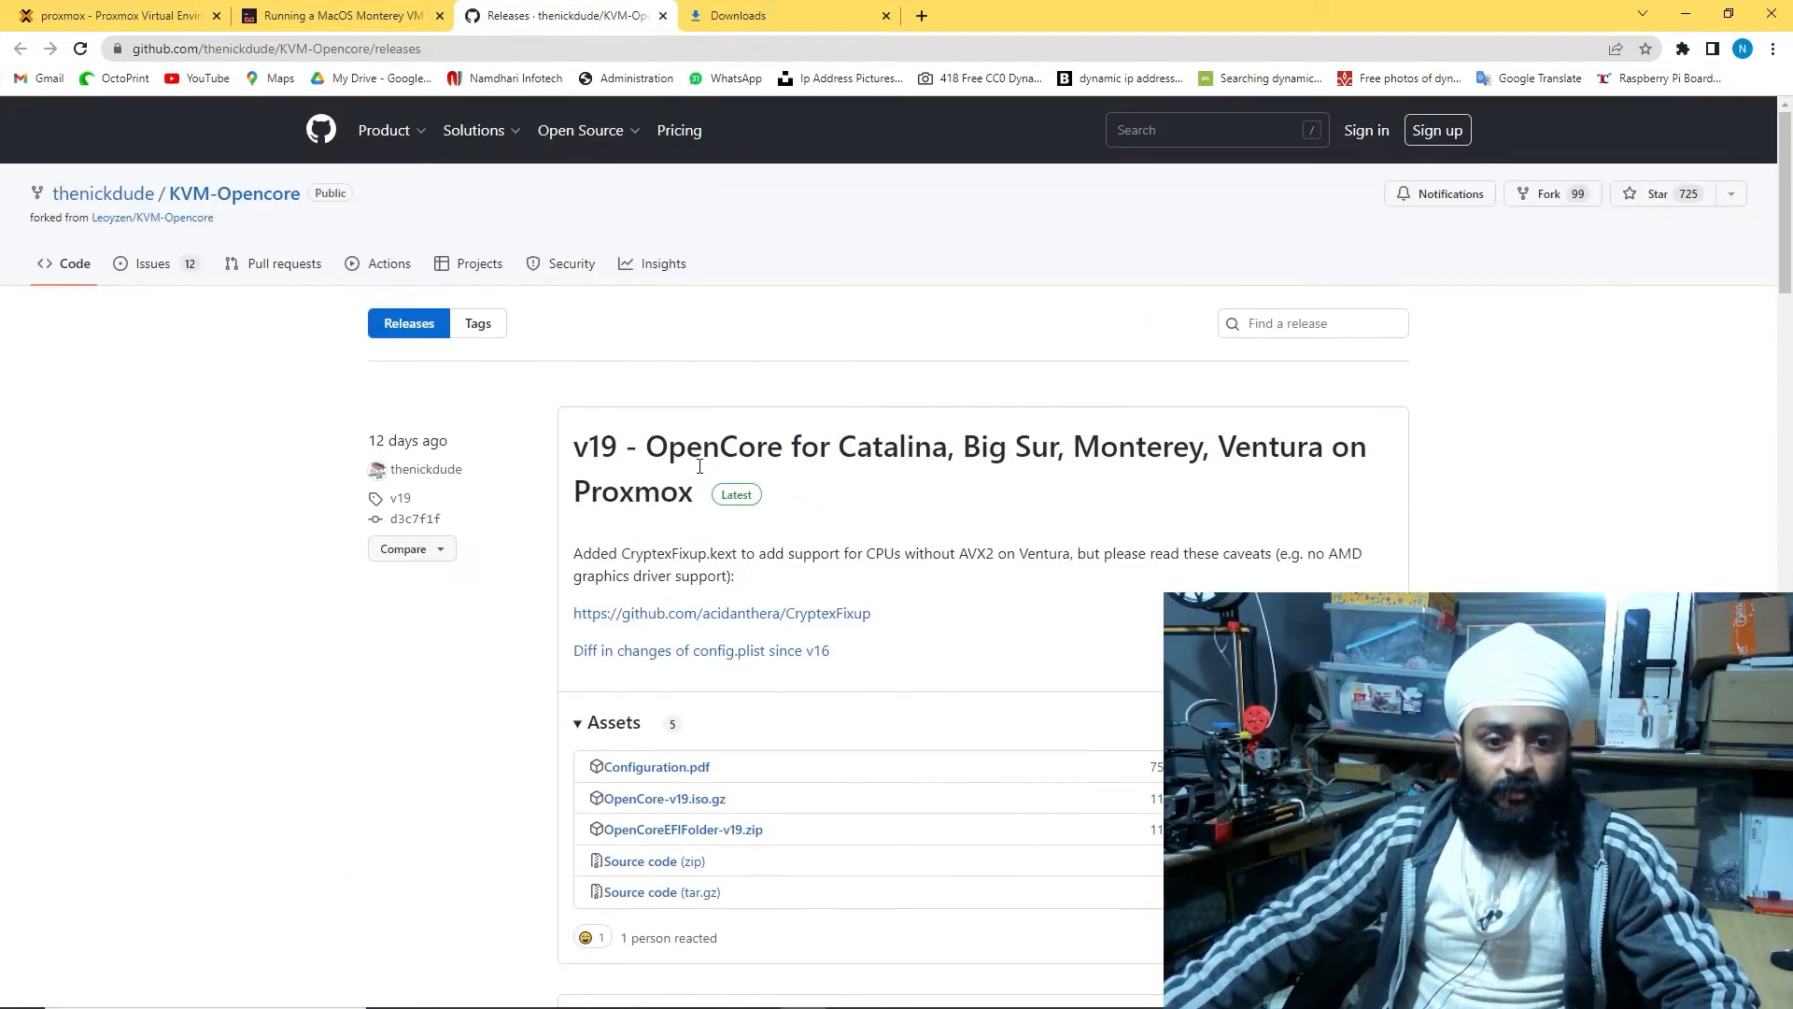
Download OpenCore-v19.iso.gz from GitHub Releases, then show the proxmox node's summary
{"action": "left_click", "coordinate": [664, 798]}
{"action": "left_click", "coordinate": [116, 16]}
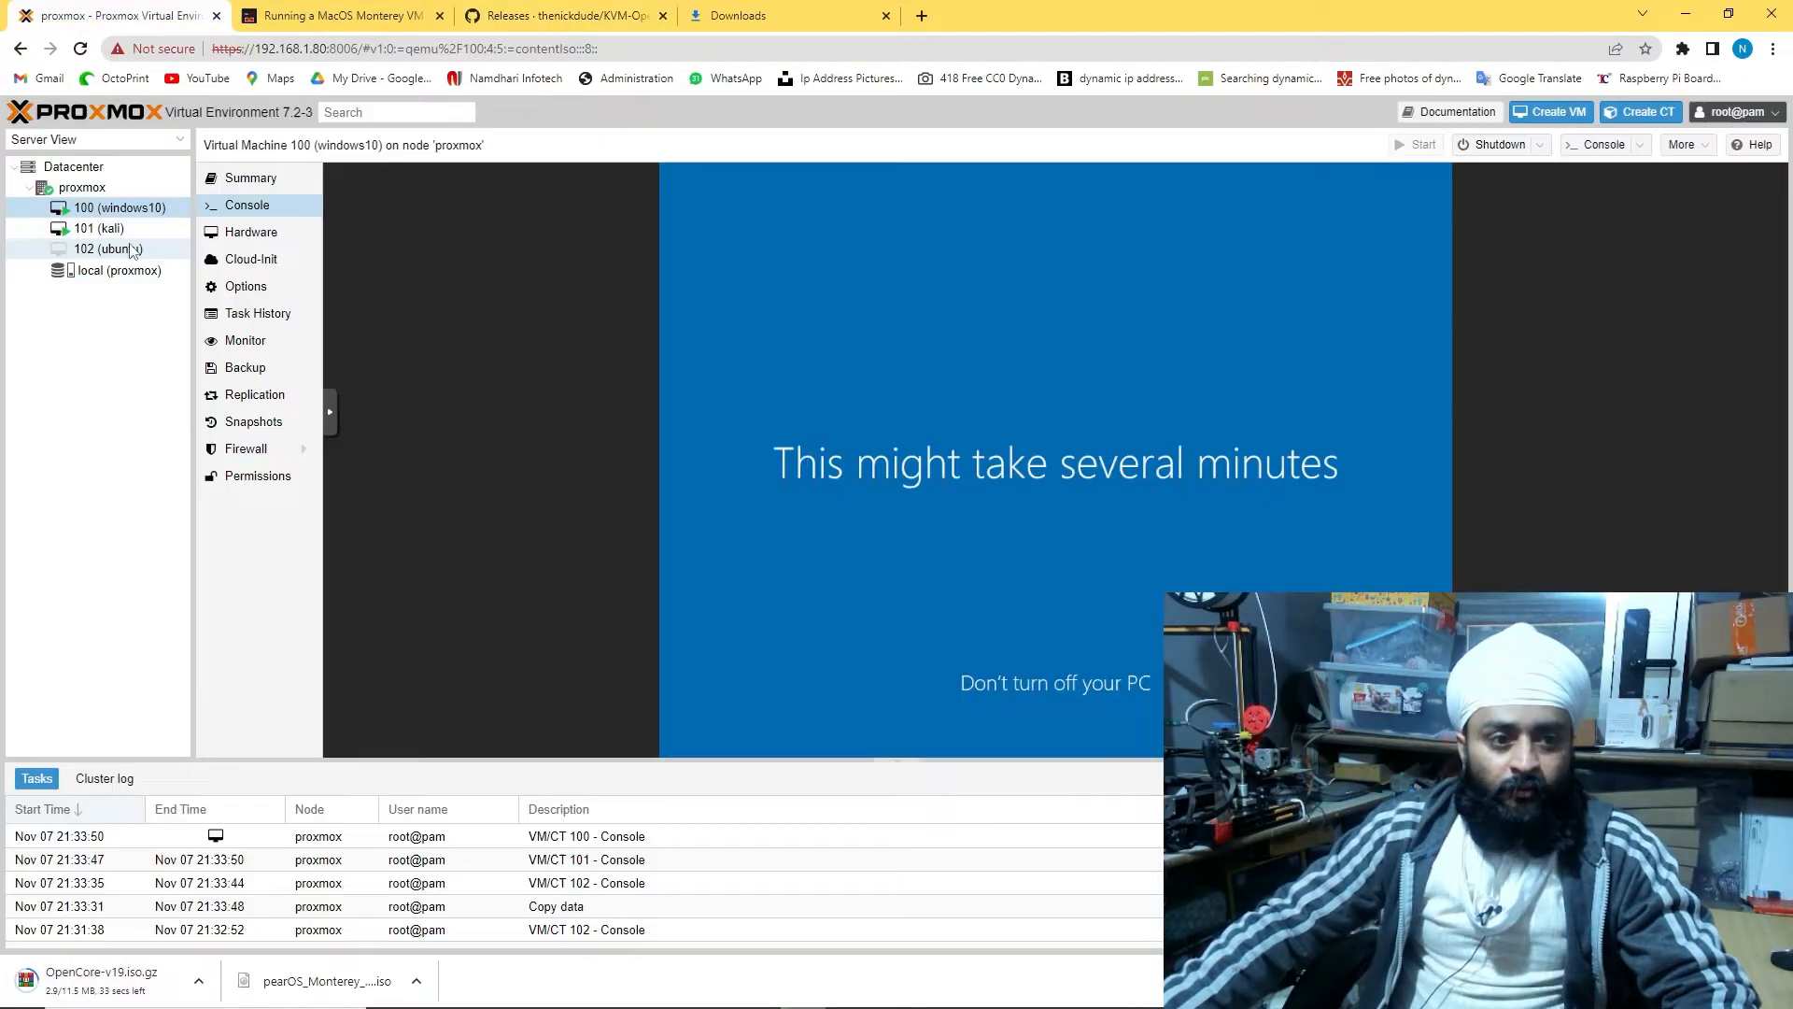
{"action": "left_click", "coordinate": [116, 230]}
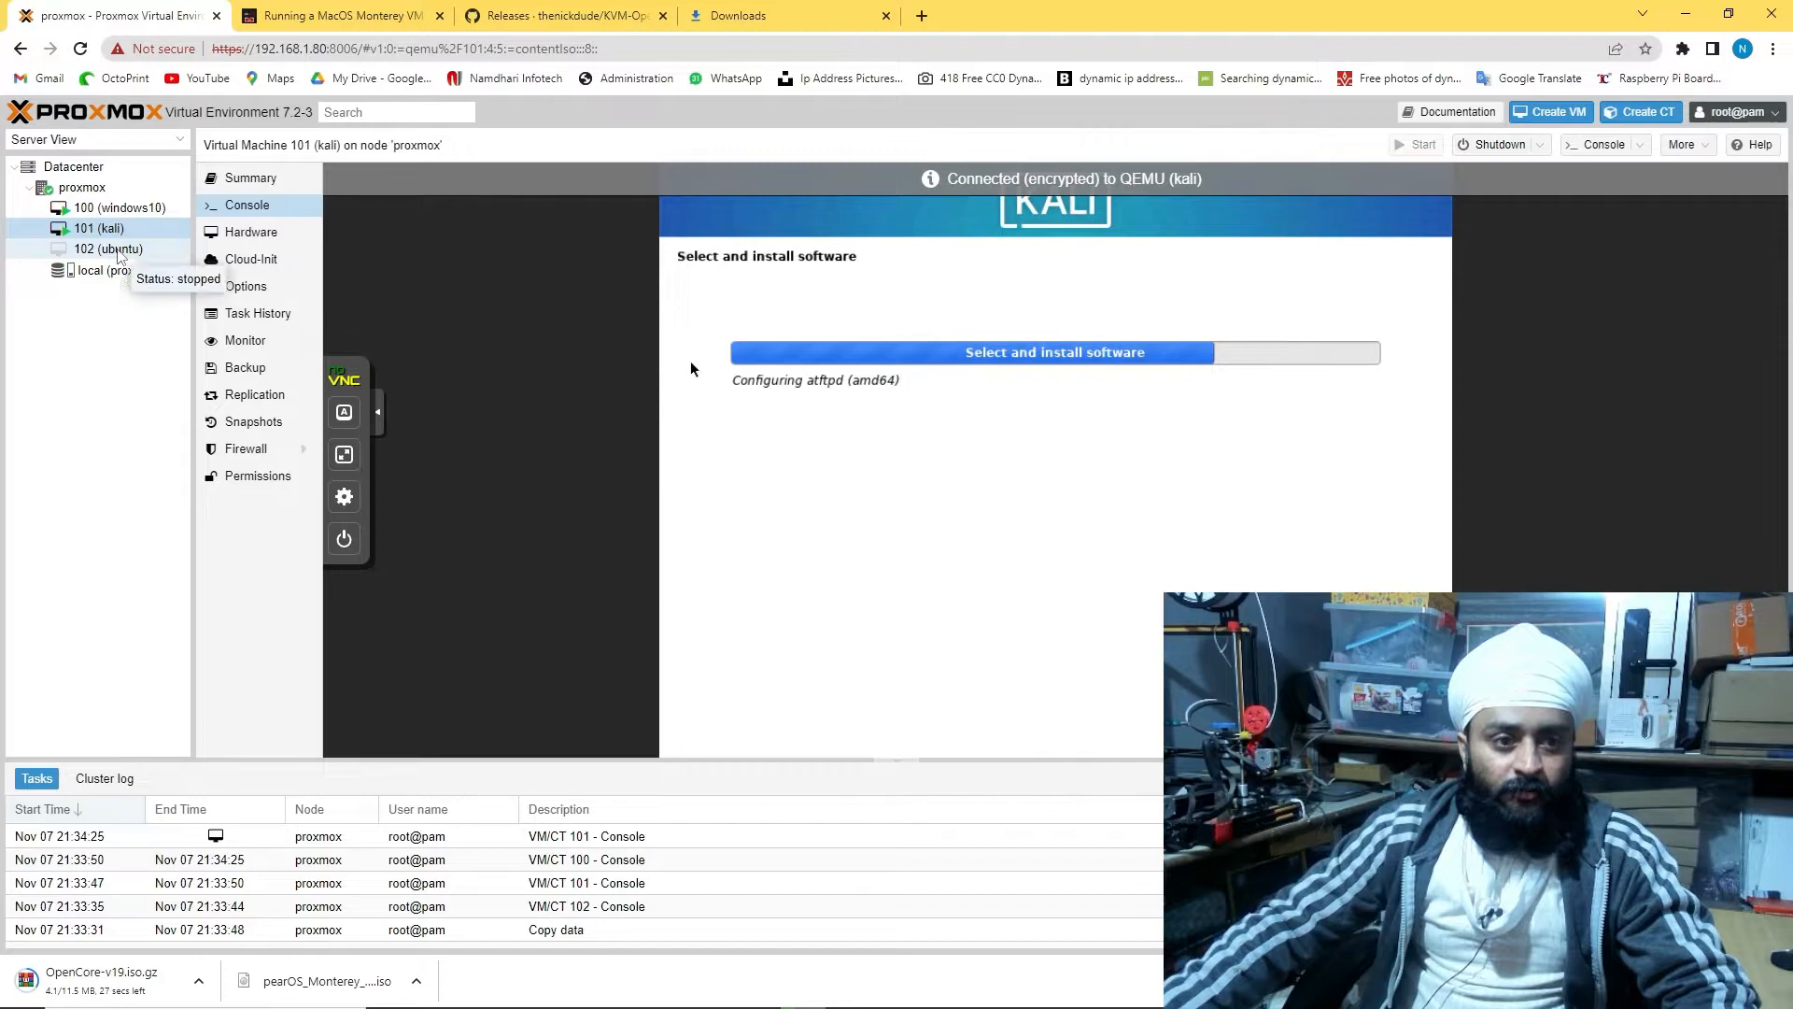
{"action": "left_click", "coordinate": [90, 190]}
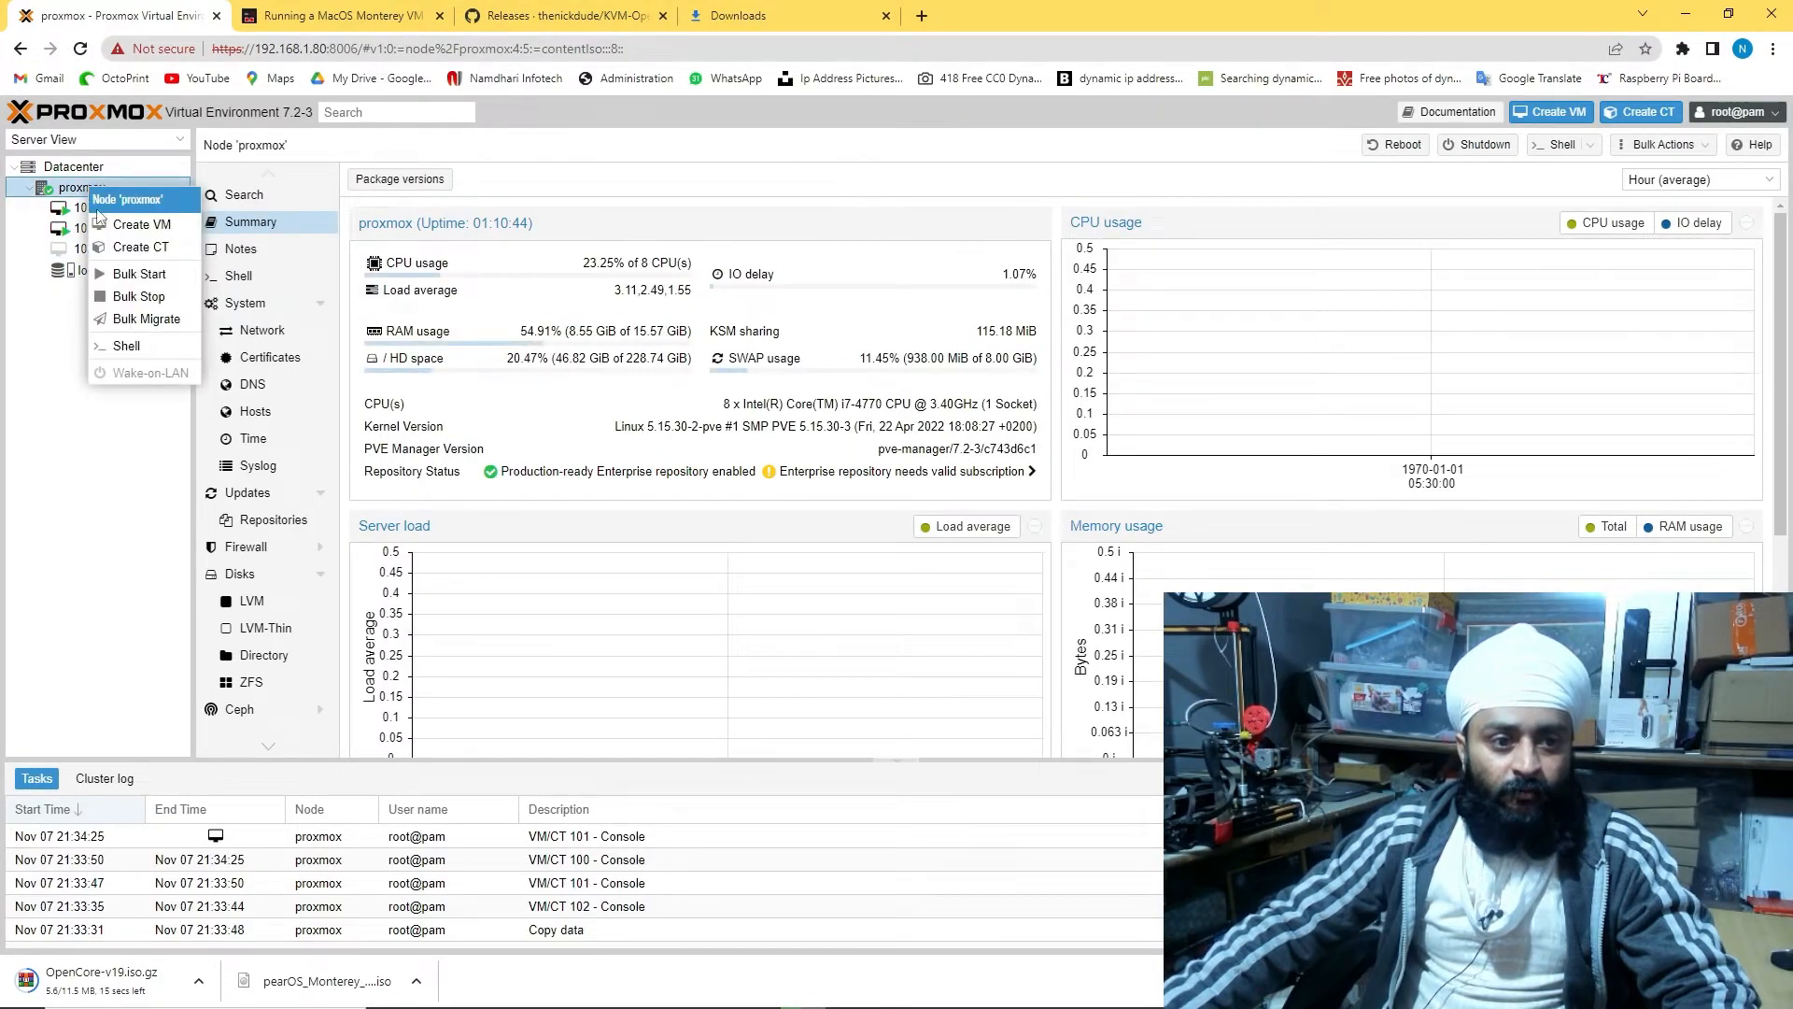
Start and cancel a new container, then look in on the kali and windows10 consoles
{"action": "left_click", "coordinate": [140, 247]}
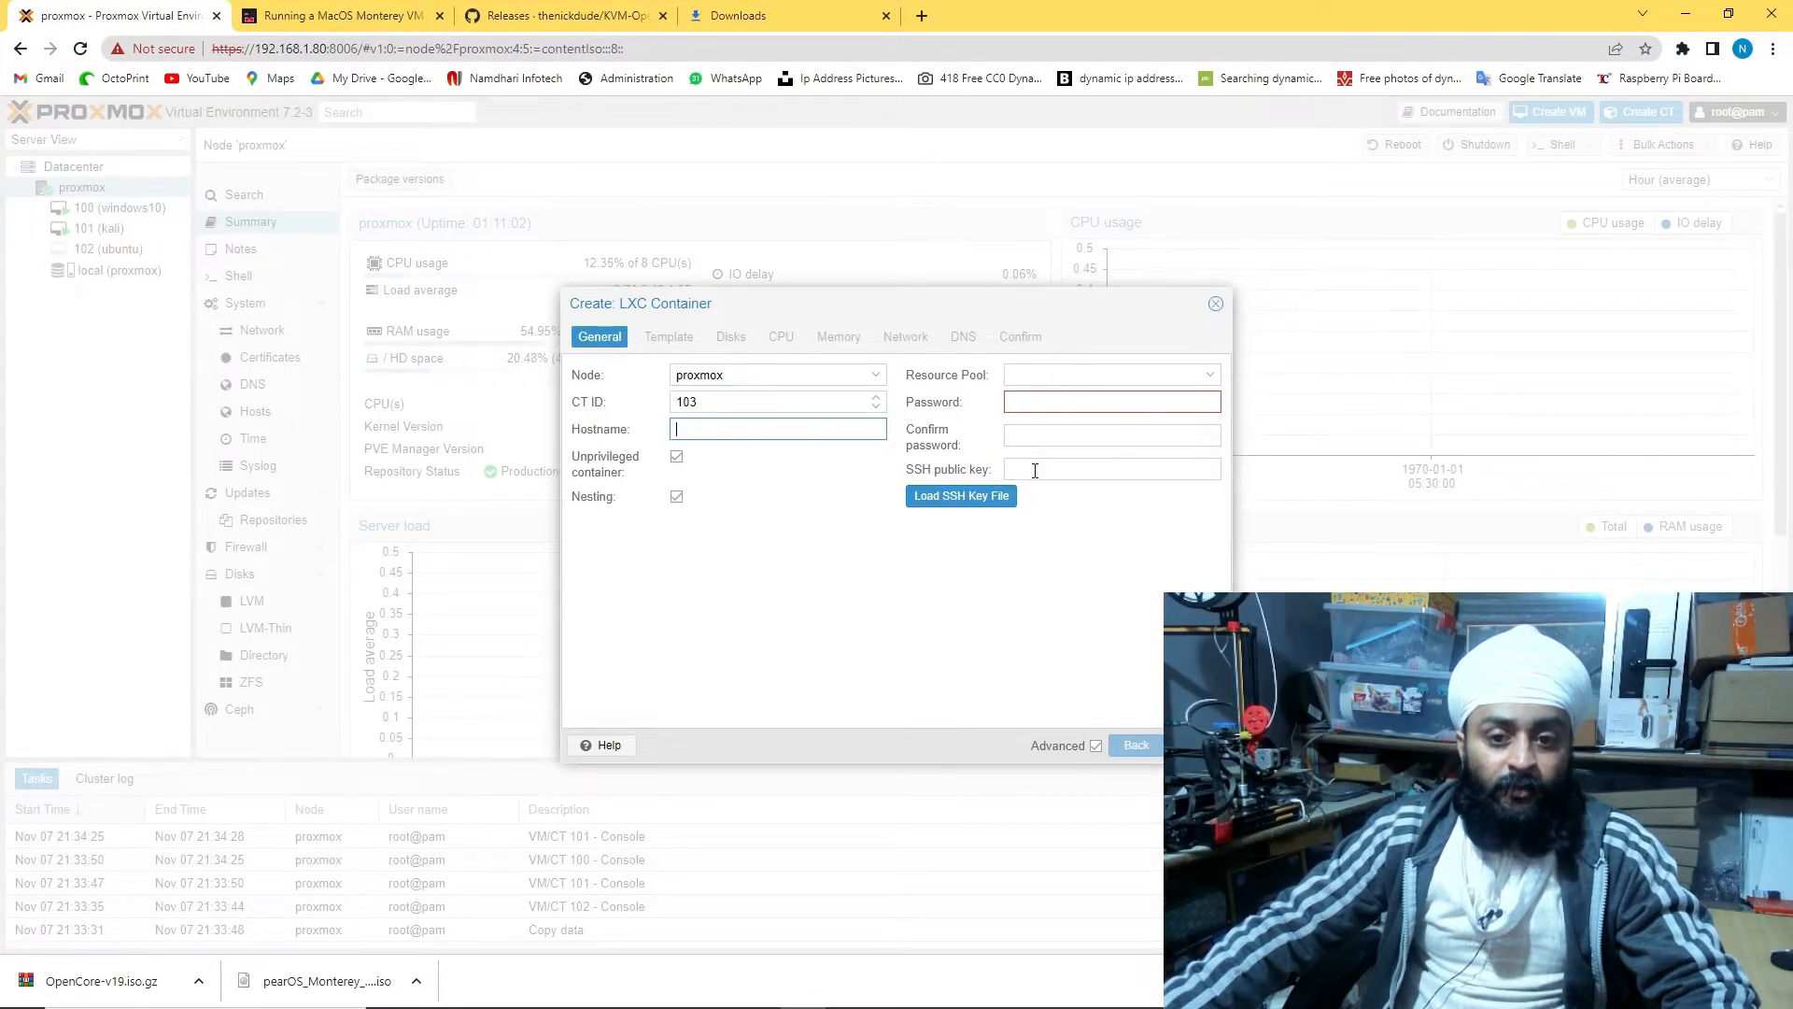
{"action": "left_click", "coordinate": [1215, 303]}
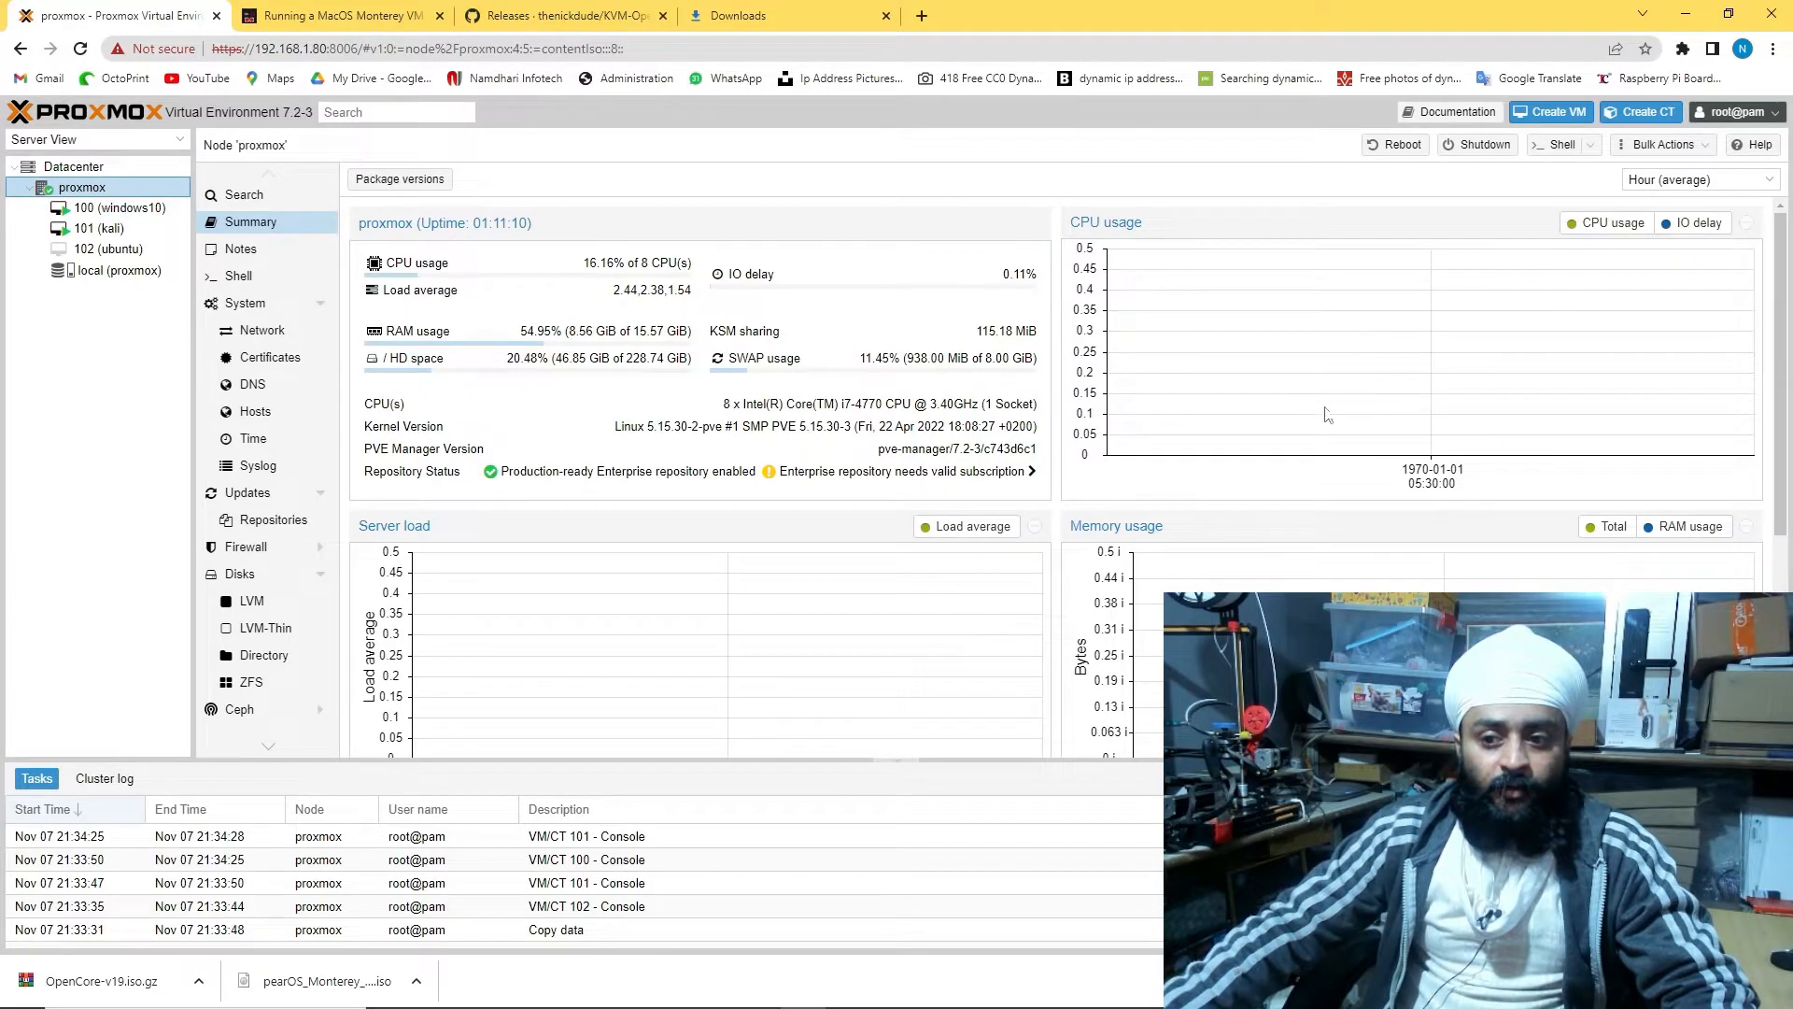
{"action": "left_click", "coordinate": [98, 228]}
{"action": "left_click", "coordinate": [106, 208]}
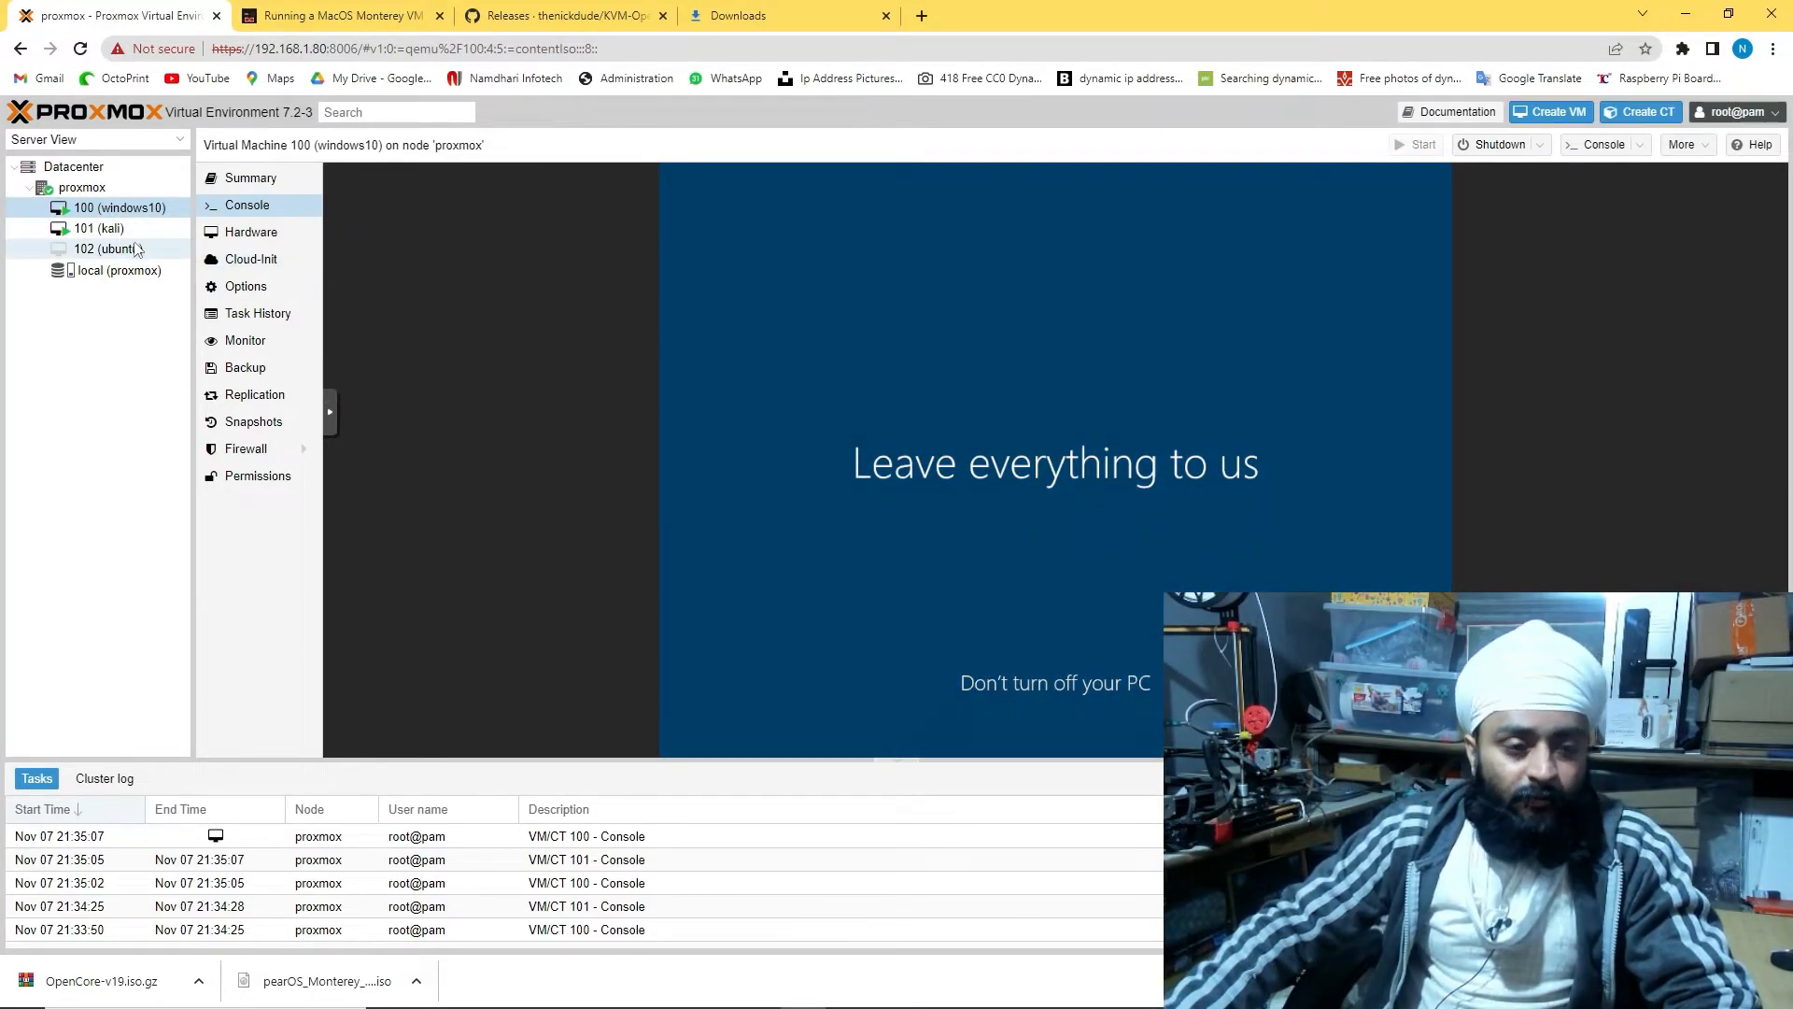
Review the local ISO images, then begin the Create VM wizard on the proxmox node
{"action": "left_click", "coordinate": [115, 280]}
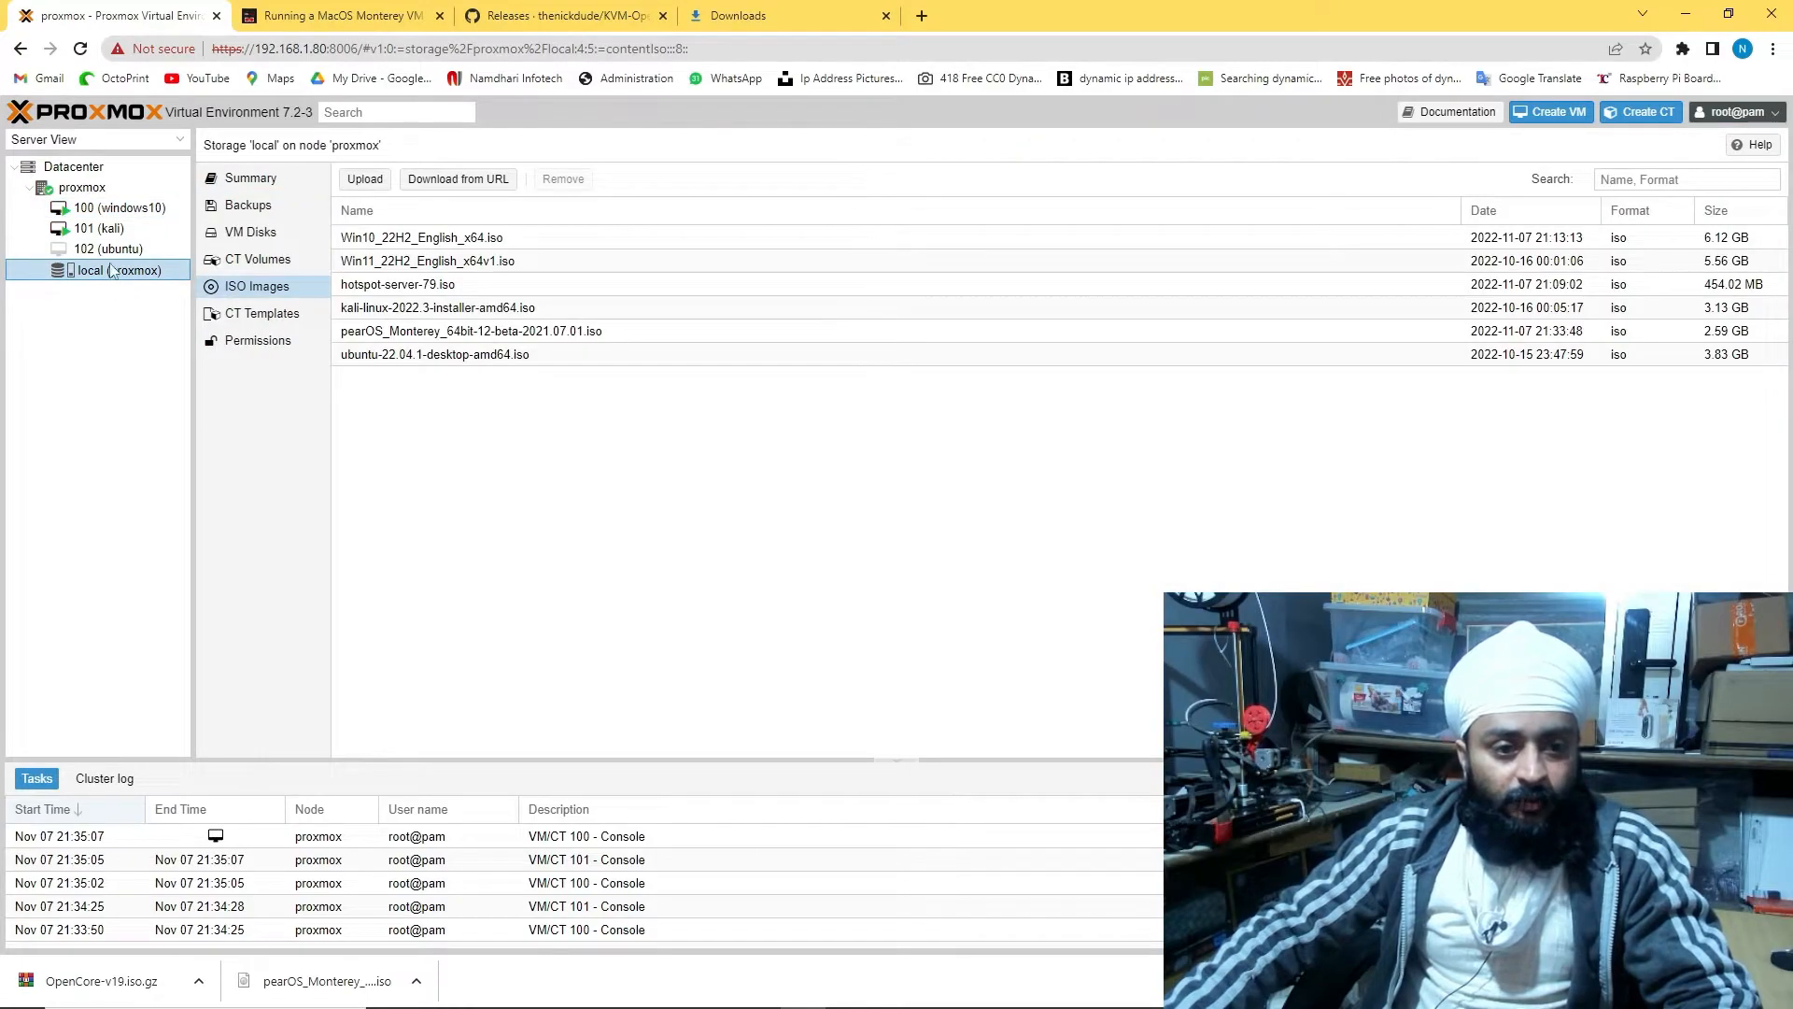
{"action": "left_click", "coordinate": [82, 188]}
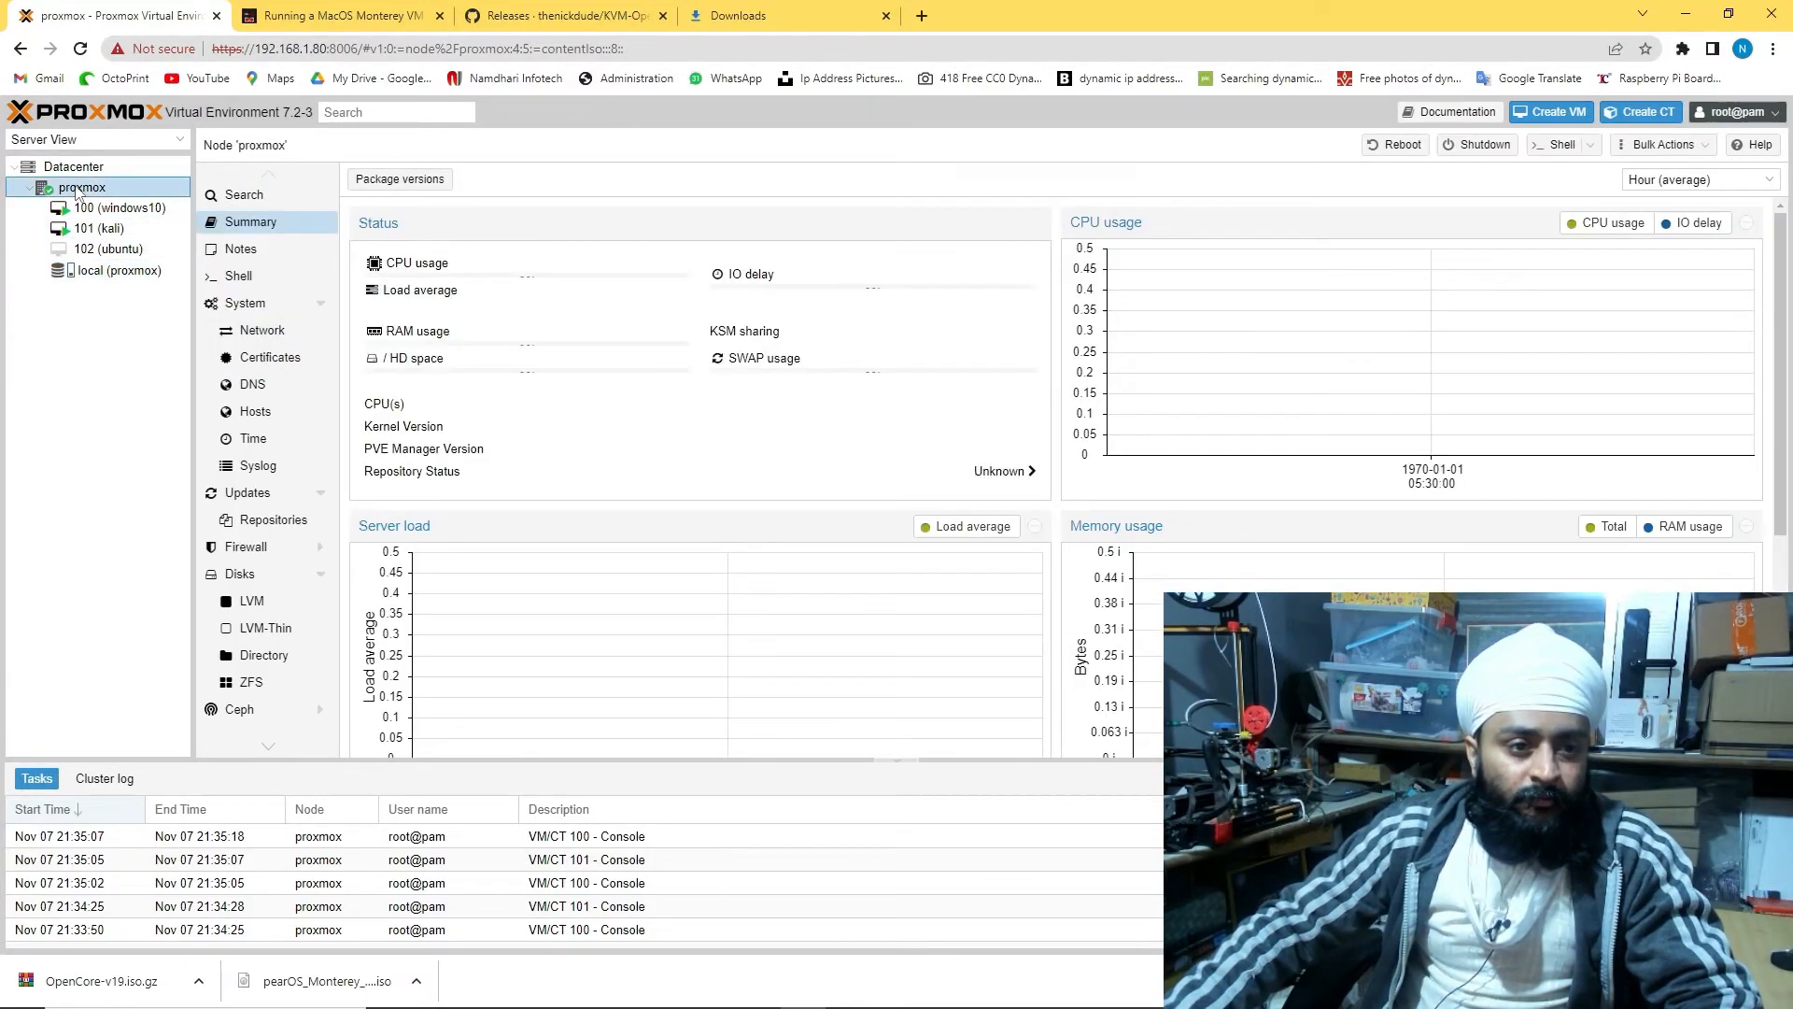
{"action": "left_click", "coordinate": [1549, 111]}
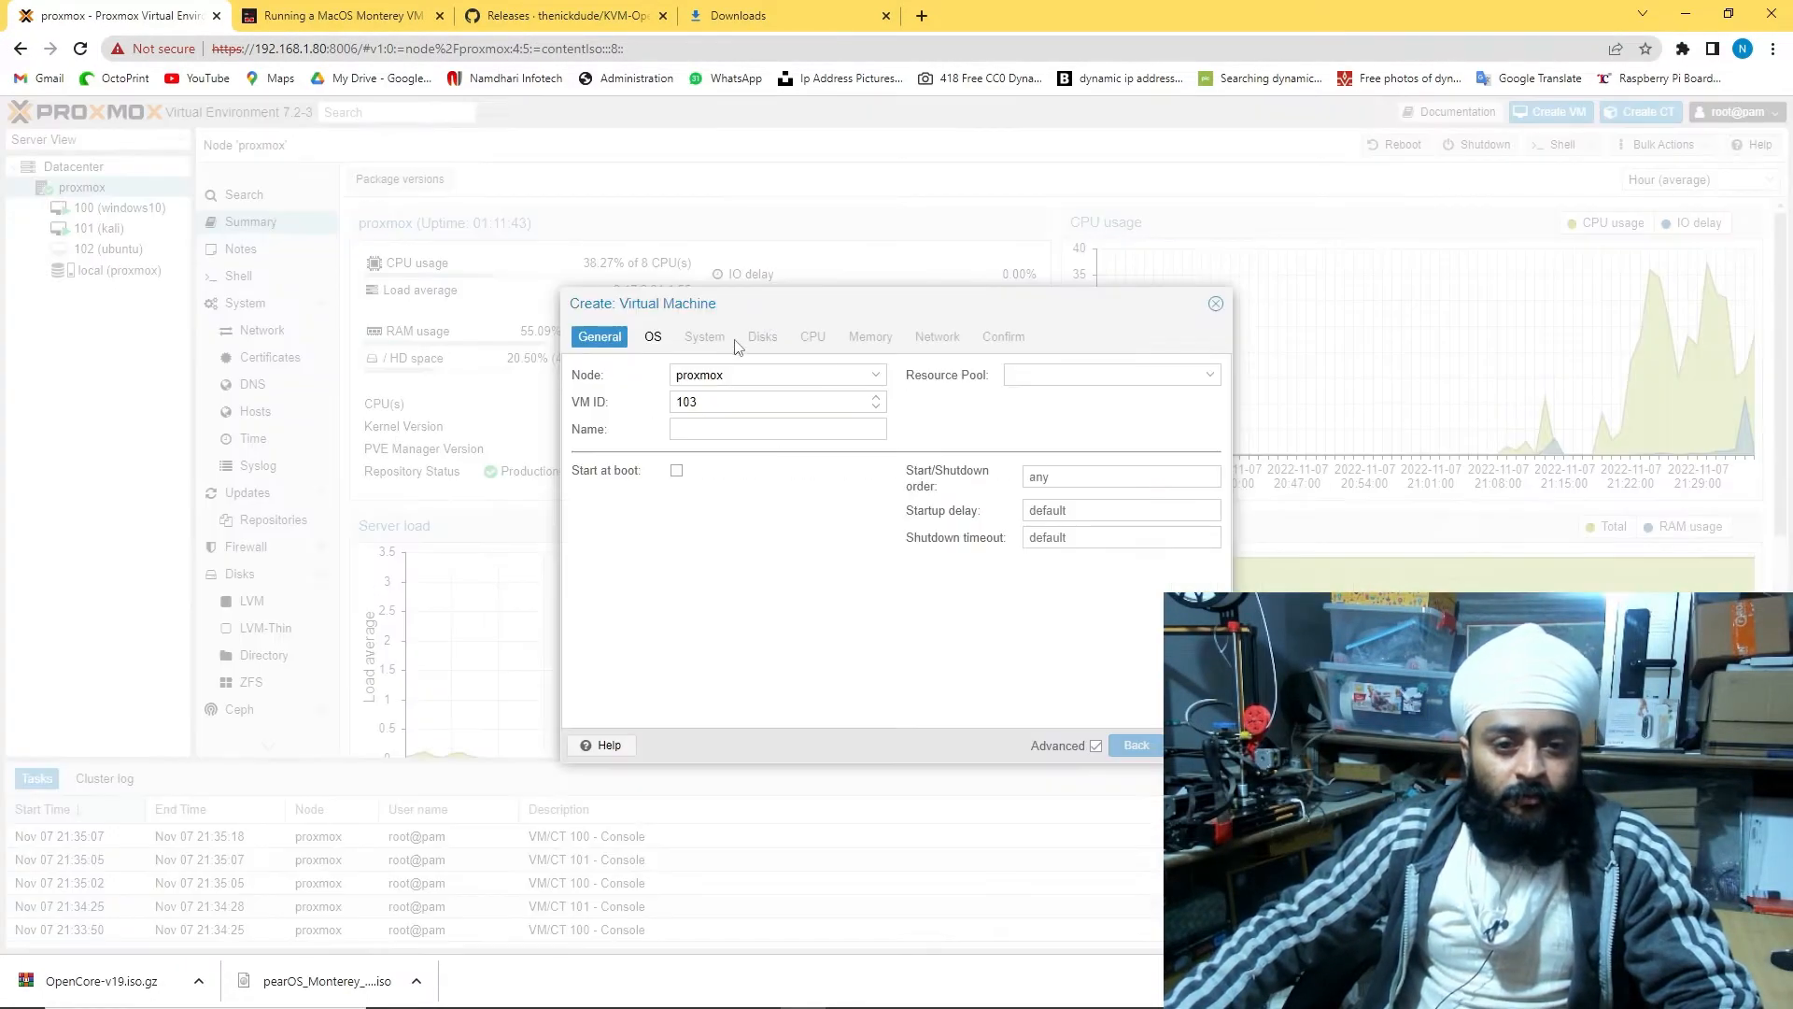
{"action": "left_click", "coordinate": [796, 374]}
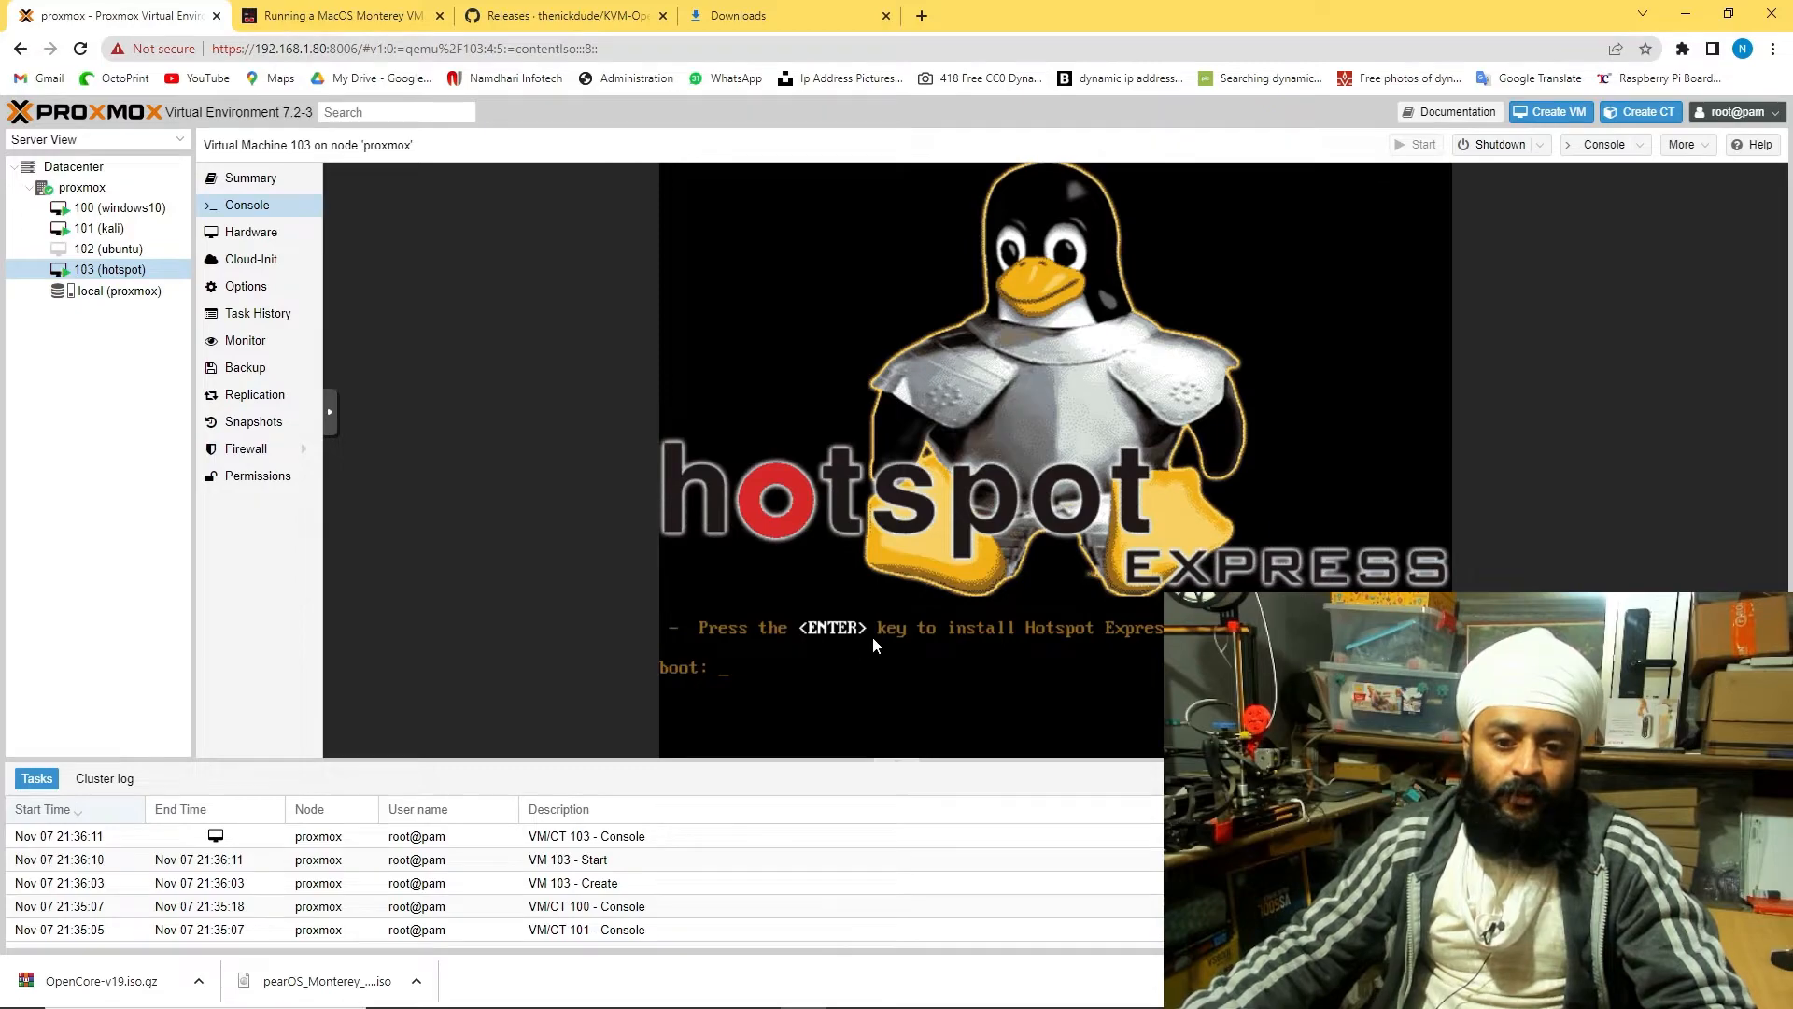
Start the Hotspot Express install on VM 103, re-initialize its disk and choose time zone Etc/GMT+5
{"action": "key", "text": "Return"}
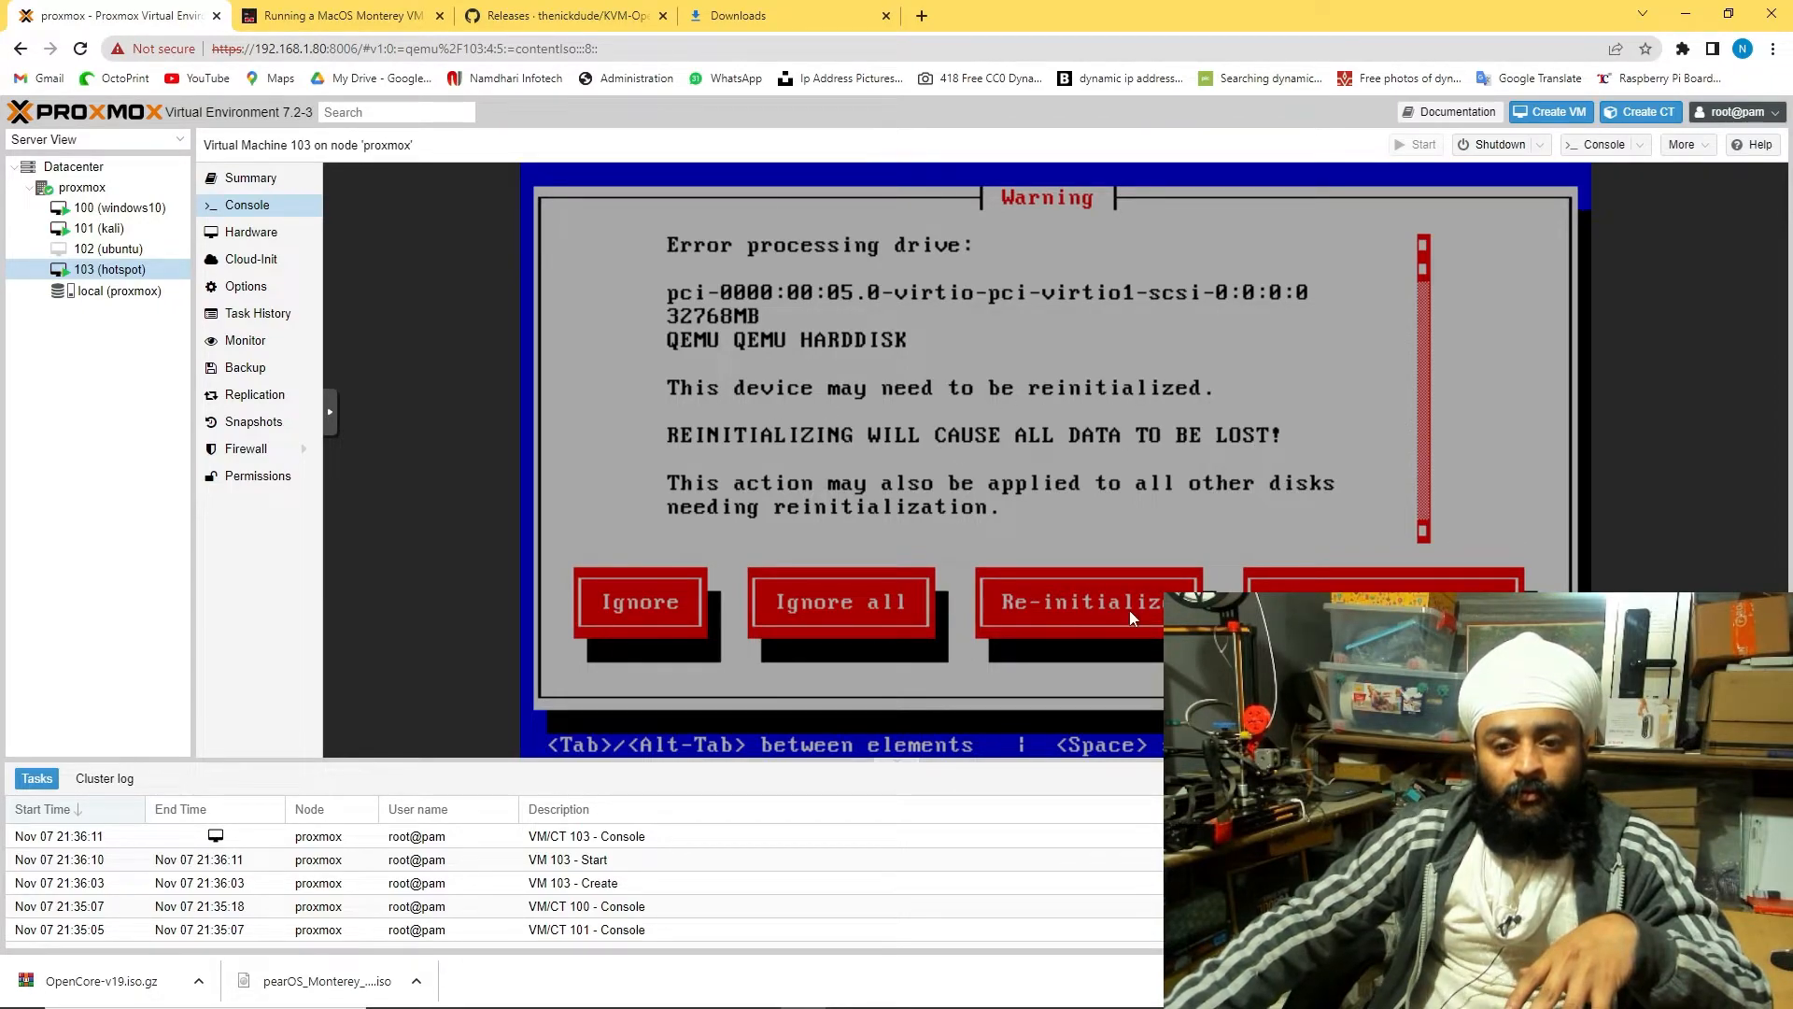
{"action": "key", "text": "Down"}
{"action": "key", "text": "Down"}
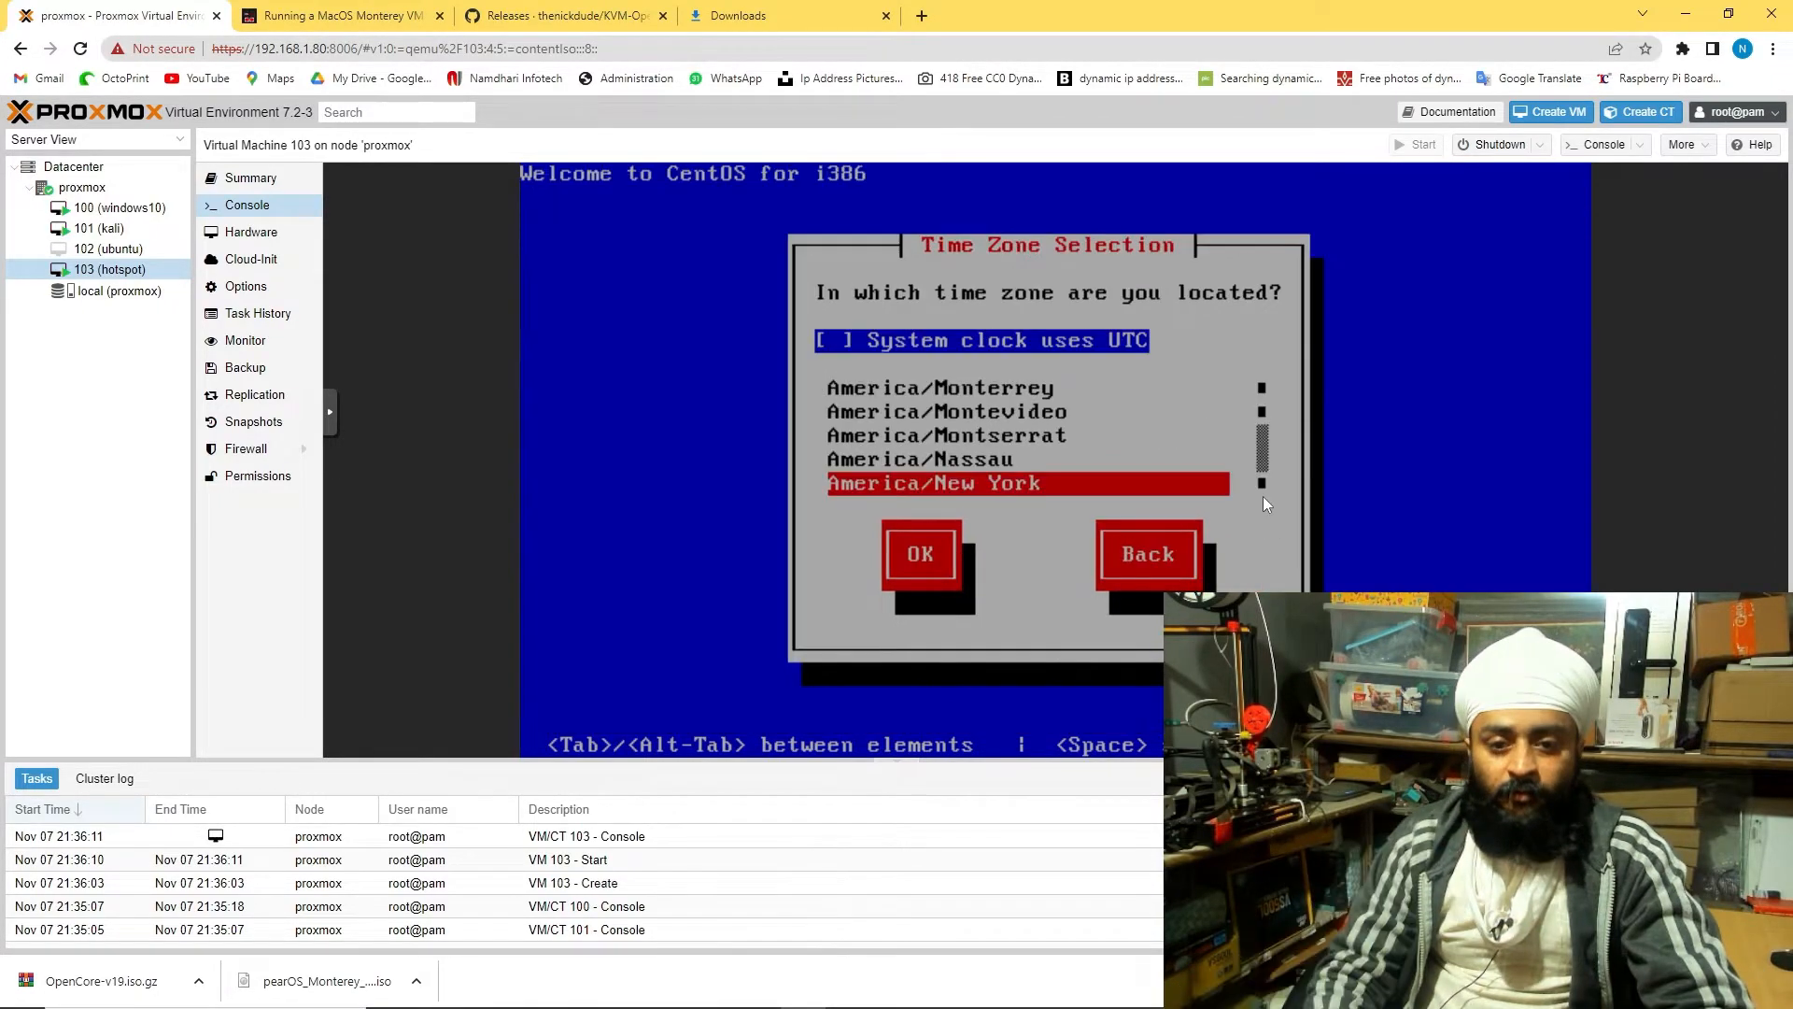
{"action": "key", "text": "Down"}
{"action": "key", "text": "Down"}
{"action": "key", "text": "Down"}
{"action": "key", "text": "Down"}
{"action": "key", "text": "Down"}
{"action": "key", "text": "Down"}
{"action": "key", "text": "Down"}
{"action": "key", "text": "Down"}
{"action": "key", "text": "Down"}
{"action": "key", "text": "Down"}
{"action": "key", "text": "Down"}
{"action": "key", "text": "Down"}
{"action": "key", "text": "Down"}
{"action": "key", "text": "Down"}
{"action": "key", "text": "Down"}
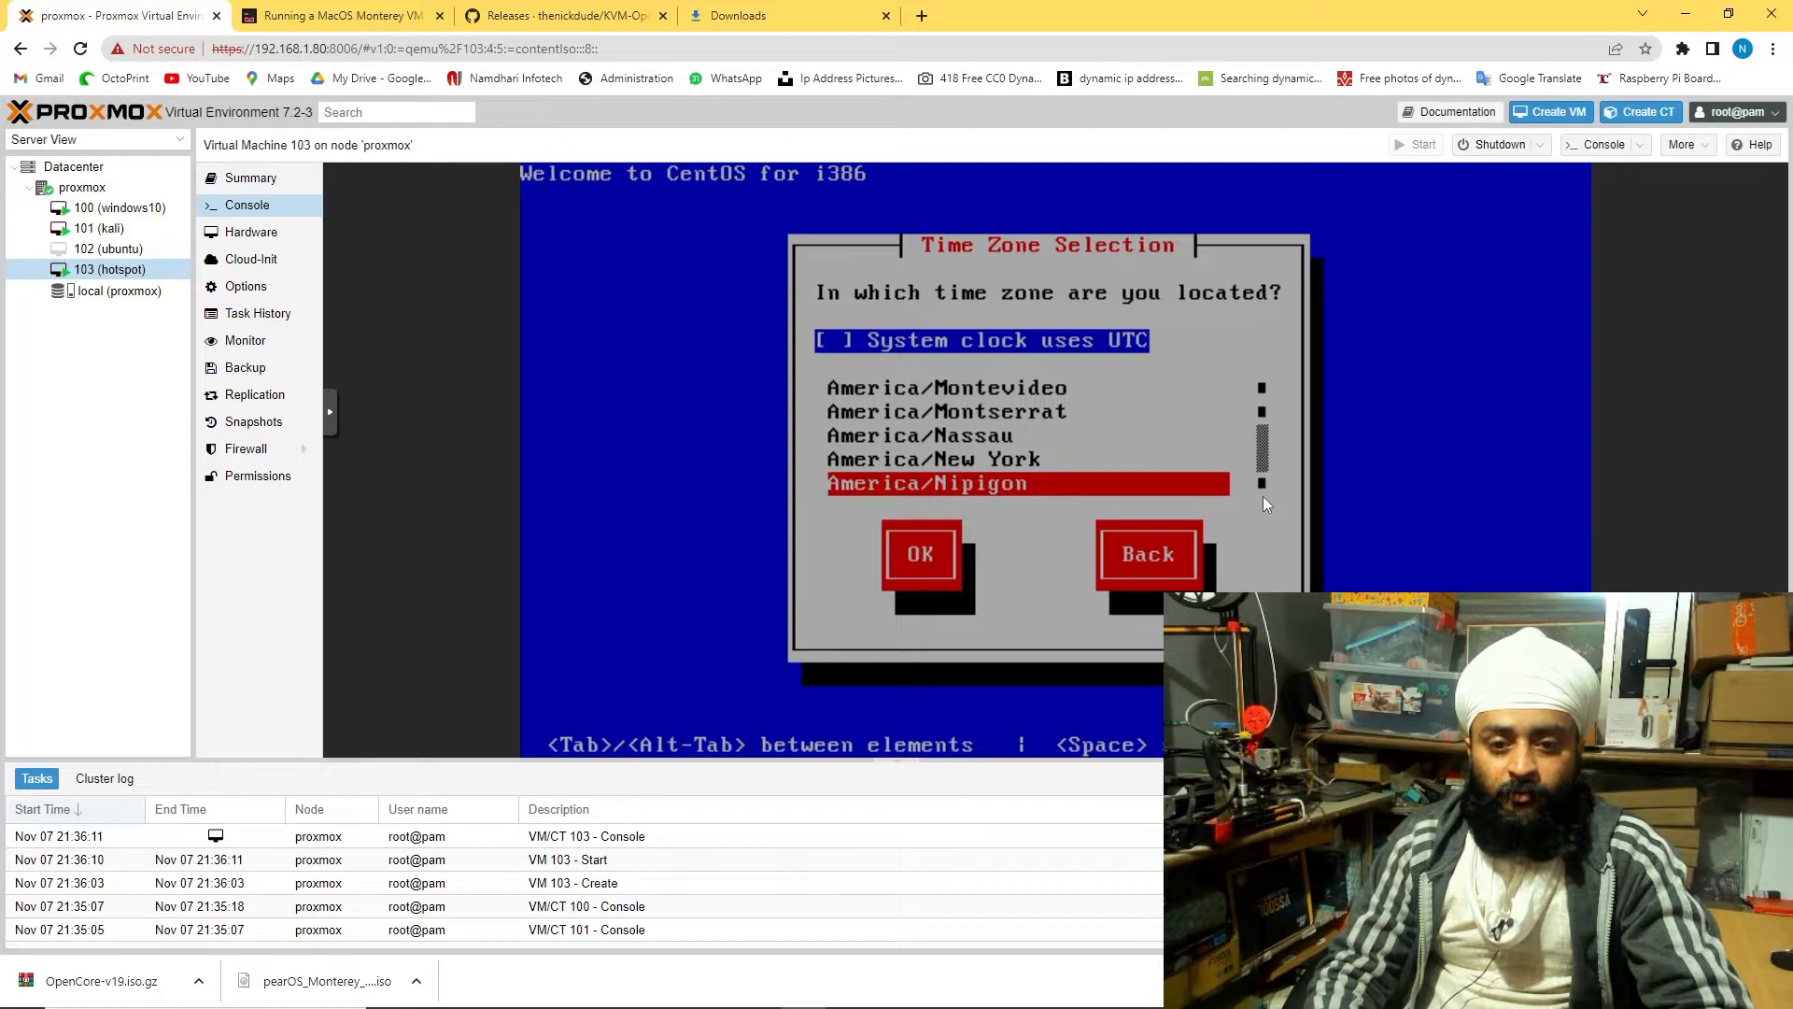
{"action": "key", "text": "Down"}
{"action": "key", "text": "Down"}
{"action": "key", "text": "Down"}
{"action": "key", "text": "Down"}
{"action": "key", "text": "Down"}
{"action": "key", "text": "Down"}
{"action": "key", "text": "Down"}
{"action": "key", "text": "Down"}
{"action": "key", "text": "Down"}
{"action": "key", "text": "Down"}
{"action": "key", "text": "Down"}
{"action": "key", "text": "Down"}
{"action": "key", "text": "Down"}
{"action": "key", "text": "Down"}
{"action": "key", "text": "Down"}
{"action": "key", "text": "Down"}
{"action": "key", "text": "Down"}
{"action": "key", "text": "Down"}
{"action": "key", "text": "Down"}
{"action": "key", "text": "Down"}
{"action": "key", "text": "Up"}
{"action": "key", "text": "Up"}
{"action": "key", "text": "Up"}
{"action": "key", "text": "Up"}
{"action": "key", "text": "Up"}
{"action": "key", "text": "Up"}
{"action": "key", "text": "Up"}
{"action": "key", "text": "Up"}
{"action": "key", "text": "Up"}
{"action": "key", "text": "Up"}
{"action": "key", "text": "Up"}
{"action": "key", "text": "Up"}
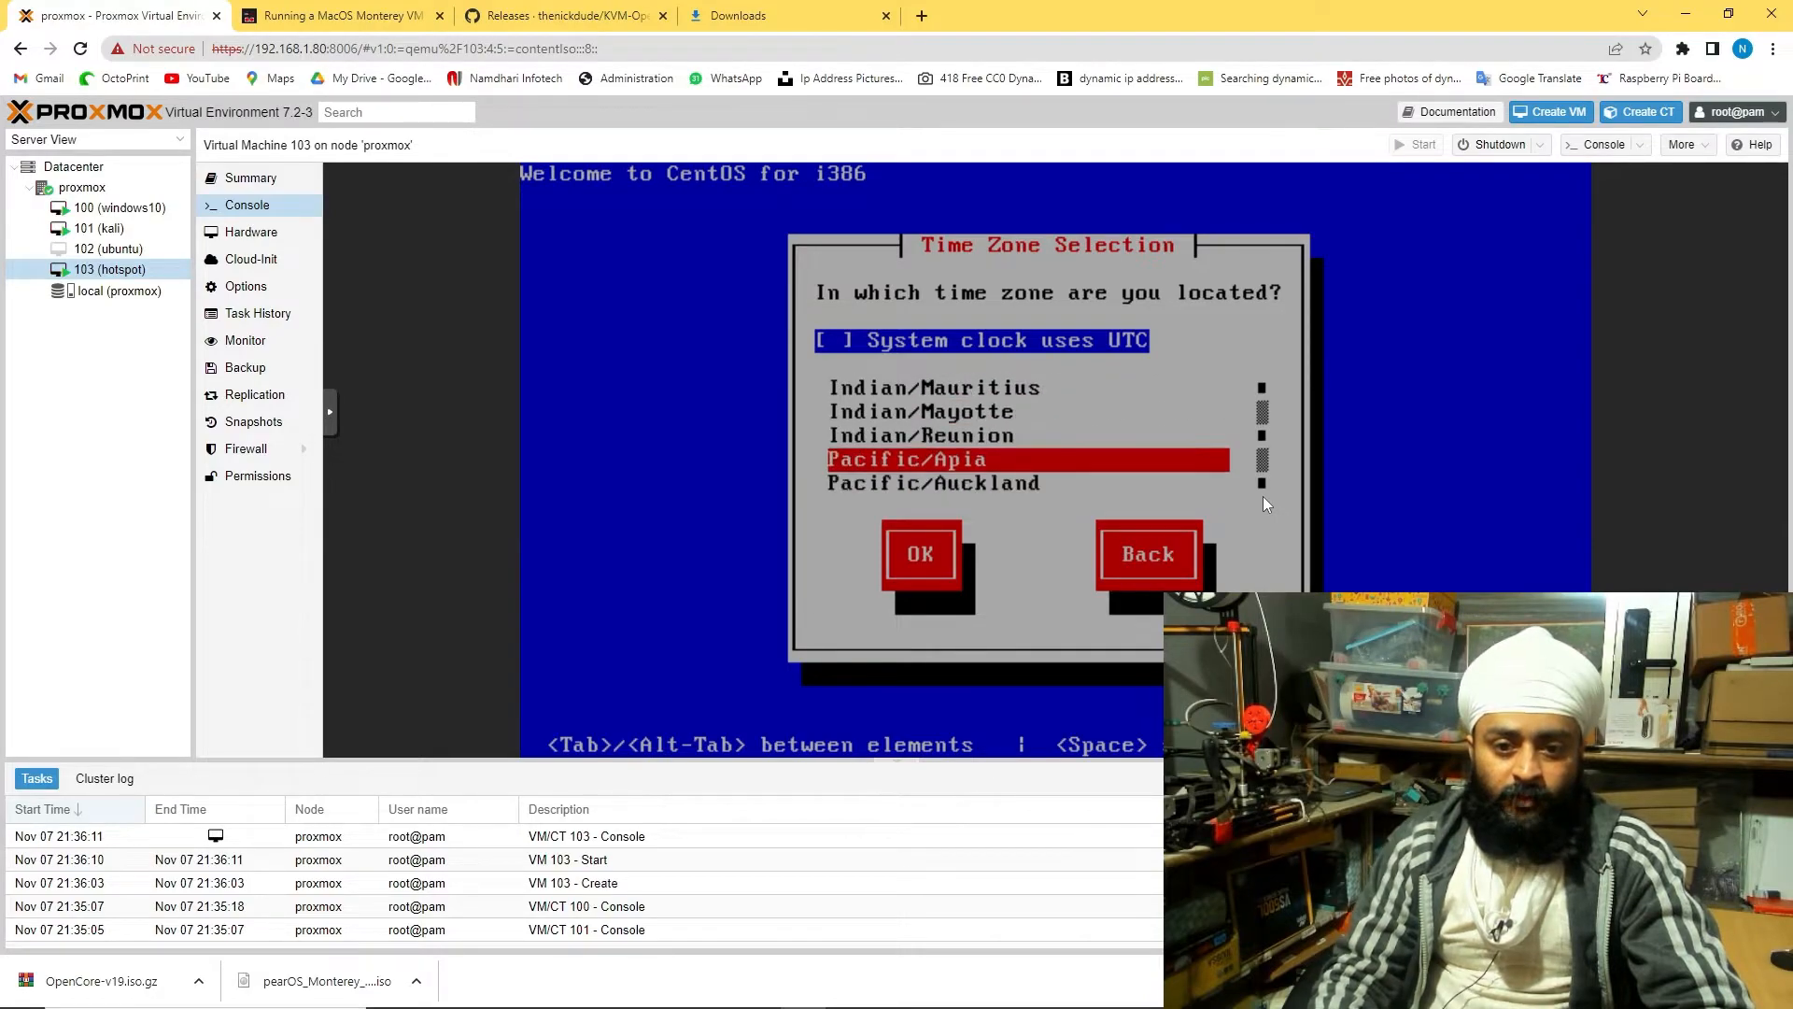
{"action": "key", "text": "Down"}
{"action": "key", "text": "Down"}
{"action": "key", "text": "Down"}
{"action": "key", "text": "Down"}
{"action": "key", "text": "Down"}
{"action": "key", "text": "Down"}
{"action": "key", "text": "Down"}
{"action": "key", "text": "Down"}
{"action": "key", "text": "Down"}
{"action": "key", "text": "Down"}
{"action": "key", "text": "Down"}
{"action": "key", "text": "Down"}
{"action": "key", "text": "Down"}
{"action": "key", "text": "Down"}
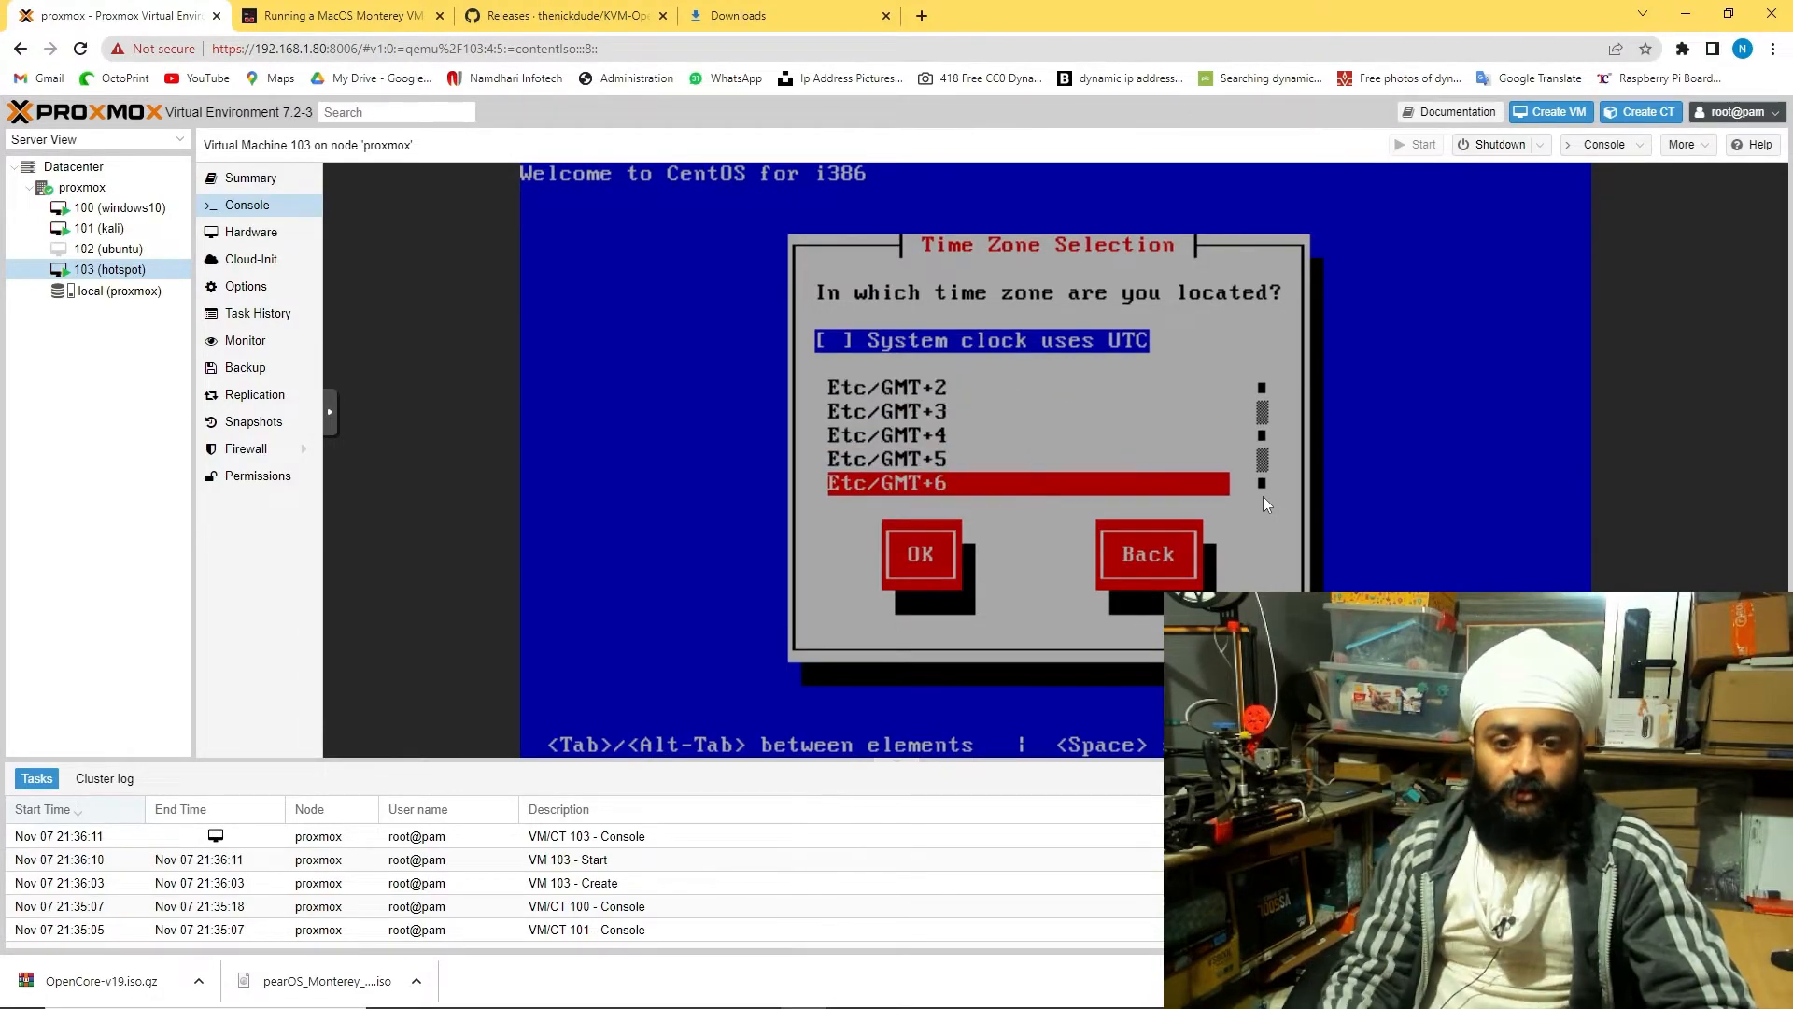
{"action": "key", "text": "Up"}
{"action": "key", "text": "Return"}
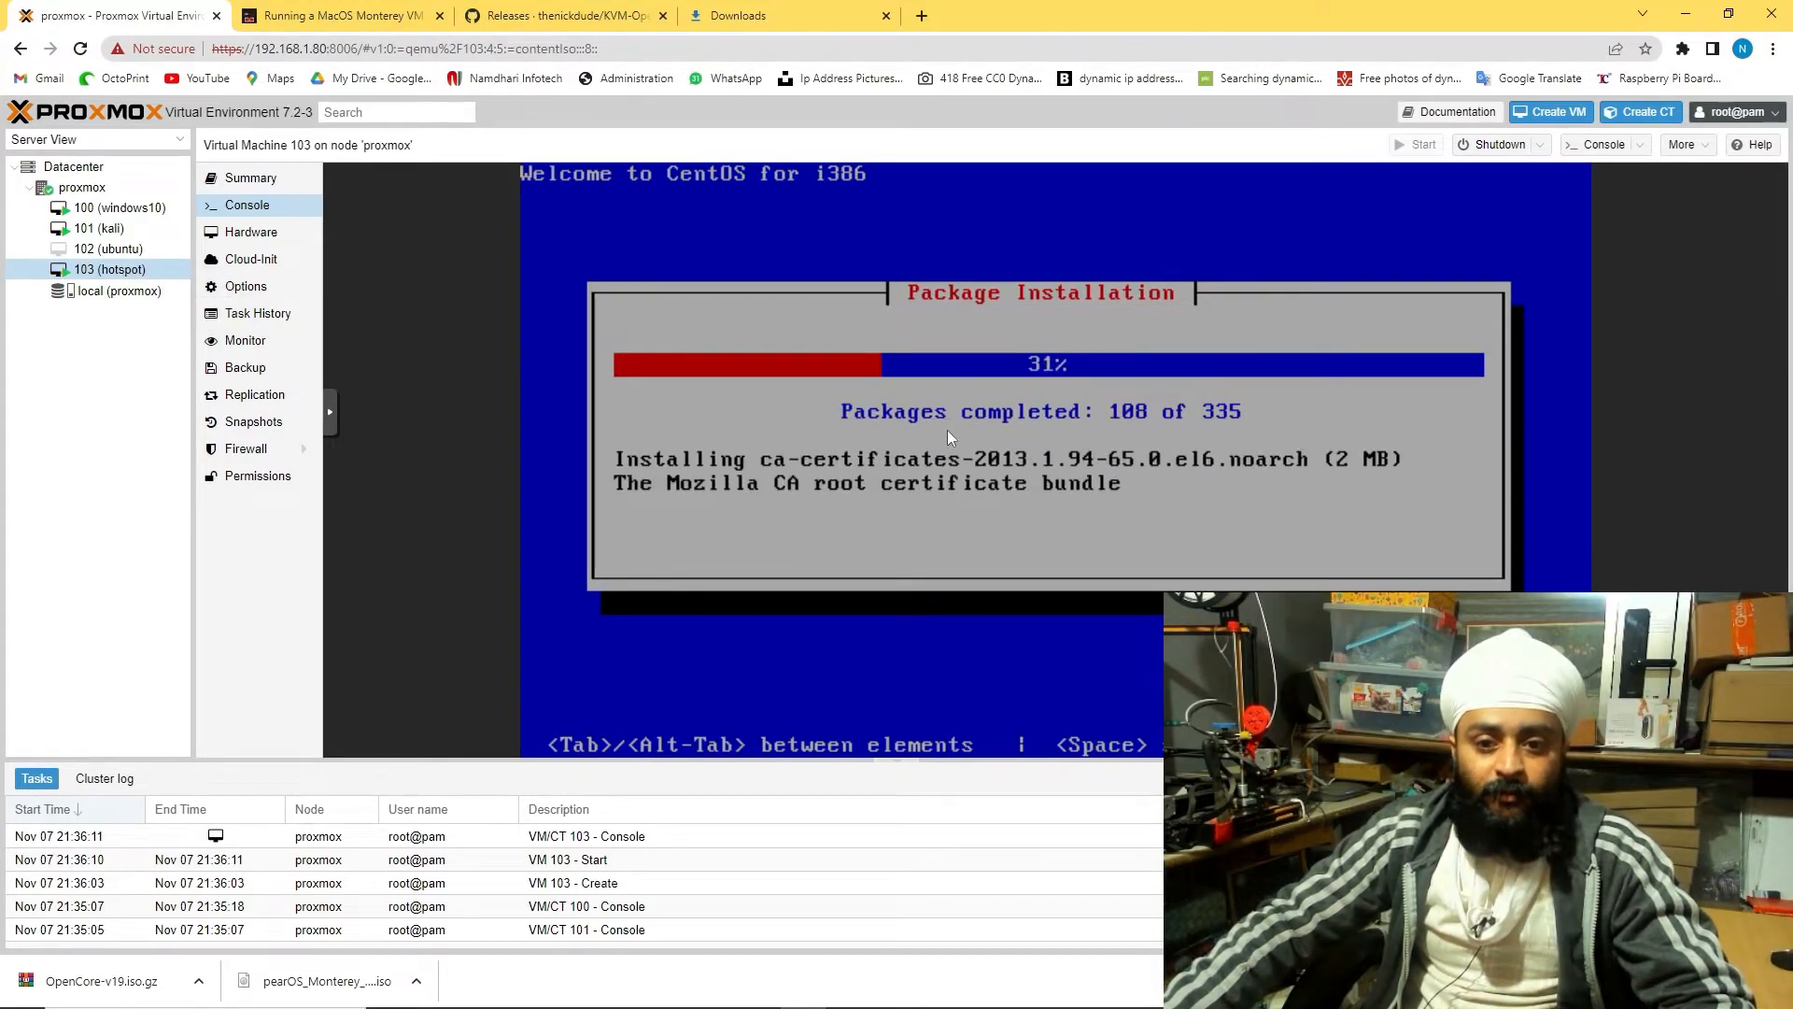
In the kali installer, install the GRUB boot loader to /dev/sda
{"action": "left_click", "coordinate": [127, 228]}
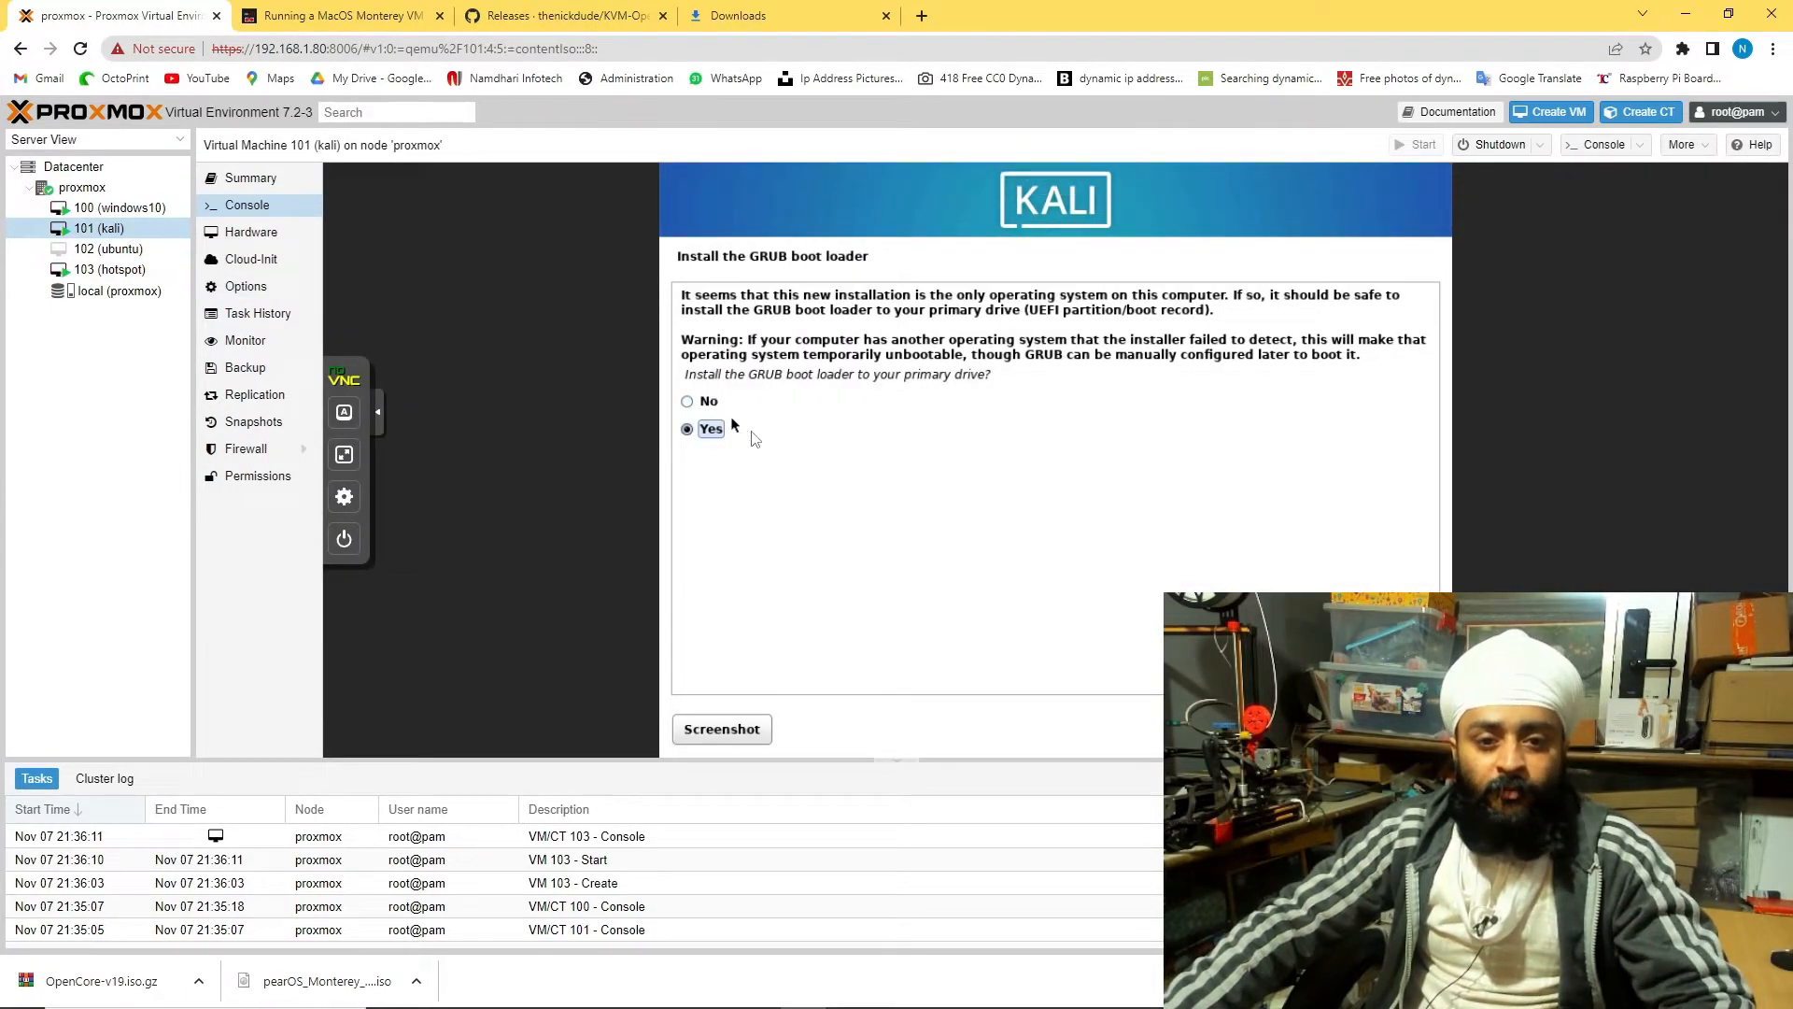
{"action": "key", "text": "Return"}
{"action": "key", "text": "Down"}
{"action": "key", "text": "Return"}
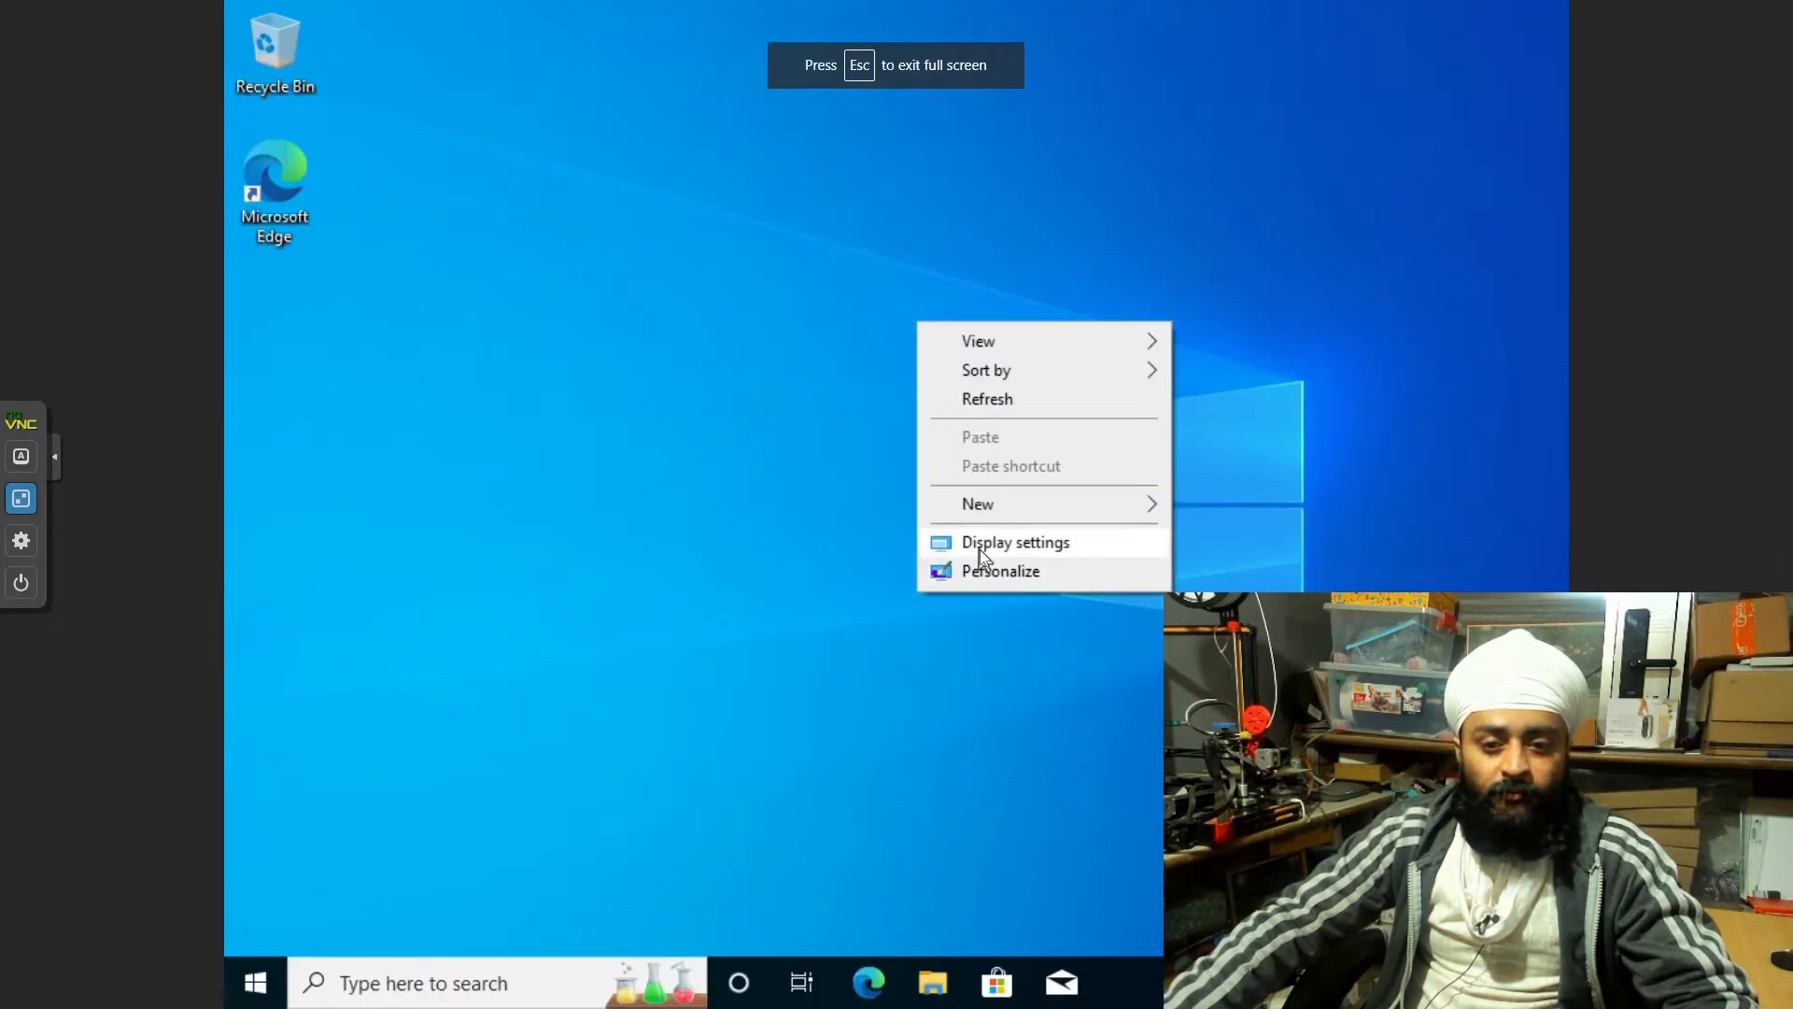
Set the Windows VM's display resolution to 1920×1080 and keep the change
{"action": "left_click", "coordinate": [979, 546]}
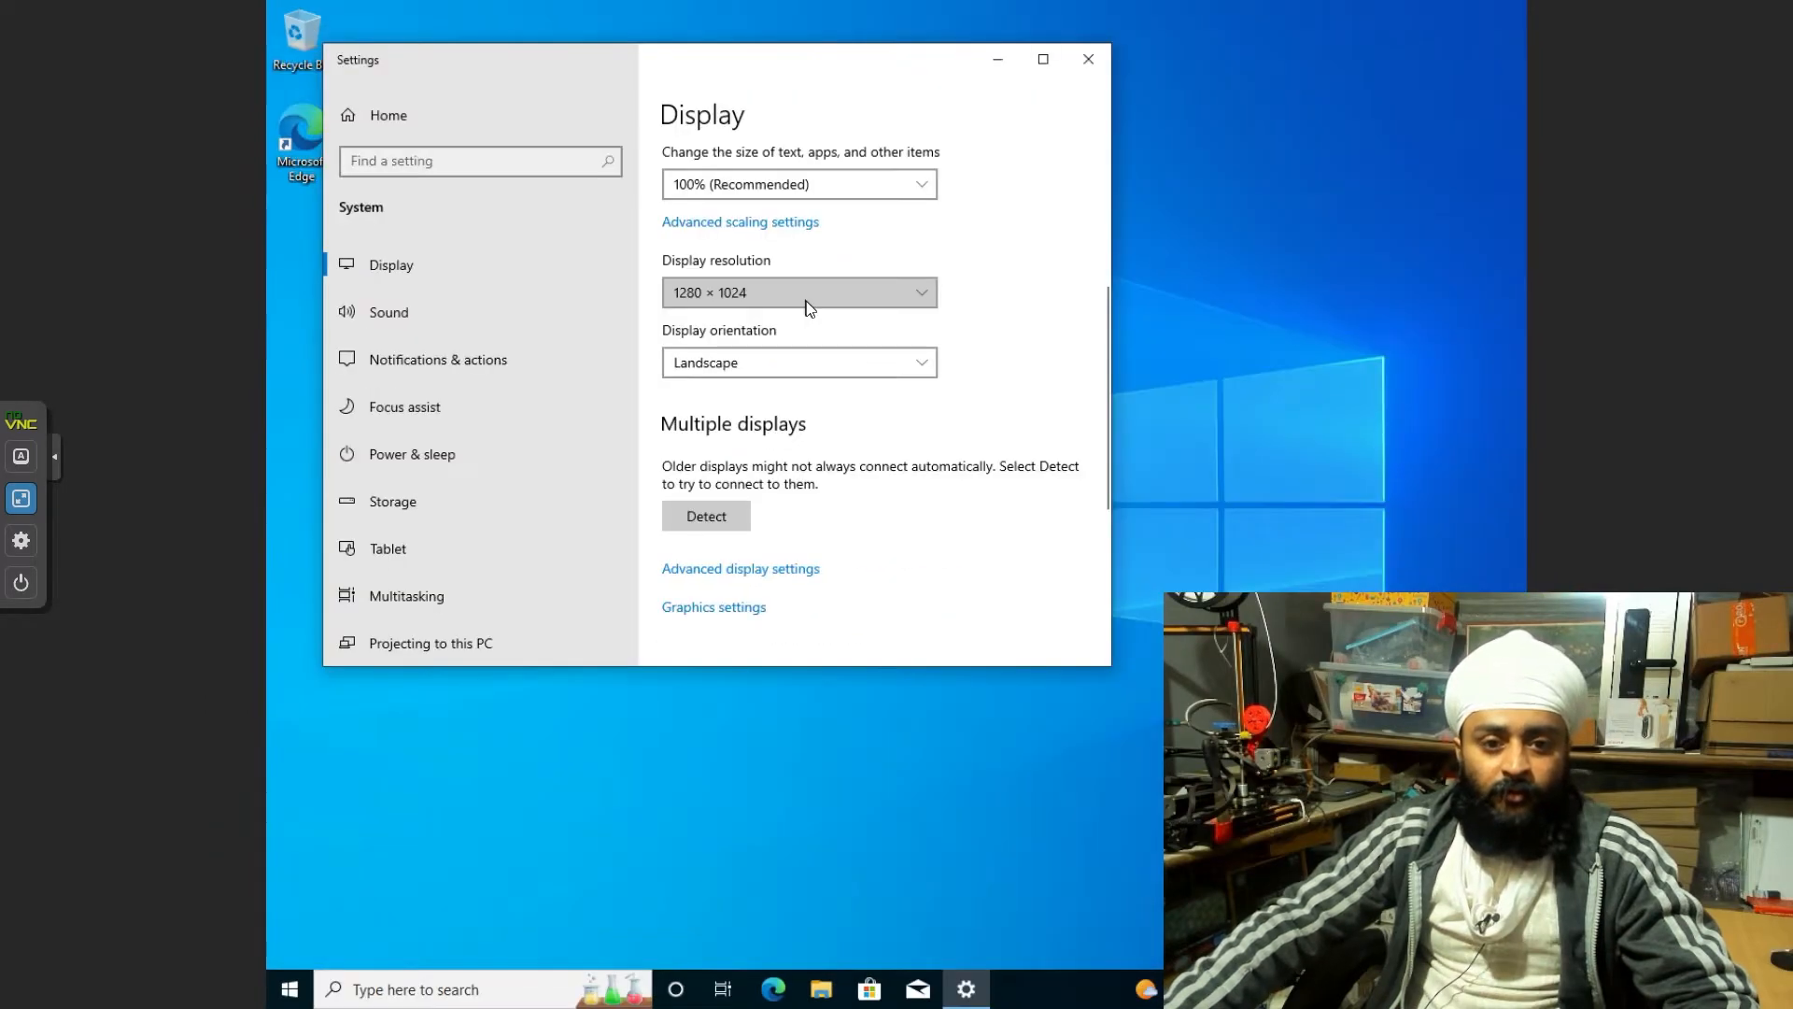
{"action": "left_click", "coordinate": [804, 300]}
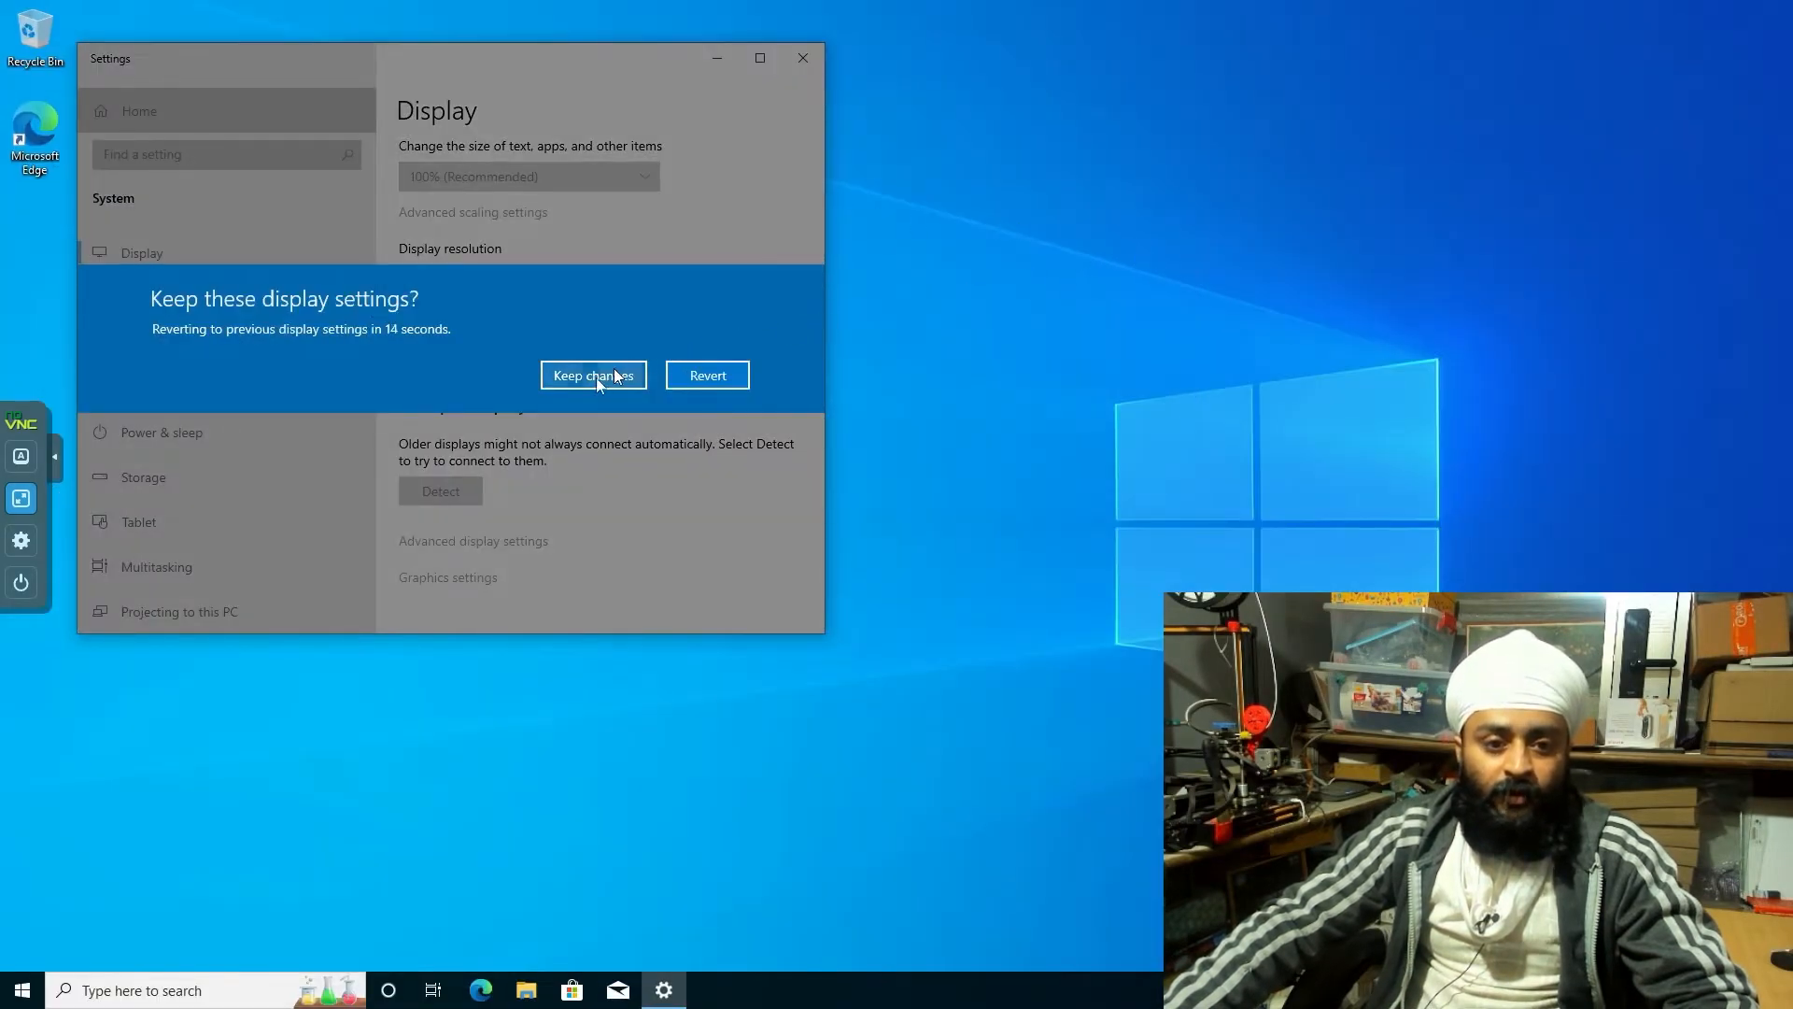
{"action": "left_click", "coordinate": [613, 376]}
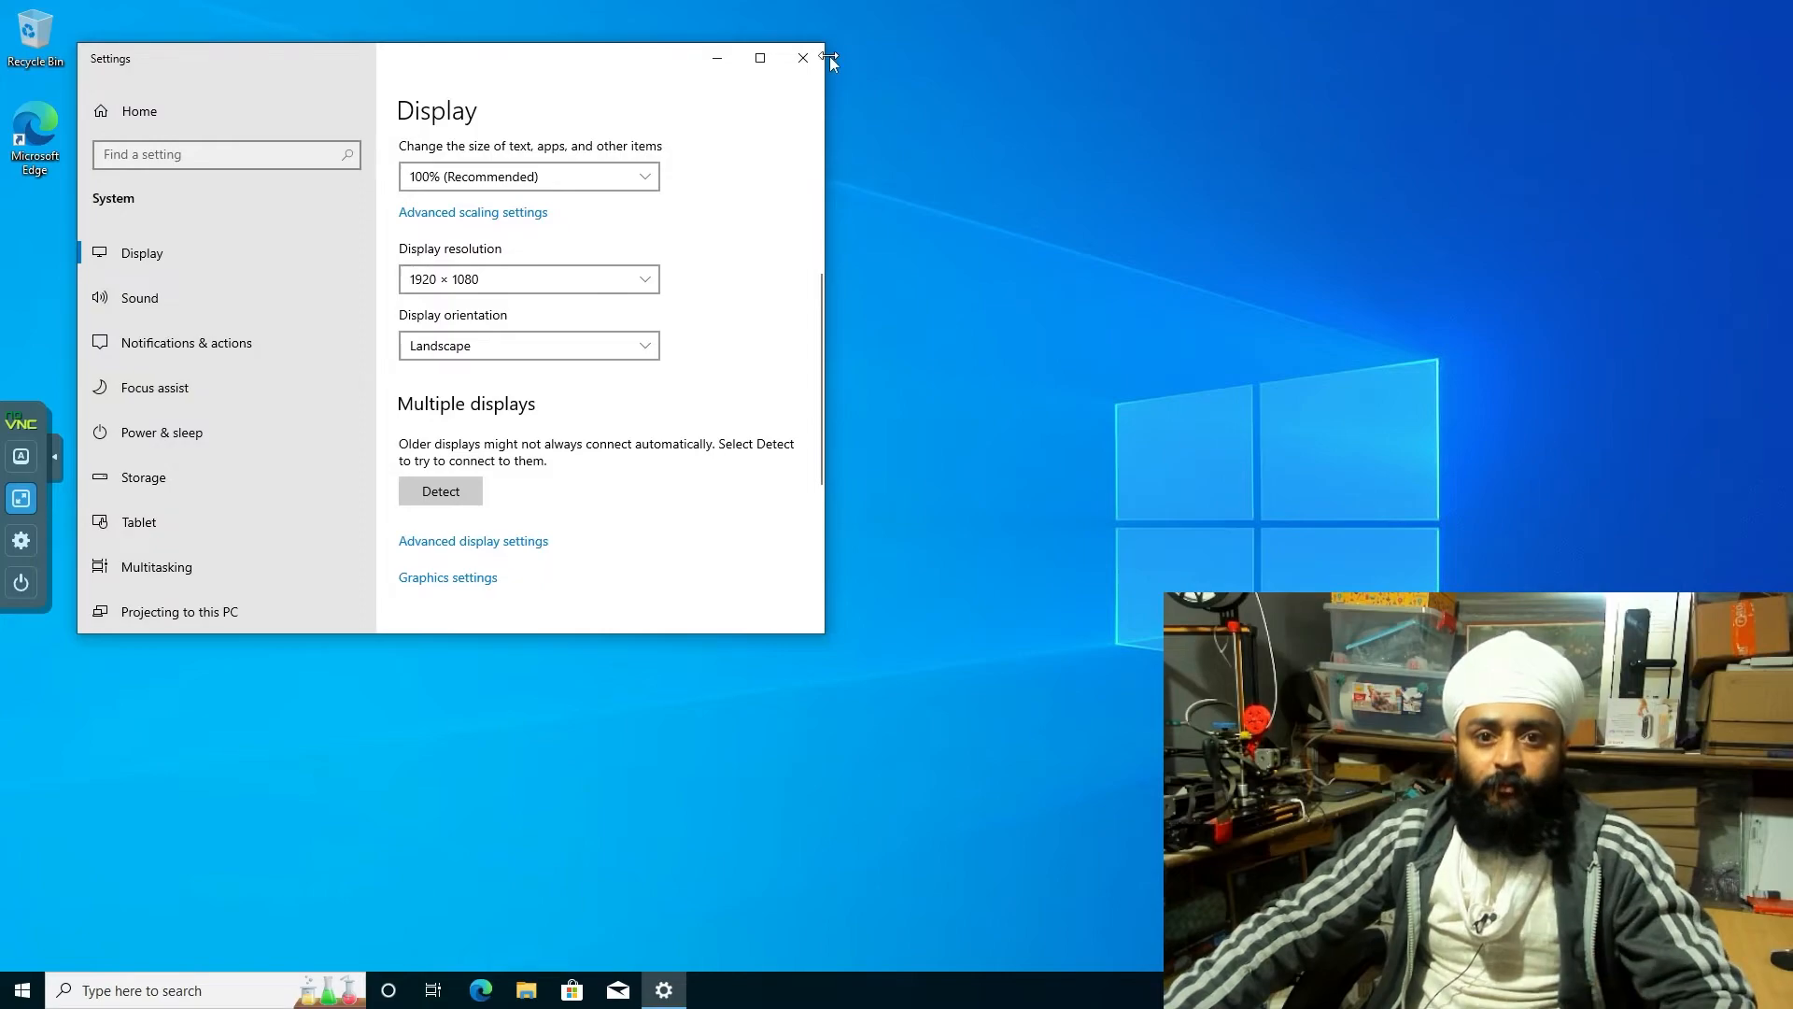
{"action": "left_click", "coordinate": [801, 58]}
{"action": "right_click", "coordinate": [822, 241]}
{"action": "left_click", "coordinate": [878, 398]}
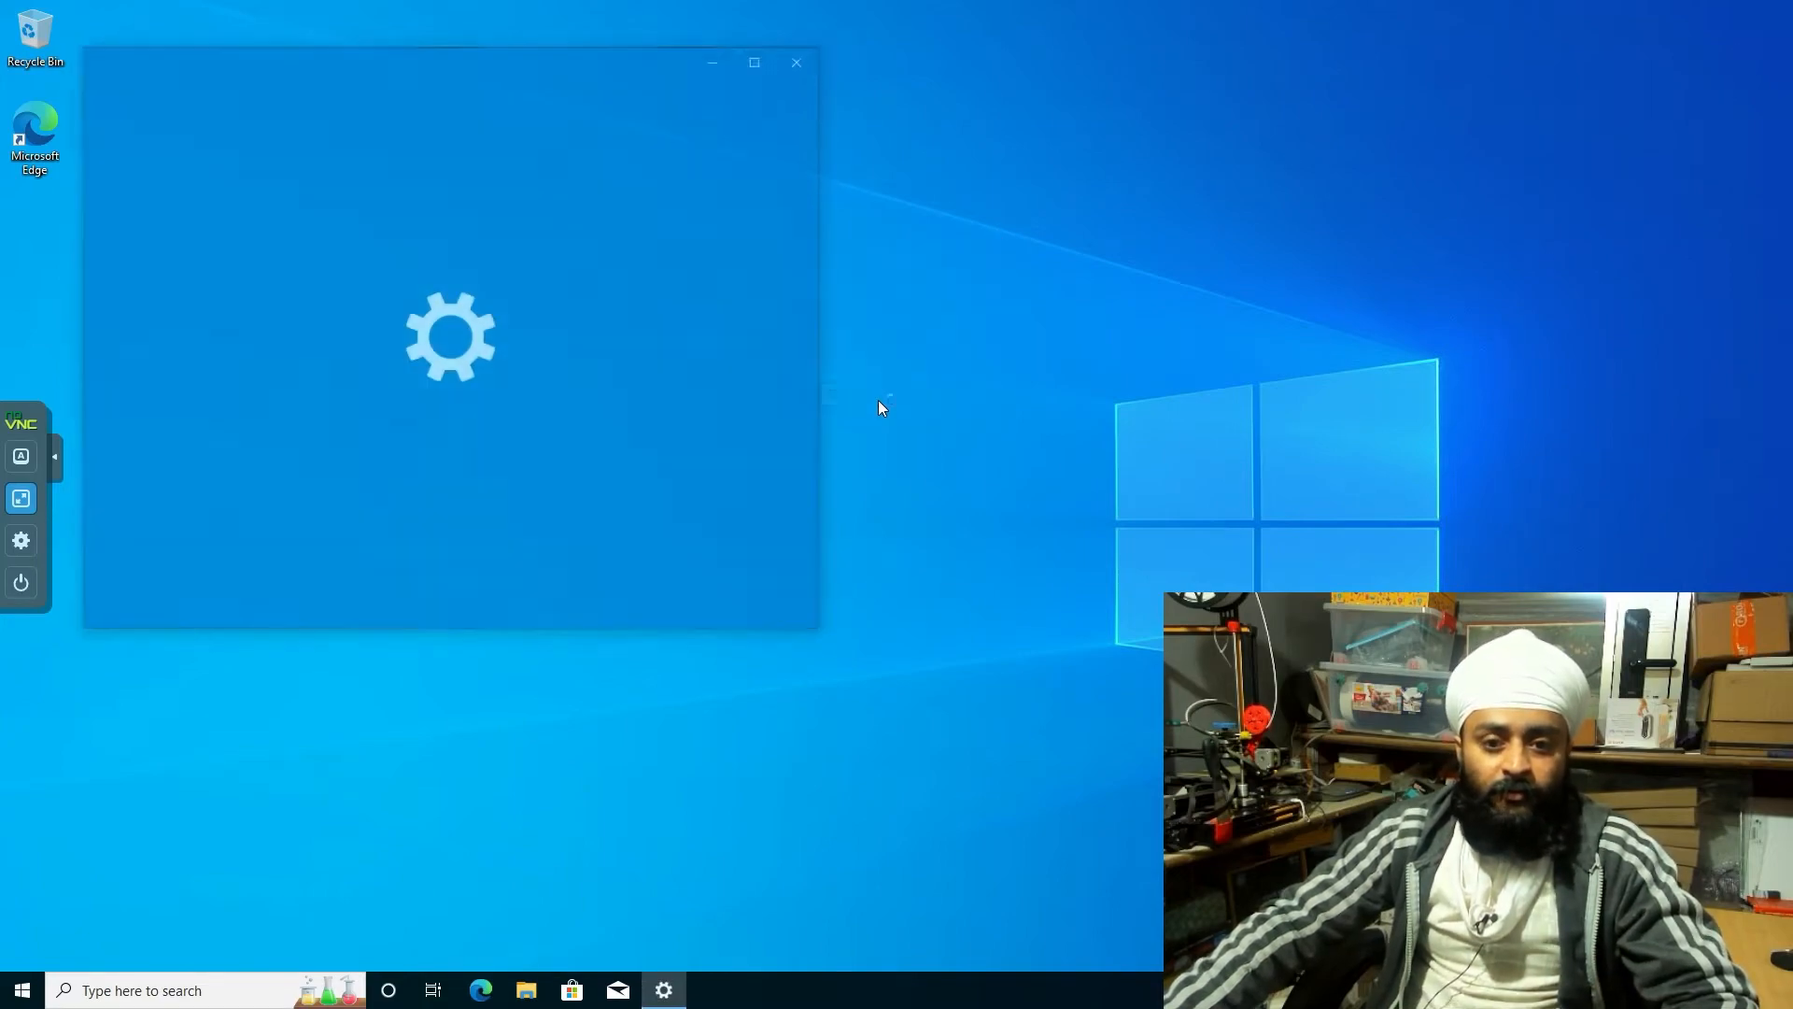
{"action": "left_click", "coordinate": [801, 57]}
{"action": "right_click", "coordinate": [417, 247]}
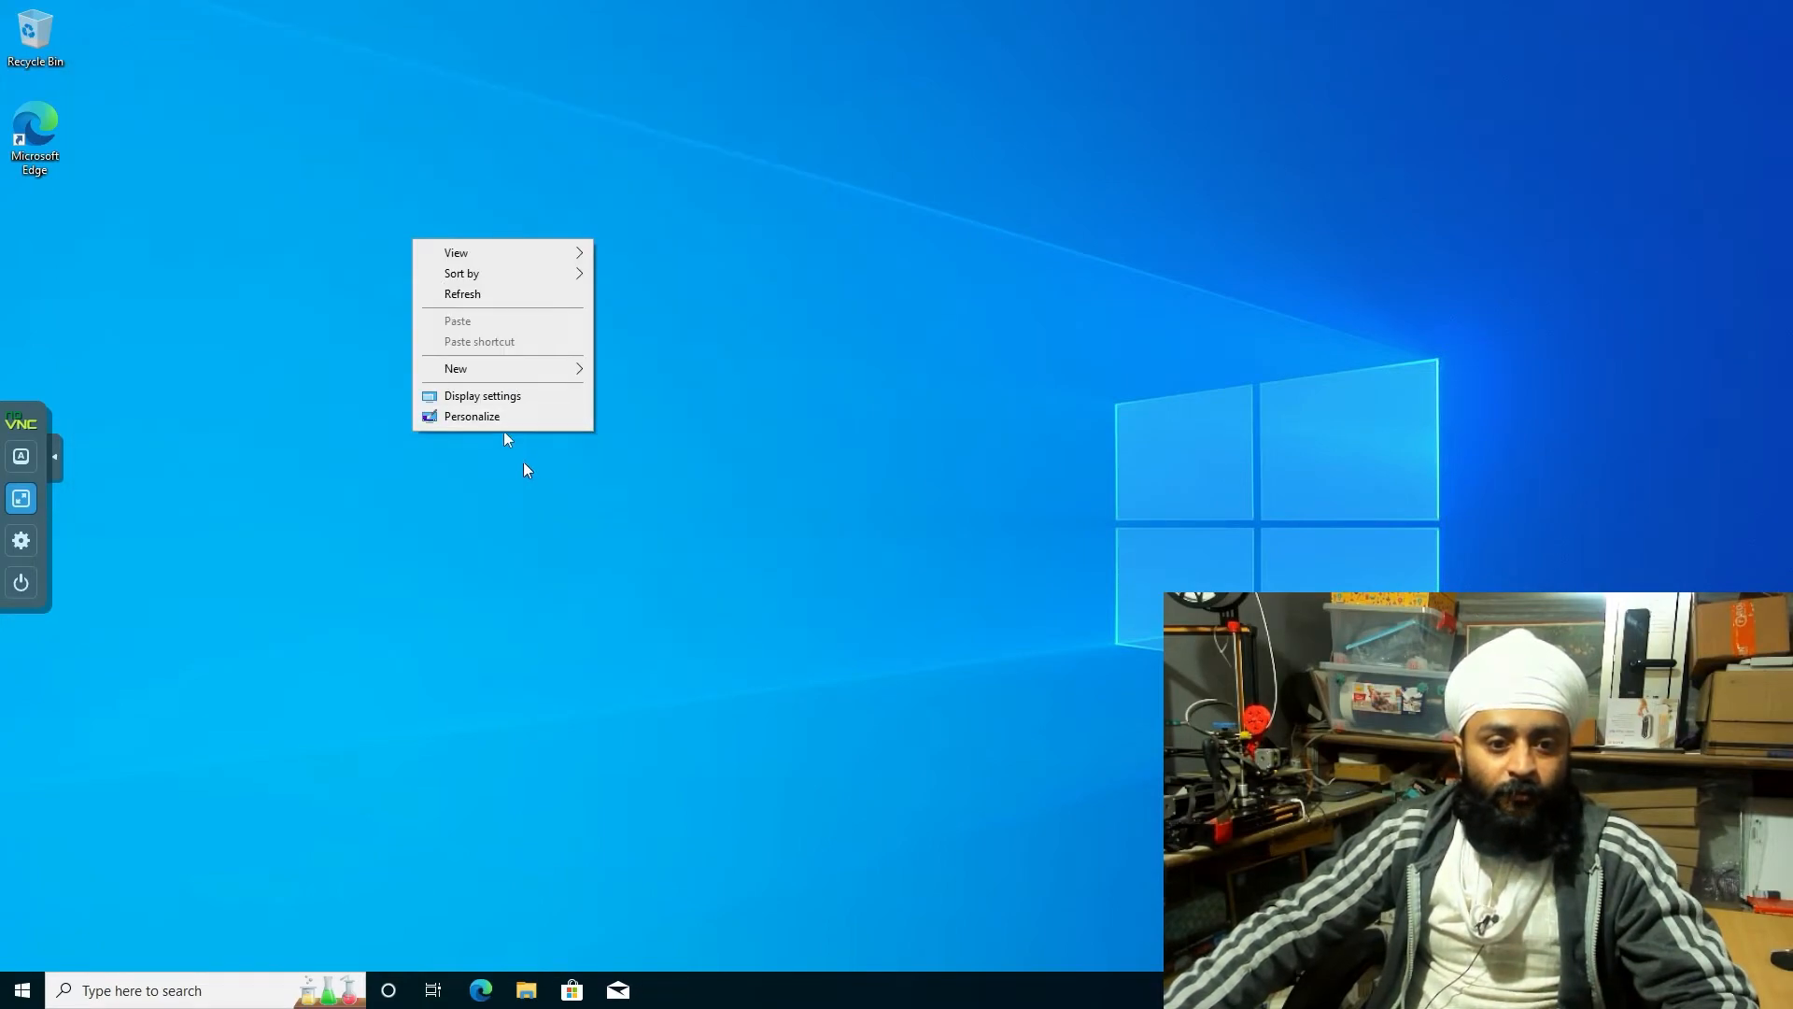
{"action": "left_click", "coordinate": [504, 416]}
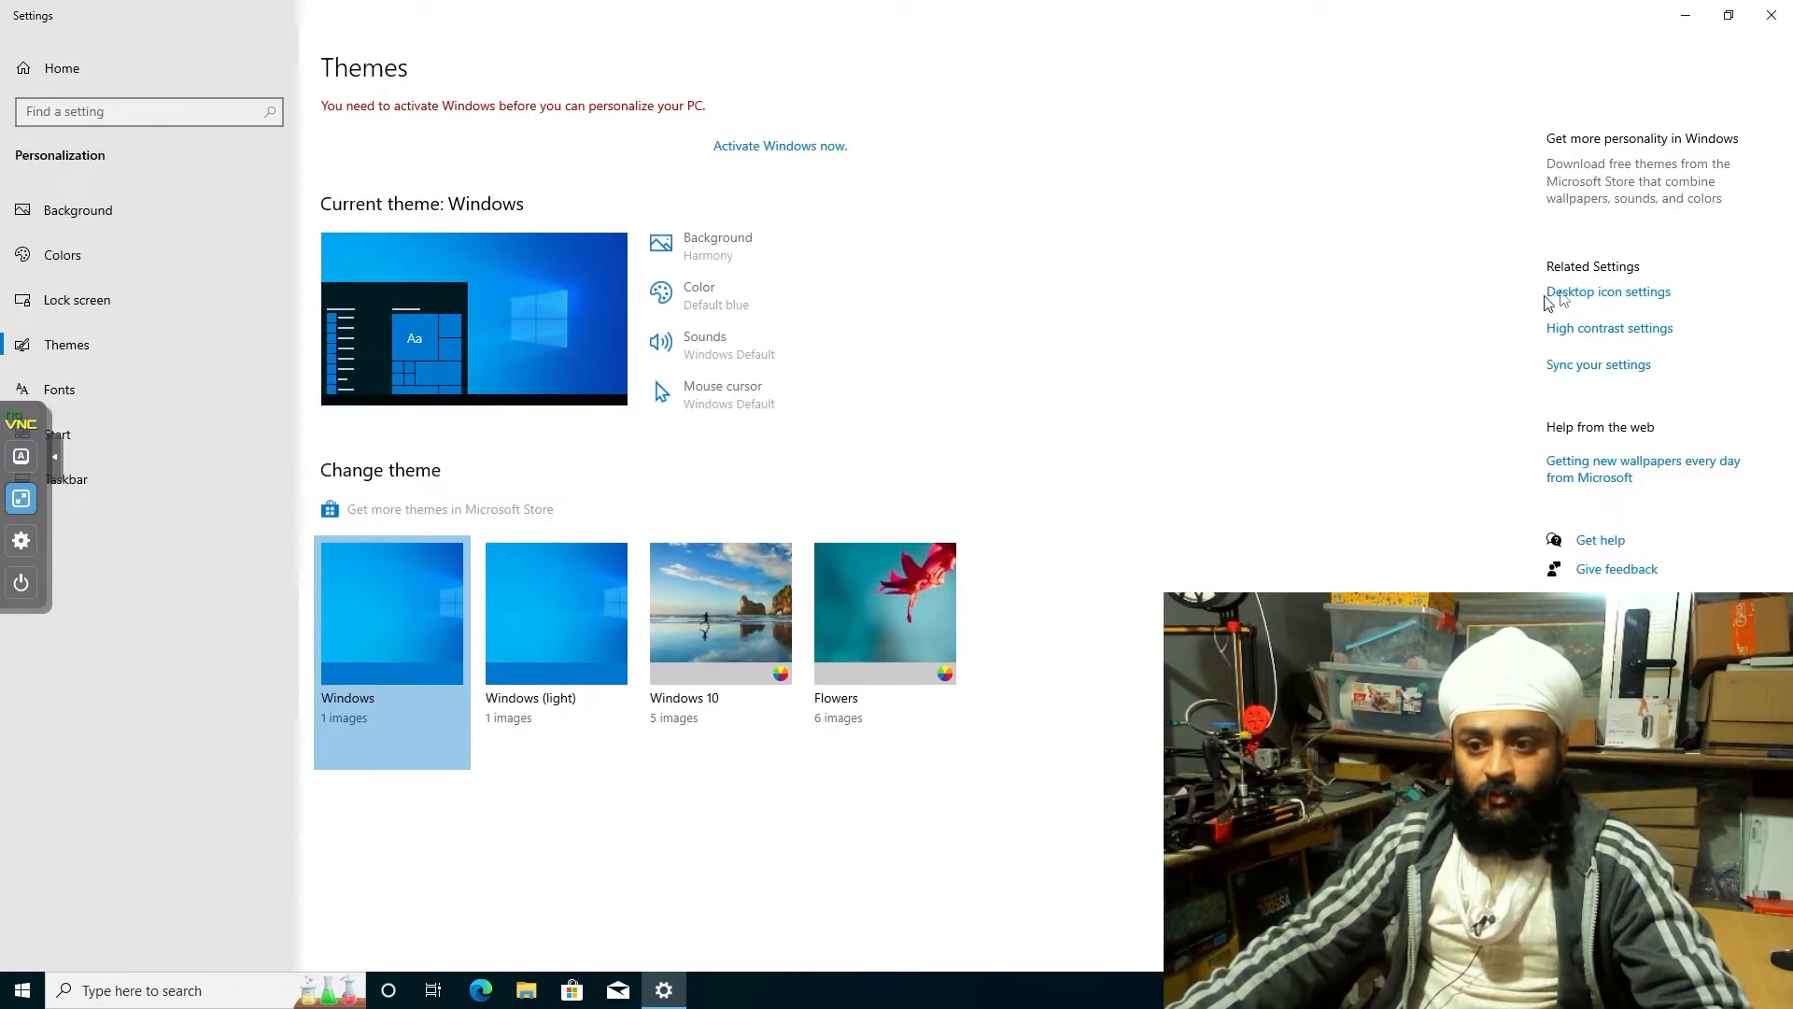
{"action": "left_click", "coordinate": [1557, 293]}
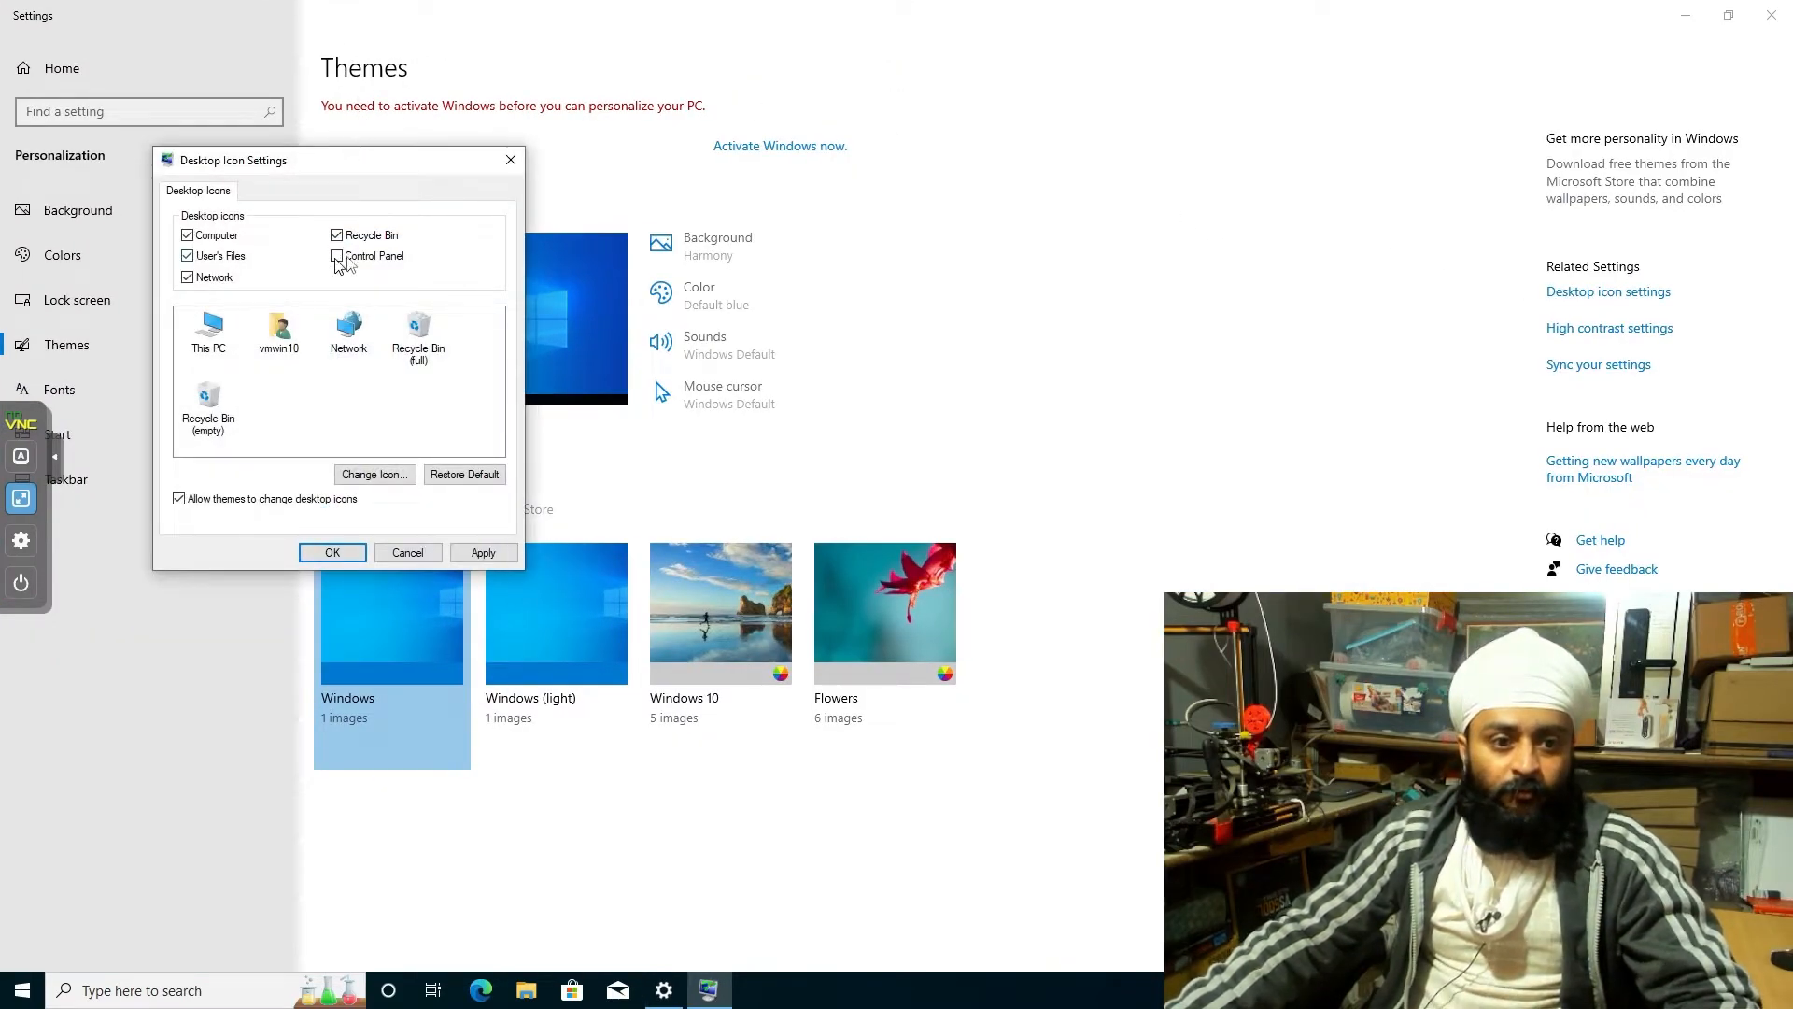
{"action": "left_click", "coordinate": [331, 550]}
{"action": "left_click", "coordinate": [1777, 10]}
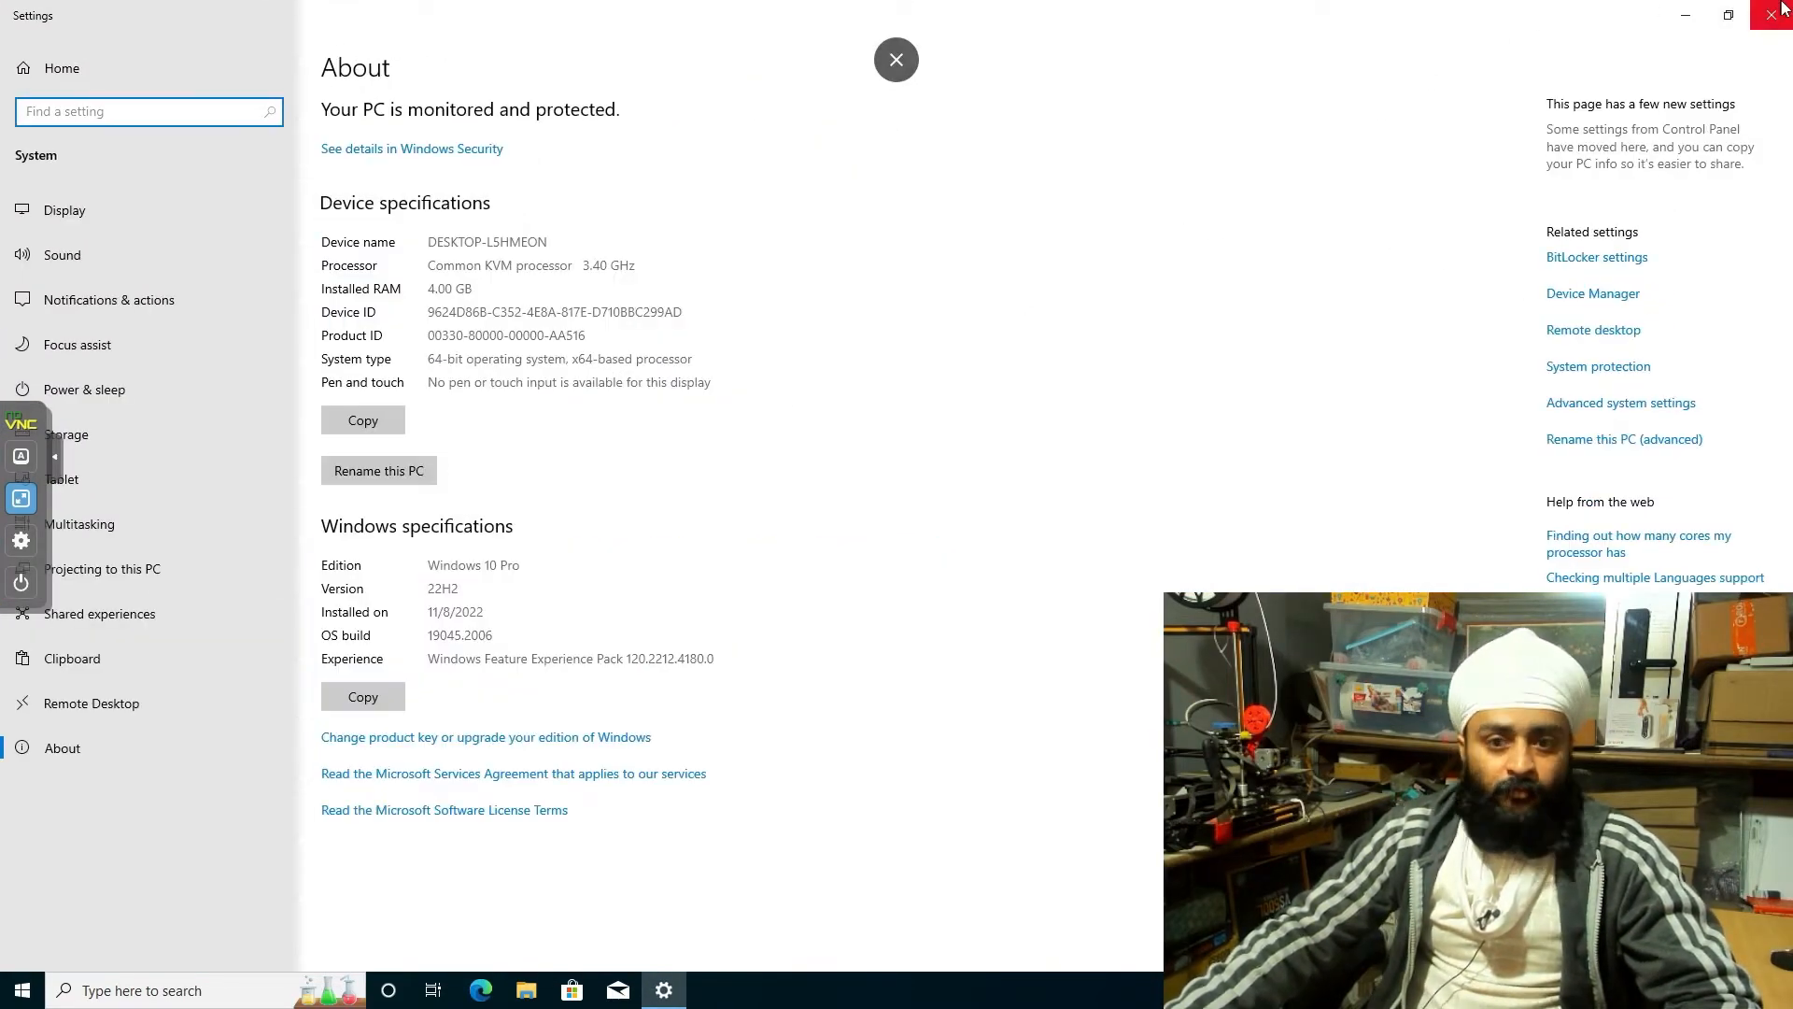
Highlight the processor speed and installed RAM figures, then open Computer Management from This PC
{"action": "left_click_drag", "start_coordinate": [588, 270], "coordinate": [647, 275]}
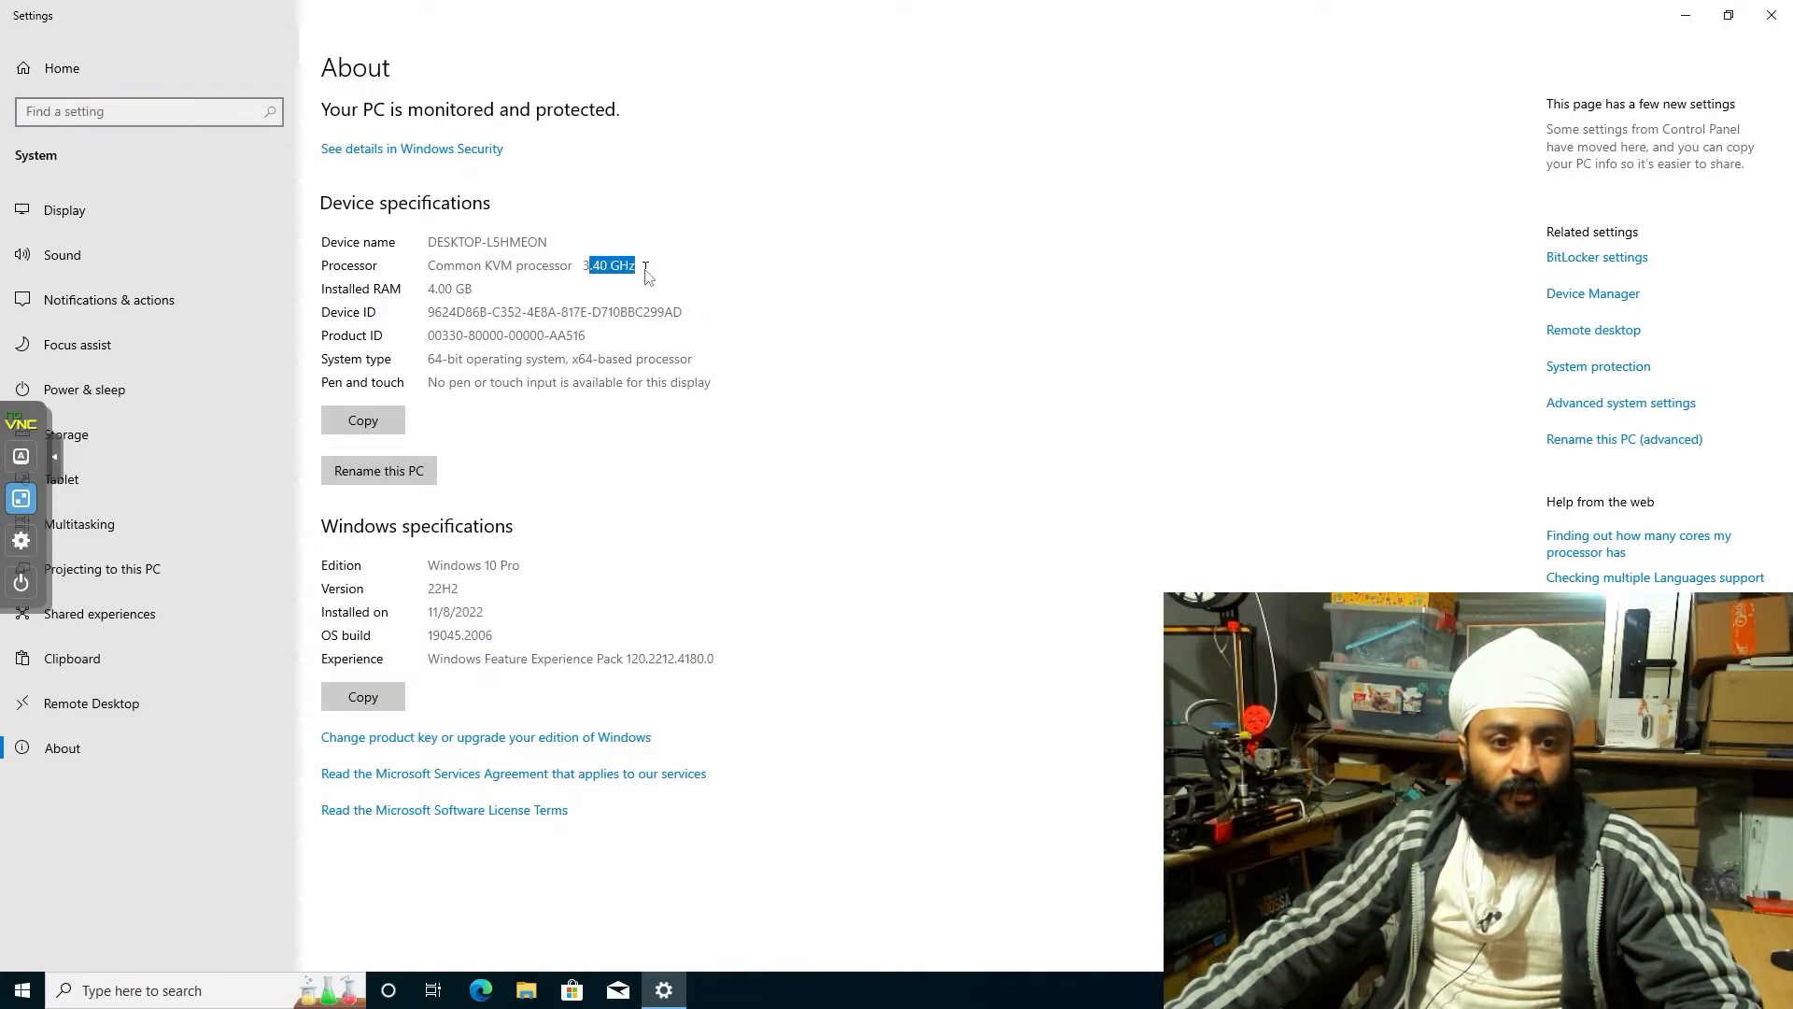
{"action": "left_click_drag", "start_coordinate": [440, 289], "coordinate": [525, 322]}
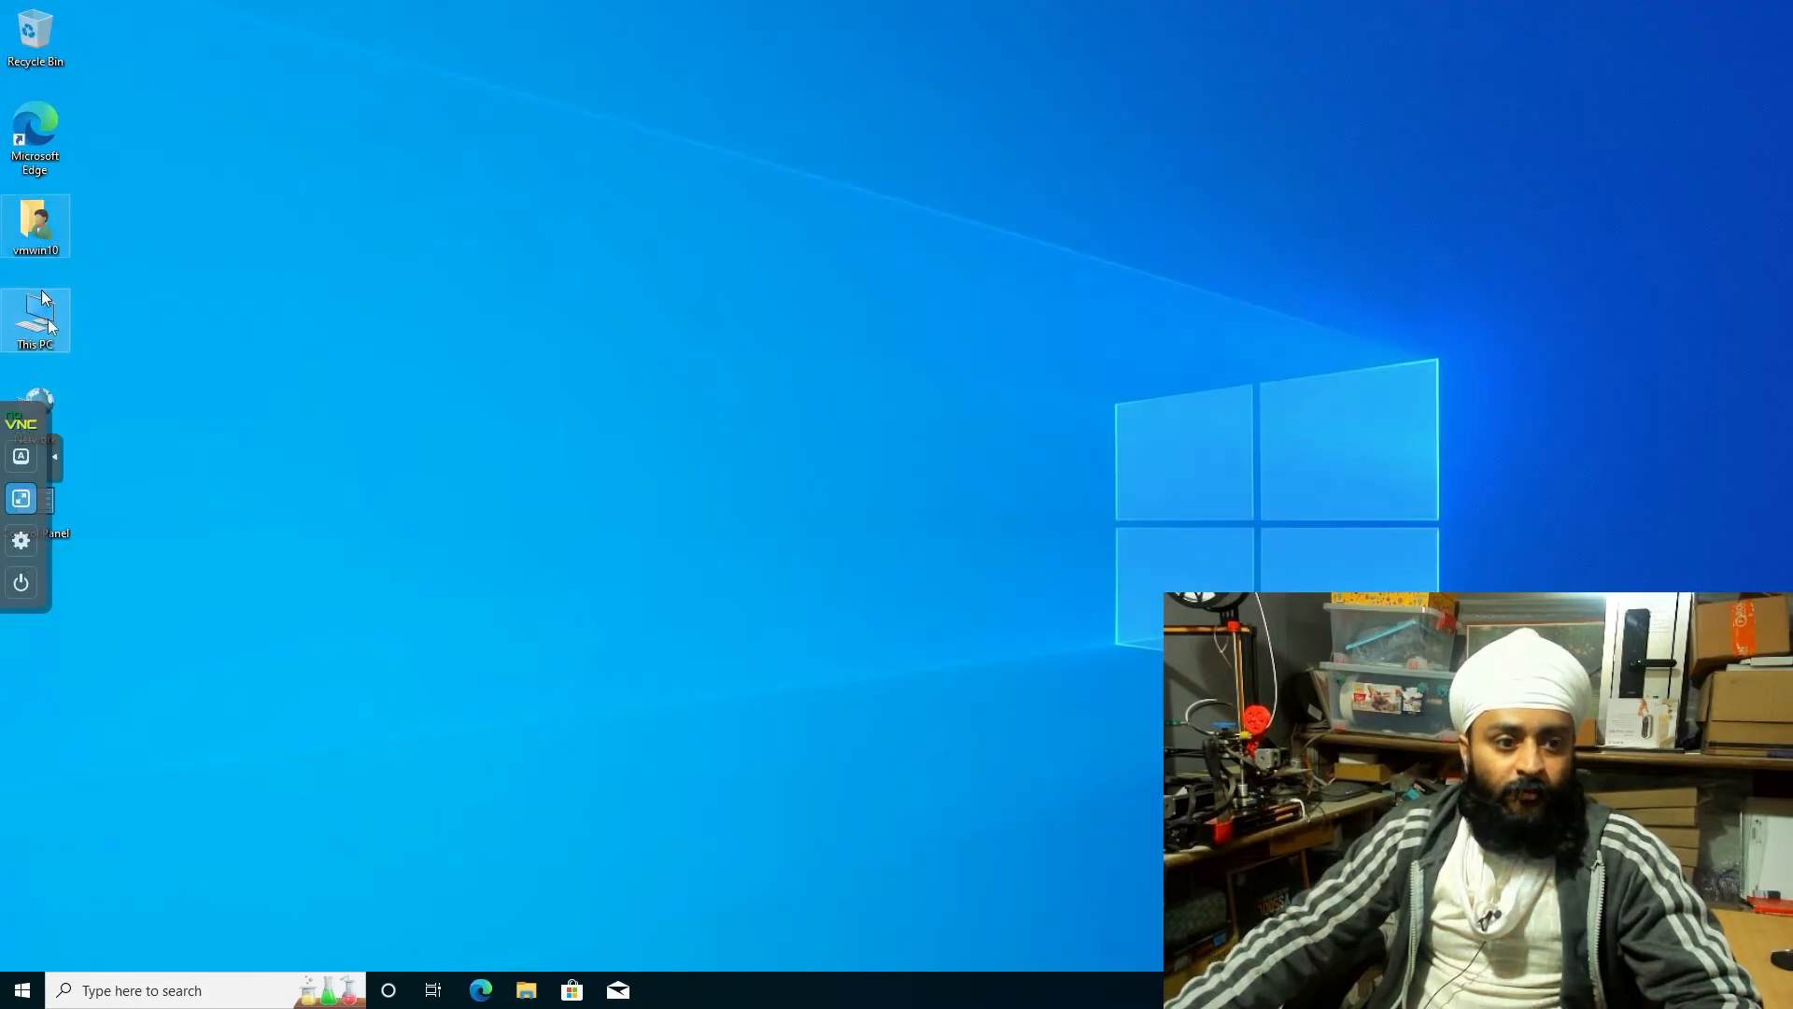
{"action": "right_click", "coordinate": [56, 345]}
{"action": "left_click", "coordinate": [112, 400]}
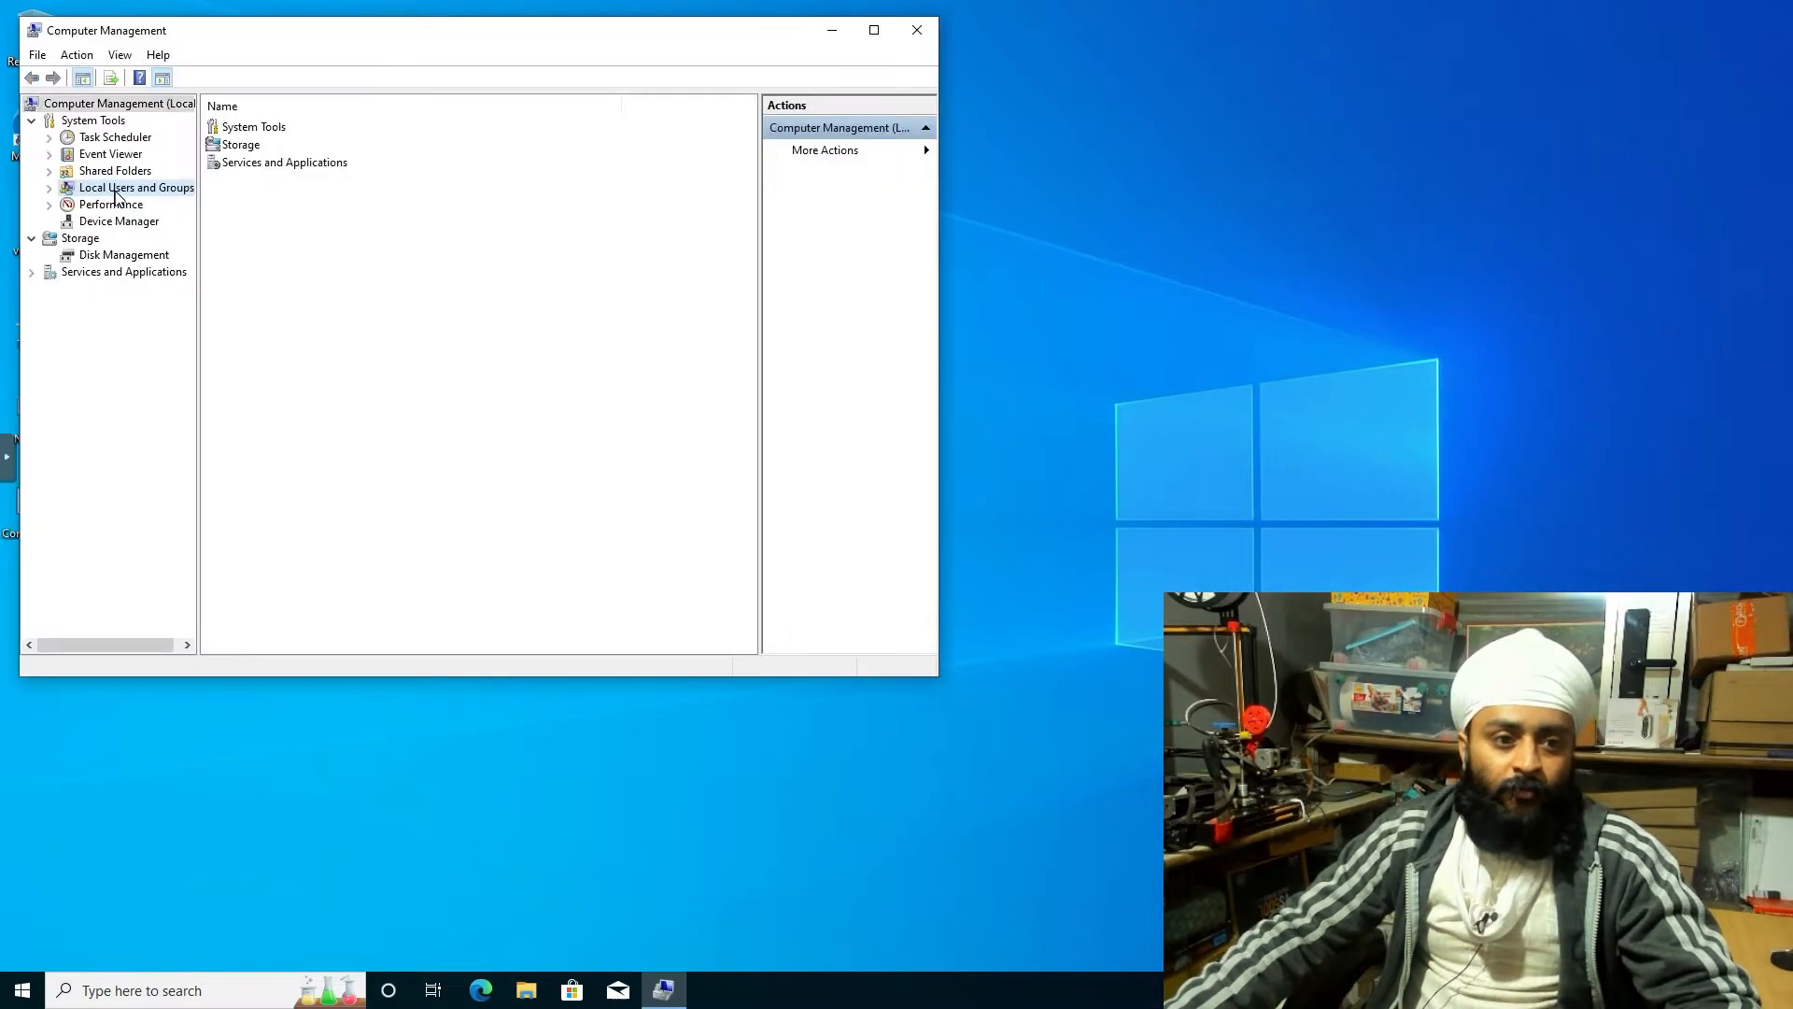
In Device Manager, copy the Microsoft Basic Display Adapter's first Hardware Id from its properties
{"action": "left_click", "coordinate": [122, 190]}
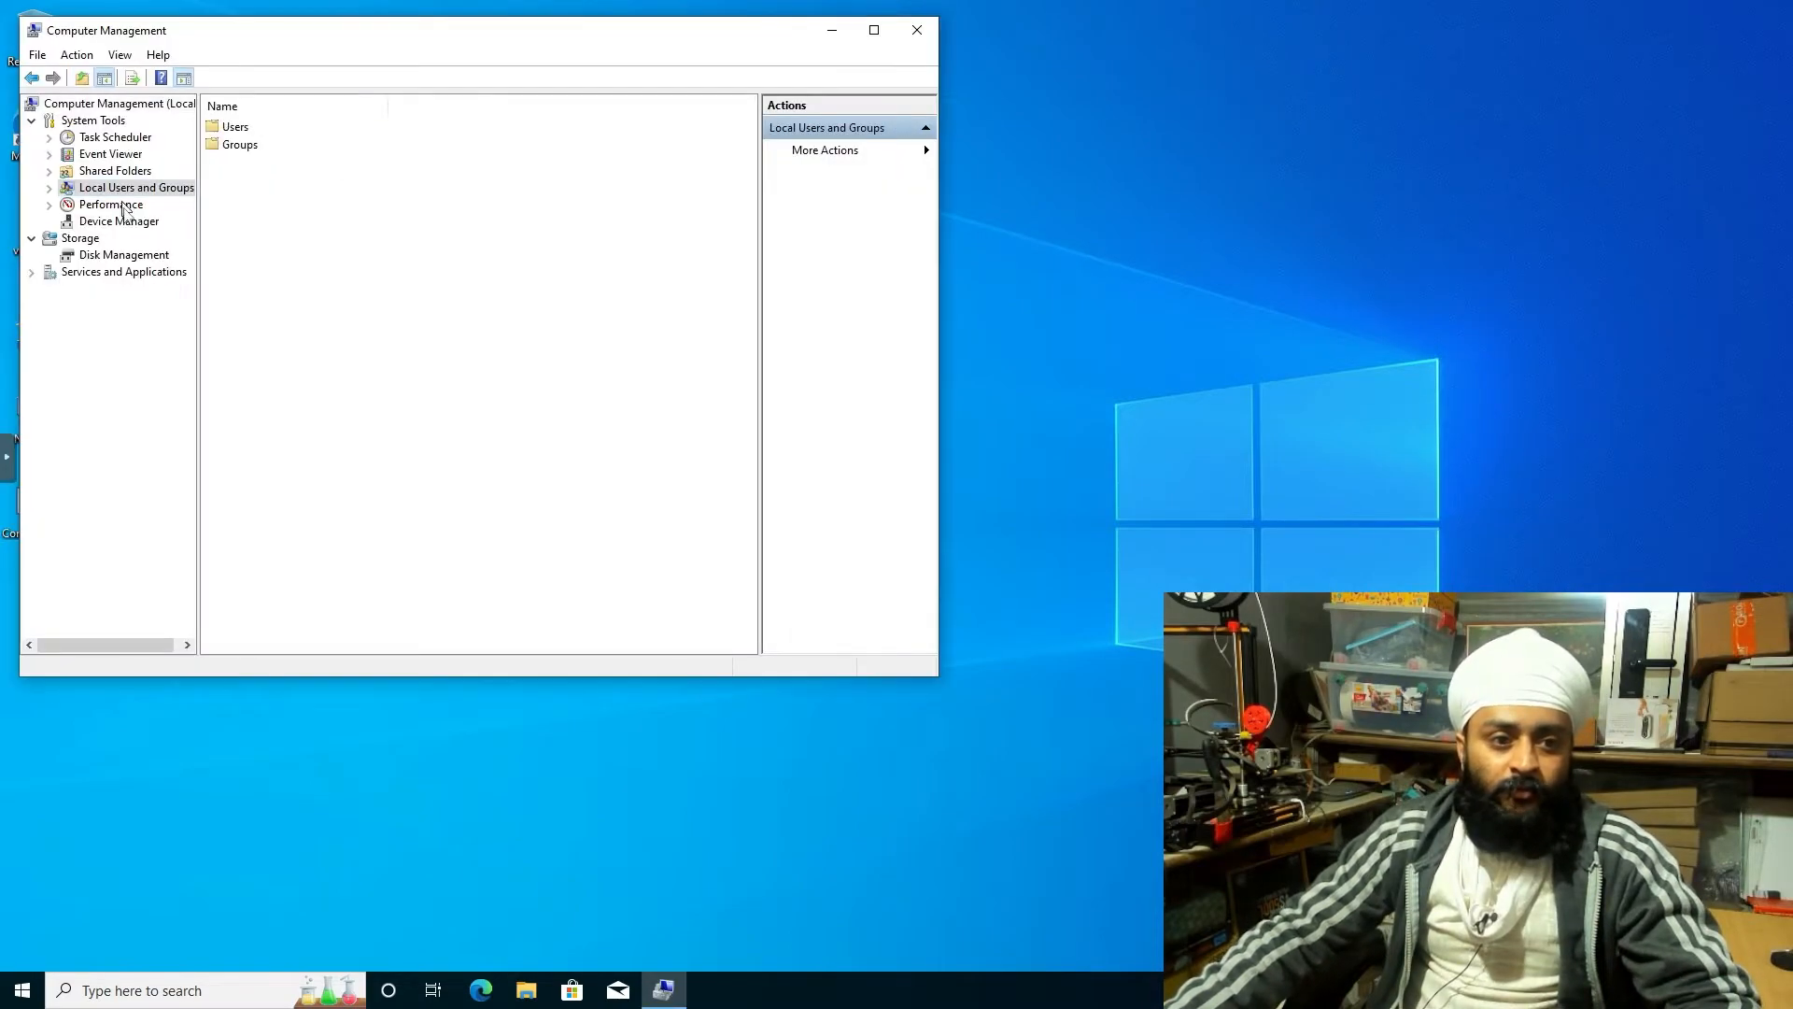
{"action": "left_click", "coordinate": [122, 222]}
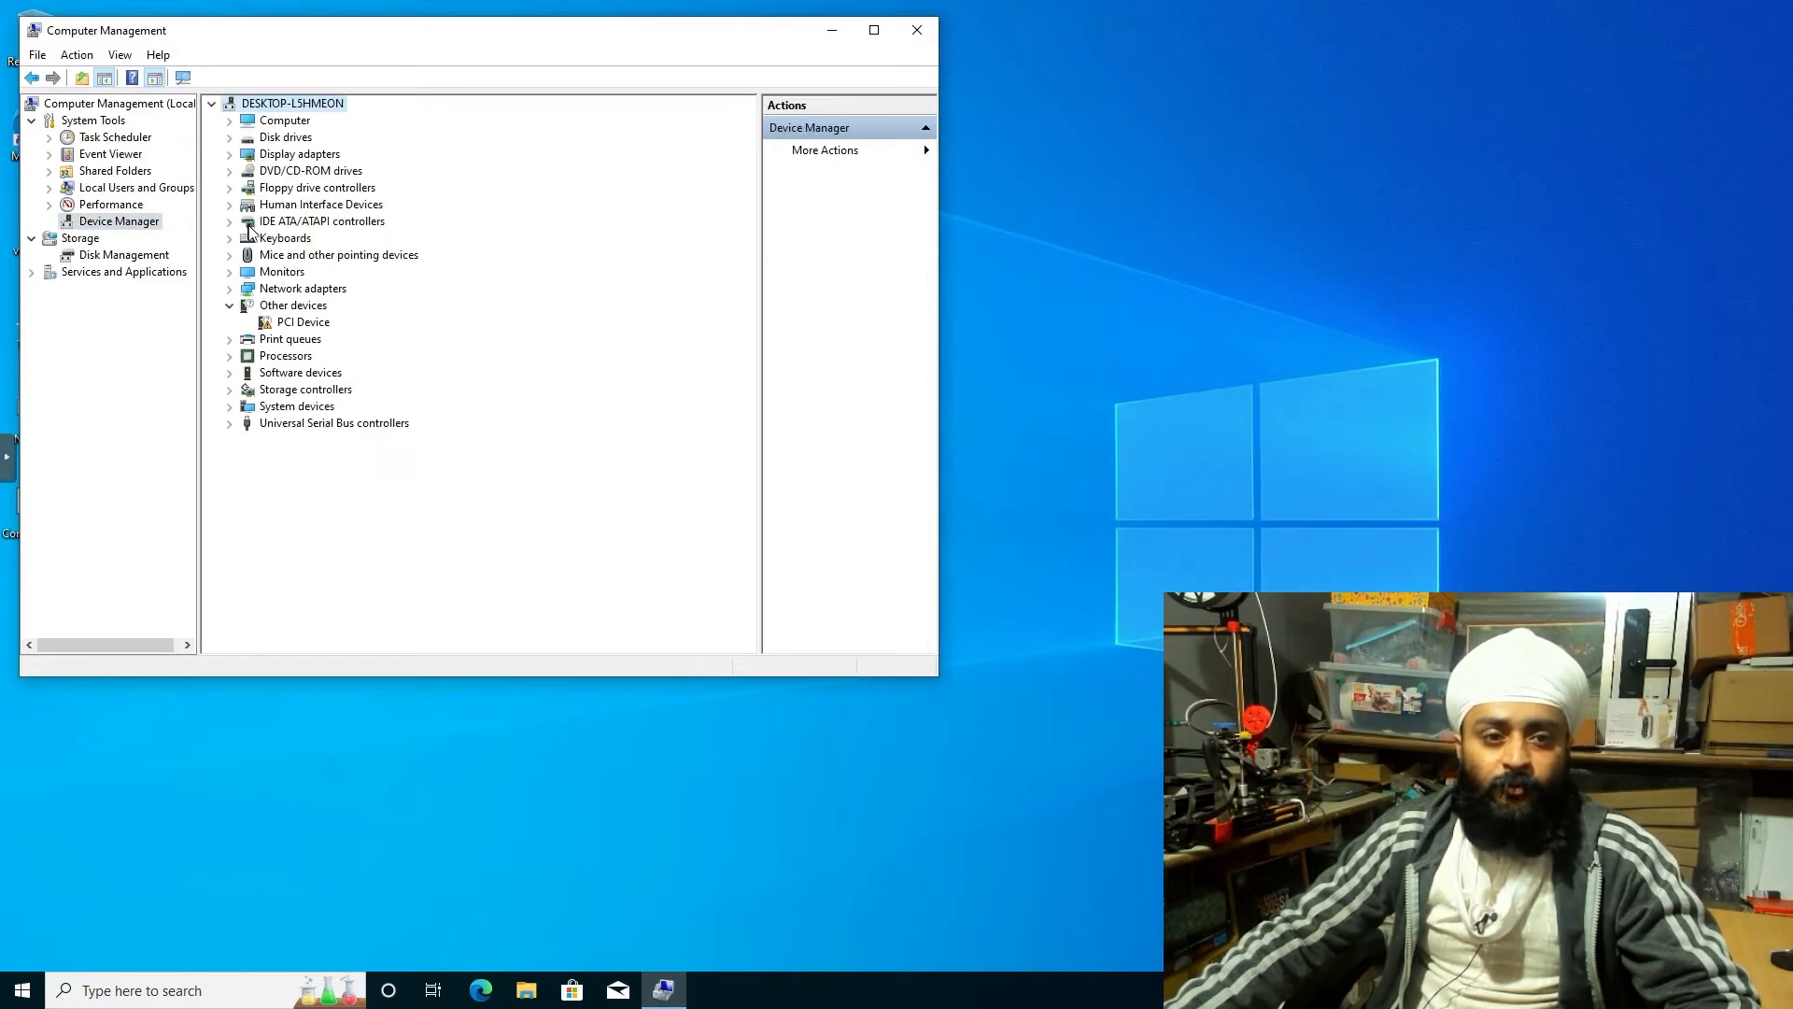
{"action": "double_click", "coordinate": [273, 158]}
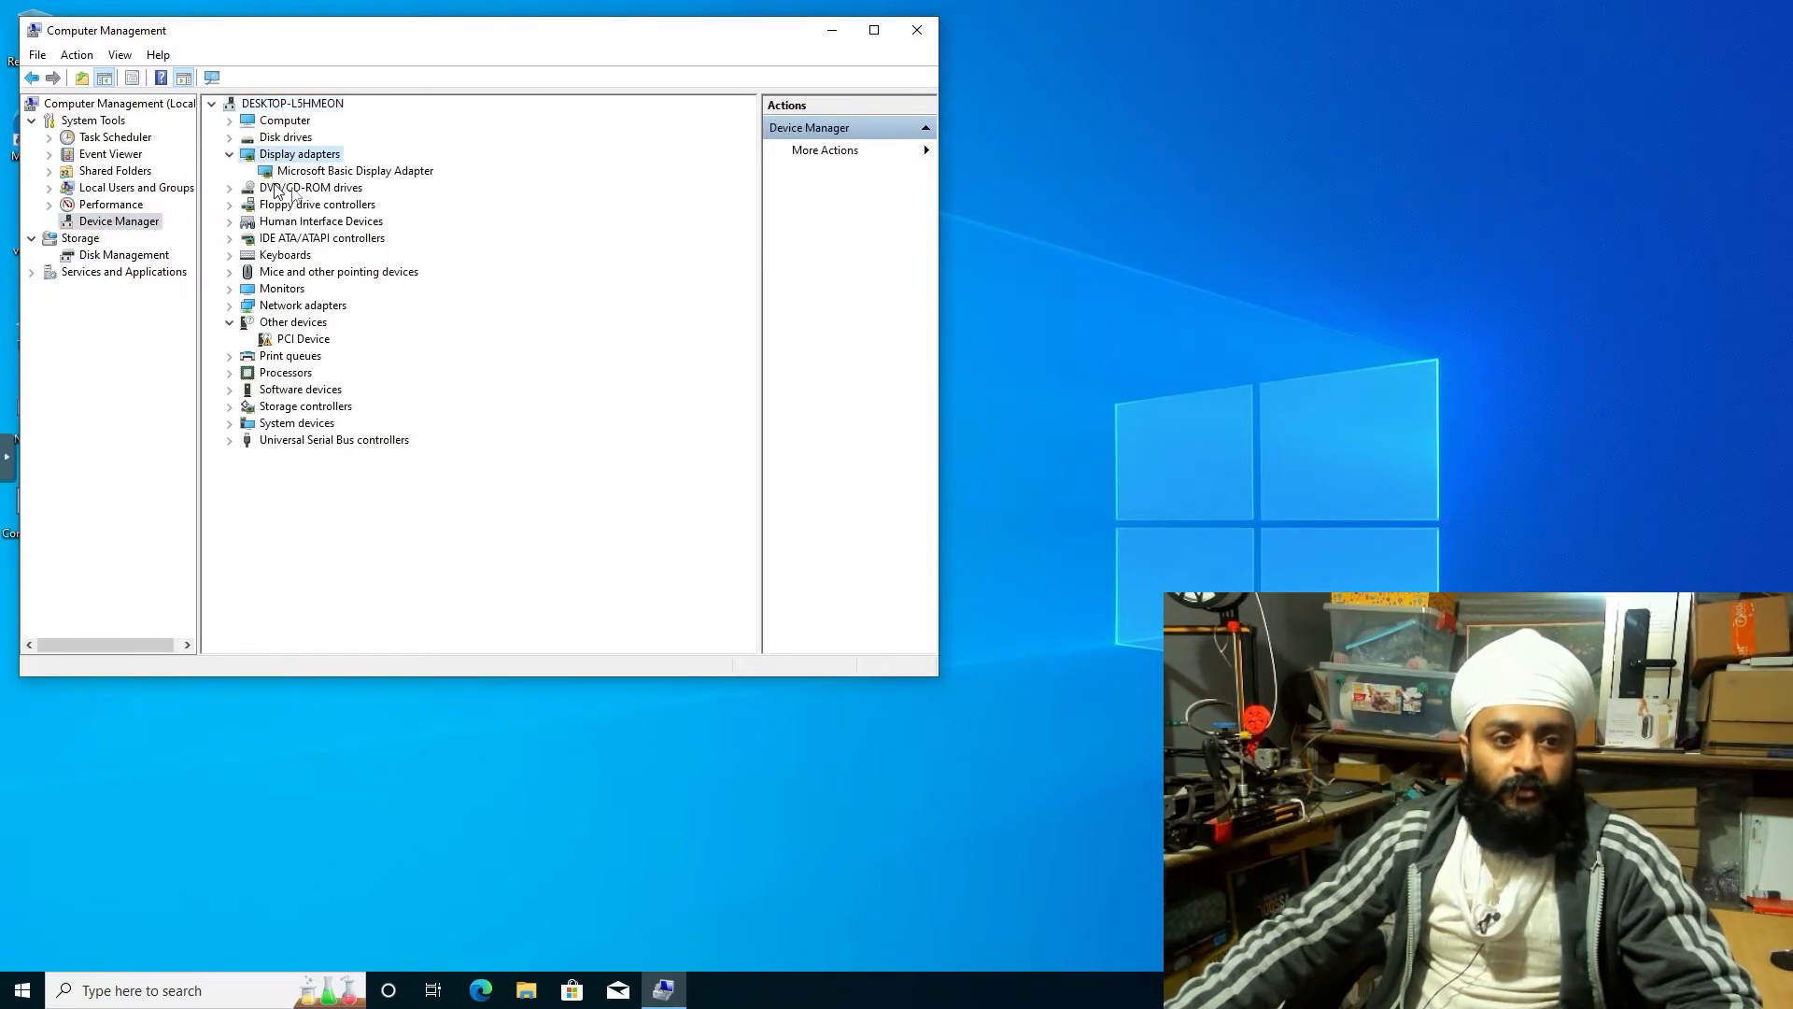
{"action": "right_click", "coordinate": [350, 171]}
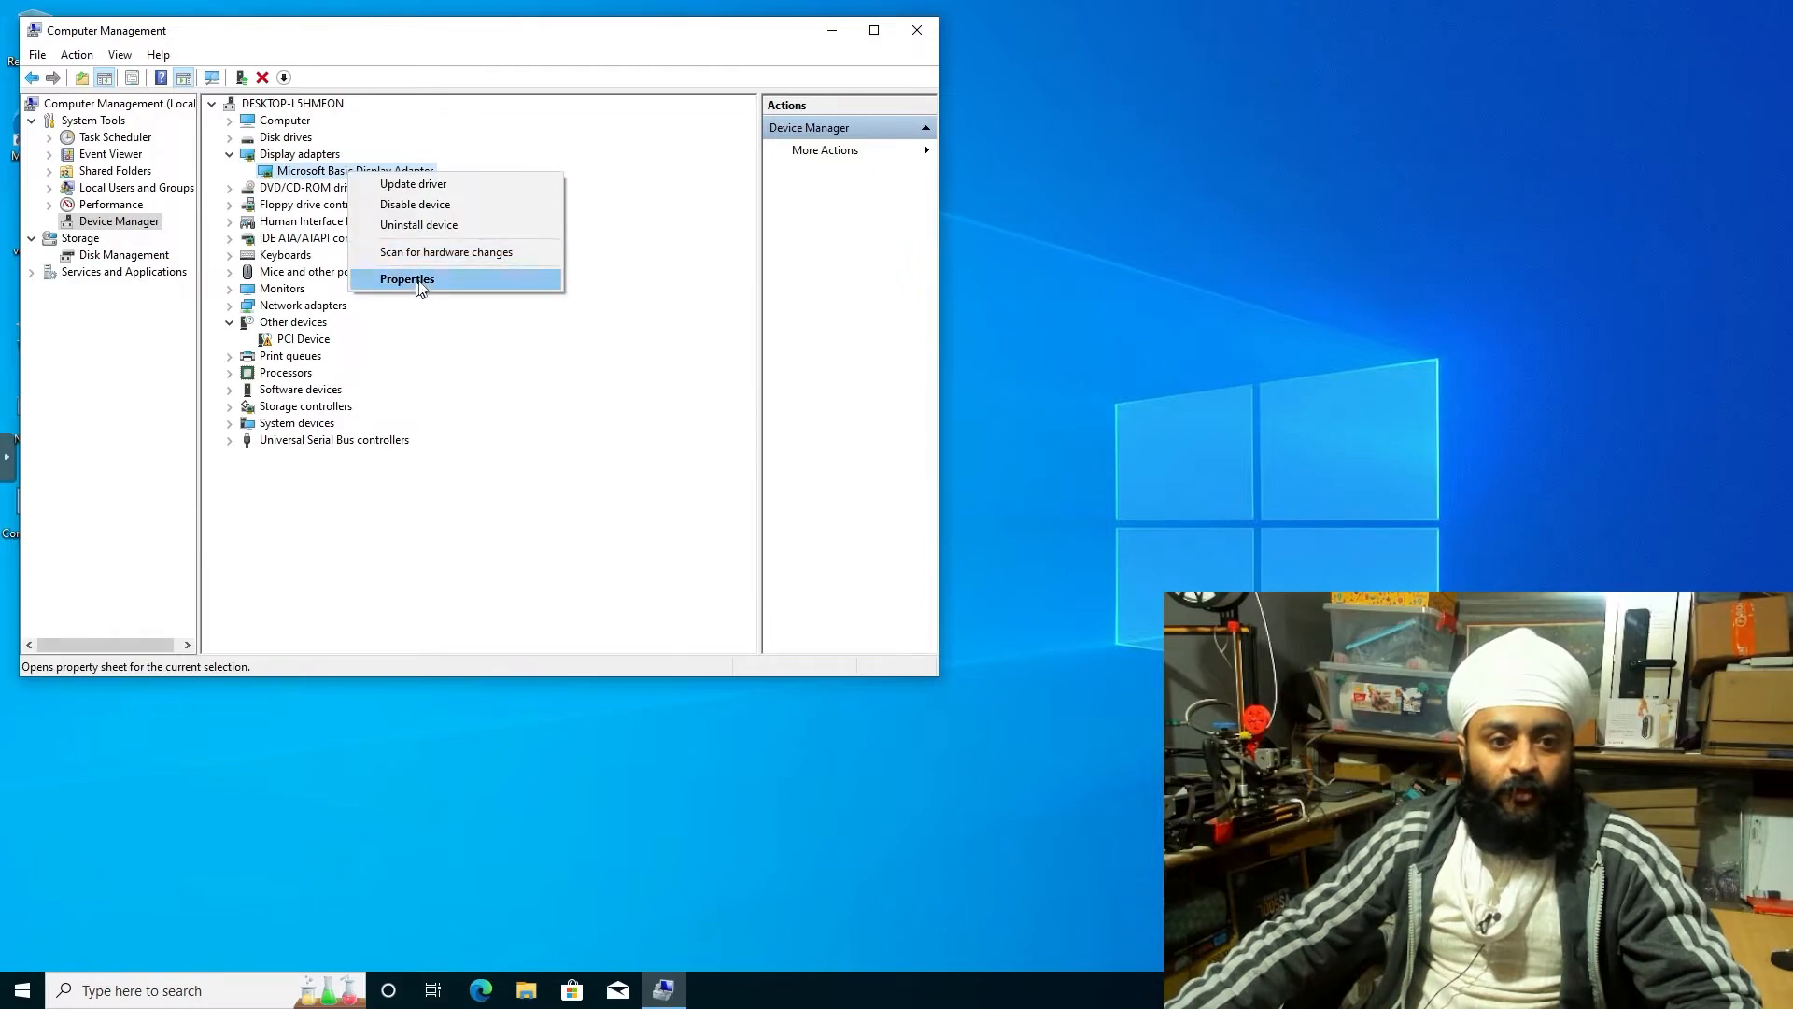
{"action": "left_click", "coordinate": [411, 278]}
{"action": "left_click", "coordinate": [405, 180]}
{"action": "left_click", "coordinate": [477, 268]}
{"action": "left_click", "coordinate": [439, 308]}
{"action": "right_click", "coordinate": [402, 322]}
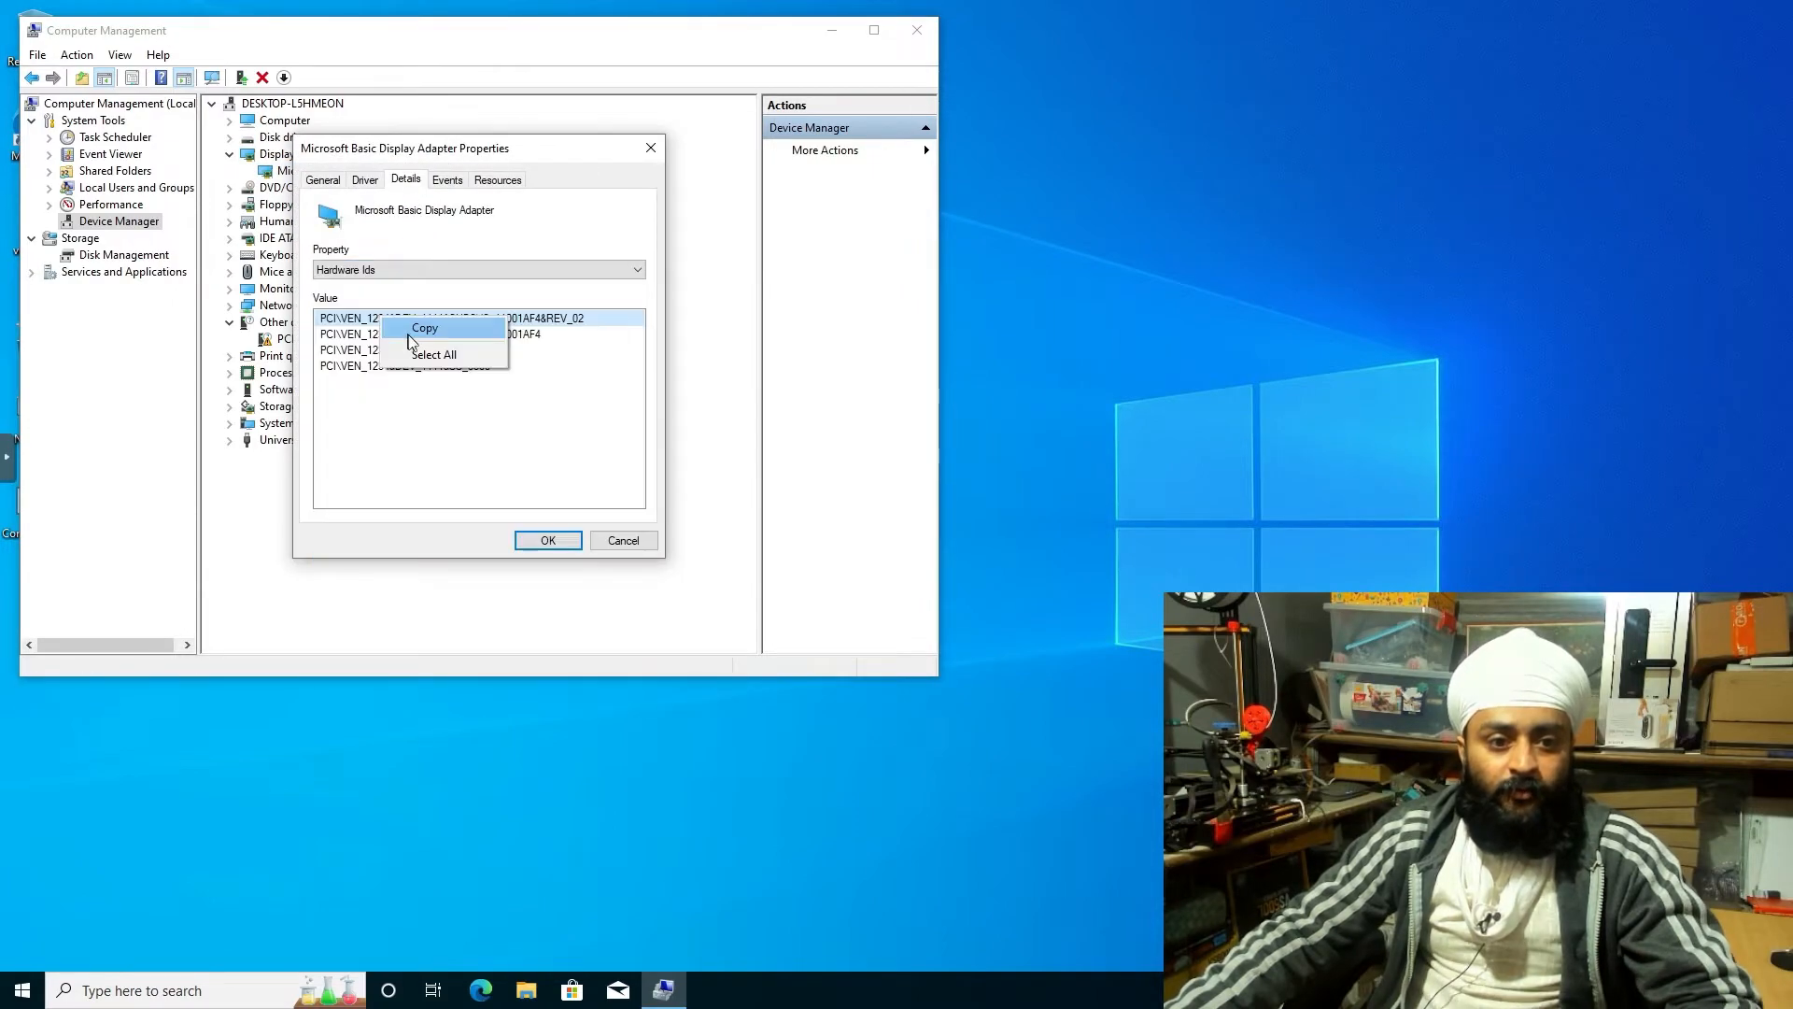
{"action": "left_click", "coordinate": [420, 337]}
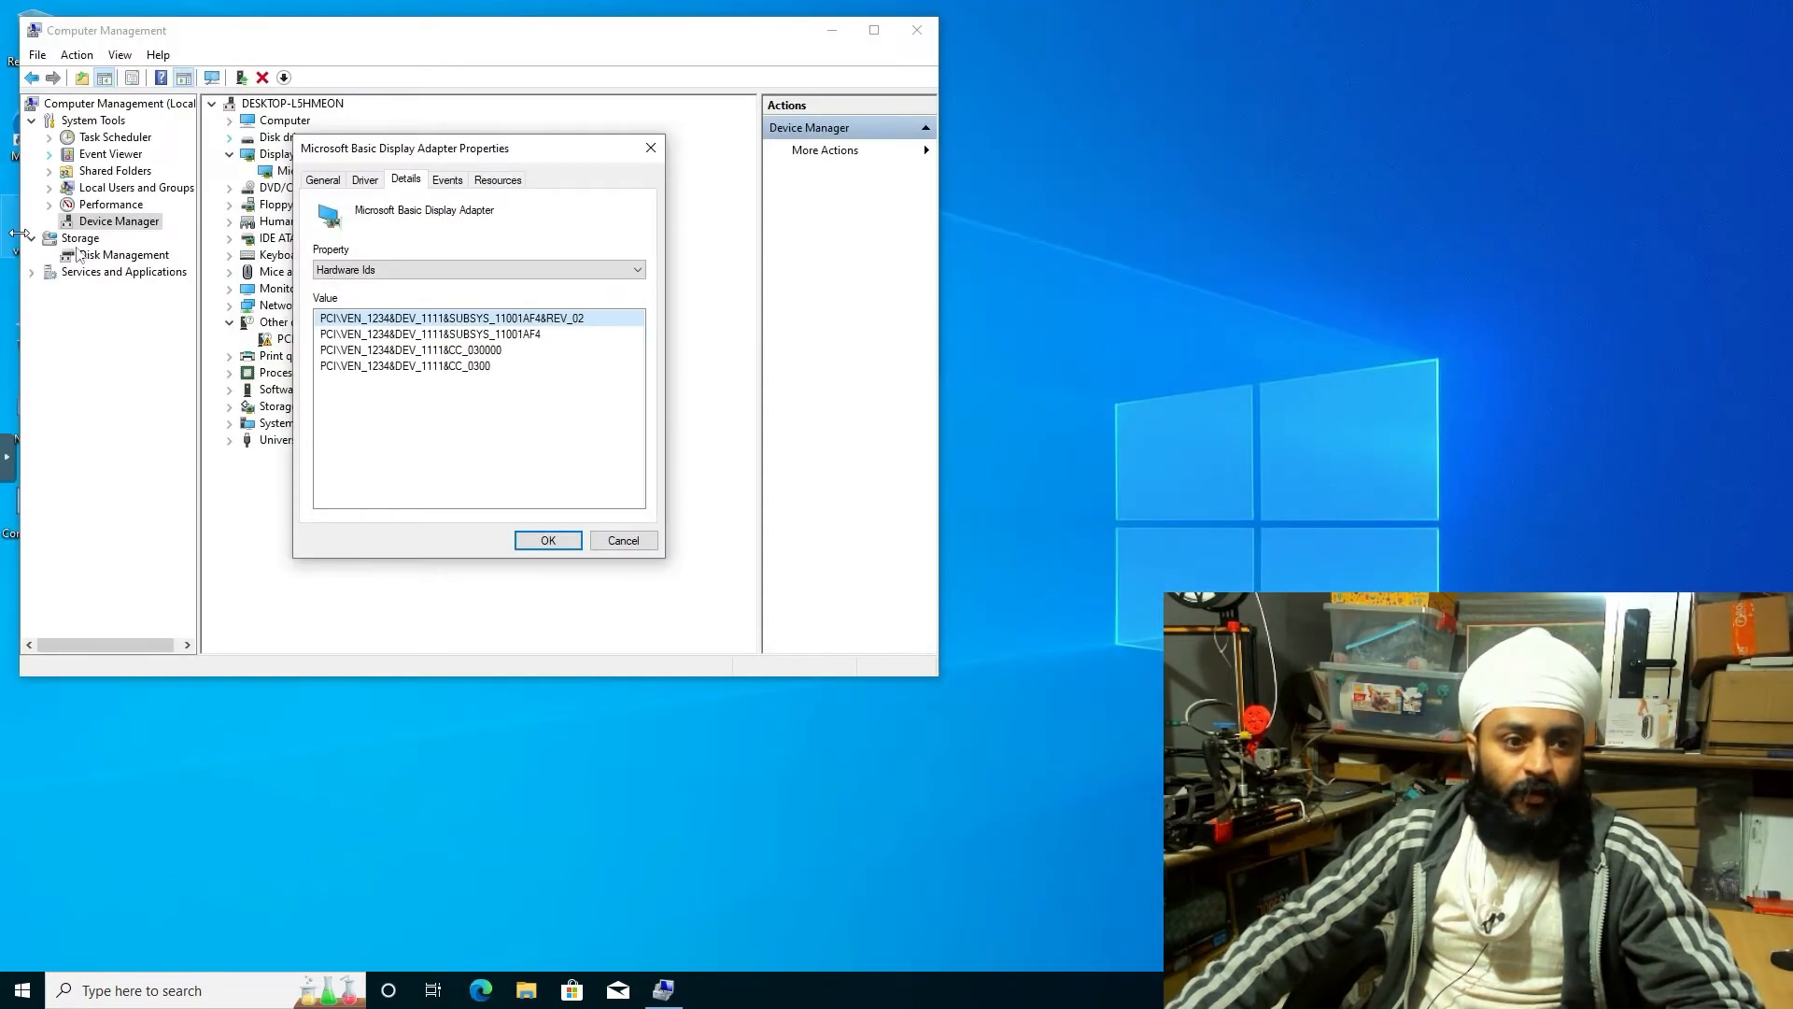
{"action": "left_click", "coordinate": [625, 536]}
Open Disk Management, view Help for the C: partition, and close the help window
{"action": "left_click", "coordinate": [125, 254]}
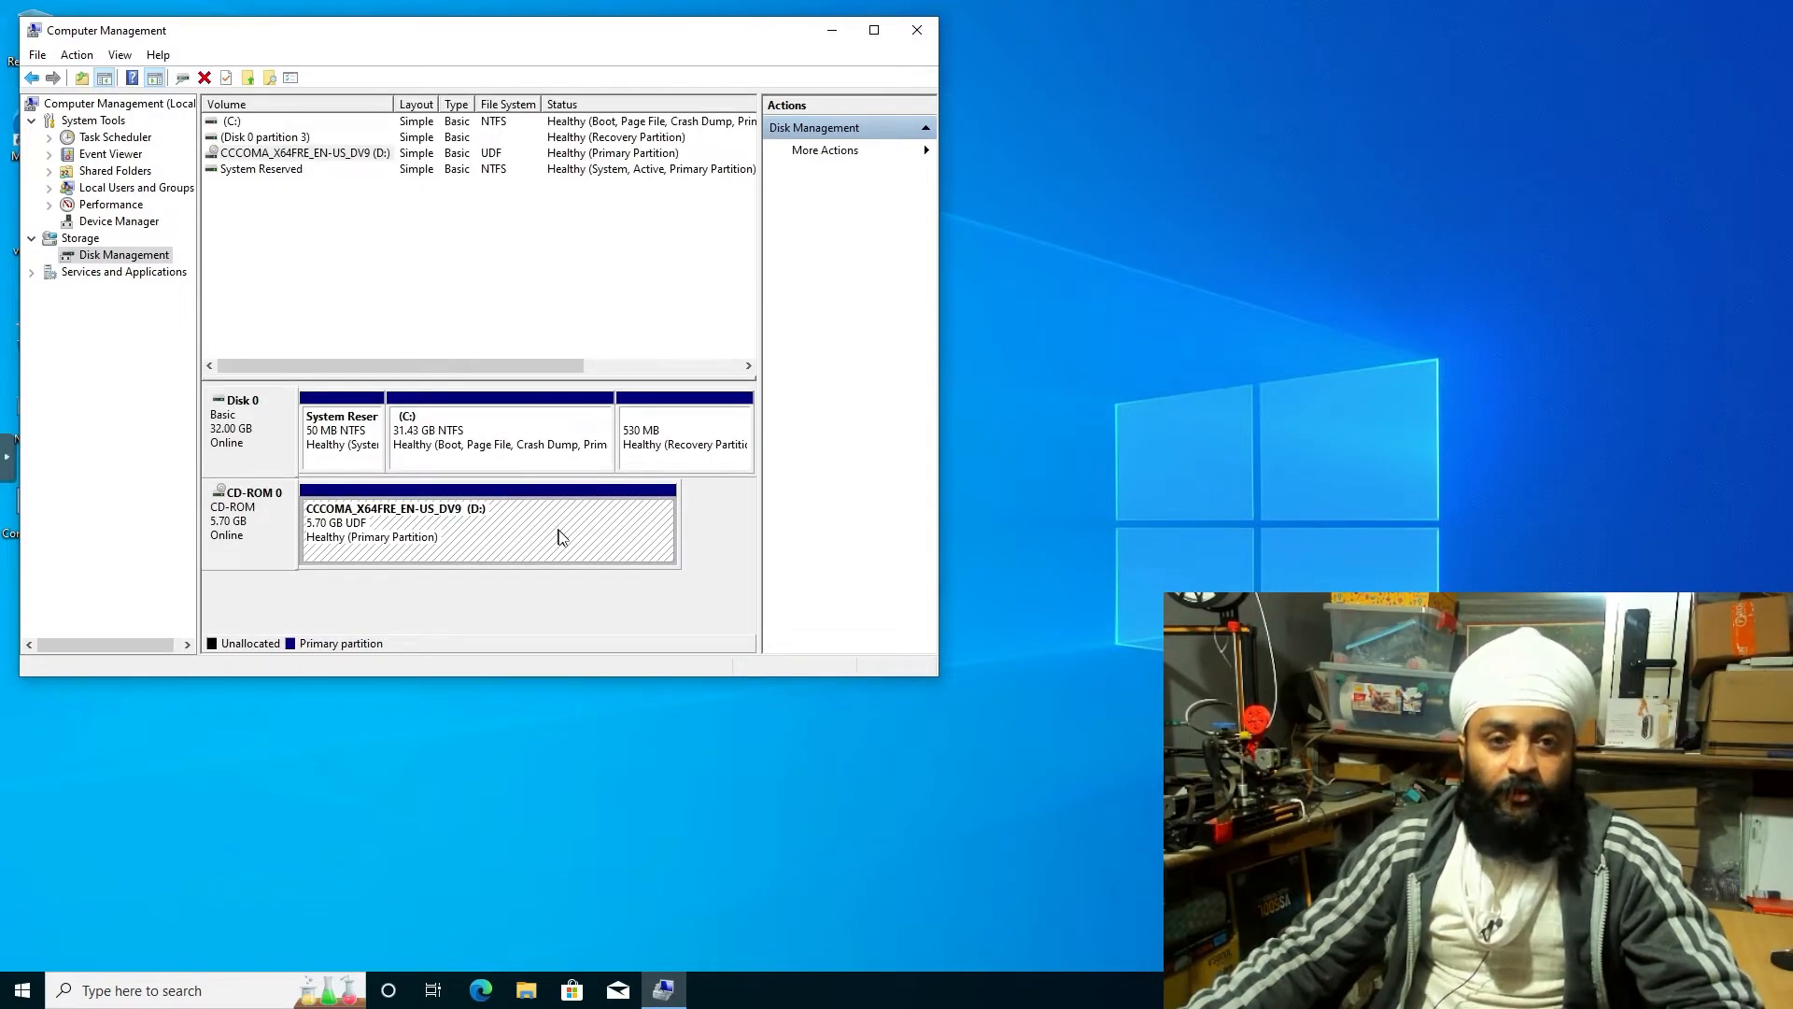
{"action": "right_click", "coordinate": [440, 422]}
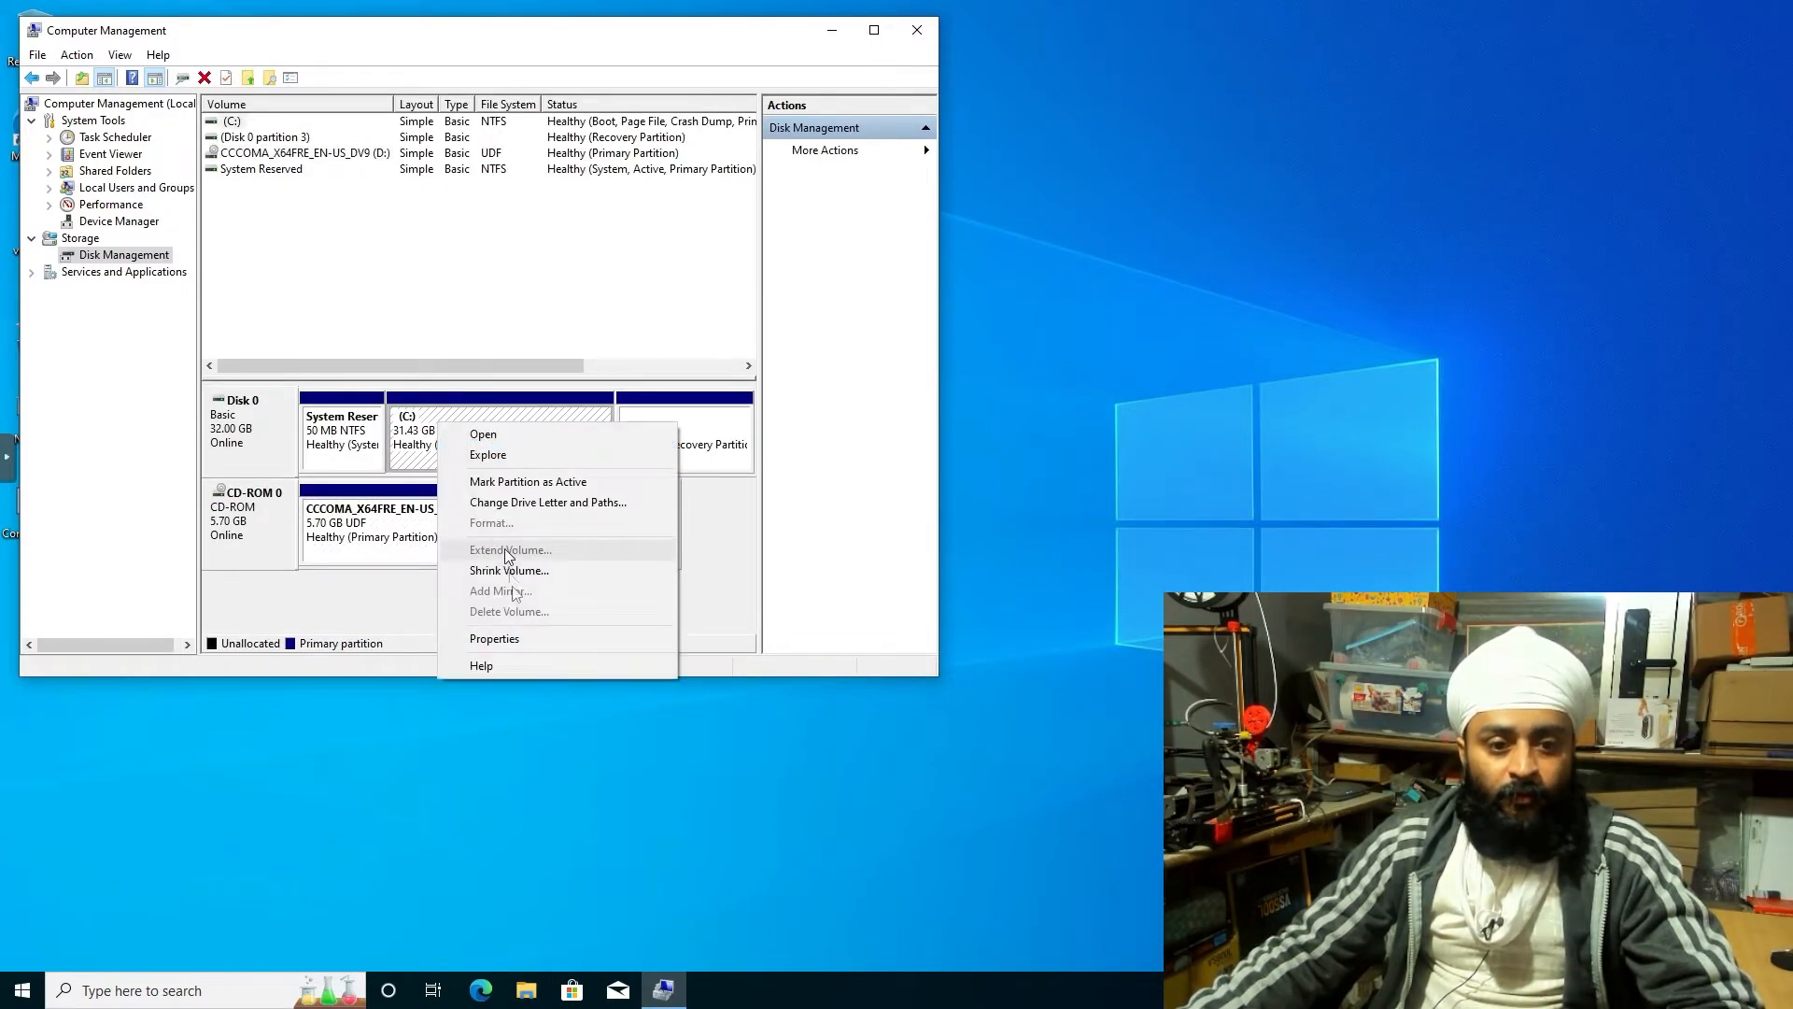
{"action": "left_click", "coordinate": [505, 637]}
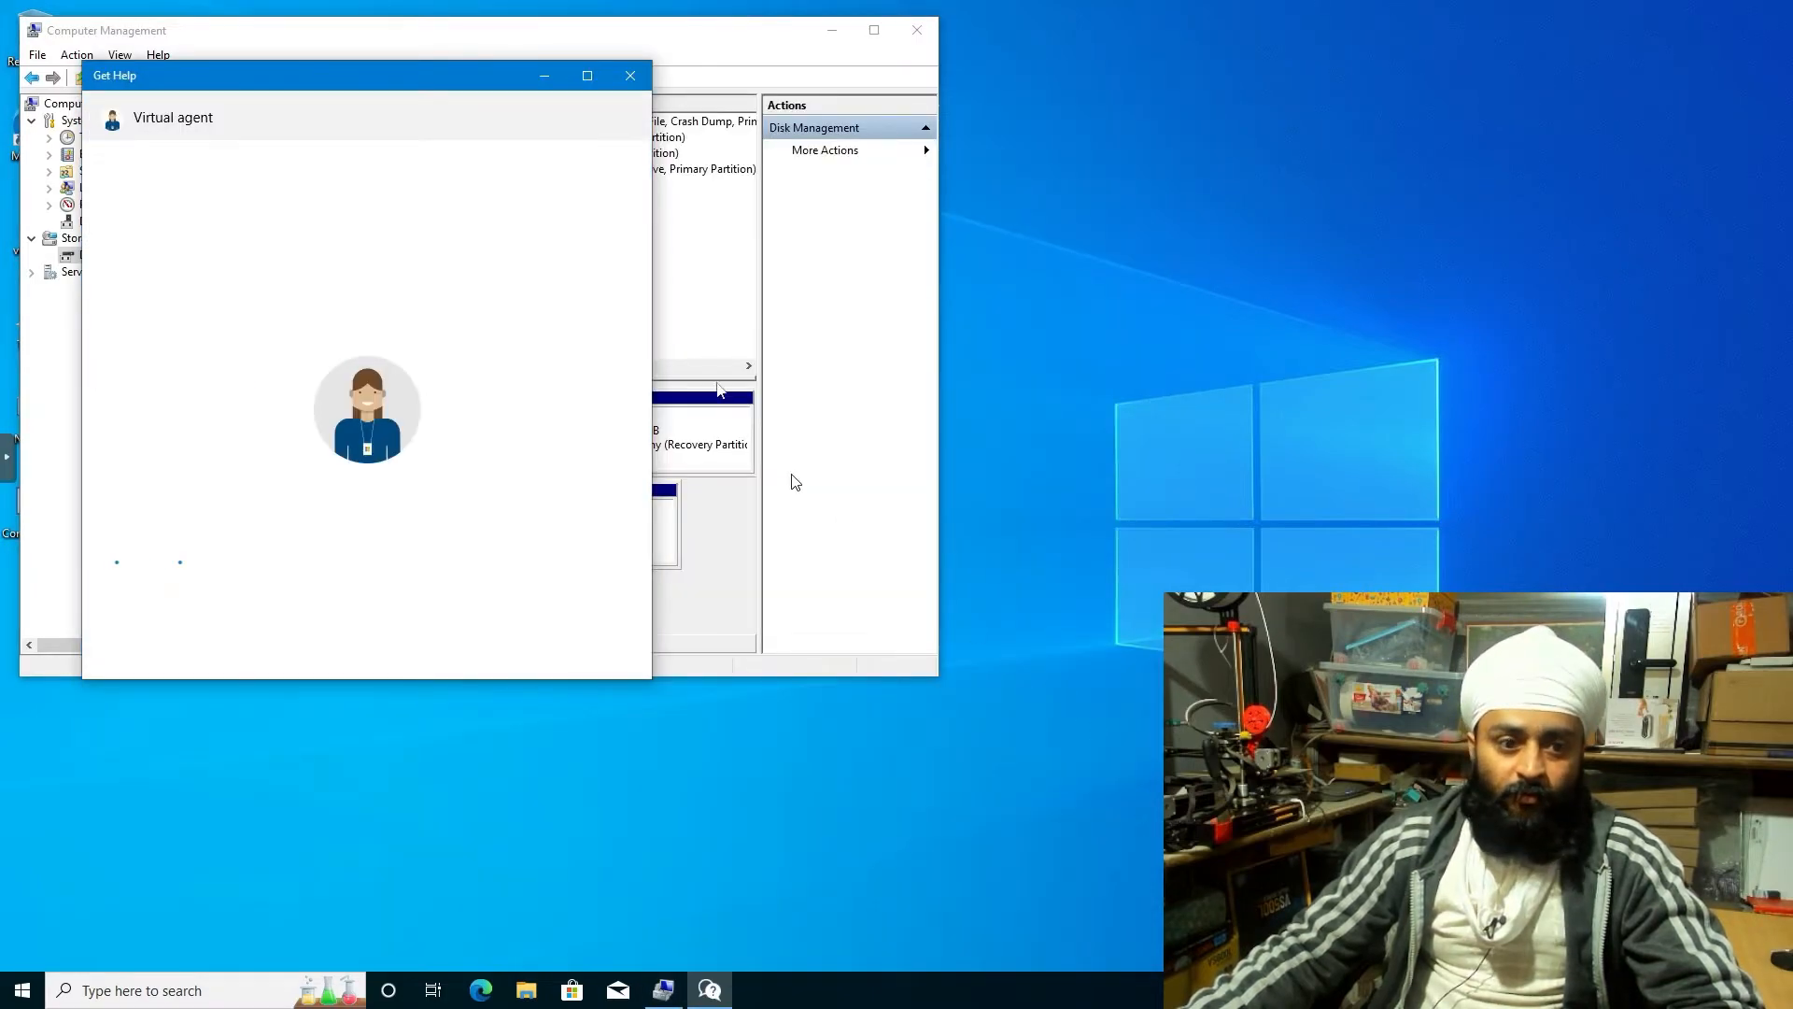
{"action": "left_click", "coordinate": [630, 76]}
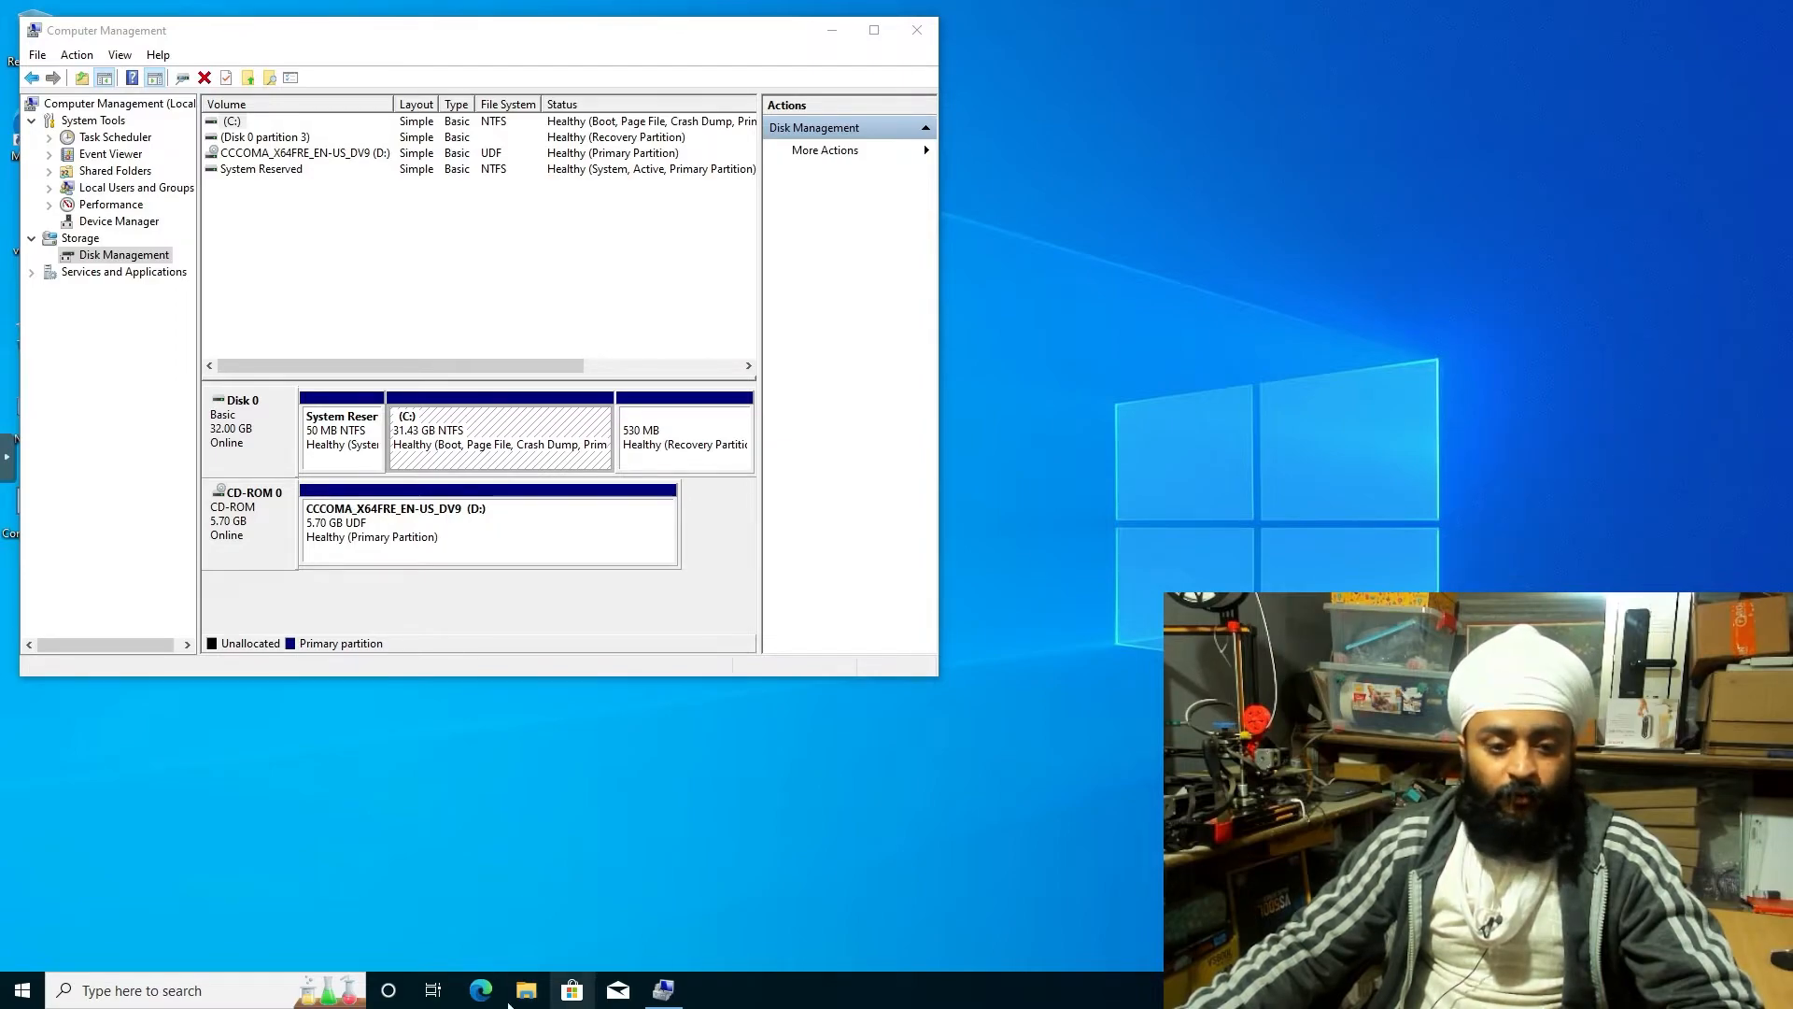
Open Edge to speedtest.net, then close the network settings windows and Computer Management
{"action": "left_click", "coordinate": [491, 977]}
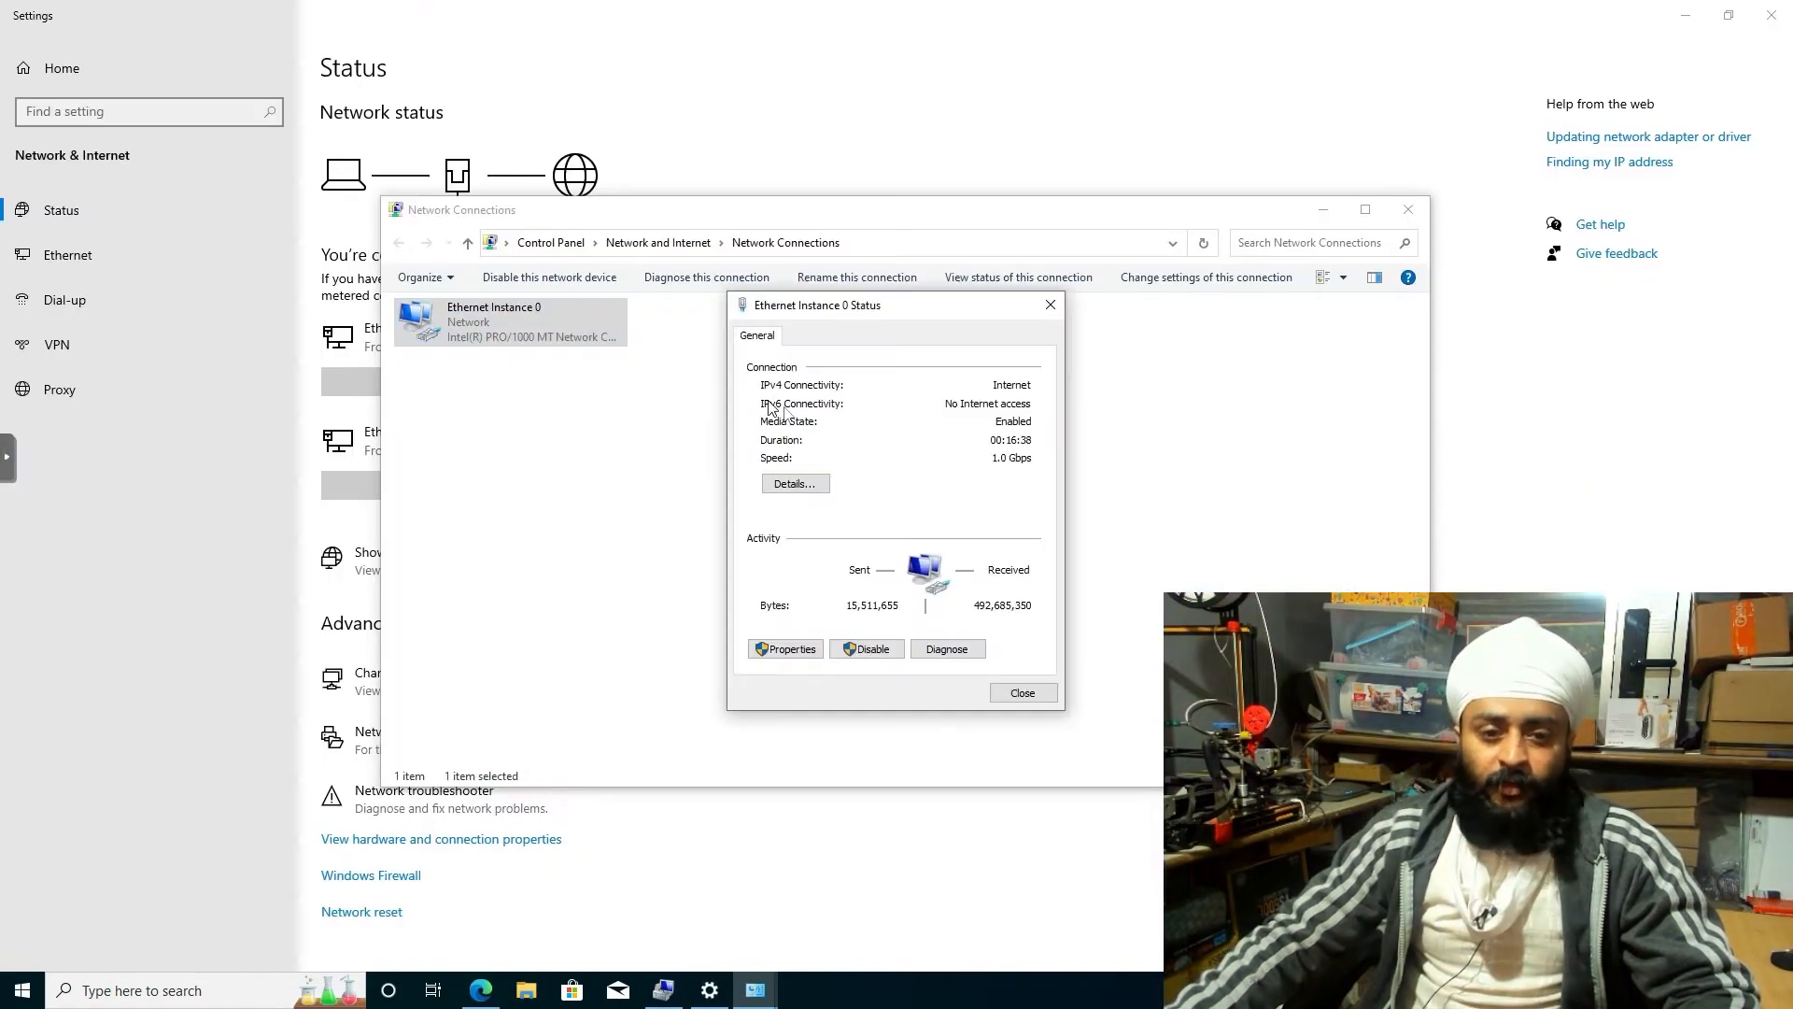
{"action": "left_click", "coordinate": [795, 485]}
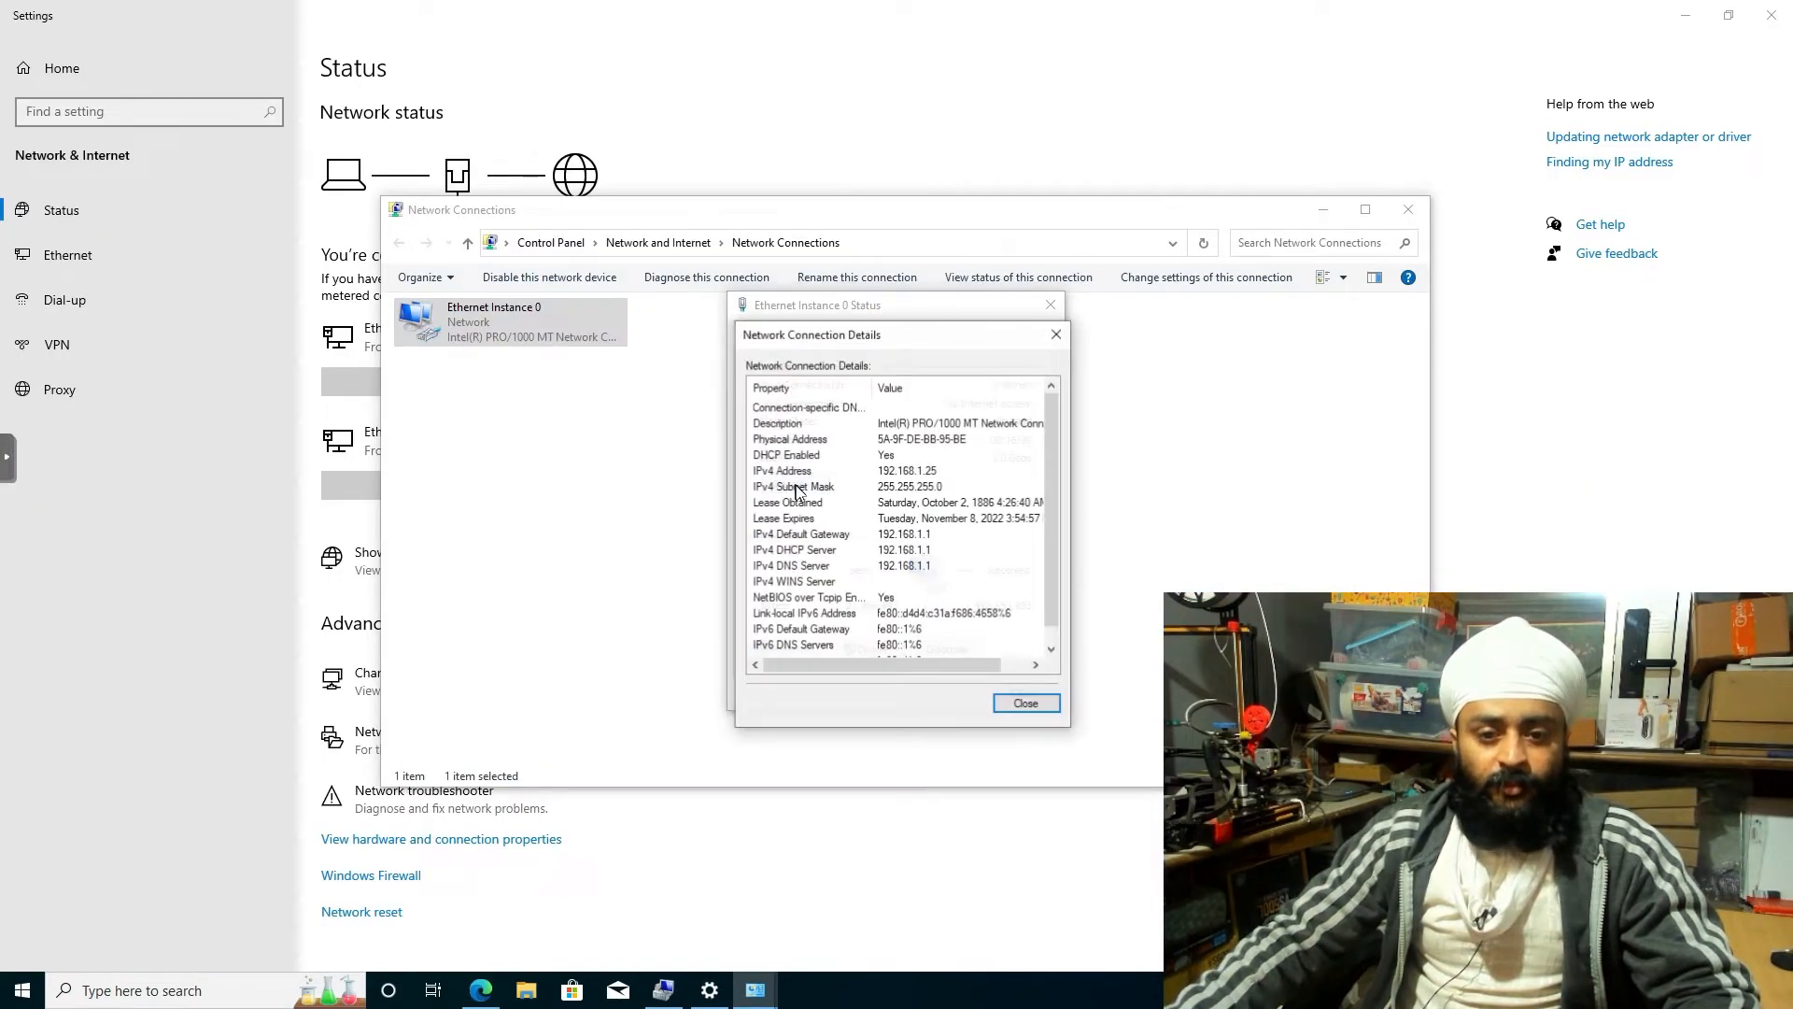
{"action": "left_click", "coordinate": [1056, 336]}
{"action": "left_click", "coordinate": [1406, 211]}
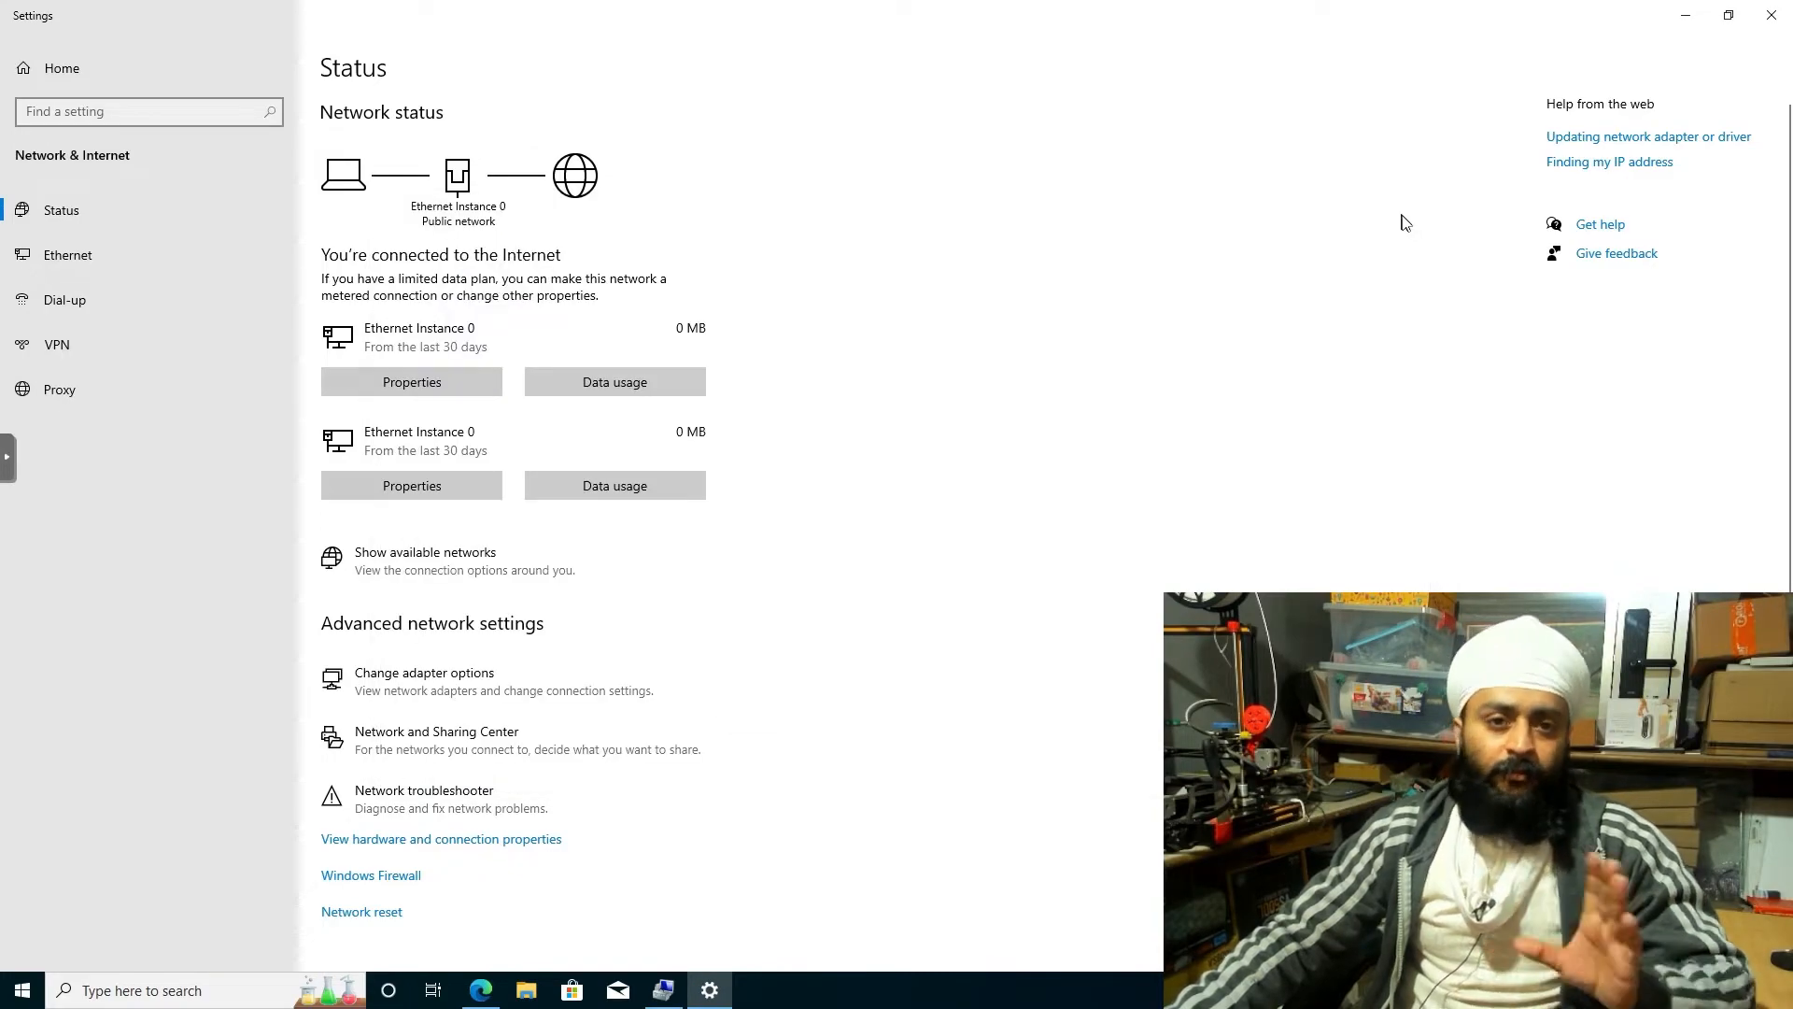
{"action": "left_click", "coordinate": [1773, 19]}
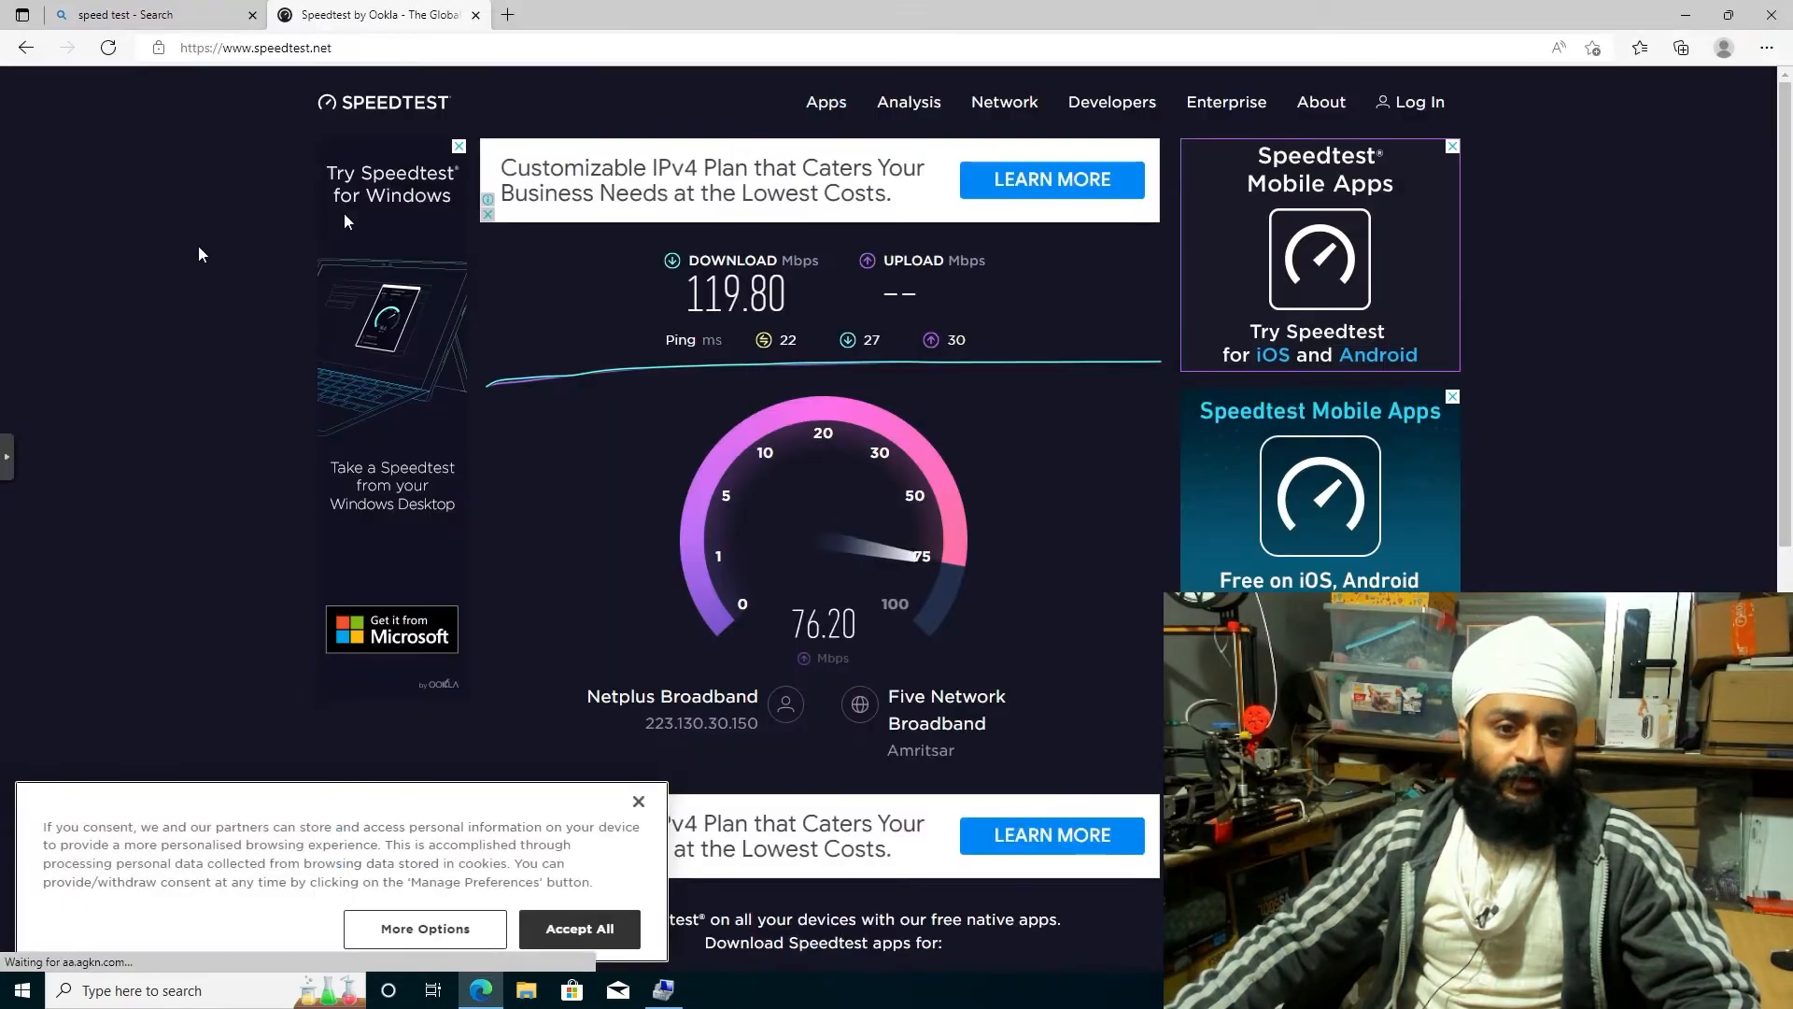
{"action": "left_click", "coordinate": [1680, 15]}
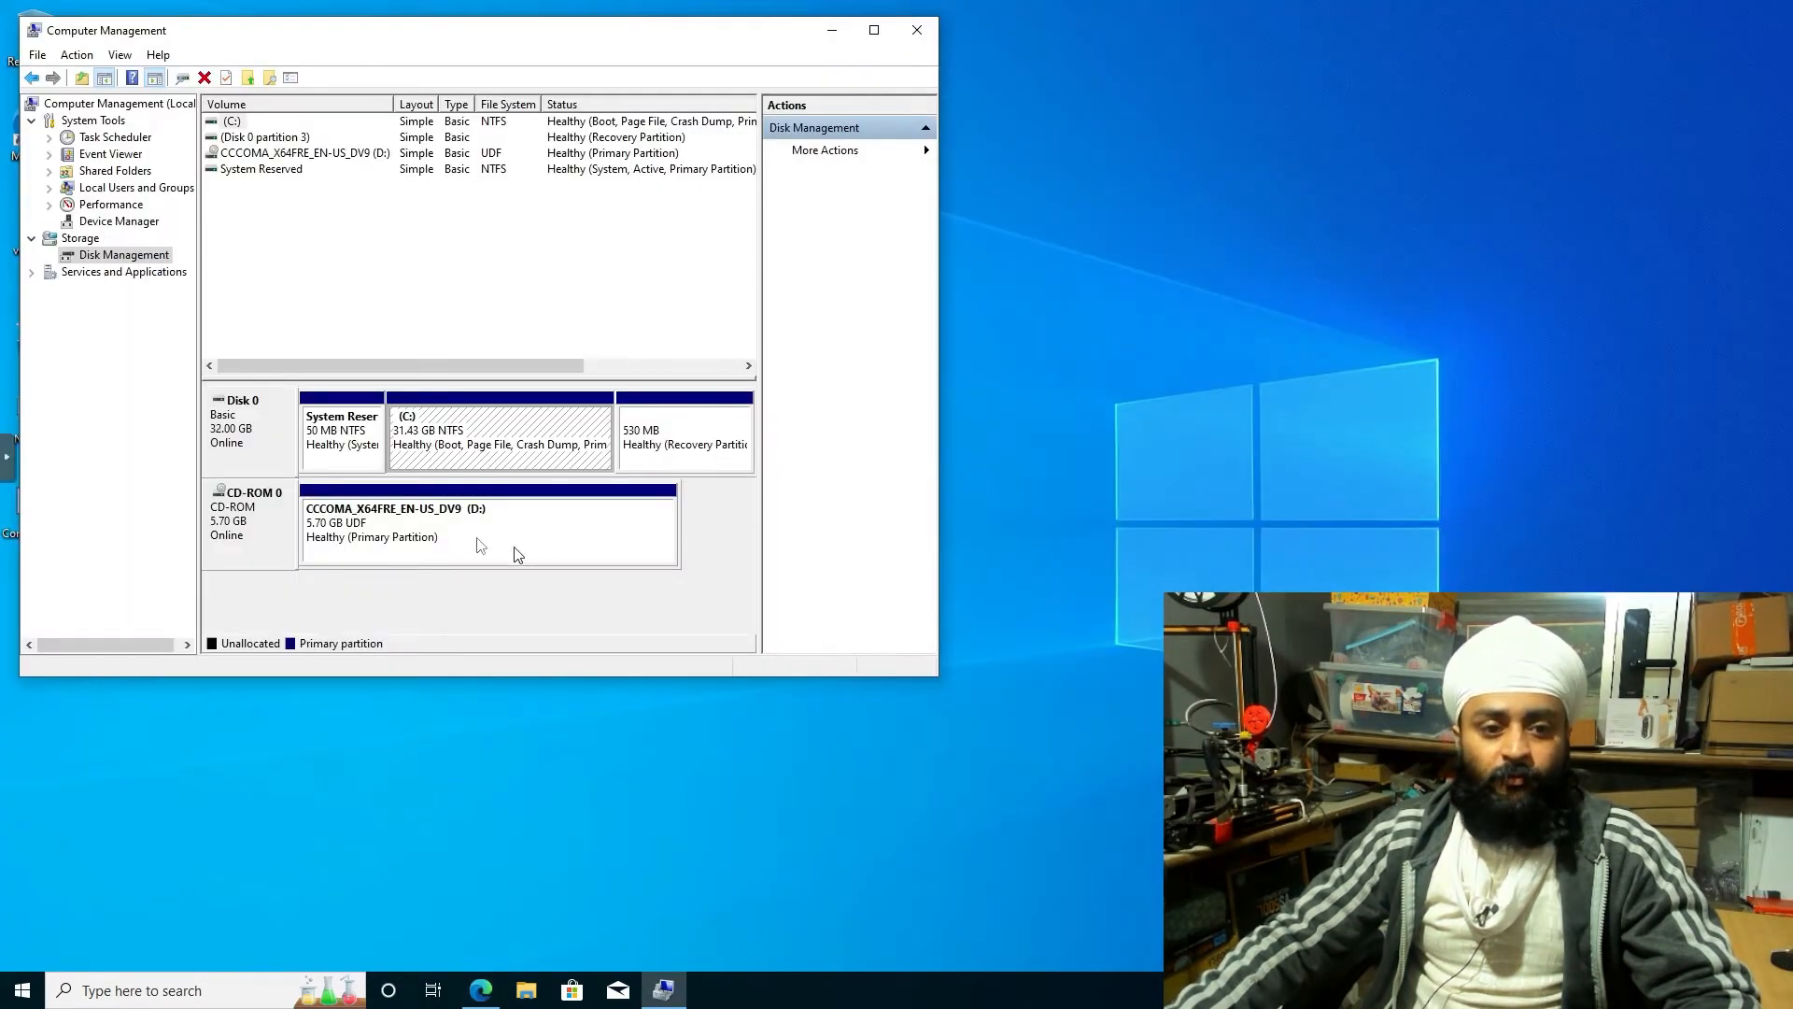
{"action": "left_click", "coordinate": [917, 32]}
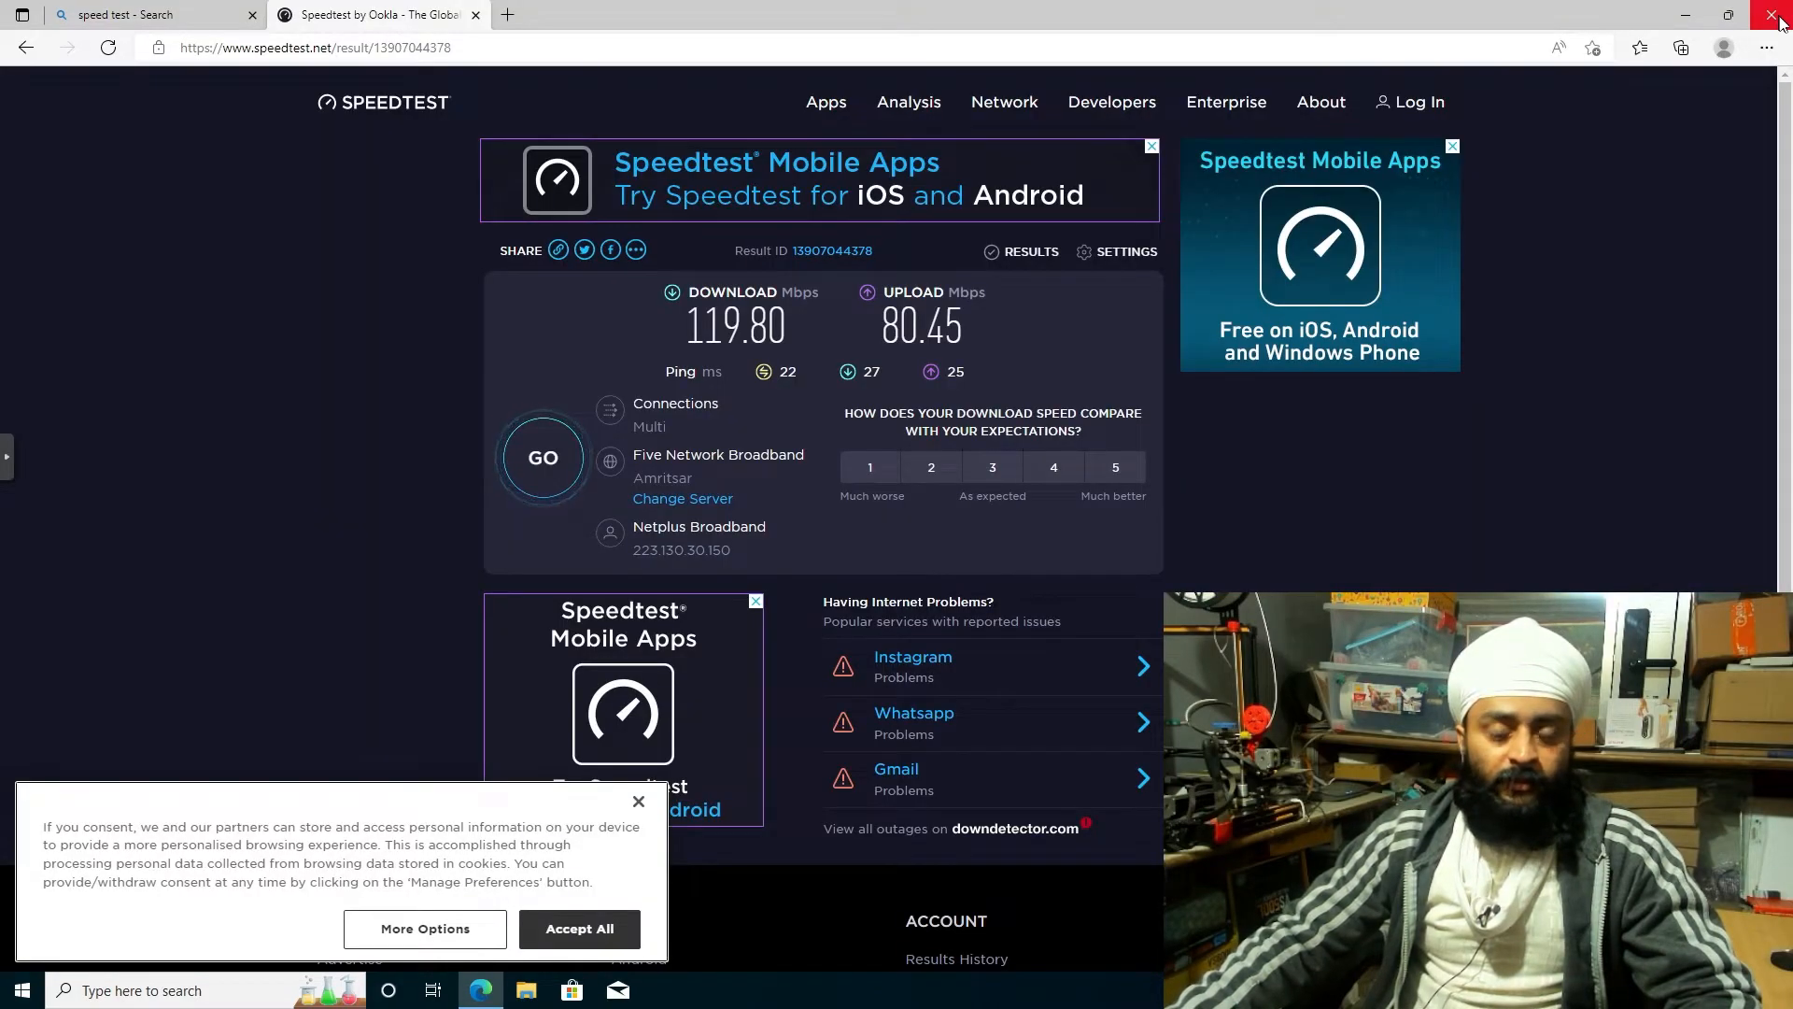
Run Bing's speed test and compare it with the Speedtest result of 119.80/80.45 Mbps
{"action": "left_click", "coordinate": [126, 15]}
{"action": "left_click", "coordinate": [430, 505]}
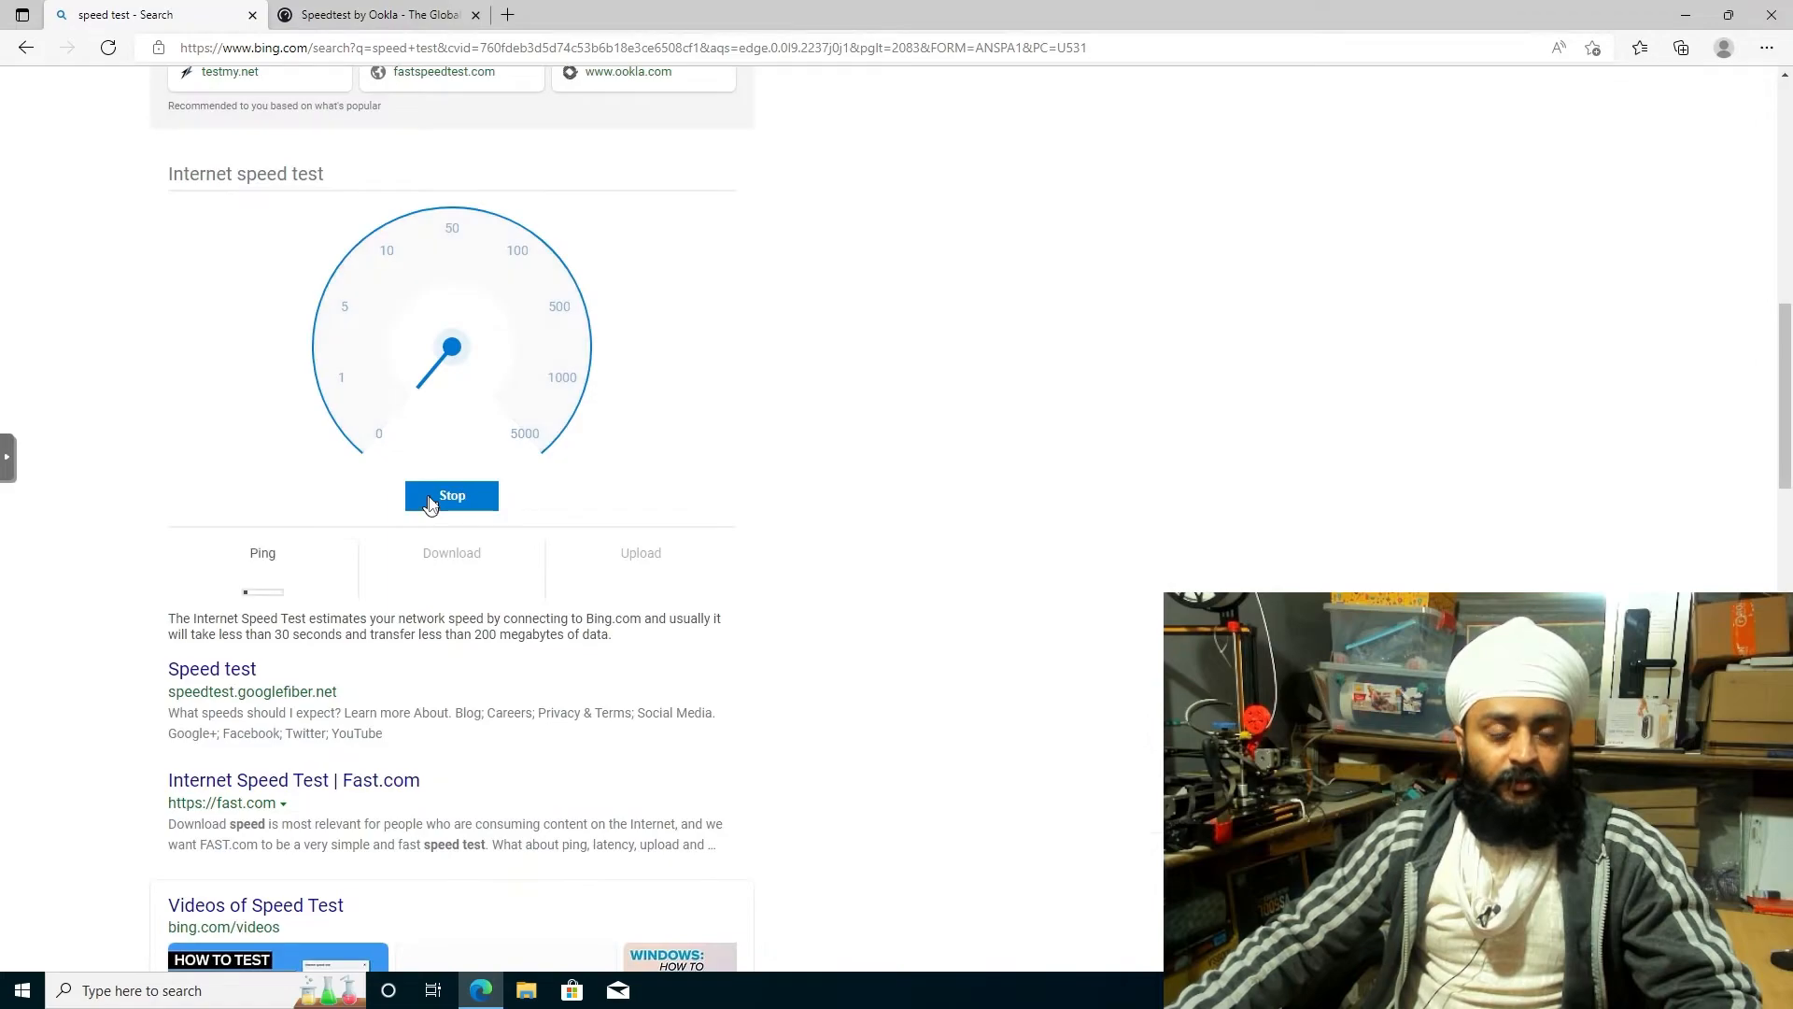
{"action": "left_click_drag", "start_coordinate": [225, 587], "coordinate": [288, 586]}
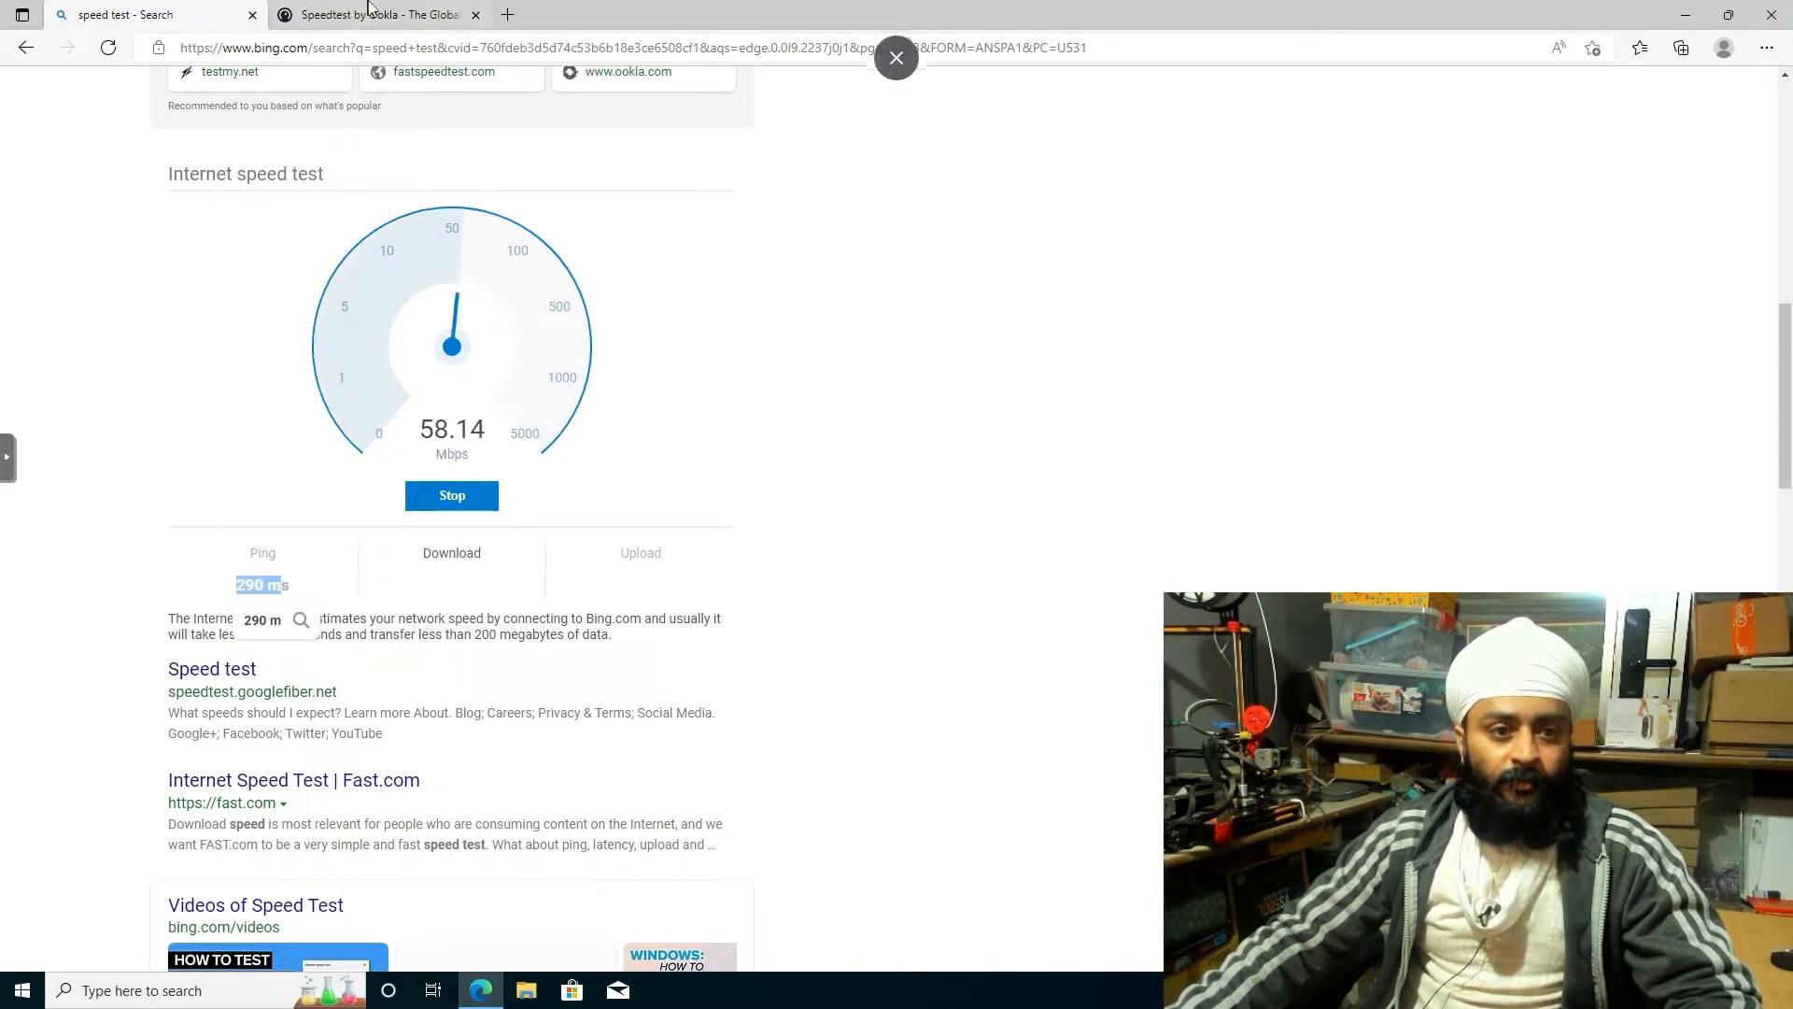
{"action": "left_click", "coordinate": [370, 7]}
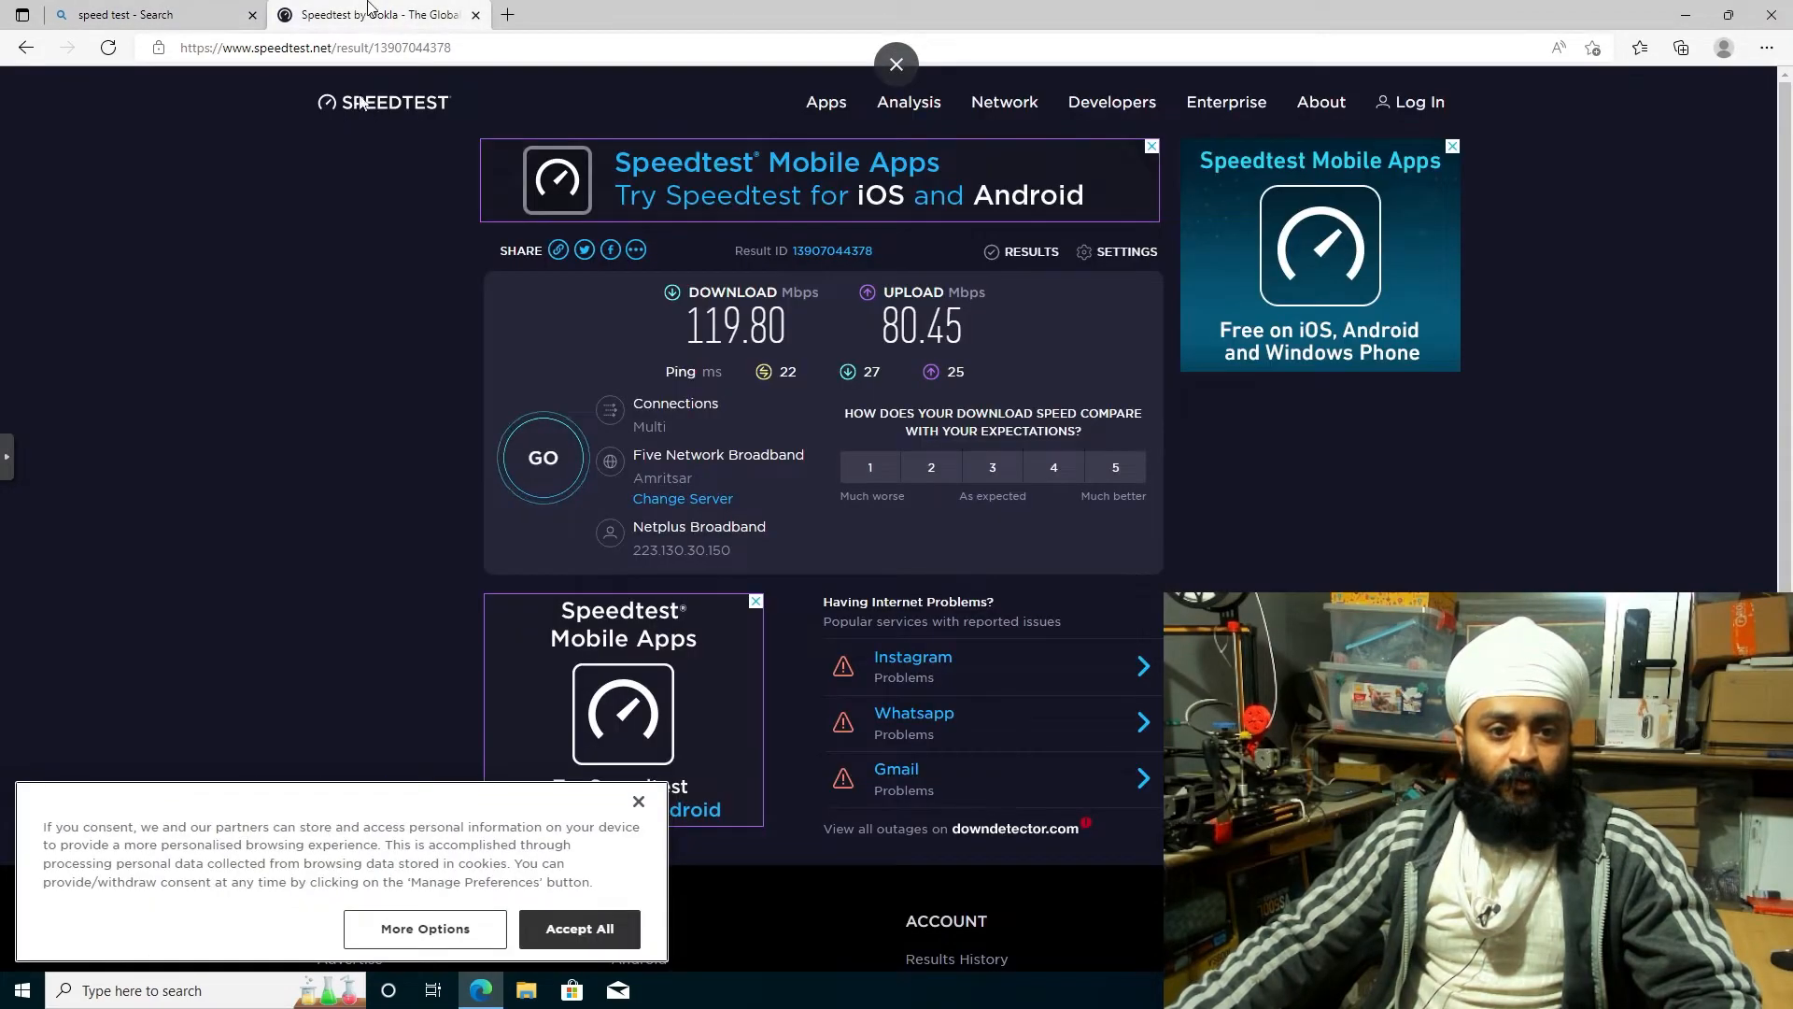
{"action": "left_click", "coordinate": [150, 8]}
{"action": "left_click", "coordinate": [404, 10]}
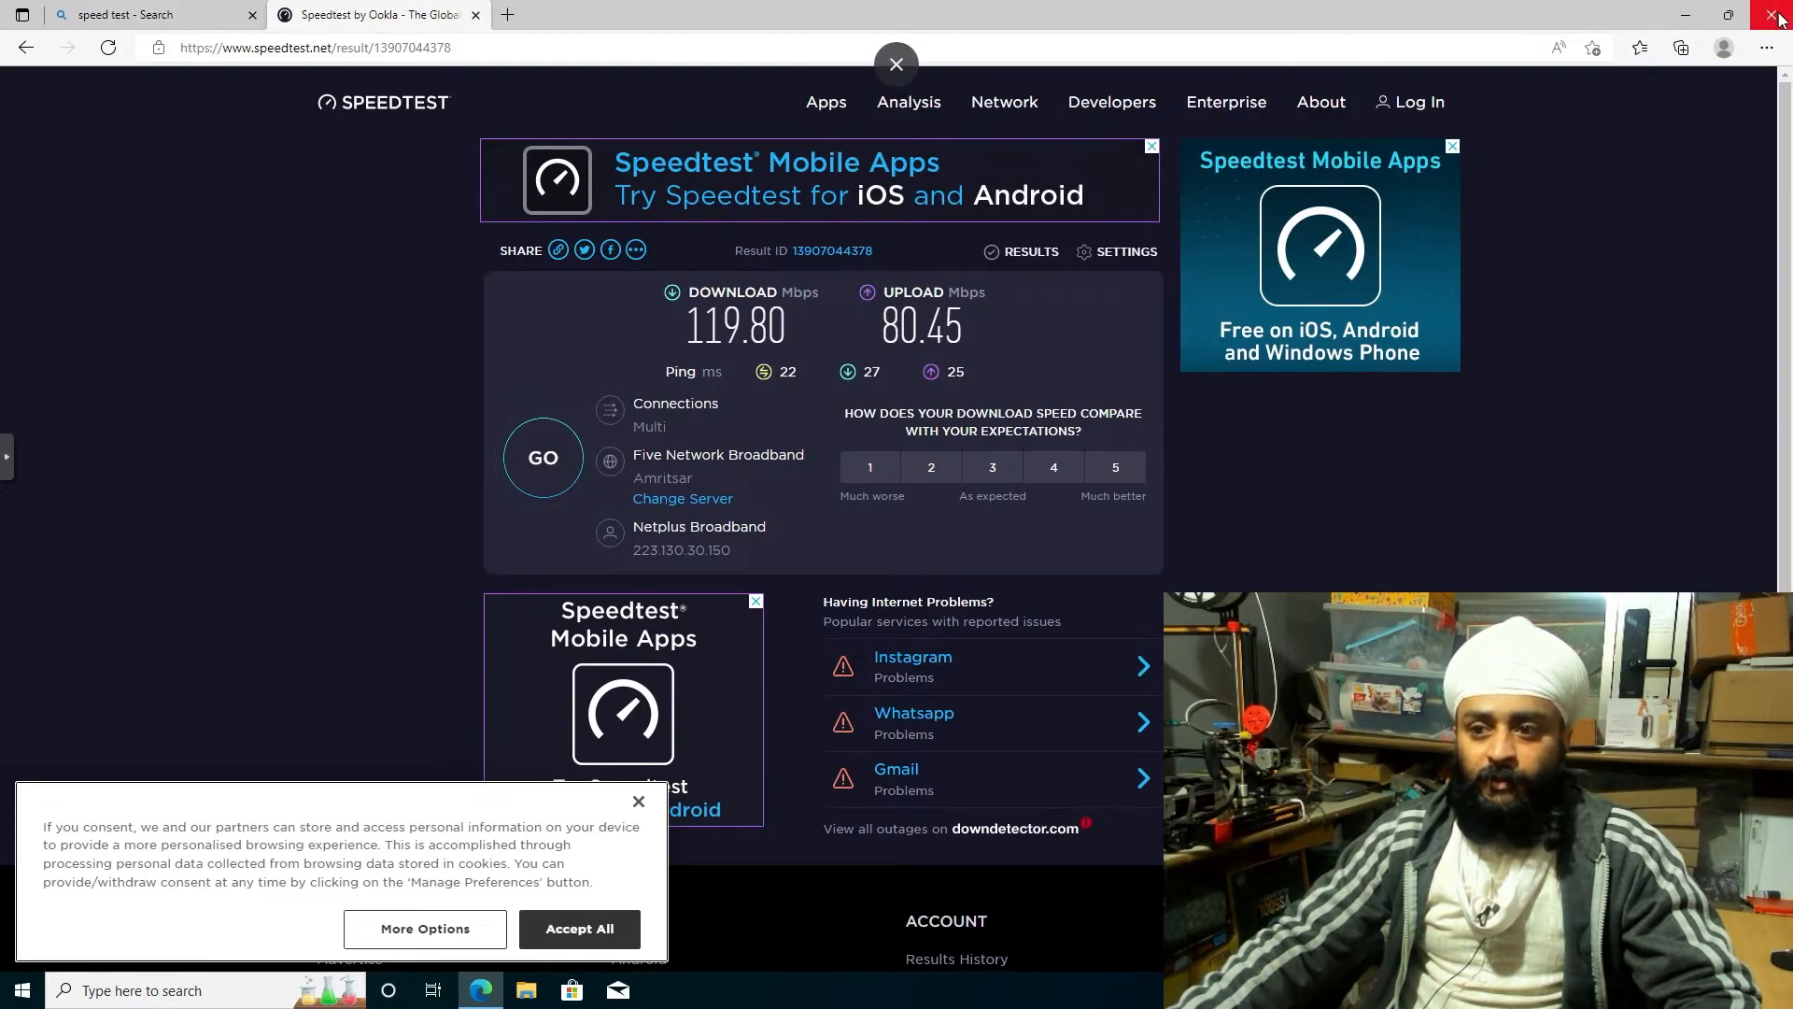
Minimize Edge, check the Ethernet performance graph in Task Manager, and close Task Manager
{"action": "left_click", "coordinate": [1686, 15]}
{"action": "left_click", "coordinate": [4, 999]}
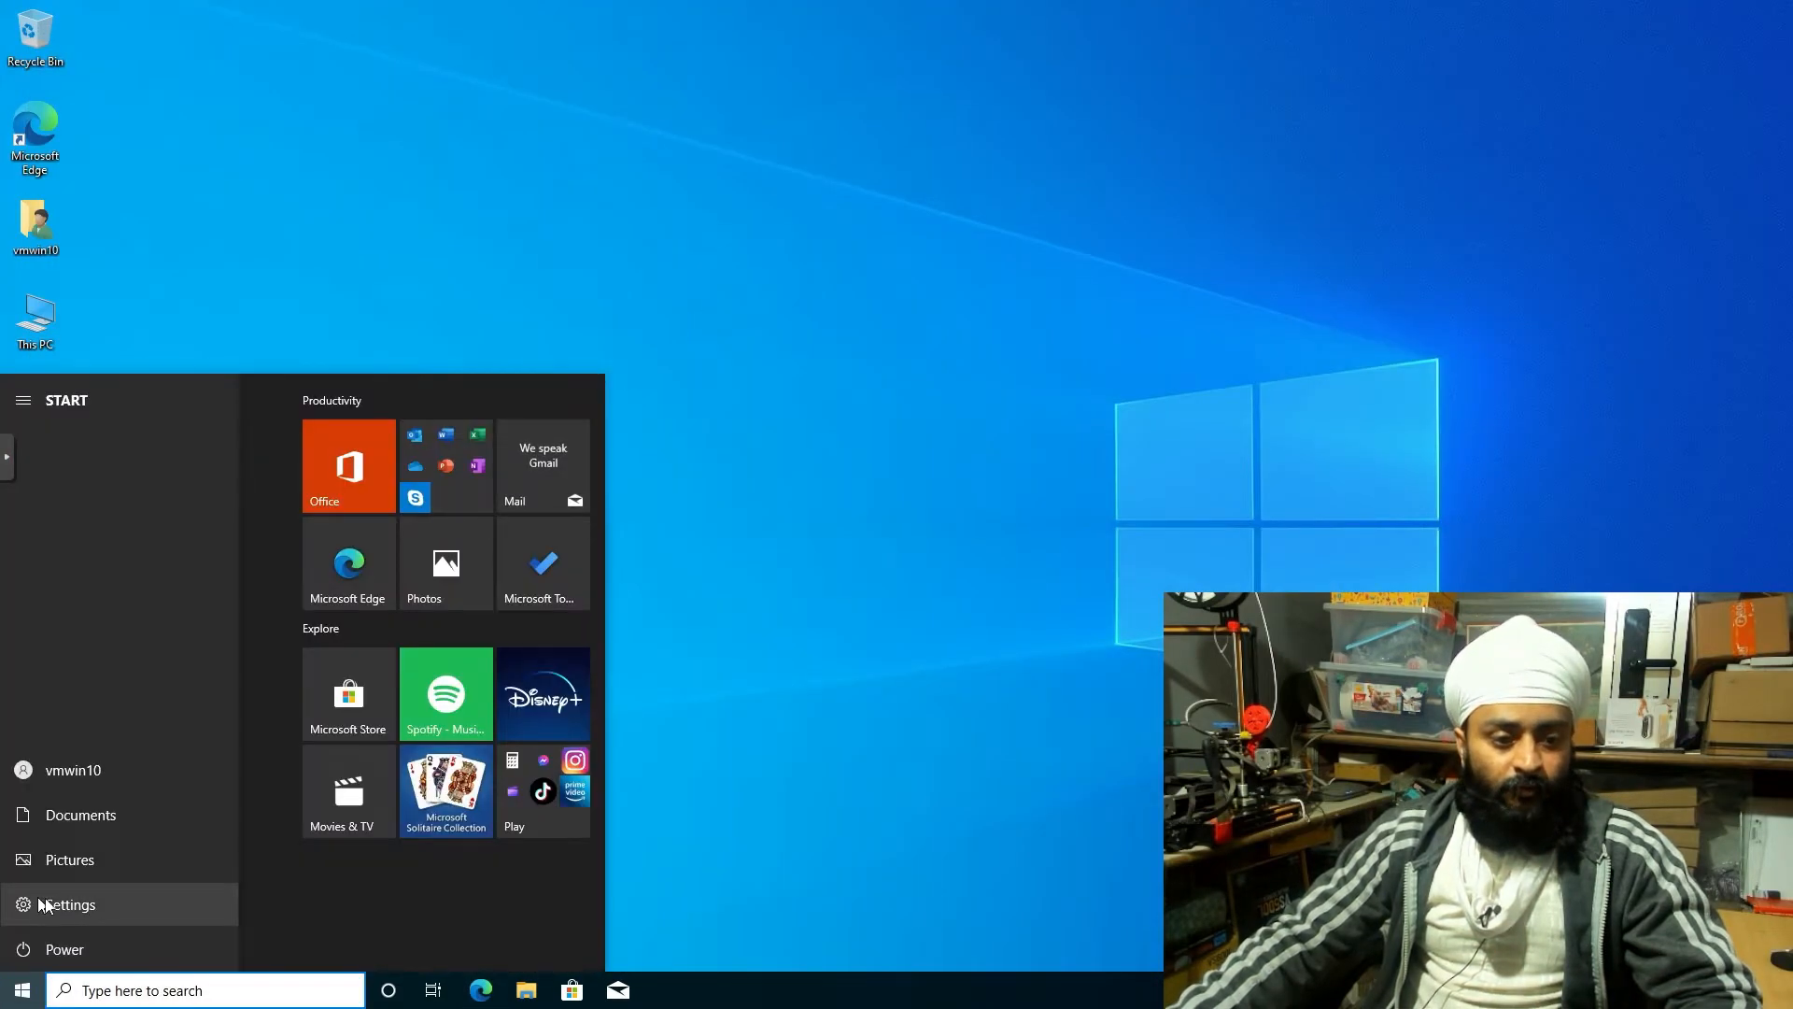
{"action": "right_click", "coordinate": [878, 990]}
{"action": "left_click", "coordinate": [911, 881]}
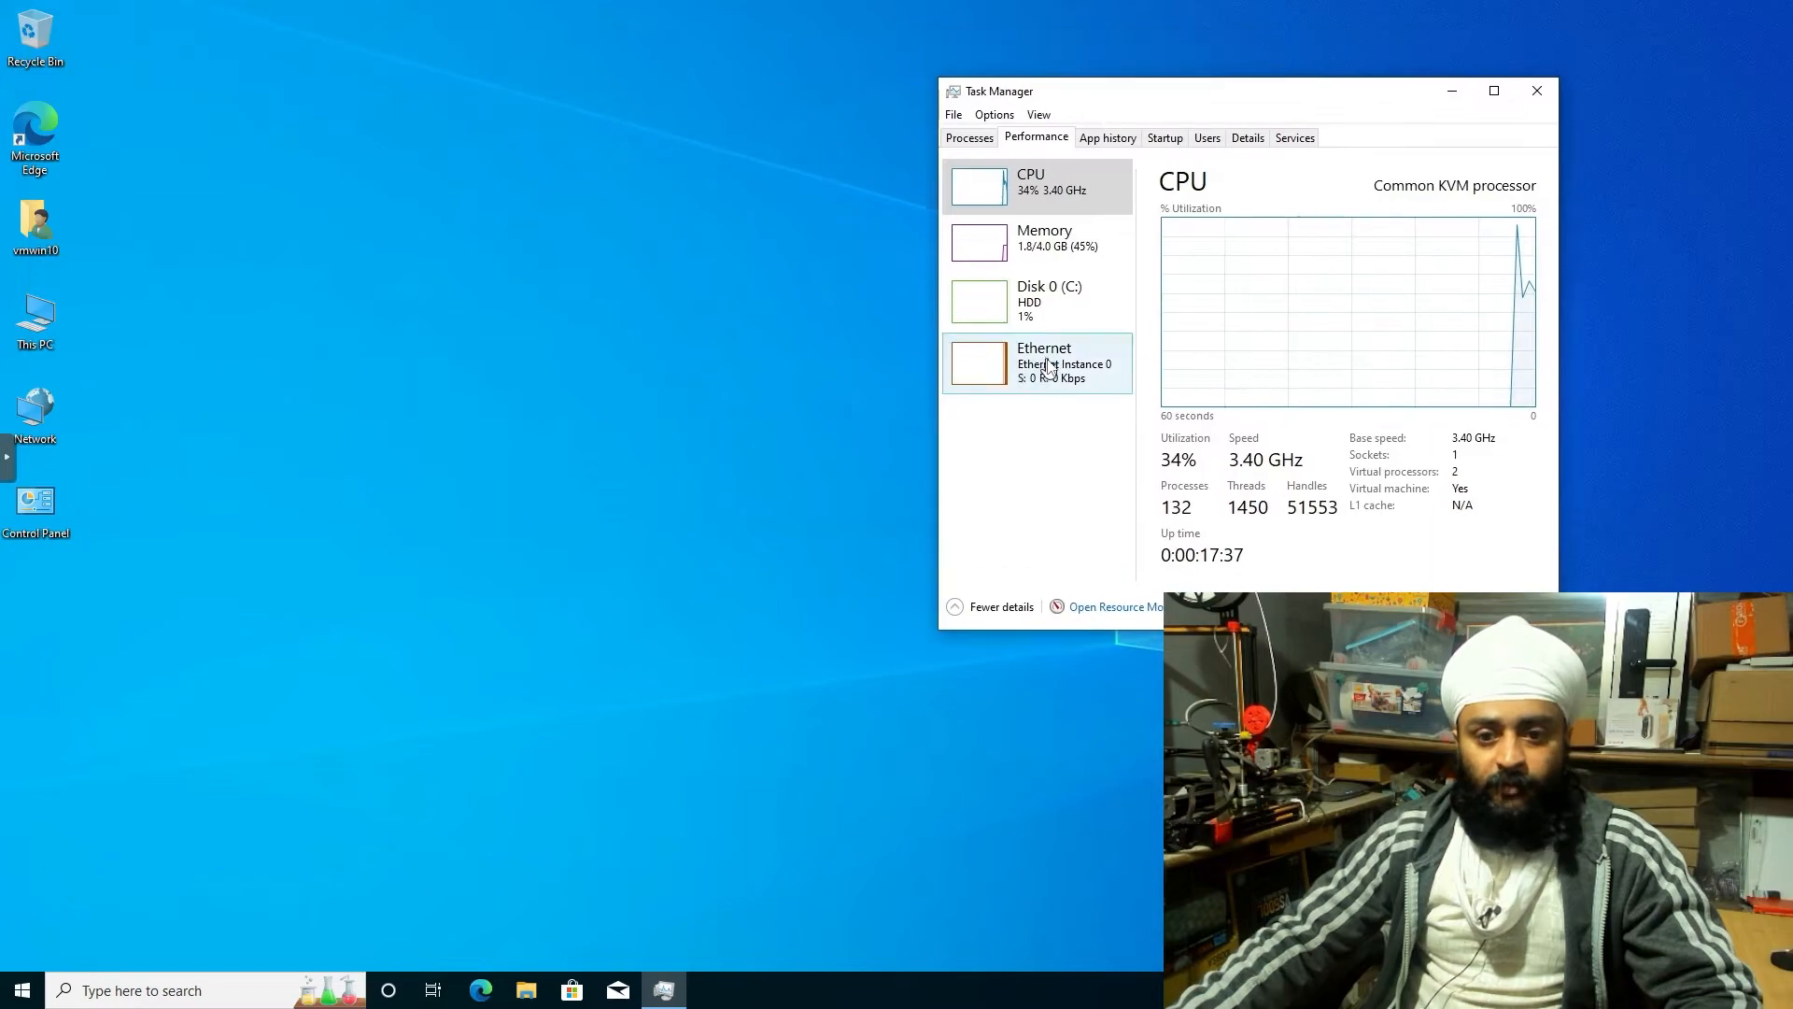
{"action": "left_click", "coordinate": [1013, 299]}
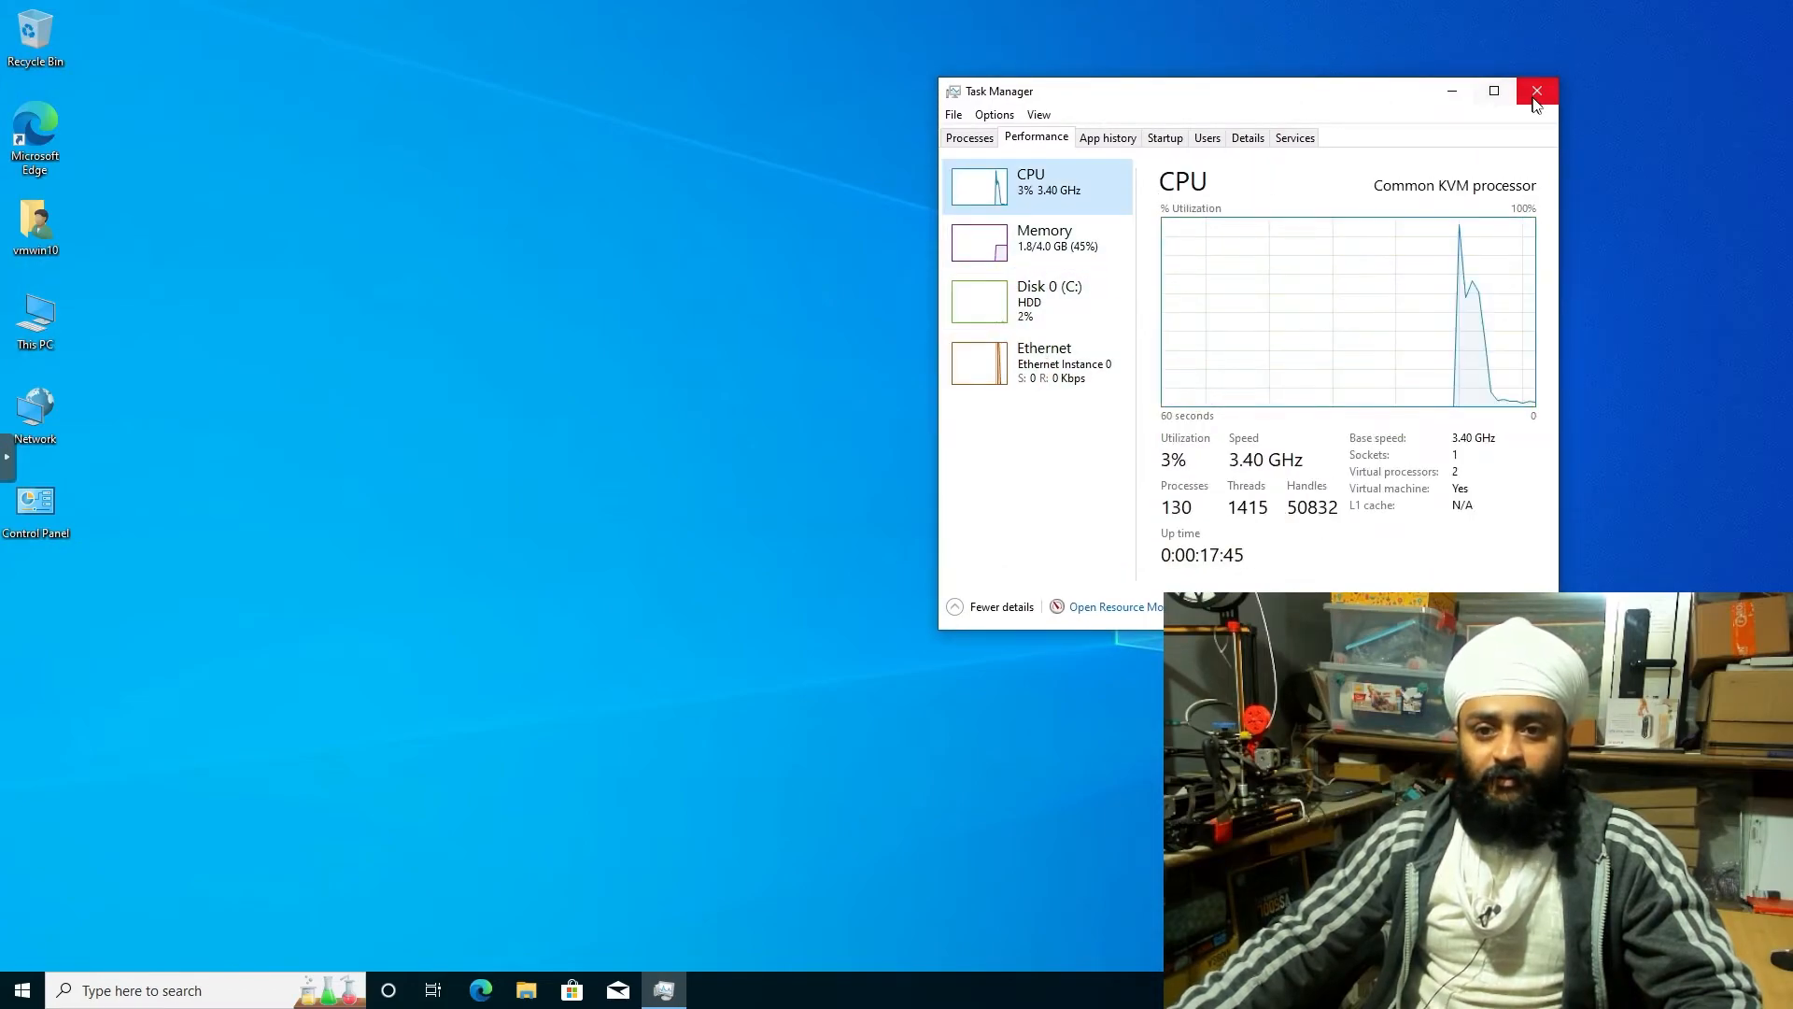
{"action": "left_click", "coordinate": [1538, 91]}
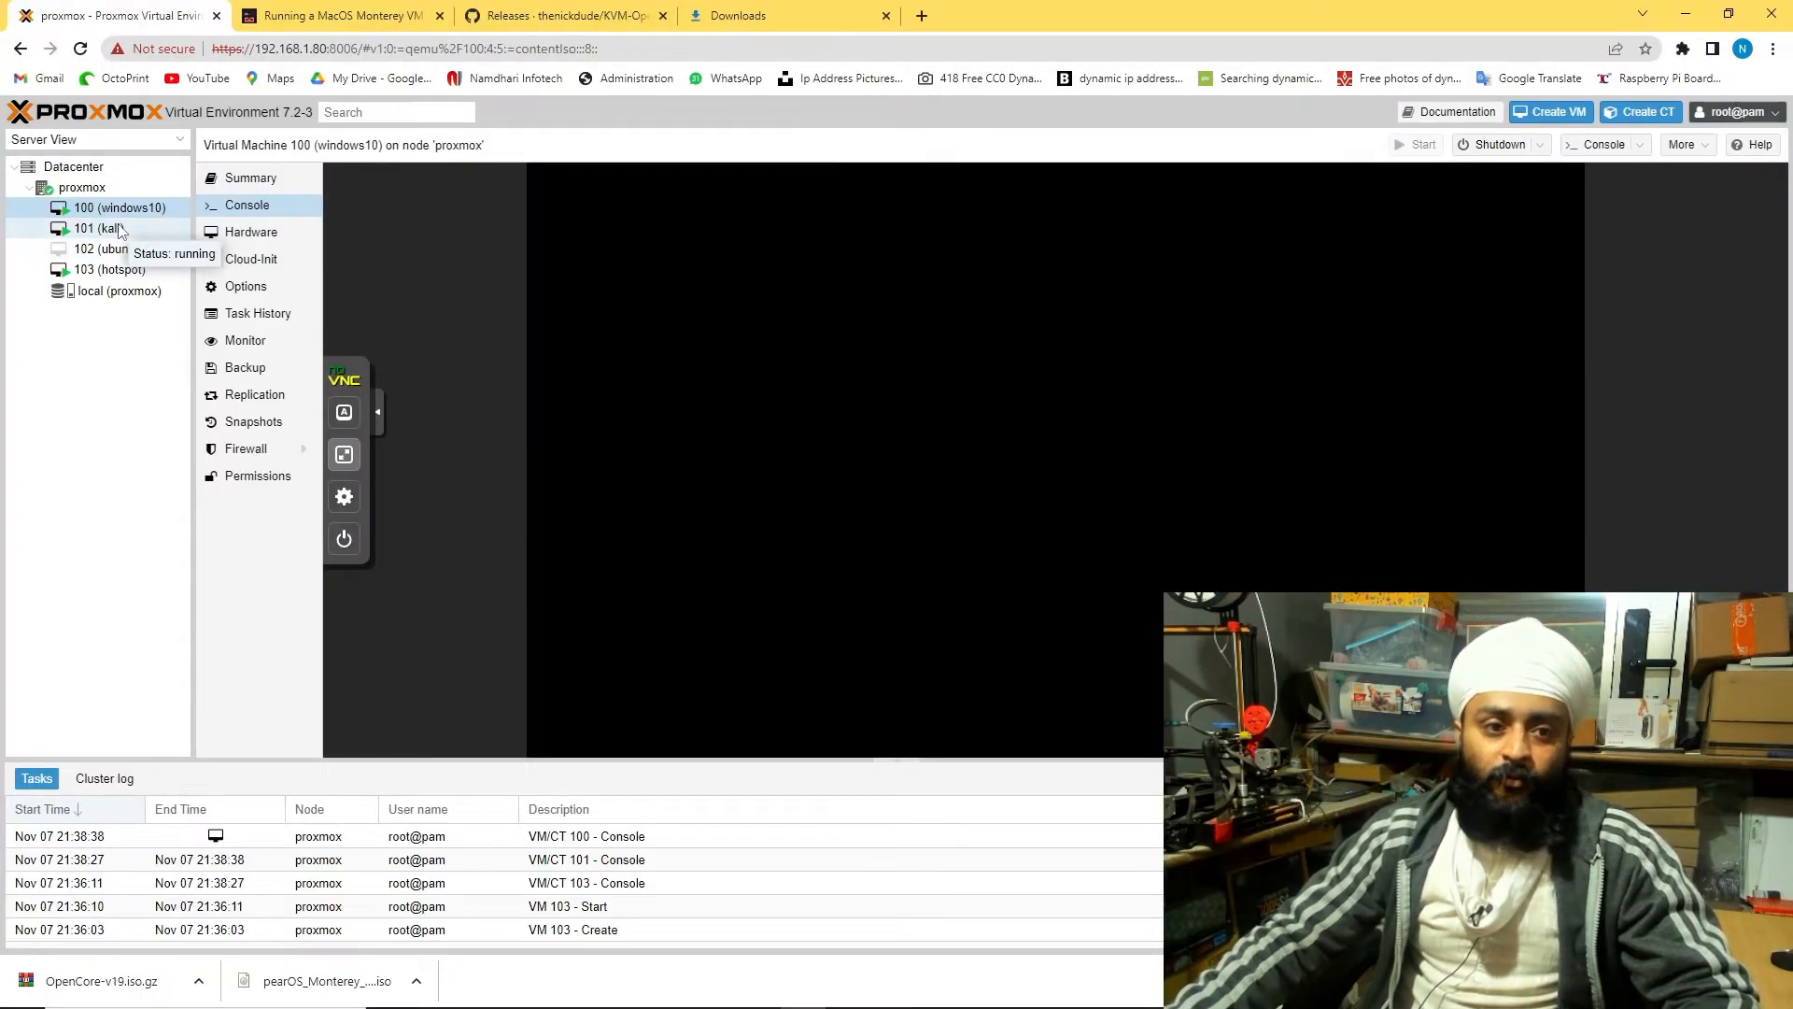
Continue VM 101 (kali)'s installation to reboot, then view VM 103 (hotspot)'s console
{"action": "left_click", "coordinate": [115, 229]}
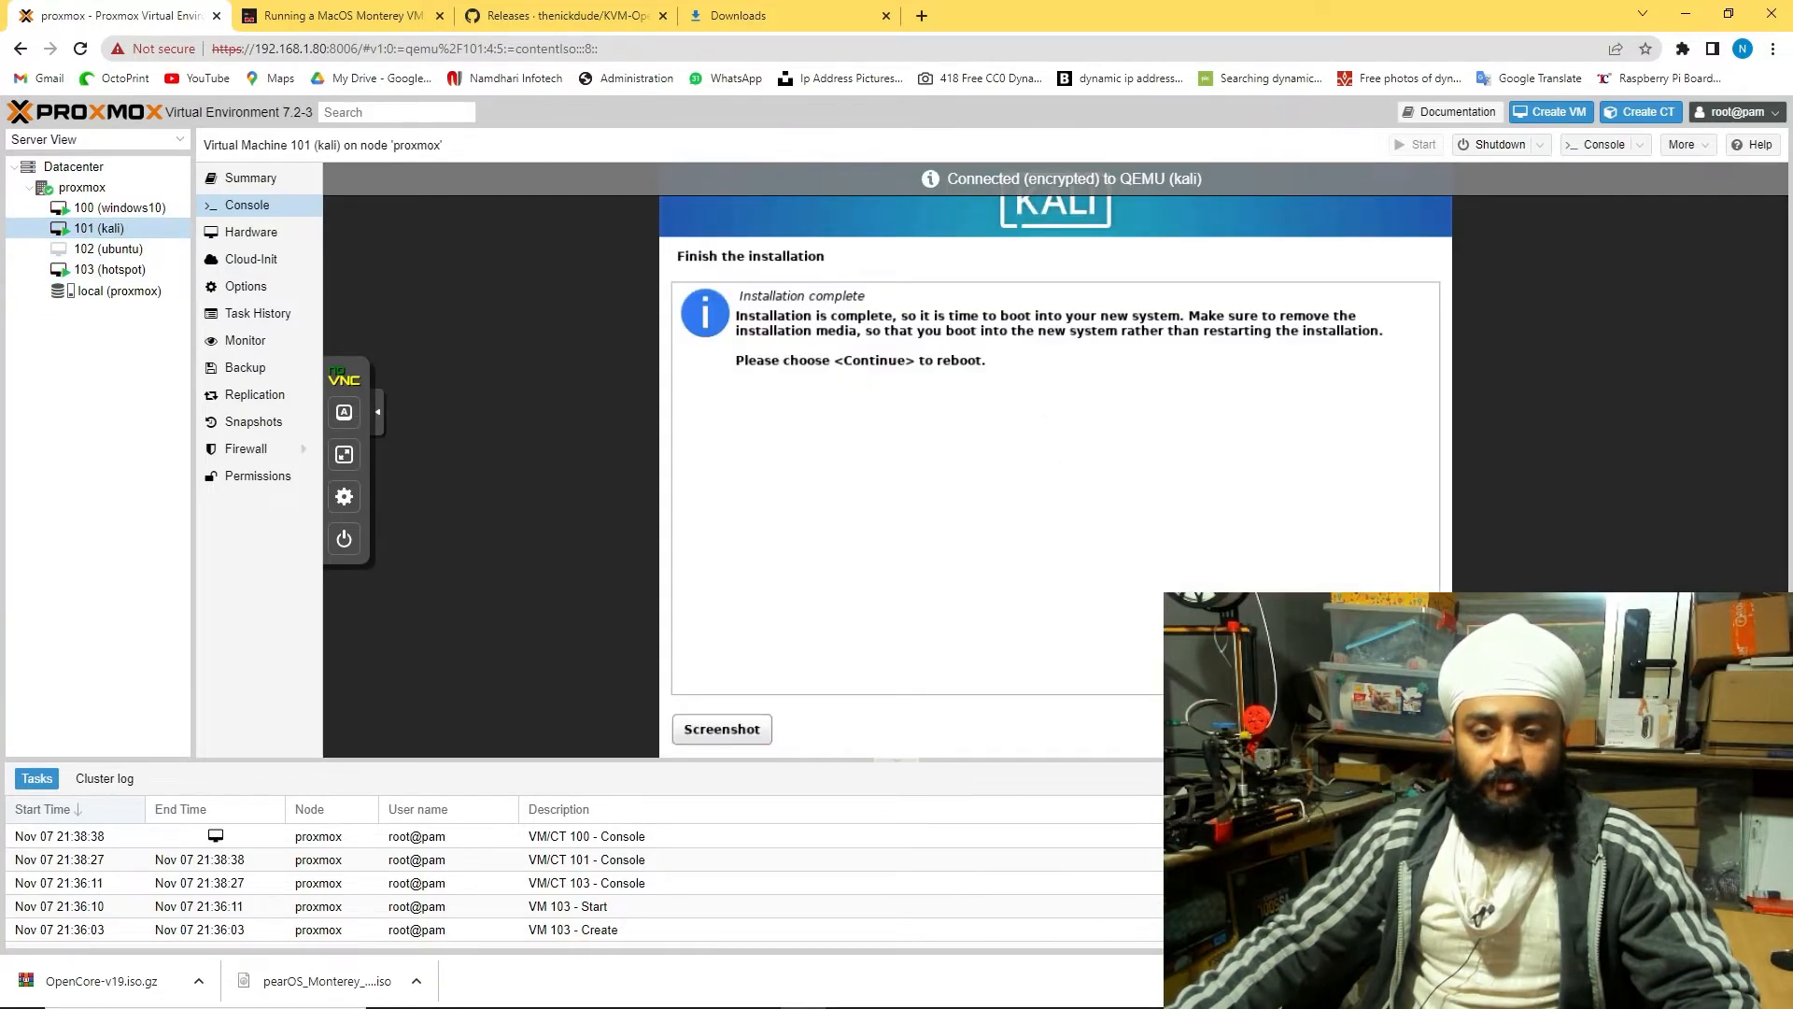
{"action": "left_click", "coordinate": [1390, 728]}
{"action": "left_click", "coordinate": [138, 271]}
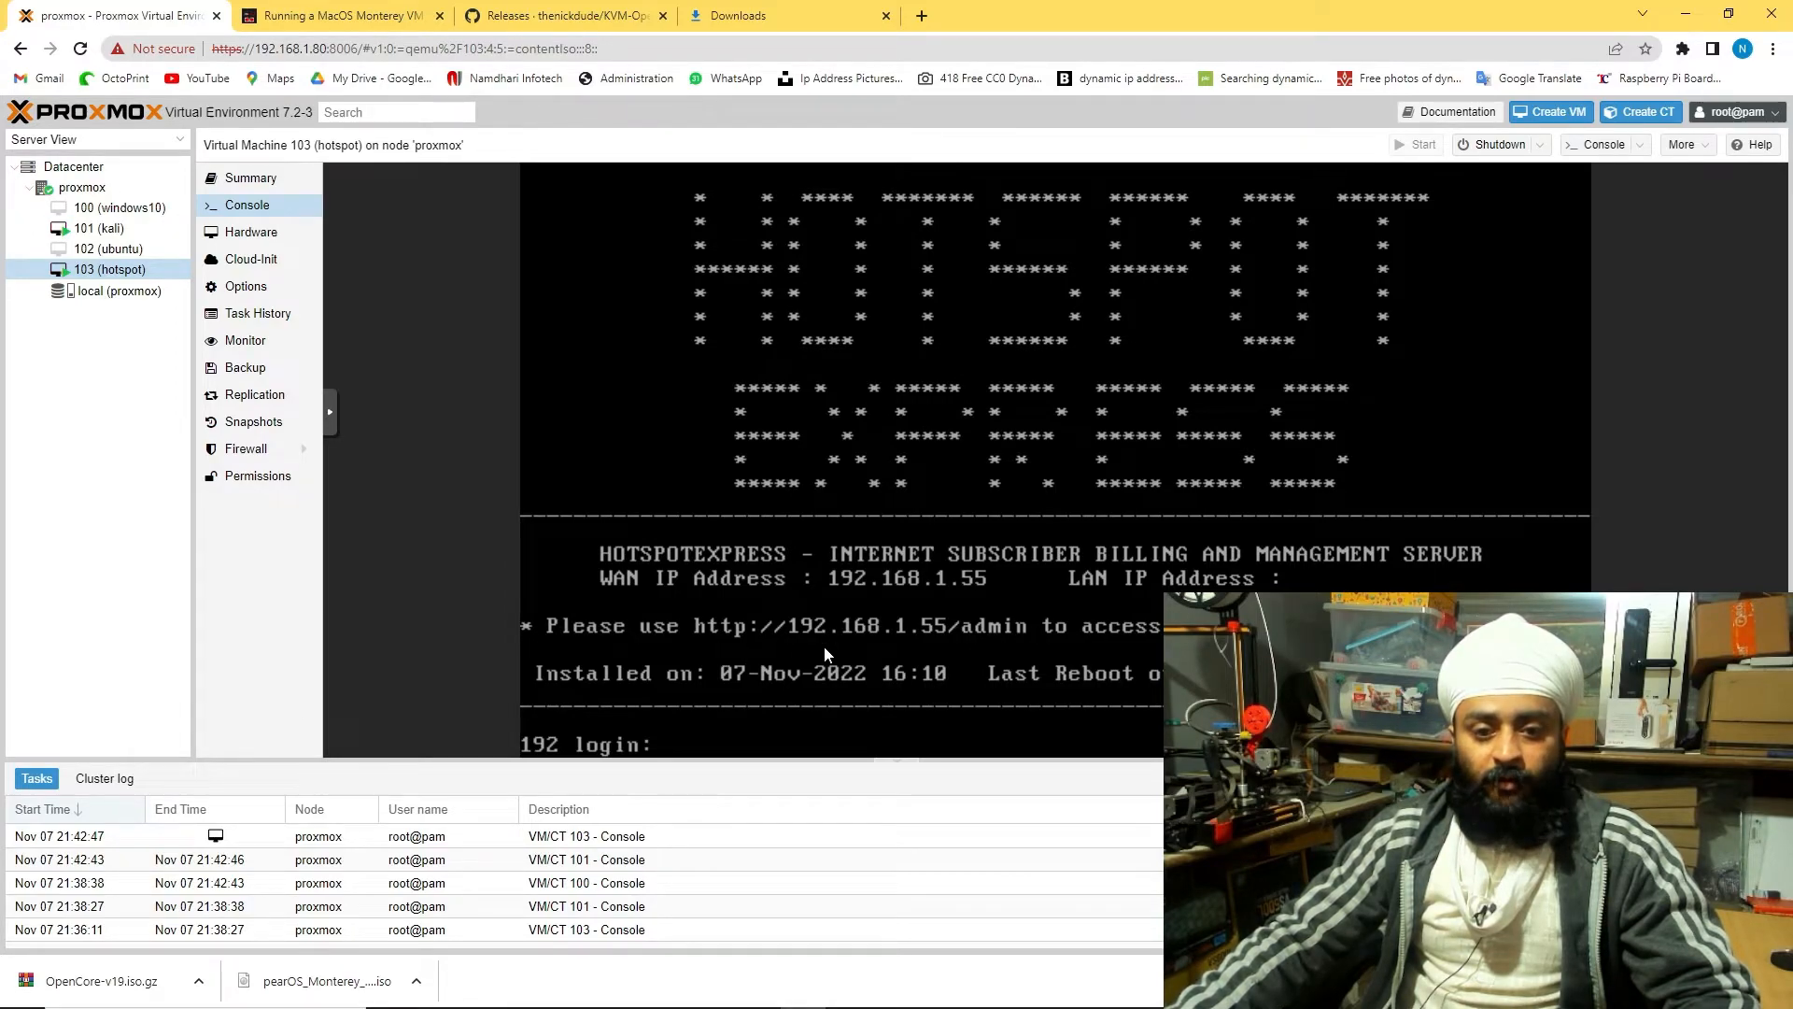
Load the hotspot server's address in the downloads tab and type the admin path
{"action": "left_click", "coordinate": [780, 13]}
{"action": "left_click", "coordinate": [757, 49]}
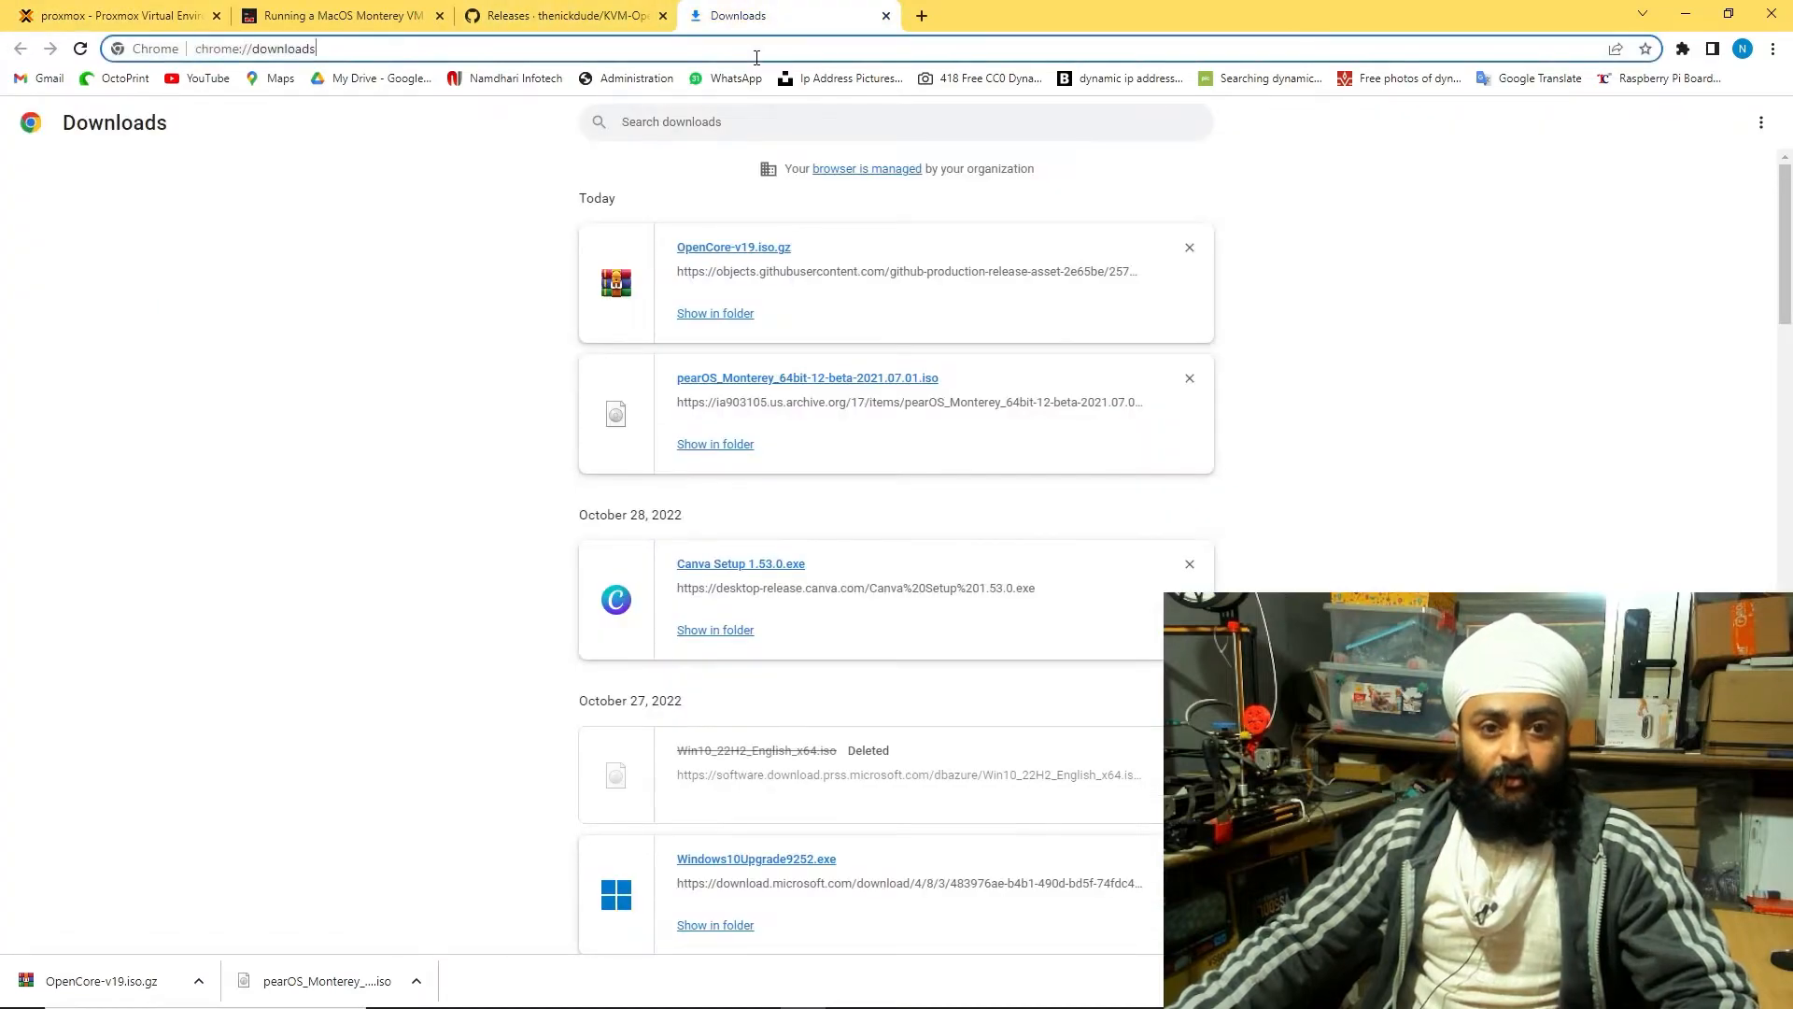
{"action": "type", "text": "192.168.1.80"}
{"action": "key", "text": "Return"}
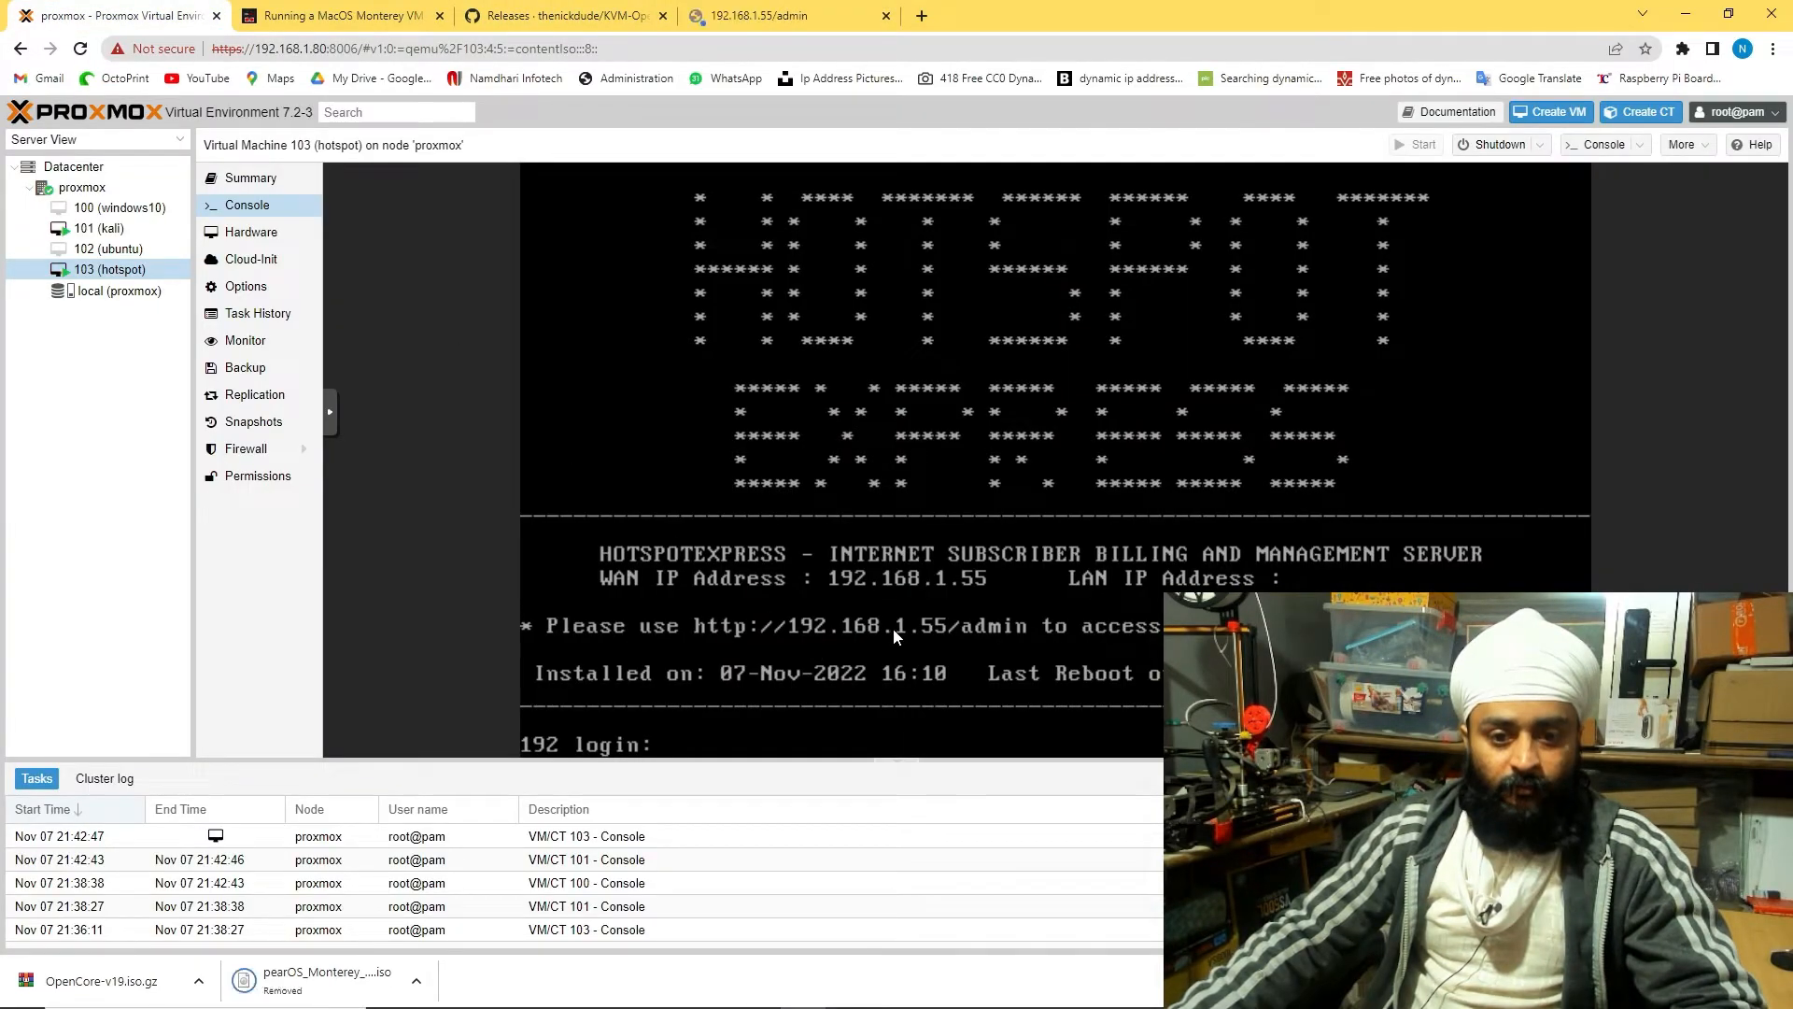
{"action": "type", "text": "admin"}
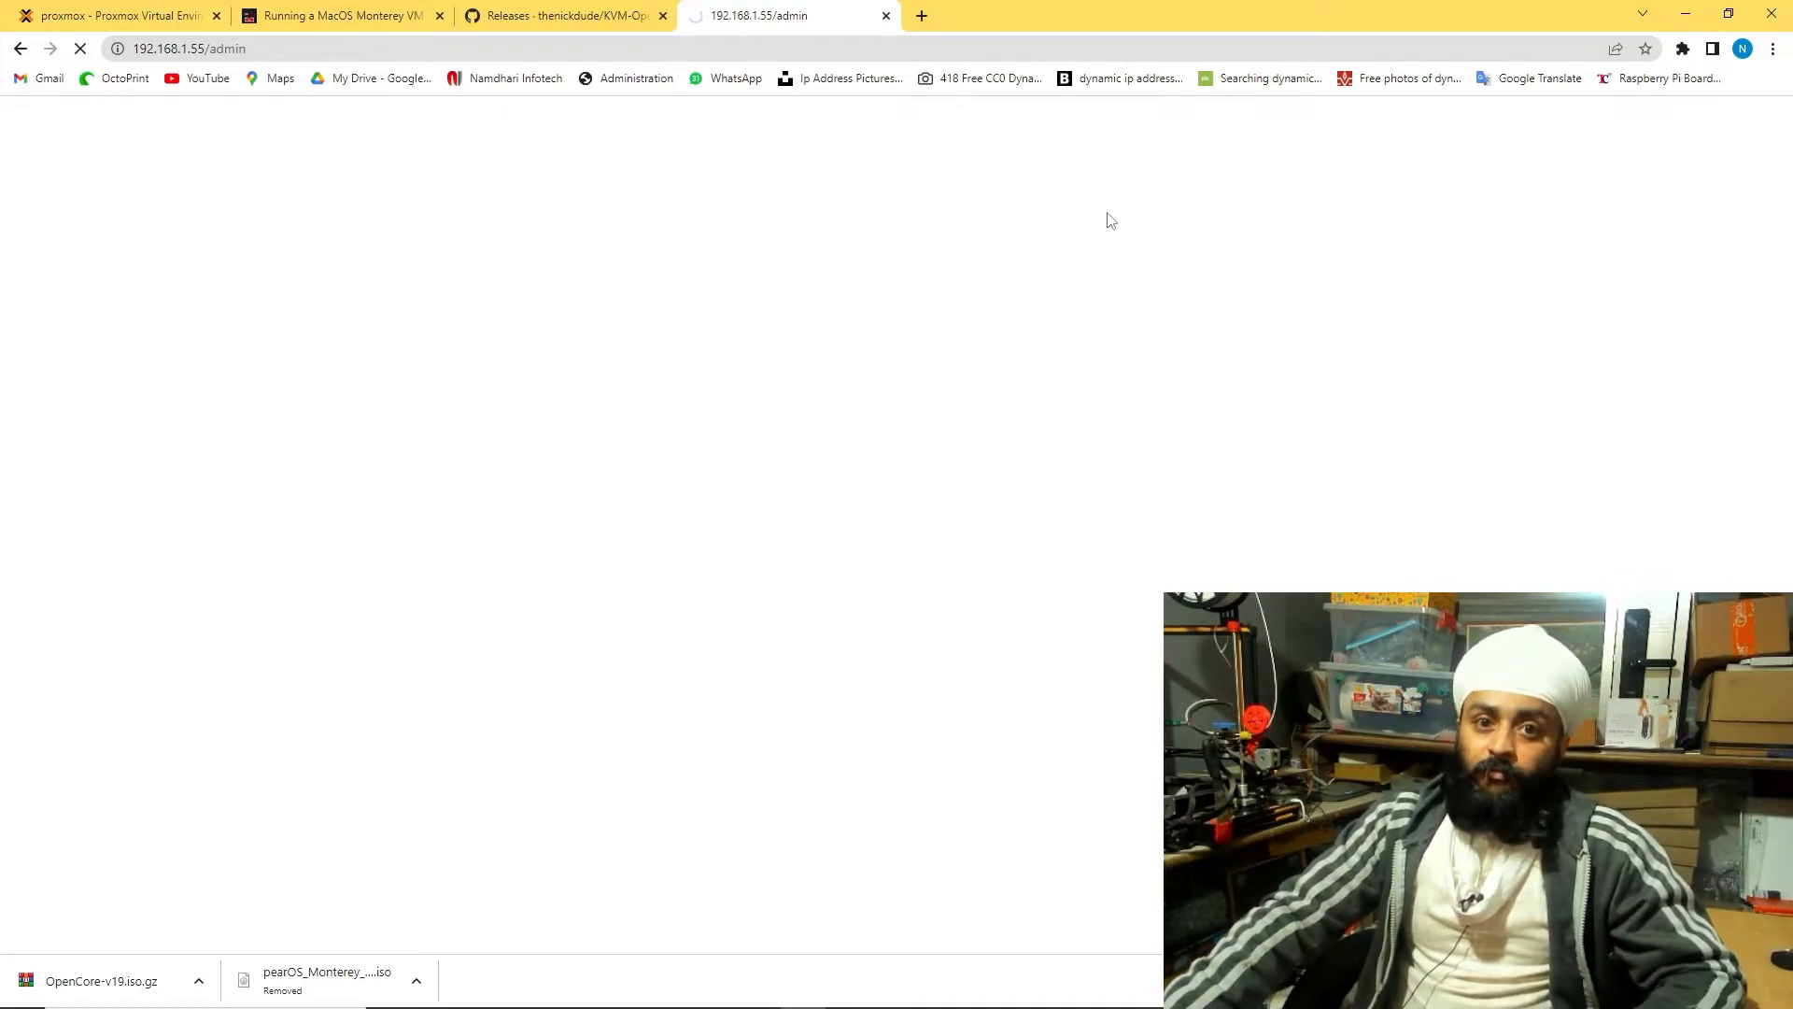
Switch among the GitHub releases, Monterey tutorial and hotspot admin tabs
{"action": "left_click", "coordinate": [591, 11]}
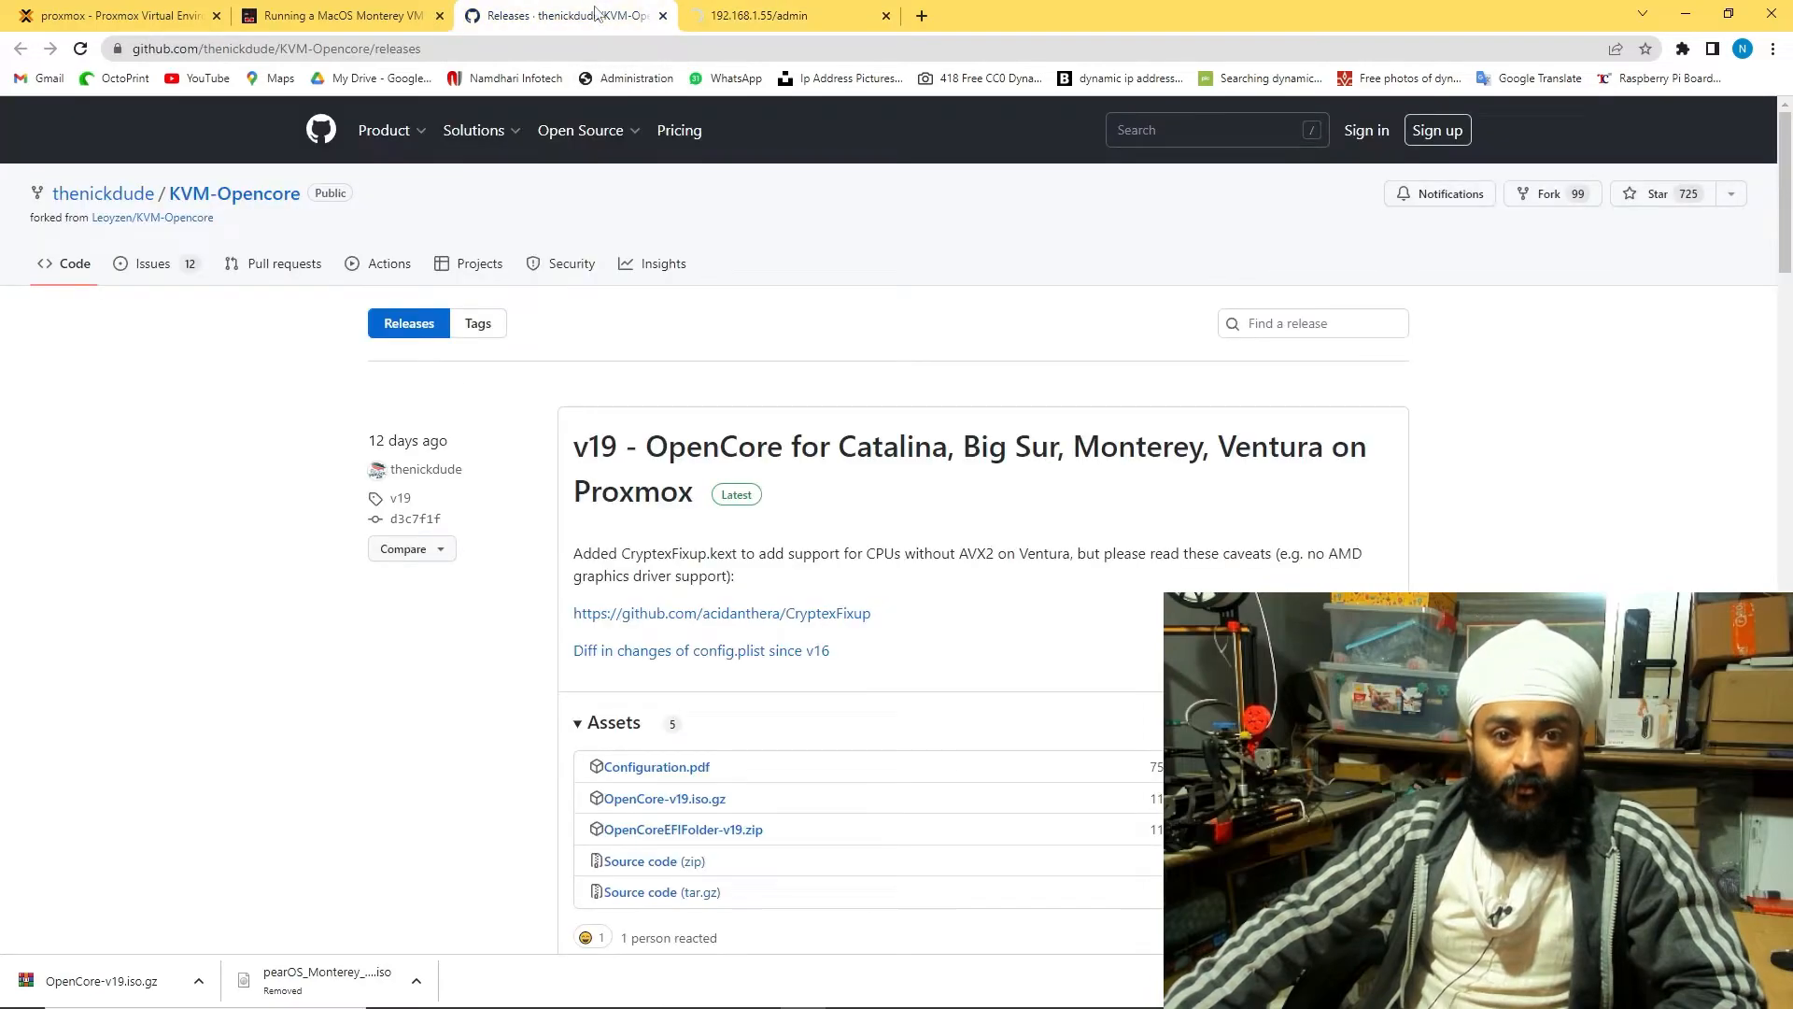
{"action": "left_click", "coordinate": [844, 11]}
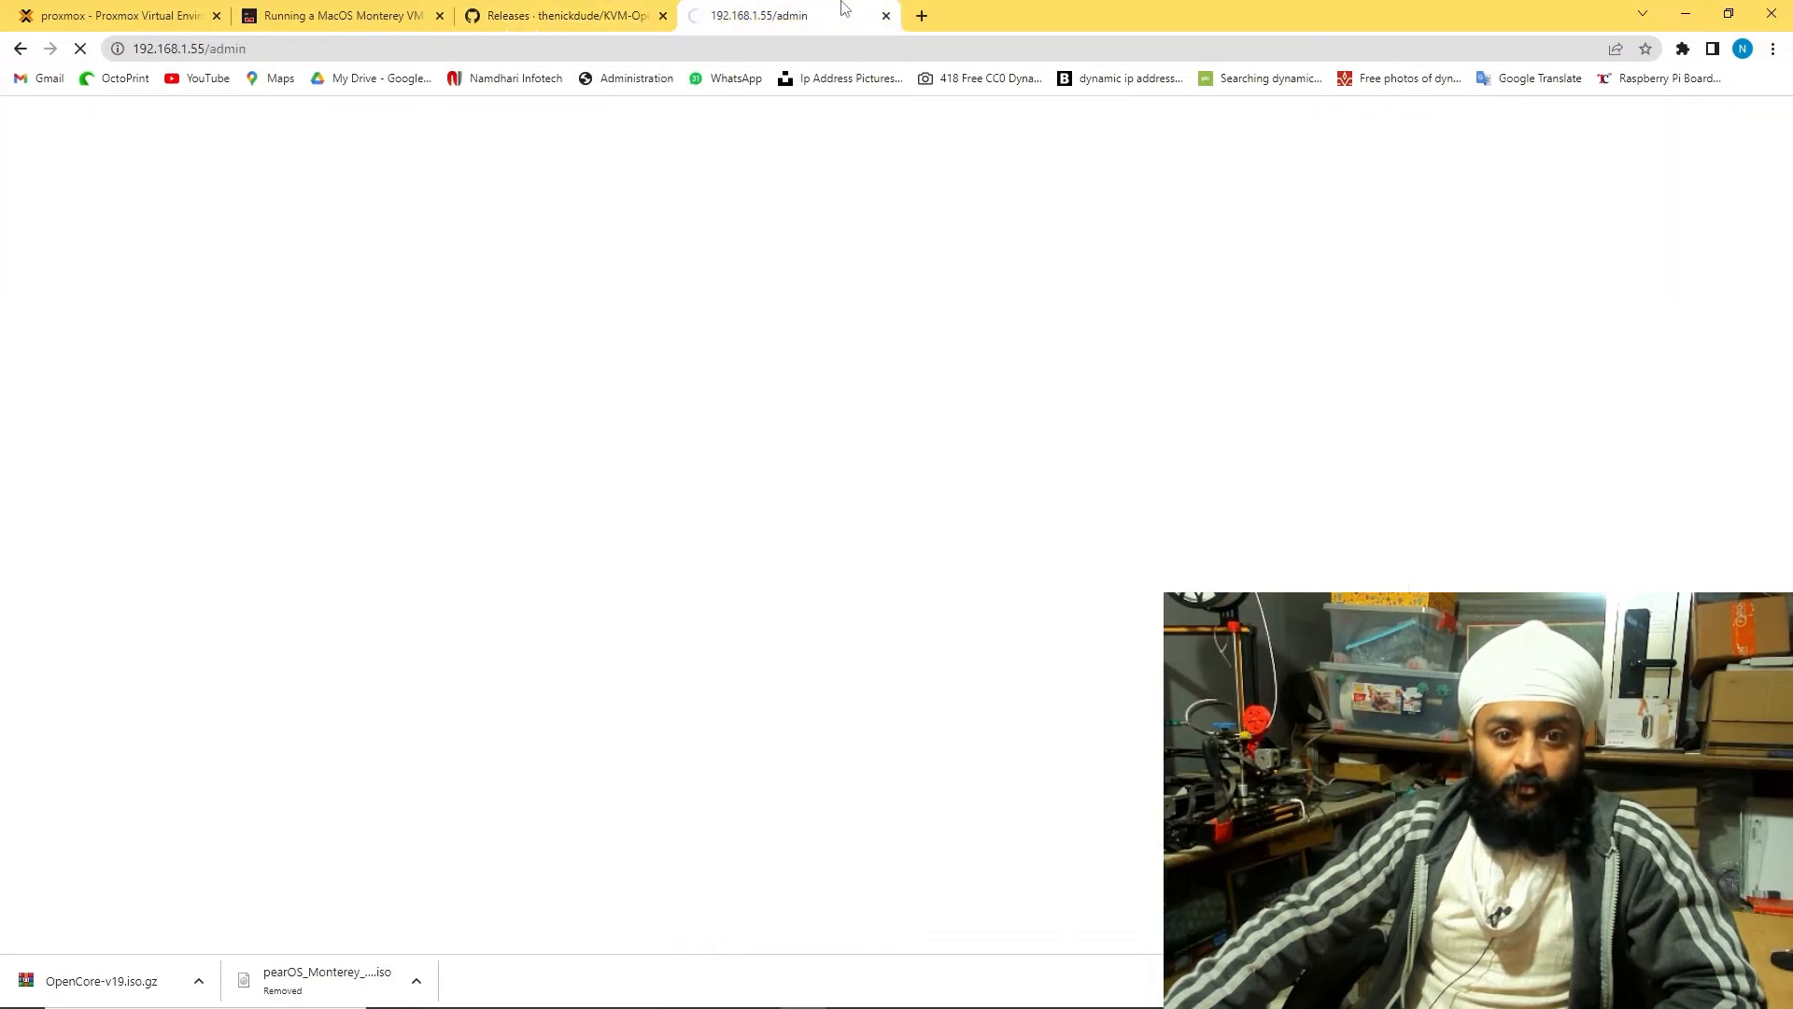
{"action": "left_click", "coordinate": [594, 9]}
{"action": "left_click", "coordinate": [336, 15]}
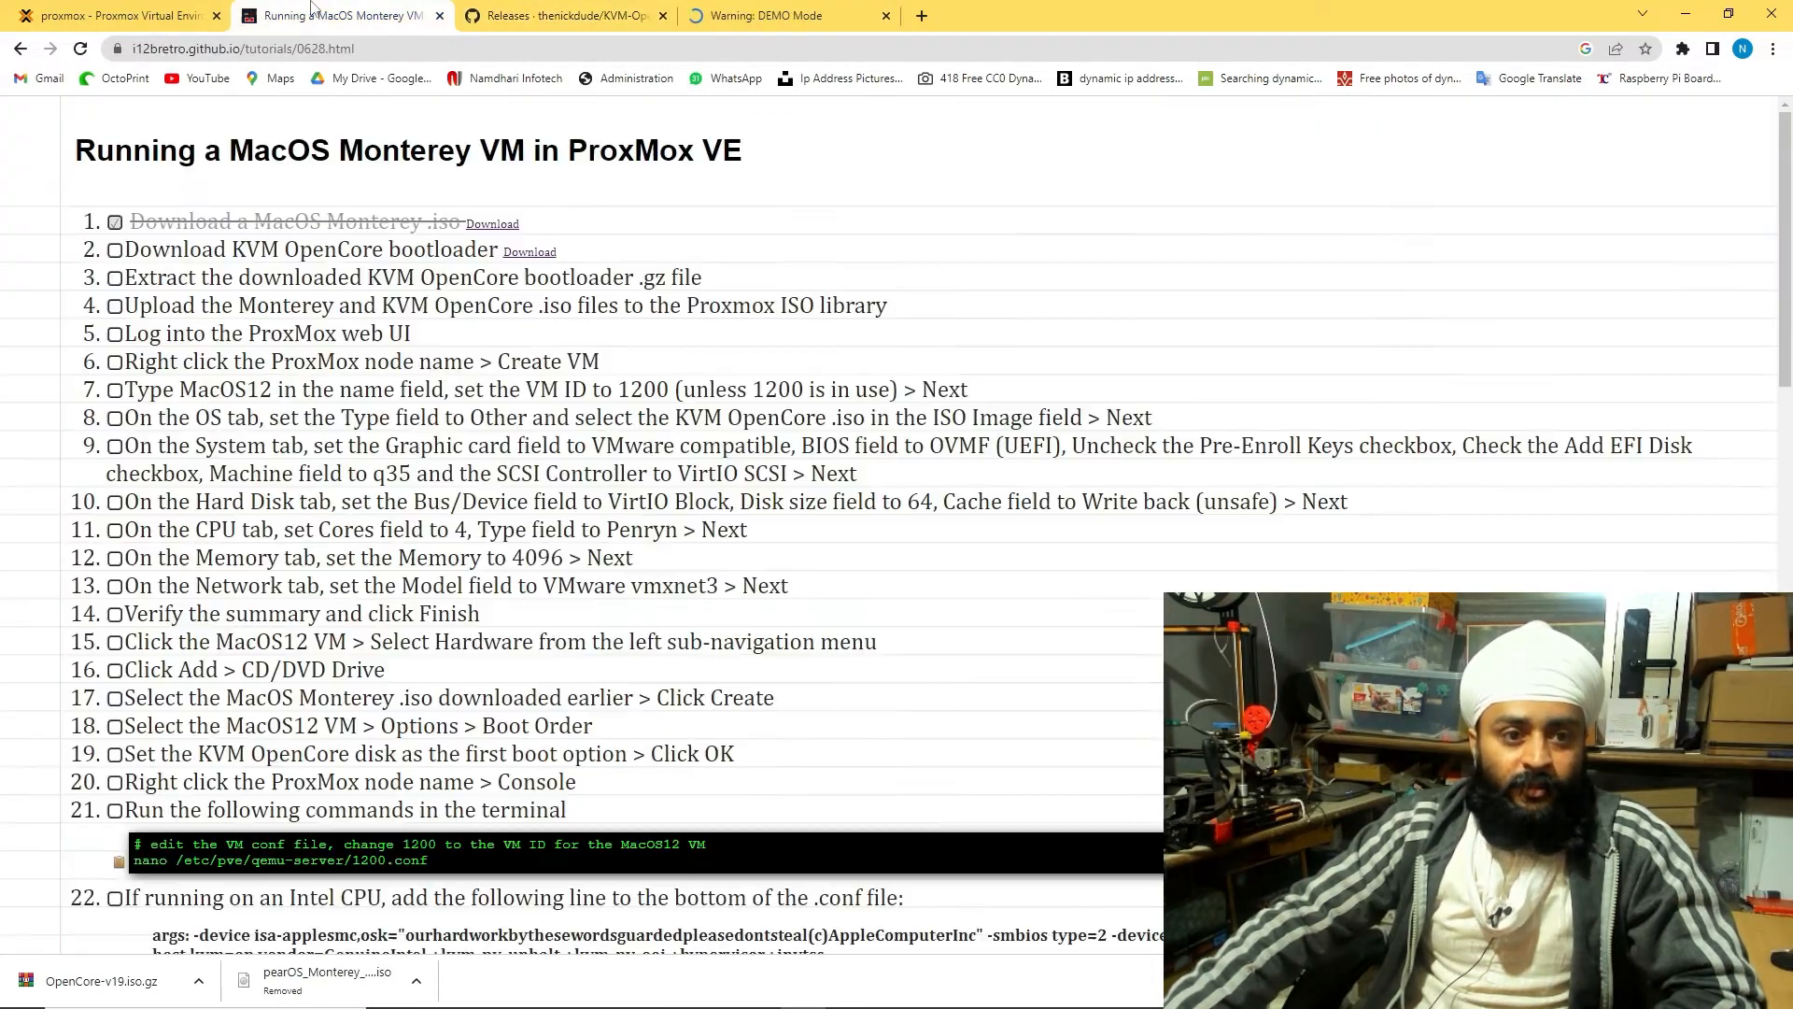
{"action": "left_click", "coordinate": [740, 15]}
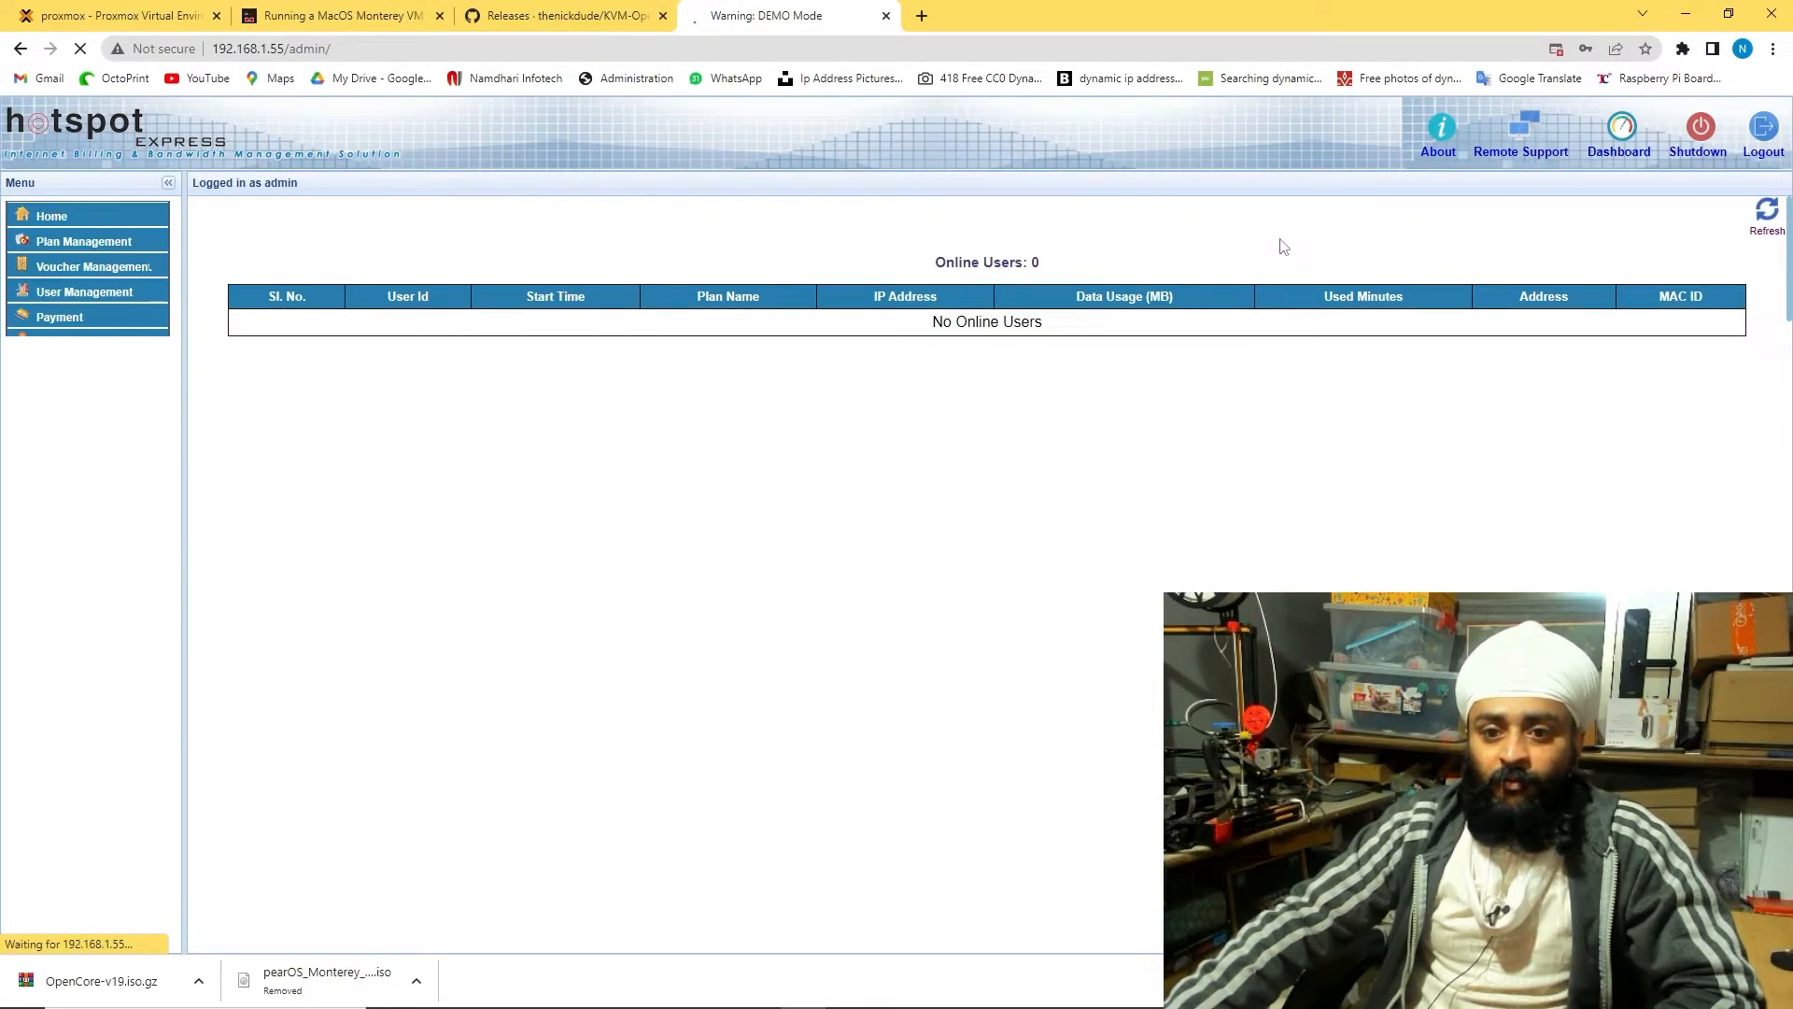
Expand the plan management, add-new-plan and payment menus in the admin panel
{"action": "left_click", "coordinate": [130, 240]}
{"action": "left_click", "coordinate": [91, 269]}
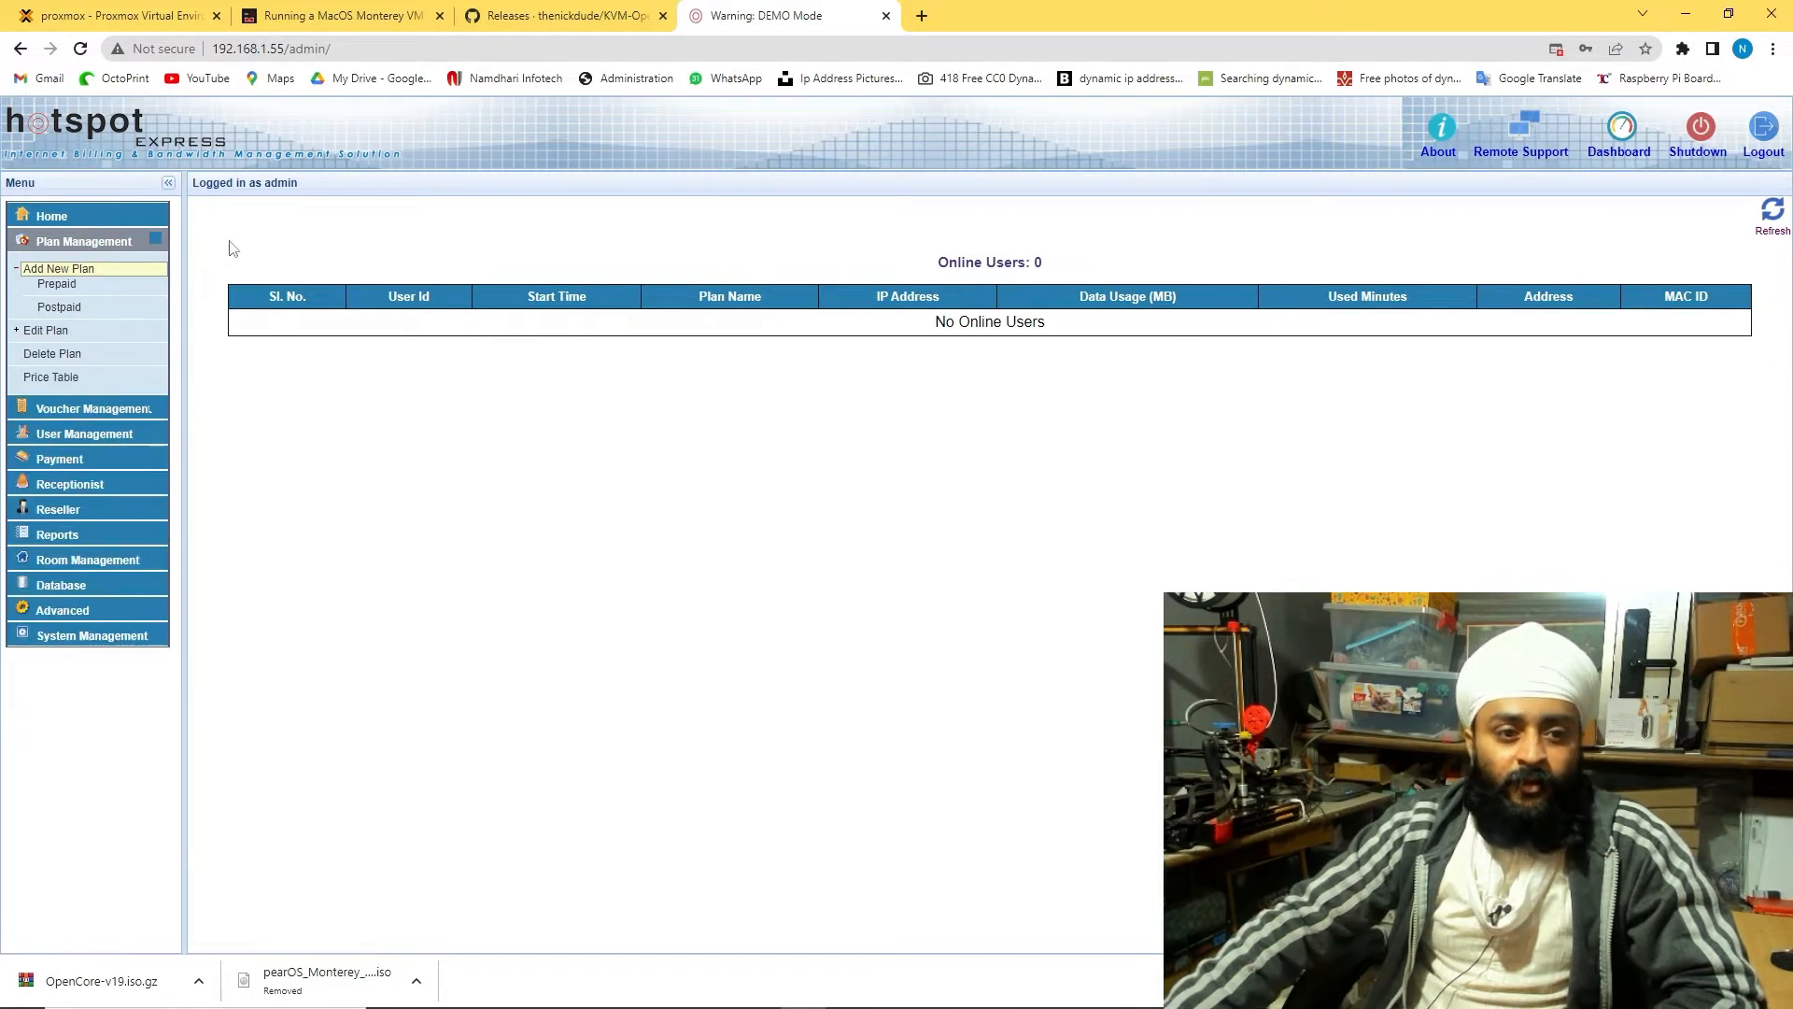
{"action": "left_click", "coordinate": [83, 461]}
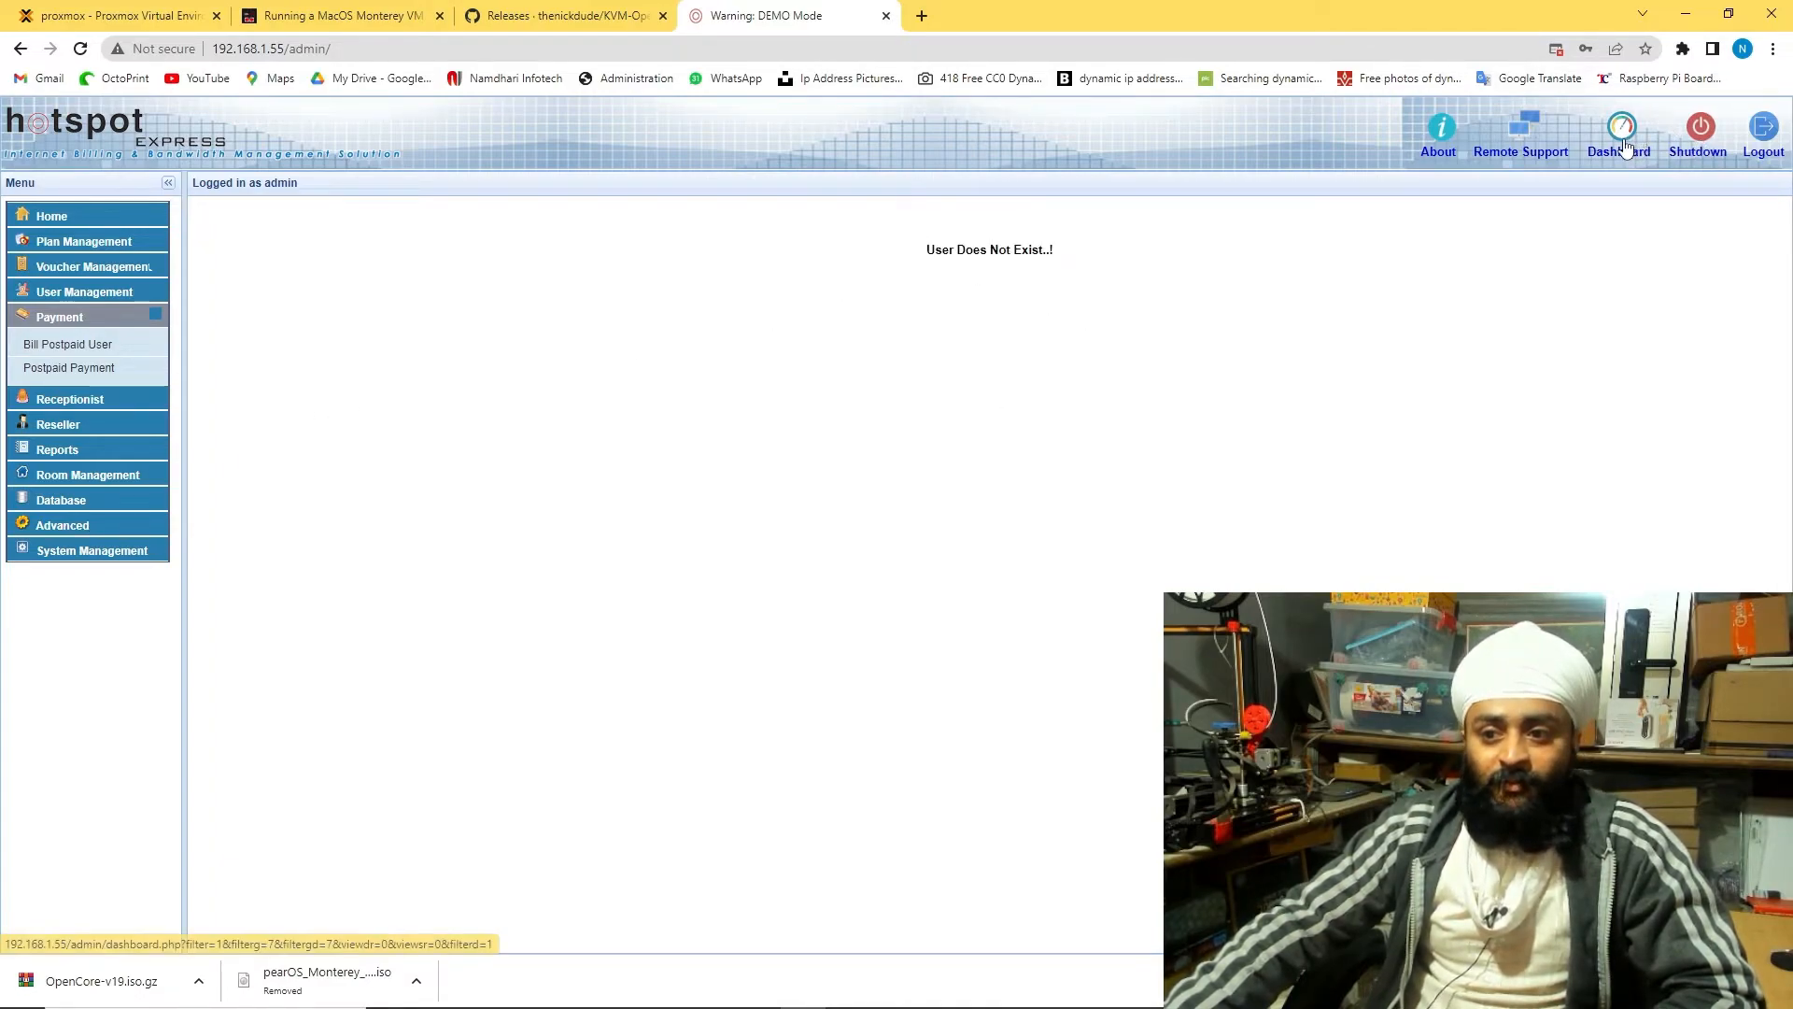
Mark the bootloader download step done in the Monterey tutorial, then return to hotspot admin
{"action": "left_click", "coordinate": [512, 17]}
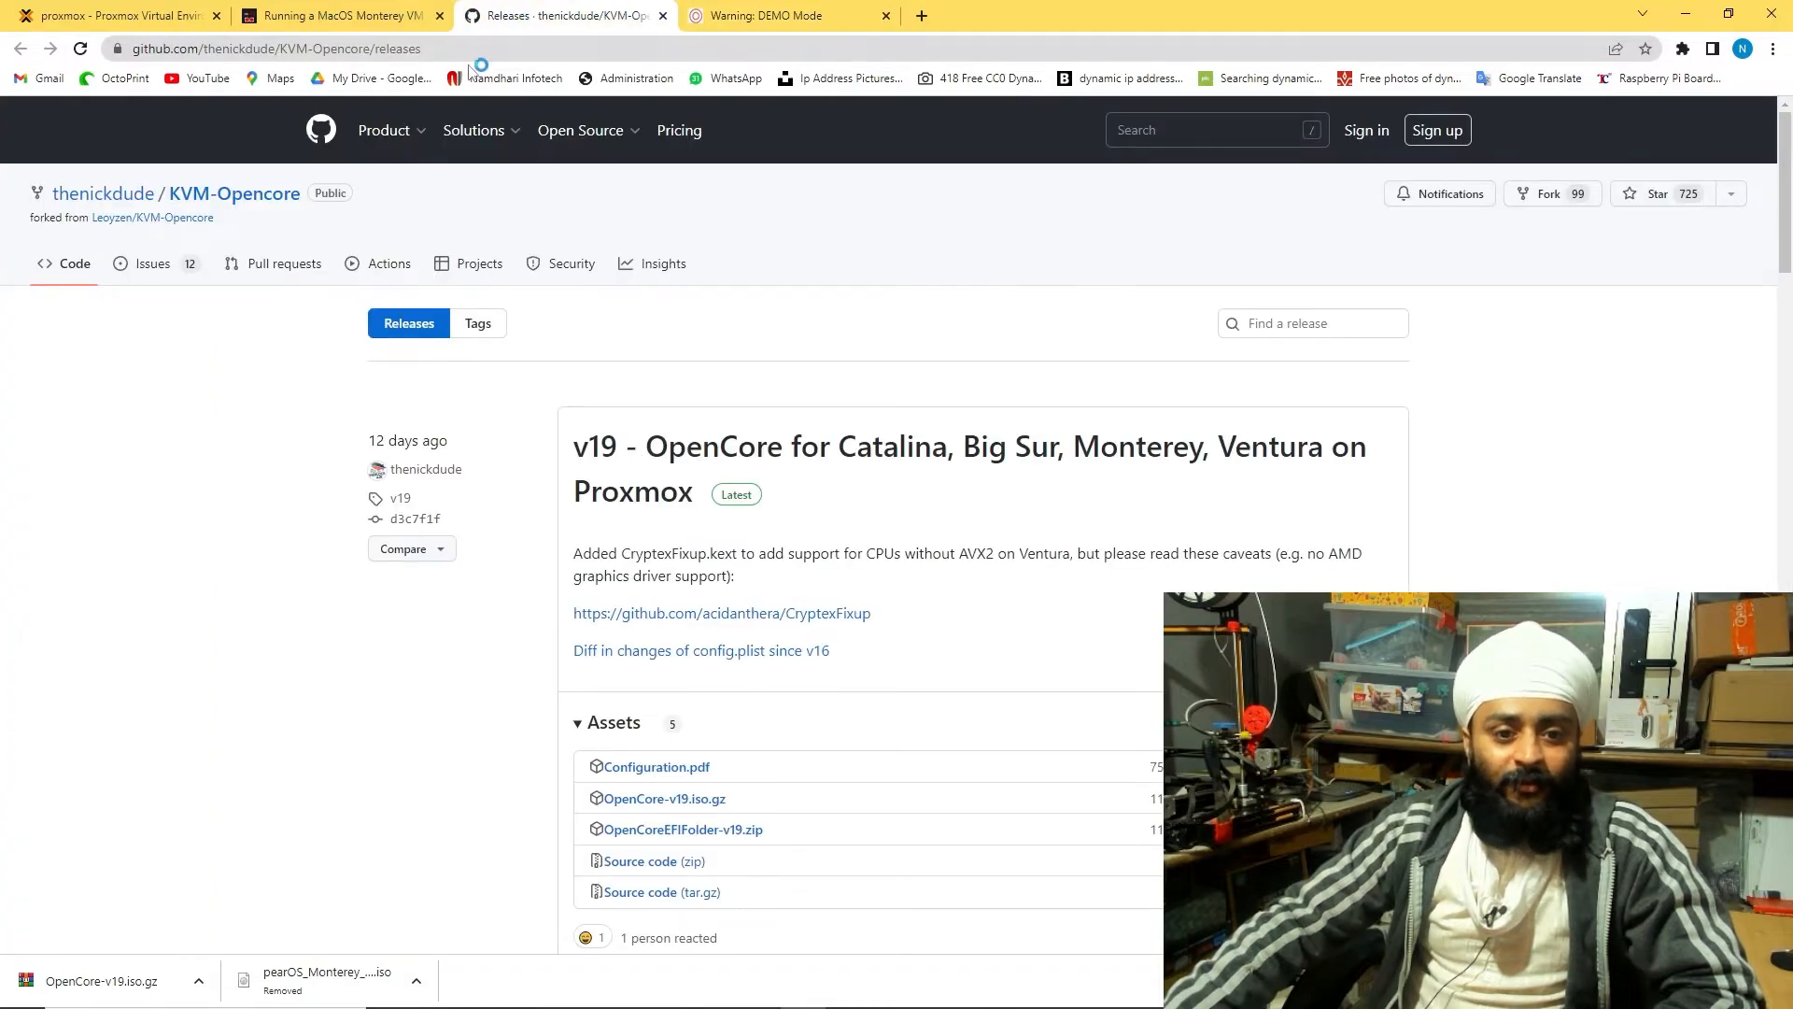
{"action": "left_click", "coordinate": [337, 16]}
{"action": "left_click", "coordinate": [113, 250]}
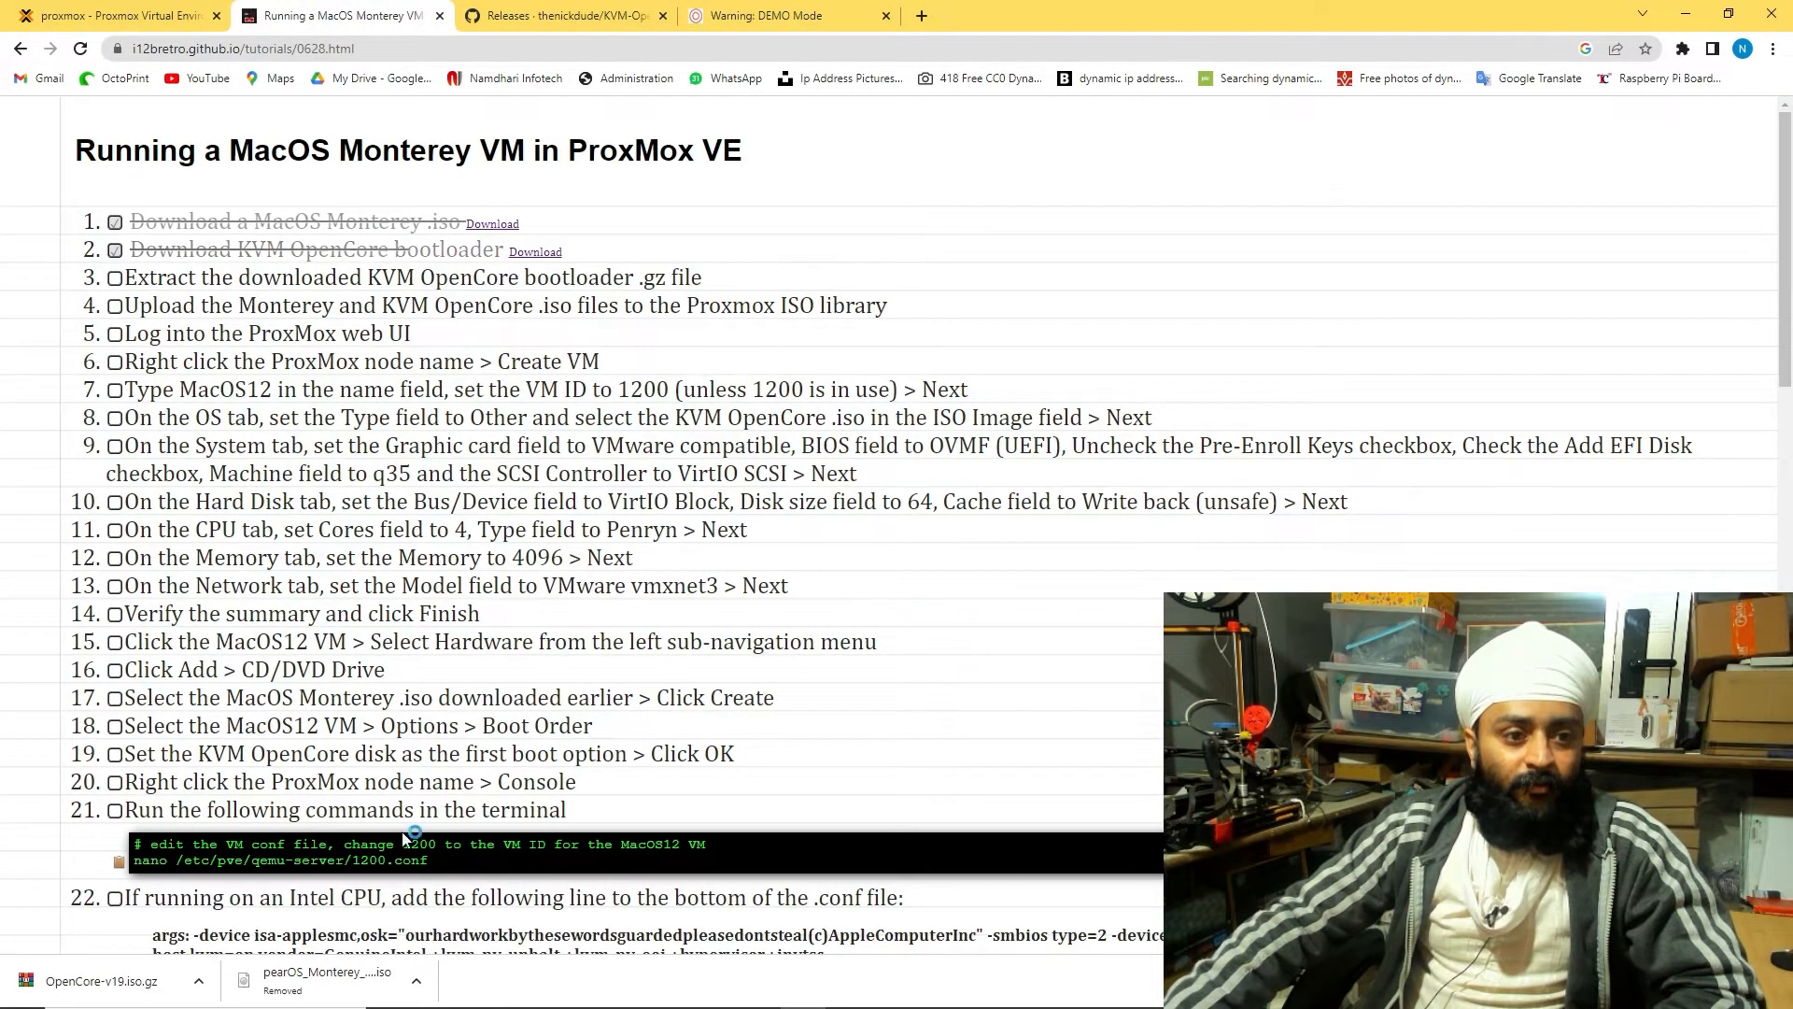
{"action": "left_click", "coordinate": [766, 16]}
Fill the Reception Console room-guest form with password, mobile number and the 1-day plan
{"action": "left_click", "coordinate": [70, 370]}
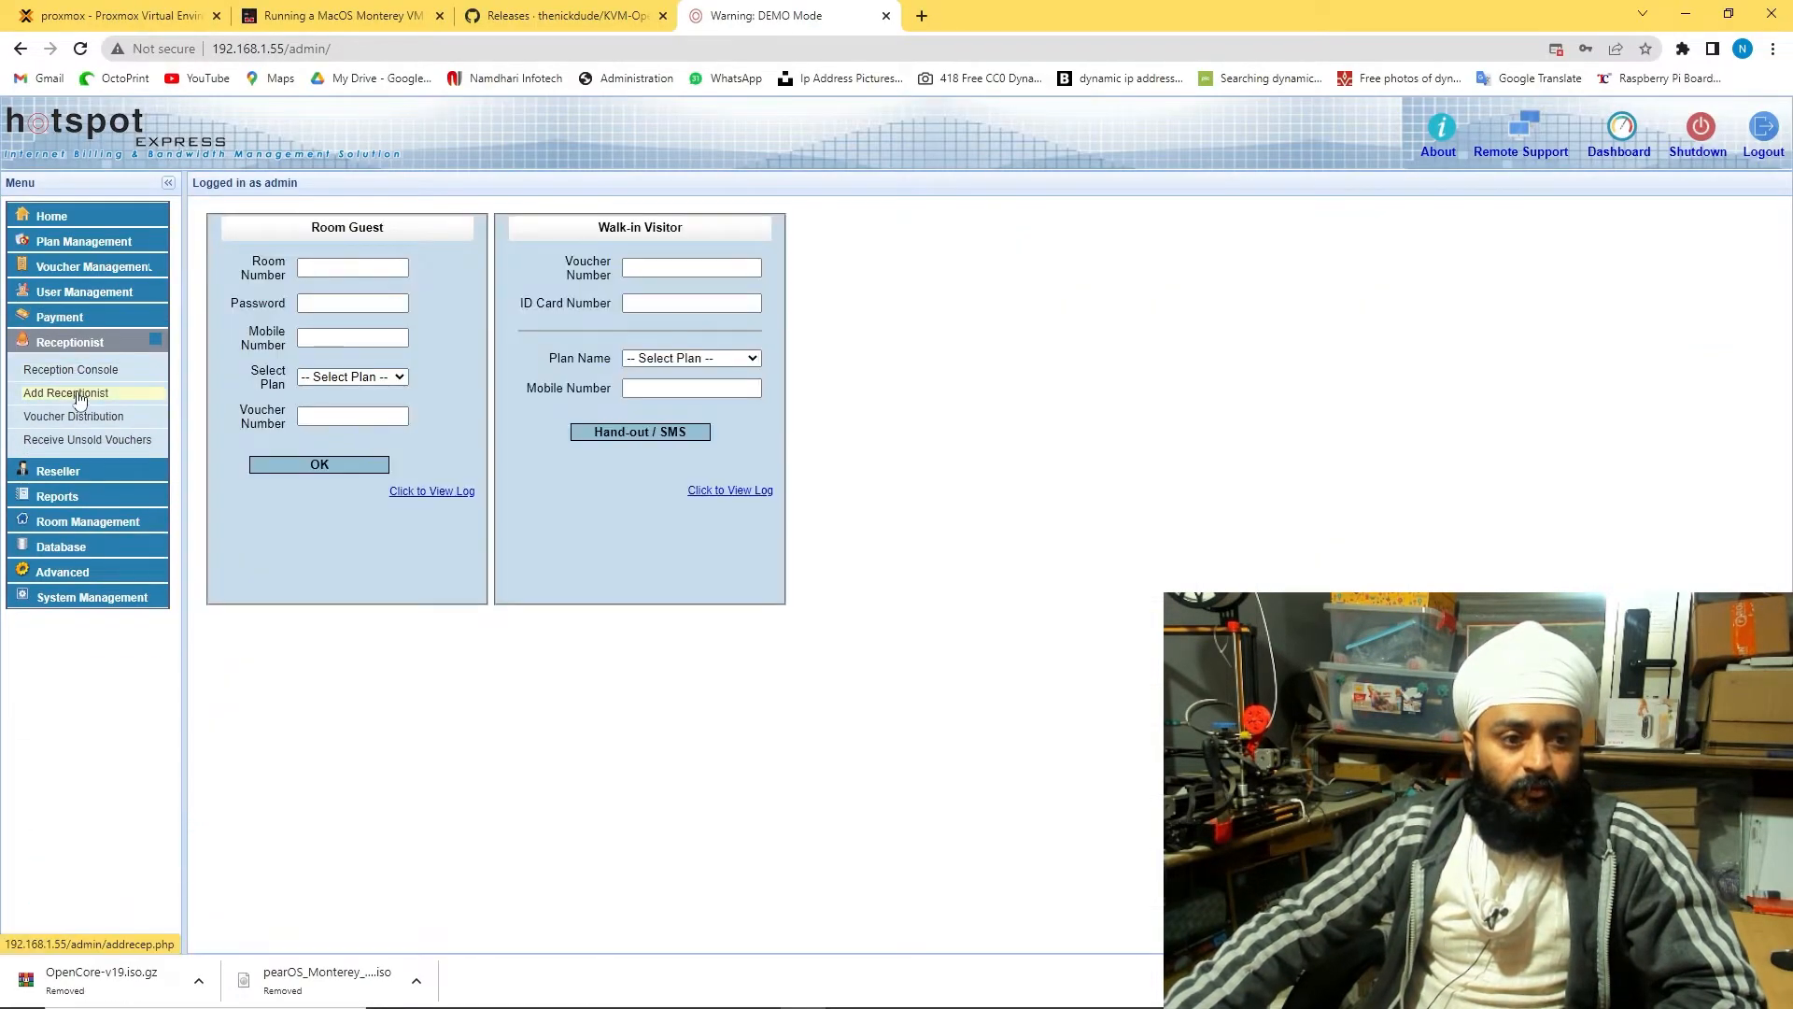
{"action": "left_click", "coordinate": [322, 301]}
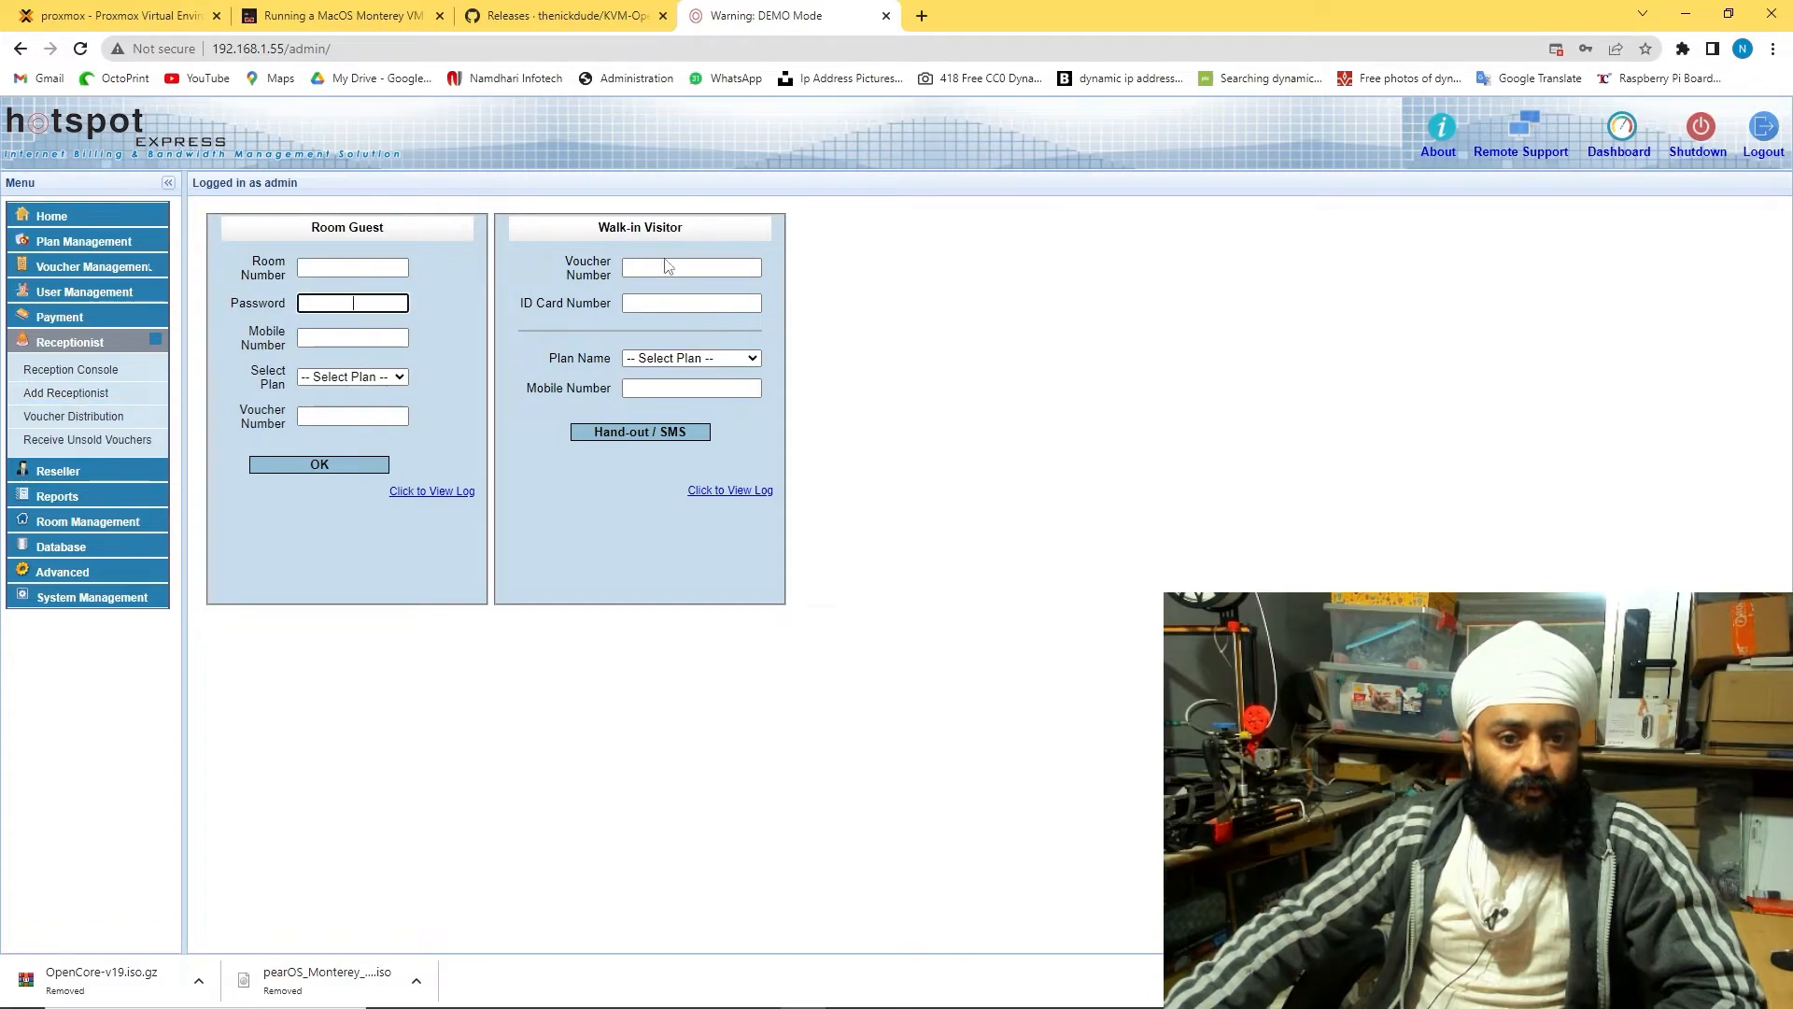
{"action": "left_click", "coordinate": [345, 338]}
{"action": "left_click", "coordinate": [342, 378]}
{"action": "left_click", "coordinate": [343, 409]}
{"action": "left_click", "coordinate": [346, 416]}
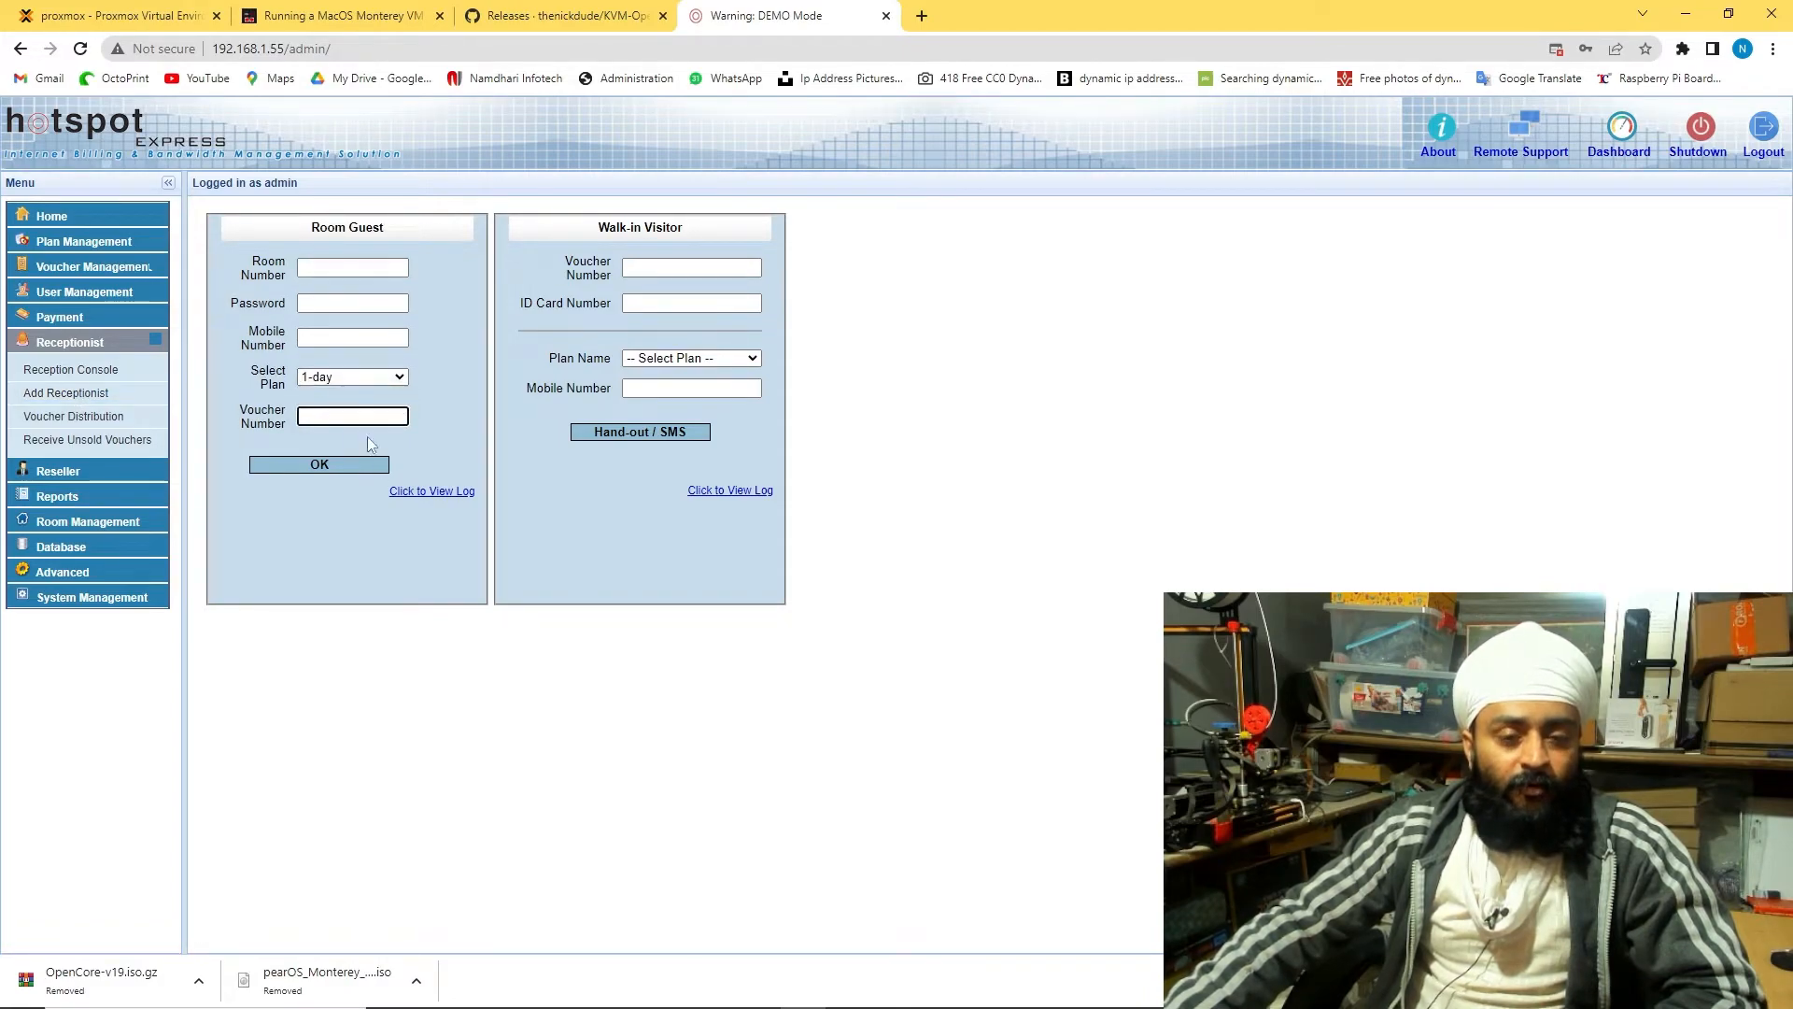
{"action": "left_click", "coordinate": [390, 629]}
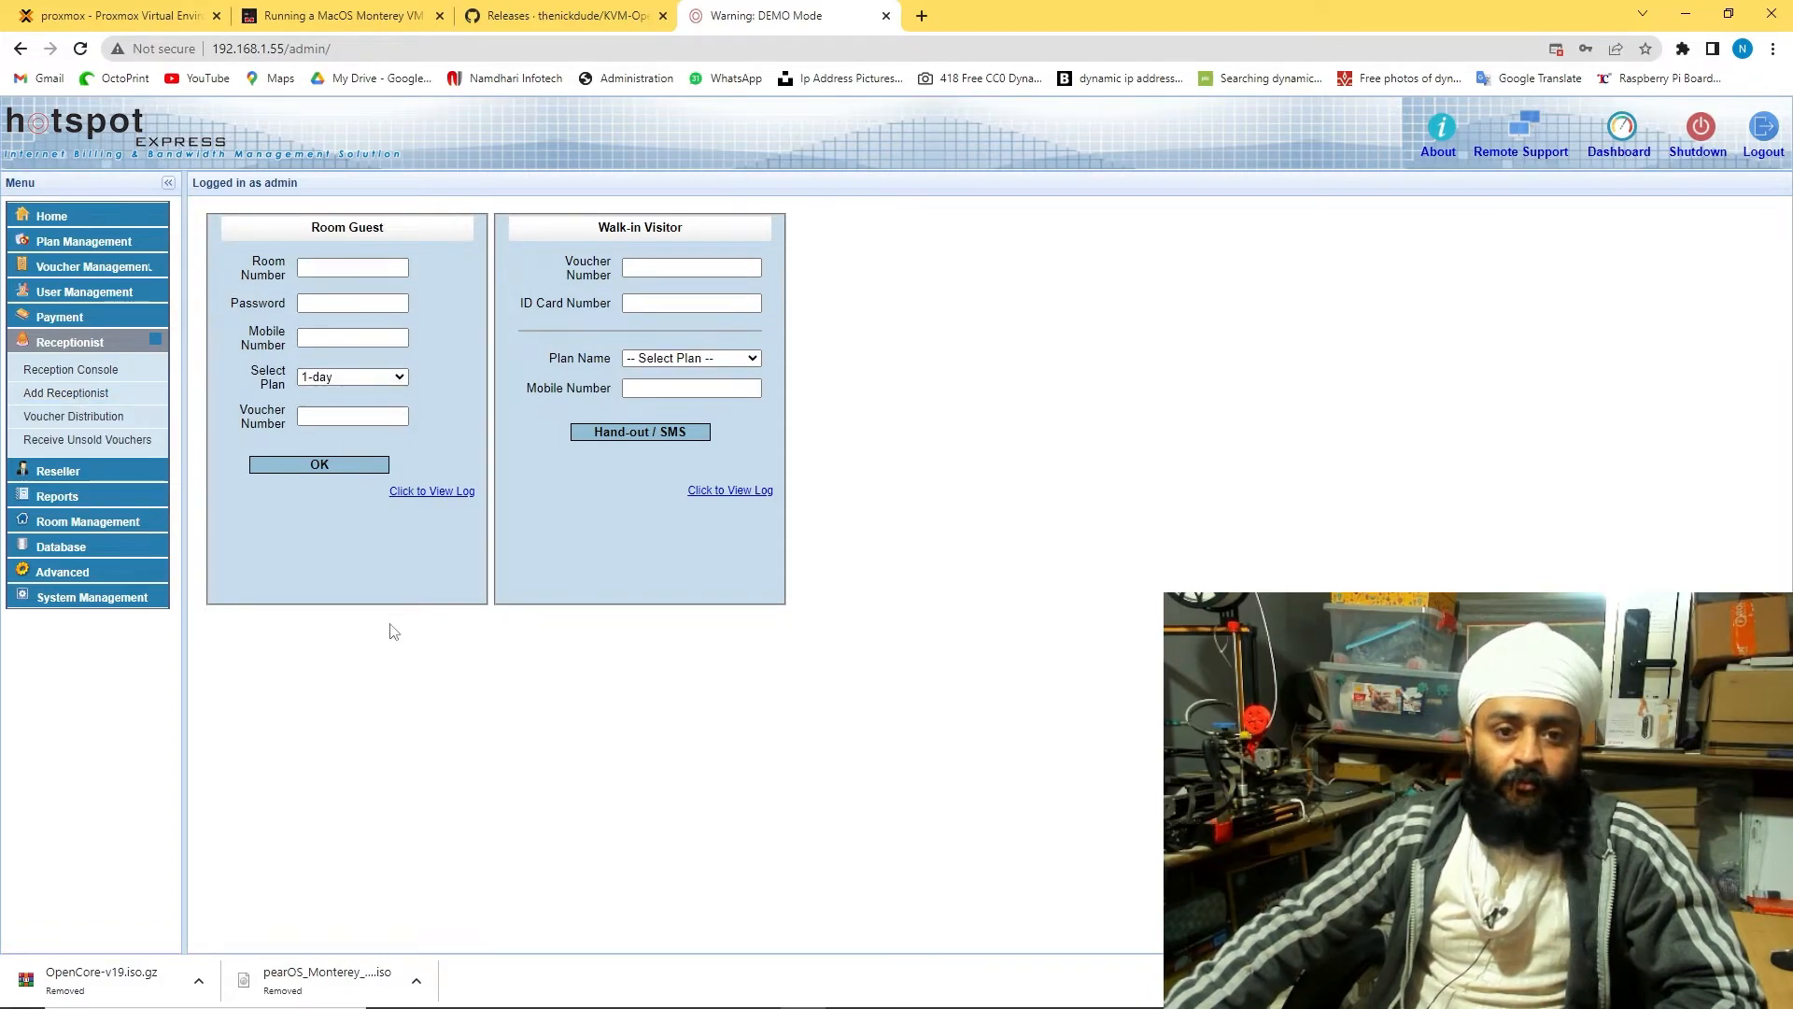
Go to voucher generation and review the list of generated vouchers
{"action": "left_click", "coordinate": [77, 437]}
{"action": "left_click", "coordinate": [612, 312]}
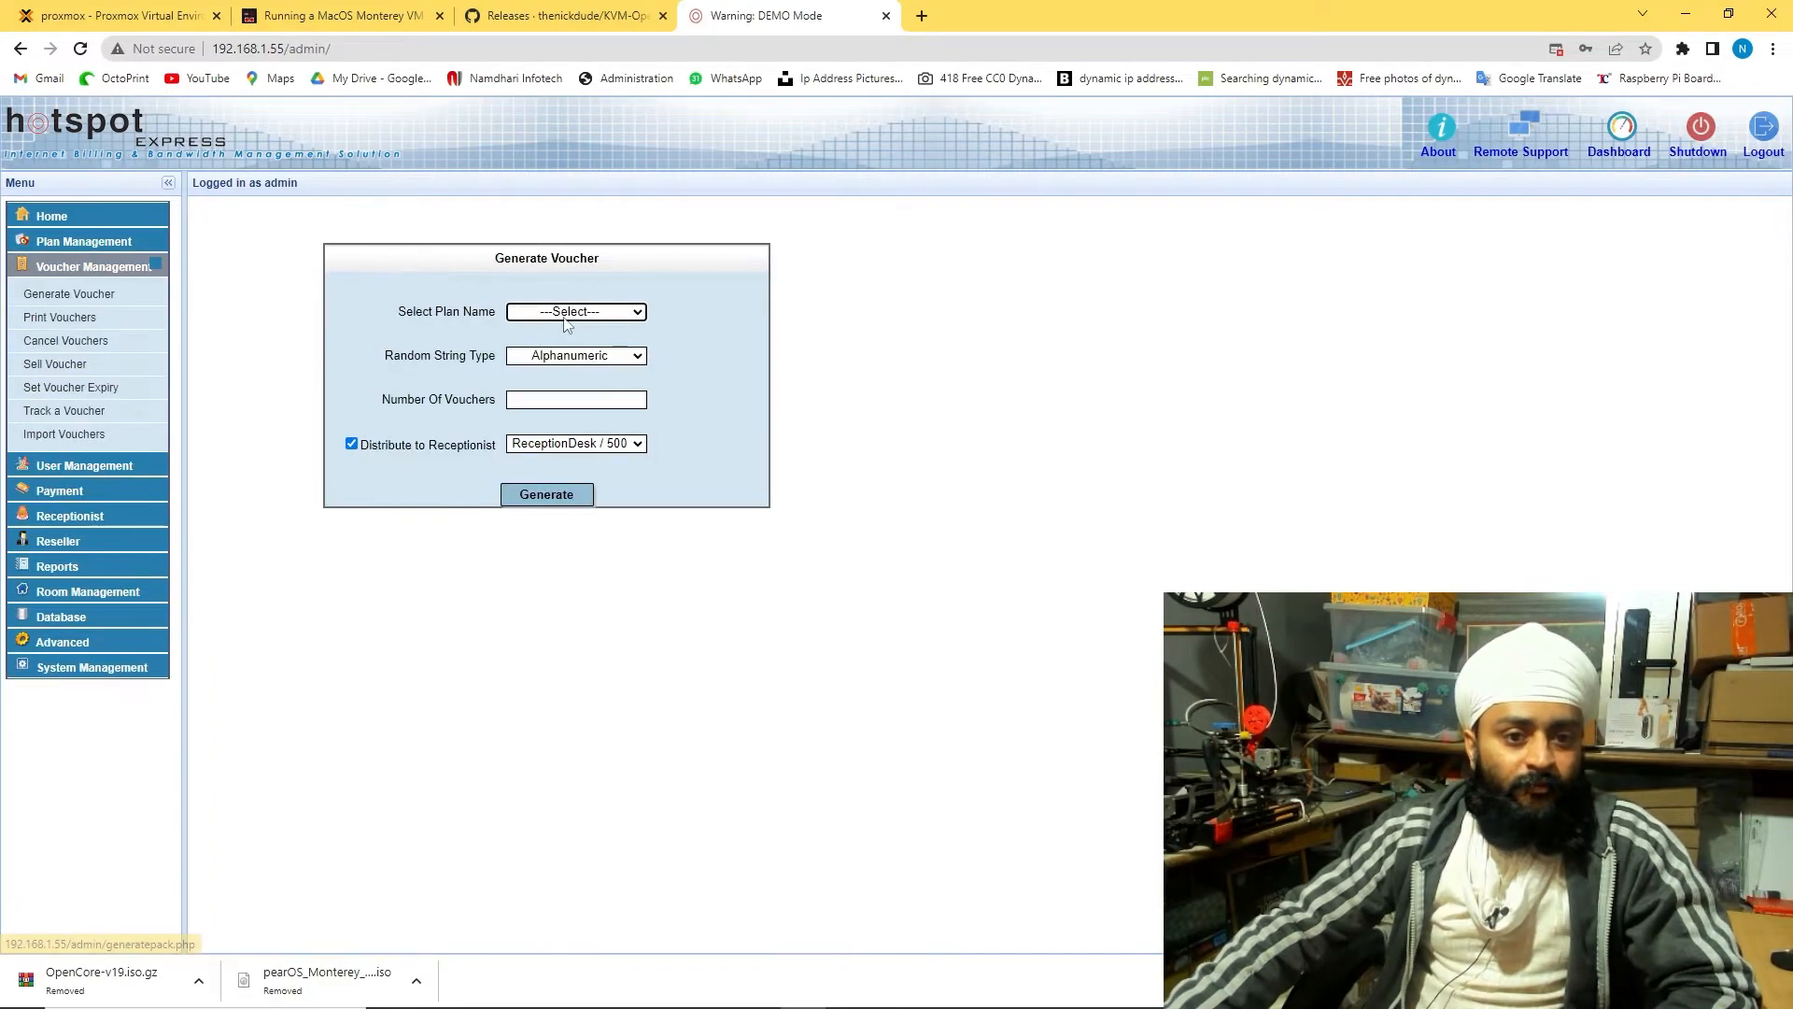
{"action": "left_click", "coordinate": [574, 309]}
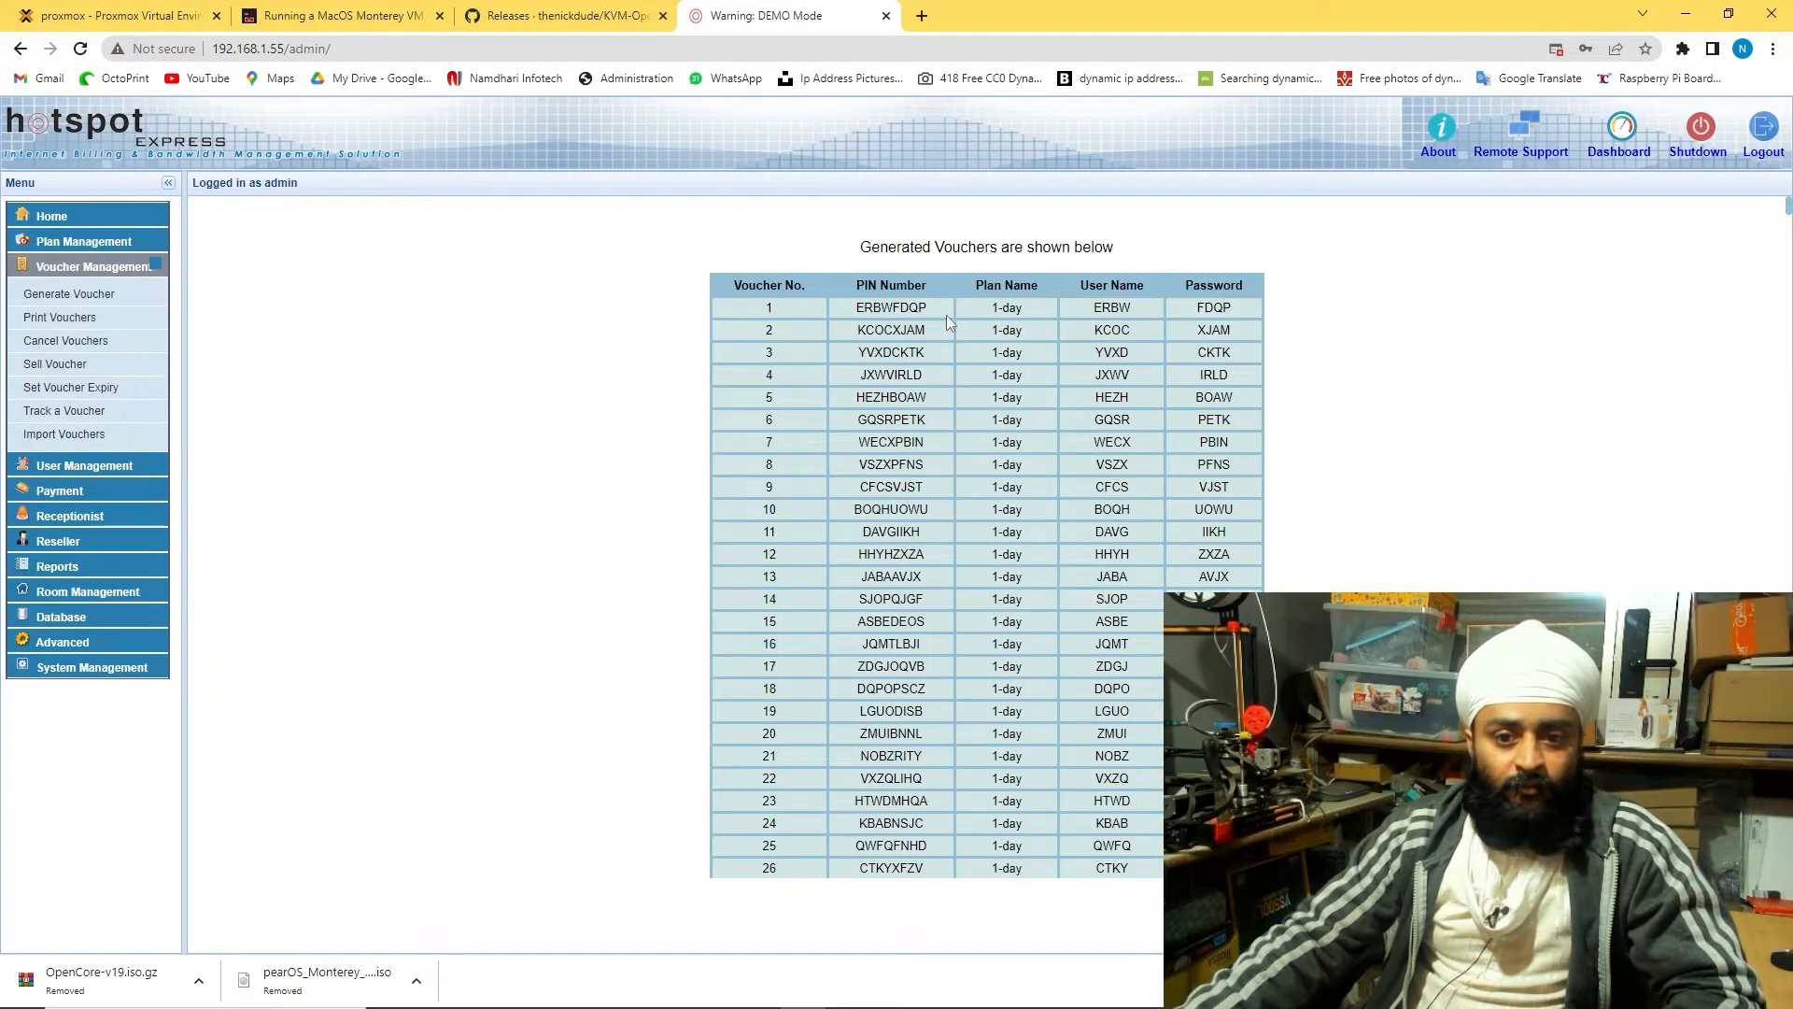
{"action": "left_click_drag", "start_coordinate": [870, 308], "coordinate": [939, 353]}
{"action": "left_click", "coordinate": [1082, 383]}
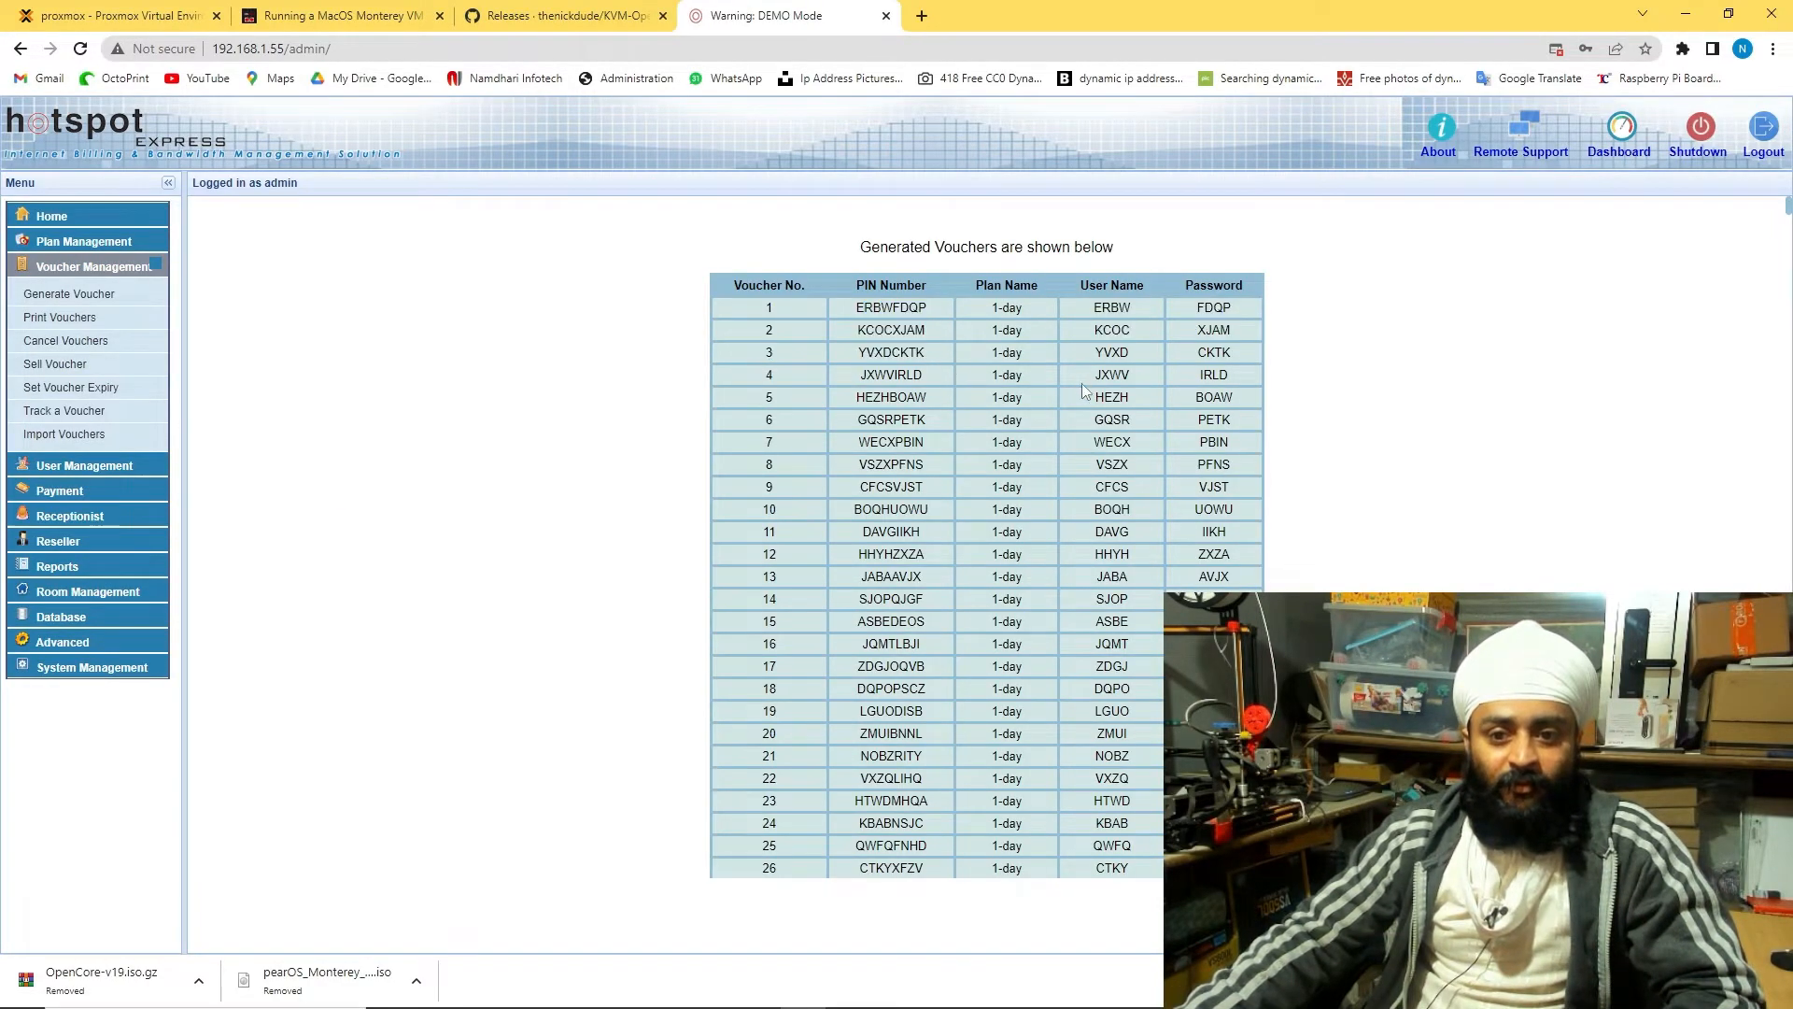
{"action": "left_click_drag", "start_coordinate": [1091, 621], "coordinate": [1103, 778]}
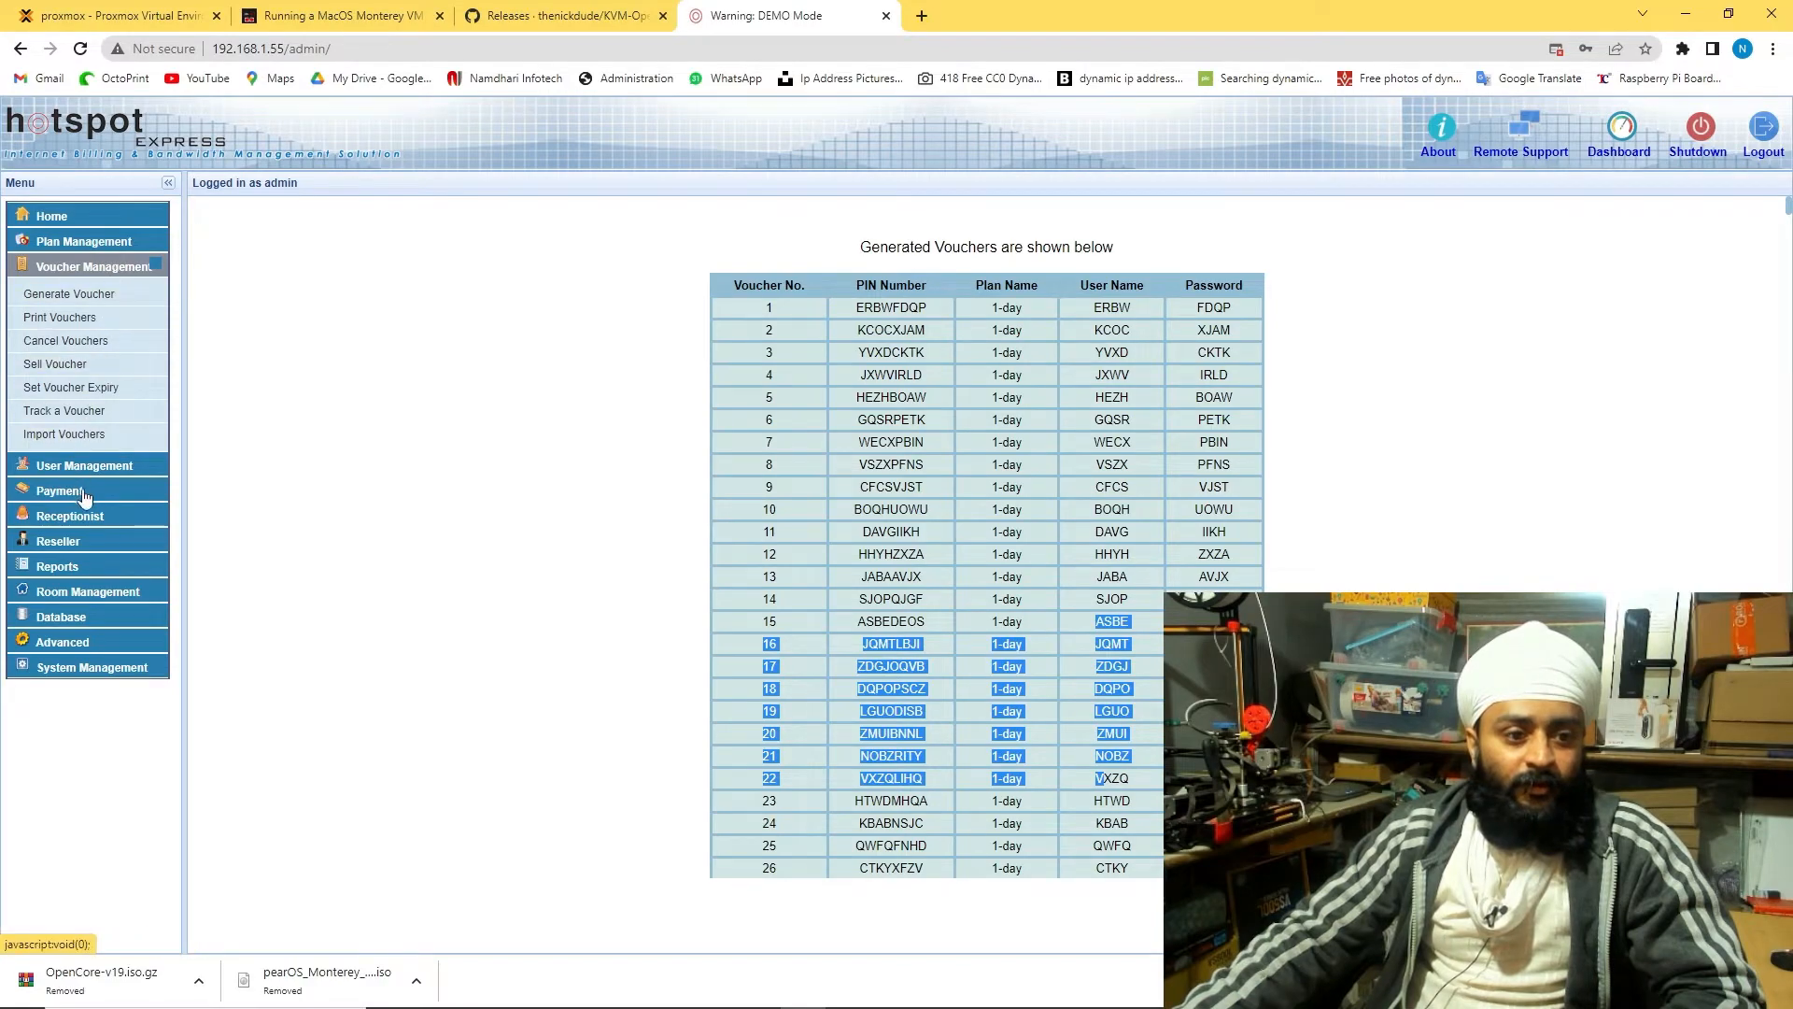
Open the Hotspot Control Center and check voucher generation and SMS settings from its diagram
{"action": "left_click", "coordinate": [84, 642]}
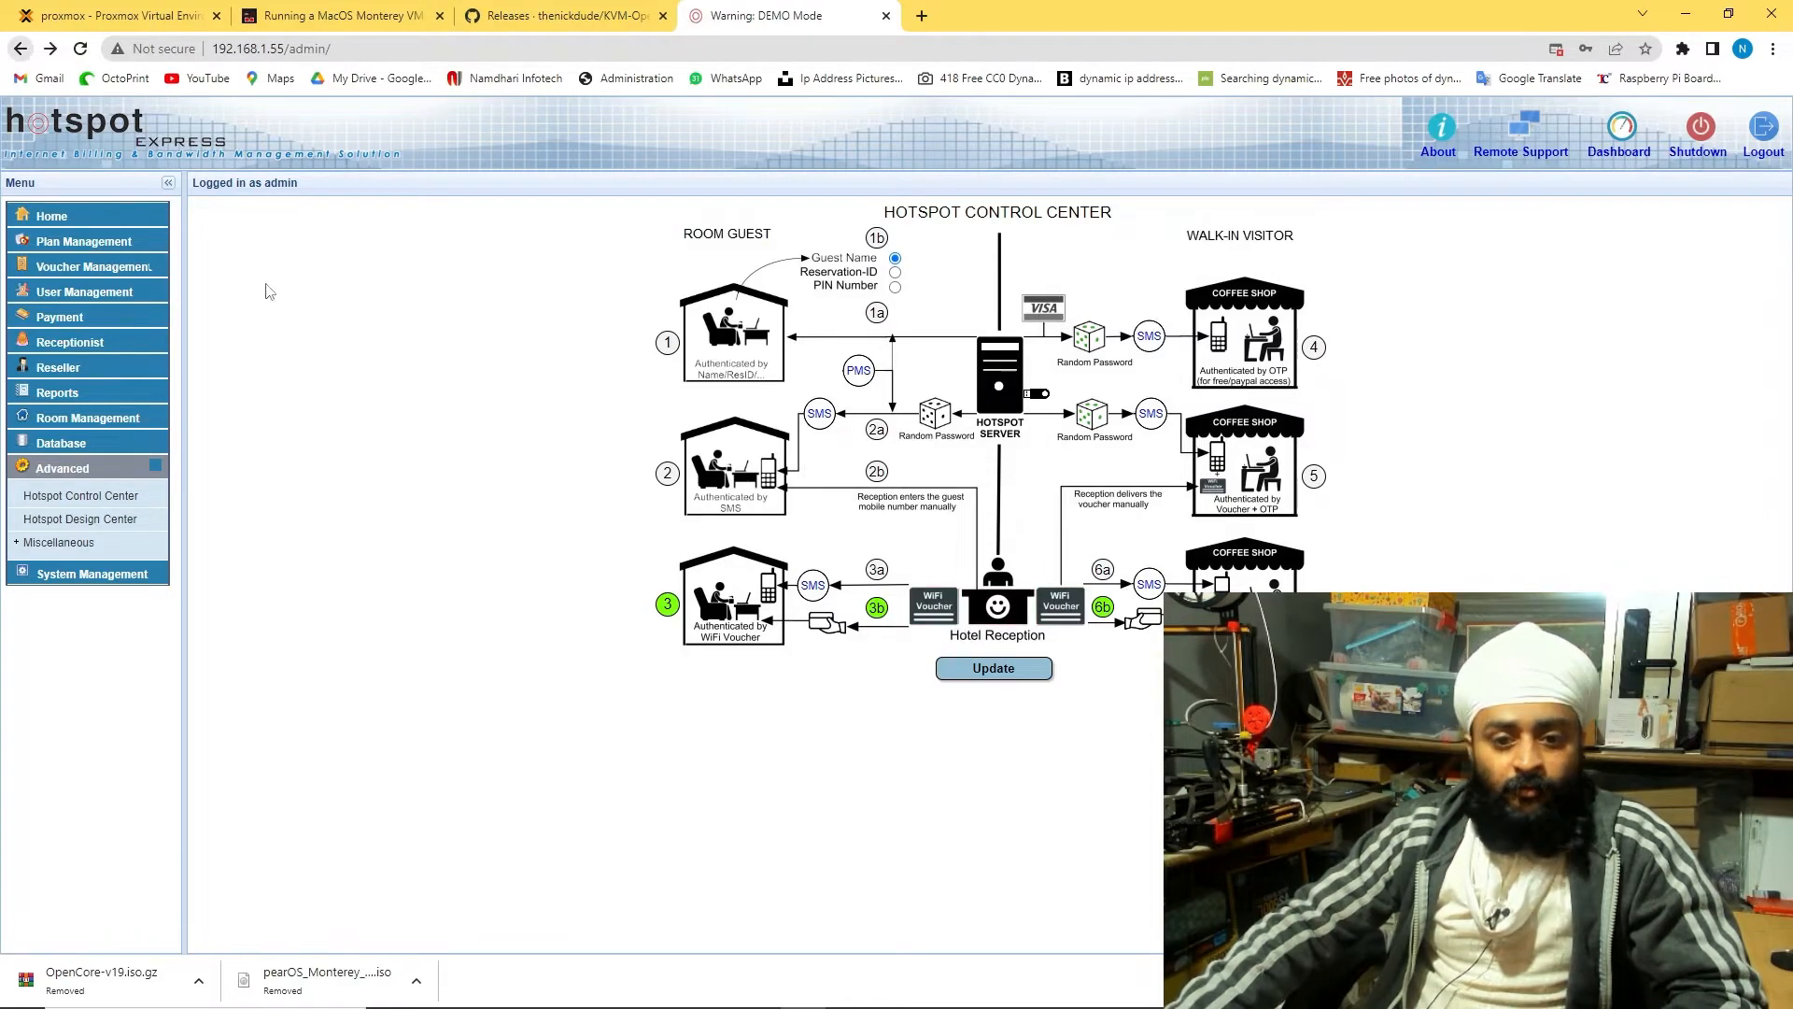
{"action": "left_click", "coordinate": [943, 610]}
{"action": "left_click", "coordinate": [21, 48]}
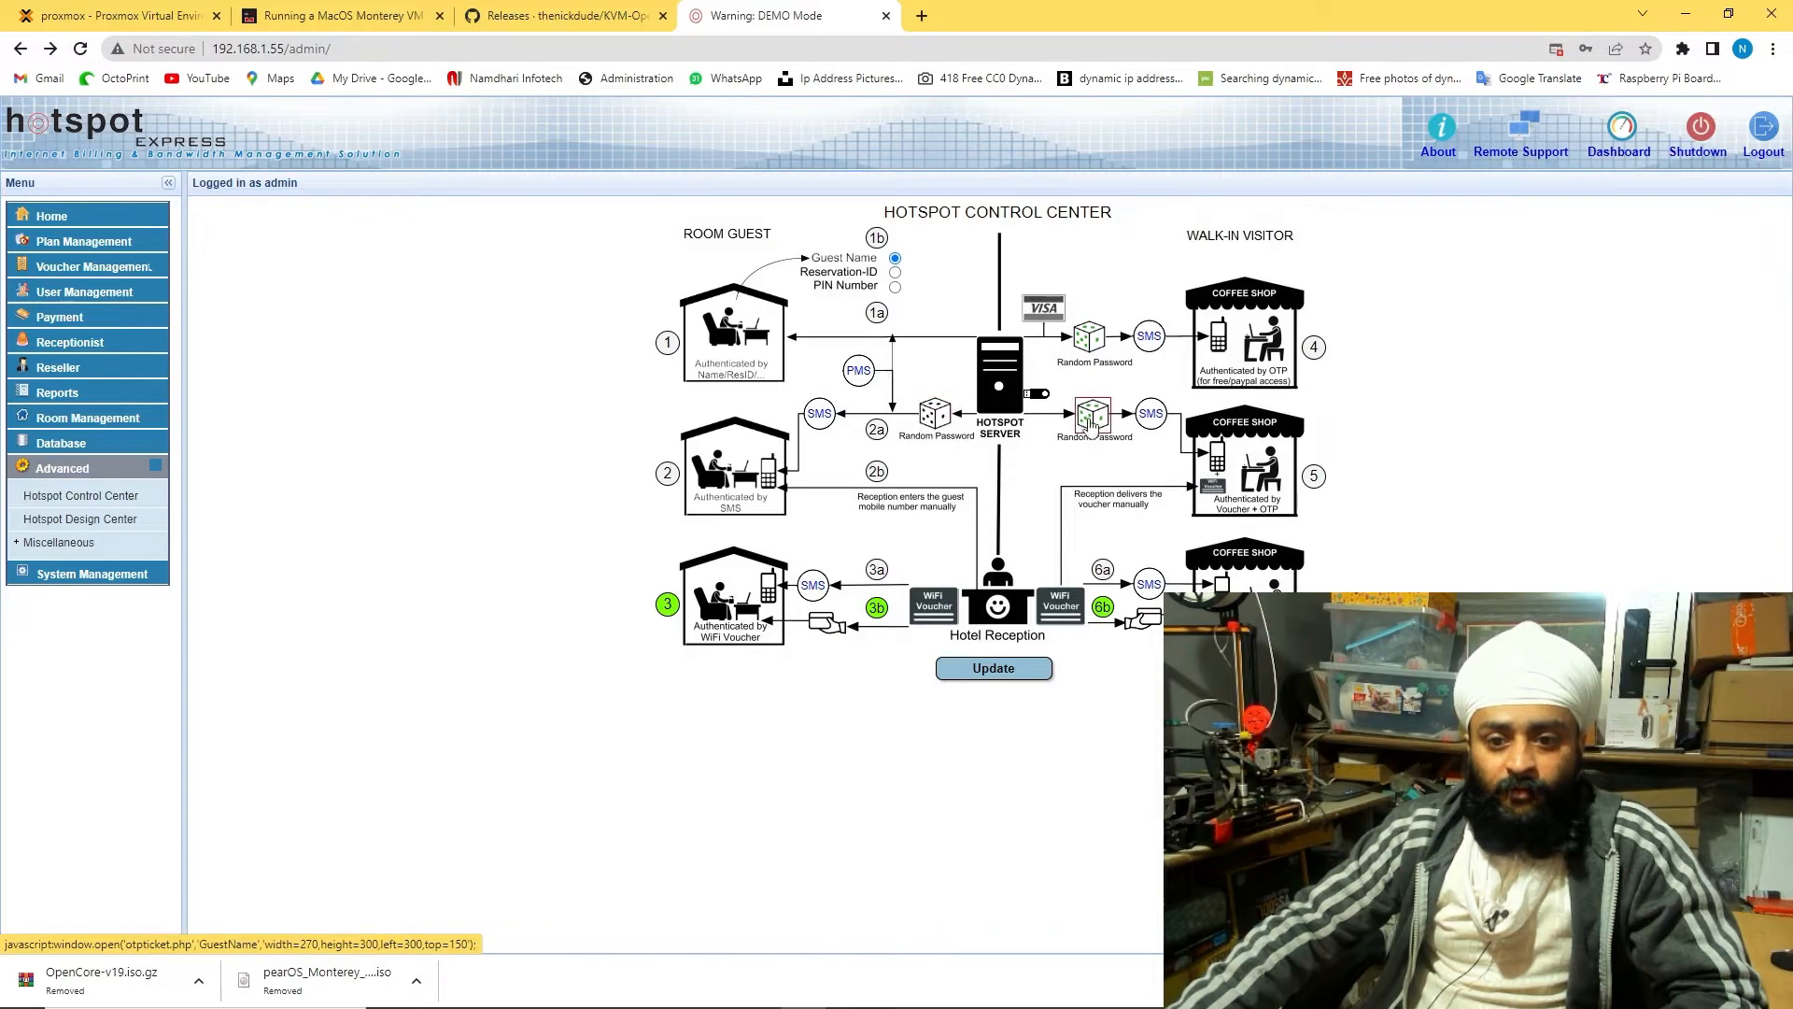
{"action": "left_click", "coordinate": [1091, 347]}
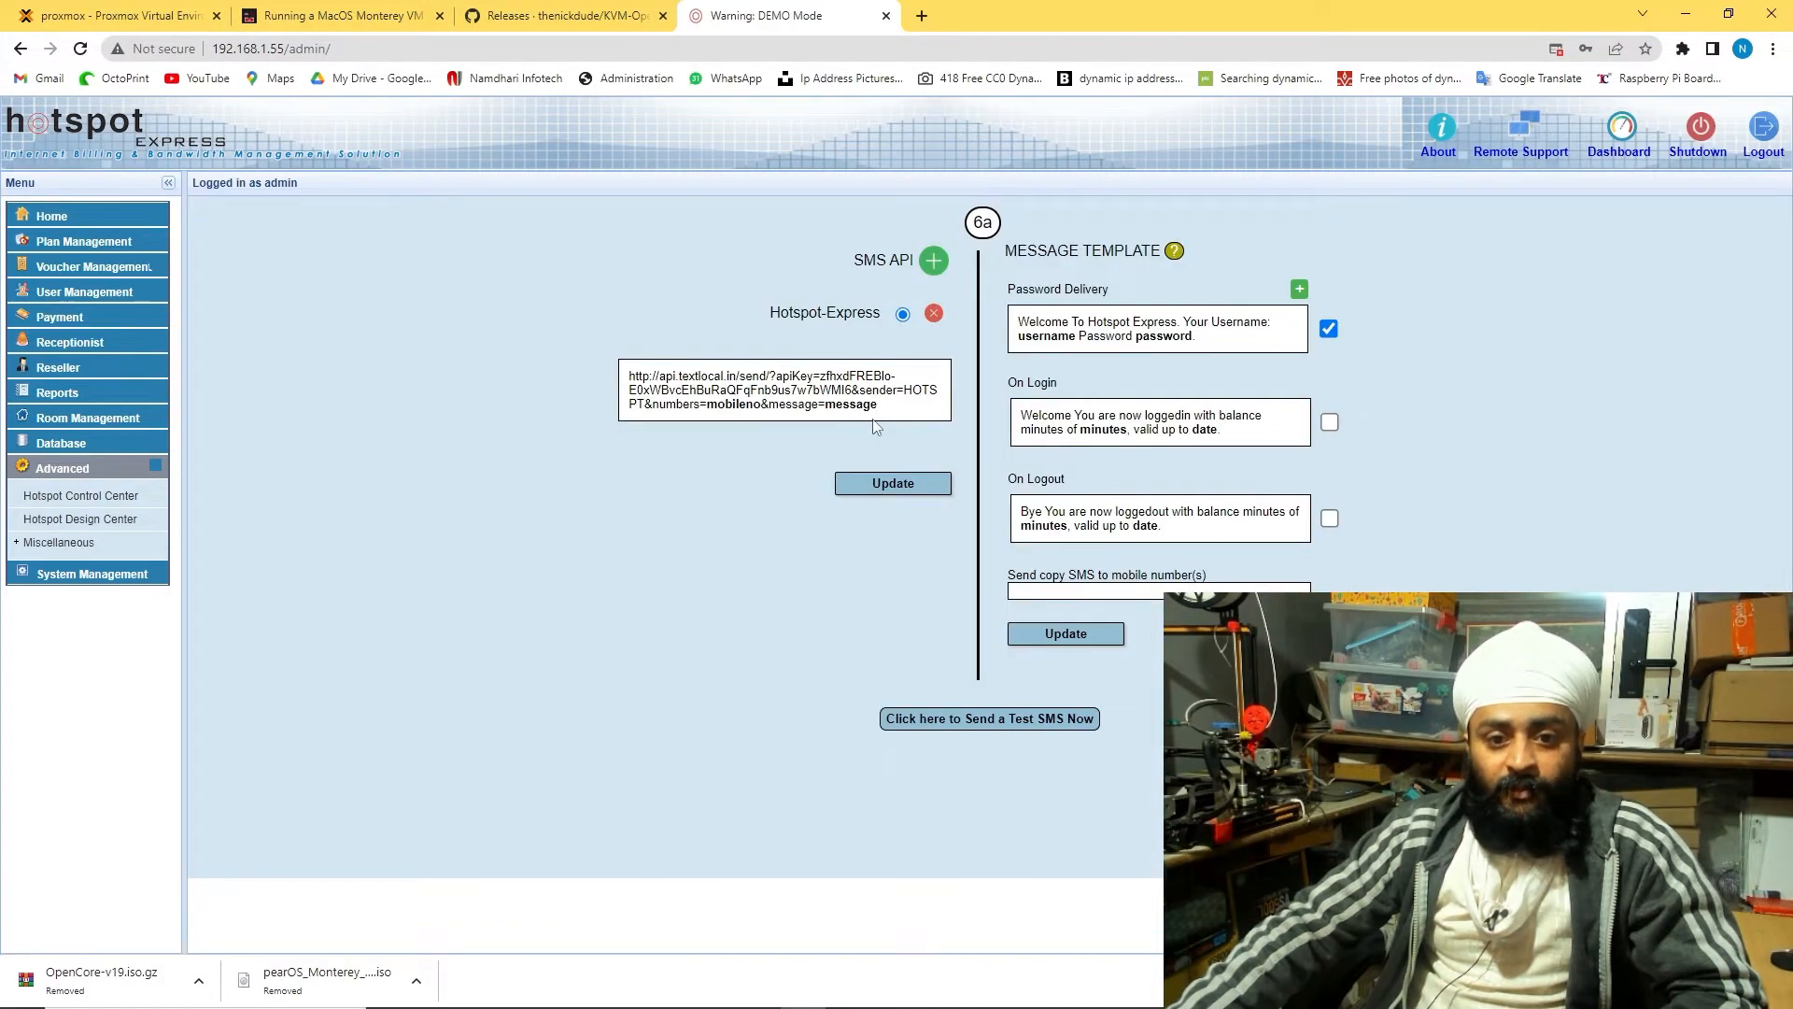
{"action": "left_click", "coordinate": [21, 48]}
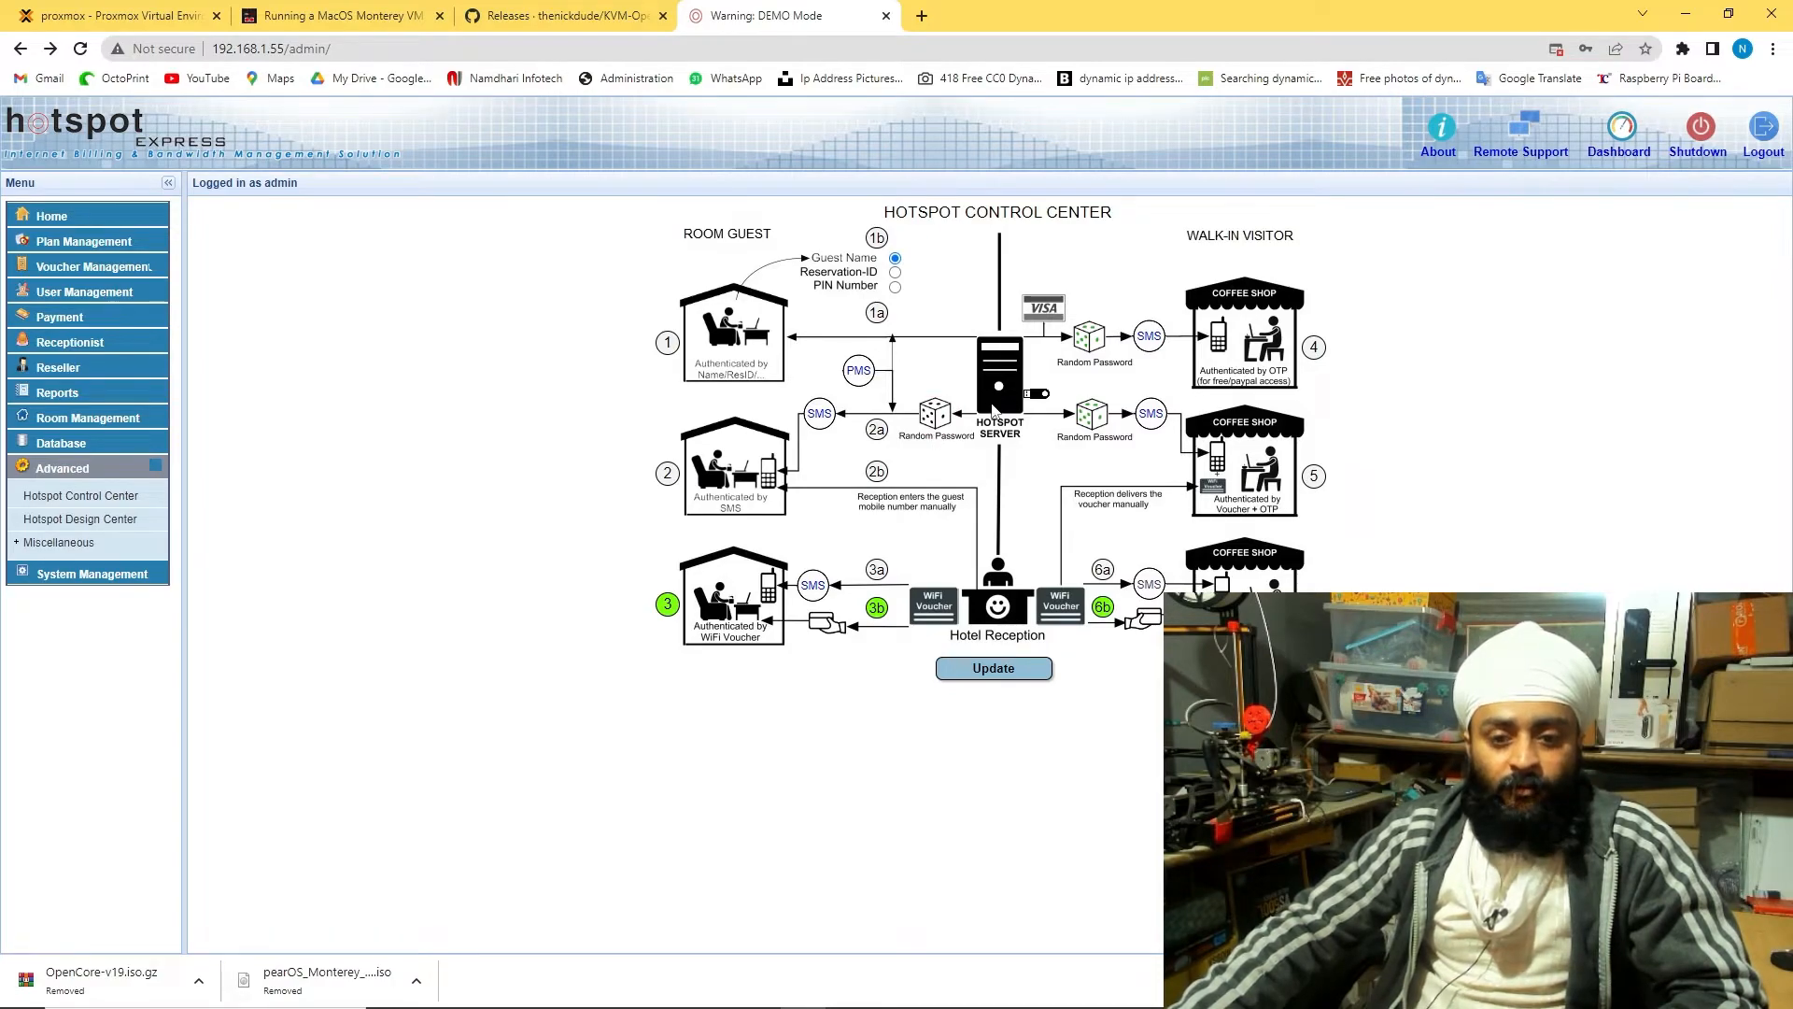
Log in to Kali on VM 101, launch Firefox, and search 'speed test'
{"action": "left_click", "coordinate": [122, 15]}
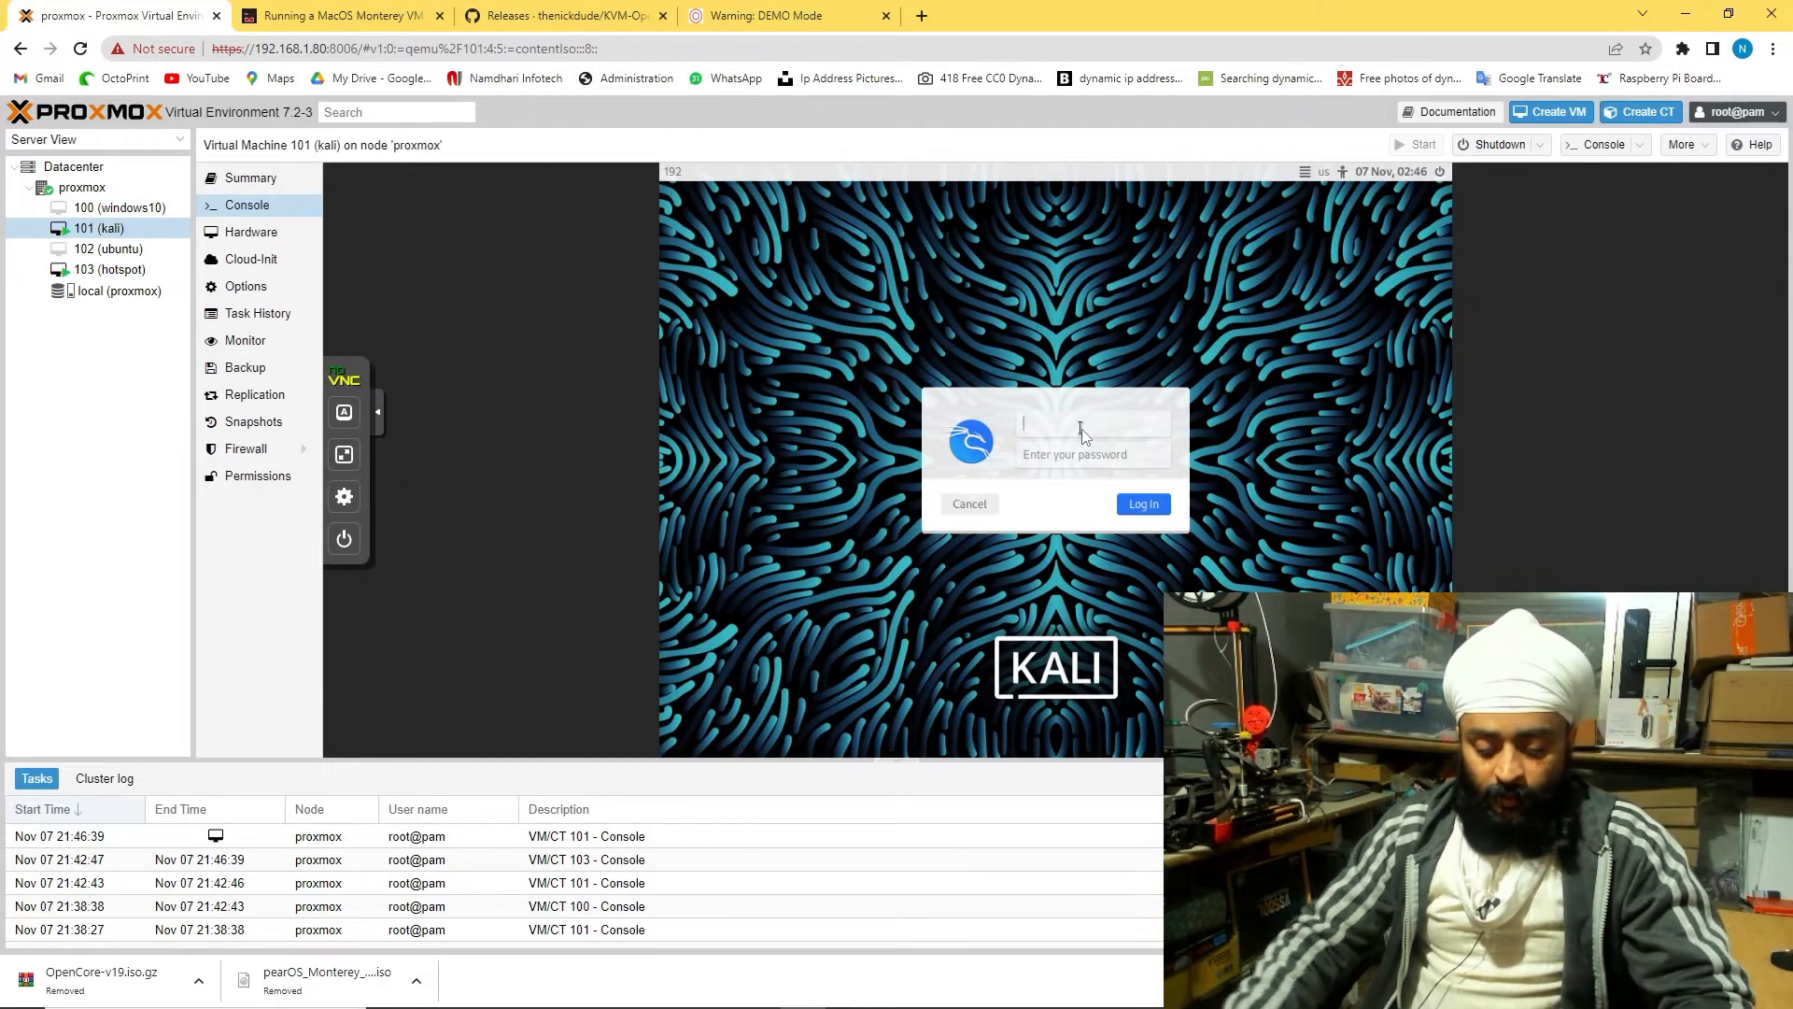
{"action": "type", "text": "kali"}
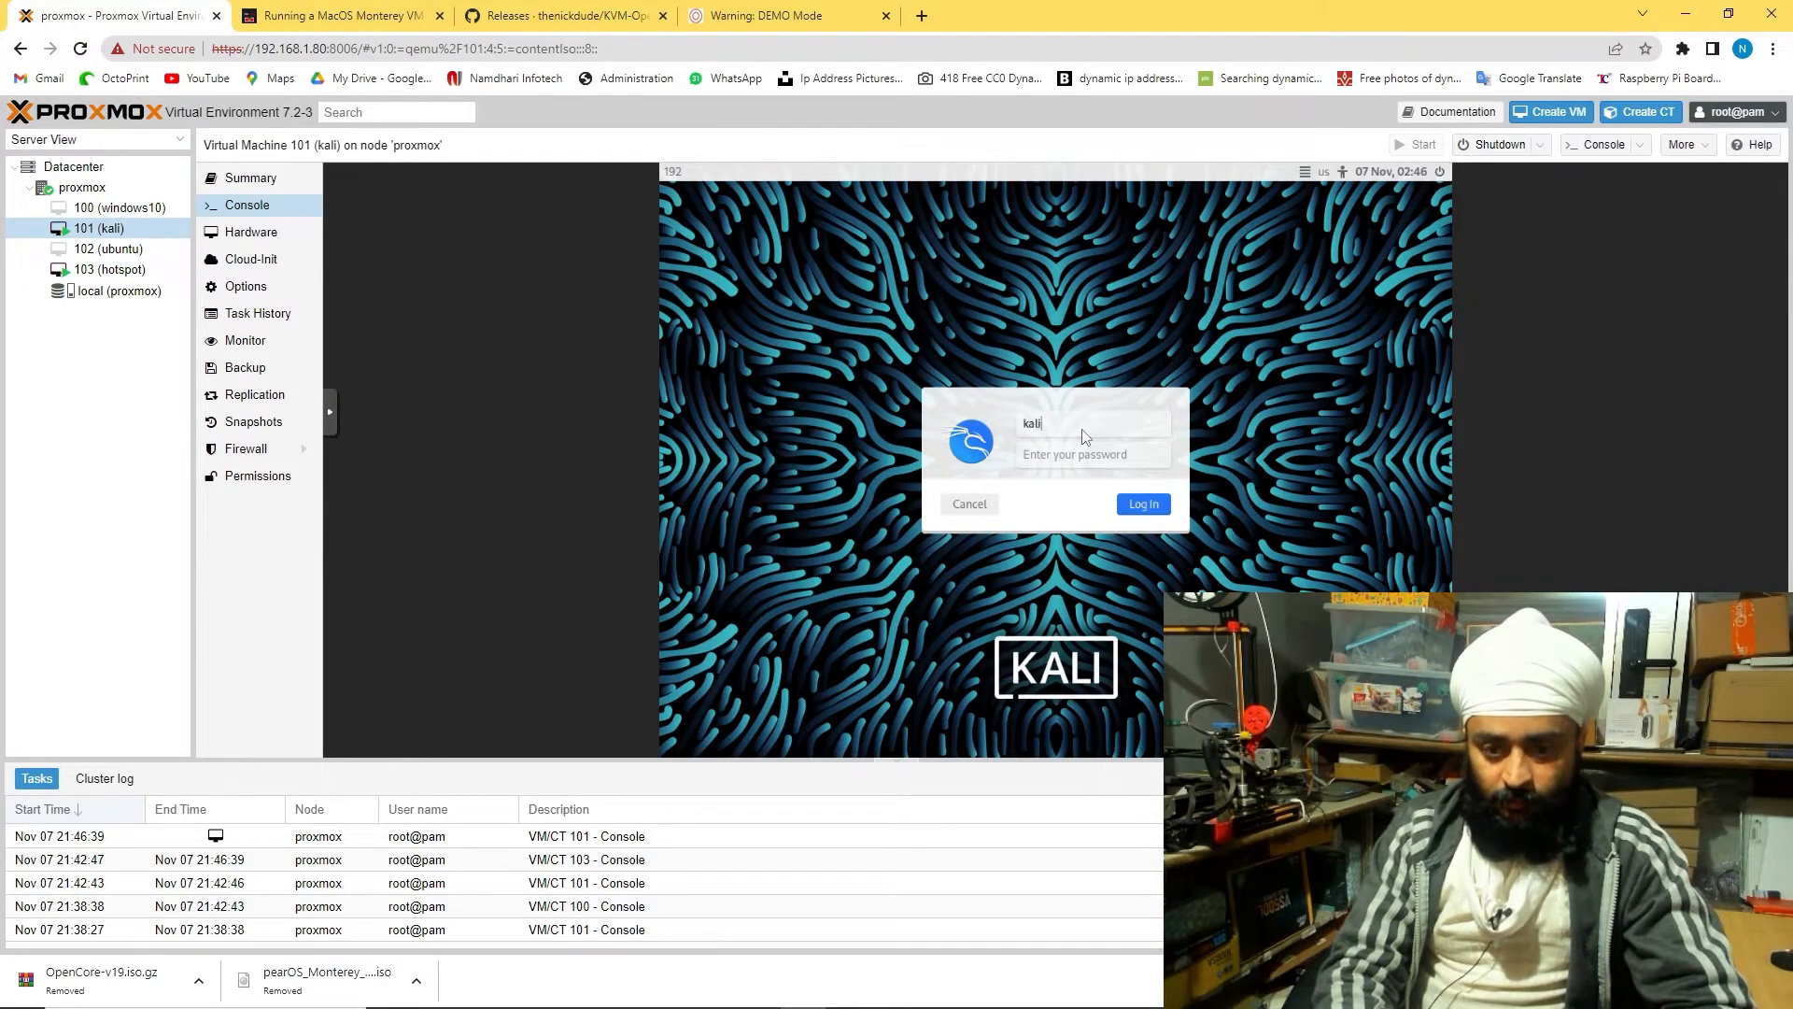
{"action": "key", "text": "Return"}
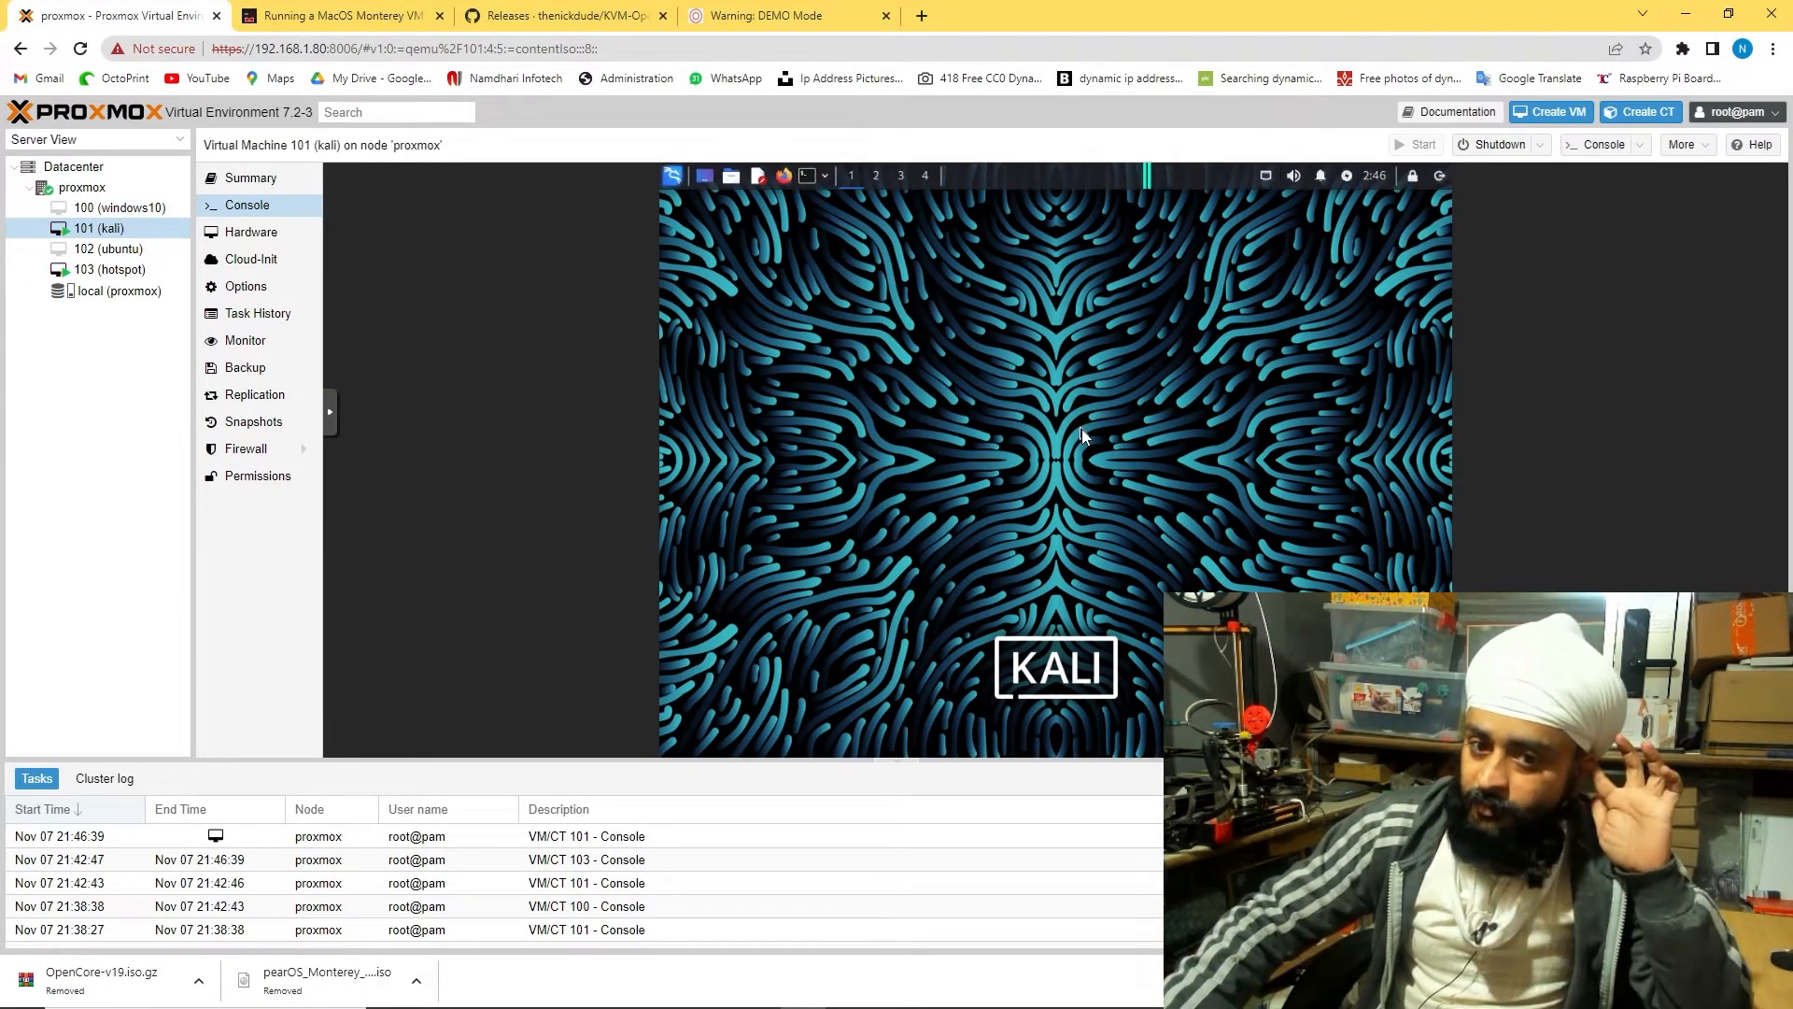
{"action": "left_click", "coordinate": [809, 185]}
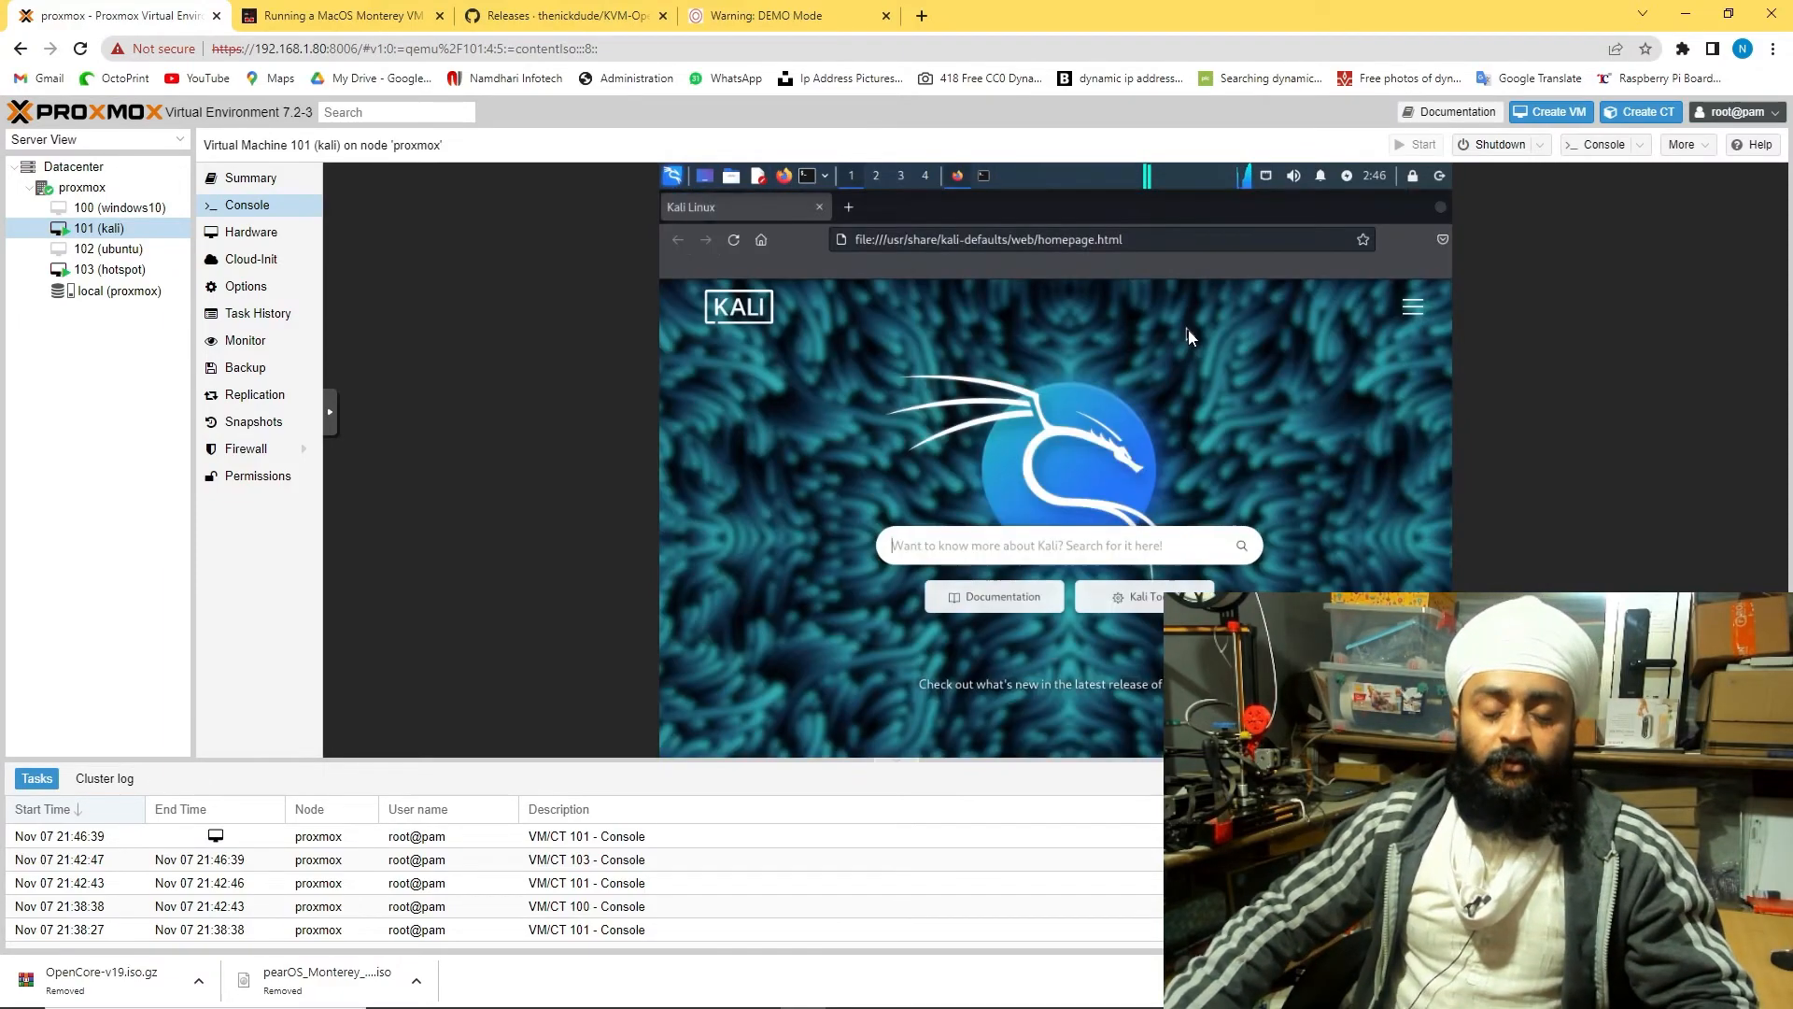
{"action": "type", "text": "speed test"}
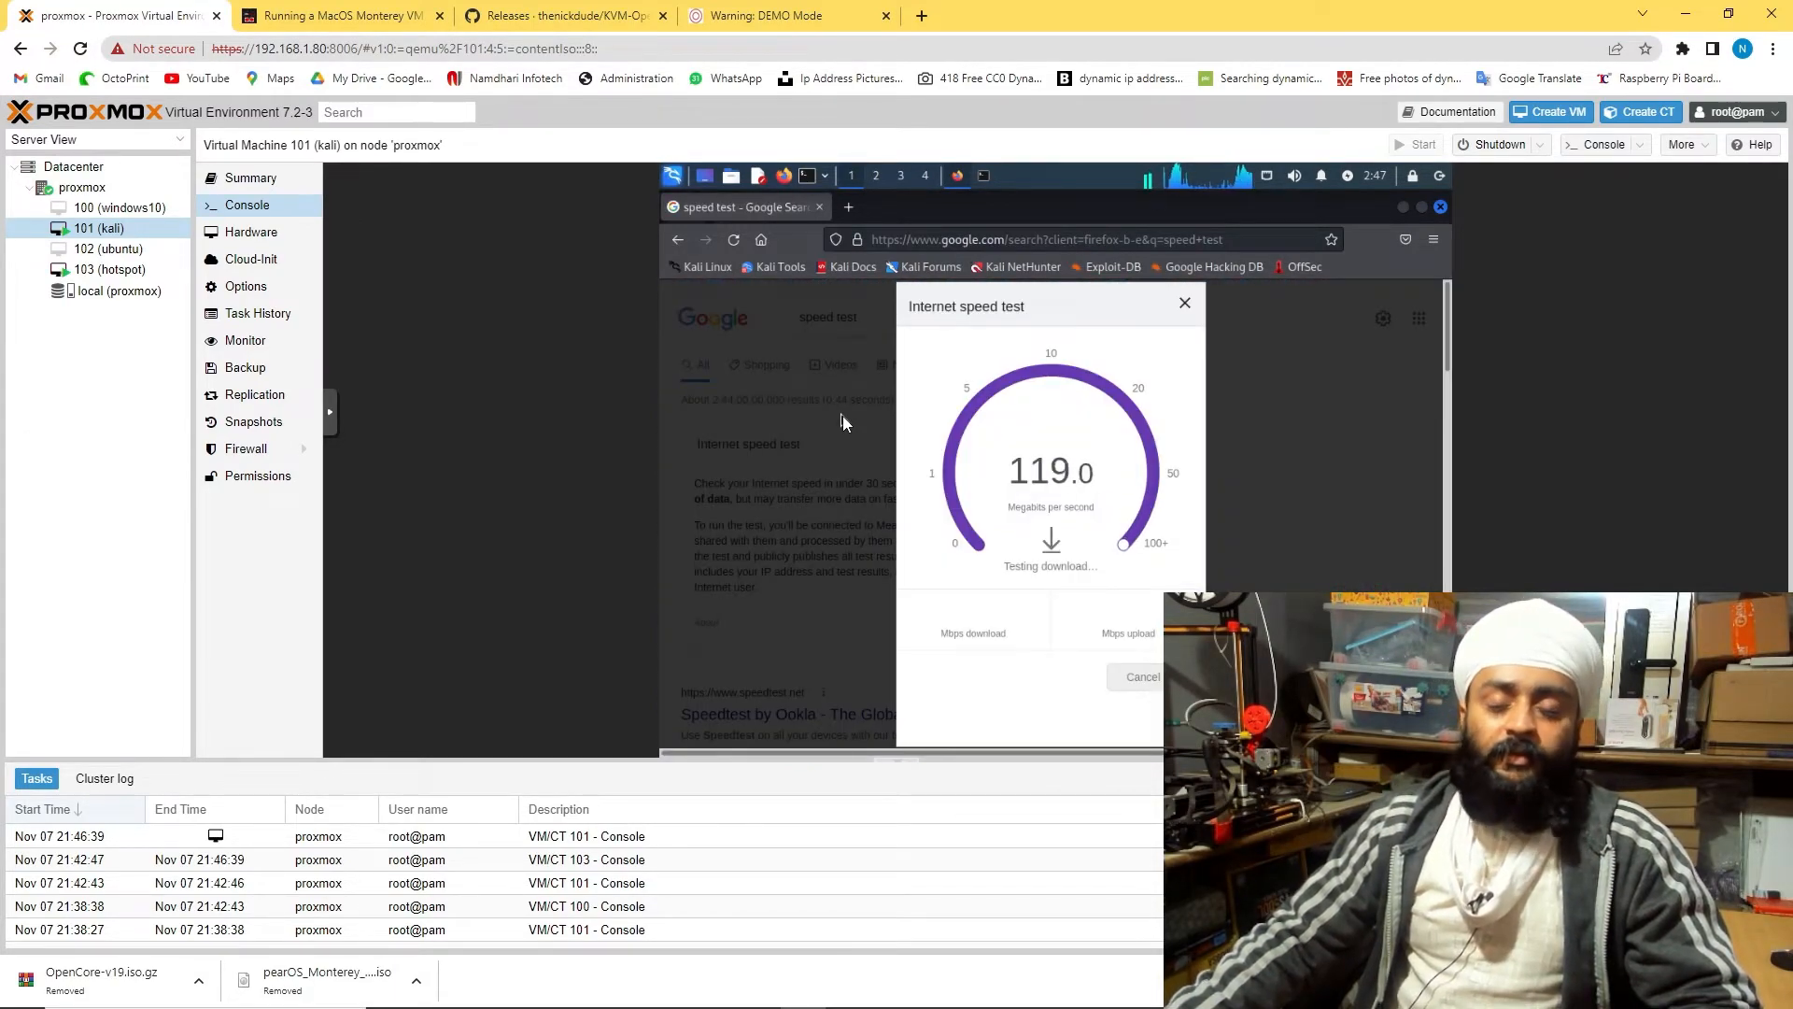
Glance at the hotspot console, return to Kali, then switch to the MacOS Monterey guide
{"action": "left_click", "coordinate": [129, 269]}
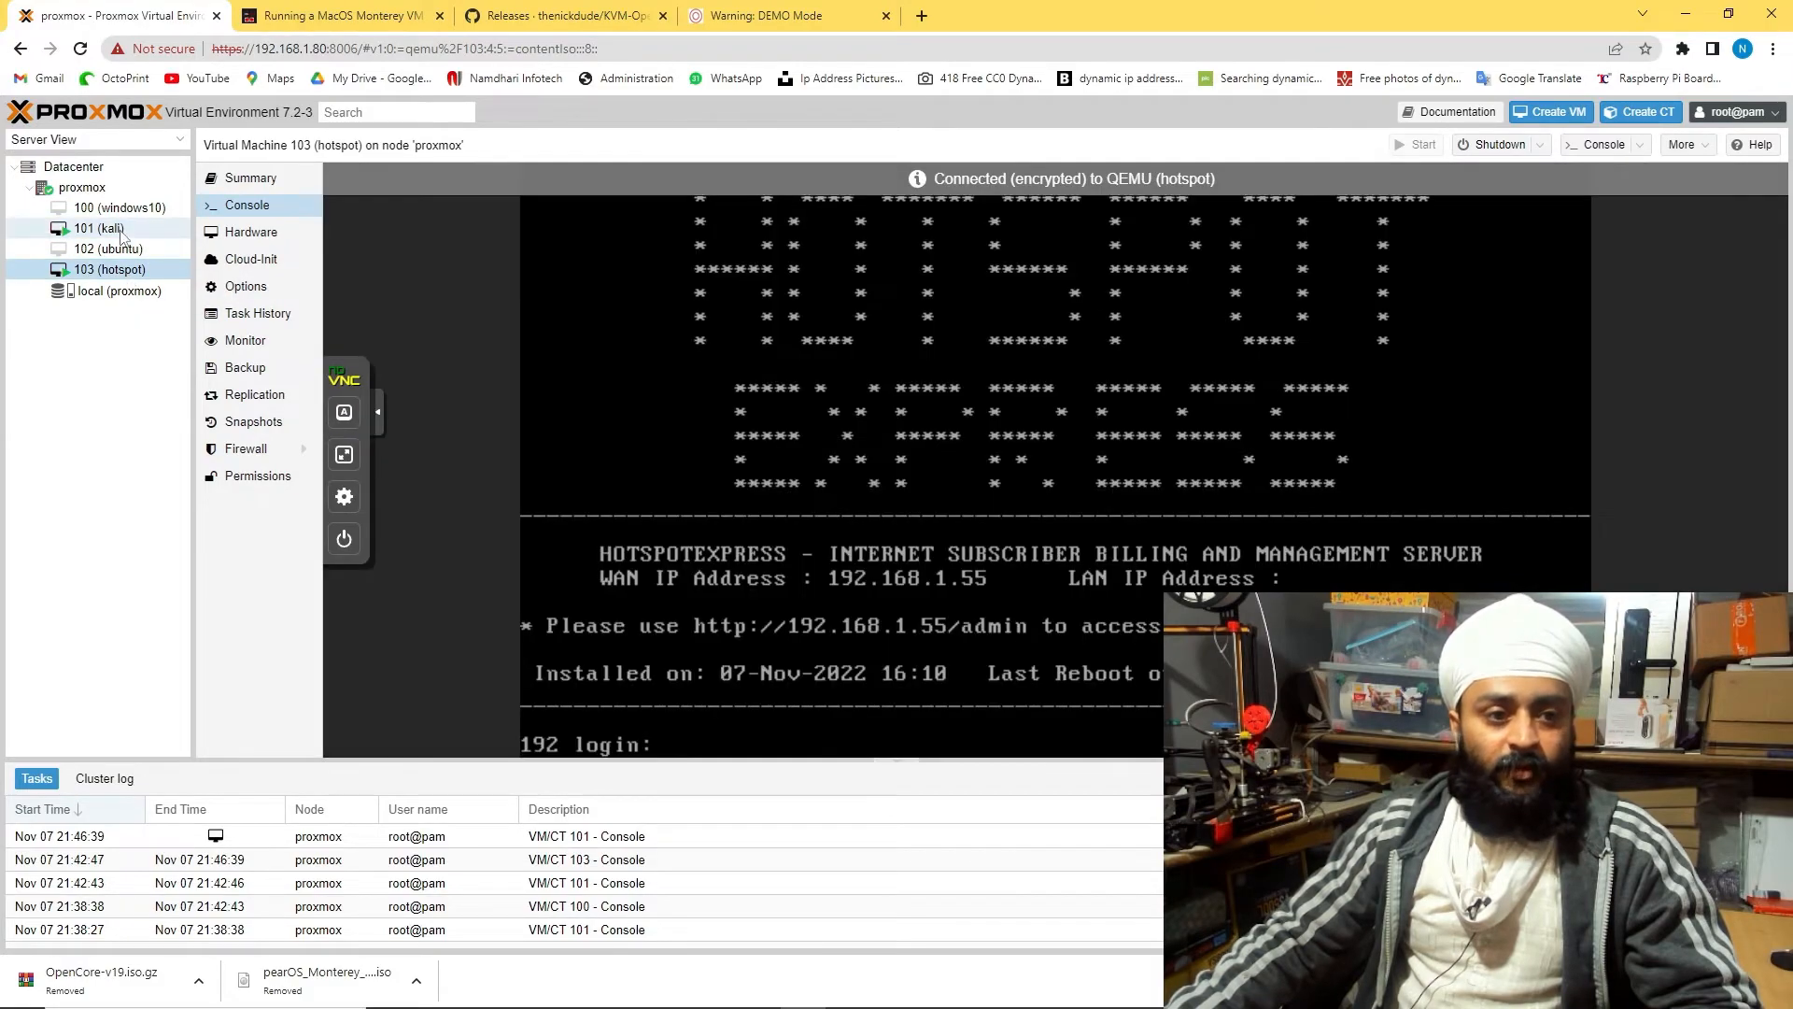
{"action": "left_click", "coordinate": [122, 230]}
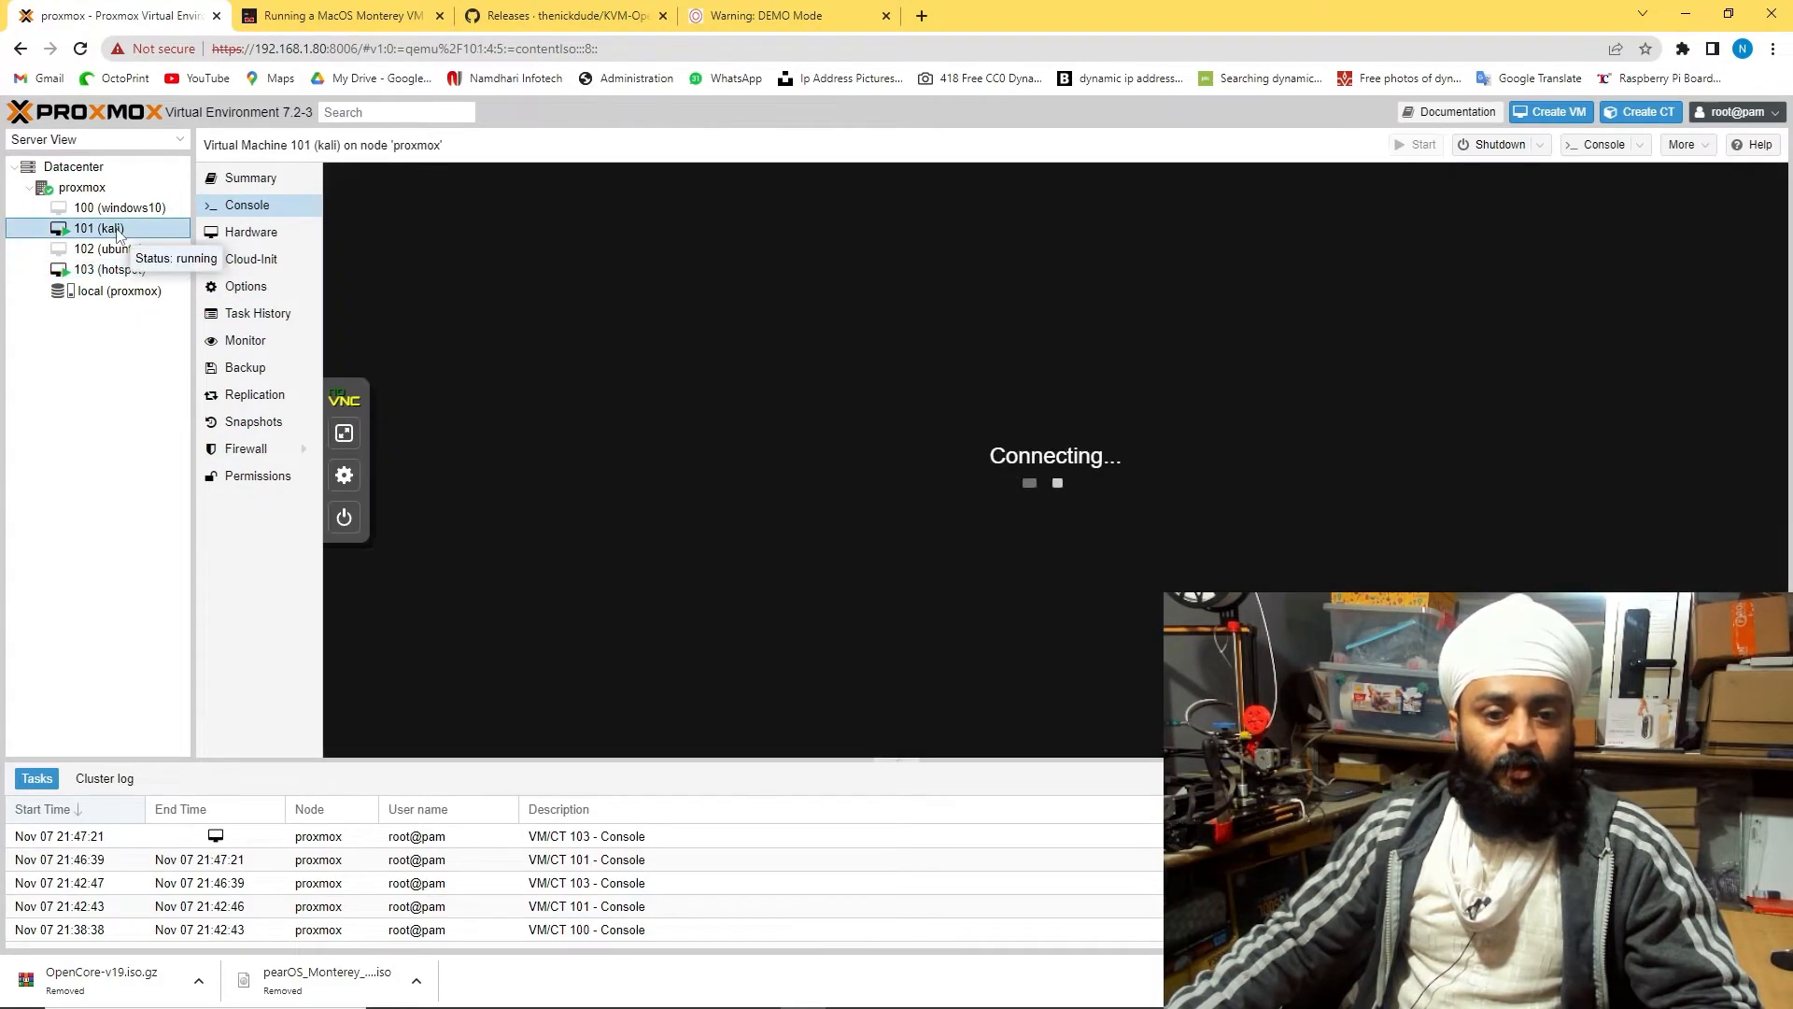
{"action": "left_click", "coordinate": [344, 14]}
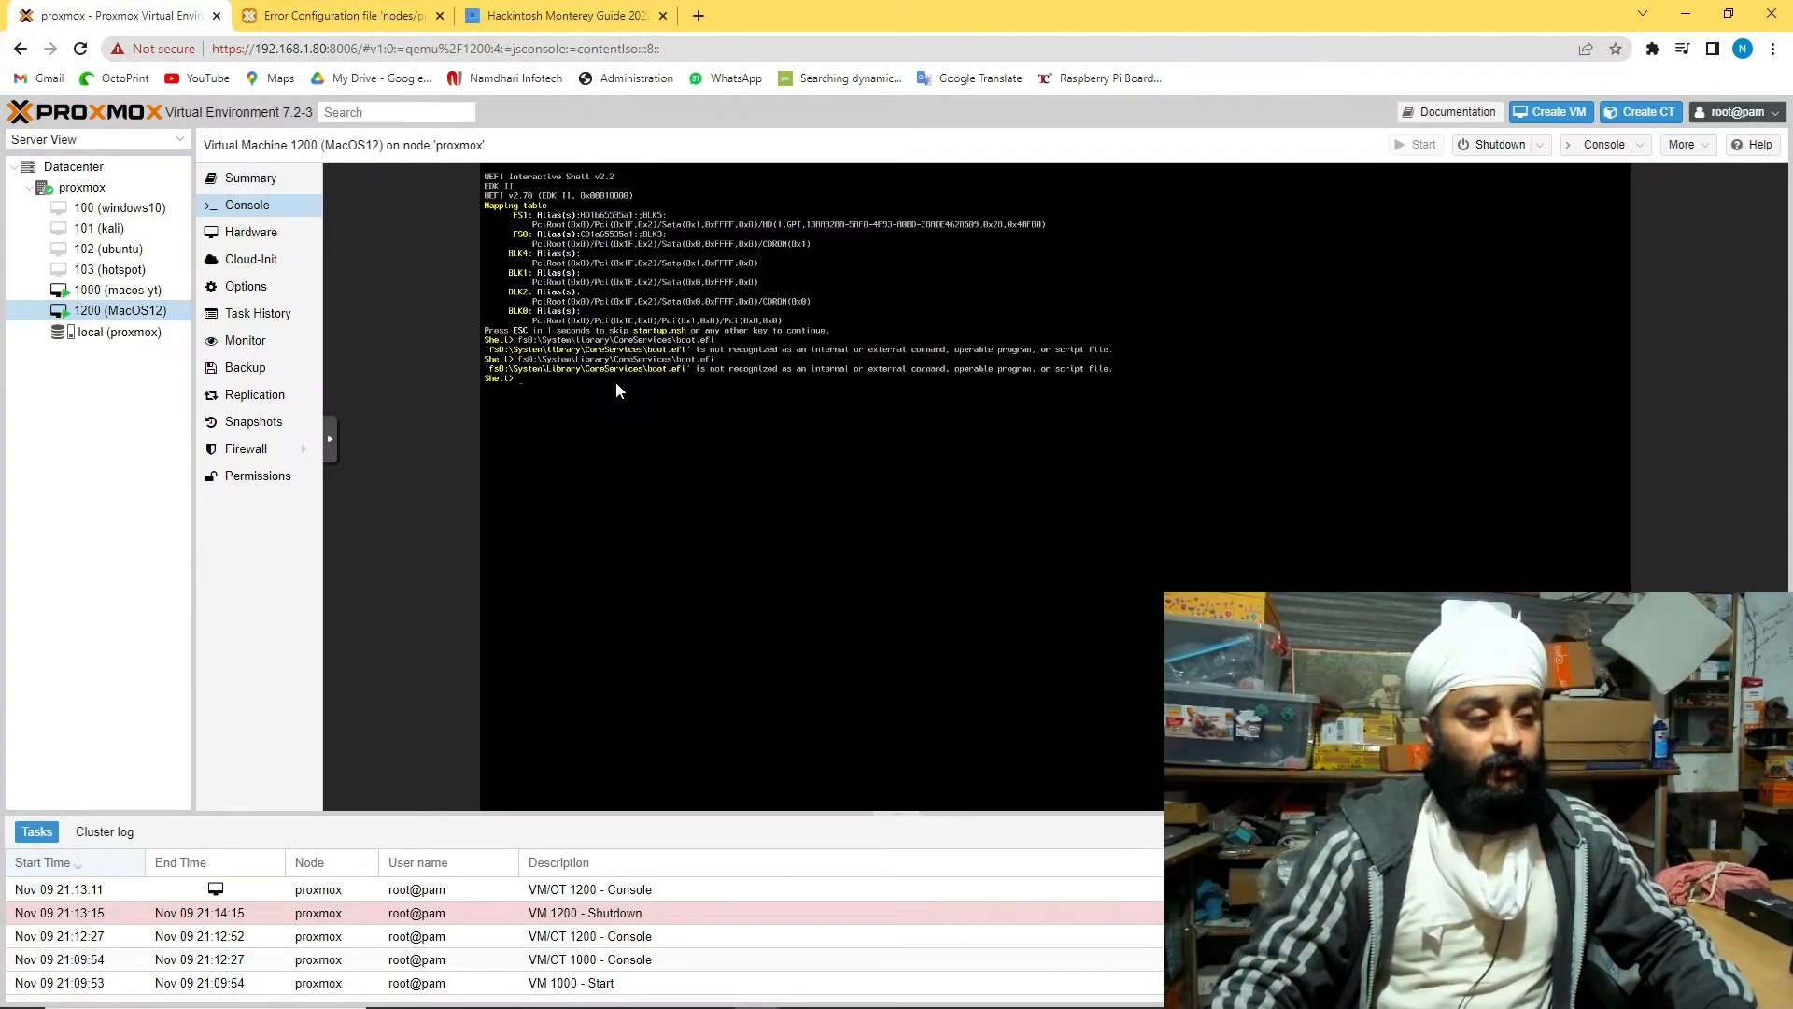
Start the macOS installation in VM 1000 (macos-yt) via Install macOS and Continue
{"action": "left_click", "coordinate": [121, 290]}
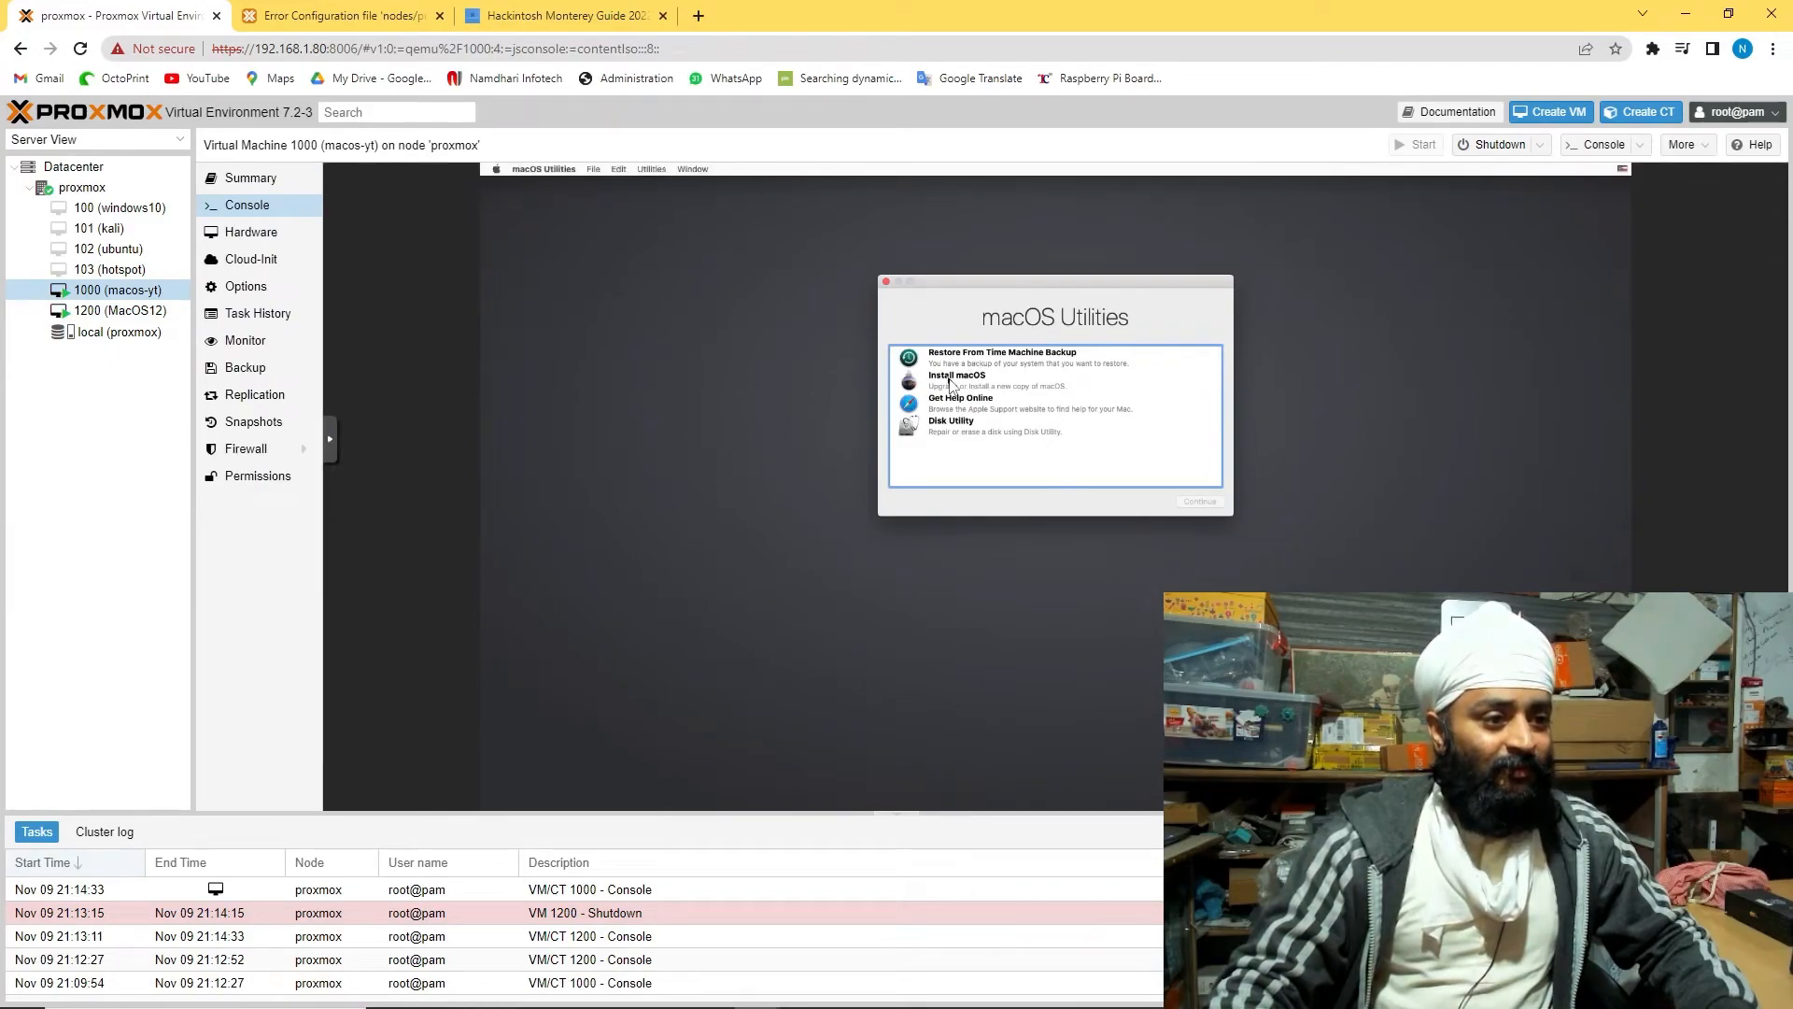
{"action": "left_click", "coordinate": [951, 383]}
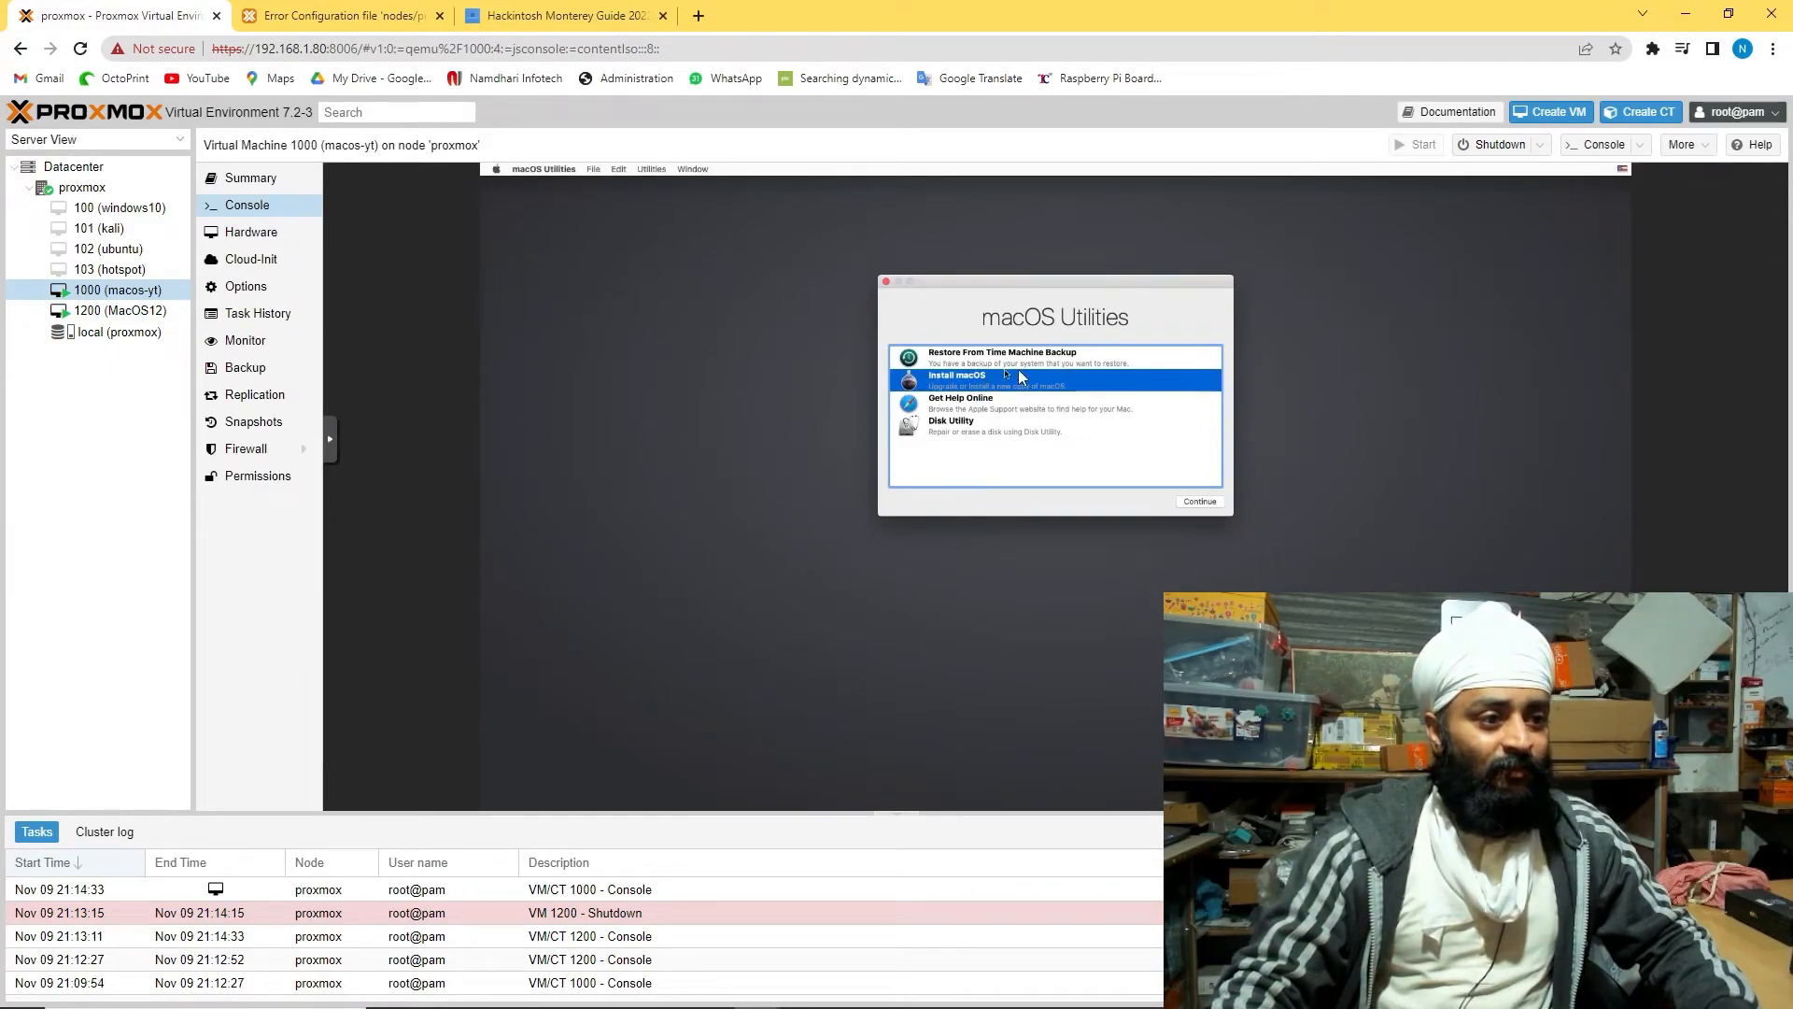
{"action": "left_click", "coordinate": [1188, 504]}
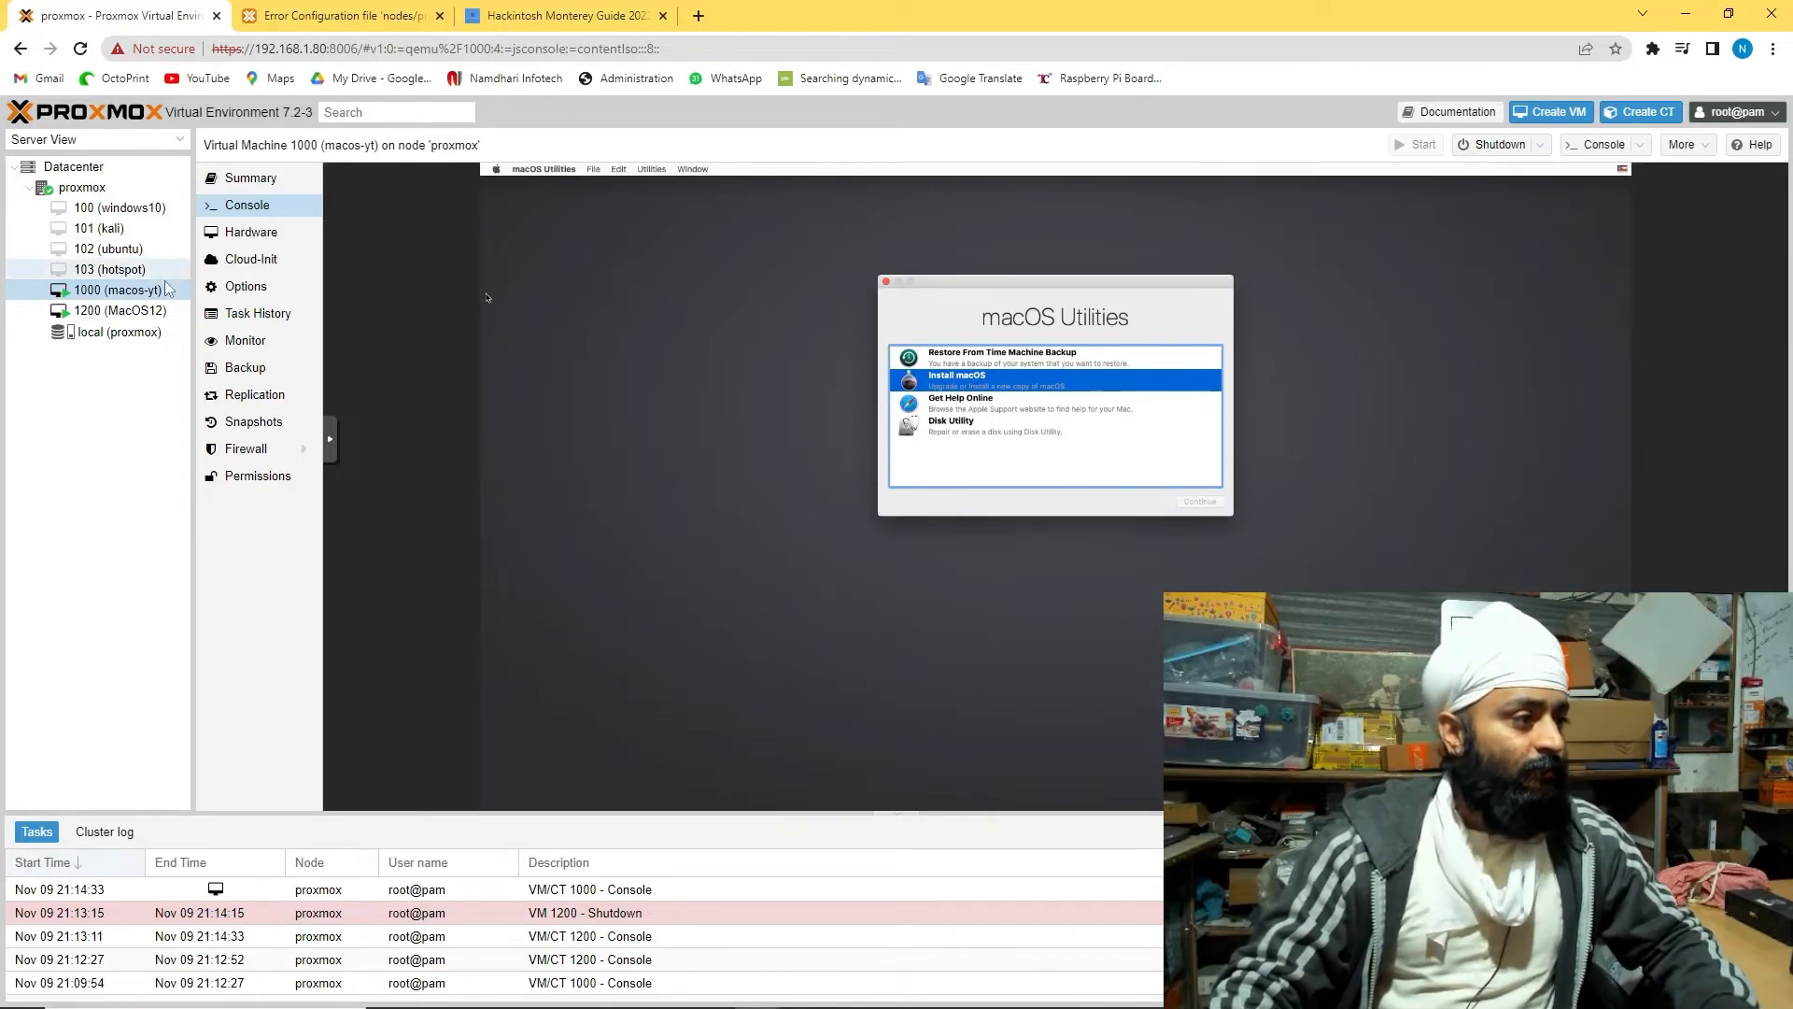
Browse local storage ISO images, selecting OpenCore-v19.iso, the Catalina ISO and the pearOS Monterey ISO
{"action": "left_click", "coordinate": [163, 311]}
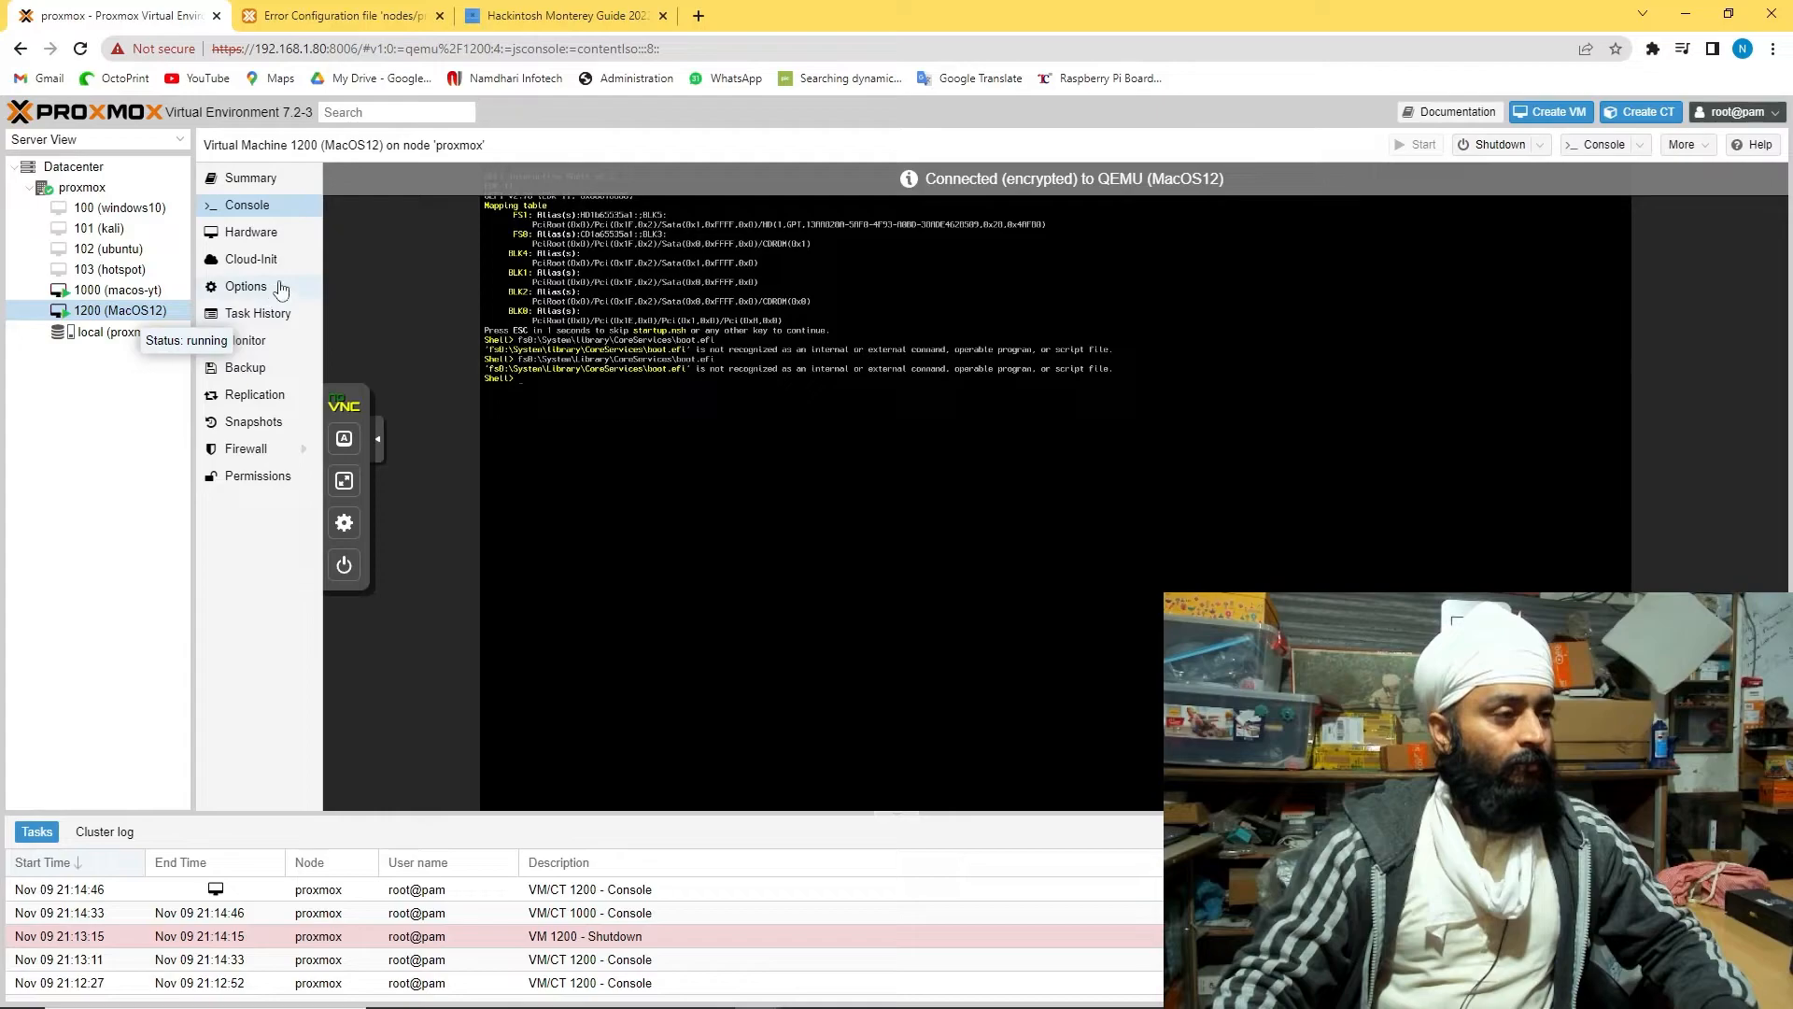
{"action": "left_click", "coordinate": [172, 332]}
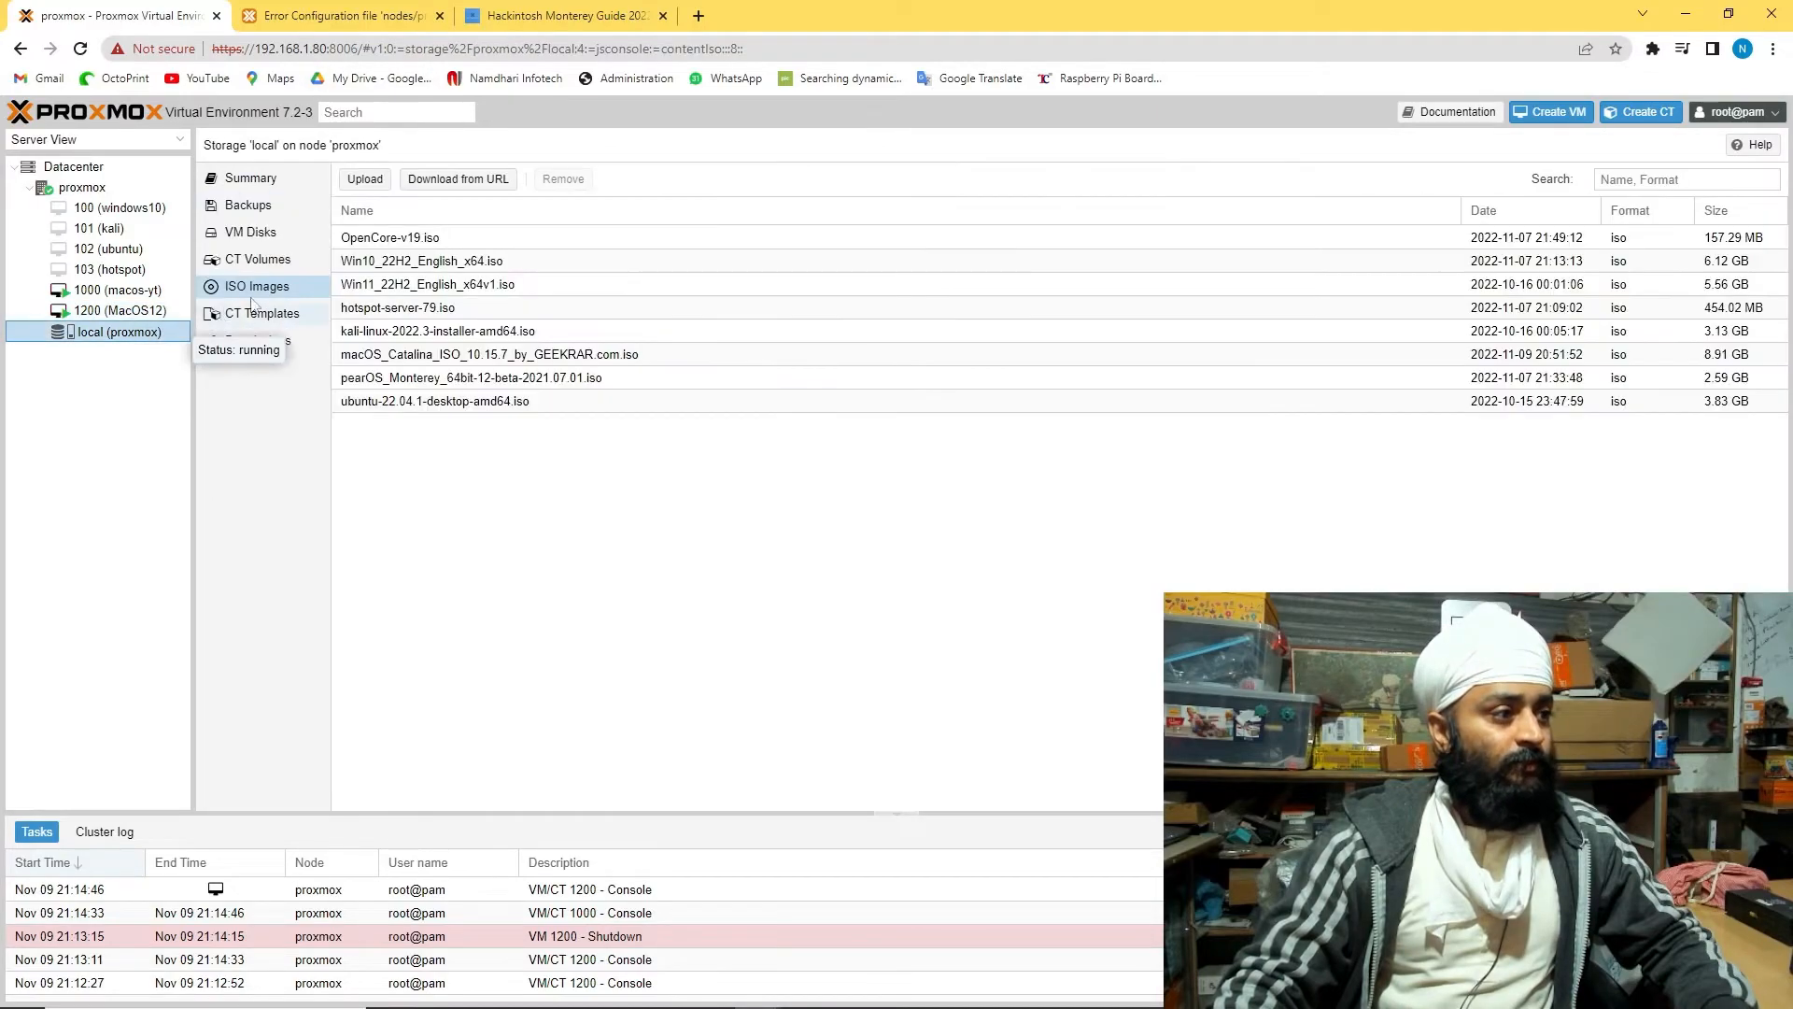
{"action": "left_click", "coordinate": [391, 241]}
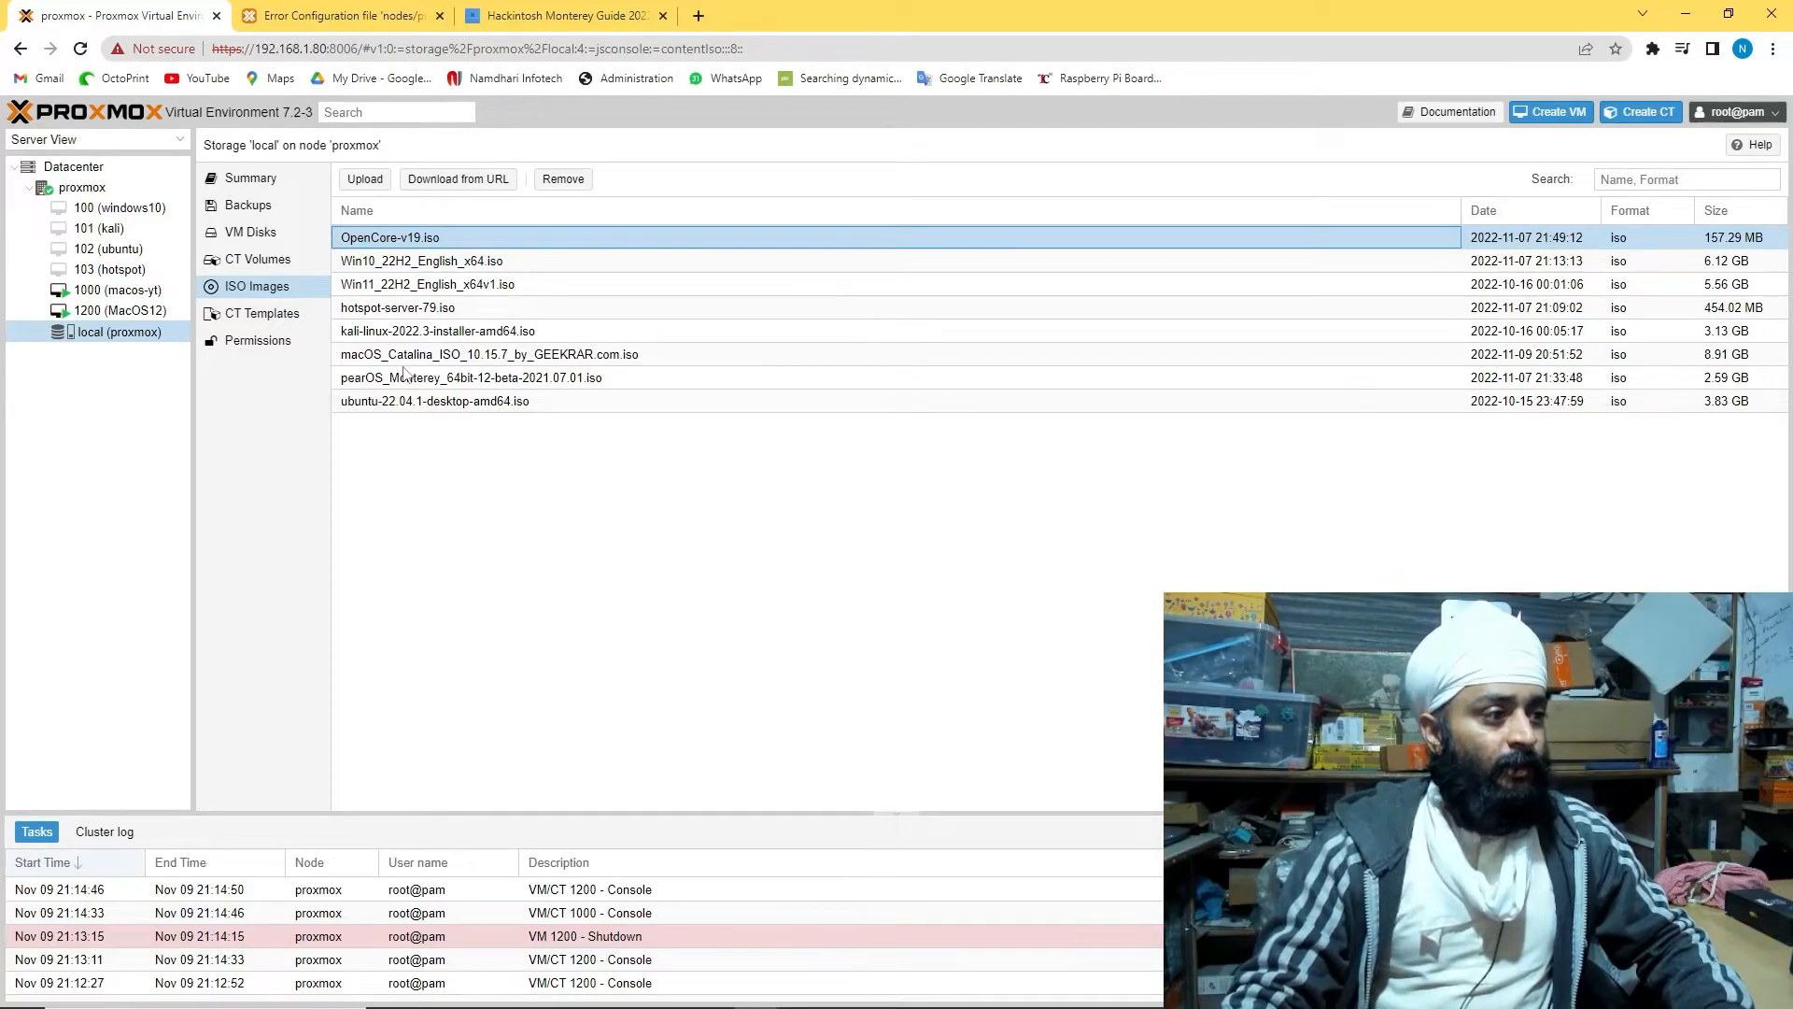
{"action": "left_click", "coordinate": [420, 361]}
{"action": "left_click", "coordinate": [487, 381]}
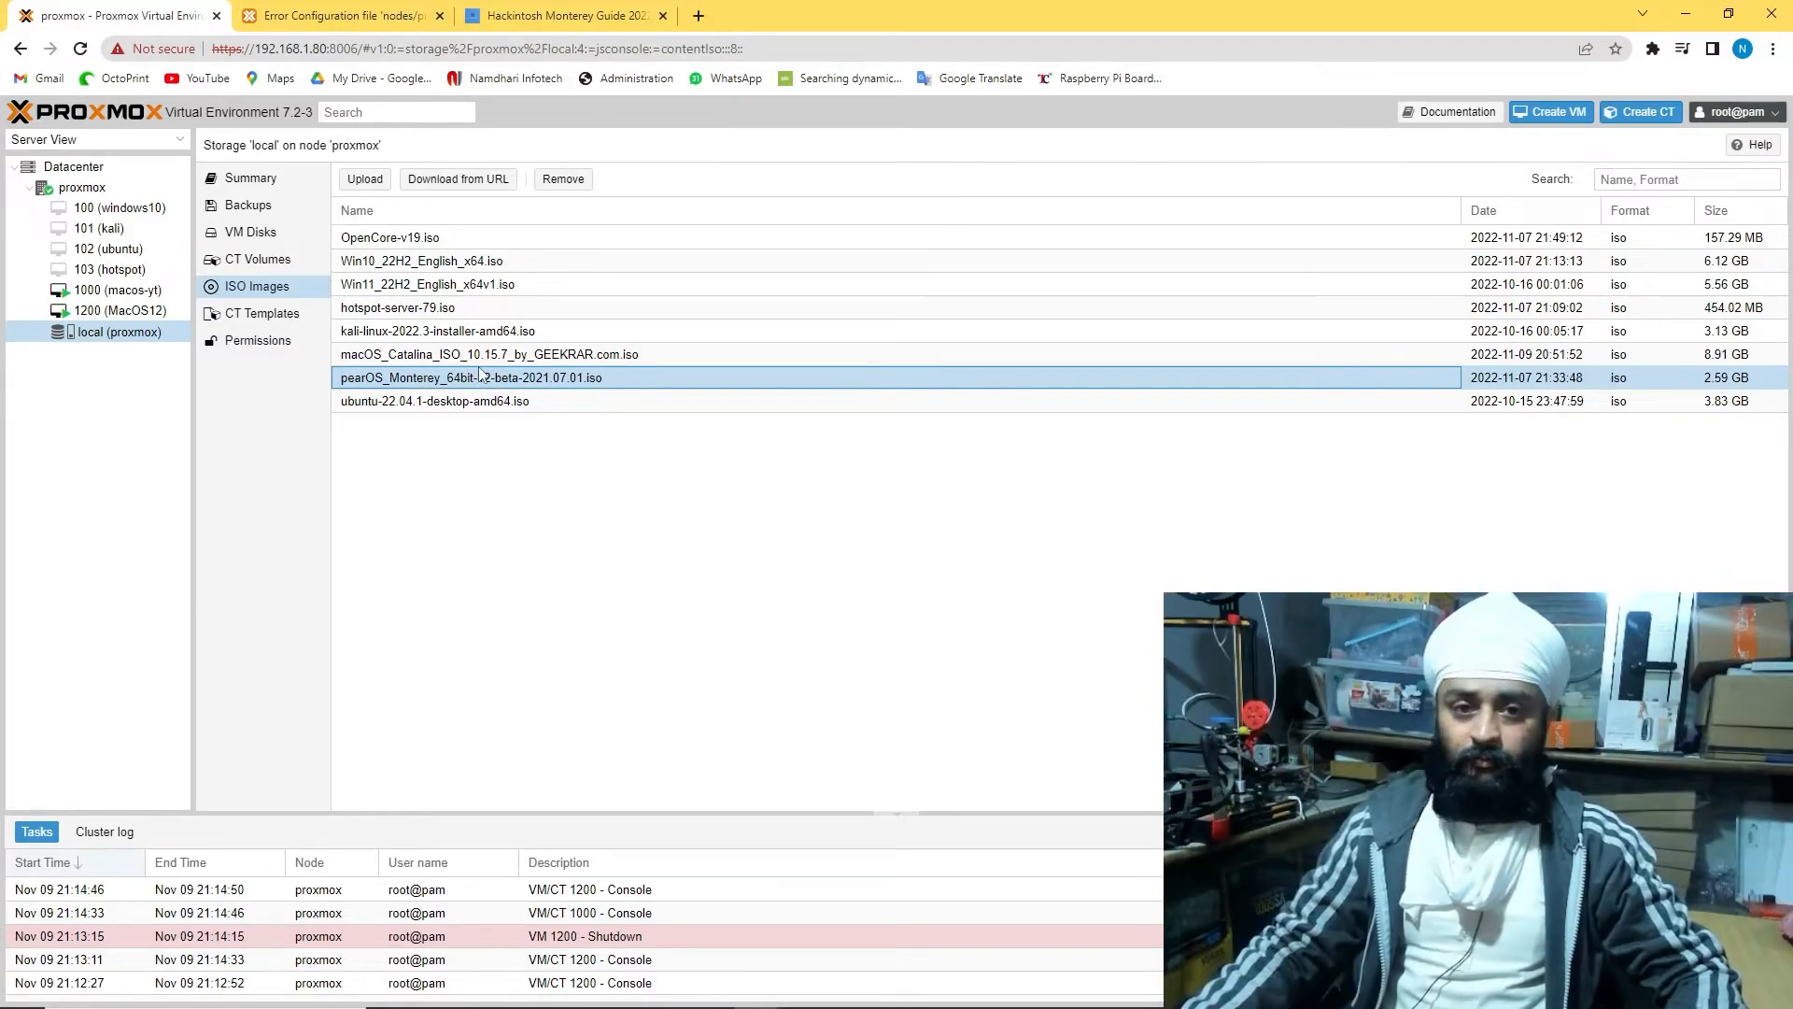
Try the MacOS12 console full screen, then continue and agree to the Catalina licence in VM 1000
{"action": "left_click", "coordinate": [118, 290]}
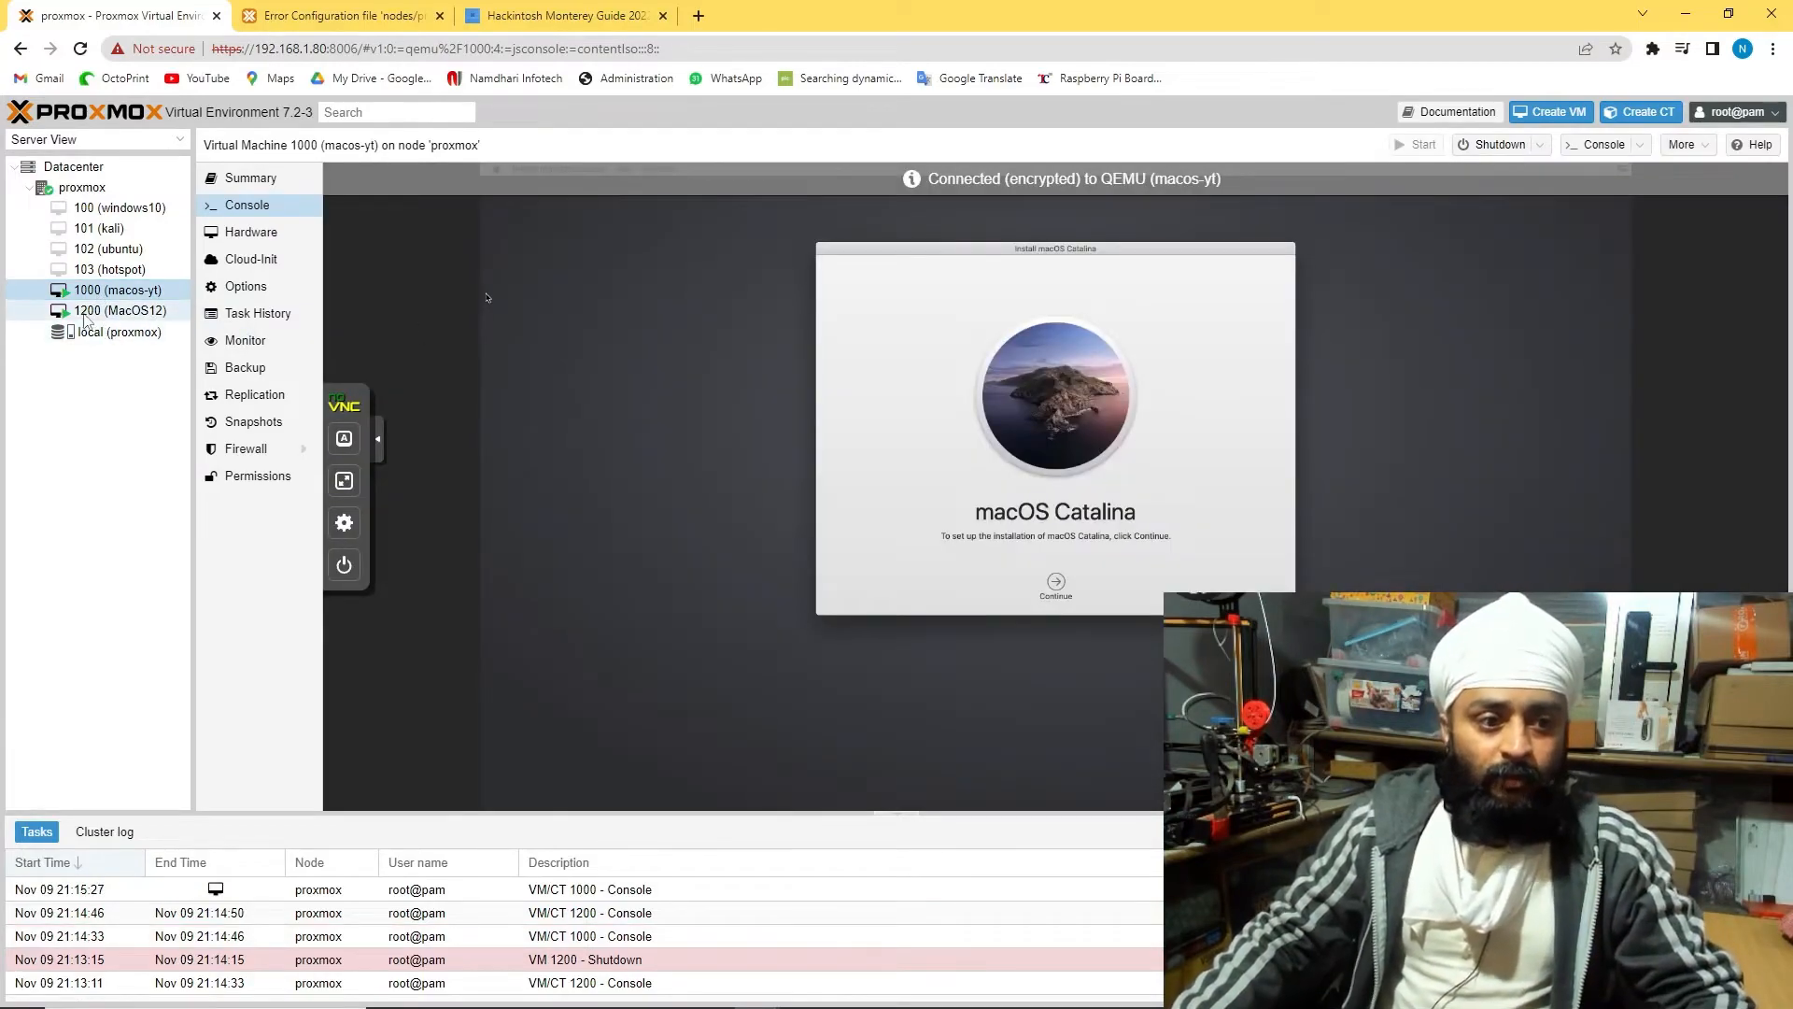
{"action": "left_click", "coordinate": [119, 310]}
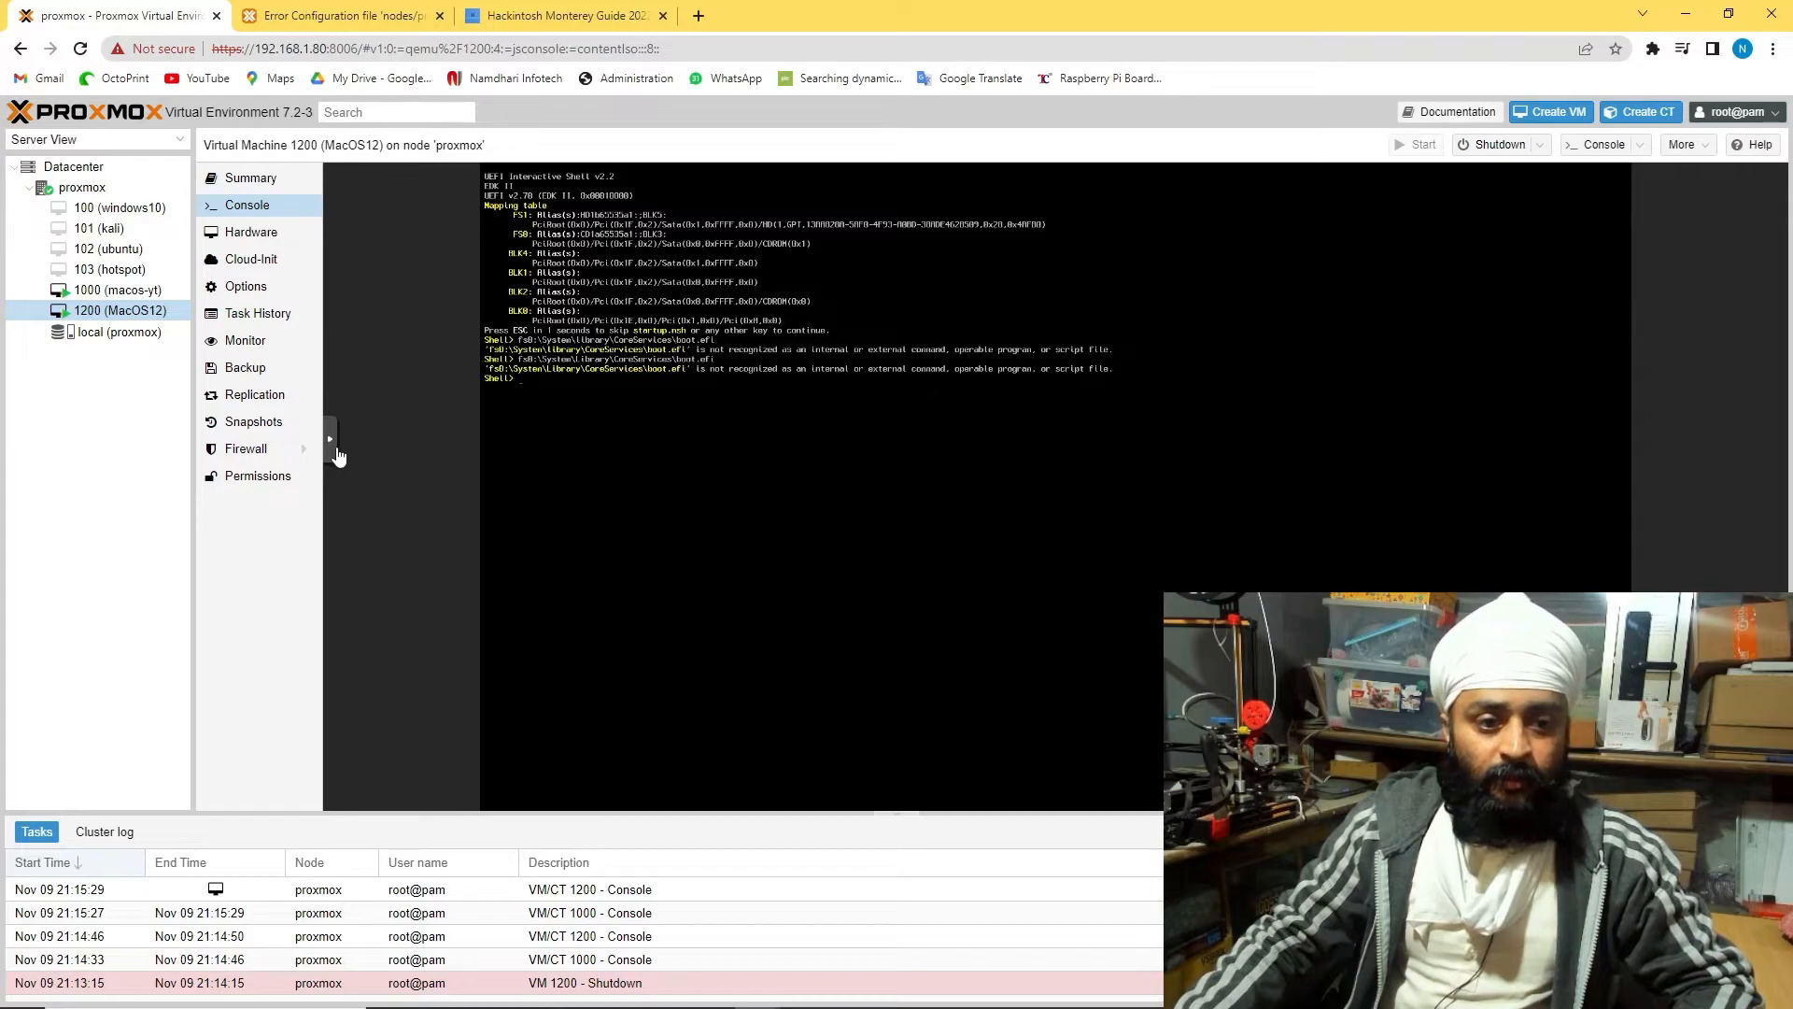
{"action": "left_click", "coordinate": [332, 441]}
{"action": "left_click", "coordinate": [346, 479]}
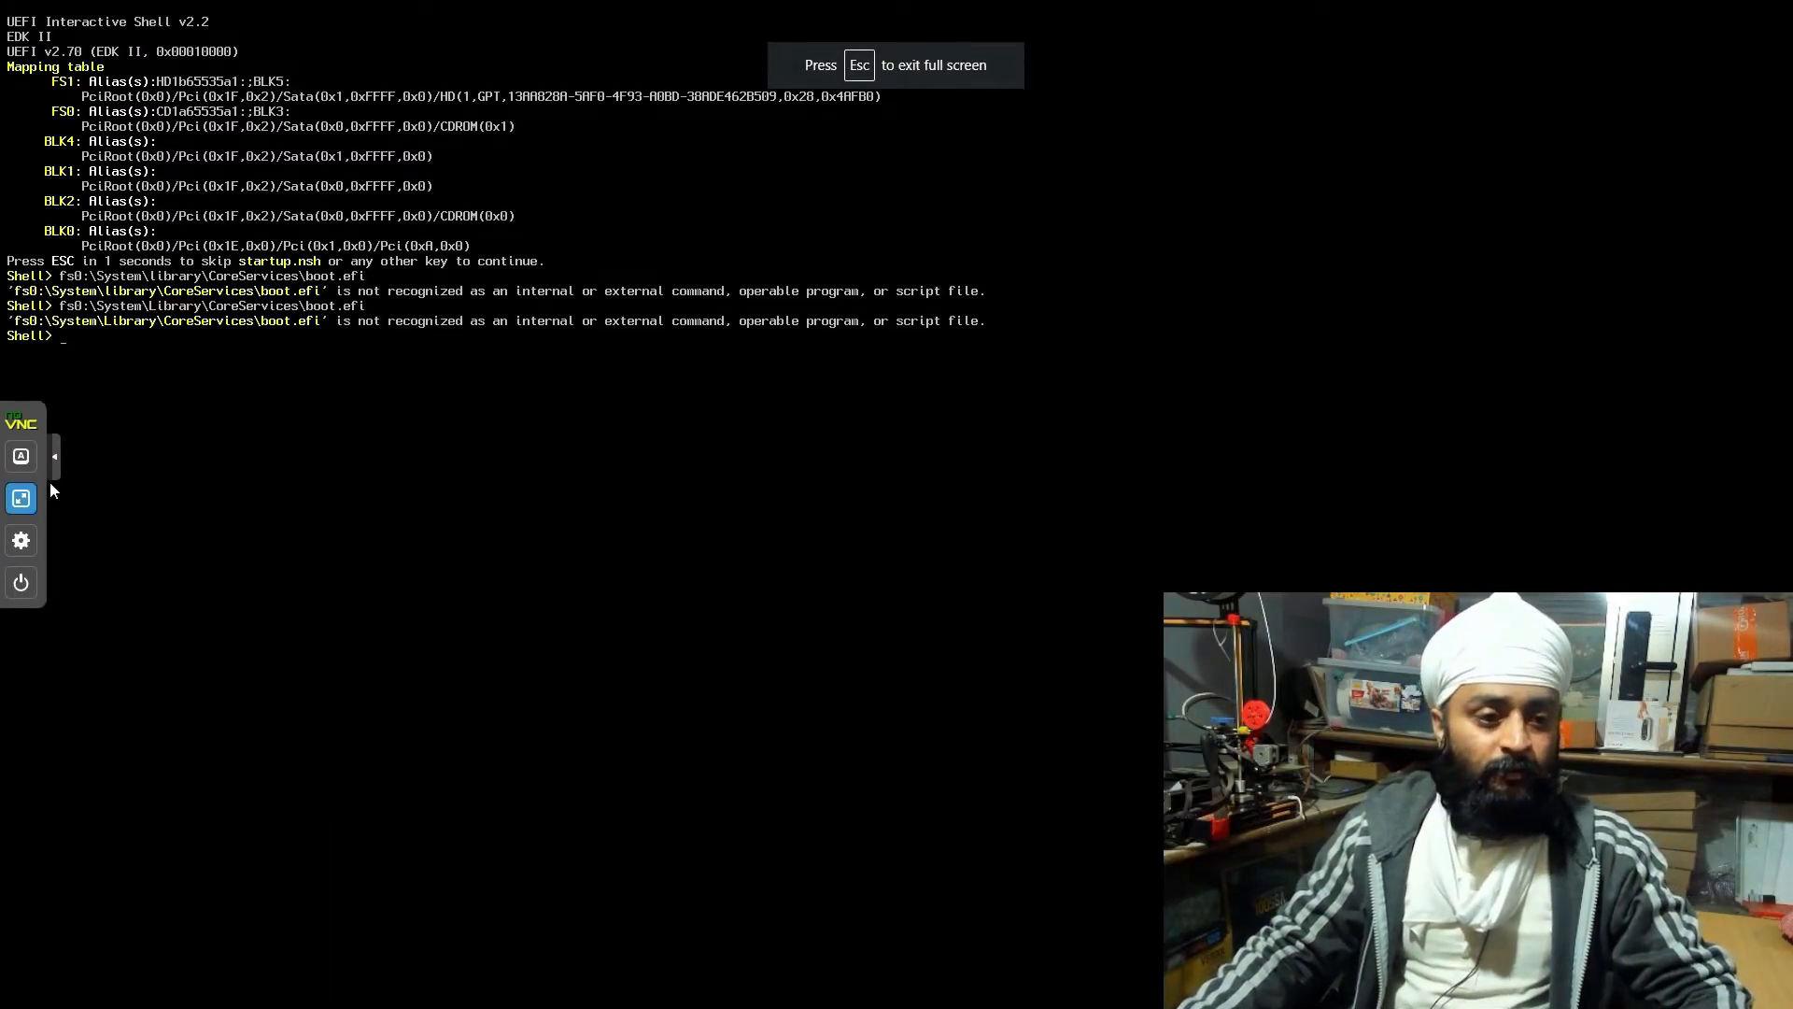
{"action": "left_click", "coordinate": [21, 497]}
{"action": "left_click", "coordinate": [116, 290]}
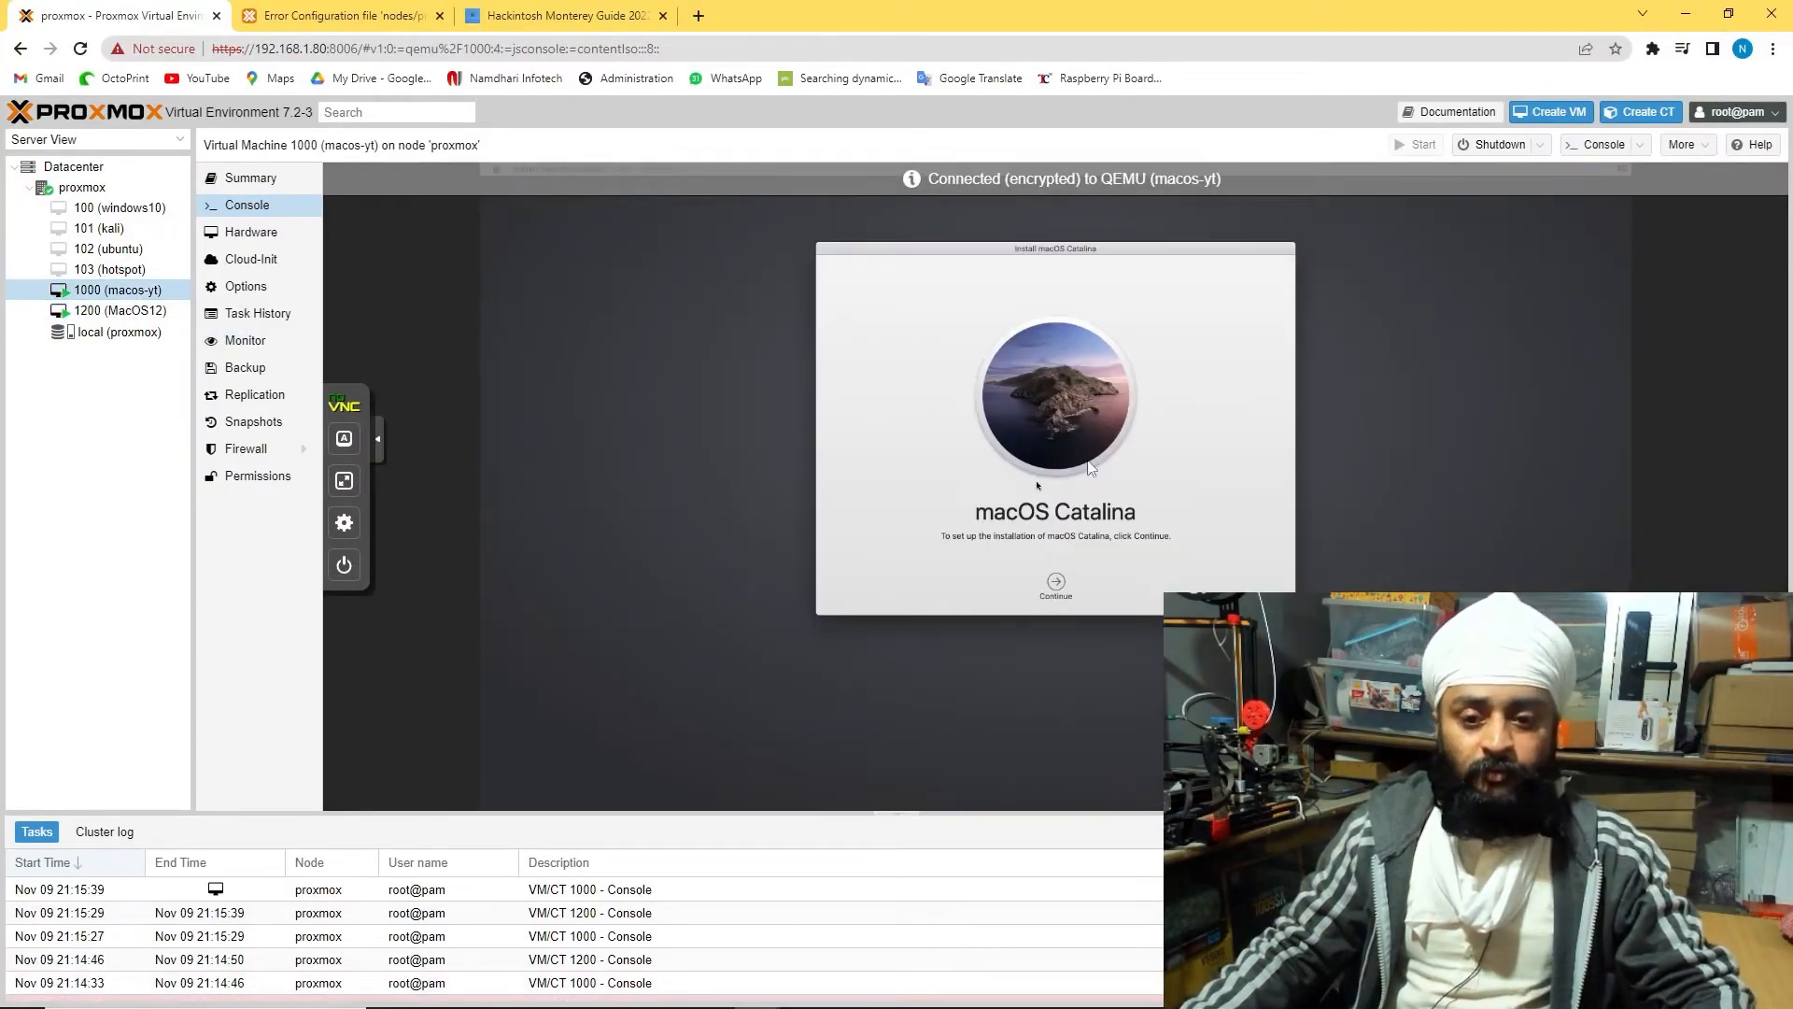
{"action": "left_click", "coordinate": [1050, 586]}
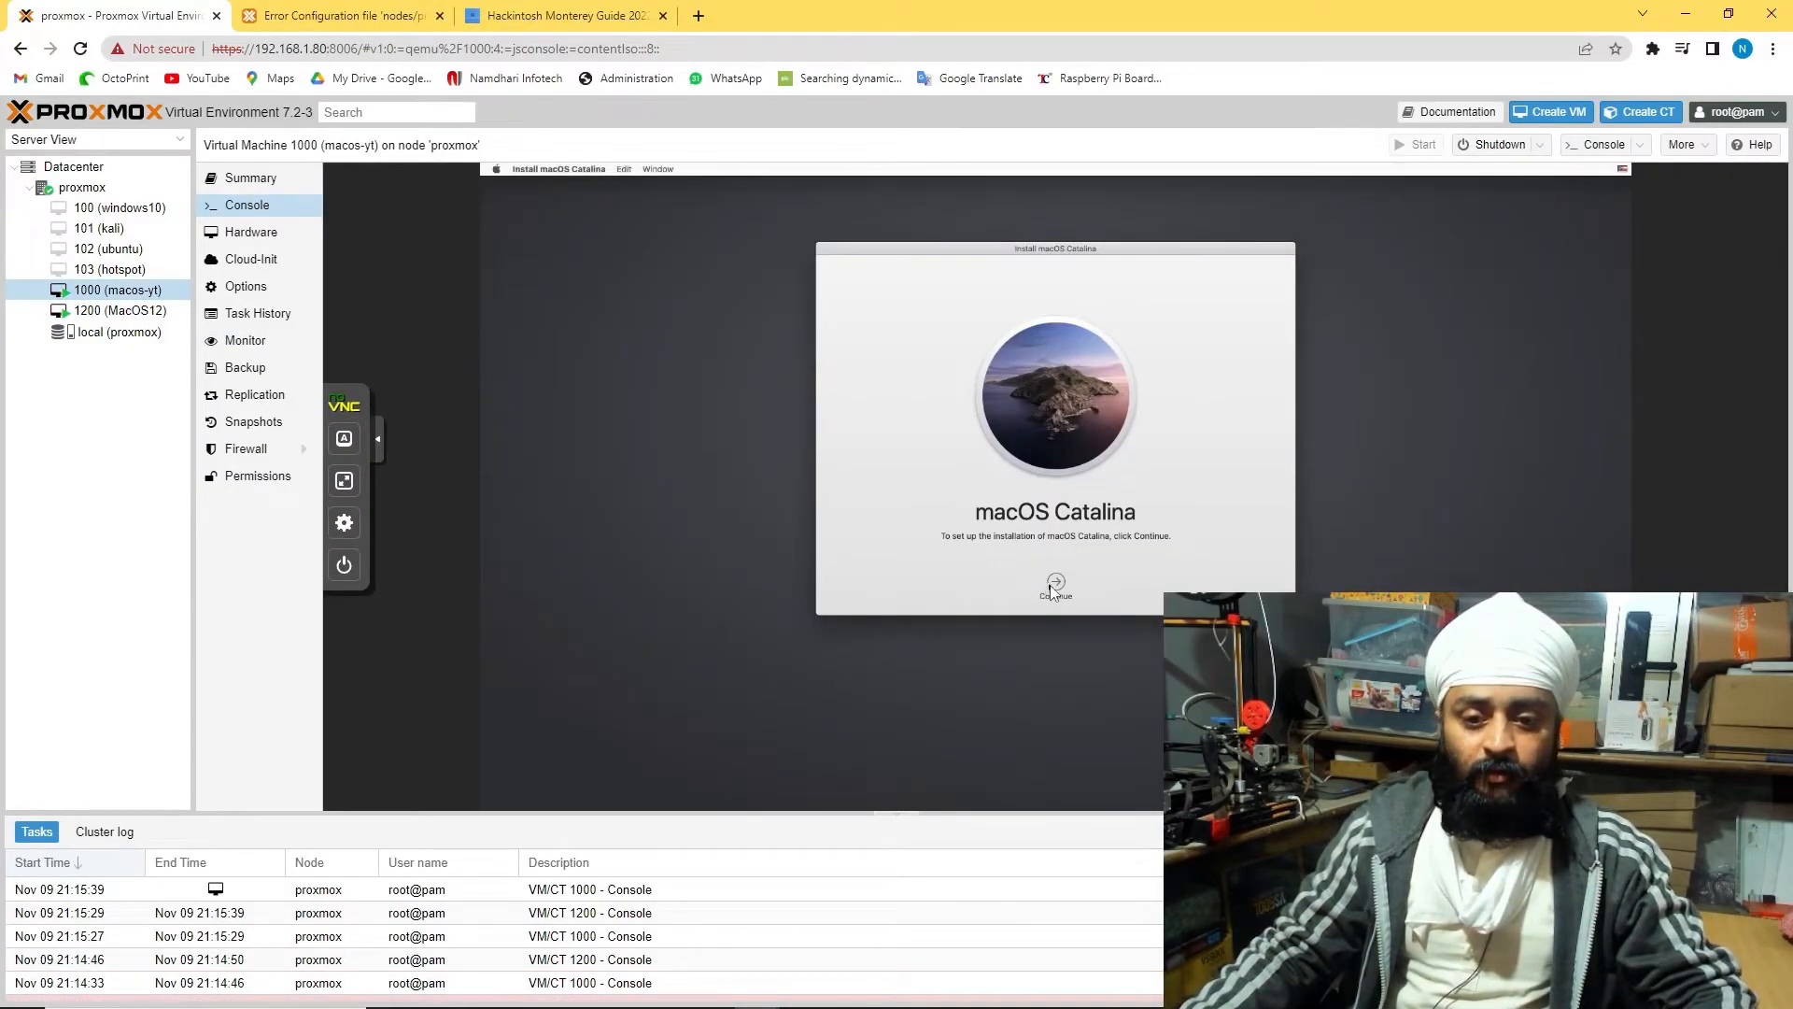
{"action": "left_click", "coordinate": [1145, 315]}
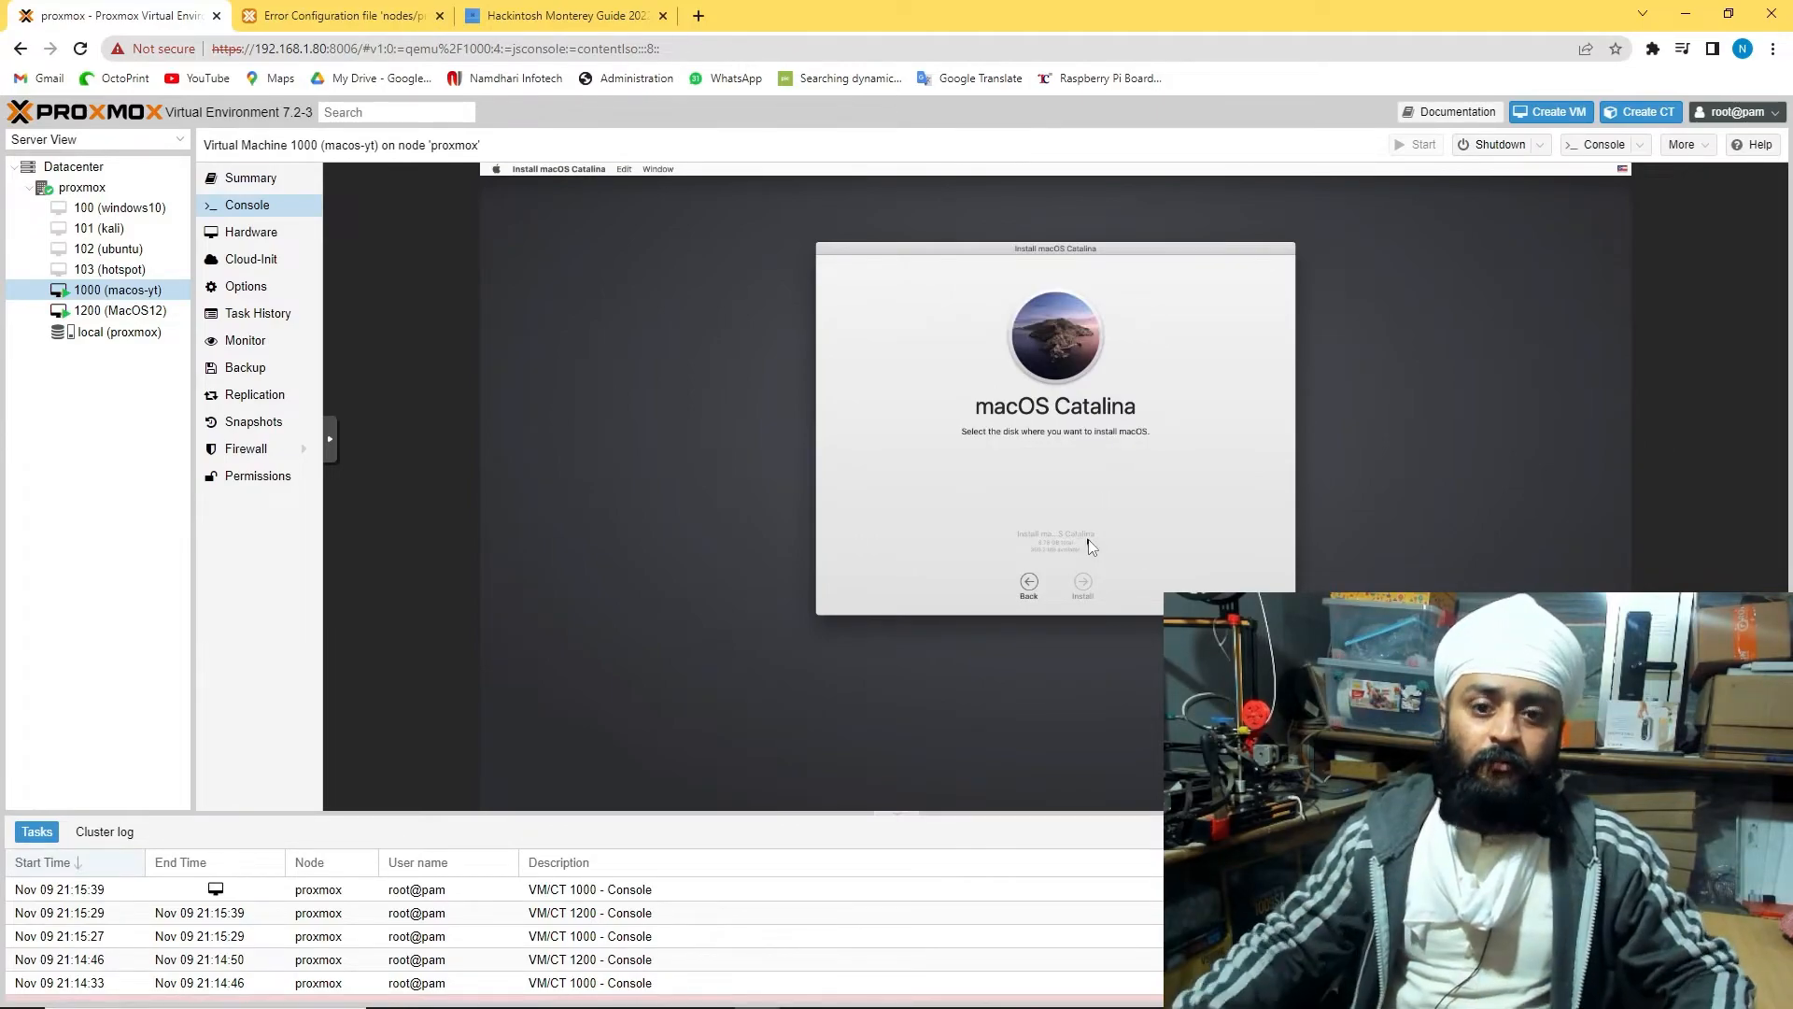
Browse local storage ISO images, clicking through OpenCore-v19, Catalina and pearOS Monterey ISOs
{"action": "left_click", "coordinate": [131, 310]}
{"action": "left_click", "coordinate": [139, 338]}
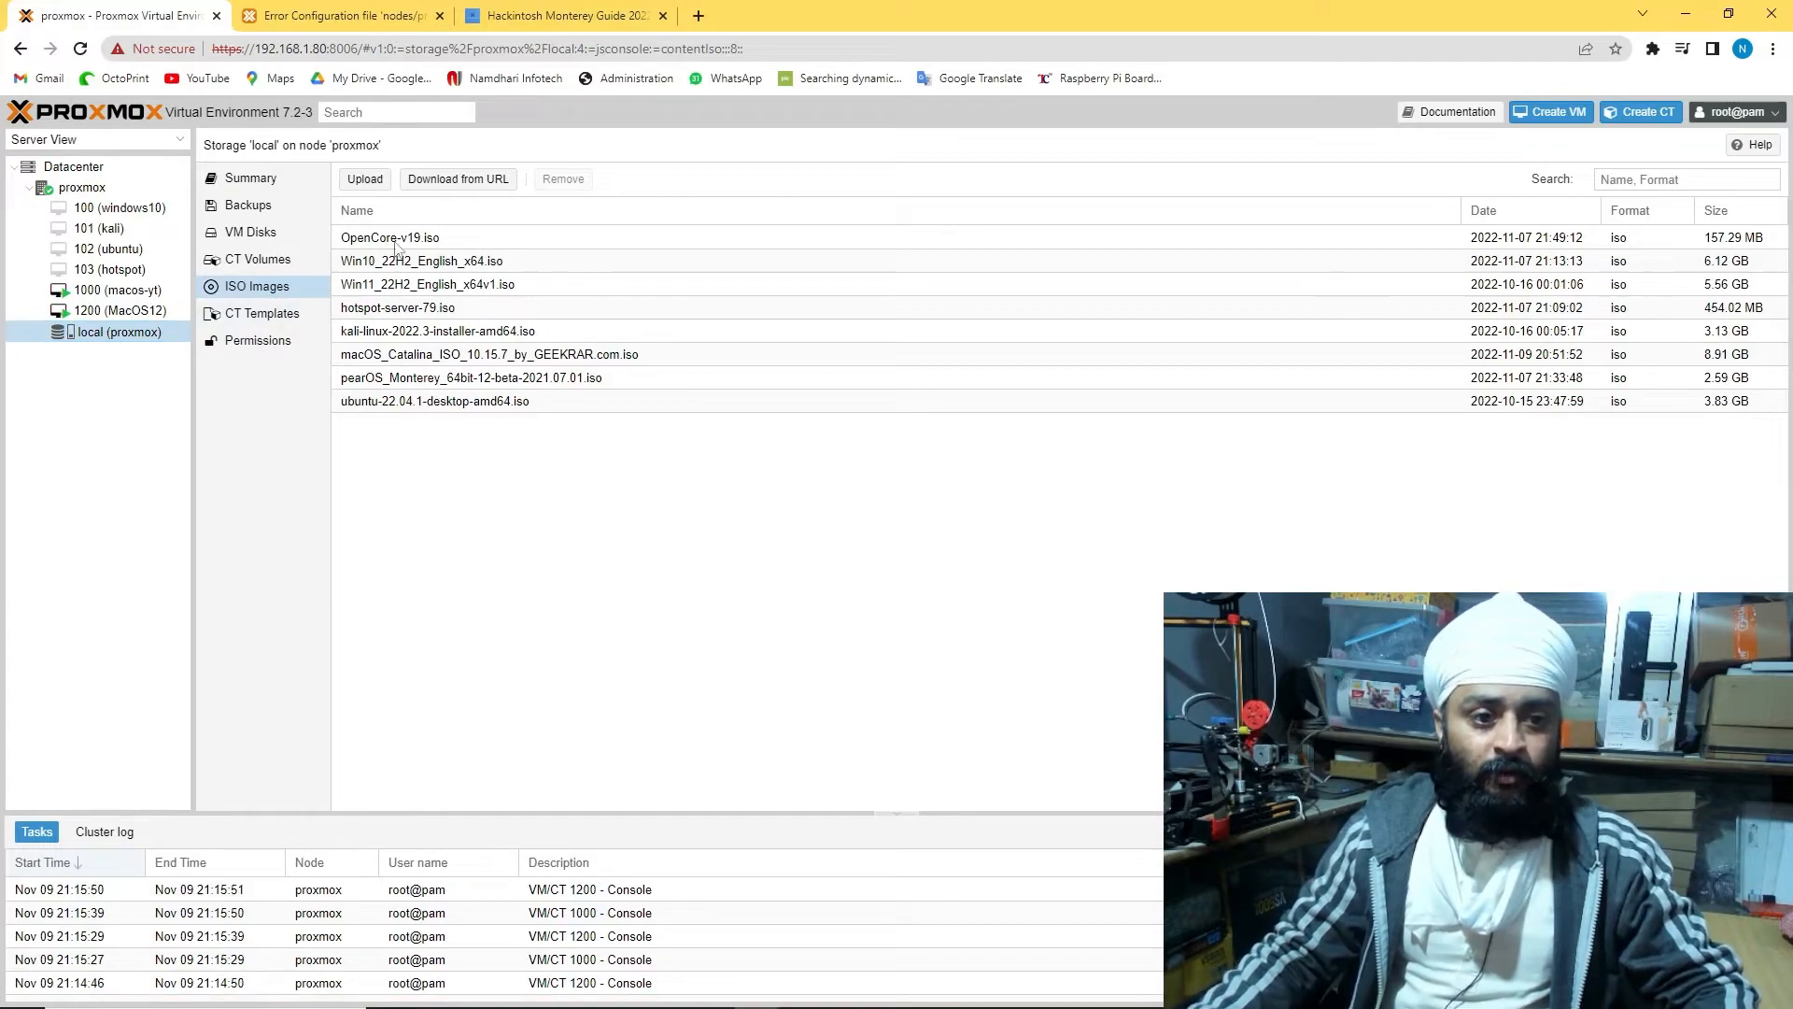
{"action": "left_click", "coordinate": [427, 238]}
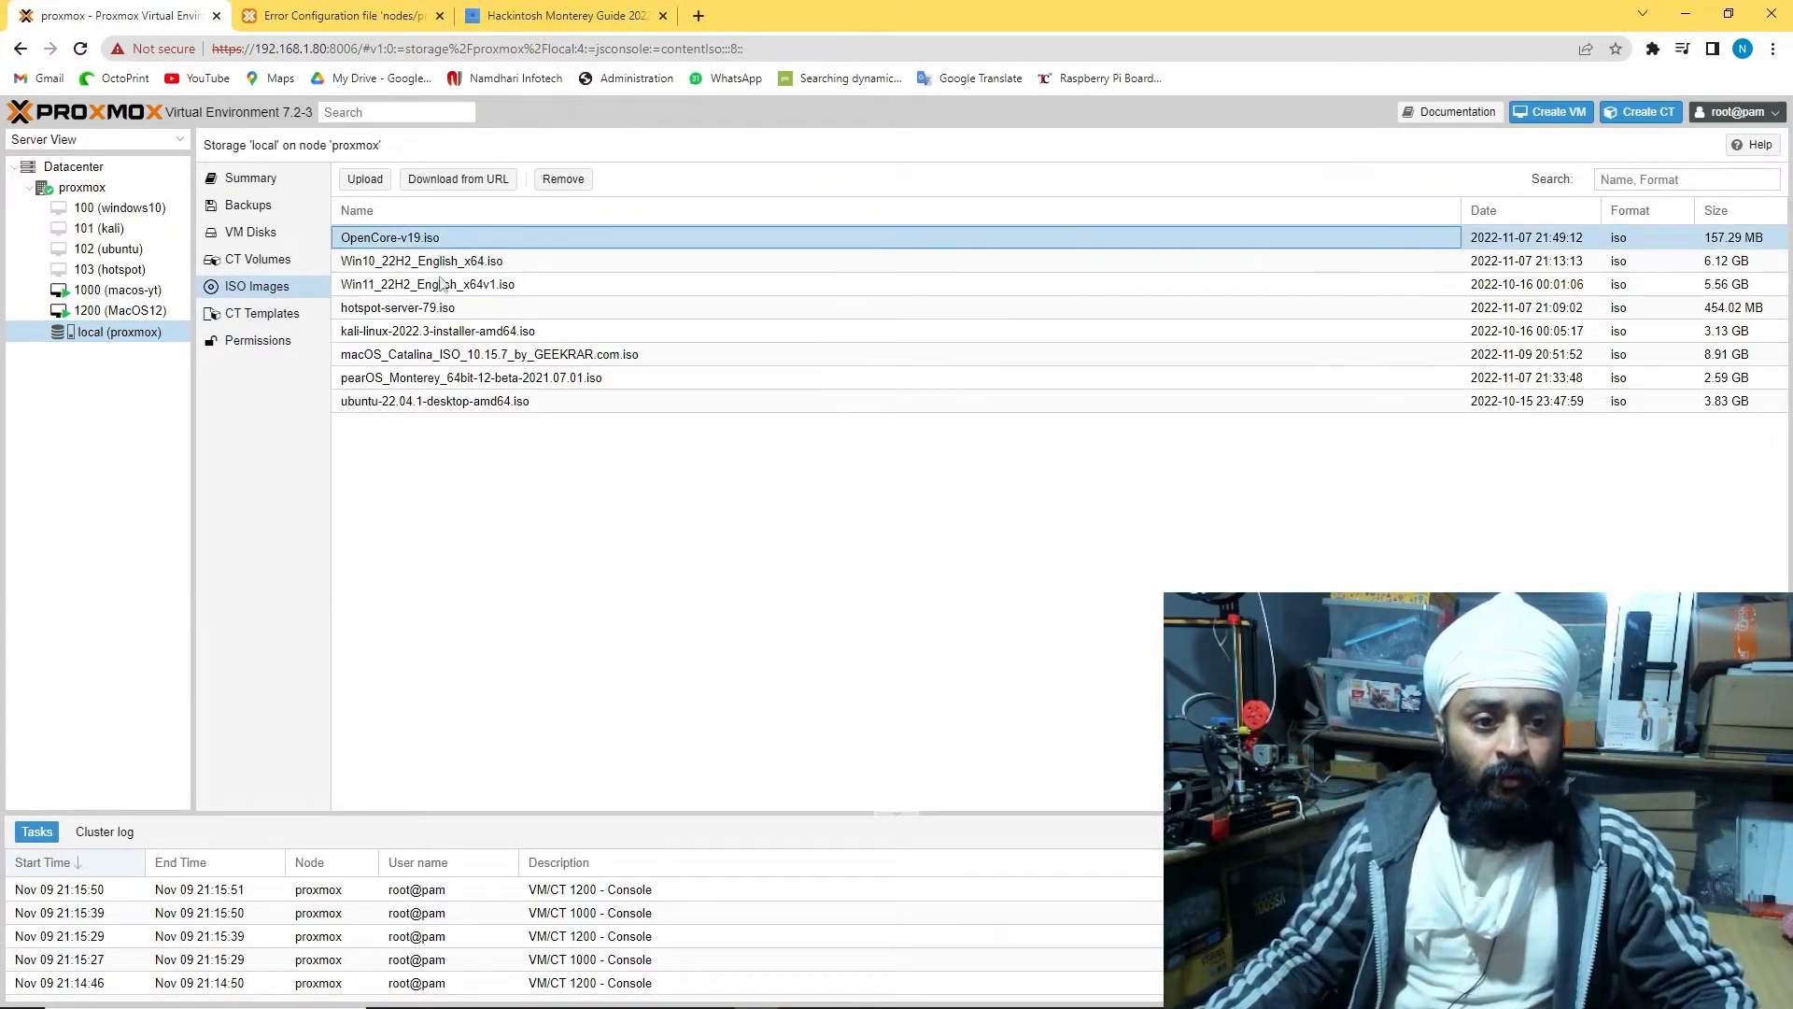
{"action": "left_click", "coordinate": [443, 355]}
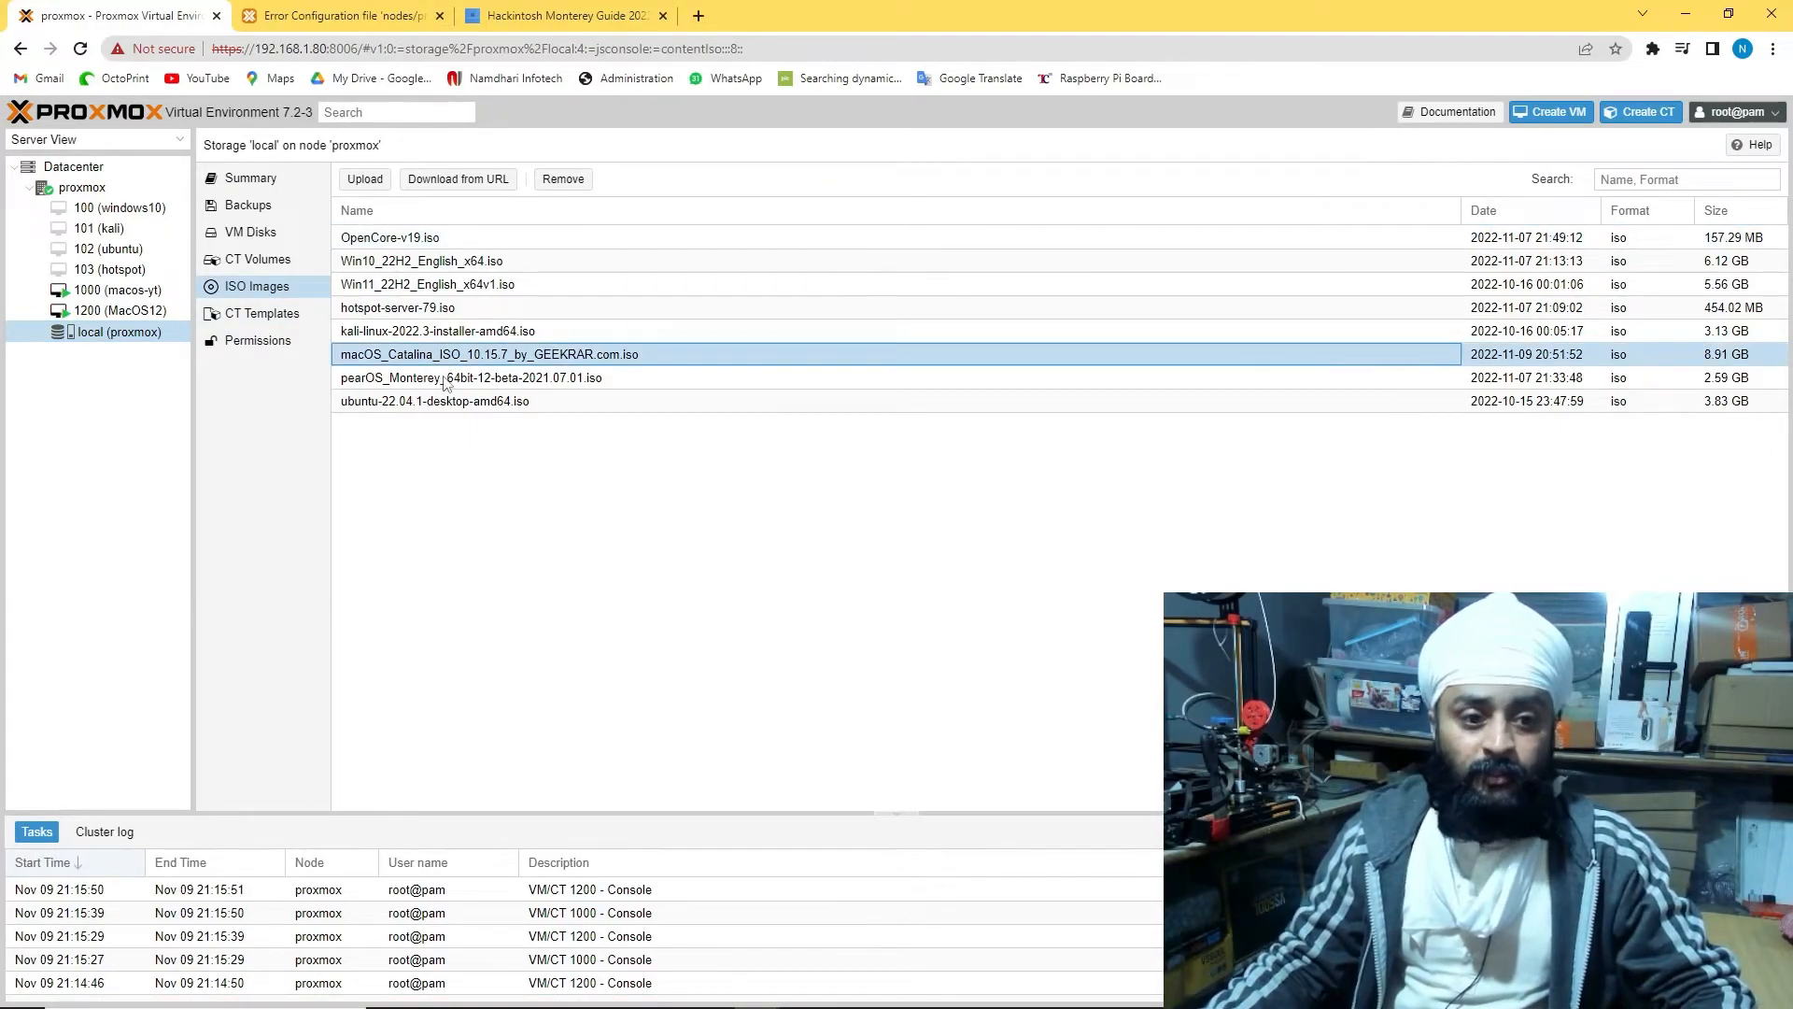
{"action": "left_click", "coordinate": [448, 378]}
{"action": "left_click", "coordinate": [453, 360]}
{"action": "left_click", "coordinate": [454, 377]}
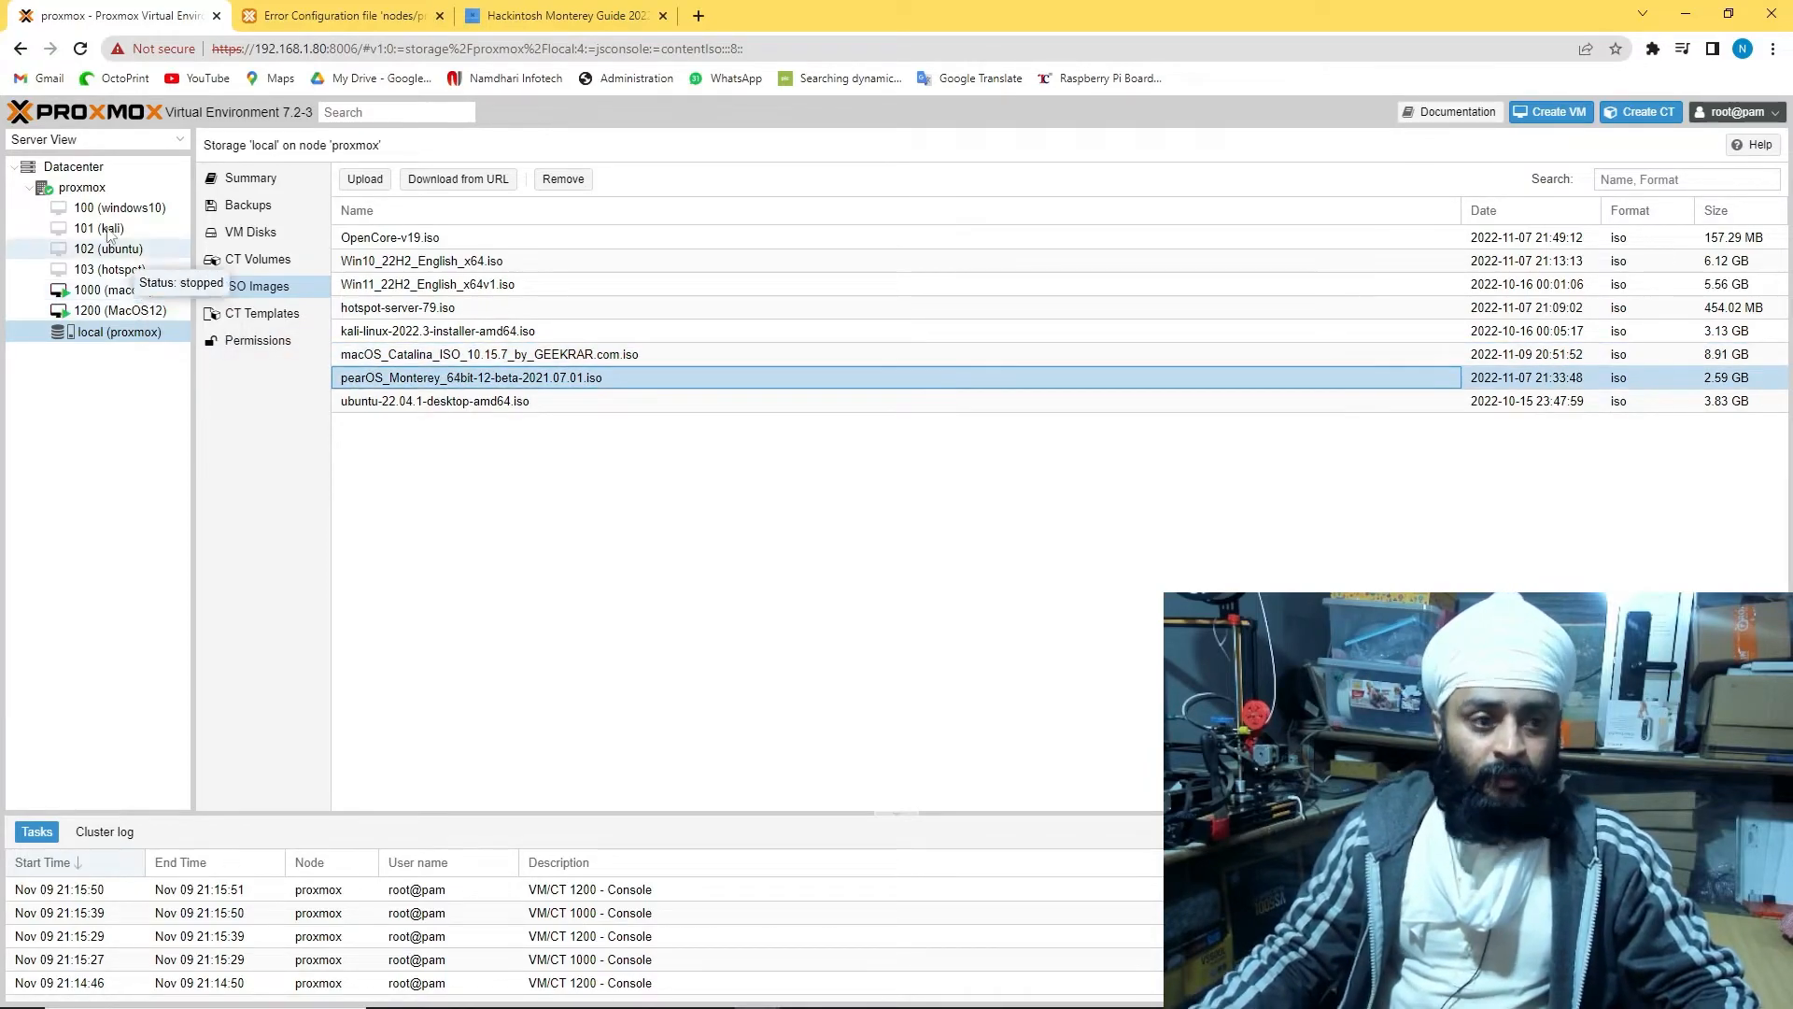
Open VM 1000's console in a separate window, then open a shell and summary on the proxmox node
{"action": "left_click", "coordinate": [126, 292]}
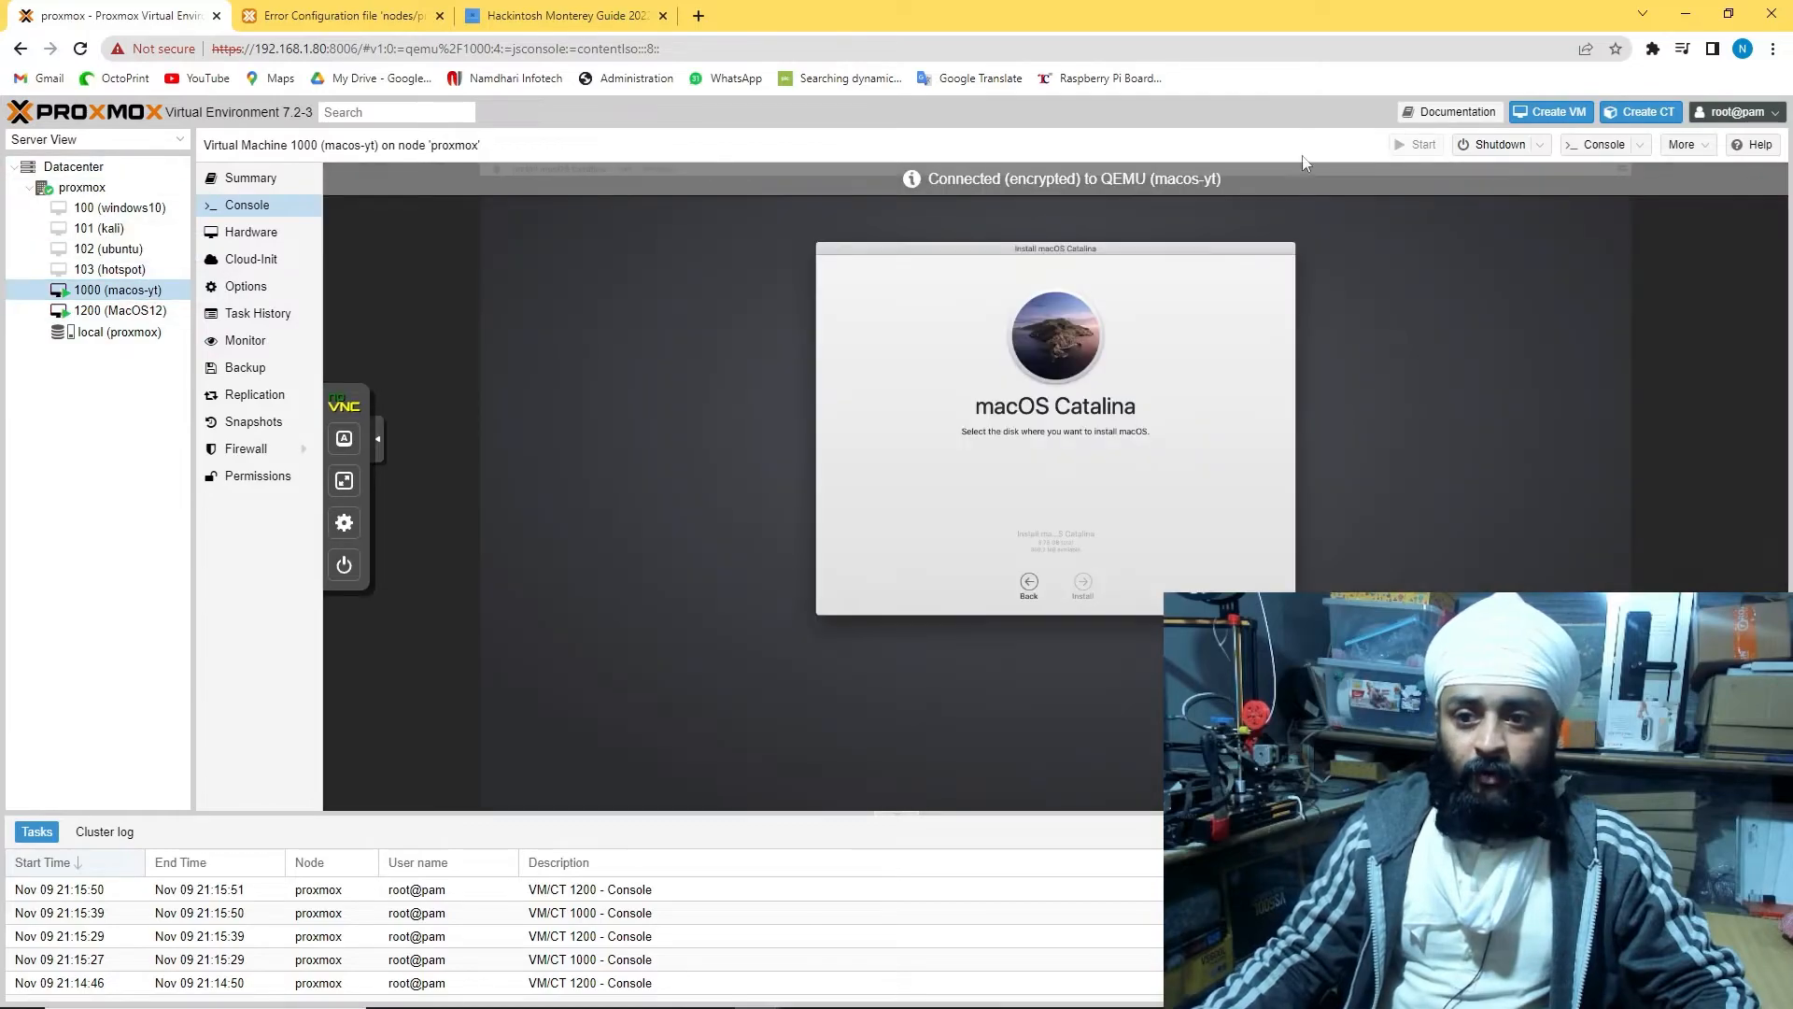
{"action": "double_click", "coordinate": [129, 295]}
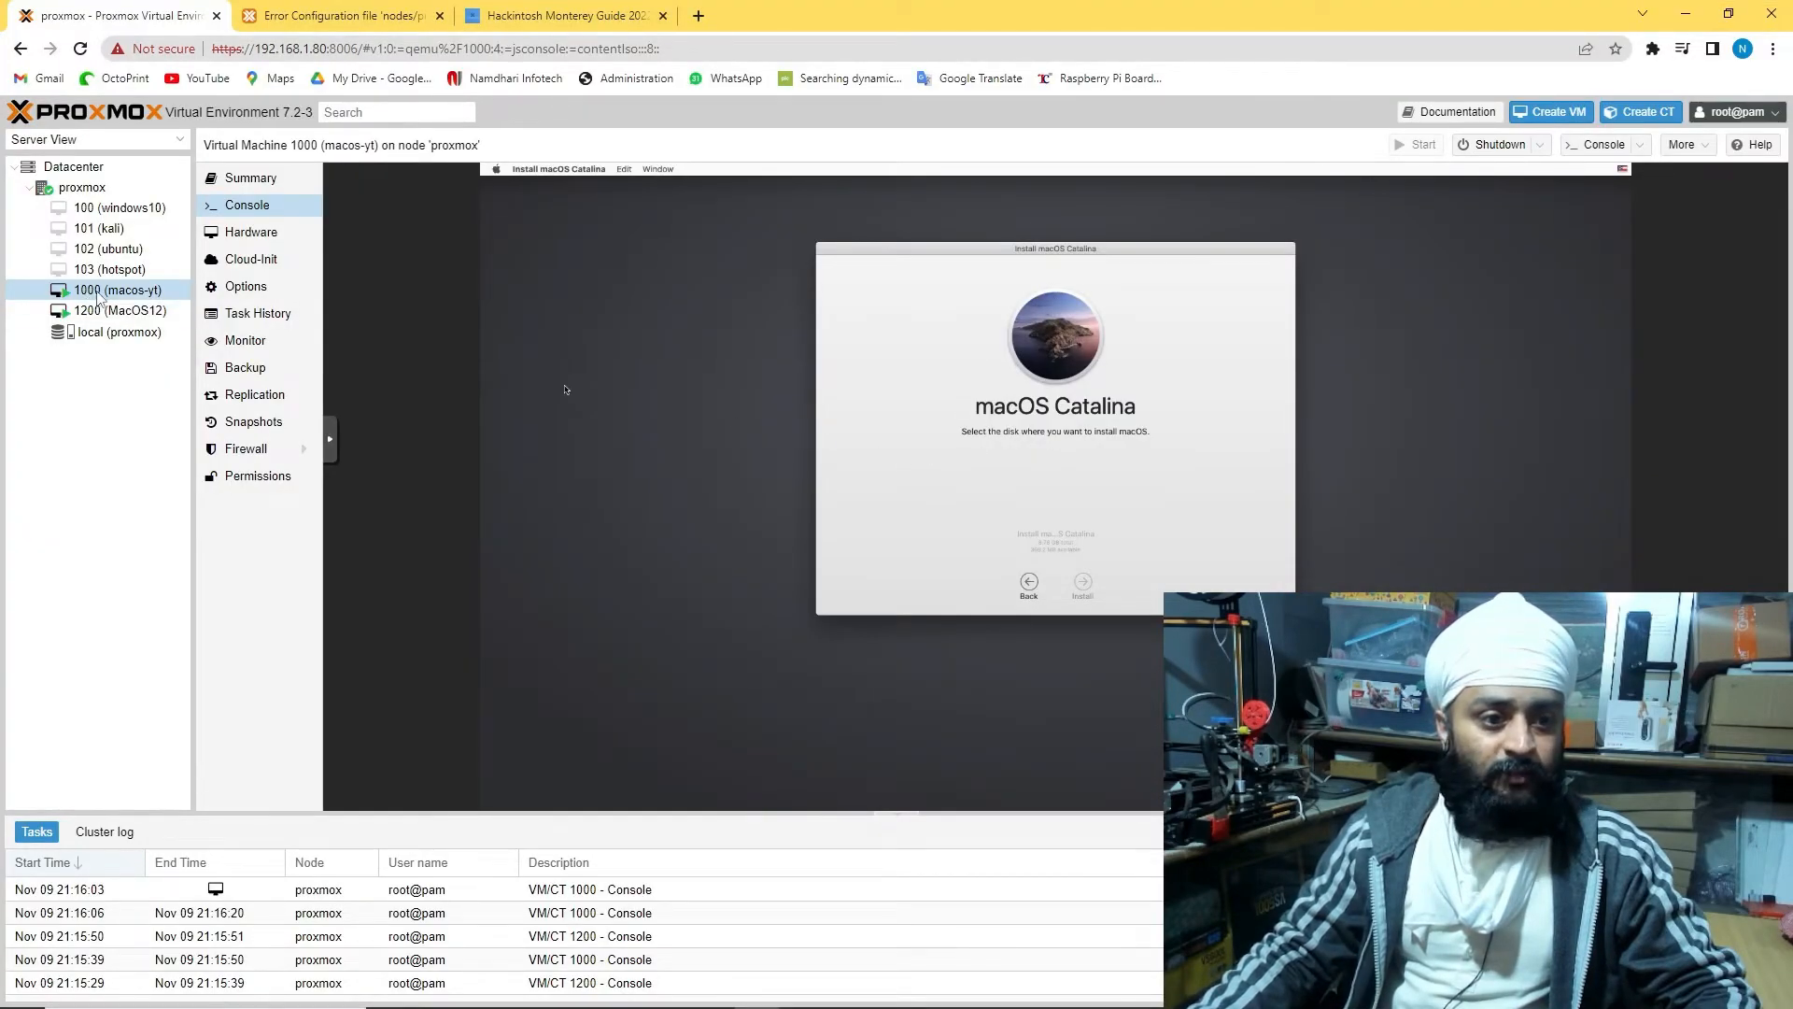
{"action": "left_click", "coordinate": [82, 187]}
{"action": "right_click", "coordinate": [82, 187]}
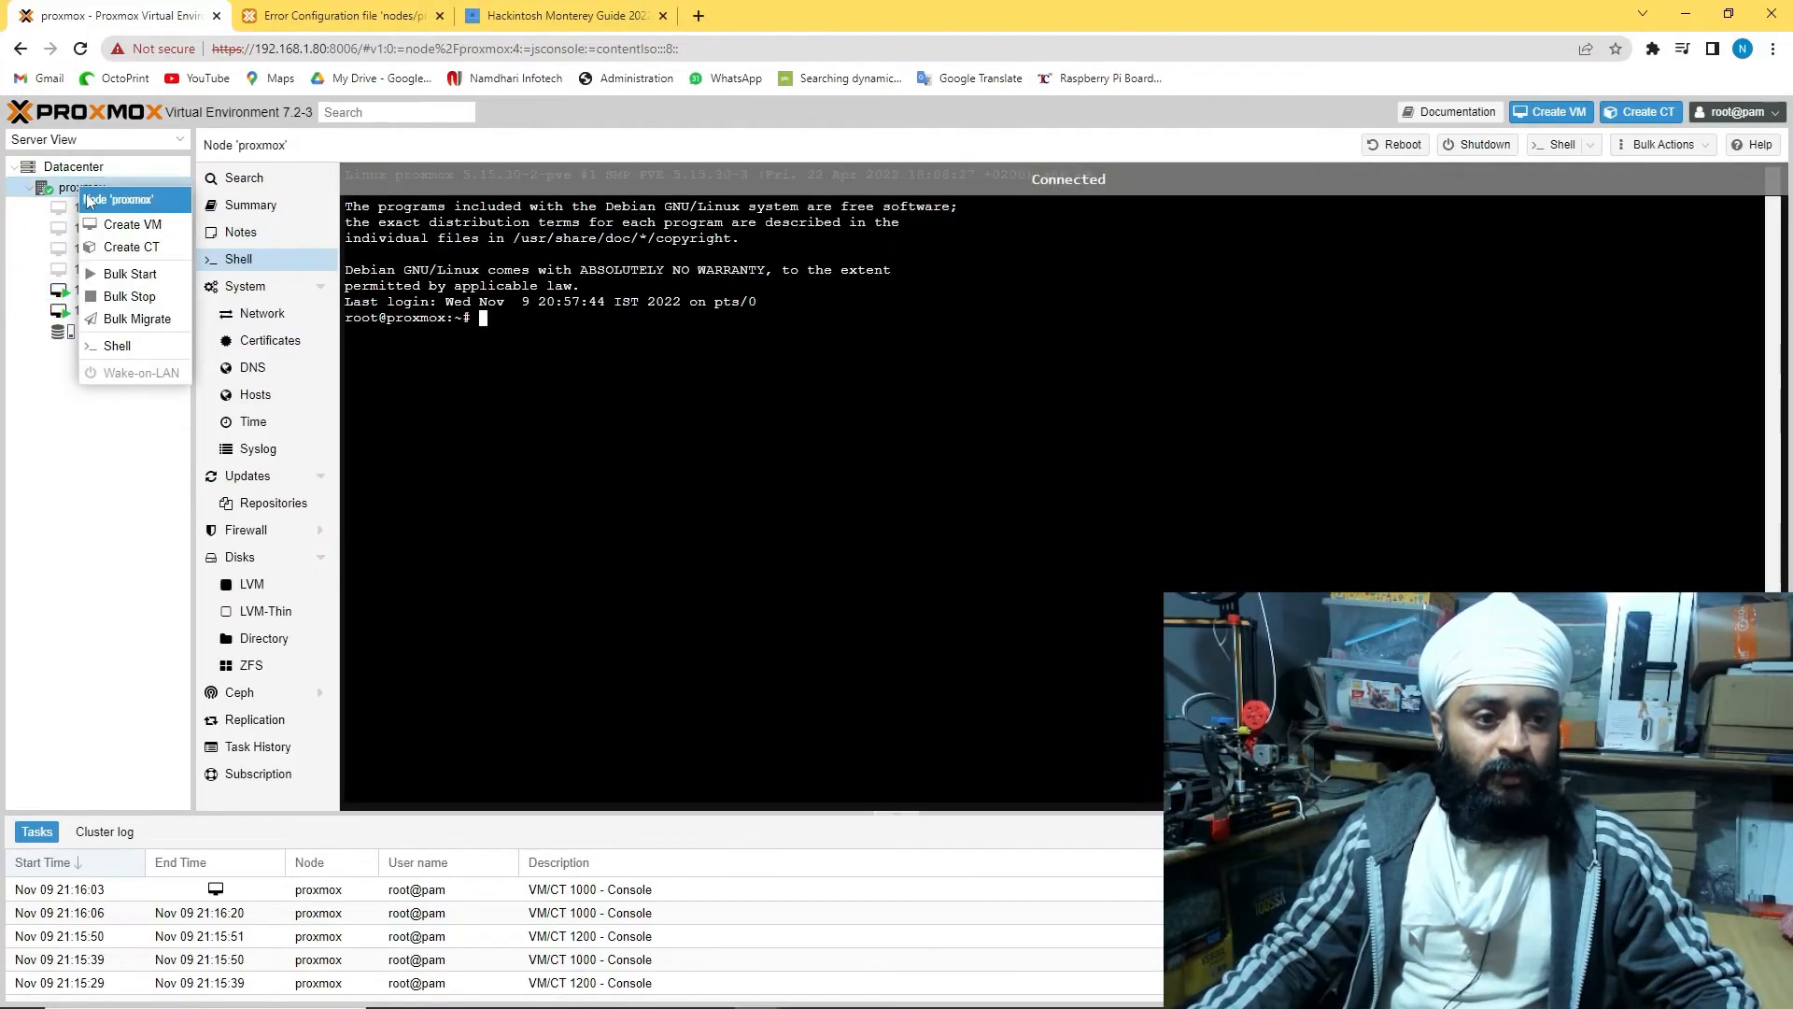
{"action": "left_click", "coordinate": [44, 434]}
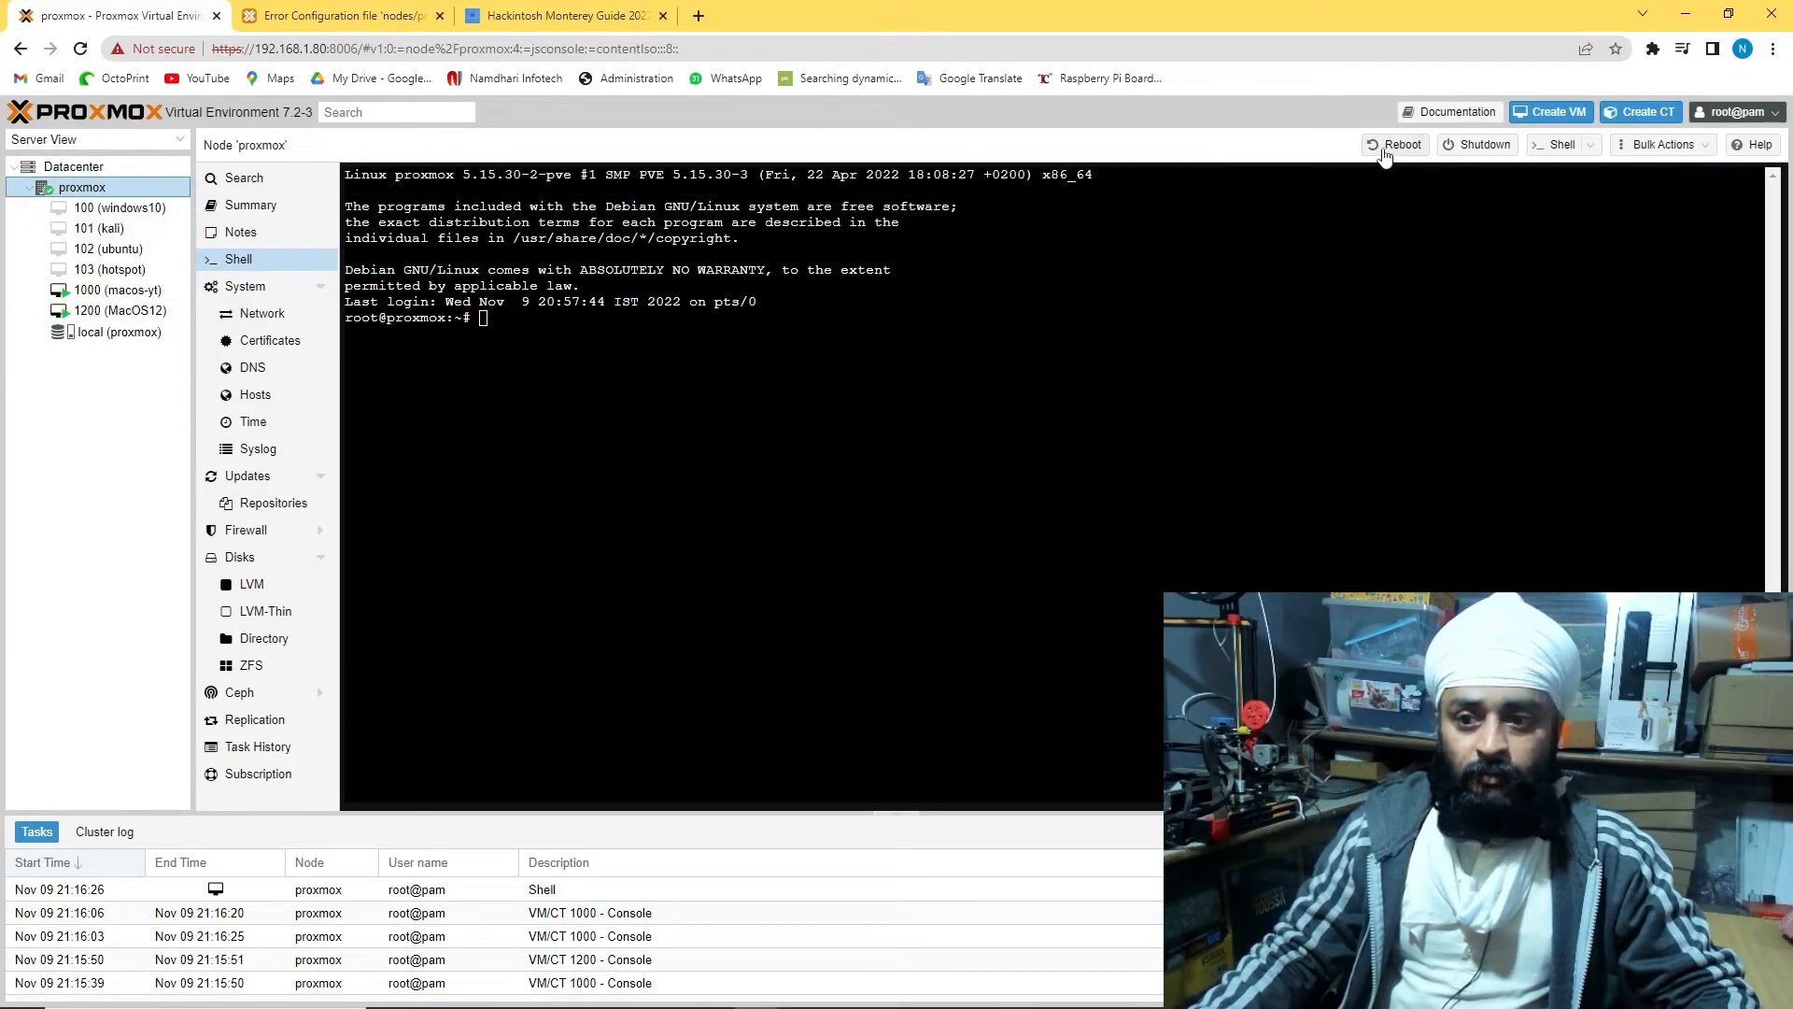
{"action": "left_click", "coordinate": [250, 205]}
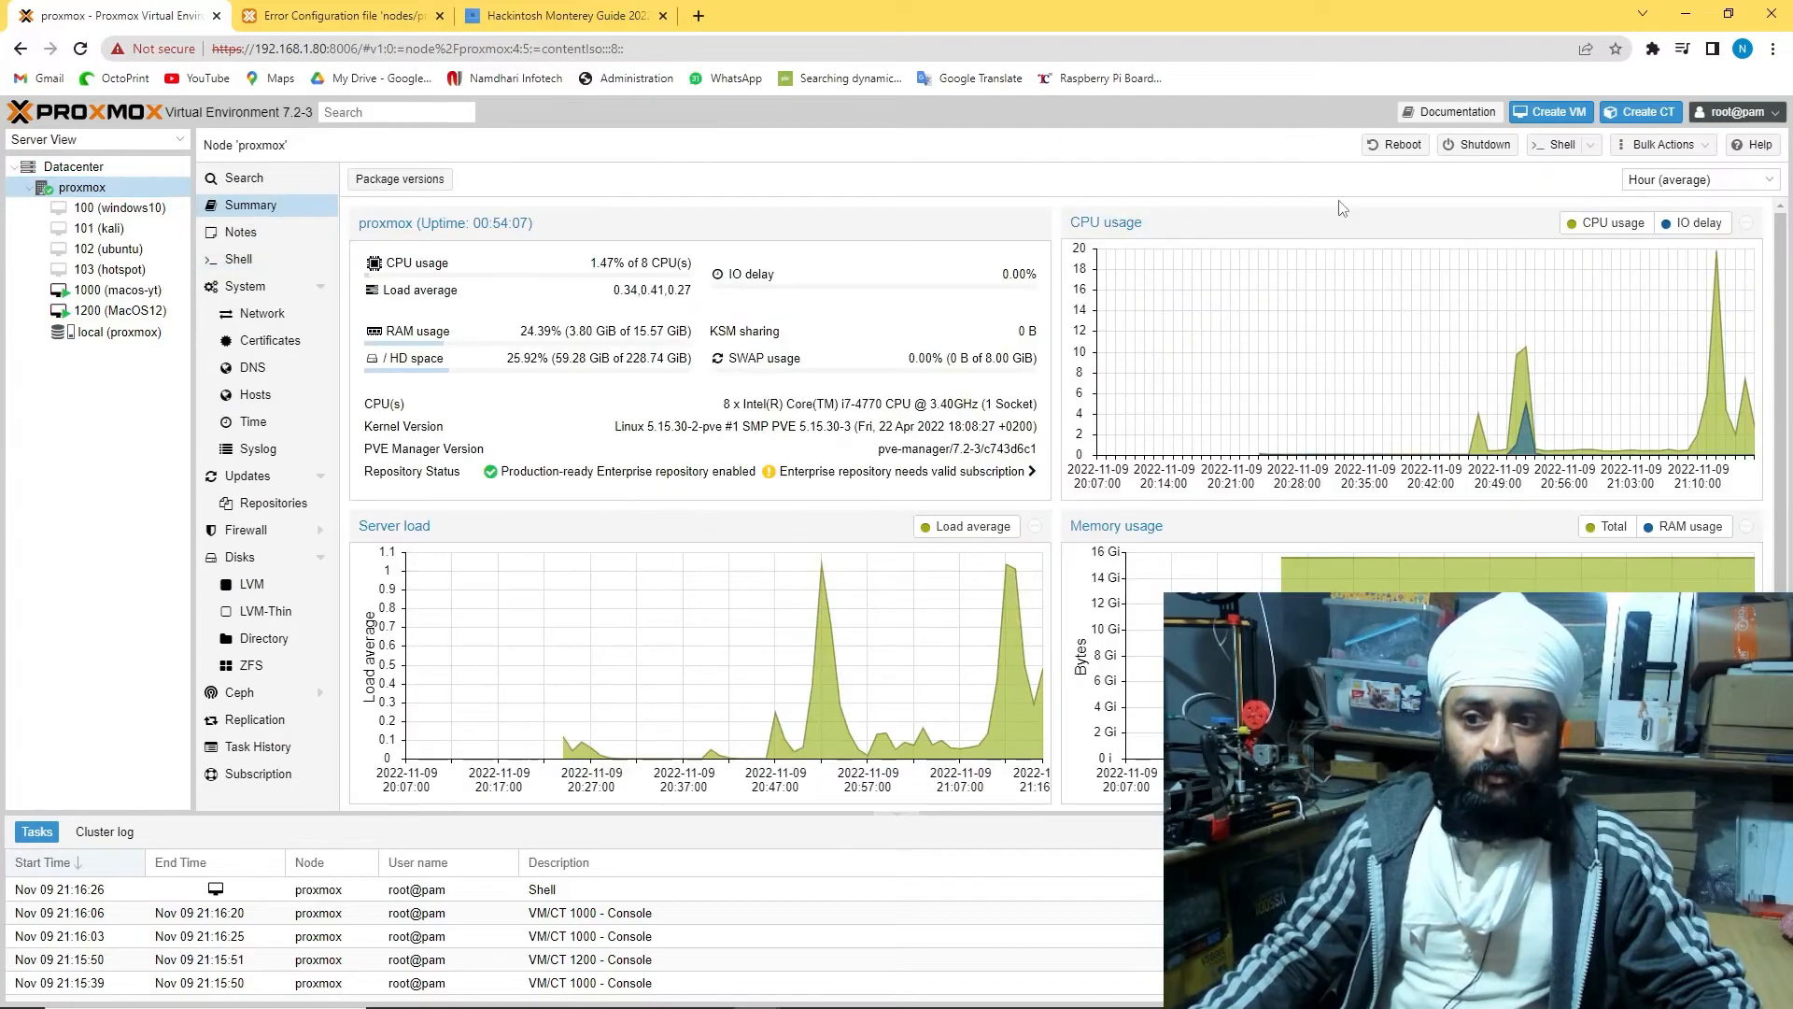
Start a new VM with ID 11, then cancel the Create VM wizard
{"action": "left_click", "coordinate": [1554, 111]}
{"action": "left_click_drag", "start_coordinate": [711, 430], "coordinate": [650, 428]}
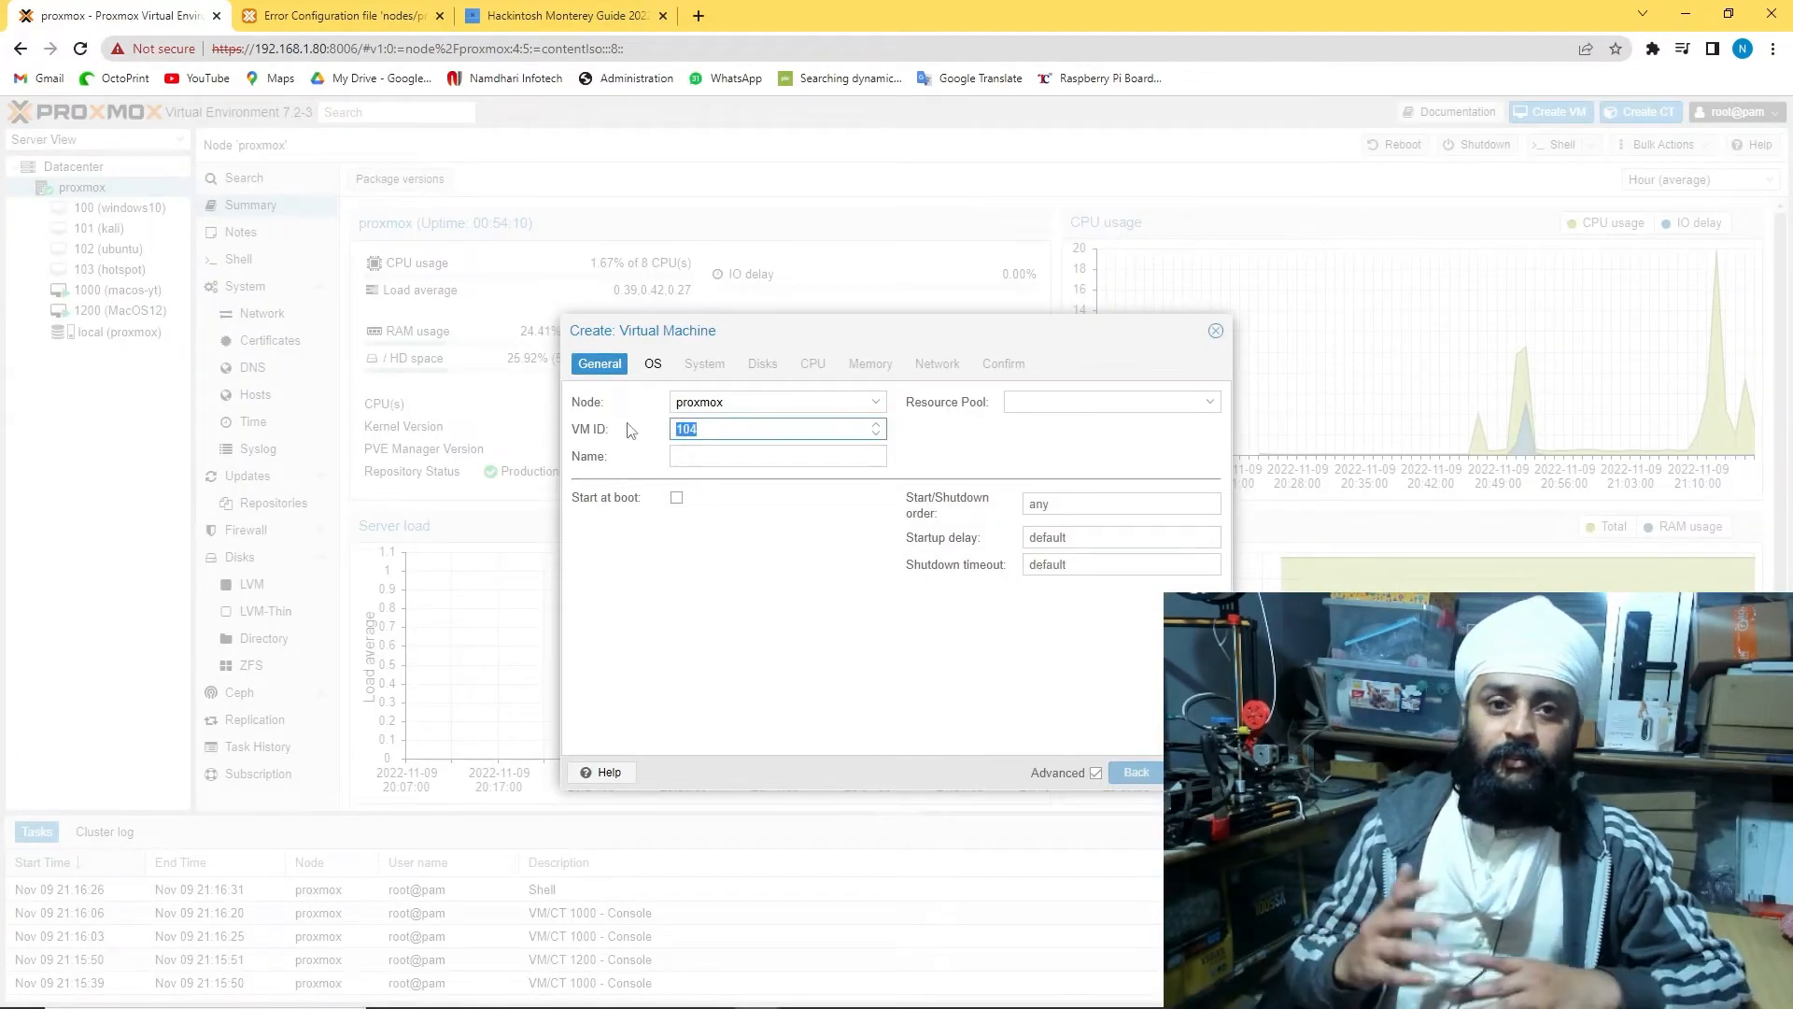
{"action": "type", "text": "1100"}
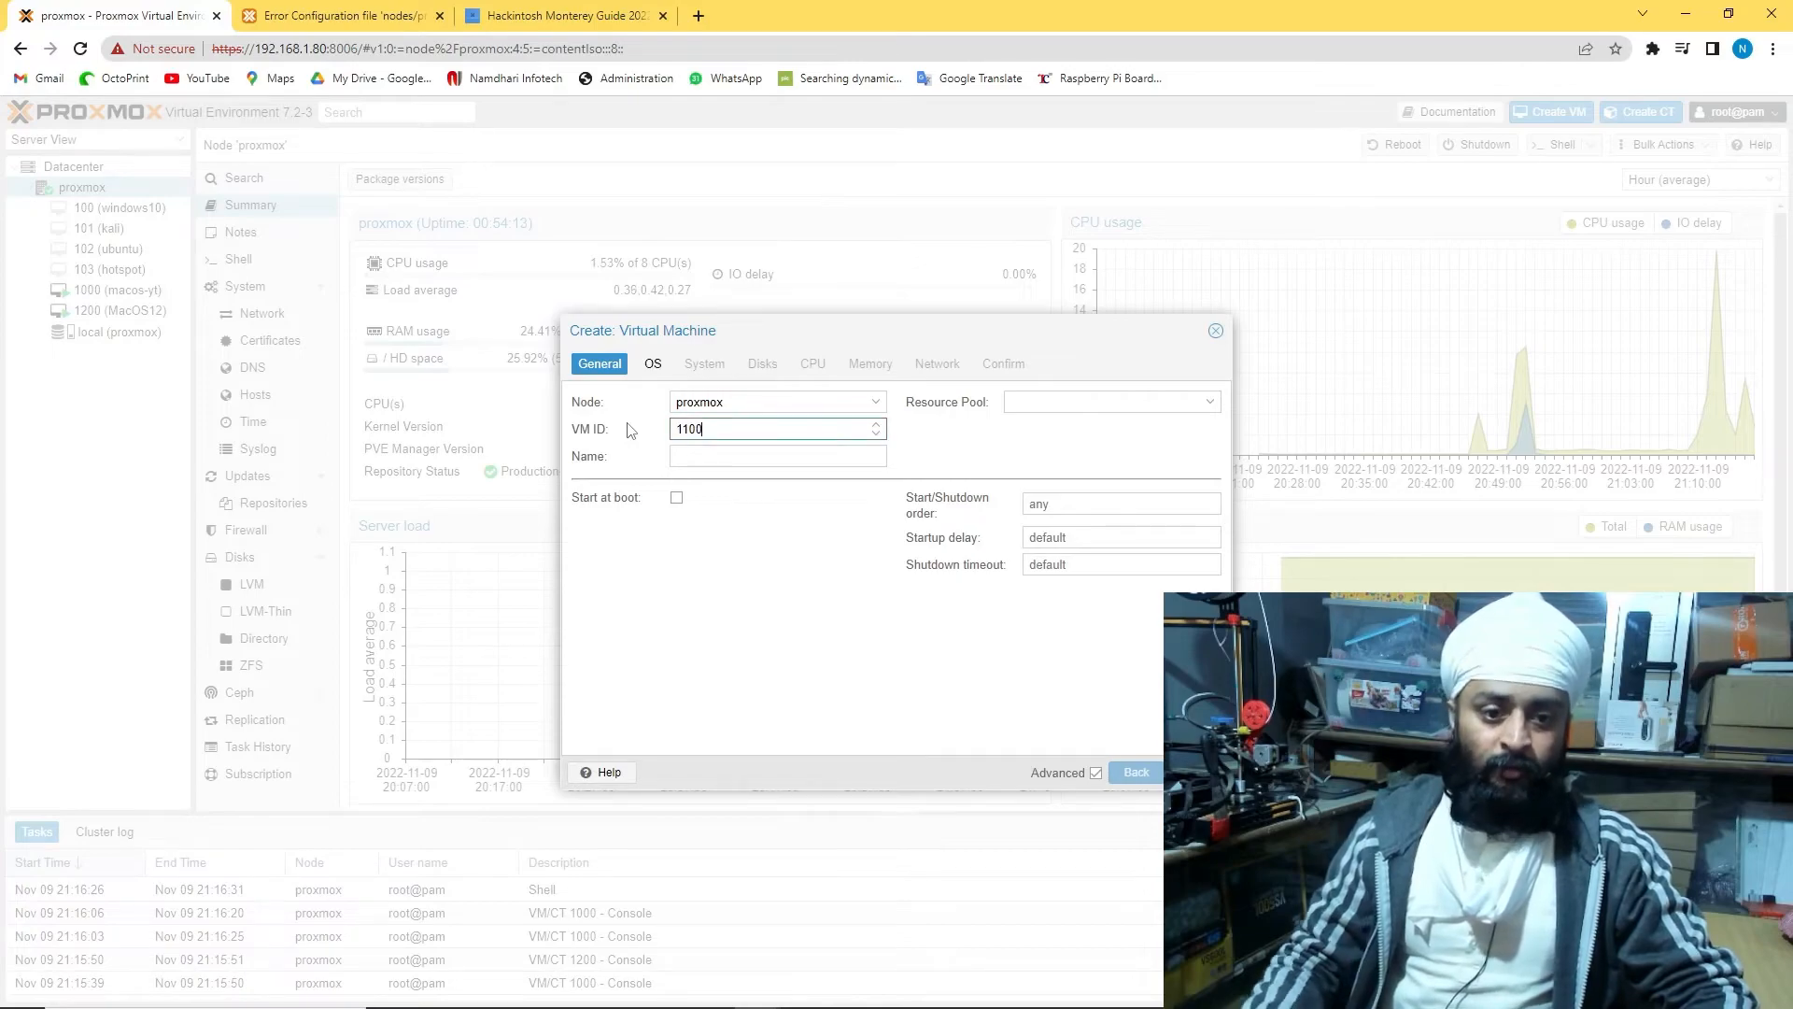
{"action": "left_click", "coordinate": [683, 456]}
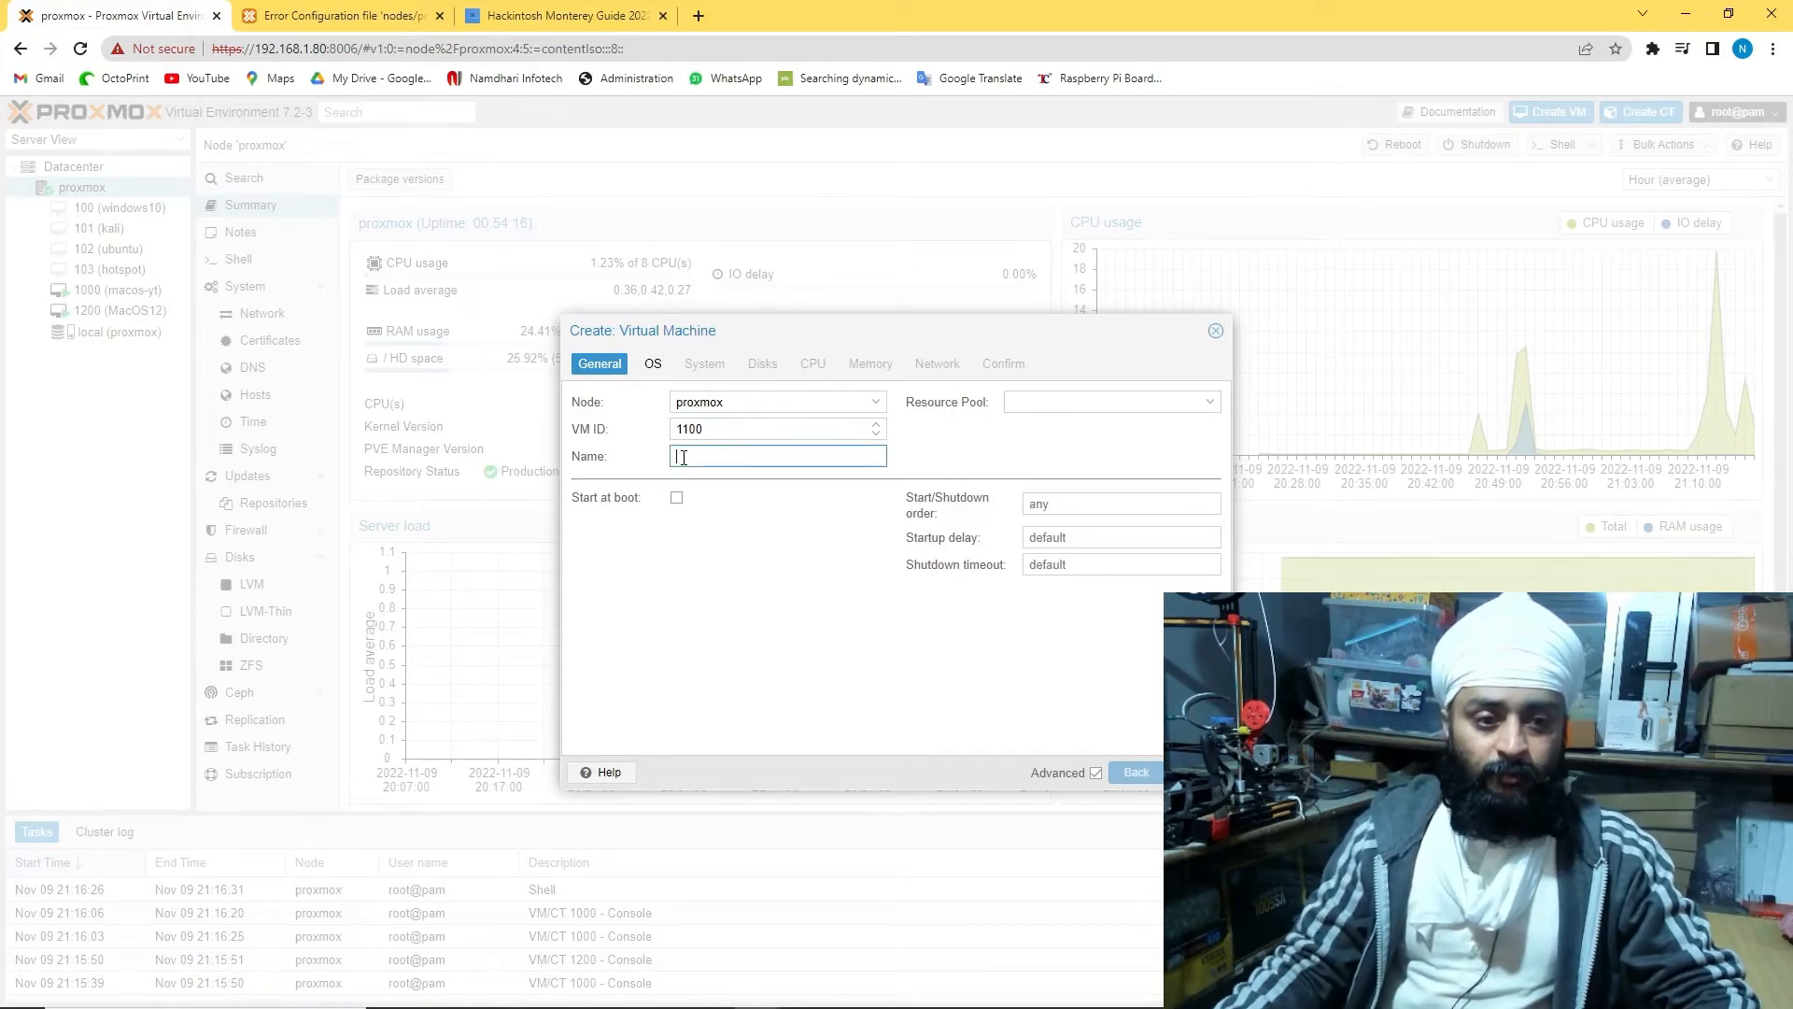
{"action": "left_click", "coordinate": [1216, 332]}
Stop the running VM 1200 (MacOS12)
{"action": "left_click", "coordinate": [126, 312]}
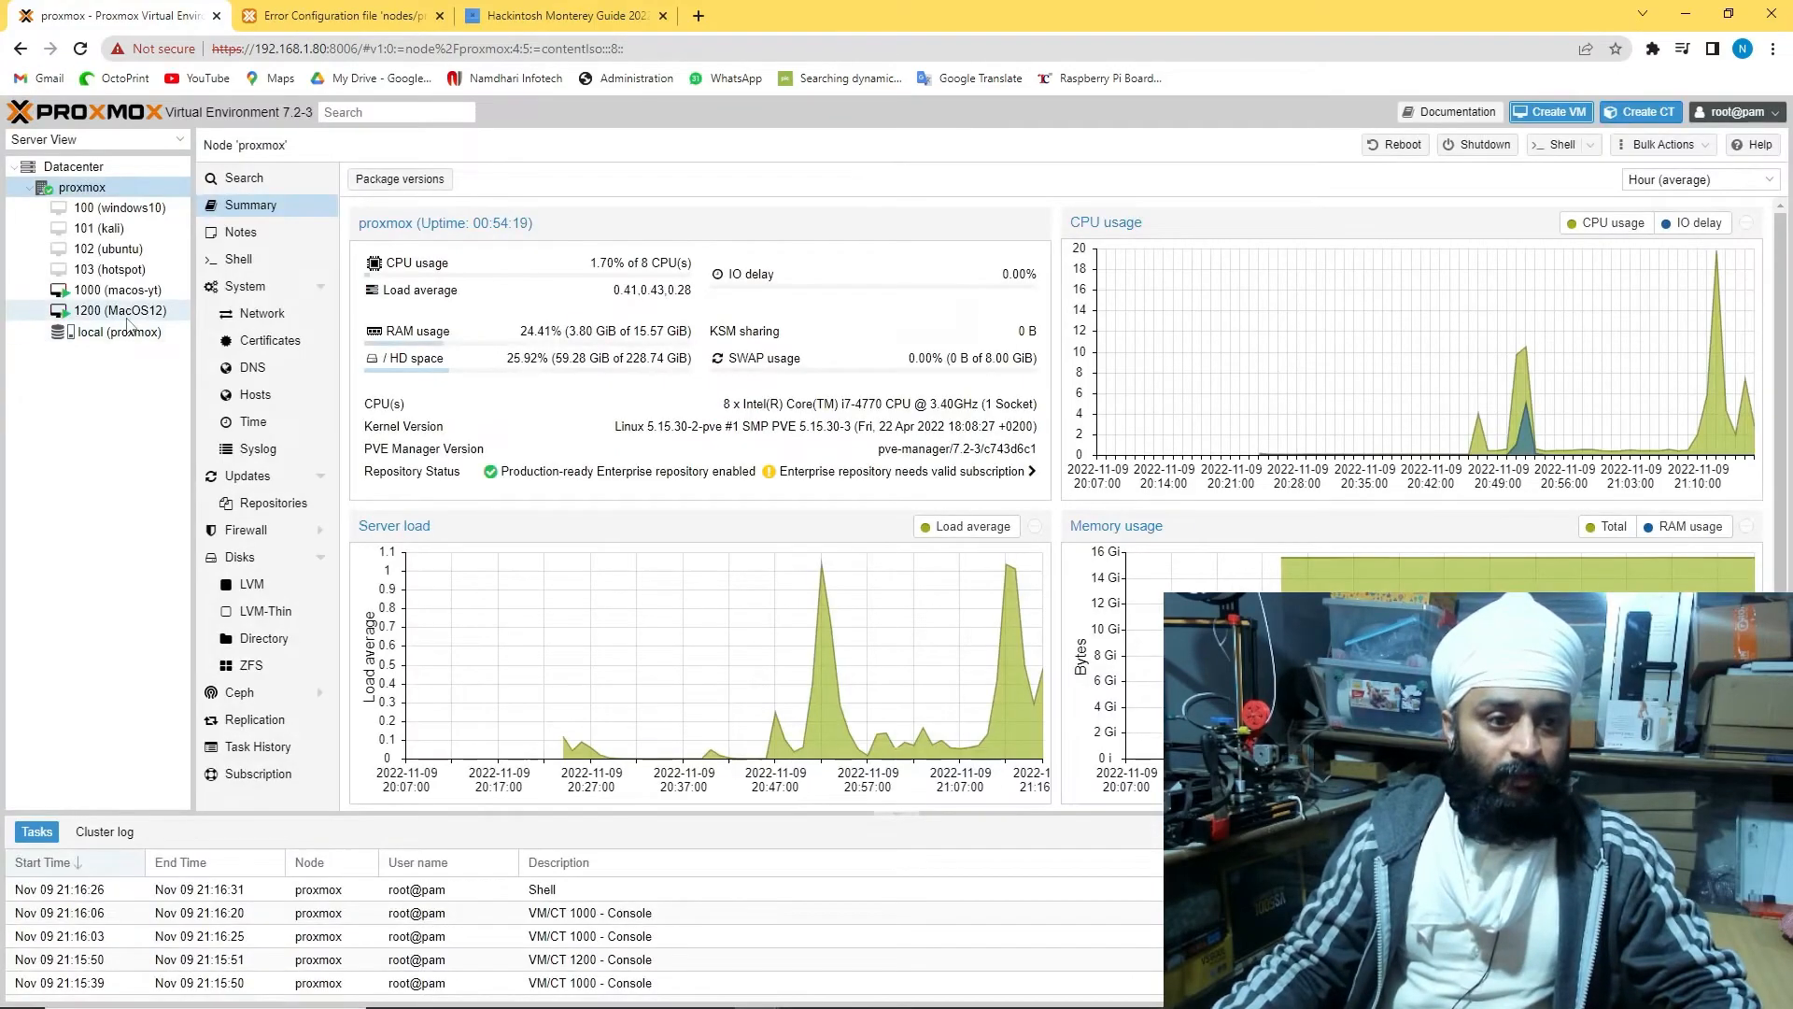
{"action": "right_click", "coordinate": [129, 322]}
{"action": "left_click", "coordinate": [160, 429]}
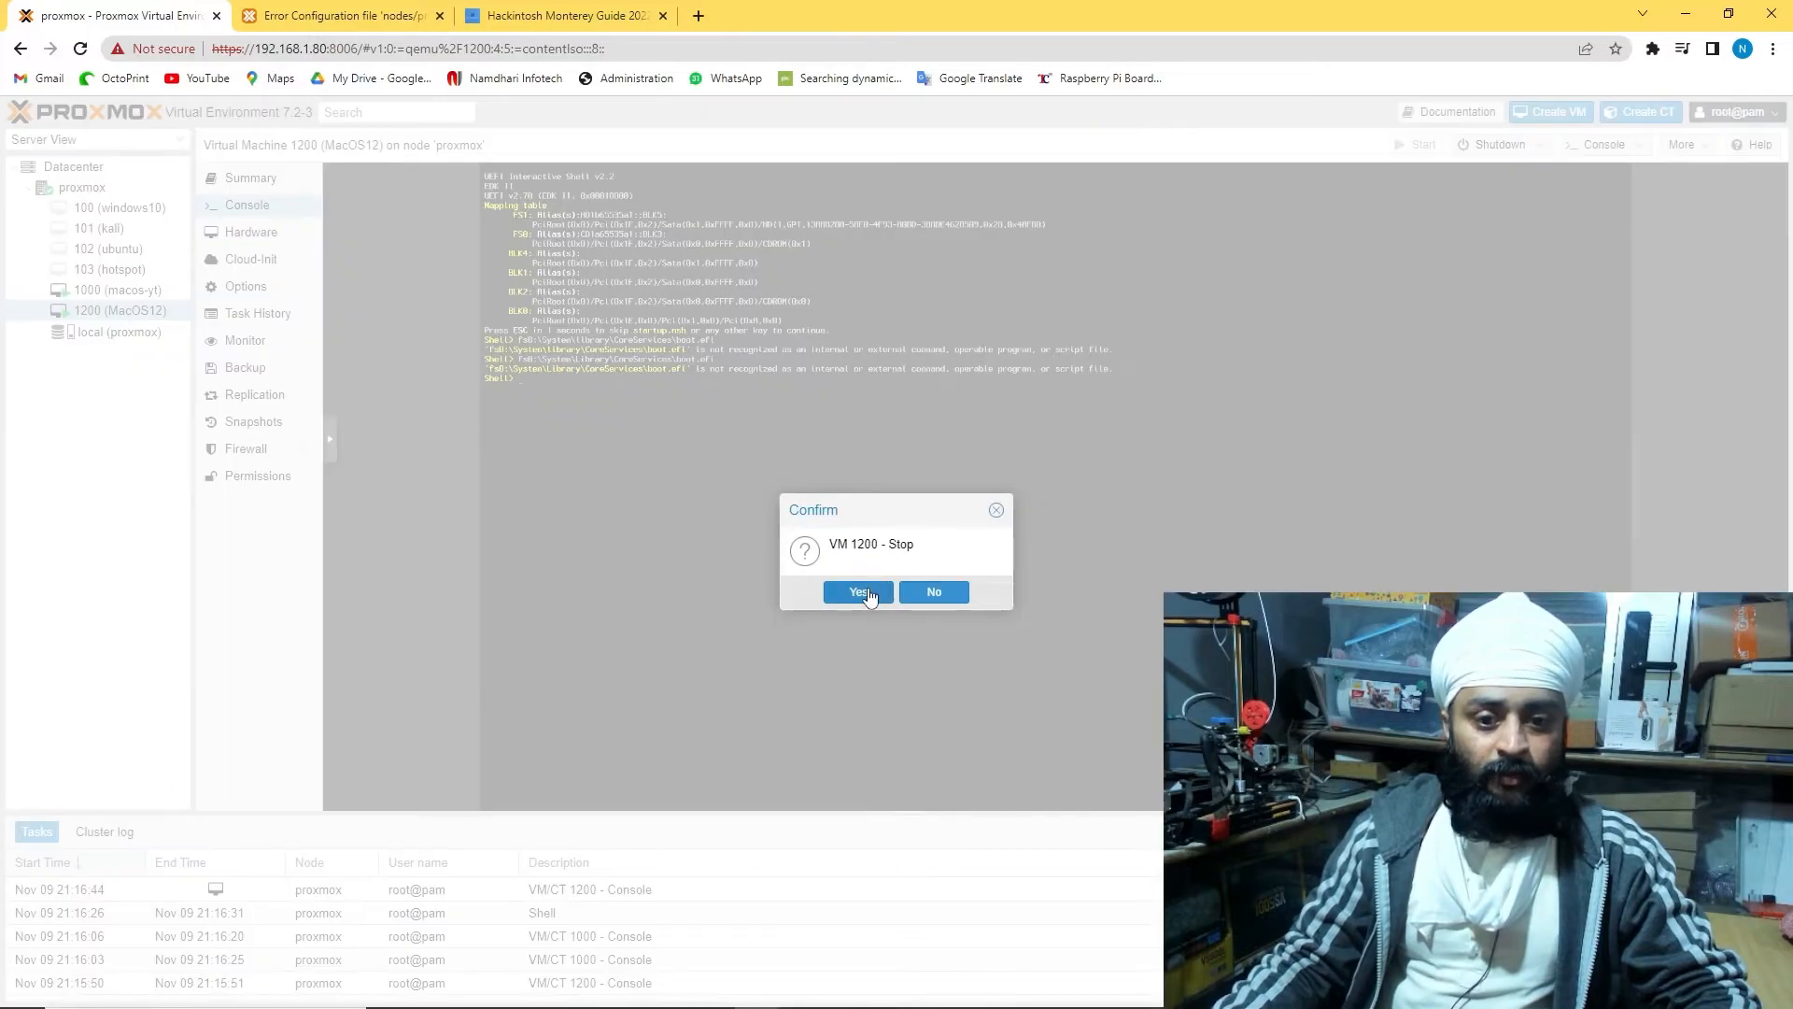
{"action": "left_click", "coordinate": [866, 595]}
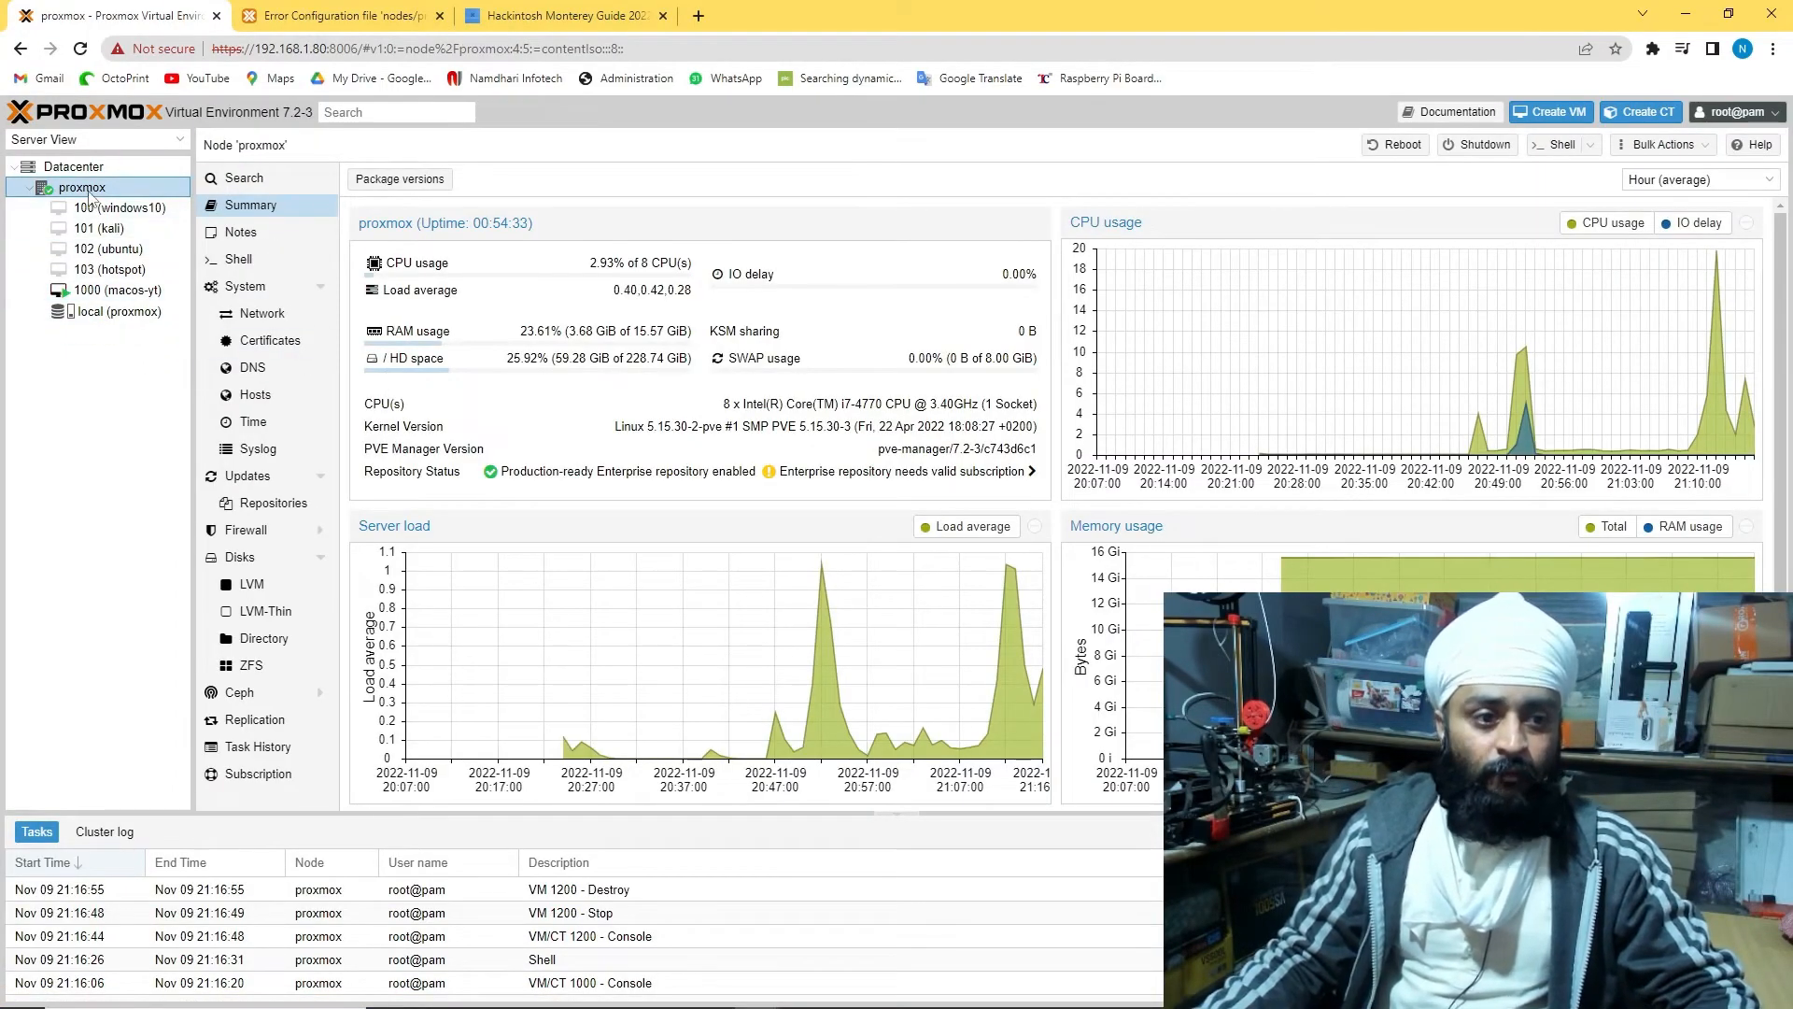
Begin a new VM on the proxmox node with ID 1100 and name 'macos'
{"action": "right_click", "coordinate": [89, 191]}
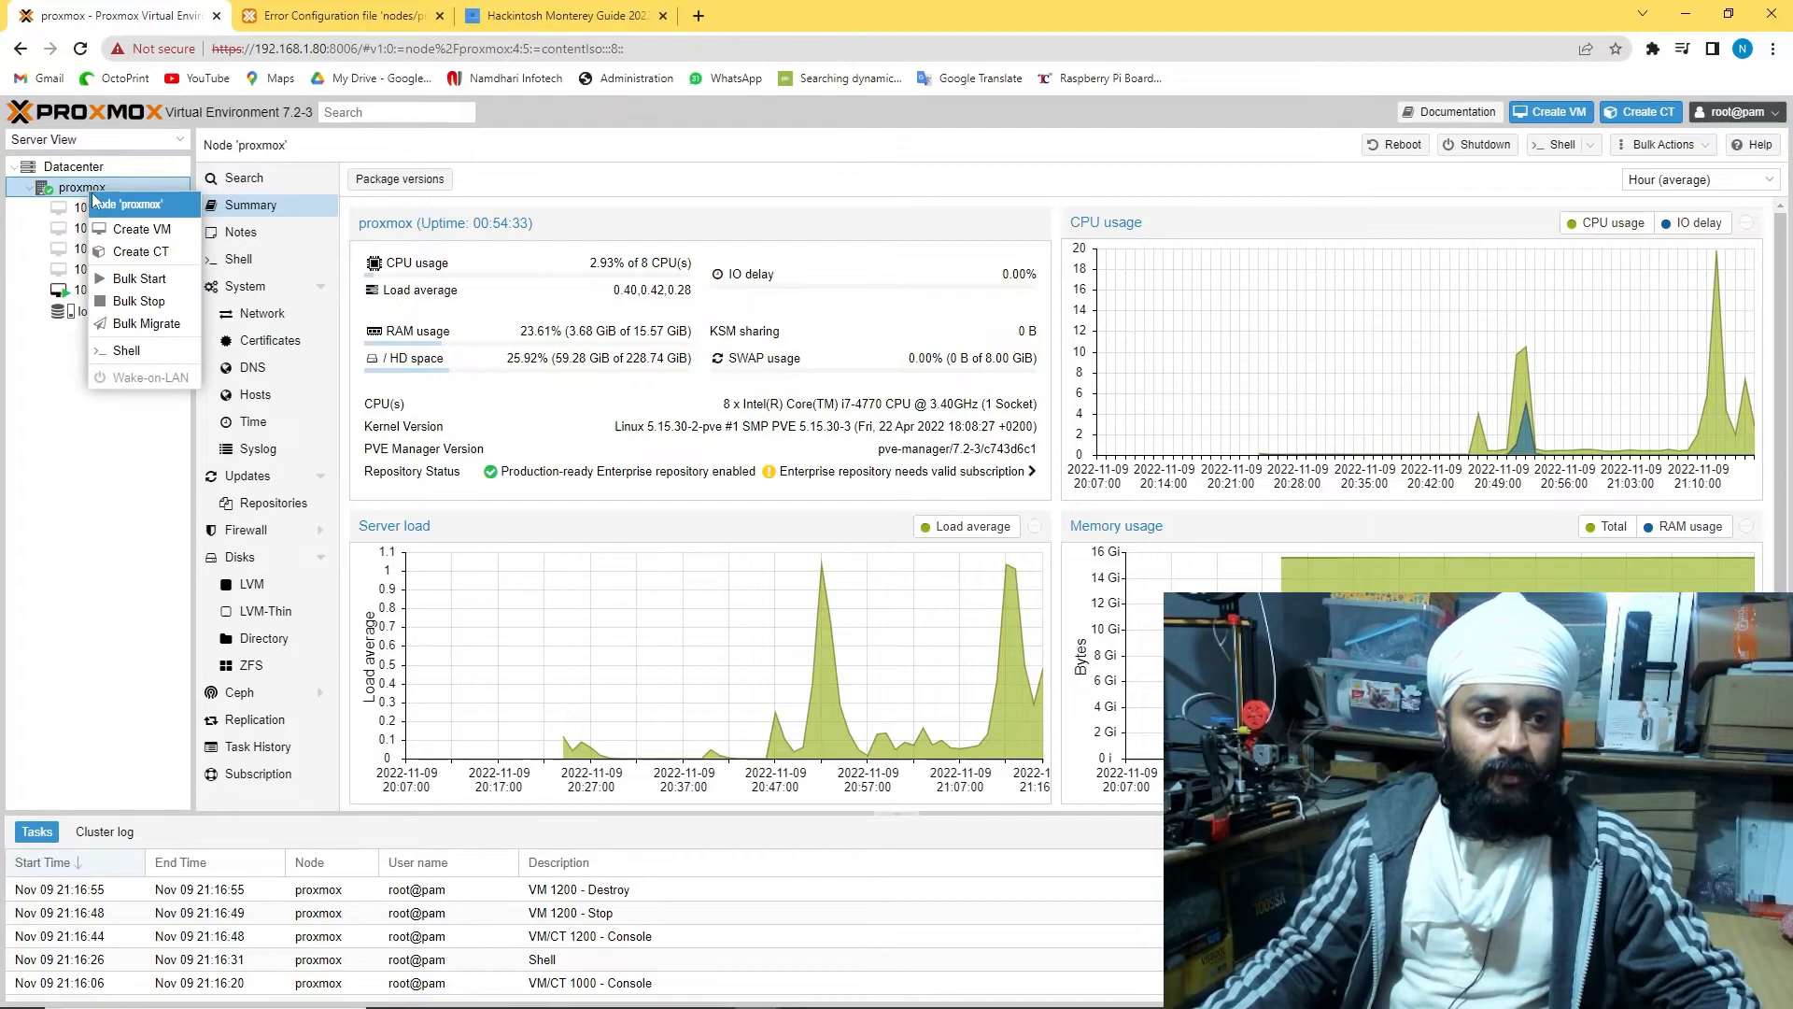
{"action": "left_click", "coordinate": [161, 232]}
{"action": "double_click", "coordinate": [682, 429]}
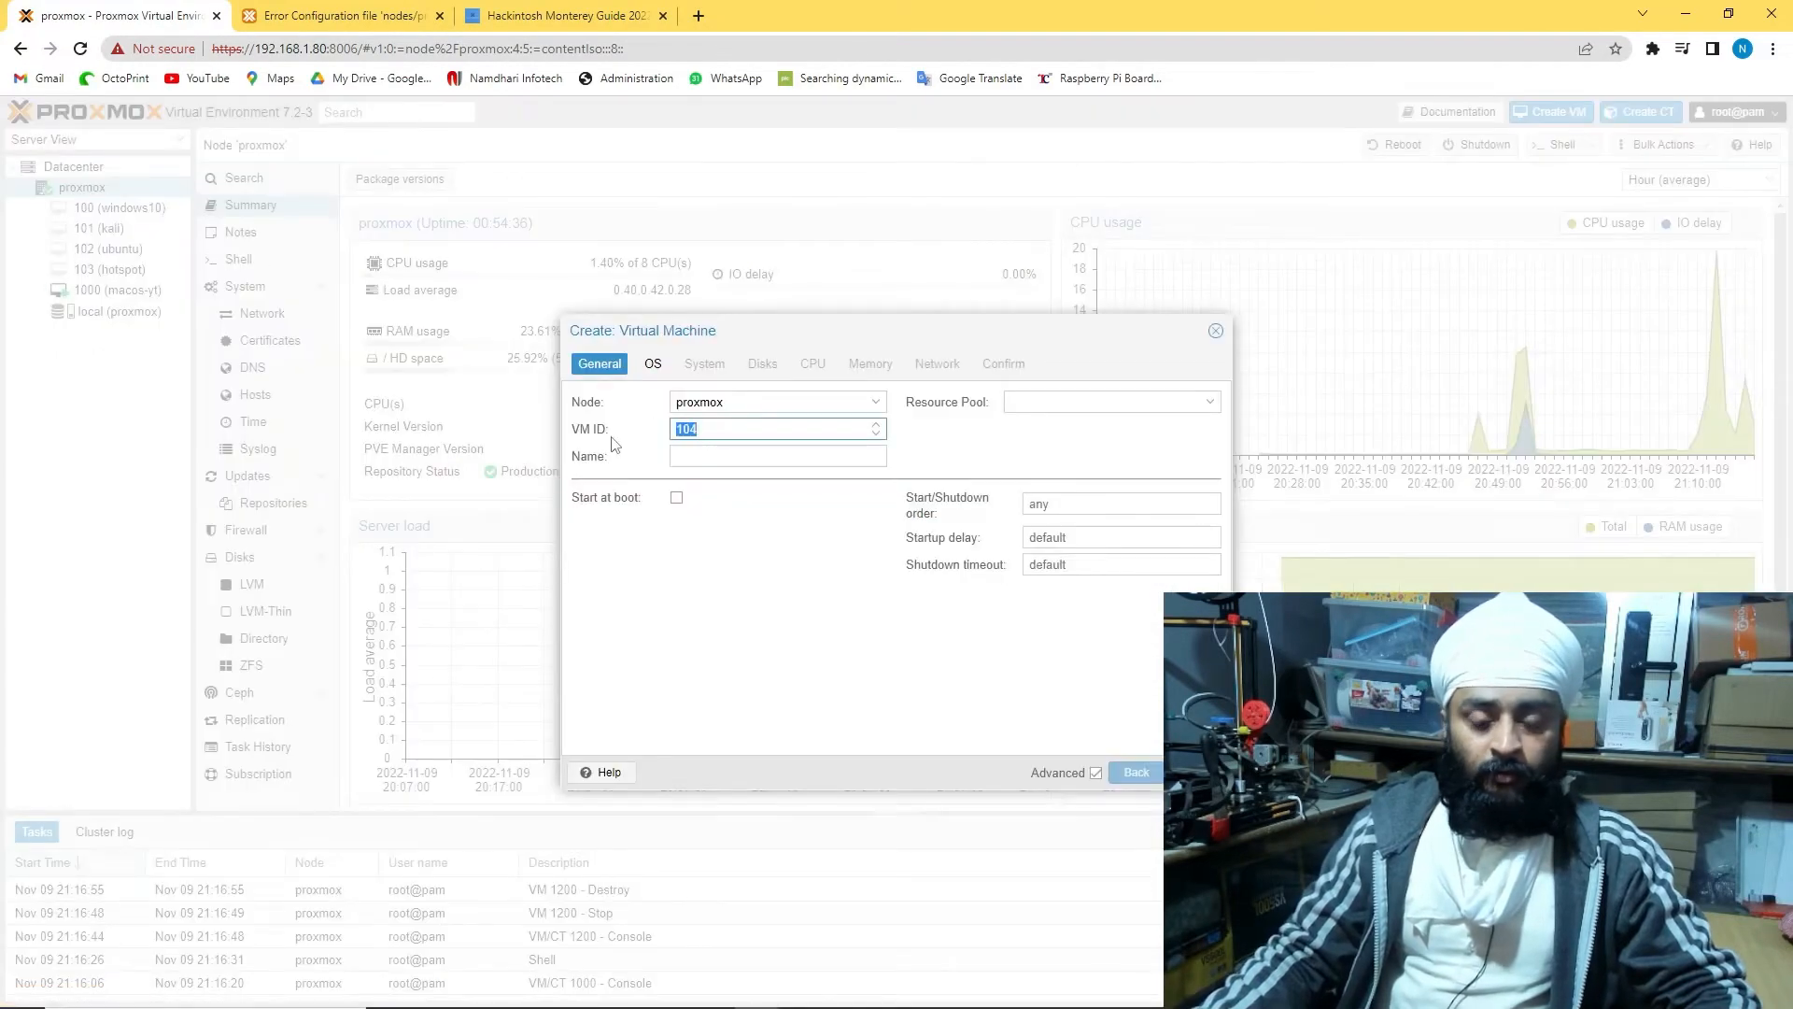
{"action": "type", "text": "1100"}
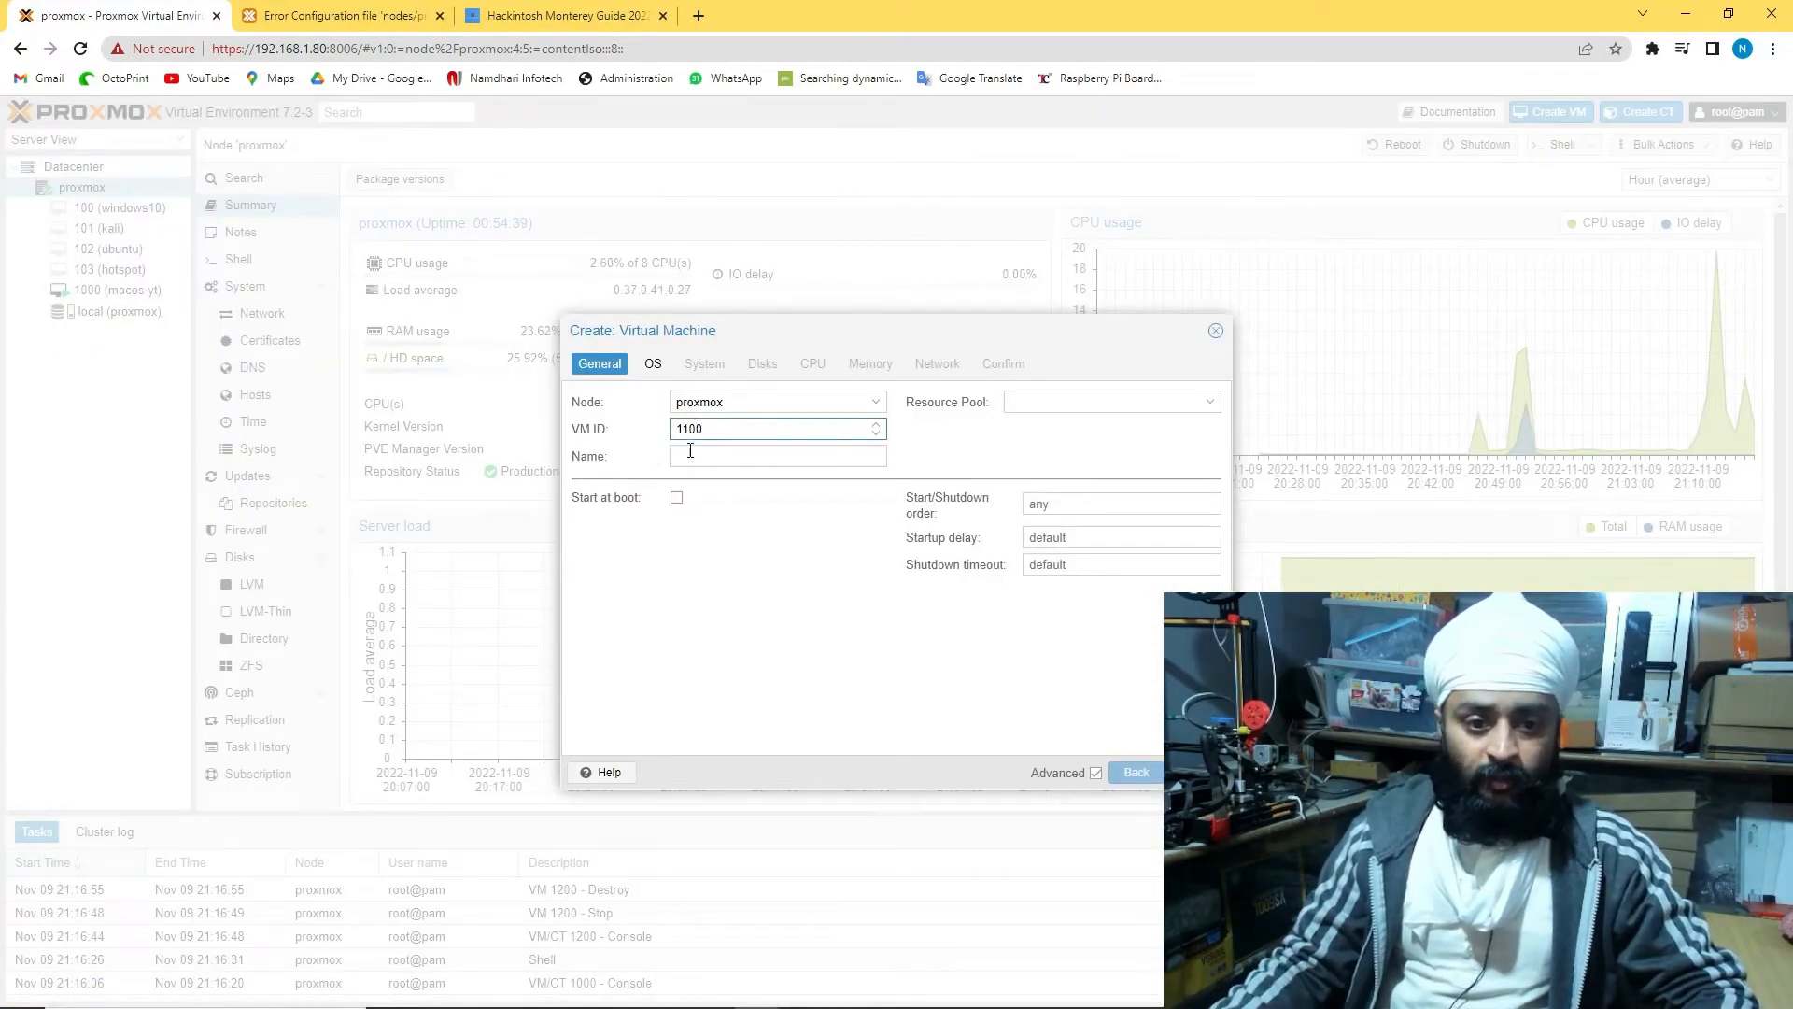
{"action": "left_click", "coordinate": [690, 453]}
{"action": "type", "text": "ma"}
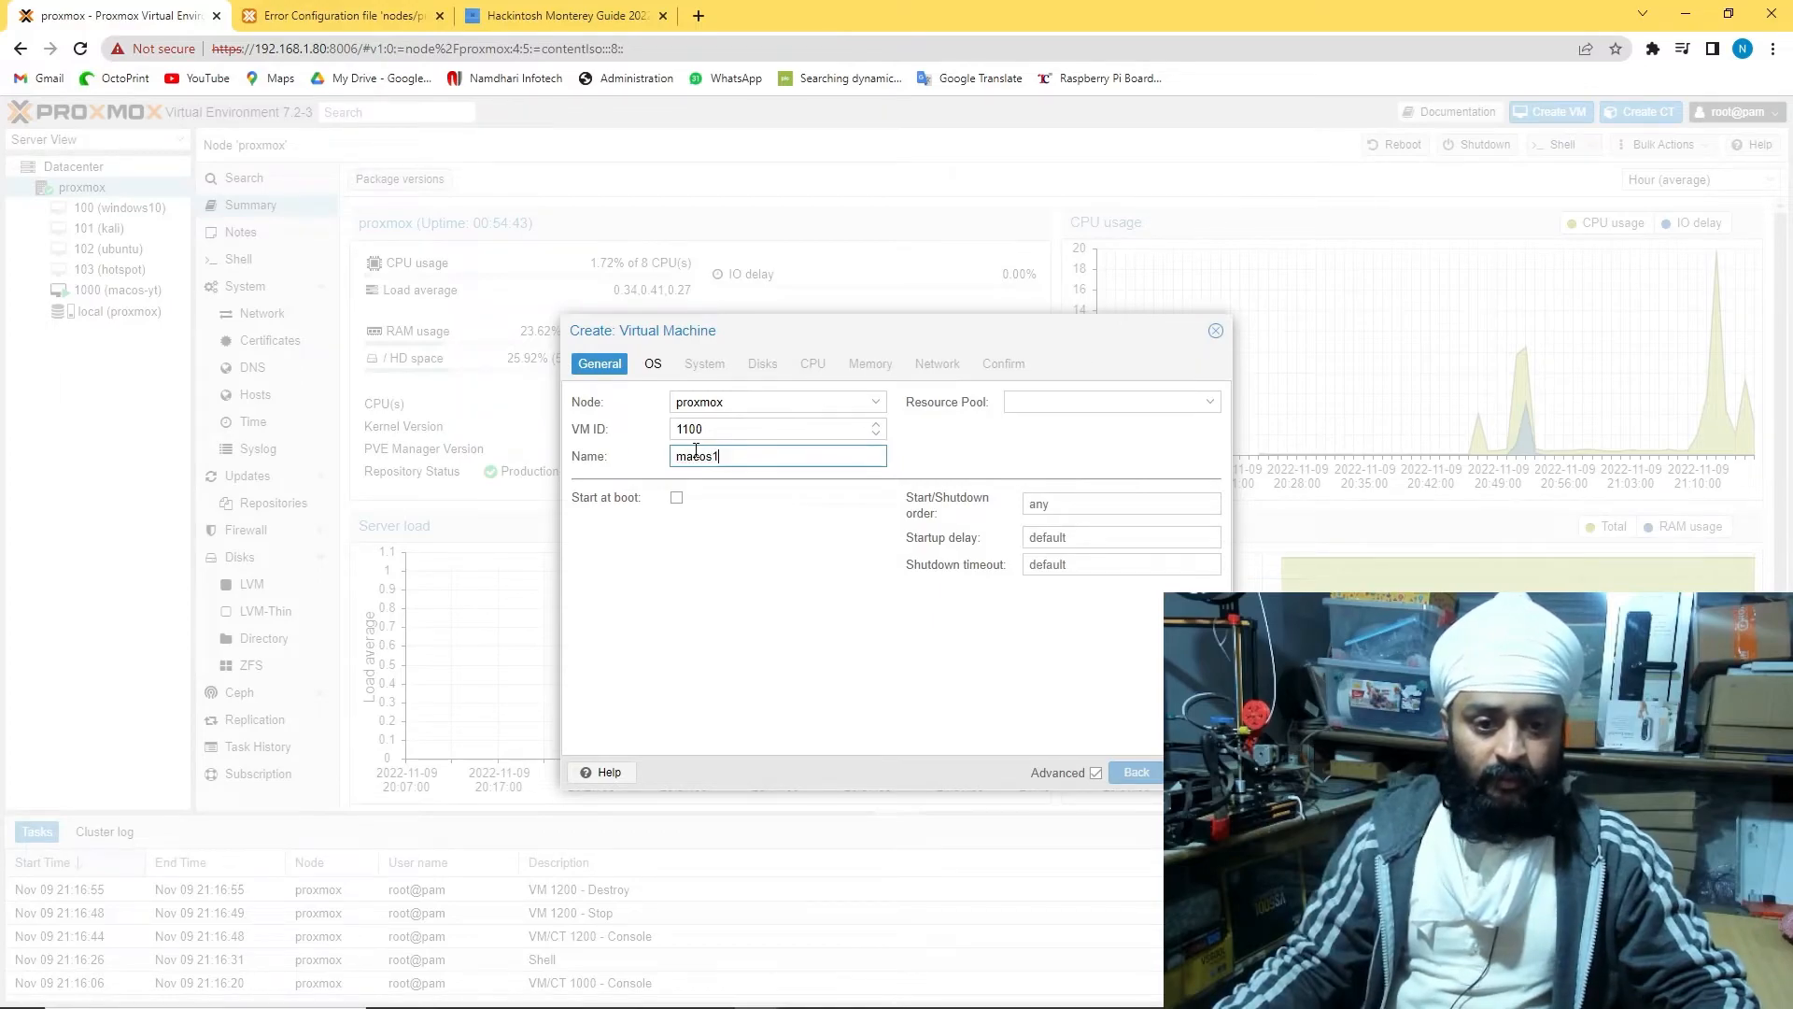
{"action": "type", "text": "cos"}
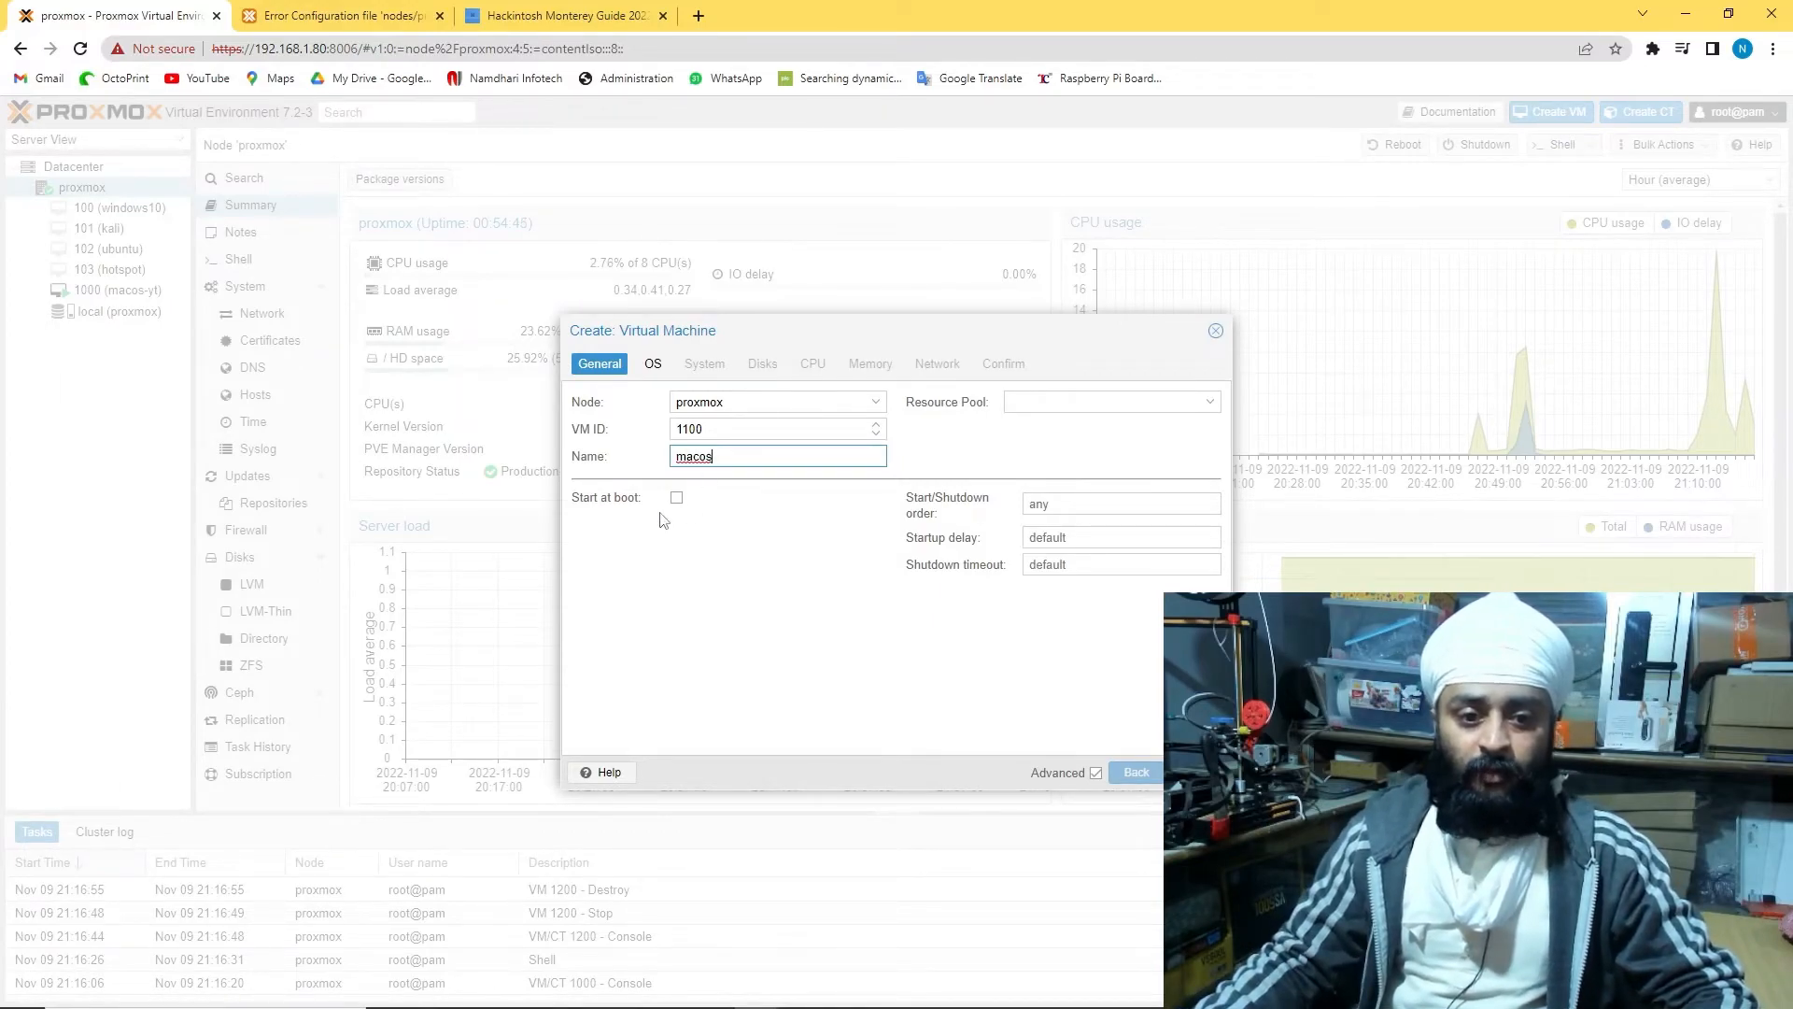
{"action": "left_click", "coordinate": [1104, 398]}
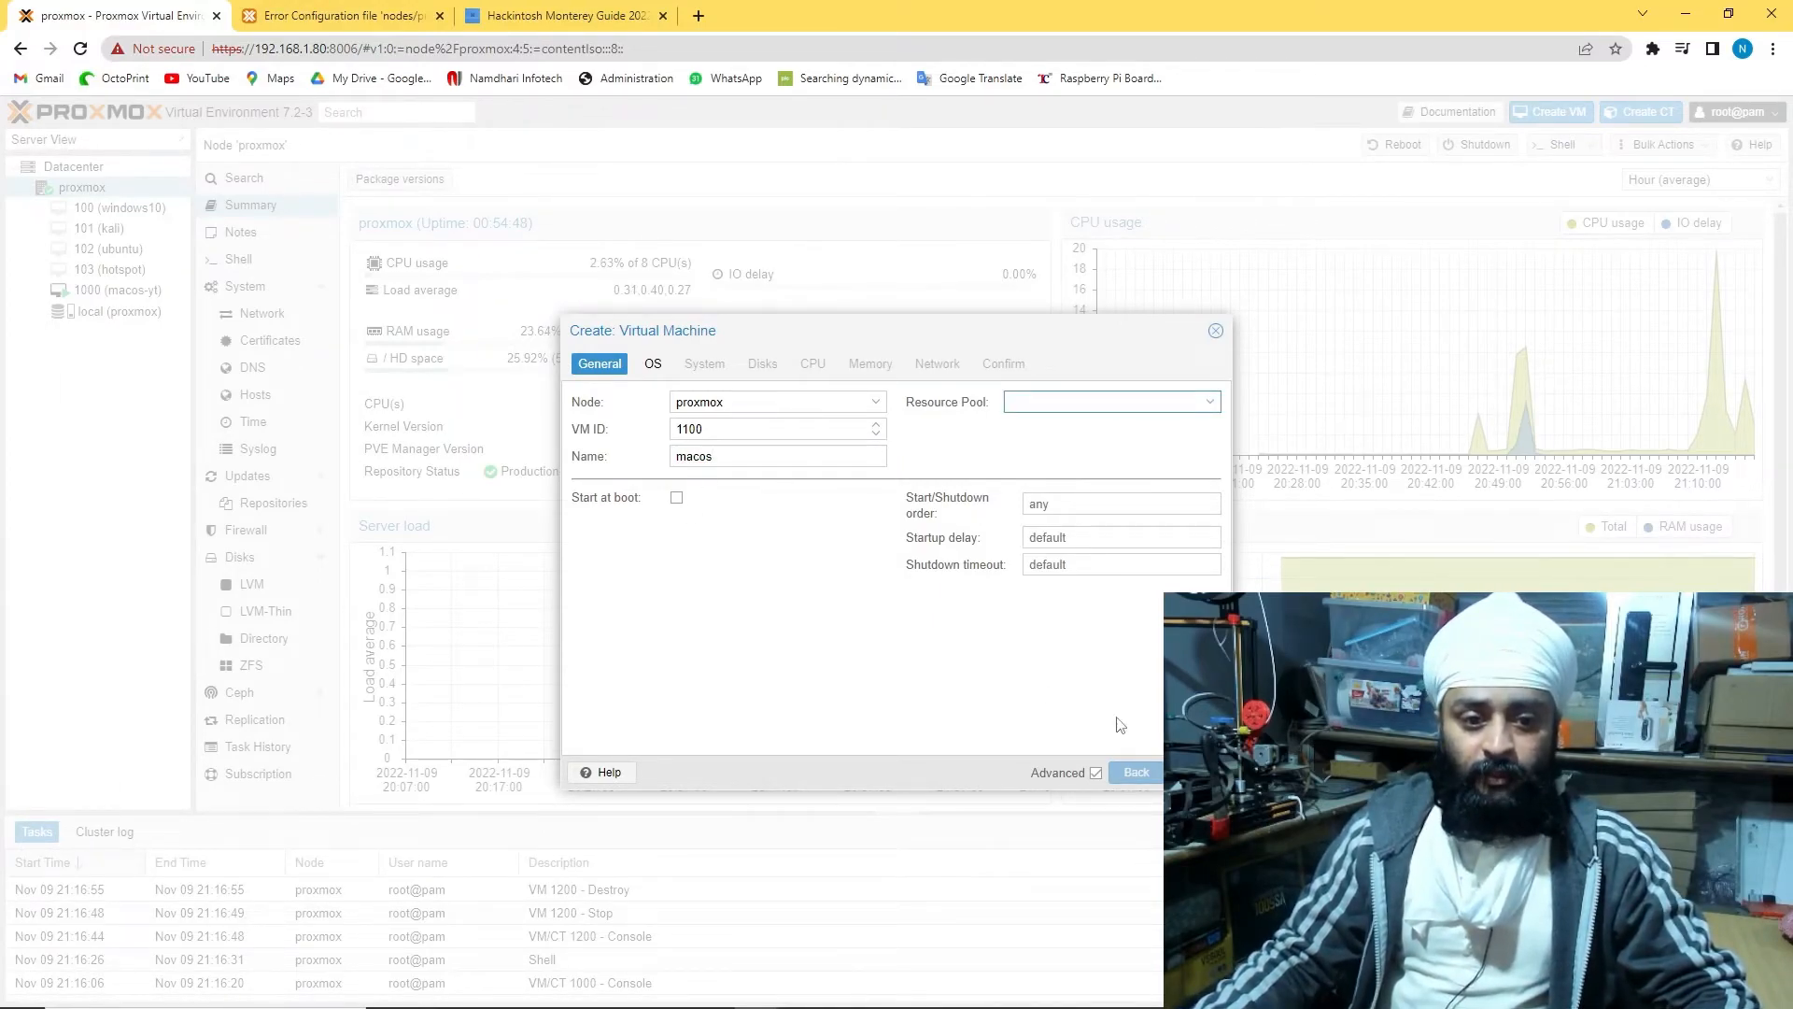
Boot from OpenCore-v19.iso on local storage with guest OS type Other
{"action": "left_click", "coordinate": [1199, 773]}
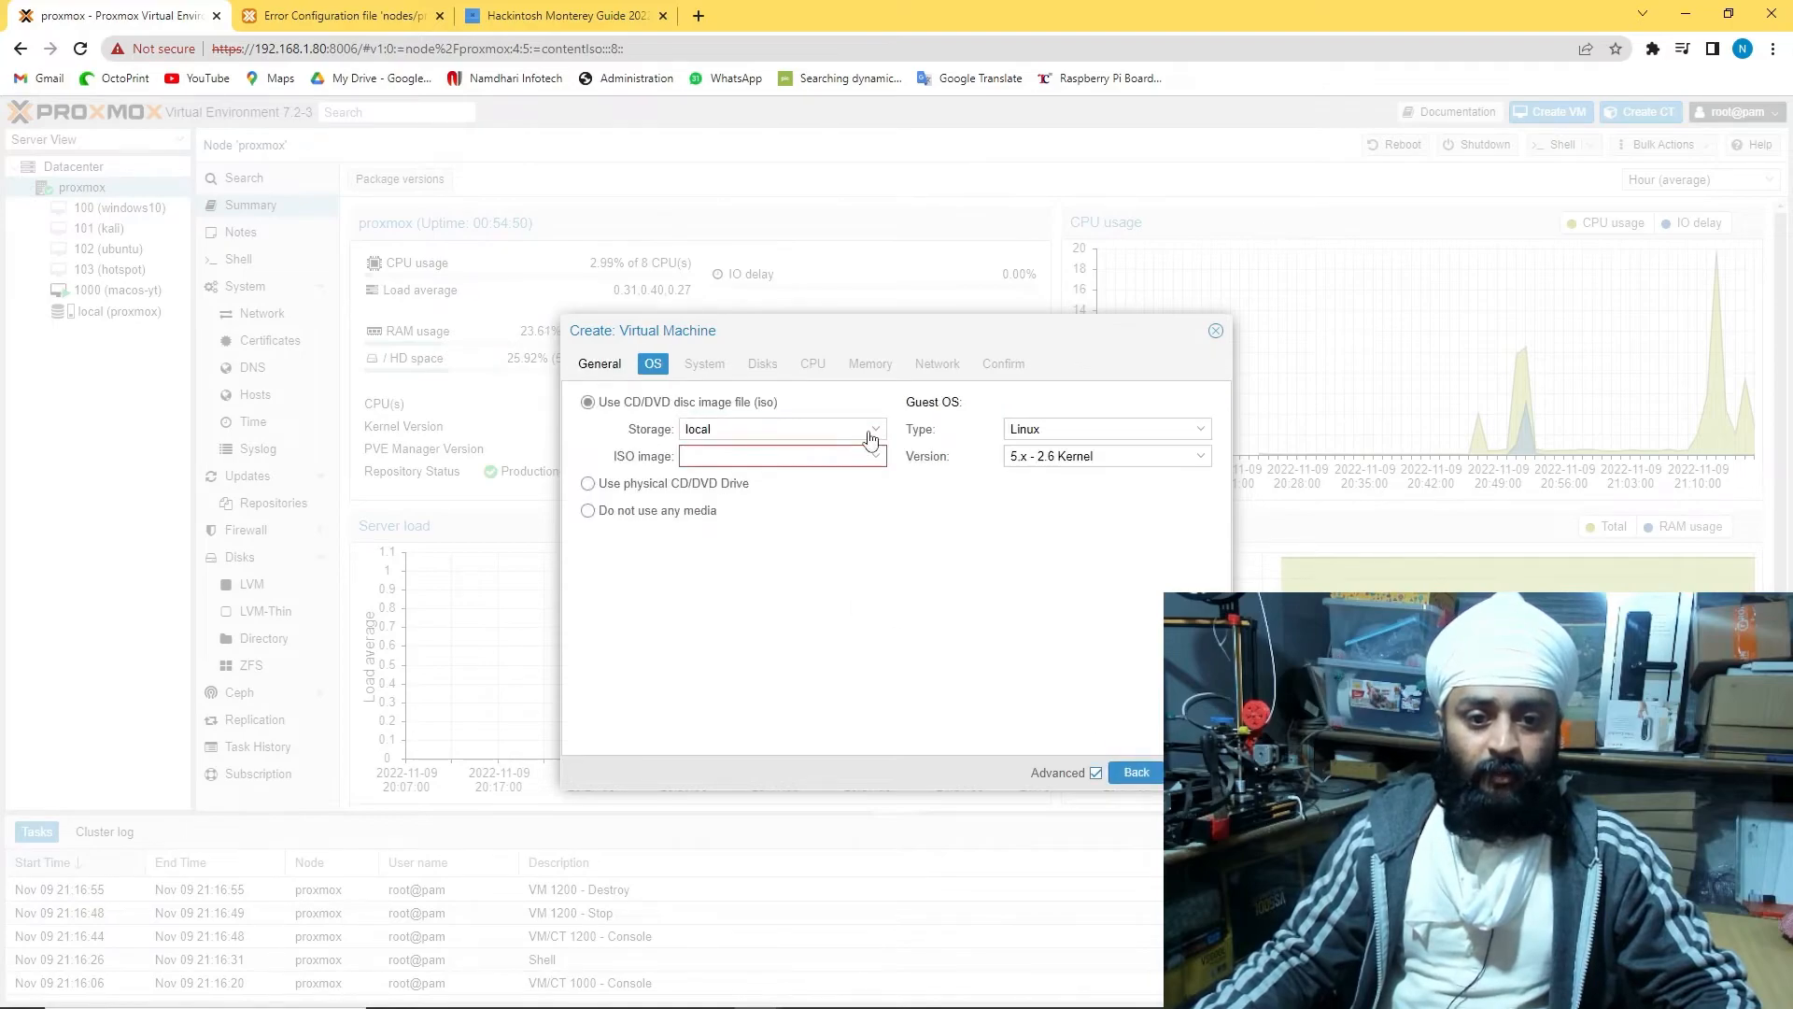
{"action": "left_click", "coordinate": [870, 432]}
{"action": "left_click", "coordinate": [868, 433]}
{"action": "left_click", "coordinate": [874, 457]}
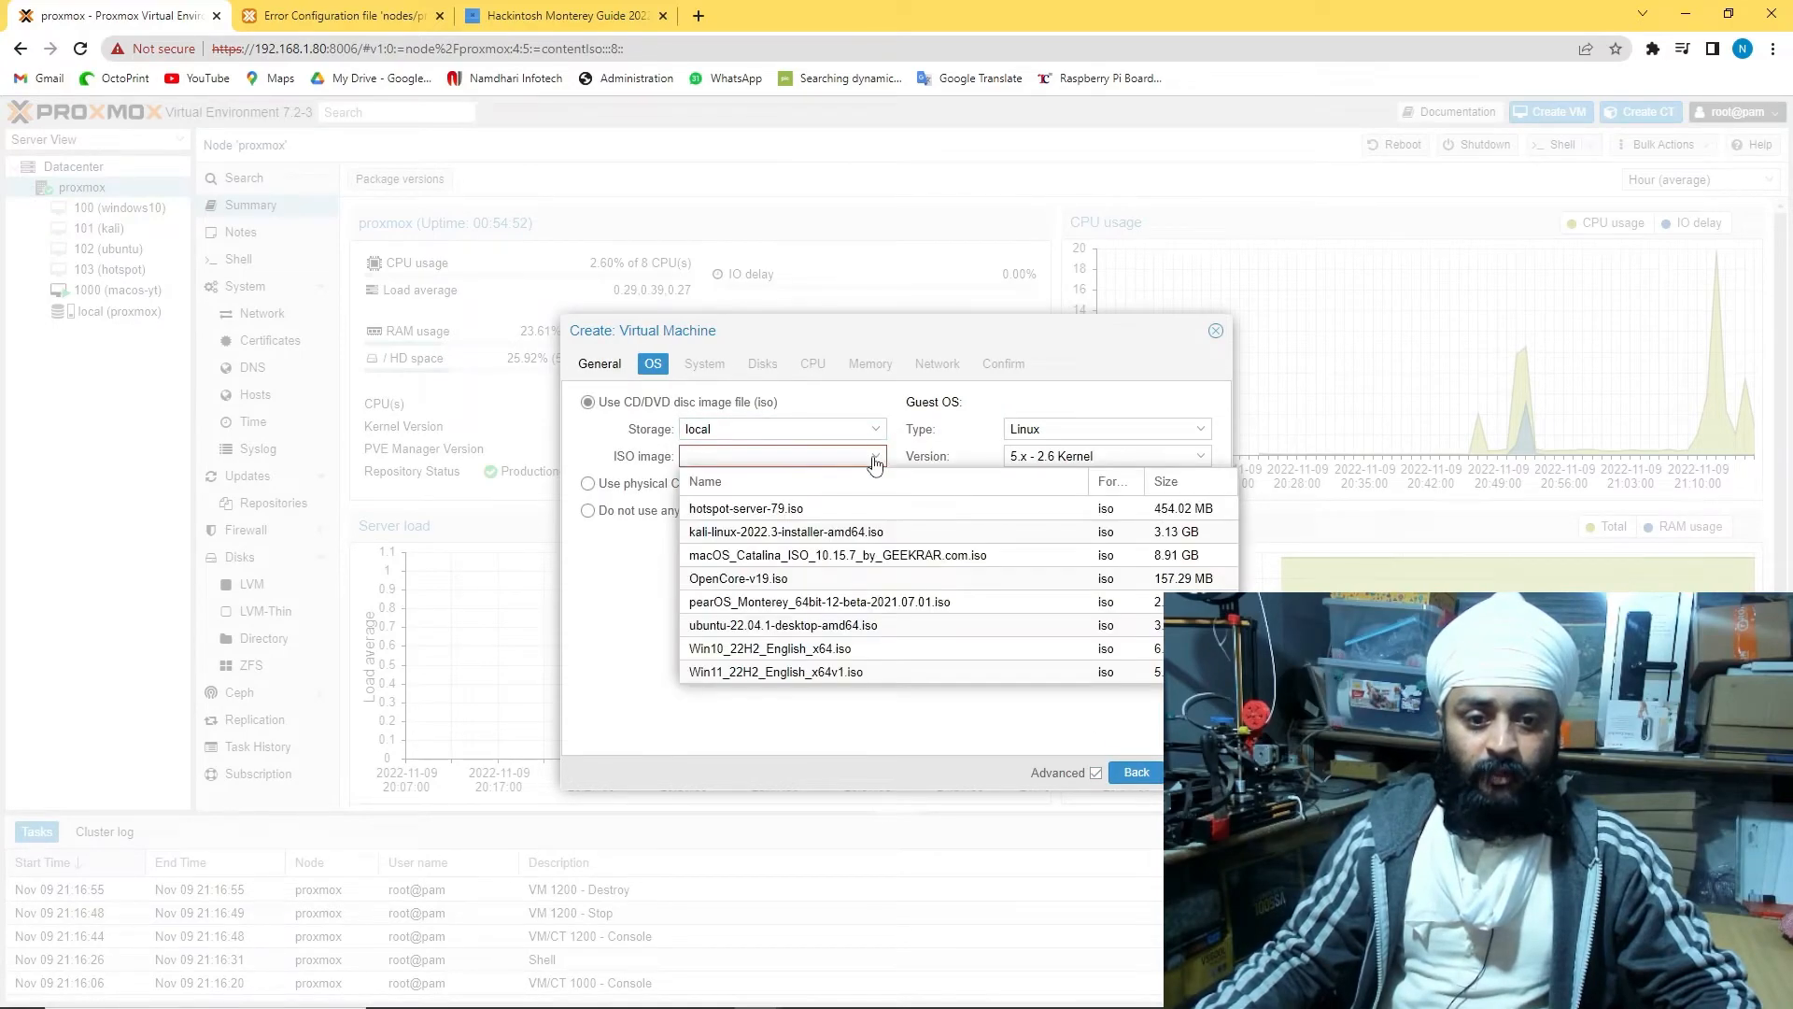
{"action": "left_click", "coordinate": [778, 580]}
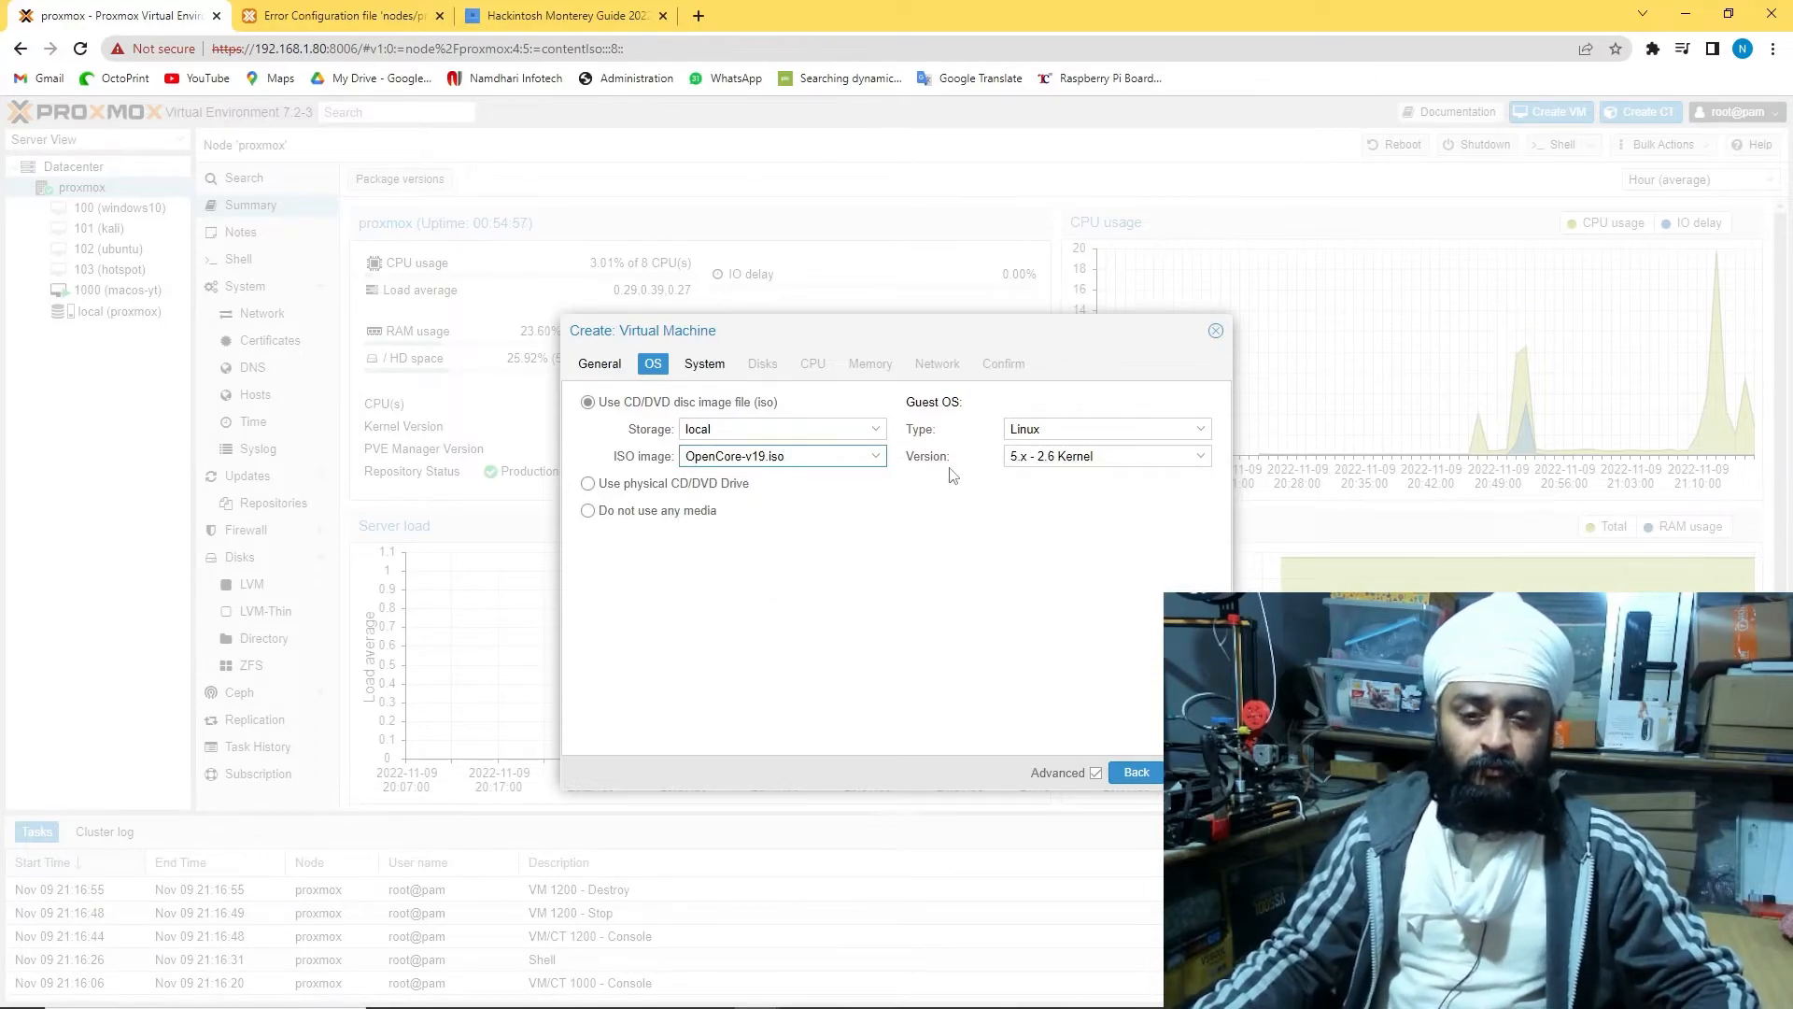
{"action": "left_click", "coordinate": [1196, 439]}
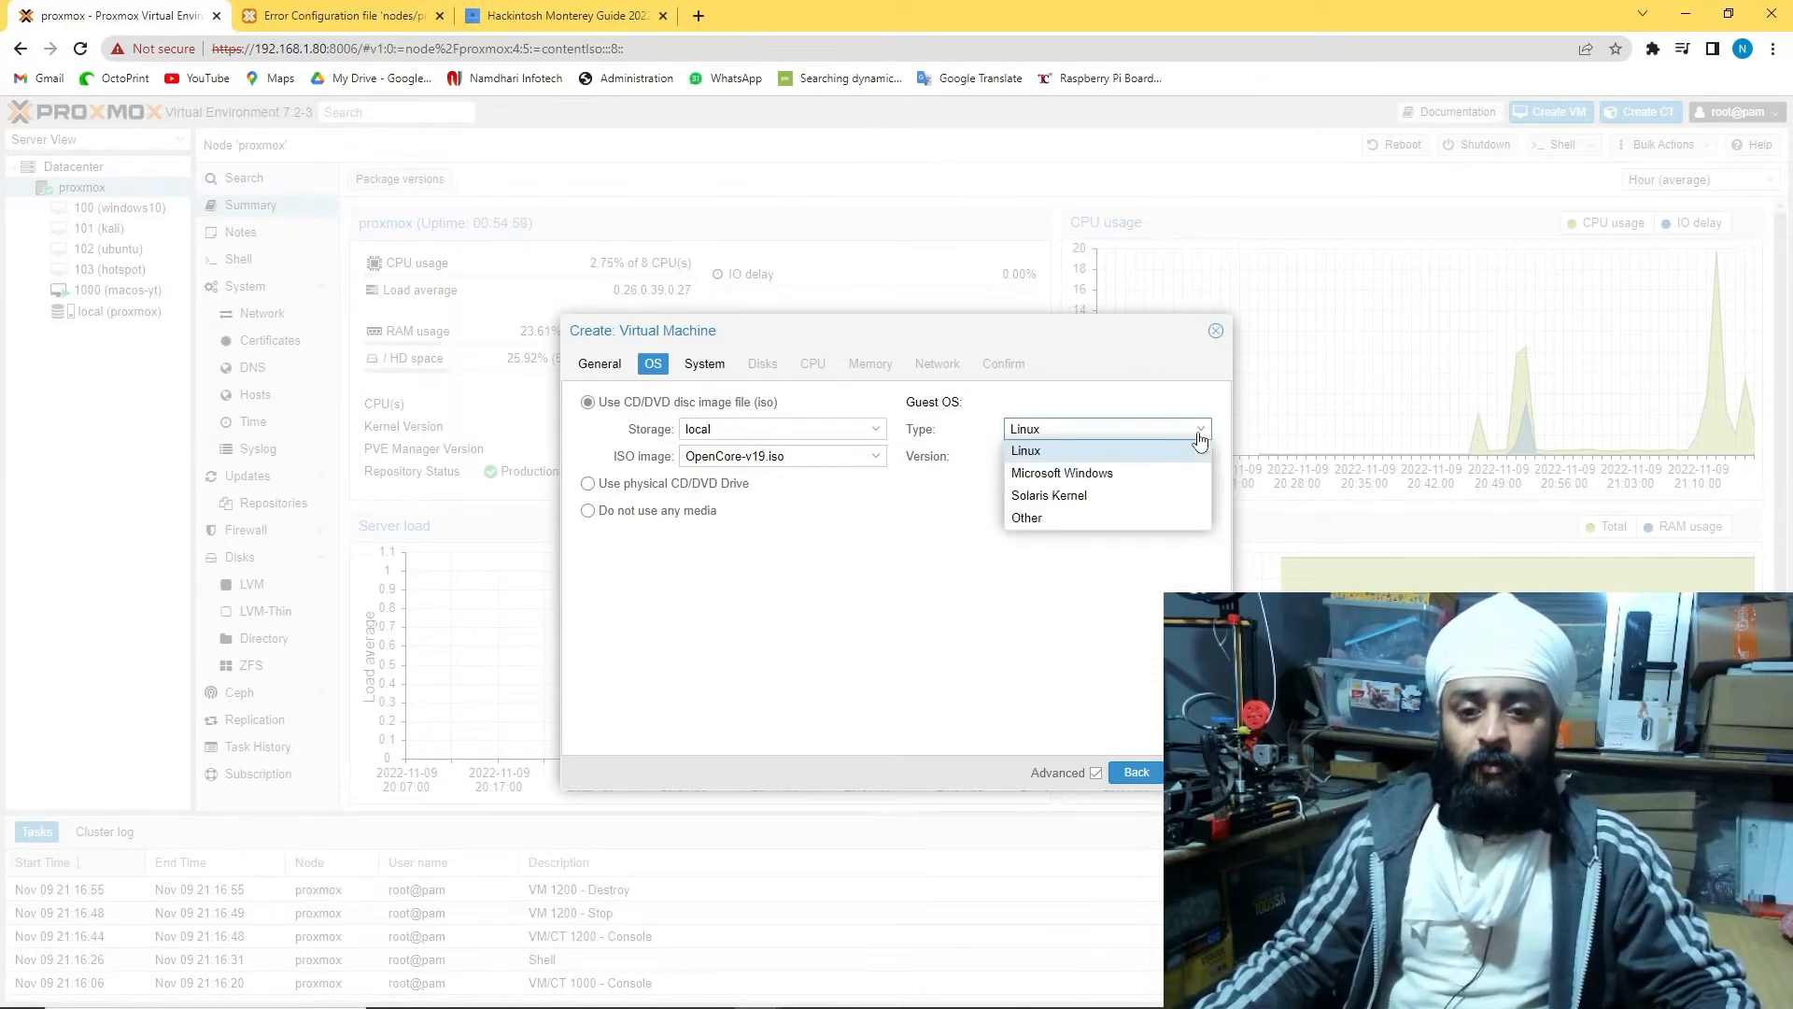
{"action": "left_click", "coordinate": [1076, 517]}
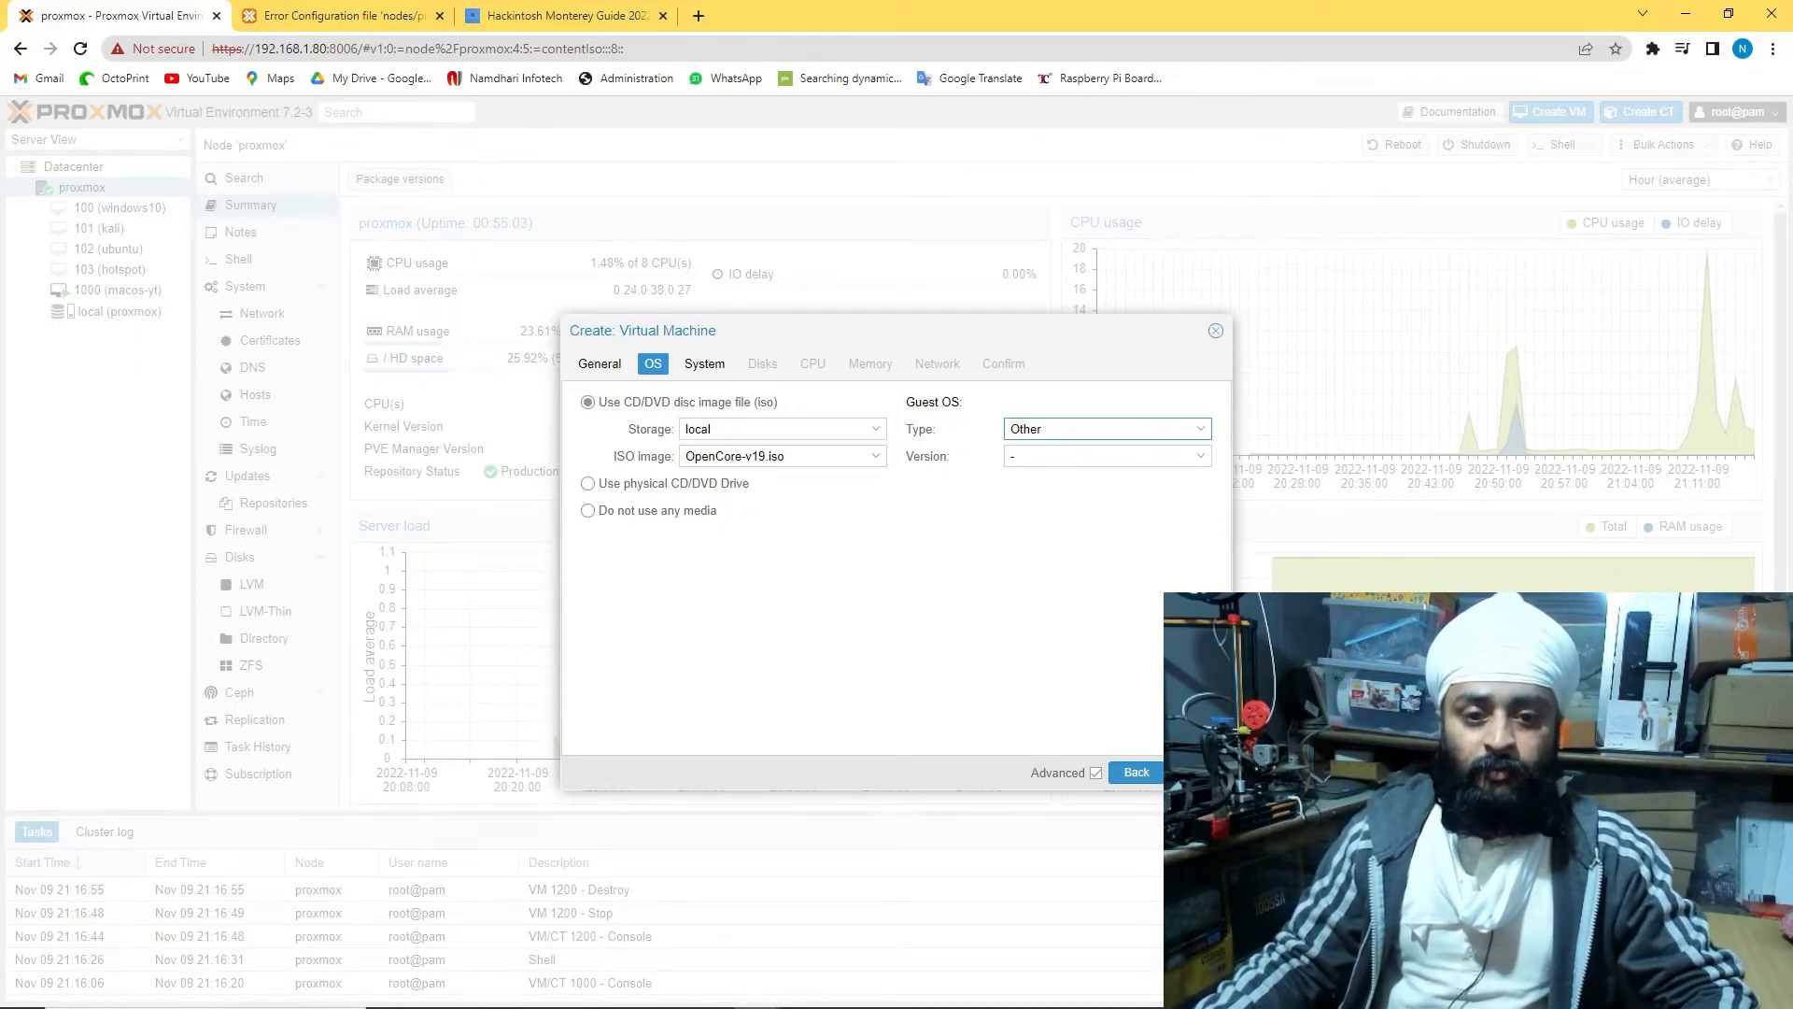
Set machine type q35 and OVMF (UEFI) firmware, with a vmdk EFI disk on local storage
{"action": "left_click", "coordinate": [1198, 772]}
{"action": "left_click", "coordinate": [845, 429]}
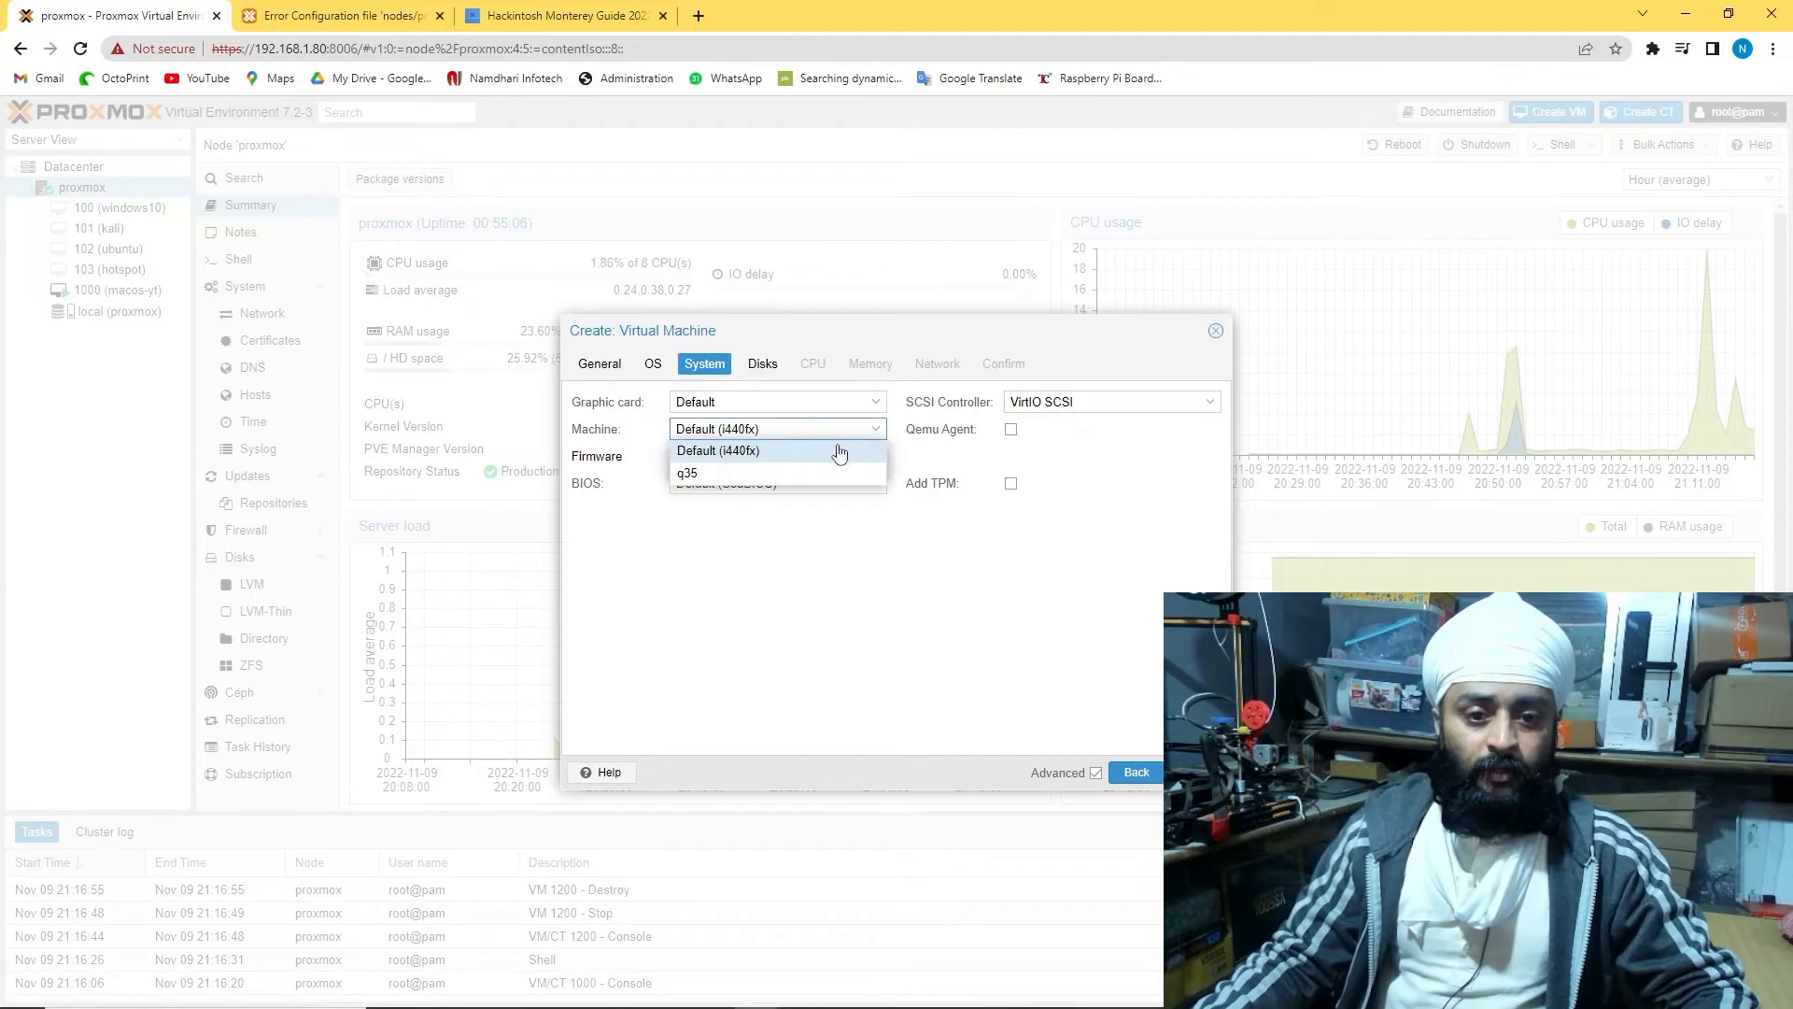
{"action": "left_click", "coordinate": [786, 475]}
{"action": "left_click", "coordinate": [829, 489]}
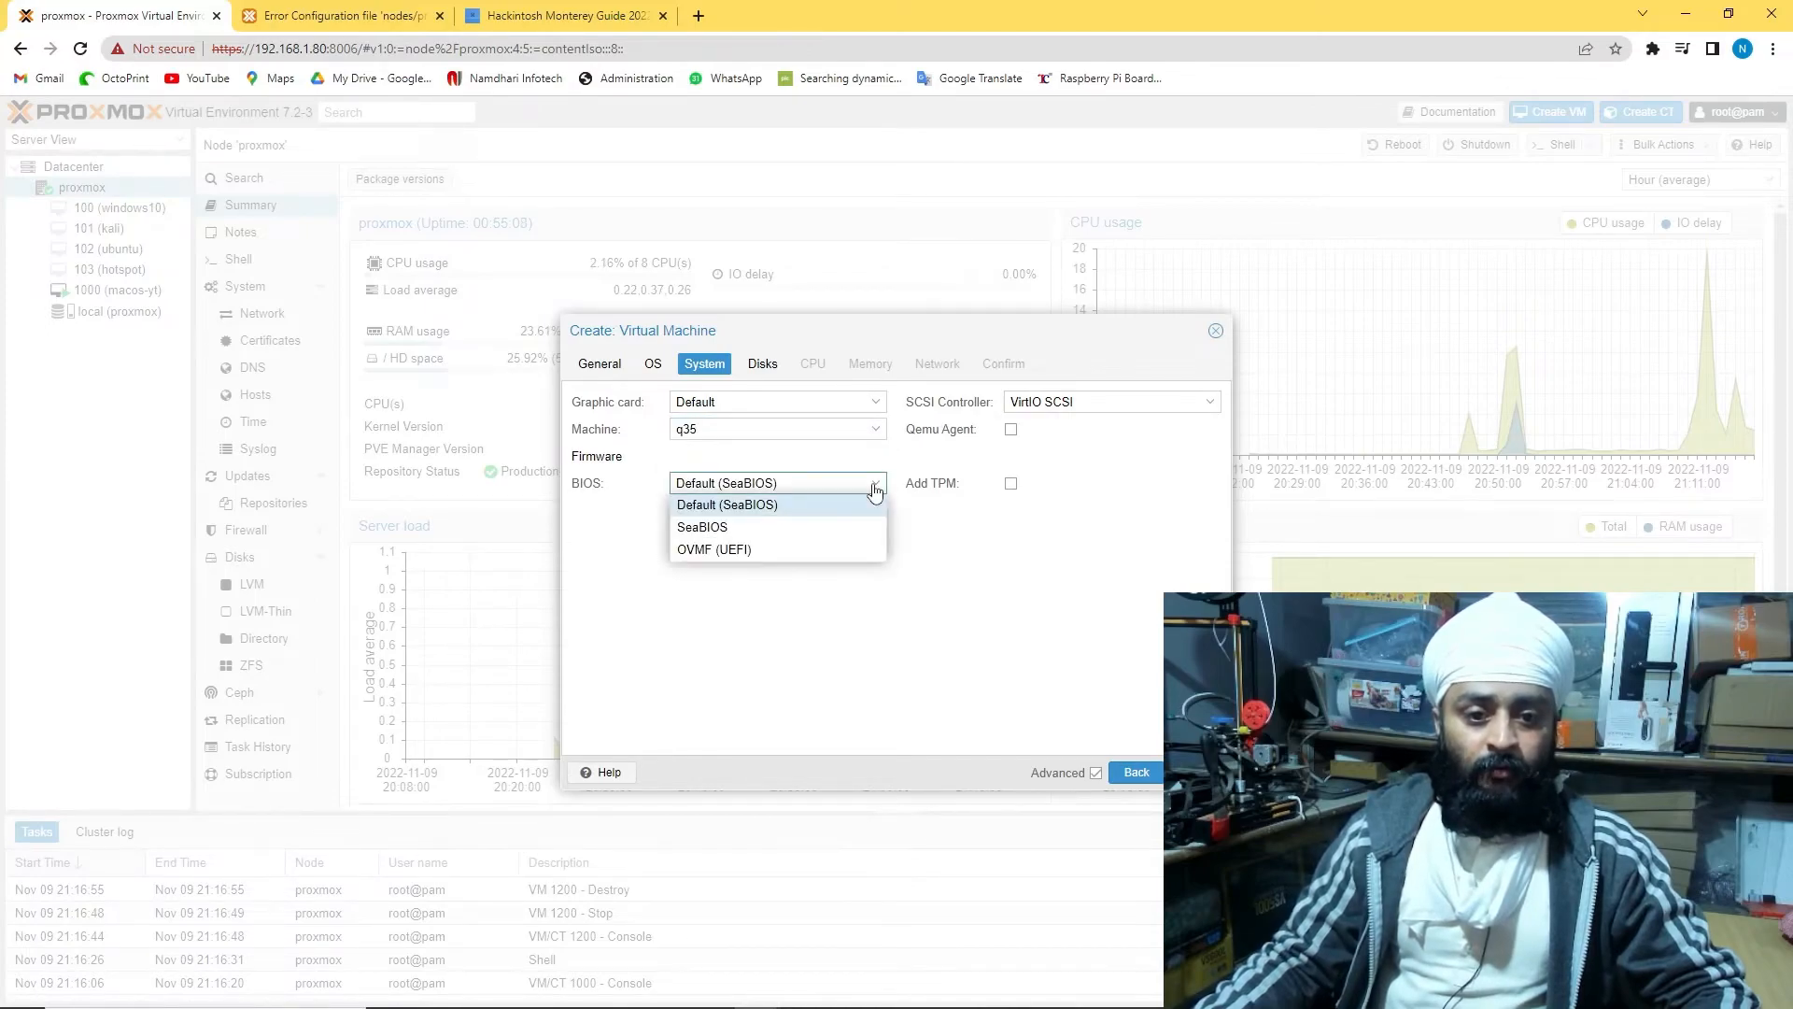
{"action": "left_click", "coordinate": [817, 551]}
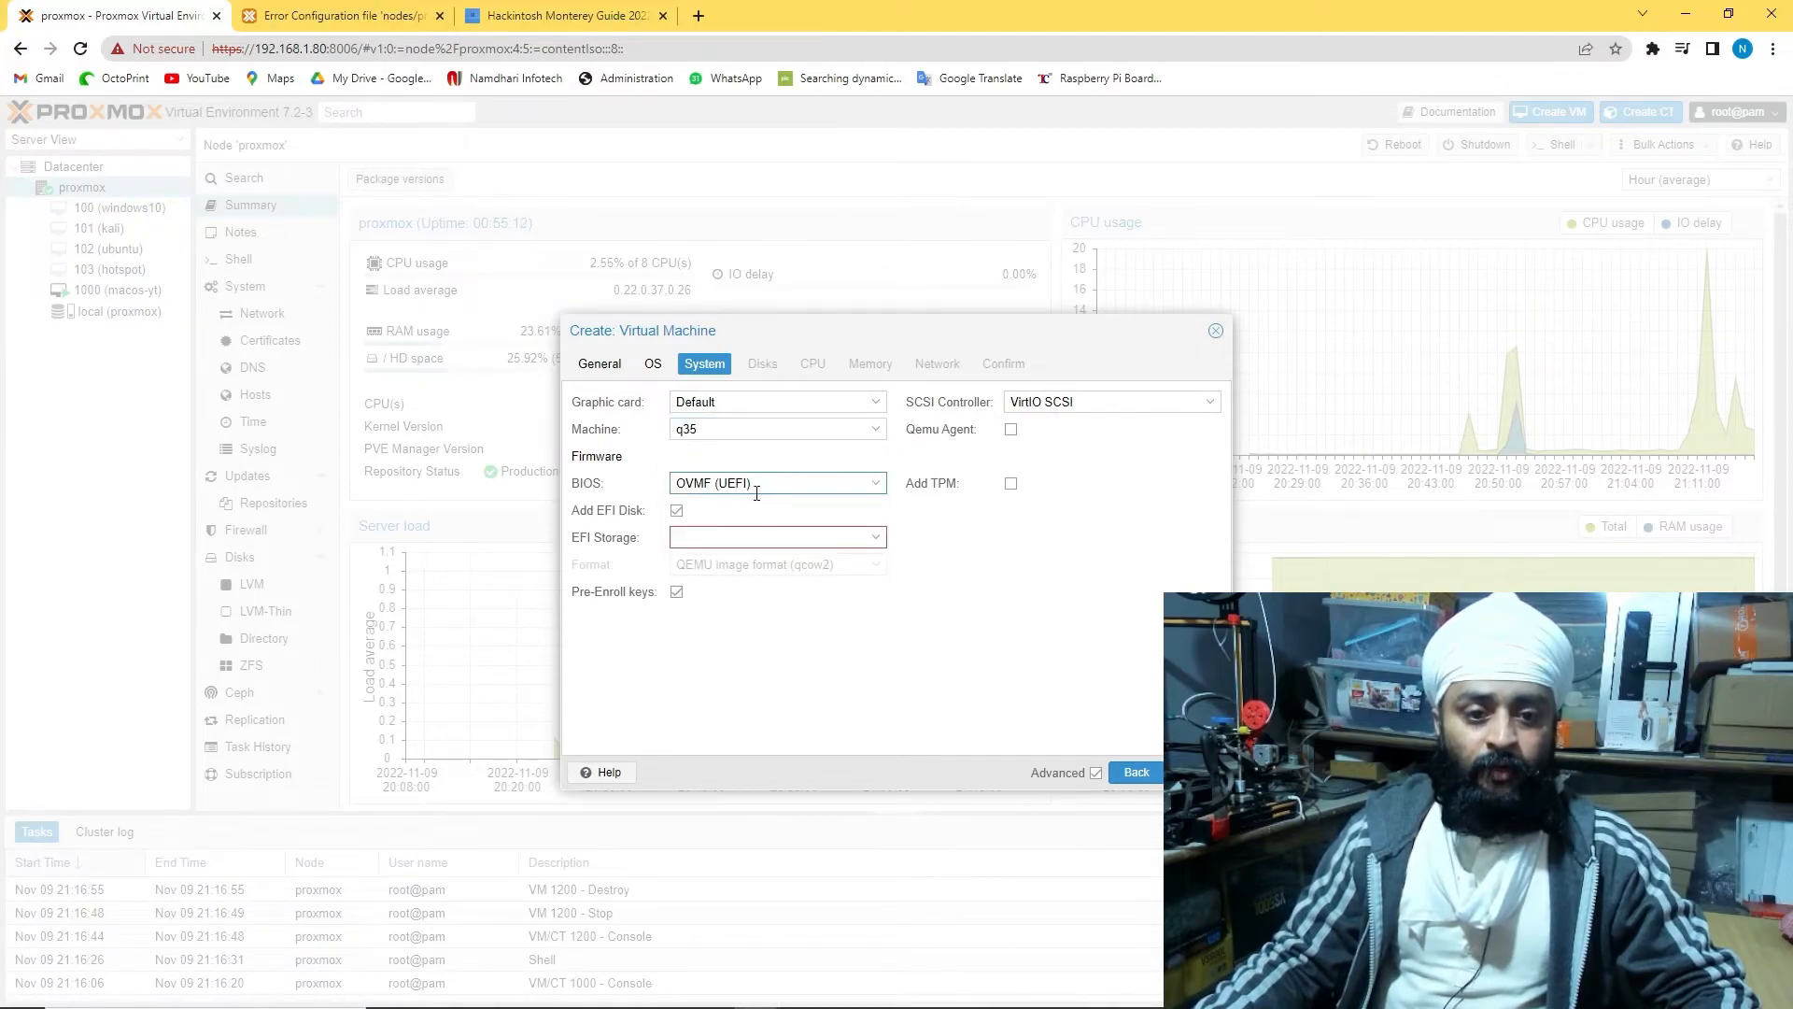
{"action": "left_click", "coordinate": [879, 539]}
{"action": "left_click", "coordinate": [873, 590]}
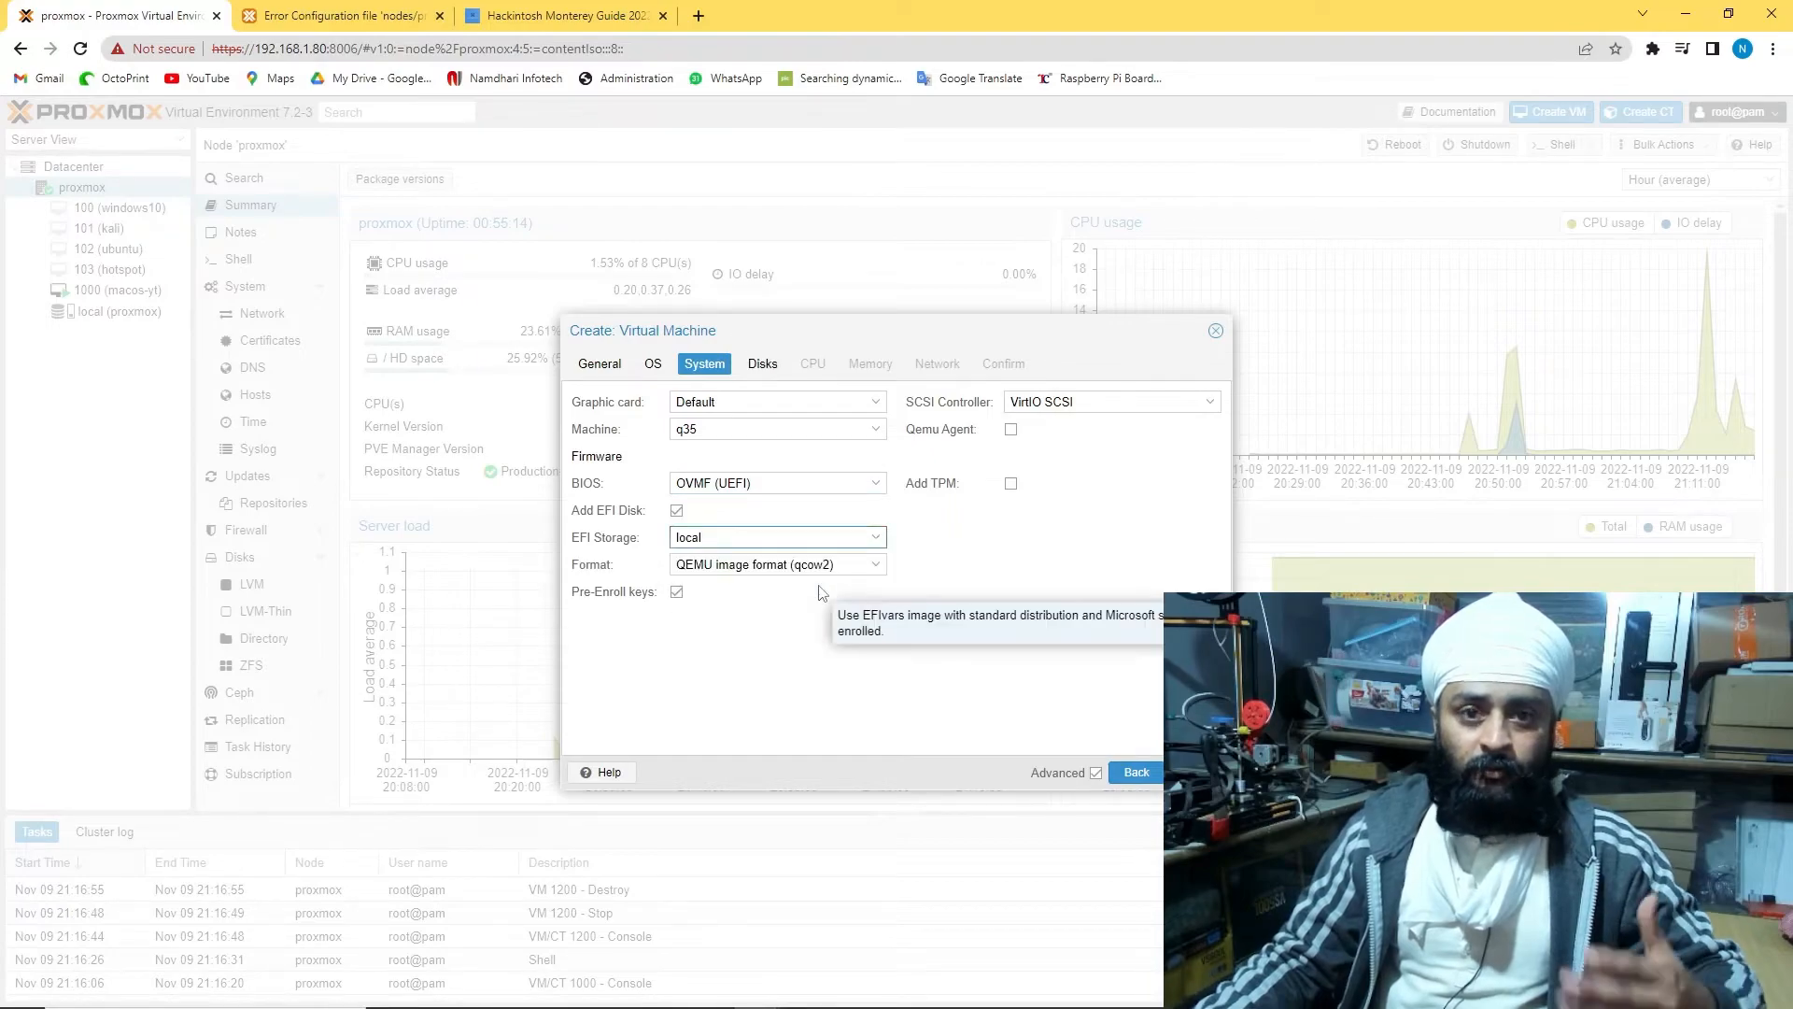
{"action": "left_click", "coordinate": [875, 569]}
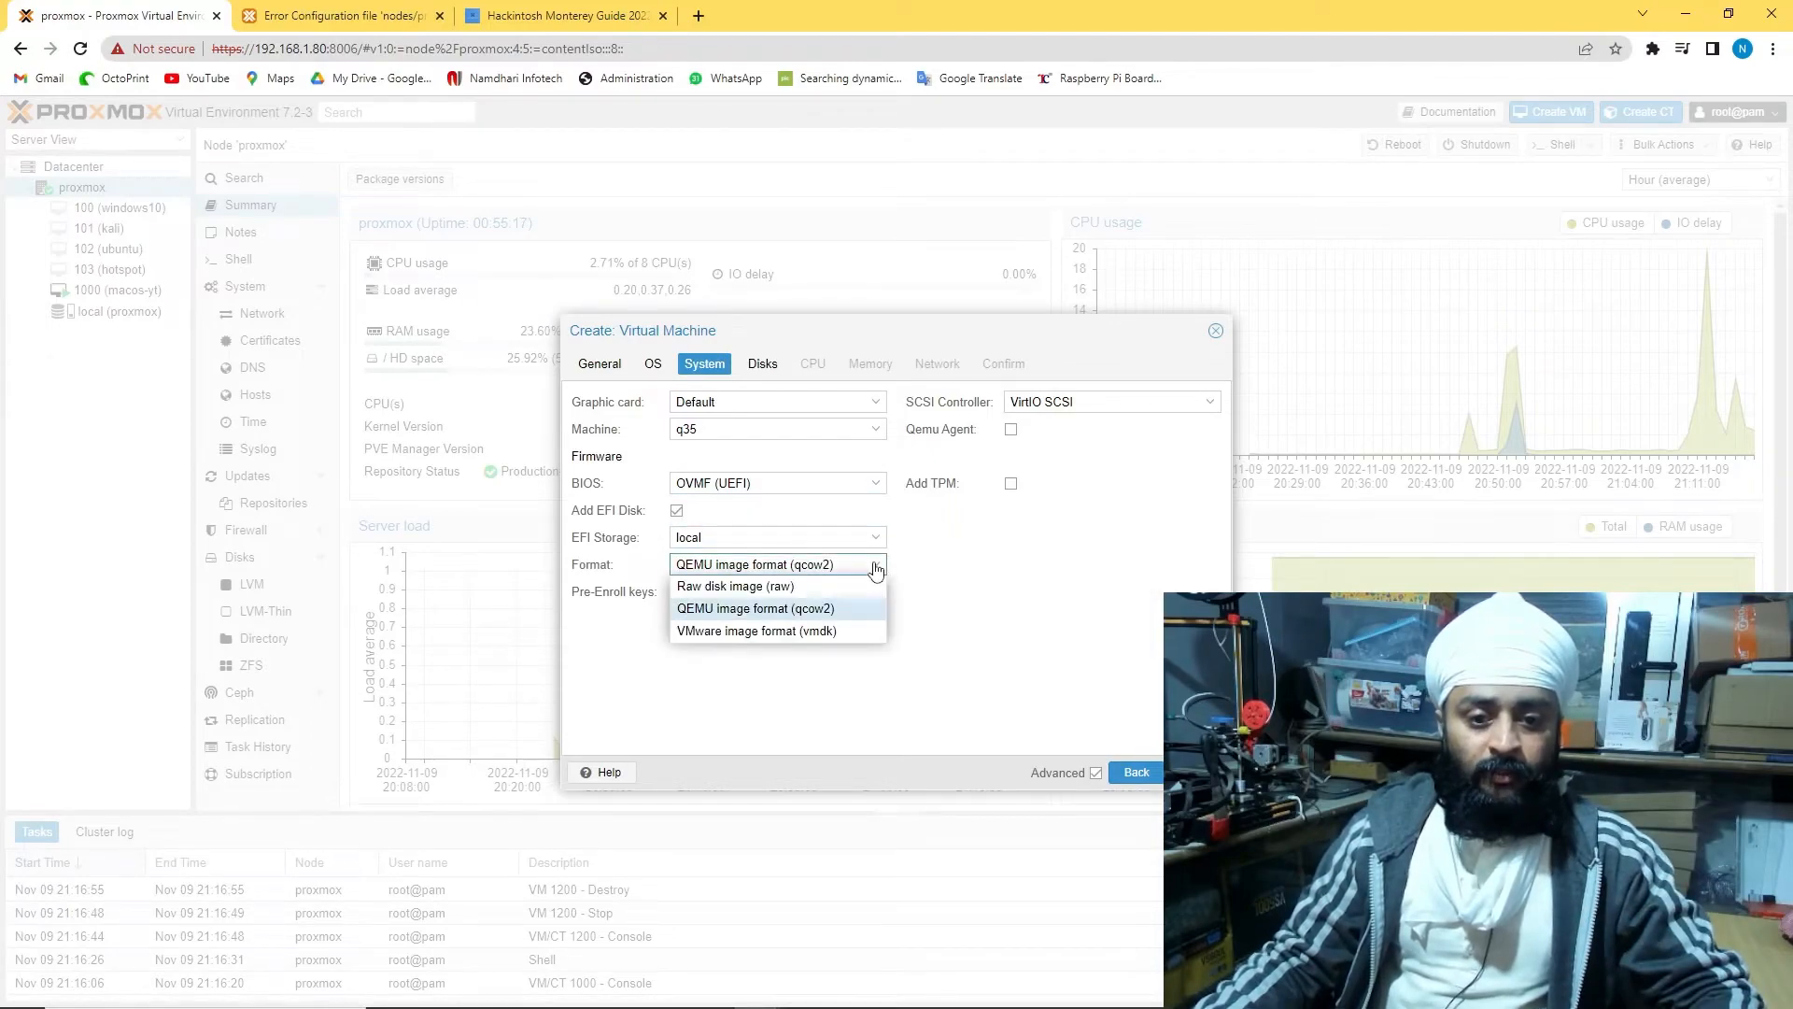
{"action": "left_click", "coordinate": [815, 633]}
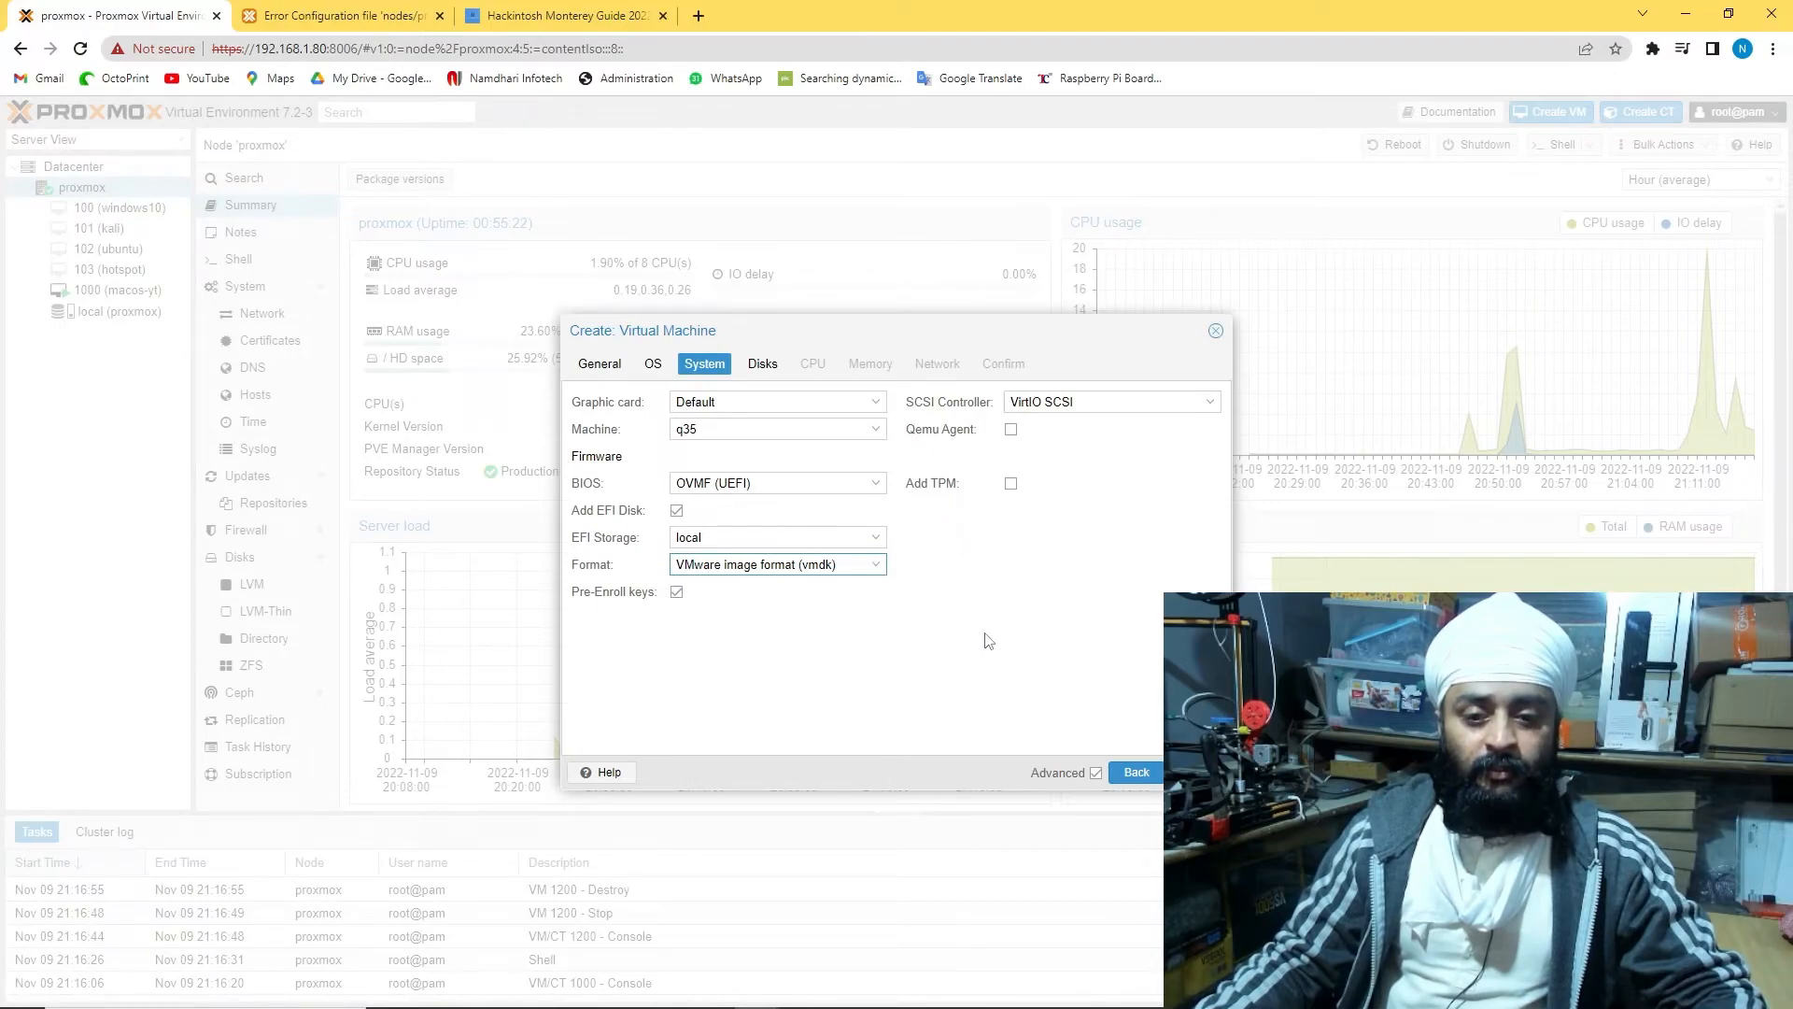
Make the 32 GiB hard disk a VirtIO Block vmdk image
{"action": "left_click", "coordinate": [1191, 772]}
{"action": "left_click", "coordinate": [889, 449]}
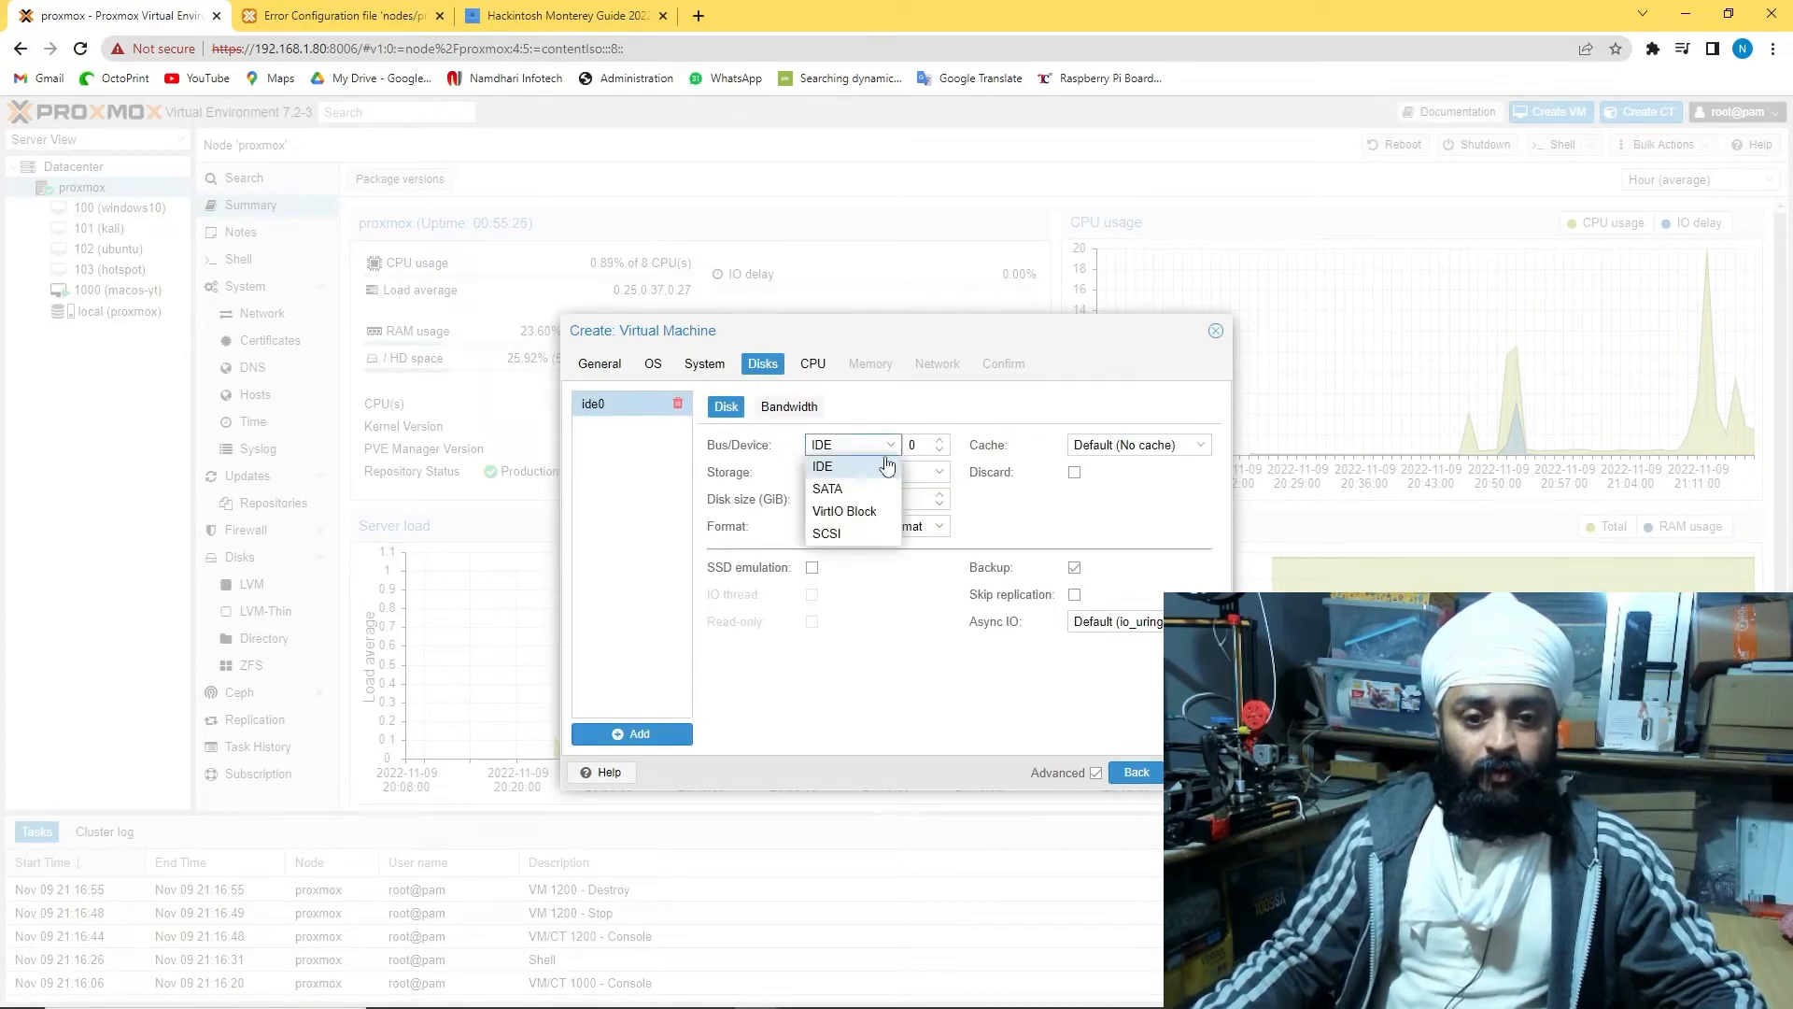
{"action": "left_click", "coordinate": [844, 511]}
{"action": "left_click_drag", "start_coordinate": [868, 502], "coordinate": [803, 507]}
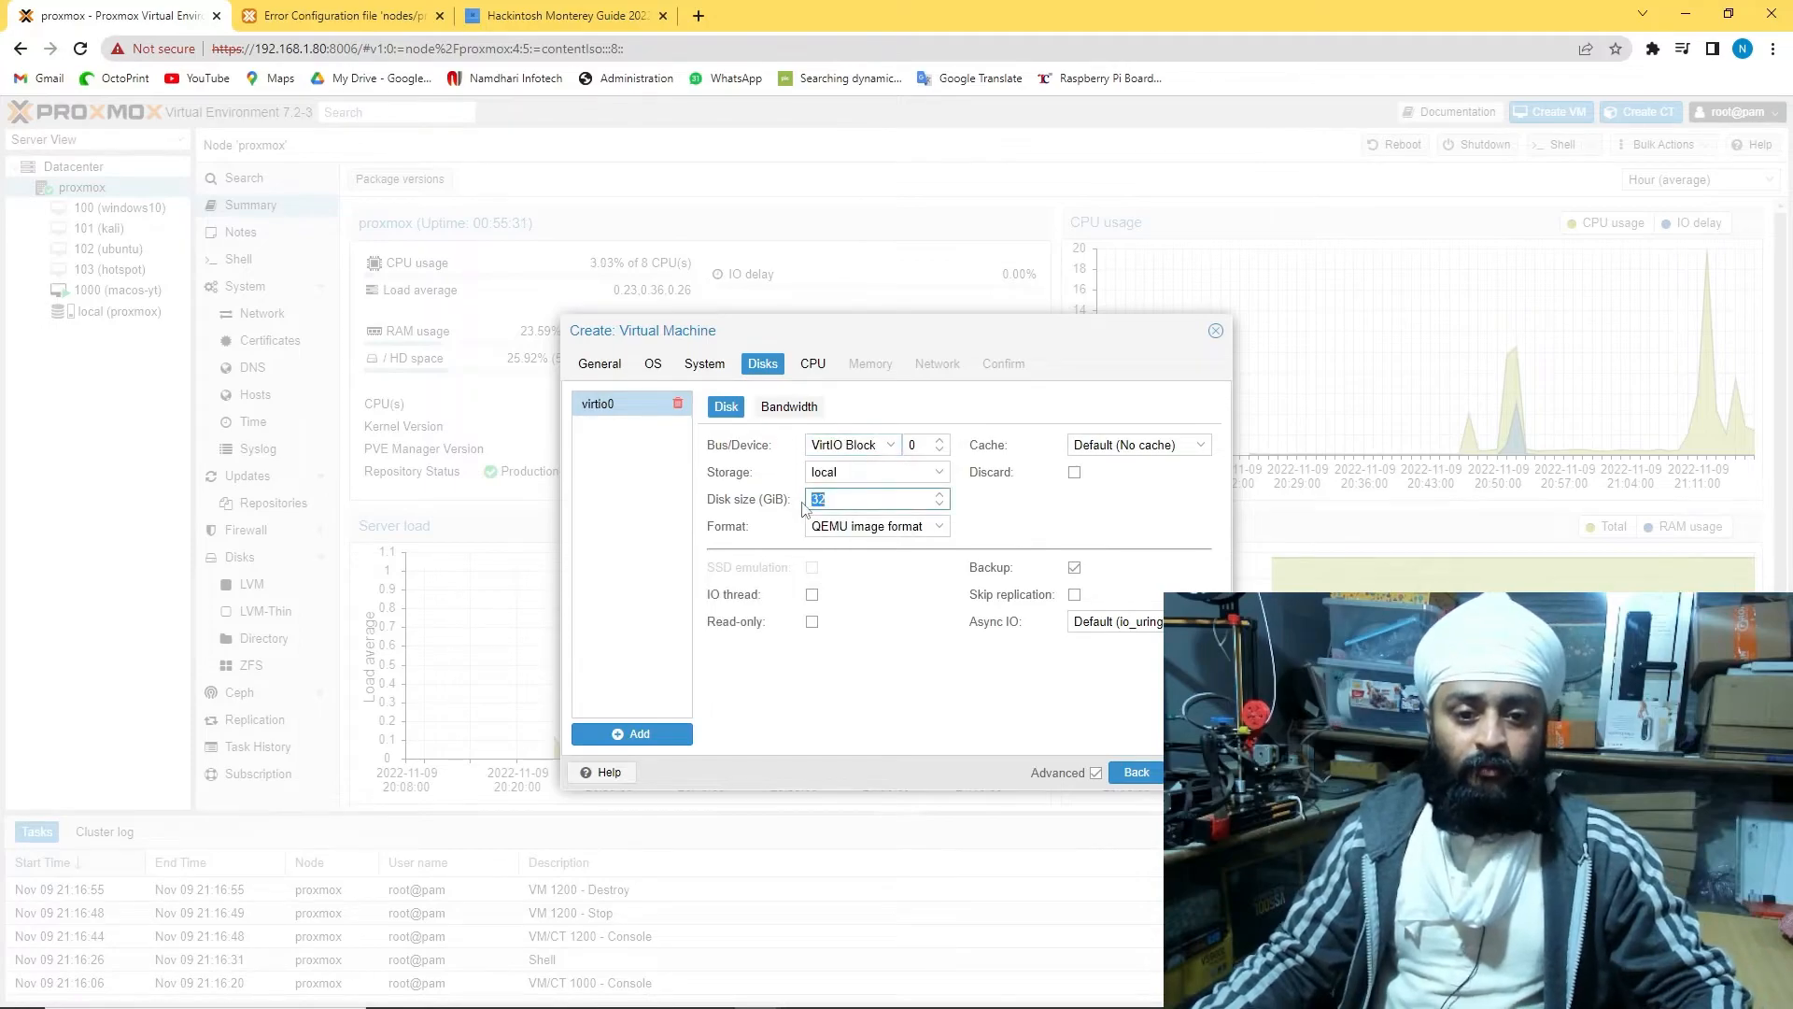
{"action": "left_click", "coordinate": [937, 529]}
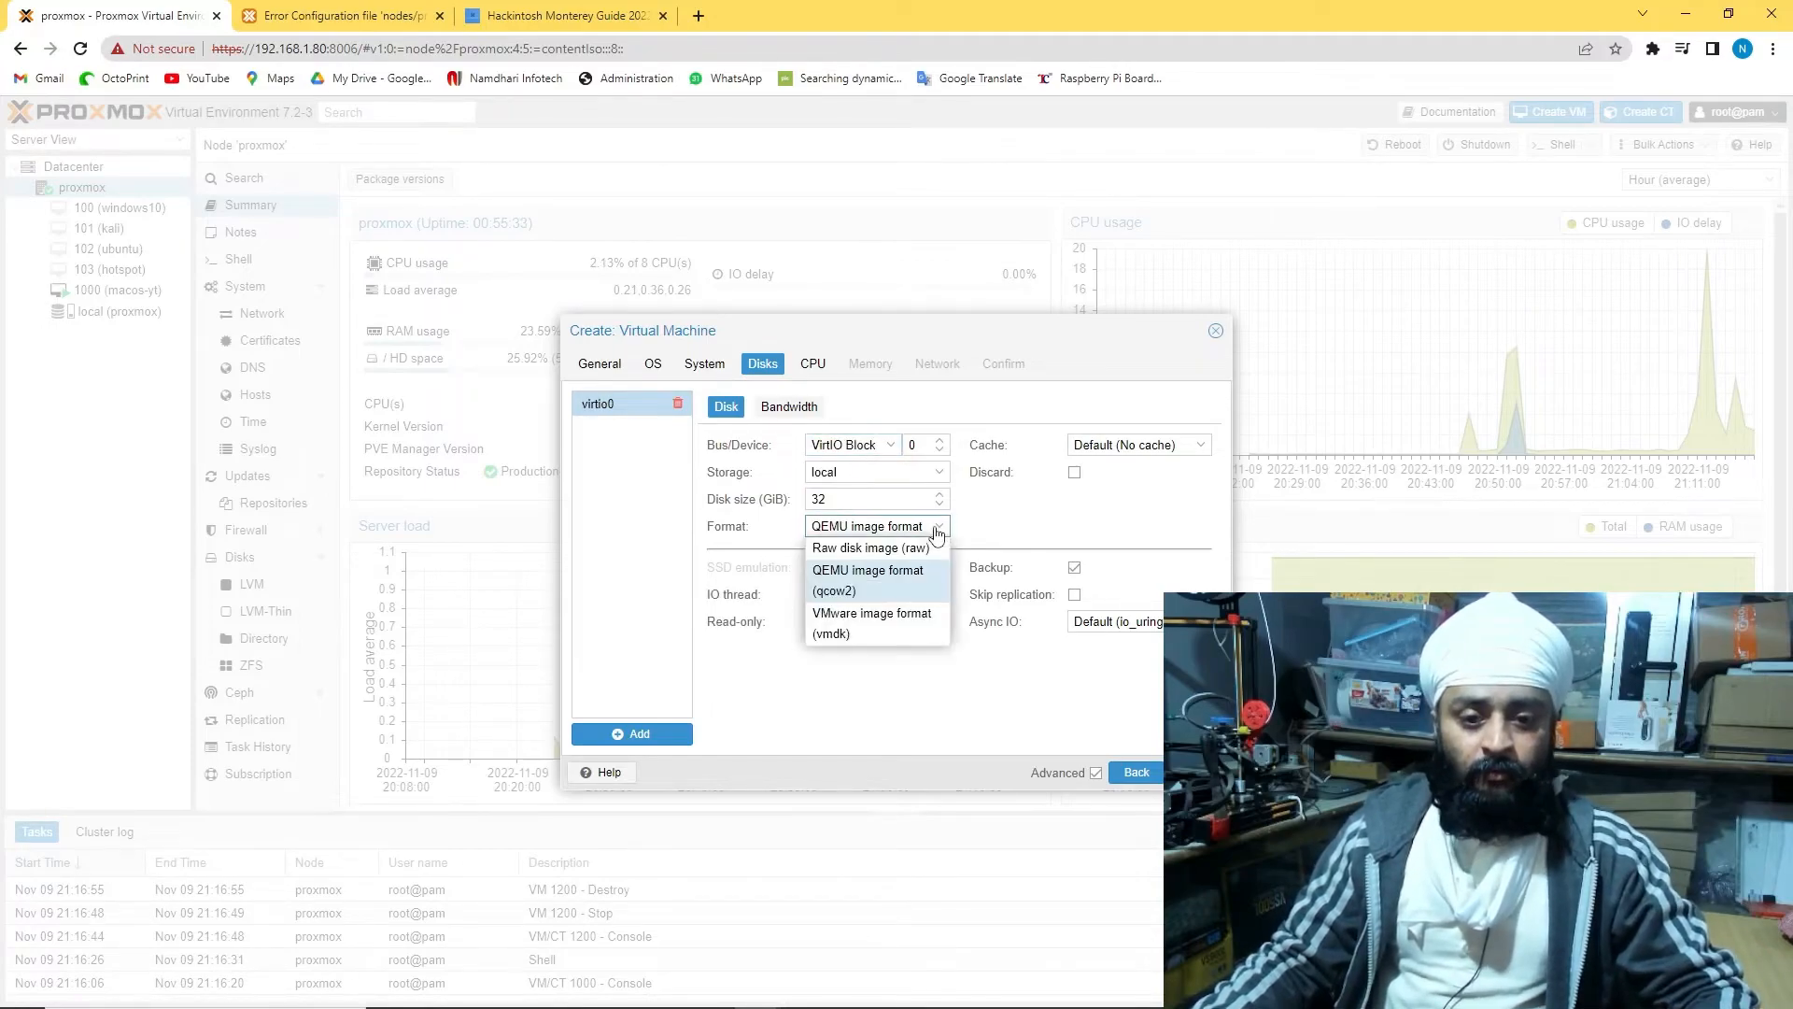
{"action": "left_click", "coordinate": [871, 622]}
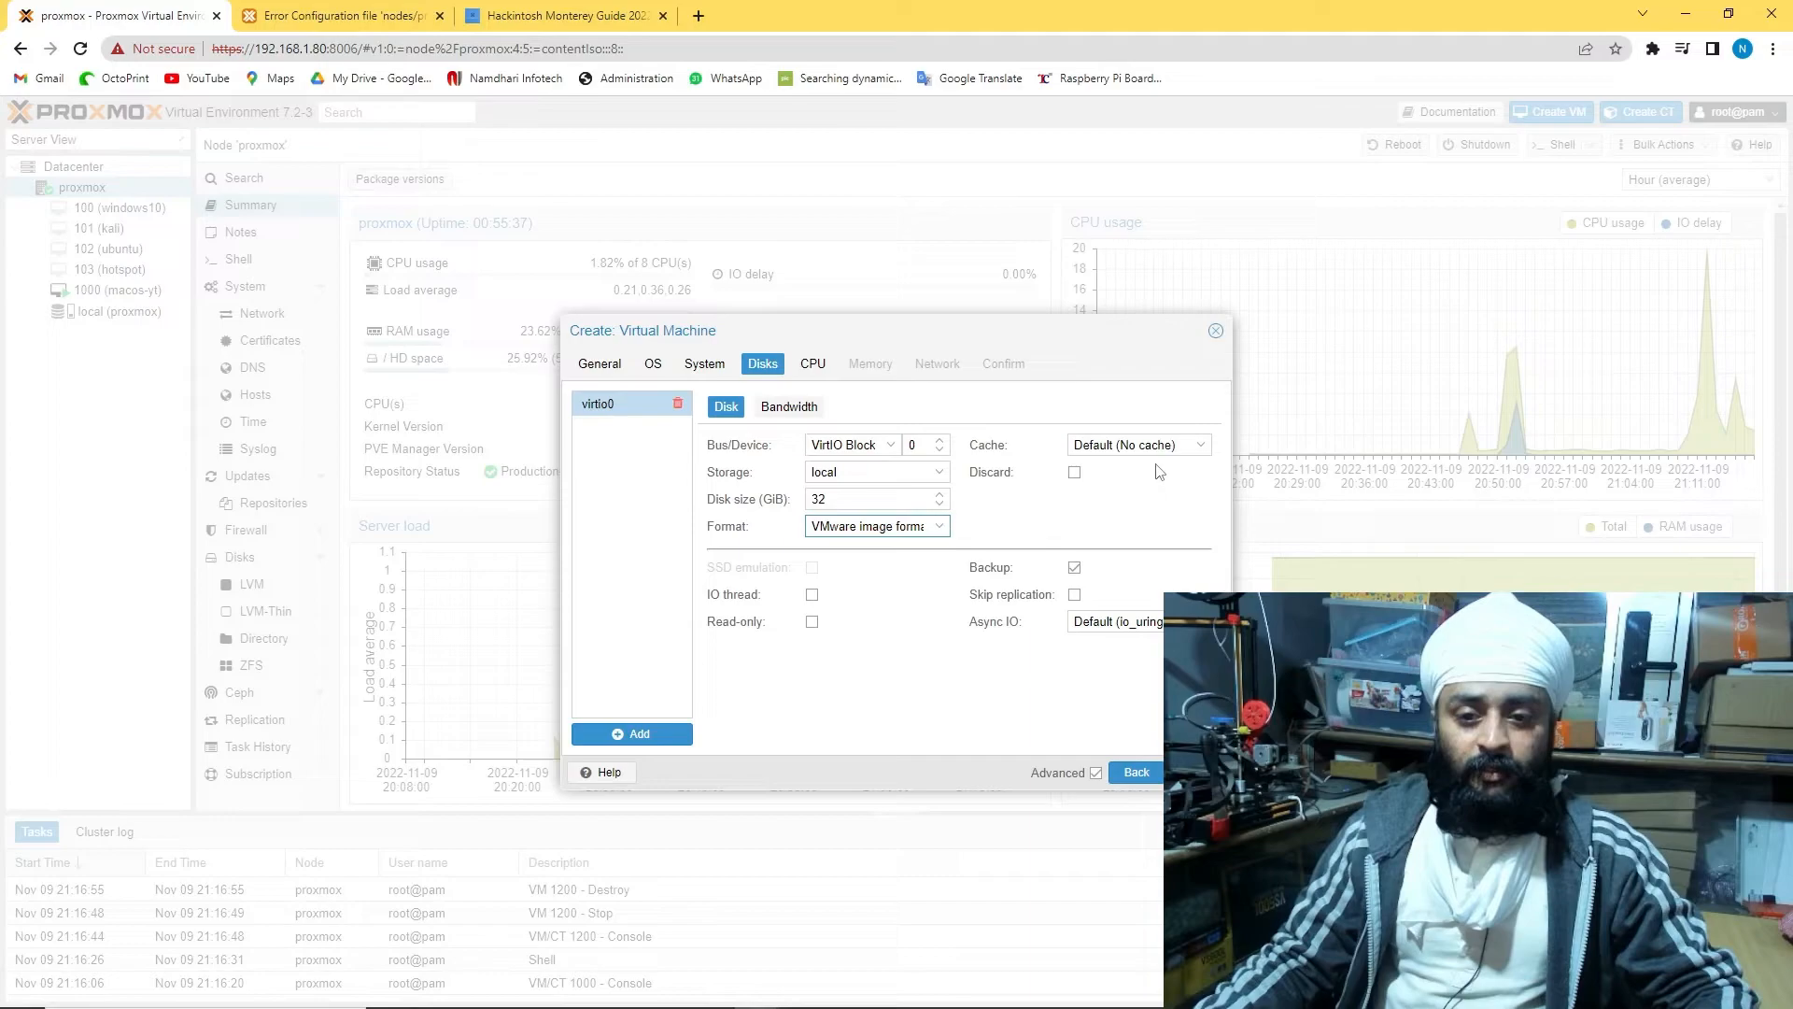
{"action": "left_click", "coordinate": [789, 407]}
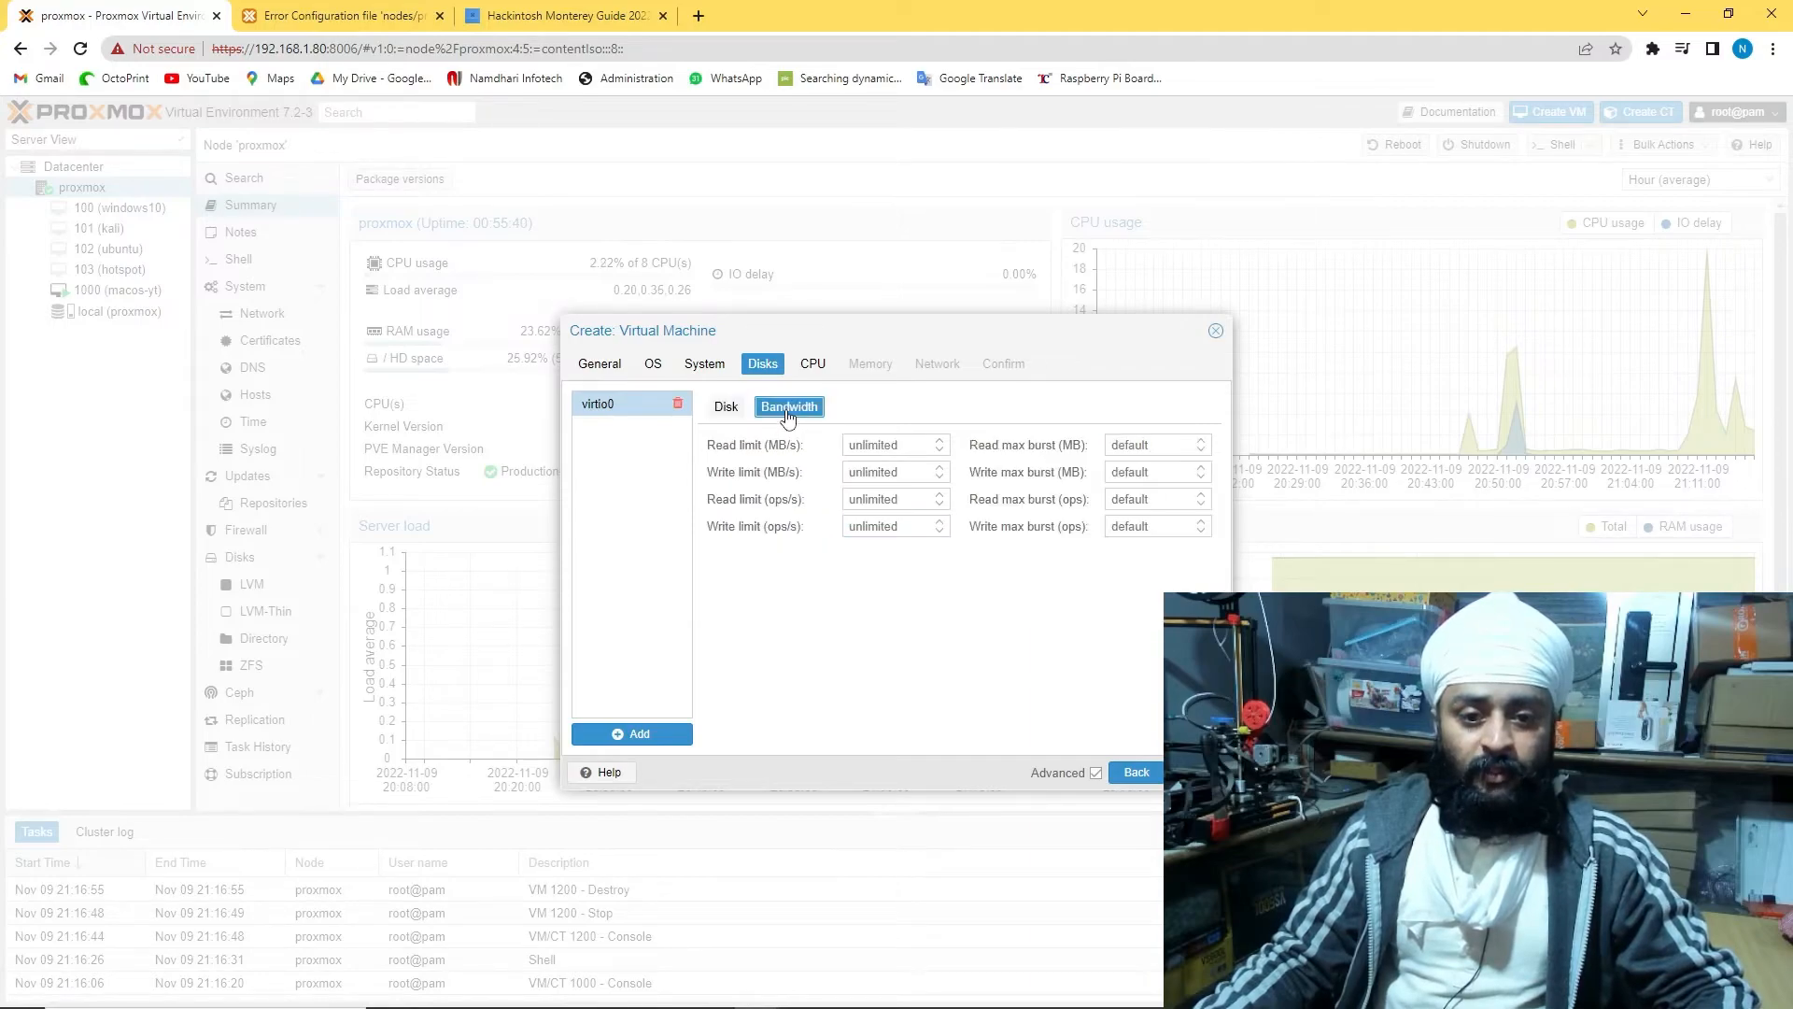
Give the VM 4 CPU cores and 4096 MiB of memory
{"action": "left_click", "coordinate": [809, 367]}
{"action": "left_click", "coordinate": [877, 425]}
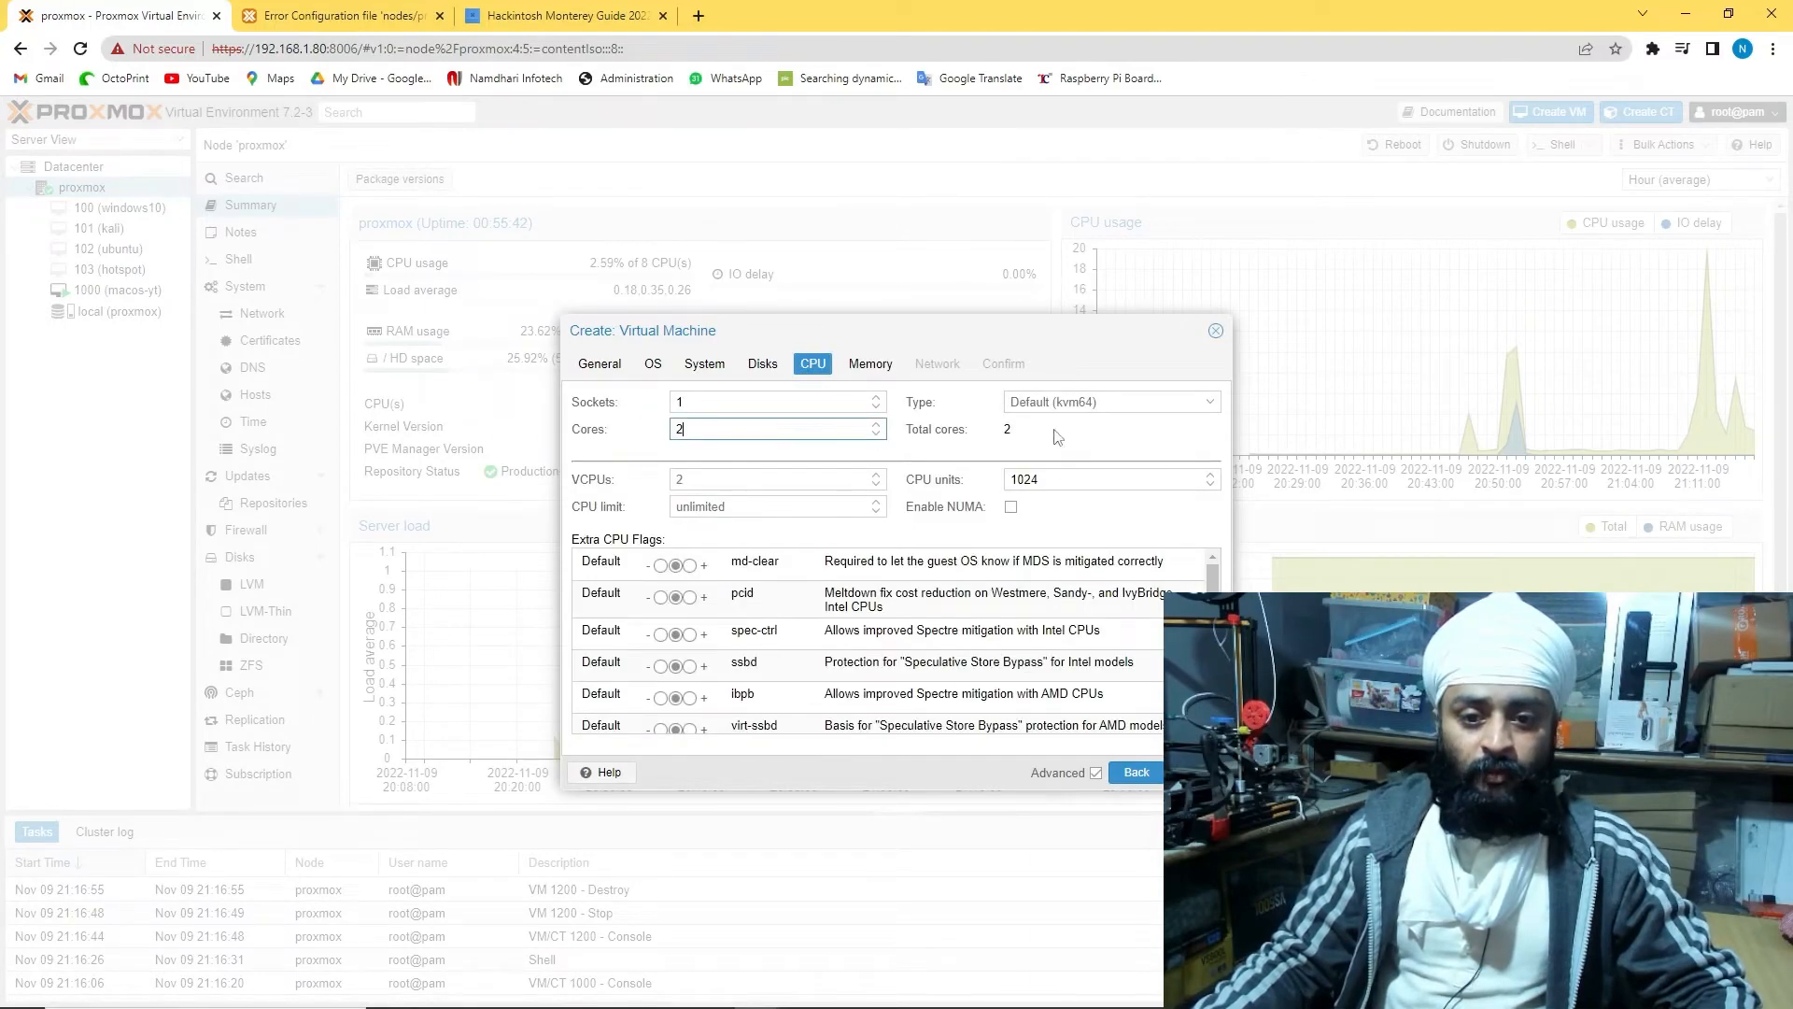
{"action": "left_click", "coordinate": [877, 425]}
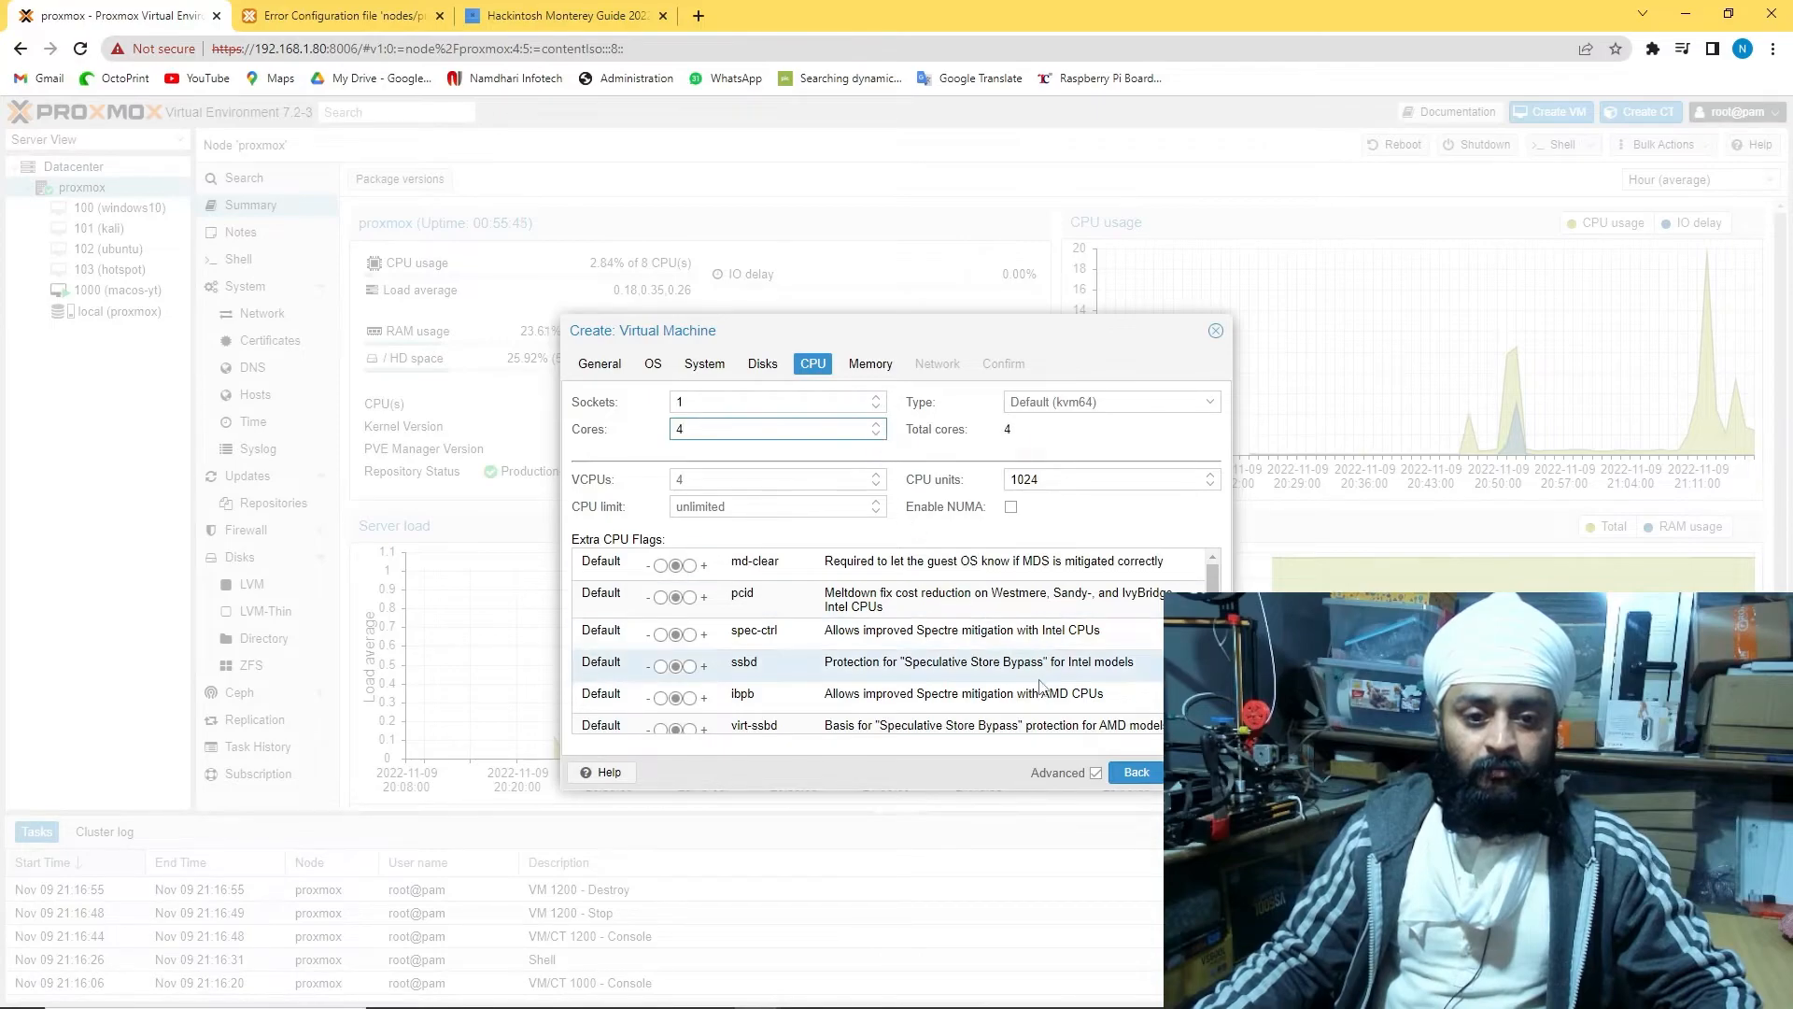
{"action": "left_click", "coordinate": [868, 365]}
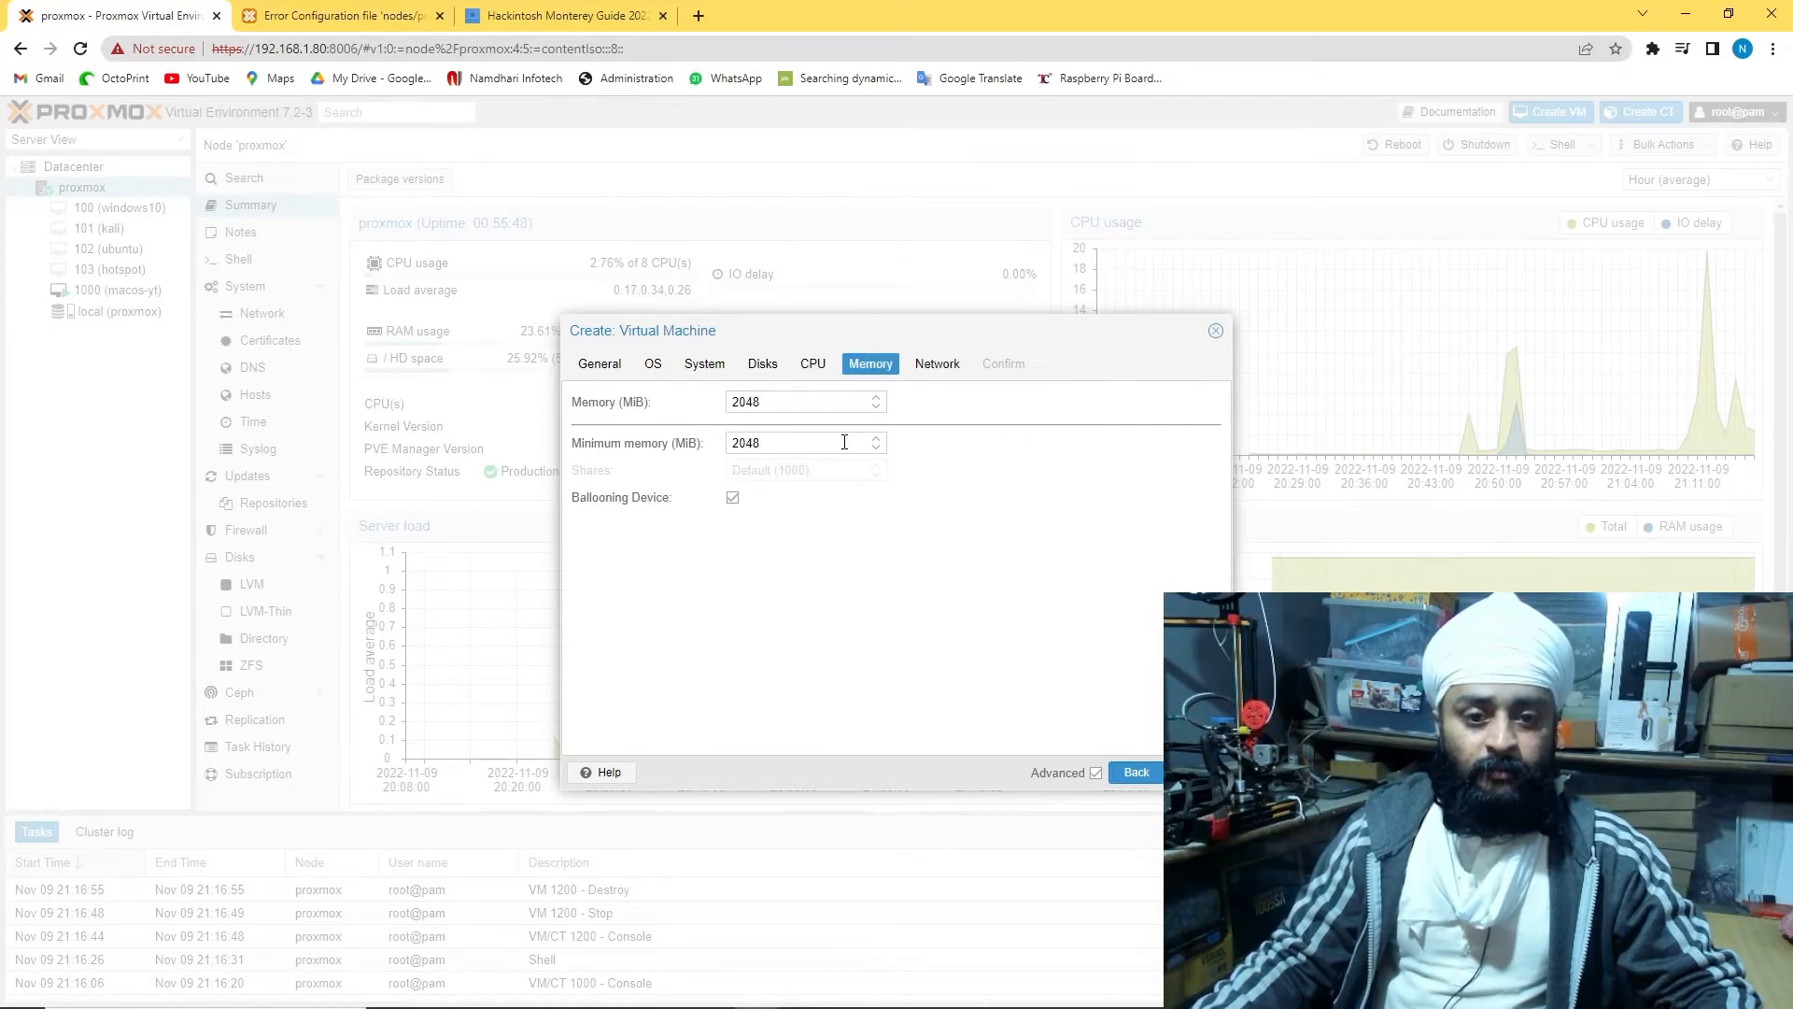
{"action": "double_click", "coordinate": [771, 394]}
{"action": "type", "text": "4096"}
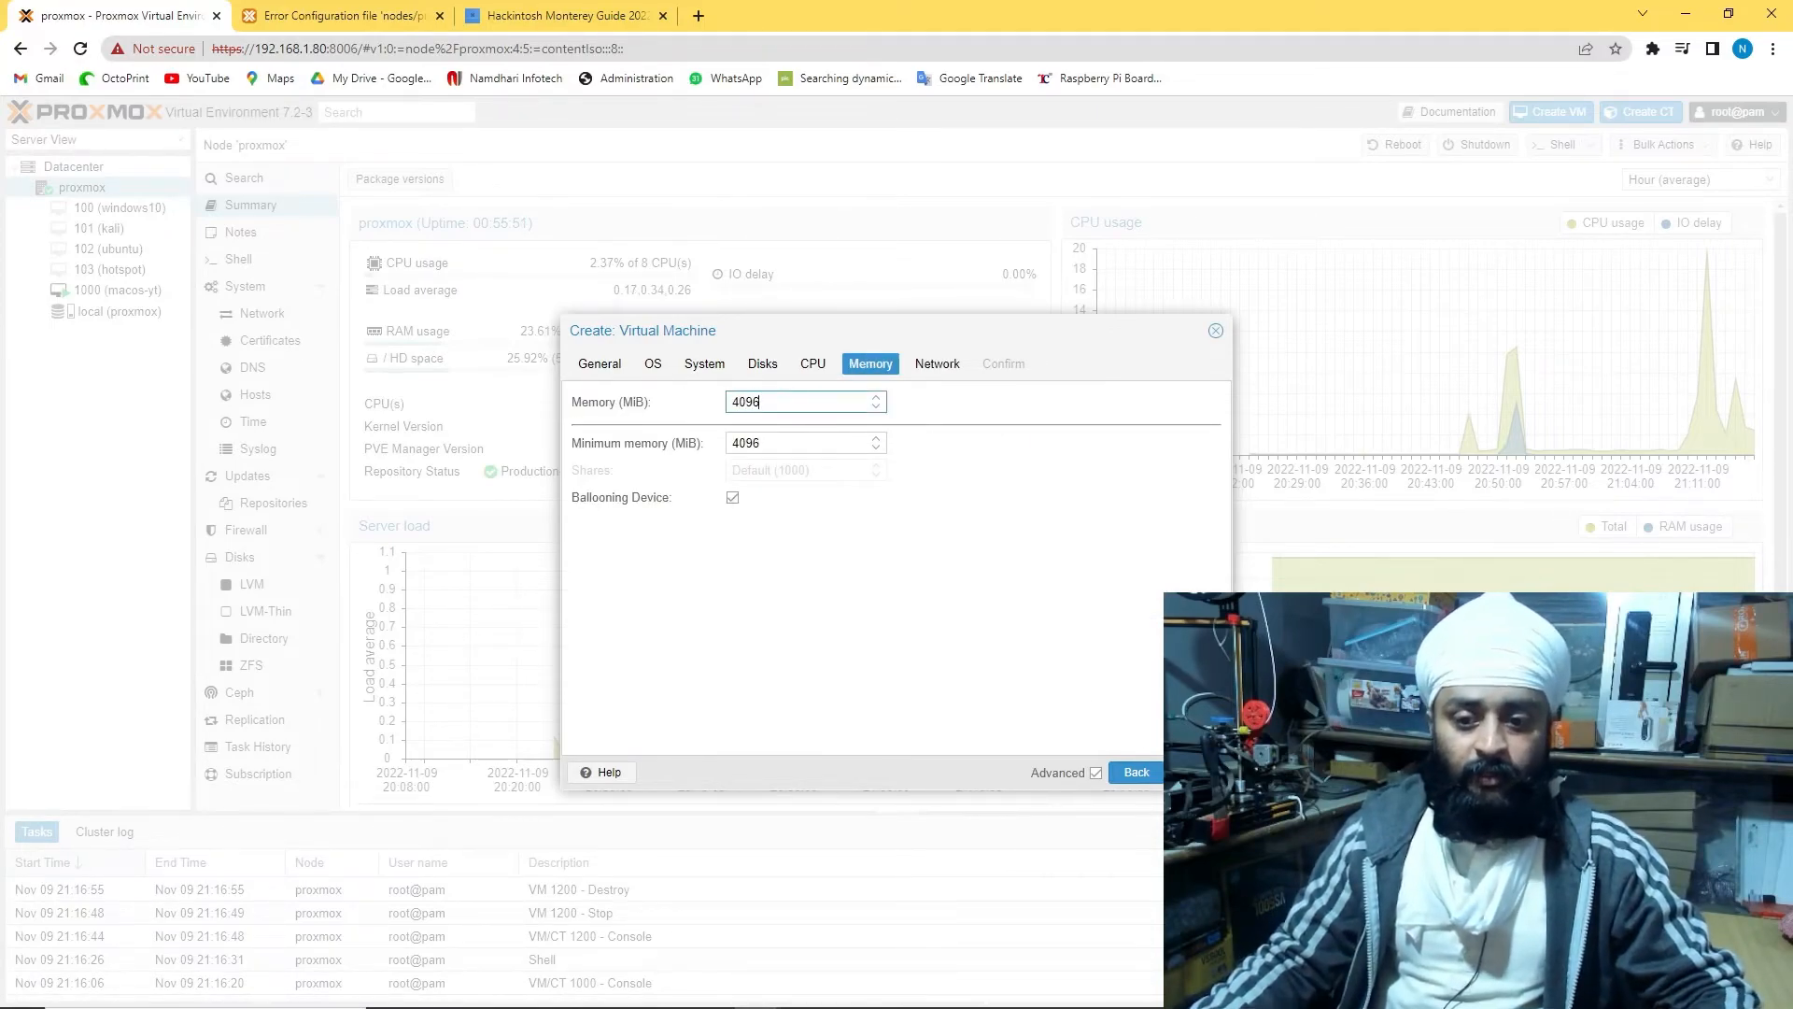
Use a VMware vmxnet3 network card and finish creating the VM
{"action": "left_click", "coordinate": [1198, 773]}
{"action": "left_click", "coordinate": [876, 430]}
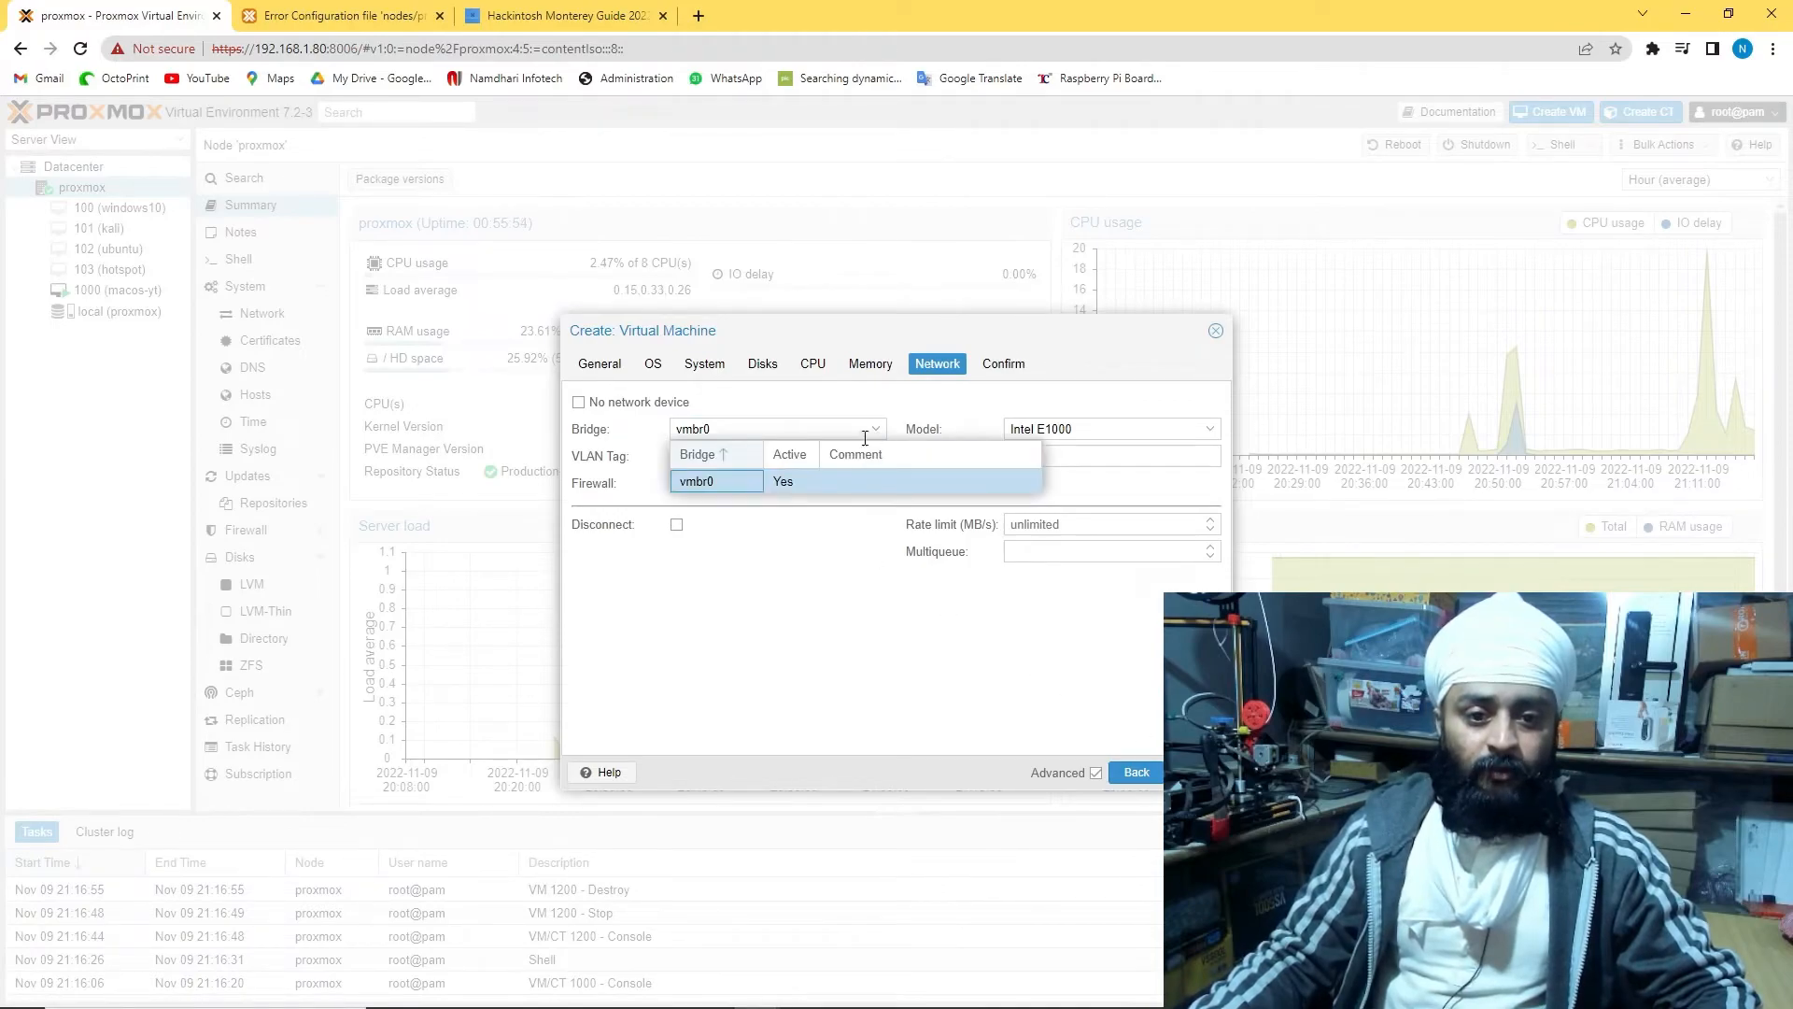
{"action": "left_click", "coordinate": [1155, 430]}
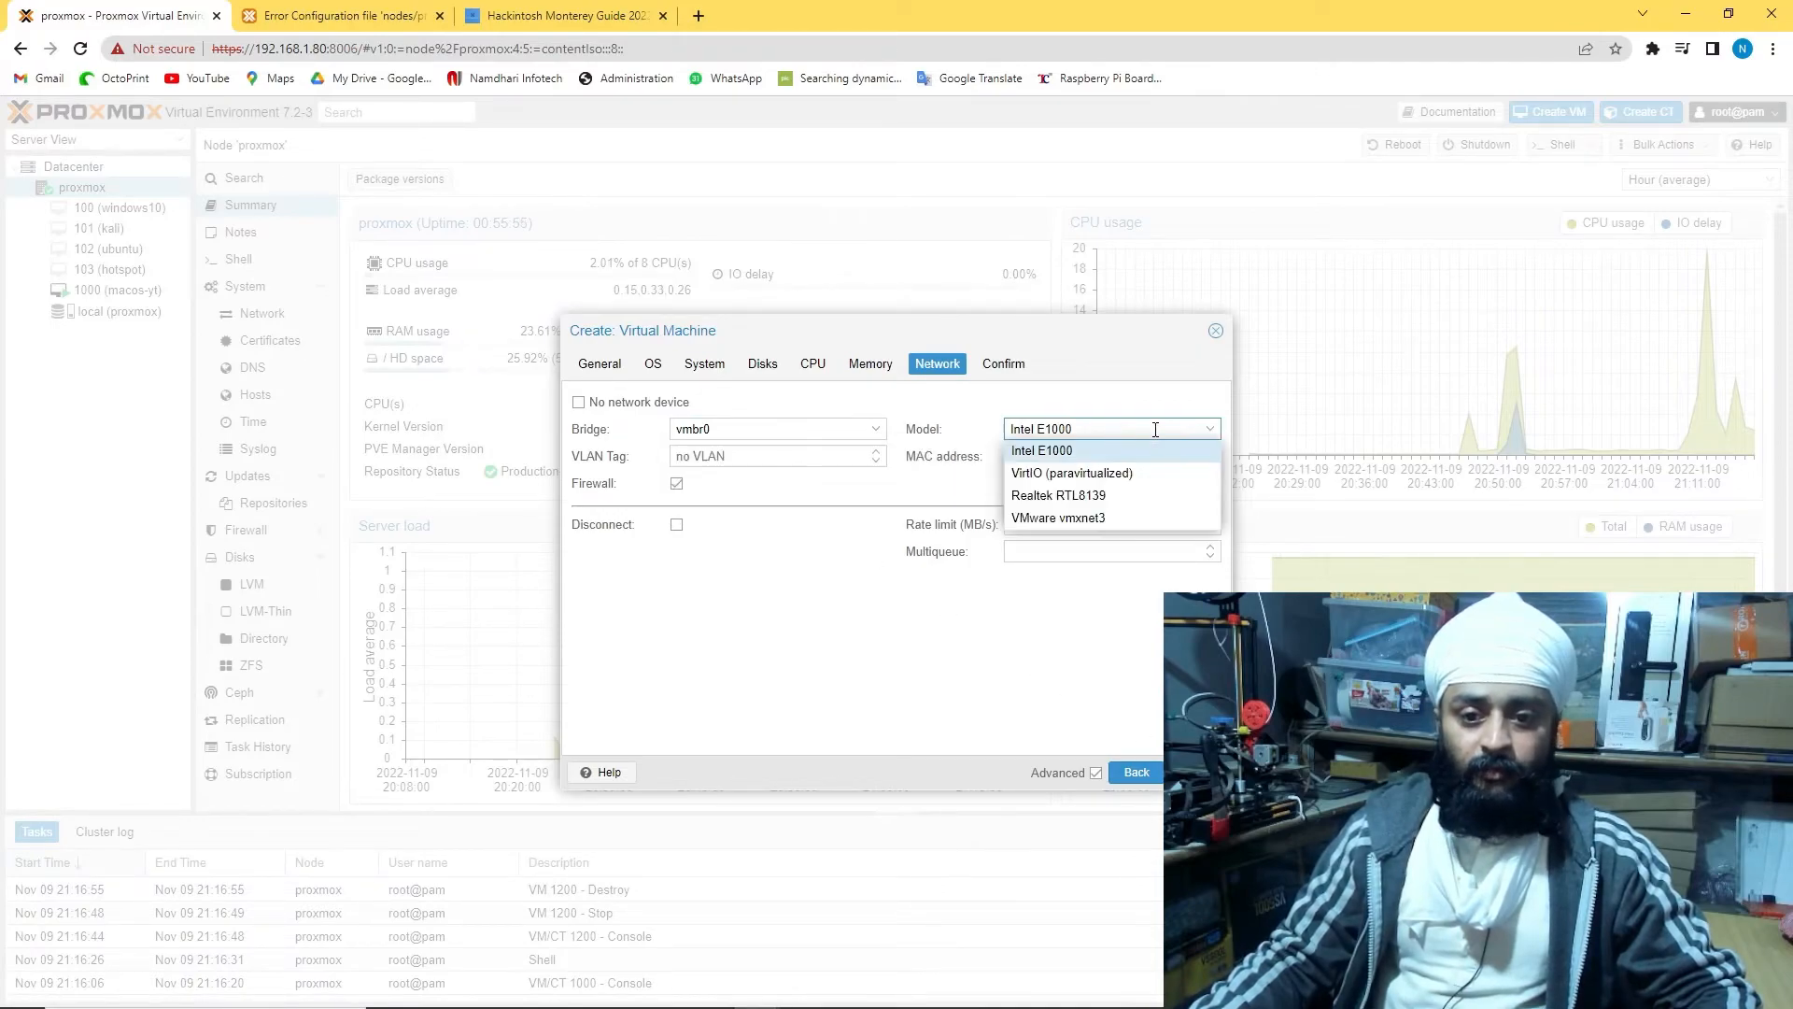
{"action": "left_click", "coordinate": [1130, 517]}
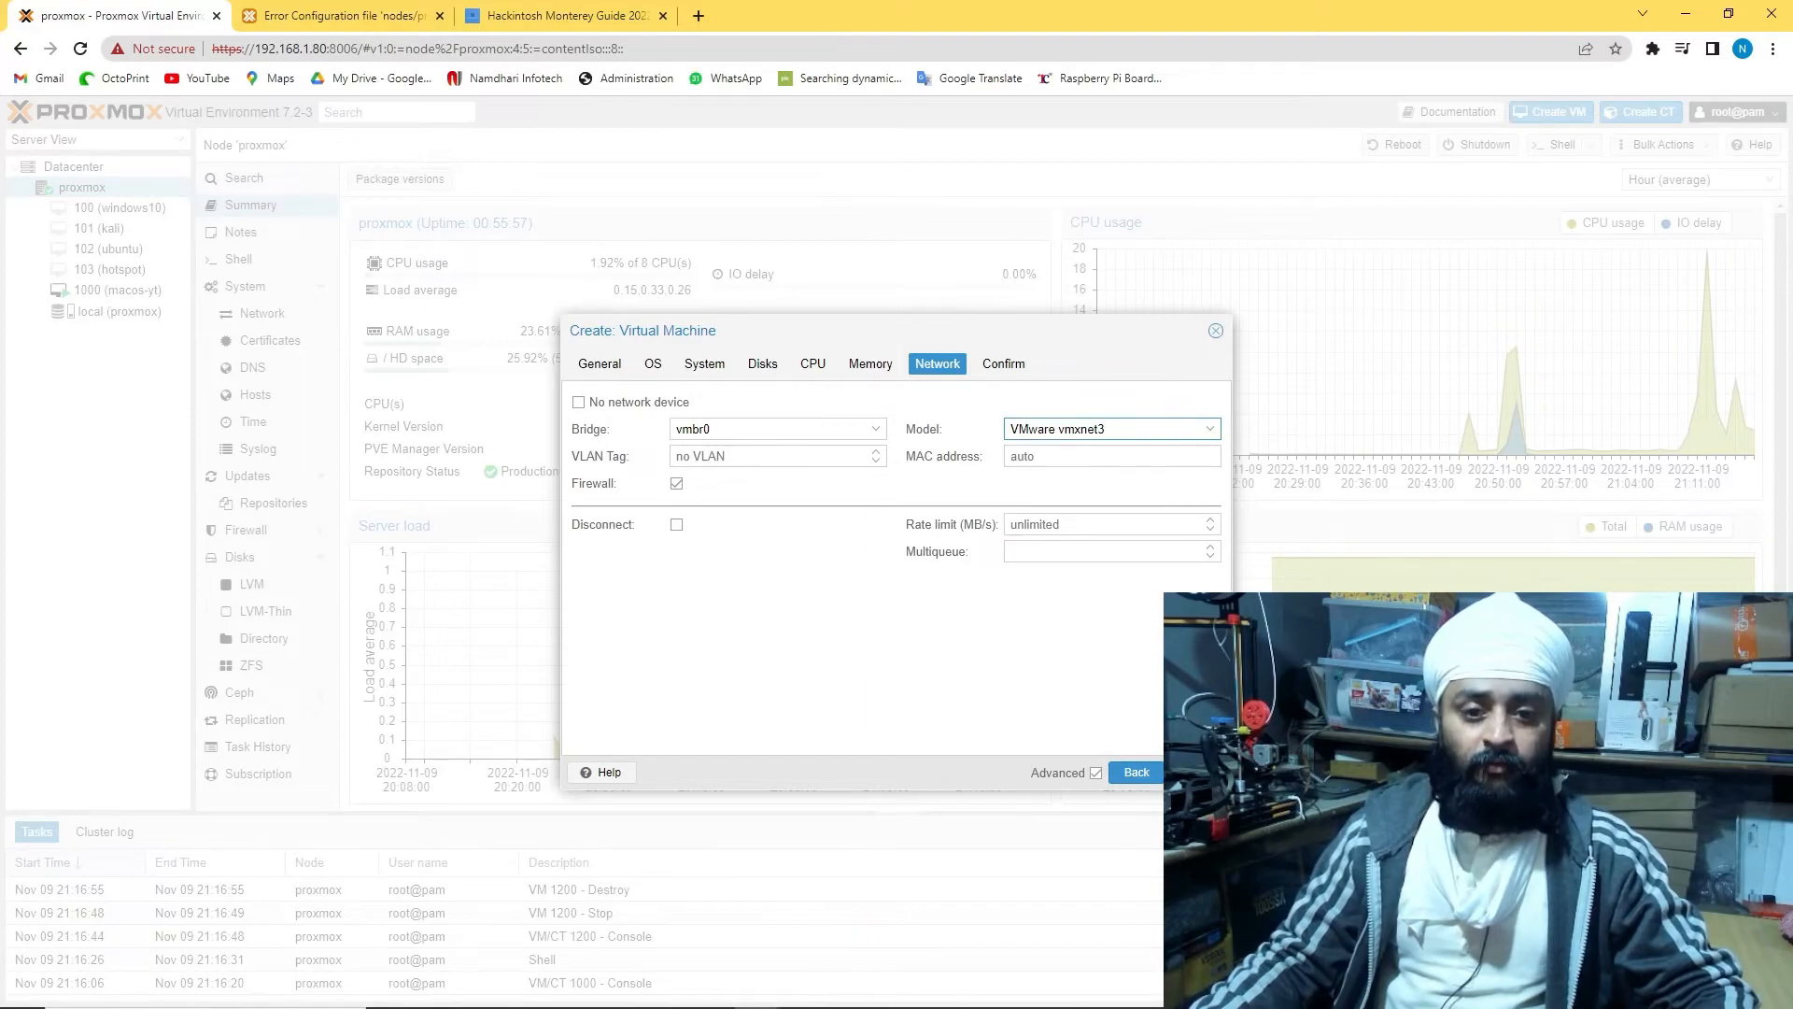
{"action": "left_click", "coordinate": [1198, 773]}
{"action": "left_click", "coordinate": [1199, 772]}
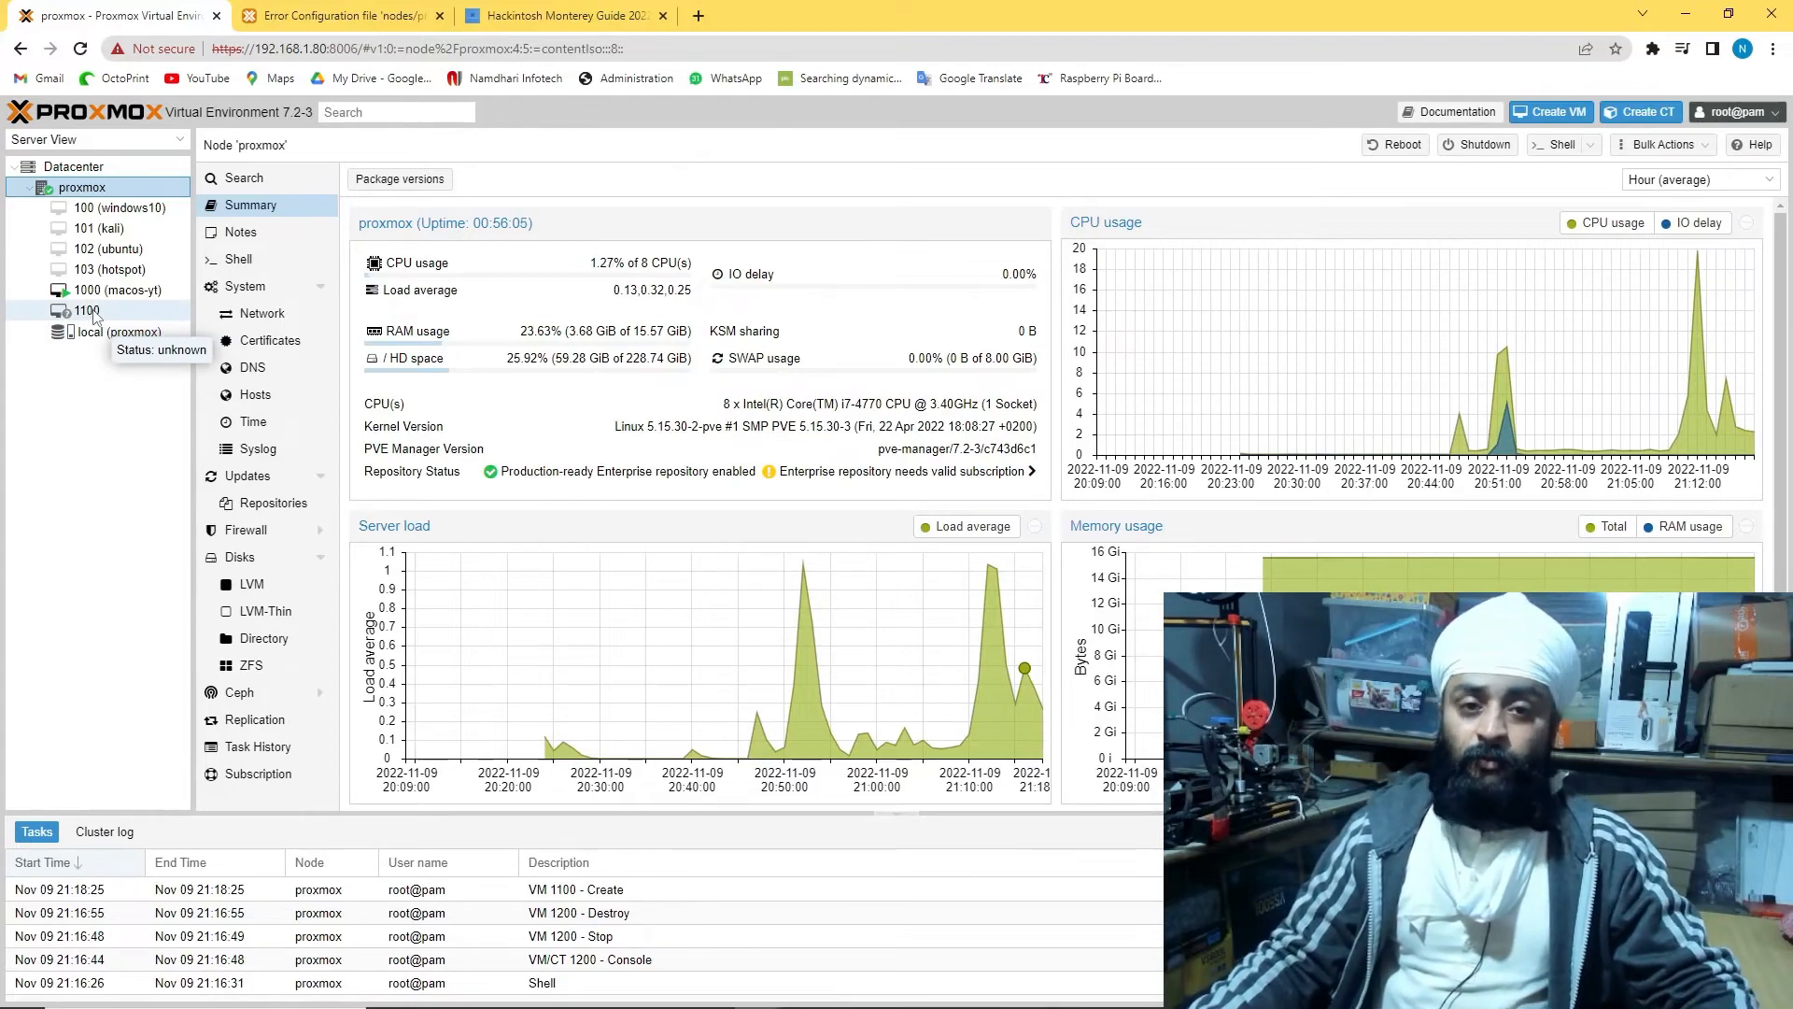
Add a CD/DVD drive to VM 1100 holding the pearOS Monterey ISO from local storage
{"action": "left_click", "coordinate": [87, 311]}
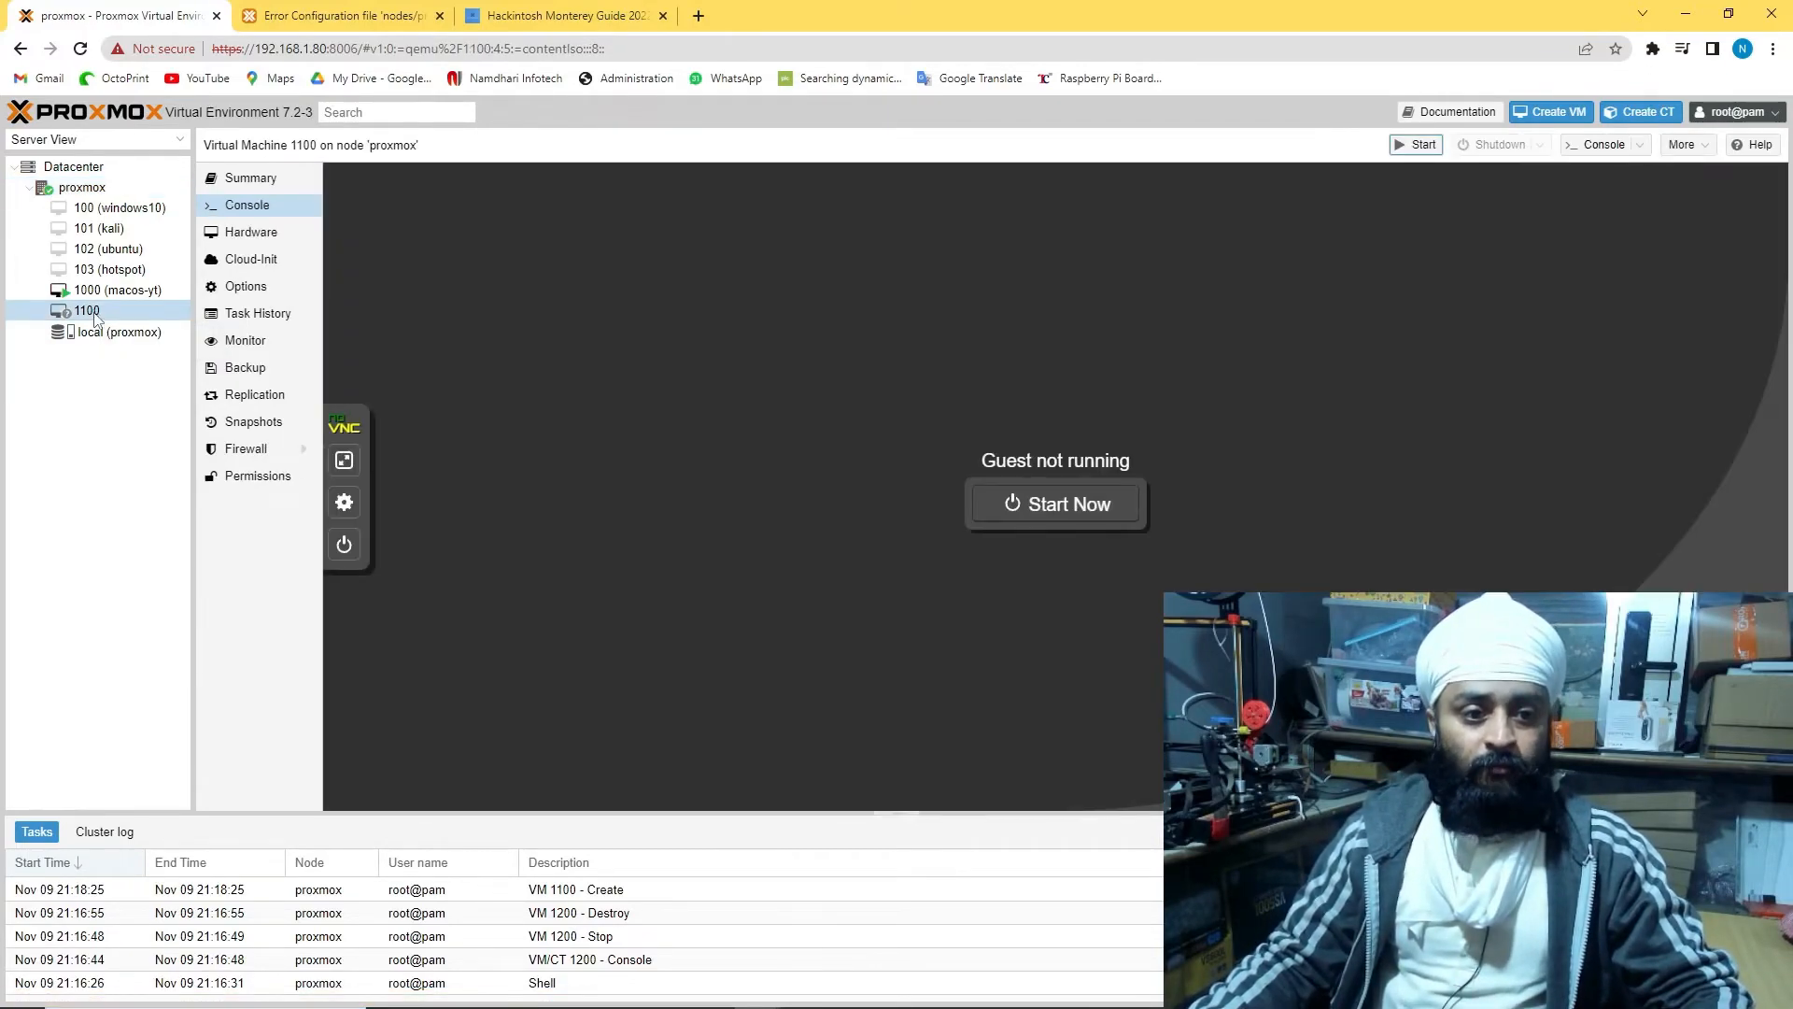
{"action": "left_click", "coordinate": [250, 231]}
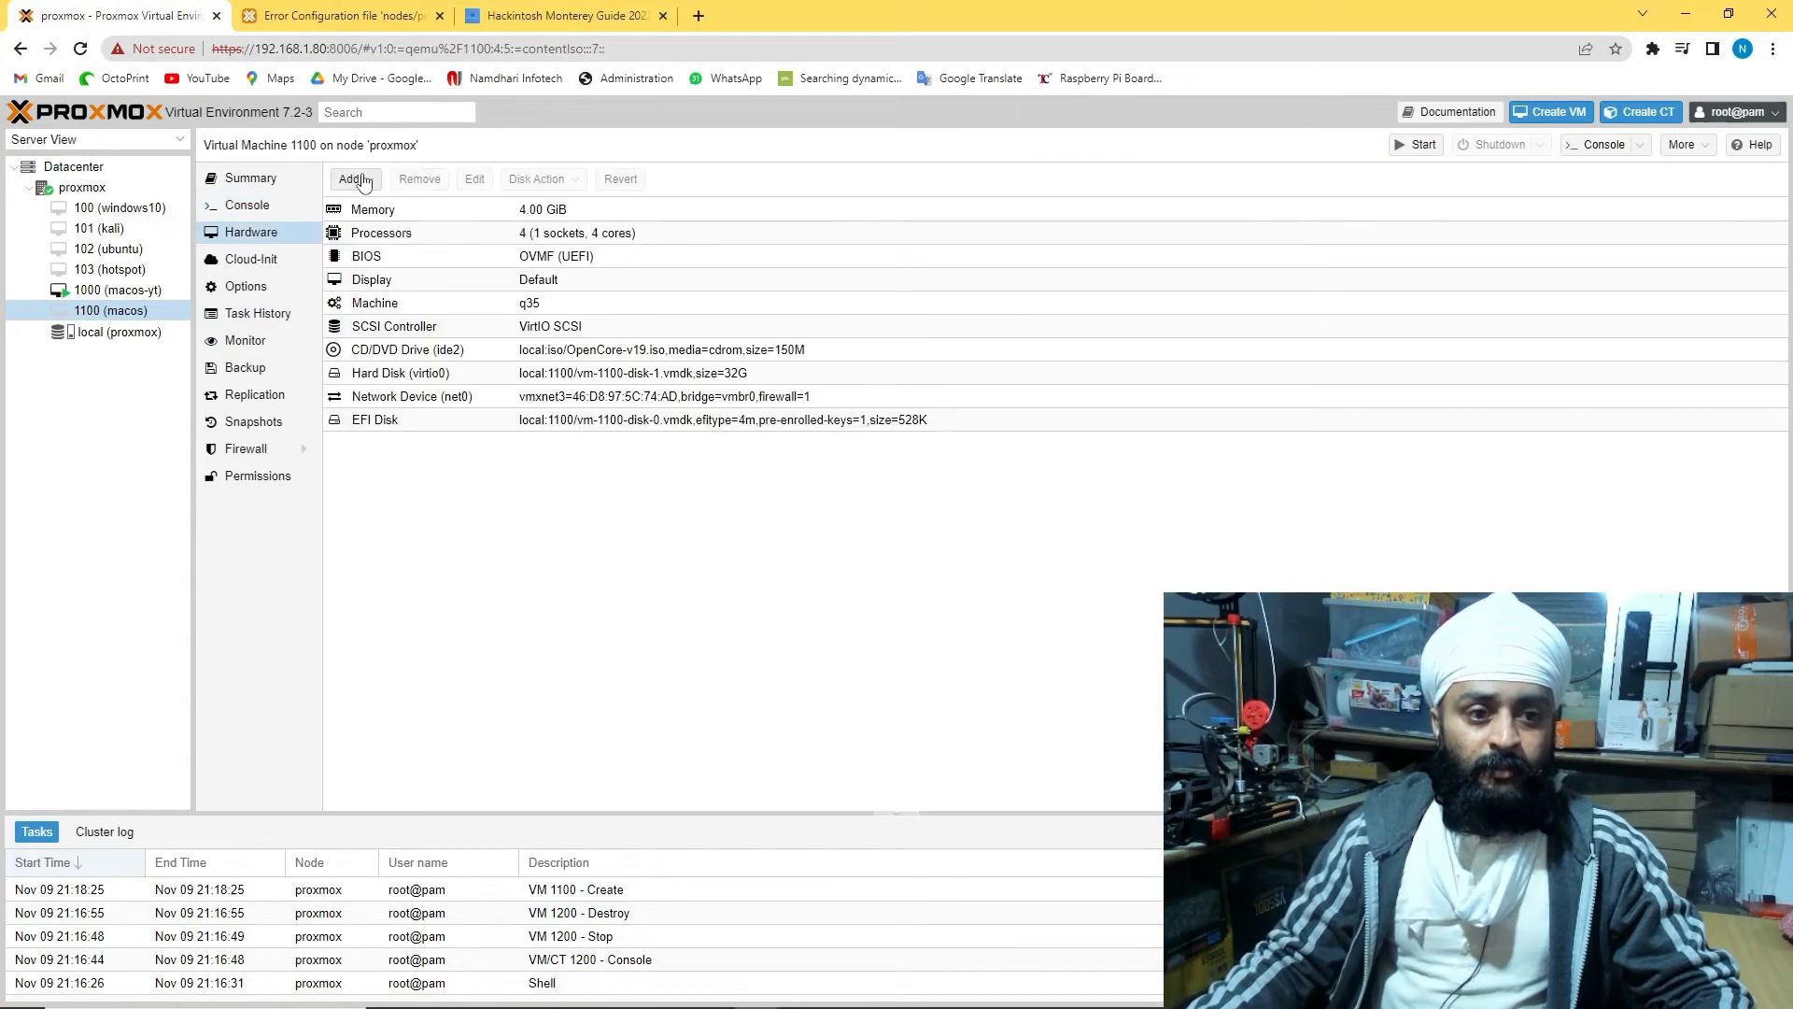
{"action": "left_click", "coordinate": [350, 178]}
{"action": "left_click", "coordinate": [400, 225]}
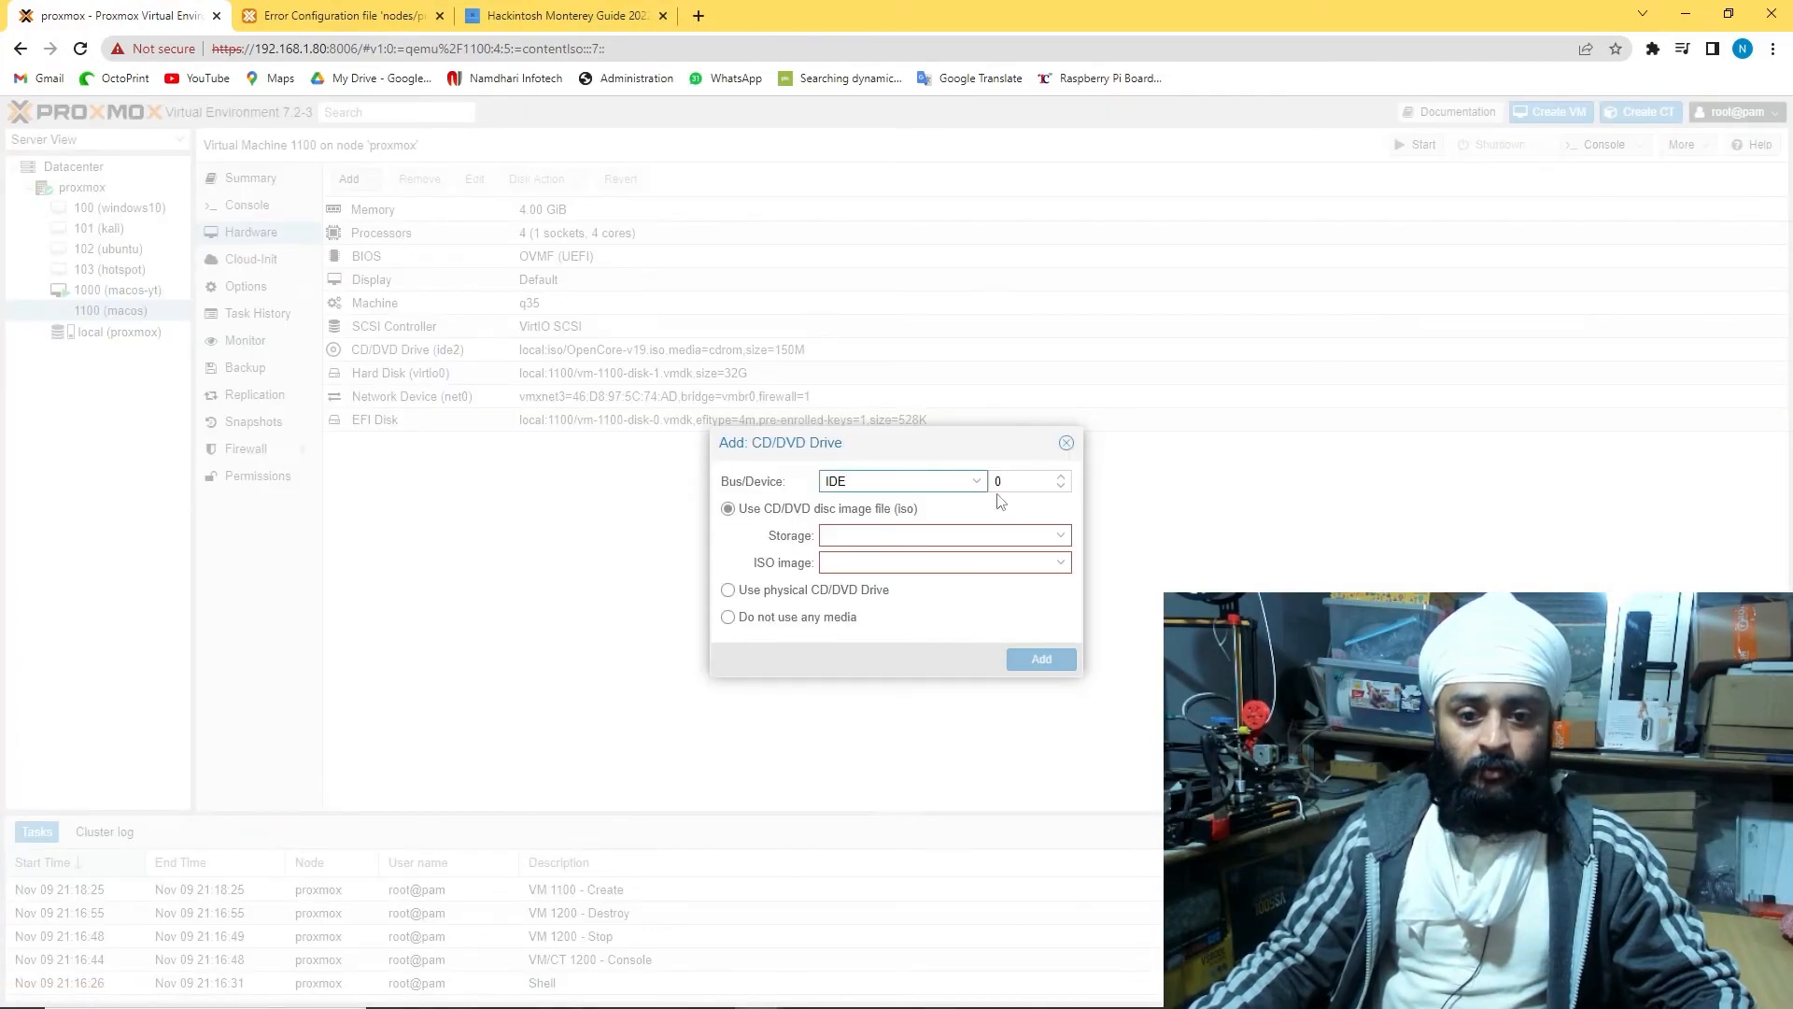
{"action": "left_click", "coordinate": [1060, 535]}
{"action": "left_click", "coordinate": [952, 588]}
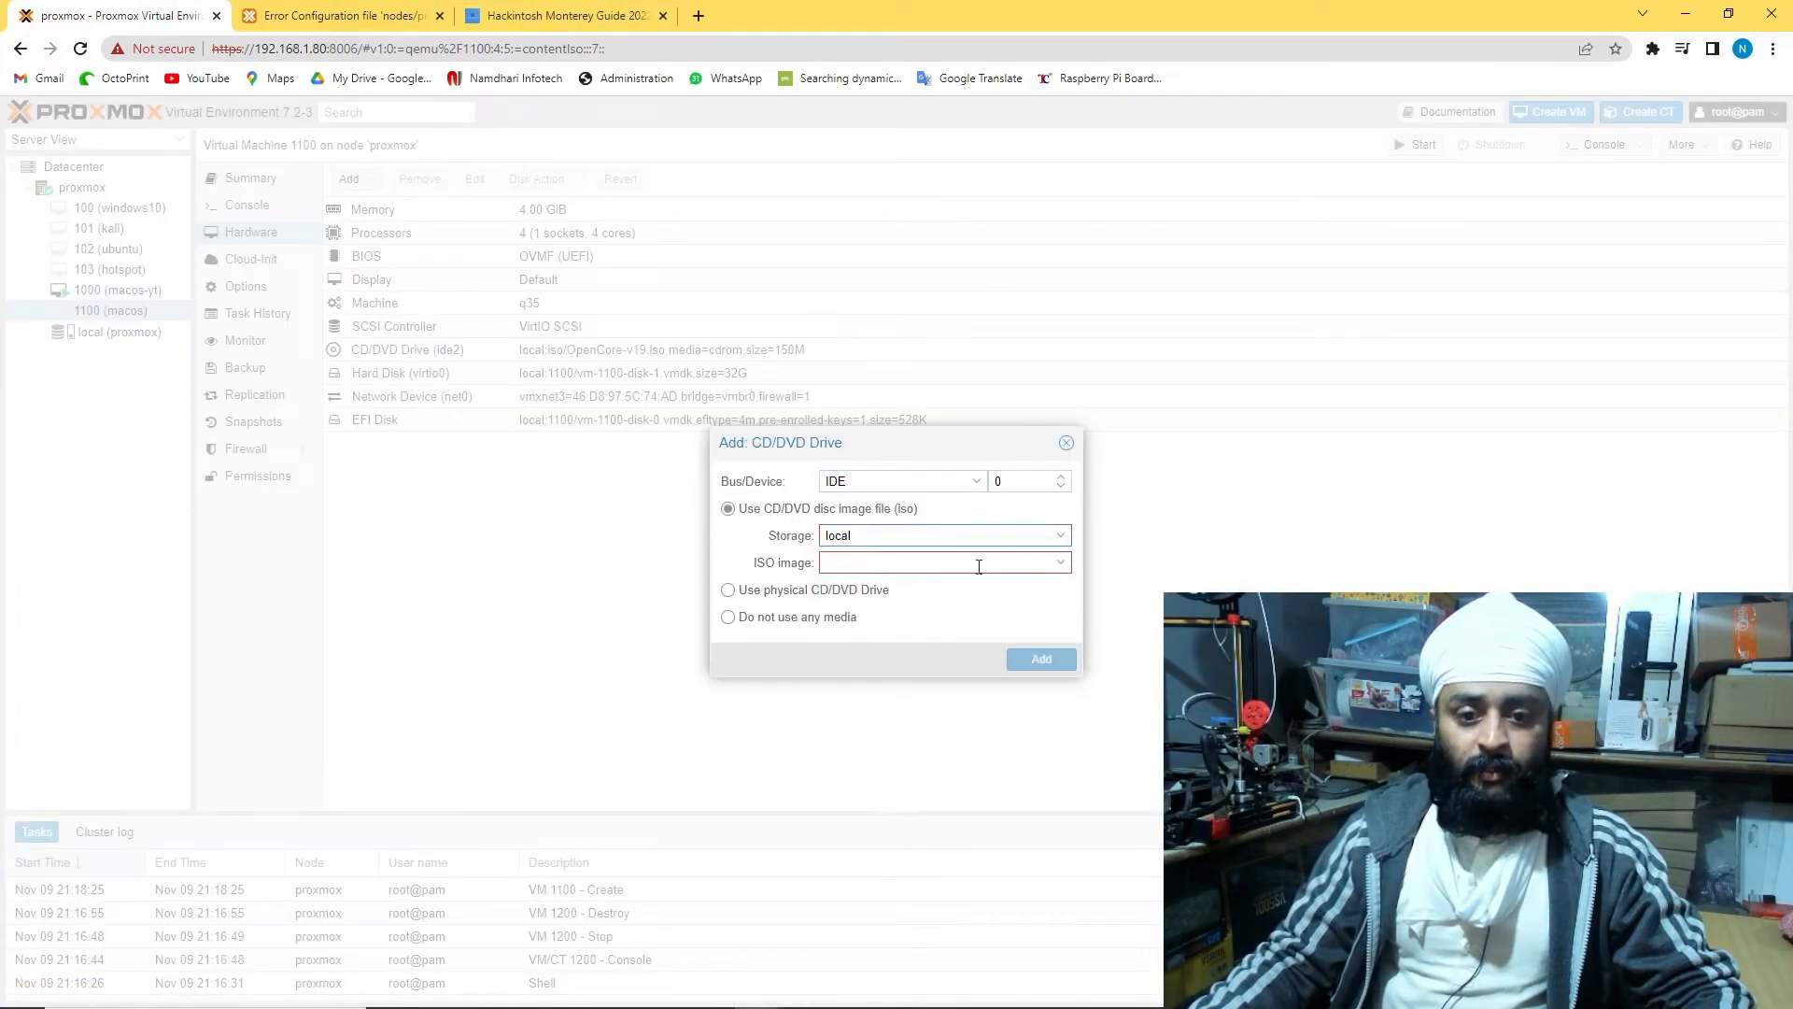
{"action": "left_click", "coordinate": [1064, 563]}
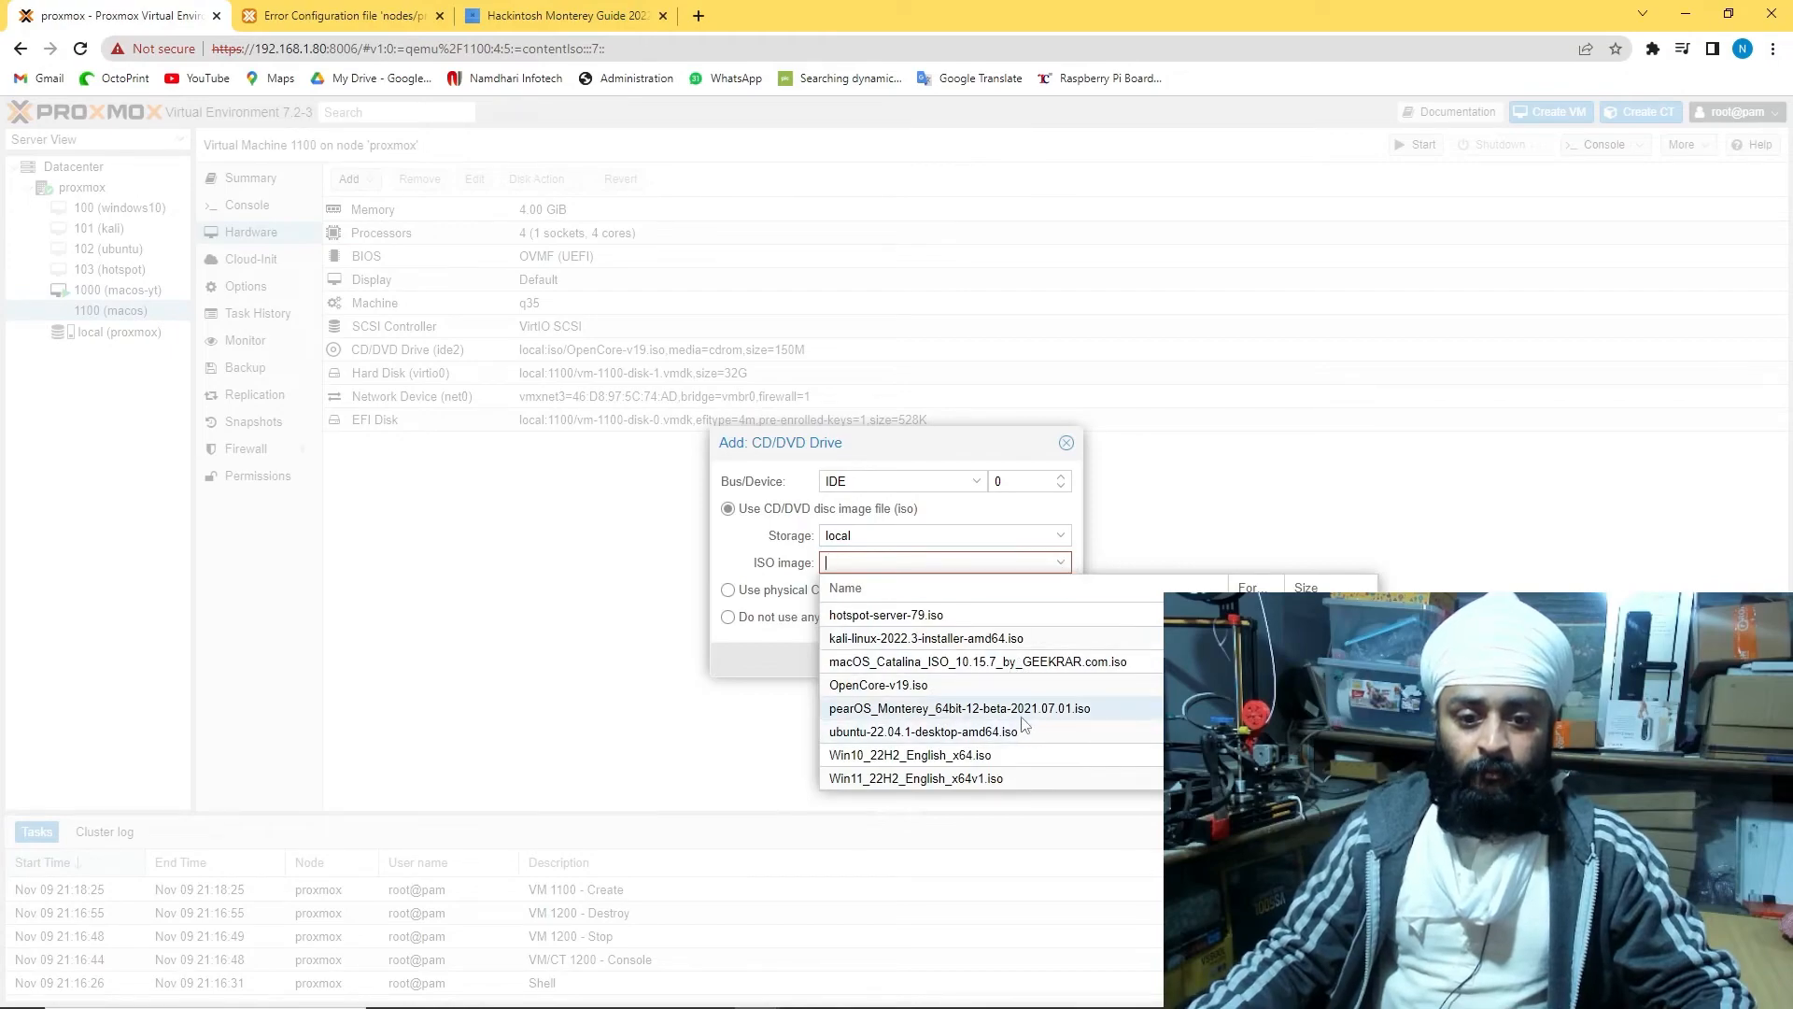
{"action": "left_click", "coordinate": [1074, 710]}
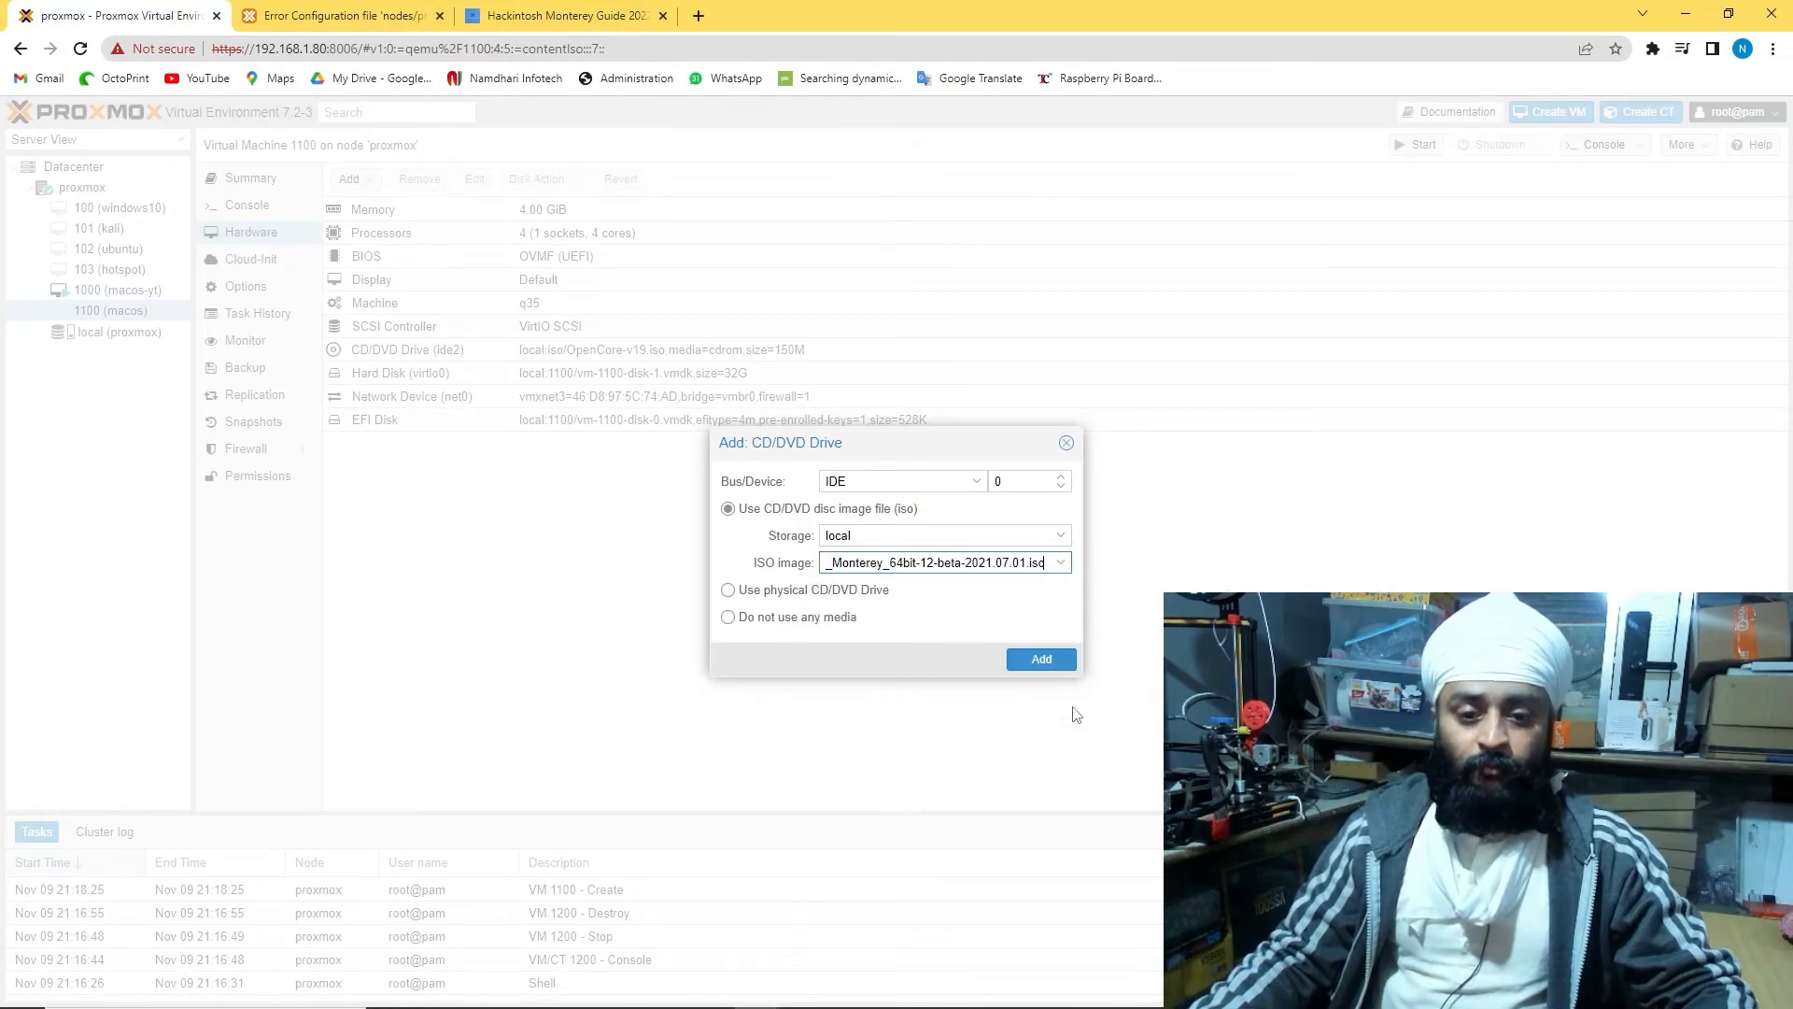
{"action": "left_click", "coordinate": [1042, 657]}
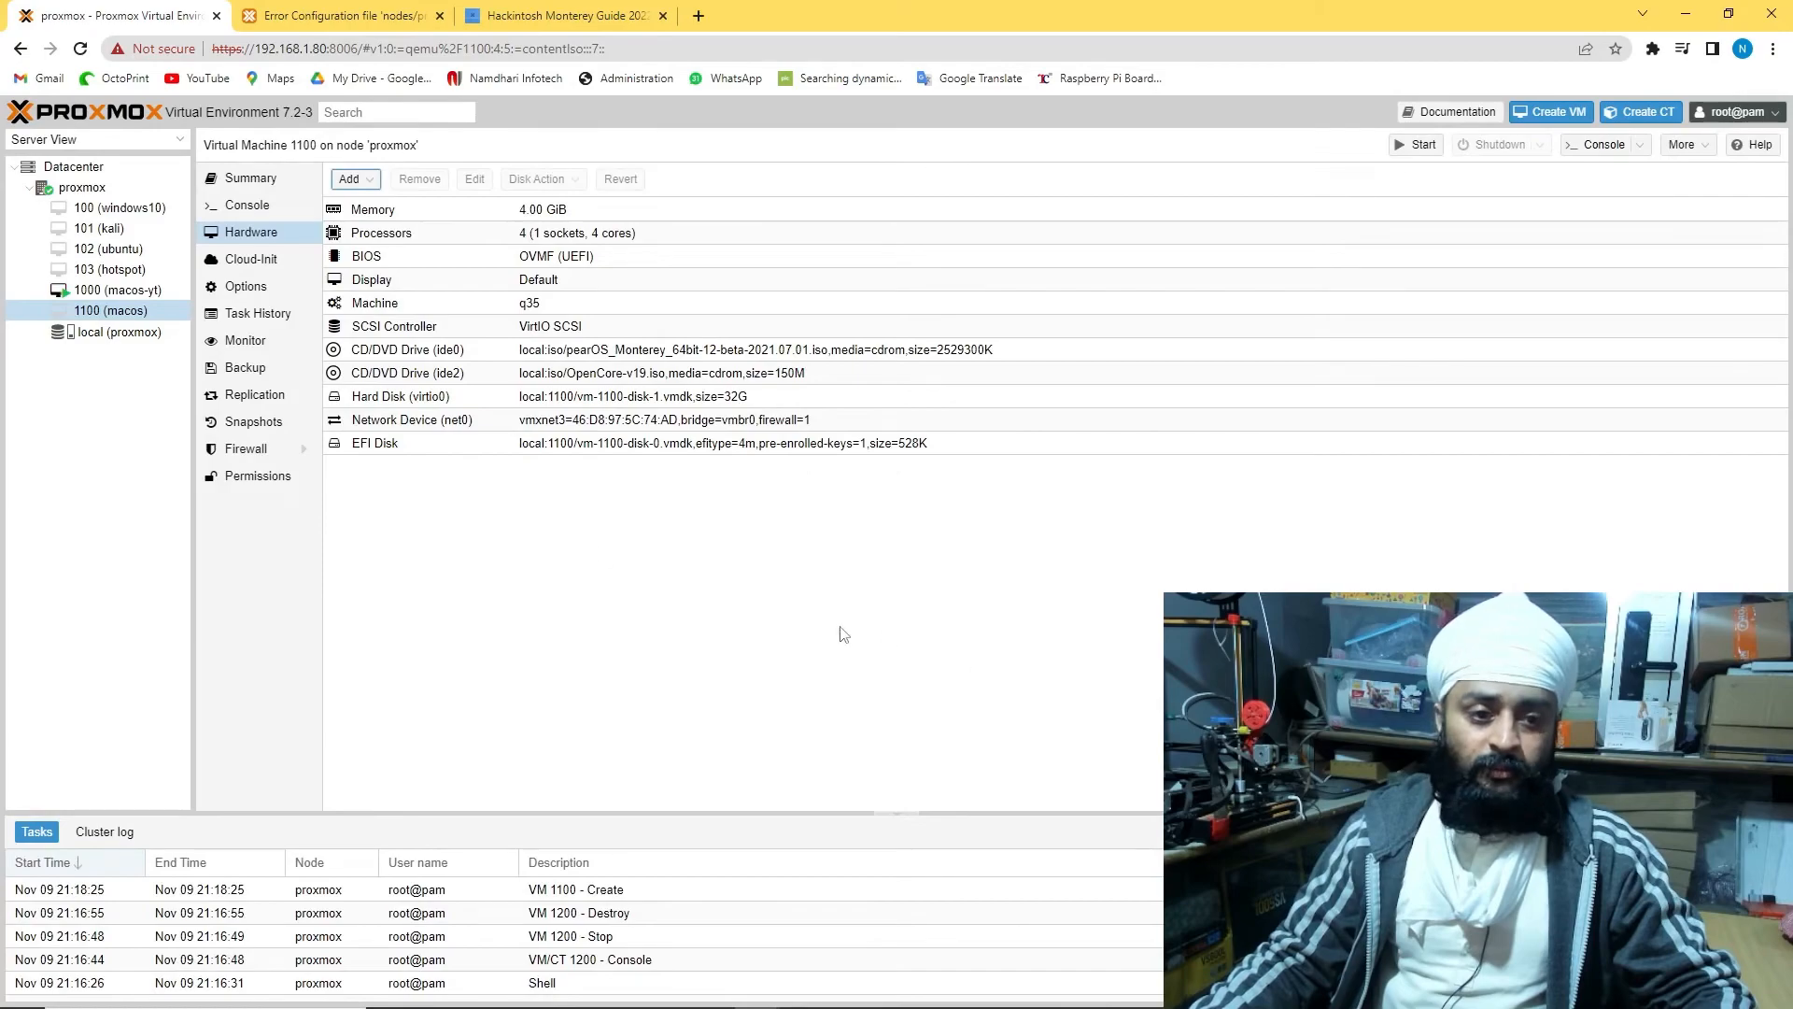
Reorder boot so ide2 (OpenCore) is first and ide0 (pearOS) second
{"action": "left_click", "coordinate": [246, 286]}
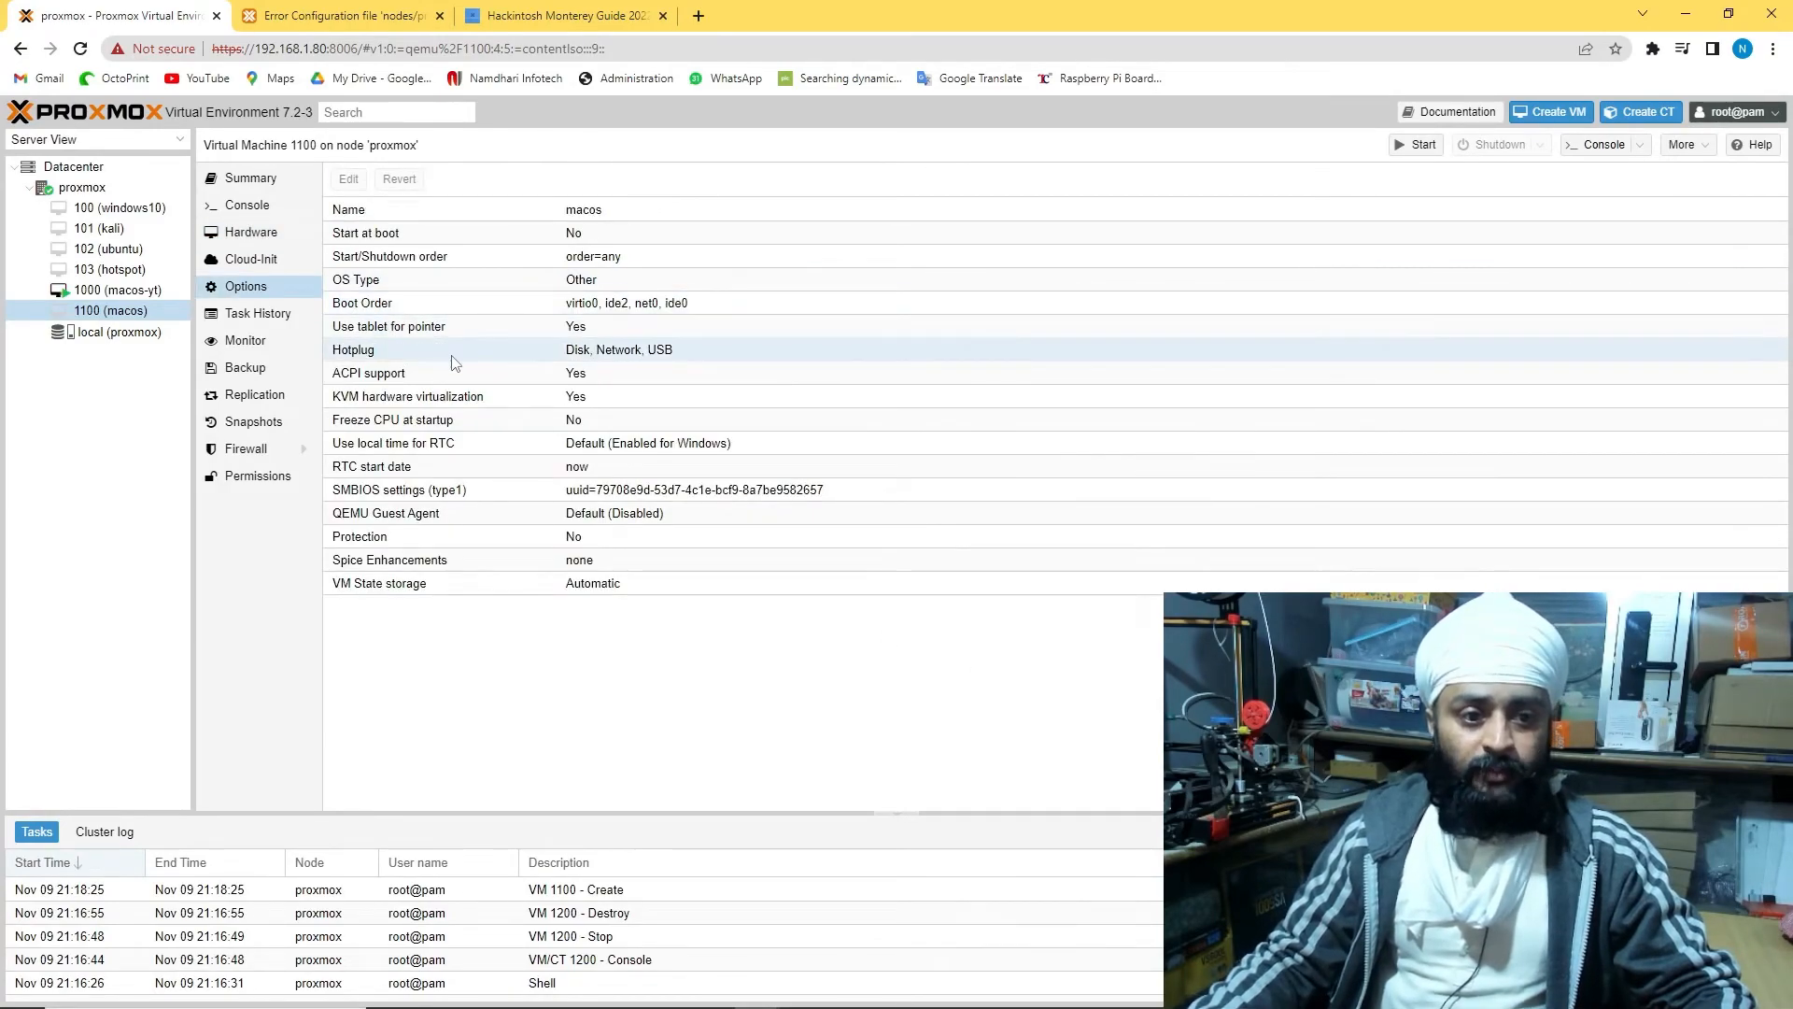
{"action": "double_click", "coordinate": [439, 304]}
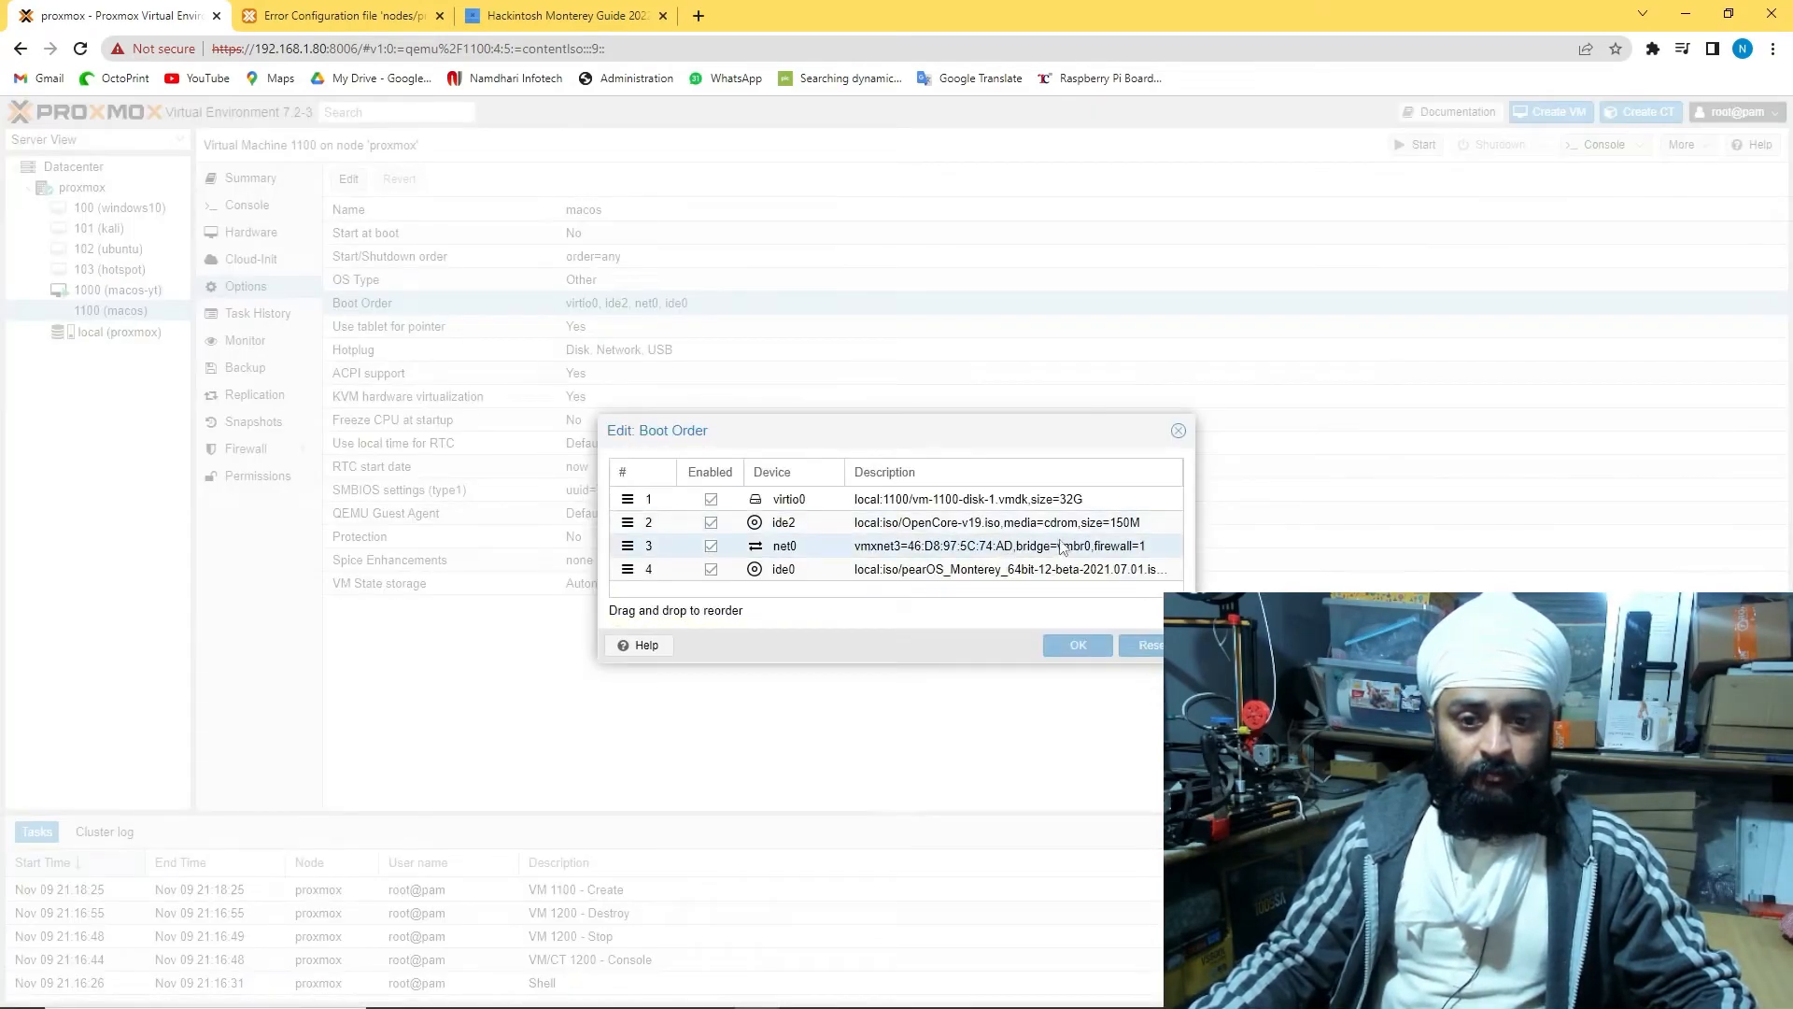
{"action": "mouse_move", "coordinate": [1037, 525]}
{"action": "left_mouse_down"}
{"action": "mouse_move", "coordinate": [943, 527]}
{"action": "mouse_move", "coordinate": [924, 502]}
{"action": "left_mouse_up"}
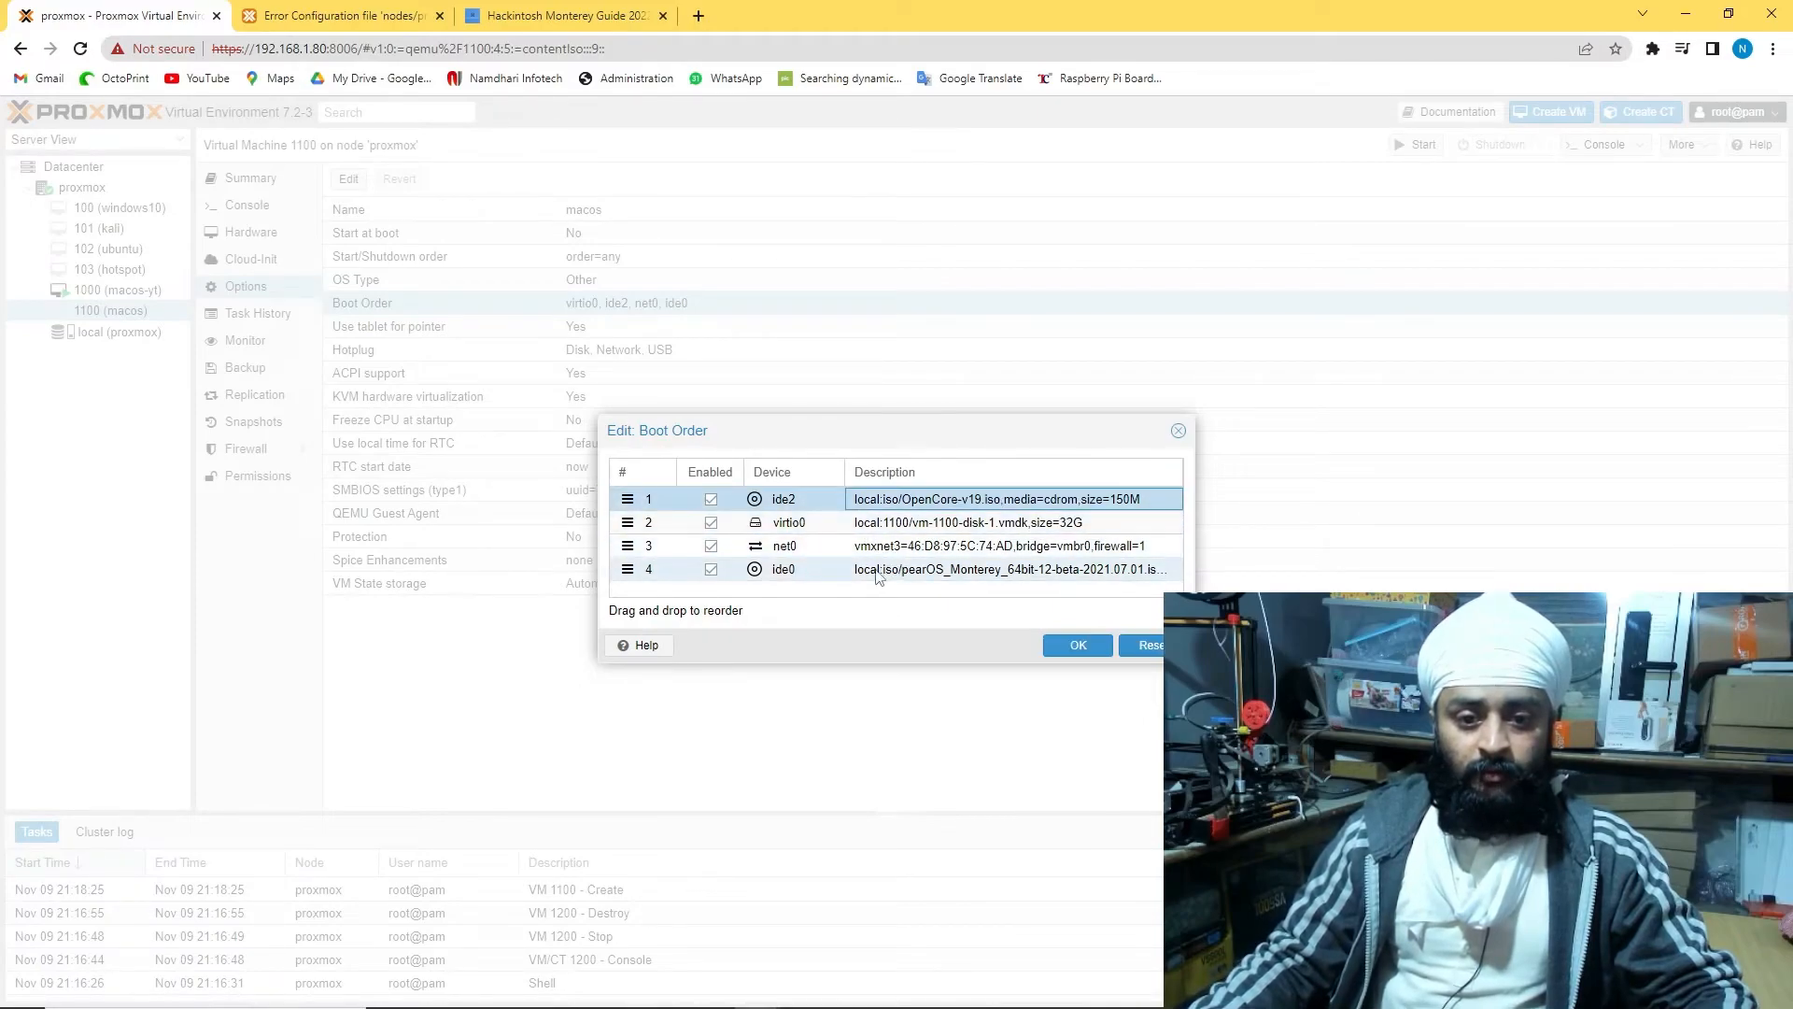
{"action": "mouse_move", "coordinate": [811, 572]}
{"action": "left_mouse_down"}
{"action": "mouse_move", "coordinate": [791, 571]}
{"action": "mouse_move", "coordinate": [803, 527]}
{"action": "left_mouse_up"}
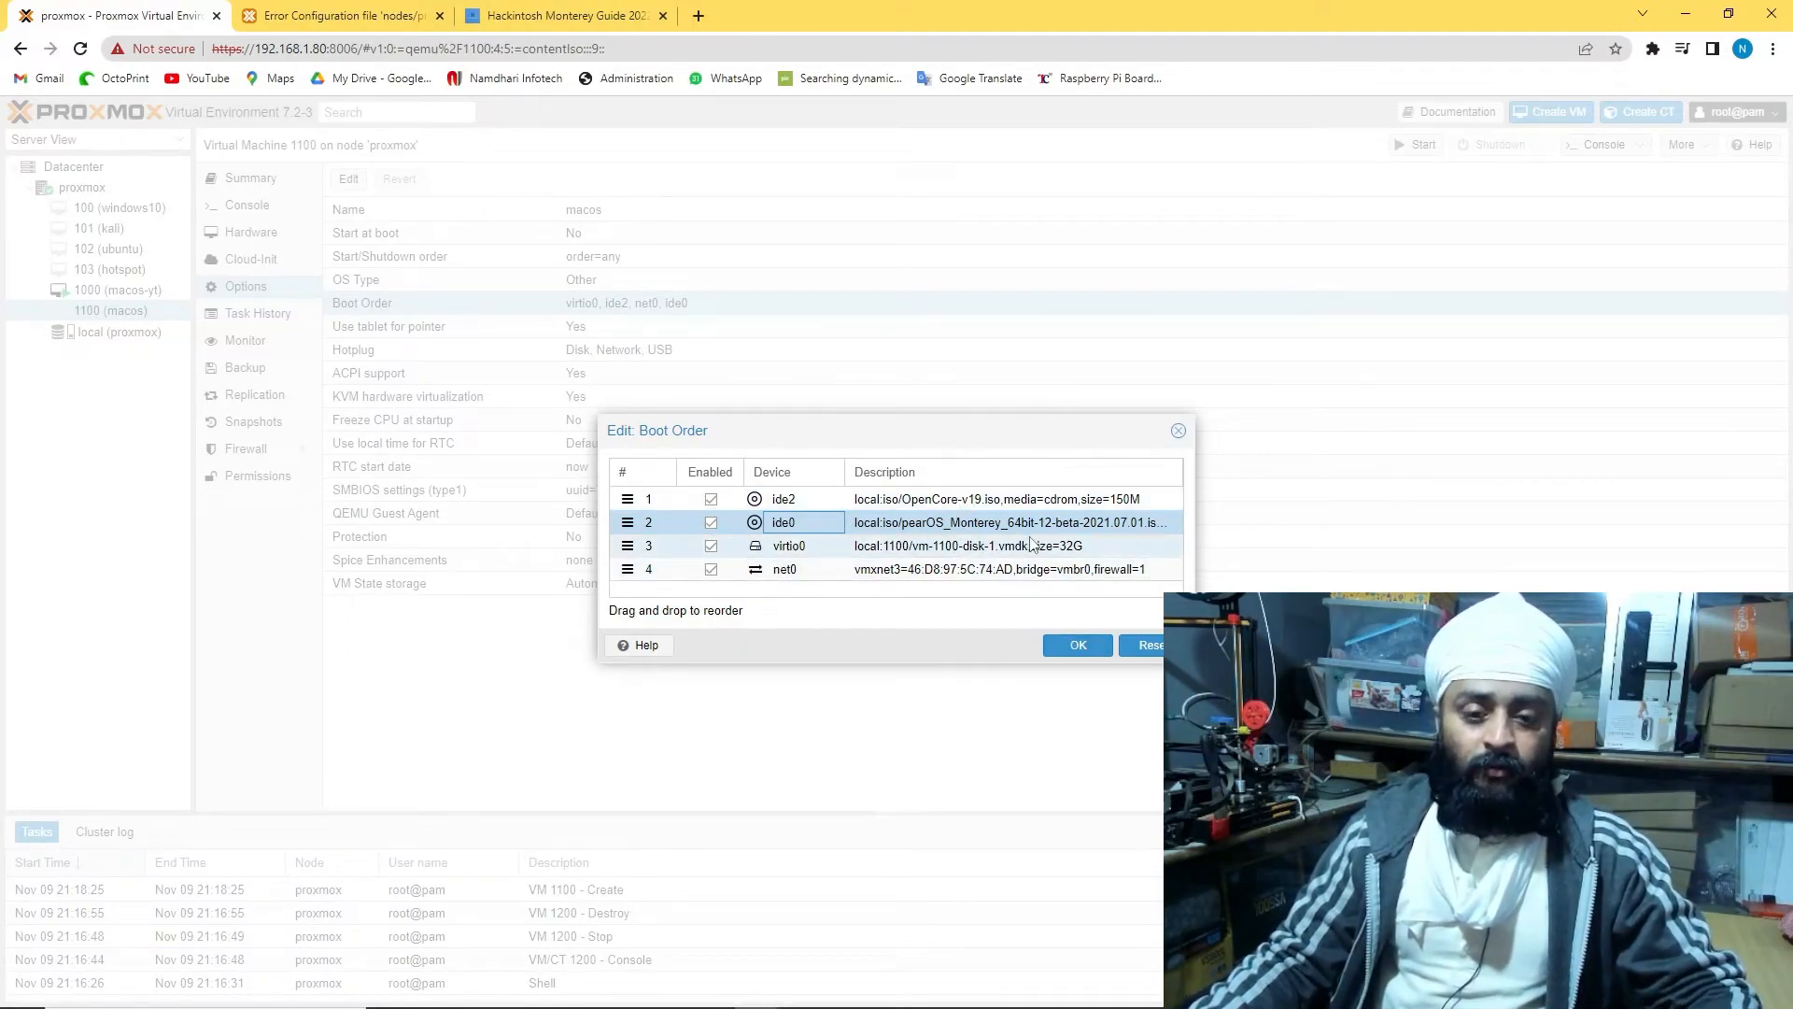
{"action": "left_click", "coordinate": [1076, 646]}
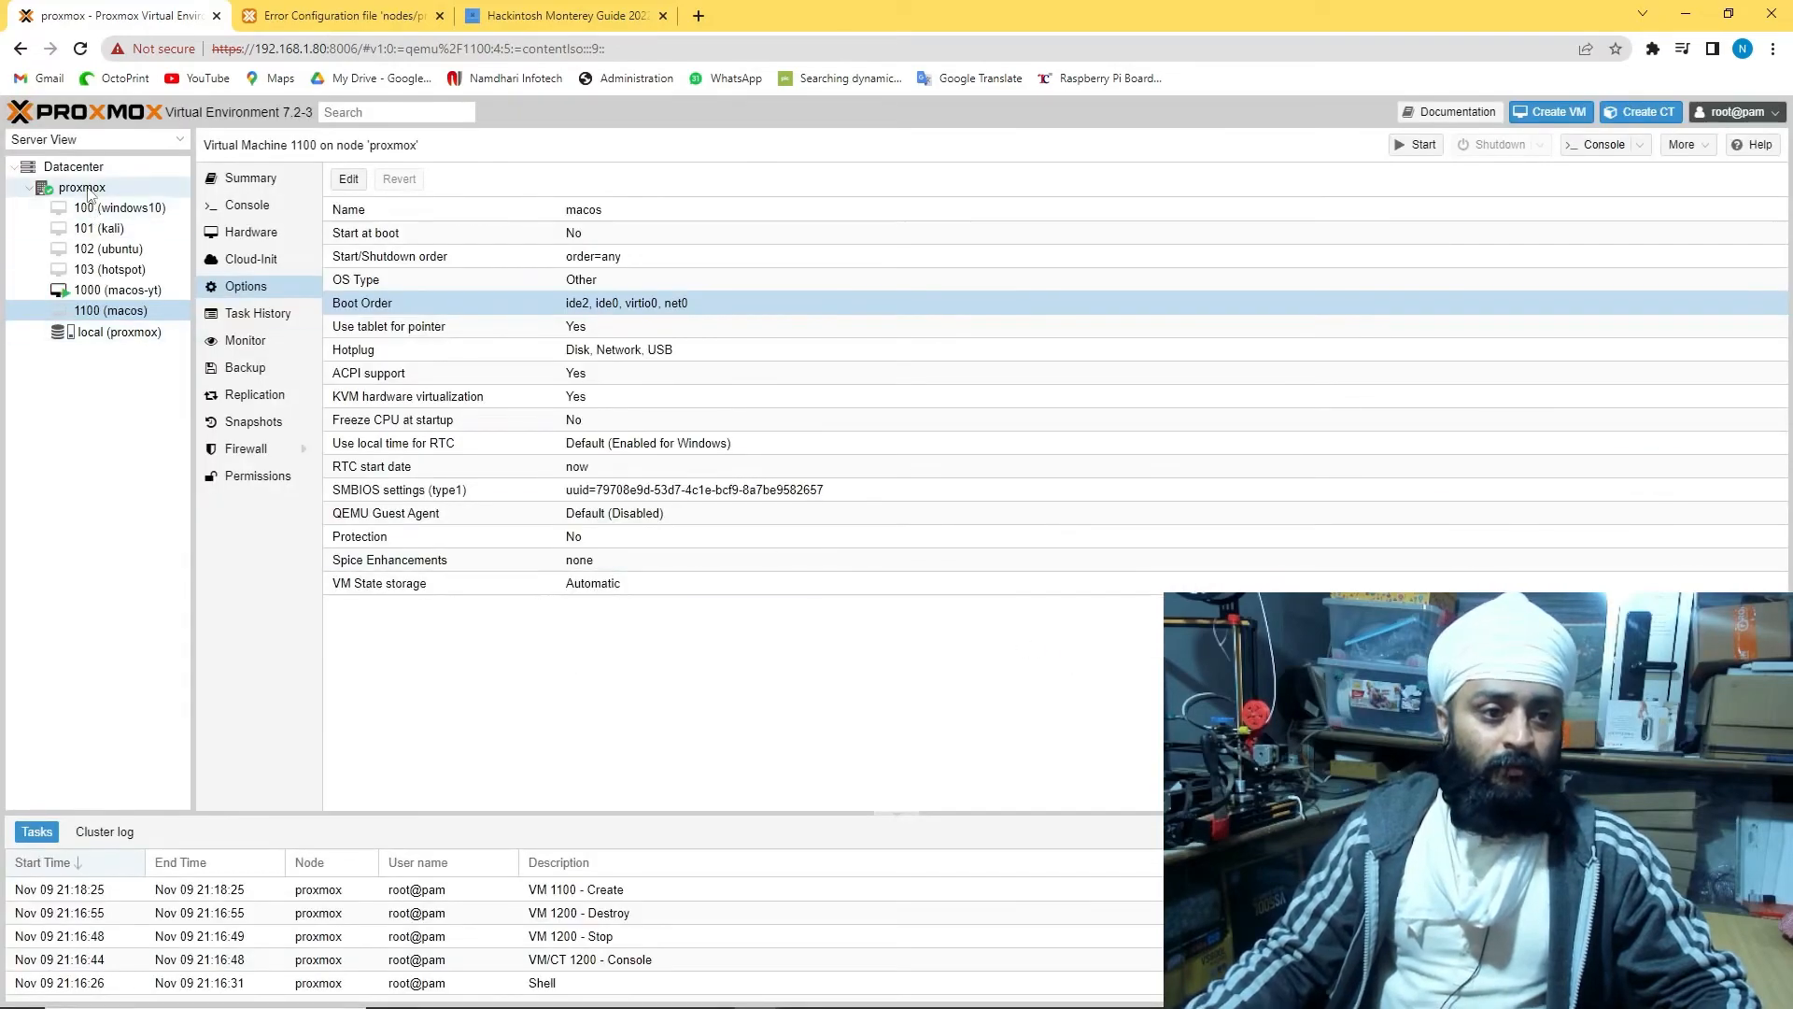
{"action": "left_click", "coordinate": [89, 189]}
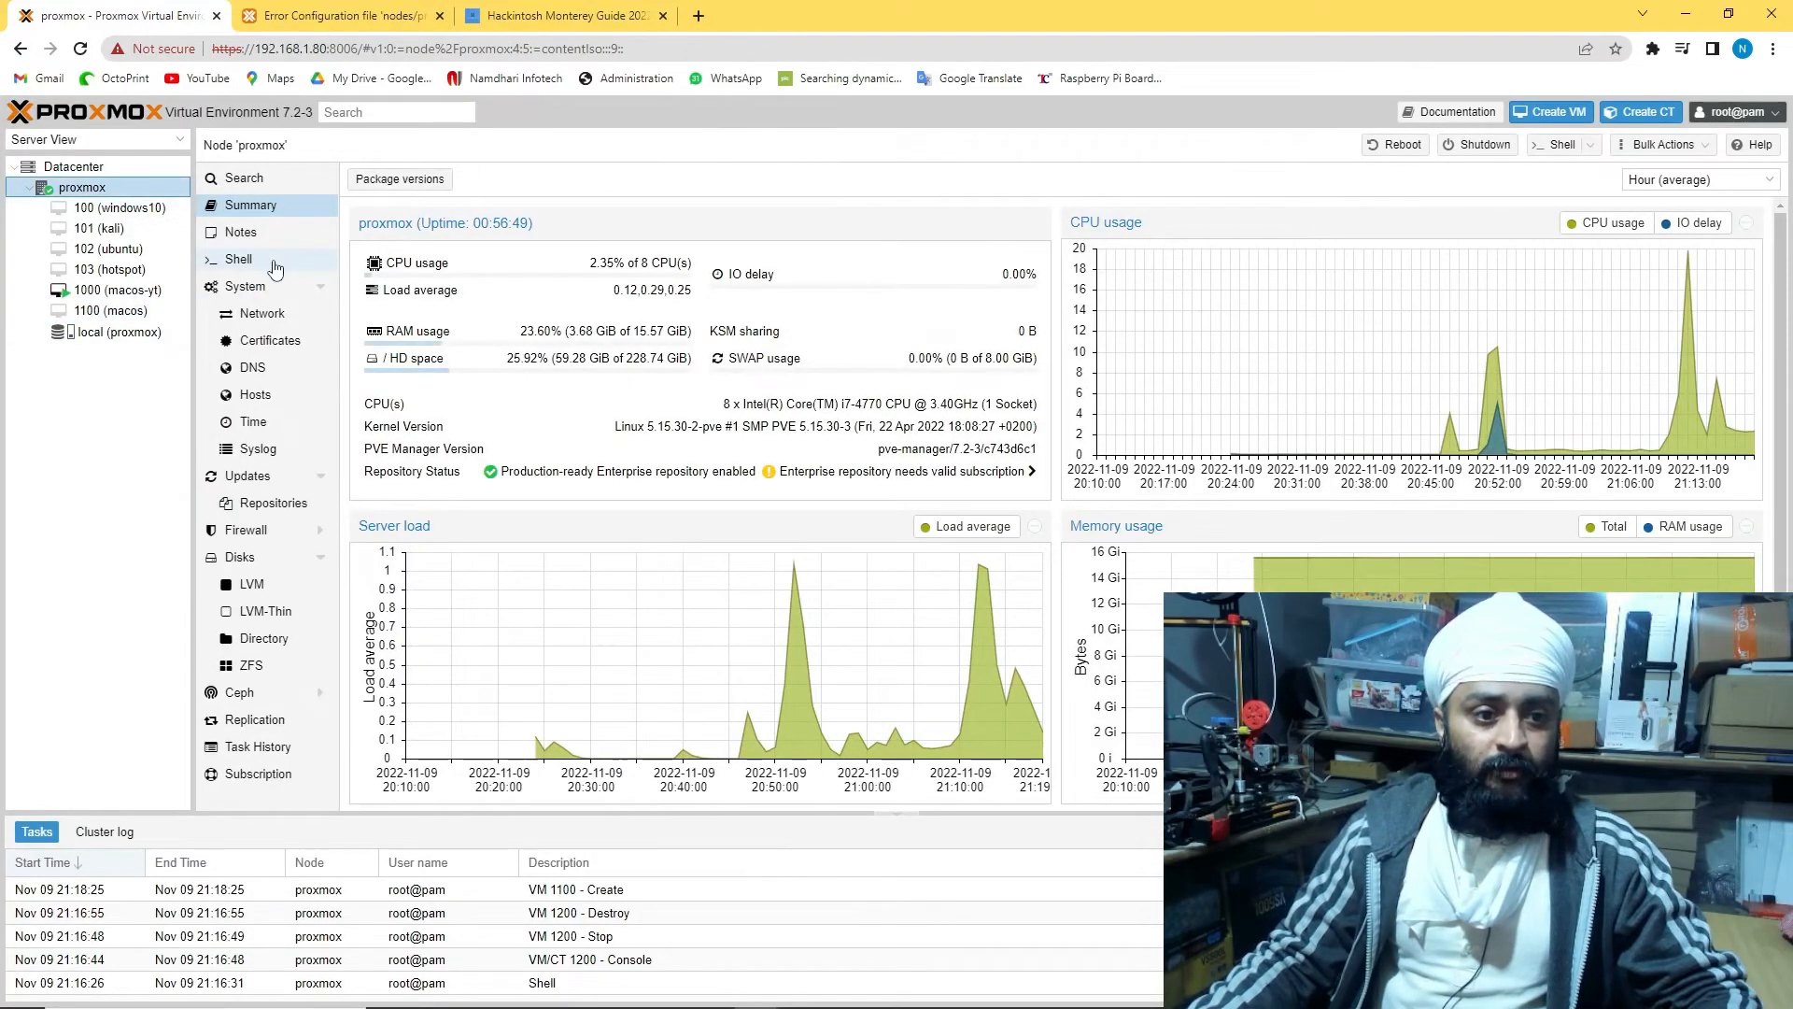
Open /etc/pve/qemu-server/1100.conf in nano from the node shell
{"action": "left_click", "coordinate": [269, 264]}
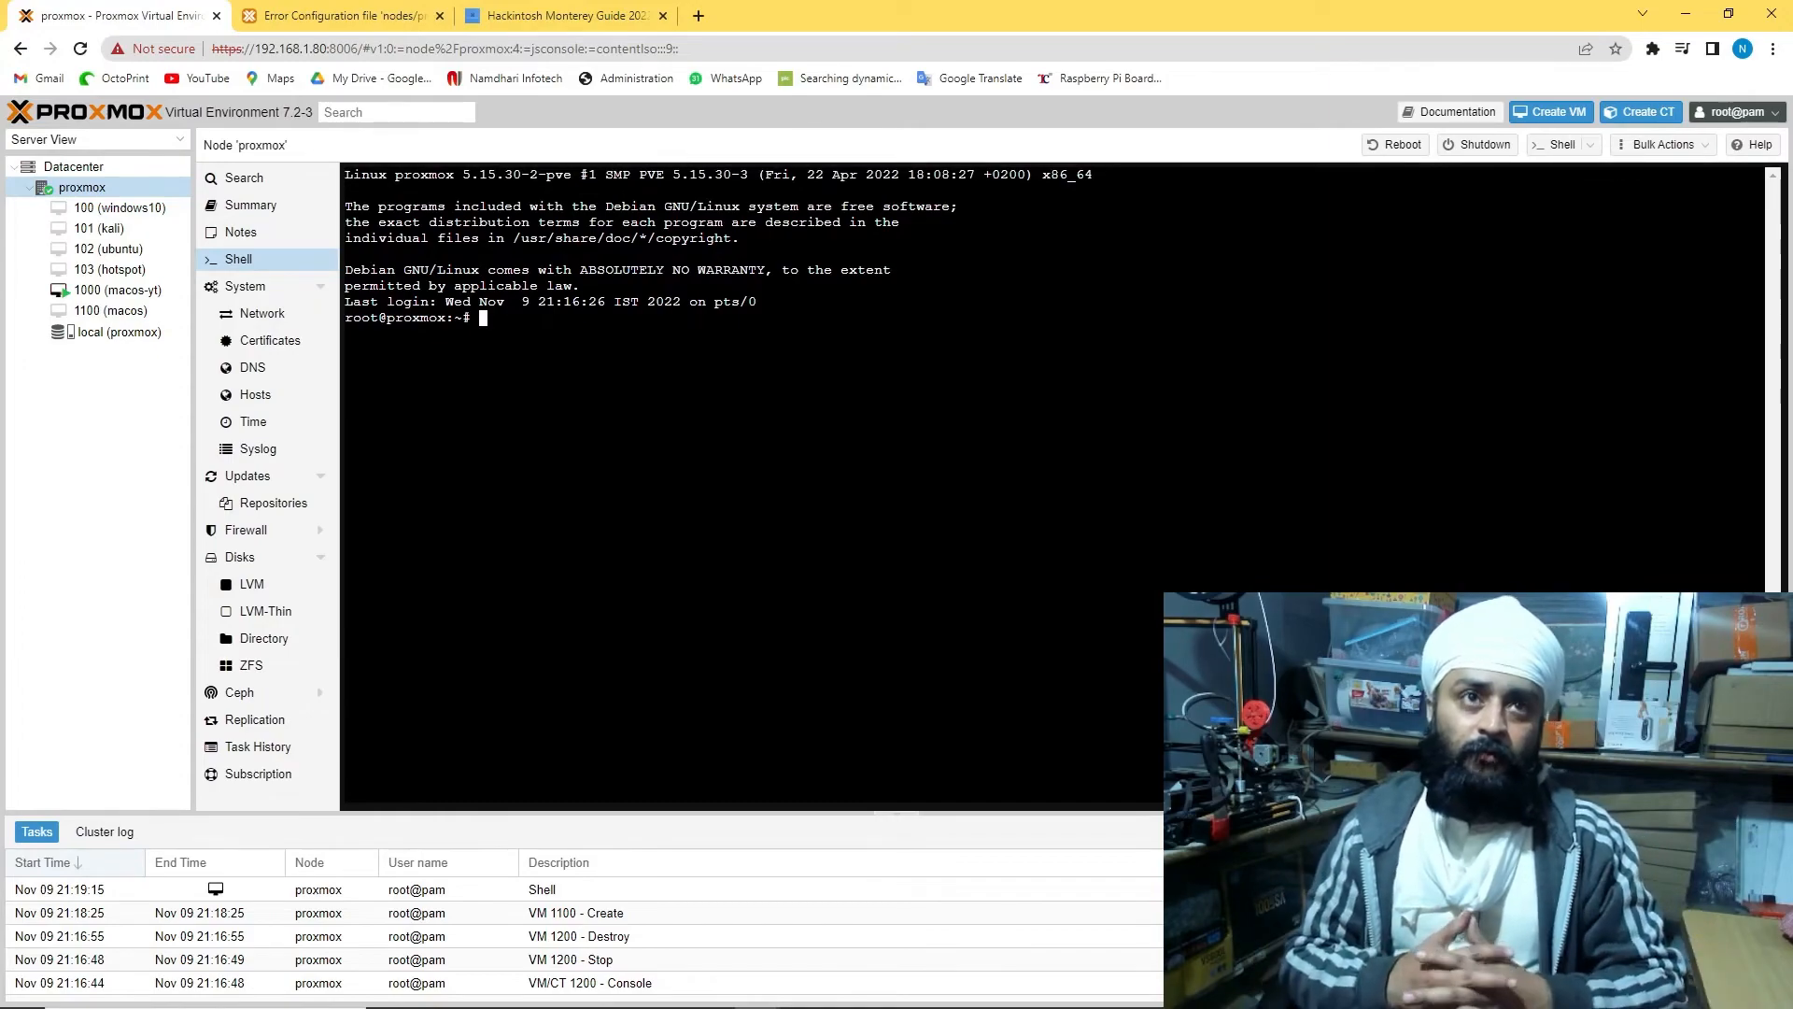
{"action": "type", "text": "nano /etc/pve/qemu-server/1000.conf"}
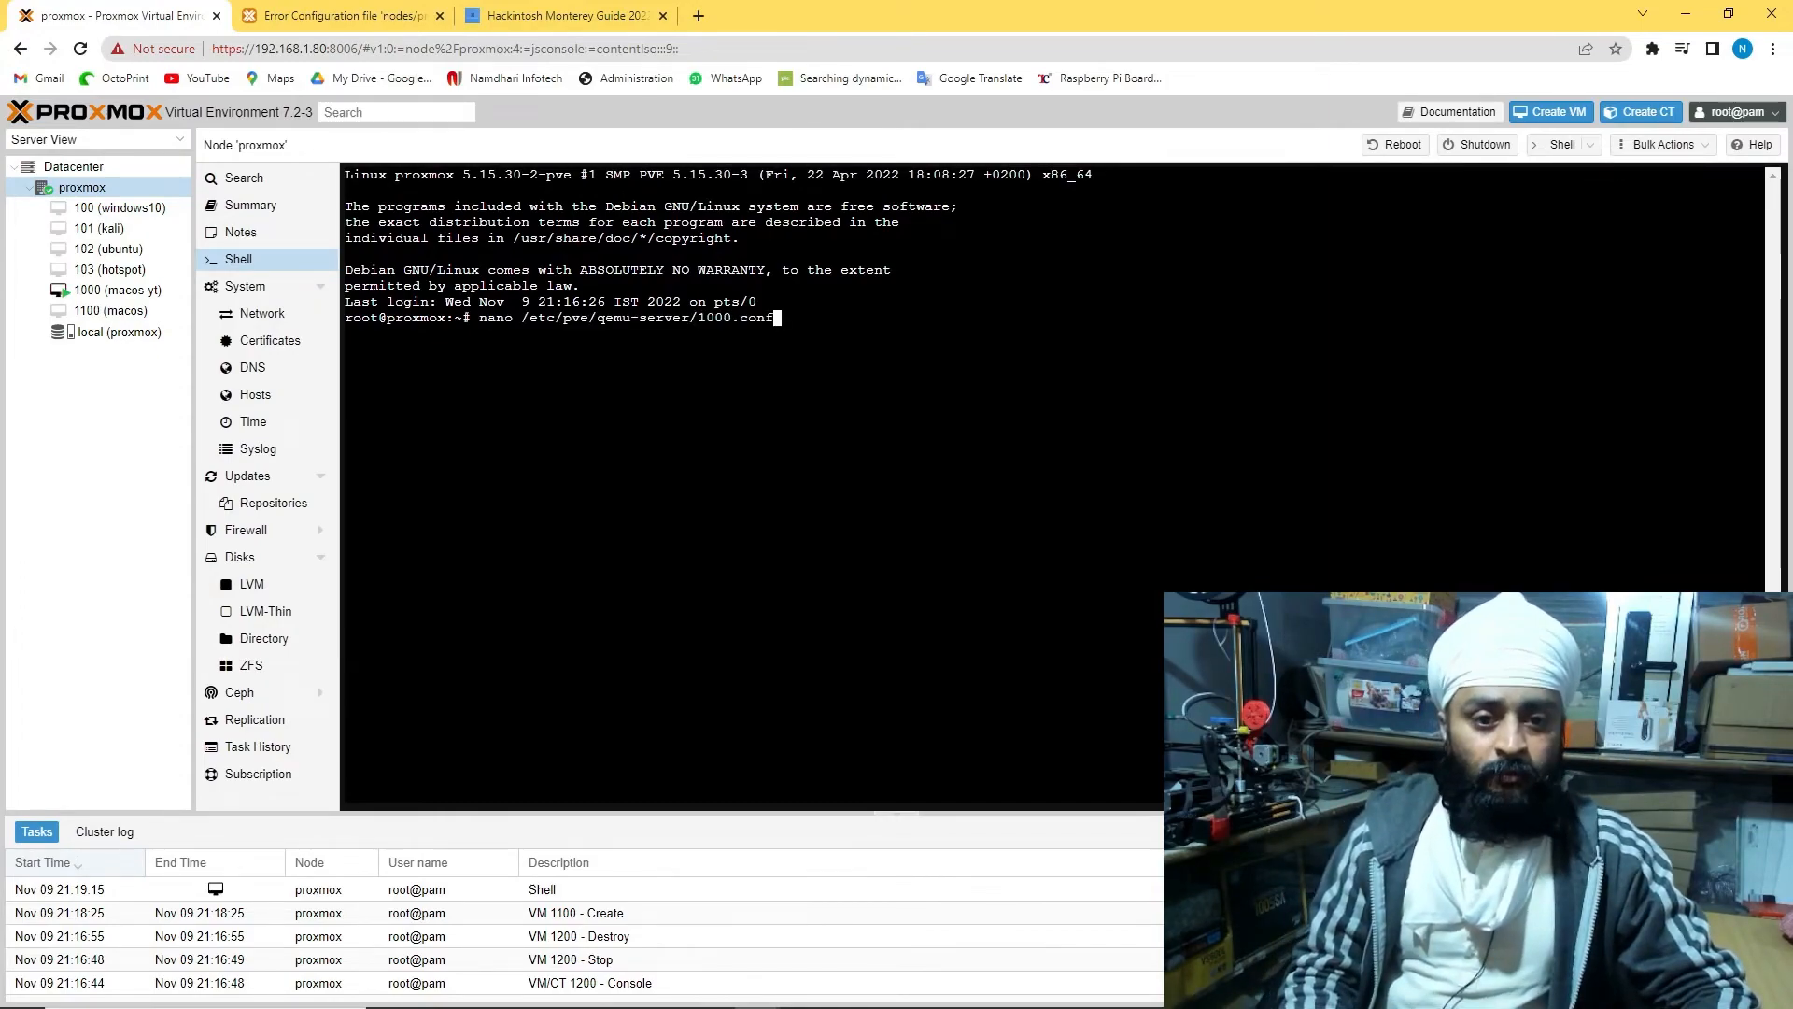
{"action": "key", "text": "Left"}
{"action": "key", "text": "Left"}
{"action": "key", "text": "Left"}
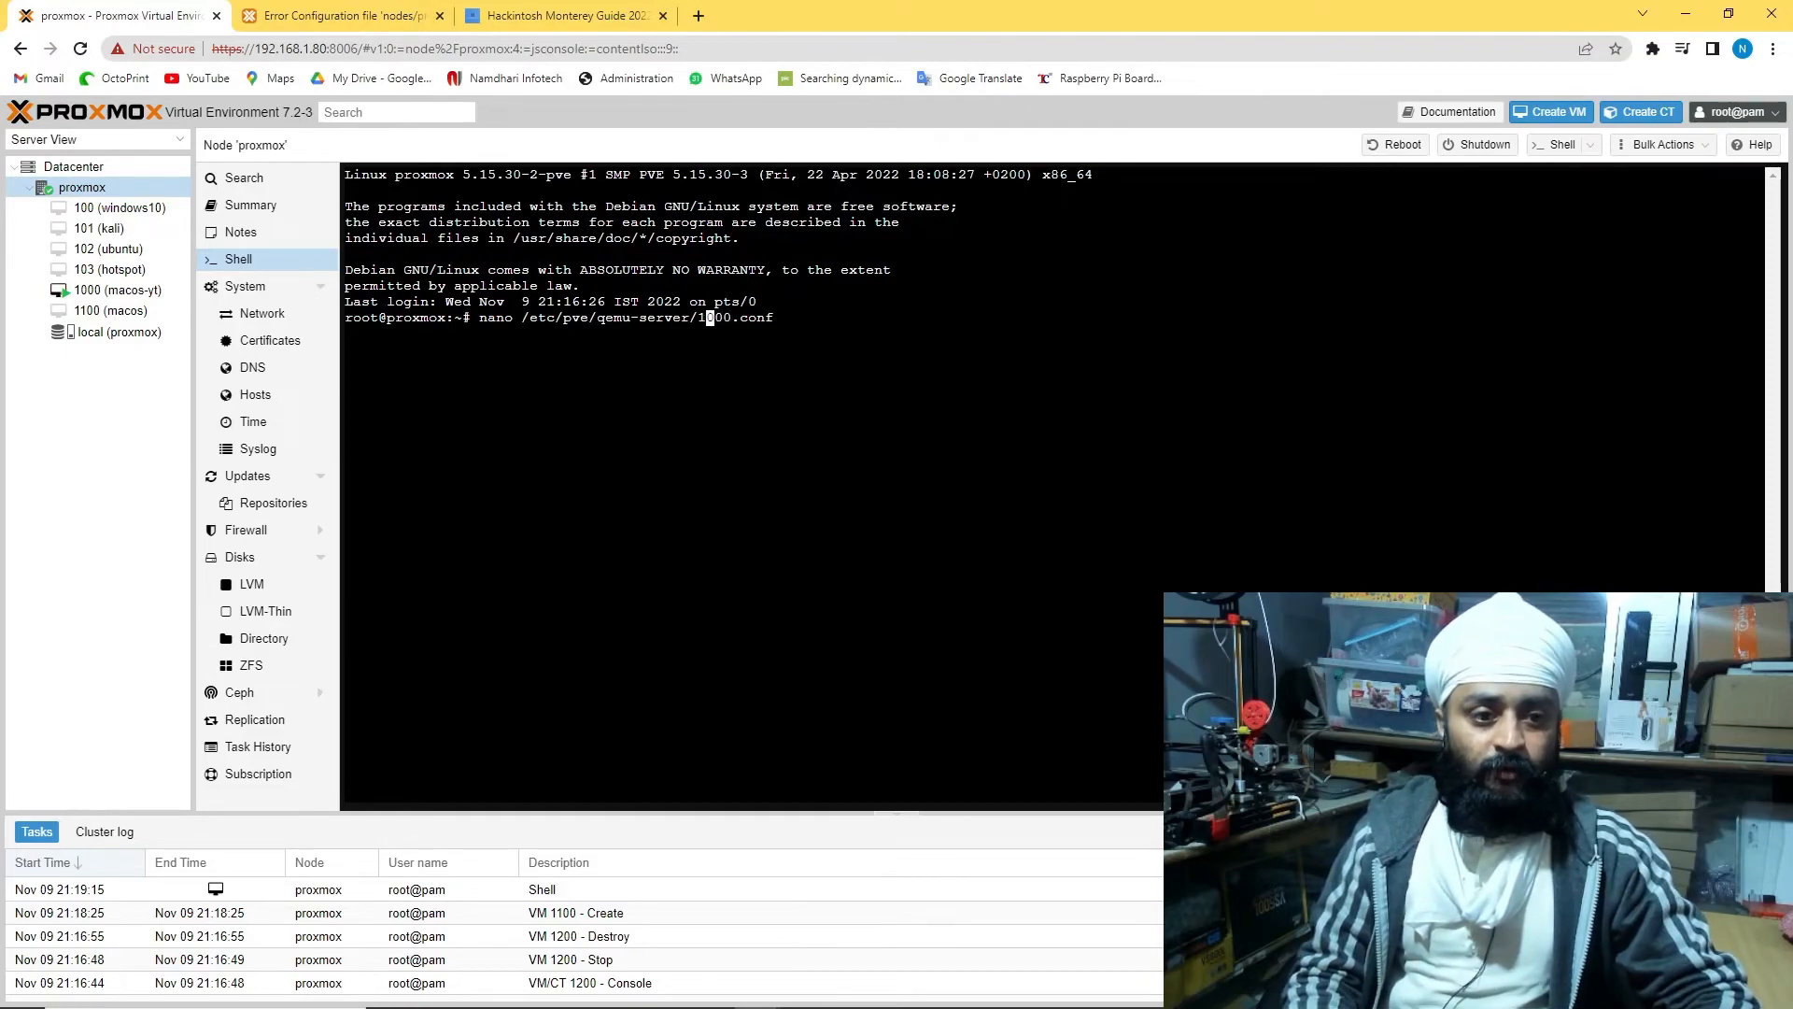
{"action": "key", "text": "Delete"}
{"action": "type", "text": "1"}
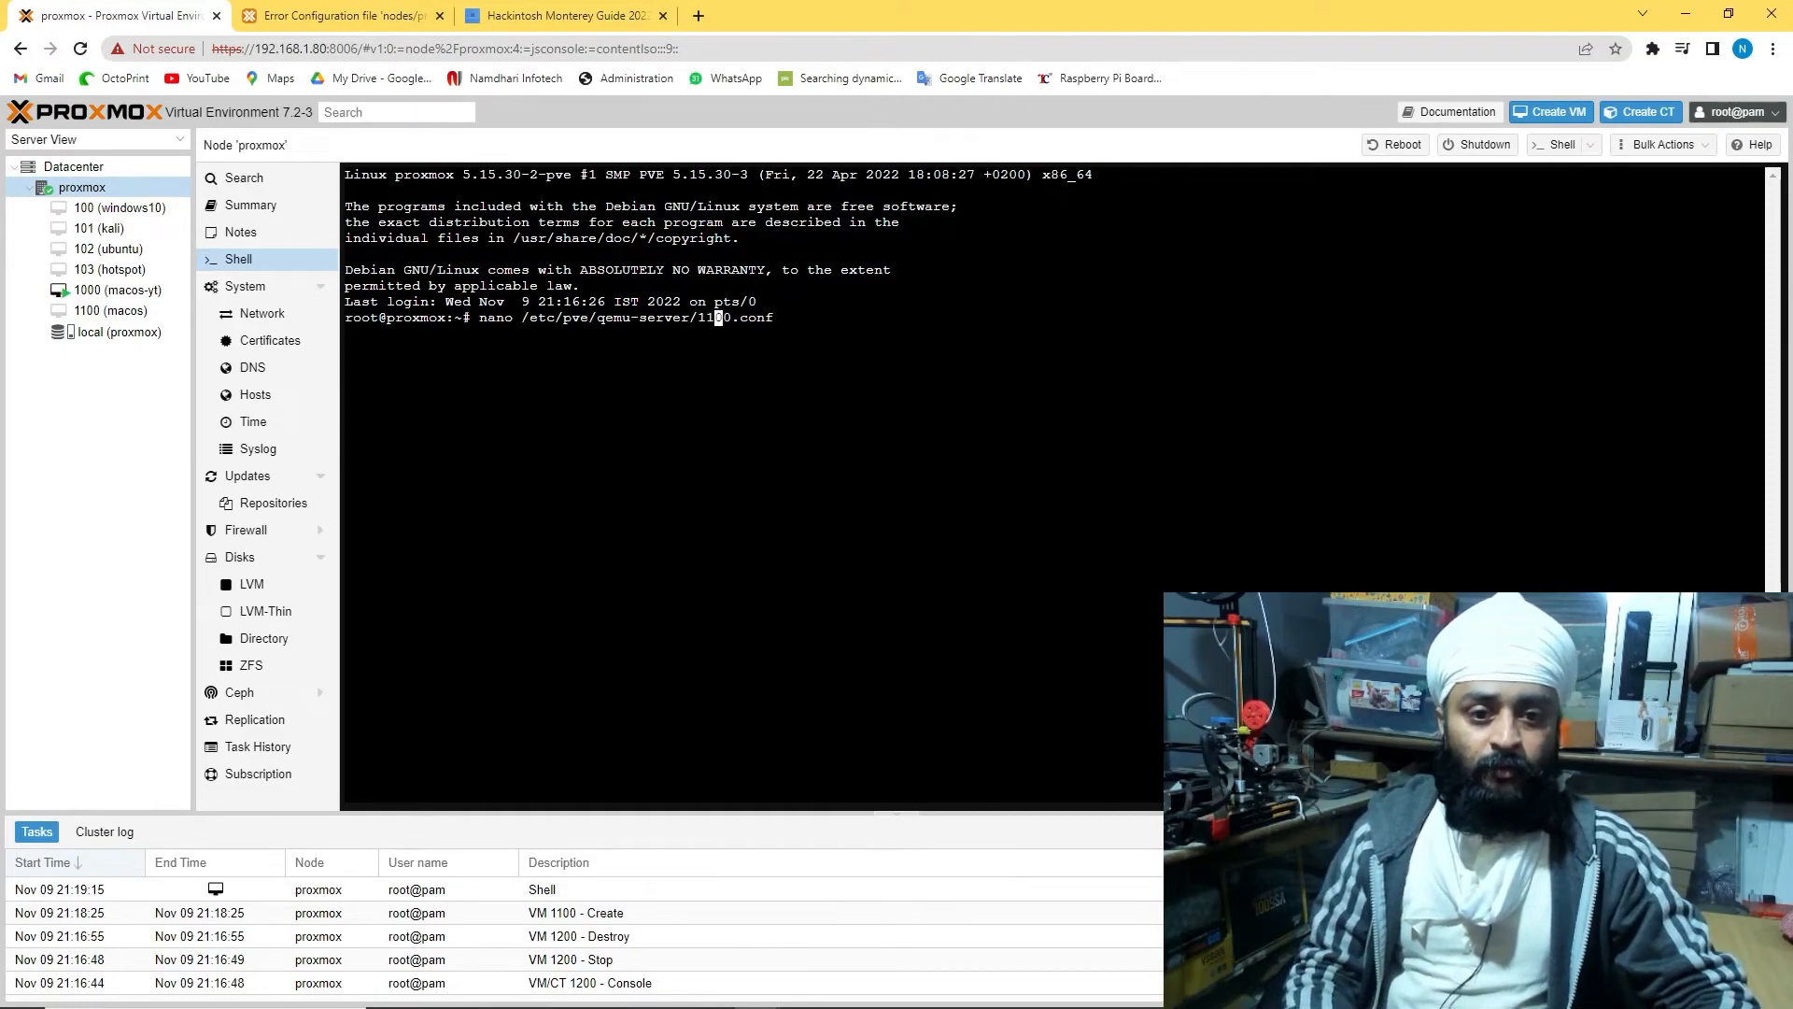
{"action": "key", "text": "Return"}
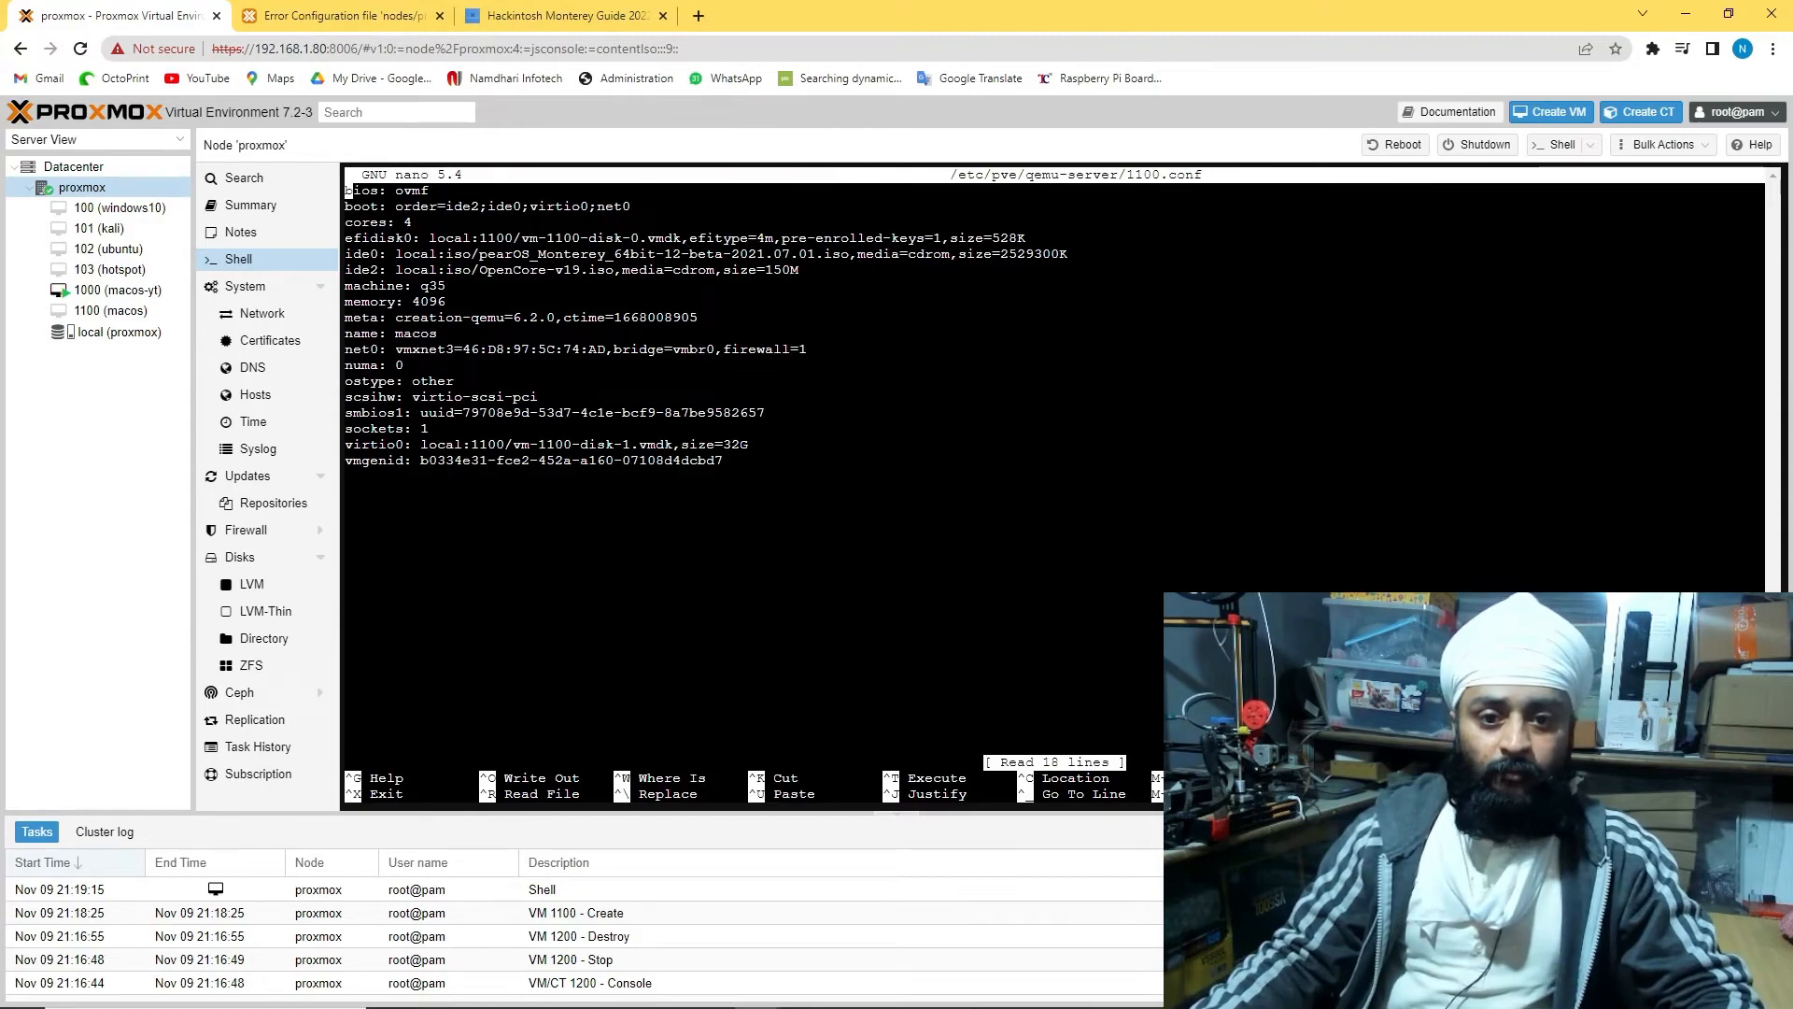
Replace media=cdrom with cache=unsafe on the ide0 line
{"action": "key", "text": "BackSpace"}
{"action": "key", "text": "BackSpace"}
{"action": "key", "text": "BackSpace"}
{"action": "key", "text": "BackSpace"}
{"action": "key", "text": "BackSpace"}
{"action": "key", "text": "BackSpace"}
{"action": "key", "text": "BackSpace"}
{"action": "key", "text": "BackSpace"}
{"action": "key", "text": "BackSpace"}
{"action": "key", "text": "BackSpace"}
{"action": "key", "text": "BackSpace"}
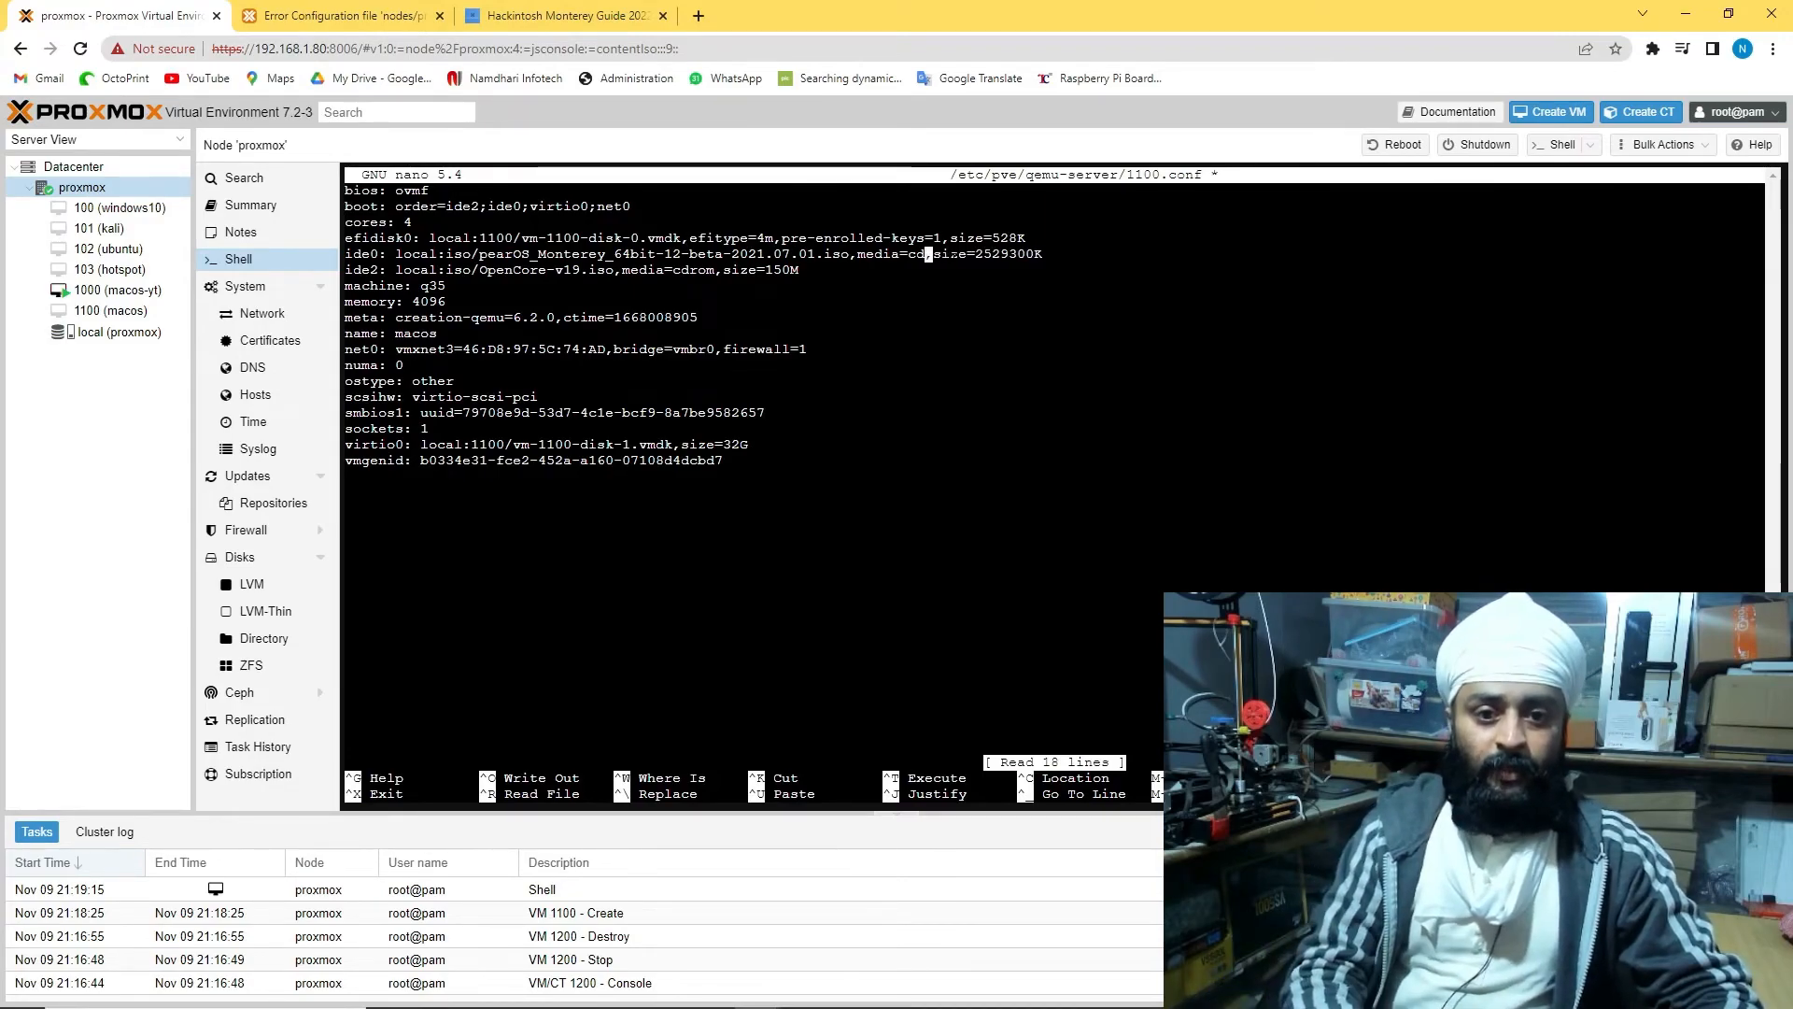
{"action": "type", "text": "cache="}
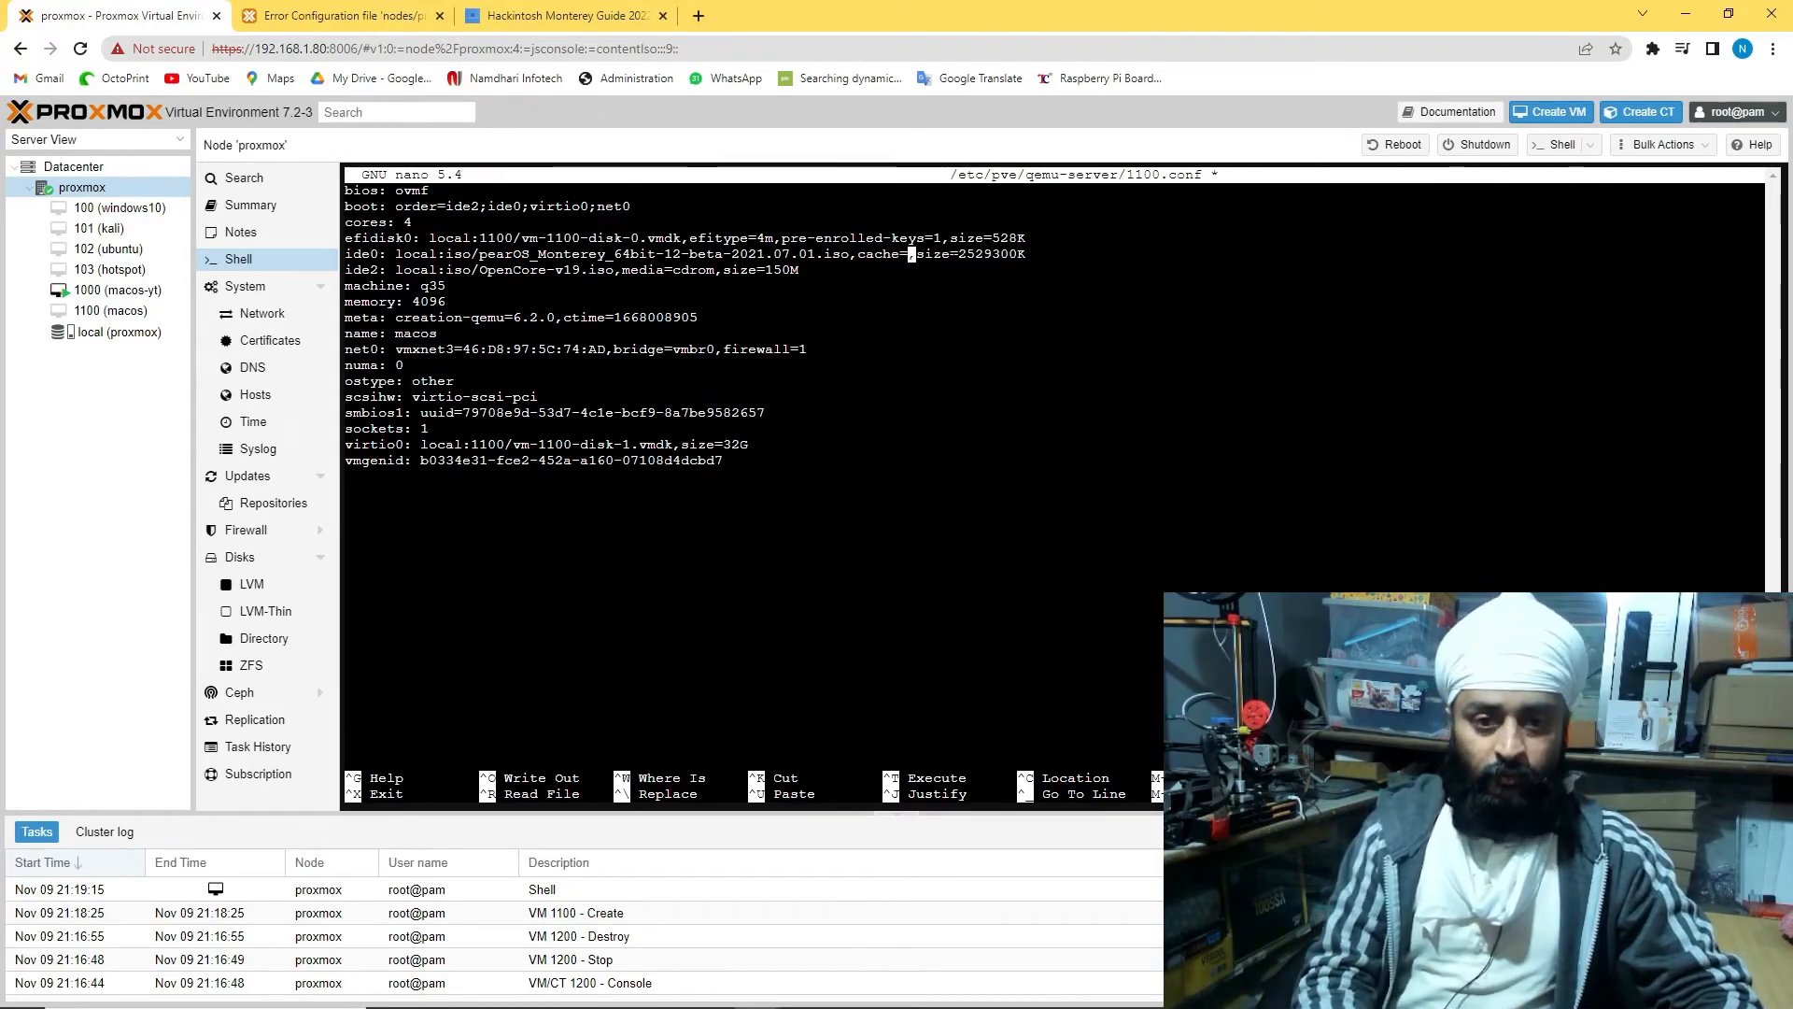
{"action": "left_click", "coordinate": [495, 17]}
{"action": "left_click", "coordinate": [938, 344]}
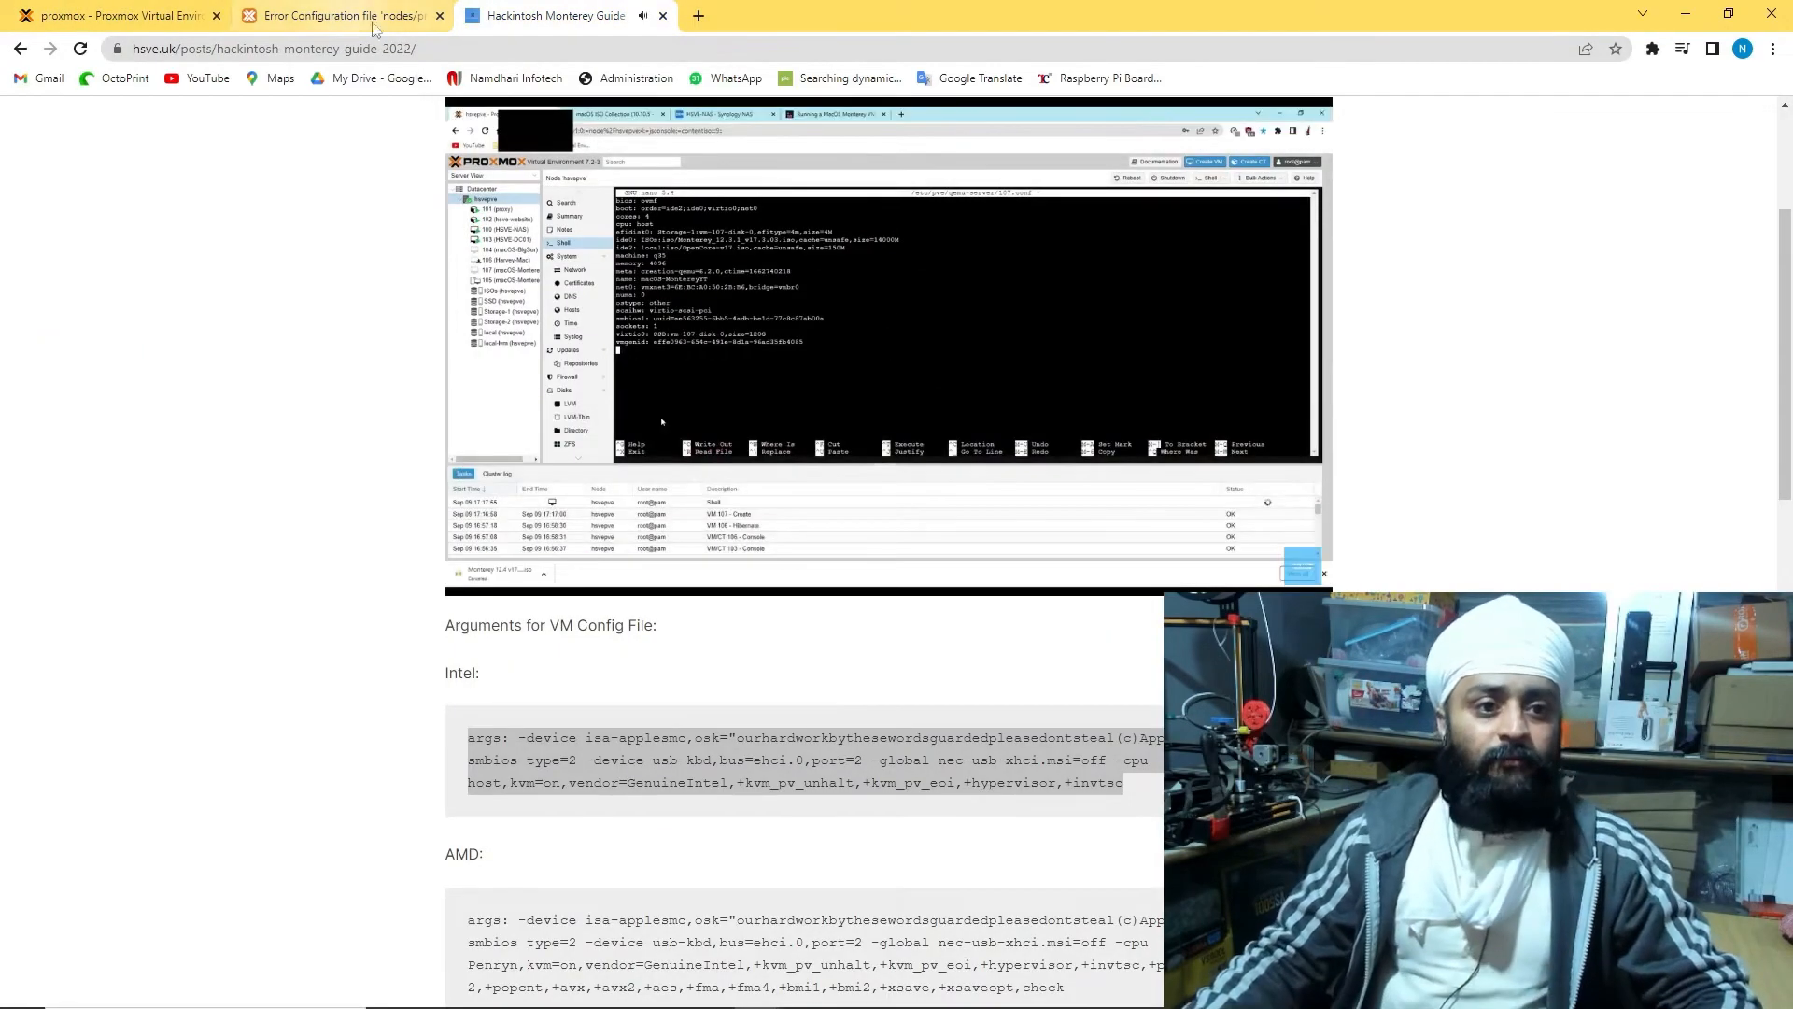
{"action": "left_click", "coordinate": [938, 343]}
{"action": "left_click", "coordinate": [121, 15]}
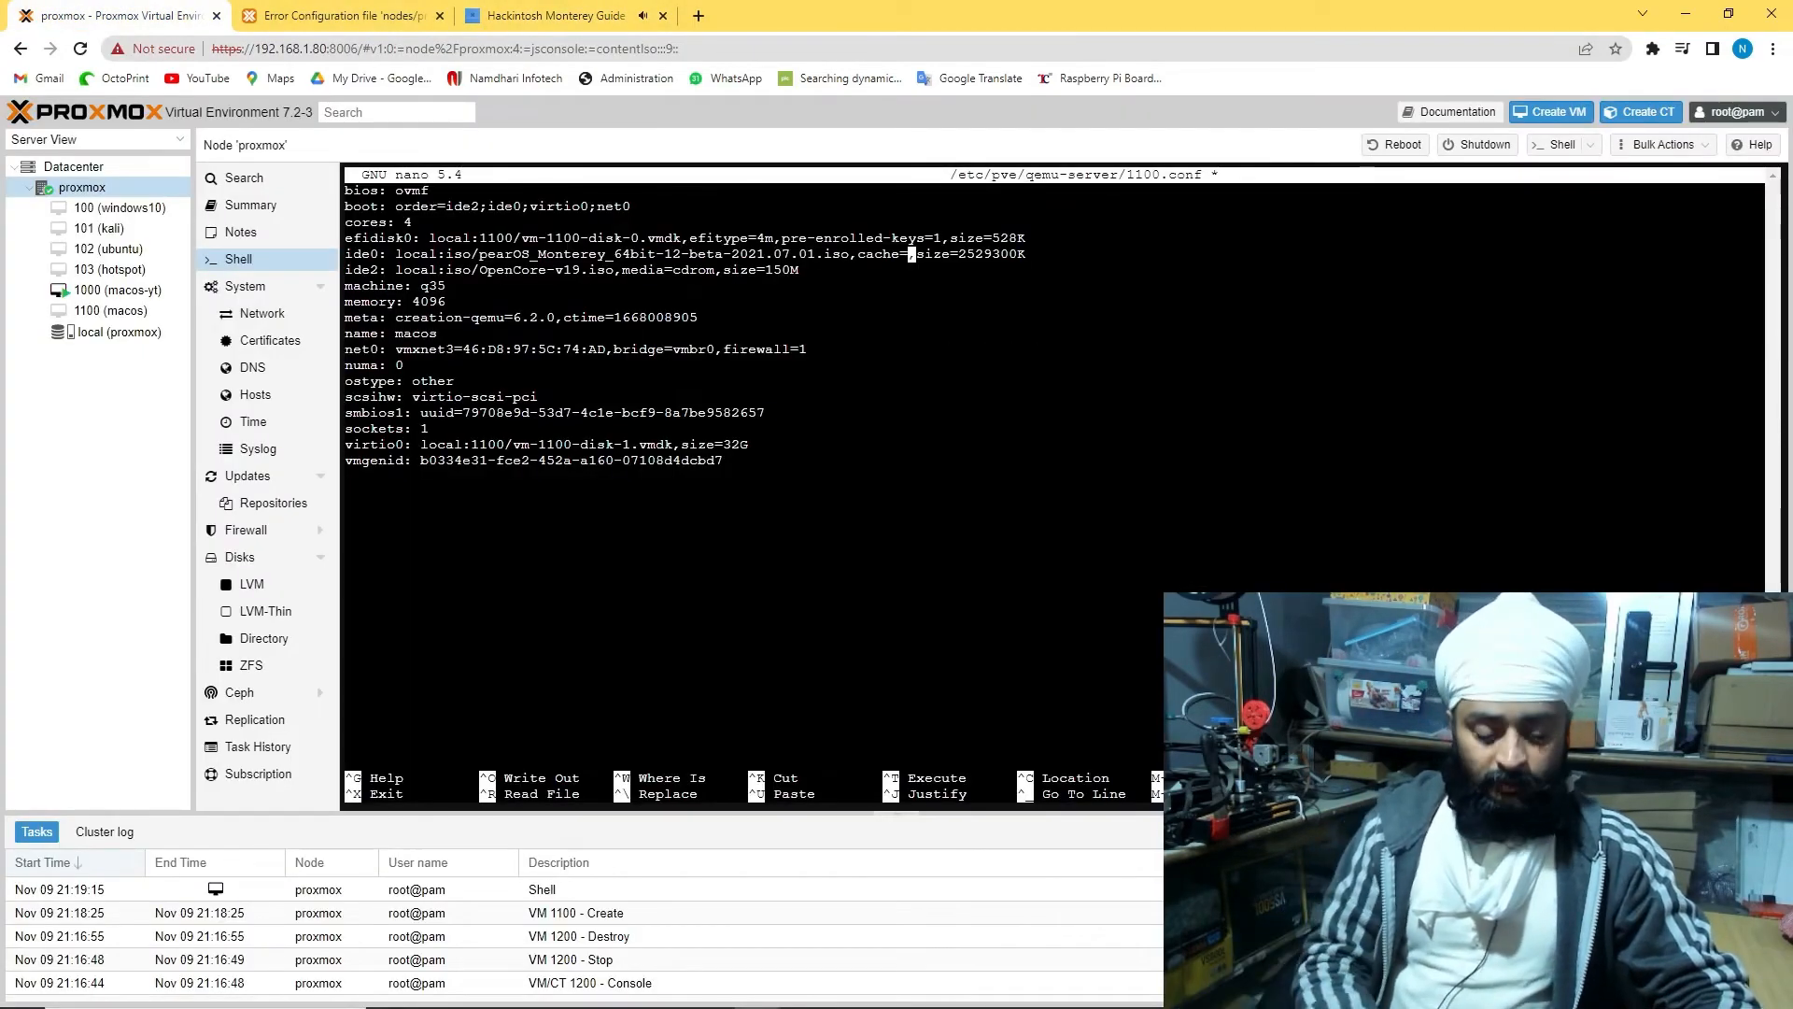
{"action": "type", "text": "unsafe"}
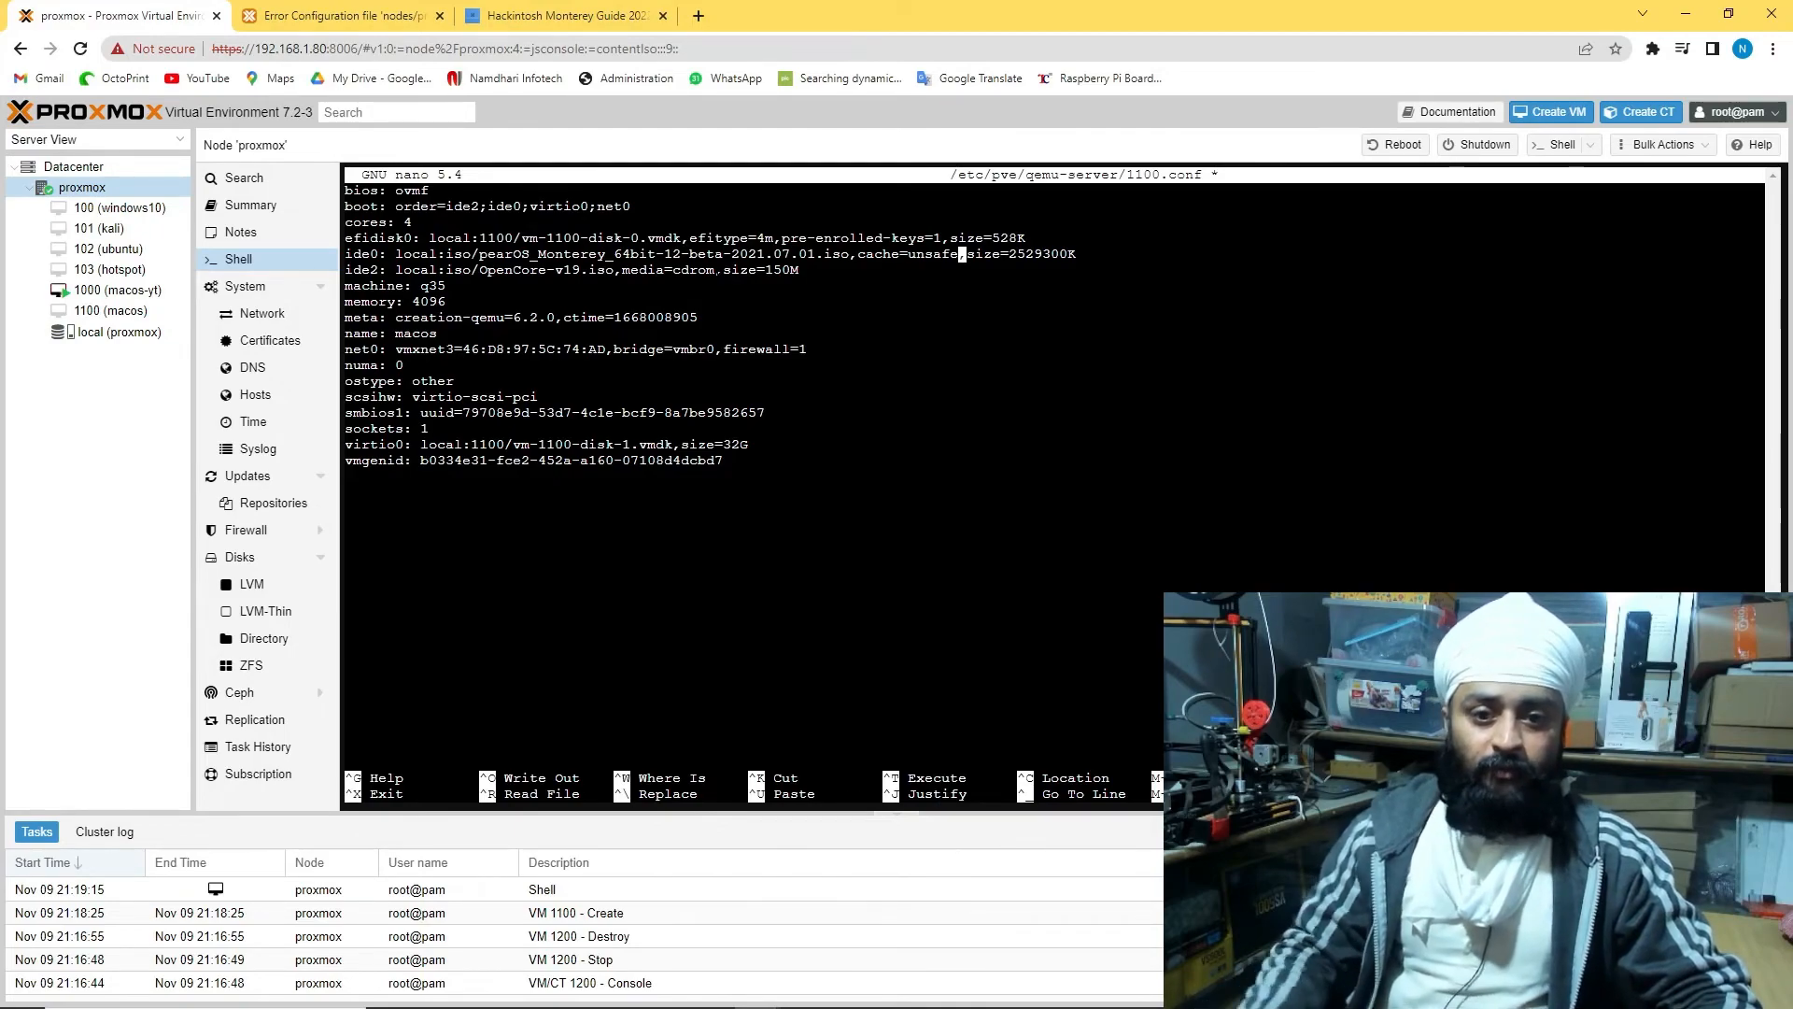
Replace media=cdrom with cache=unsafe on the ide2 line
{"action": "key", "text": "Down"}
{"action": "key", "text": "Left"}
{"action": "key", "text": "Left"}
{"action": "key", "text": "Left"}
{"action": "key", "text": "Left"}
{"action": "key", "text": "Left"}
{"action": "key", "text": "Left"}
{"action": "key", "text": "BackSpace"}
{"action": "key", "text": "BackSpace"}
{"action": "key", "text": "BackSpace"}
{"action": "key", "text": "BackSpace"}
{"action": "key", "text": "BackSpace"}
{"action": "key", "text": "BackSpace"}
{"action": "key", "text": "BackSpace"}
{"action": "key", "text": "BackSpace"}
{"action": "key", "text": "BackSpace"}
{"action": "key", "text": "BackSpace"}
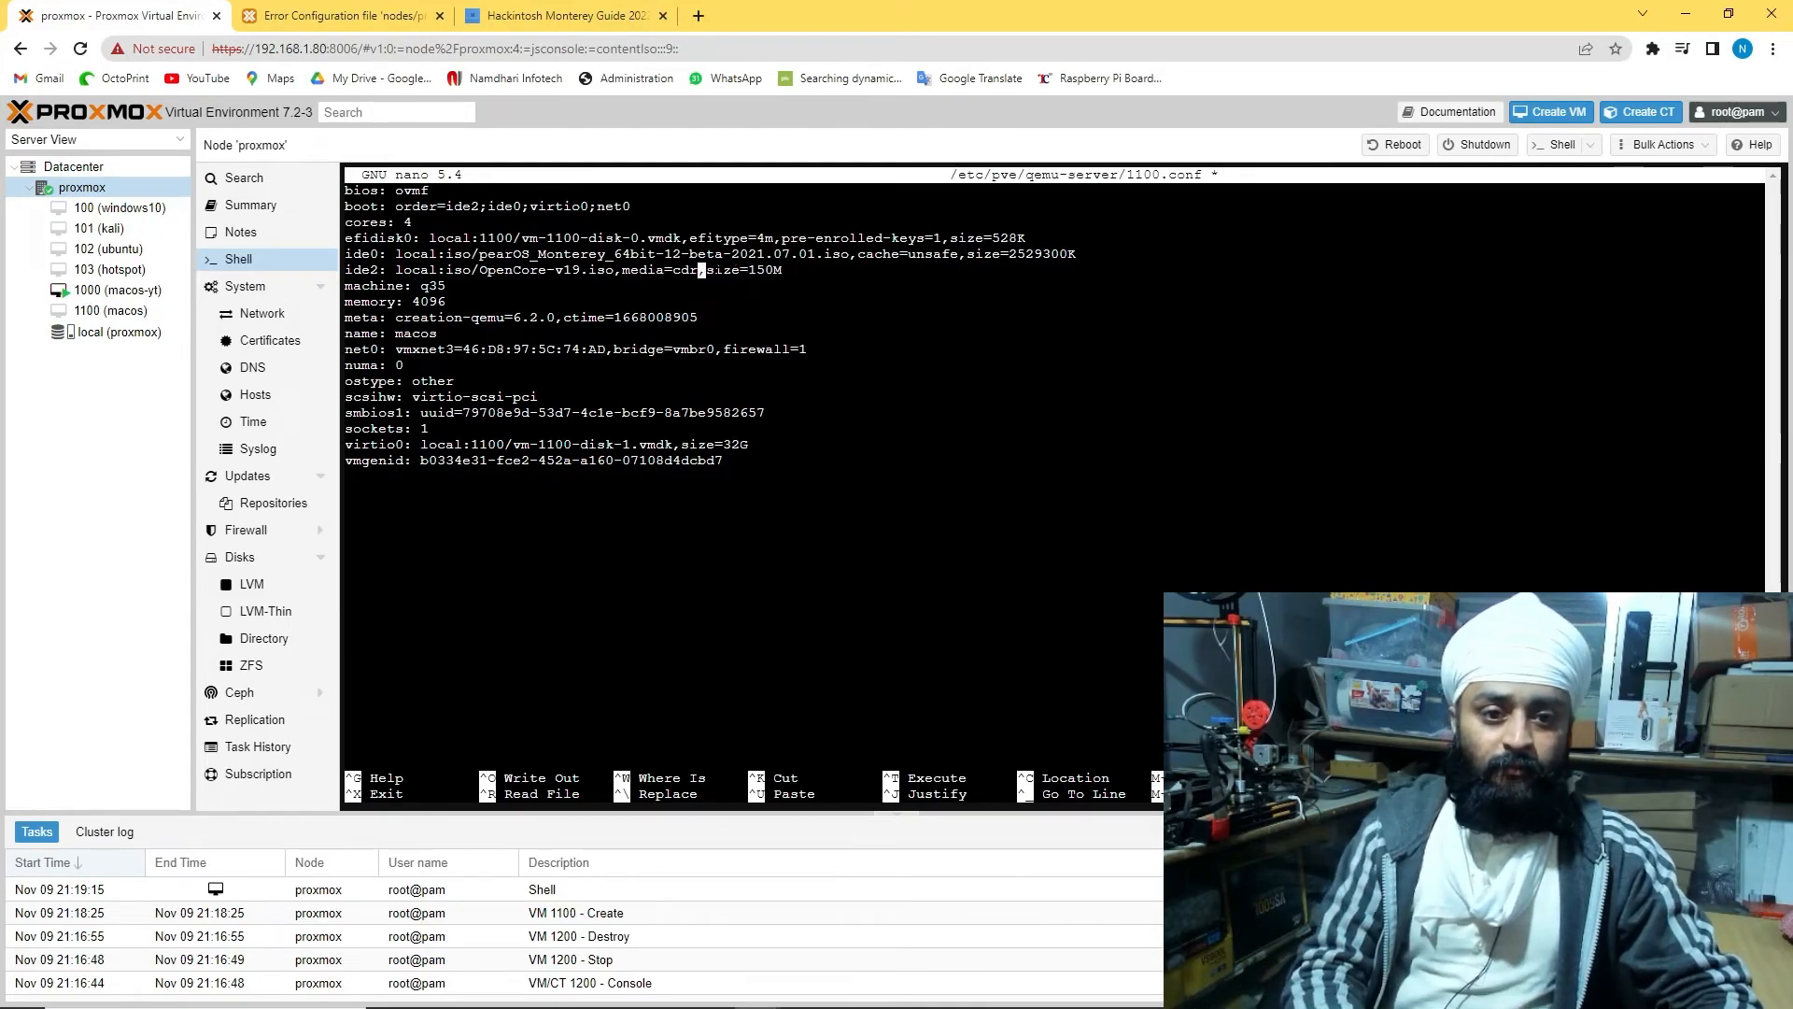
{"action": "key", "text": "BackSpace"}
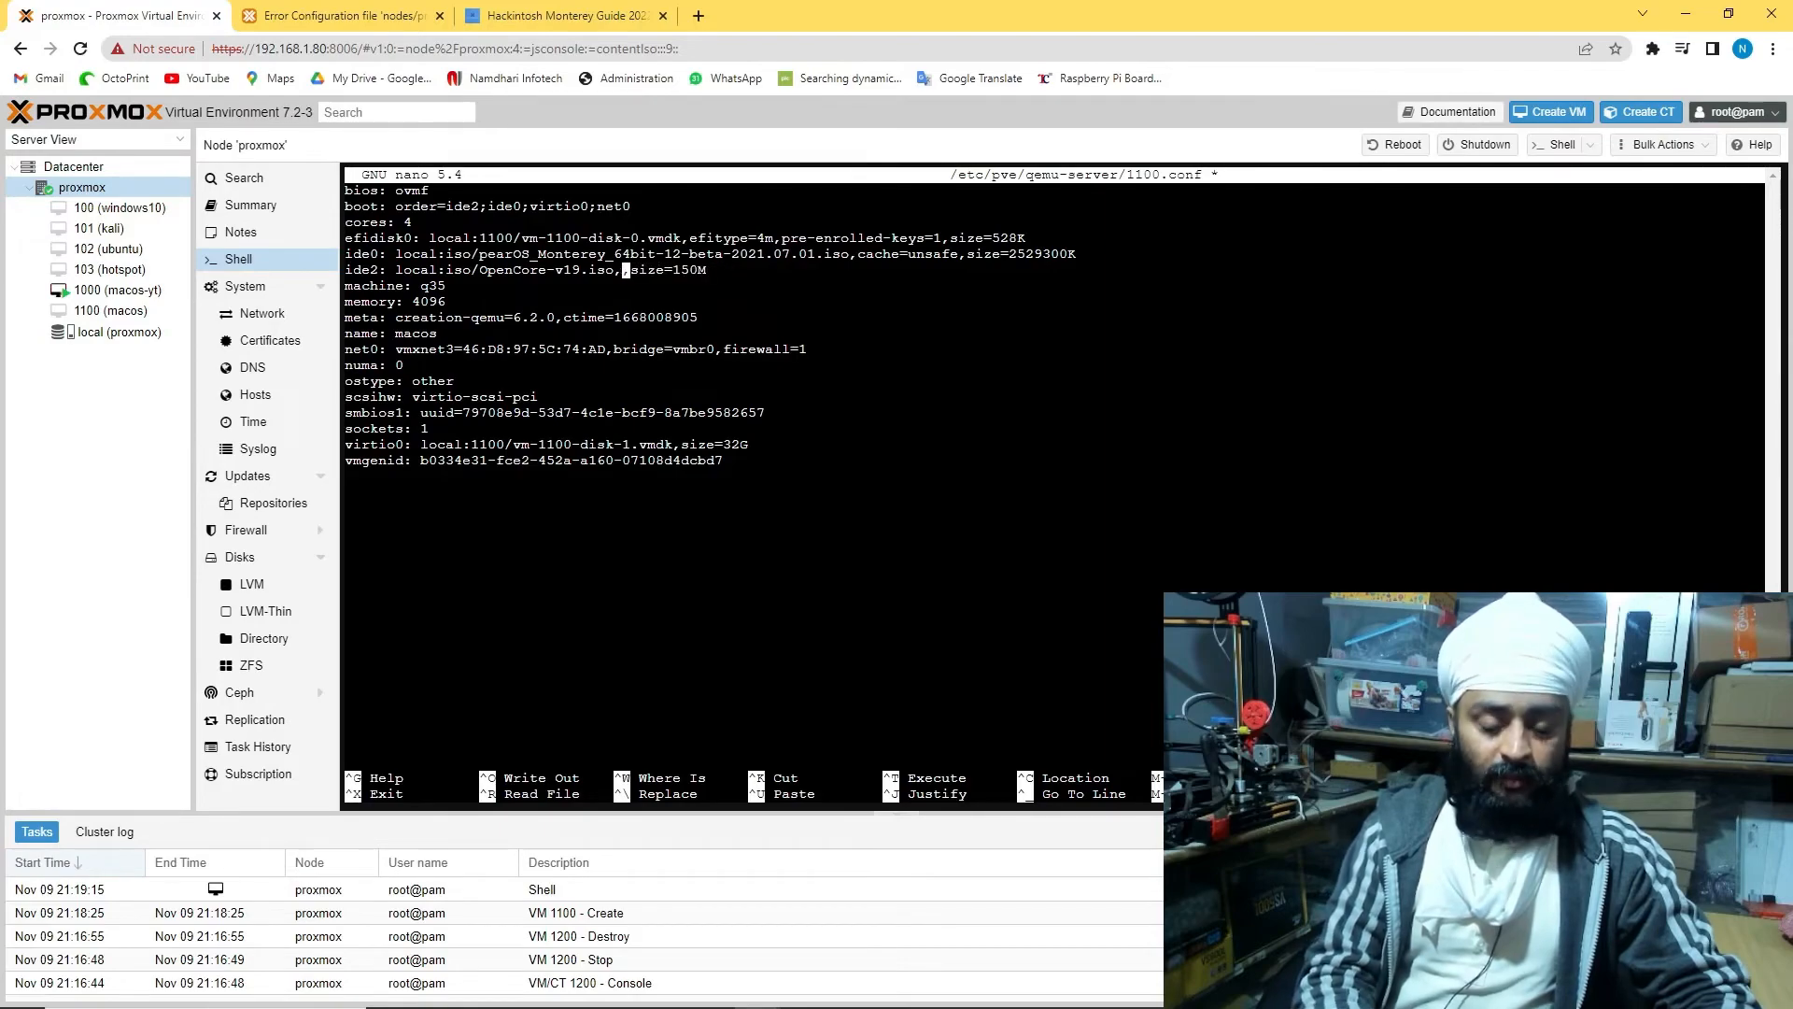
{"action": "type", "text": "cache=unsa"}
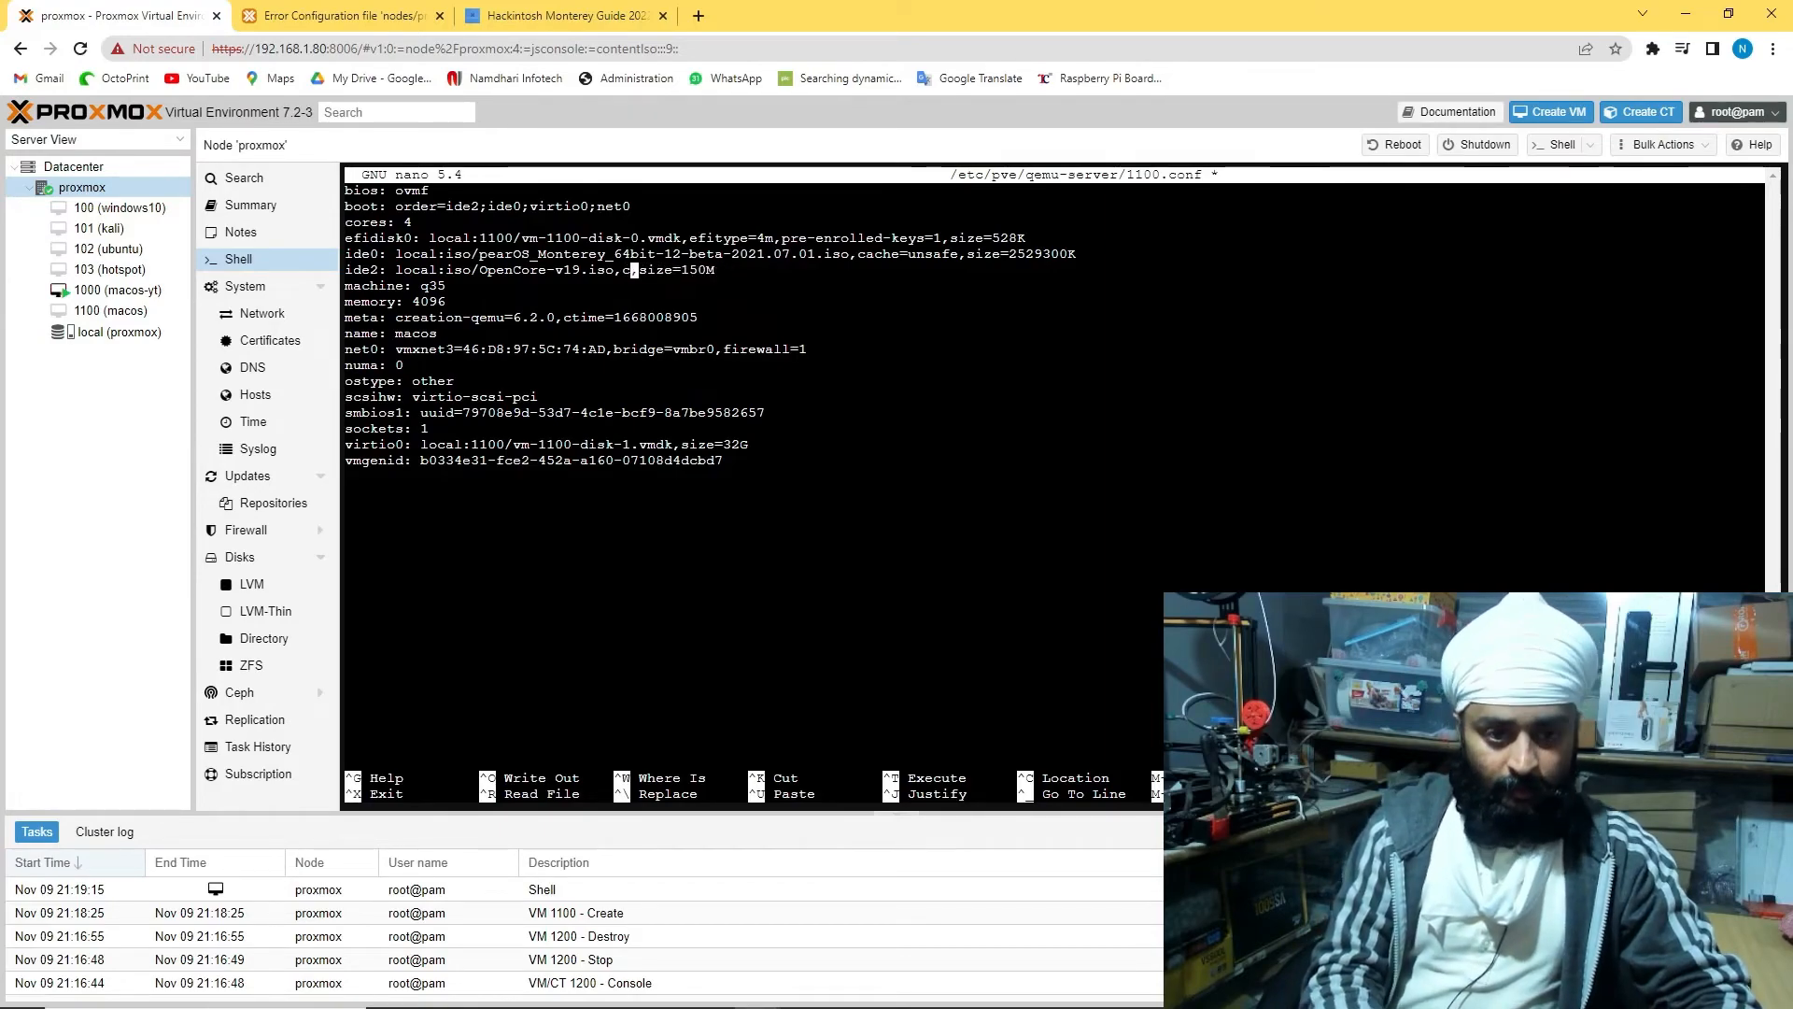
{"action": "type", "text": "fe"}
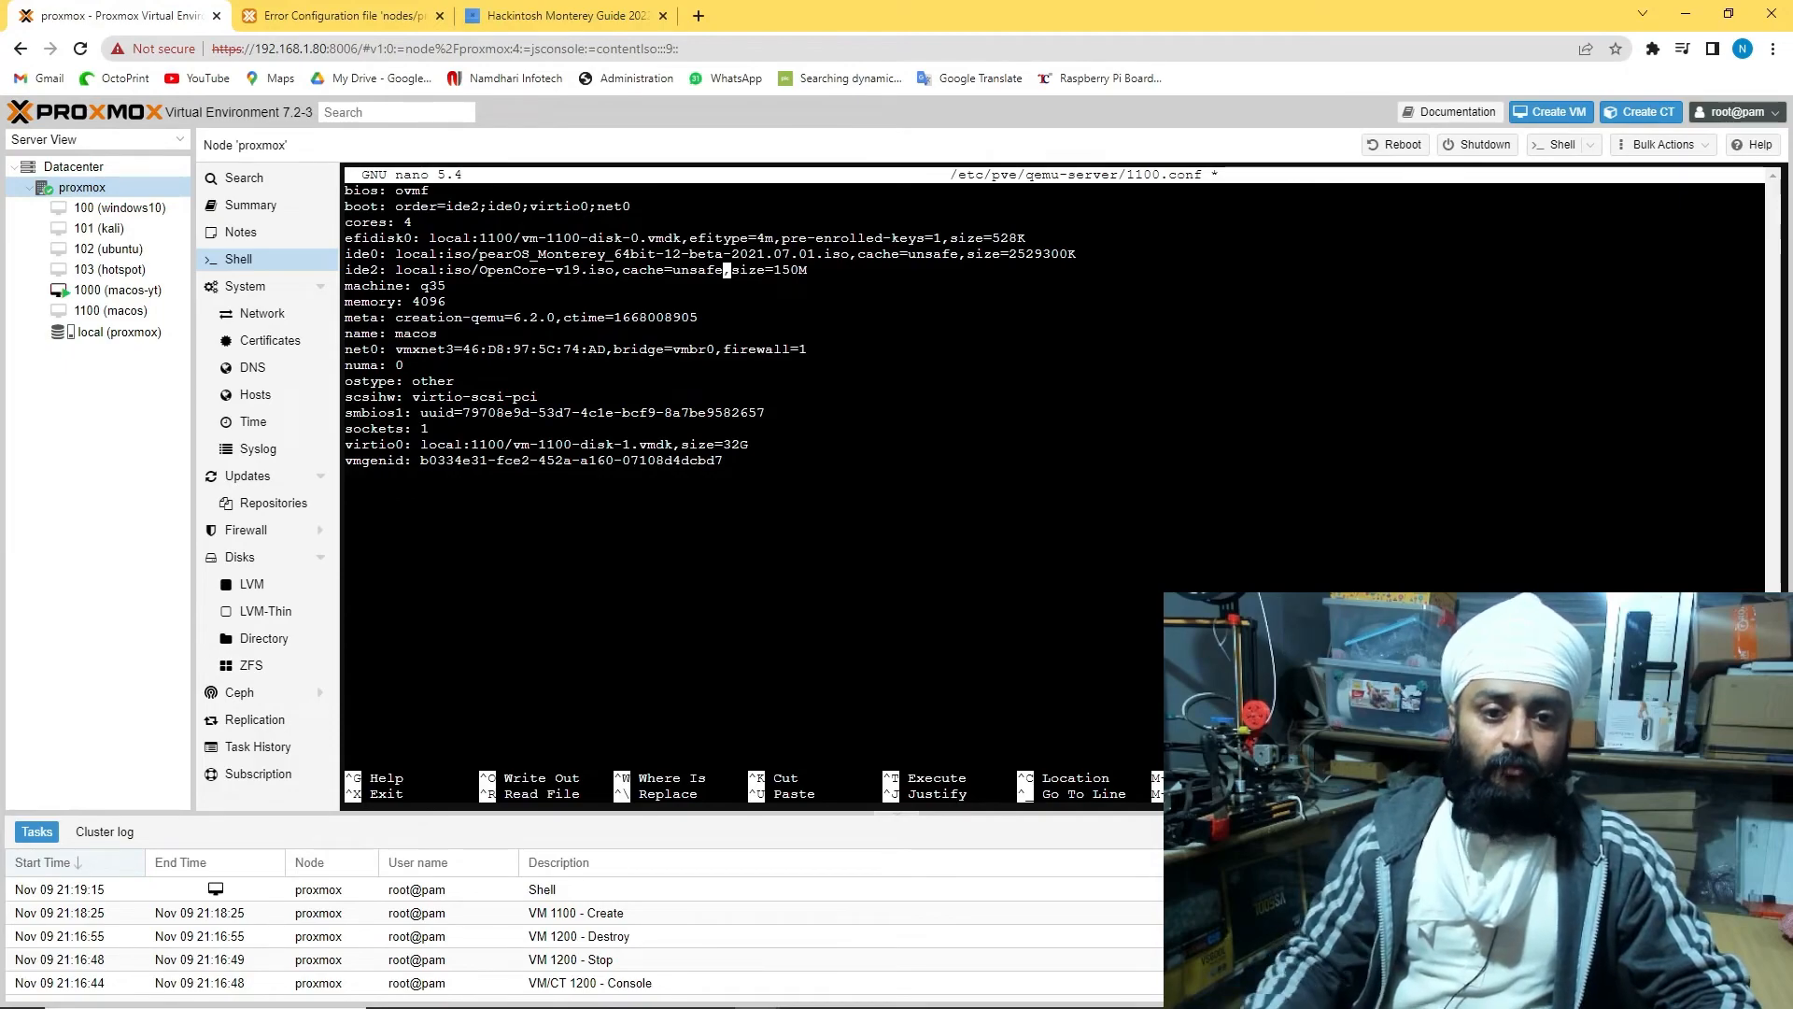
Select the Intel args line on the Hackintosh guide page
{"action": "key", "text": "Down"}
{"action": "key", "text": "Down"}
{"action": "key", "text": "Down"}
{"action": "key", "text": "Down"}
{"action": "key", "text": "Down"}
{"action": "key", "text": "Down"}
{"action": "key", "text": "Down"}
{"action": "key", "text": "Down"}
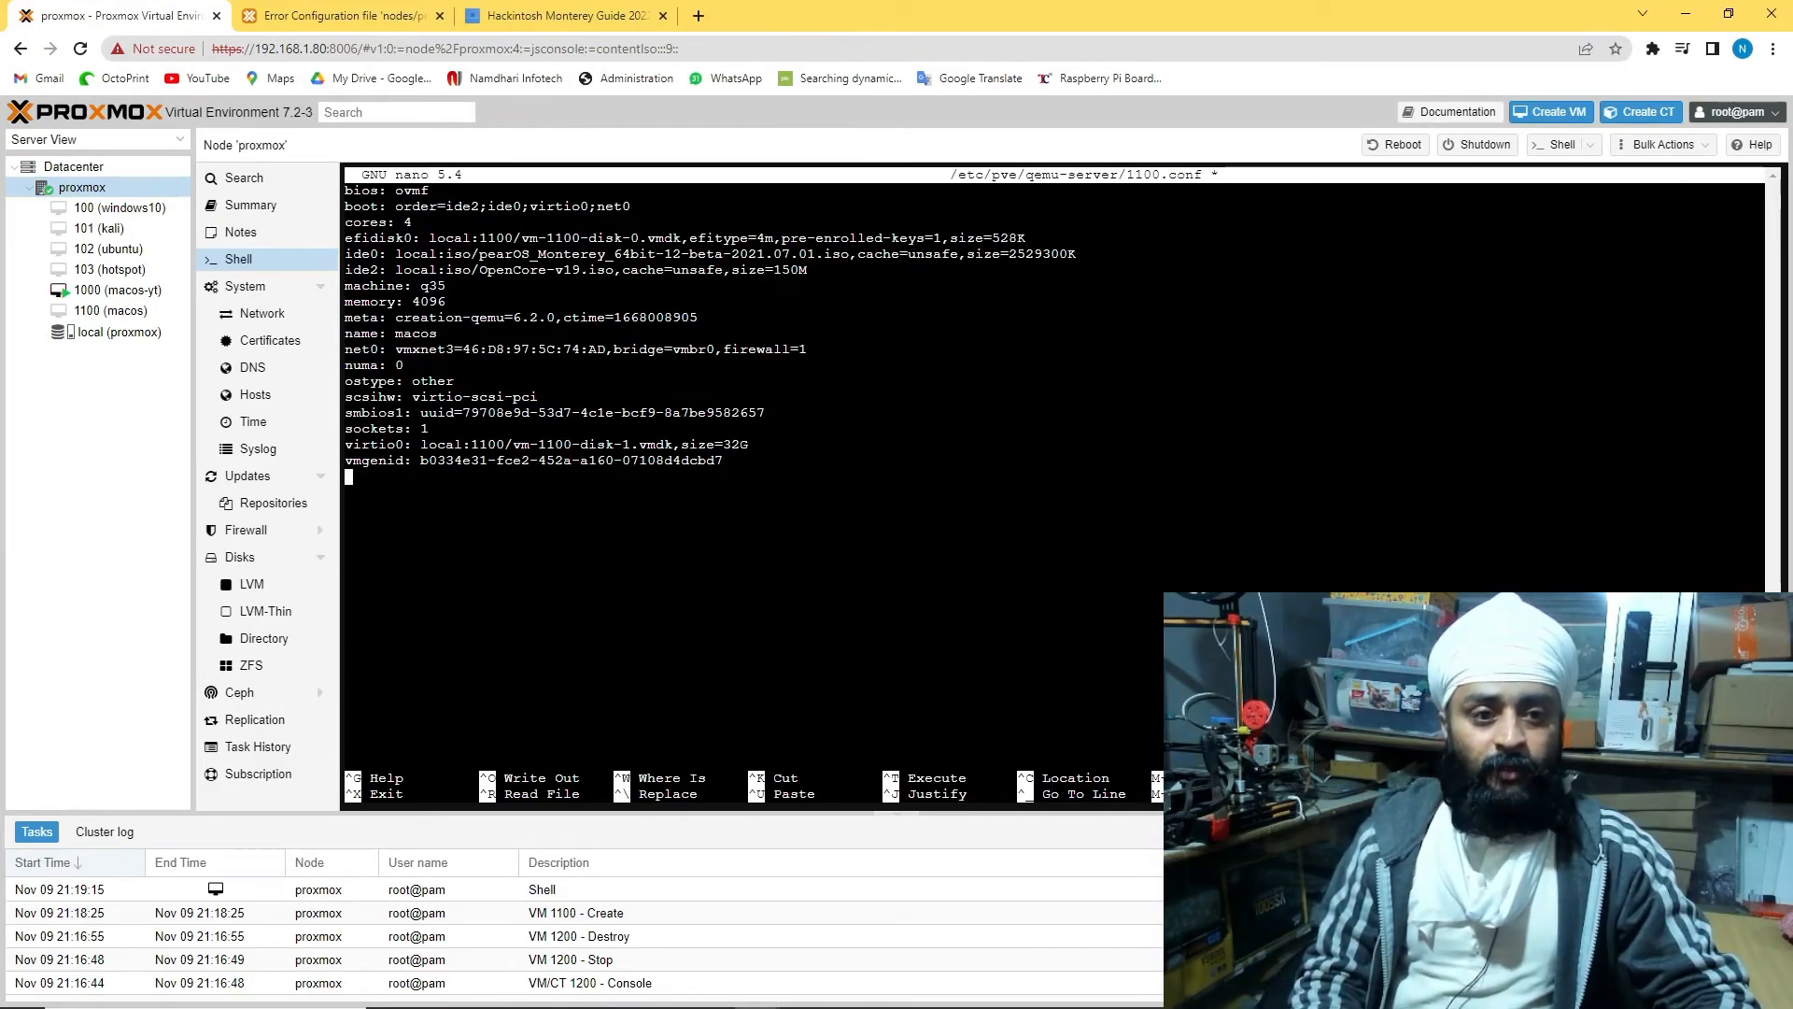
{"action": "left_click", "coordinate": [560, 15]}
{"action": "scroll", "coordinate": [532, 434], "scroll_direction": "down", "scroll_amount": 5}
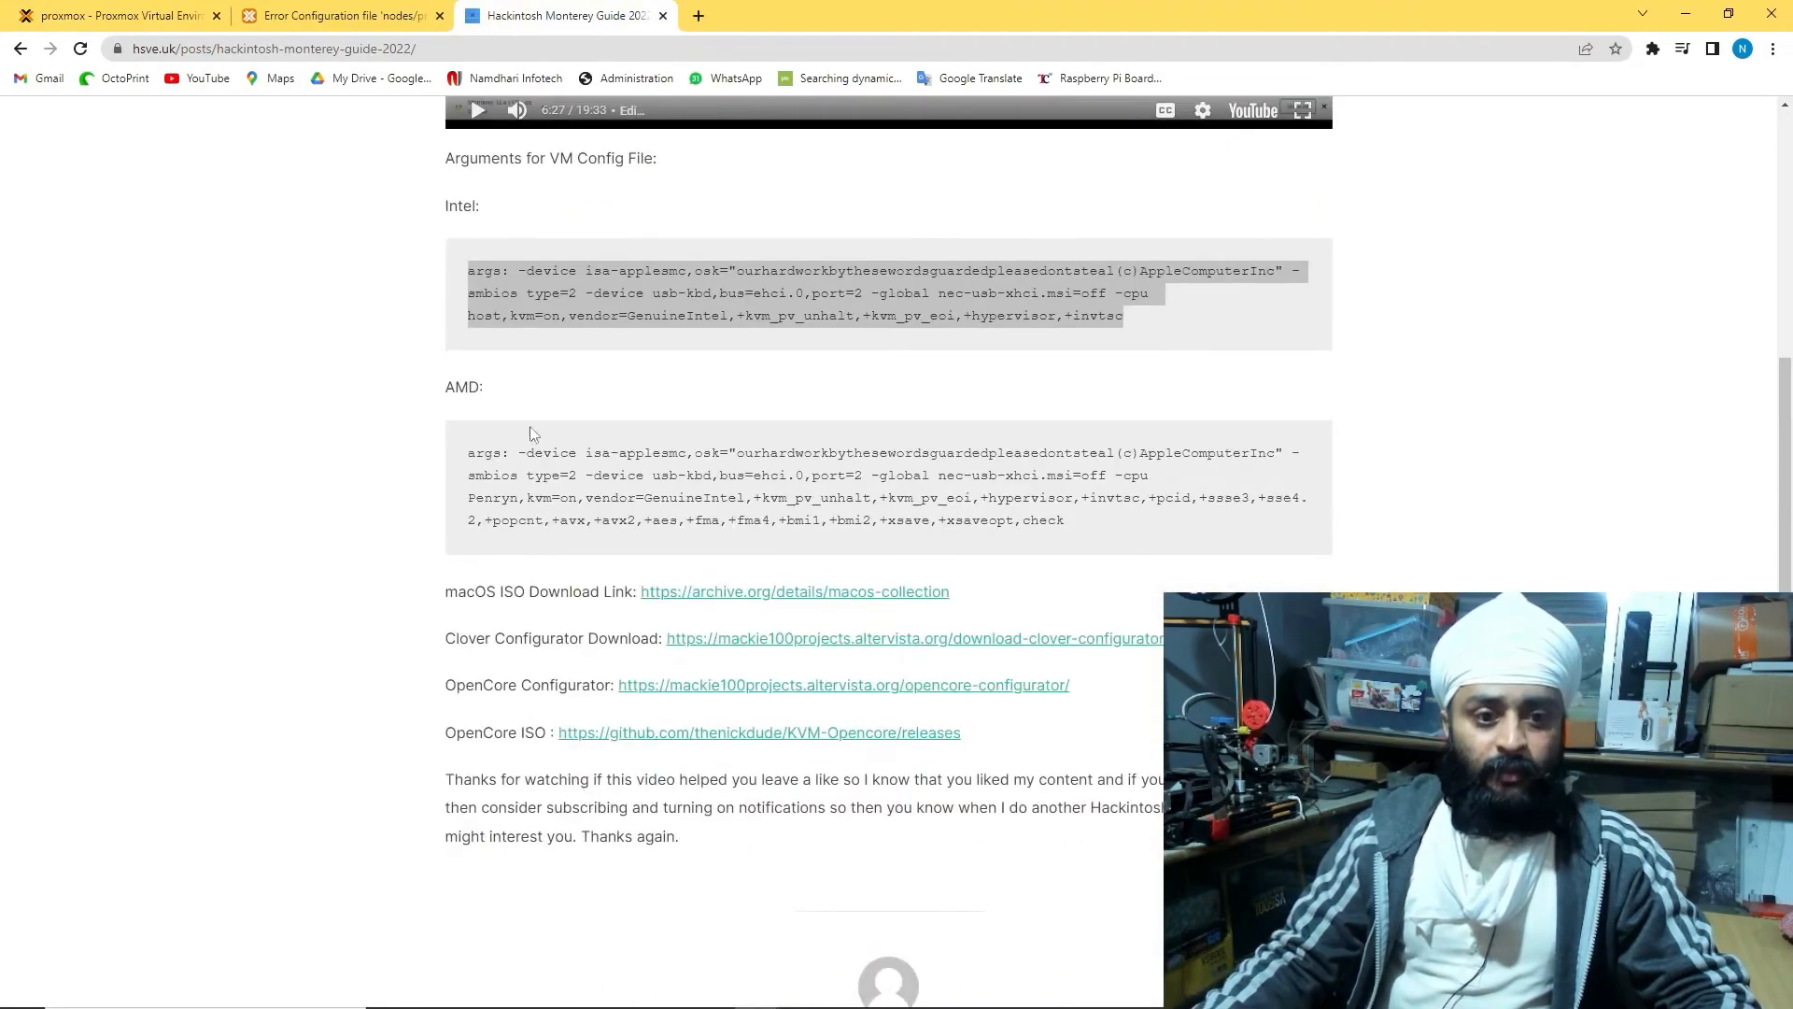
{"action": "left_click", "coordinate": [504, 480]}
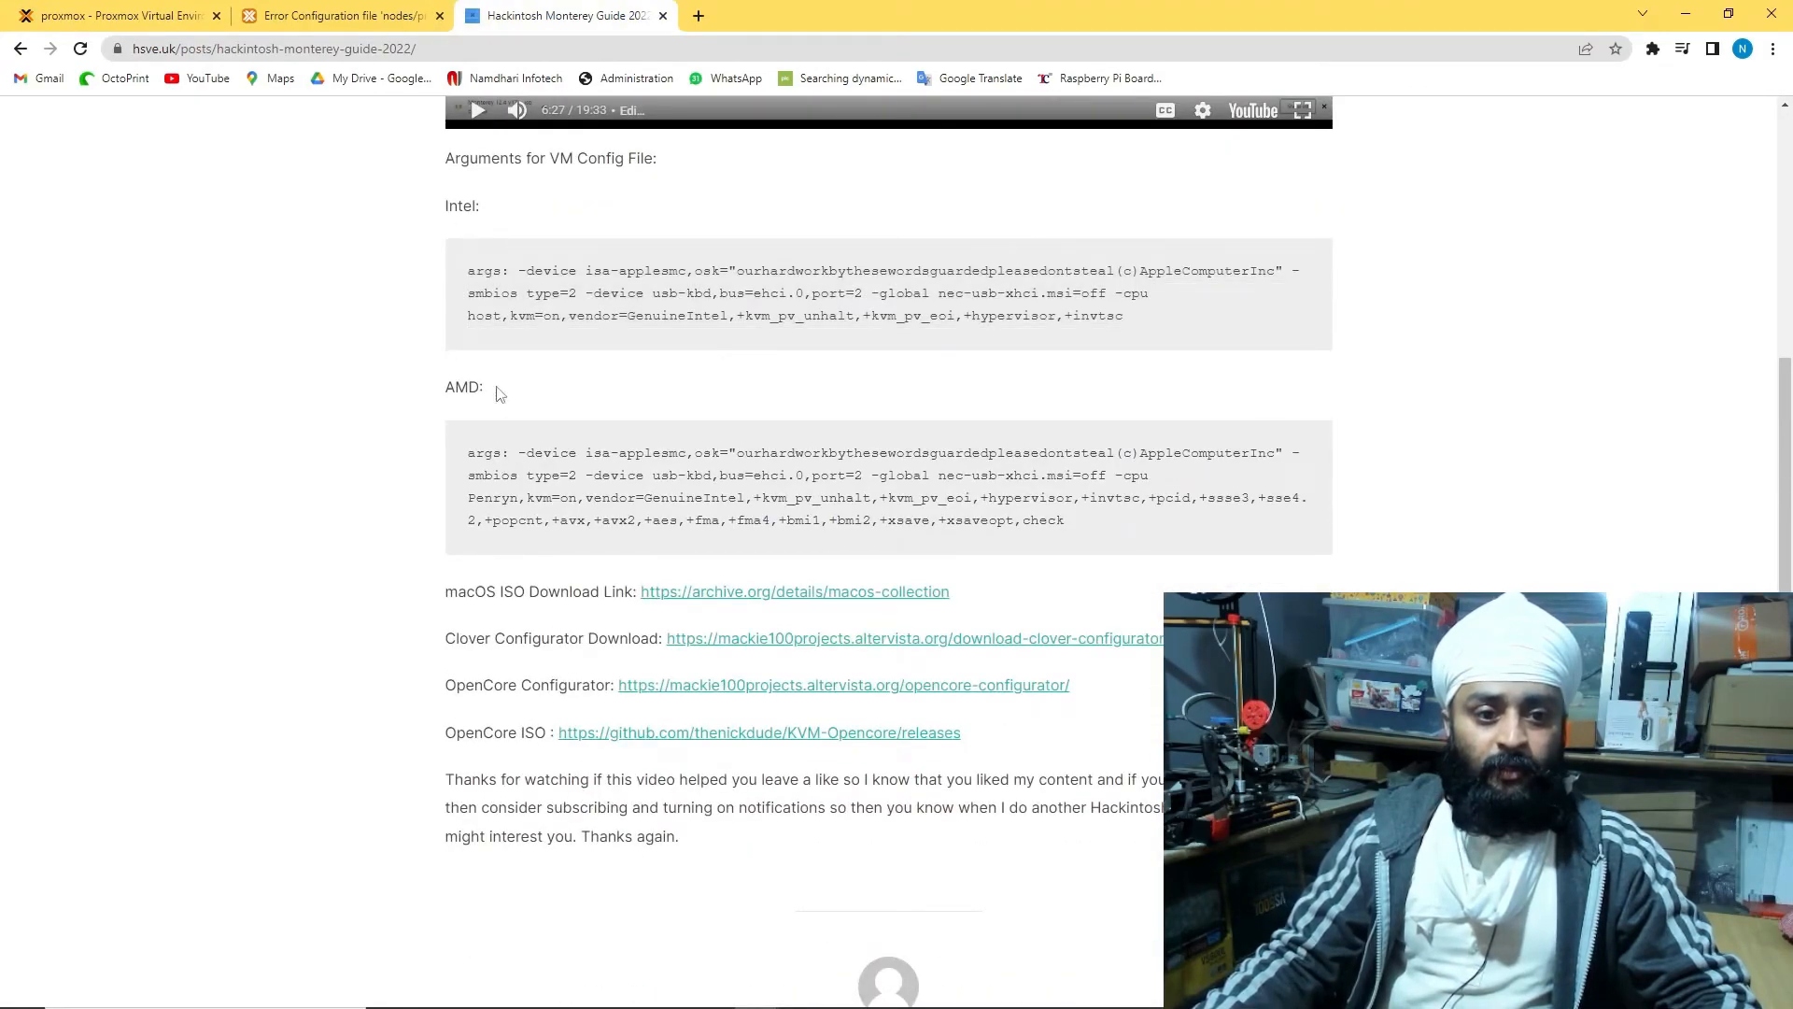
{"action": "left_click_drag", "start_coordinate": [464, 282], "coordinate": [1212, 324]}
{"action": "key", "text": "ctrl+c"}
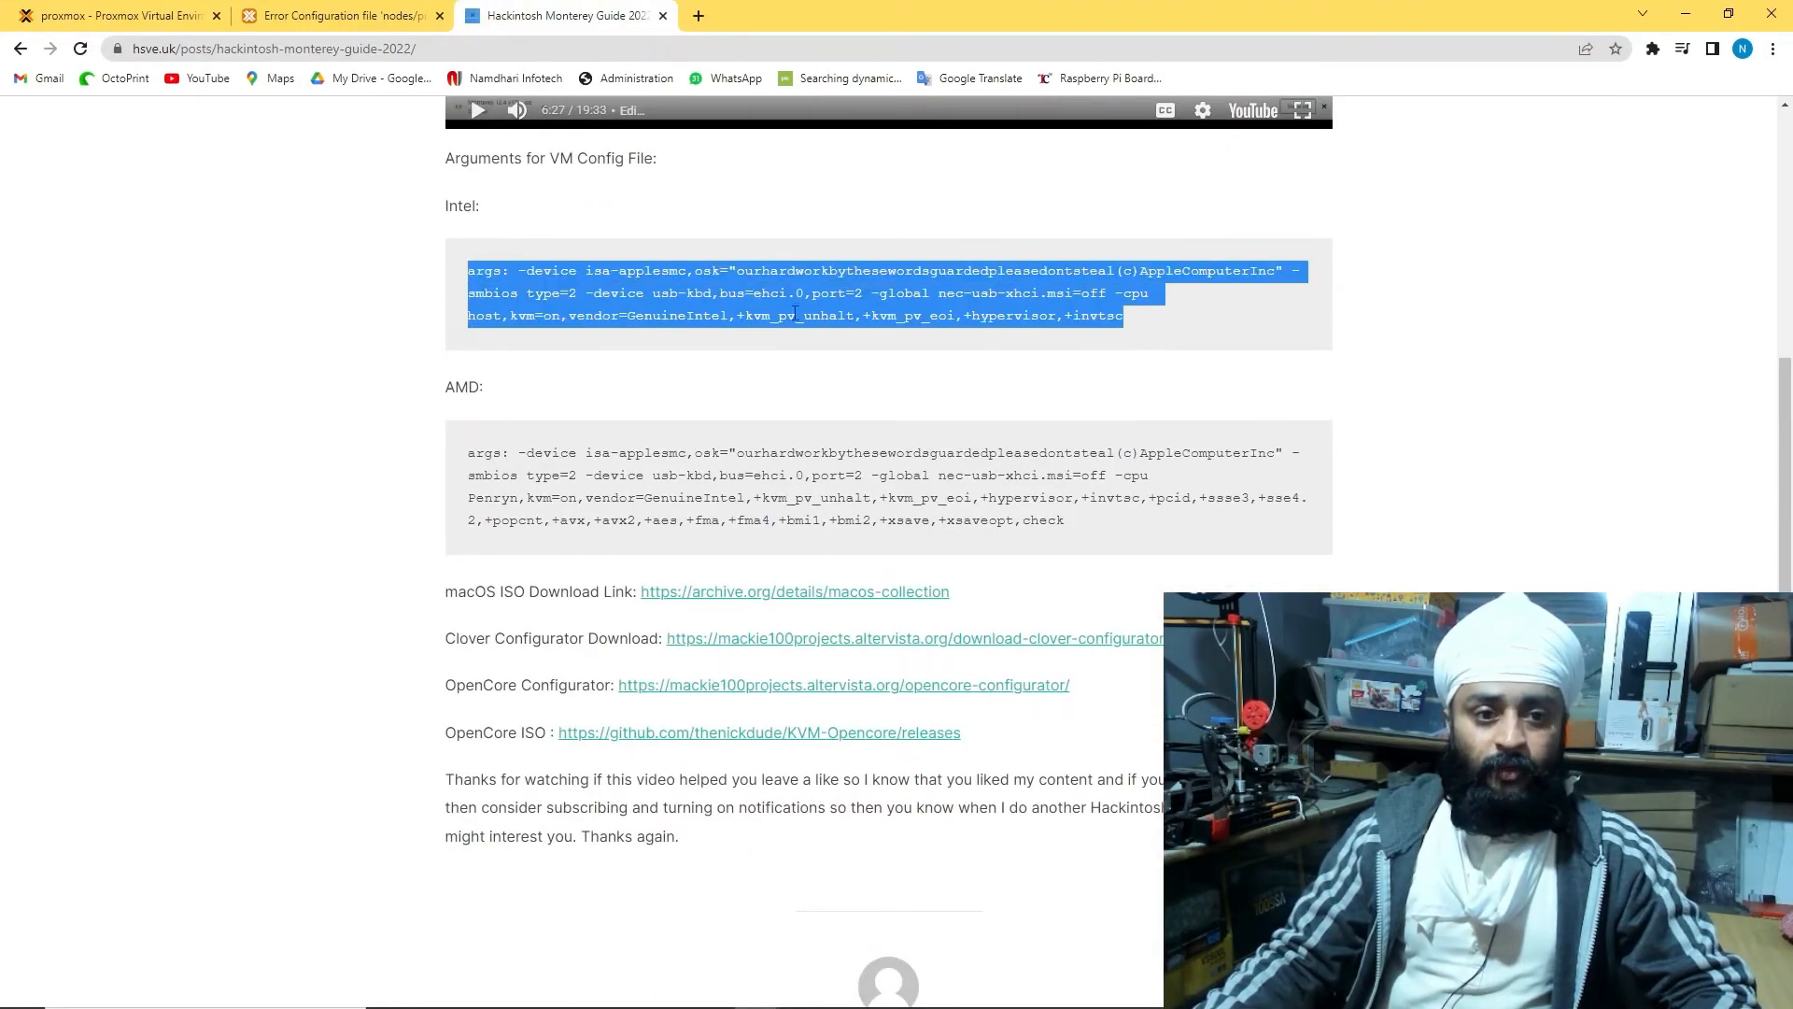
{"action": "left_click", "coordinate": [112, 15]}
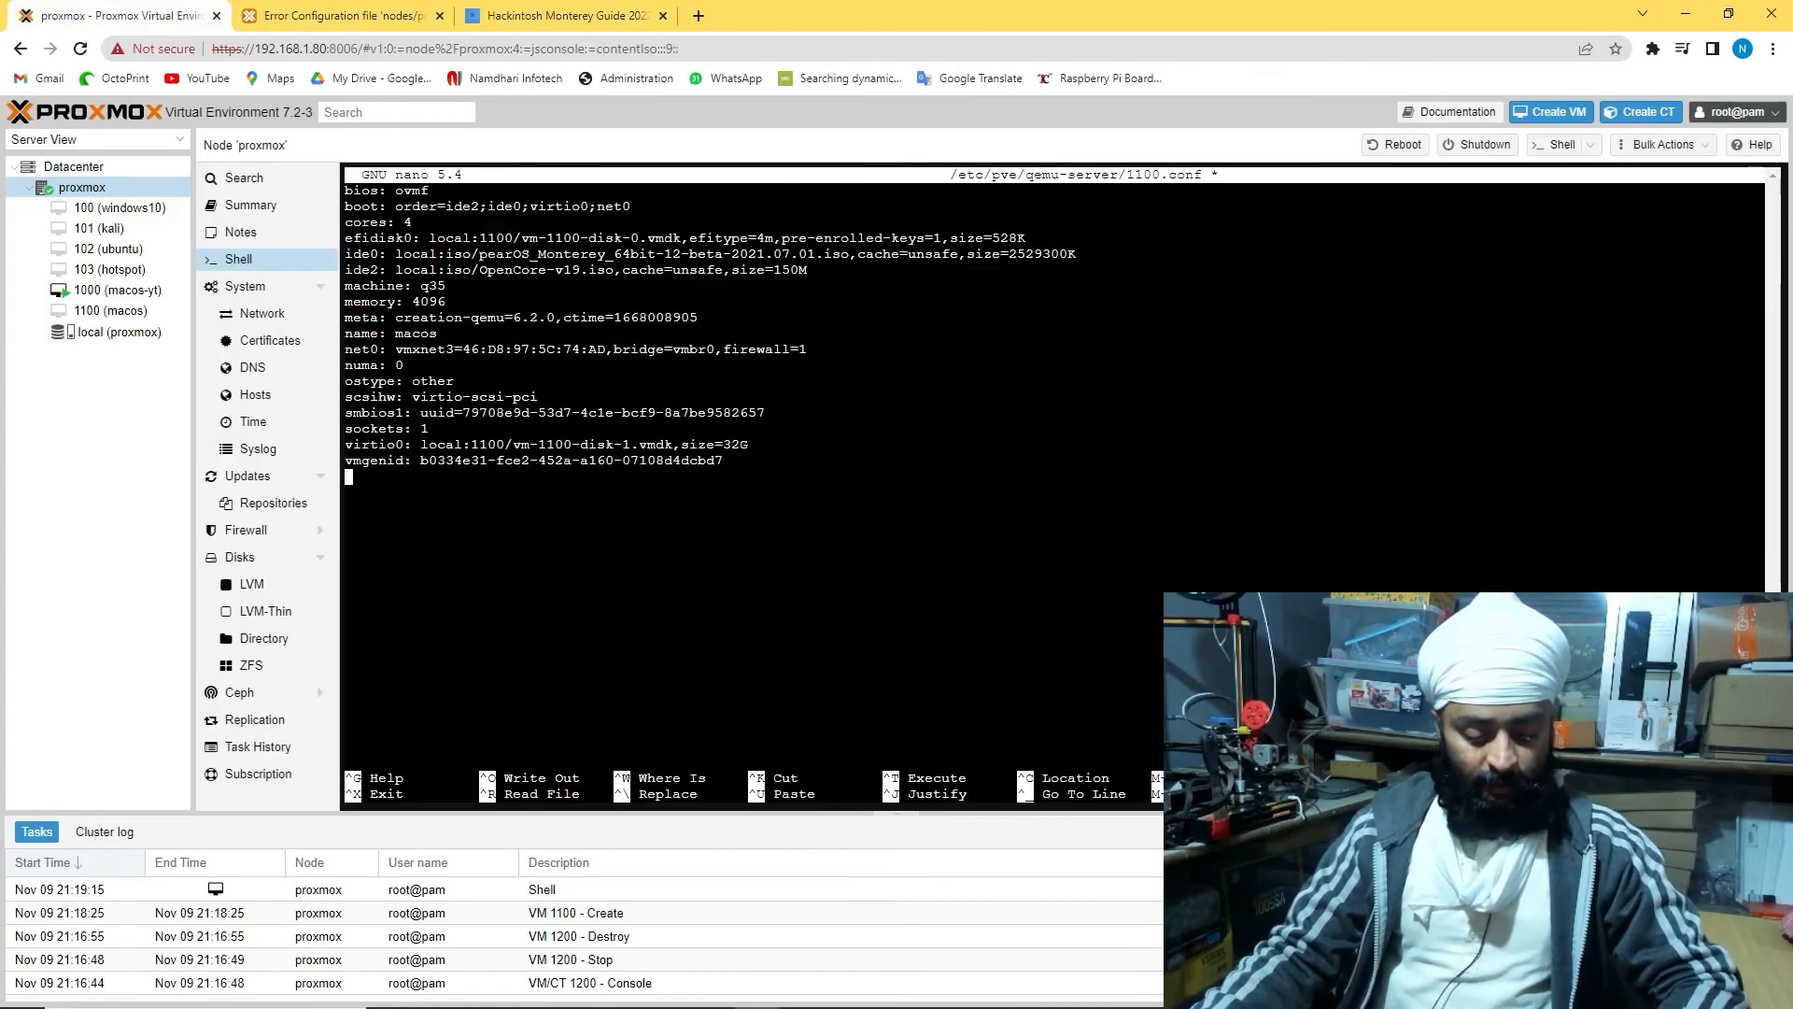
Copy the Intel args line to the end of 1100.conf, save, and exit nano
{"action": "key", "text": "super+v"}
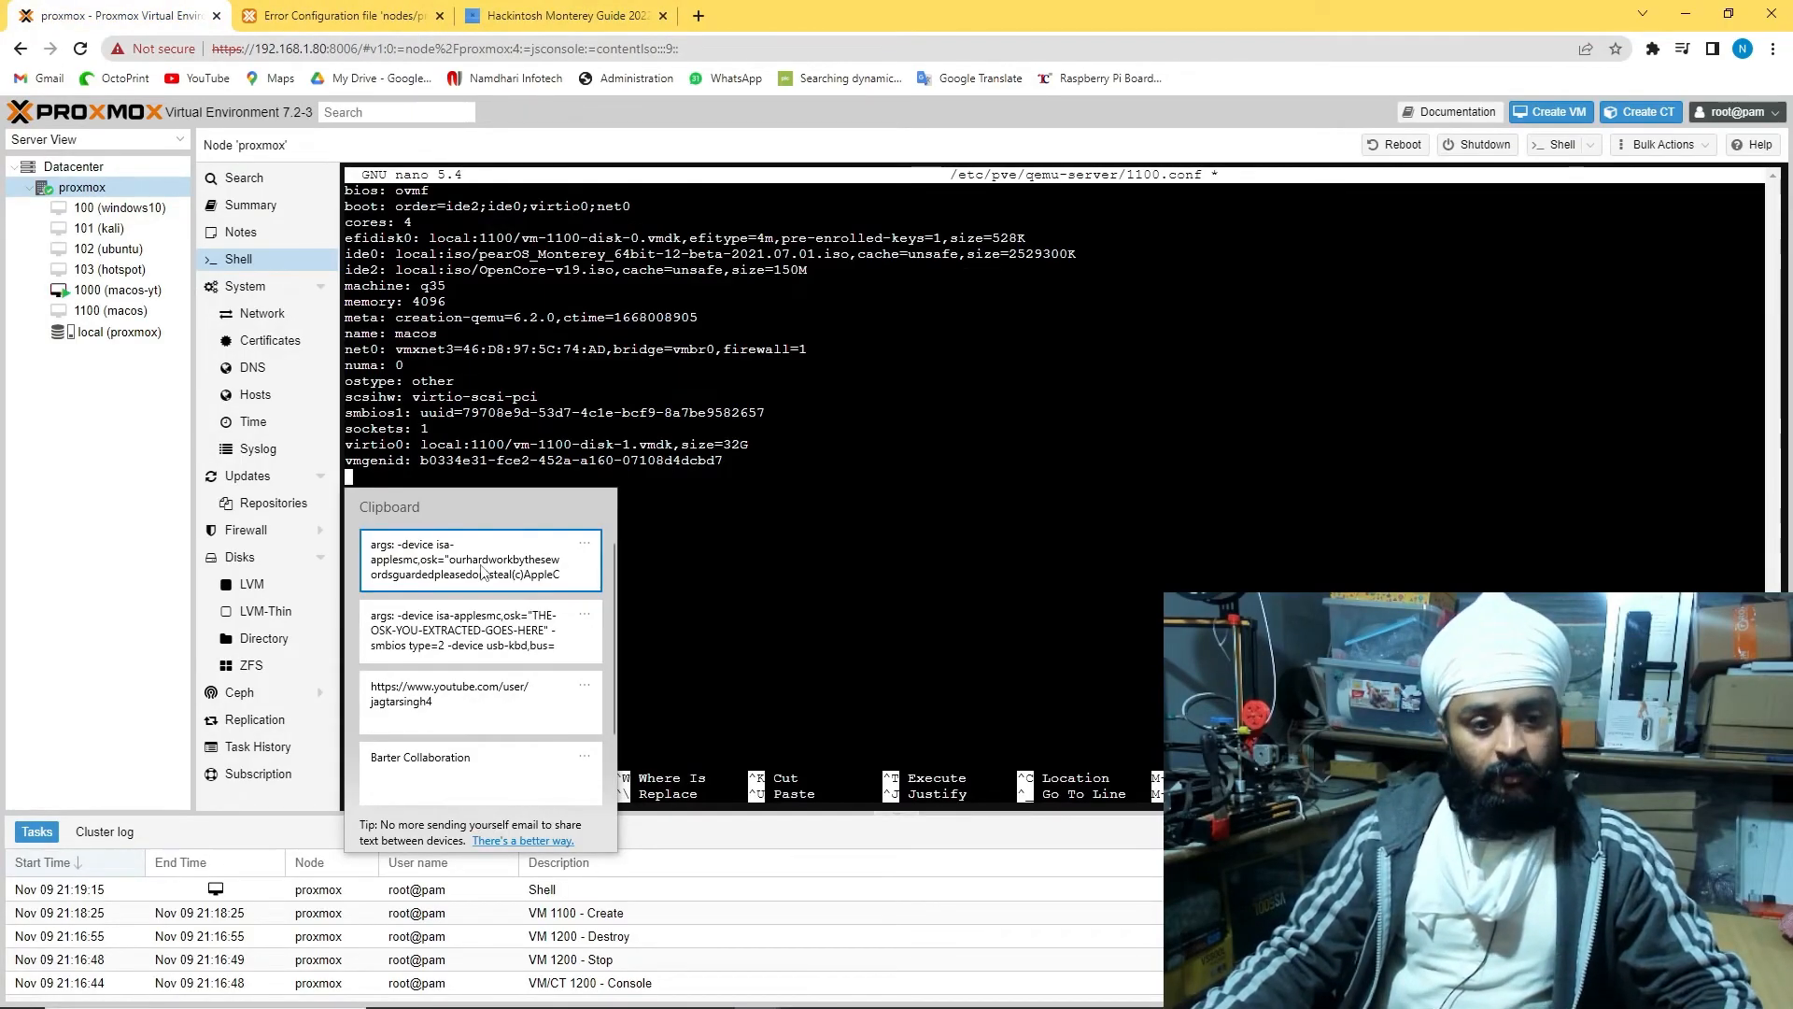
{"action": "left_click", "coordinate": [589, 9]}
{"action": "right_click", "coordinate": [640, 314]}
{"action": "left_click", "coordinate": [672, 328]}
{"action": "left_click", "coordinate": [116, 16]}
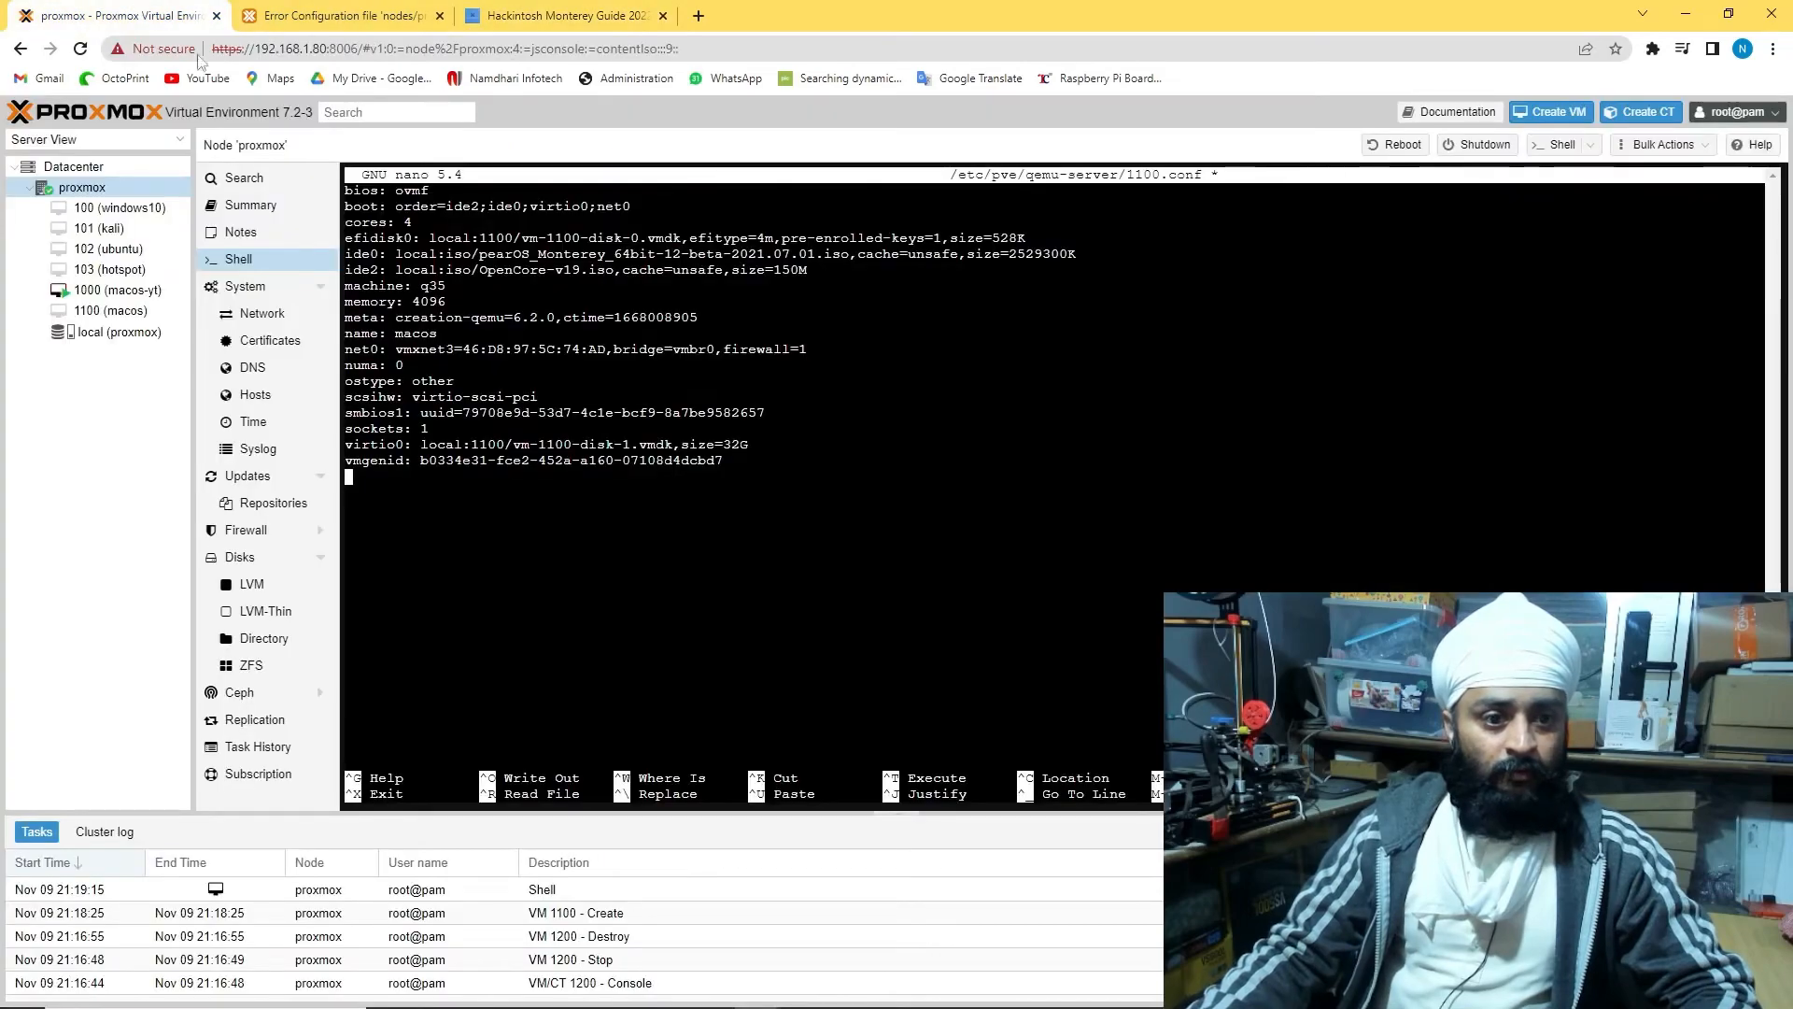
{"action": "key", "text": "ctrl+shift+v"}
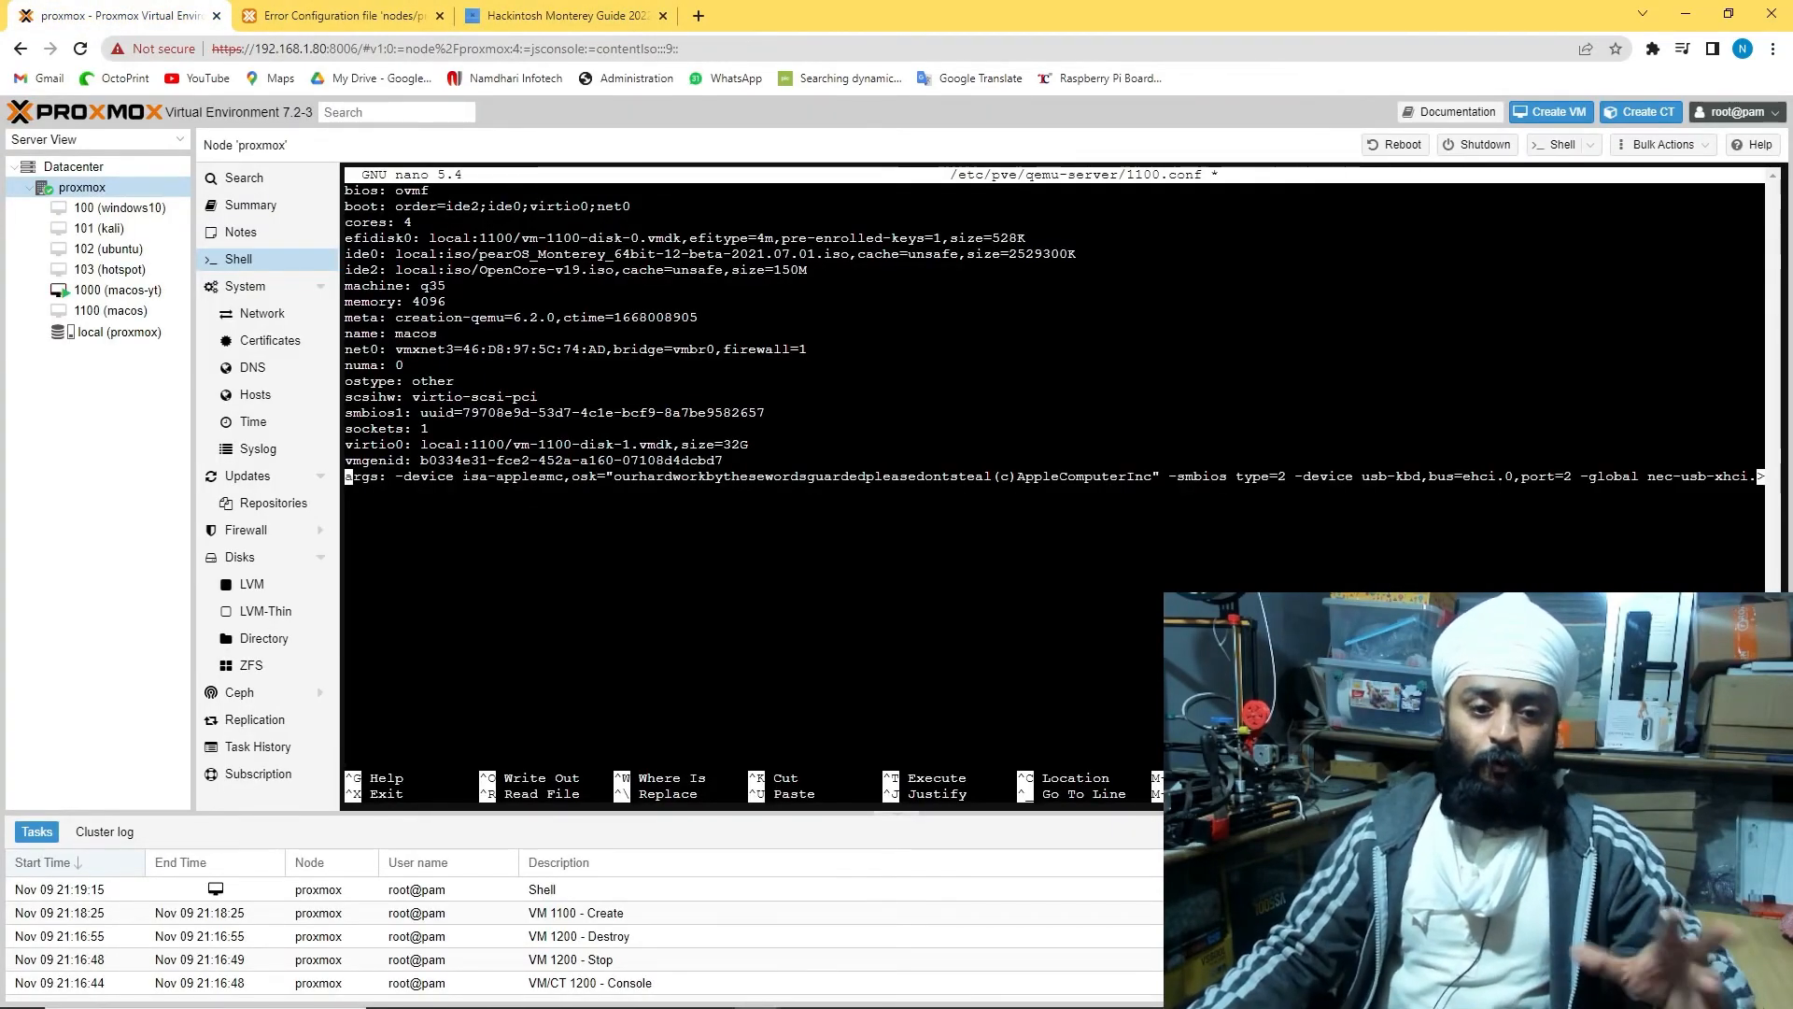
{"action": "key", "text": "ctrl+s"}
{"action": "key", "text": "ctrl+x"}
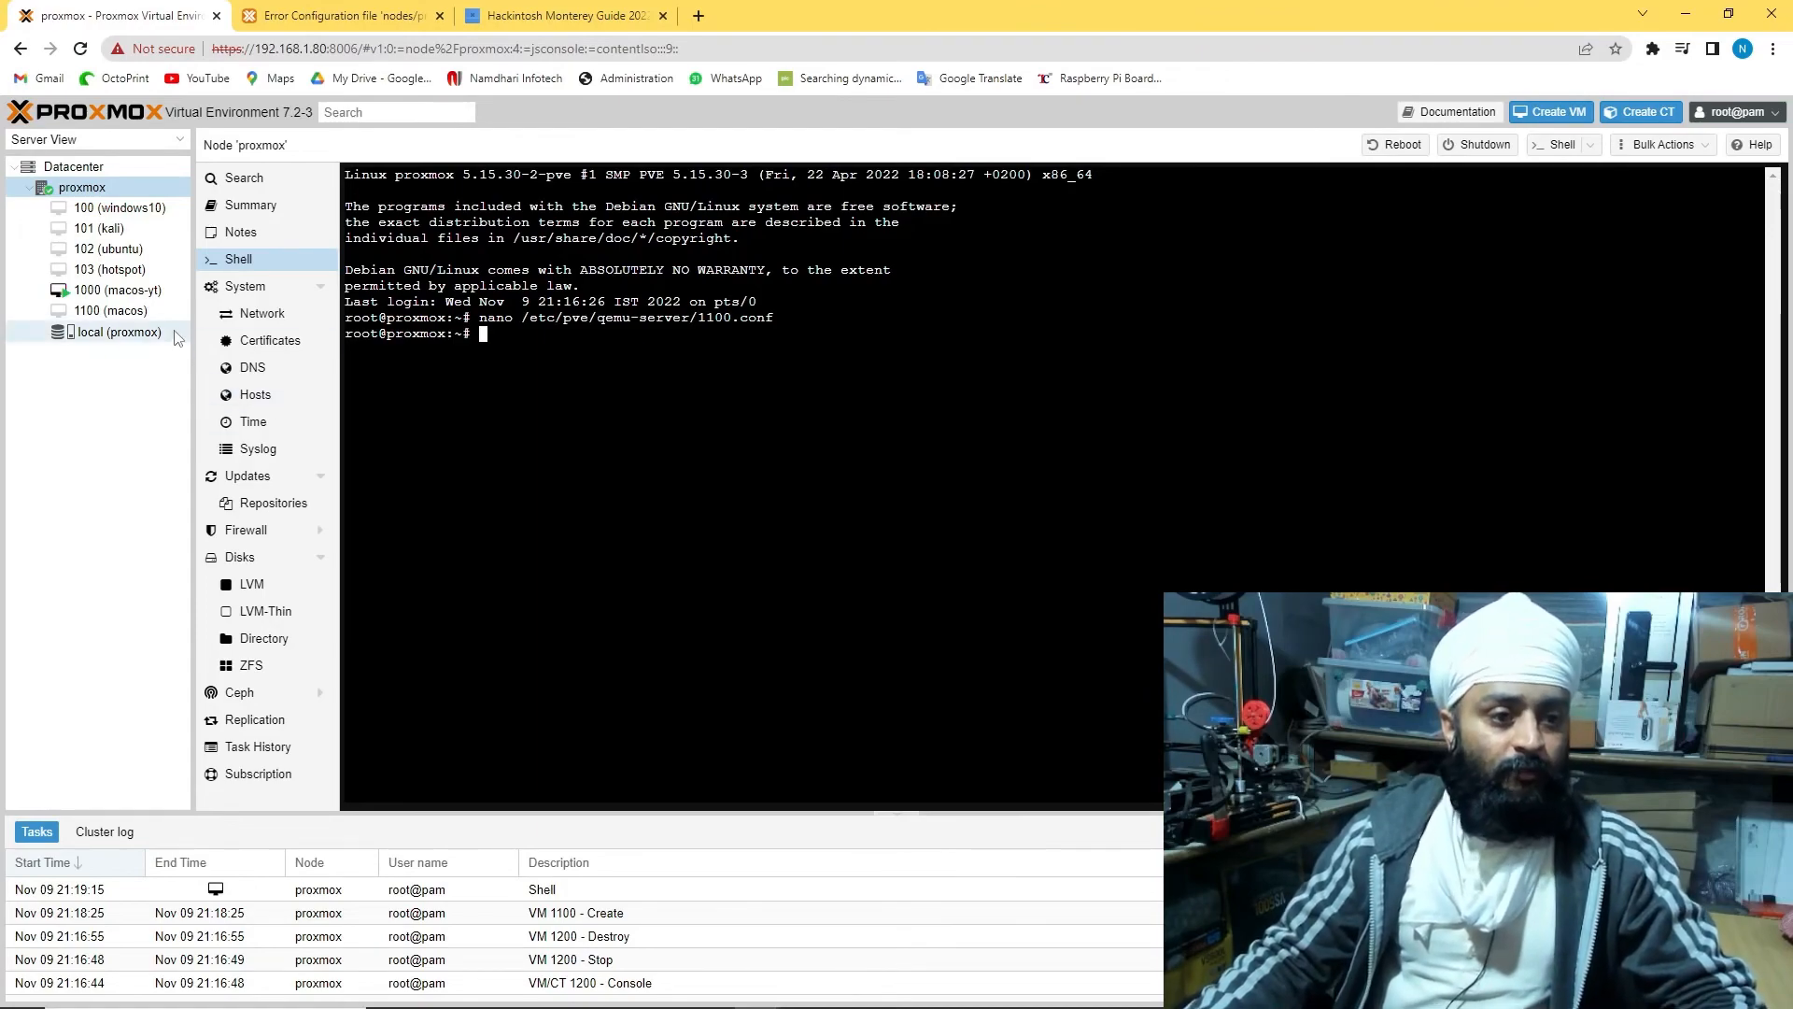
Open VM 1100 (macos)'s console and start the VM
{"action": "left_click", "coordinate": [121, 310]}
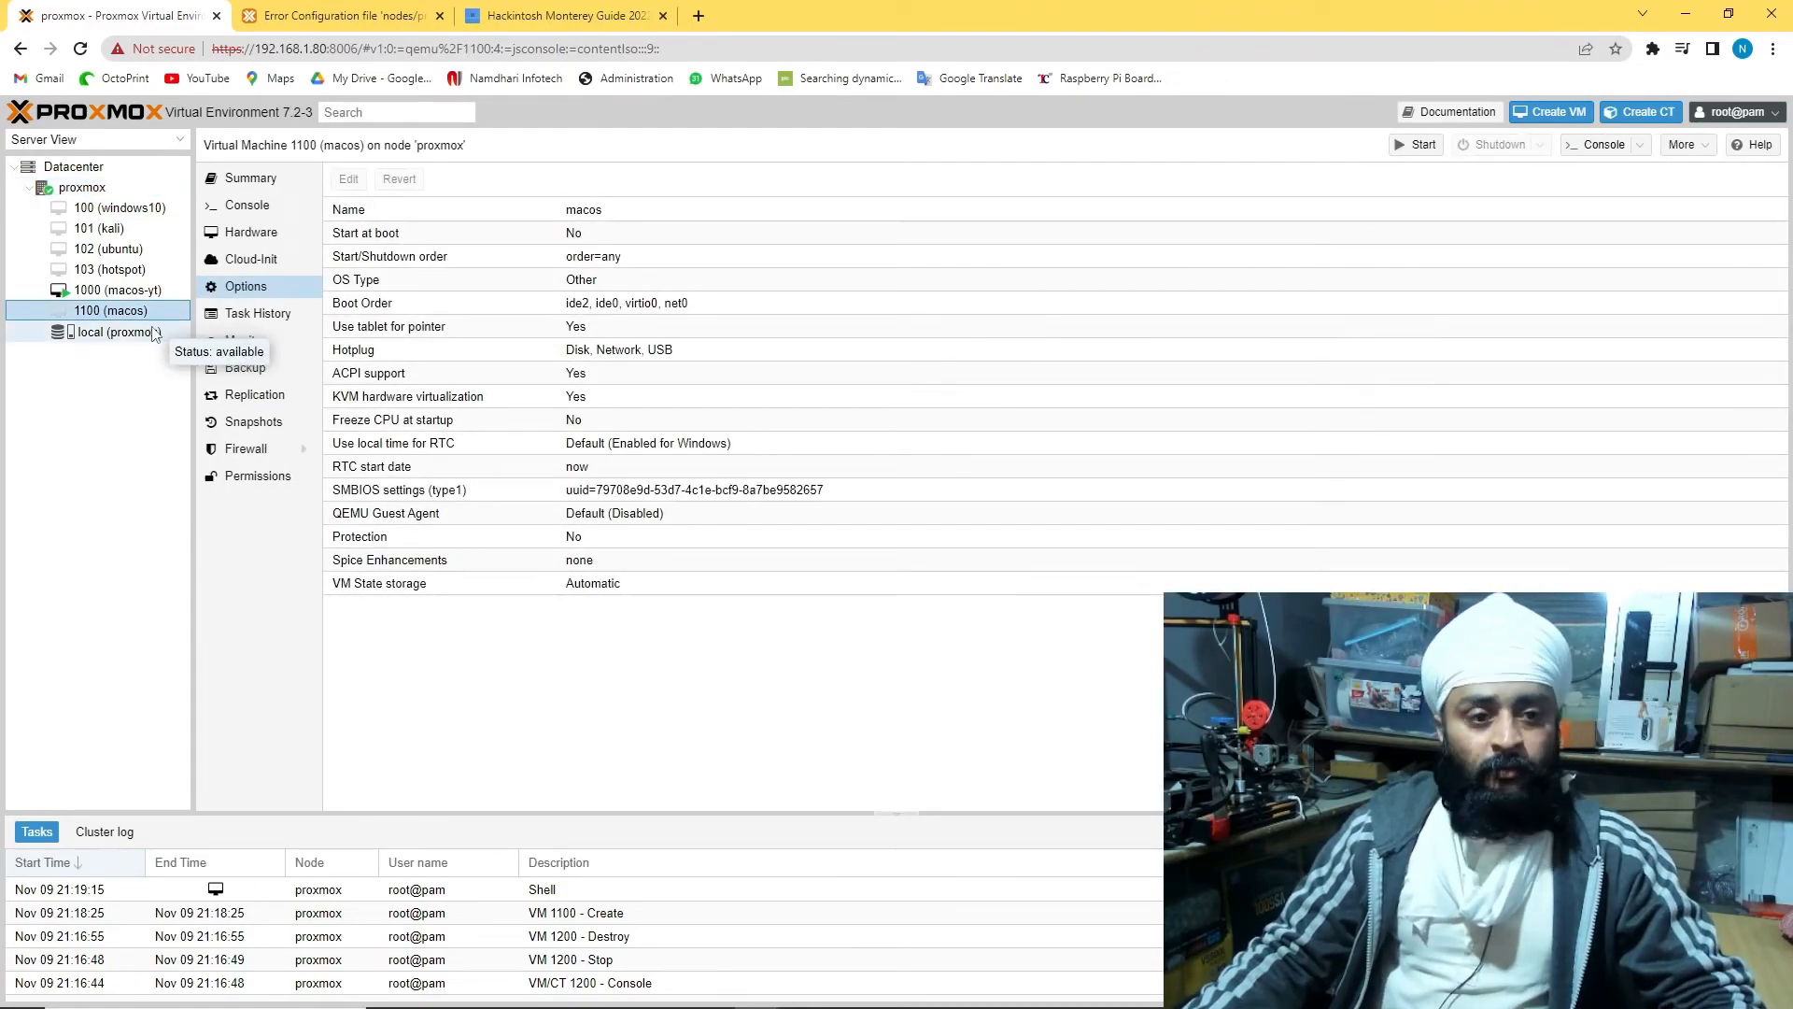
{"action": "left_click", "coordinate": [262, 207]}
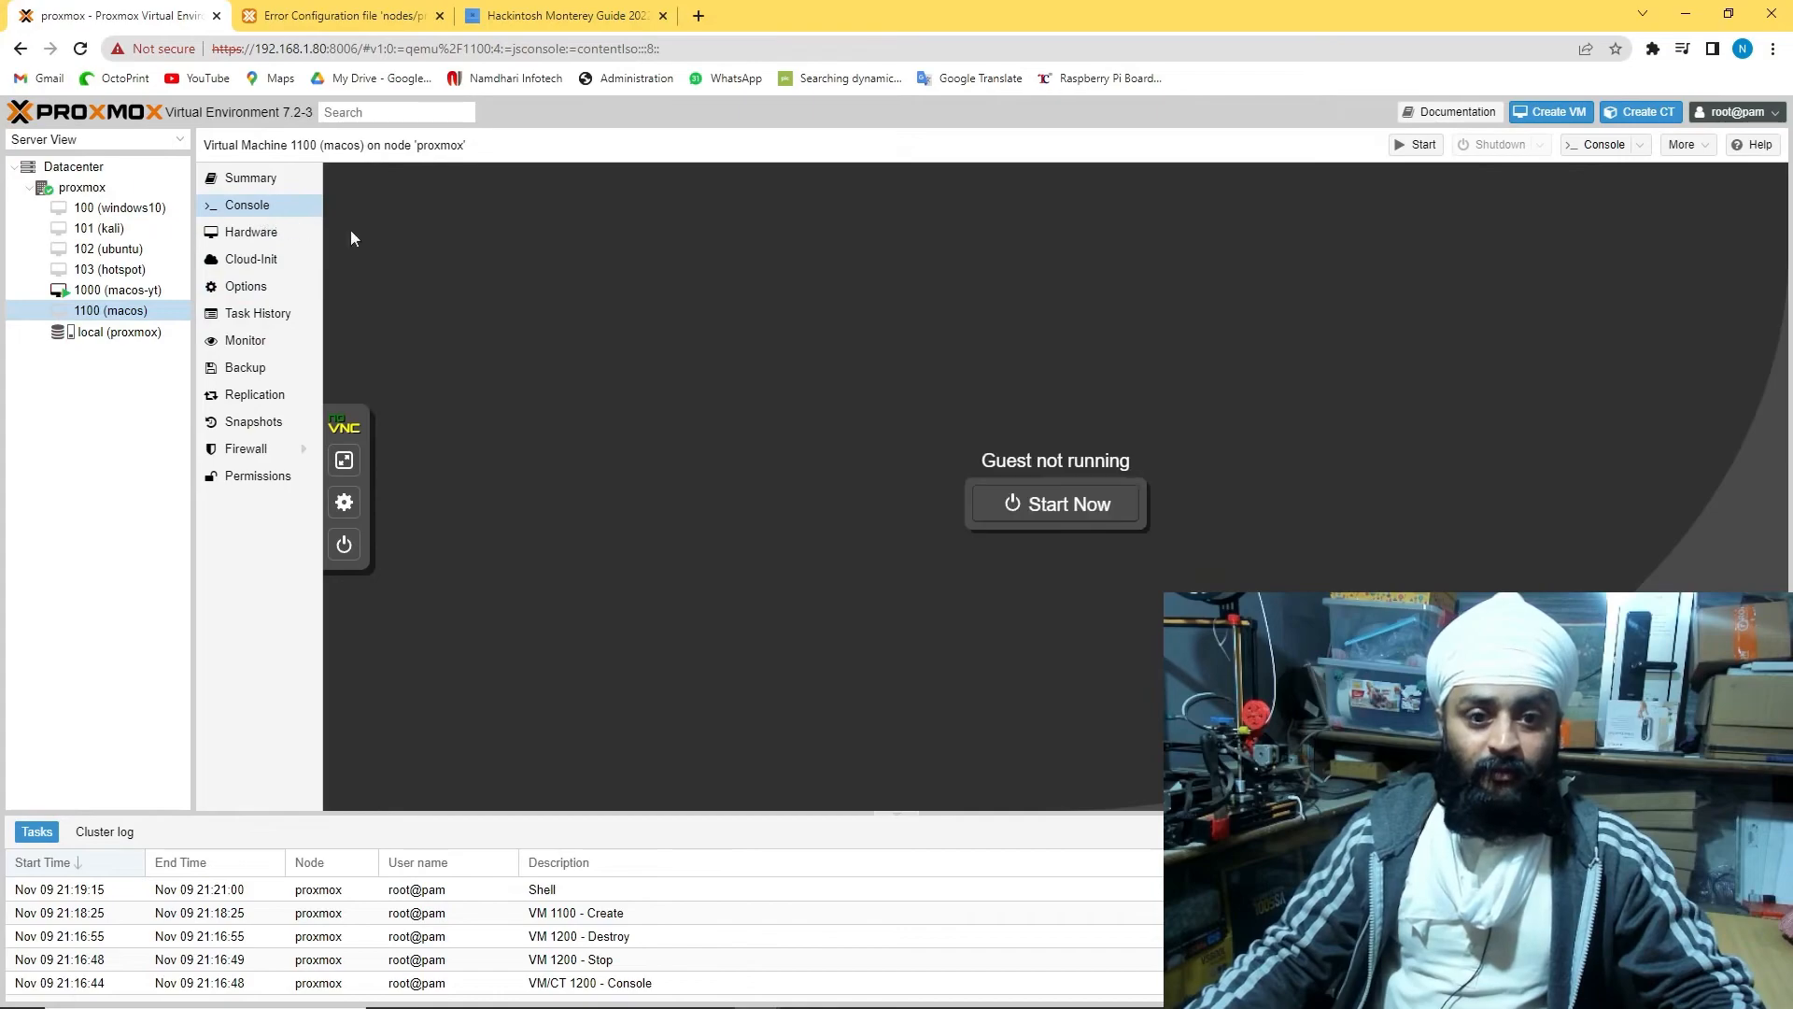
{"action": "left_click", "coordinate": [1084, 504]}
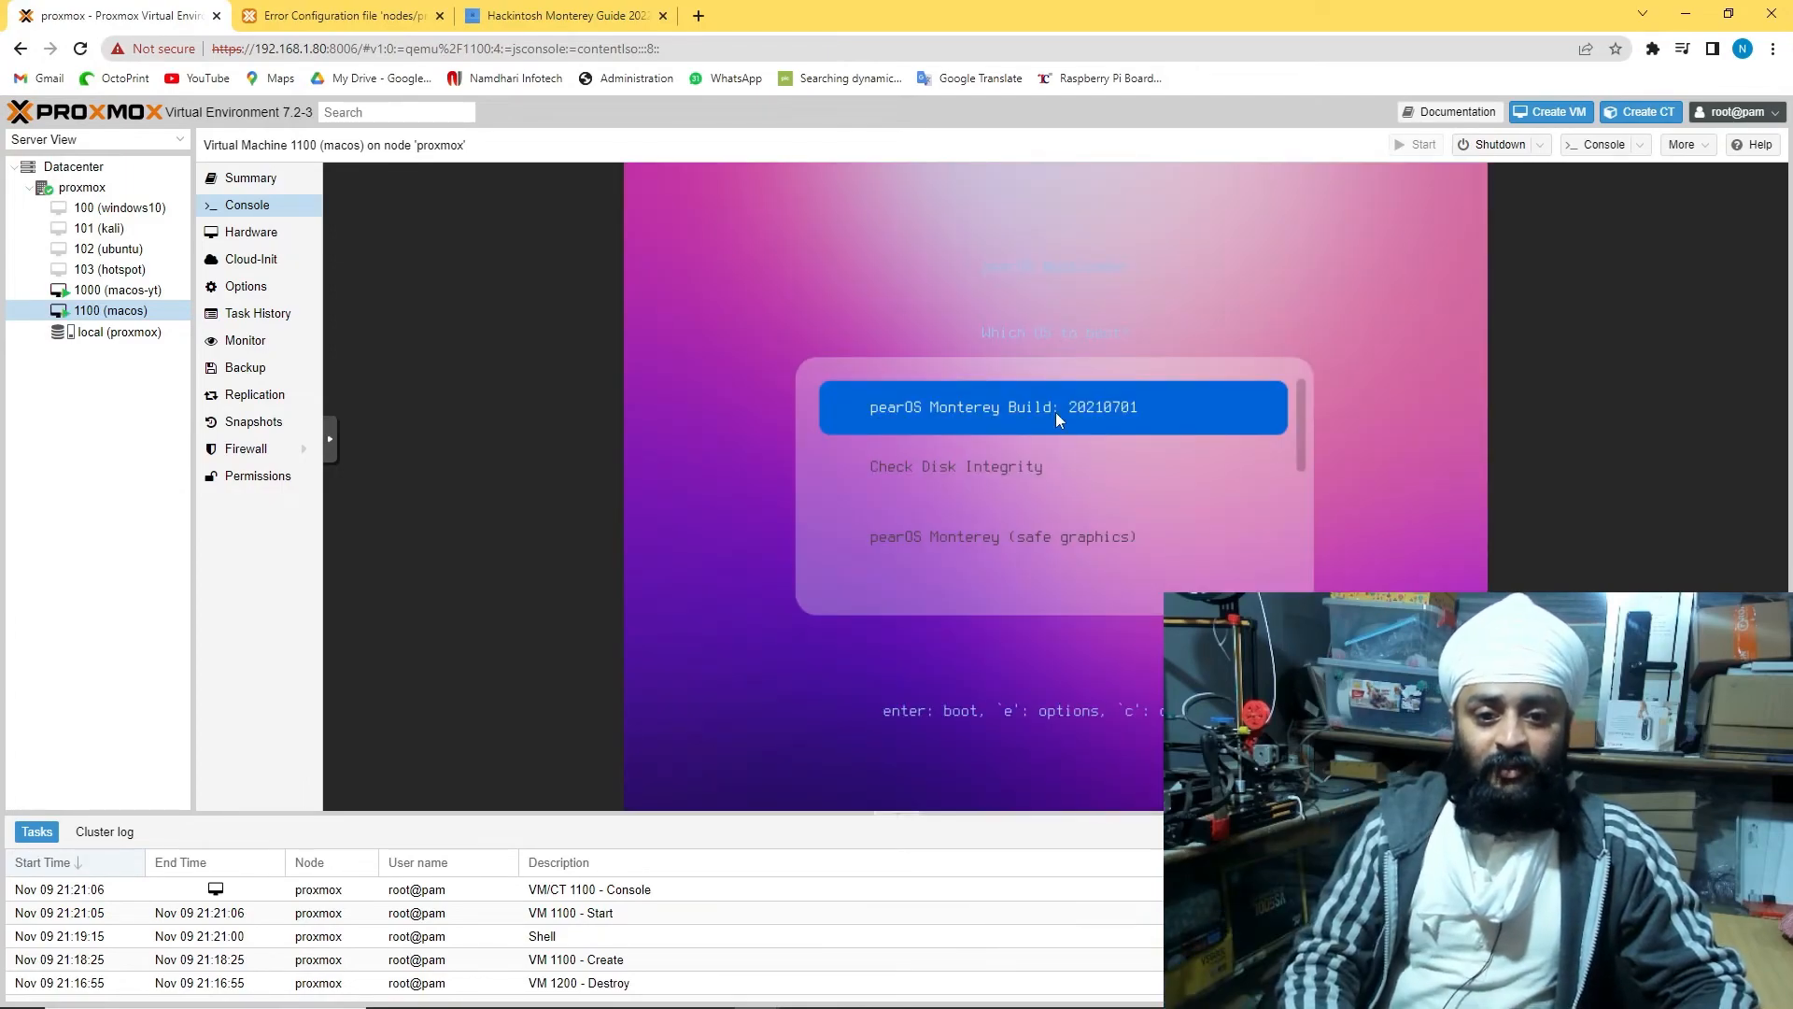
Boot the pearOS Monterey menu entry, then pick the disk in VM 1000's Catalina installer
{"action": "key", "text": "Down"}
{"action": "key", "text": "Down"}
{"action": "key", "text": "Down"}
{"action": "key", "text": "Up"}
{"action": "key", "text": "Up"}
{"action": "key", "text": "Up"}
{"action": "key", "text": "Return"}
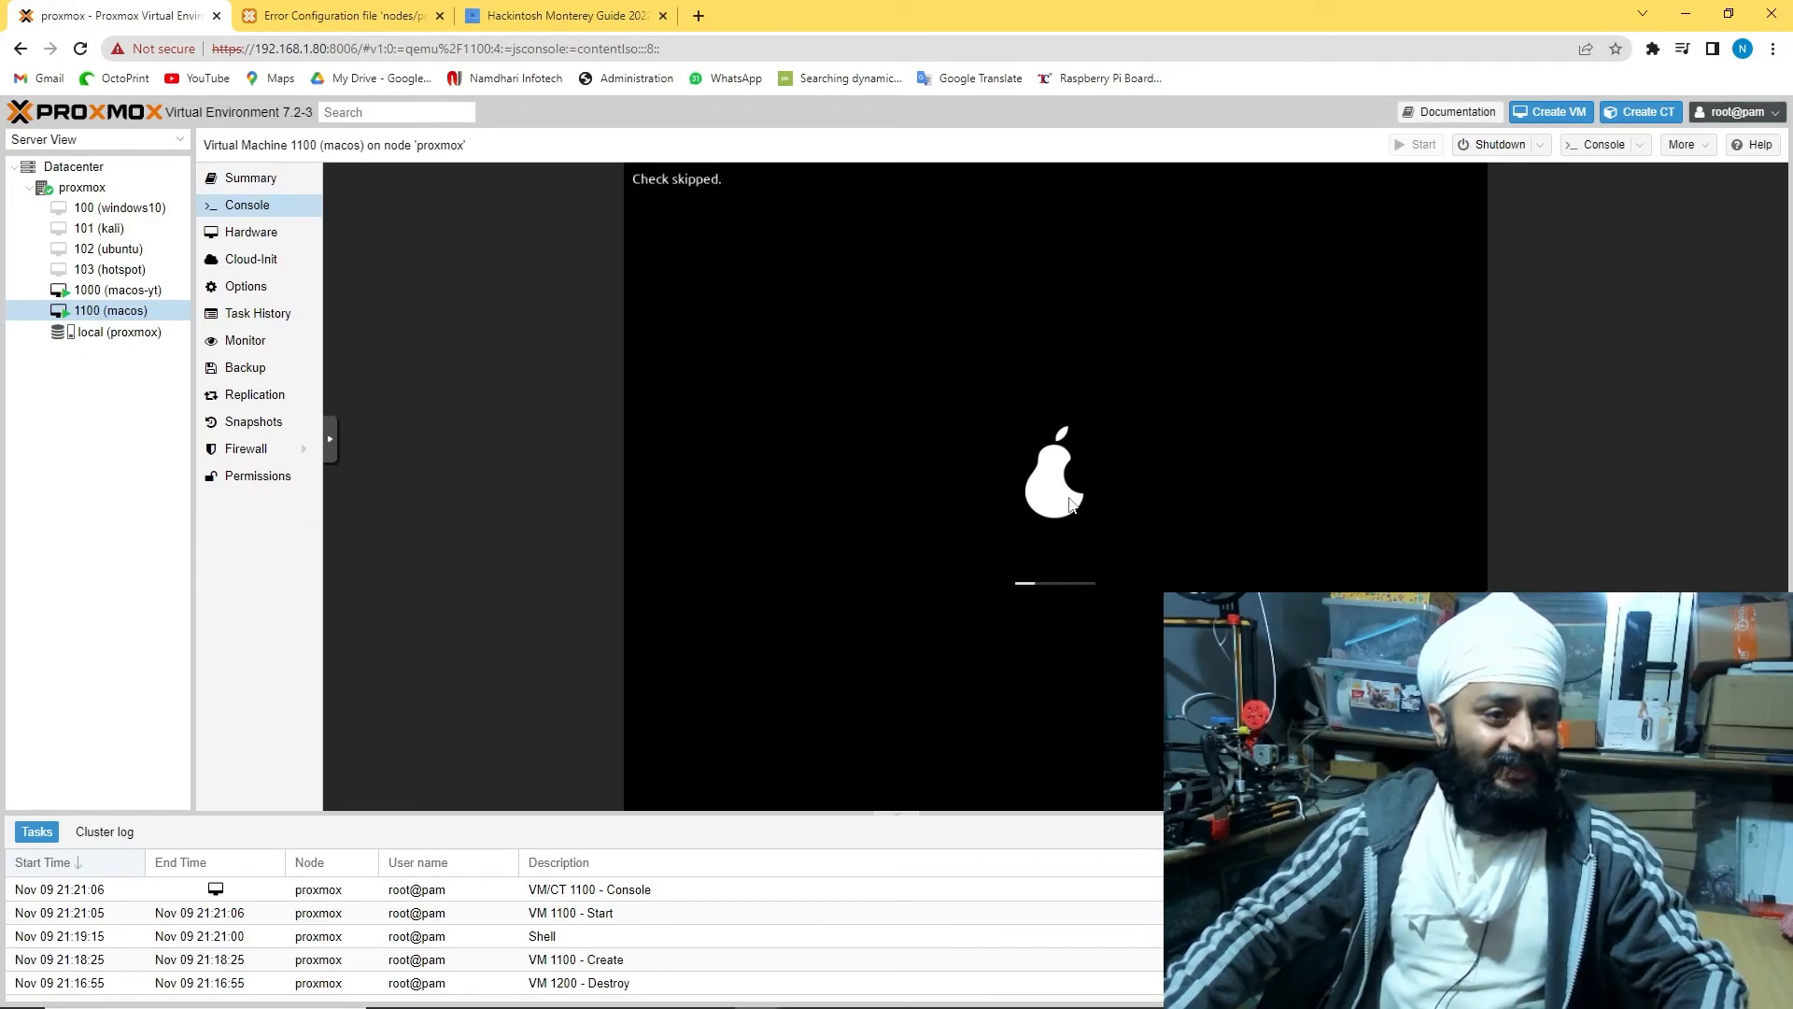
{"action": "left_click", "coordinate": [112, 289]}
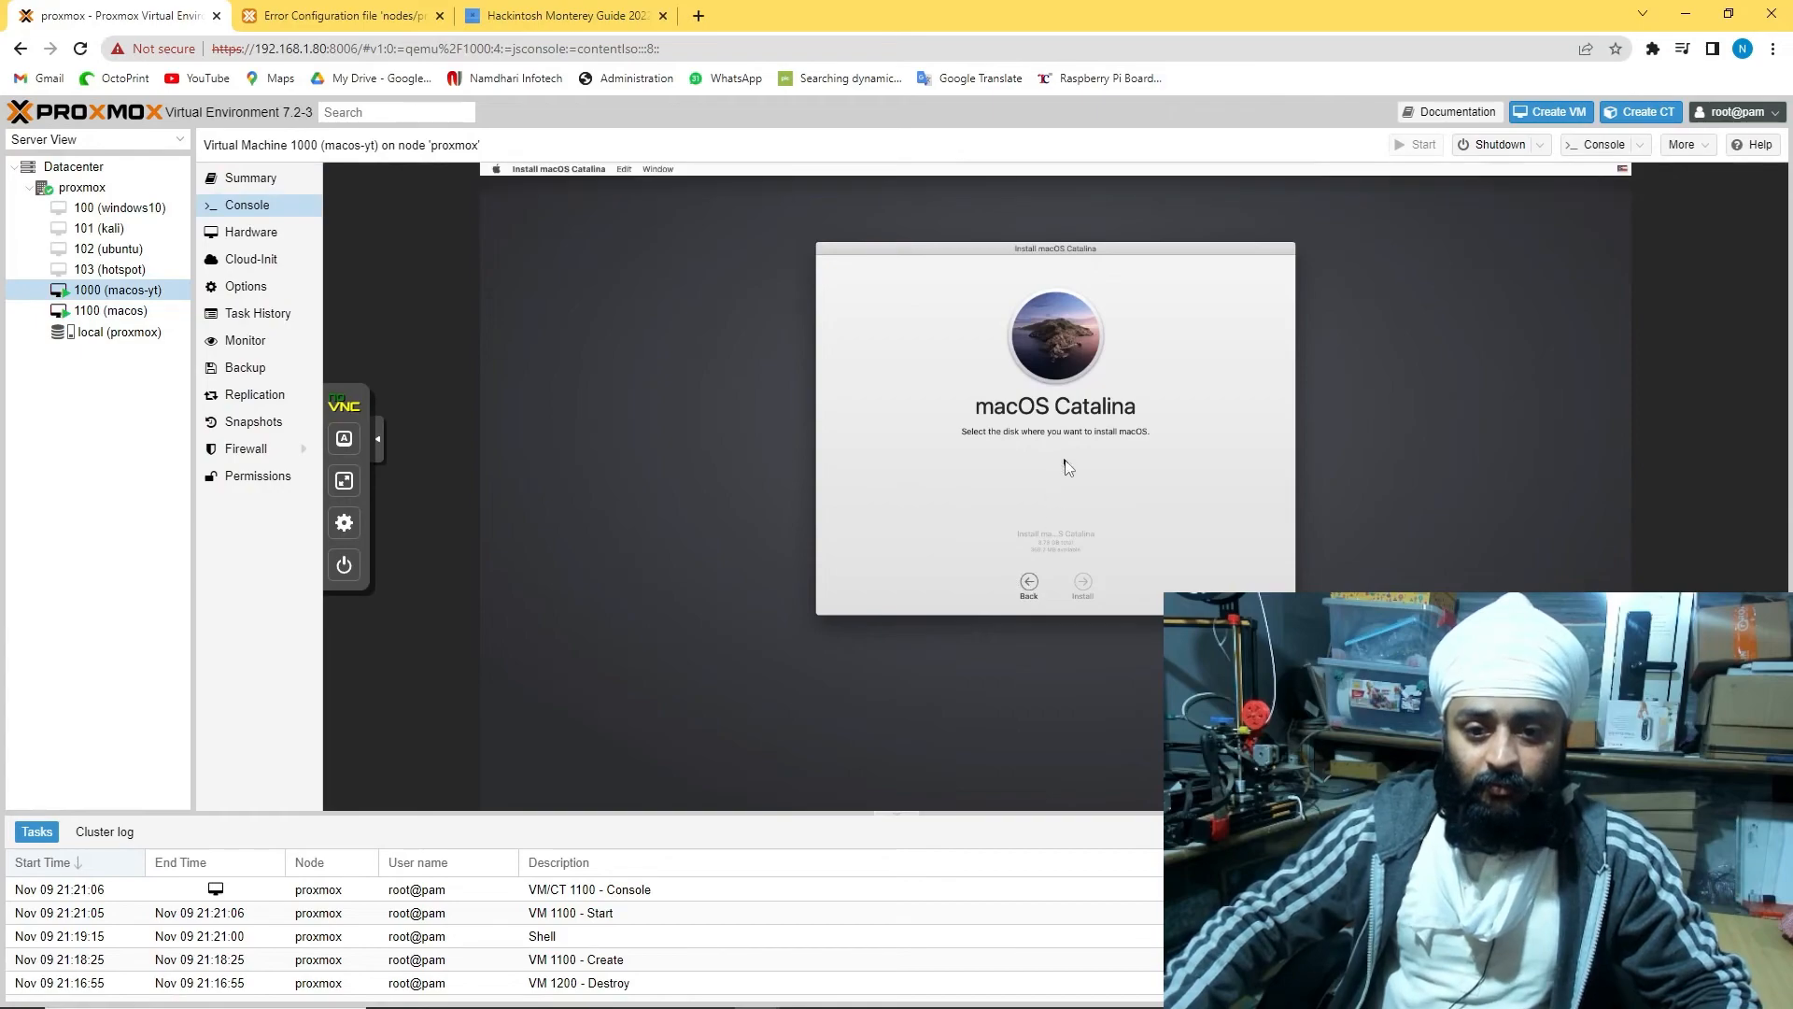
{"action": "left_click", "coordinate": [1062, 495]}
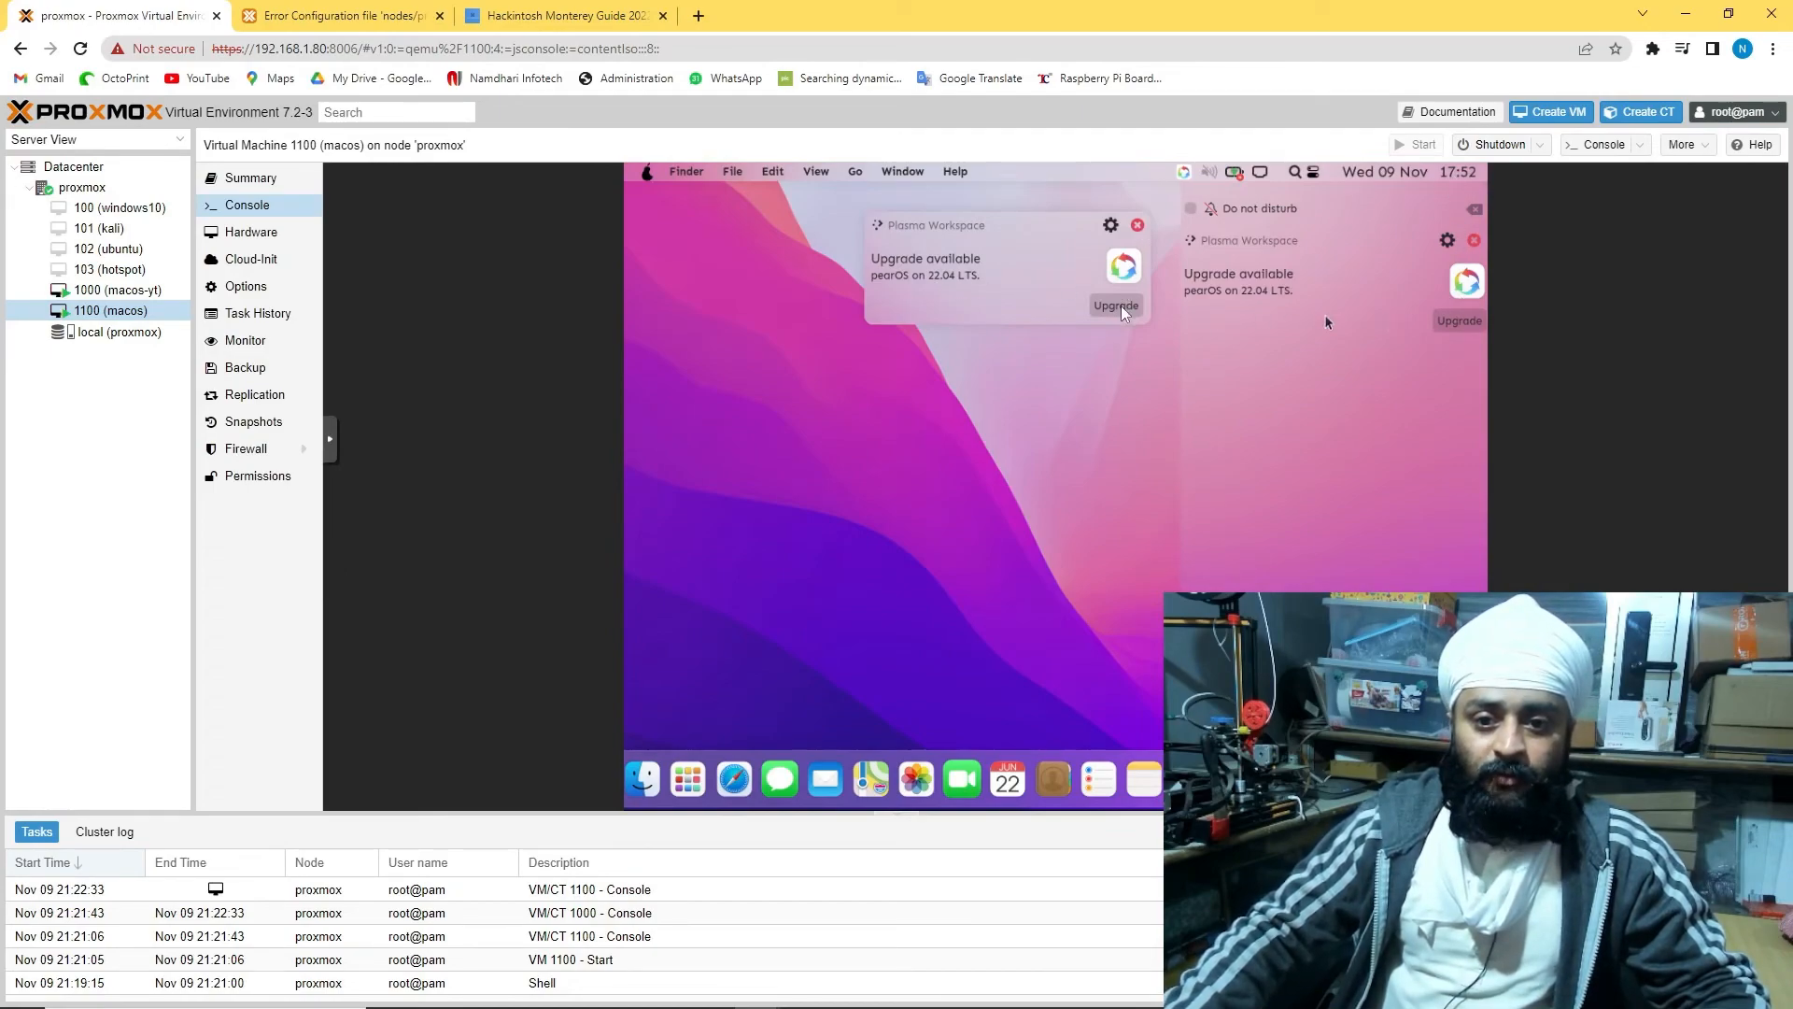
Dismiss the upgrade notification and try the console's full-screen and display controls
{"action": "left_click", "coordinate": [1138, 228]}
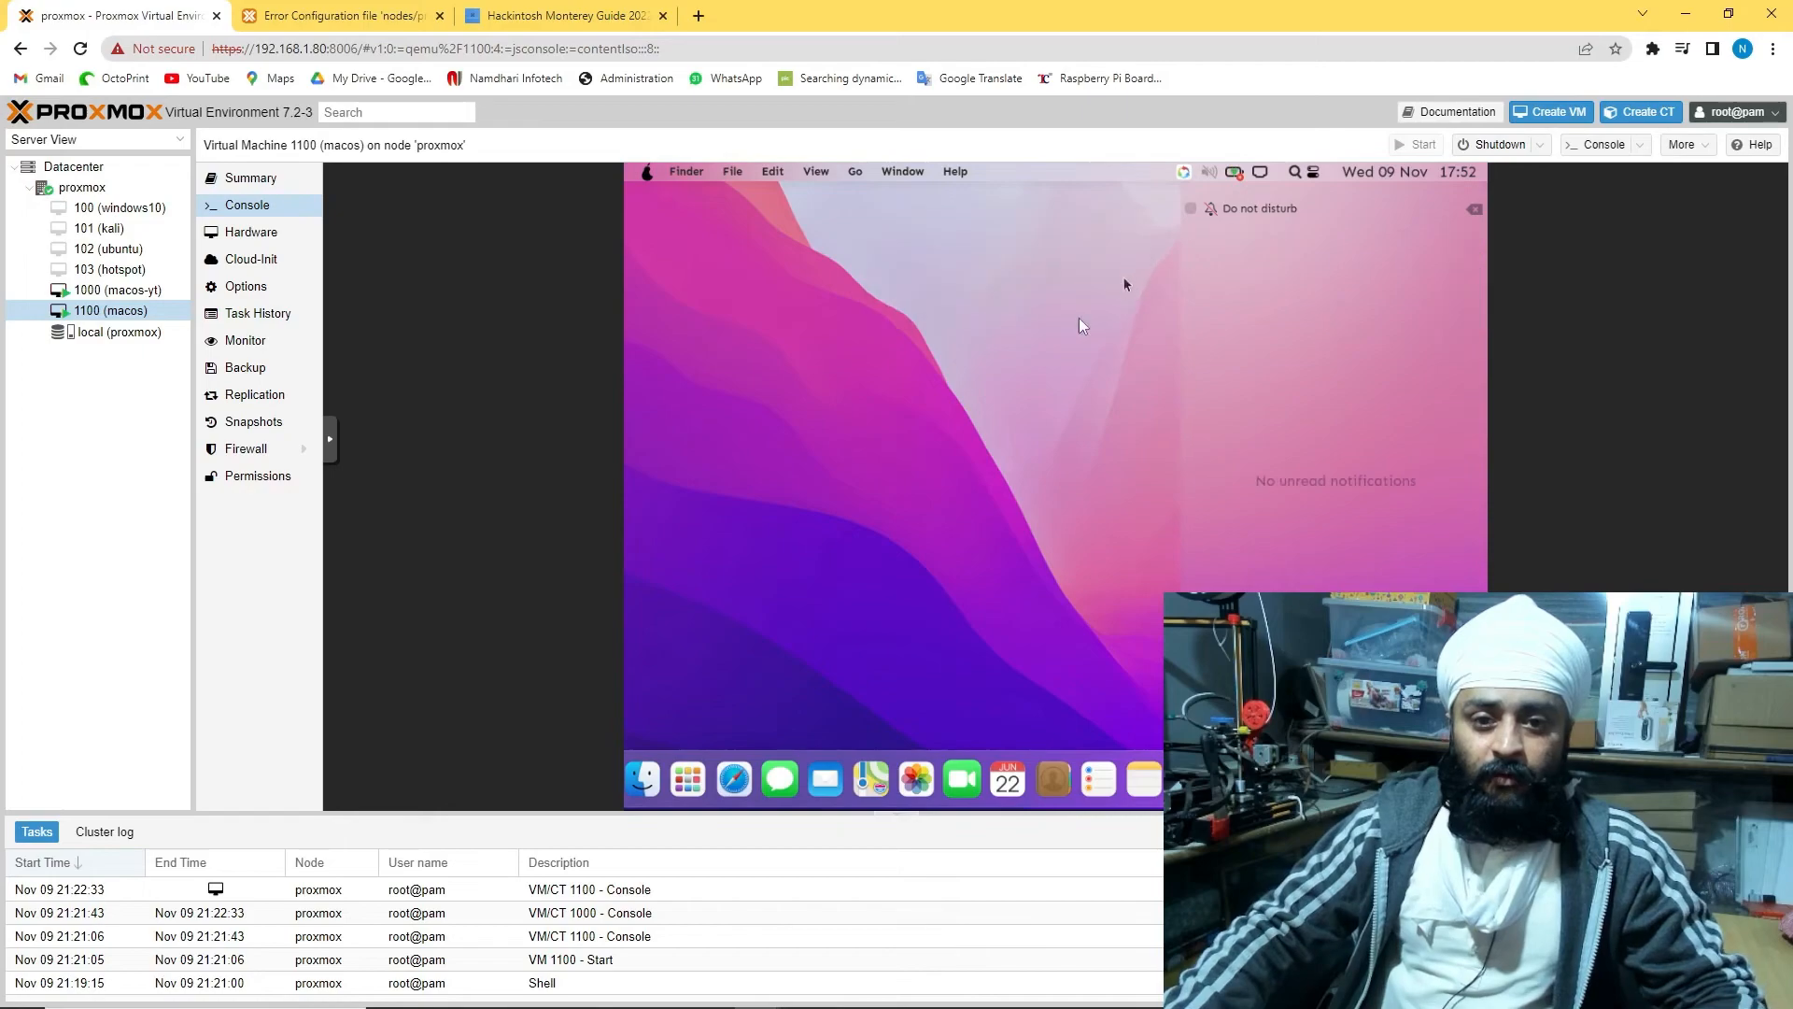
{"action": "left_click", "coordinate": [330, 439]}
{"action": "left_click", "coordinate": [338, 482]}
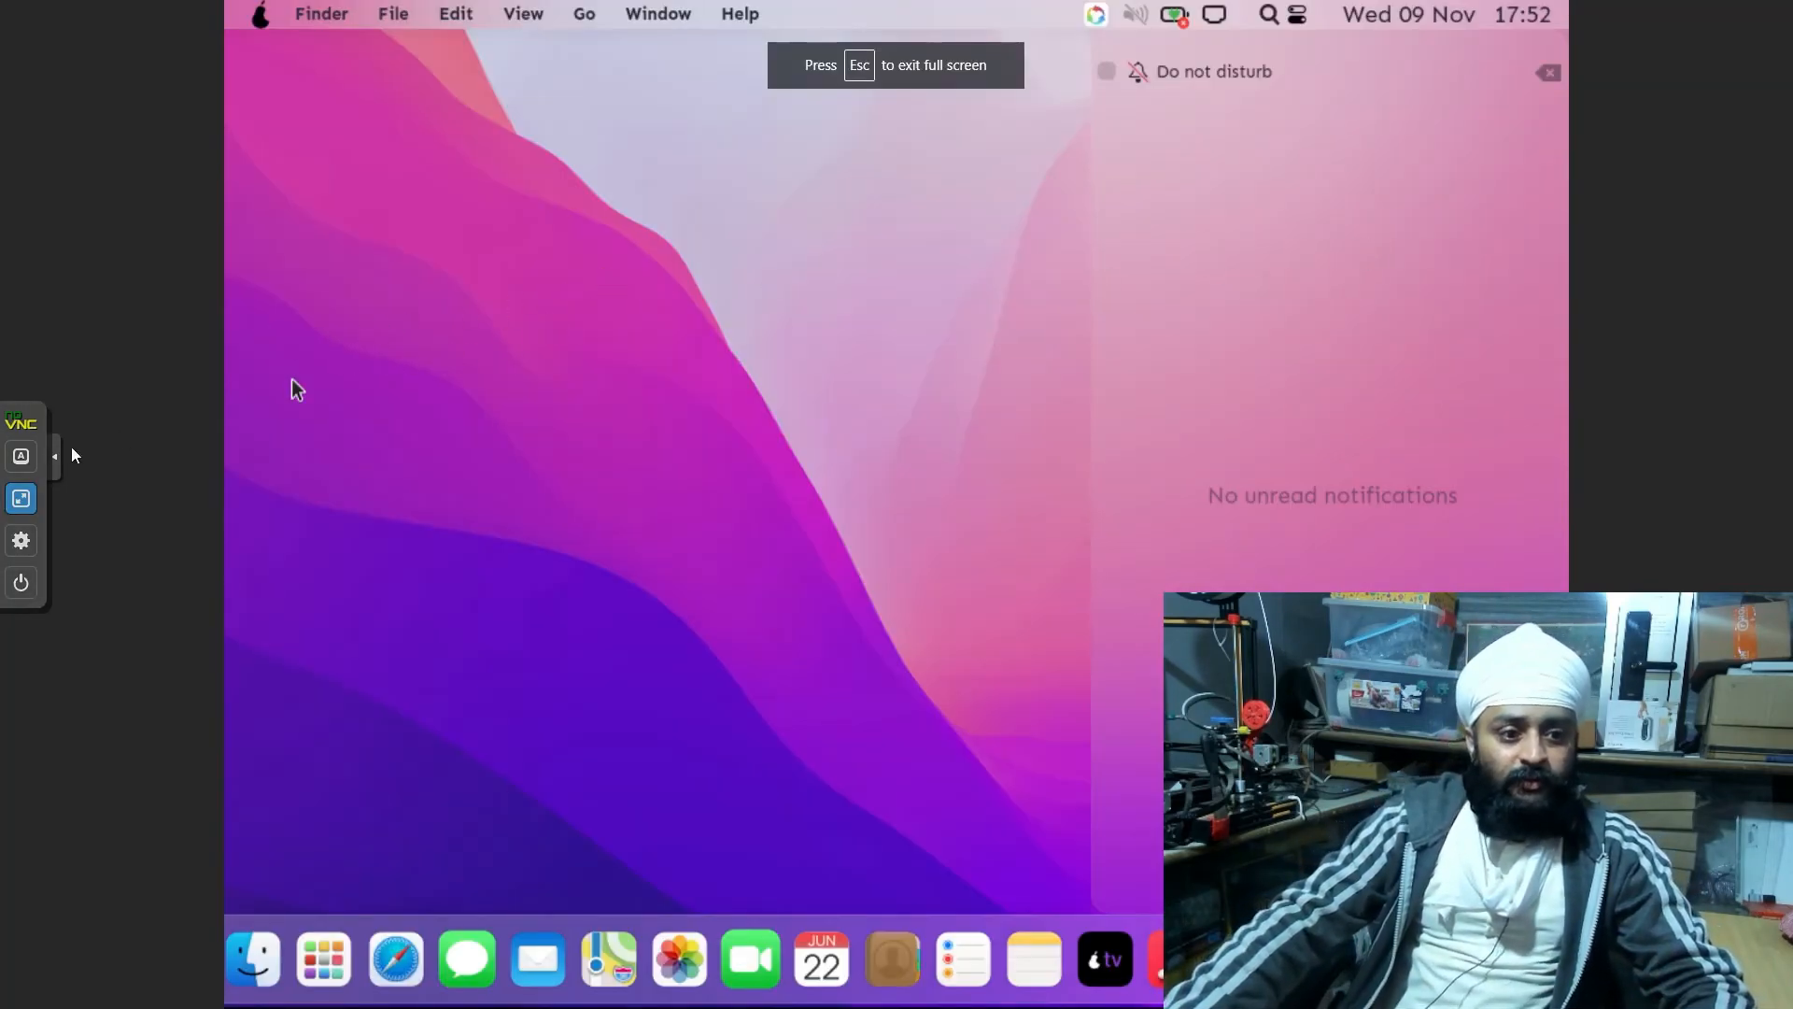
{"action": "left_click", "coordinate": [23, 552]}
{"action": "left_click", "coordinate": [20, 546]}
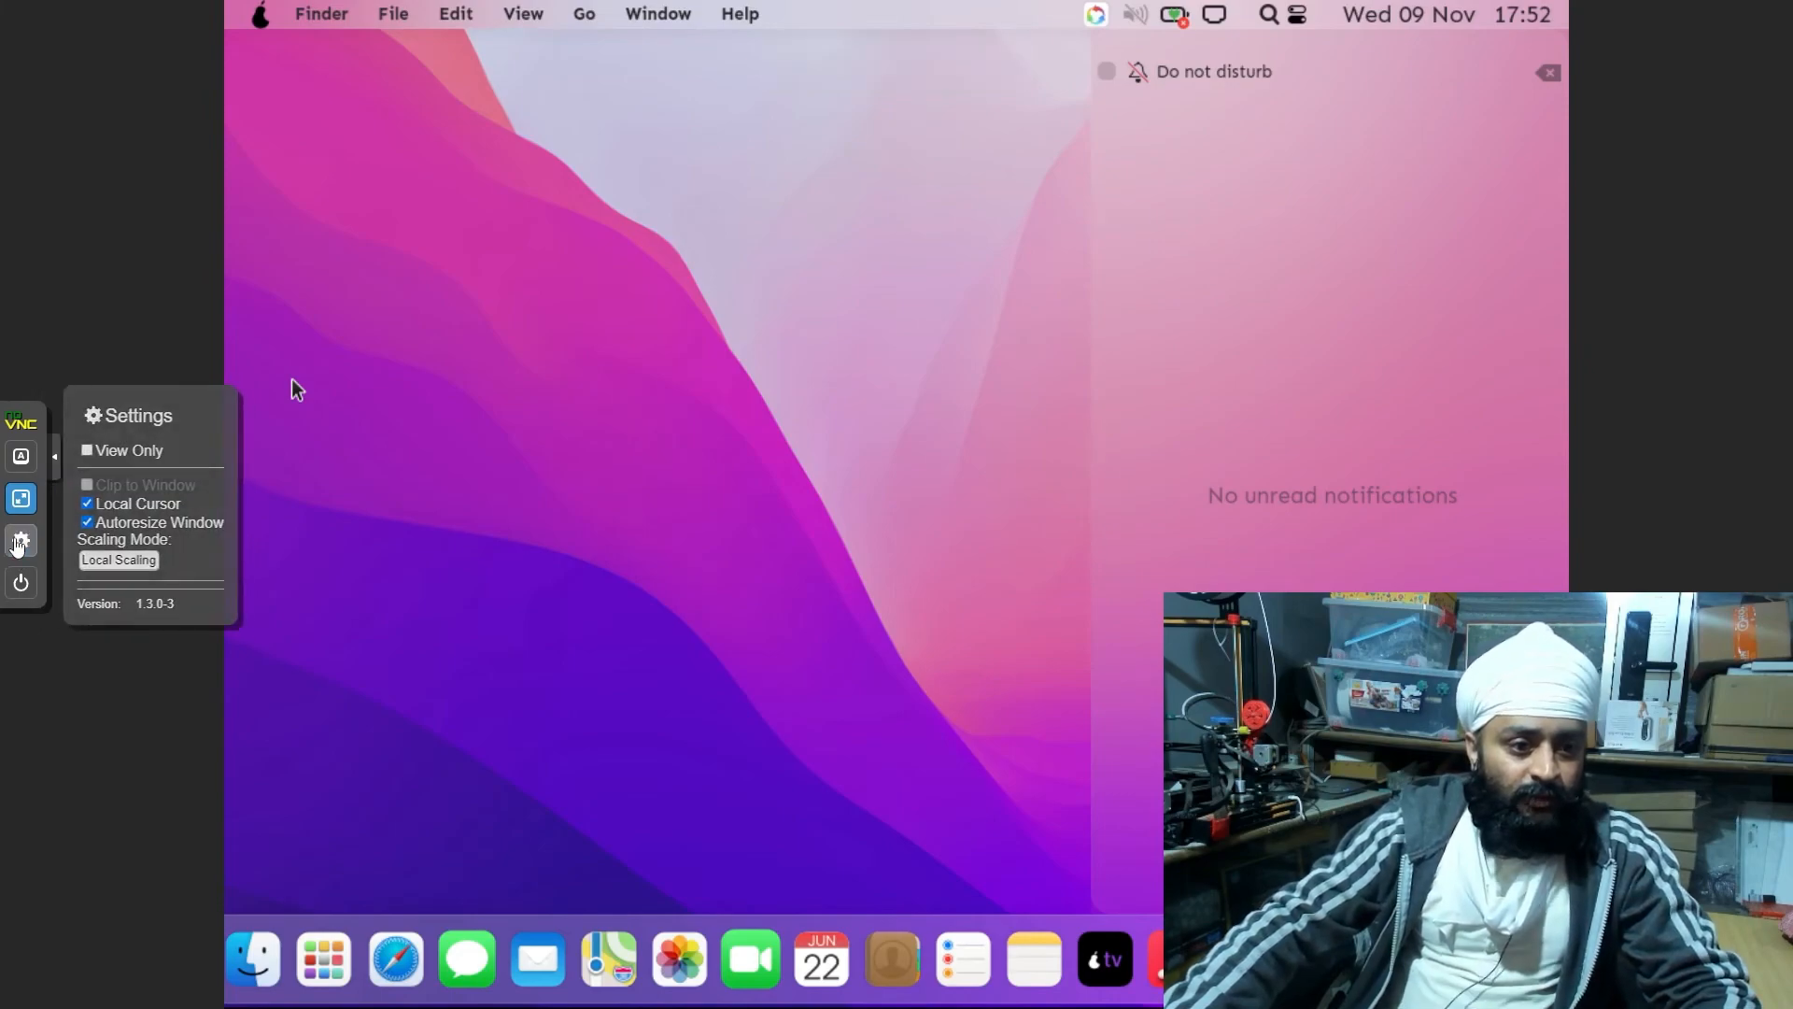
{"action": "left_click", "coordinate": [21, 456]}
{"action": "left_click", "coordinate": [20, 498]}
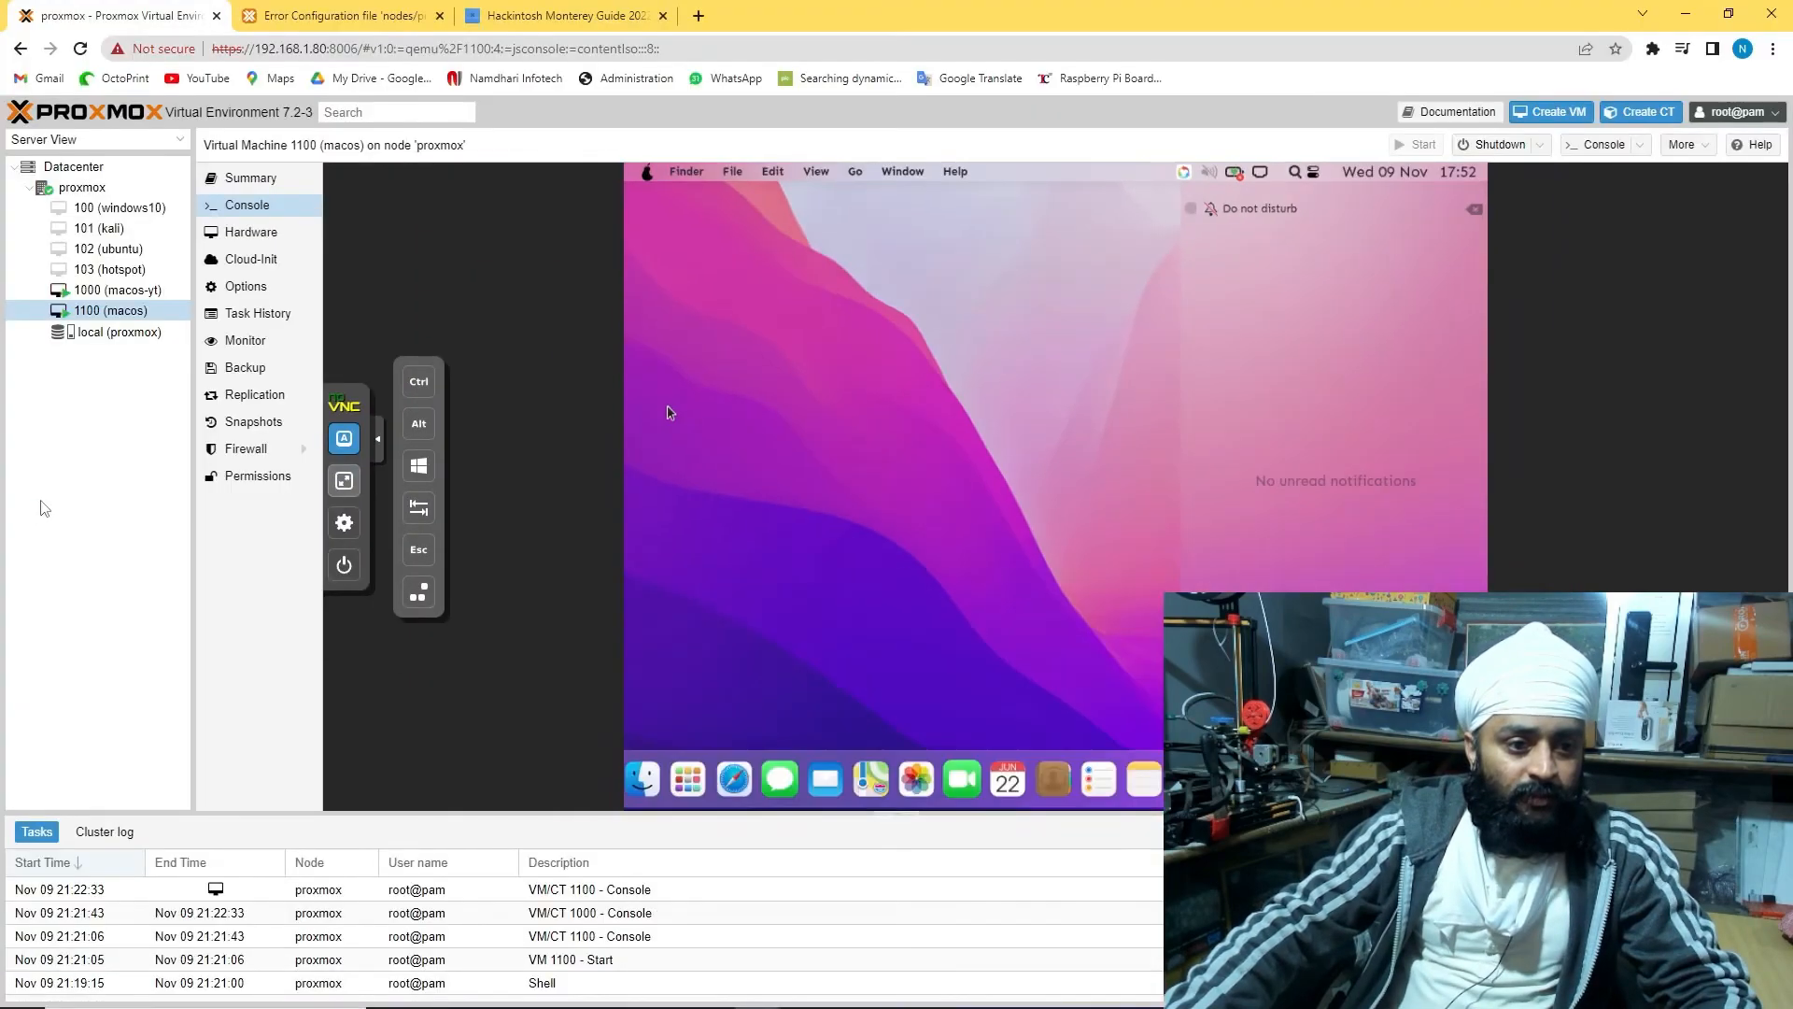
Review VM 1100's Options, Hardware and Summary, then return to the console
{"action": "left_click", "coordinate": [245, 286]}
{"action": "left_click", "coordinate": [251, 234]}
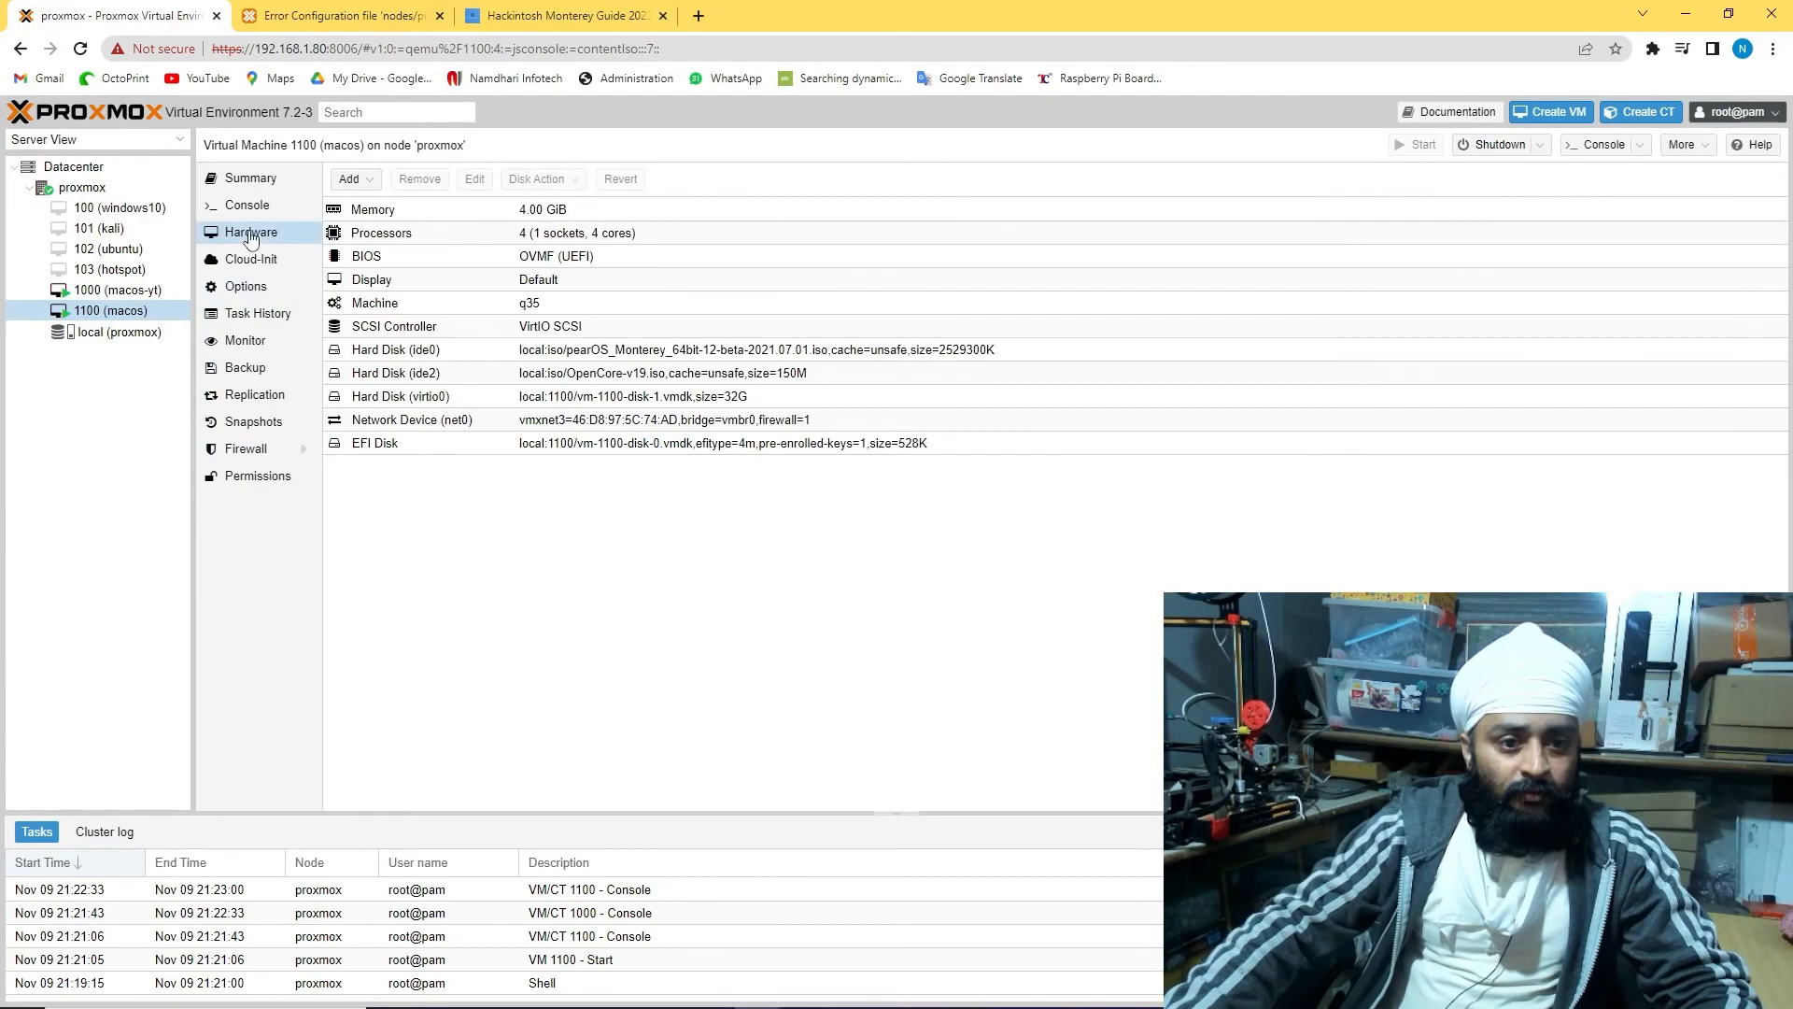
{"action": "left_click", "coordinate": [249, 206]}
{"action": "left_click", "coordinate": [249, 181]}
{"action": "left_click", "coordinate": [248, 288]}
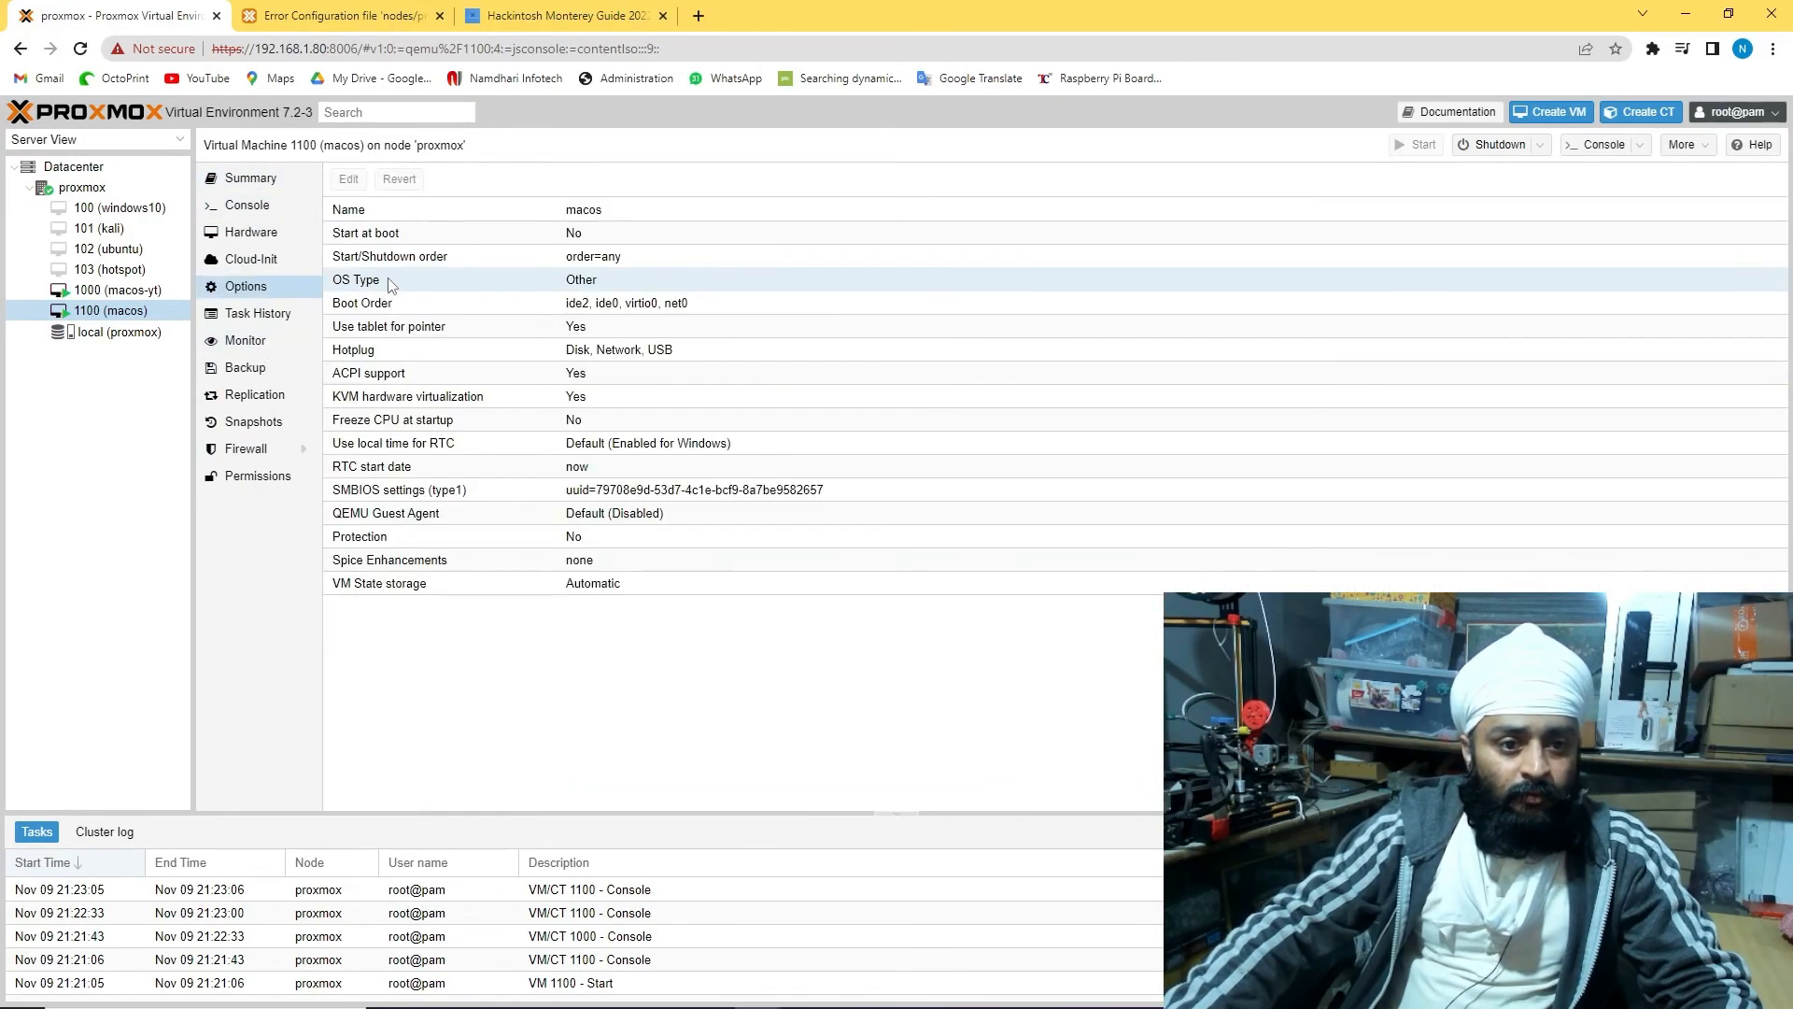
{"action": "left_click", "coordinate": [248, 206]}
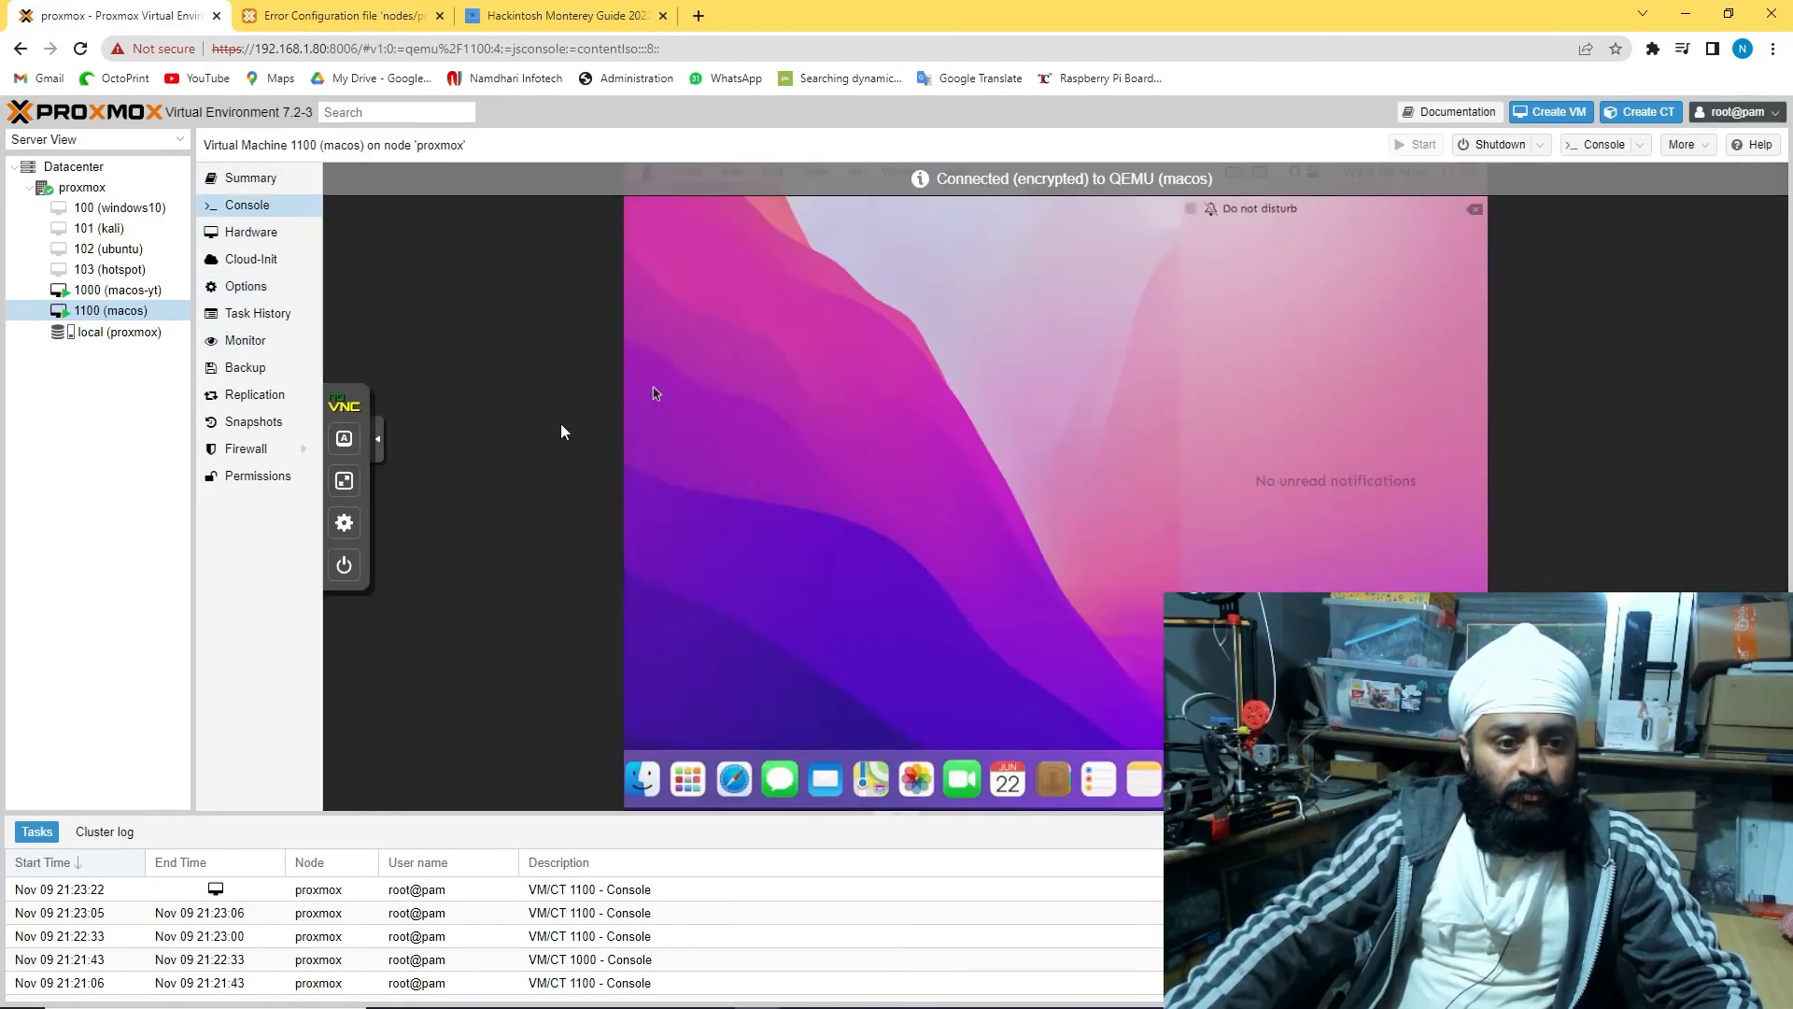
Make the console fill the screen and refresh the macOS desktop
{"action": "left_click", "coordinate": [343, 522]}
{"action": "left_click", "coordinate": [344, 480]}
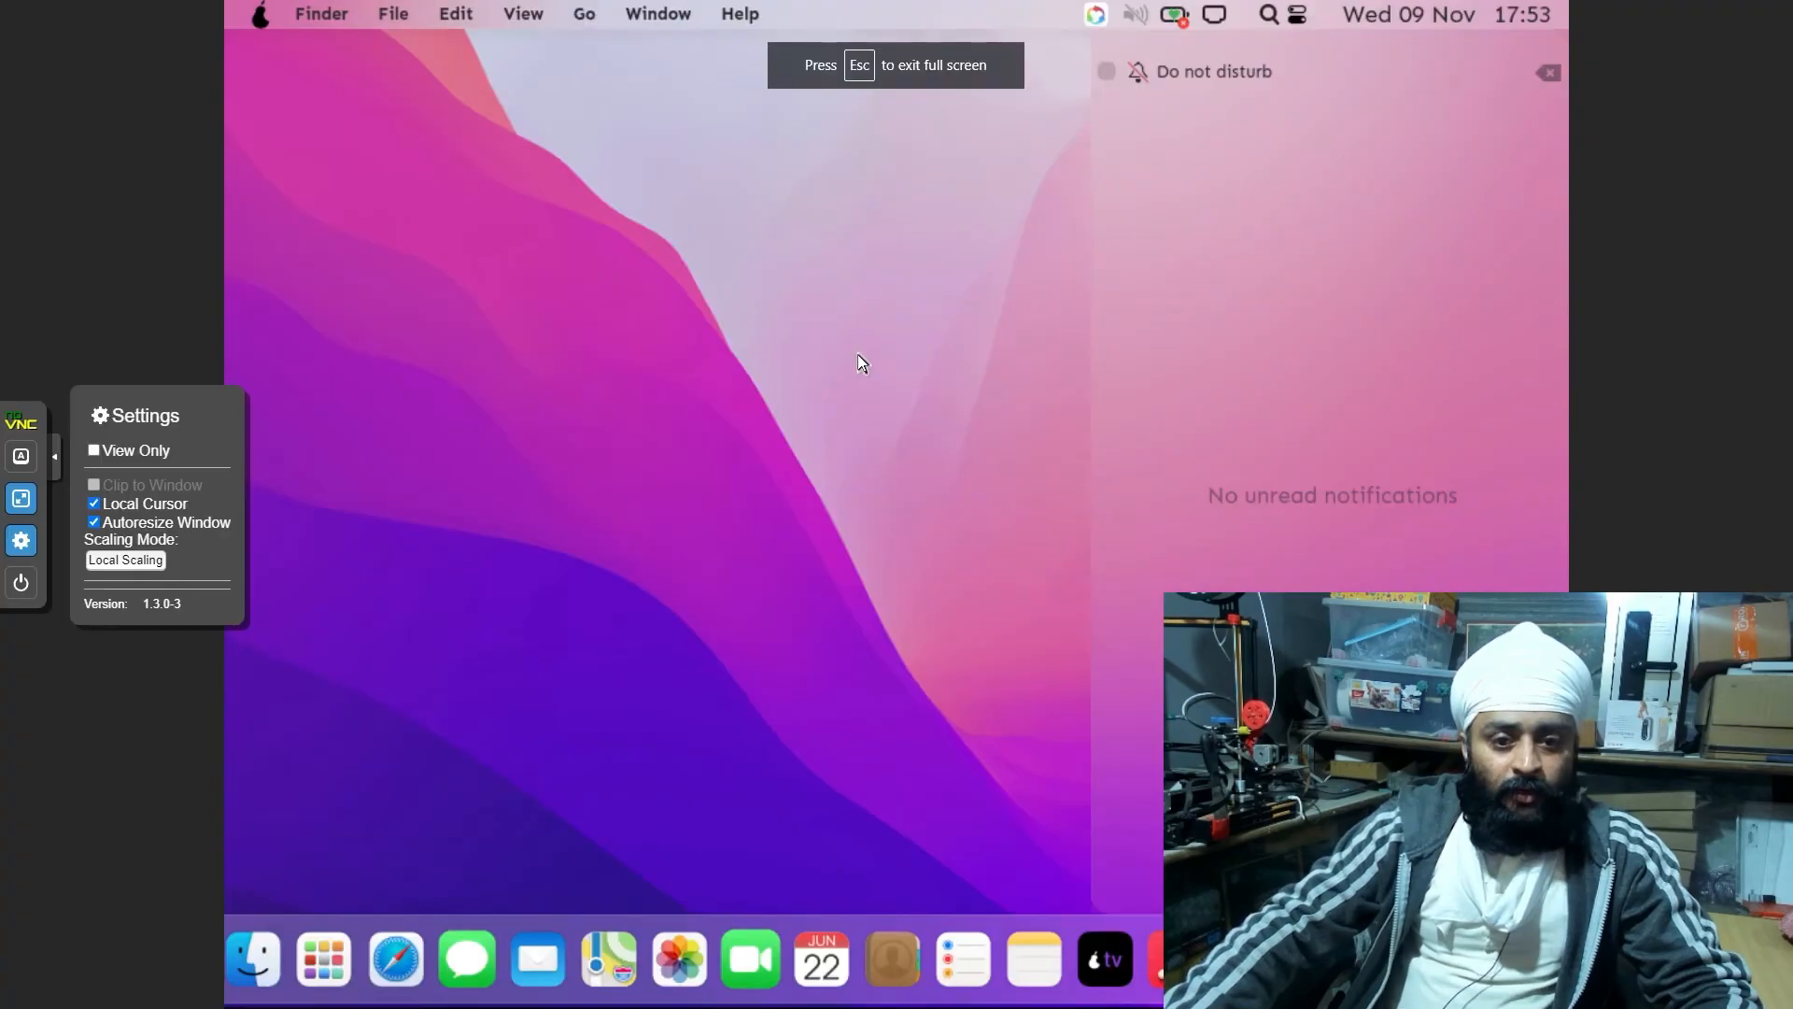
{"action": "right_click", "coordinate": [858, 354]}
{"action": "left_click", "coordinate": [936, 624]}
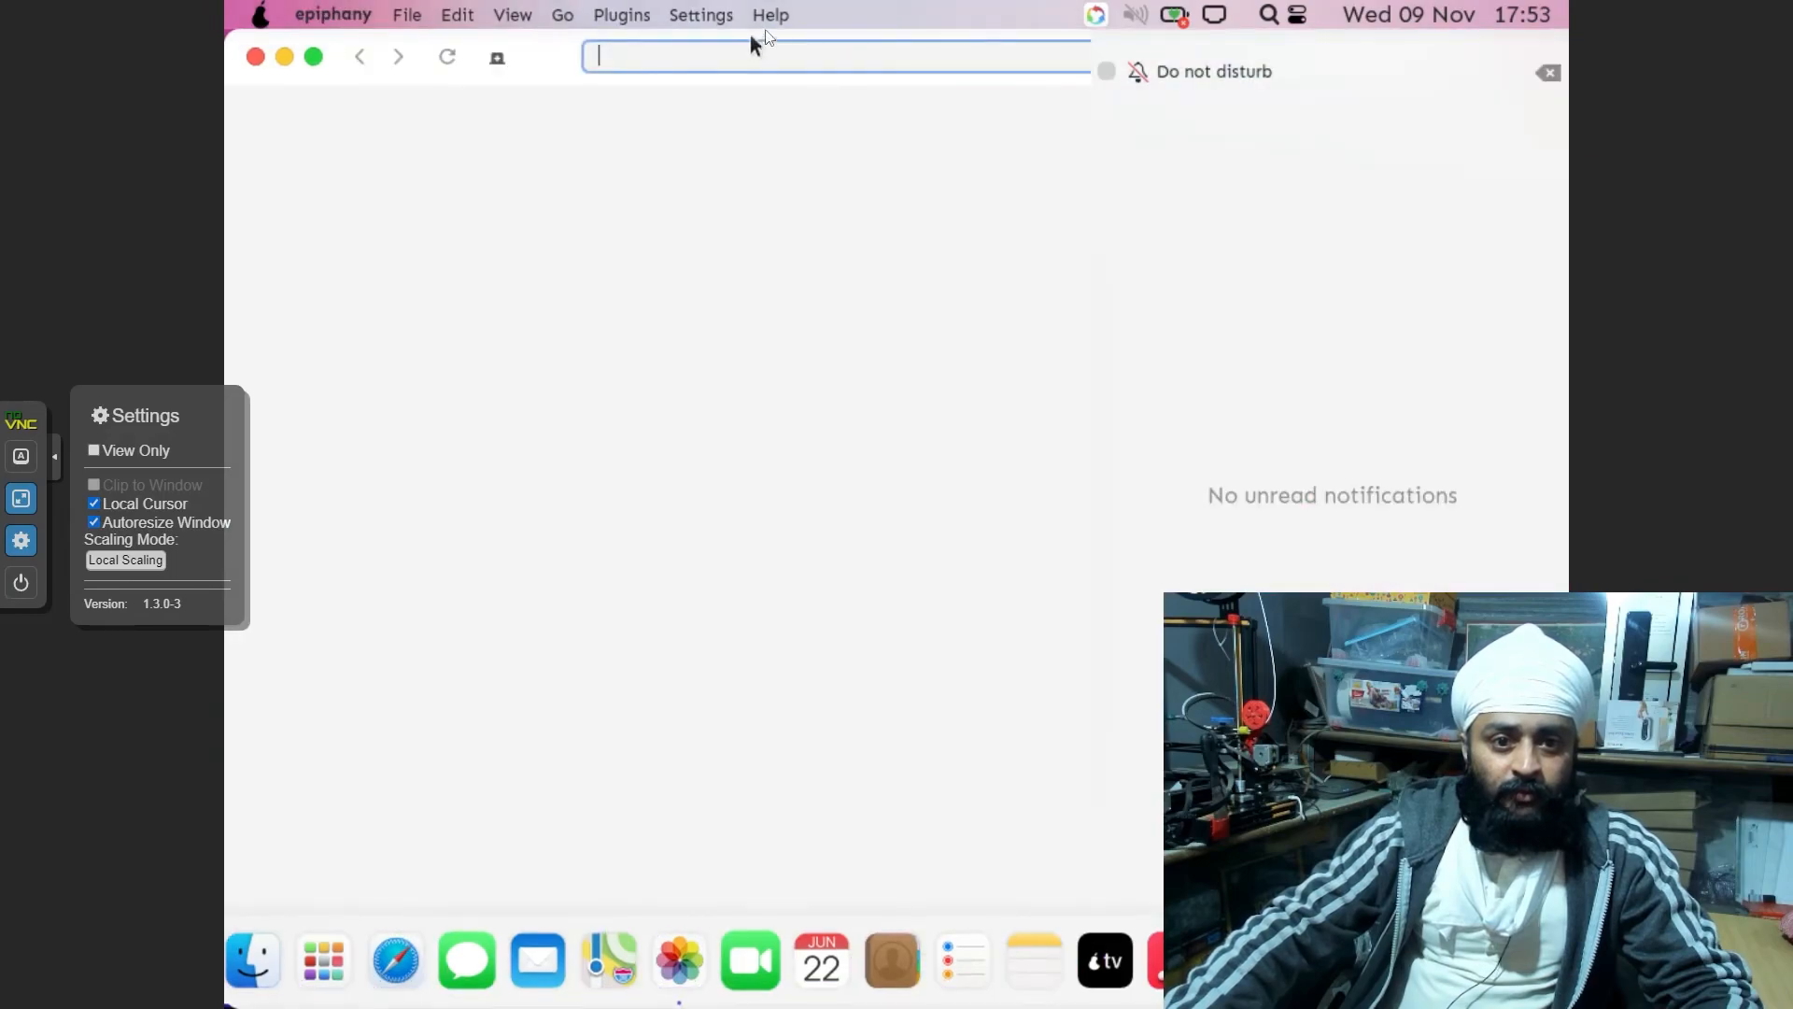
Browse Gwenview's About KDE dialog, then close it and Gwenview
{"action": "left_click", "coordinate": [771, 15]}
{"action": "left_click", "coordinate": [826, 262]}
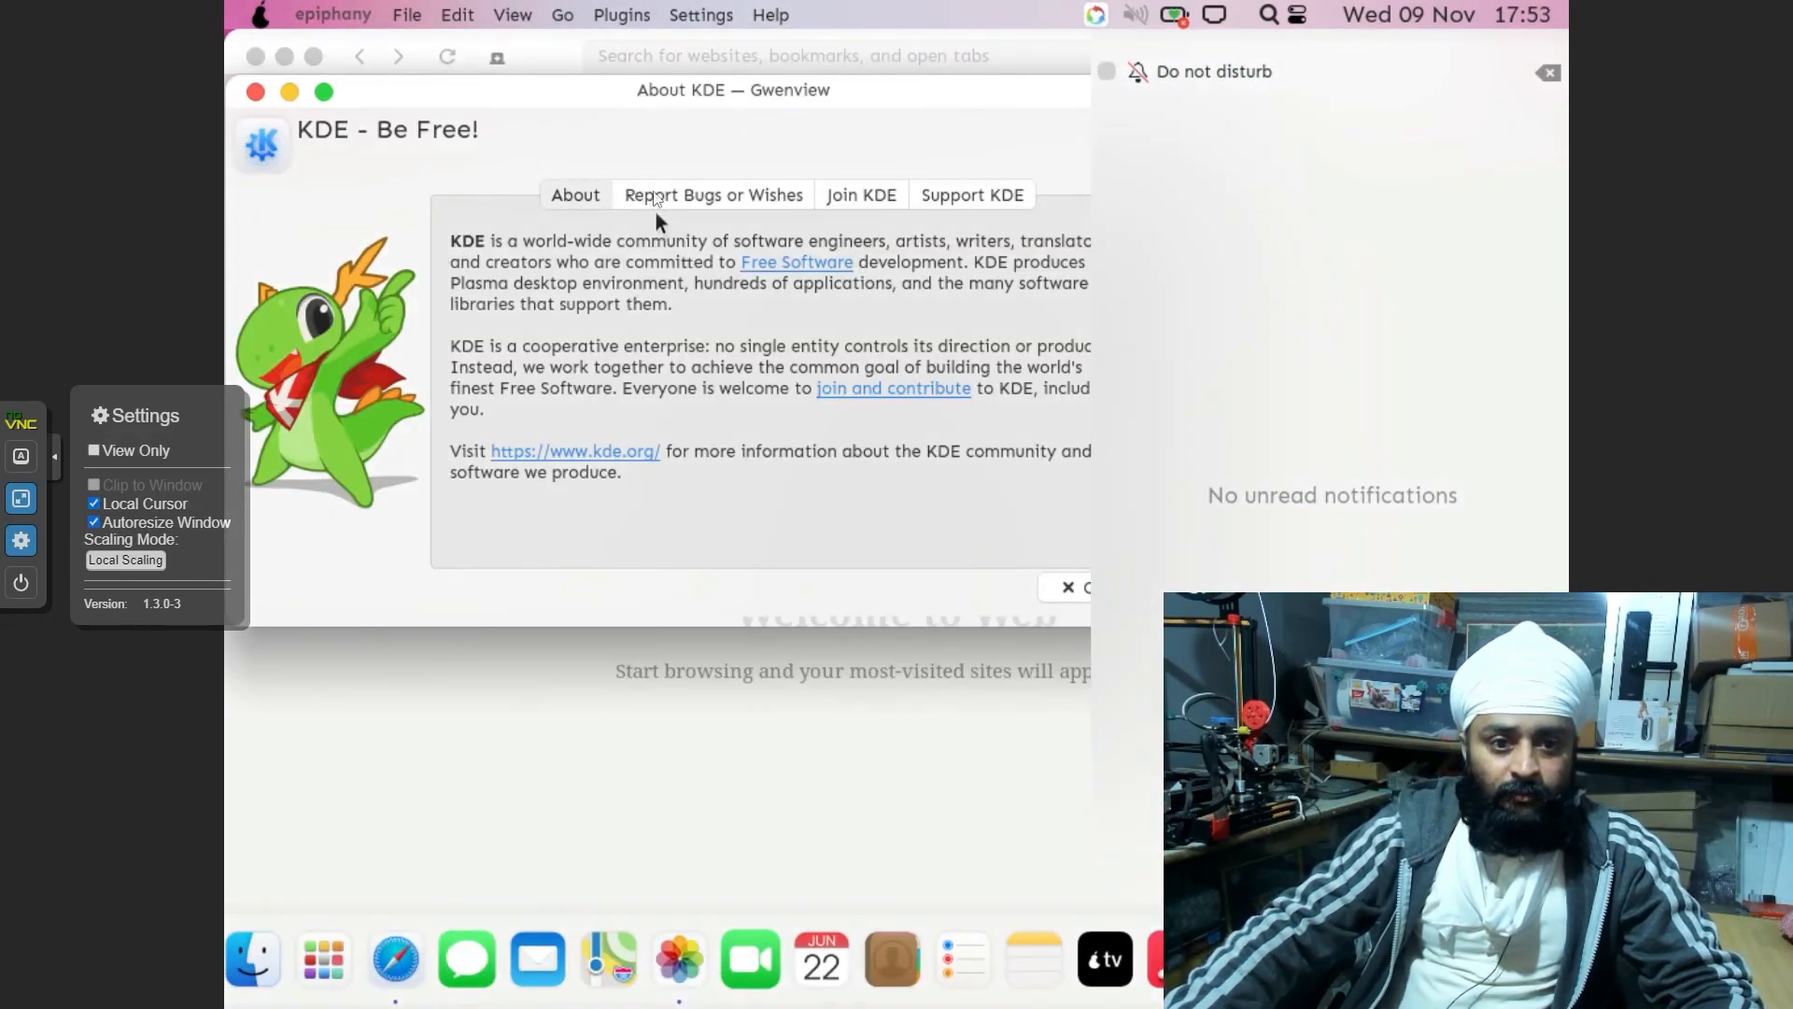
{"action": "left_click", "coordinate": [664, 194]}
{"action": "left_click", "coordinate": [863, 194]}
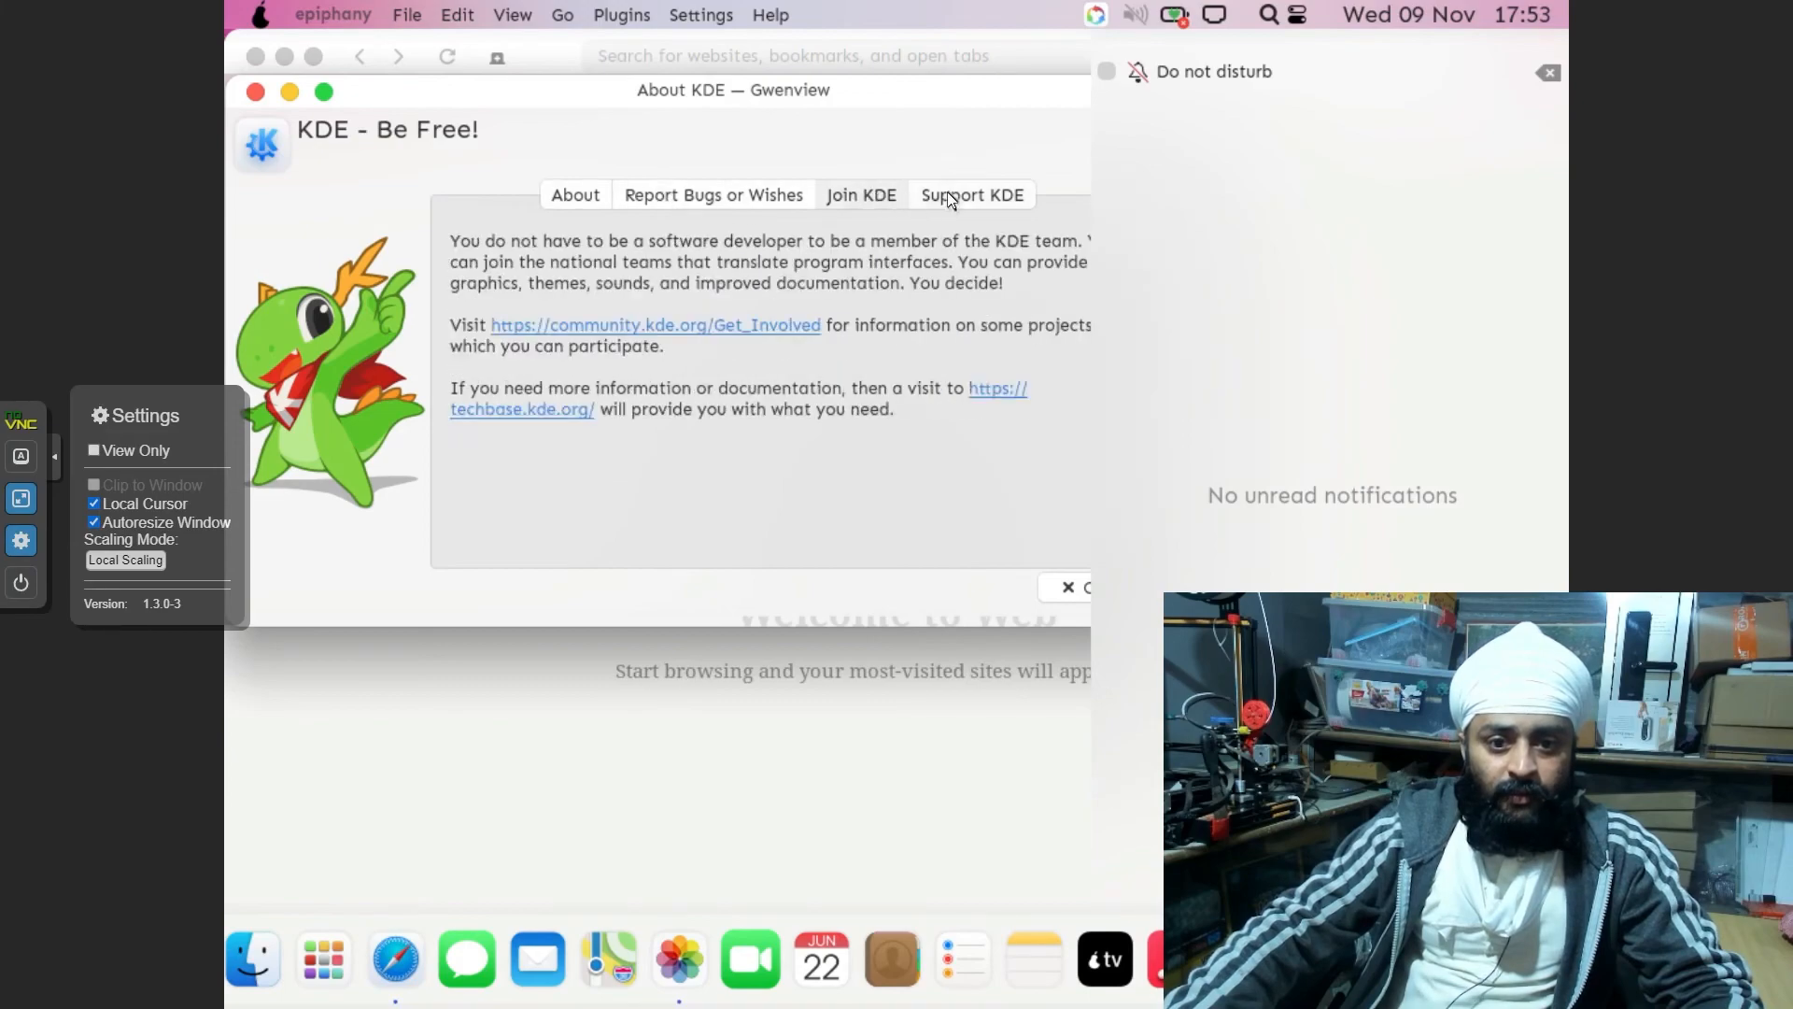
{"action": "left_click", "coordinate": [953, 194]}
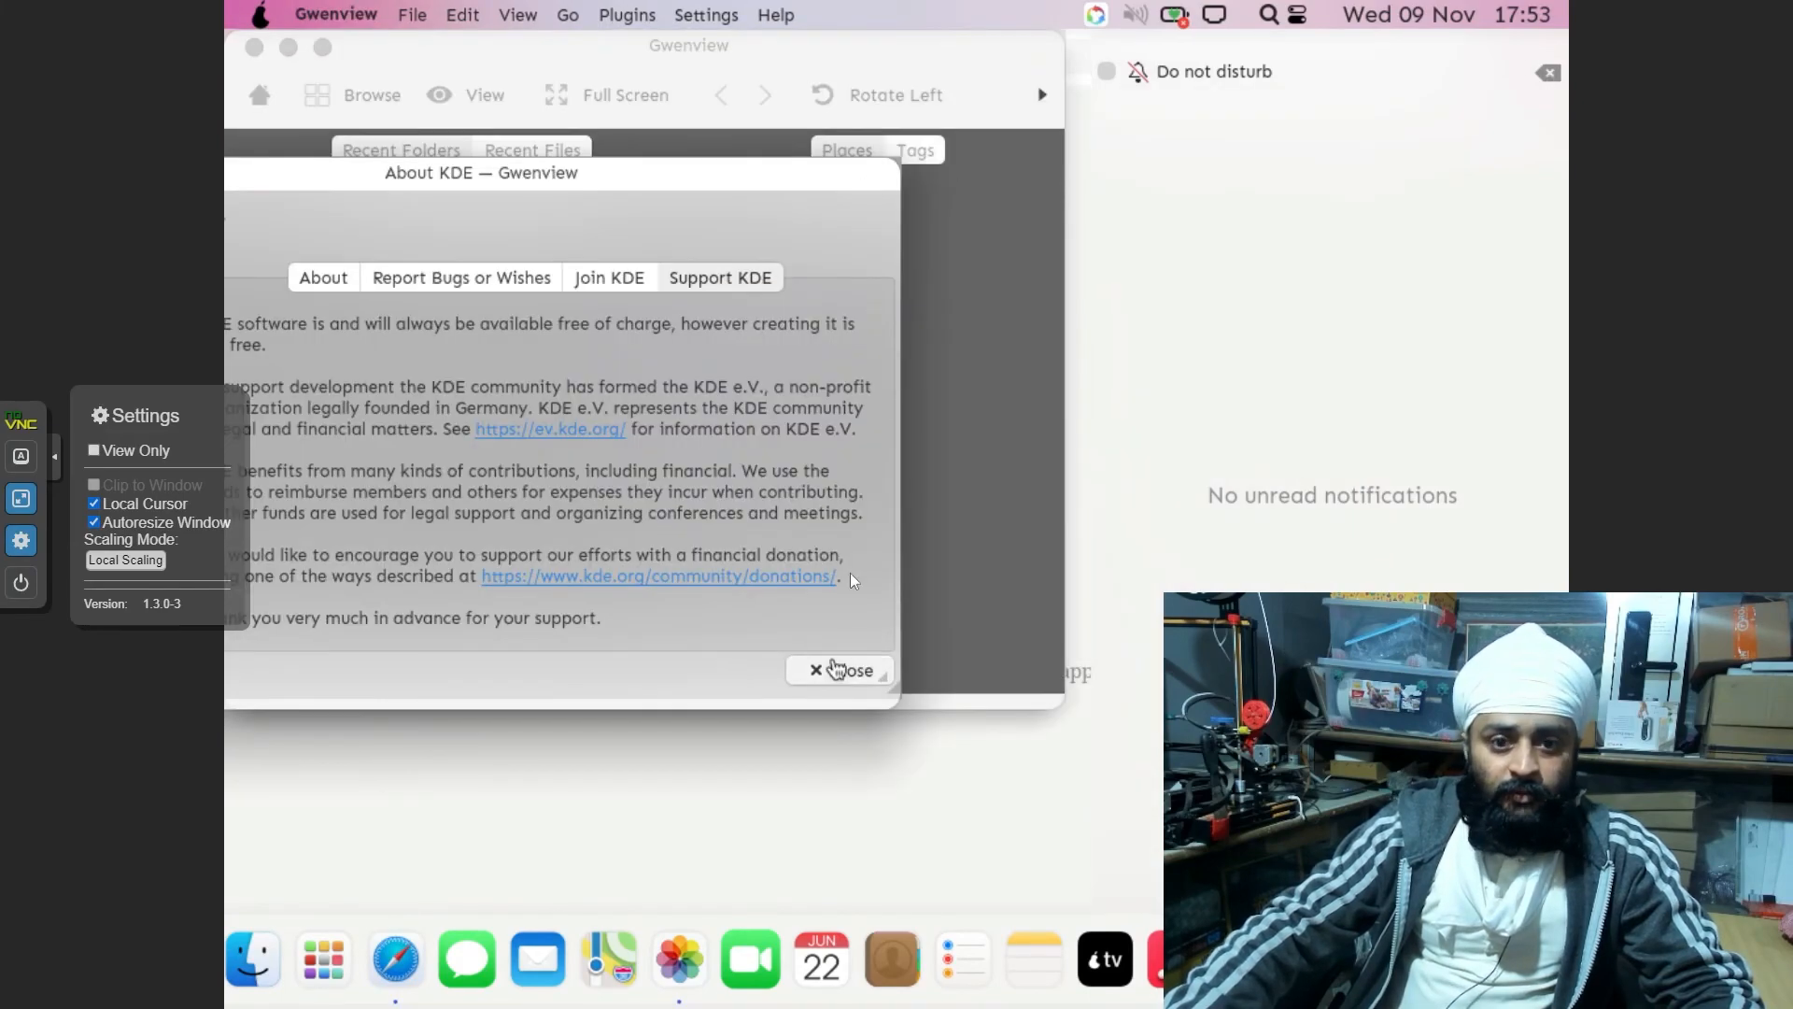
{"action": "left_click", "coordinate": [836, 670]}
{"action": "left_click", "coordinate": [254, 47]}
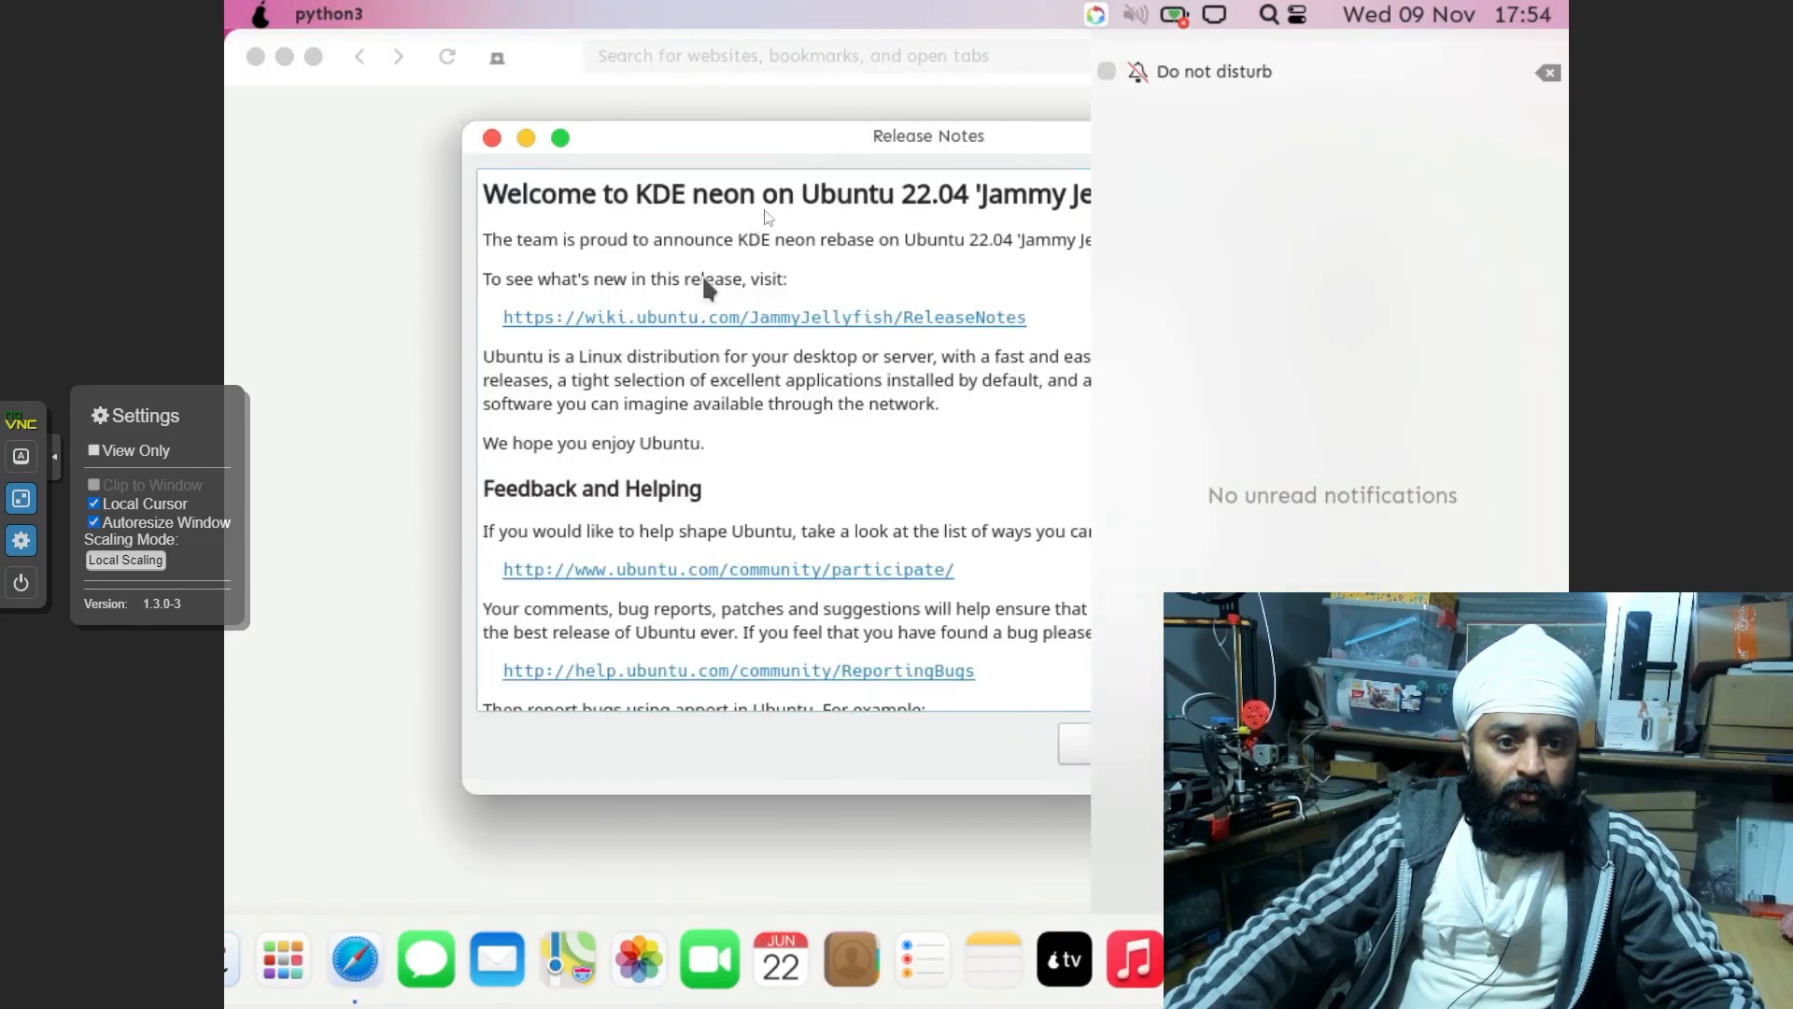
Search 'speed test', run Speedtest by Ookla, then switch the console to VM 1000
{"action": "left_click", "coordinate": [1075, 744]}
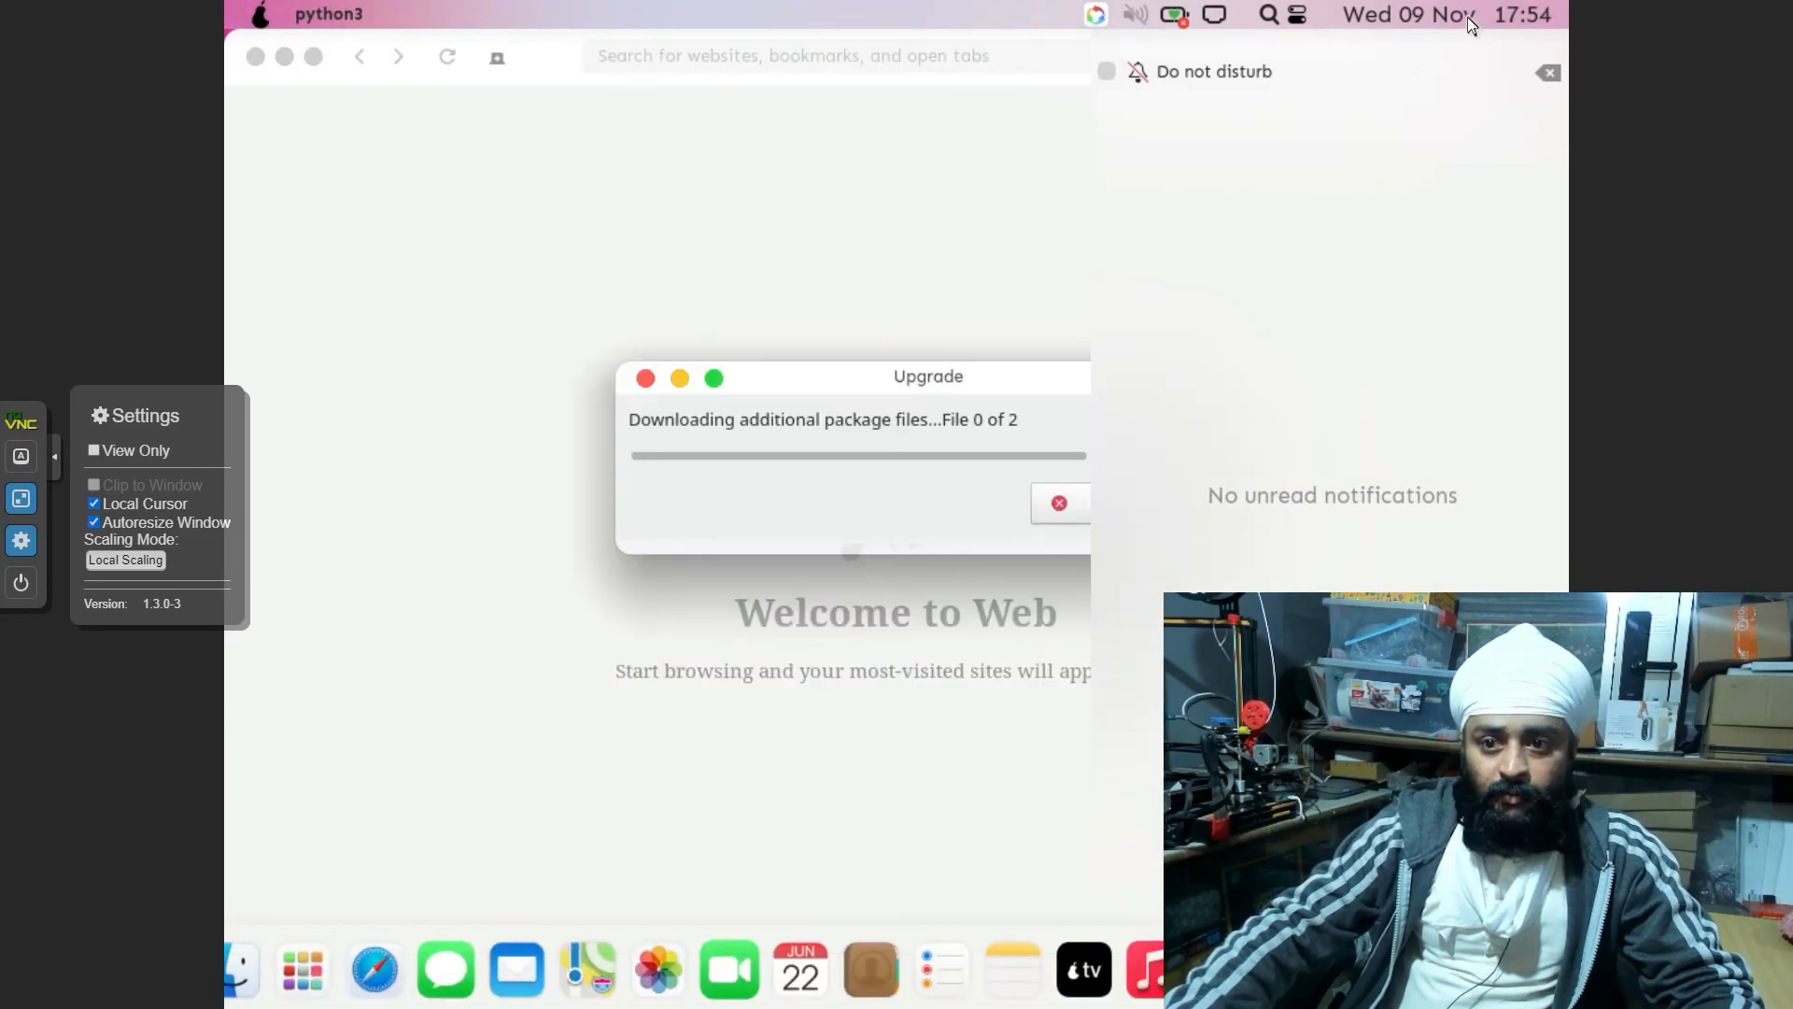
{"action": "left_click", "coordinate": [659, 60]}
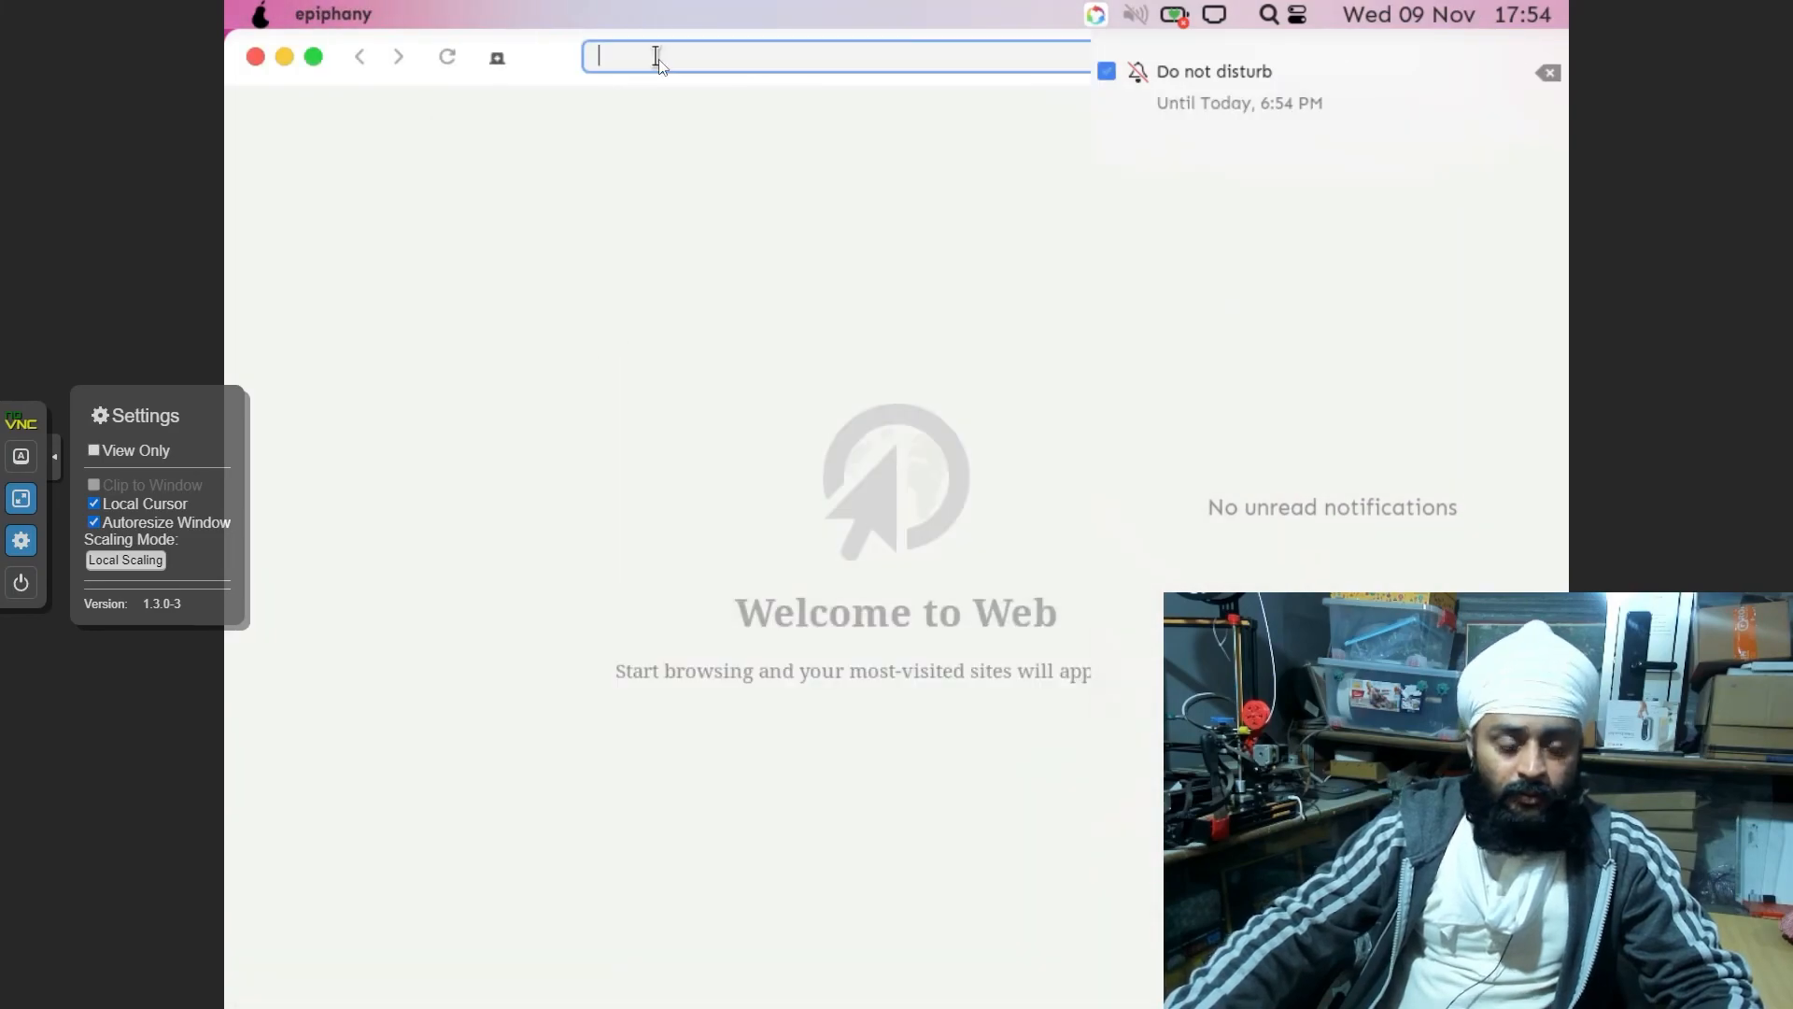
{"action": "type", "text": "speed test"}
{"action": "key", "text": "Return"}
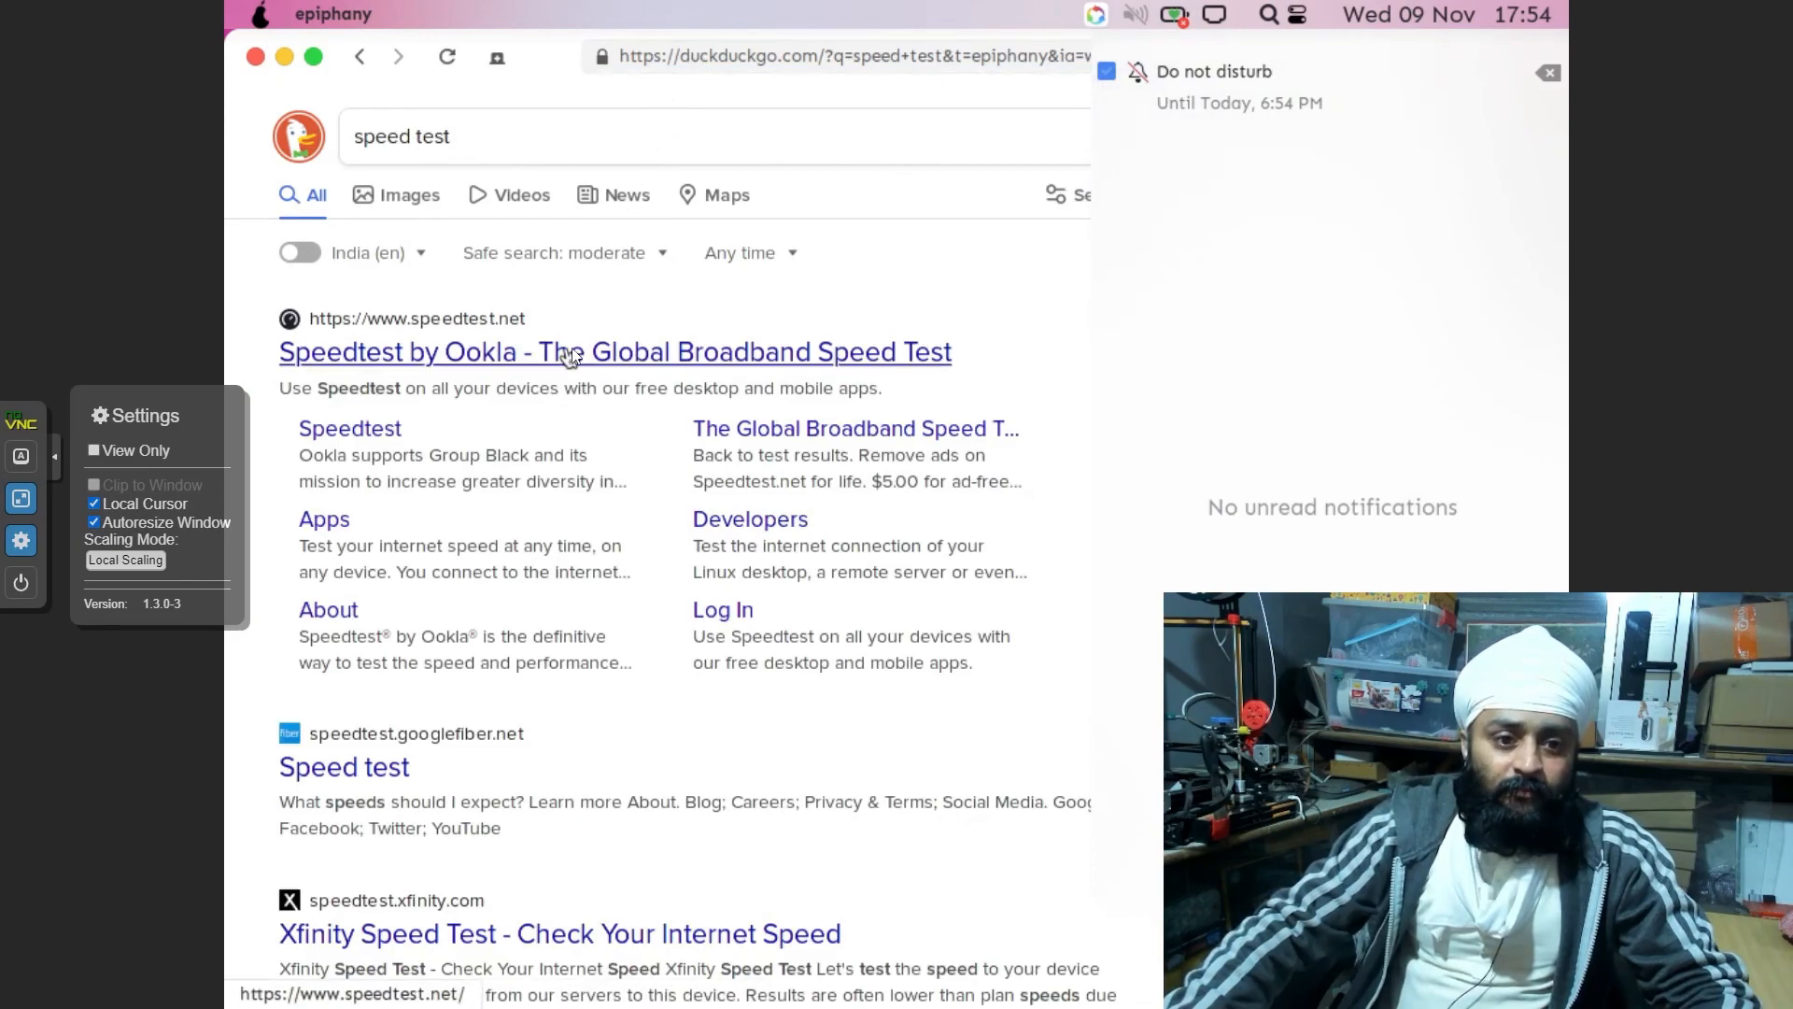
{"action": "left_click", "coordinate": [572, 353]}
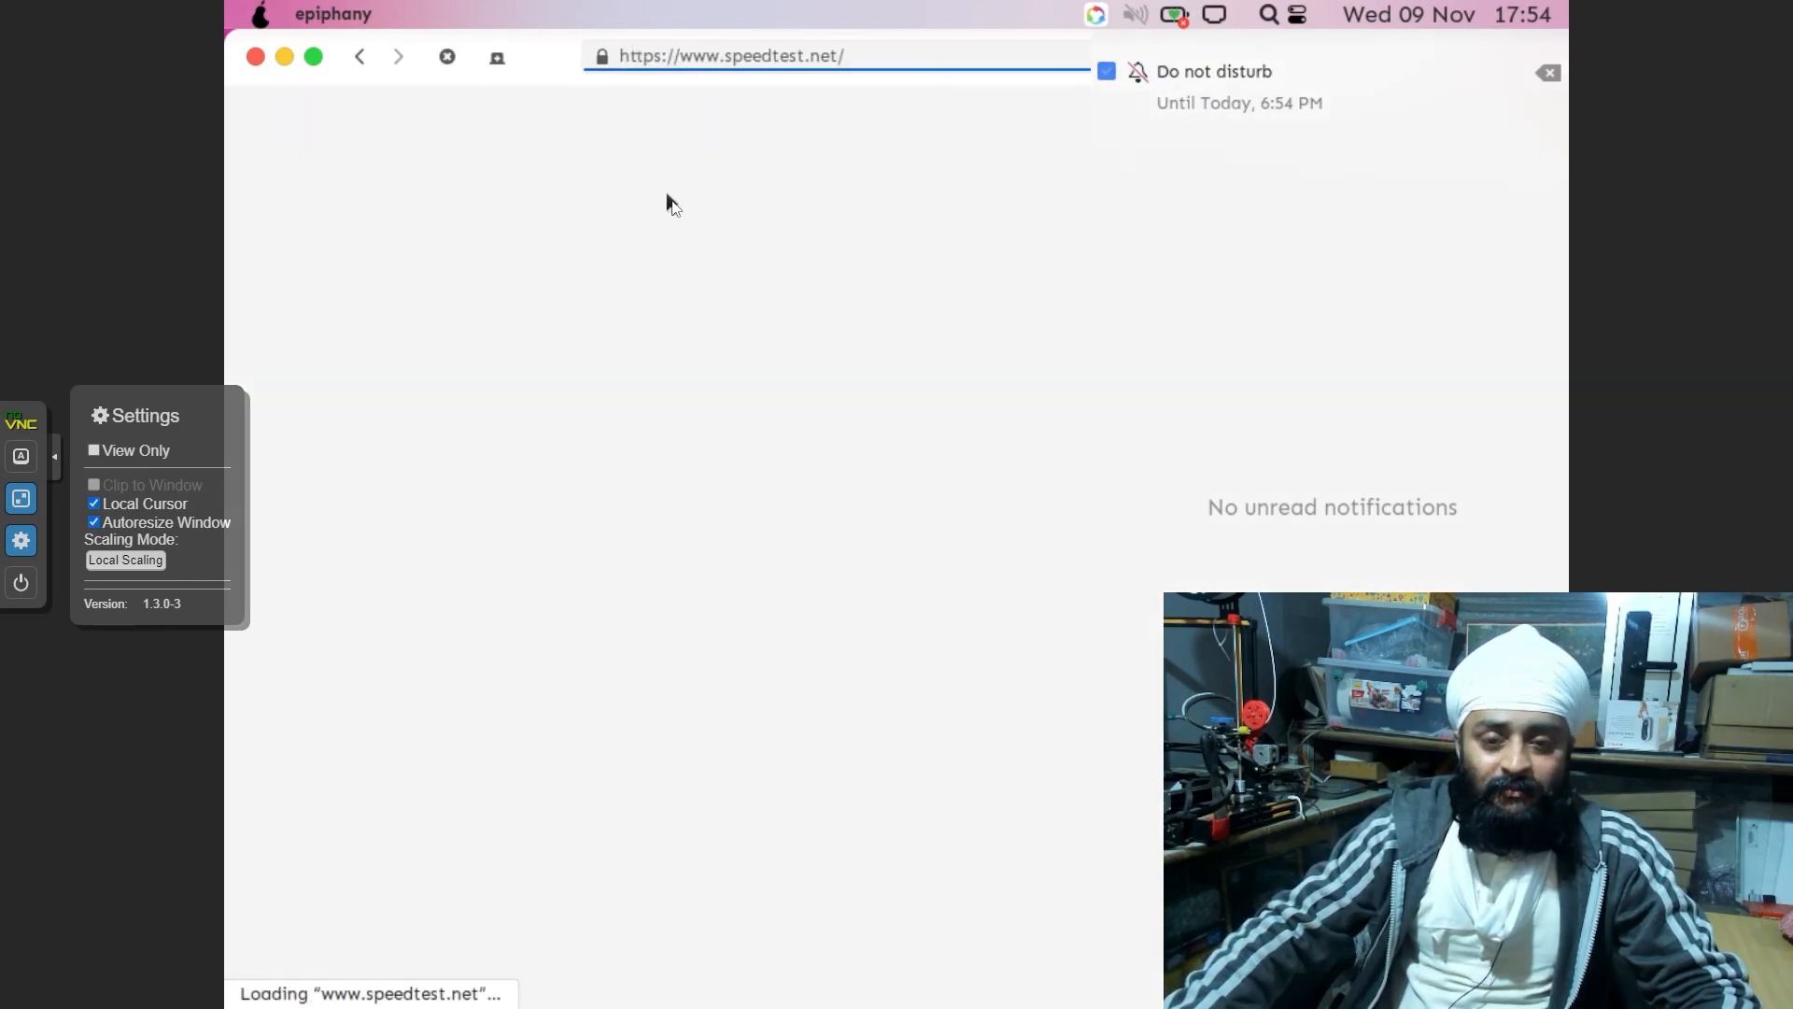
{"action": "left_click", "coordinate": [883, 555]}
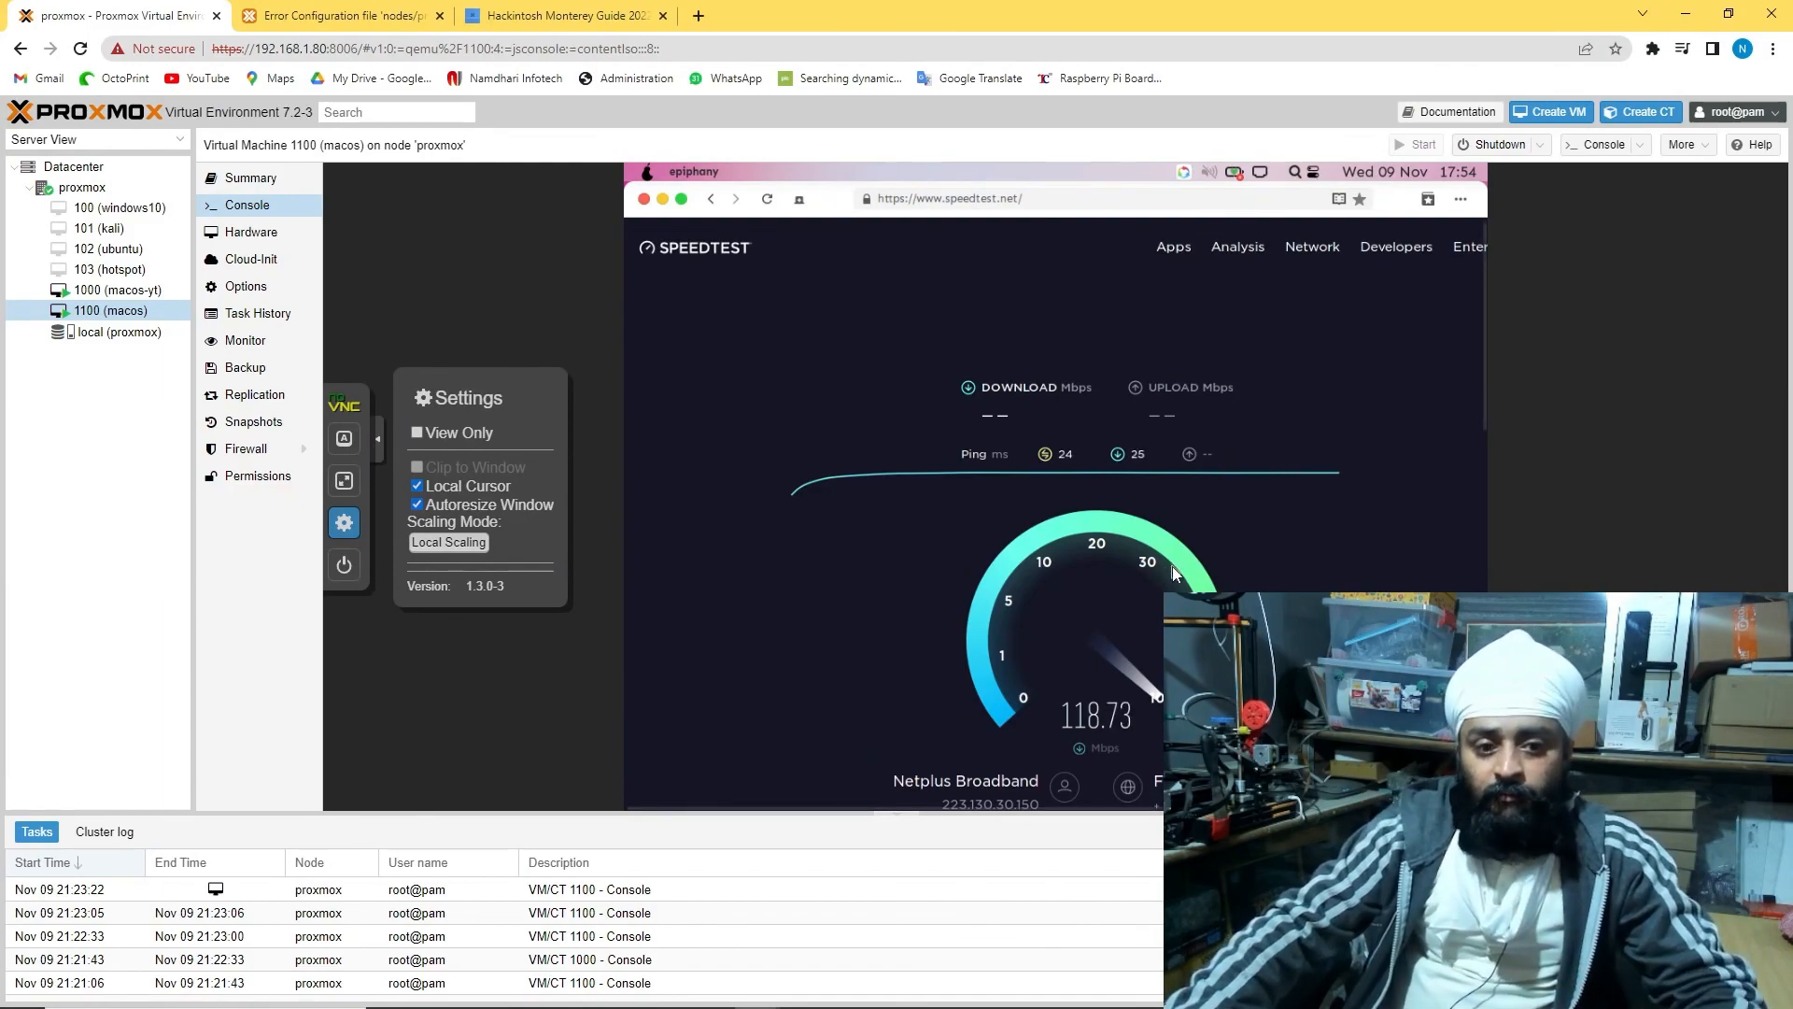
{"action": "left_click", "coordinate": [140, 289]}
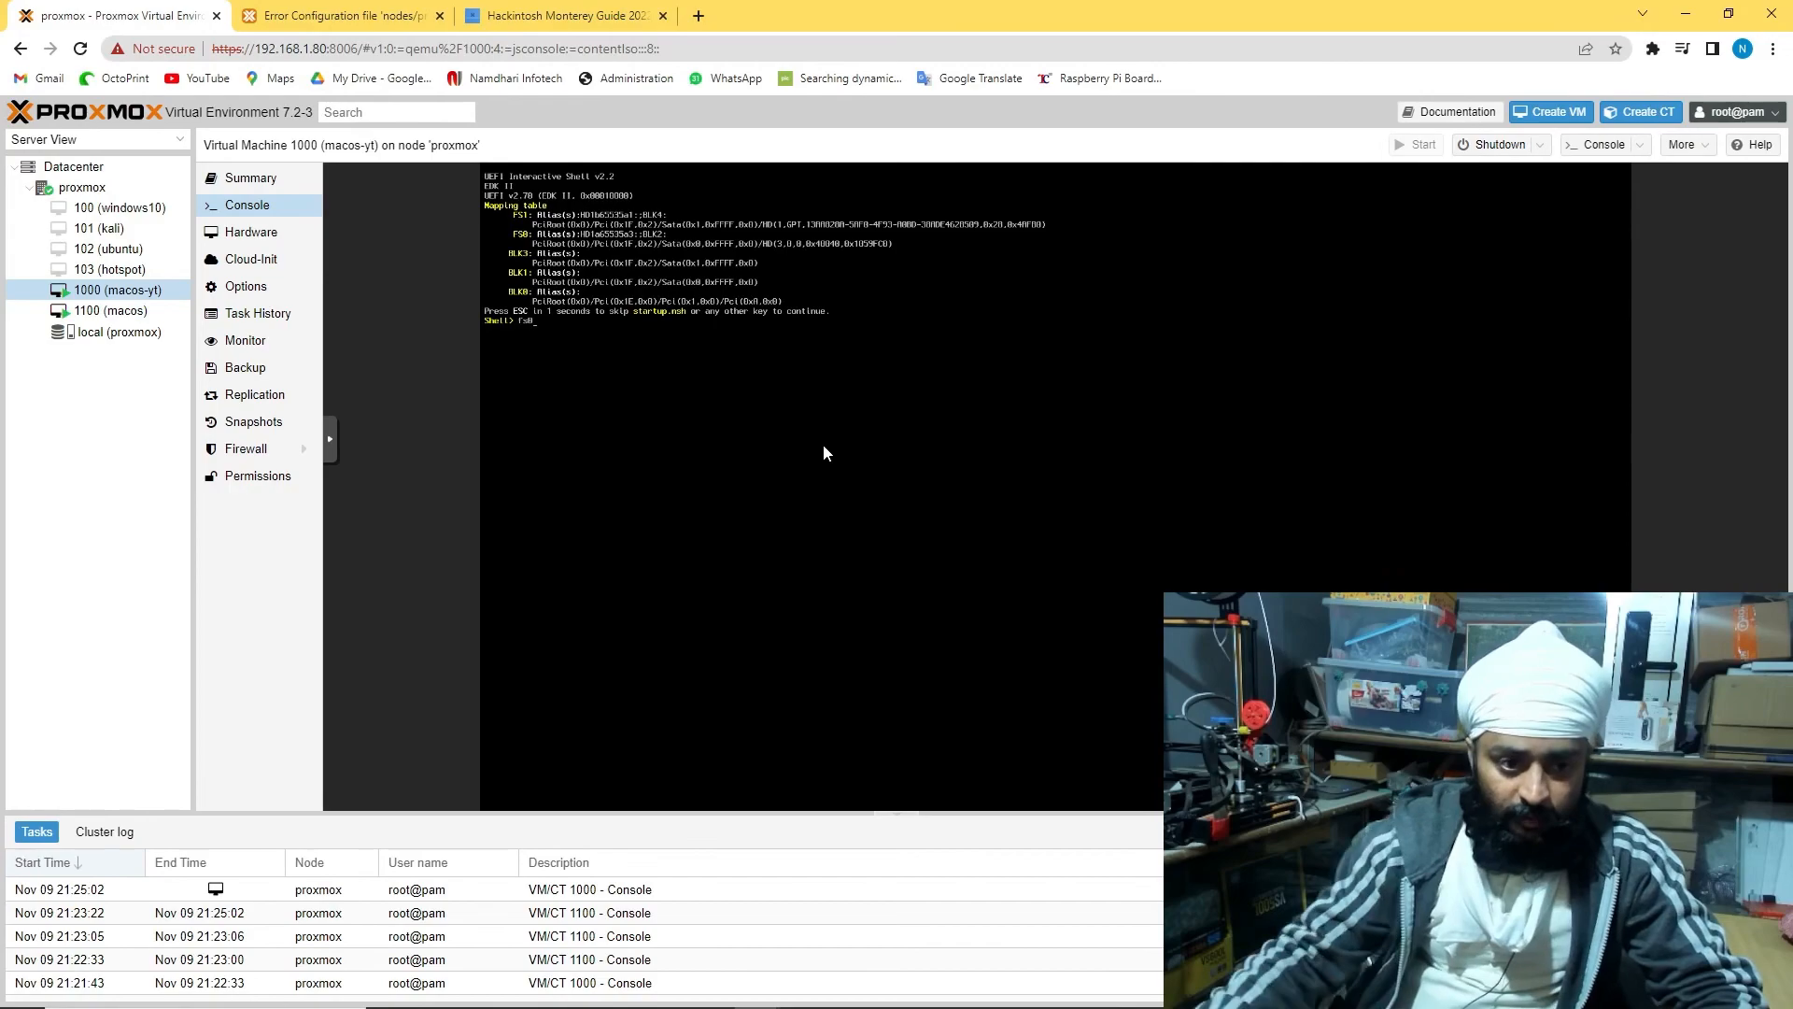
Go full screen on VM 1000's console and run fs0:\system\library\coreservices\boot.efi, correcting the path separators
{"action": "left_click", "coordinate": [329, 439]}
{"action": "left_click", "coordinate": [345, 482]}
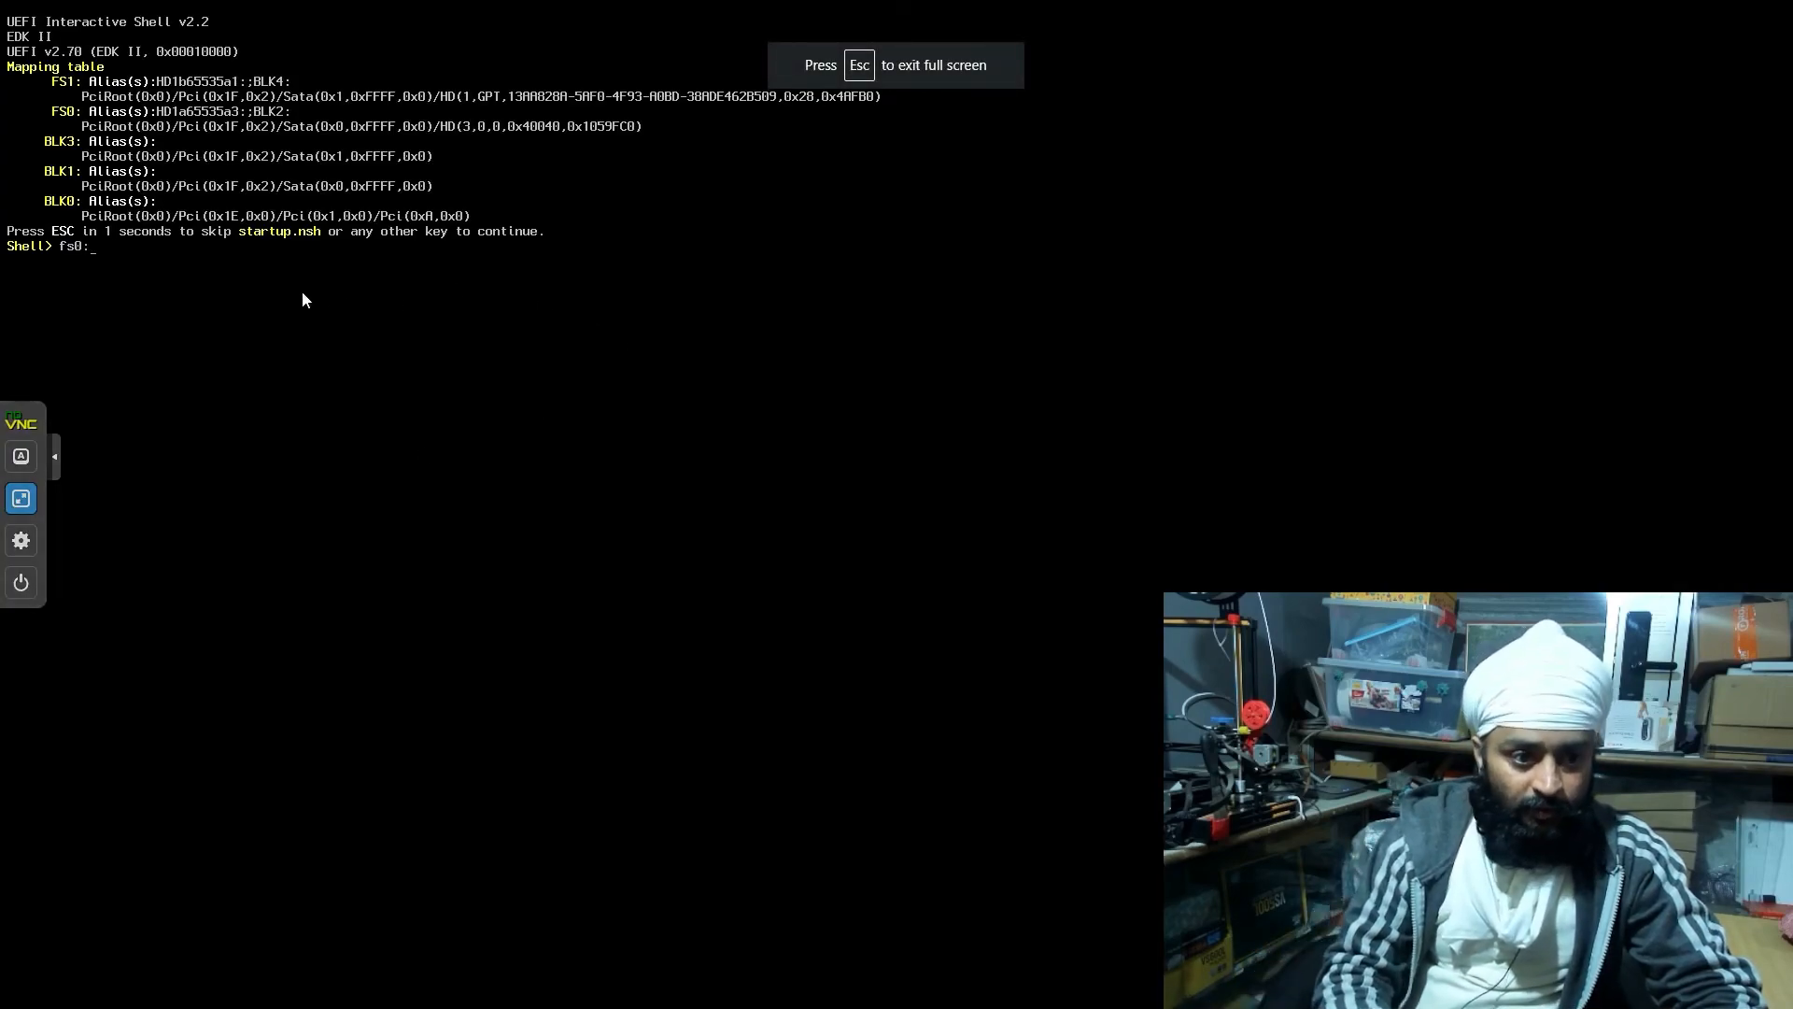
{"action": "type", "text": "/sy"}
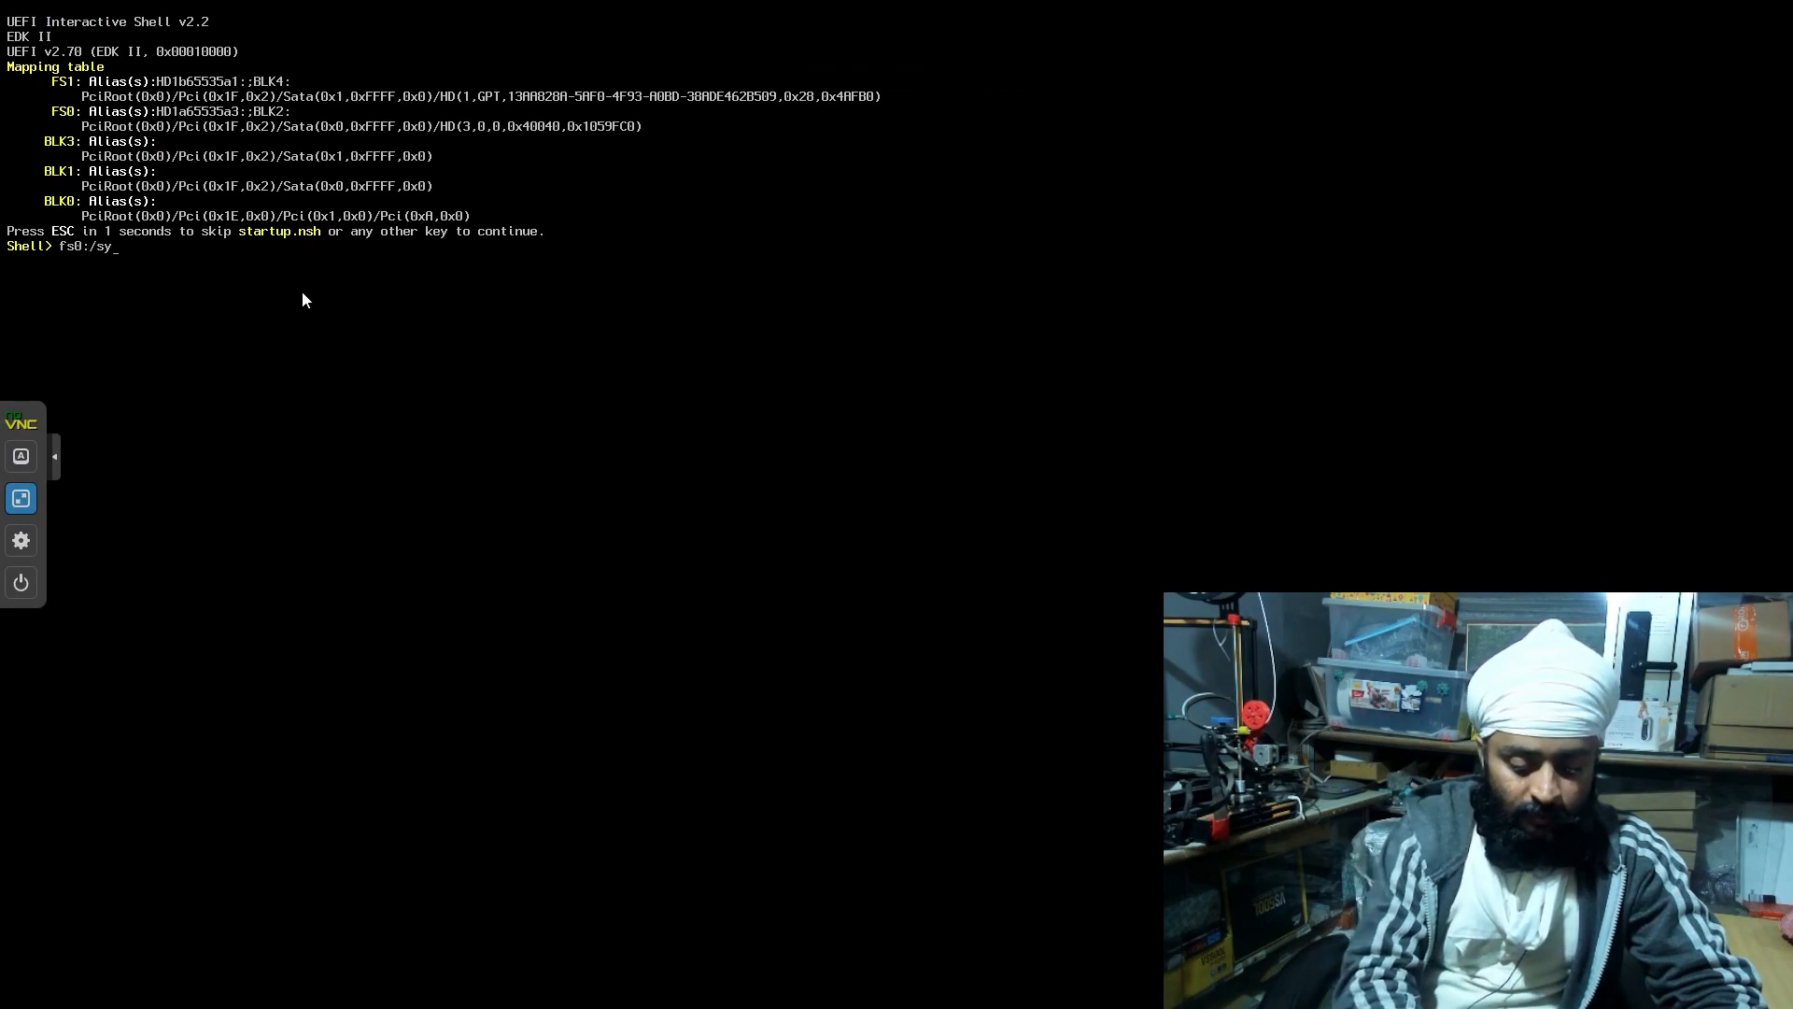
{"action": "type", "text": "stem/"}
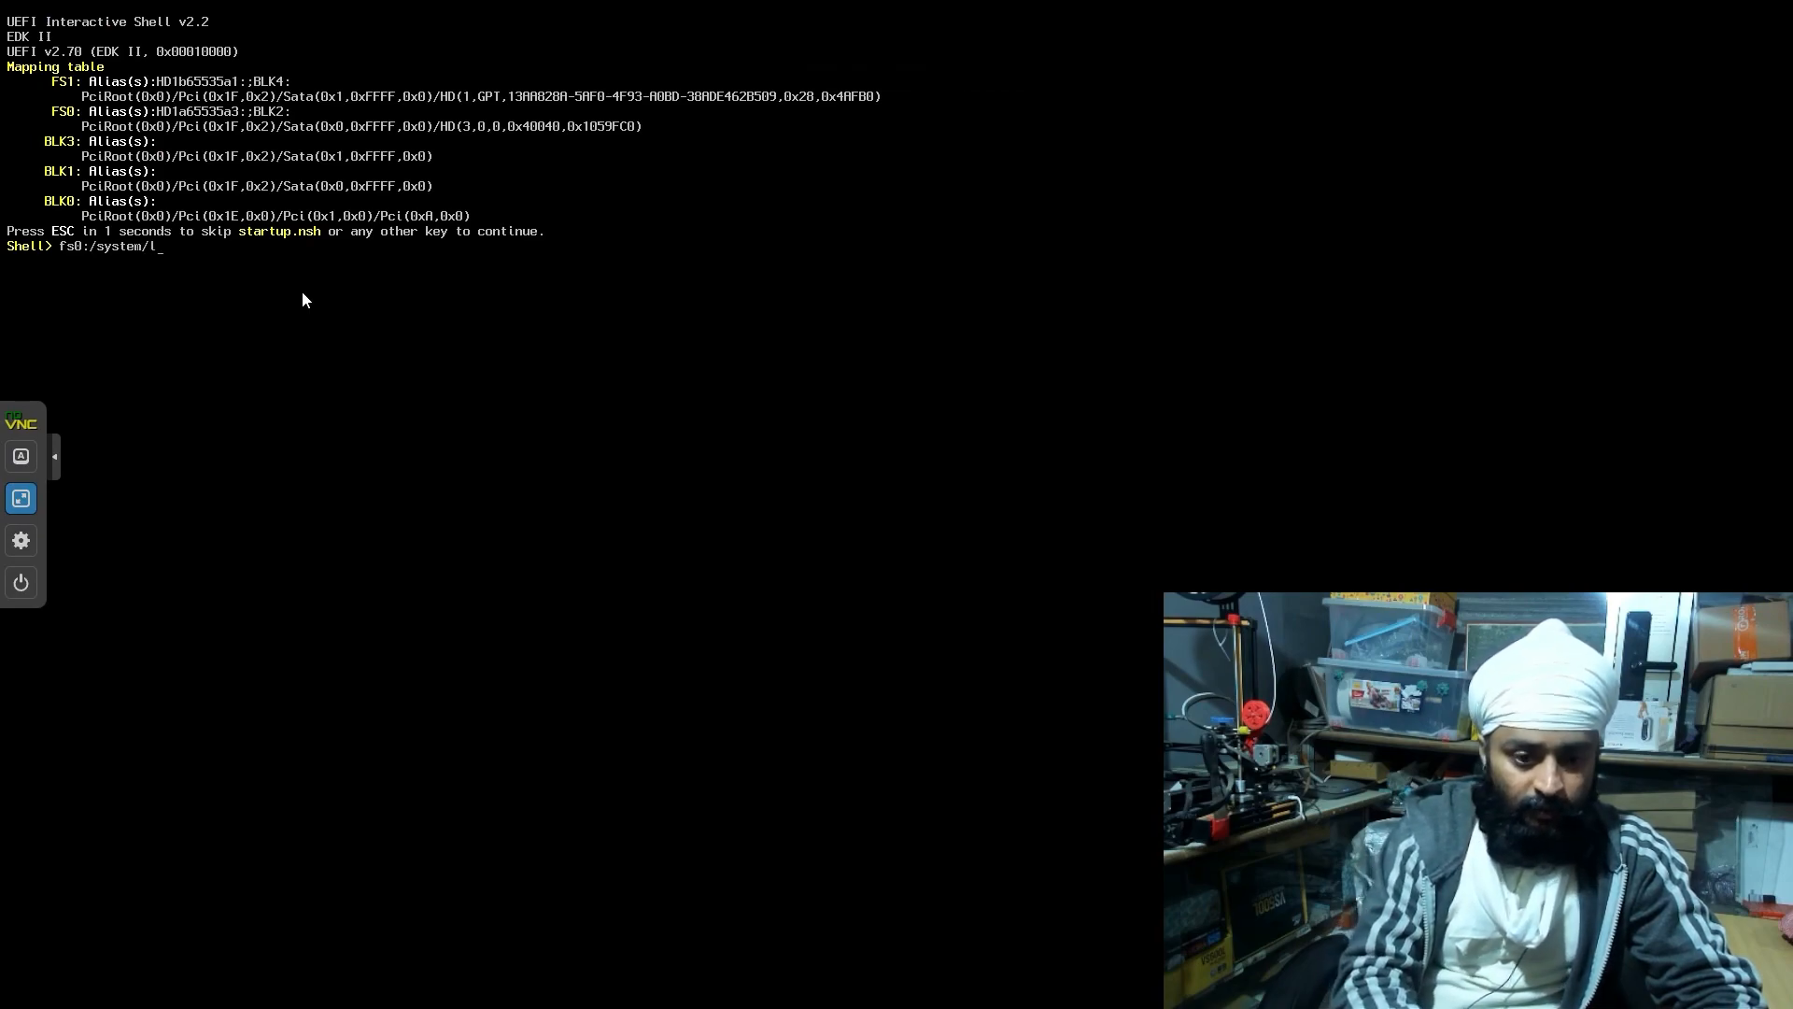
{"action": "type", "text": "library/coreservi"}
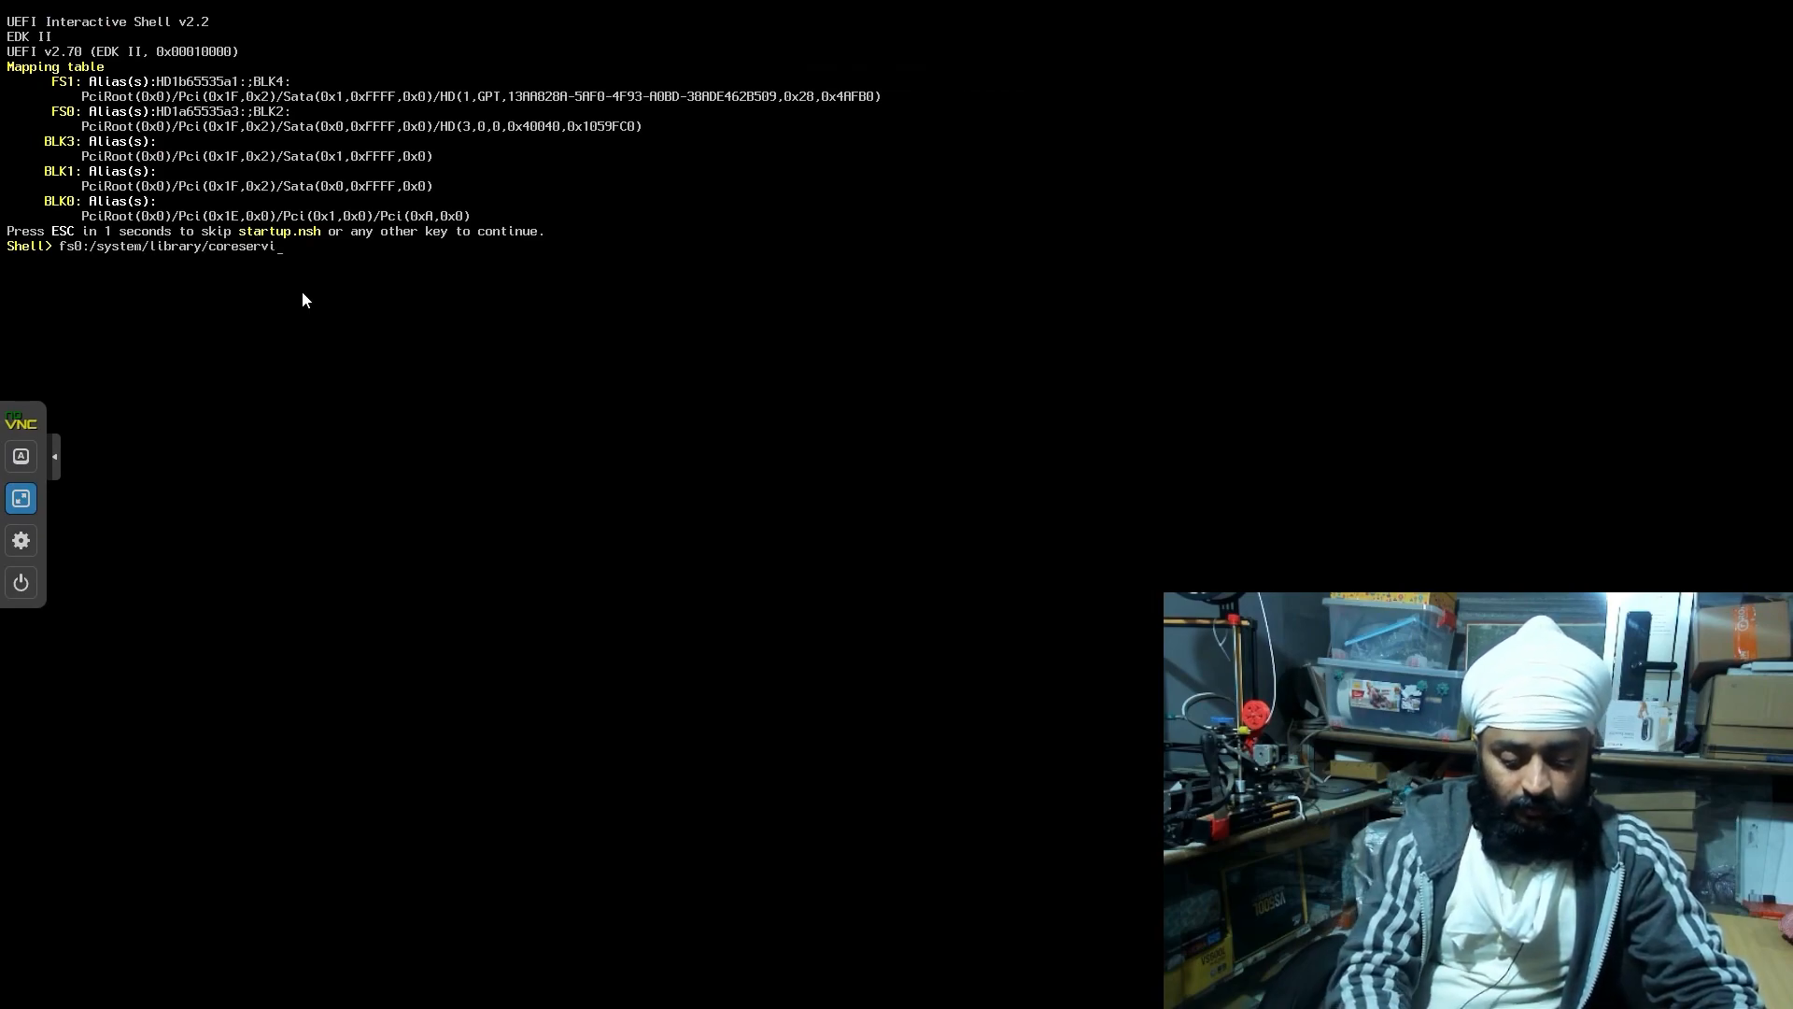
{"action": "type", "text": "ces/boot.e"}
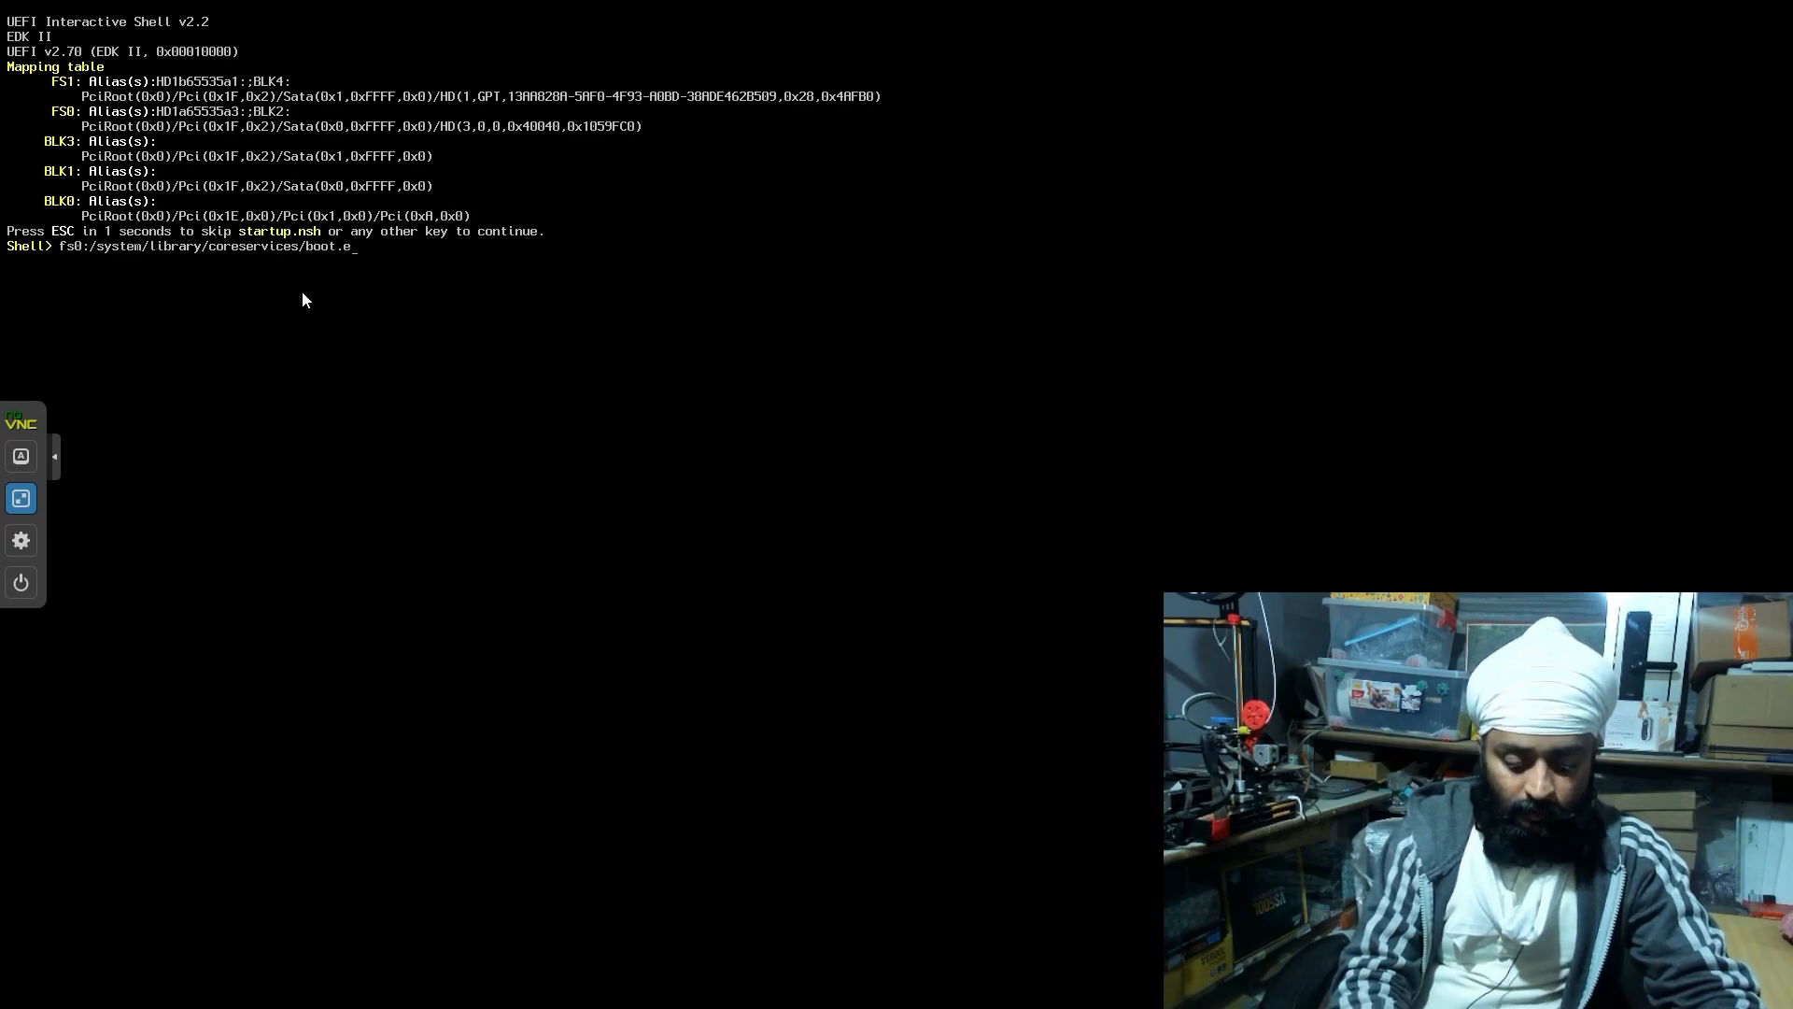
{"action": "type", "text": "fi"}
{"action": "key", "text": "Return"}
{"action": "key", "text": "Up"}
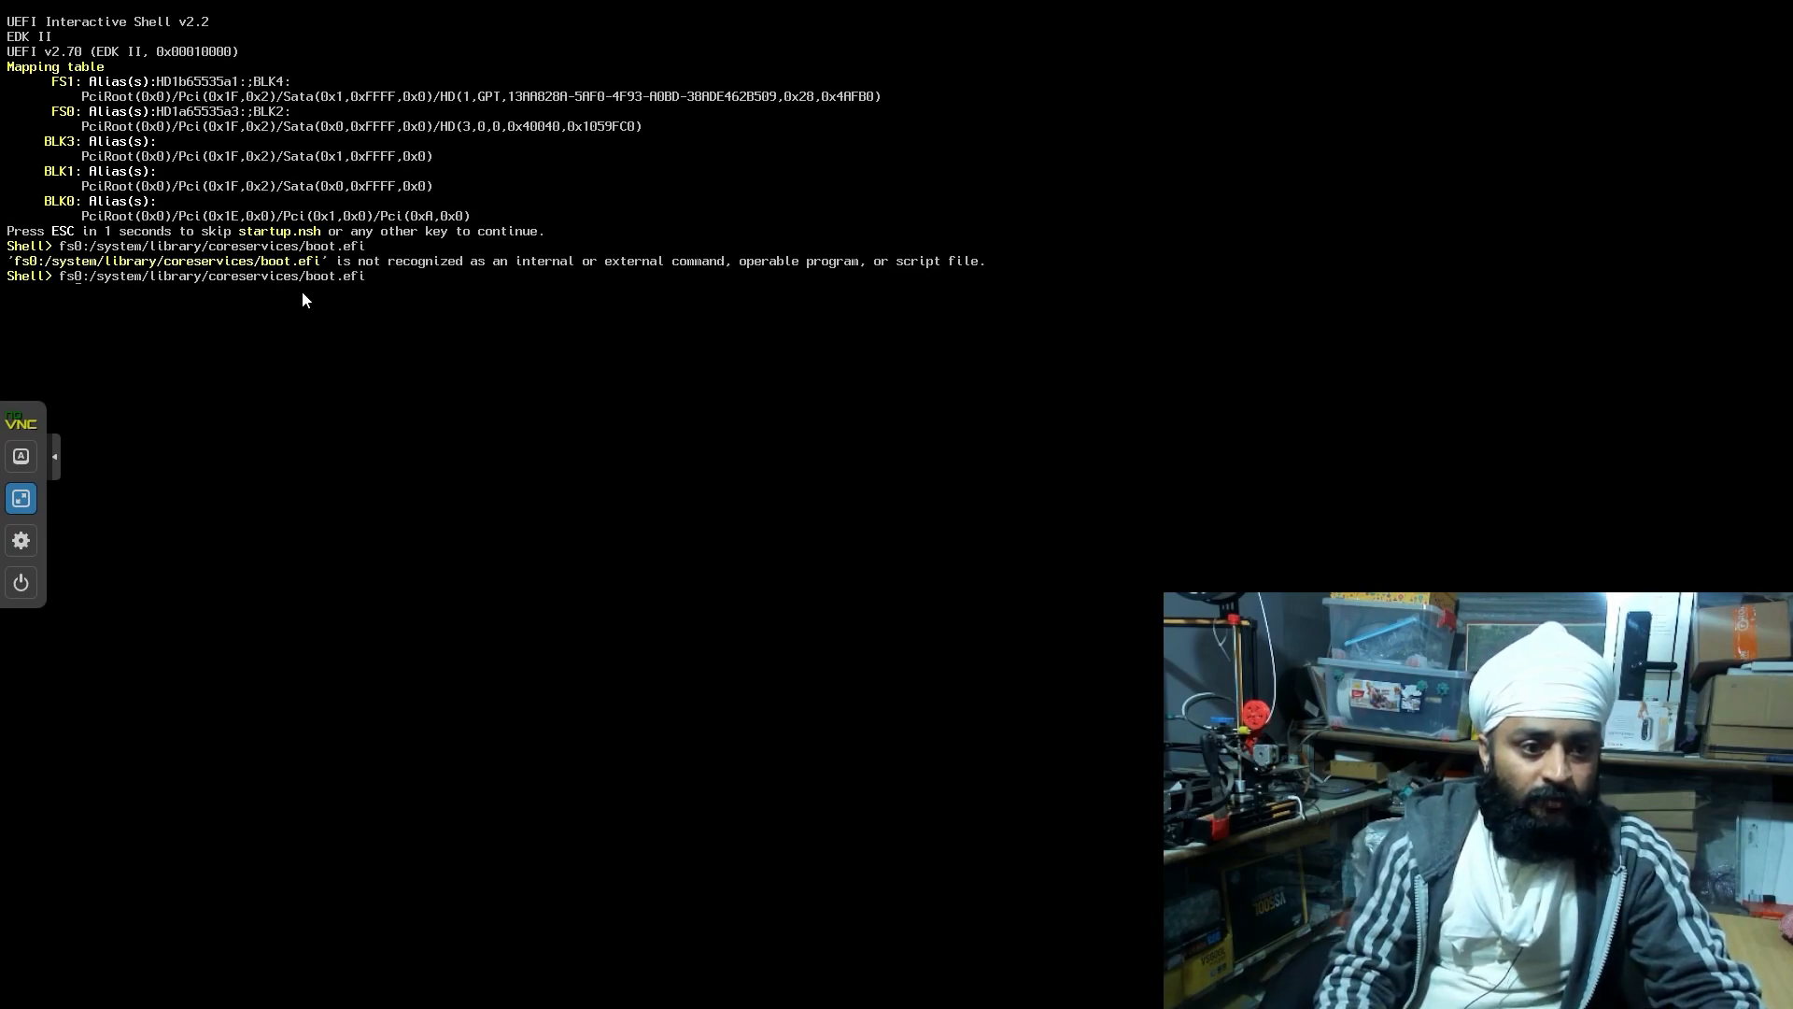
{"action": "key", "text": "BackSpace"}
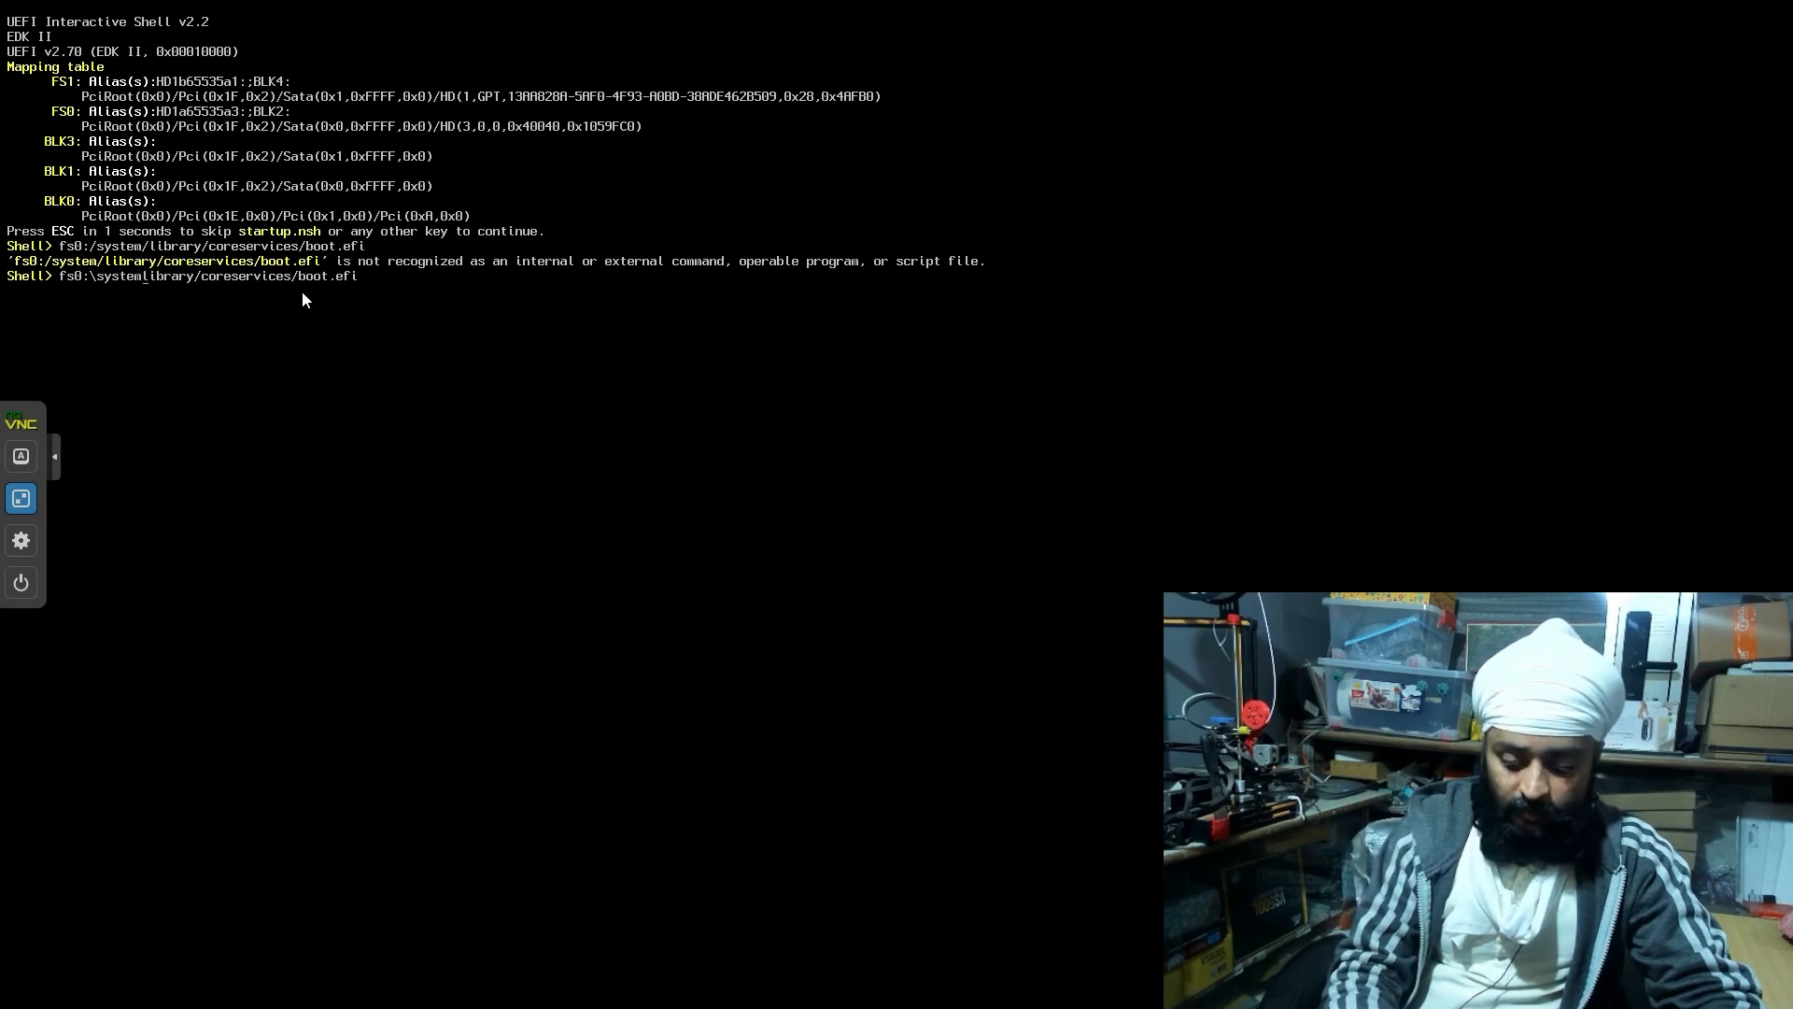
{"action": "type", "text": "\\"}
{"action": "key", "text": "Return"}
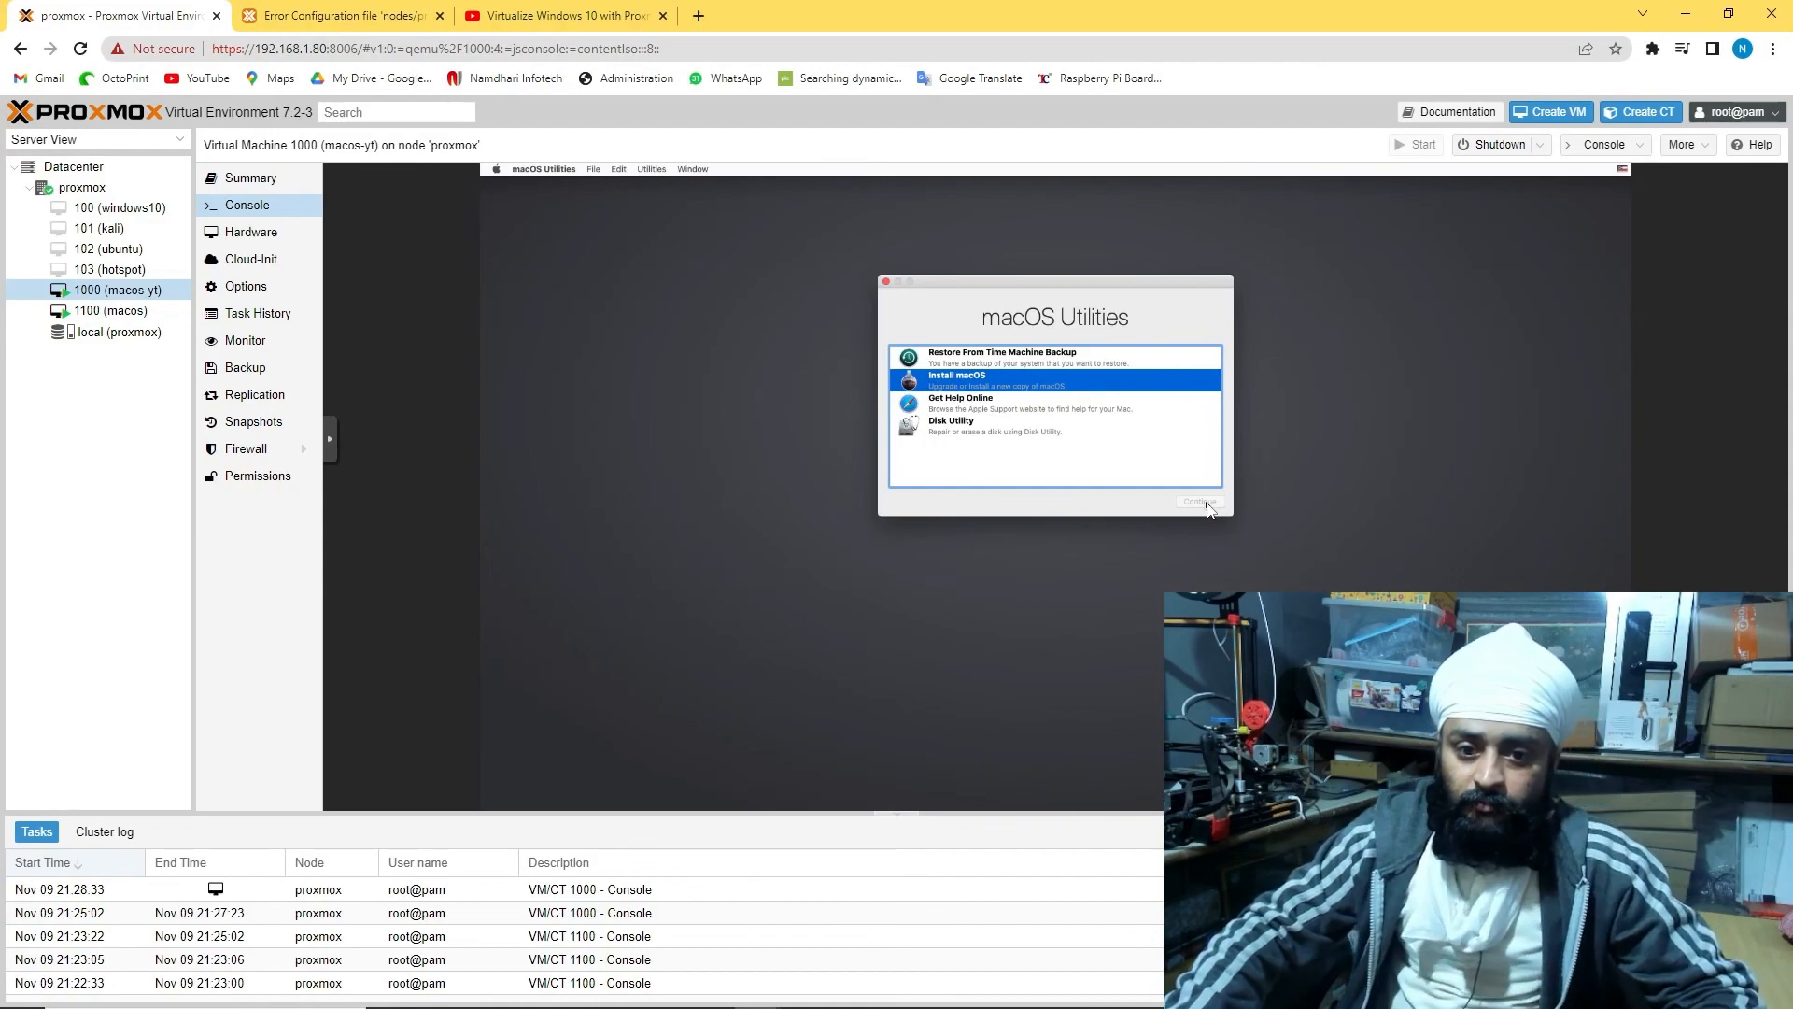
Pick Install macOS, then return to VM 1100's console and close the Speedtest for Desktop popup
{"action": "left_click", "coordinate": [1203, 501]}
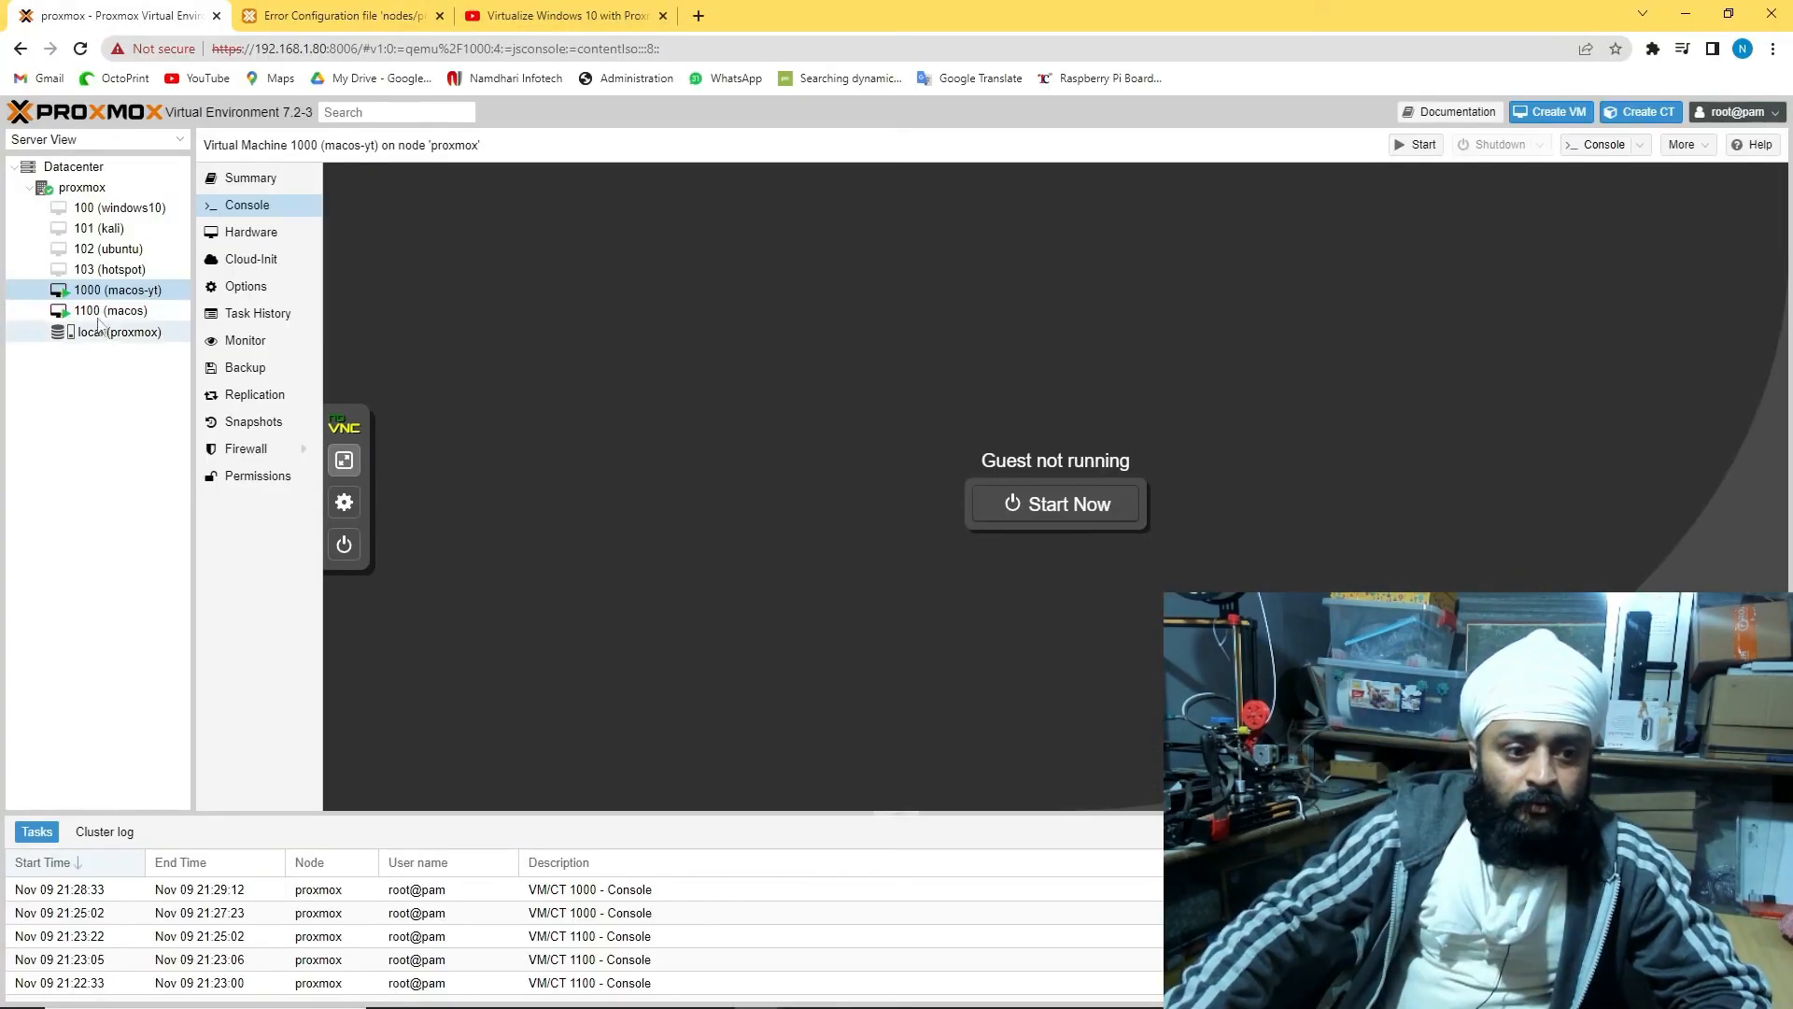
{"action": "left_click", "coordinate": [102, 311]}
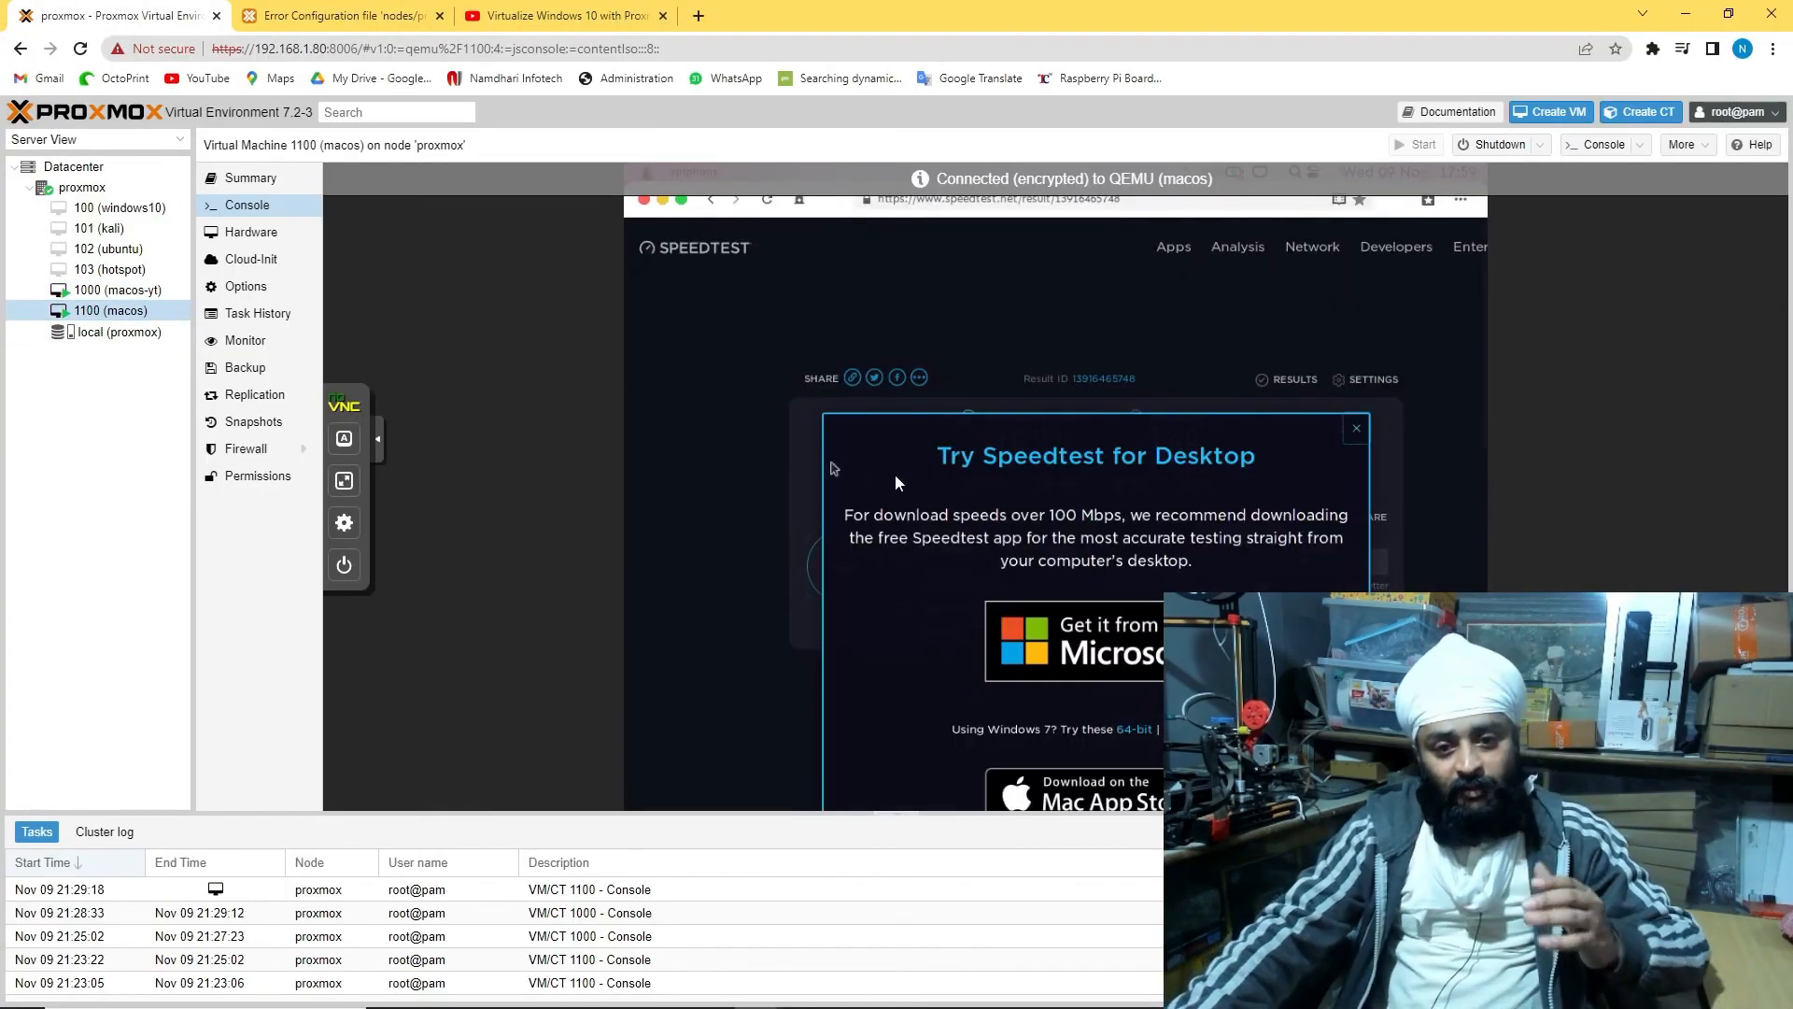
{"action": "left_click", "coordinate": [1357, 429]}
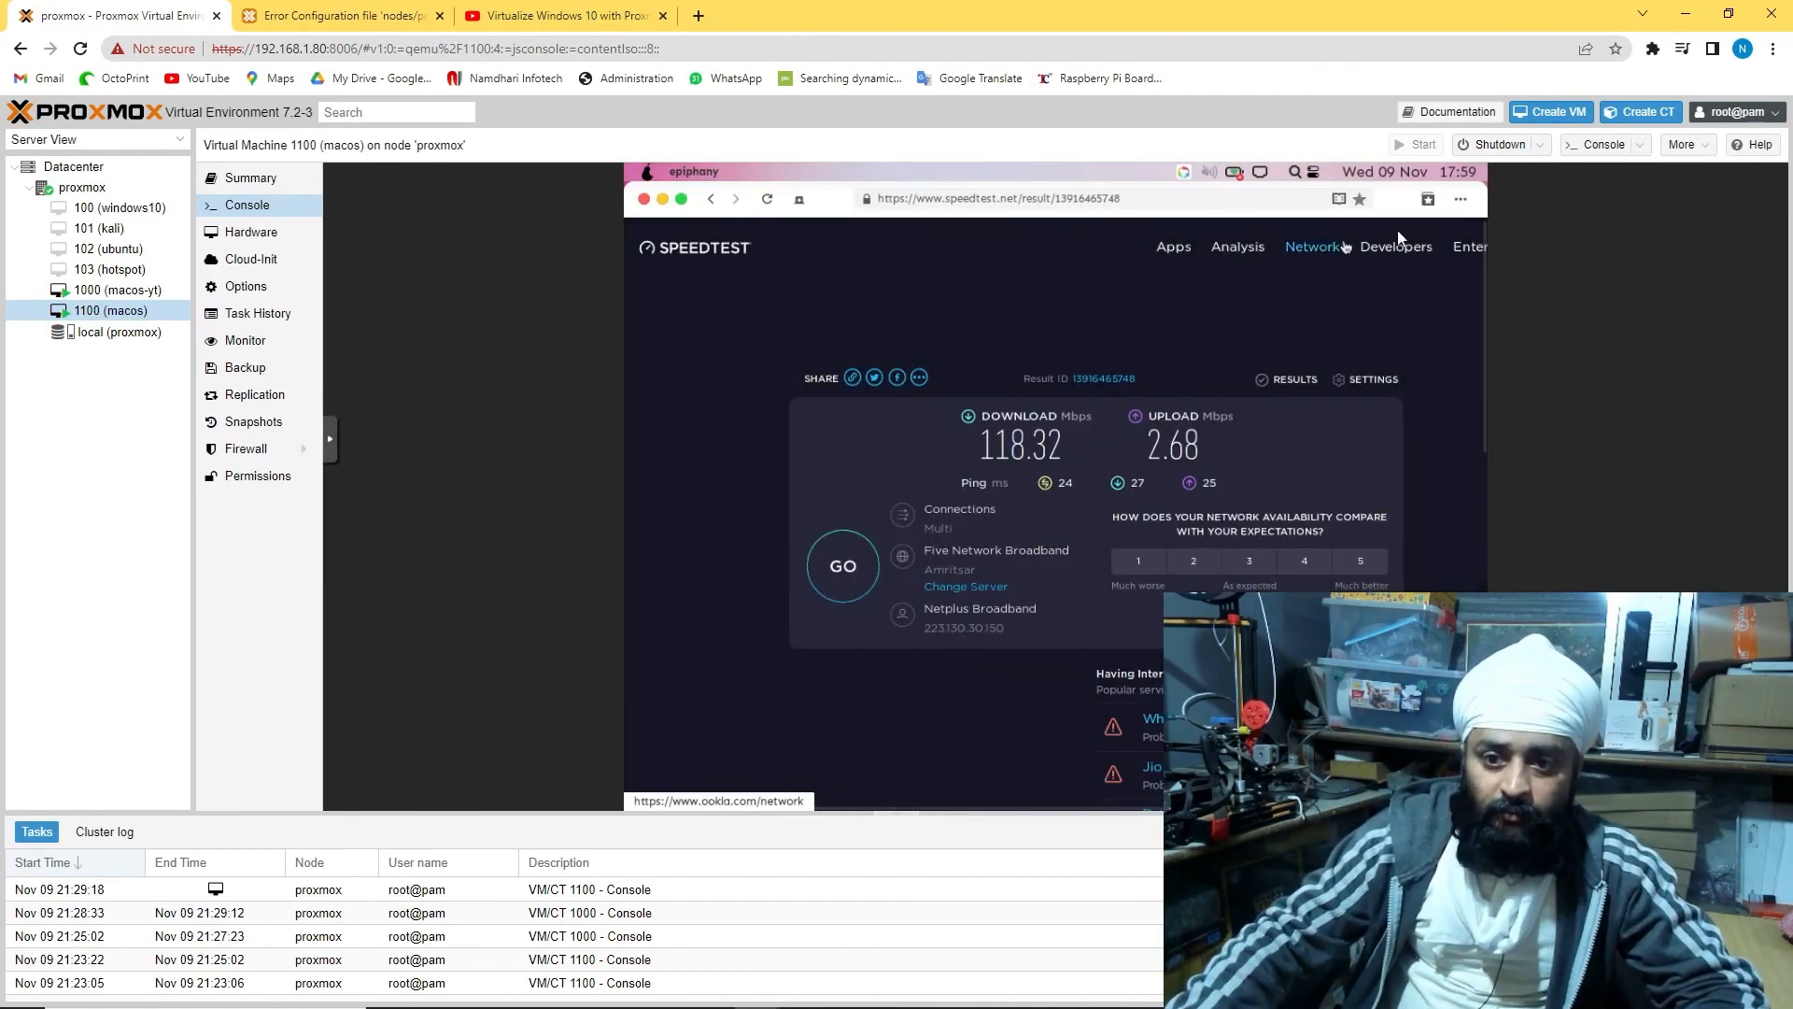